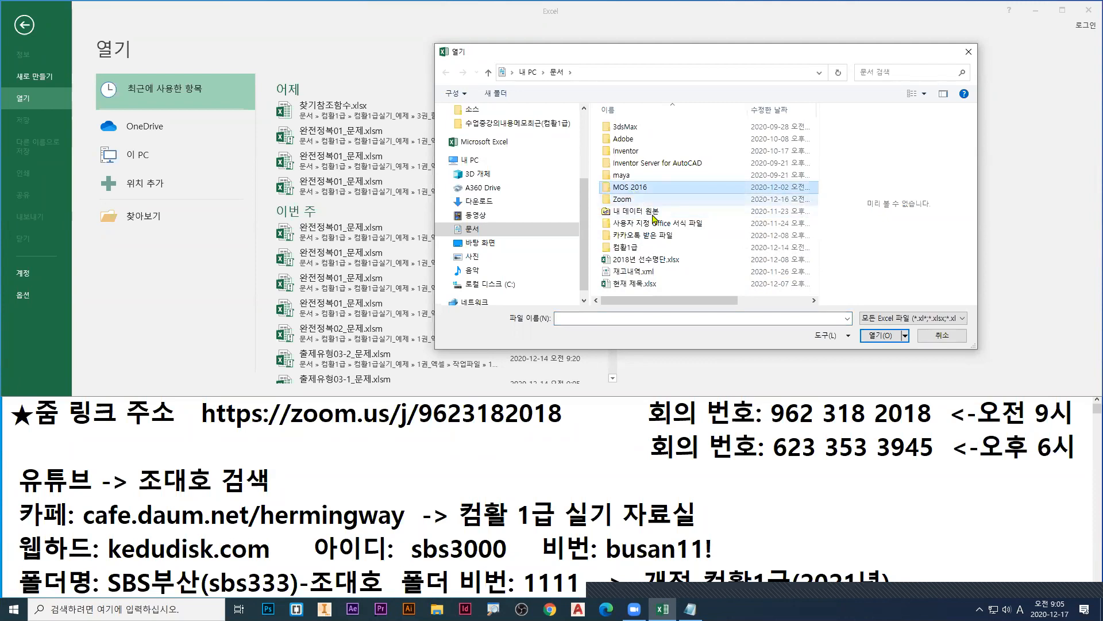
Step: Open the workbook 완전정복01_문제.xlsm from 컴활1급 > 컴활1급실기_예제 > 1권_엑셀 > 작업파일 > 2장_출제유형06
{"action": "left_click", "coordinate": [625, 249]}
{"action": "double_click", "coordinate": [625, 249]}
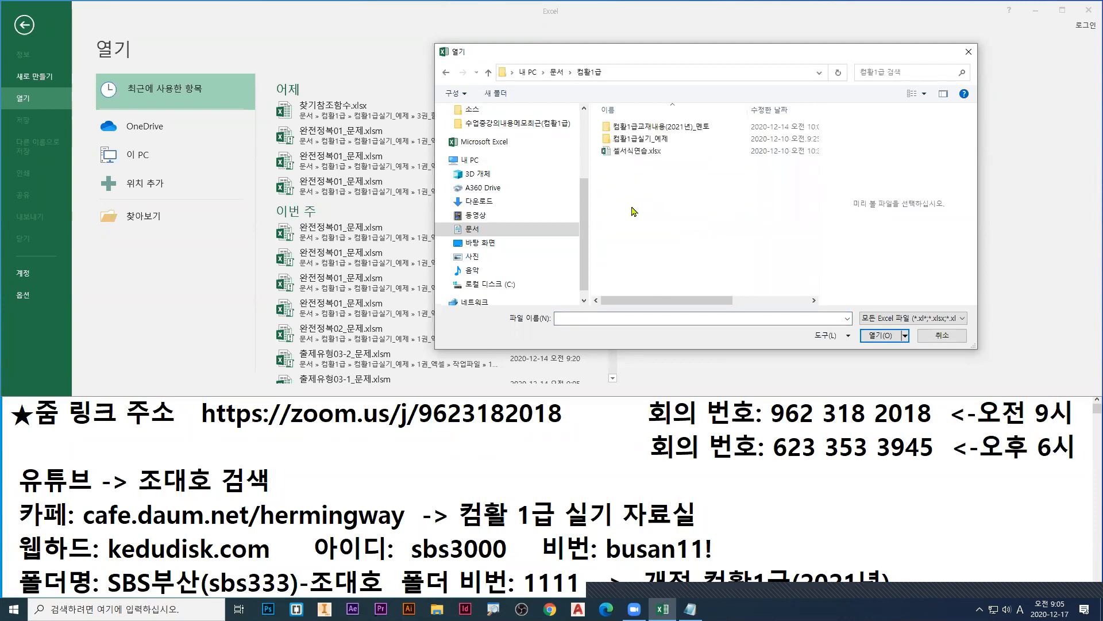
{"action": "double_click", "coordinate": [635, 144]}
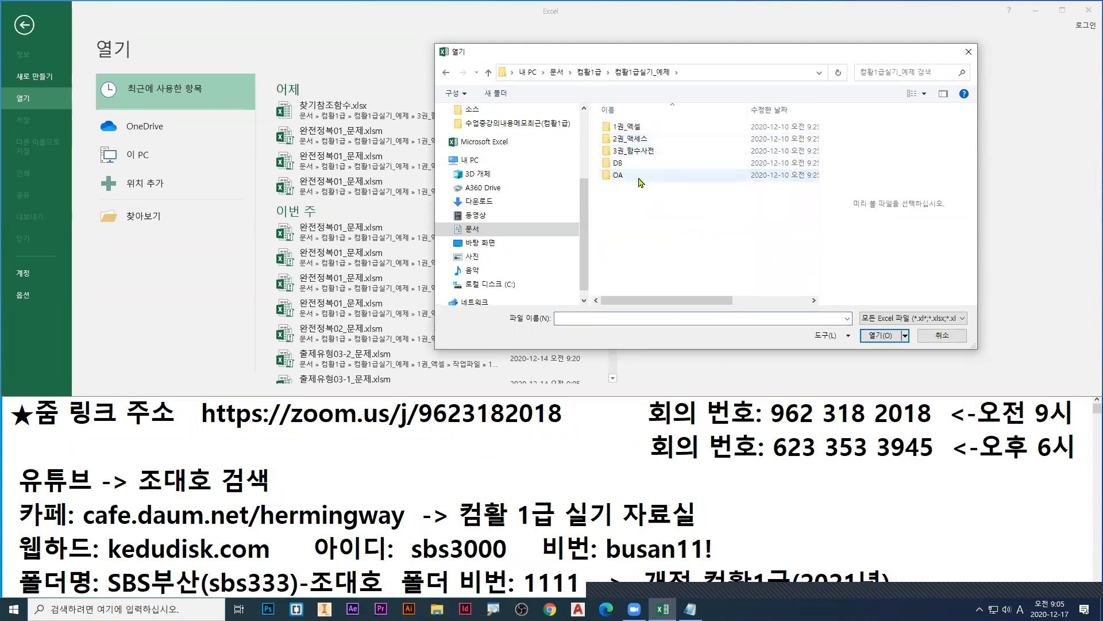
{"action": "double_click", "coordinate": [635, 132]}
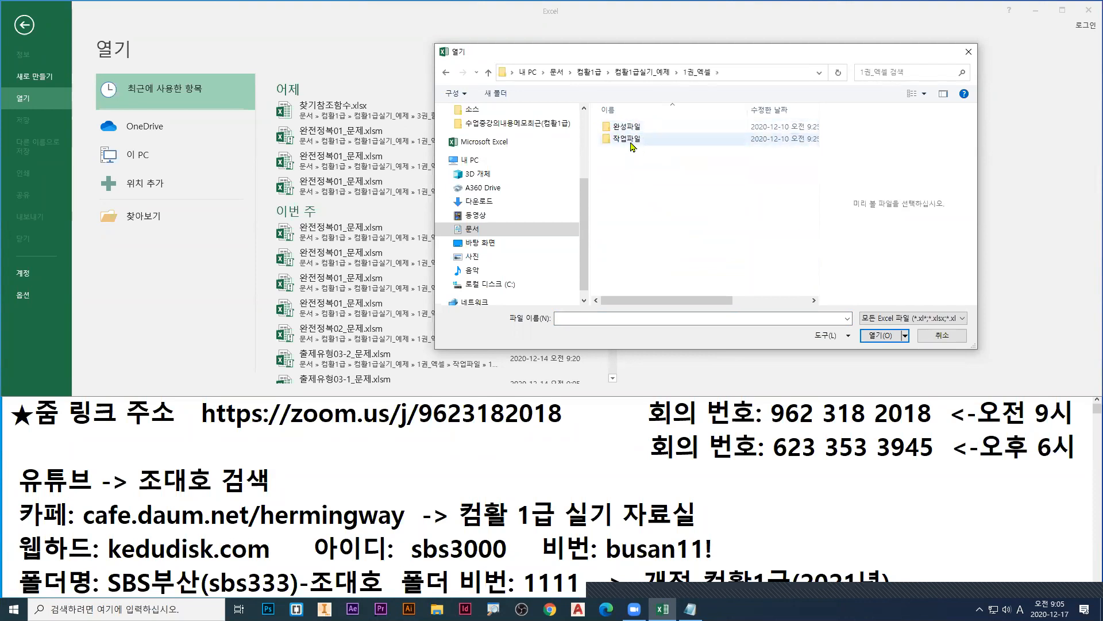
{"action": "double_click", "coordinate": [636, 142]}
{"action": "left_click", "coordinate": [619, 225]}
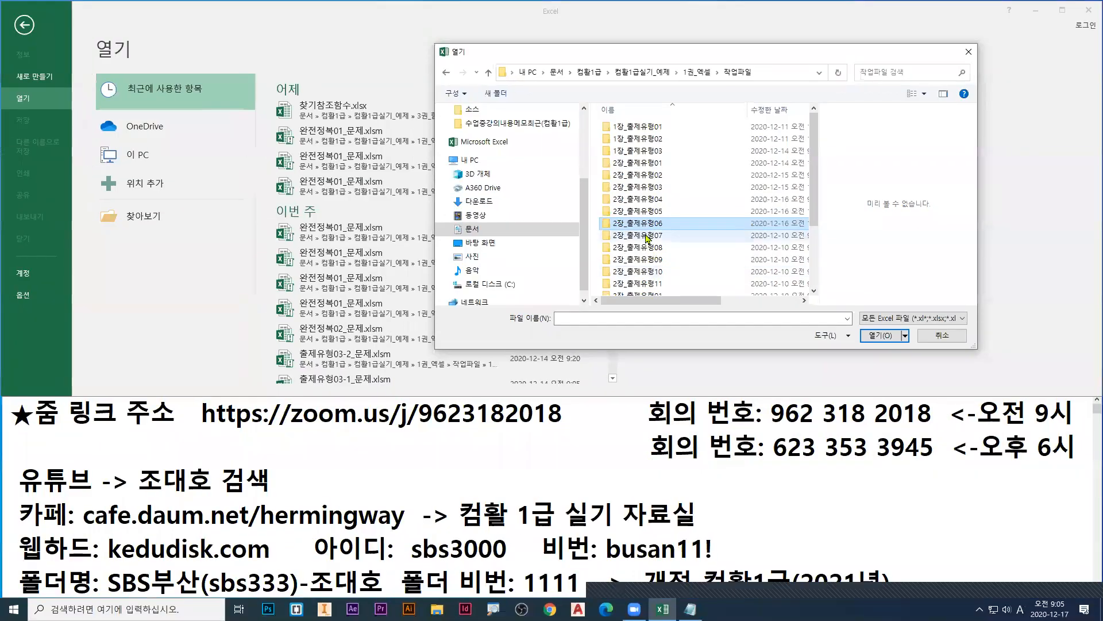
{"action": "double_click", "coordinate": [660, 339]}
{"action": "double_click", "coordinate": [620, 129]}
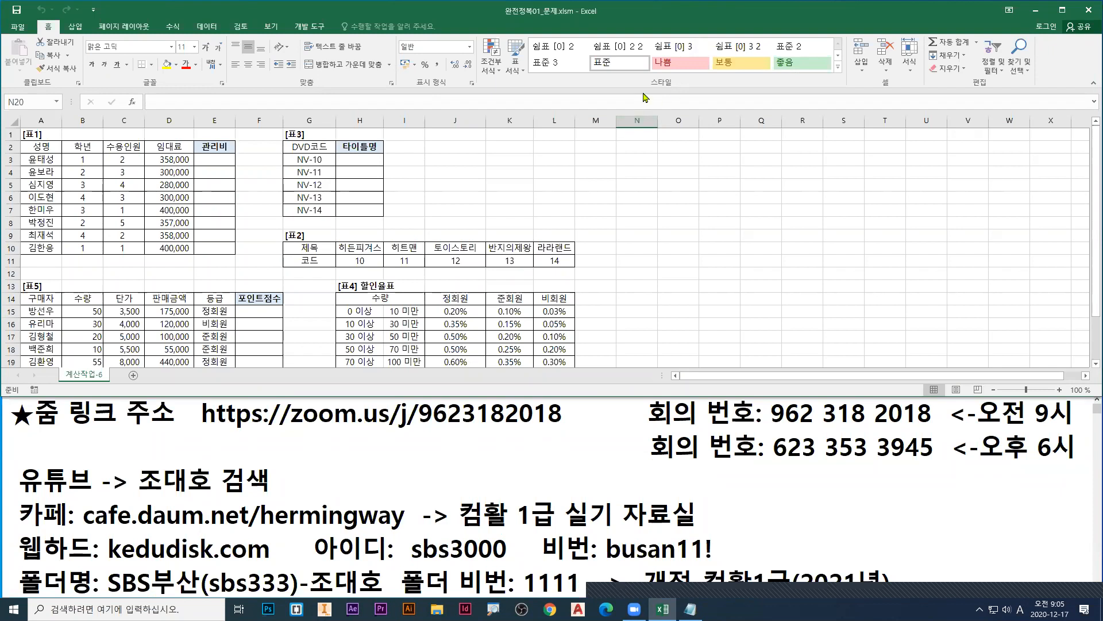
Step: Review [표2] and the empty 타이틀명 cells of [표3], and find the Vlookup and Hlookup section in the maximized Notepad notes
{"action": "left_click_drag", "start_coordinate": [309, 249], "coordinate": [568, 260]}
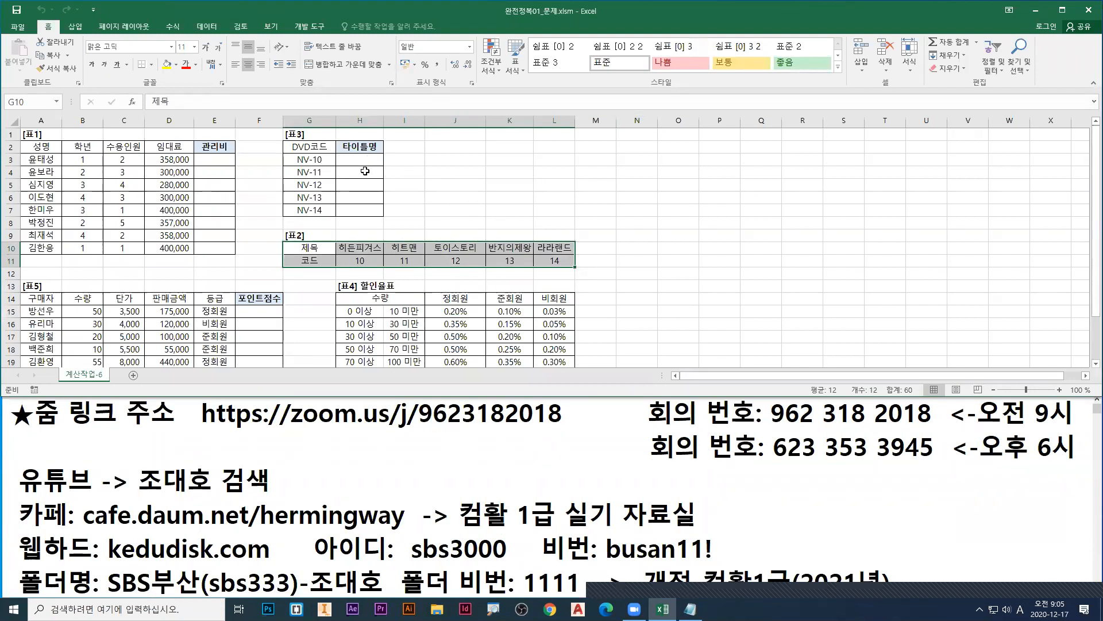
{"action": "left_click_drag", "start_coordinate": [359, 161], "coordinate": [366, 214]}
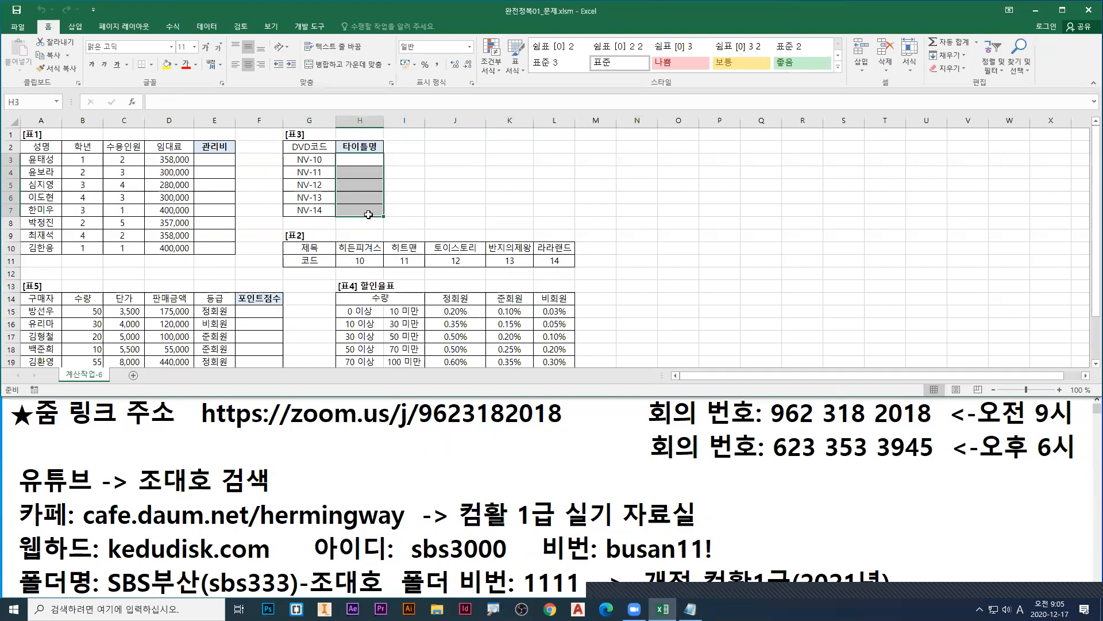
{"action": "left_click", "coordinate": [414, 448]}
{"action": "scroll", "coordinate": [435, 458], "scroll_direction": "down", "scroll_amount": 5}
{"action": "scroll", "coordinate": [436, 458], "scroll_direction": "down", "scroll_amount": 3}
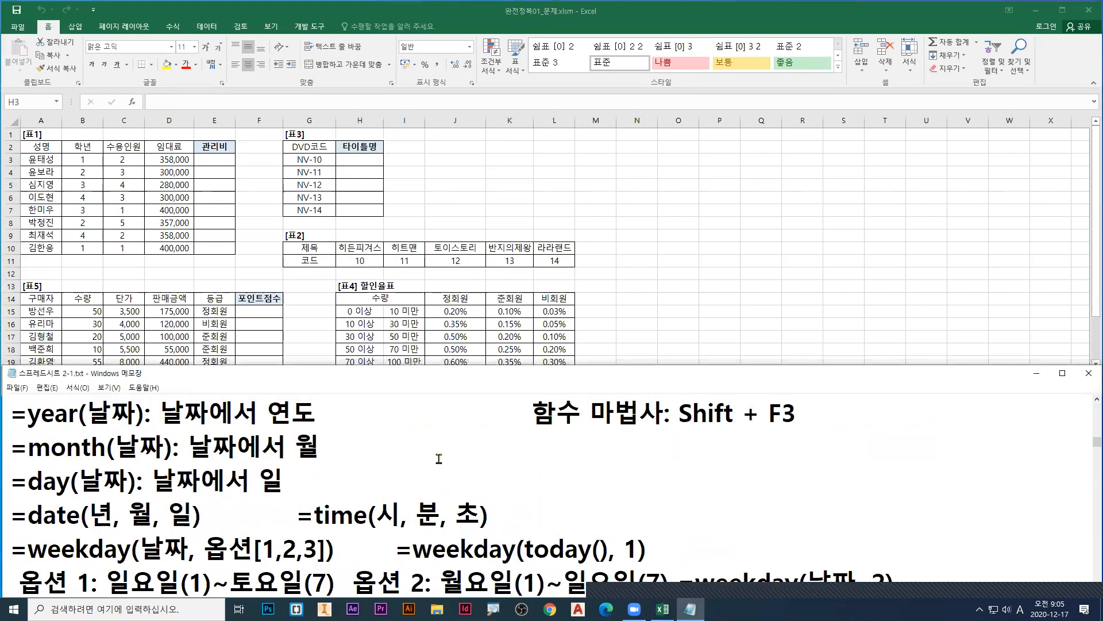
{"action": "scroll", "coordinate": [438, 458], "scroll_direction": "down", "scroll_amount": 3}
{"action": "scroll", "coordinate": [438, 457], "scroll_direction": "down", "scroll_amount": 3}
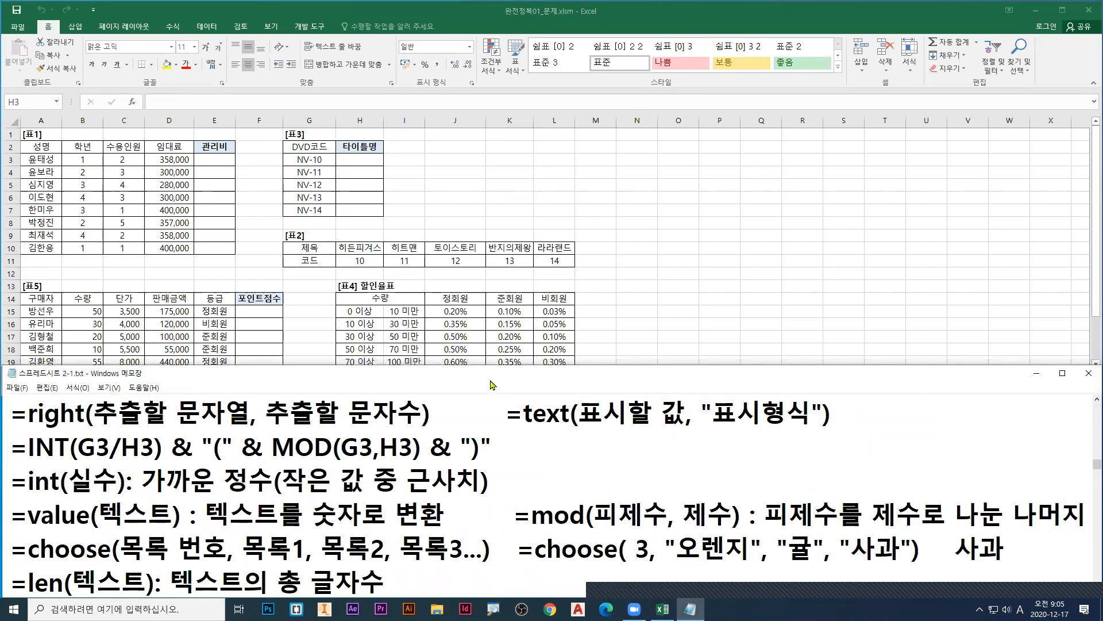
{"action": "double_click", "coordinate": [490, 381]}
{"action": "scroll", "coordinate": [469, 377], "scroll_direction": "down", "scroll_amount": 15}
{"action": "scroll", "coordinate": [469, 377], "scroll_direction": "down", "scroll_amount": 4}
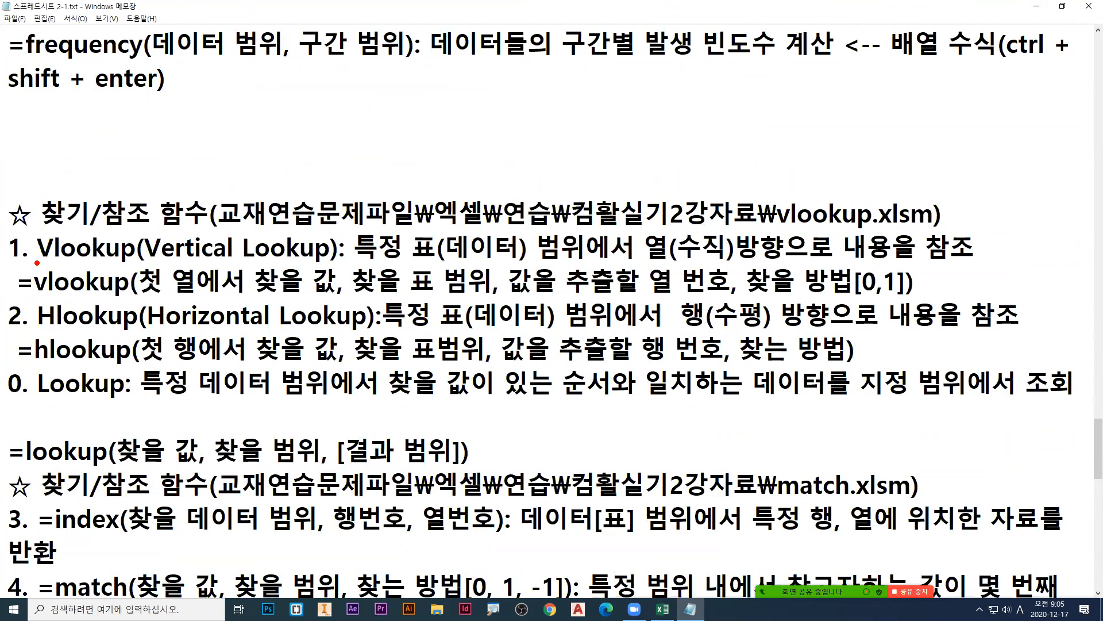
Step: Mark the Vlookup vertical direction in blue and the Hlookup horizontal direction in red on the screen, and clear the marks
{"action": "left_click_drag", "start_coordinate": [37, 262], "coordinate": [53, 263]}
{"action": "left_click_drag", "start_coordinate": [143, 262], "coordinate": [233, 263]}
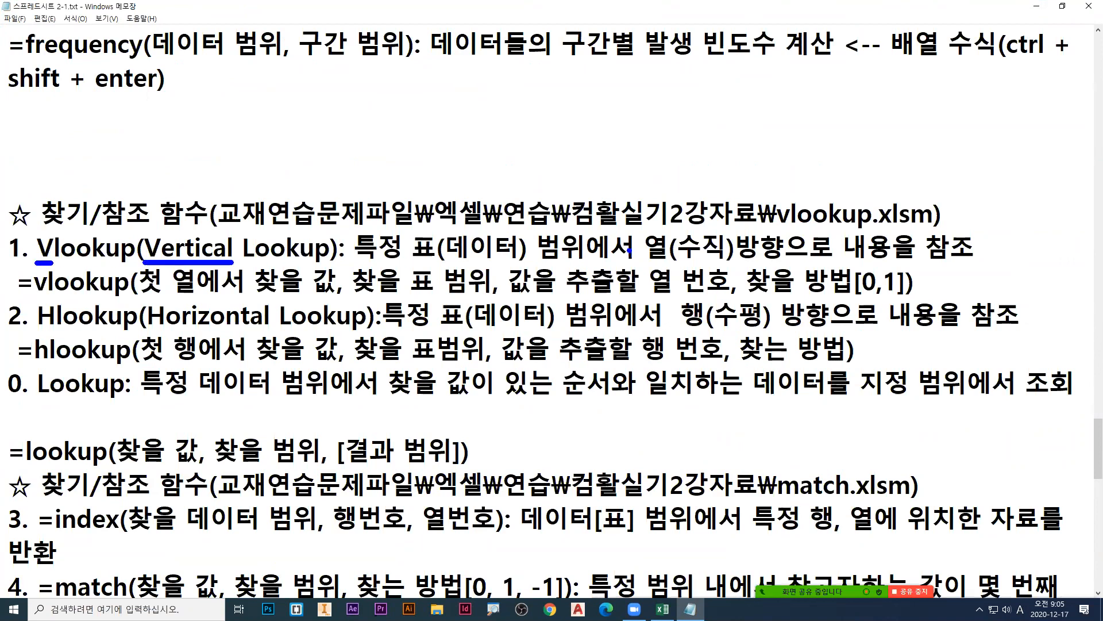
{"action": "mouse_move", "coordinate": [640, 231]}
{"action": "left_mouse_down"}
{"action": "mouse_move", "coordinate": [634, 259]}
{"action": "mouse_move", "coordinate": [646, 259]}
{"action": "left_mouse_up"}
{"action": "key", "text": "r"}
{"action": "left_click_drag", "start_coordinate": [36, 331], "coordinate": [54, 331]}
{"action": "left_click_drag", "start_coordinate": [149, 332], "coordinate": [266, 331]}
{"action": "mouse_move", "coordinate": [673, 332]}
{"action": "left_mouse_down"}
{"action": "mouse_move", "coordinate": [717, 325]}
{"action": "mouse_move", "coordinate": [730, 333]}
{"action": "mouse_move", "coordinate": [721, 341]}
{"action": "left_mouse_up"}
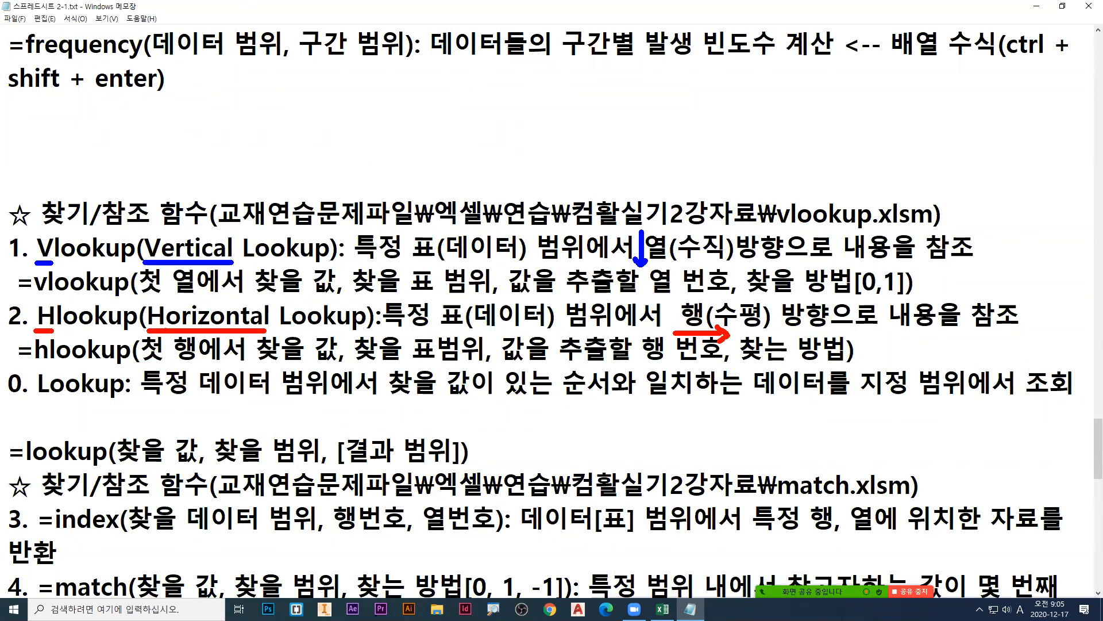
{"action": "left_click", "coordinate": [913, 15]}
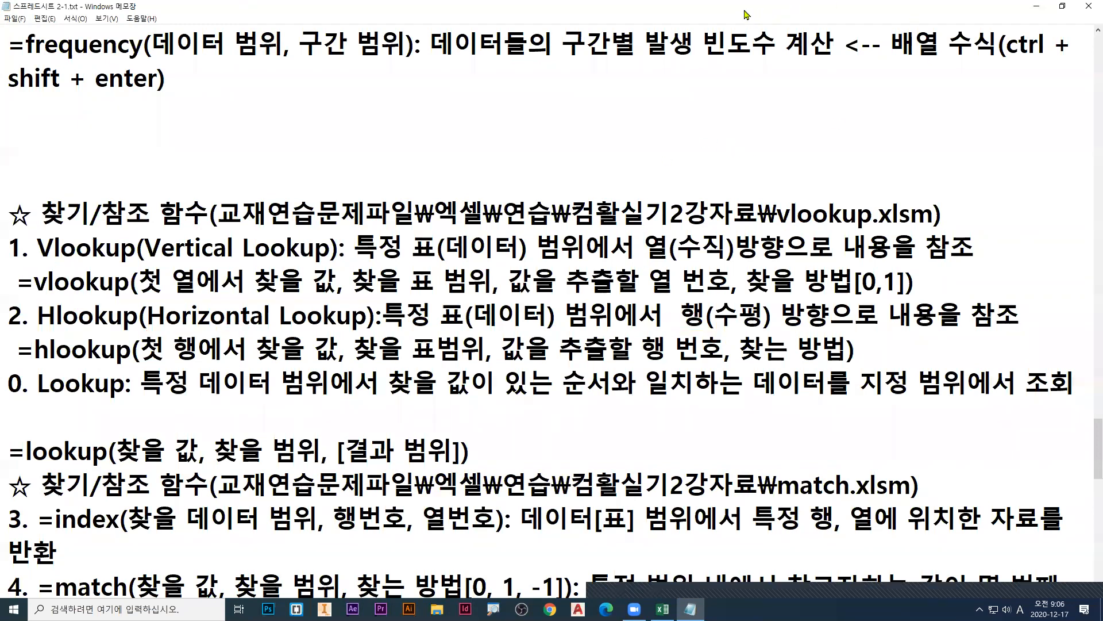
Step: Restore the notes window below the worksheet and look over the Hlookup, Lookup, index and match notes
{"action": "double_click", "coordinate": [748, 12]}
{"action": "scroll", "coordinate": [426, 481], "scroll_direction": "down", "scroll_amount": 3}
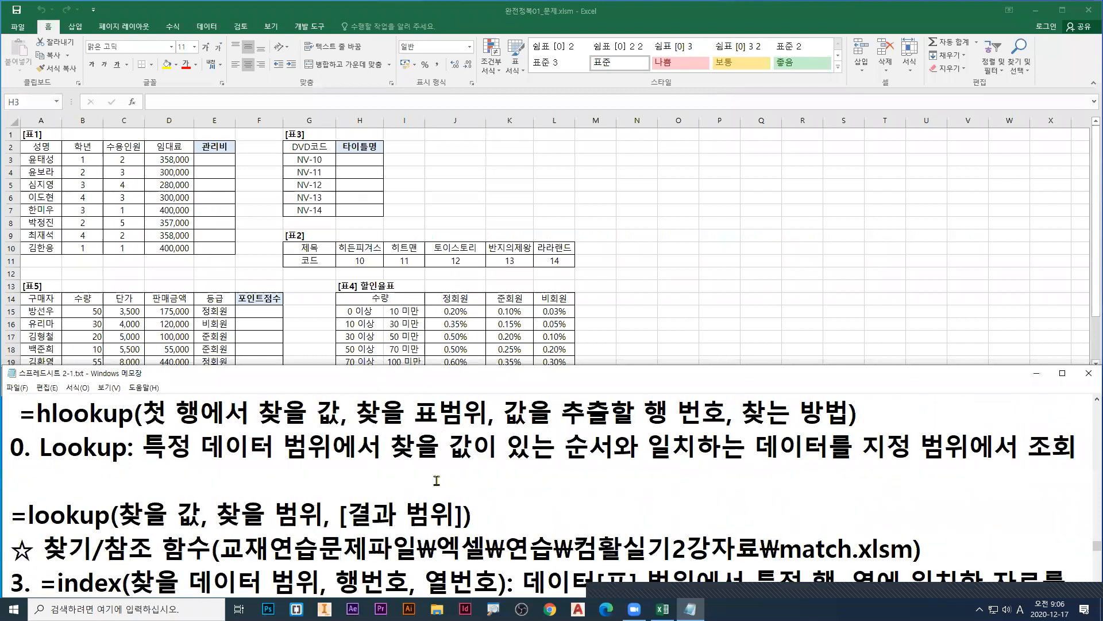
{"action": "scroll", "coordinate": [440, 486], "scroll_direction": "down", "scroll_amount": 1}
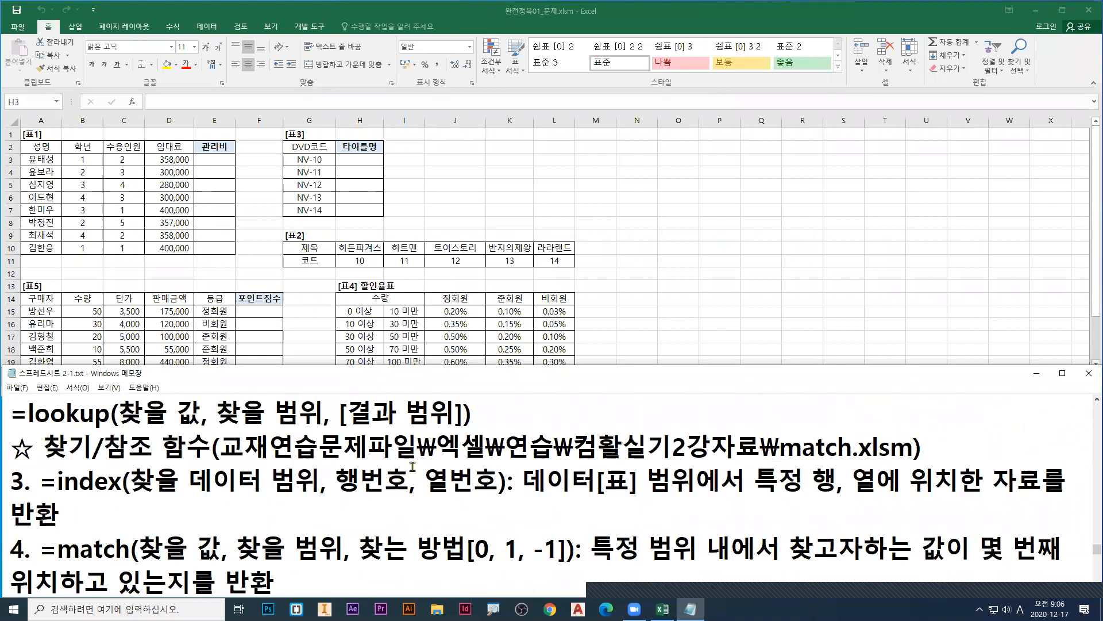
{"action": "left_click", "coordinate": [305, 455]}
{"action": "scroll", "coordinate": [305, 458], "scroll_direction": "up", "scroll_amount": 1}
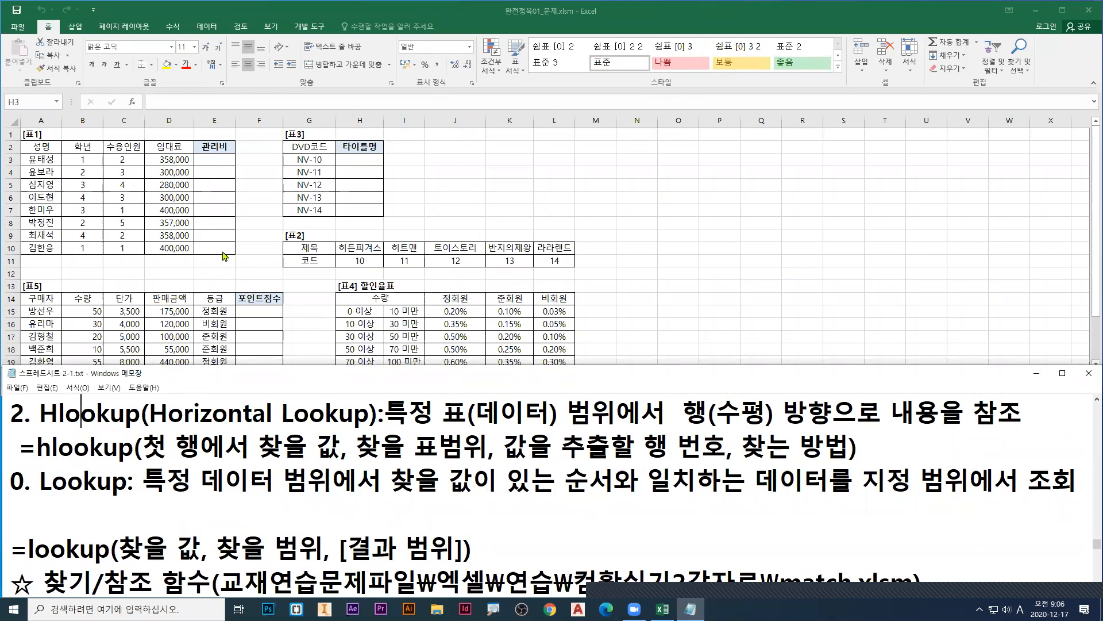
Step: Examine the title and code rows of [표2] against the DVD codes and empty 타이틀명 cells of [표3]
{"action": "left_click", "coordinate": [299, 247]}
{"action": "left_click_drag", "start_coordinate": [302, 247], "coordinate": [569, 260]}
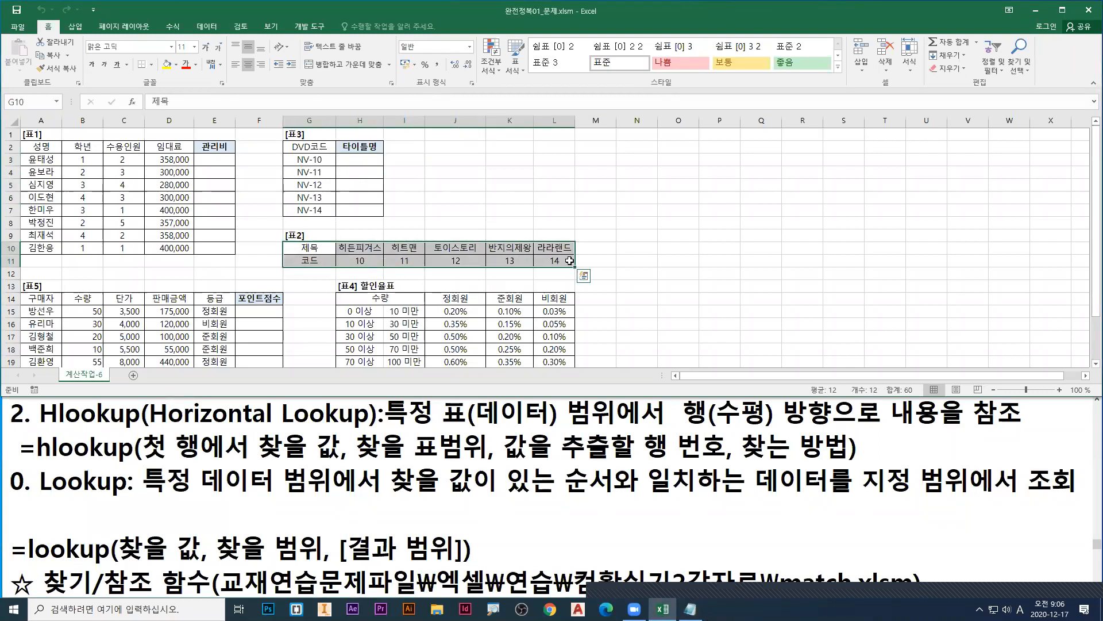
{"action": "left_click_drag", "start_coordinate": [352, 162], "coordinate": [364, 216]}
{"action": "left_click_drag", "start_coordinate": [317, 251], "coordinate": [559, 263]}
{"action": "left_click", "coordinate": [367, 262]}
{"action": "left_click_drag", "start_coordinate": [366, 261], "coordinate": [569, 262]}
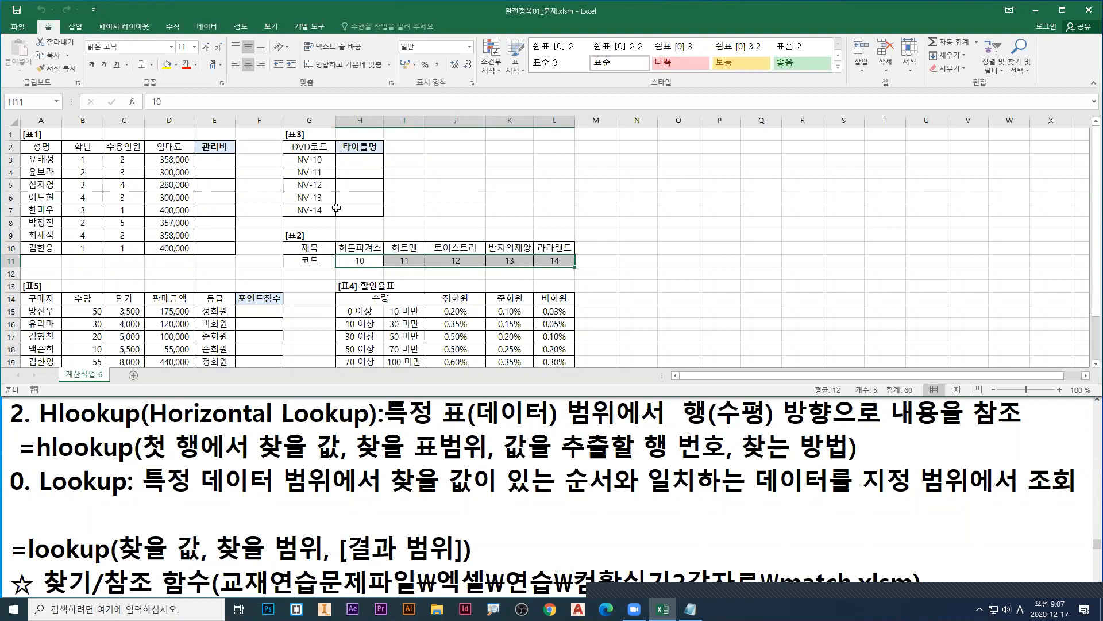
{"action": "left_click", "coordinate": [342, 161]}
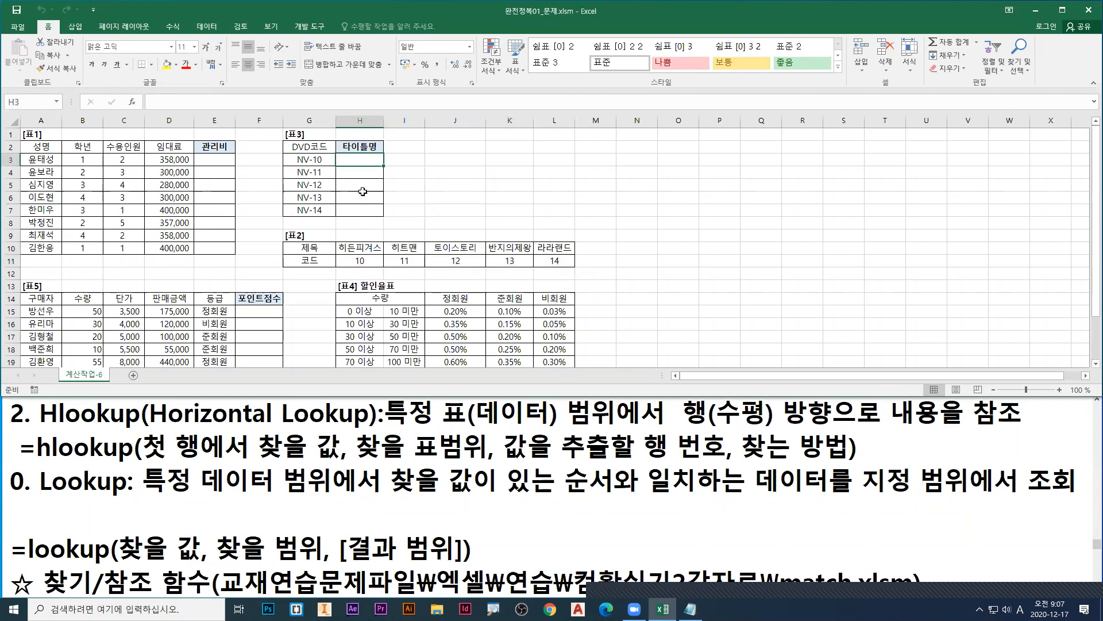
{"action": "left_click", "coordinate": [359, 170]}
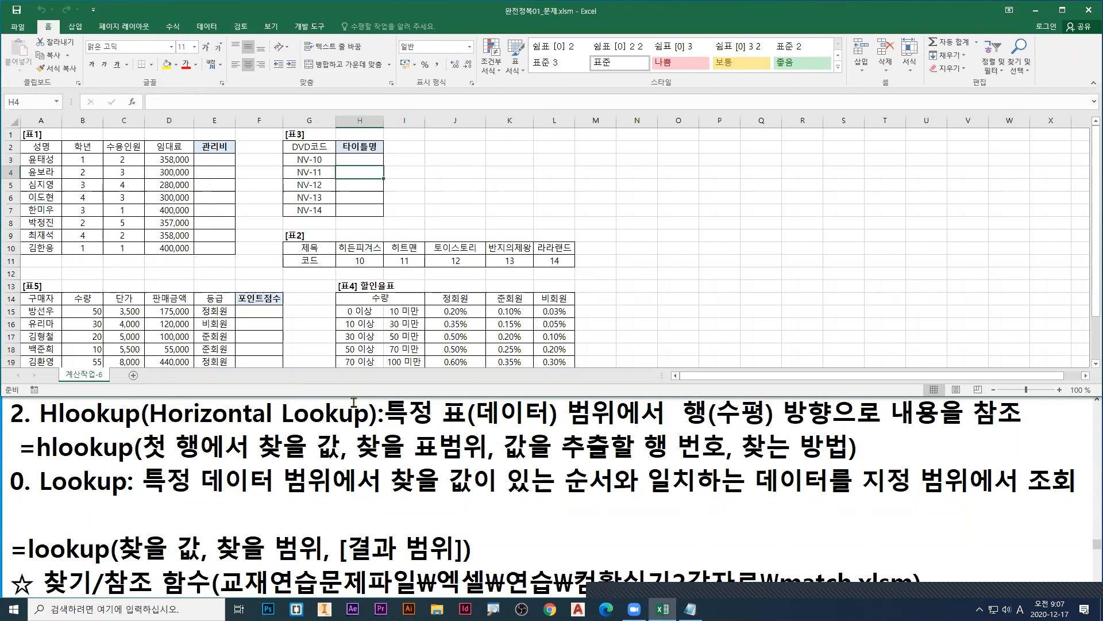
Step: Bring the Vlookup and Hlookup syntax lines into view in the notes and select the first 타이틀명 cell, H3
{"action": "left_click", "coordinate": [223, 415]}
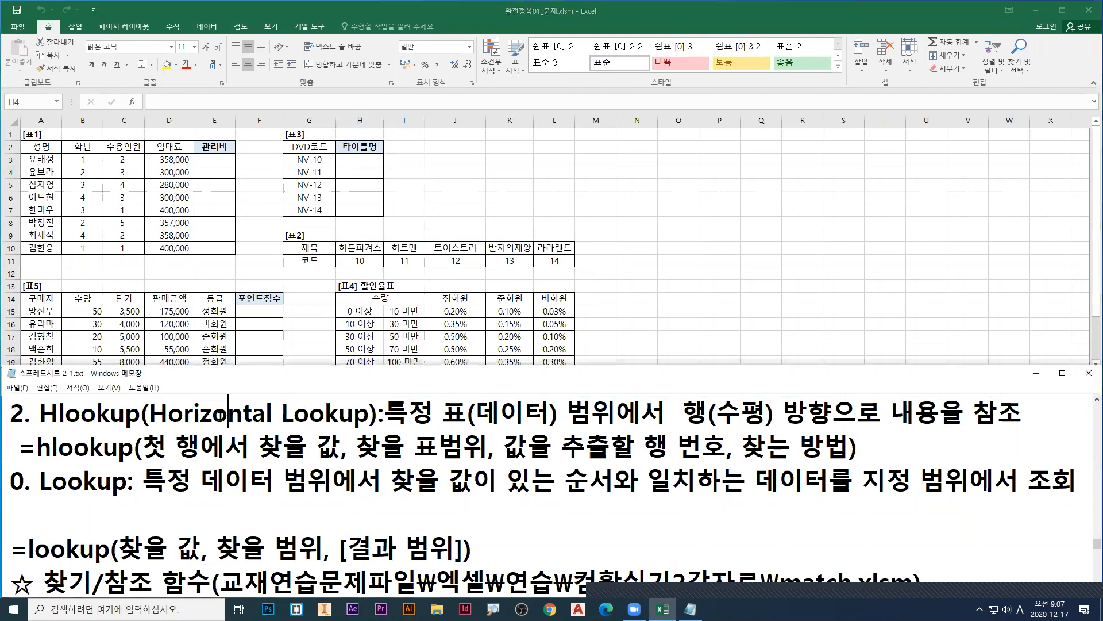
{"action": "scroll", "coordinate": [225, 414], "scroll_direction": "up", "scroll_amount": 2}
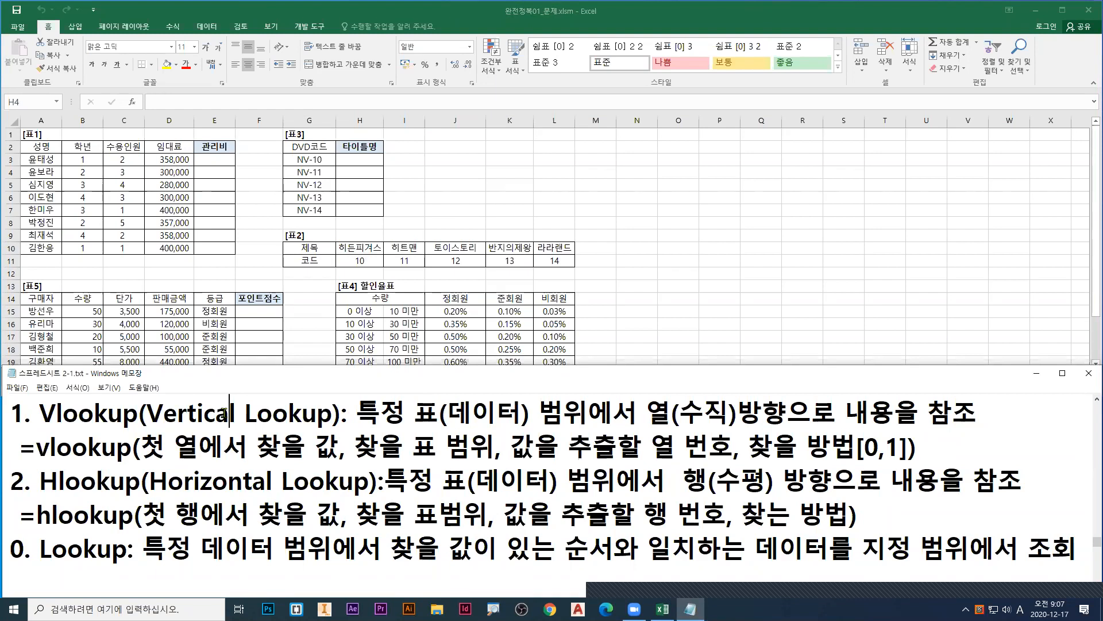
{"action": "left_click", "coordinate": [374, 167]}
{"action": "left_click", "coordinate": [373, 159]}
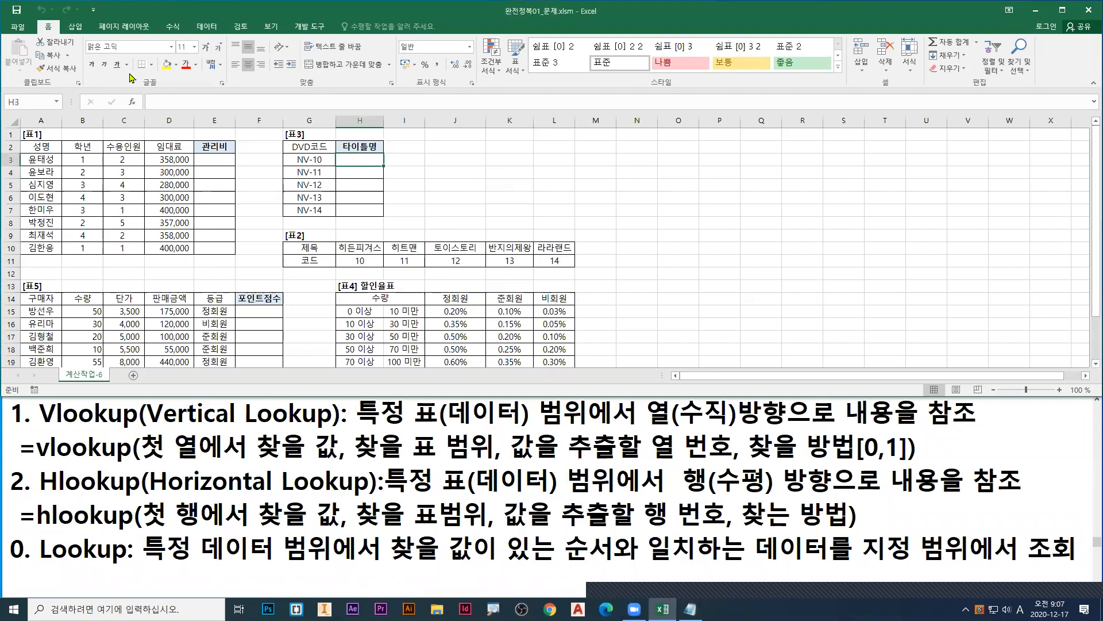
{"action": "left_click", "coordinate": [18, 27]}
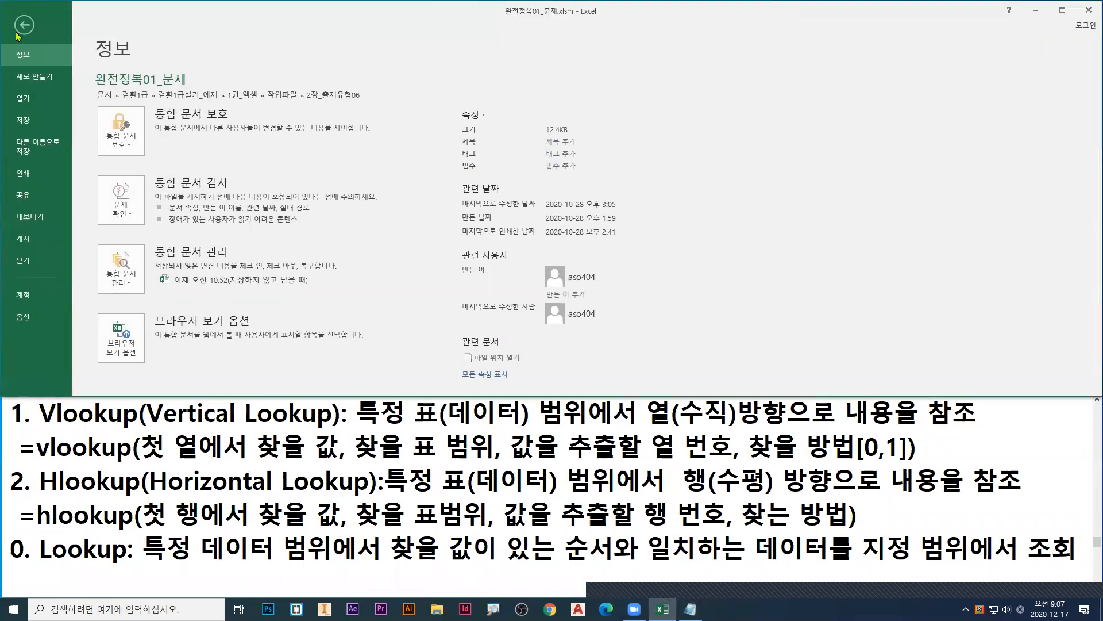
{"action": "left_click", "coordinate": [30, 101]}
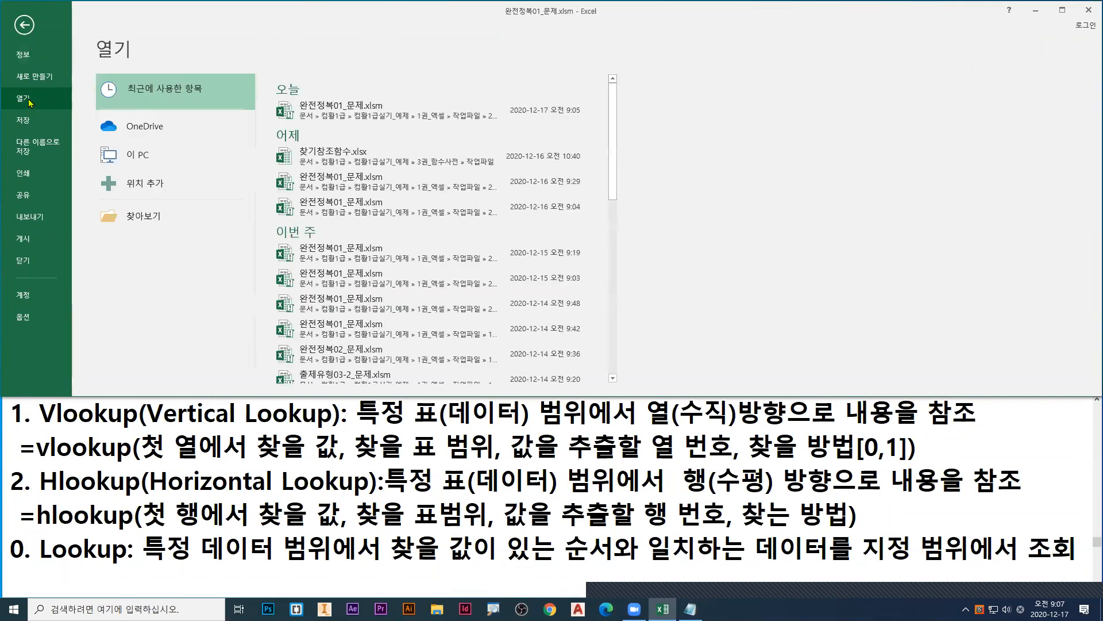
{"action": "left_click", "coordinate": [138, 216]}
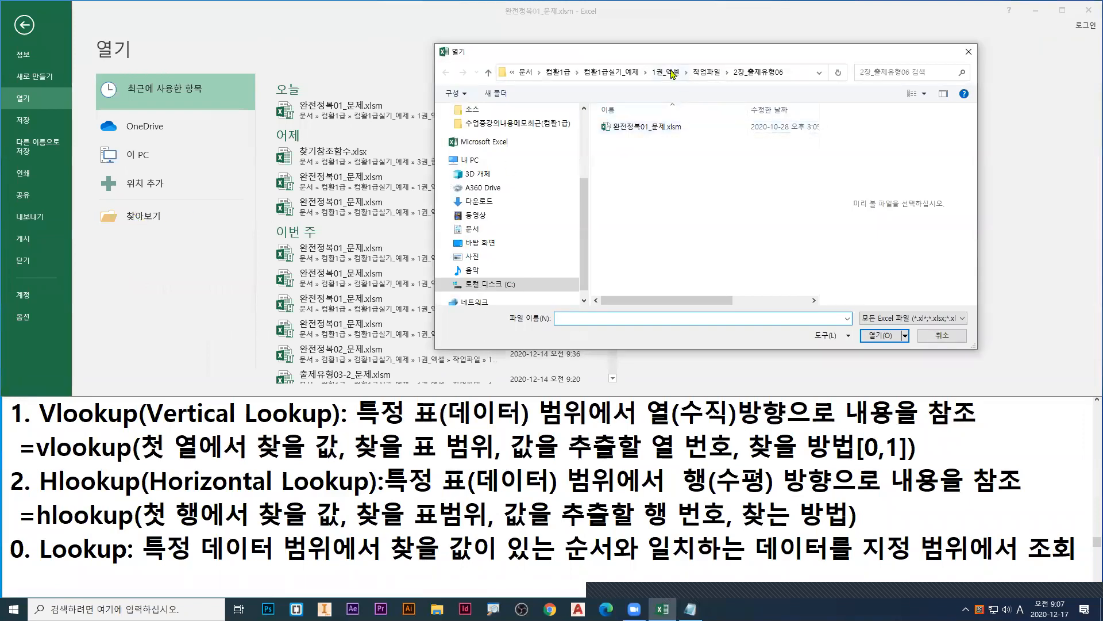
{"action": "left_click", "coordinate": [624, 77]}
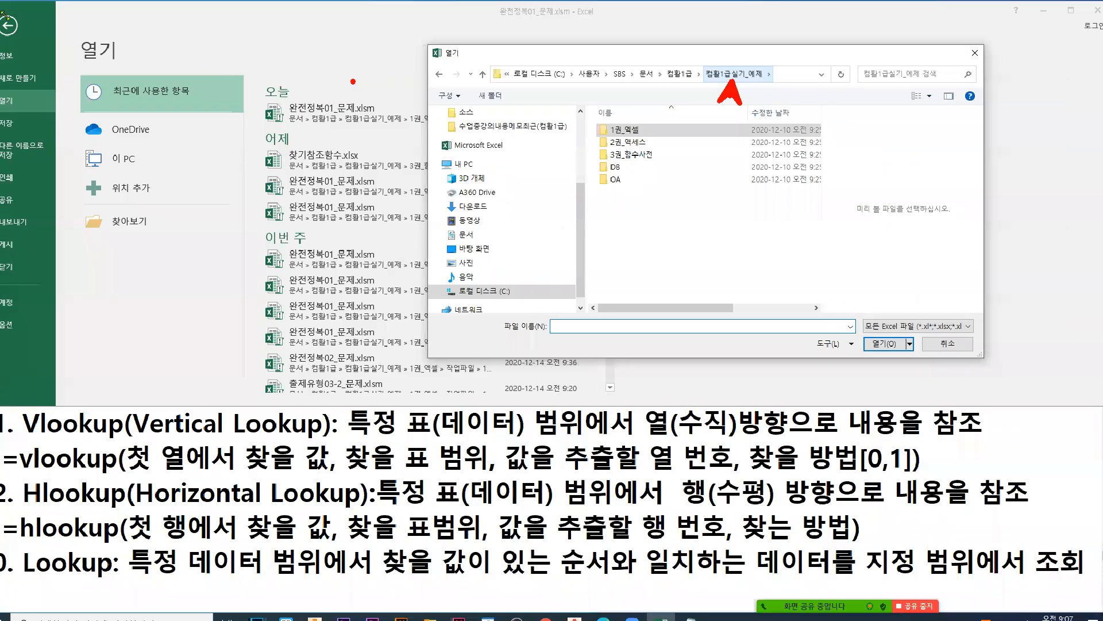
{"action": "key", "text": "Escape"}
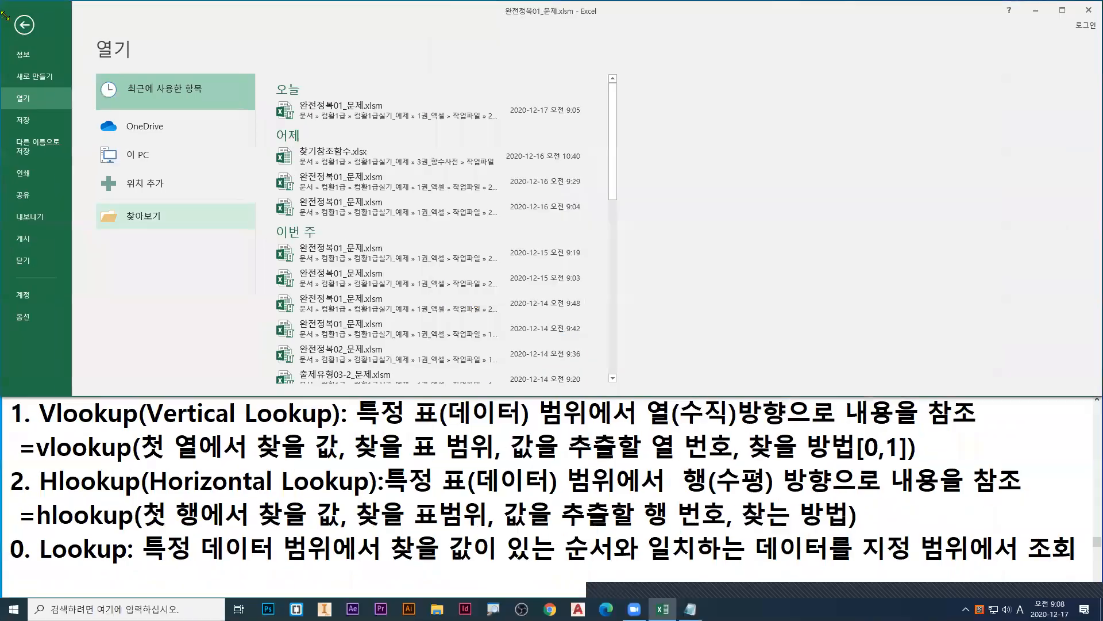
{"action": "left_click", "coordinate": [25, 26]}
{"action": "left_click", "coordinate": [21, 25]}
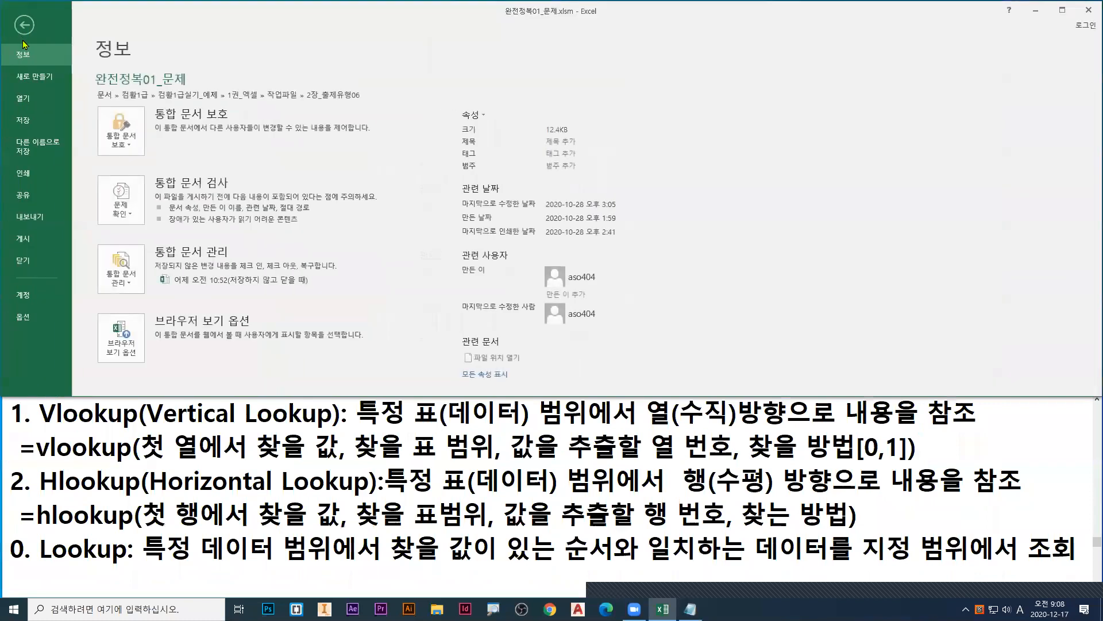
Step: Browse for a workbook in 컴활1급실기_예제 > 3권_함수사전 > 작업파일 and select 찾기참조함수.xlsx
{"action": "left_click", "coordinate": [23, 98]}
{"action": "left_click", "coordinate": [148, 222]}
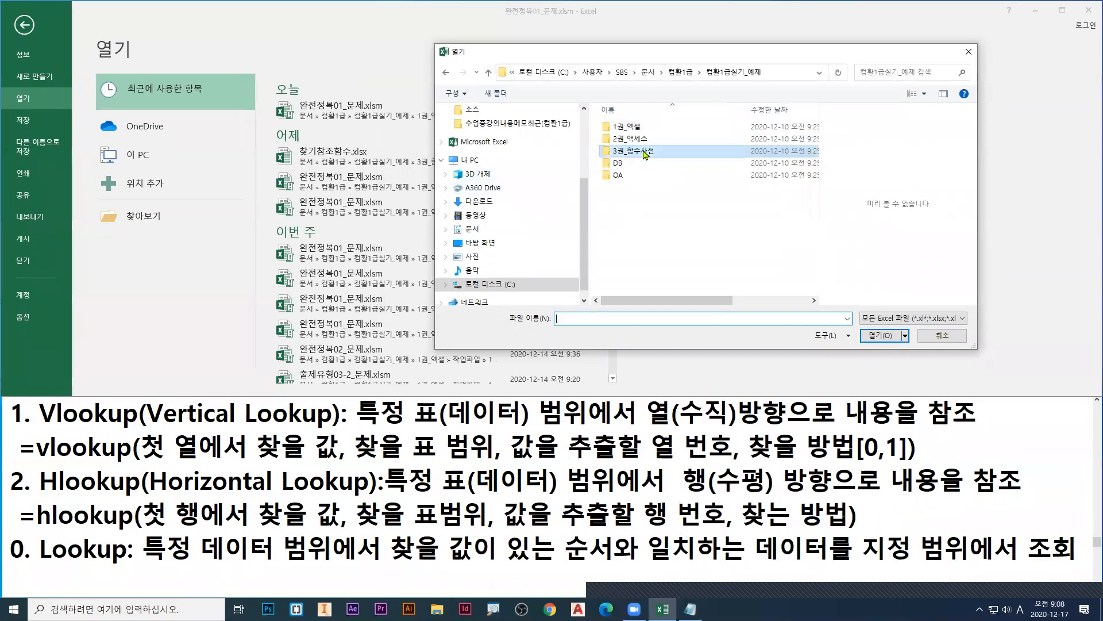
{"action": "double_click", "coordinate": [546, 229]}
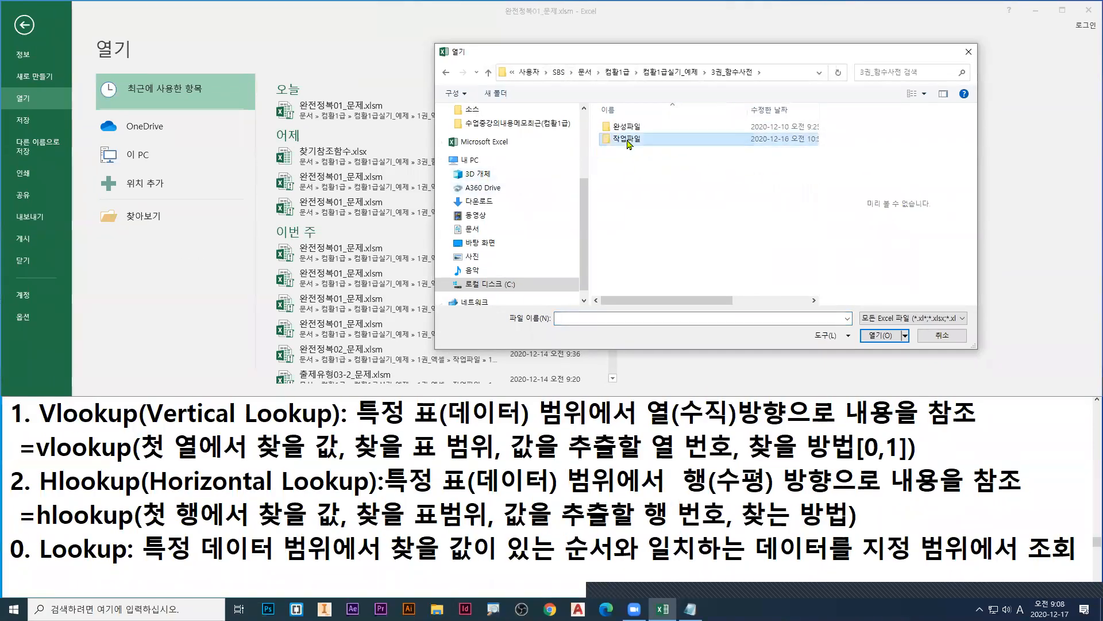
{"action": "double_click", "coordinate": [624, 142]}
{"action": "left_click", "coordinate": [643, 213]}
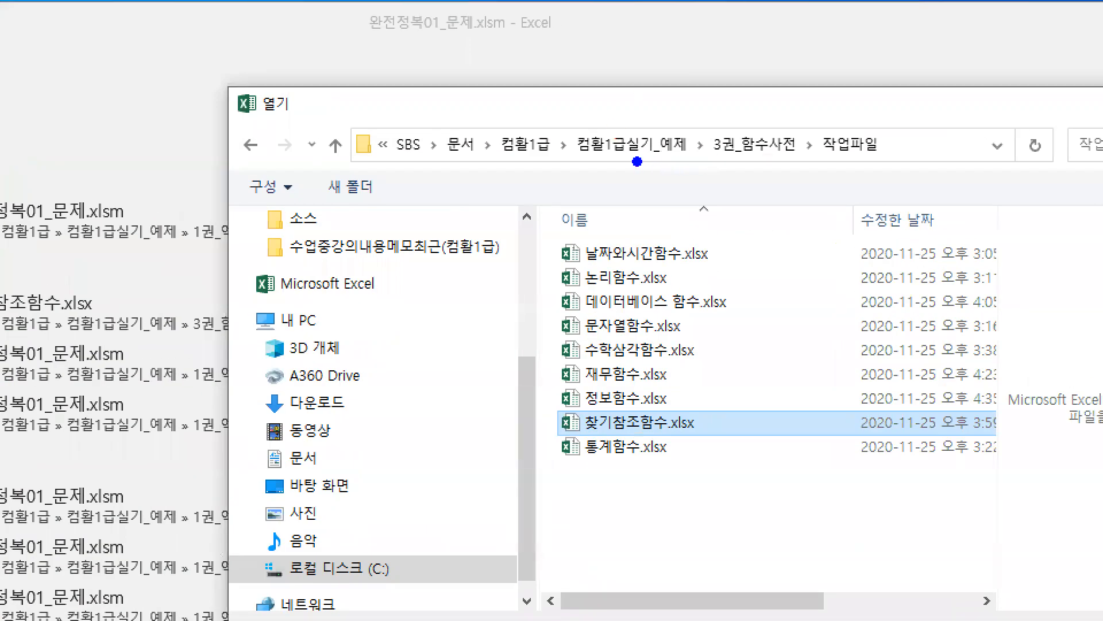
Step: Mark the folder path 컴활1급실기_예제 > 3권_함수사전 > 작업파일 with blue underlines and arrows, and frame 찾기참조함수.xlsx
{"action": "left_click_drag", "start_coordinate": [579, 162], "coordinate": [685, 162]}
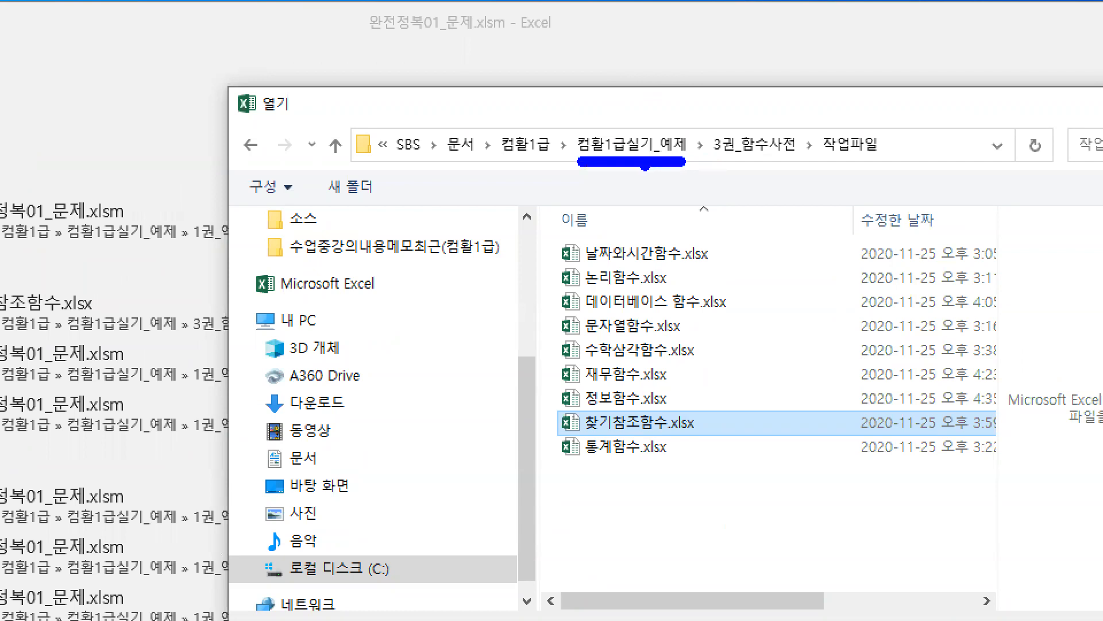
{"action": "left_click_drag", "start_coordinate": [624, 208], "coordinate": [667, 208]}
{"action": "mouse_move", "coordinate": [709, 162]}
{"action": "left_mouse_down"}
{"action": "mouse_move", "coordinate": [803, 163]}
{"action": "mouse_move", "coordinate": [776, 246]}
{"action": "left_mouse_up"}
{"action": "mouse_move", "coordinate": [825, 165]}
{"action": "left_mouse_down"}
{"action": "mouse_move", "coordinate": [888, 164]}
{"action": "mouse_move", "coordinate": [892, 205]}
{"action": "left_mouse_up"}
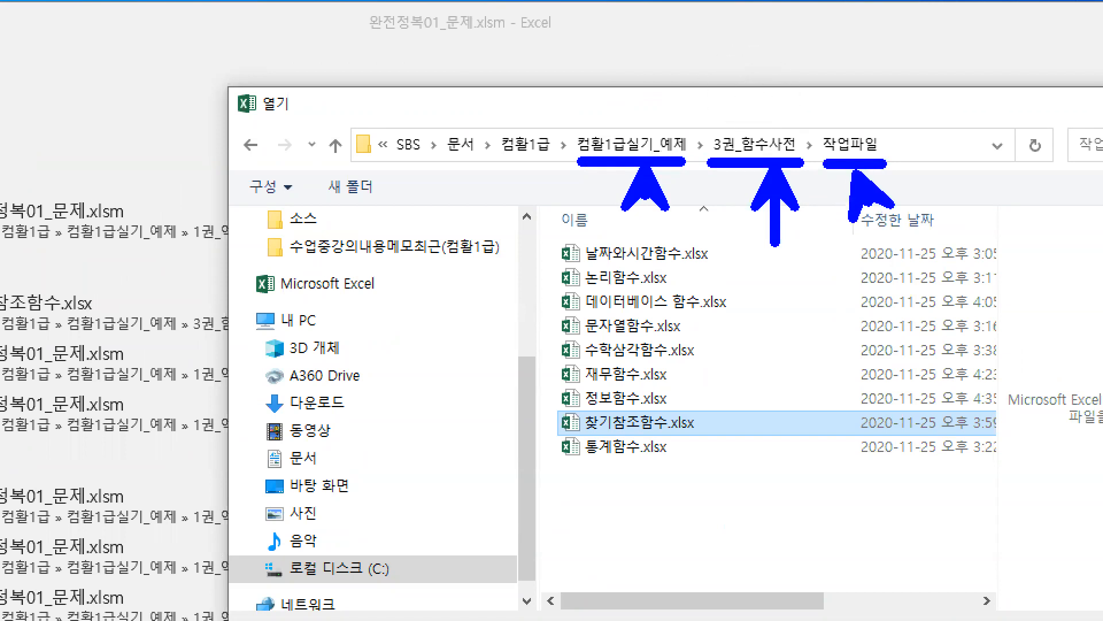
{"action": "left_click_drag", "start_coordinate": [544, 405], "coordinate": [711, 441]}
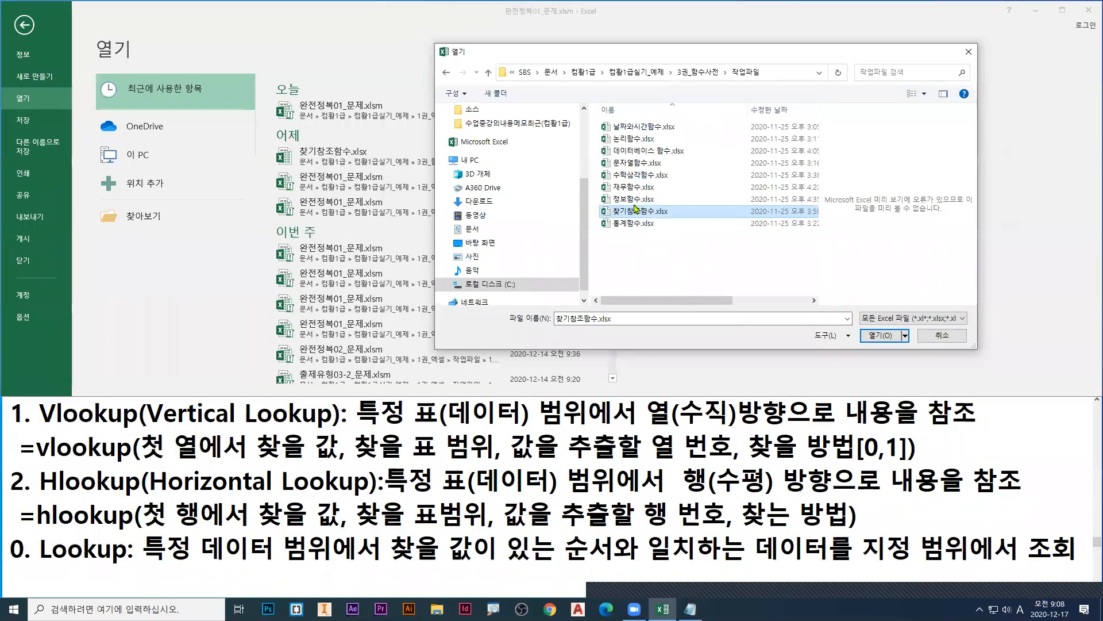
Step: Open 찾기참조함수.xlsx and display its VLOOKUP 함수 sheet
{"action": "double_click", "coordinate": [586, 421]}
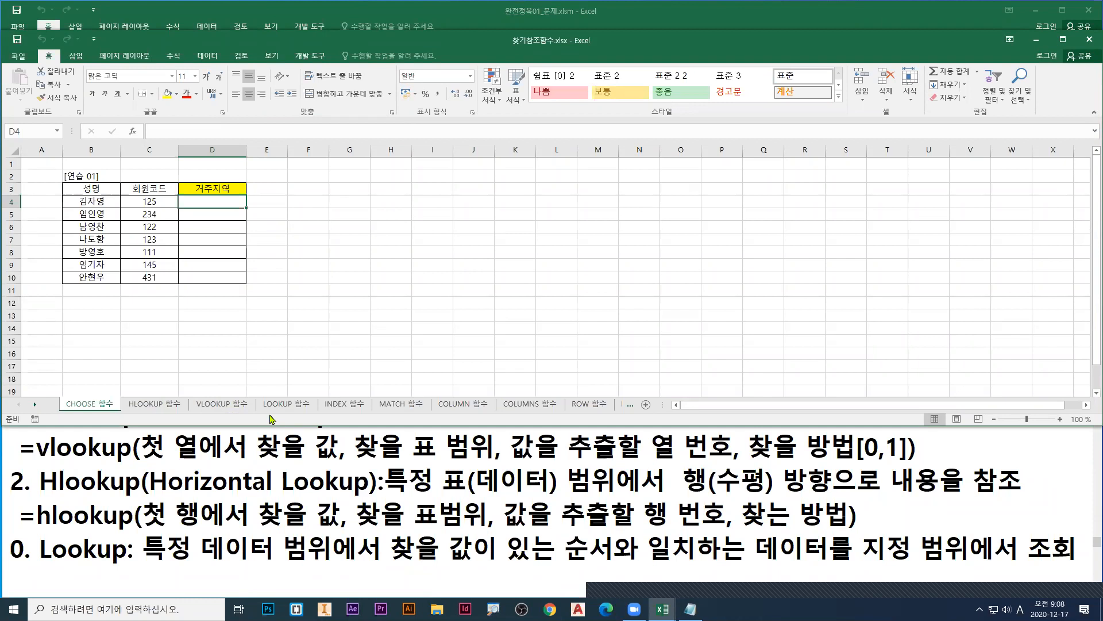
{"action": "left_click", "coordinate": [215, 407]}
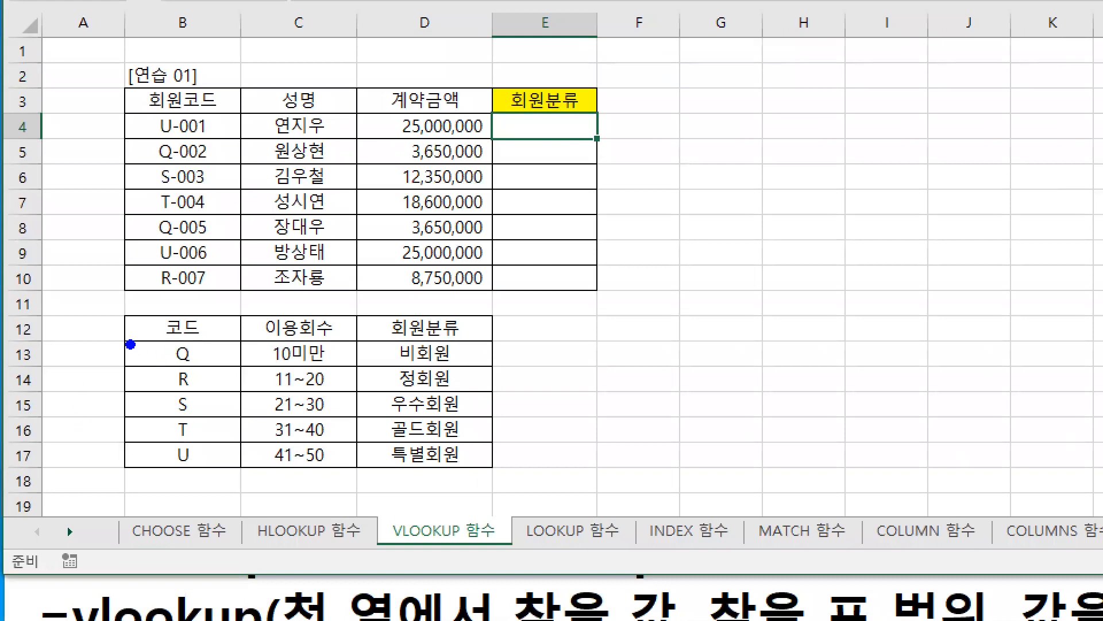
Step: Frame the 코드 column in blue, the 이용회수 column in green and the 회원분류 column in red in the lower table
{"action": "left_click_drag", "start_coordinate": [127, 341], "coordinate": [234, 467]}
{"action": "key", "text": "r"}
{"action": "mouse_move", "coordinate": [250, 339]}
{"action": "left_mouse_down"}
{"action": "mouse_move", "coordinate": [326, 458]}
{"action": "mouse_move", "coordinate": [354, 473]}
{"action": "left_mouse_up"}
{"action": "key", "text": "g"}
{"action": "key", "text": "r"}
{"action": "left_click_drag", "start_coordinate": [368, 340], "coordinate": [491, 473]}
Step: Number the three framed columns 1, 2 and 3, and draw a red arrow from the 회원분류 column to cell E4
{"action": "key", "text": "b"}
{"action": "left_click_drag", "start_coordinate": [171, 295], "coordinate": [164, 330]}
{"action": "key", "text": "g"}
{"action": "mouse_move", "coordinate": [282, 304]}
{"action": "left_mouse_down"}
{"action": "mouse_move", "coordinate": [288, 323]}
{"action": "mouse_move", "coordinate": [311, 323]}
{"action": "left_mouse_up"}
{"action": "key", "text": "r"}
{"action": "mouse_move", "coordinate": [411, 292]}
{"action": "left_mouse_down"}
{"action": "mouse_move", "coordinate": [428, 303]}
{"action": "mouse_move", "coordinate": [402, 319]}
{"action": "left_mouse_up"}
{"action": "mouse_move", "coordinate": [497, 374]}
{"action": "left_mouse_down"}
{"action": "mouse_move", "coordinate": [617, 300]}
{"action": "mouse_move", "coordinate": [545, 147]}
{"action": "mouse_move", "coordinate": [571, 137]}
{"action": "left_mouse_up"}
Step: Trace in orange the first 회원코드's letter U to its lookup row, and in green 특별회원 to E4, then clear the marks
{"action": "key", "text": "g"}
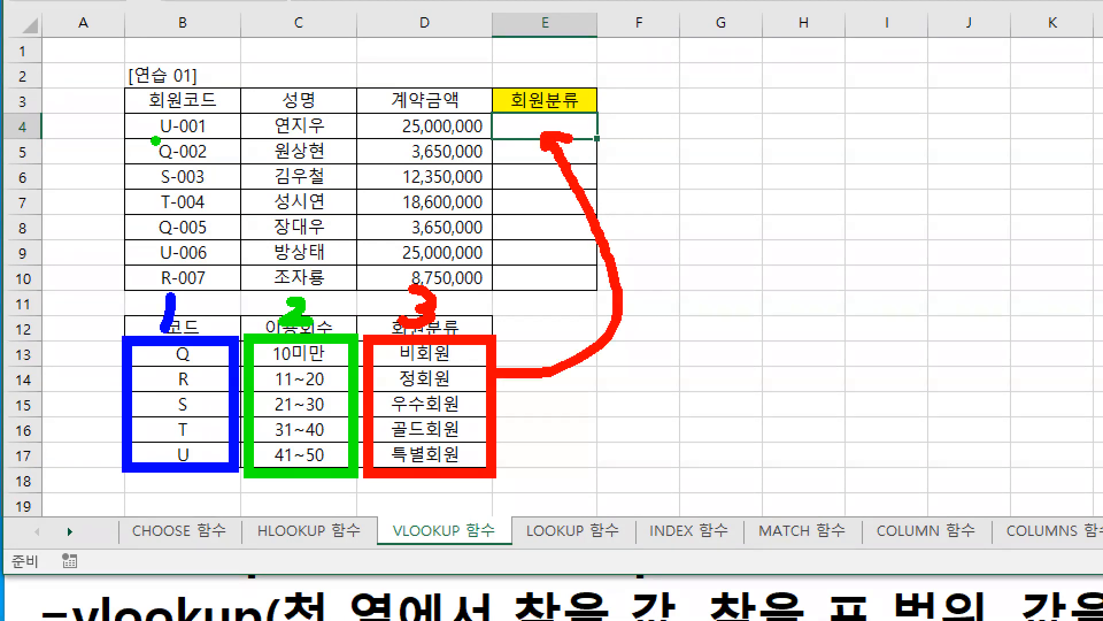
{"action": "key", "text": "o"}
{"action": "mouse_move", "coordinate": [150, 115]}
{"action": "left_mouse_down"}
{"action": "mouse_move", "coordinate": [181, 138]}
{"action": "mouse_move", "coordinate": [74, 272]}
{"action": "mouse_move", "coordinate": [133, 458]}
{"action": "mouse_move", "coordinate": [505, 478]}
{"action": "left_mouse_up"}
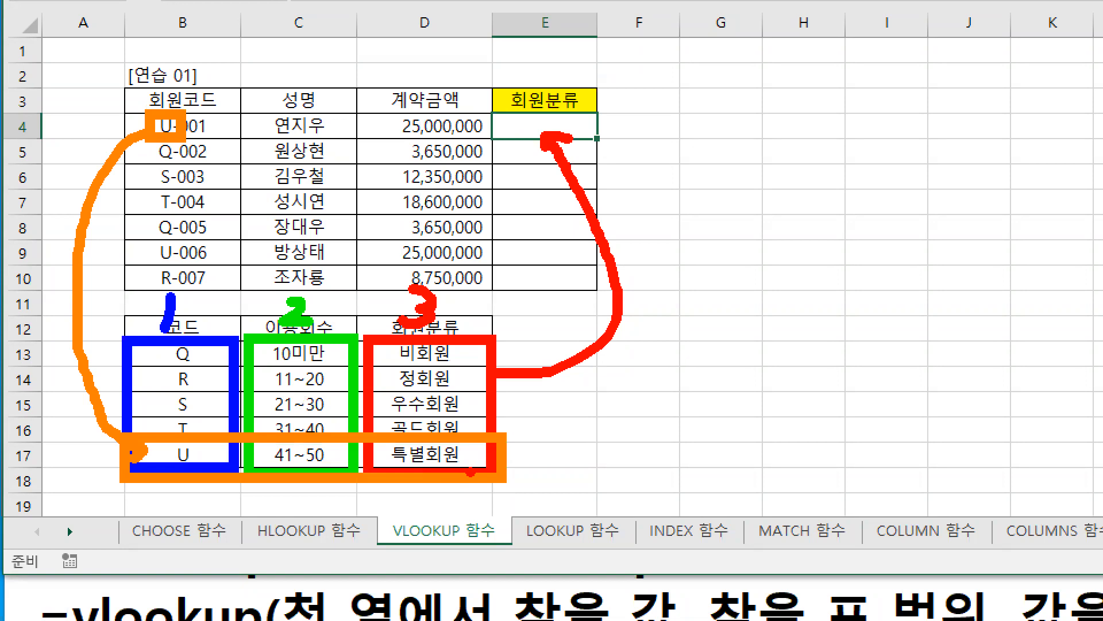
{"action": "mouse_move", "coordinate": [469, 471]}
{"action": "left_mouse_down"}
{"action": "mouse_move", "coordinate": [371, 454]}
{"action": "mouse_move", "coordinate": [473, 467]}
{"action": "mouse_move", "coordinate": [648, 214]}
{"action": "mouse_move", "coordinate": [571, 125]}
{"action": "left_mouse_up"}
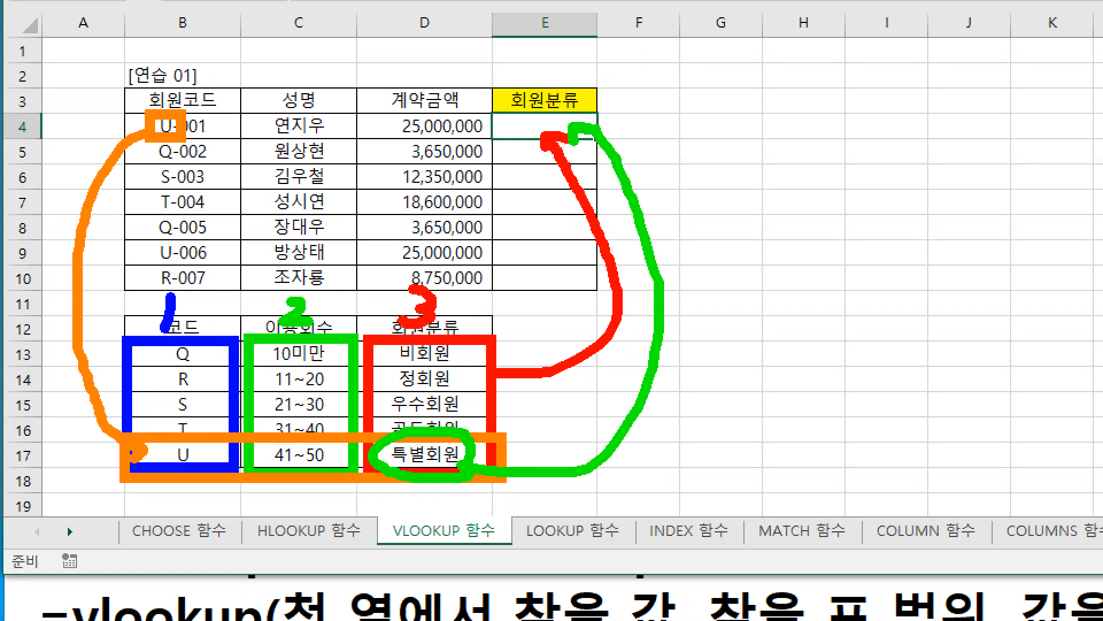
{"action": "key", "text": "Escape"}
Step: Display the HLOOKUP 함수 sheet and move the workbook window up to uncover the Vlookup heading in the notes
{"action": "left_click", "coordinate": [154, 406]}
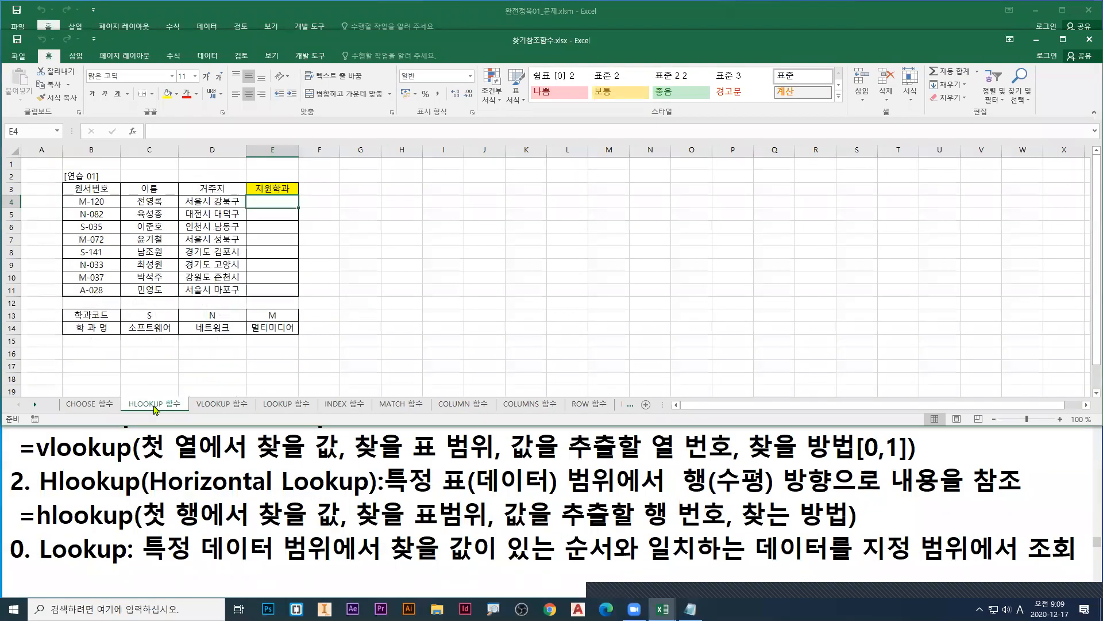
{"action": "left_click", "coordinate": [105, 406]}
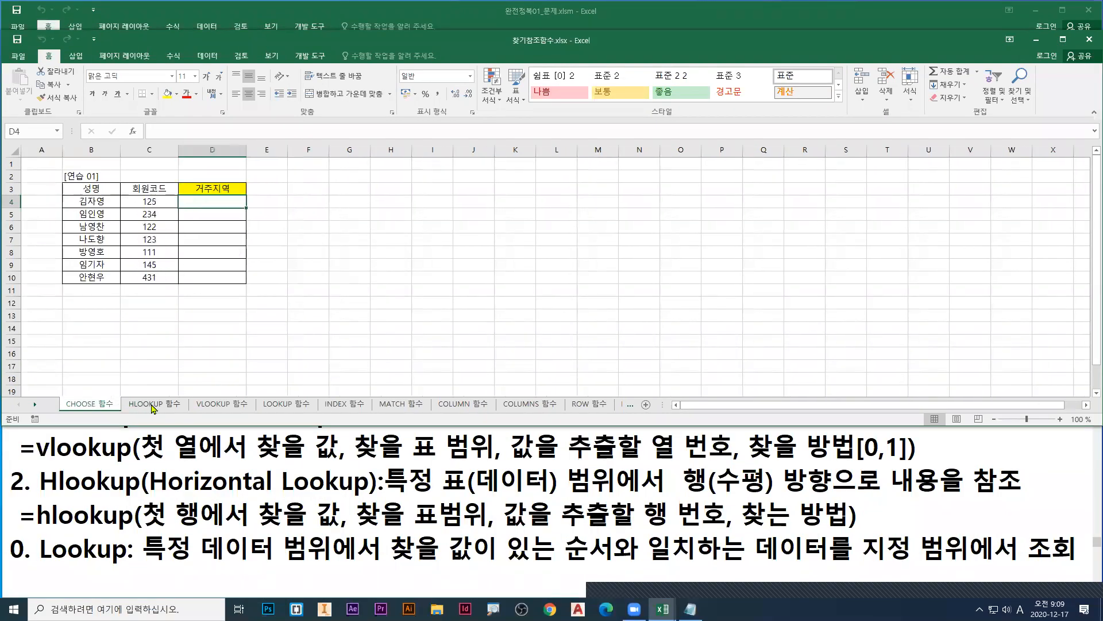
{"action": "left_click", "coordinate": [153, 405]}
{"action": "left_click", "coordinate": [329, 40]}
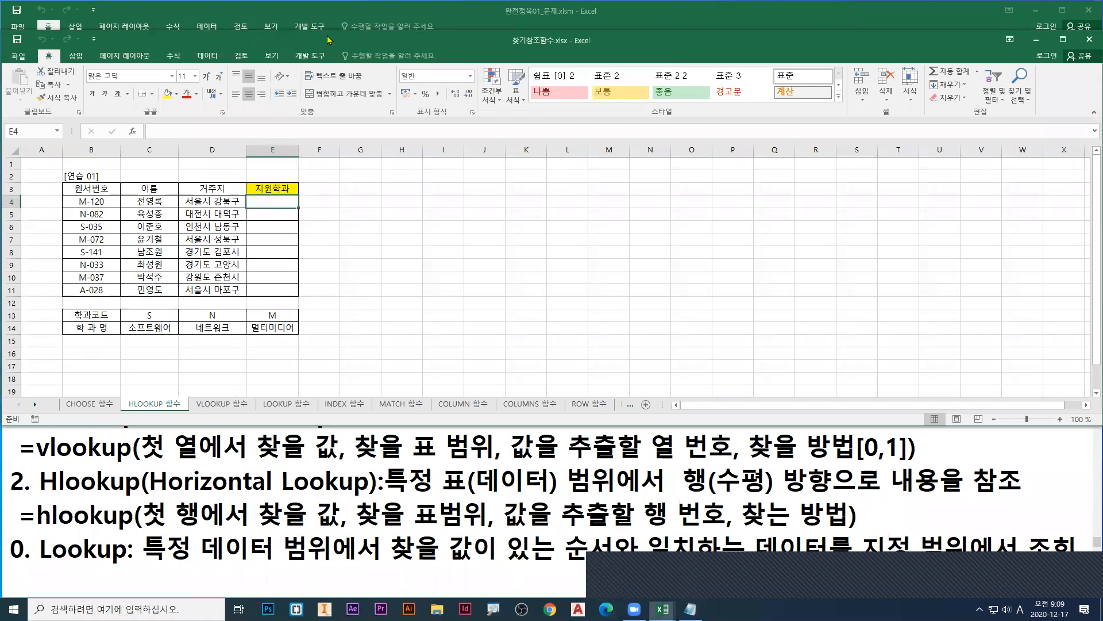
{"action": "left_click_drag", "start_coordinate": [329, 40], "coordinate": [330, 11]}
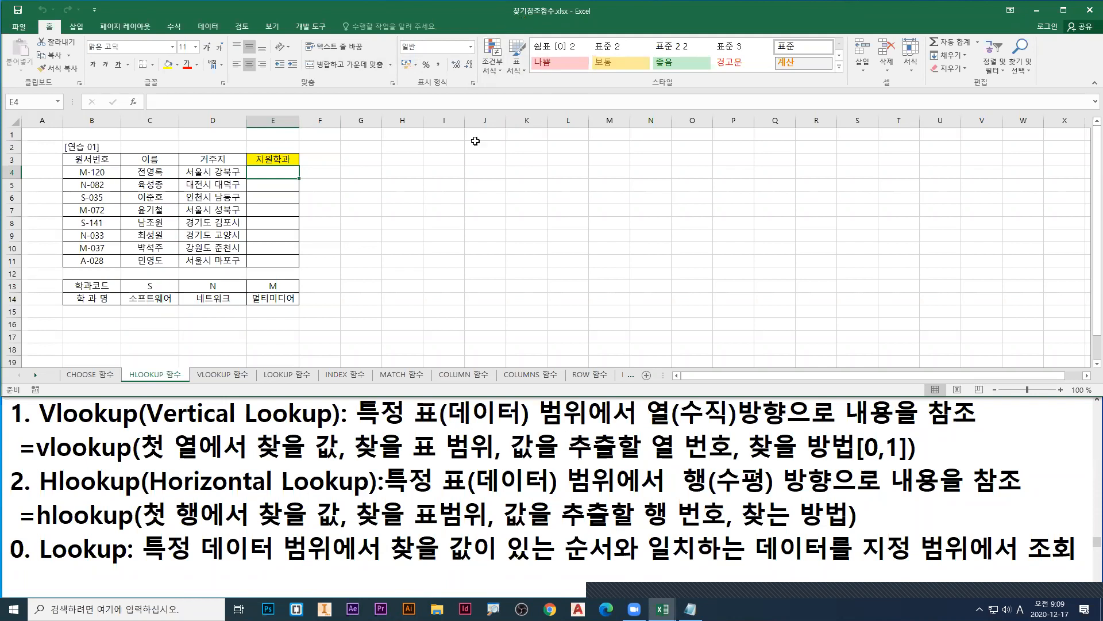
Step: Browse for a workbook in the 컴활1급실기_예제 > 3권_함수사전 > 작업파일 folder
{"action": "left_click", "coordinate": [19, 26]}
{"action": "left_click", "coordinate": [24, 99]}
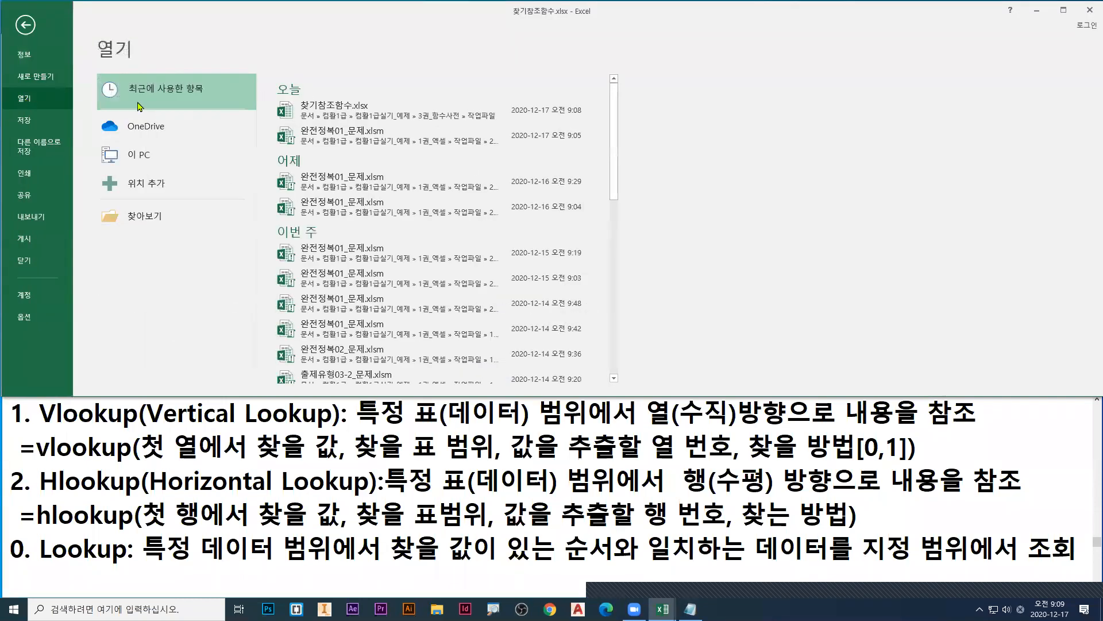
{"action": "left_click", "coordinate": [147, 214]}
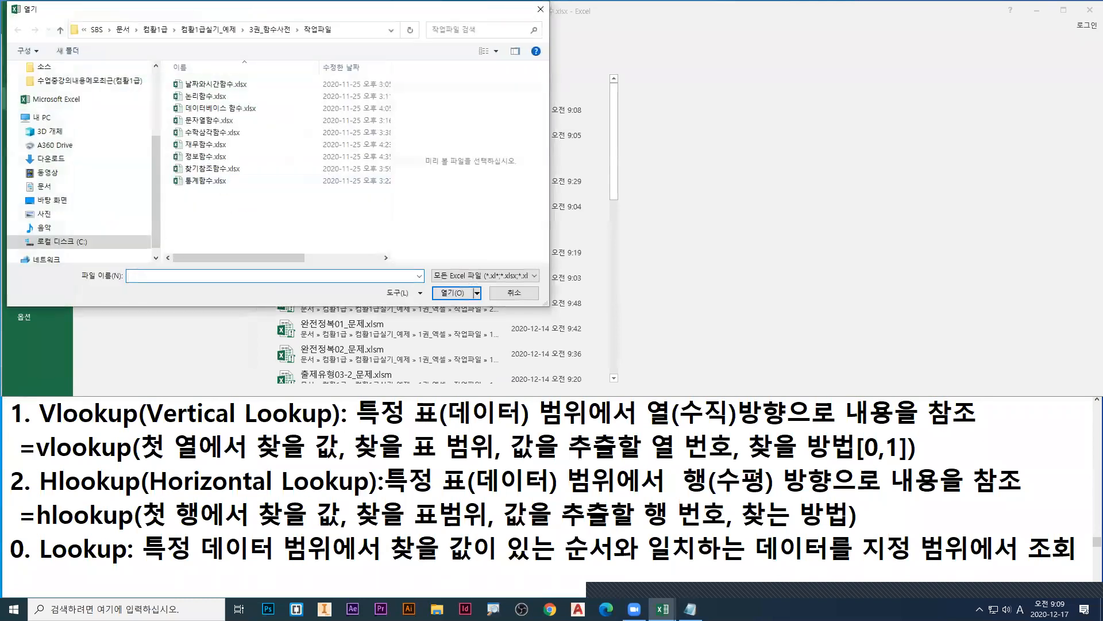
Step: Underline the three folder names in red, mark 찾기참조함수.xlsx with an arrow and frame, and open that workbook
{"action": "left_click_drag", "start_coordinate": [182, 37], "coordinate": [238, 38]}
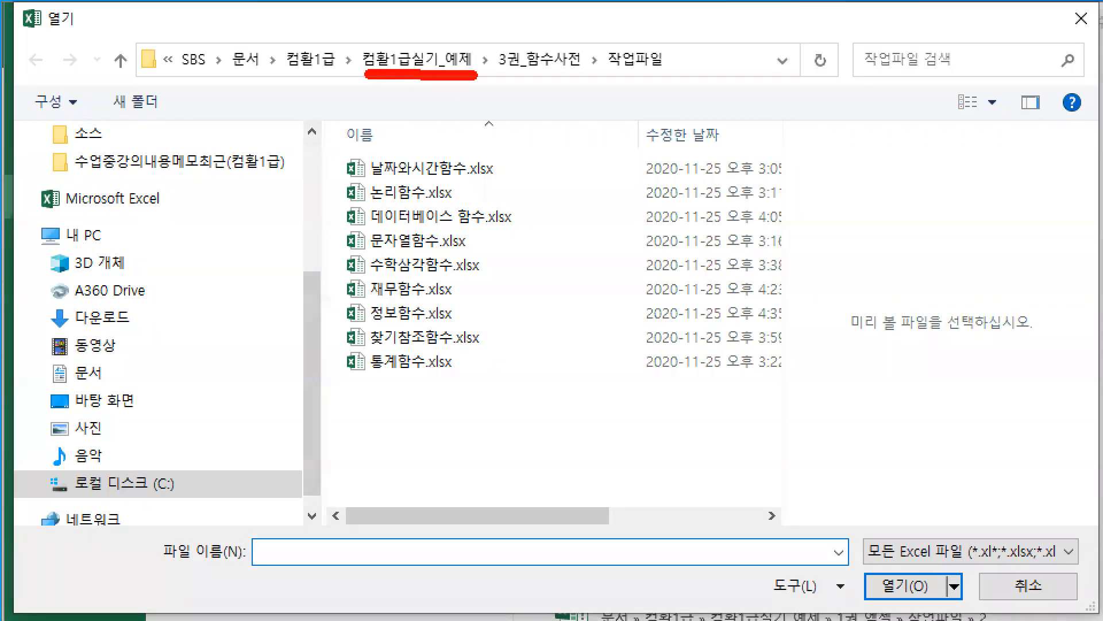
{"action": "left_click_drag", "start_coordinate": [498, 77], "coordinate": [583, 77]}
{"action": "left_click_drag", "start_coordinate": [601, 78], "coordinate": [670, 79]}
{"action": "left_click_drag", "start_coordinate": [443, 356], "coordinate": [452, 368]}
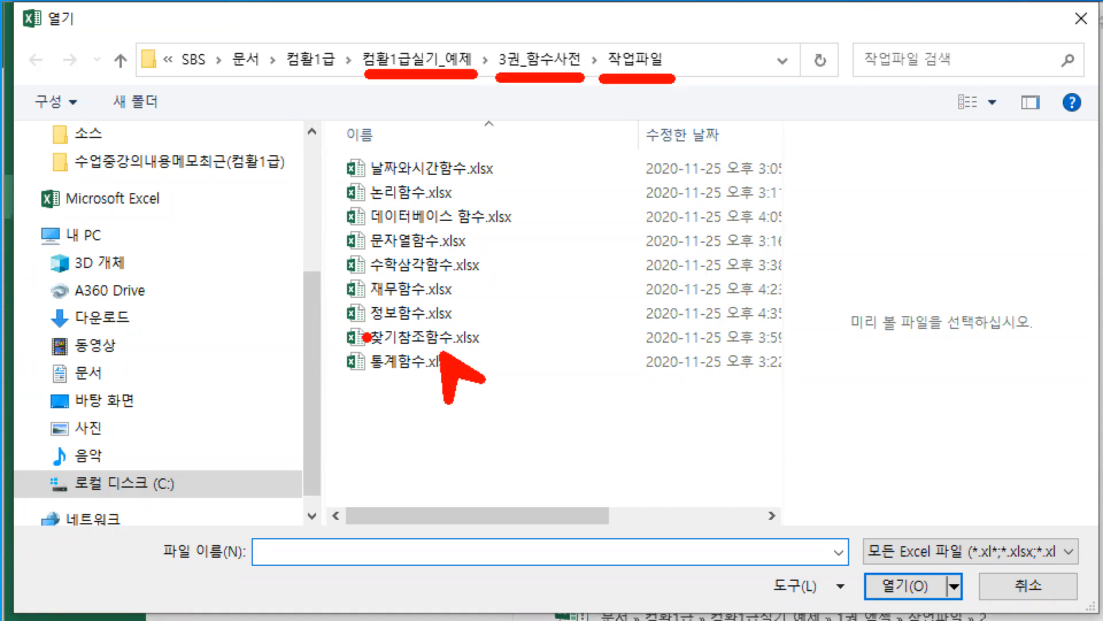
{"action": "left_click_drag", "start_coordinate": [335, 316], "coordinate": [511, 360]}
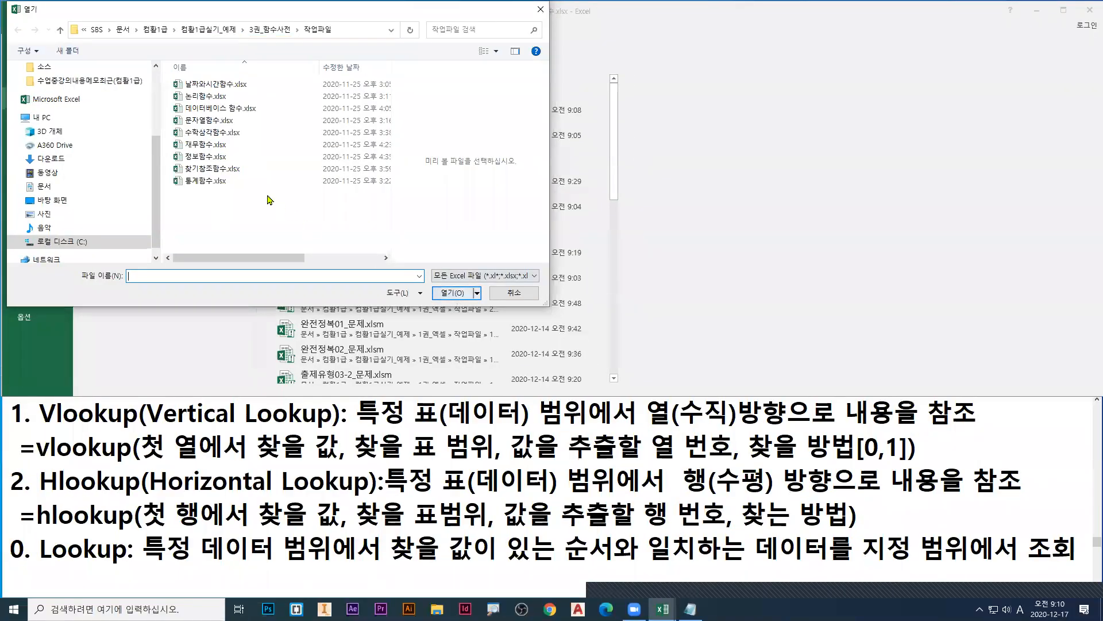
{"action": "double_click", "coordinate": [212, 168]}
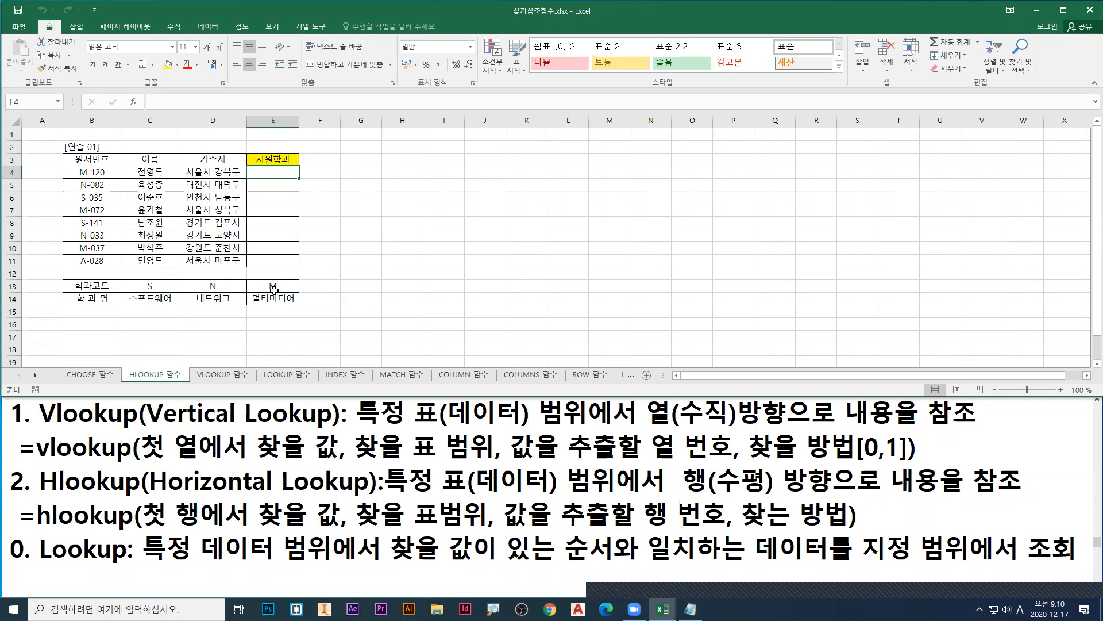
Step: Change the leading letter of the last 원서번호, in cell B11, to S
{"action": "left_click", "coordinate": [88, 263]}
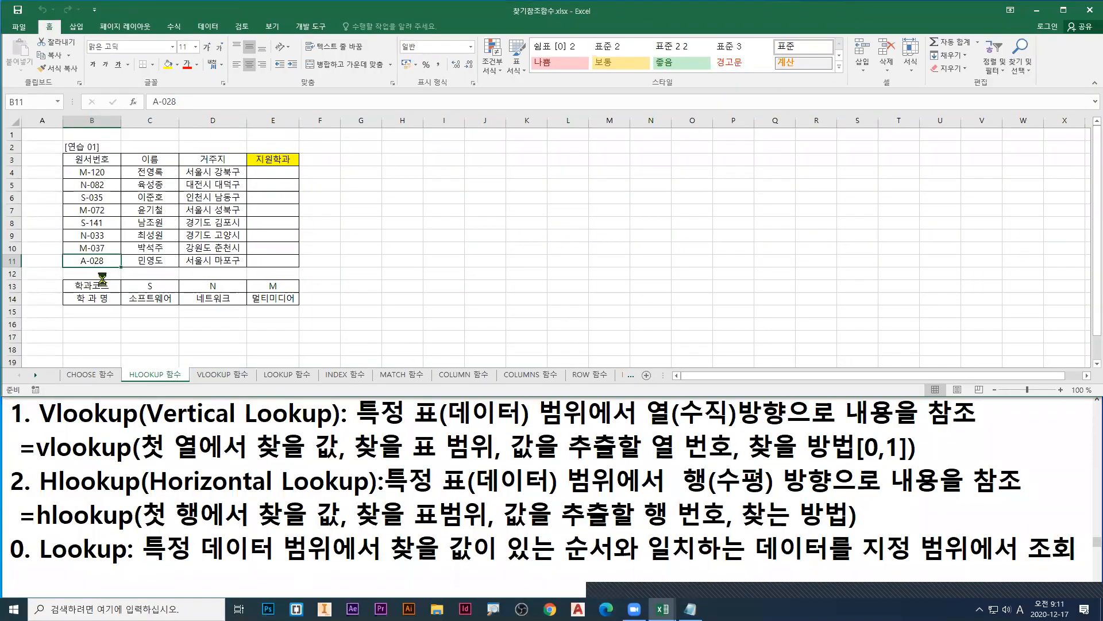
{"action": "scroll", "coordinate": [102, 279], "scroll_direction": "up", "scroll_amount": 3}
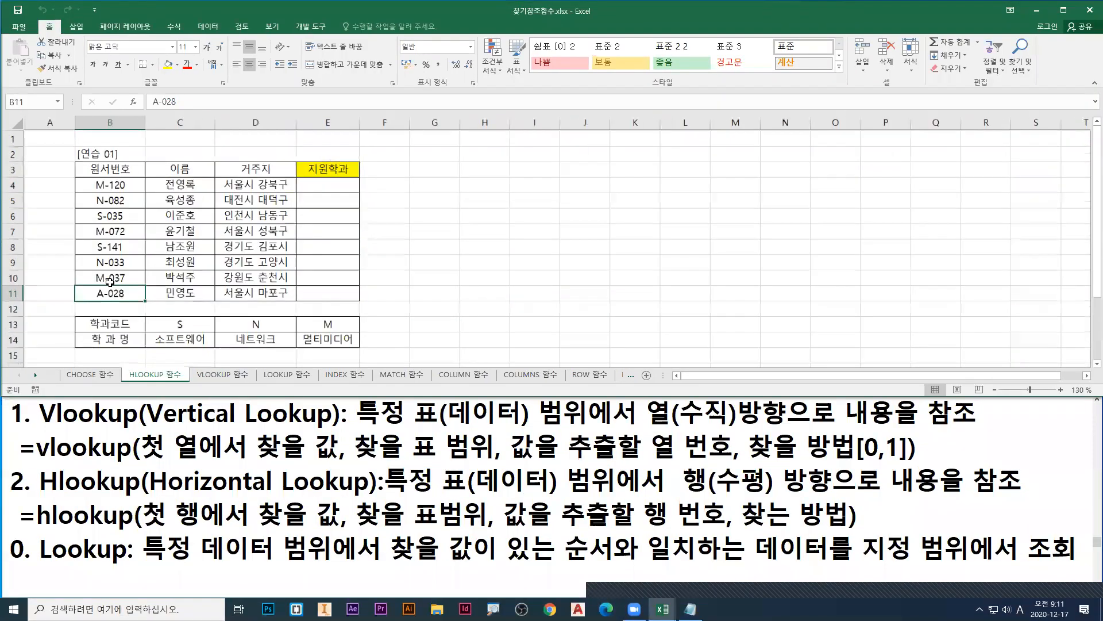
{"action": "double_click", "coordinate": [106, 307]}
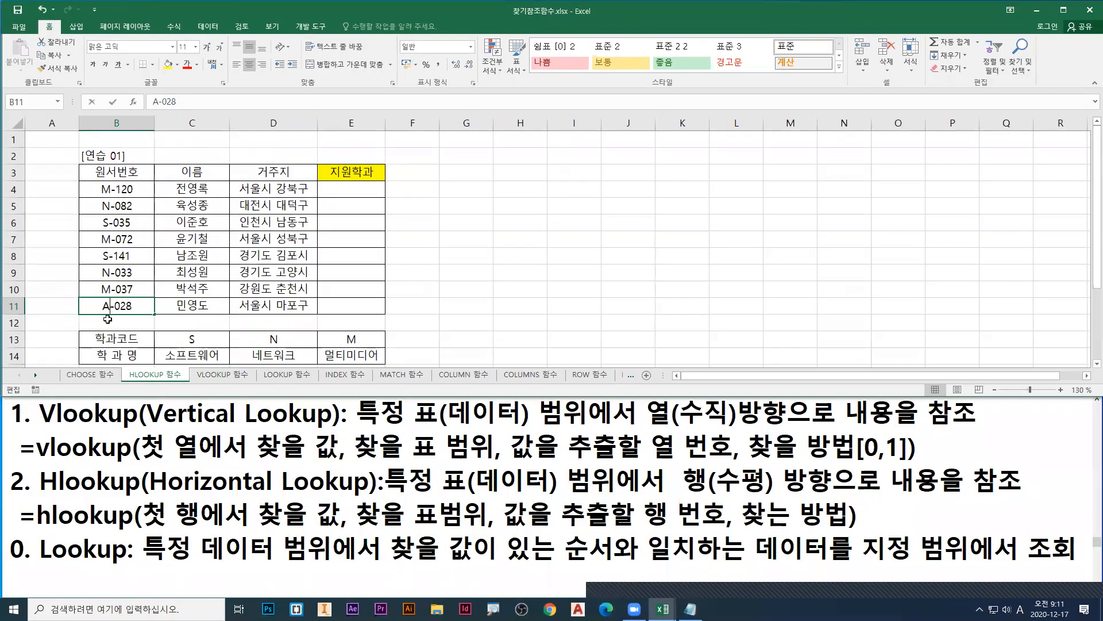
{"action": "left_click_drag", "start_coordinate": [105, 308], "coordinate": [81, 309]}
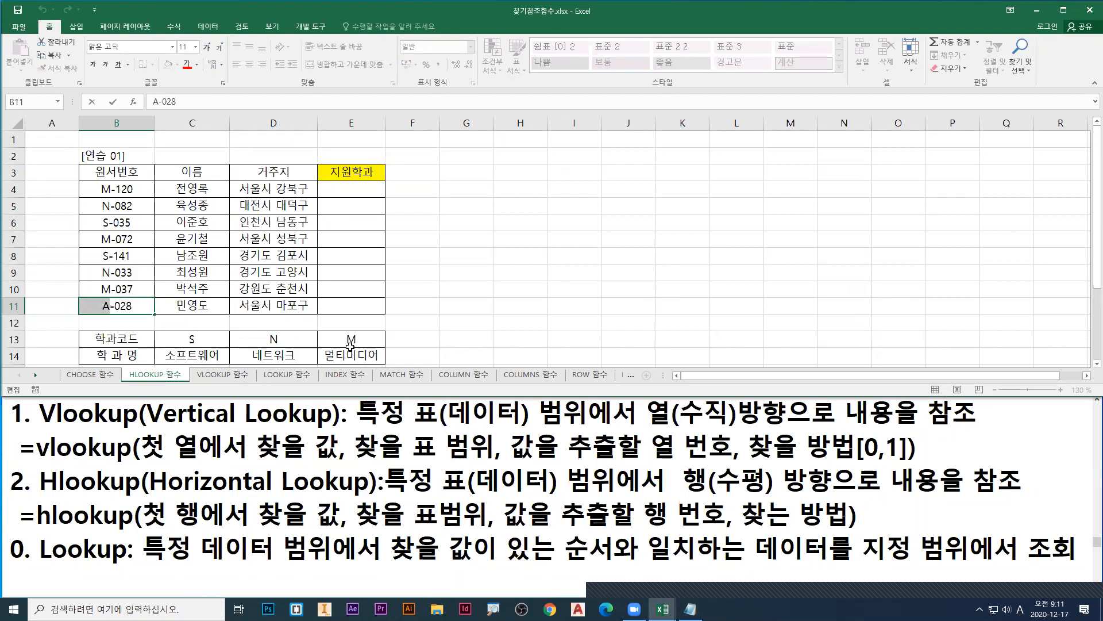
{"action": "type", "text": "S"}
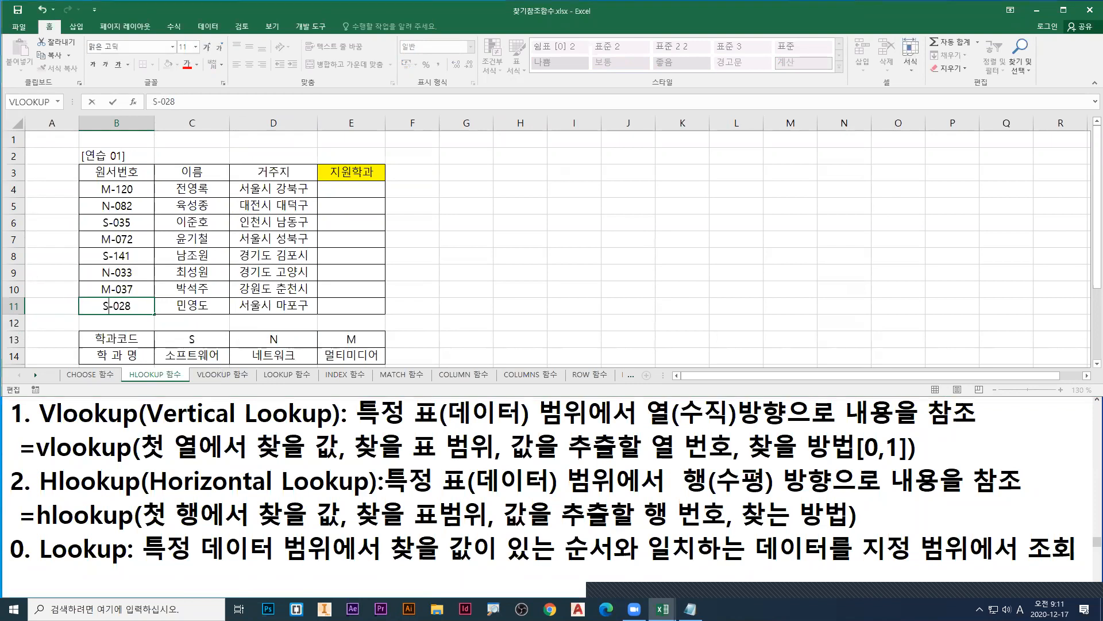
{"action": "key", "text": "ctrl+1"}
{"action": "left_click", "coordinate": [21, 296]}
{"action": "left_click_drag", "start_coordinate": [188, 333], "coordinate": [198, 335]}
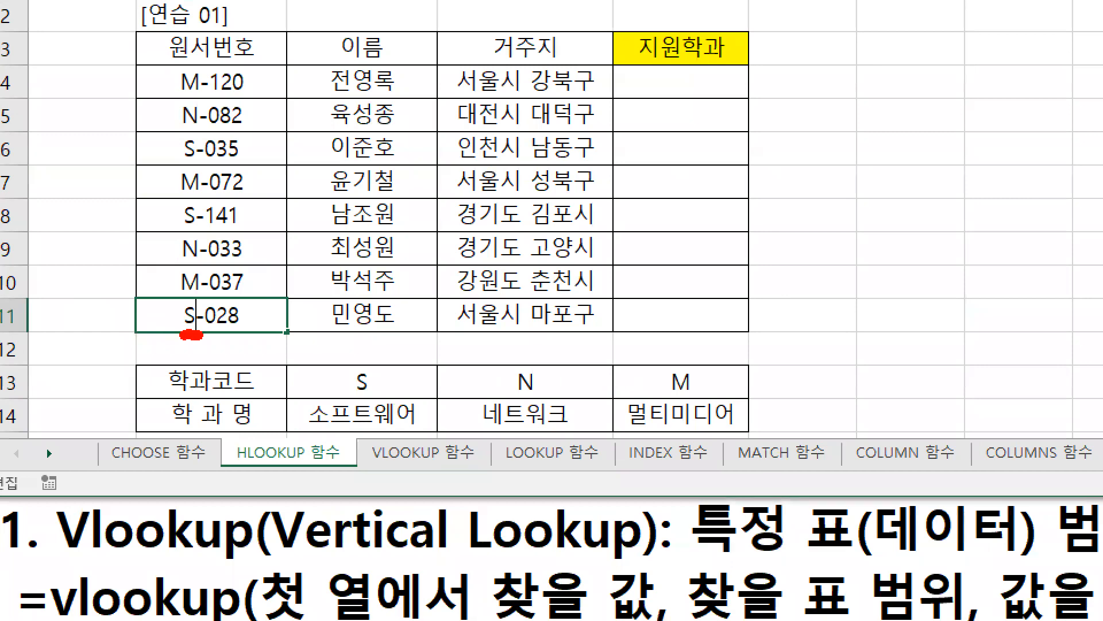
{"action": "key", "text": "Escape"}
{"action": "key", "text": "Return"}
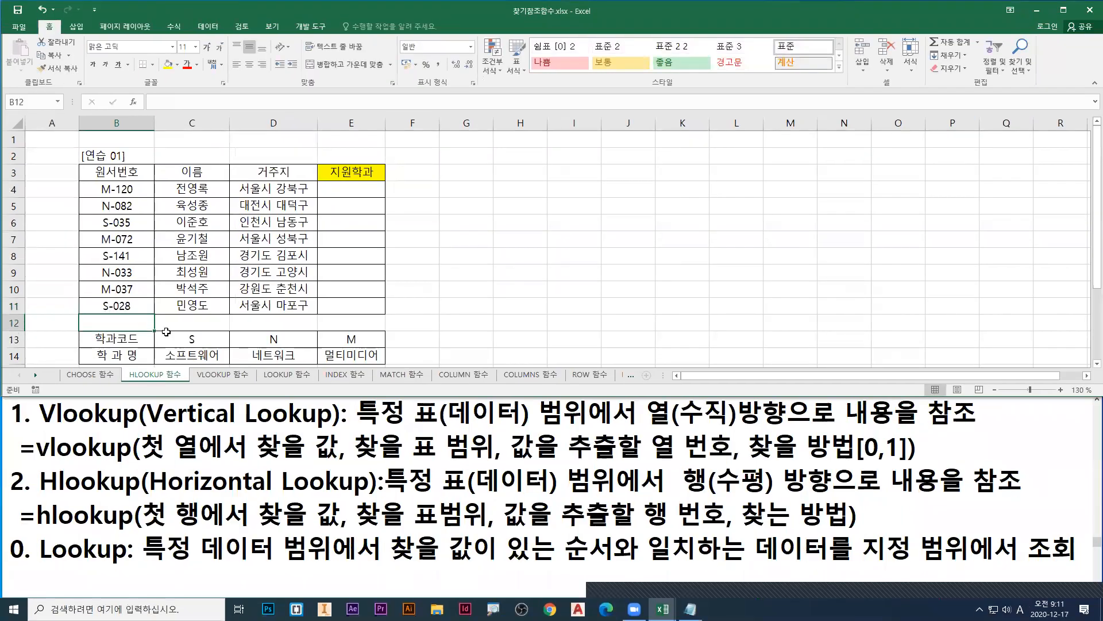
Step: Select the 학과코드 values S, N and M in C13:E13 and frame them with the pen, then clear the frame
{"action": "left_click", "coordinate": [192, 338]}
{"action": "scroll", "coordinate": [248, 306], "scroll_direction": "down", "scroll_amount": 1}
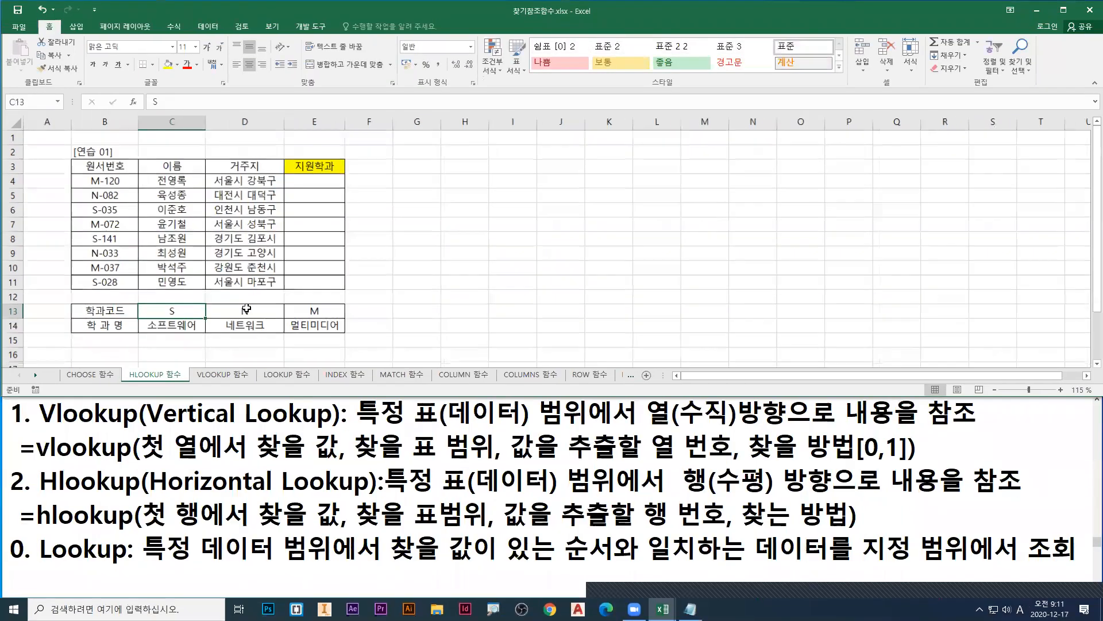
{"action": "left_click_drag", "start_coordinate": [171, 310], "coordinate": [308, 310]}
{"action": "key", "text": "ctrl+2"}
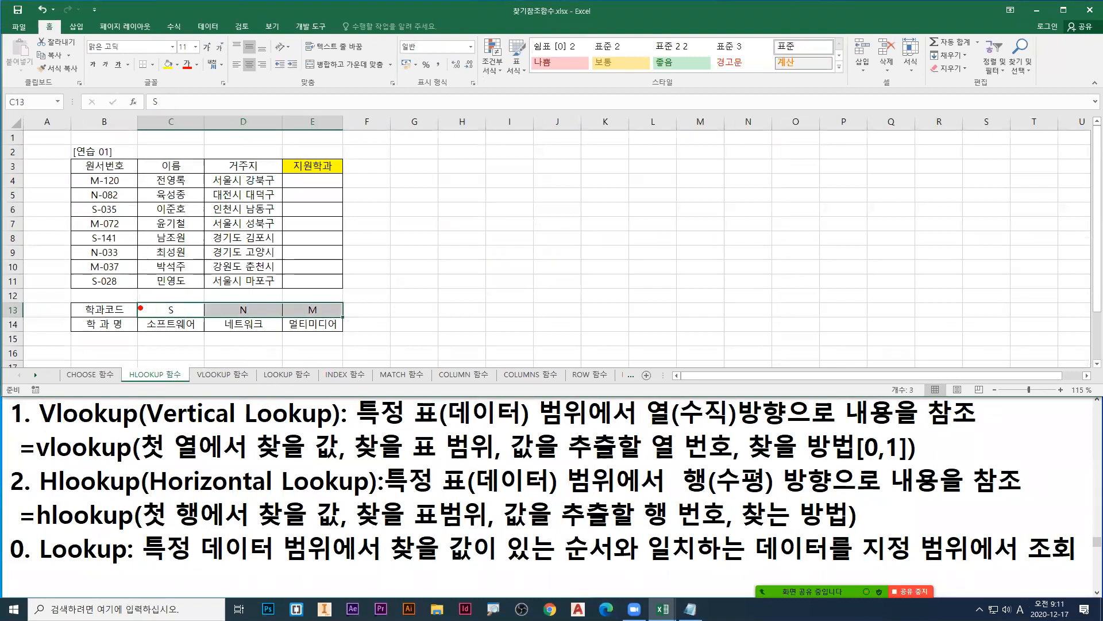
{"action": "left_click_drag", "start_coordinate": [134, 299], "coordinate": [344, 316]}
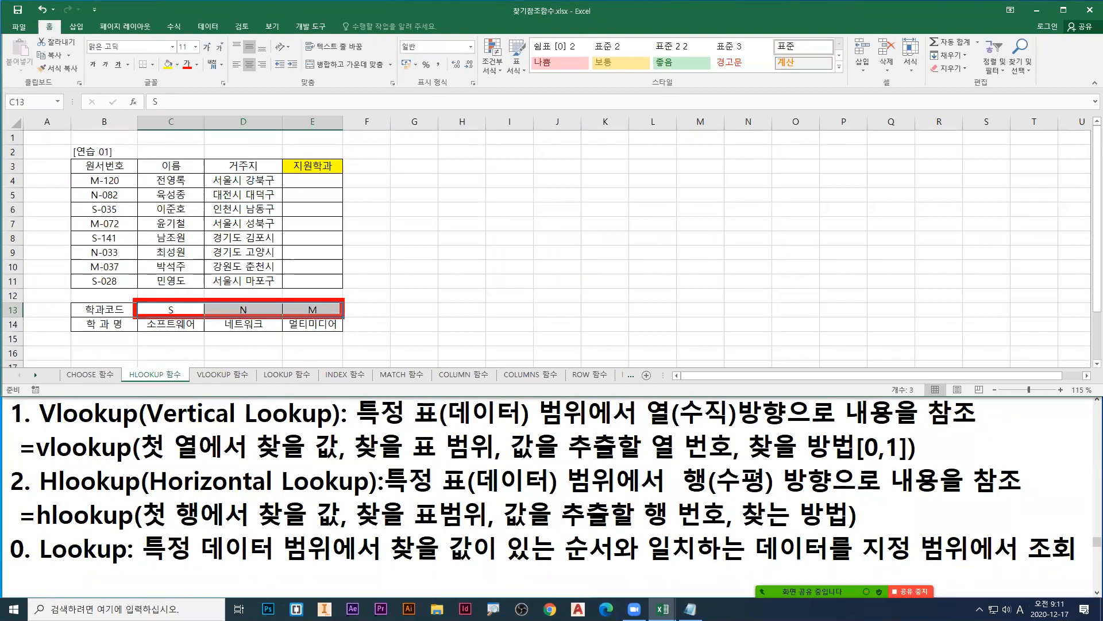
{"action": "key", "text": "b"}
{"action": "key", "text": "r"}
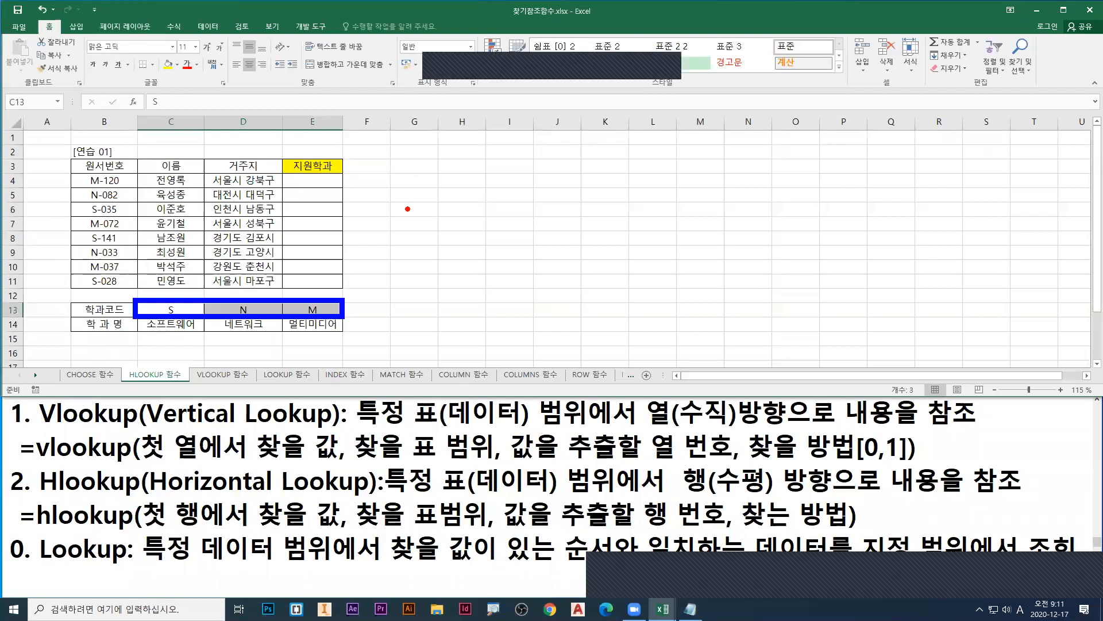
{"action": "key", "text": "Escape"}
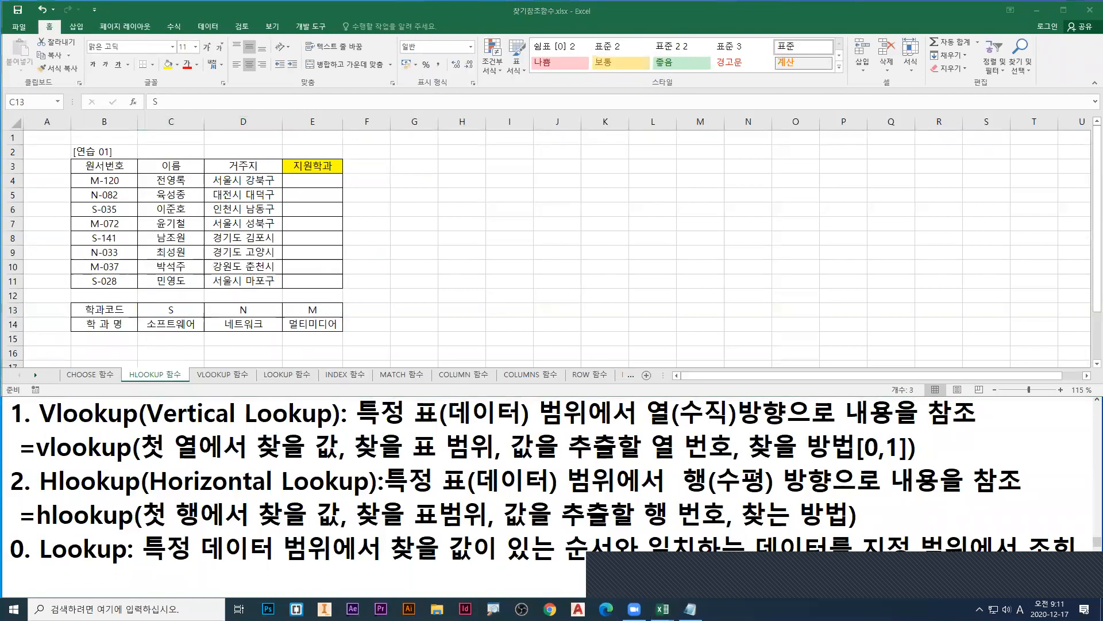
Step: Frame the 학과코드 values in red and the 학과명 values in blue, and underline the H of Hlookup in the notes
{"action": "left_click_drag", "start_coordinate": [137, 298], "coordinate": [345, 317]}
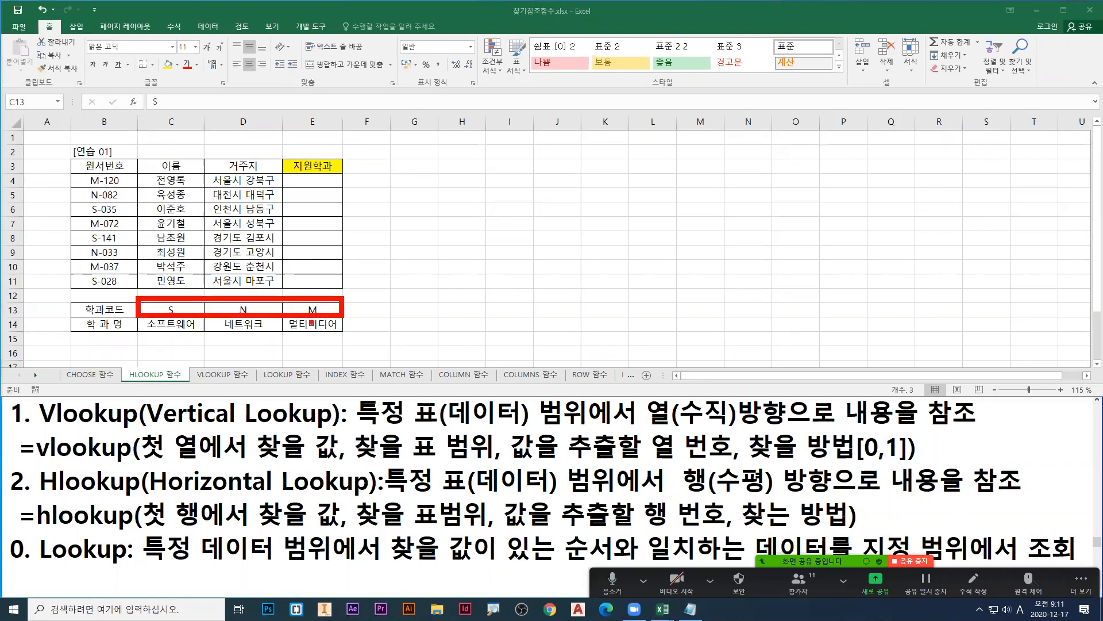
{"action": "left_click_drag", "start_coordinate": [137, 316], "coordinate": [343, 336]}
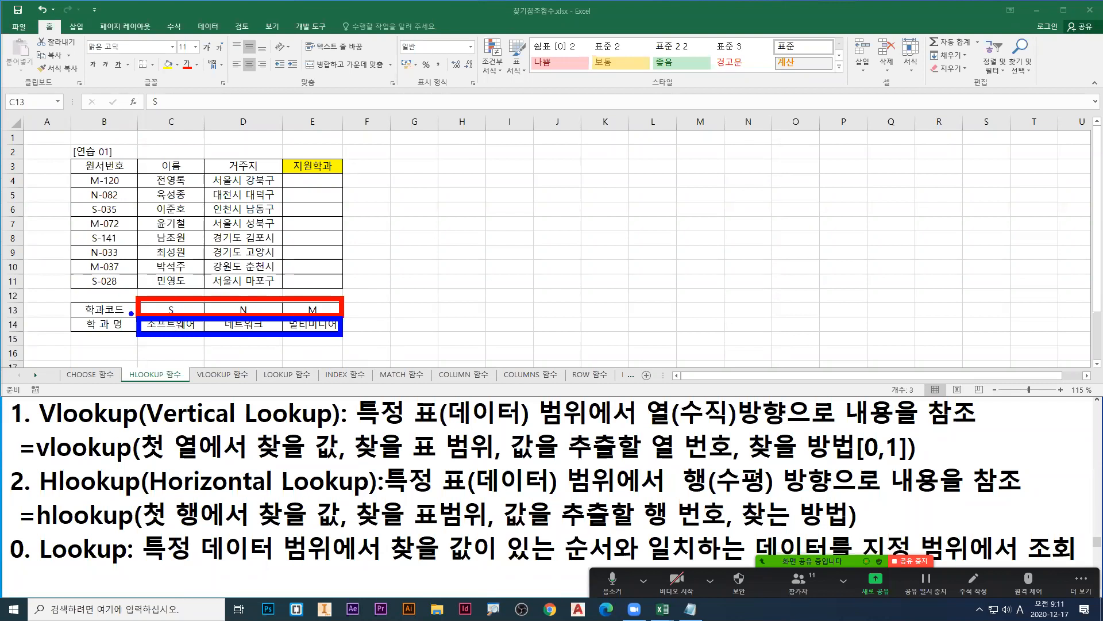
{"action": "mouse_move", "coordinate": [201, 348]}
{"action": "left_mouse_down"}
{"action": "mouse_move", "coordinate": [262, 346]}
{"action": "mouse_move", "coordinate": [265, 362]}
{"action": "left_mouse_up"}
{"action": "left_click_drag", "start_coordinate": [40, 500], "coordinate": [58, 497]}
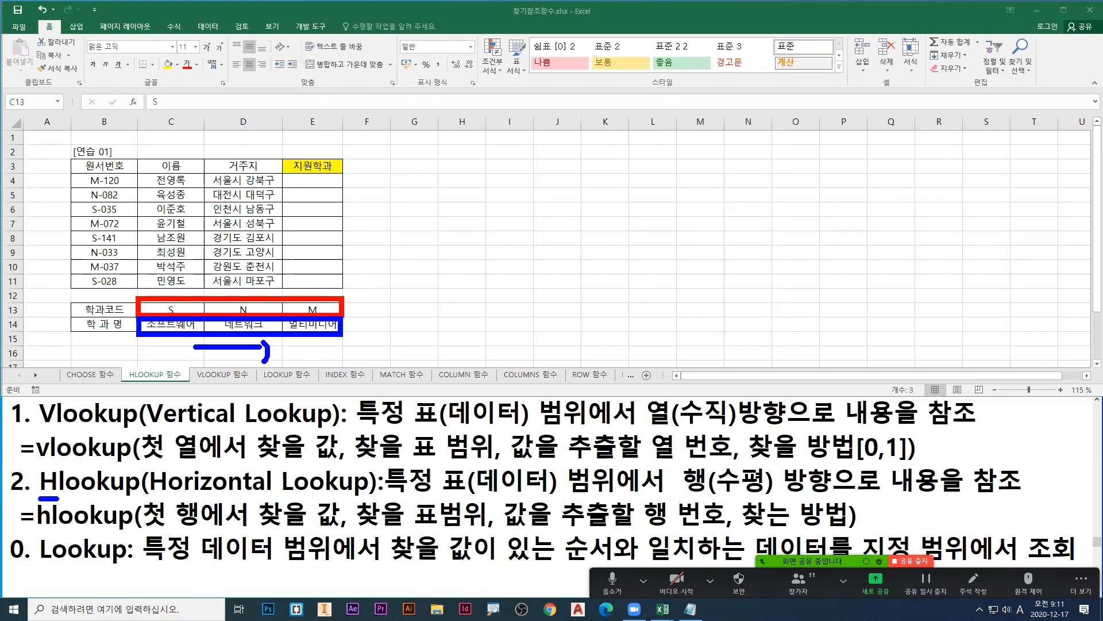
Step: On the VLOOKUP 함수 sheet, frame the 코드, 이용회수 and 회원분류 columns in blue, red and green, and underline the V of Vlookup
{"action": "left_click", "coordinate": [222, 374]}
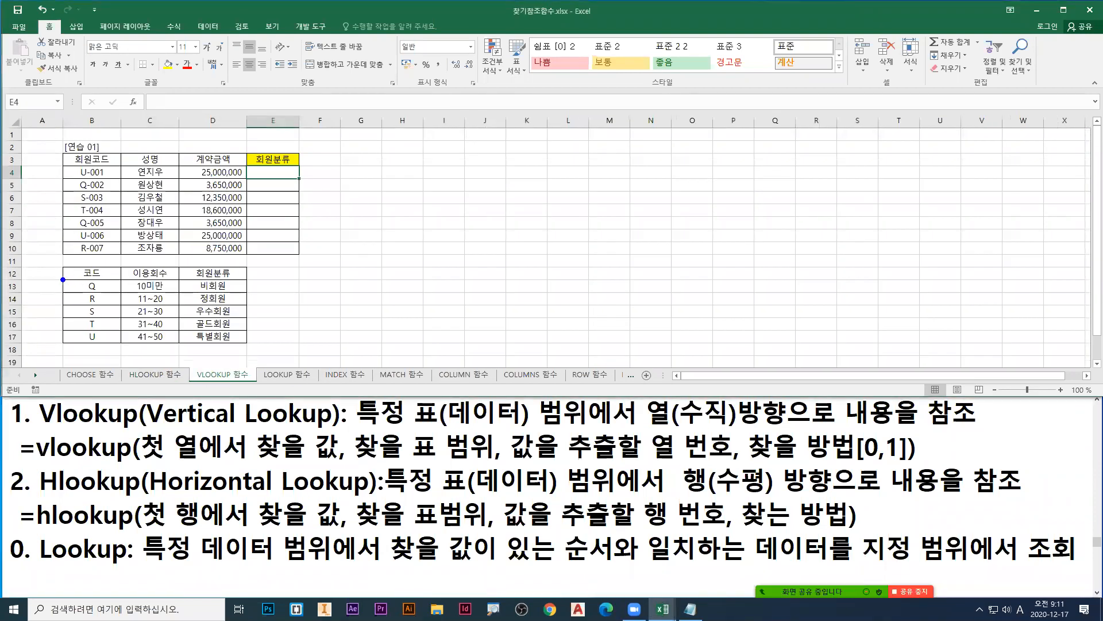
{"action": "left_click_drag", "start_coordinate": [63, 278], "coordinate": [119, 347]}
{"action": "left_click_drag", "start_coordinate": [125, 278], "coordinate": [177, 348]}
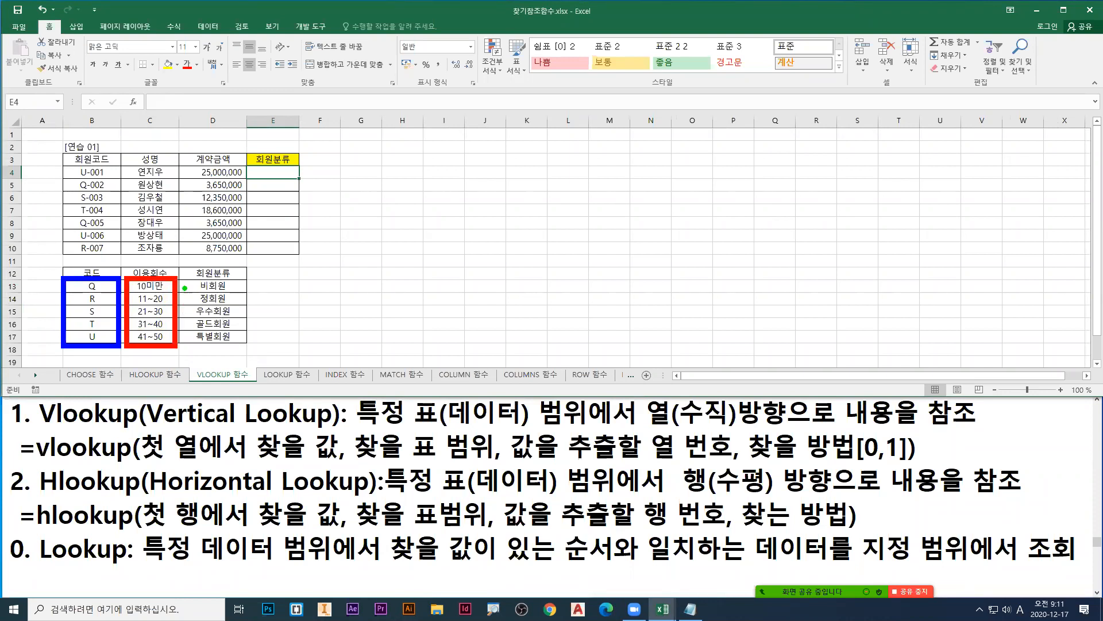
{"action": "left_click_drag", "start_coordinate": [184, 278], "coordinate": [248, 348]}
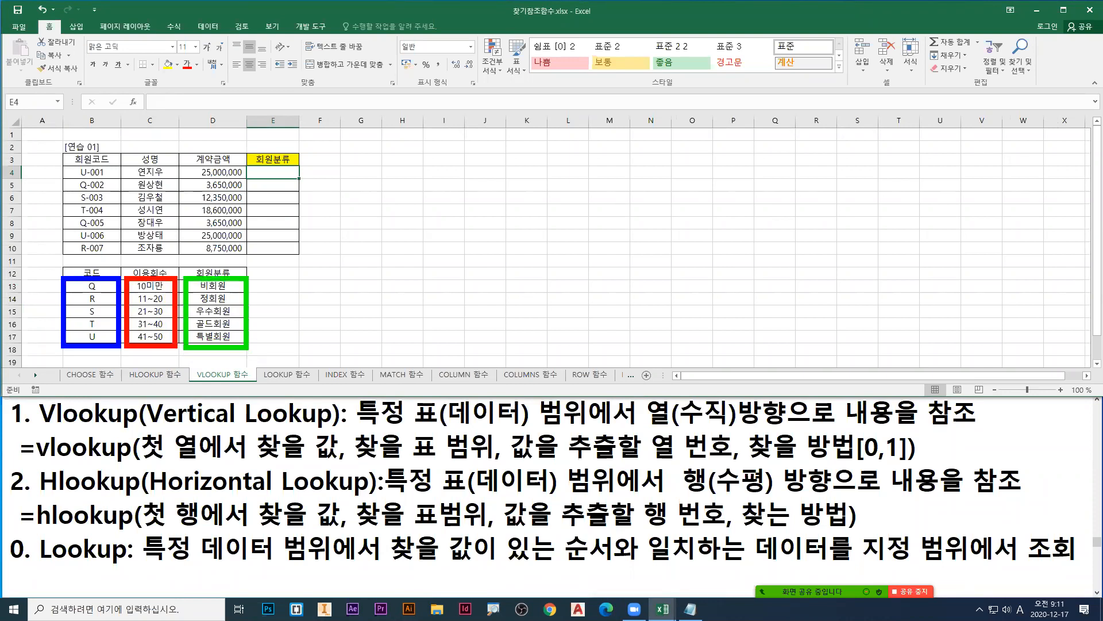
{"action": "left_click_drag", "start_coordinate": [42, 429], "coordinate": [62, 429]}
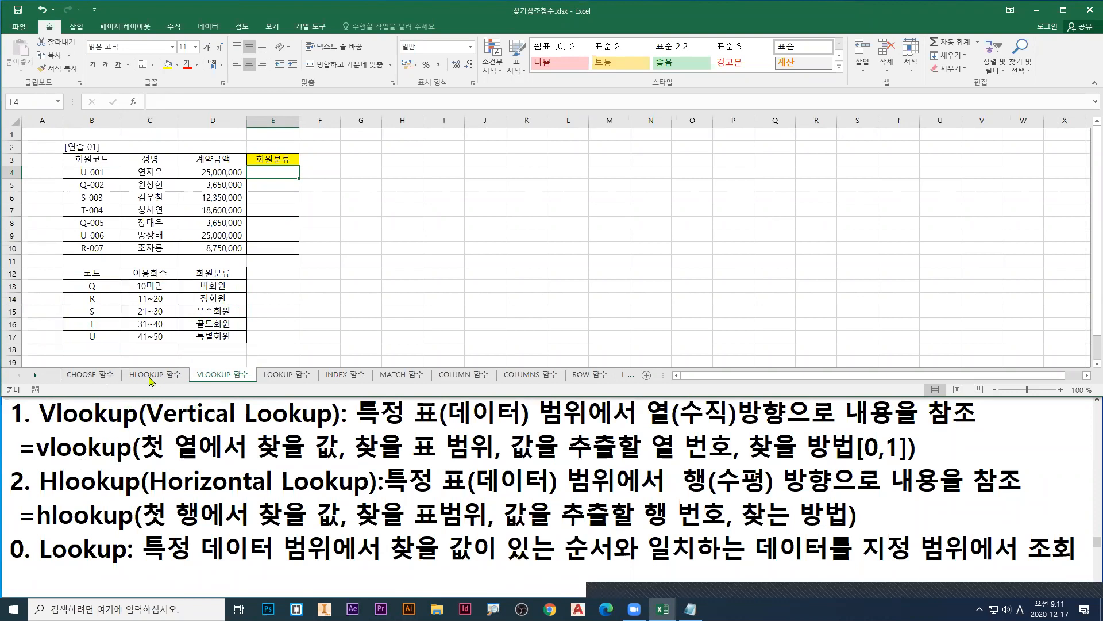
Step: On the HLOOKUP 함수 sheet, frame the 학과코드 and 학과명 values in blue and red, and underline H, Horizontal and 행 in the Hlookup note
{"action": "left_click", "coordinate": [154, 374]}
{"action": "mouse_move", "coordinate": [140, 300]}
{"action": "left_mouse_down"}
{"action": "mouse_move", "coordinate": [202, 315]}
{"action": "mouse_move", "coordinate": [343, 316]}
{"action": "left_mouse_up"}
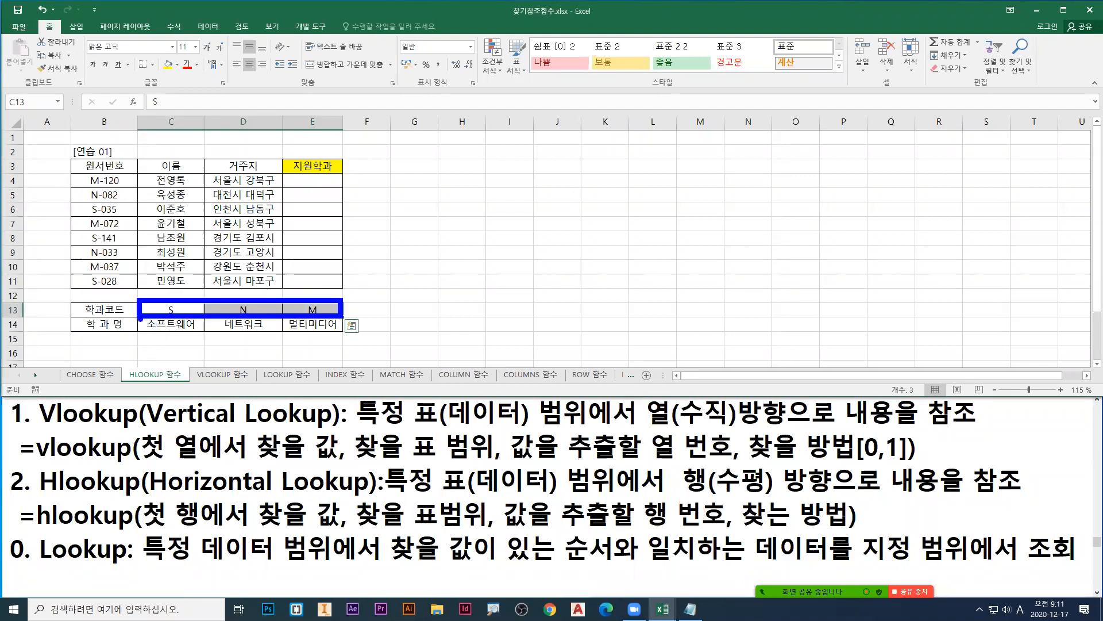
{"action": "left_click_drag", "start_coordinate": [138, 317], "coordinate": [341, 336]}
{"action": "left_click_drag", "start_coordinate": [41, 497], "coordinate": [63, 497]}
{"action": "left_click_drag", "start_coordinate": [148, 499], "coordinate": [277, 497]}
{"action": "left_click_drag", "start_coordinate": [678, 498], "coordinate": [722, 496]}
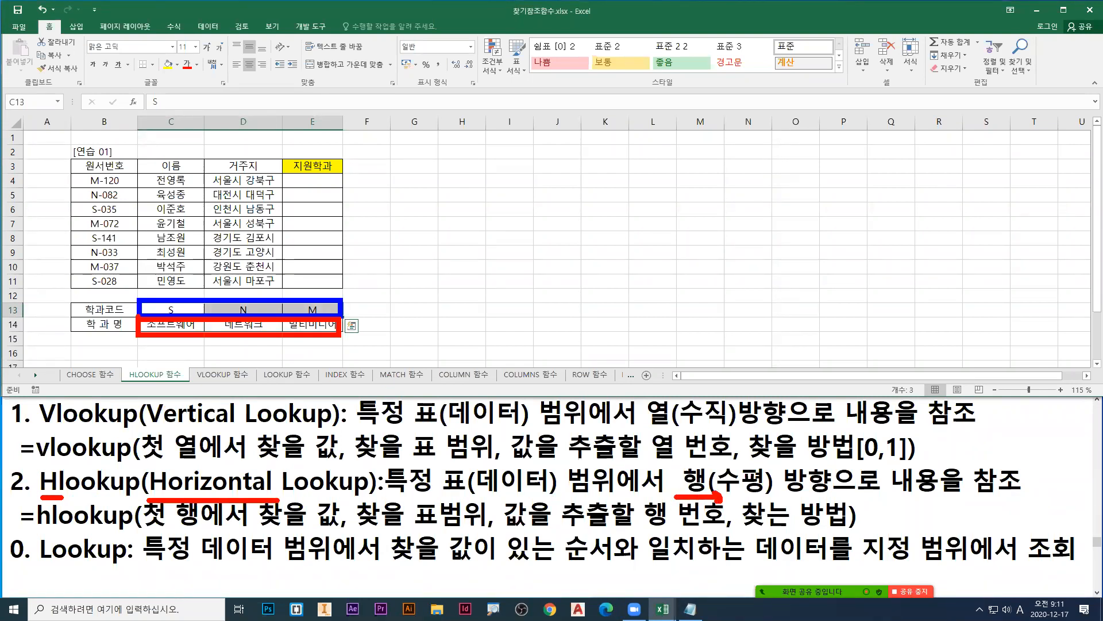
Step: Mark the 학과코드 and 학과명 labels in blue, clear the marks, and select the first letter of S-028 inside cell B11
{"action": "key", "text": "b"}
{"action": "left_click_drag", "start_coordinate": [123, 301], "coordinate": [117, 334]}
{"action": "key", "text": "r"}
{"action": "double_click", "coordinate": [94, 282]}
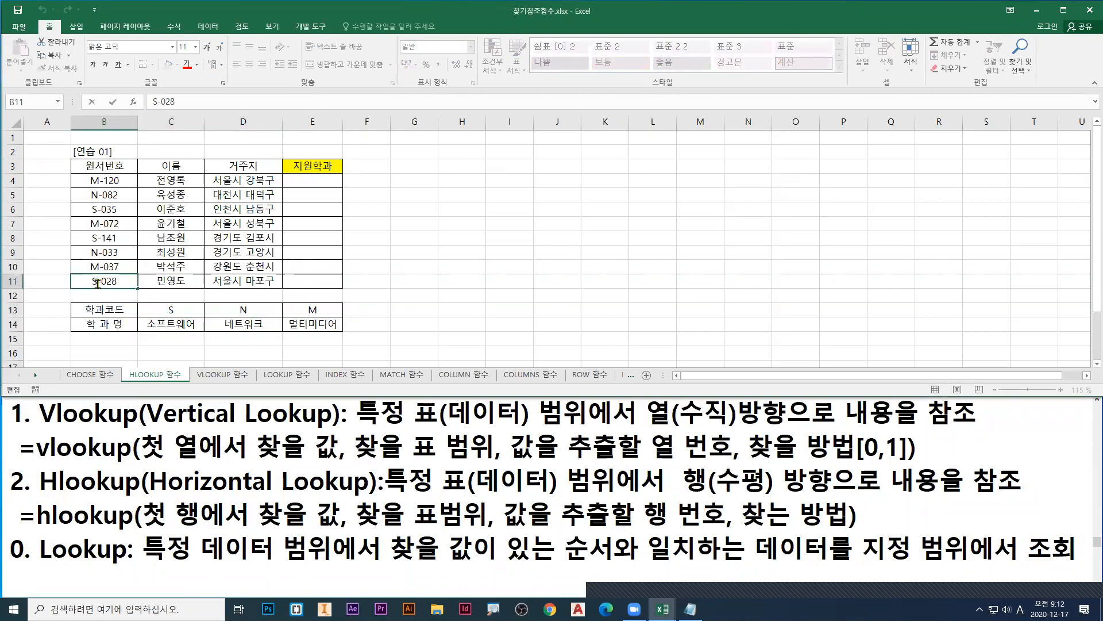
{"action": "left_click_drag", "start_coordinate": [97, 282], "coordinate": [88, 283]}
Step: Select cell E4, point a red pen arrow at it and underline the S of S-028 in red, then leave pen mode
{"action": "left_click", "coordinate": [315, 184]}
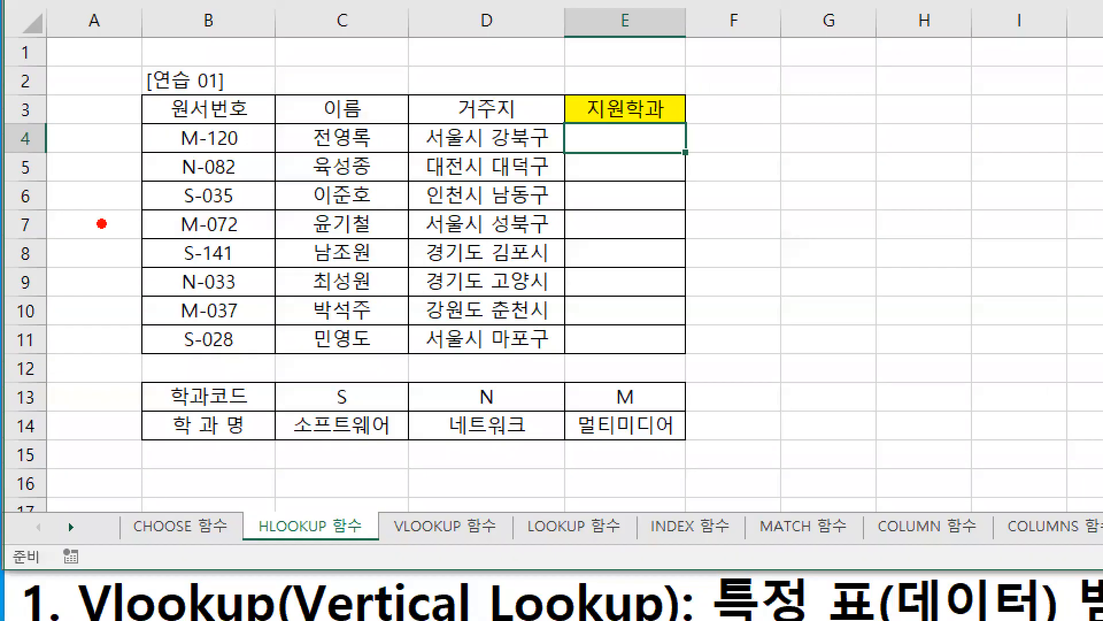
{"action": "left_click_drag", "start_coordinate": [650, 138], "coordinate": [681, 185]}
{"action": "left_click_drag", "start_coordinate": [180, 354], "coordinate": [198, 354]}
{"action": "left_click_drag", "start_coordinate": [634, 143], "coordinate": [646, 140]}
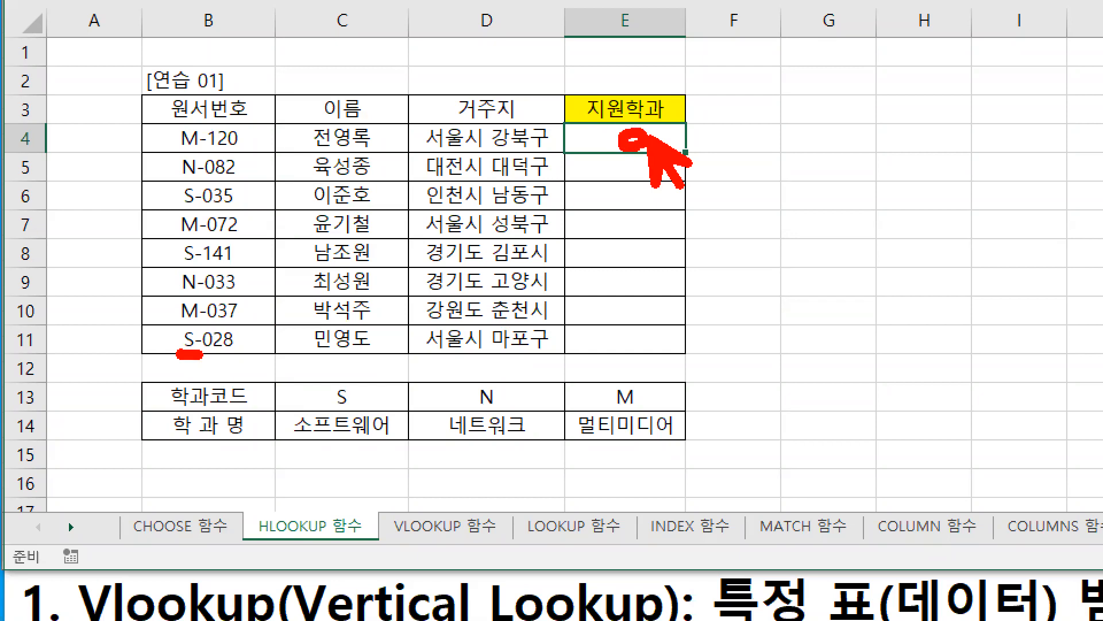
{"action": "key", "text": "Escape"}
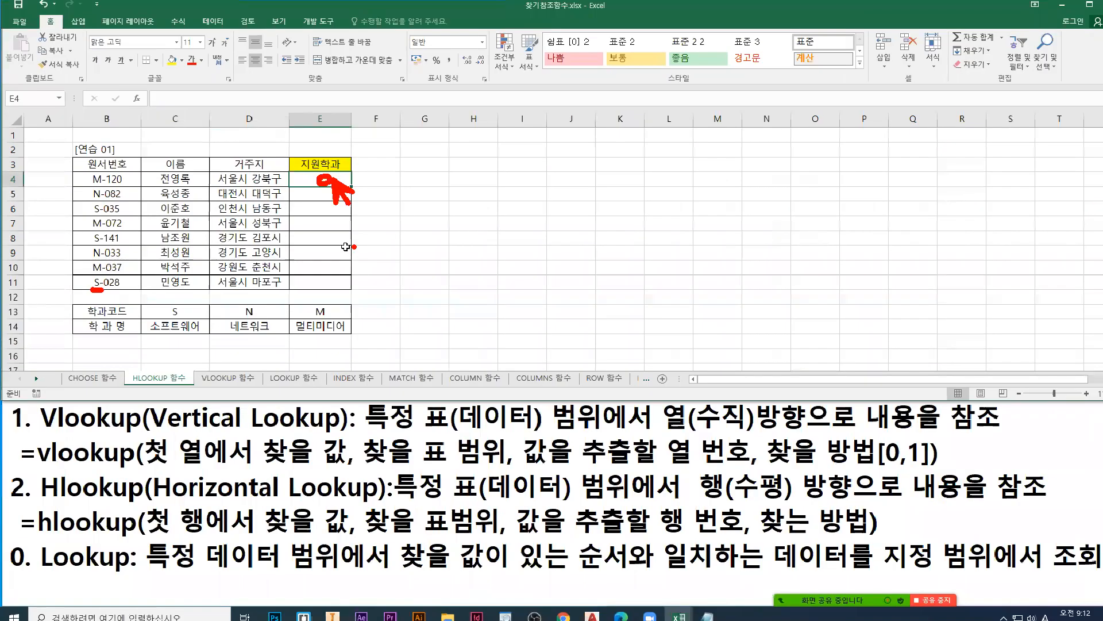
Step: Start an HLOOKUP formula in E4, mark the suggested function in red, and open its function arguments dialog beside the tables
{"action": "type", "text": "=hl"}
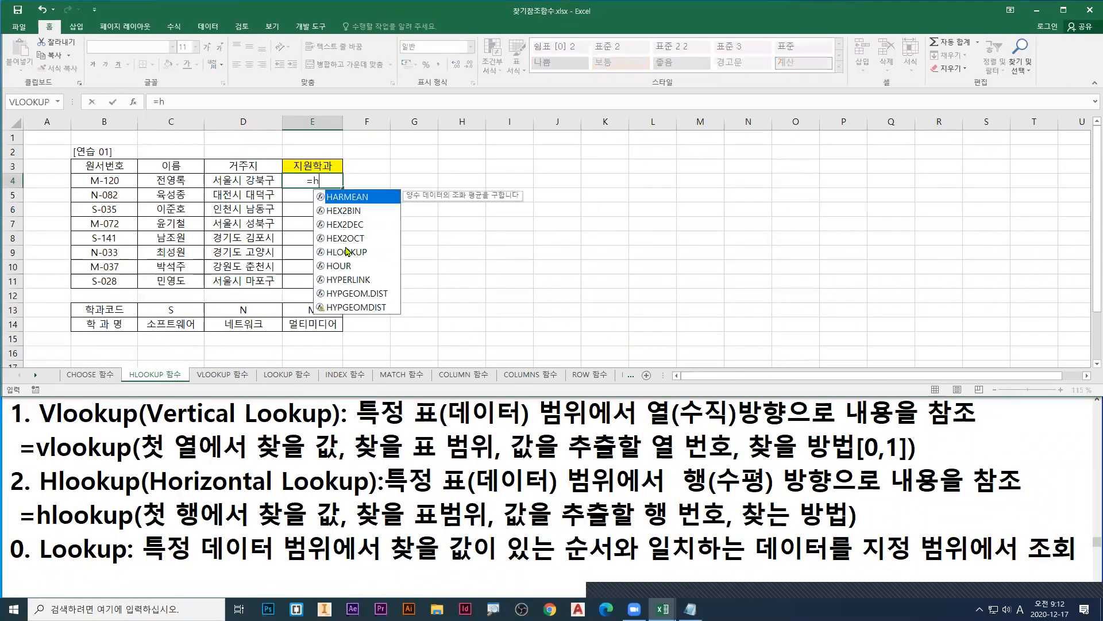
{"action": "type", "text": "oo"}
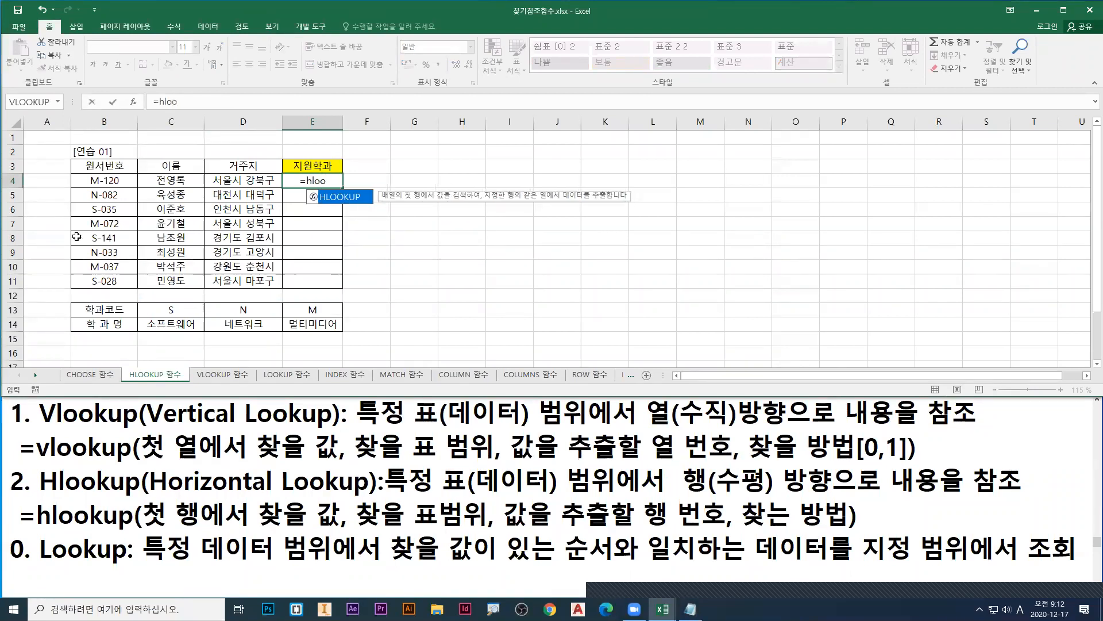
{"action": "key", "text": "ctrl+1"}
{"action": "mouse_move", "coordinate": [669, 229]}
{"action": "left_mouse_down"}
{"action": "mouse_move", "coordinate": [718, 264]}
{"action": "mouse_move", "coordinate": [704, 261]}
{"action": "left_mouse_up"}
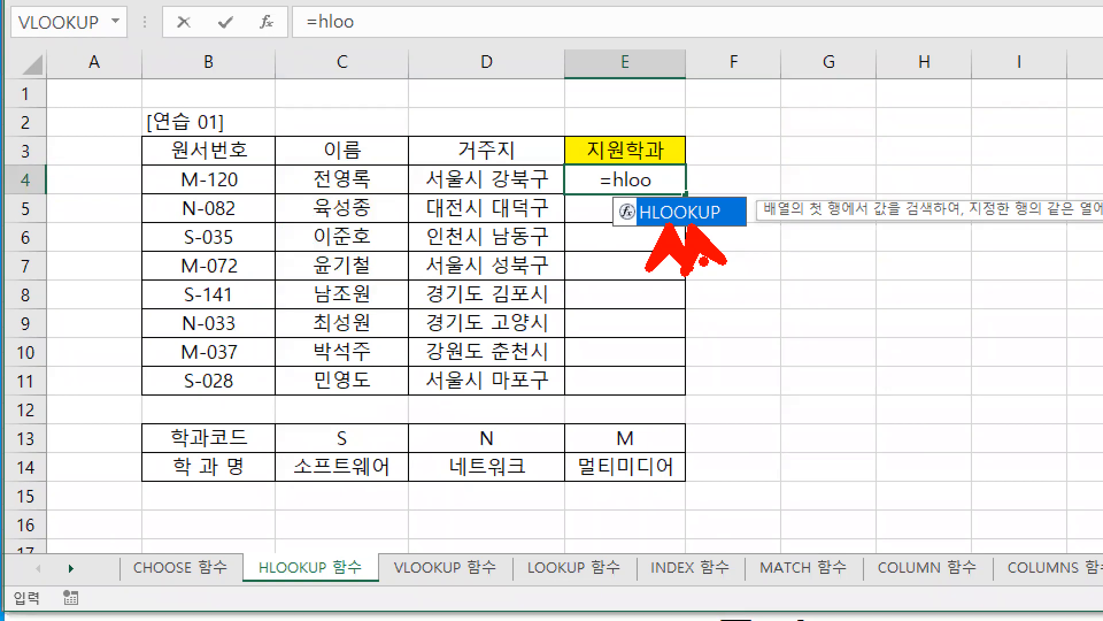
{"action": "key", "text": "Escape"}
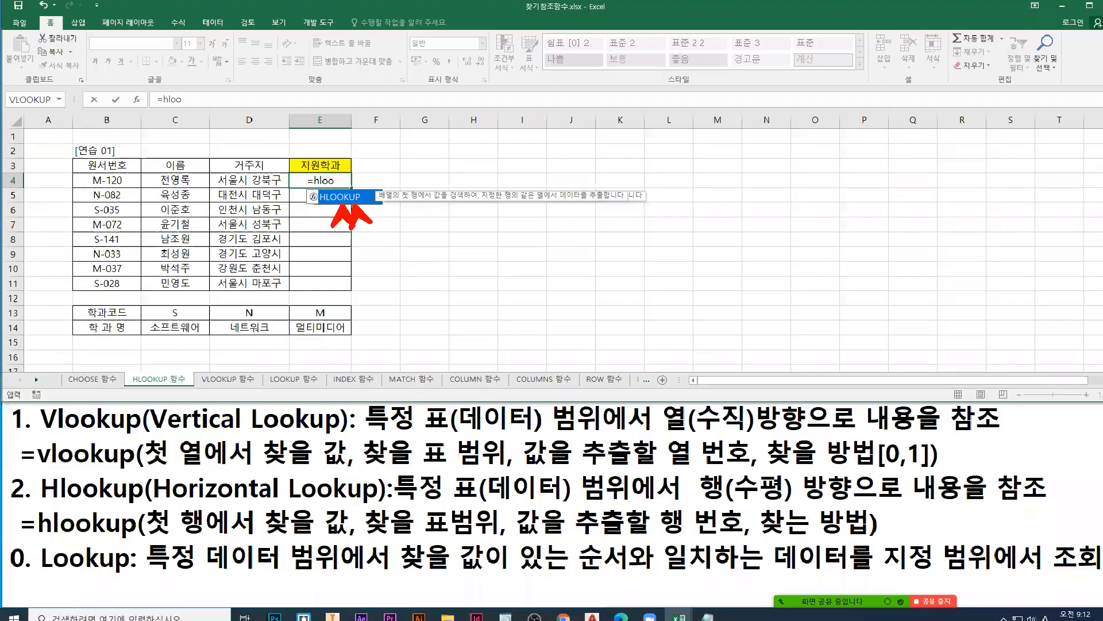
{"action": "key", "text": "Tab"}
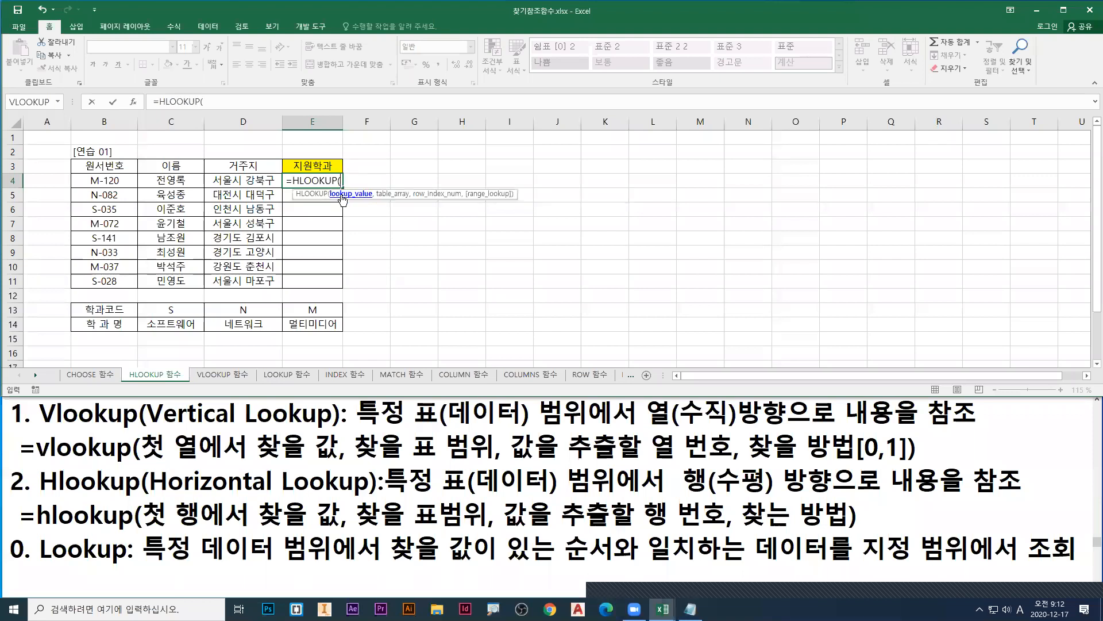
{"action": "left_click", "coordinate": [134, 104]}
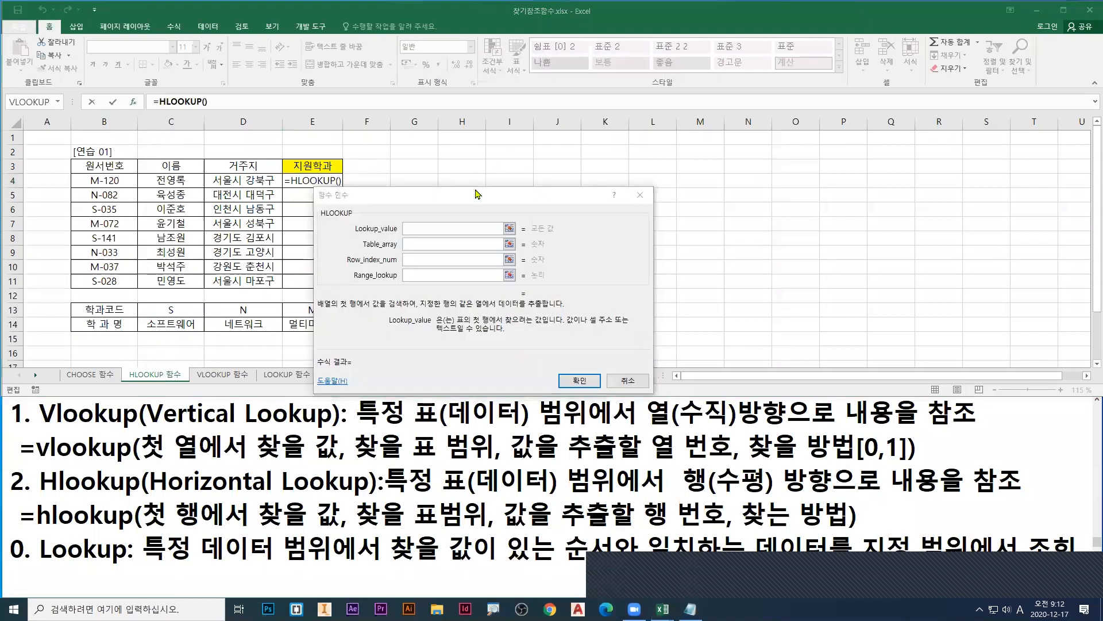
{"action": "left_click_drag", "start_coordinate": [483, 199], "coordinate": [524, 174]}
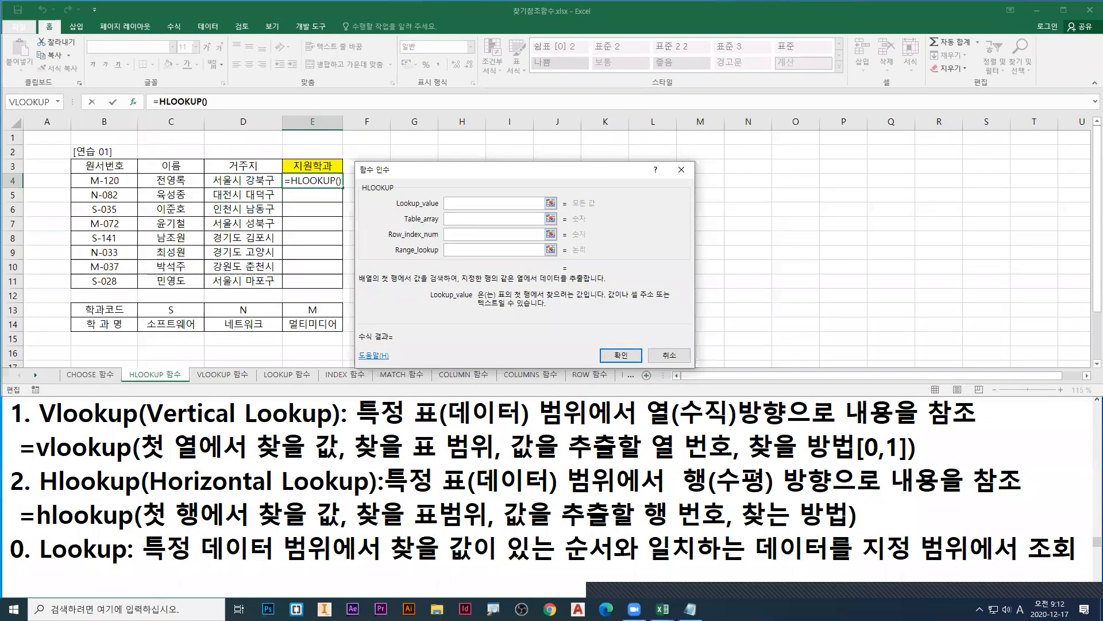
Step: Underline Lookup_value and its description in red and frame the 학과코드 table B13:E14 in green, then clear the marks
{"action": "left_click_drag", "start_coordinate": [396, 211], "coordinate": [489, 211]}
{"action": "left_click_drag", "start_coordinate": [498, 299], "coordinate": [588, 299]}
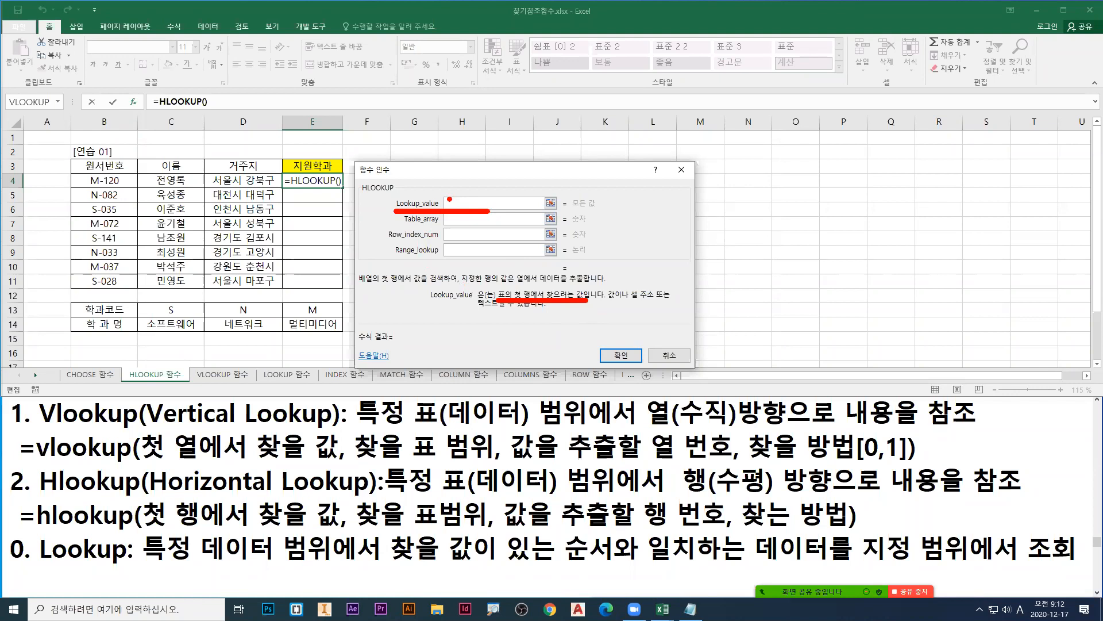
{"action": "left_click_drag", "start_coordinate": [69, 299], "coordinate": [345, 337]}
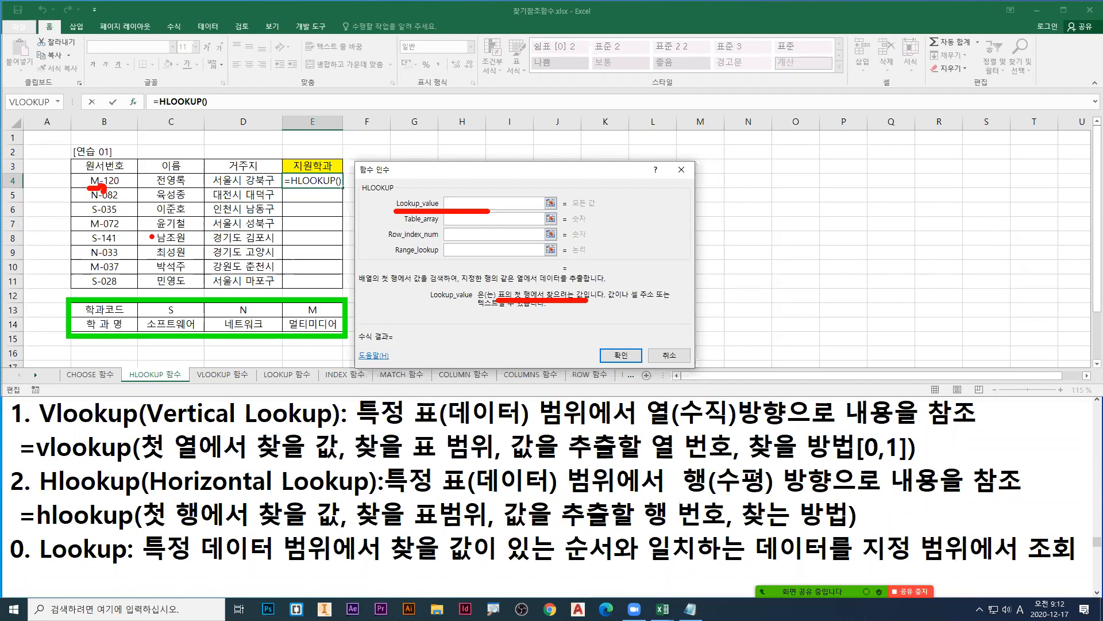
{"action": "key", "text": "Escape"}
Step: Point a red arrow at Lookup_value, underline its description in red with 표의 첫 행 in blue, and frame B13:E14 in blue
{"action": "key", "text": "ctrl+1"}
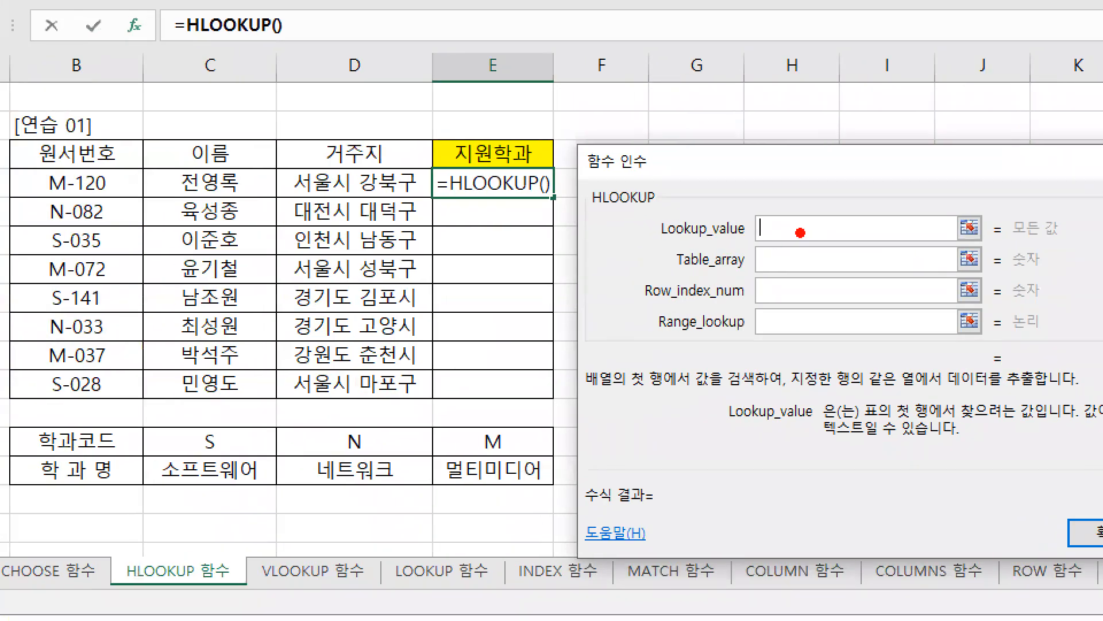
{"action": "left_click_drag", "start_coordinate": [676, 200], "coordinate": [714, 174]}
{"action": "left_click_drag", "start_coordinate": [872, 427], "coordinate": [1038, 426]}
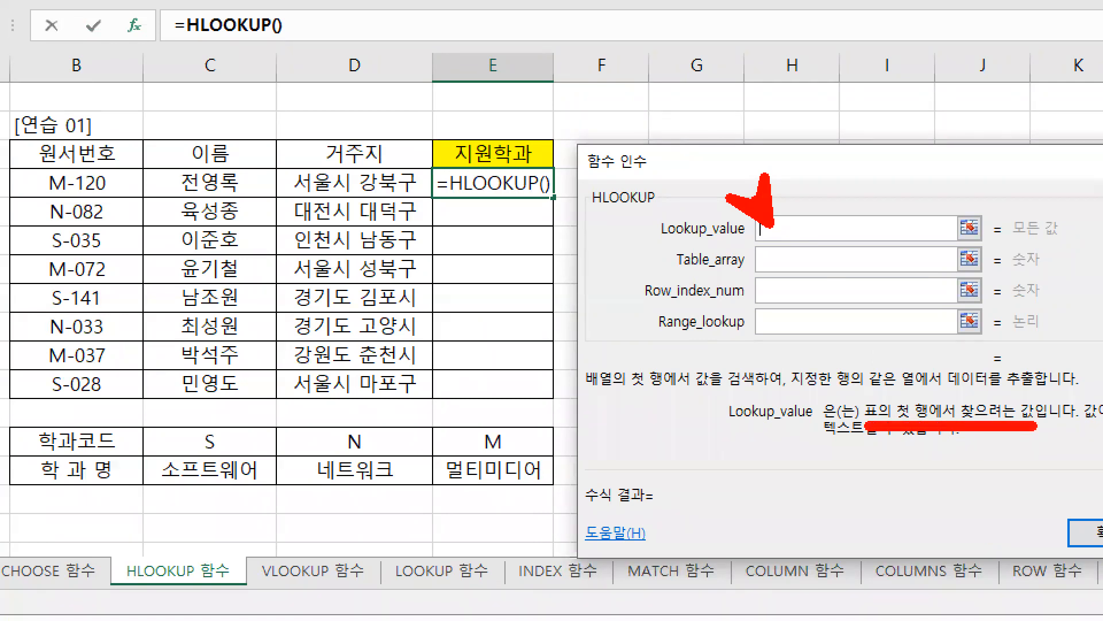
{"action": "key", "text": "g"}
{"action": "key", "text": "b"}
{"action": "key", "text": "g"}
{"action": "left_click_drag", "start_coordinate": [867, 425], "coordinate": [932, 425]}
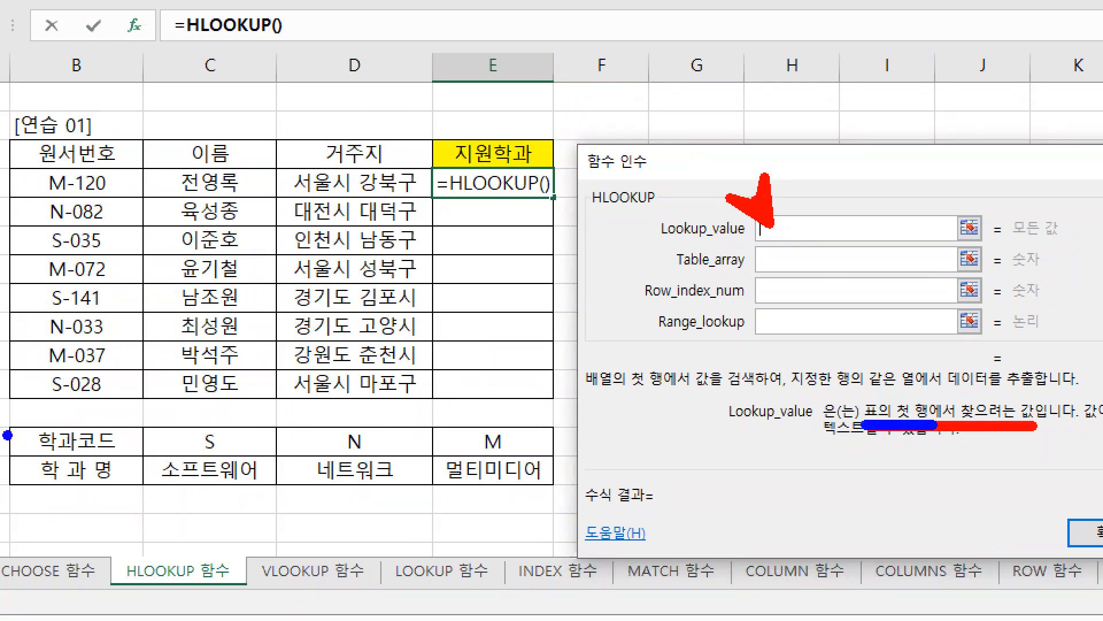
{"action": "mouse_move", "coordinate": [9, 424]}
{"action": "left_mouse_down"}
{"action": "mouse_move", "coordinate": [540, 496]}
{"action": "mouse_move", "coordinate": [560, 494]}
{"action": "mouse_move", "coordinate": [558, 460]}
{"action": "mouse_move", "coordinate": [564, 488]}
{"action": "left_mouse_up"}
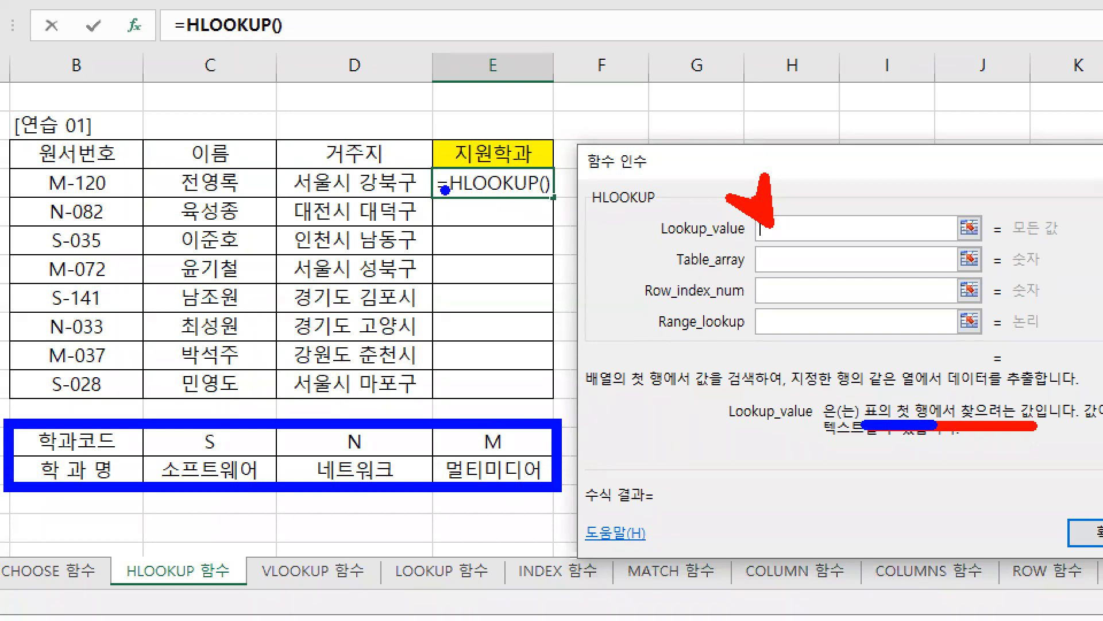
Step: Cross out the [연습 01] applicant table in red, then erase all pen marks
{"action": "key", "text": "r"}
{"action": "left_click_drag", "start_coordinate": [458, 148], "coordinate": [308, 214]}
{"action": "left_click_drag", "start_coordinate": [370, 150], "coordinate": [437, 201]}
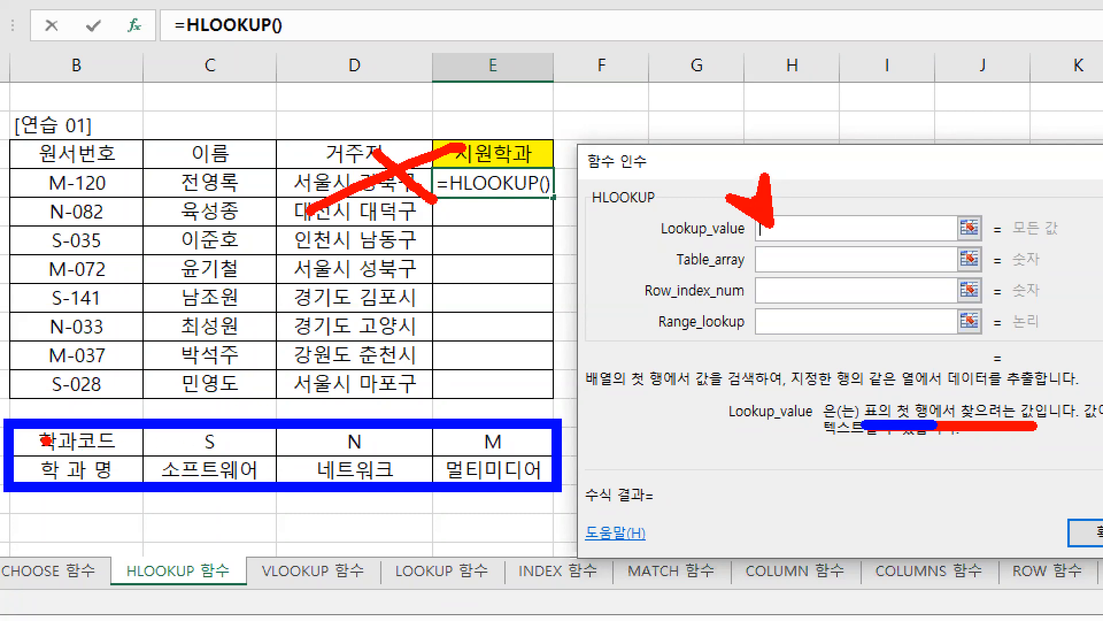
{"action": "key", "text": "e"}
Step: Frame the 학과코드 row in blue, underline the M-120 row in red, and mark the M of M-120 in green
{"action": "key", "text": "b"}
{"action": "mouse_move", "coordinate": [10, 421]}
{"action": "left_mouse_down"}
{"action": "mouse_move", "coordinate": [560, 455]}
{"action": "mouse_move", "coordinate": [558, 492]}
{"action": "mouse_move", "coordinate": [553, 457]}
{"action": "left_mouse_up"}
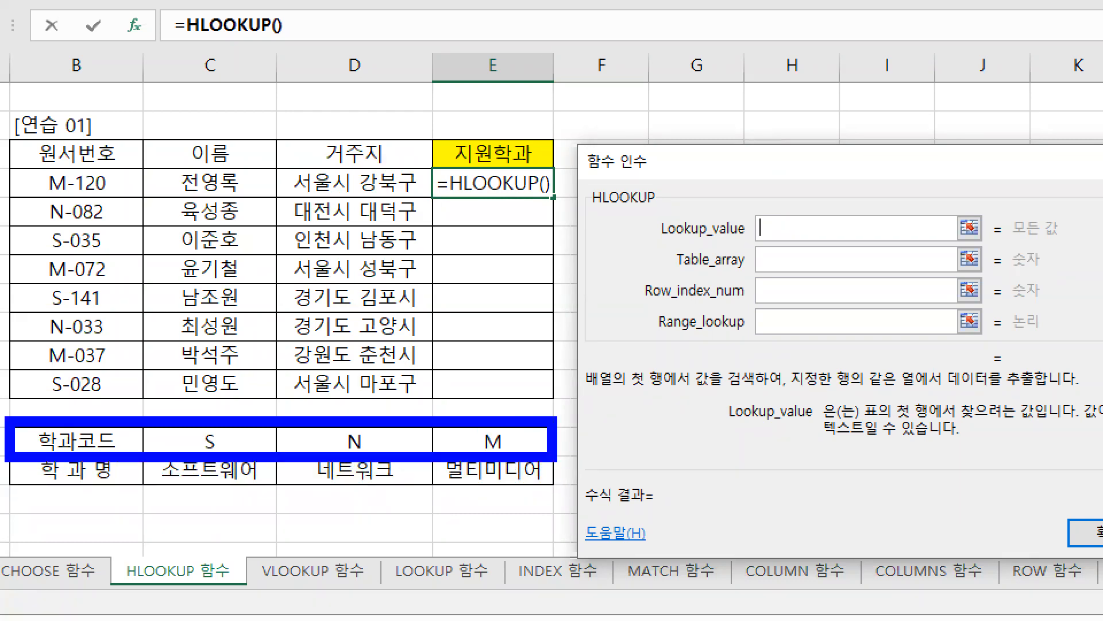
{"action": "key", "text": "r"}
{"action": "left_click_drag", "start_coordinate": [18, 197], "coordinate": [554, 198]}
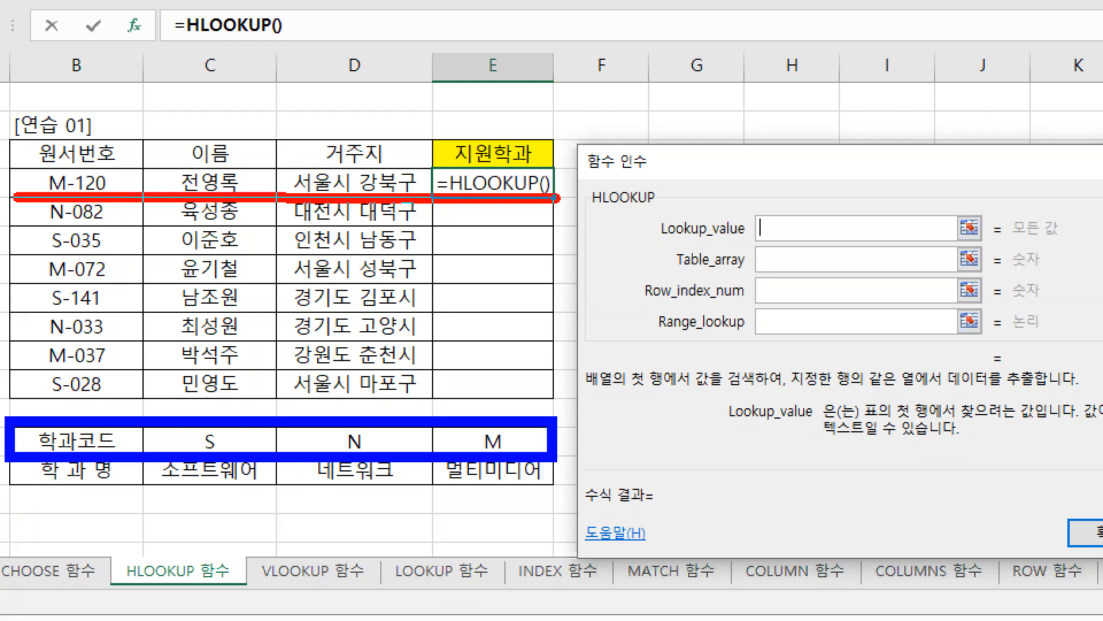
{"action": "left_click_drag", "start_coordinate": [554, 198], "coordinate": [555, 197]}
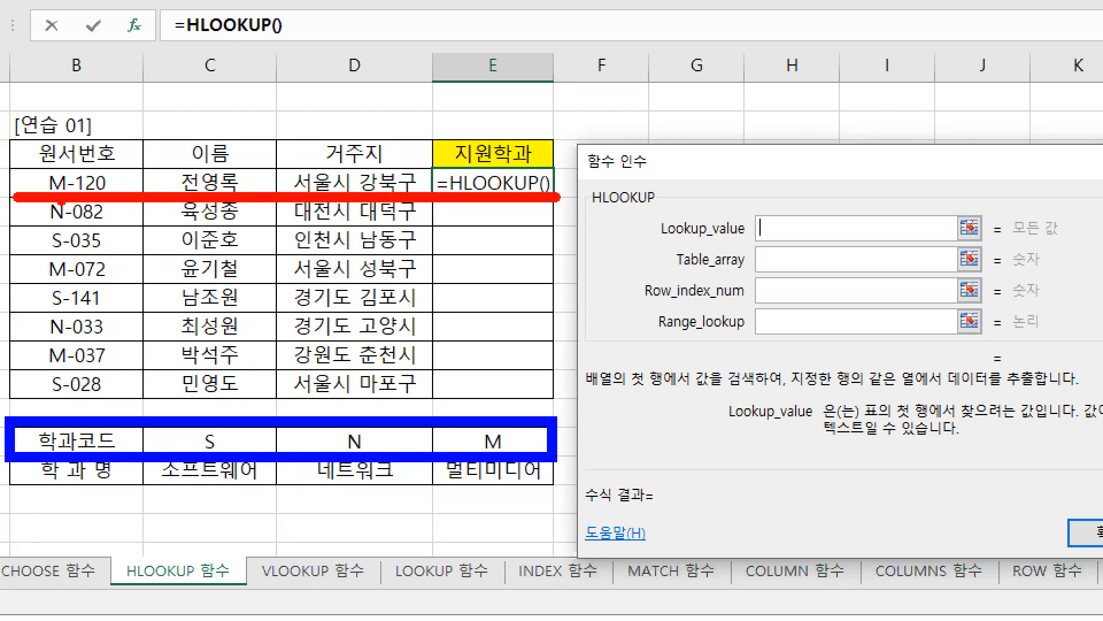
{"action": "key", "text": "g"}
{"action": "left_click_drag", "start_coordinate": [49, 197], "coordinate": [71, 191]}
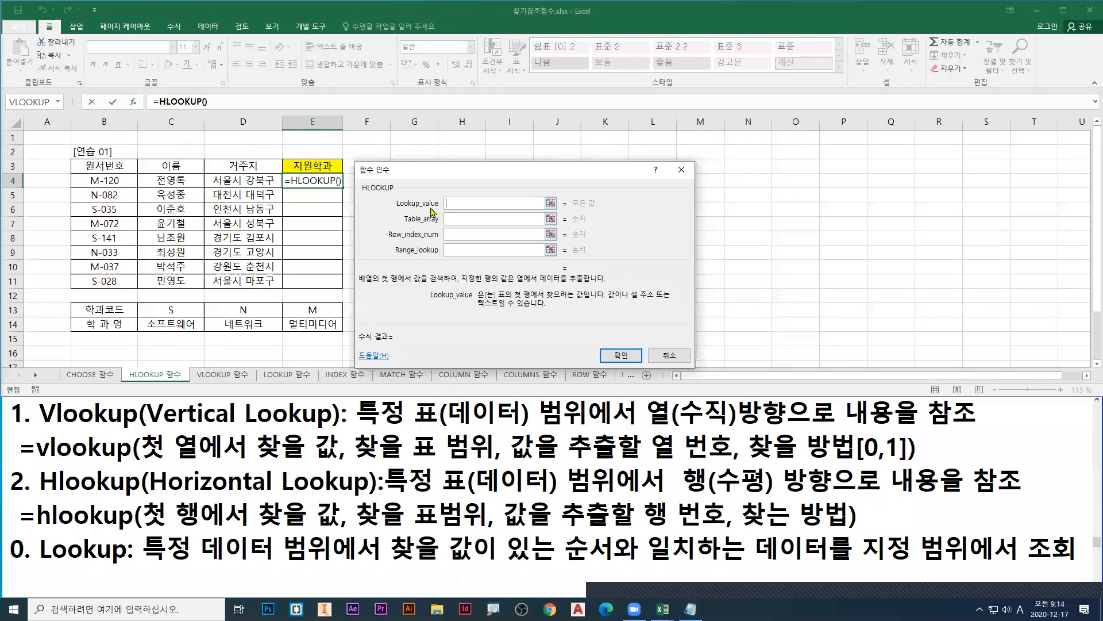
Step: Set the HLOOKUP Lookup_value argument to left(B4,1), picking cell B4 from the sheet
{"action": "type", "text": "l"}
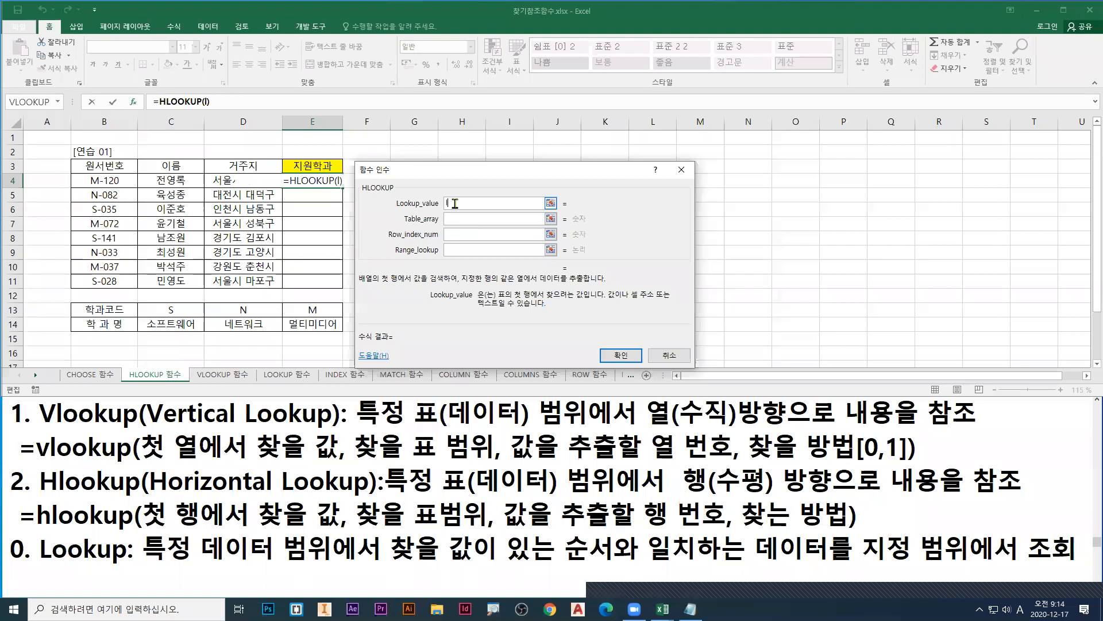
{"action": "type", "text": "eft("}
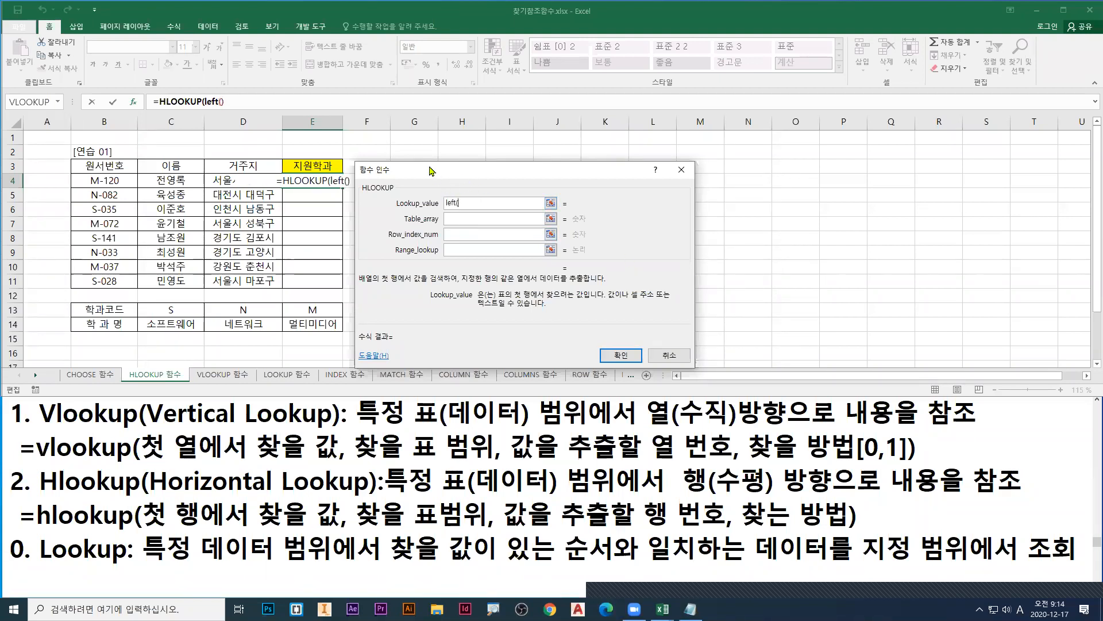
{"action": "left_click_drag", "start_coordinate": [426, 168], "coordinate": [423, 169]}
{"action": "left_click", "coordinate": [105, 182]}
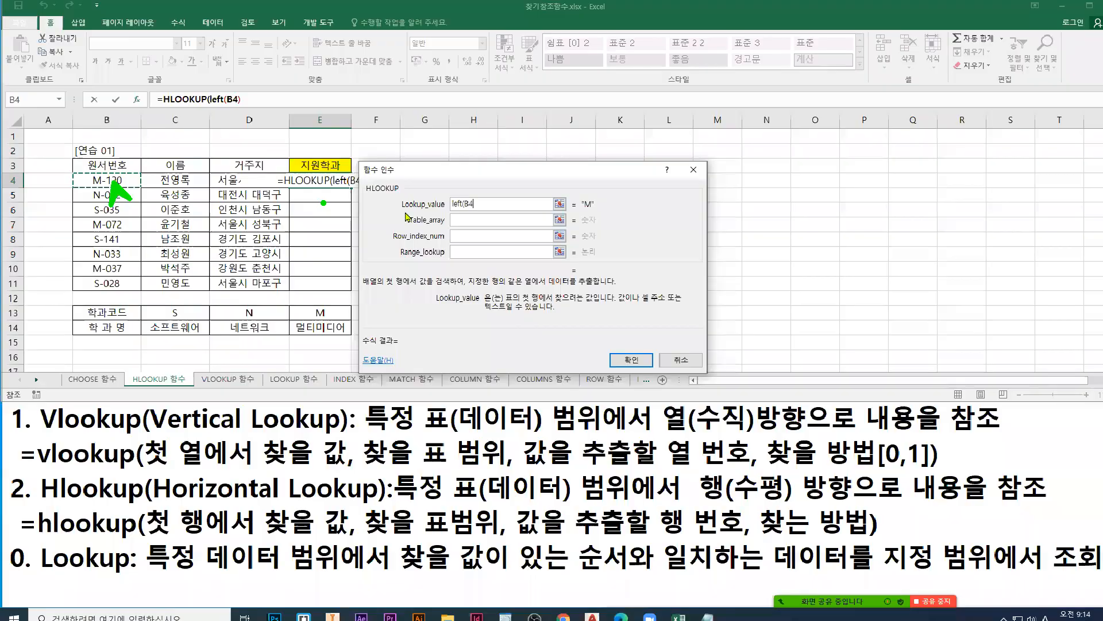
{"action": "type", "text": ","}
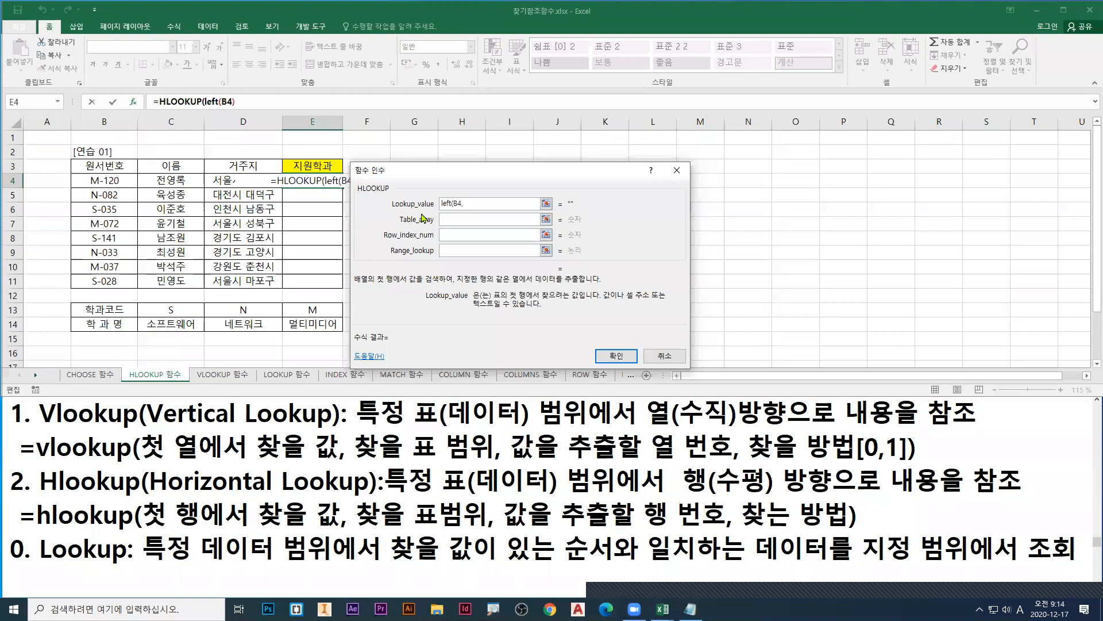
{"action": "type", "text": "1"}
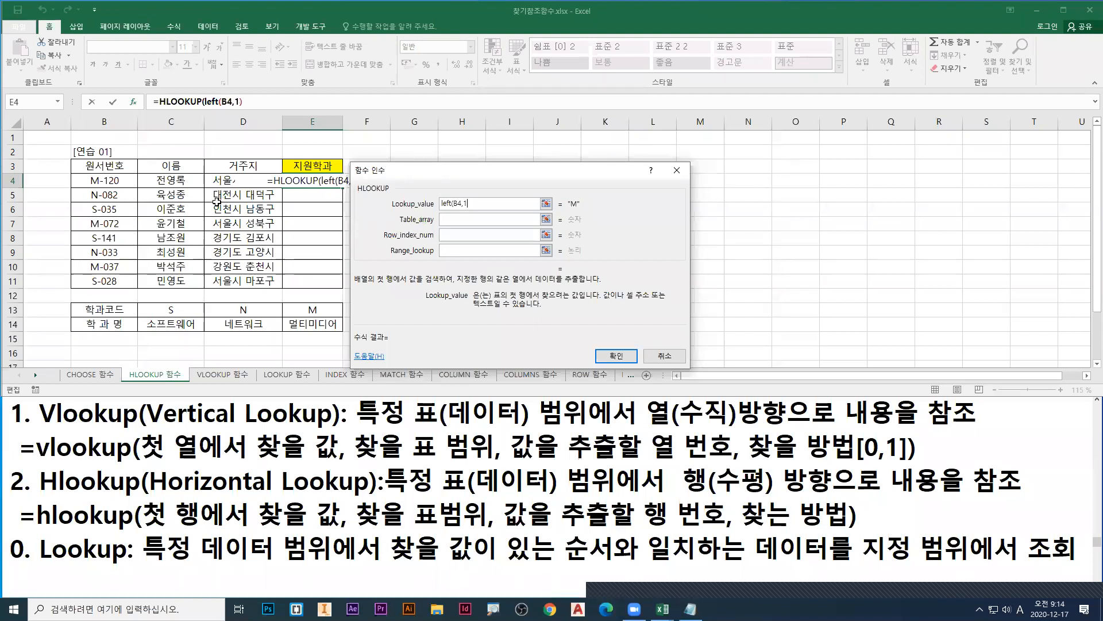
{"action": "type", "text": ")"}
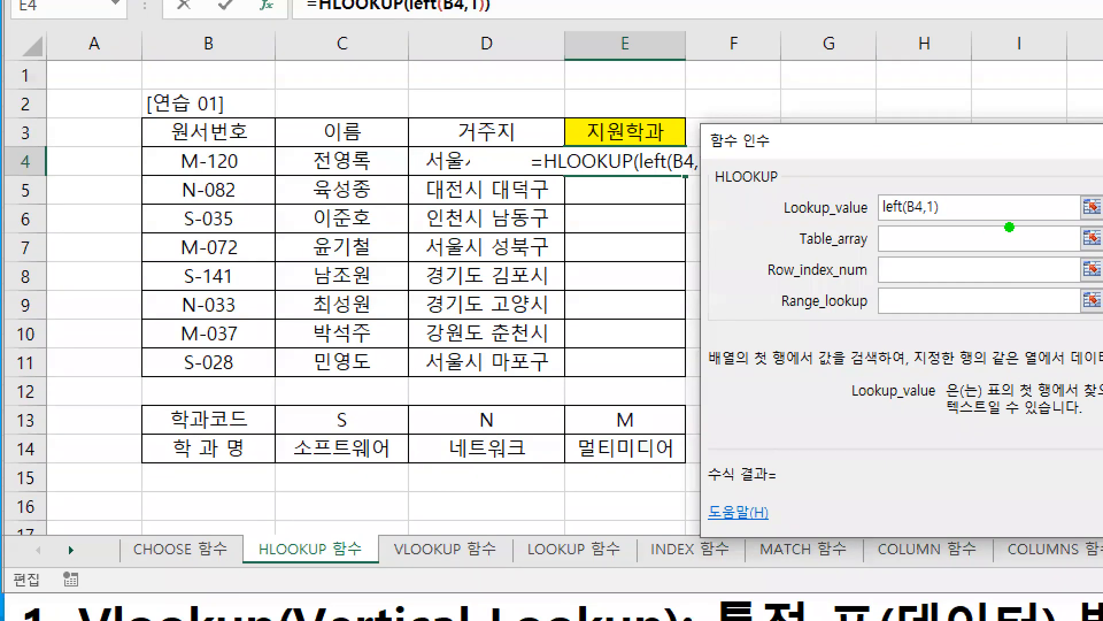
Step: Underline left(B4,1) in red and point a blue arrow at the Table_array field, then leave pen mode
{"action": "left_click", "coordinate": [875, 219]}
{"action": "left_click_drag", "start_coordinate": [874, 220], "coordinate": [953, 221]}
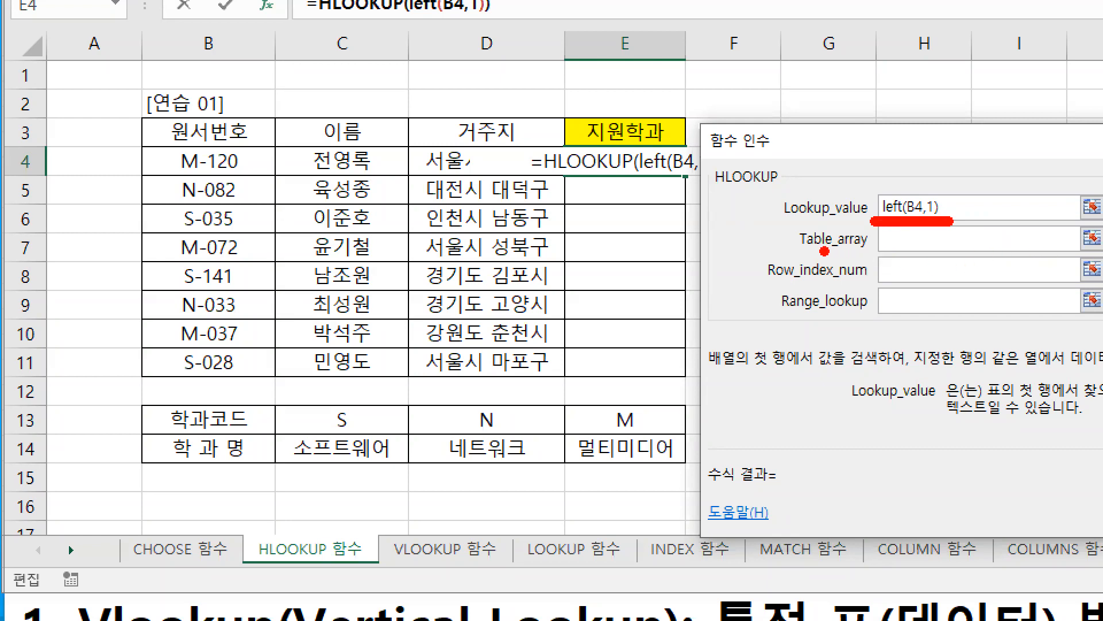
{"action": "left_click_drag", "start_coordinate": [882, 246], "coordinate": [844, 270]}
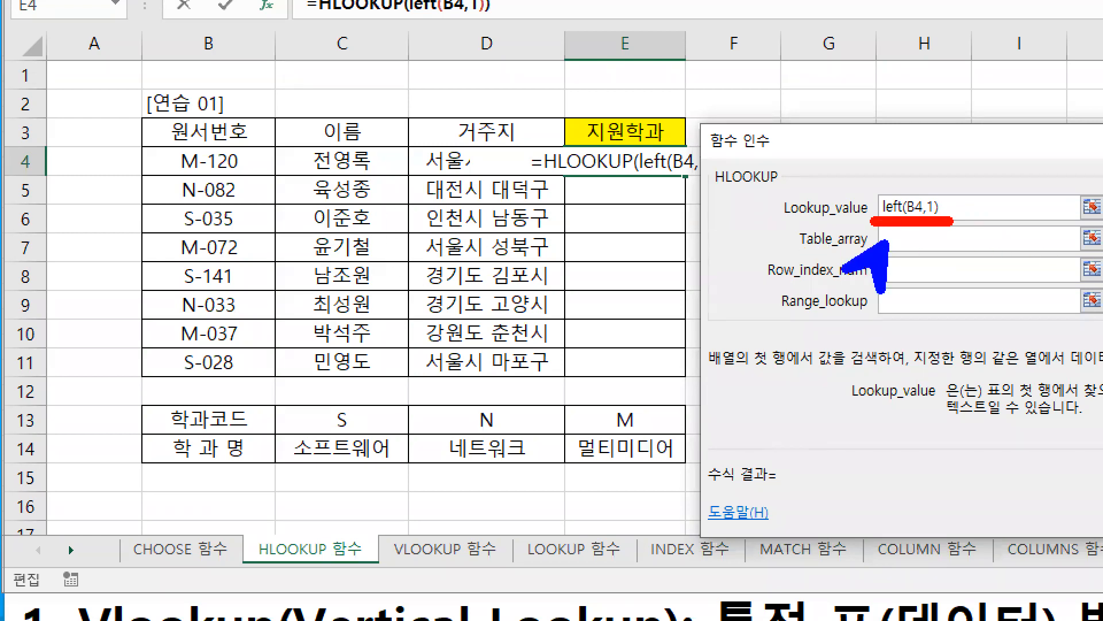
{"action": "key", "text": "Escape"}
Step: Activate the Table_array argument, mark it with a blue arrow, underline its description and frame B13:E14 in blue
{"action": "left_click", "coordinate": [449, 218]}
{"action": "key", "text": "ctrl+1"}
{"action": "left_click", "coordinate": [671, 259]}
{"action": "left_click_drag", "start_coordinate": [837, 290], "coordinate": [813, 313]}
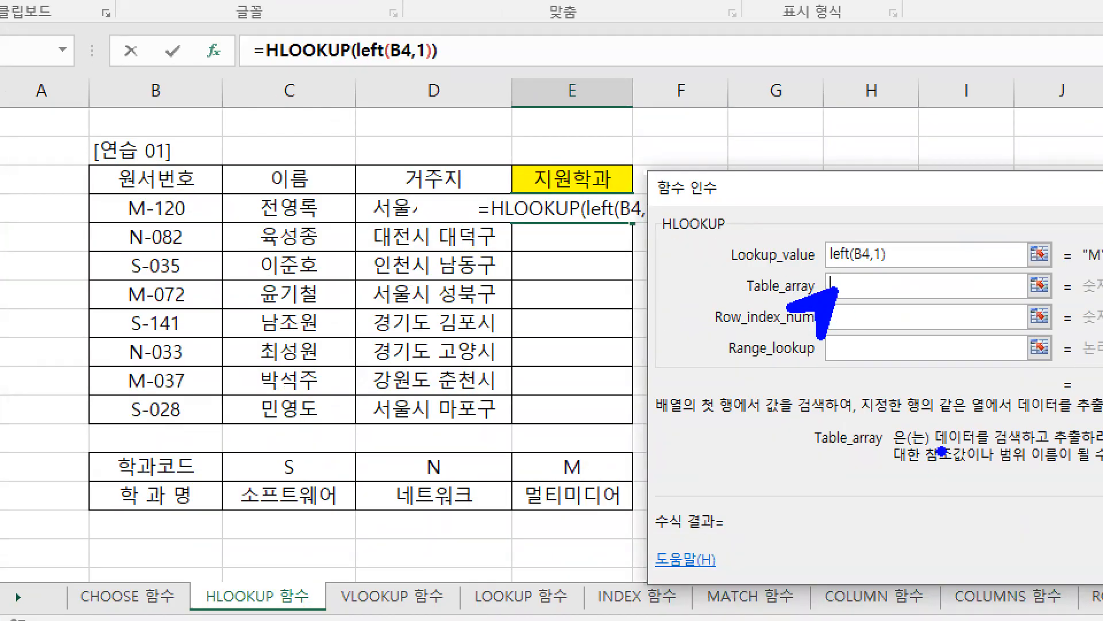
{"action": "left_click_drag", "start_coordinate": [937, 452], "coordinate": [1100, 453]}
{"action": "left_click_drag", "start_coordinate": [90, 448], "coordinate": [638, 516]}
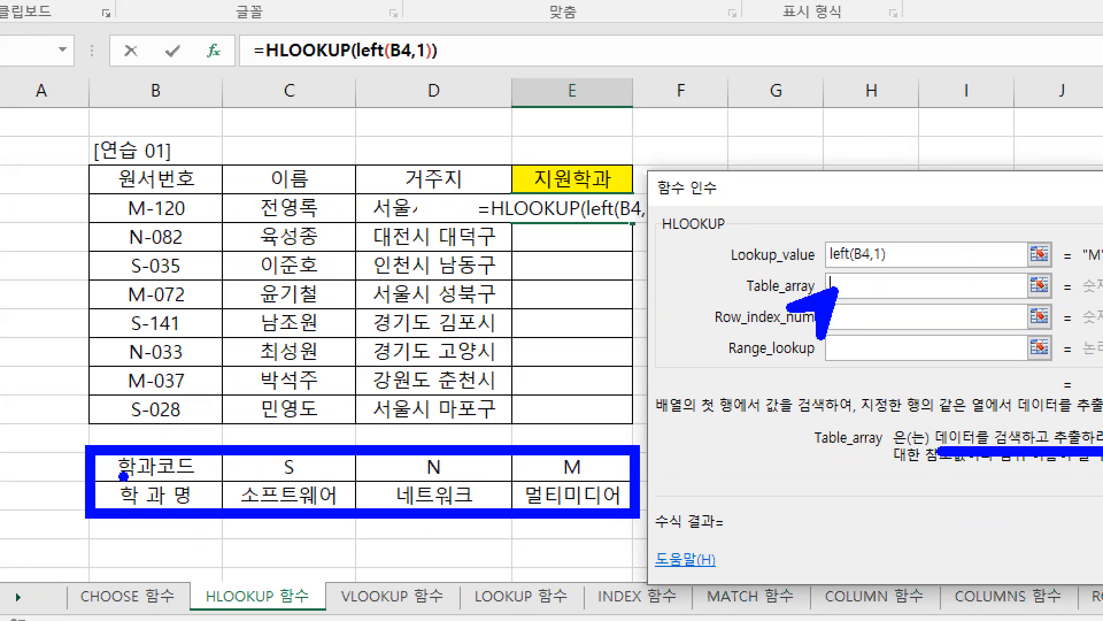
Step: Cross out the 학과코드 and 학과명 labels in red and frame the range C13:E14 in red
{"action": "mouse_move", "coordinate": [165, 455]}
{"action": "left_mouse_down"}
{"action": "mouse_move", "coordinate": [145, 472]}
{"action": "mouse_move", "coordinate": [160, 467]}
{"action": "mouse_move", "coordinate": [151, 505]}
{"action": "mouse_move", "coordinate": [175, 499]}
{"action": "left_mouse_up"}
{"action": "key", "text": "g"}
{"action": "left_click_drag", "start_coordinate": [225, 448], "coordinate": [641, 520]}
{"action": "key", "text": "ctrl+z"}
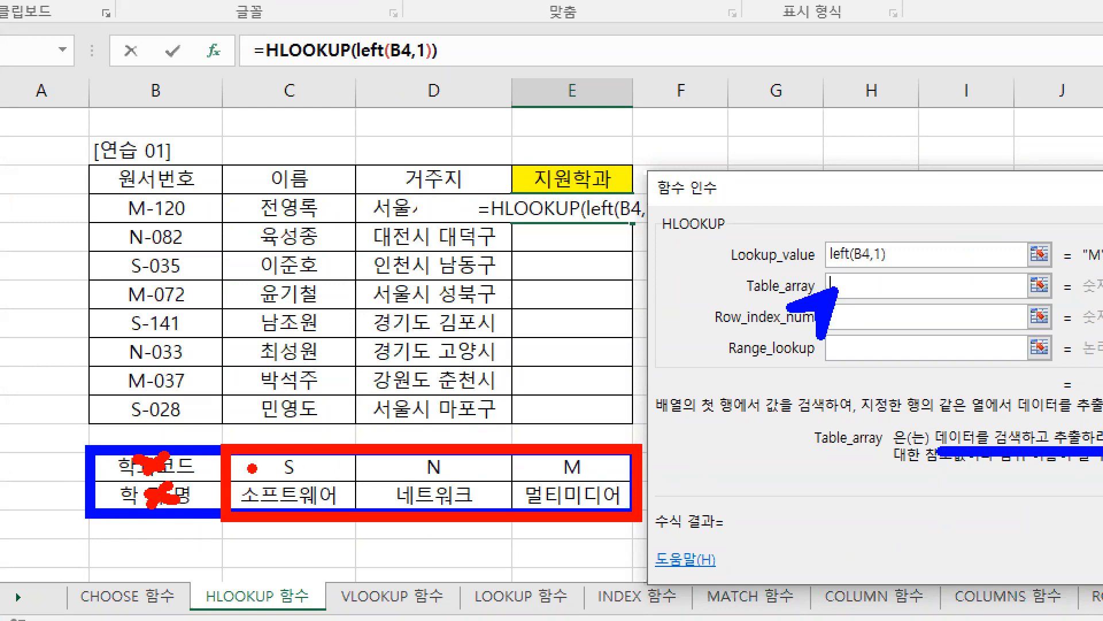
Step: Clear the drawings, frame B13:E14 in blue, leave pen mode and set the Table_array argument to B13:E14
{"action": "key", "text": "e"}
{"action": "key", "text": "b"}
{"action": "left_click_drag", "start_coordinate": [92, 448], "coordinate": [91, 459]}
{"action": "left_click_drag", "start_coordinate": [167, 463], "coordinate": [631, 517]}
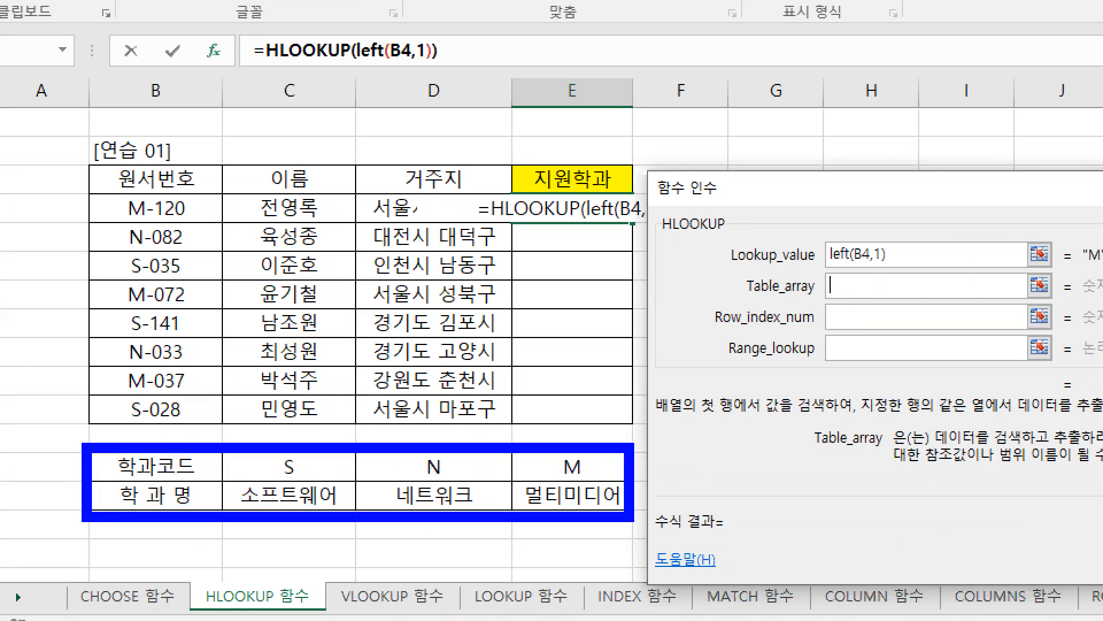
{"action": "key", "text": "Escape"}
{"action": "left_click_drag", "start_coordinate": [118, 309], "coordinate": [330, 330]}
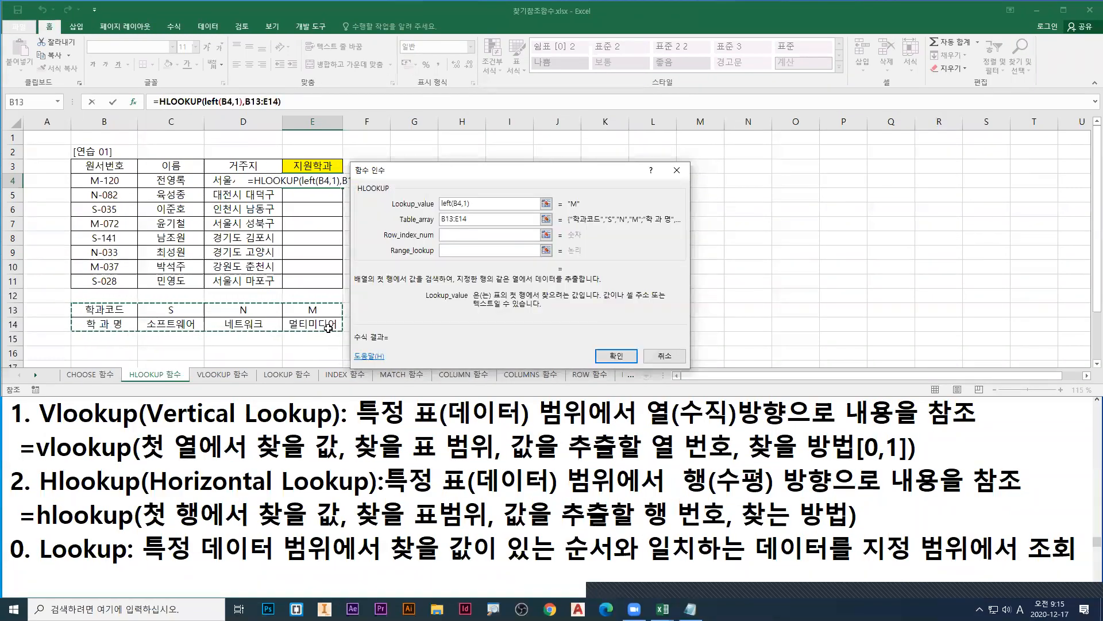
Step: Zoom in and draw a red downward arrow beside E4:E7, plus red and green marks below the lookup table
{"action": "key", "text": "ctrl+1"}
{"action": "left_click", "coordinate": [2, 214]}
{"action": "left_click_drag", "start_coordinate": [689, 168], "coordinate": [697, 249]}
{"action": "mouse_move", "coordinate": [678, 243]}
{"action": "left_mouse_down"}
{"action": "mouse_move", "coordinate": [682, 252]}
{"action": "mouse_move", "coordinate": [722, 240]}
{"action": "left_mouse_up"}
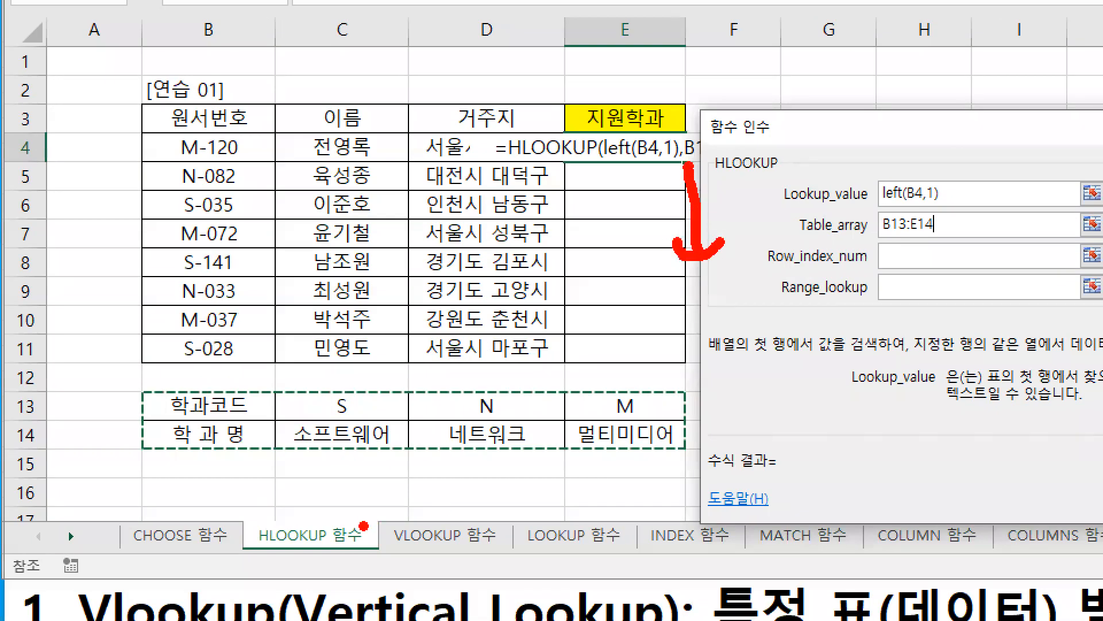
{"action": "mouse_move", "coordinate": [422, 461]}
{"action": "left_mouse_down"}
{"action": "mouse_move", "coordinate": [423, 473]}
{"action": "mouse_move", "coordinate": [436, 461]}
{"action": "mouse_move", "coordinate": [422, 514]}
{"action": "left_mouse_up"}
{"action": "left_click_drag", "start_coordinate": [415, 510], "coordinate": [447, 514]}
{"action": "key", "text": "g"}
{"action": "mouse_move", "coordinate": [425, 449]}
{"action": "left_mouse_down"}
{"action": "mouse_move", "coordinate": [402, 474]}
{"action": "mouse_move", "coordinate": [447, 478]}
{"action": "left_mouse_up"}
{"action": "mouse_move", "coordinate": [450, 488]}
{"action": "left_mouse_down"}
{"action": "mouse_move", "coordinate": [421, 508]}
{"action": "mouse_move", "coordinate": [469, 507]}
{"action": "left_mouse_up"}
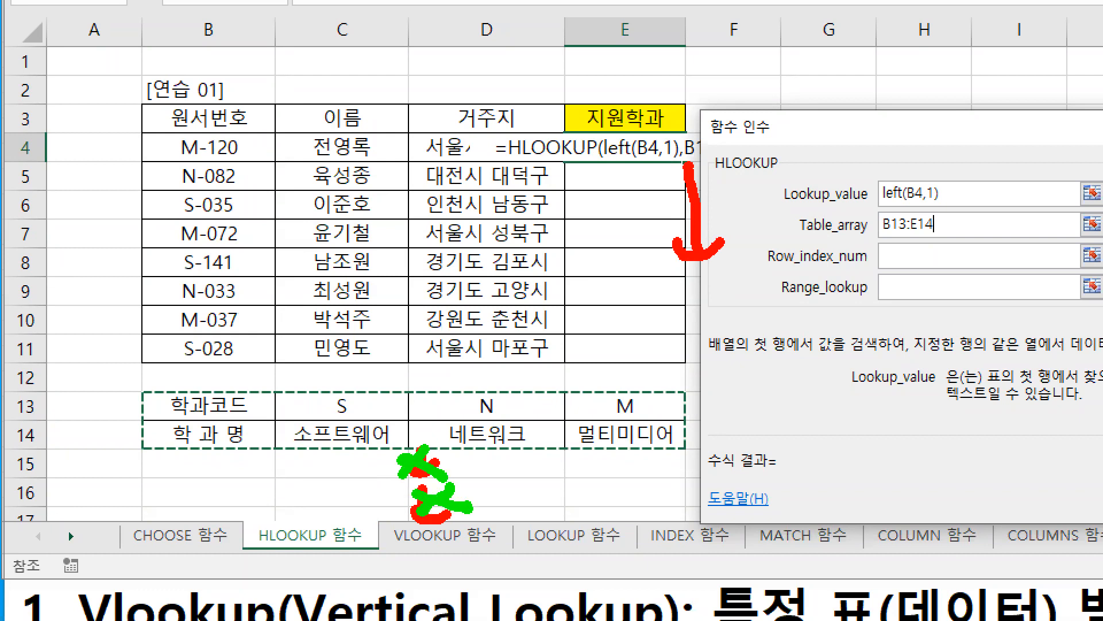
Step: Leave the zoomed drawing view and make the Table_array reference absolute as $B$13:$E$14
{"action": "key", "text": "Escape"}
{"action": "key", "text": "Escape"}
{"action": "key", "text": "F4"}
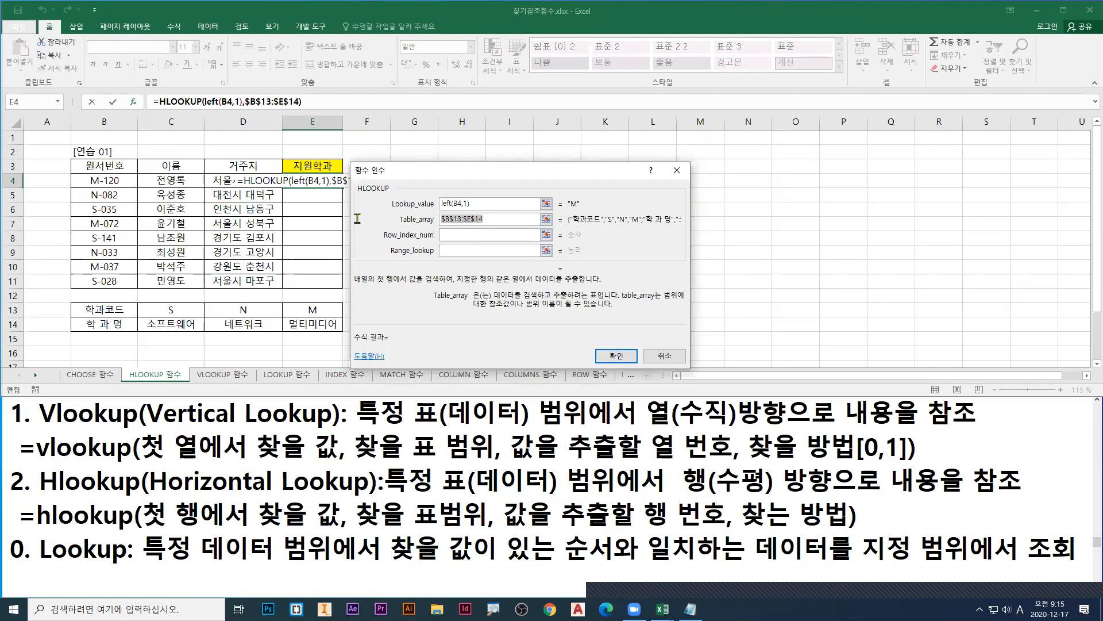
Step: Point a red arrow at the Row_index_num field, leave pen mode and activate that argument
{"action": "key", "text": "ctrl+1"}
{"action": "left_click", "coordinate": [3, 201]}
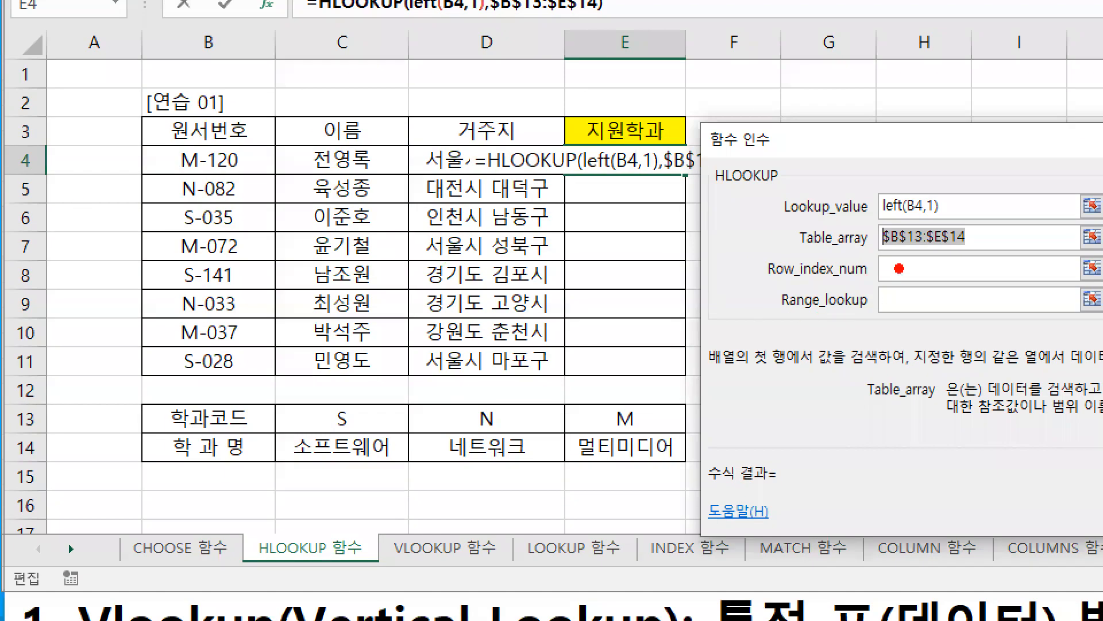
{"action": "left_click_drag", "start_coordinate": [899, 269], "coordinate": [864, 313]}
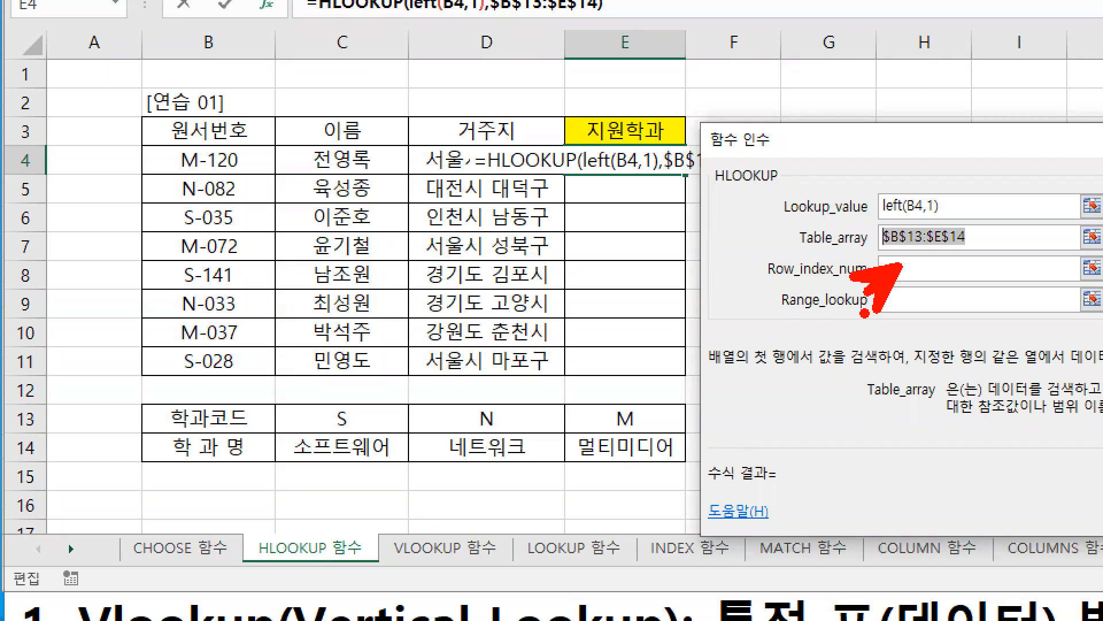
{"action": "key", "text": "Escape"}
{"action": "left_click", "coordinate": [475, 236]}
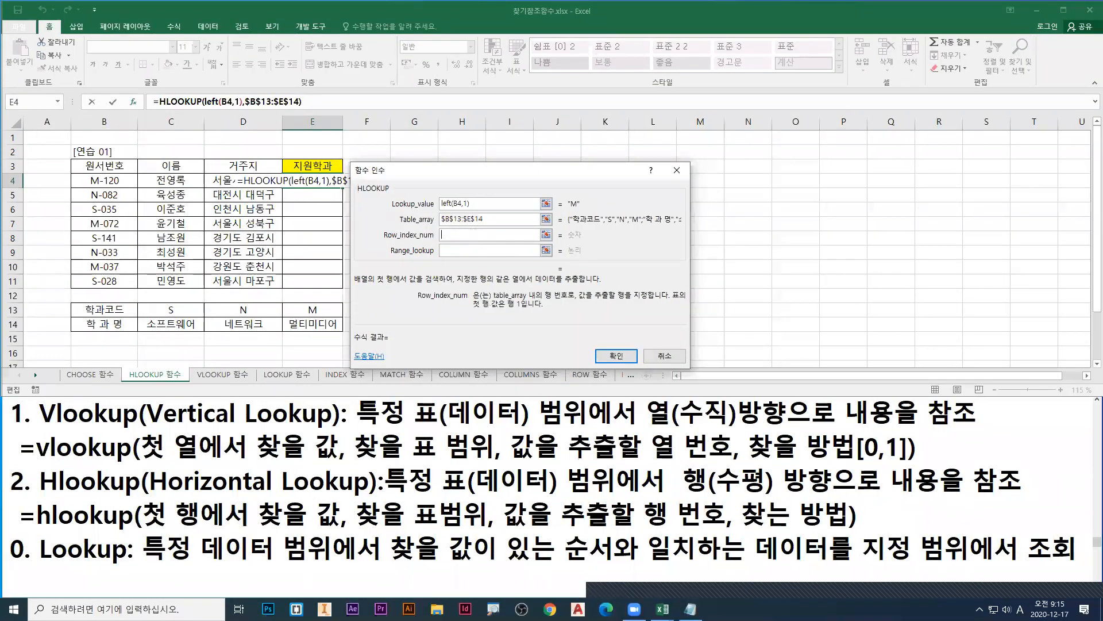
Step: Underline Row in the Row_index_num label in red and write "Column <->Row" above the dialog
{"action": "key", "text": "ctrl+1"}
{"action": "left_click", "coordinate": [12, 198]}
{"action": "left_click_drag", "start_coordinate": [738, 315], "coordinate": [754, 315]}
{"action": "key", "text": "t"}
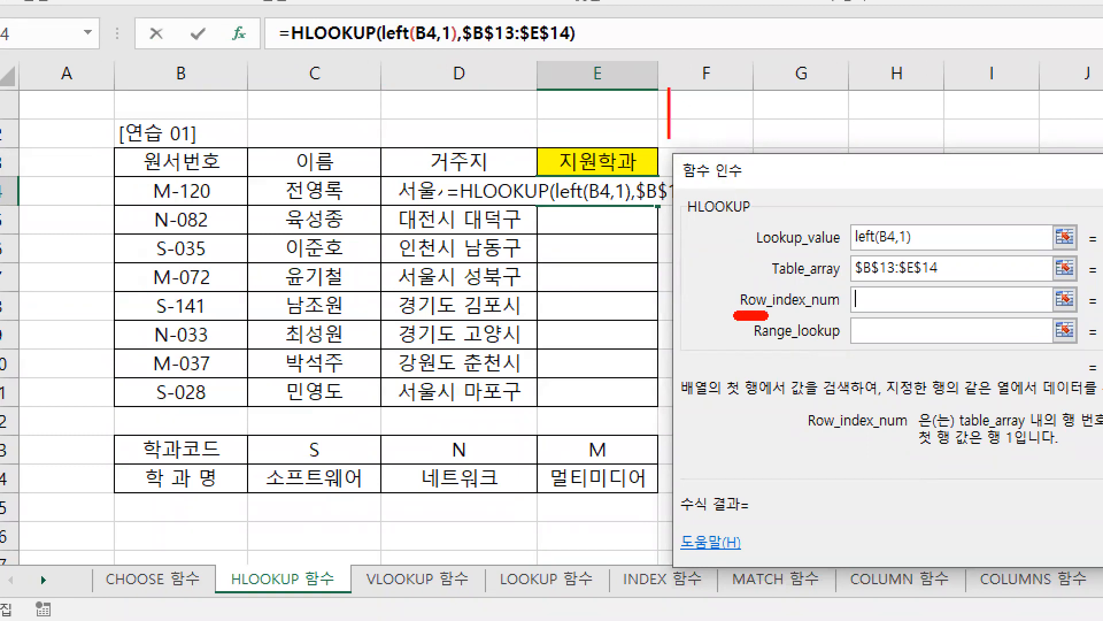
{"action": "type", "text": "Colu"}
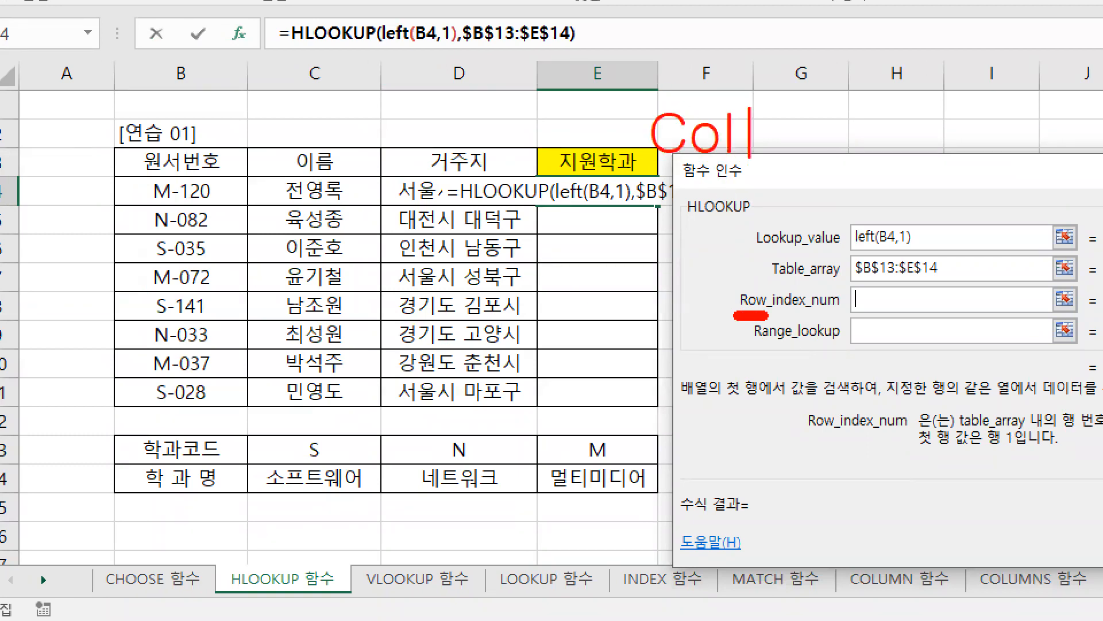
{"action": "type", "text": "mn"}
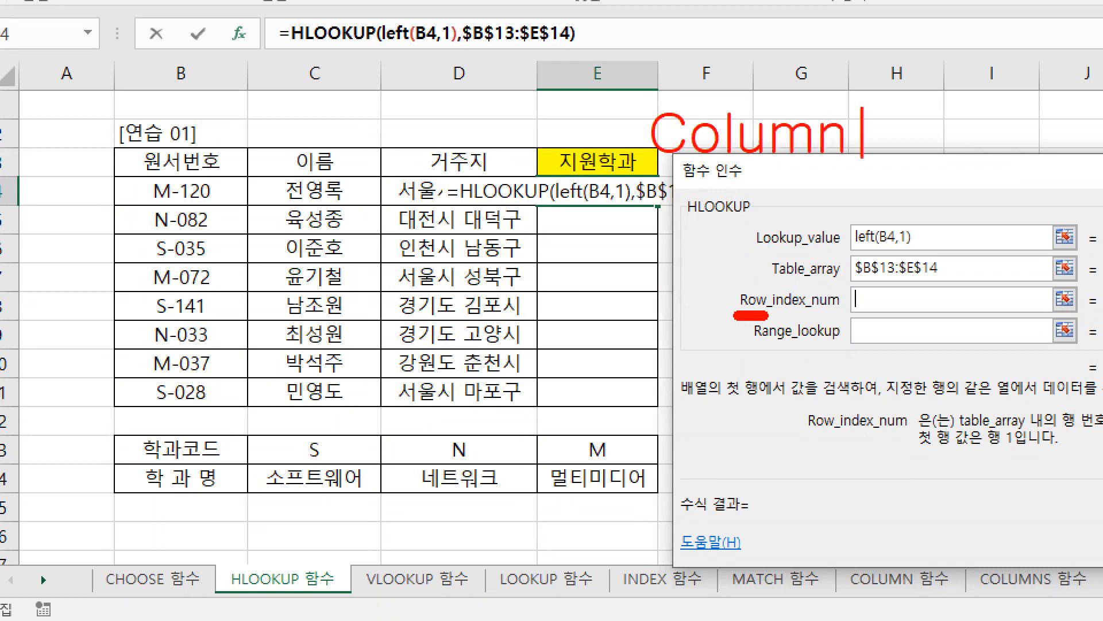
{"action": "type", "text": " <"}
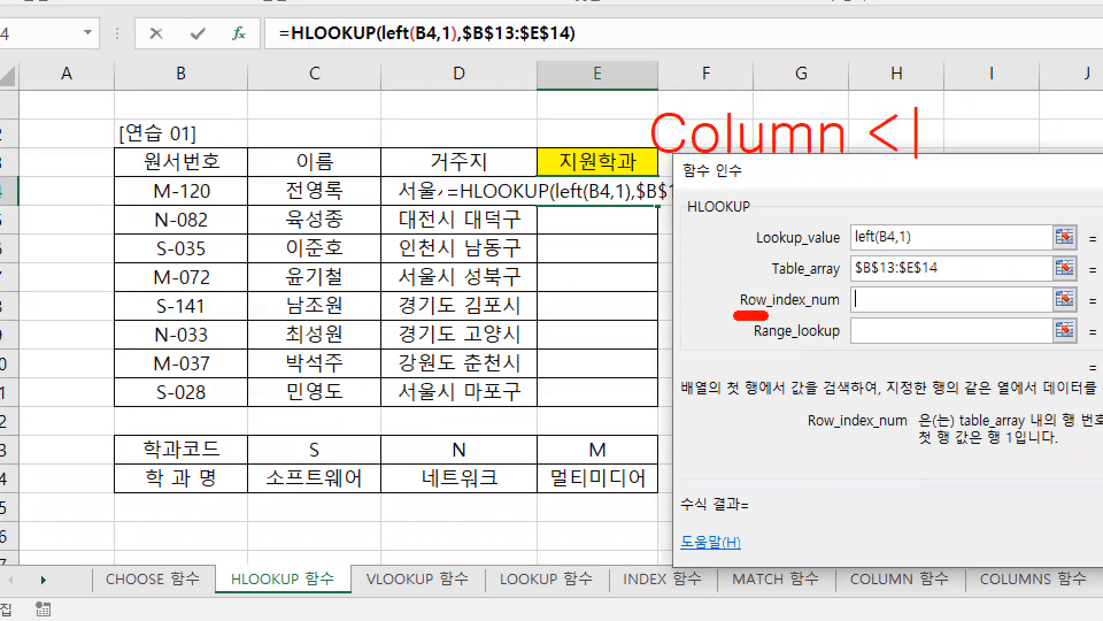
{"action": "type", "text": "->R"}
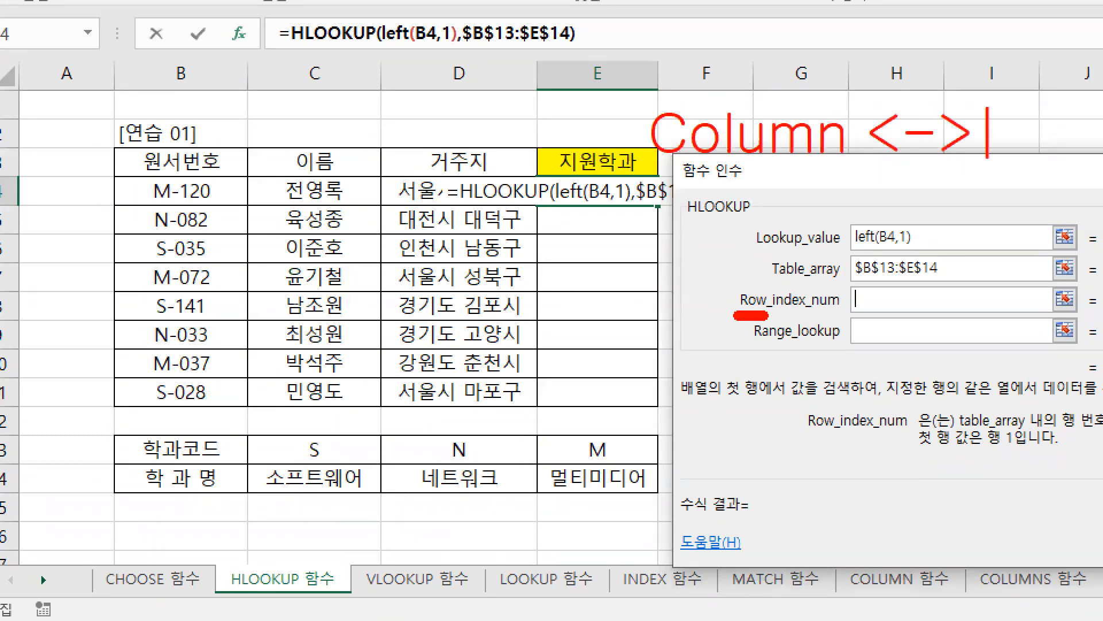
{"action": "type", "text": "ow"}
{"action": "key", "text": "Escape"}
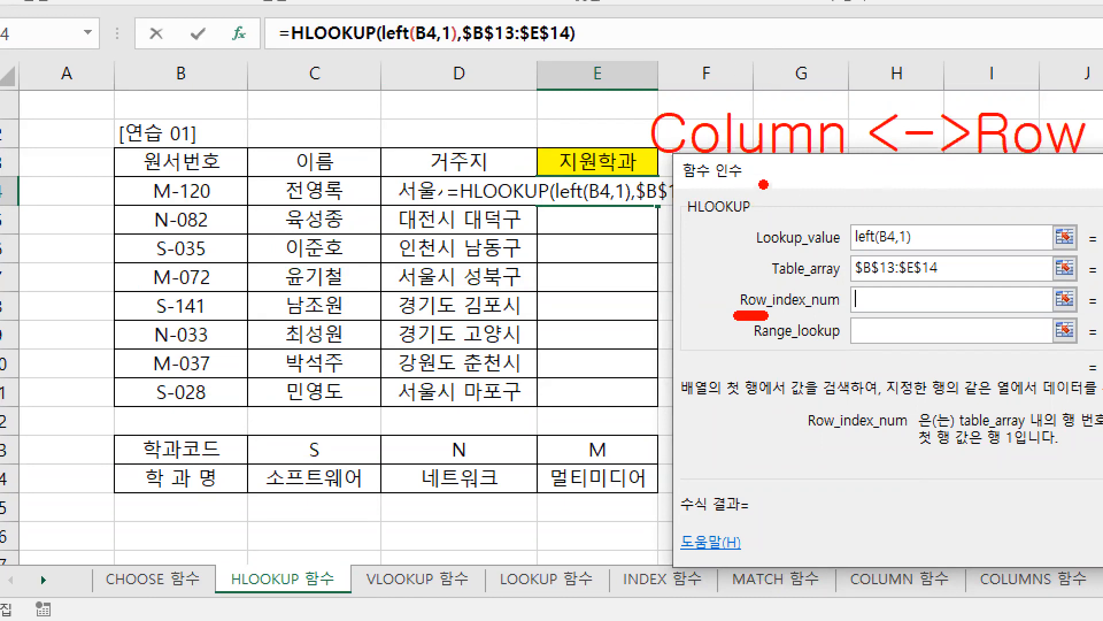
Step: Draw a vertical line with 열 above Column, a horizontal line with 행 above Row, and number the lookup table rows 1 and 2
{"action": "left_click_drag", "start_coordinate": [684, 22], "coordinate": [686, 97]}
{"action": "mouse_move", "coordinate": [736, 43]}
{"action": "left_mouse_down"}
{"action": "mouse_move", "coordinate": [738, 56]}
{"action": "mouse_move", "coordinate": [756, 40]}
{"action": "mouse_move", "coordinate": [776, 47]}
{"action": "mouse_move", "coordinate": [773, 71]}
{"action": "mouse_move", "coordinate": [793, 104]}
{"action": "left_mouse_up"}
{"action": "left_click_drag", "start_coordinate": [910, 60], "coordinate": [991, 60]}
{"action": "mouse_move", "coordinate": [1016, 21]}
{"action": "left_mouse_down"}
{"action": "mouse_move", "coordinate": [1056, 41]}
{"action": "mouse_move", "coordinate": [1051, 74]}
{"action": "mouse_move", "coordinate": [1063, 80]}
{"action": "left_mouse_up"}
{"action": "mouse_move", "coordinate": [1063, 58]}
{"action": "left_mouse_down"}
{"action": "mouse_move", "coordinate": [1081, 57]}
{"action": "mouse_move", "coordinate": [1080, 118]}
{"action": "left_mouse_up"}
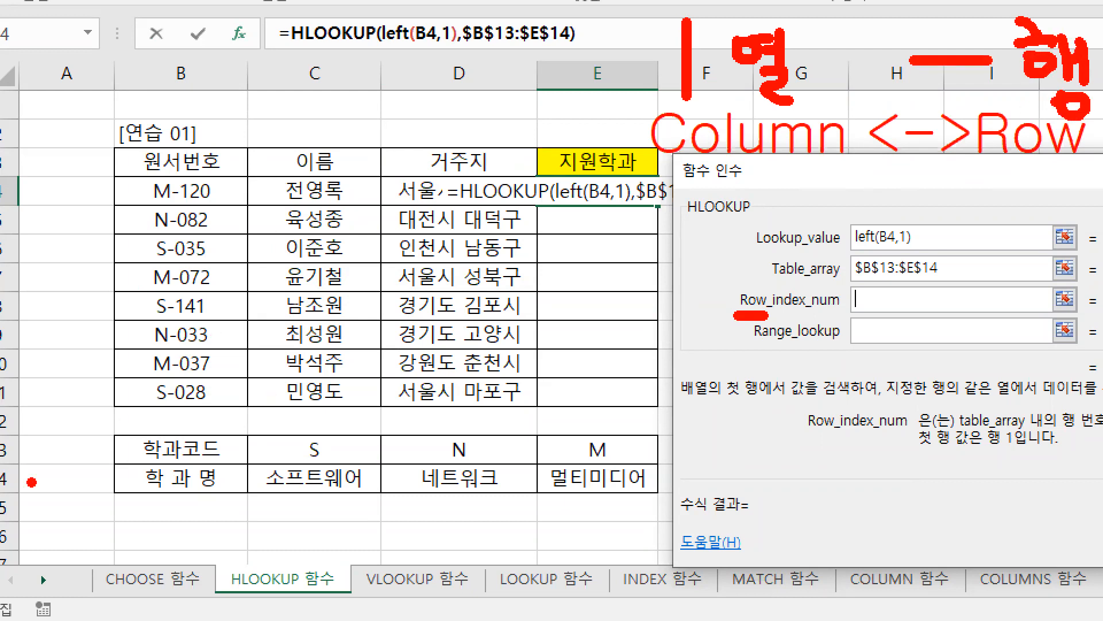
{"action": "mouse_move", "coordinate": [108, 428]}
{"action": "left_mouse_down"}
{"action": "mouse_move", "coordinate": [96, 485]}
{"action": "mouse_move", "coordinate": [115, 493]}
{"action": "left_mouse_up"}
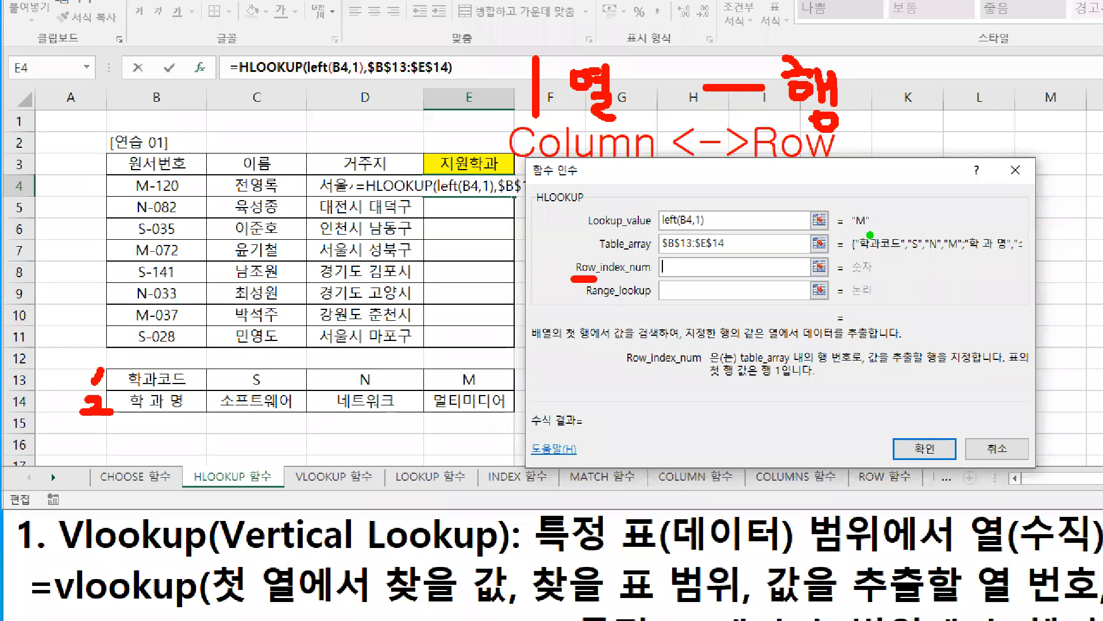
Step: Circle the "M" lookup result in green, connect it to a green frame around E13:E14 and circle 멀티미디어 in red
{"action": "mouse_move", "coordinate": [871, 235]}
{"action": "left_mouse_down"}
{"action": "mouse_move", "coordinate": [844, 218]}
{"action": "mouse_move", "coordinate": [869, 240]}
{"action": "mouse_move", "coordinate": [477, 366]}
{"action": "mouse_move", "coordinate": [516, 417]}
{"action": "mouse_move", "coordinate": [503, 418]}
{"action": "left_mouse_up"}
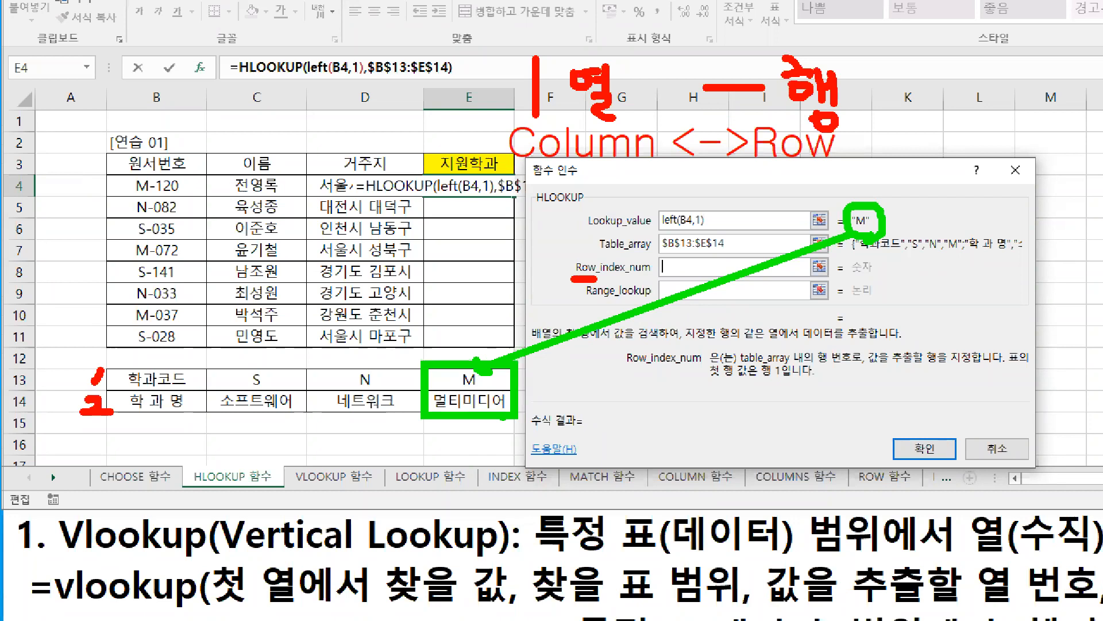
{"action": "left_click_drag", "start_coordinate": [422, 408], "coordinate": [393, 403]}
{"action": "mouse_move", "coordinate": [508, 415]}
{"action": "left_mouse_down"}
{"action": "mouse_move", "coordinate": [449, 424]}
{"action": "mouse_move", "coordinate": [422, 393]}
{"action": "mouse_move", "coordinate": [515, 402]}
{"action": "mouse_move", "coordinate": [516, 416]}
{"action": "left_mouse_up"}
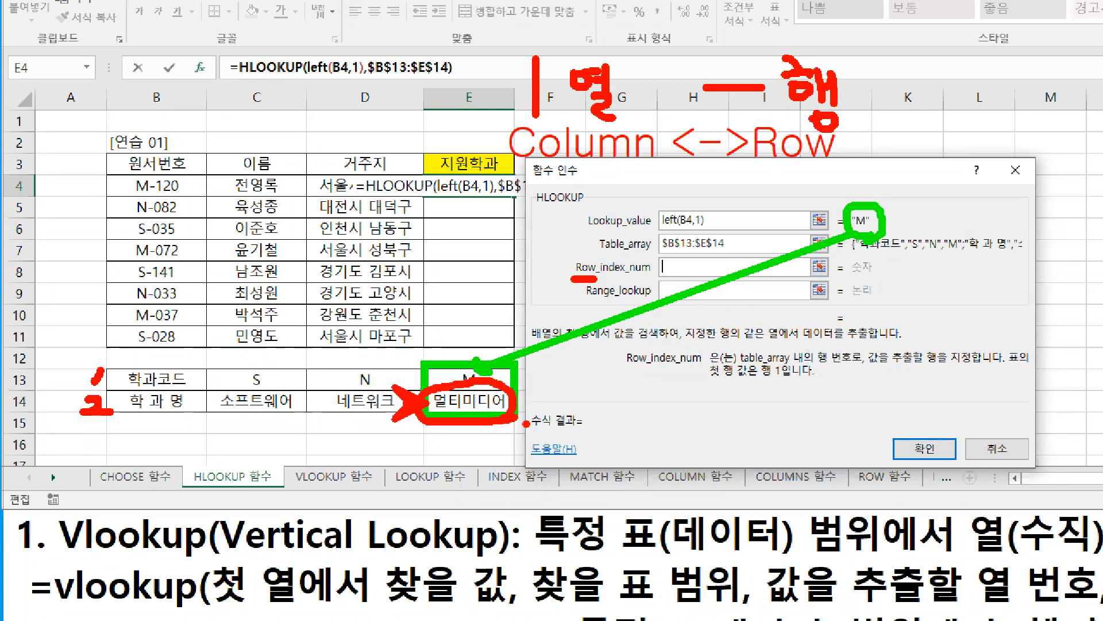
Step: Mark row 2 of the lookup table in blue and set the Row_index_num argument to 2
{"action": "left_click_drag", "start_coordinate": [664, 262], "coordinate": [700, 275]}
{"action": "mouse_move", "coordinate": [111, 364]}
{"action": "left_mouse_down"}
{"action": "mouse_move", "coordinate": [424, 425]}
{"action": "mouse_move", "coordinate": [522, 422]}
{"action": "left_mouse_up"}
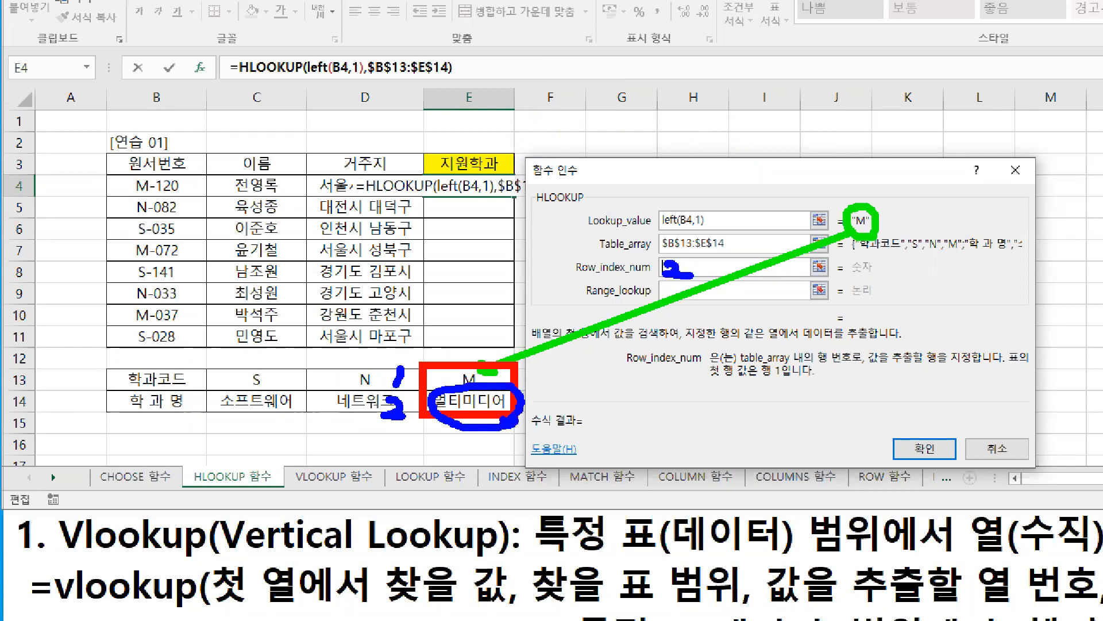
{"action": "type", "text": "2"}
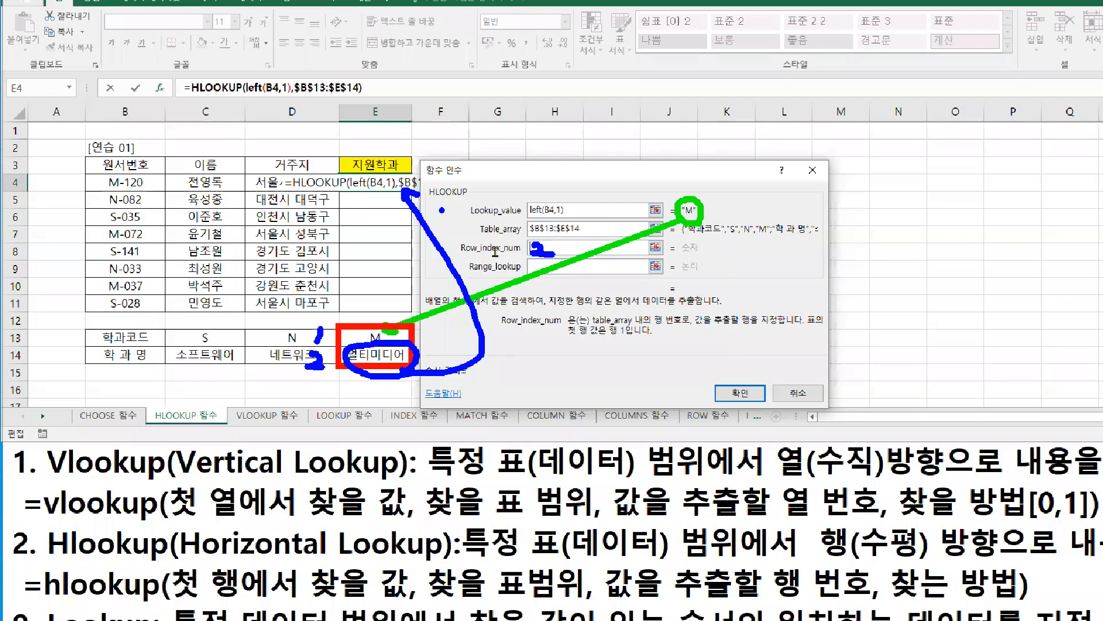
Step: Activate the Range_lookup argument and underline its exact-match description in blue and its approximate-match description in green
{"action": "left_click", "coordinate": [464, 253]}
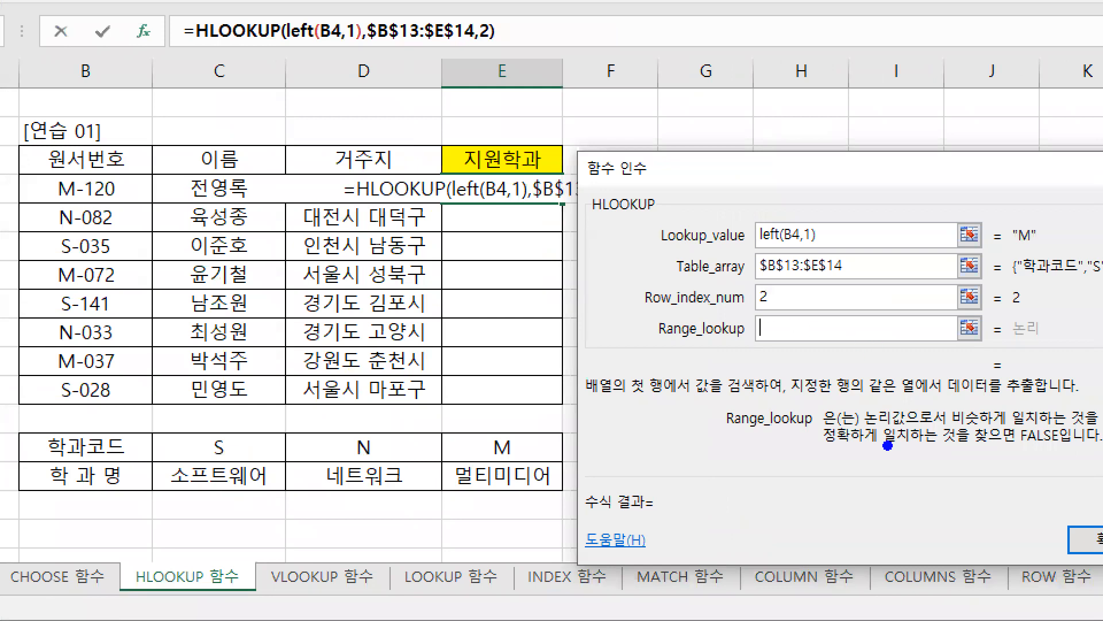
{"action": "left_click_drag", "start_coordinate": [819, 446], "coordinate": [1058, 447]}
{"action": "key", "text": "g"}
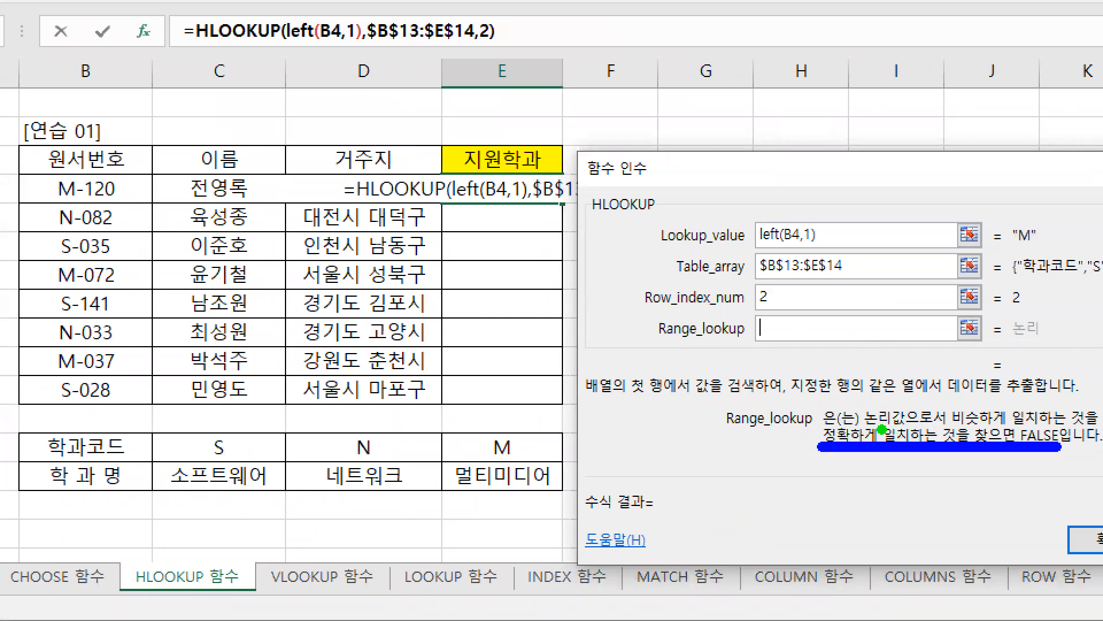
{"action": "left_click_drag", "start_coordinate": [958, 428], "coordinate": [1102, 428]}
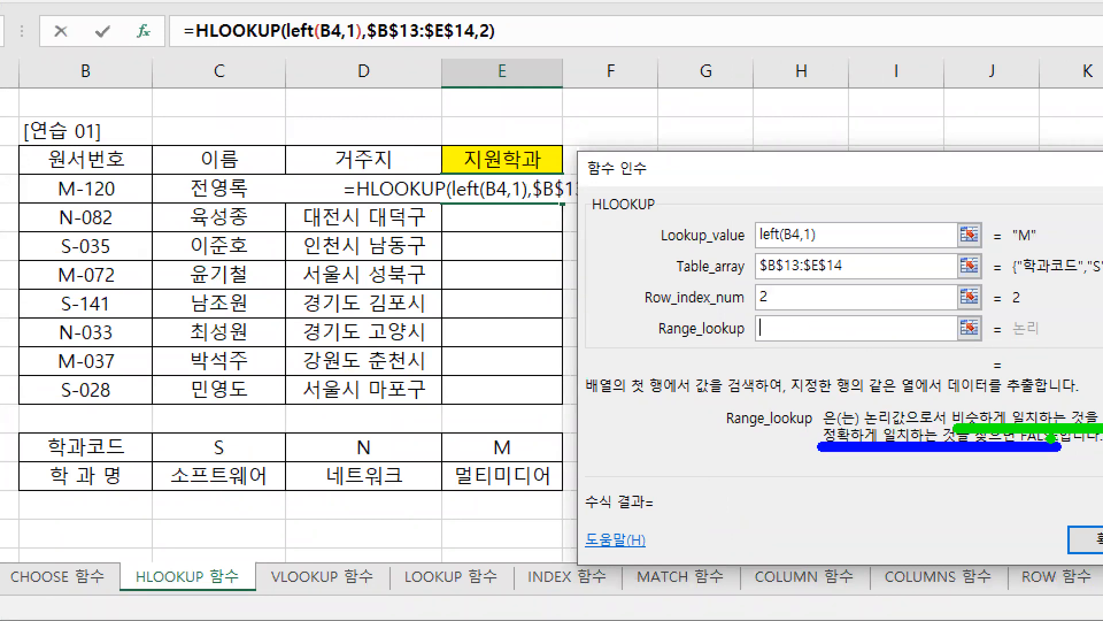
Step: Circle the "M" result, point a red arrow from it to M in E13, and add a red and green arrow between N and M
{"action": "mouse_move", "coordinate": [1040, 249]}
{"action": "left_mouse_down"}
{"action": "mouse_move", "coordinate": [1007, 252]}
{"action": "mouse_move", "coordinate": [1012, 213]}
{"action": "mouse_move", "coordinate": [1039, 253]}
{"action": "mouse_move", "coordinate": [1015, 219]}
{"action": "mouse_move", "coordinate": [1020, 258]}
{"action": "mouse_move", "coordinate": [669, 369]}
{"action": "mouse_move", "coordinate": [520, 440]}
{"action": "mouse_move", "coordinate": [535, 445]}
{"action": "left_mouse_up"}
{"action": "key", "text": "r"}
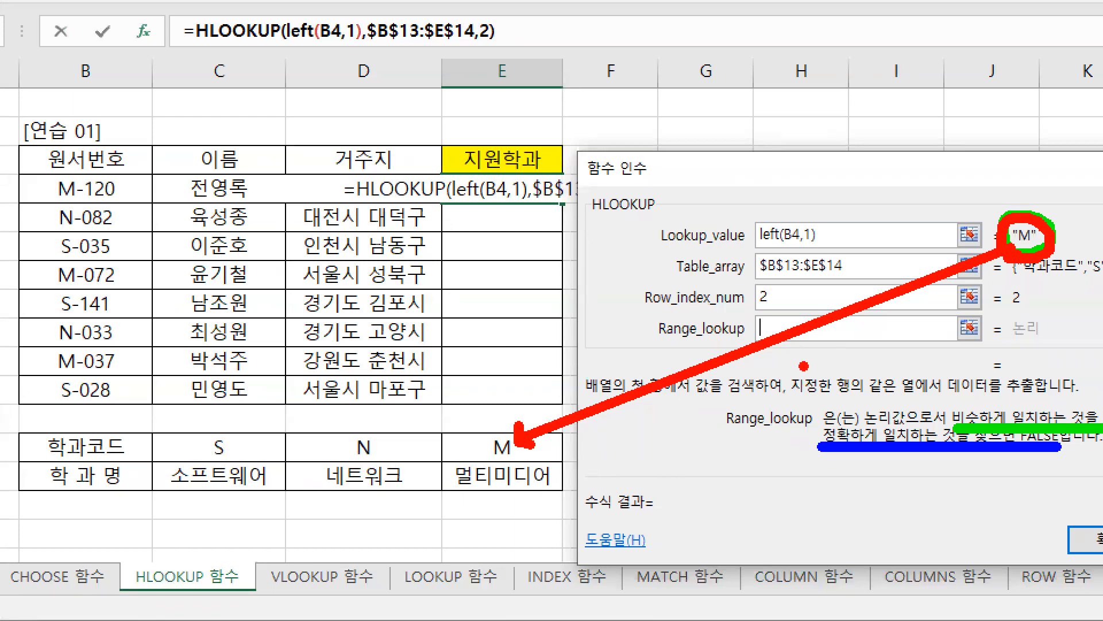
{"action": "mouse_move", "coordinate": [615, 390]}
{"action": "left_mouse_down"}
{"action": "mouse_move", "coordinate": [447, 418]}
{"action": "mouse_move", "coordinate": [465, 423]}
{"action": "left_mouse_up"}
{"action": "key", "text": "g"}
{"action": "mouse_move", "coordinate": [486, 382]}
{"action": "left_mouse_down"}
{"action": "mouse_move", "coordinate": [442, 405]}
{"action": "mouse_move", "coordinate": [482, 414]}
{"action": "left_mouse_up"}
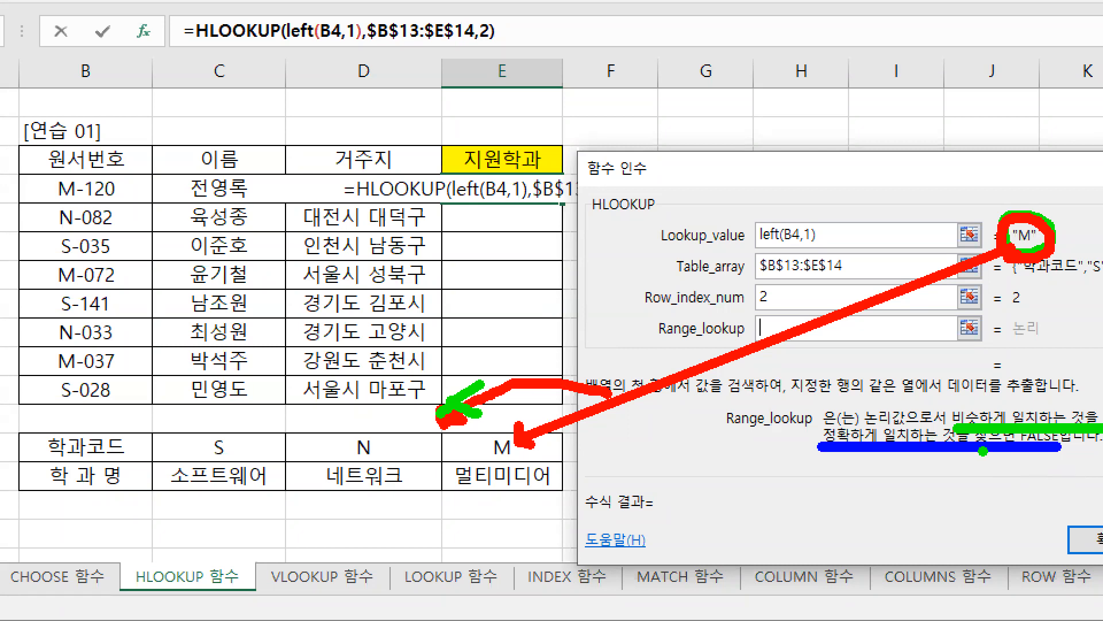
Step: Write a blue 0 below FALSE, leave pen mode and set the Range_lookup argument to 0
{"action": "mouse_move", "coordinate": [1039, 466]}
{"action": "left_mouse_down"}
{"action": "mouse_move", "coordinate": [1031, 491]}
{"action": "mouse_move", "coordinate": [1043, 466]}
{"action": "left_mouse_up"}
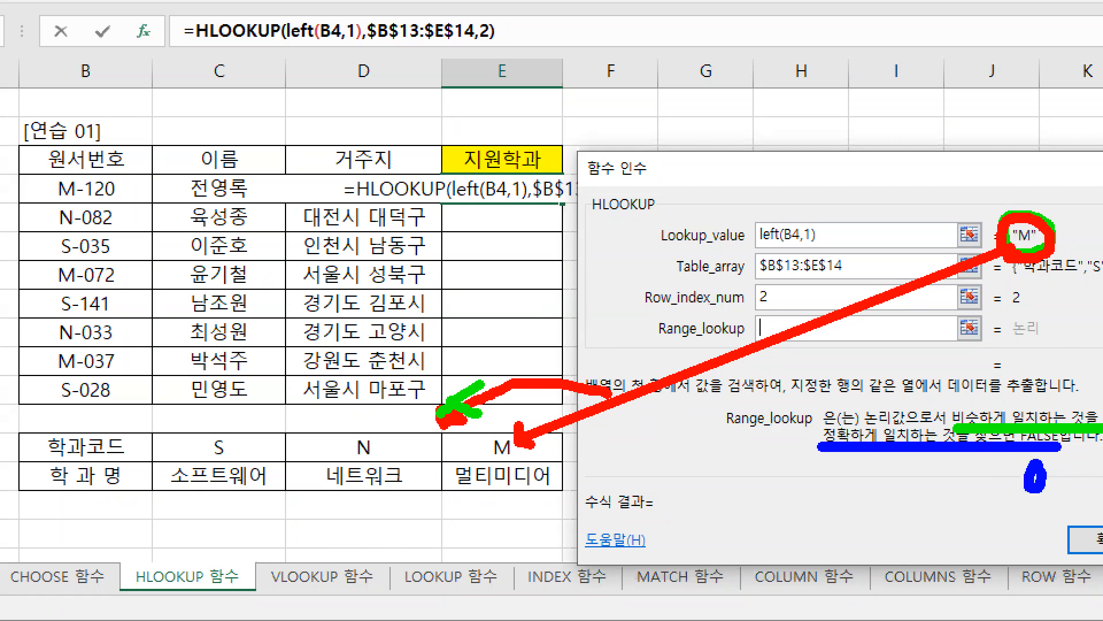
{"action": "left_click_drag", "start_coordinate": [779, 323], "coordinate": [791, 334]}
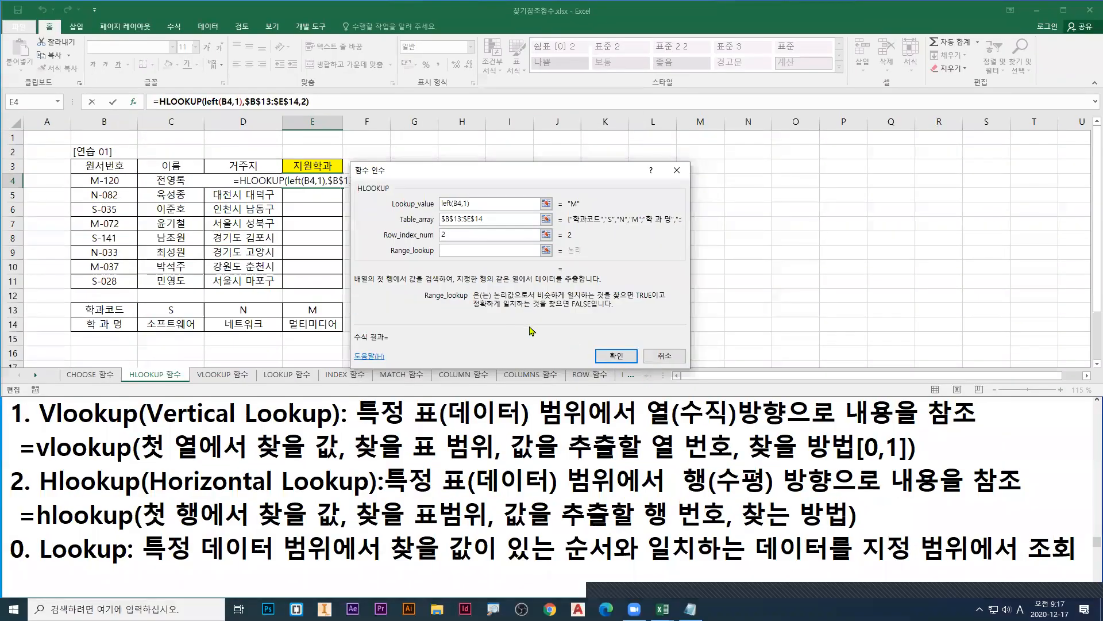
{"action": "type", "text": "0"}
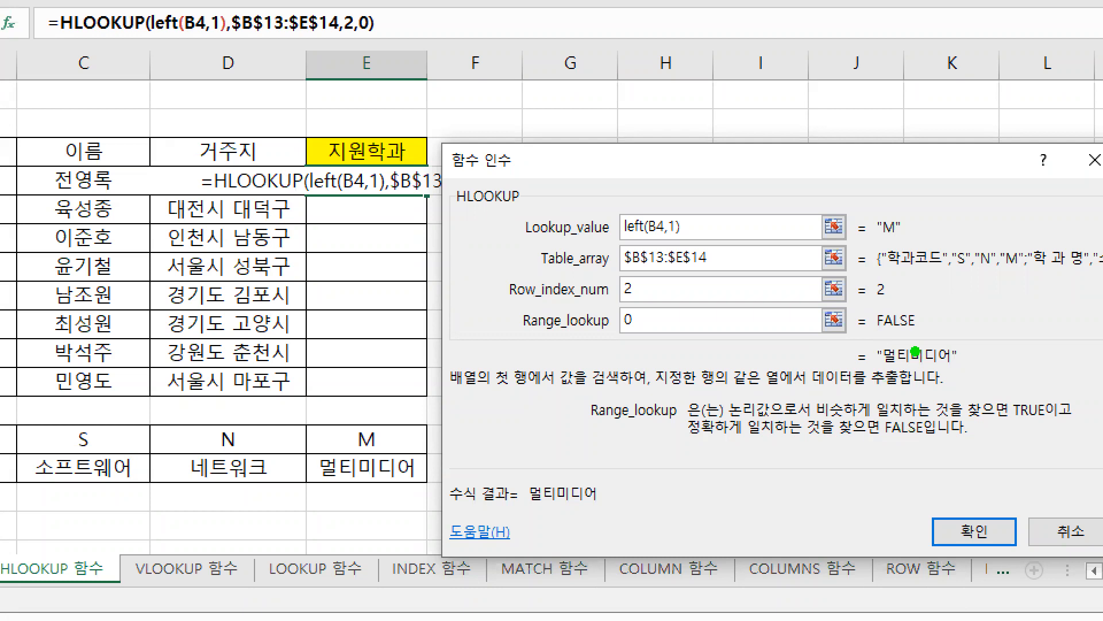
Step: Underline the TRUE description in green with a 1 above it and the FALSE description in red with a 0 below it
{"action": "left_click_drag", "start_coordinate": [823, 422], "coordinate": [1046, 421]}
{"action": "left_click_drag", "start_coordinate": [1023, 366], "coordinate": [1020, 393]}
{"action": "left_click_drag", "start_coordinate": [682, 442], "coordinate": [943, 442]}
{"action": "mouse_move", "coordinate": [889, 460]}
{"action": "left_mouse_down"}
{"action": "mouse_move", "coordinate": [882, 468]}
{"action": "mouse_move", "coordinate": [910, 467]}
{"action": "mouse_move", "coordinate": [897, 463]}
{"action": "left_mouse_up"}
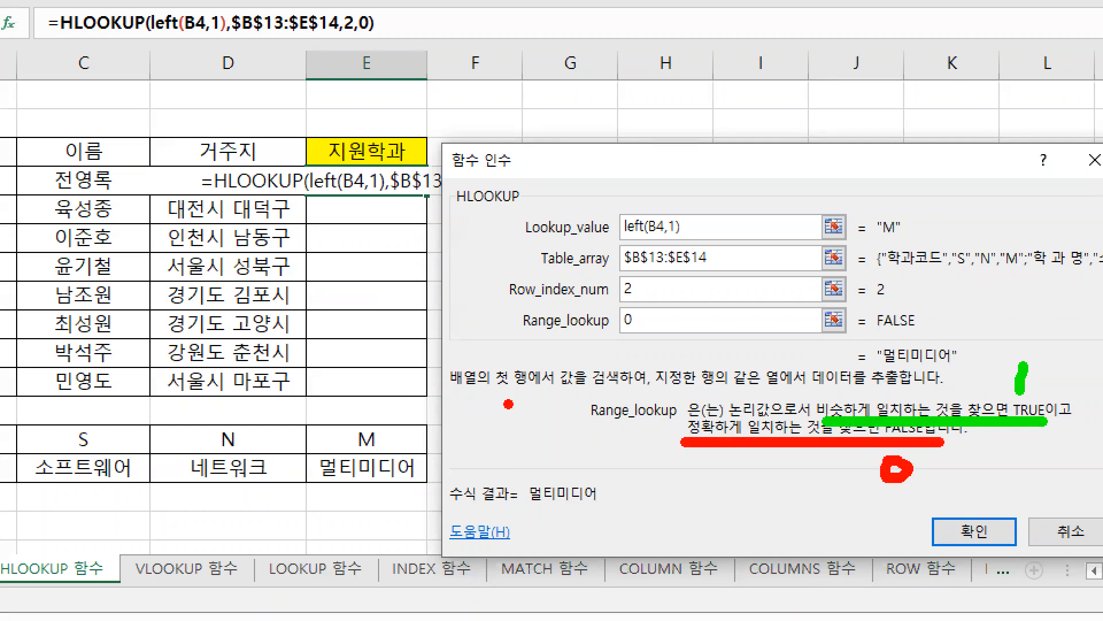
Step: Draw a blue power symbol, retrace the 1 in blue and the symbol's ring in red, then leave pen mode
{"action": "key", "text": "b"}
{"action": "mouse_move", "coordinate": [517, 390]}
{"action": "left_mouse_down"}
{"action": "mouse_move", "coordinate": [518, 453]}
{"action": "mouse_move", "coordinate": [518, 389]}
{"action": "mouse_move", "coordinate": [475, 457]}
{"action": "mouse_move", "coordinate": [515, 487]}
{"action": "mouse_move", "coordinate": [560, 463]}
{"action": "mouse_move", "coordinate": [552, 424]}
{"action": "mouse_move", "coordinate": [531, 412]}
{"action": "left_mouse_up"}
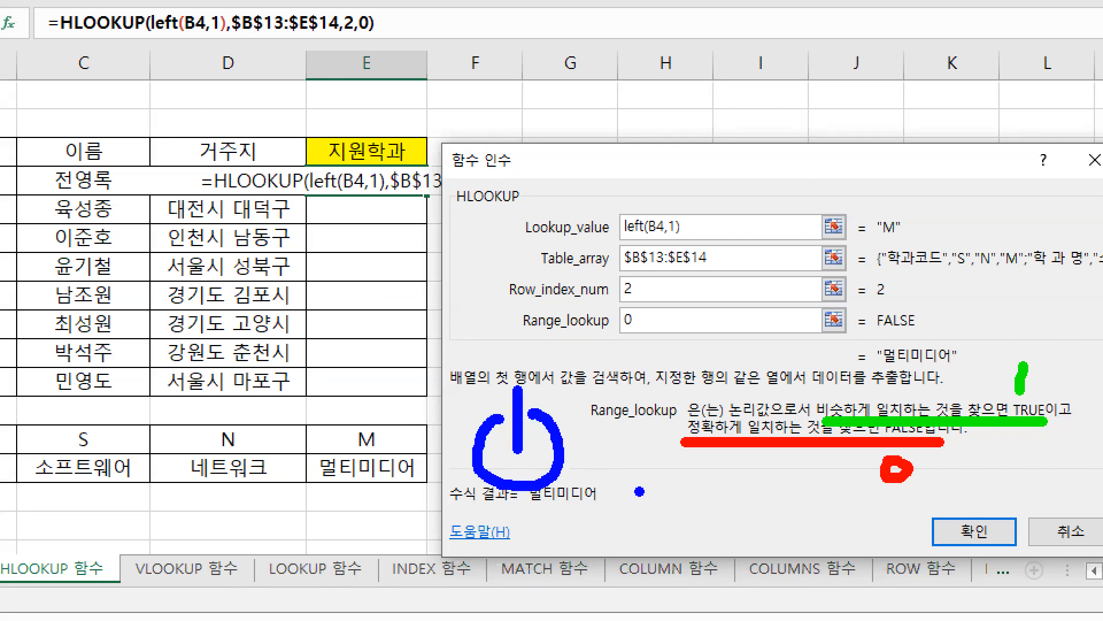
{"action": "mouse_move", "coordinate": [1026, 374]}
{"action": "left_mouse_down"}
{"action": "mouse_move", "coordinate": [1022, 361]}
{"action": "mouse_move", "coordinate": [1018, 397]}
{"action": "left_mouse_up"}
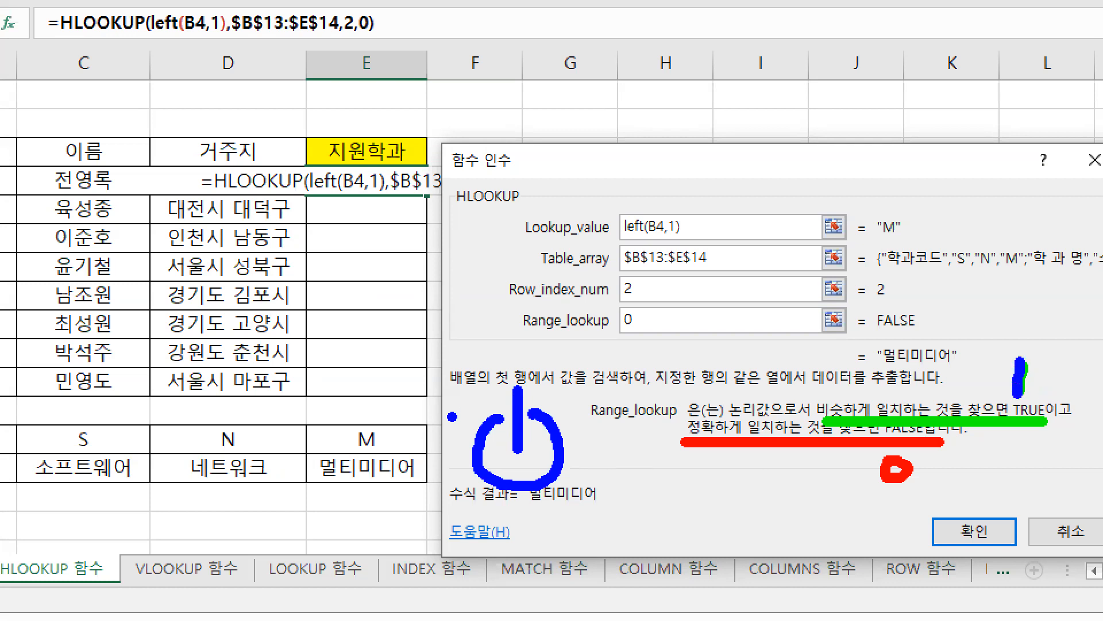
{"action": "mouse_move", "coordinate": [499, 416]}
{"action": "left_mouse_down"}
{"action": "mouse_move", "coordinate": [475, 445]}
{"action": "mouse_move", "coordinate": [508, 481]}
{"action": "mouse_move", "coordinate": [558, 457]}
{"action": "mouse_move", "coordinate": [545, 416]}
{"action": "left_mouse_up"}
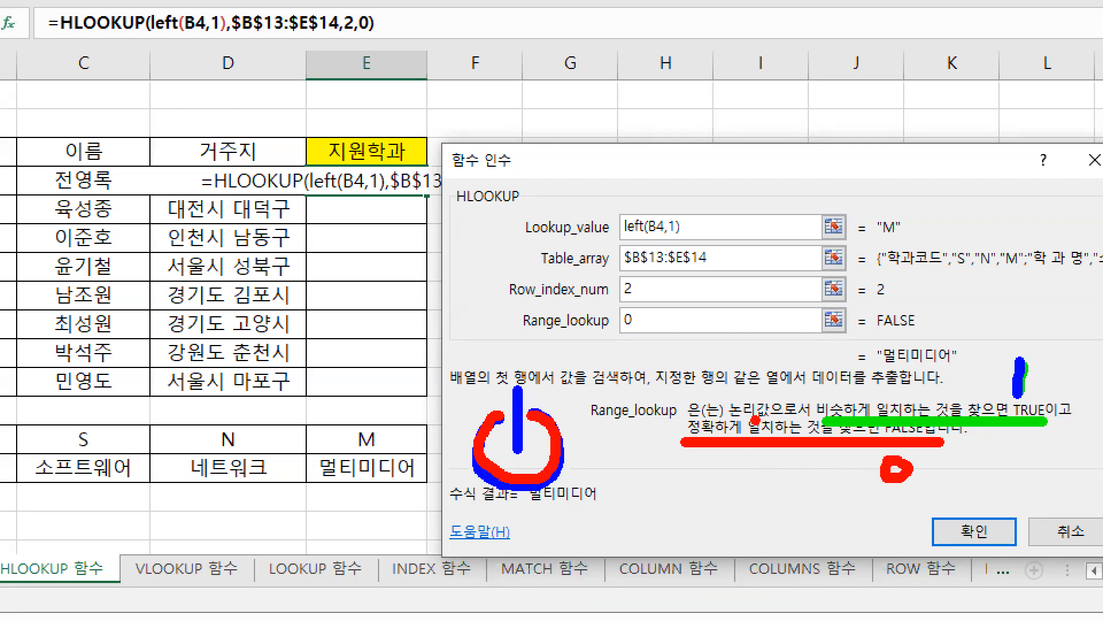
{"action": "left_click_drag", "start_coordinate": [617, 334], "coordinate": [639, 335]}
{"action": "key", "text": "Escape"}
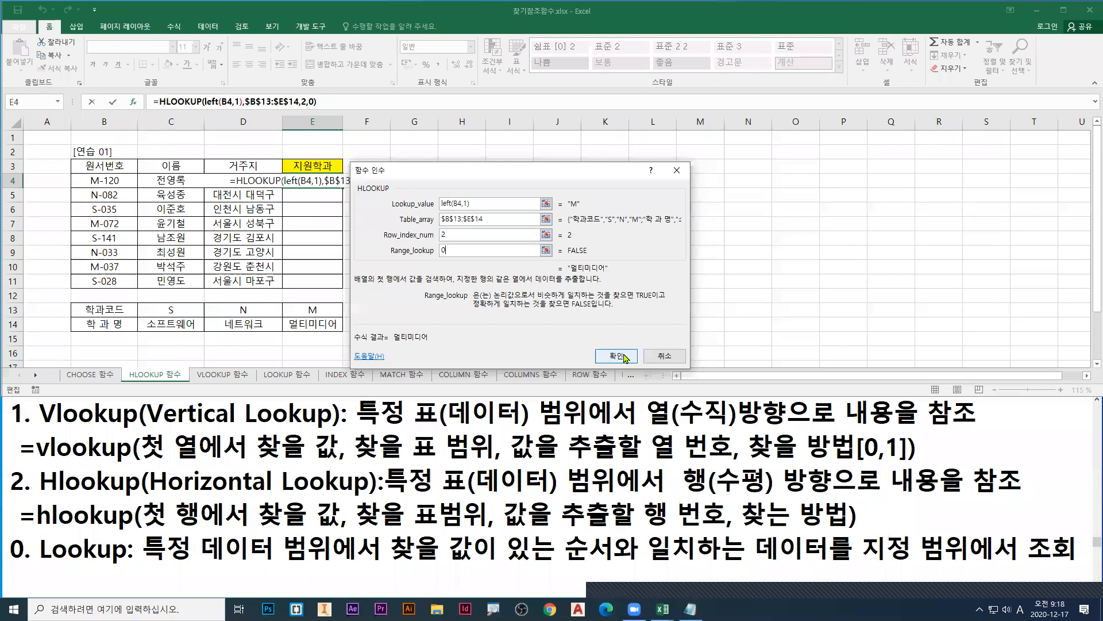
Step: Confirm the HLOOKUP formula in E4 and fill it down through E11
{"action": "left_click", "coordinate": [623, 356]}
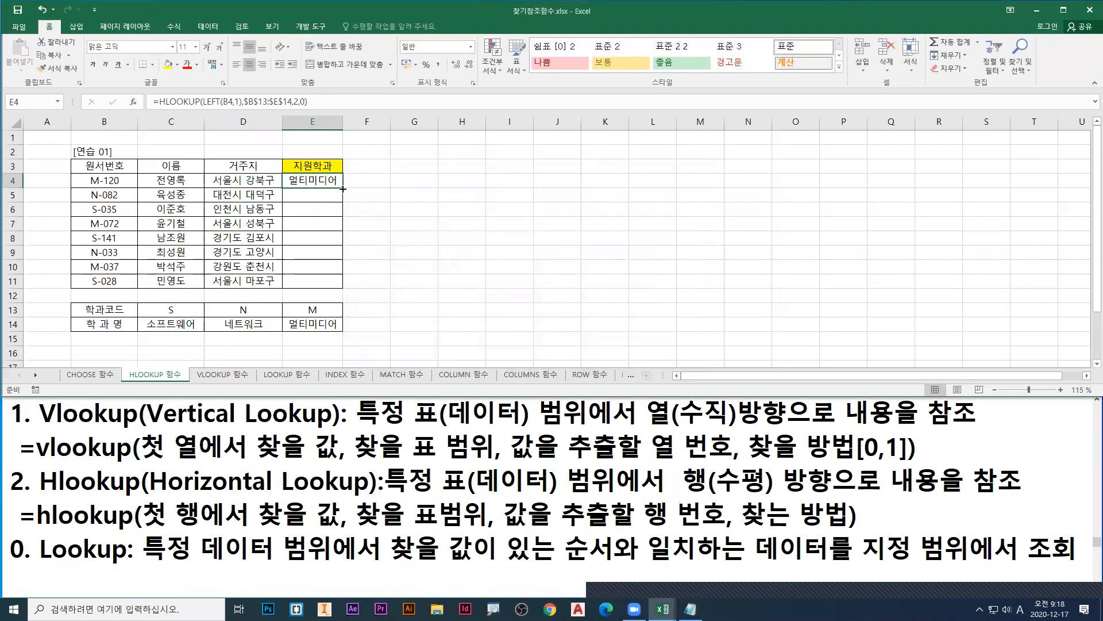
{"action": "double_click", "coordinate": [343, 189]}
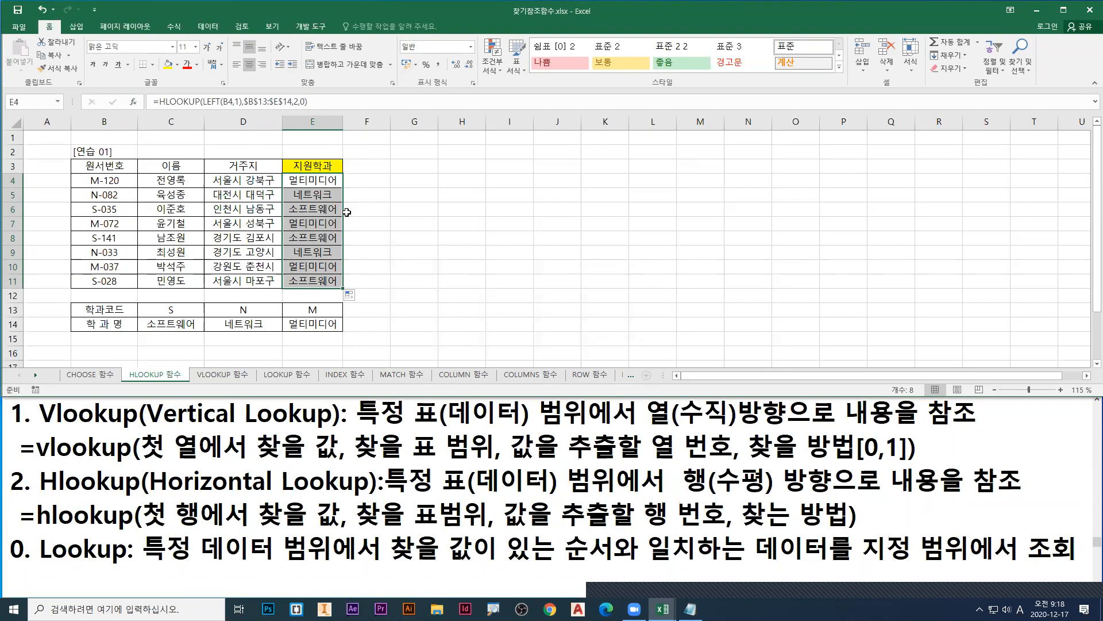
Step: Change the 원서번호 in B11 to A-028
{"action": "left_click", "coordinate": [324, 184]}
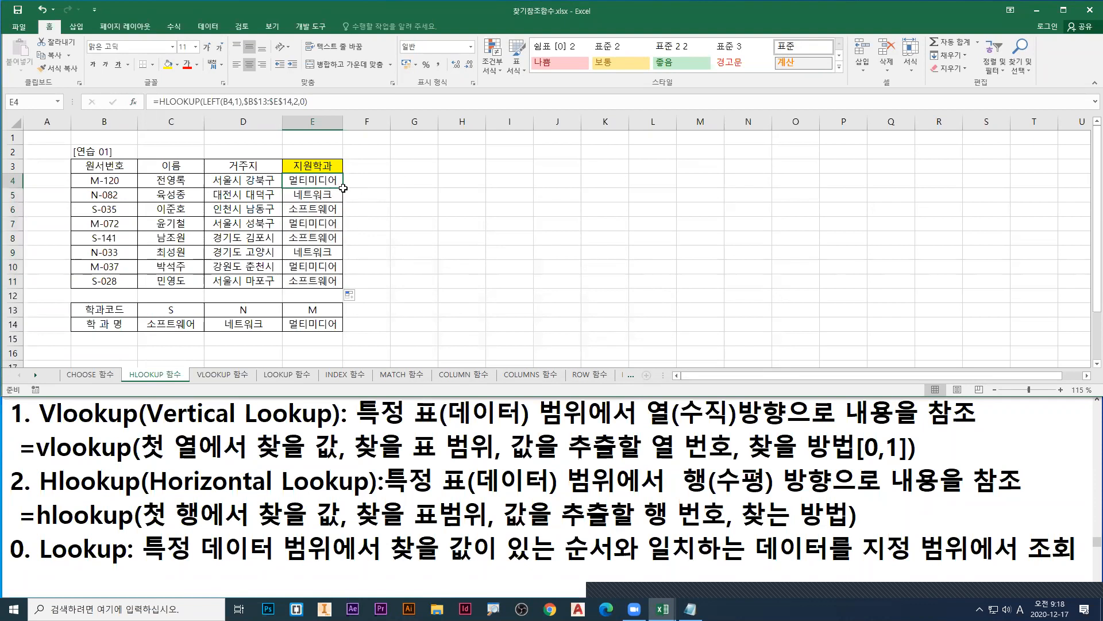
{"action": "double_click", "coordinate": [97, 284]}
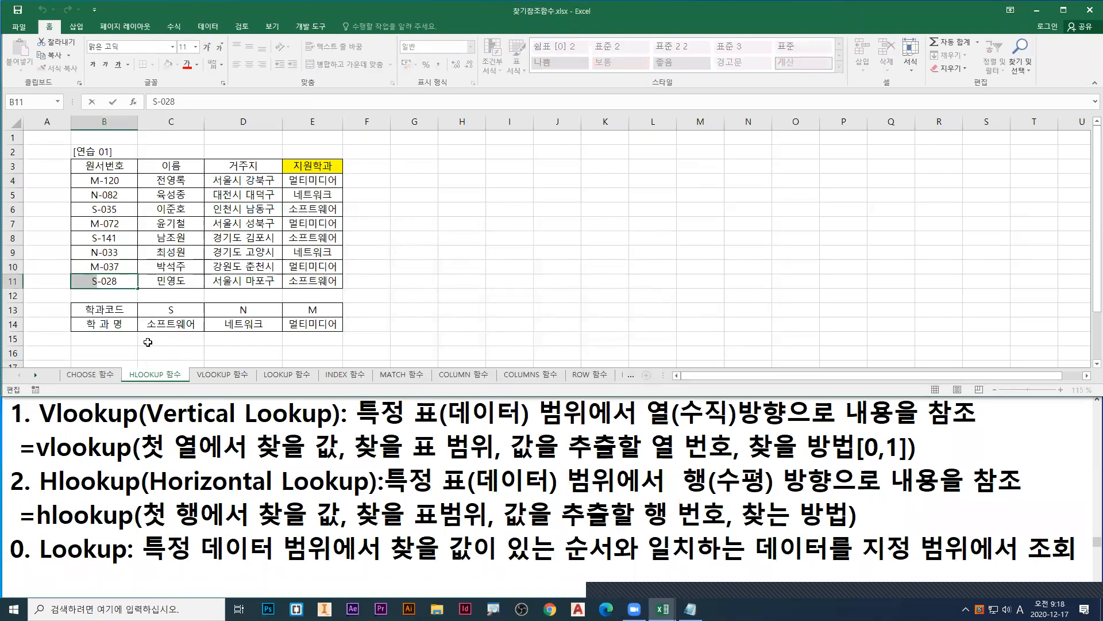
{"action": "type", "text": "A"}
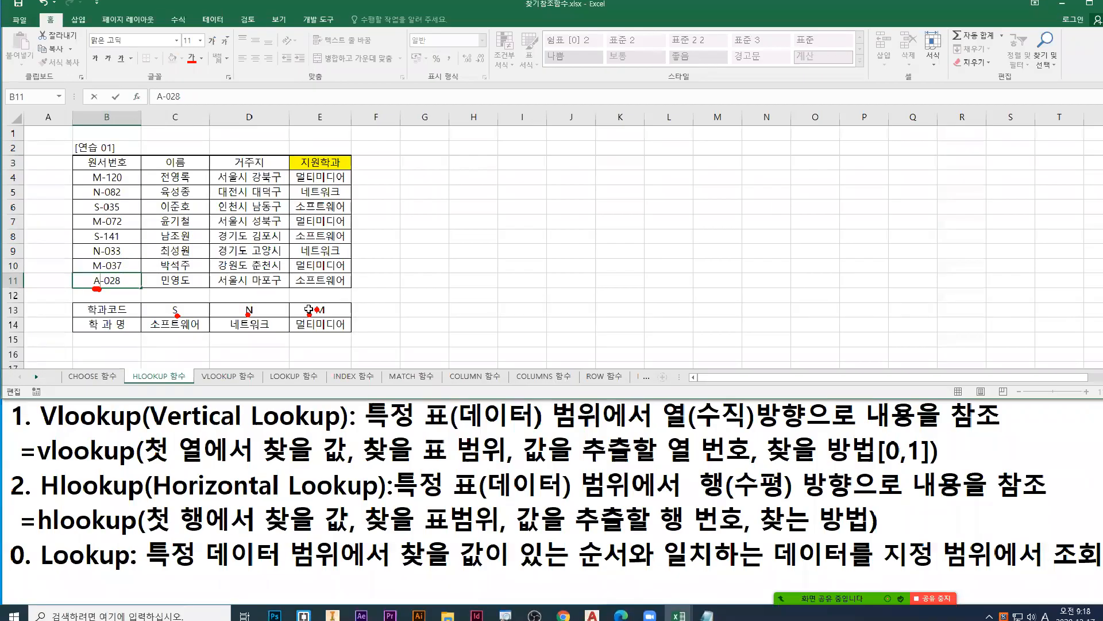
{"action": "key", "text": "Return"}
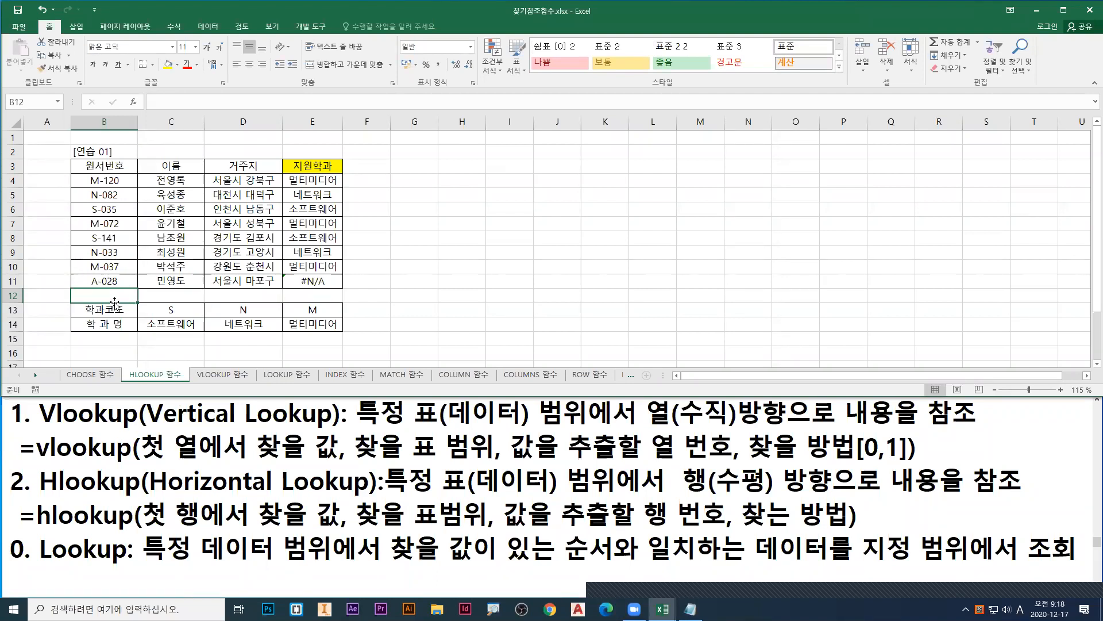
{"action": "left_click", "coordinate": [102, 283]}
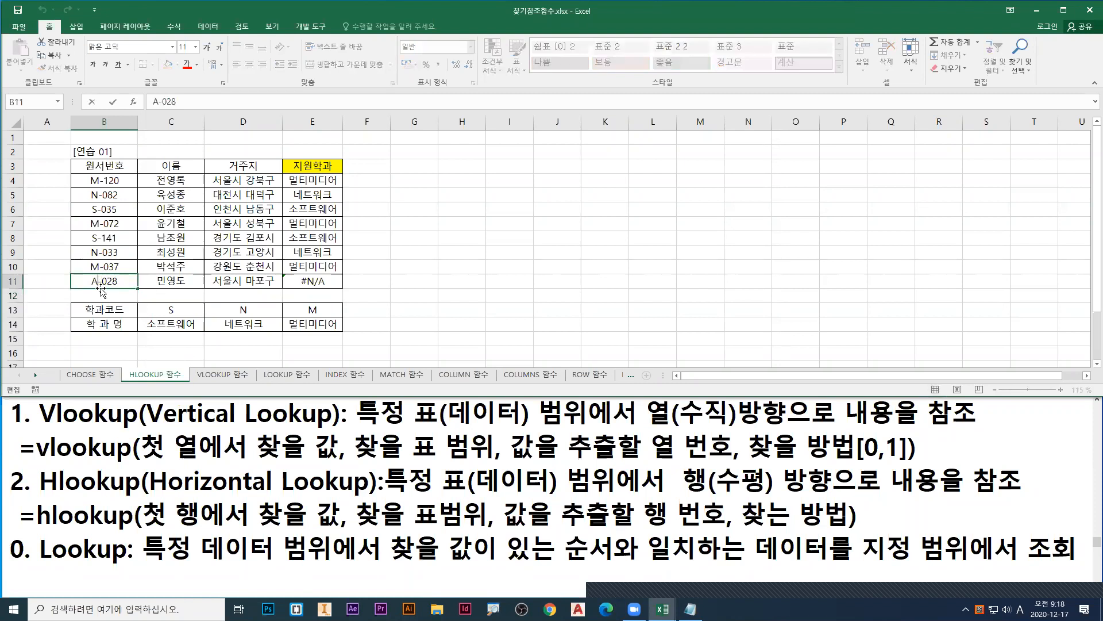
Step: Open E4's formula and select the HLOOKUP expression, mark the A of A-028 with a red arrow, underline #N/A in green, and cancel editing
{"action": "double_click", "coordinate": [322, 182]}
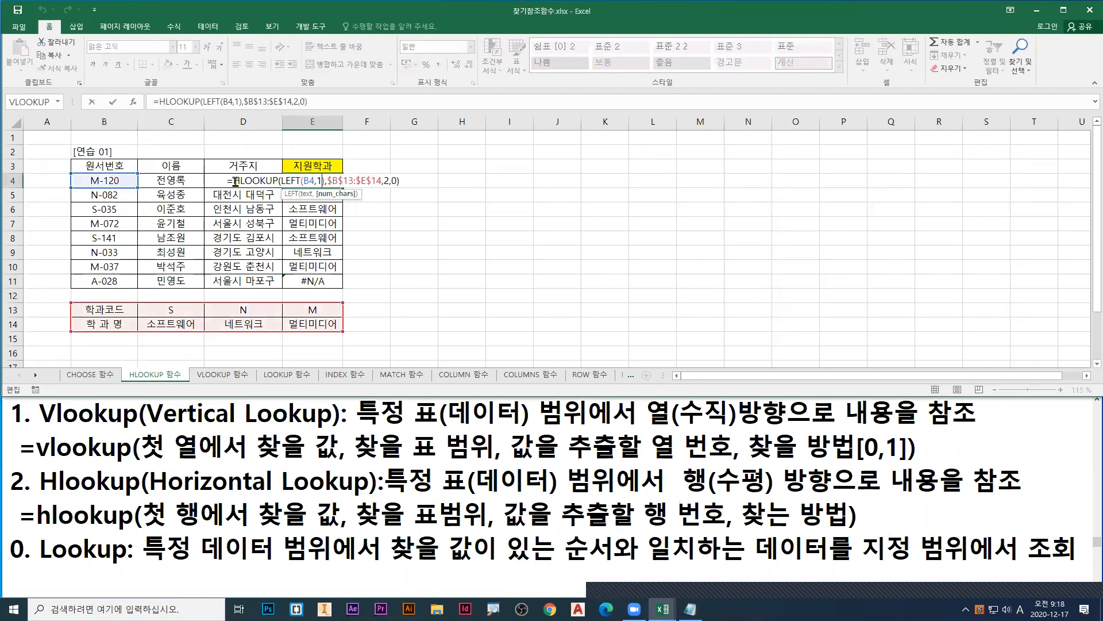
{"action": "left_click_drag", "start_coordinate": [234, 180], "coordinate": [420, 181]}
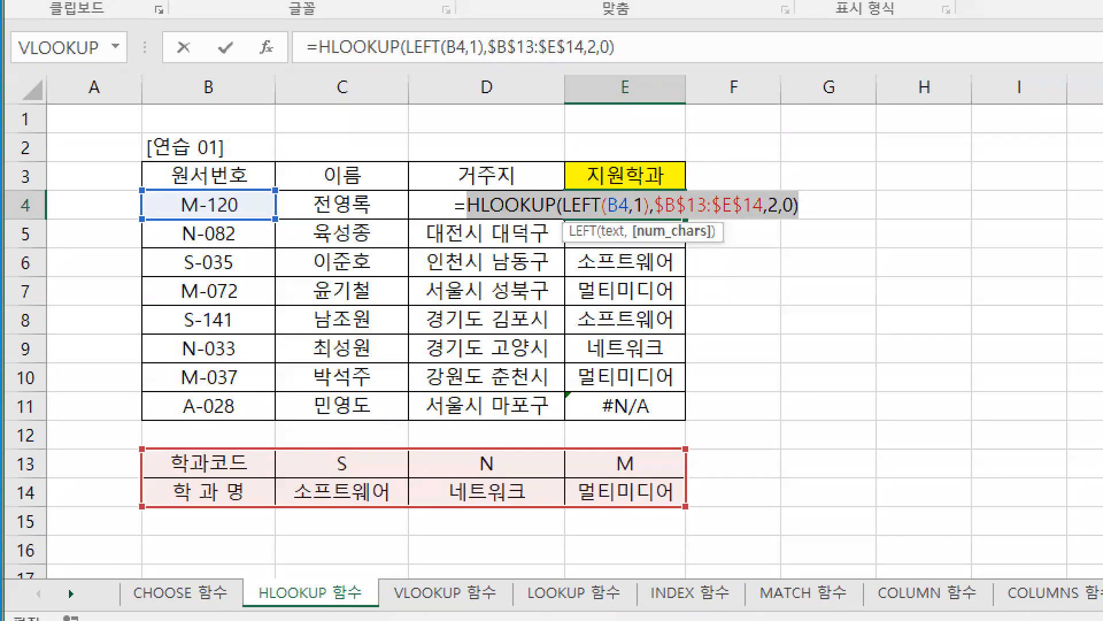
{"action": "left_click_drag", "start_coordinate": [88, 289], "coordinate": [99, 291]}
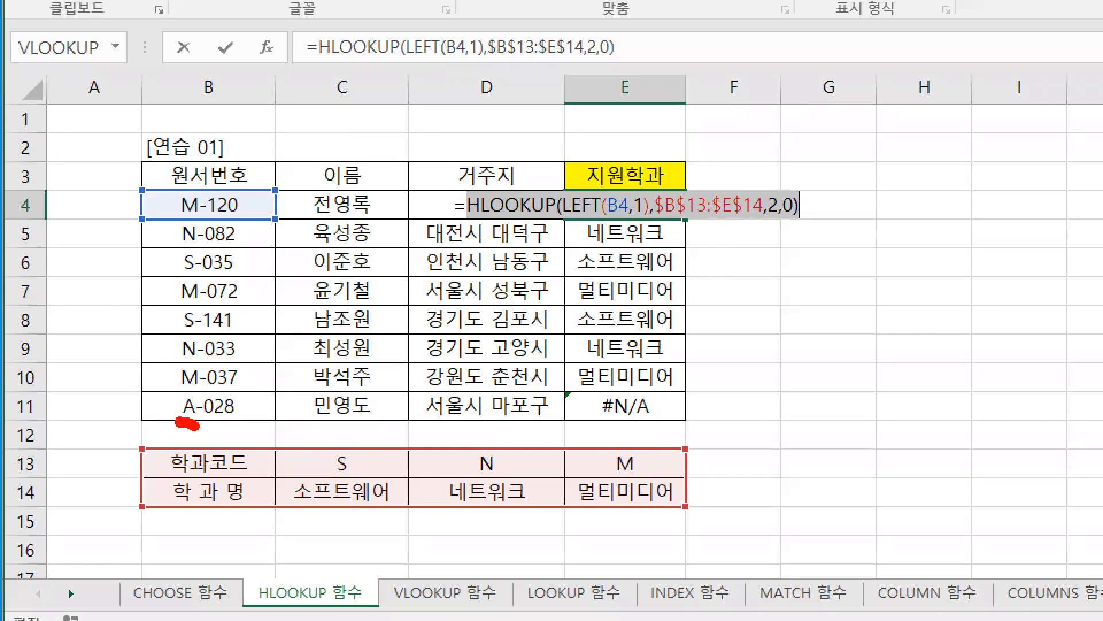
{"action": "left_click_drag", "start_coordinate": [187, 425], "coordinate": [187, 508]}
{"action": "key", "text": "g"}
{"action": "left_click_drag", "start_coordinate": [587, 427], "coordinate": [666, 427]}
{"action": "left_click", "coordinate": [196, 420]}
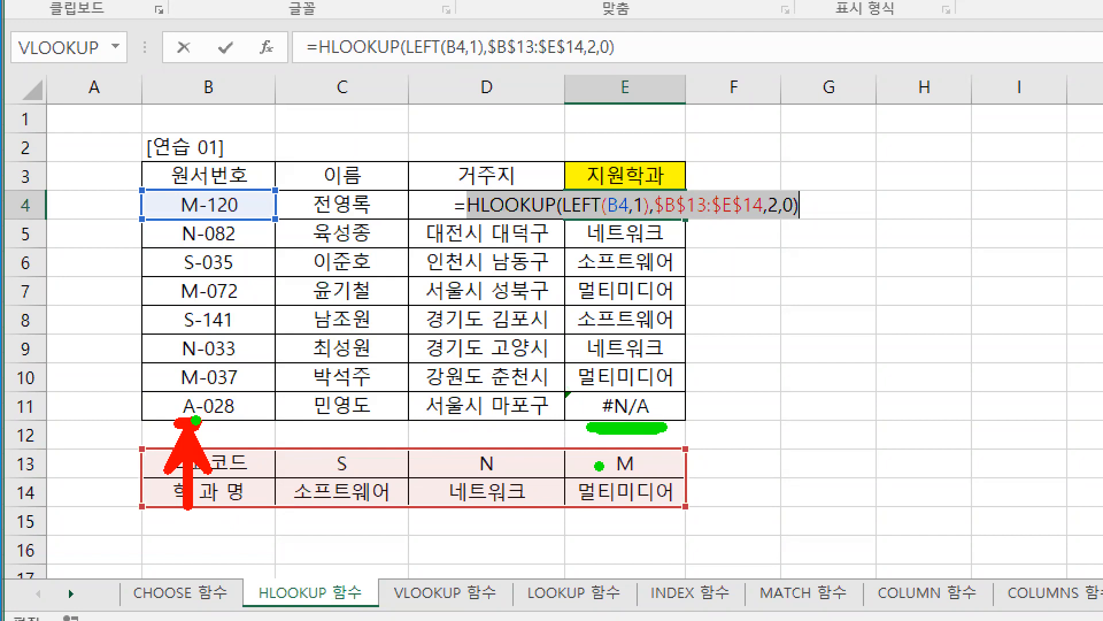
{"action": "key", "text": "Escape"}
{"action": "key", "text": "Escape"}
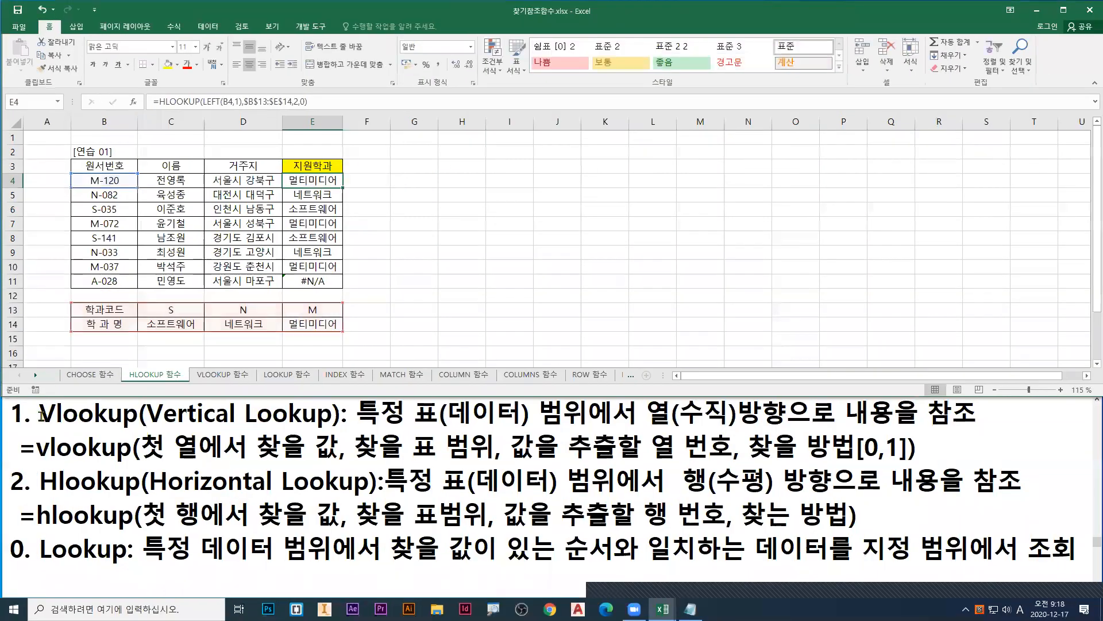
Step: Switch to Notepad and add the line =iferror(식, "인수1") above the Vlookup note
{"action": "left_click", "coordinate": [13, 409]}
{"action": "key", "text": "Return"}
{"action": "key", "text": "Up"}
{"action": "type", "text": "=iferror("}
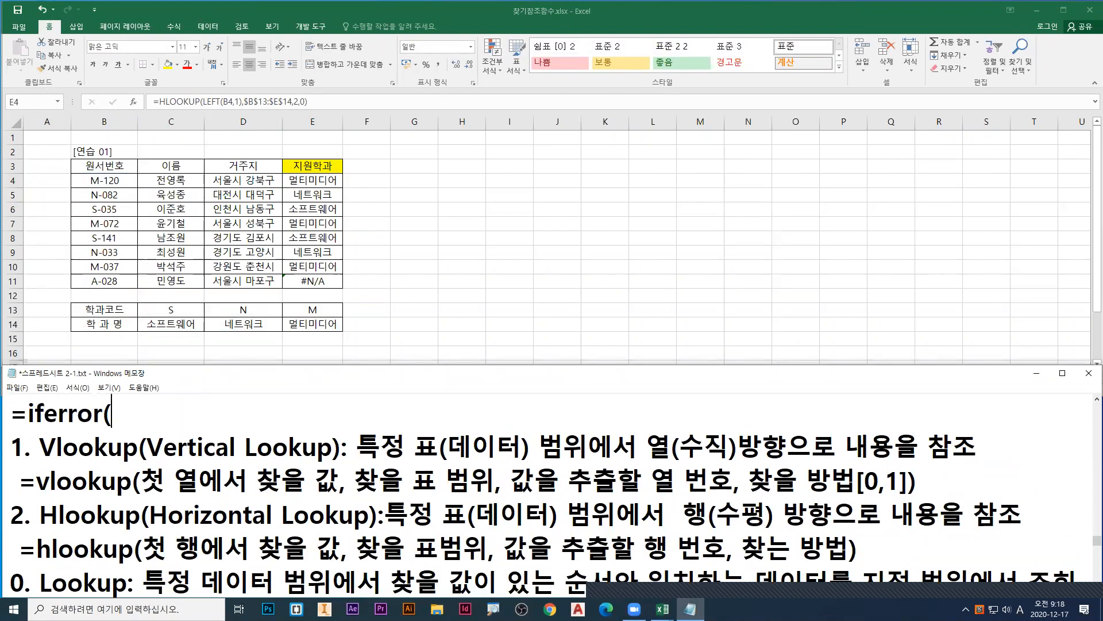
{"action": "key", "text": "Hangul"}
{"action": "type", "text": "식"}
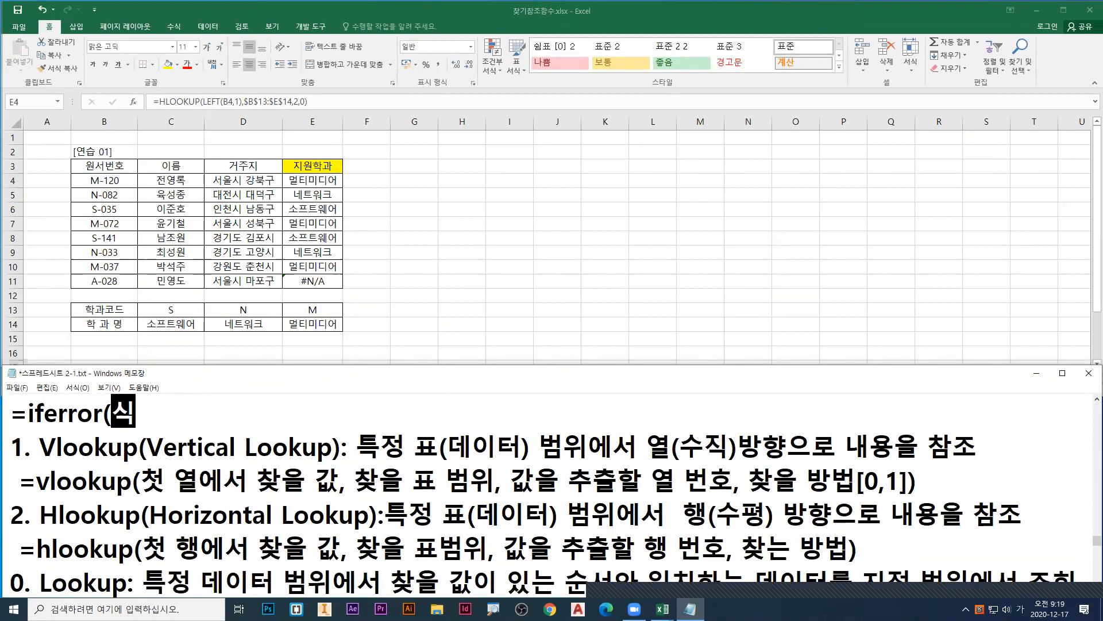
{"action": "type", "text": ", \"인수"}
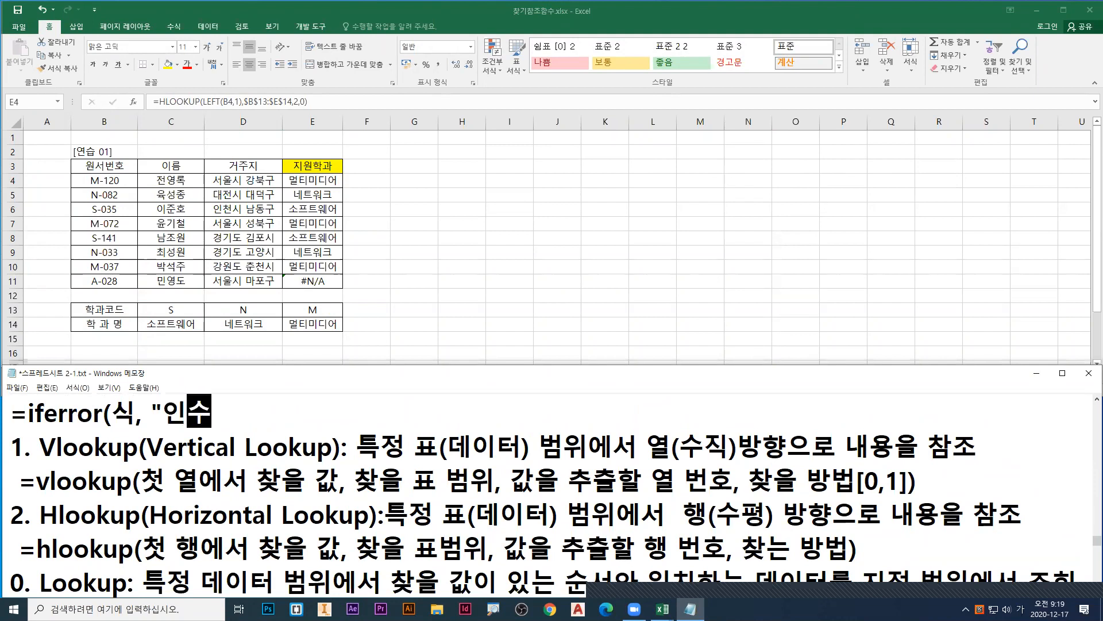
{"action": "type", "text": "1\")"}
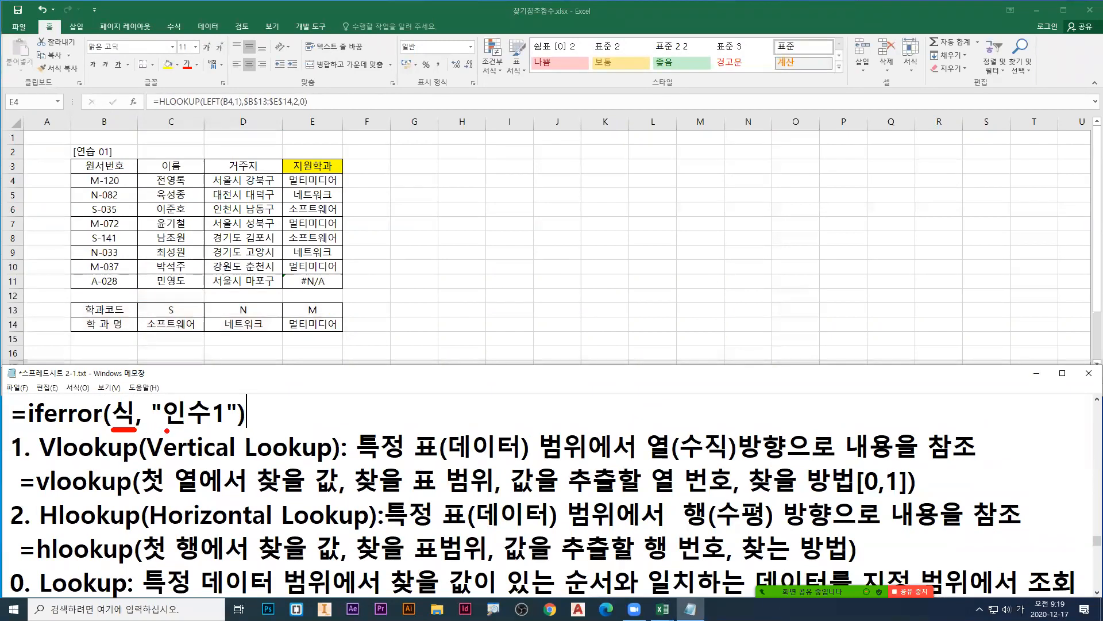
Step: Underline 식 in red, underline 인수1 in green with an arrow, and circle E11's #N/A in green
{"action": "left_click_drag", "start_coordinate": [167, 430], "coordinate": [225, 430]}
{"action": "left_click_drag", "start_coordinate": [211, 379], "coordinate": [232, 390]}
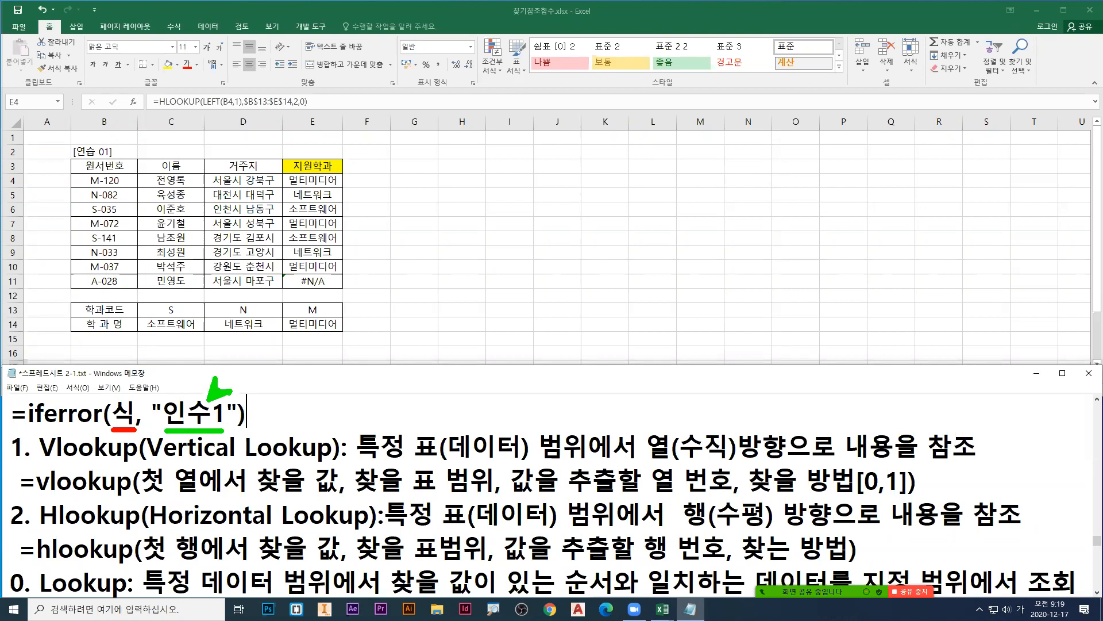
{"action": "mouse_move", "coordinate": [324, 287]}
{"action": "left_mouse_down"}
{"action": "mouse_move", "coordinate": [343, 298]}
{"action": "mouse_move", "coordinate": [304, 282]}
{"action": "mouse_move", "coordinate": [327, 285]}
{"action": "left_mouse_up"}
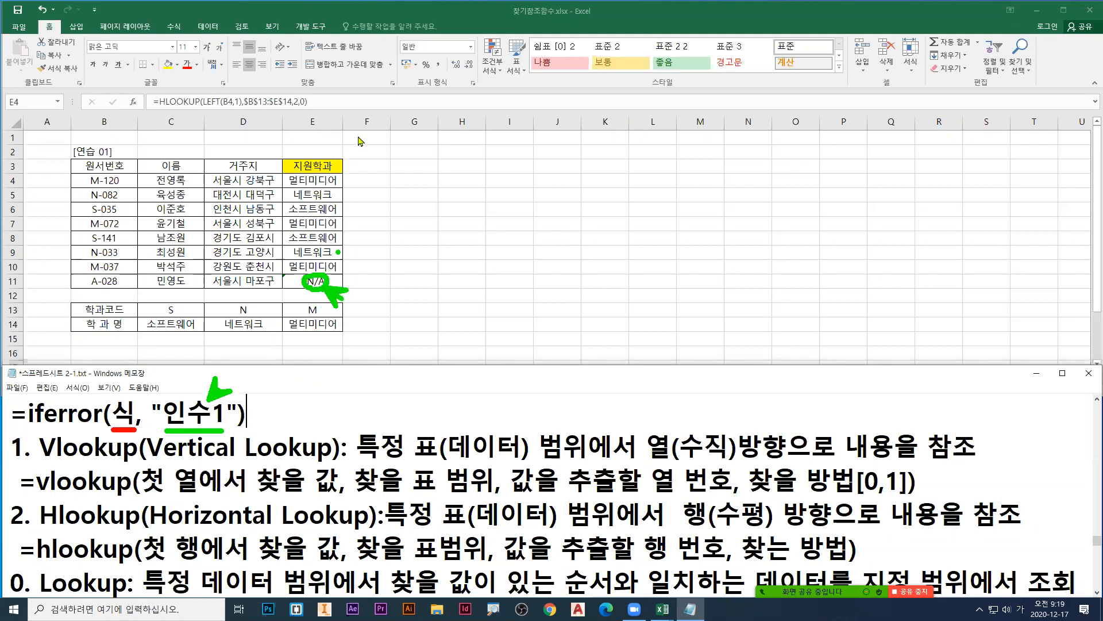
Step: Select the HLOOKUP expression in E4 without the equals sign, underline it with a red arrow and write "ctrl + X" in red below
{"action": "left_click", "coordinate": [311, 187]}
{"action": "double_click", "coordinate": [309, 181]}
{"action": "mouse_move", "coordinate": [234, 182]}
{"action": "left_mouse_down"}
{"action": "mouse_move", "coordinate": [784, 183]}
{"action": "mouse_move", "coordinate": [796, 167]}
{"action": "mouse_move", "coordinate": [790, 198]}
{"action": "left_mouse_up"}
{"action": "left_click_drag", "start_coordinate": [775, 246], "coordinate": [775, 273]}
{"action": "left_click_drag", "start_coordinate": [794, 230], "coordinate": [794, 280]}
{"action": "type", "text": "trl + X"}
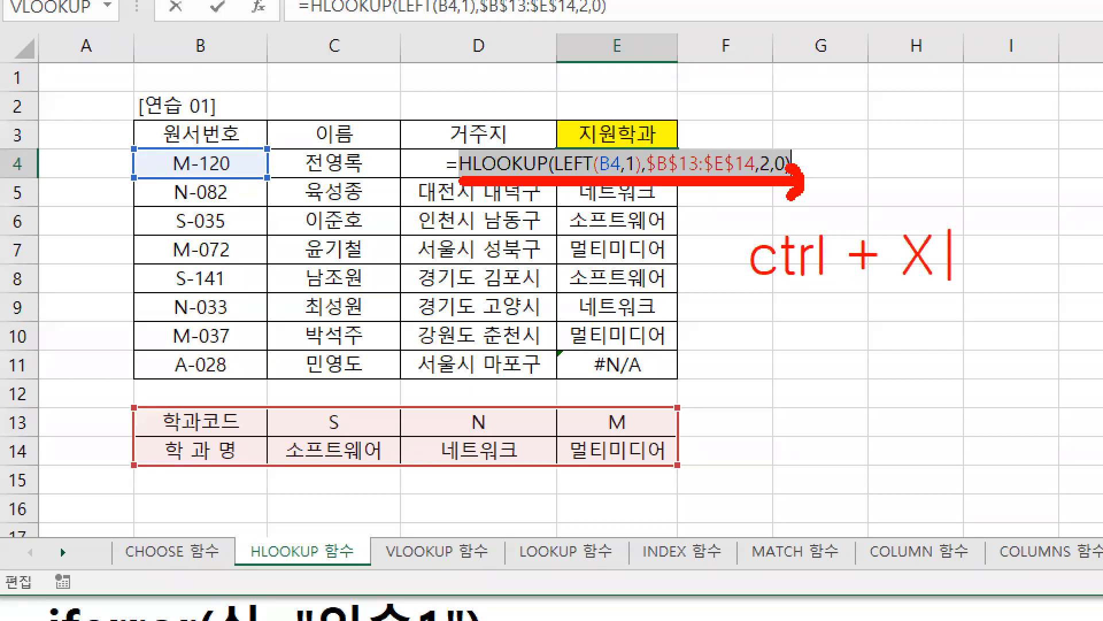
{"action": "key", "text": "Escape"}
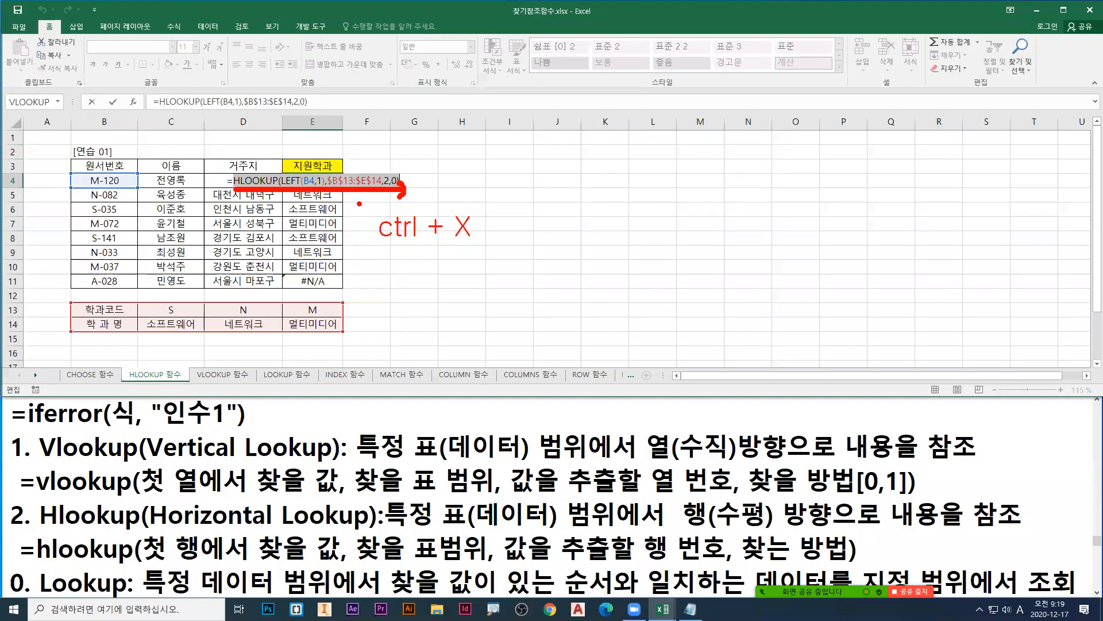
Step: Draw a red line from the HLOOKUP expression to 식, underline 인수1 in the note, and leave pen mode
{"action": "mouse_move", "coordinate": [275, 189]}
{"action": "left_mouse_down"}
{"action": "mouse_move", "coordinate": [97, 402]}
{"action": "mouse_move", "coordinate": [122, 396]}
{"action": "left_mouse_up"}
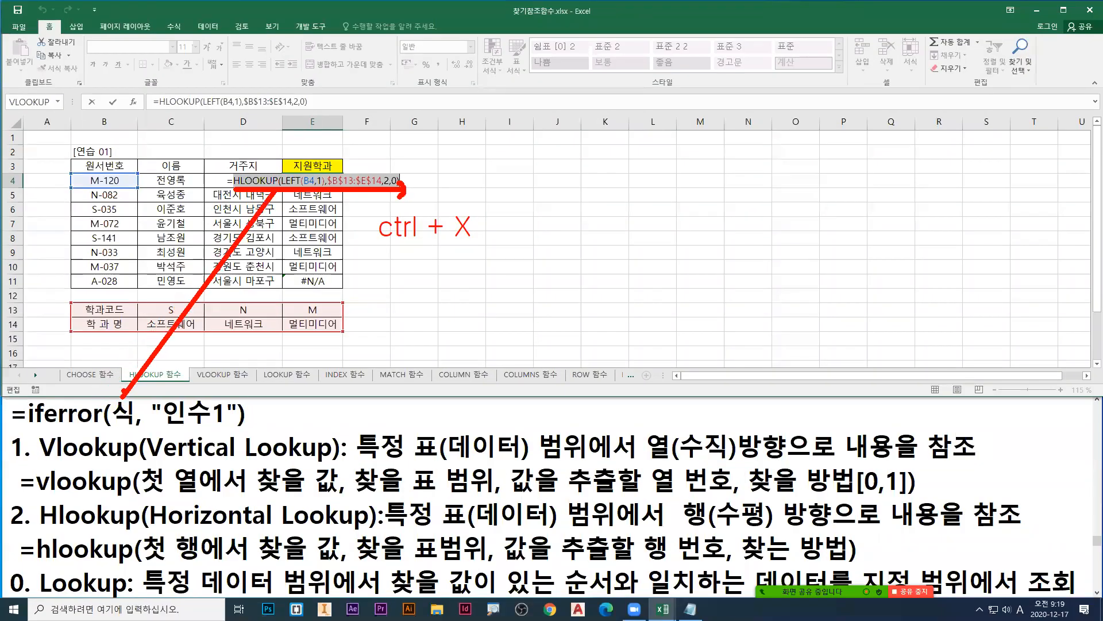
{"action": "mouse_move", "coordinate": [168, 429]}
{"action": "left_mouse_down"}
{"action": "mouse_move", "coordinate": [238, 429]}
{"action": "mouse_move", "coordinate": [228, 429]}
{"action": "left_mouse_up"}
{"action": "key", "text": "Escape"}
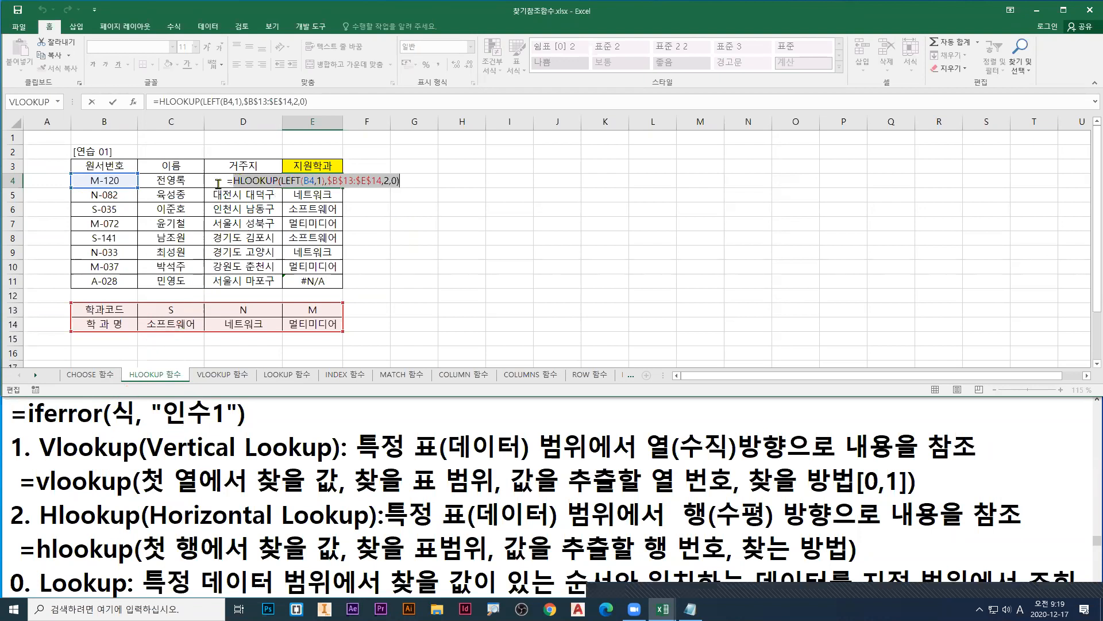
Step: Cut the HLOOKUP expression from E4 and insert the IFERROR function after the equals sign, marking its suggestion with the pen
{"action": "left_click_drag", "start_coordinate": [233, 181], "coordinate": [437, 180]}
{"action": "key", "text": "ctrl+c"}
{"action": "right_click", "coordinate": [374, 181]}
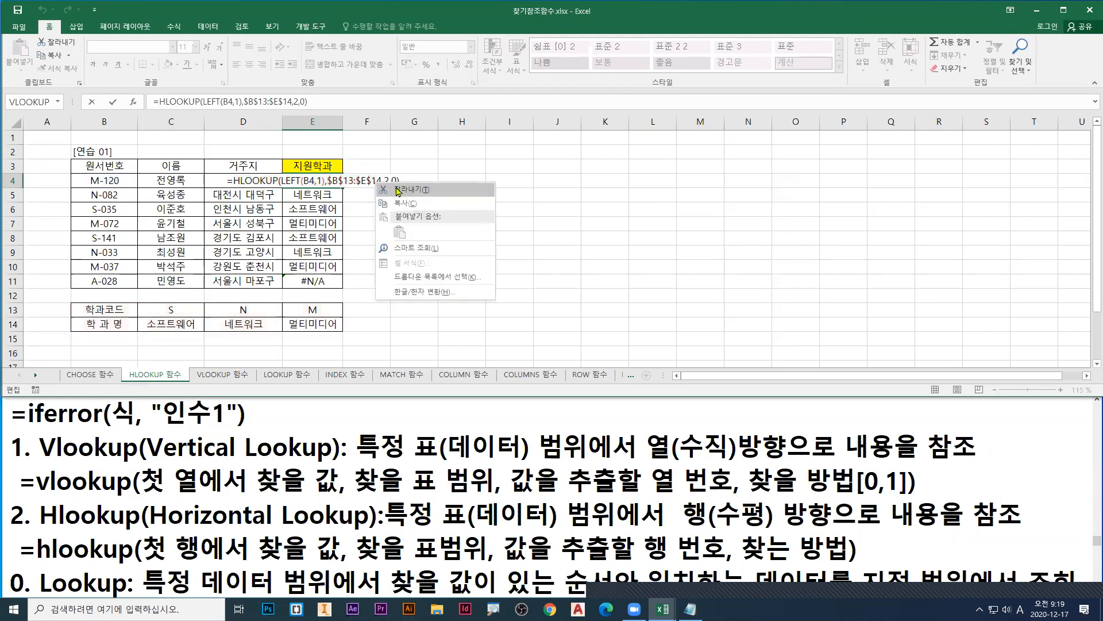
{"action": "left_click", "coordinate": [399, 191]}
{"action": "type", "text": "ifer"}
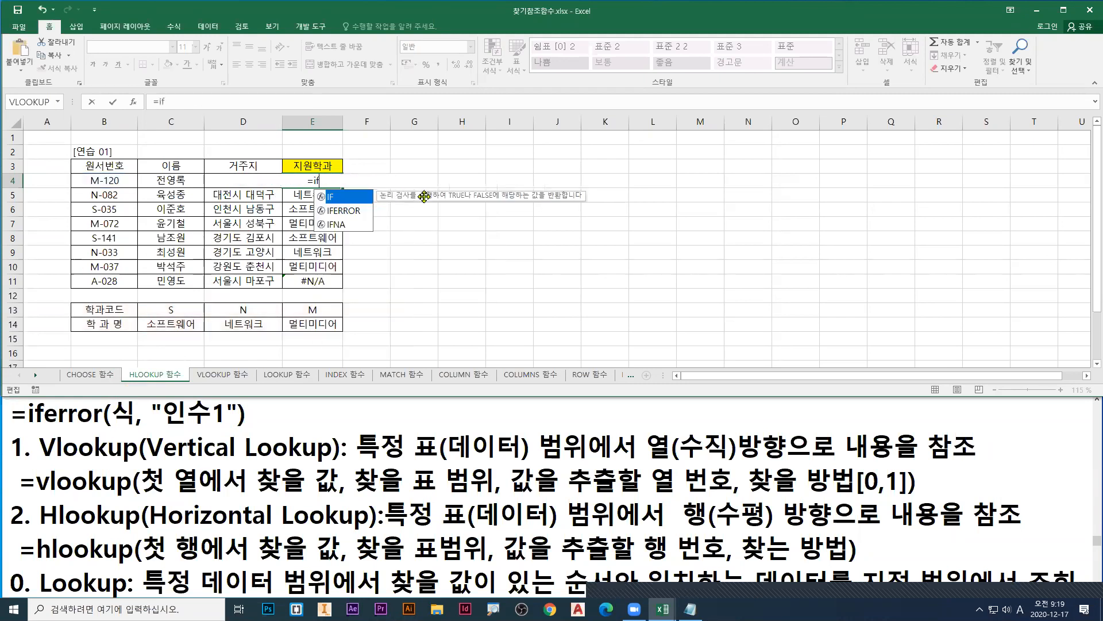
{"action": "key", "text": "ctrl+1"}
{"action": "left_click", "coordinate": [340, 204]}
{"action": "key", "text": "r"}
{"action": "mouse_move", "coordinate": [343, 203]}
{"action": "left_mouse_down"}
{"action": "mouse_move", "coordinate": [376, 242]}
{"action": "mouse_move", "coordinate": [411, 229]}
{"action": "left_mouse_up"}
{"action": "key", "text": "Escape"}
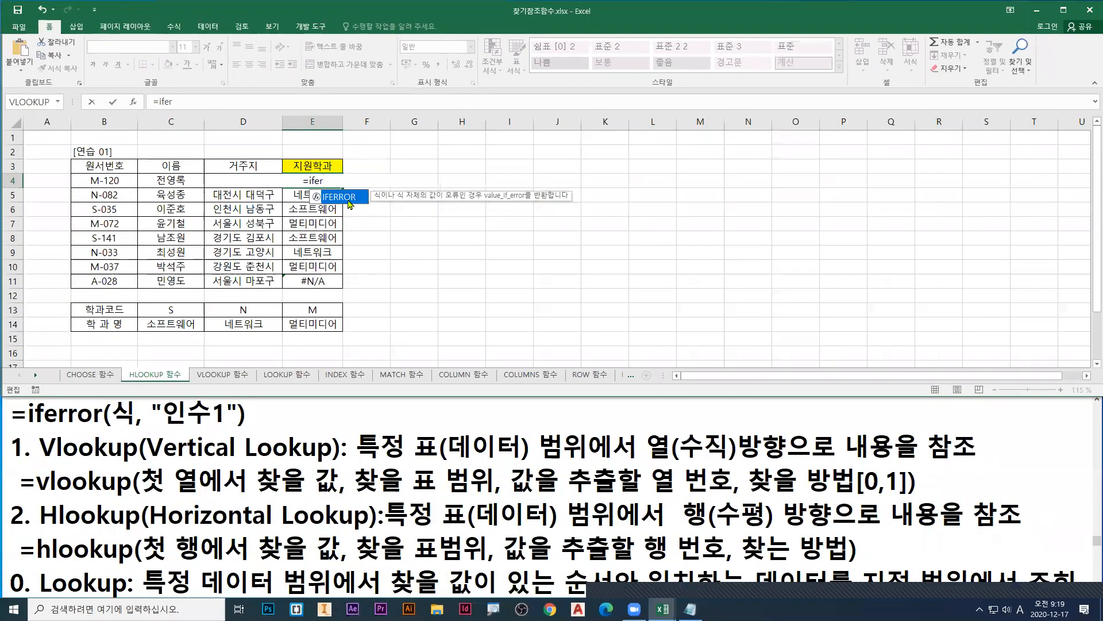
{"action": "double_click", "coordinate": [351, 198]}
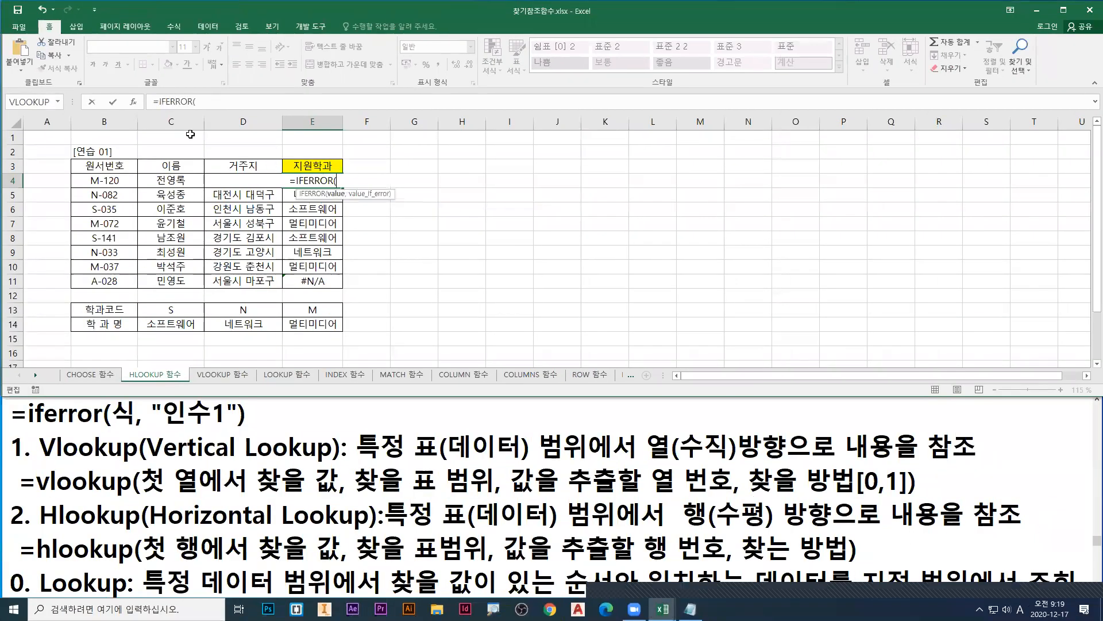
Step: Open the IFERROR arguments, mark Value with a blue arrow and red "ctrl + V", and paste the HLOOKUP expression into it
{"action": "left_click", "coordinate": [135, 102]}
{"action": "mouse_move", "coordinate": [412, 191]}
{"action": "left_mouse_down"}
{"action": "mouse_move", "coordinate": [385, 208]}
{"action": "mouse_move", "coordinate": [454, 218]}
{"action": "left_mouse_up"}
{"action": "key", "text": "ctrl+1"}
{"action": "left_click", "coordinate": [408, 233]}
{"action": "type", "text": "b"}
{"action": "type", "text": "rtctrl"}
{"action": "type", "text": " + V"}
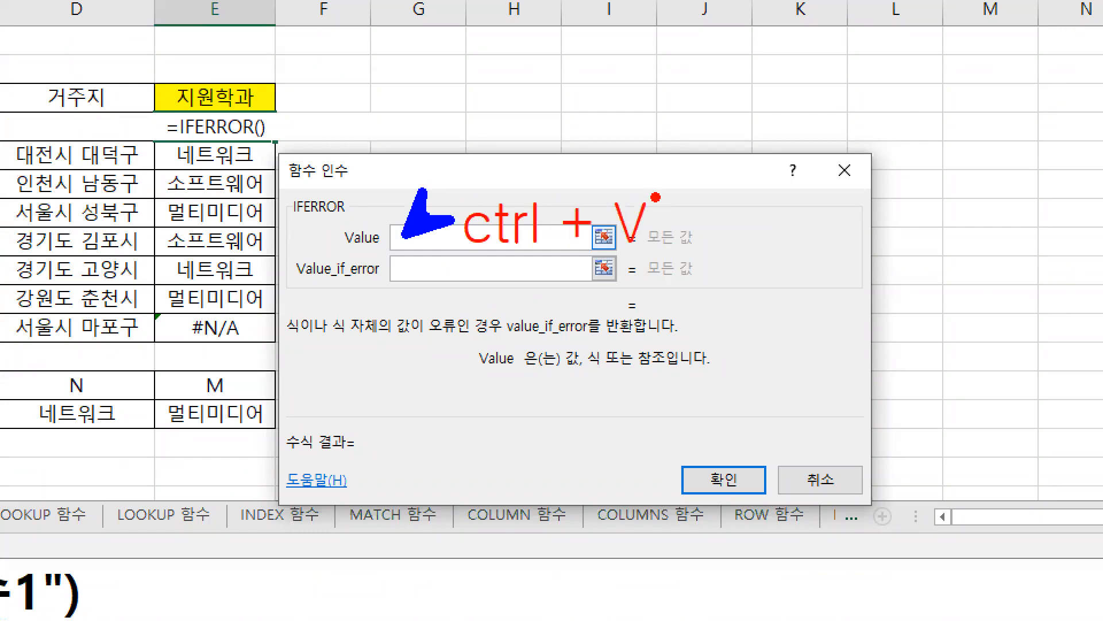
{"action": "key", "text": "Escape"}
{"action": "key", "text": "ctrl+v"}
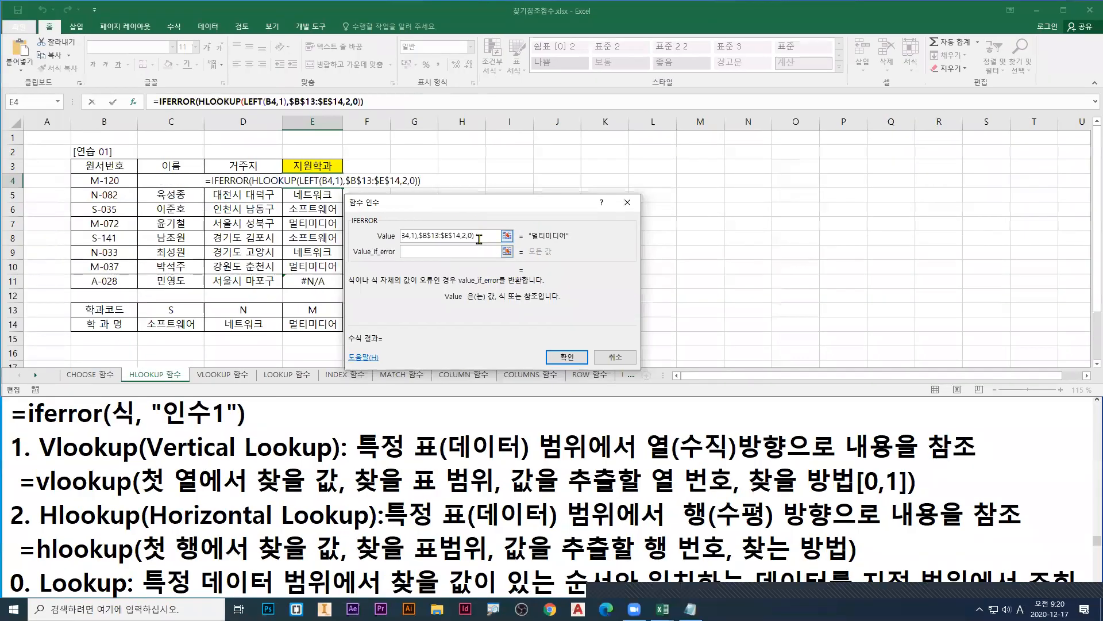
Step: Set the Value_if_error argument to 코드오류
{"action": "left_click", "coordinate": [409, 252]}
{"action": "type", "text": "z"}
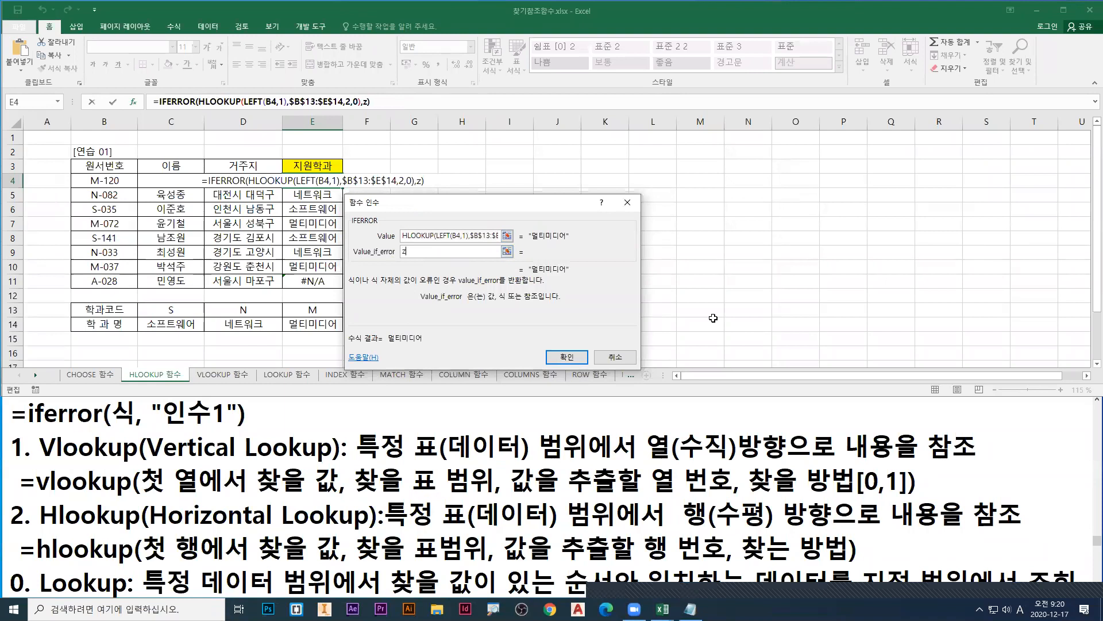
{"action": "key", "text": "BackSpace"}
{"action": "key", "text": "Hangul"}
{"action": "type", "text": "코드오류"}
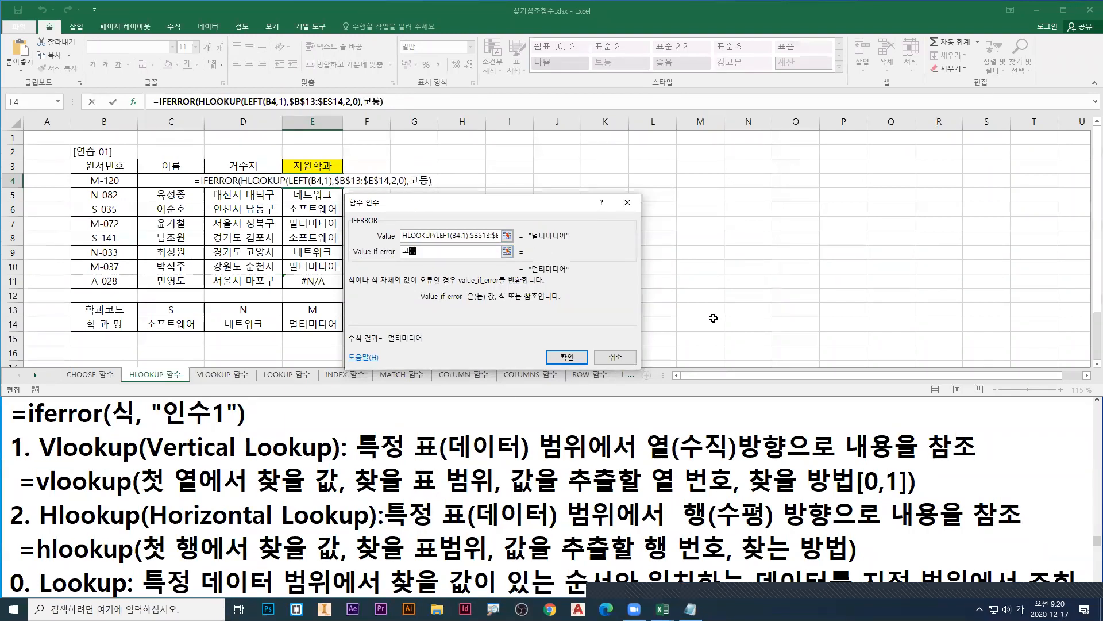
Step: Underline the Value argument and its results in red, mark A-028, #N/A and 코드오류 in green, then leave pen mode
{"action": "key", "text": "ctrl+1"}
{"action": "left_click", "coordinate": [652, 263]}
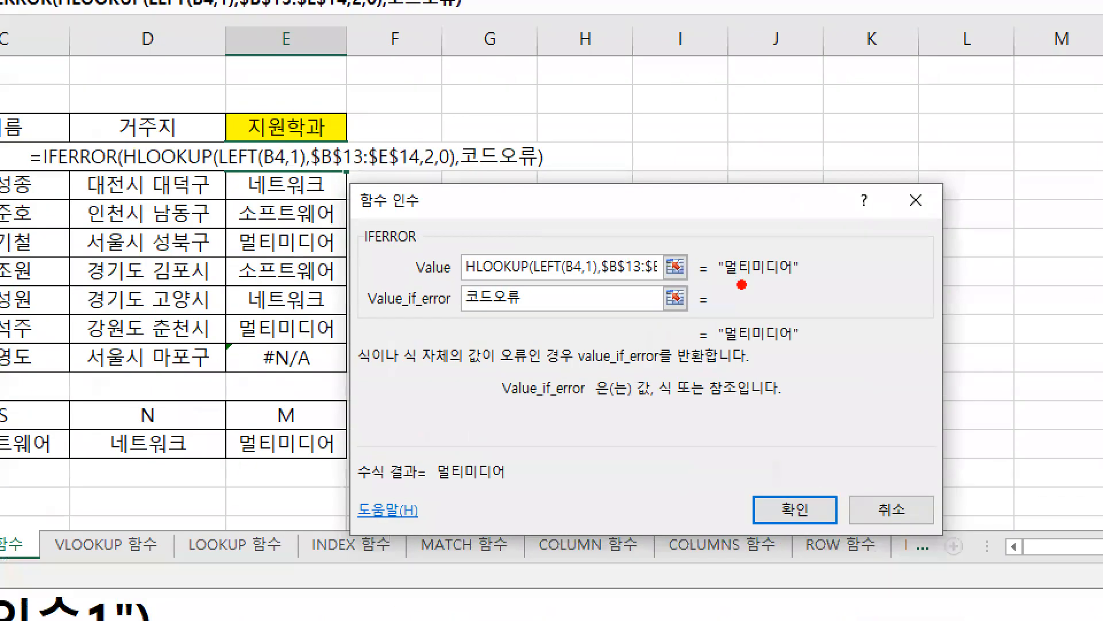
{"action": "left_click_drag", "start_coordinate": [725, 283], "coordinate": [798, 283]}
{"action": "left_click_drag", "start_coordinate": [472, 278], "coordinate": [672, 280]}
{"action": "left_click_drag", "start_coordinate": [723, 347], "coordinate": [801, 347]}
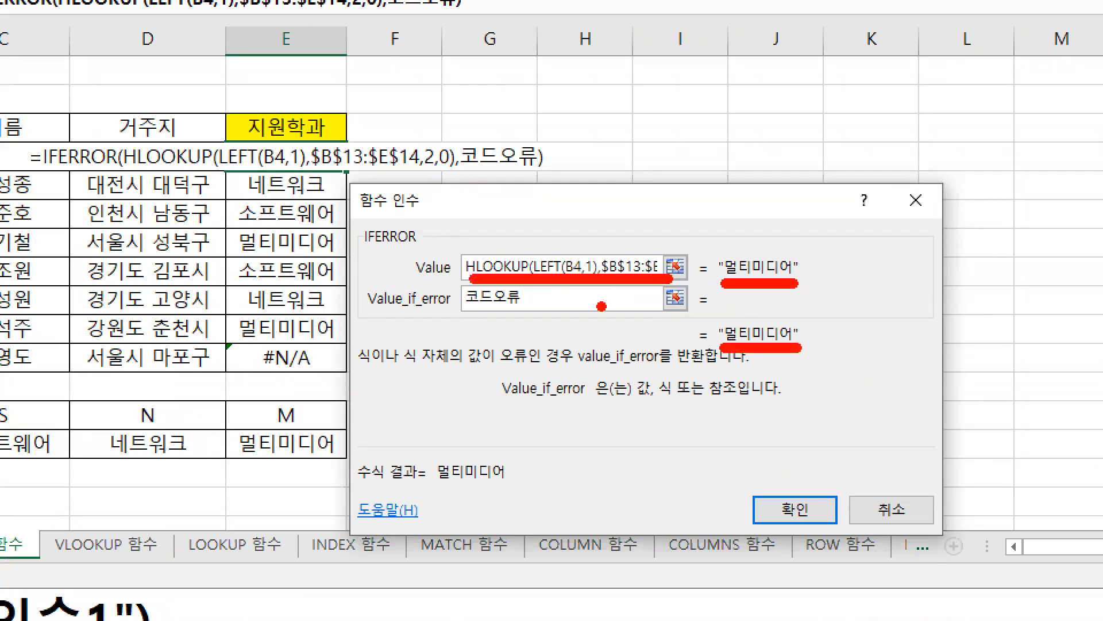
{"action": "scroll", "coordinate": [357, 278], "scroll_direction": "down", "scroll_amount": 4}
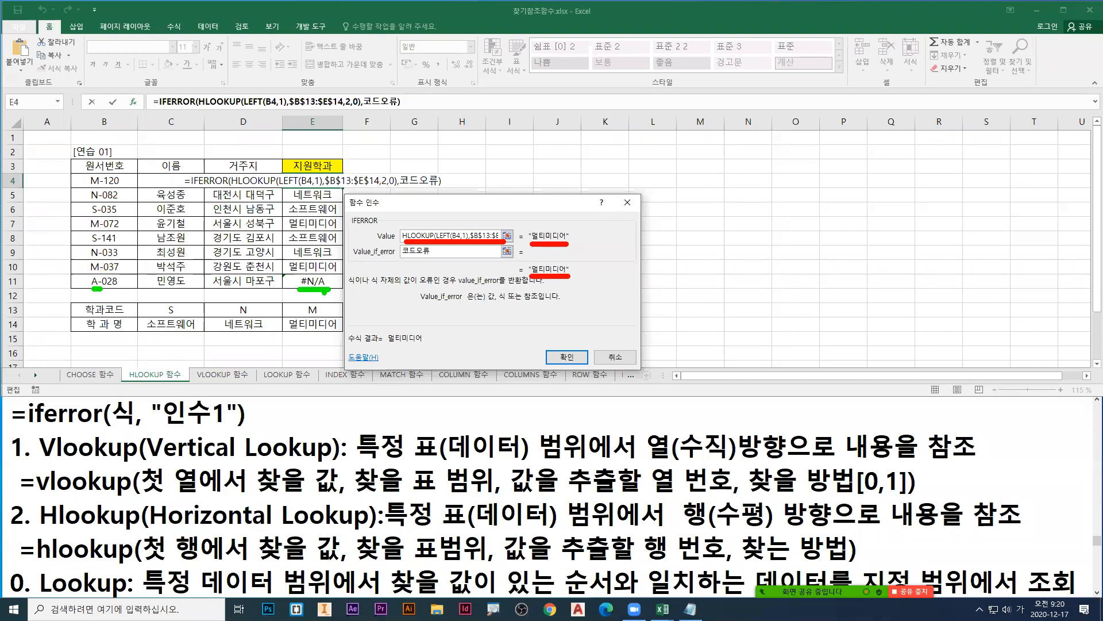
{"action": "scroll", "coordinate": [324, 292], "scroll_direction": "up", "scroll_amount": 4}
{"action": "left_click_drag", "start_coordinate": [327, 294], "coordinate": [348, 298]}
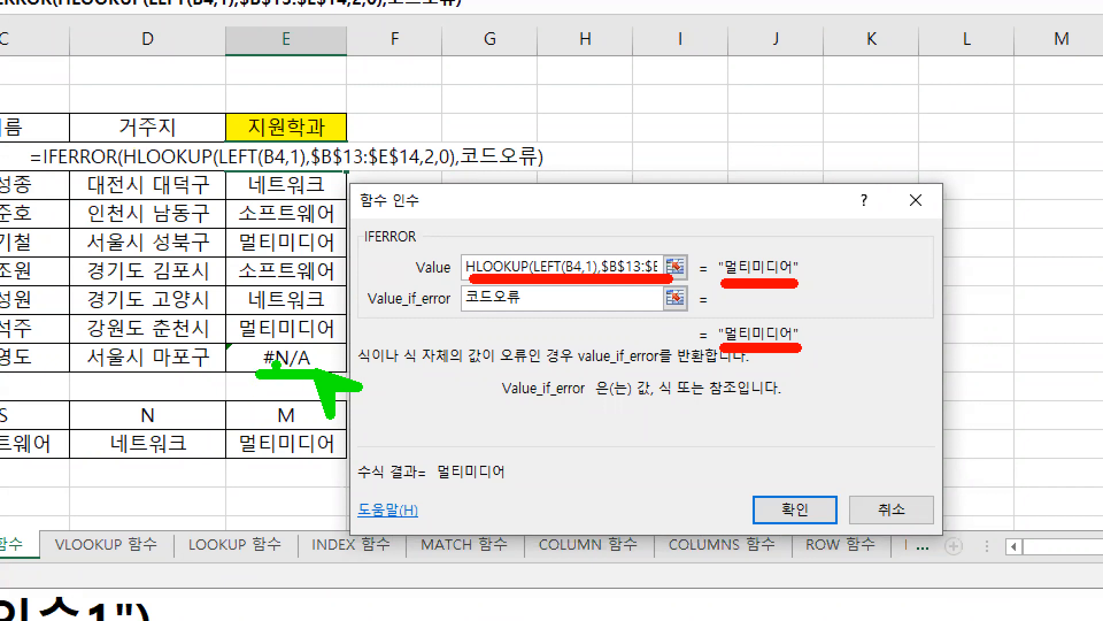
{"action": "left_click_drag", "start_coordinate": [460, 310], "coordinate": [520, 308]}
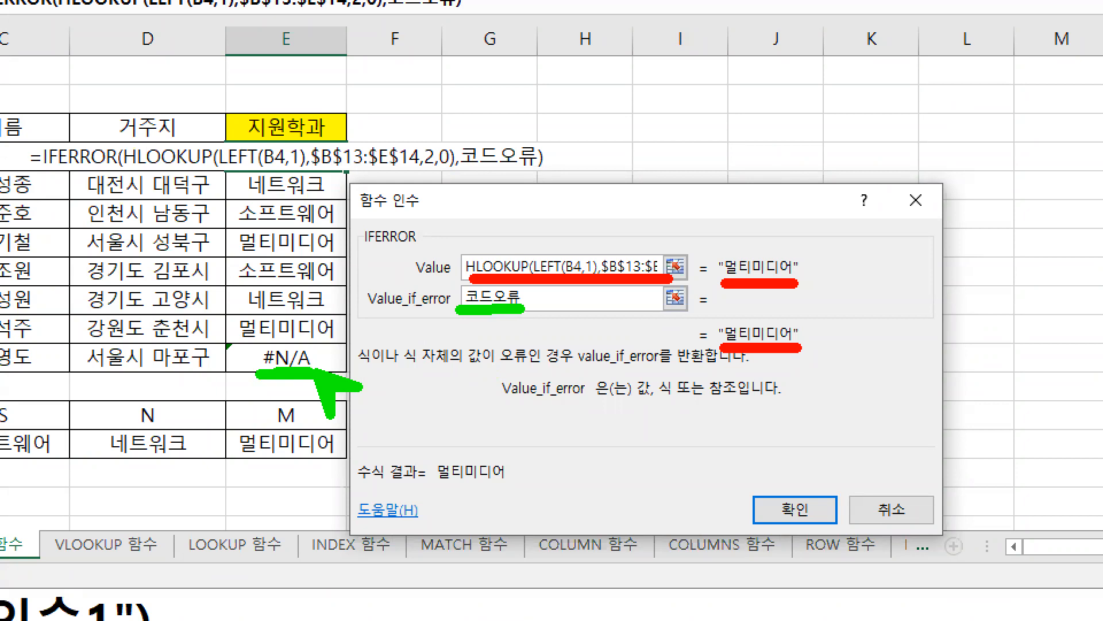
{"action": "key", "text": "Escape"}
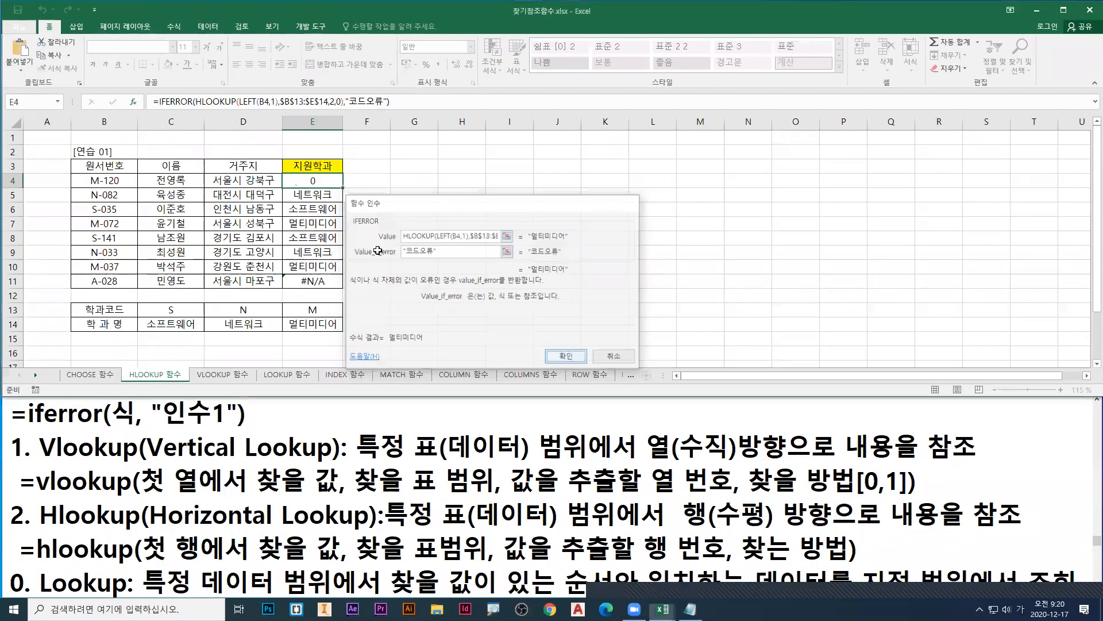
Step: Confirm the IFERROR formula in E4 and fill it down through E11
{"action": "key", "text": "Return"}
{"action": "double_click", "coordinate": [343, 187]}
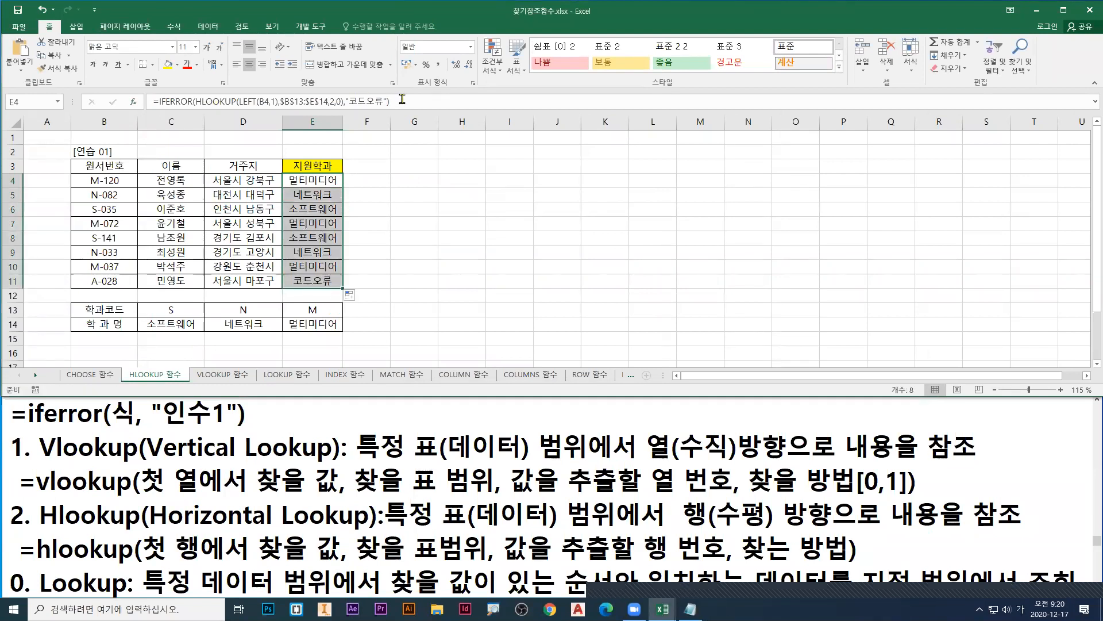
Step: Copy the complete IFERROR formula from E4 into the notes below the =iferror syntax line, and confirm E4 again
{"action": "double_click", "coordinate": [334, 181]}
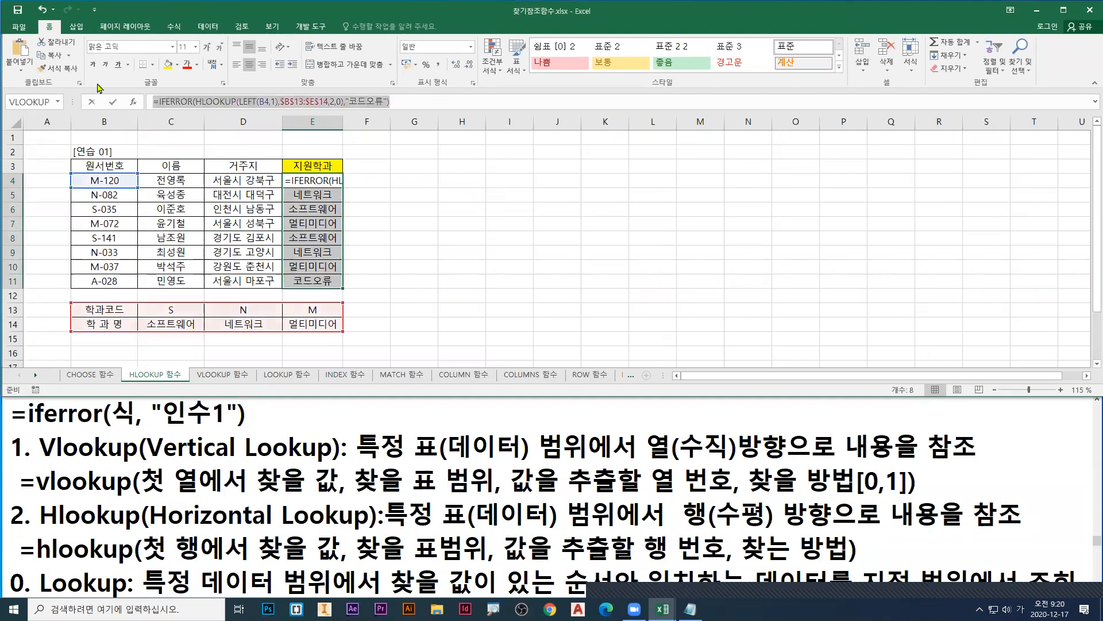
{"action": "left_click", "coordinate": [272, 418]}
{"action": "key", "text": "Return"}
{"action": "type", "text": "=IFERROR(HLOOKUP(LEFT(B4,1),$B$13:$E$14,2,0),\"코드오류\")"}
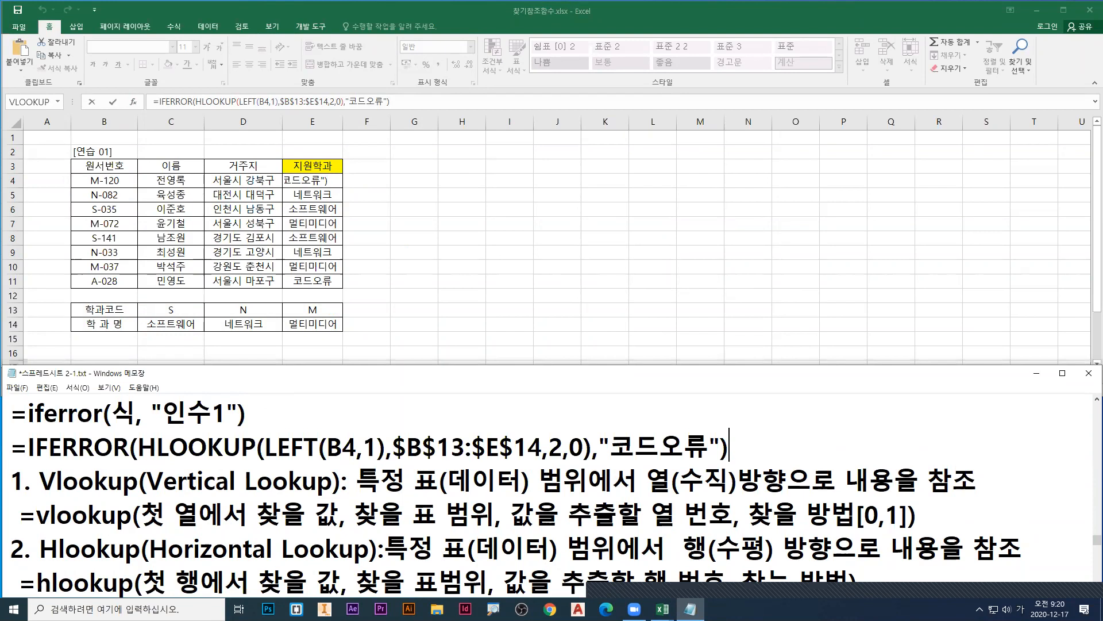
{"action": "left_click", "coordinate": [426, 282]}
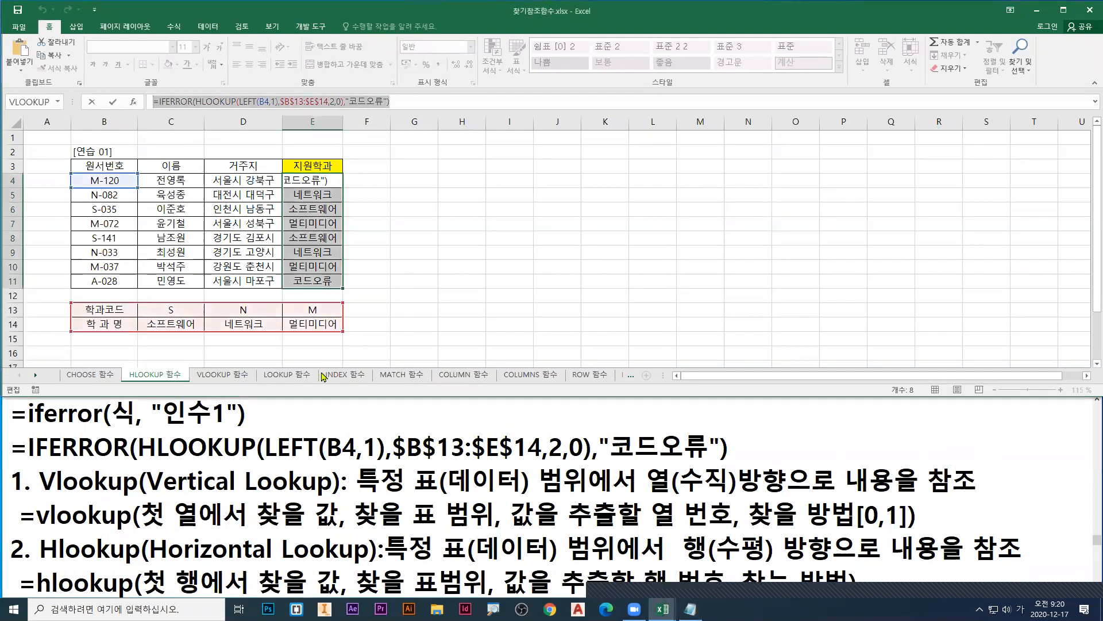
{"action": "key", "text": "ctrl+Return"}
Step: Switch to the LOOKUP 함수 sheet and mark its tab with a blue box and arrow
{"action": "left_click", "coordinate": [287, 377]}
{"action": "left_click", "coordinate": [163, 377]}
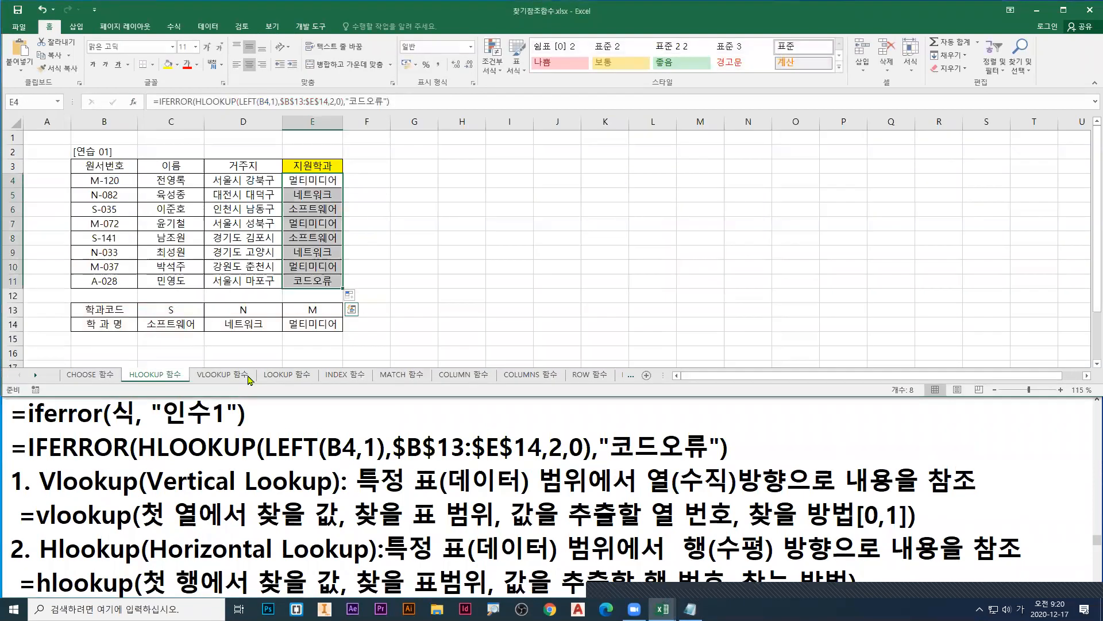
{"action": "left_click", "coordinate": [236, 375]}
{"action": "left_click", "coordinate": [285, 377]}
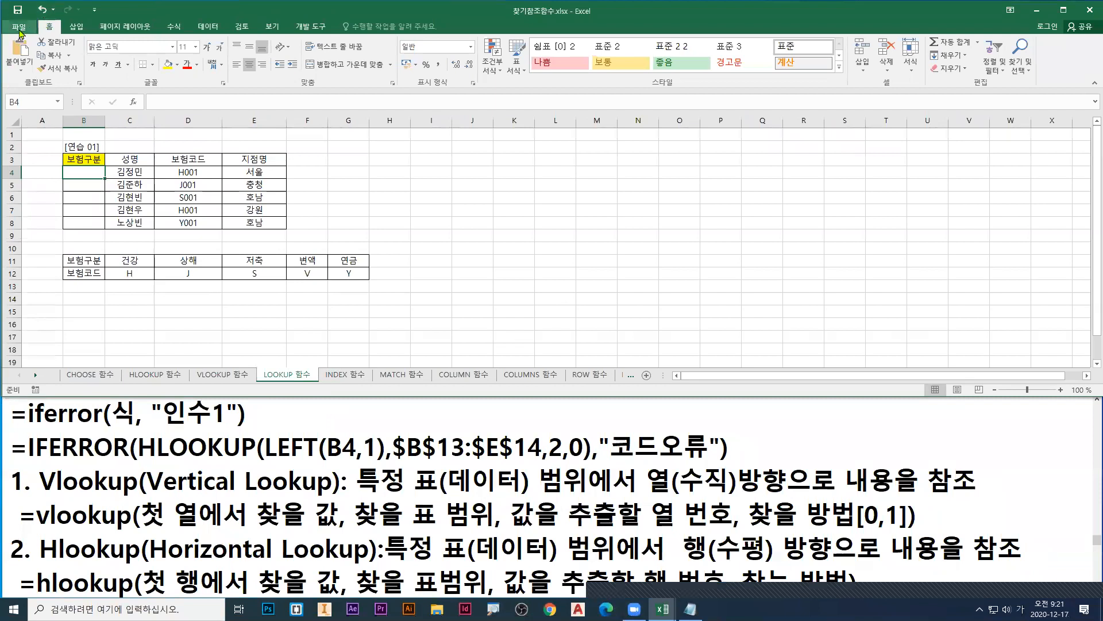
Step: Browse for a workbook to open and go up to the 컴활1급실기_예제 folder
{"action": "left_click", "coordinate": [17, 37]}
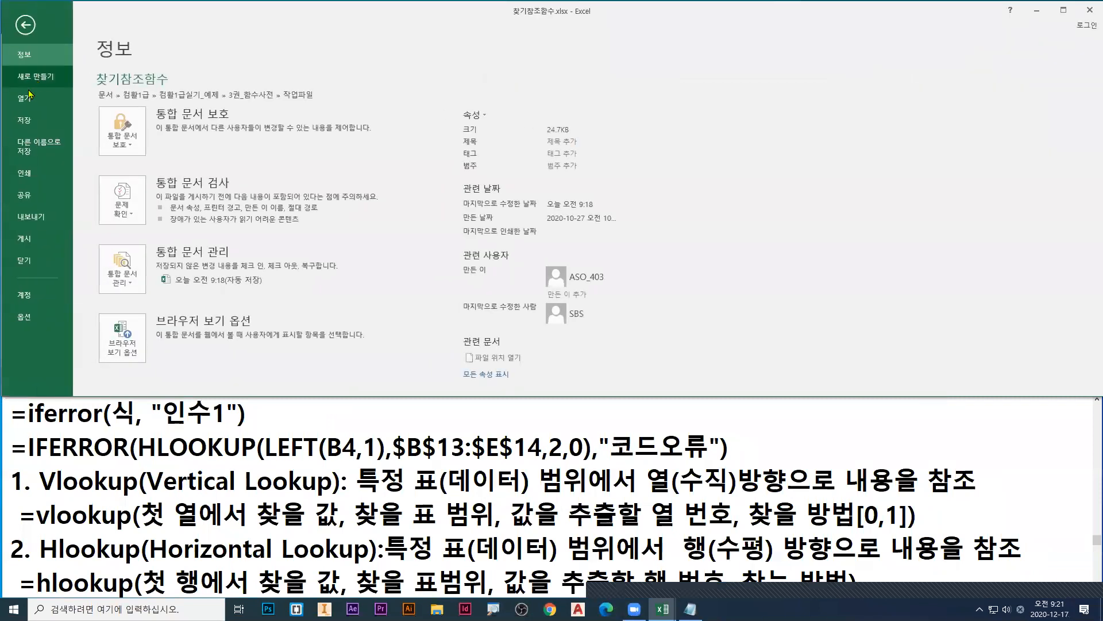
{"action": "left_click", "coordinate": [28, 97]}
{"action": "left_click", "coordinate": [132, 215]}
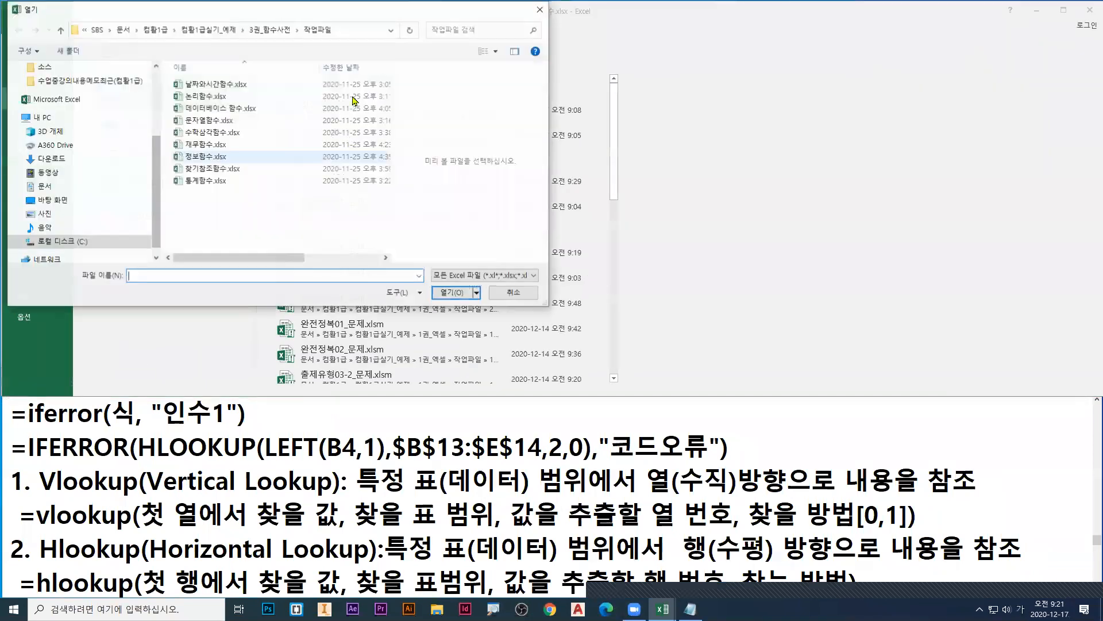
{"action": "left_click", "coordinate": [404, 131]}
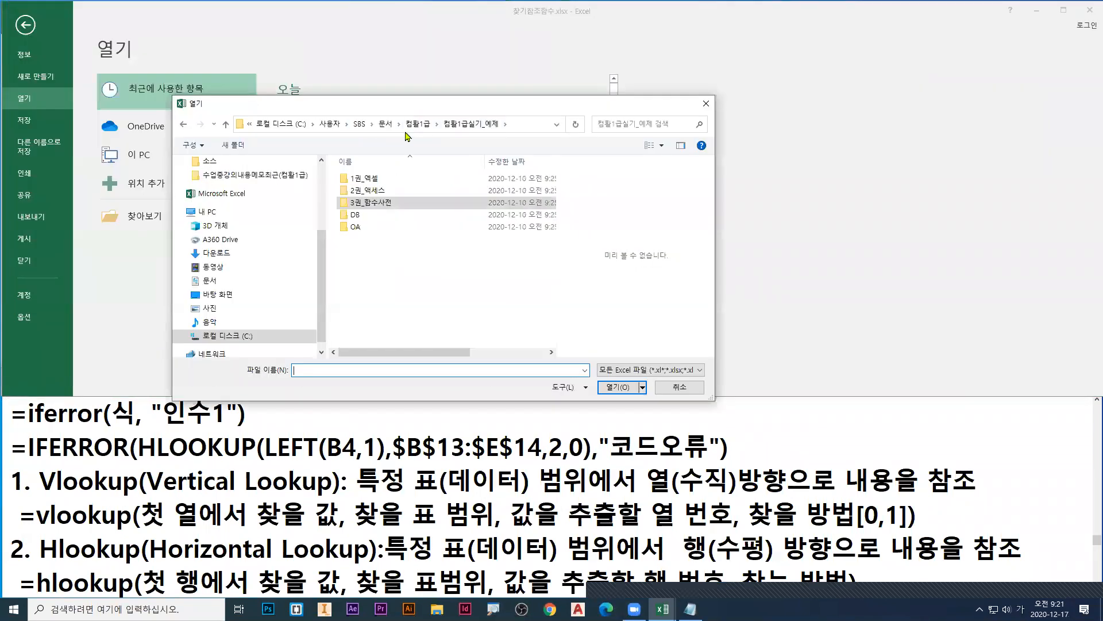
Step: Point a blue arrow at 컴활1급실기_예제 and mark the 3권_함수사전 folder with a blue box and arrow, then clear them
{"action": "key", "text": "ctrl+1"}
{"action": "left_click", "coordinate": [462, 127]}
{"action": "left_click_drag", "start_coordinate": [466, 130], "coordinate": [474, 143]}
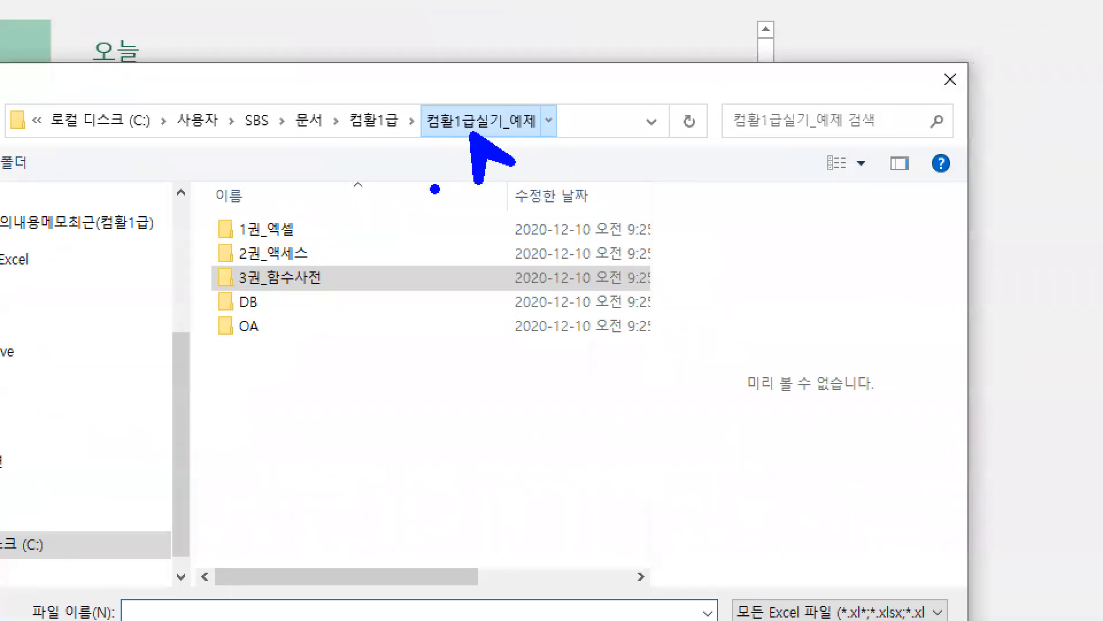
{"action": "left_click_drag", "start_coordinate": [198, 256], "coordinate": [348, 302]}
{"action": "mouse_move", "coordinate": [316, 345]}
{"action": "left_mouse_down"}
{"action": "mouse_move", "coordinate": [315, 300]}
{"action": "mouse_move", "coordinate": [354, 325]}
{"action": "left_mouse_up"}
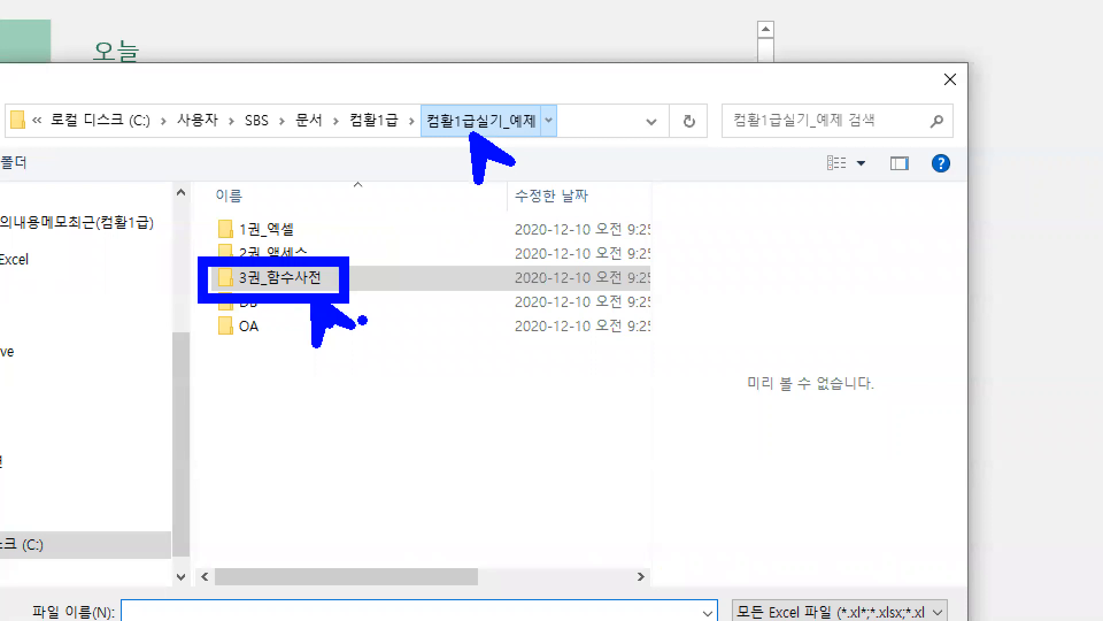
{"action": "key", "text": "Escape"}
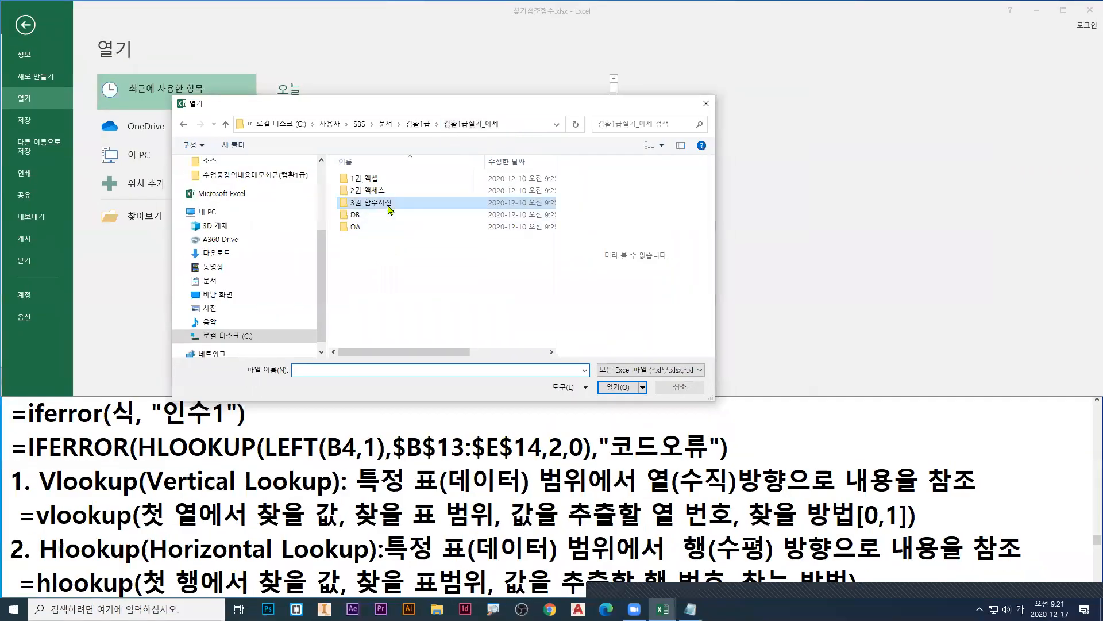
Step: Go into the 3권_함수사전 folder and its 작업파일 subfolder, pointing out the path with blue marks
{"action": "double_click", "coordinate": [410, 276]}
{"action": "key", "text": "ctrl+1"}
{"action": "left_click", "coordinate": [369, 185]}
{"action": "mouse_move", "coordinate": [369, 187]}
{"action": "left_mouse_down"}
{"action": "mouse_move", "coordinate": [382, 217]}
{"action": "mouse_move", "coordinate": [403, 204]}
{"action": "left_mouse_up"}
{"action": "left_click_drag", "start_coordinate": [526, 128], "coordinate": [576, 121]}
{"action": "key", "text": "Escape"}
{"action": "double_click", "coordinate": [381, 191]}
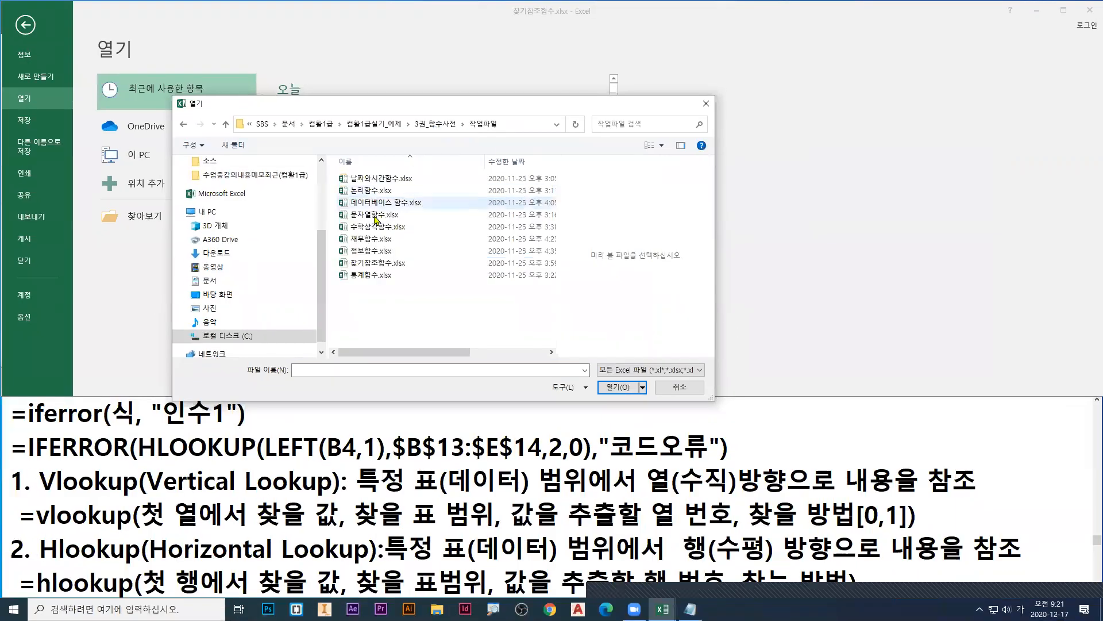
Step: Point out 찾기참조함수.xlsx in the 작업파일 folder and close the file browser without opening anything
{"action": "left_click", "coordinate": [380, 261]}
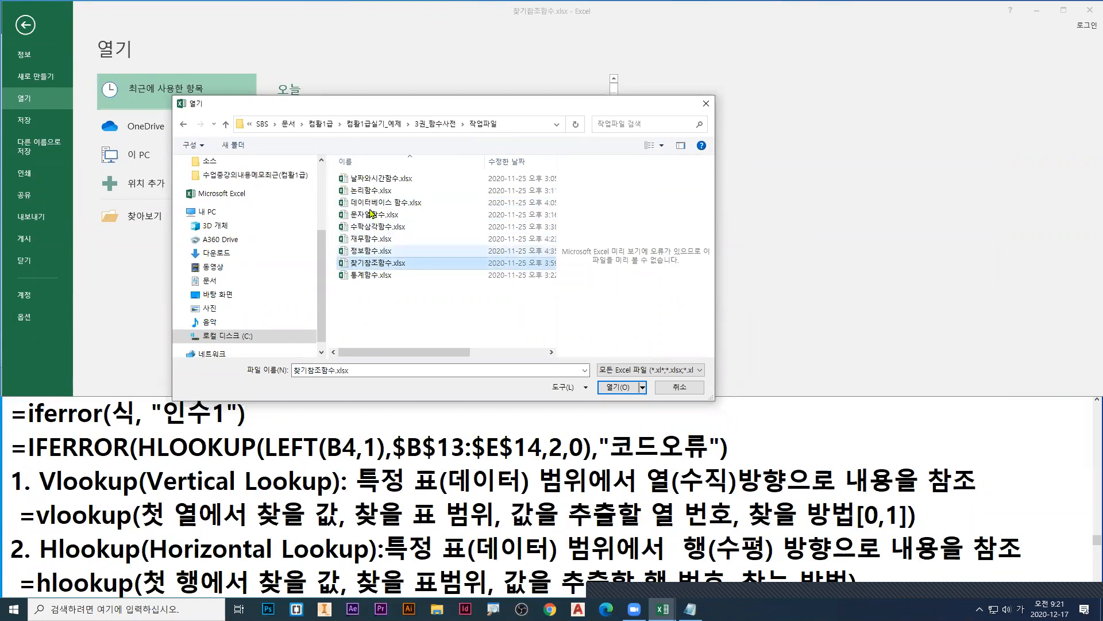
{"action": "key", "text": "ctrl+1"}
{"action": "left_click", "coordinate": [387, 263]}
{"action": "key", "text": "Escape"}
{"action": "key", "text": "Escape"}
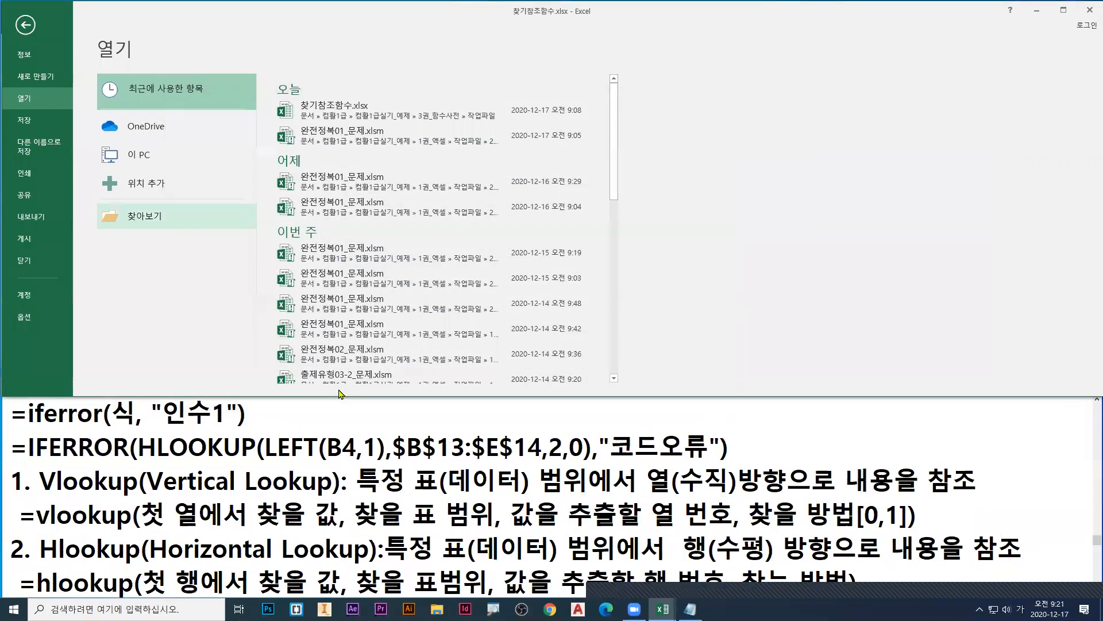
Step: Return to the LOOKUP 함수 sheet, point at its tab with a blue arrow and clear the mark
{"action": "left_click", "coordinate": [26, 24]}
{"action": "left_click", "coordinate": [233, 379]}
{"action": "left_click", "coordinate": [290, 380]}
{"action": "left_click_drag", "start_coordinate": [297, 380], "coordinate": [307, 418]}
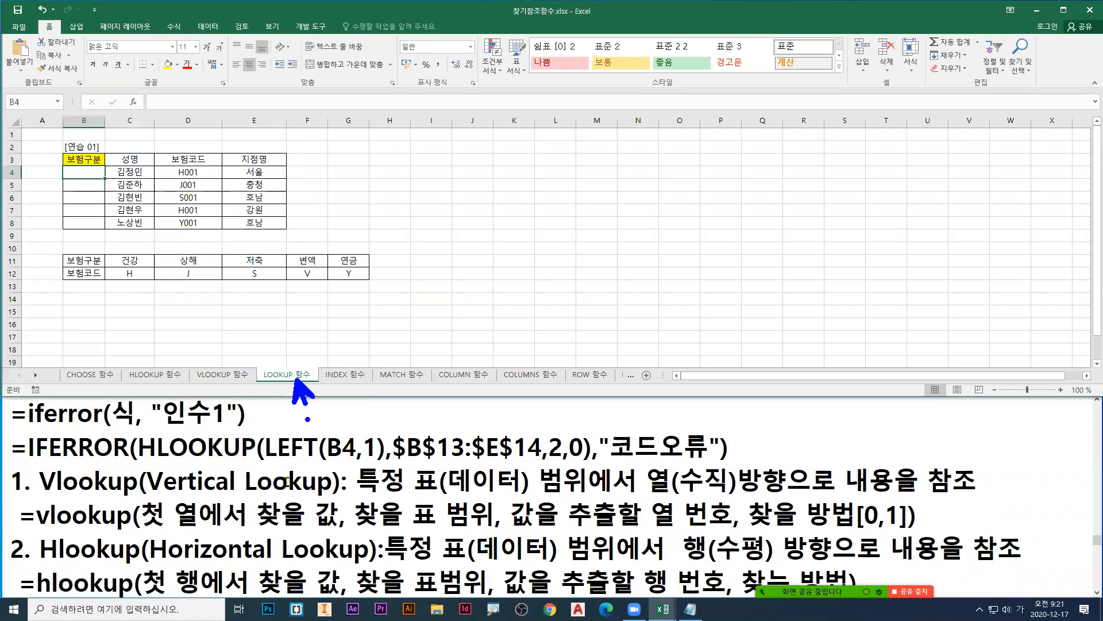
{"action": "key", "text": "Escape"}
Step: Bring the Lookup definition into view in the notes and underline its description in blue
{"action": "left_click", "coordinate": [293, 505]}
{"action": "scroll", "coordinate": [294, 504], "scroll_direction": "down", "scroll_amount": 1}
{"action": "left_click", "coordinate": [292, 477]}
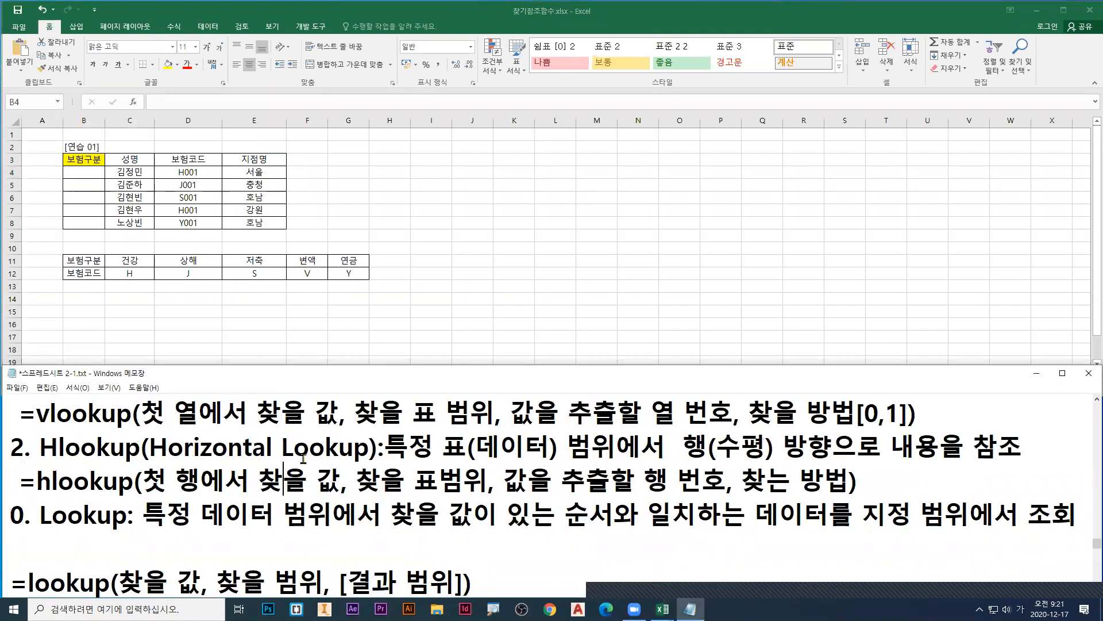
{"action": "scroll", "coordinate": [304, 458], "scroll_direction": "up", "scroll_amount": 1}
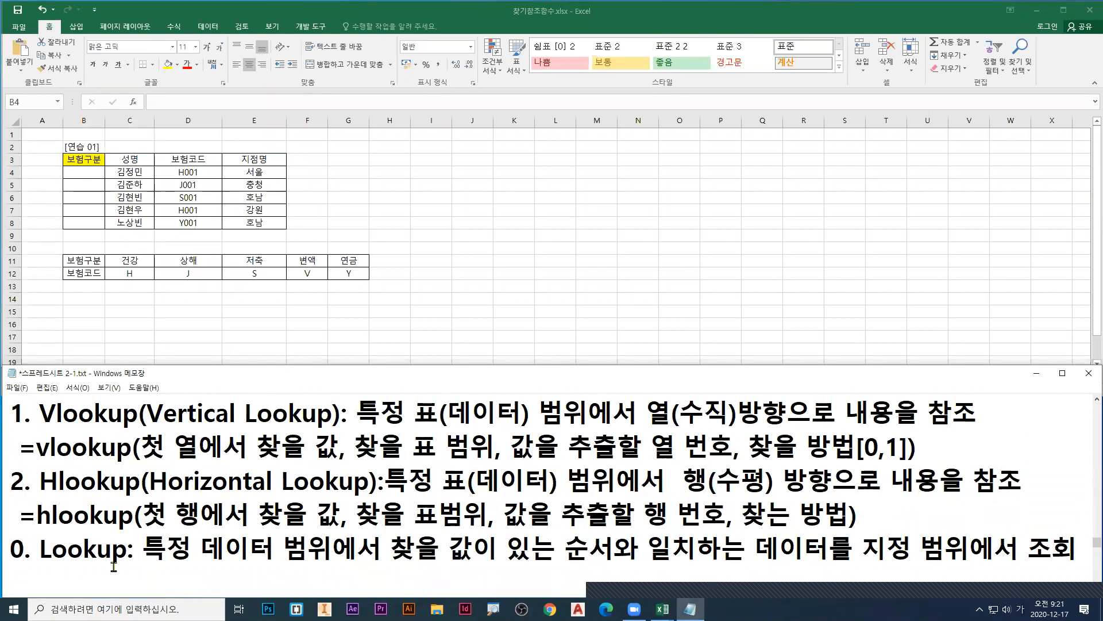
{"action": "left_click_drag", "start_coordinate": [148, 562], "coordinate": [1034, 564]}
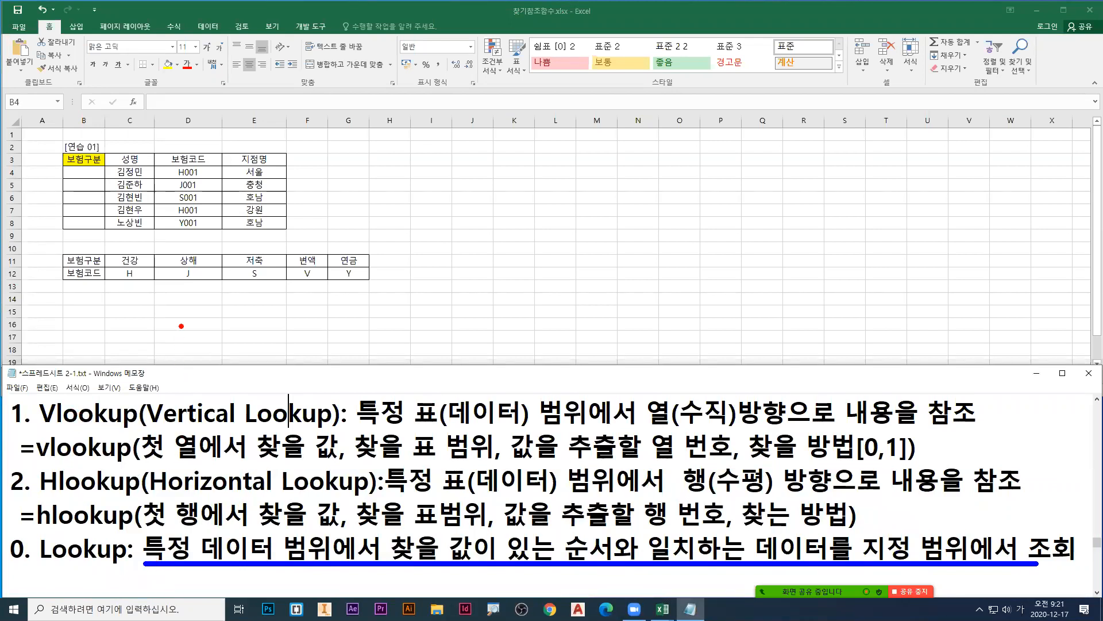
Step: Box the lookup table B11:G12 in red, mark the 성명 column, and clear the drawings
{"action": "mouse_move", "coordinate": [60, 251]}
{"action": "left_mouse_down"}
{"action": "mouse_move", "coordinate": [166, 276]}
{"action": "mouse_move", "coordinate": [375, 295]}
{"action": "mouse_move", "coordinate": [373, 284]}
{"action": "left_mouse_up"}
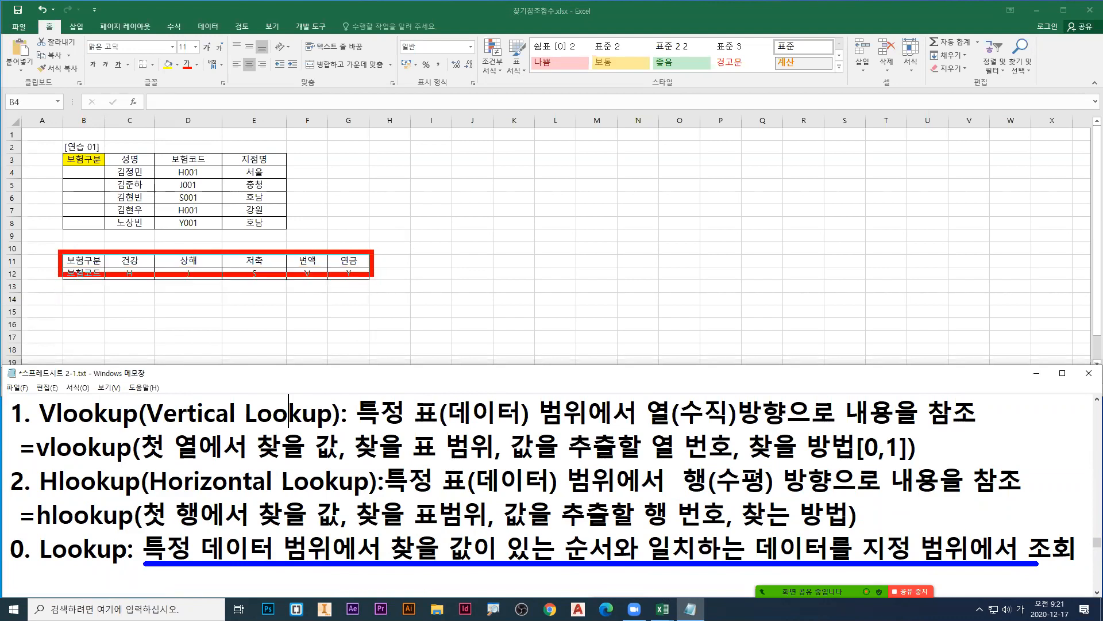
{"action": "mouse_move", "coordinate": [372, 283]}
{"action": "left_mouse_down"}
{"action": "mouse_move", "coordinate": [372, 267]}
{"action": "mouse_move", "coordinate": [371, 278]}
{"action": "left_mouse_up"}
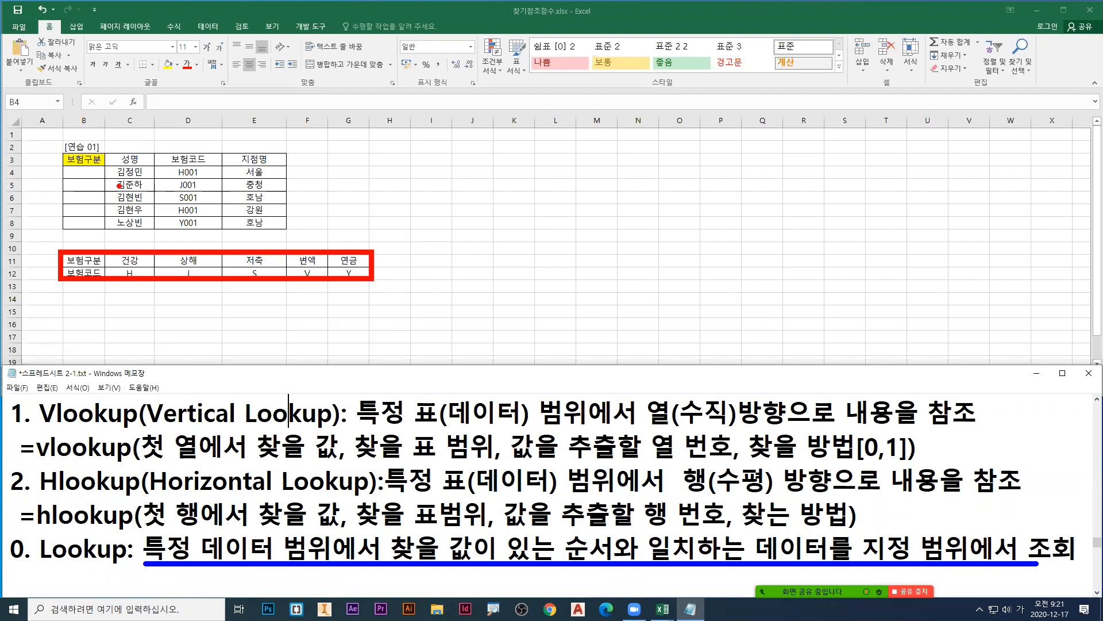
{"action": "mouse_move", "coordinate": [102, 157]}
{"action": "left_mouse_down"}
{"action": "mouse_move", "coordinate": [270, 230]}
{"action": "mouse_move", "coordinate": [160, 234]}
{"action": "left_mouse_up"}
{"action": "key", "text": "Escape"}
Step: Box row B11:G11 in red and the 성명 column in blue, underline Lookup in green, then clear the marks
{"action": "key", "text": "ctrl+2"}
{"action": "mouse_move", "coordinate": [61, 251]}
{"action": "left_mouse_down"}
{"action": "mouse_move", "coordinate": [374, 295]}
{"action": "mouse_move", "coordinate": [372, 268]}
{"action": "left_mouse_up"}
{"action": "key", "text": "b"}
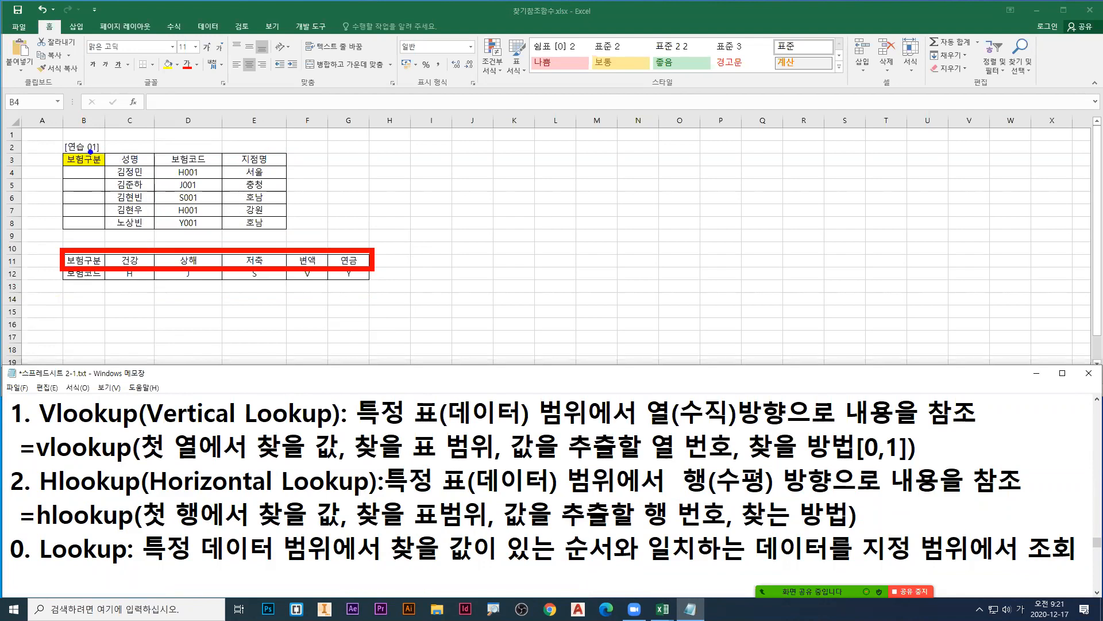
{"action": "mouse_move", "coordinate": [108, 150]}
{"action": "left_mouse_down"}
{"action": "mouse_move", "coordinate": [291, 238]}
{"action": "mouse_move", "coordinate": [156, 233]}
{"action": "left_mouse_up"}
{"action": "left_click_drag", "start_coordinate": [42, 564], "coordinate": [116, 565]}
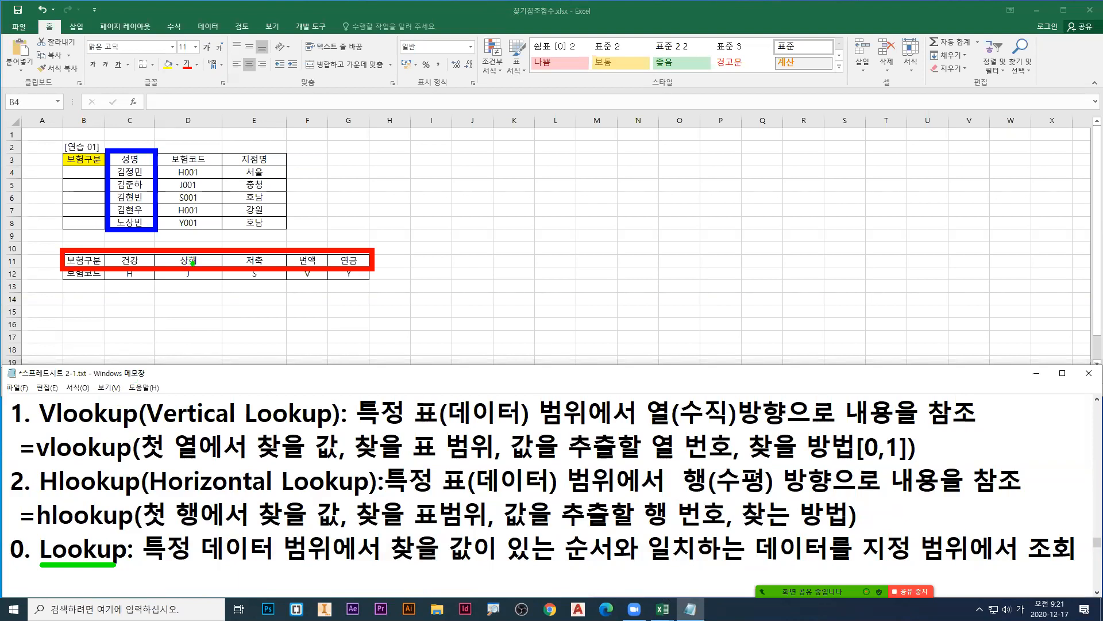
{"action": "key", "text": "Escape"}
Step: Box the codes C12:G12 in green, draw a blue box with an arrow around row 16 below them, and clear the marks
{"action": "key", "text": "ctrl+2"}
{"action": "left_click_drag", "start_coordinate": [105, 266], "coordinate": [369, 283]}
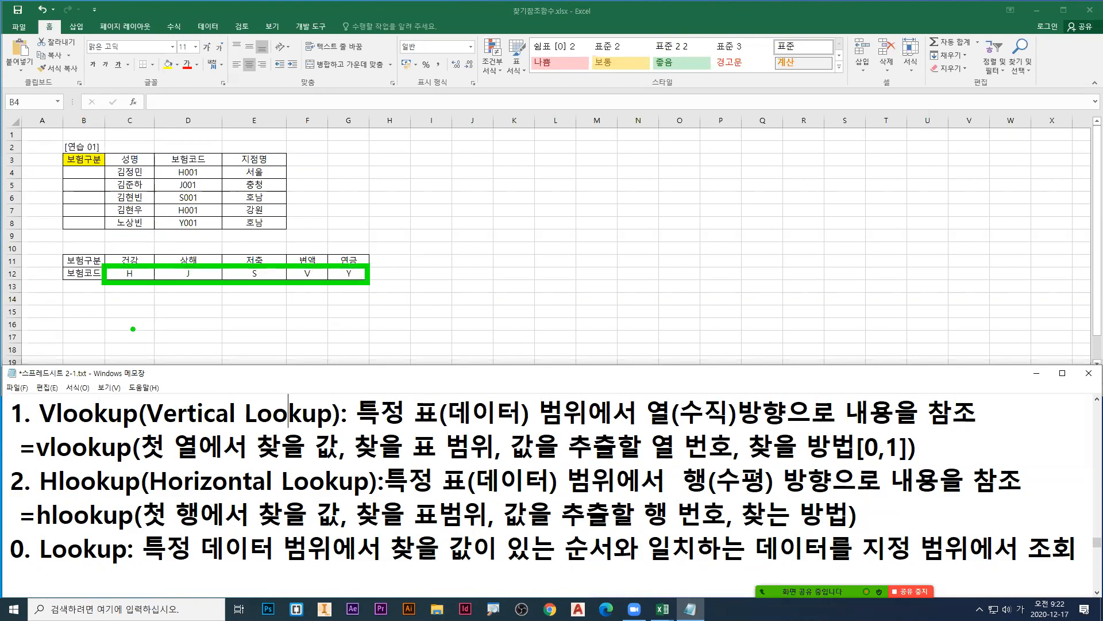
{"action": "mouse_move", "coordinate": [105, 317]}
{"action": "left_mouse_down"}
{"action": "mouse_move", "coordinate": [369, 336]}
{"action": "mouse_move", "coordinate": [357, 303]}
{"action": "mouse_move", "coordinate": [380, 308]}
{"action": "left_mouse_up"}
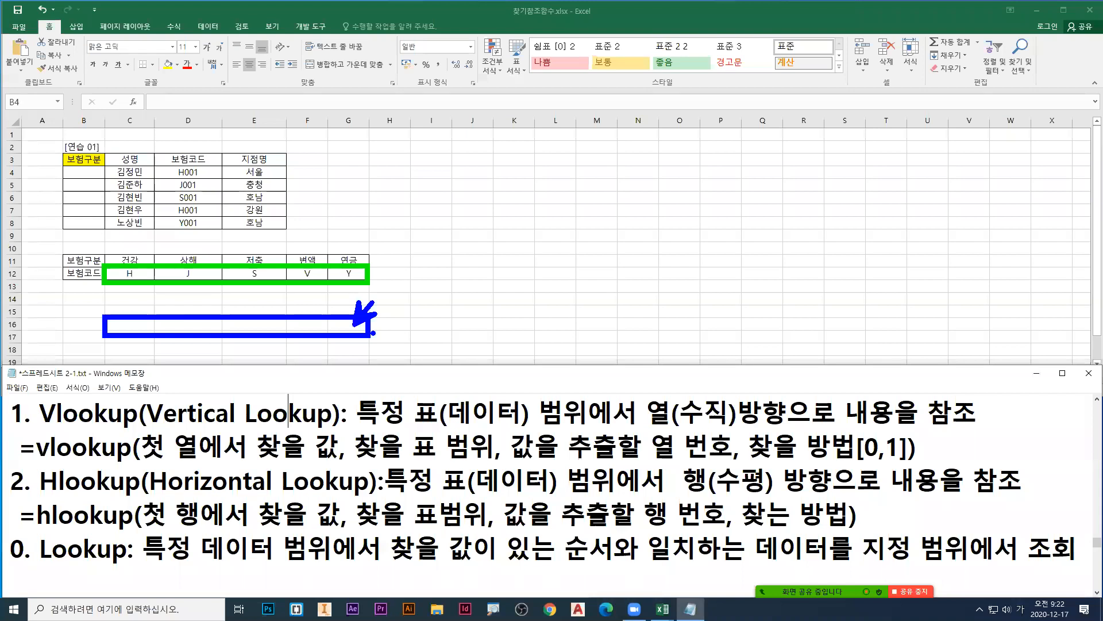
{"action": "key", "text": "Escape"}
Step: Select the insurance types in C11:G11 as the source values, and the empty 보험구분 cells B4:B8 as the target
{"action": "left_click", "coordinate": [246, 272]}
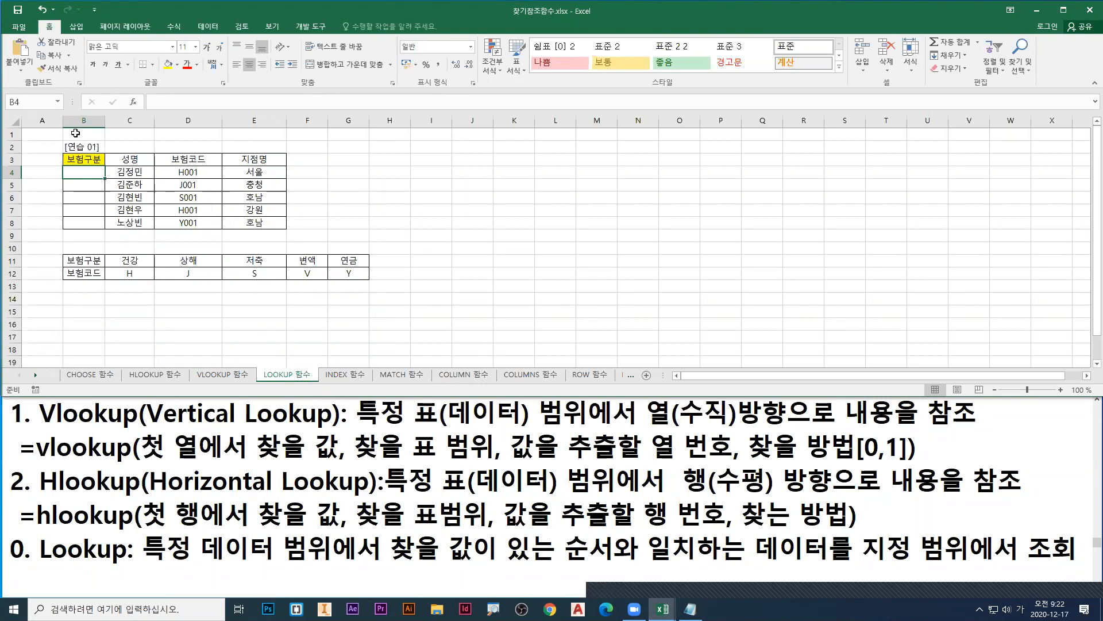
{"action": "left_click_drag", "start_coordinate": [81, 172], "coordinate": [82, 222]}
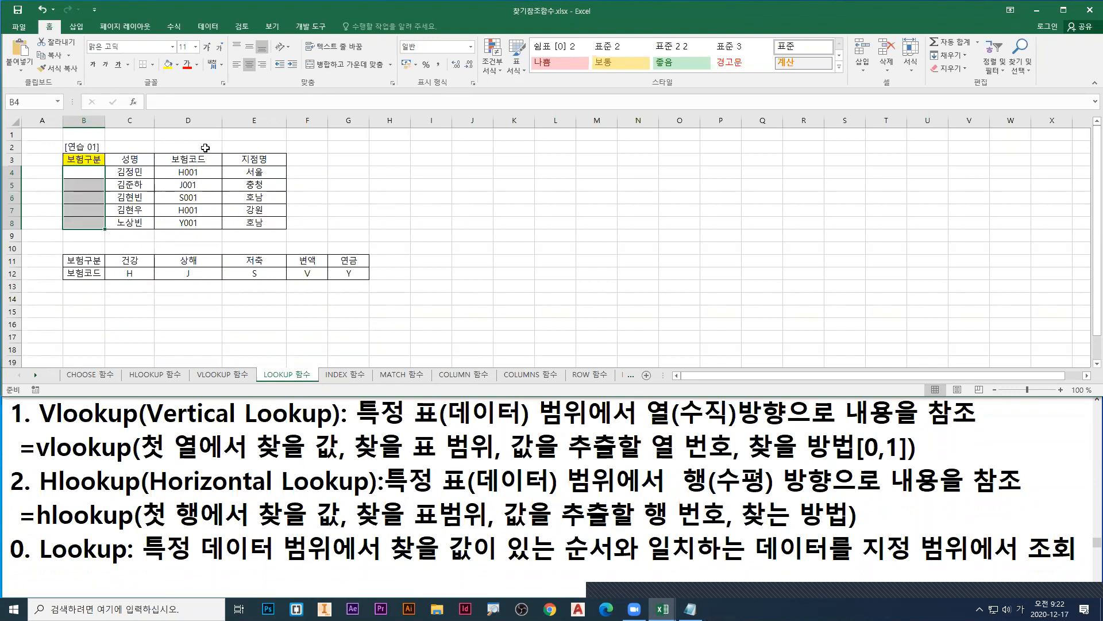
{"action": "left_click_drag", "start_coordinate": [132, 262], "coordinate": [345, 258]}
{"action": "left_click_drag", "start_coordinate": [83, 171], "coordinate": [83, 222]}
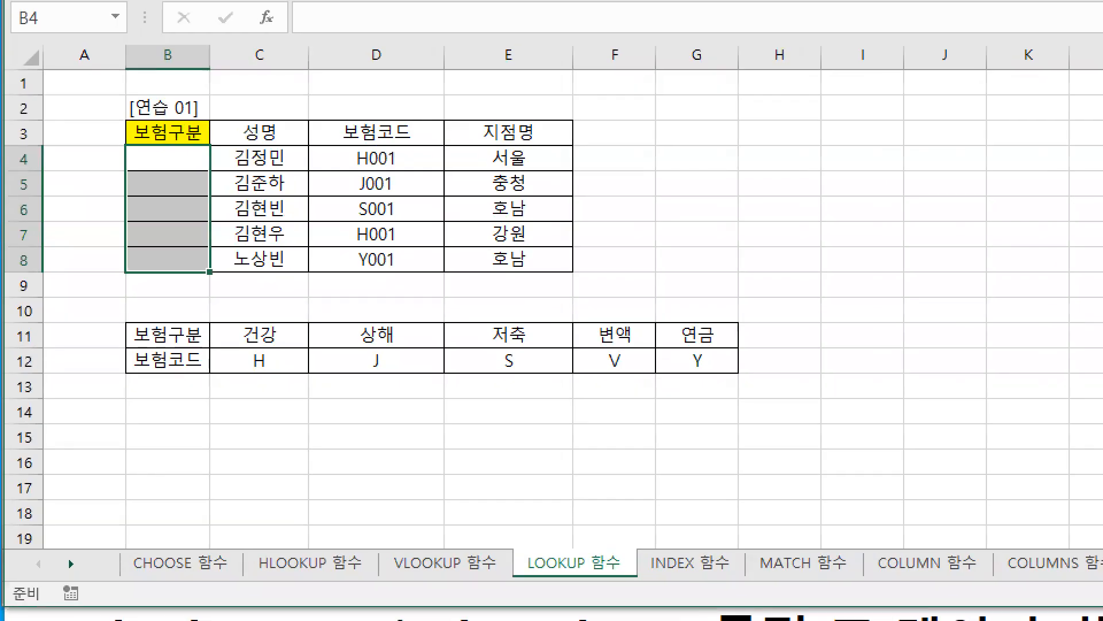
Step: Underline the name in C4 in blue and the H codes in D4 and C12 in red, then point a red arrow at 건강
{"action": "left_click_drag", "start_coordinate": [237, 173], "coordinate": [283, 170]}
{"action": "key", "text": "r"}
{"action": "left_click_drag", "start_coordinate": [352, 173], "coordinate": [371, 173]}
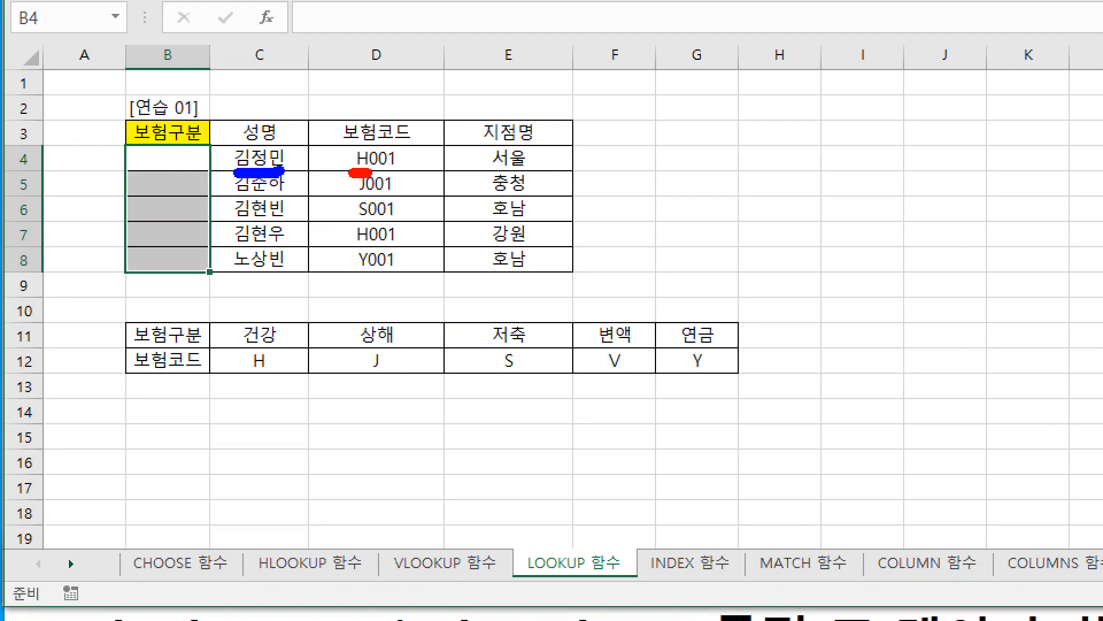
{"action": "left_click_drag", "start_coordinate": [249, 377], "coordinate": [265, 377]}
{"action": "mouse_move", "coordinate": [310, 285]}
{"action": "left_mouse_down"}
{"action": "mouse_move", "coordinate": [272, 319]}
{"action": "mouse_move", "coordinate": [324, 328]}
{"action": "left_mouse_up"}
Step: Underline the name in C8 and the Y codes in D8 and G12 in green, point a red arrow at 연금, then erase all marks
{"action": "key", "text": "g"}
{"action": "left_click_drag", "start_coordinate": [228, 272], "coordinate": [295, 273]}
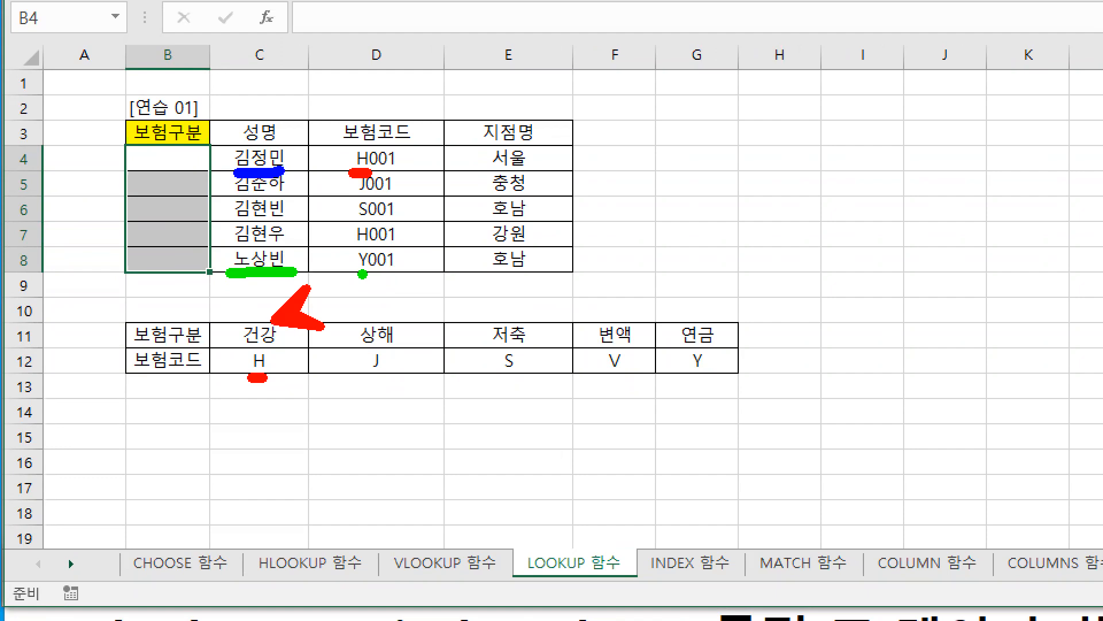
{"action": "left_click_drag", "start_coordinate": [362, 274], "coordinate": [372, 273]}
{"action": "left_click_drag", "start_coordinate": [692, 375], "coordinate": [722, 375]}
{"action": "key", "text": "r"}
{"action": "left_click_drag", "start_coordinate": [721, 328], "coordinate": [767, 315]}
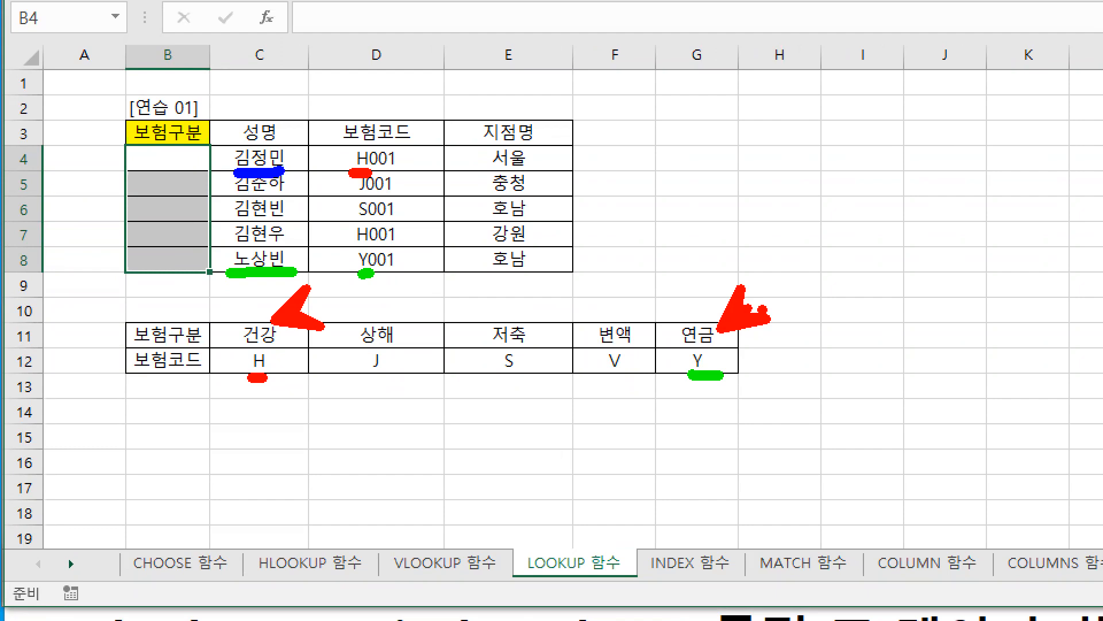
{"action": "key", "text": "e"}
{"action": "key", "text": "b"}
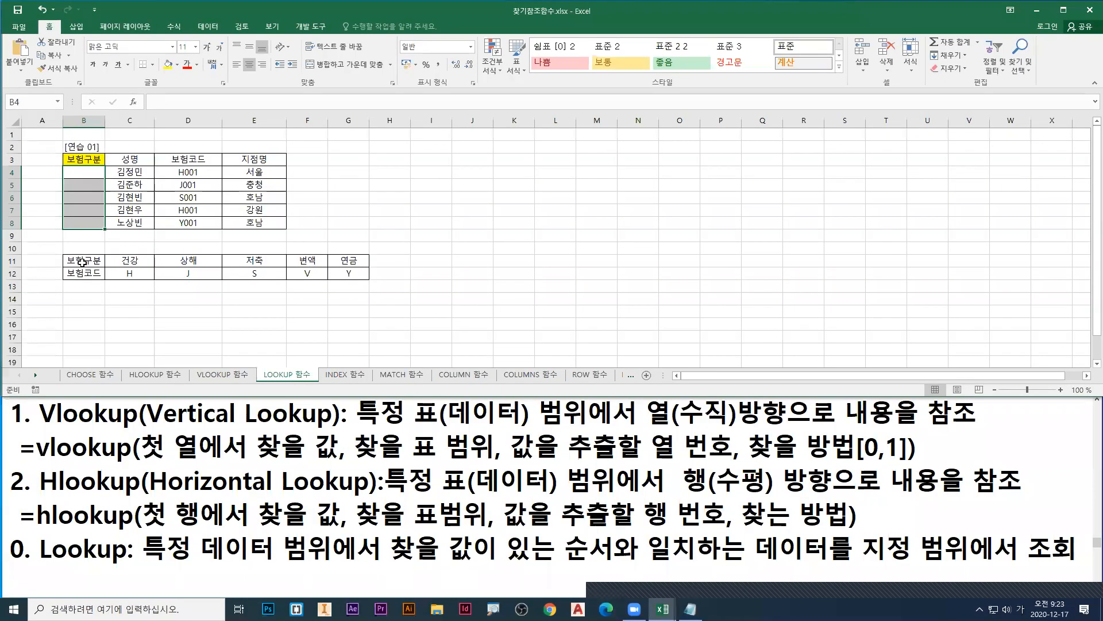
Step: Move the 보험구분 row from B11:G11 to B13:G13 below the 보험코드 row, and select the reordered table B12:G13
{"action": "left_click_drag", "start_coordinate": [82, 261], "coordinate": [351, 261]}
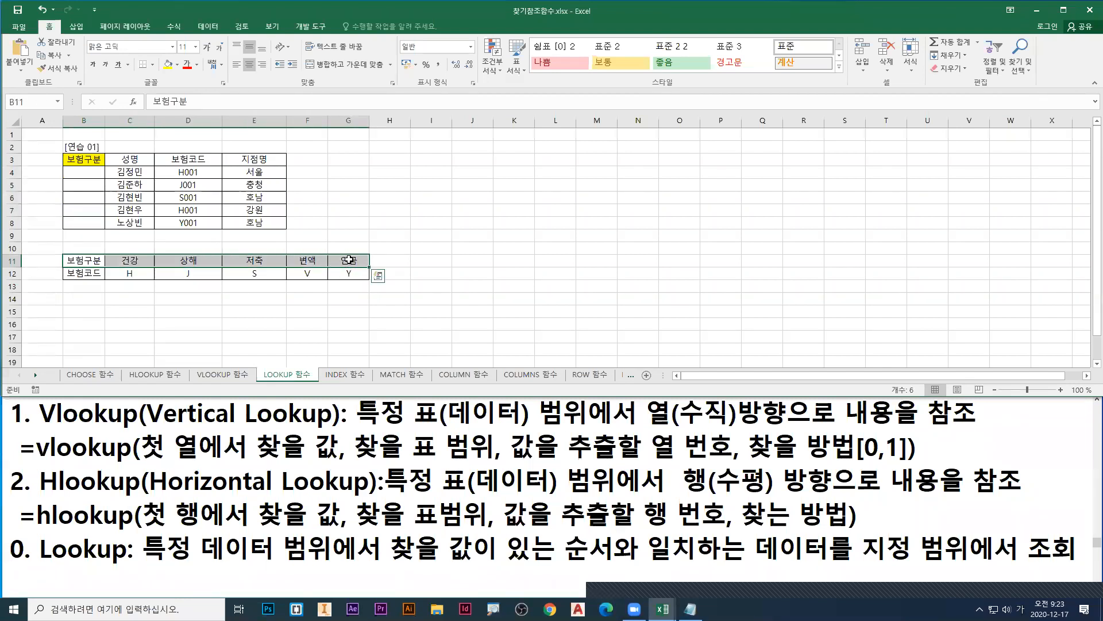
{"action": "right_click", "coordinate": [348, 259]}
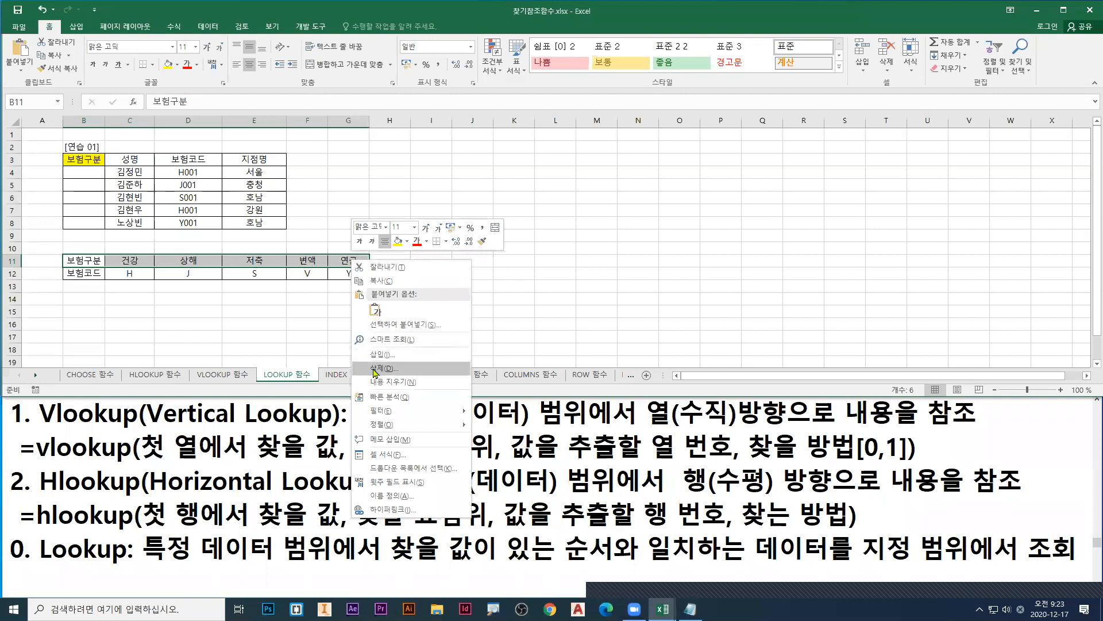
{"action": "left_click", "coordinate": [381, 281]}
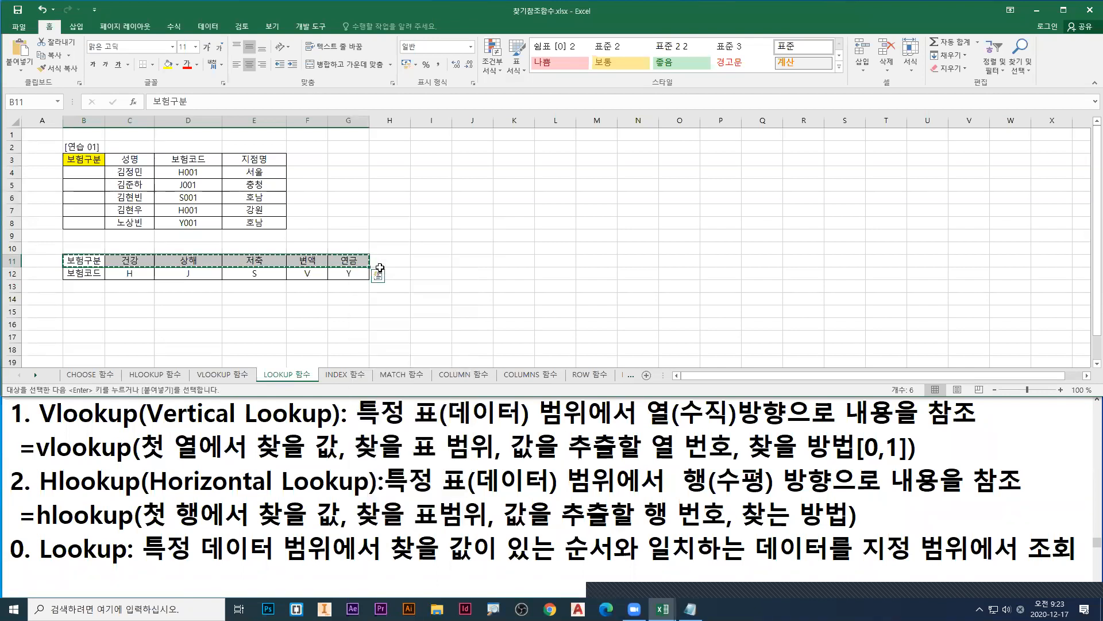
{"action": "right_click", "coordinate": [83, 290]}
{"action": "left_click", "coordinate": [105, 329]}
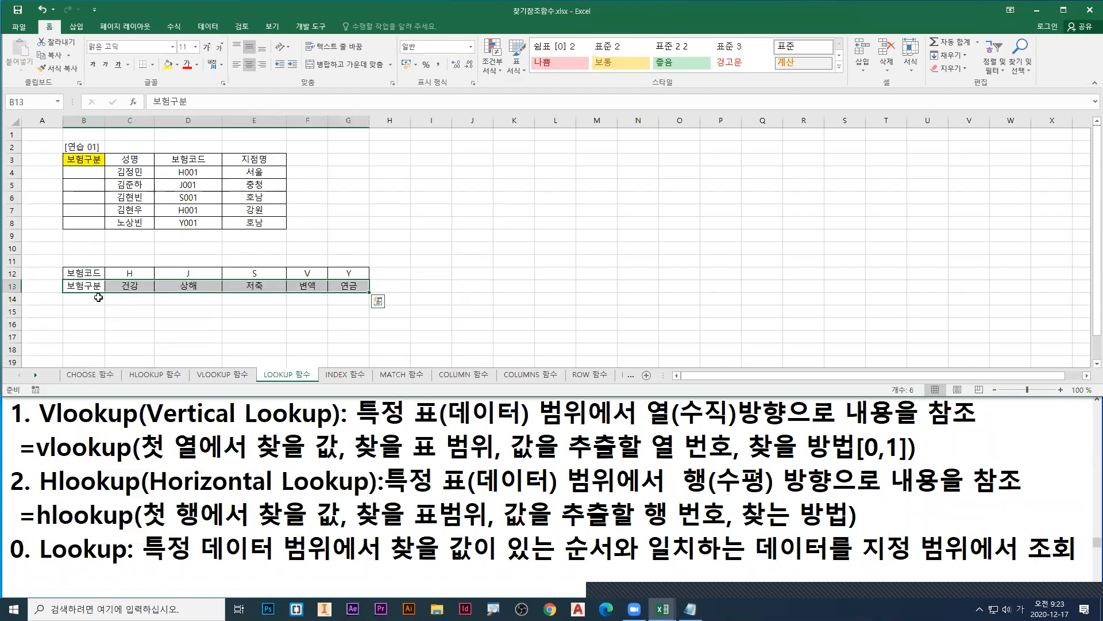
{"action": "left_click_drag", "start_coordinate": [85, 273], "coordinate": [354, 285]}
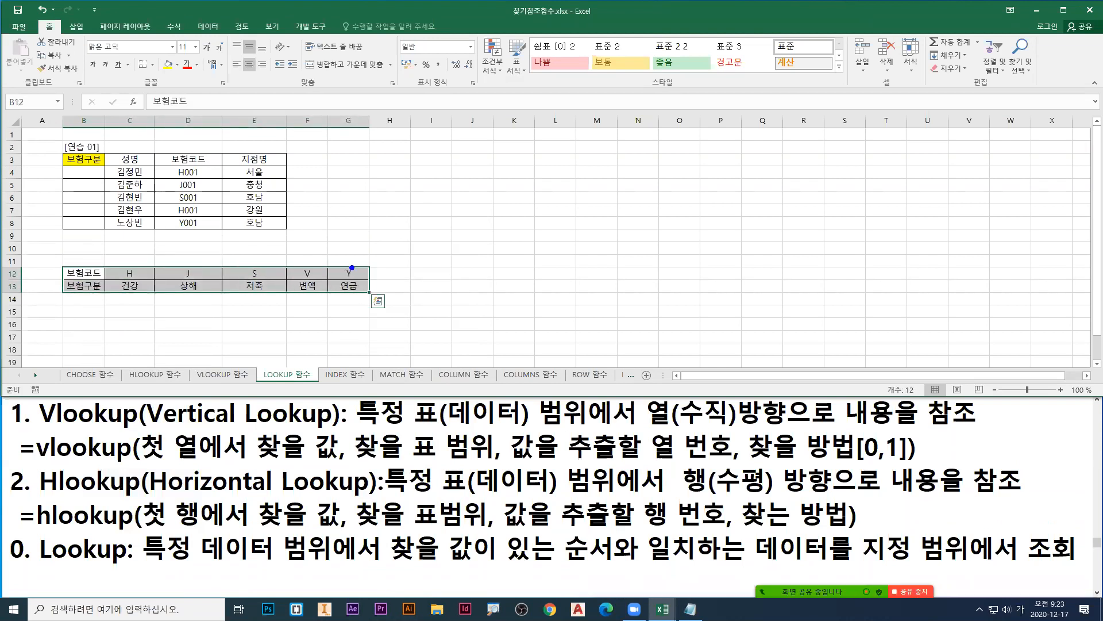
Step: Mark the Y in D8 and box G12:G13 in blue with a connecting arrow, number rows 1 and 2 in red, then erase all marks
{"action": "mouse_move", "coordinate": [173, 212]}
{"action": "left_mouse_down"}
{"action": "mouse_move", "coordinate": [192, 231]}
{"action": "mouse_move", "coordinate": [340, 262]}
{"action": "mouse_move", "coordinate": [371, 298]}
{"action": "left_mouse_up"}
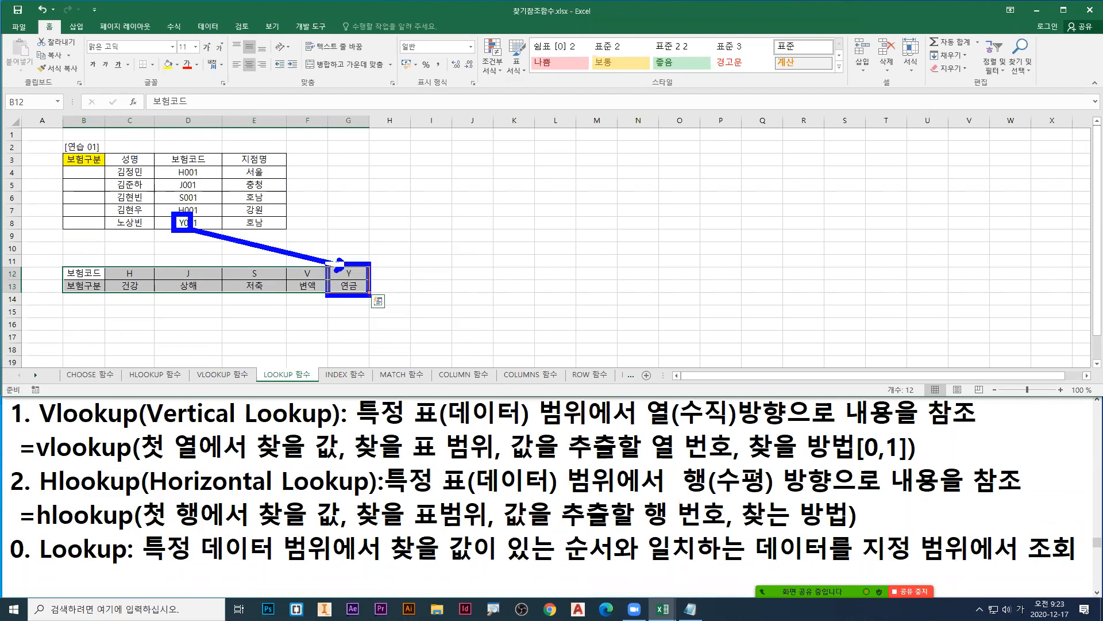
{"action": "mouse_move", "coordinate": [306, 281]}
{"action": "left_mouse_down"}
{"action": "mouse_move", "coordinate": [304, 297]}
{"action": "mouse_move", "coordinate": [368, 323]}
{"action": "left_mouse_up"}
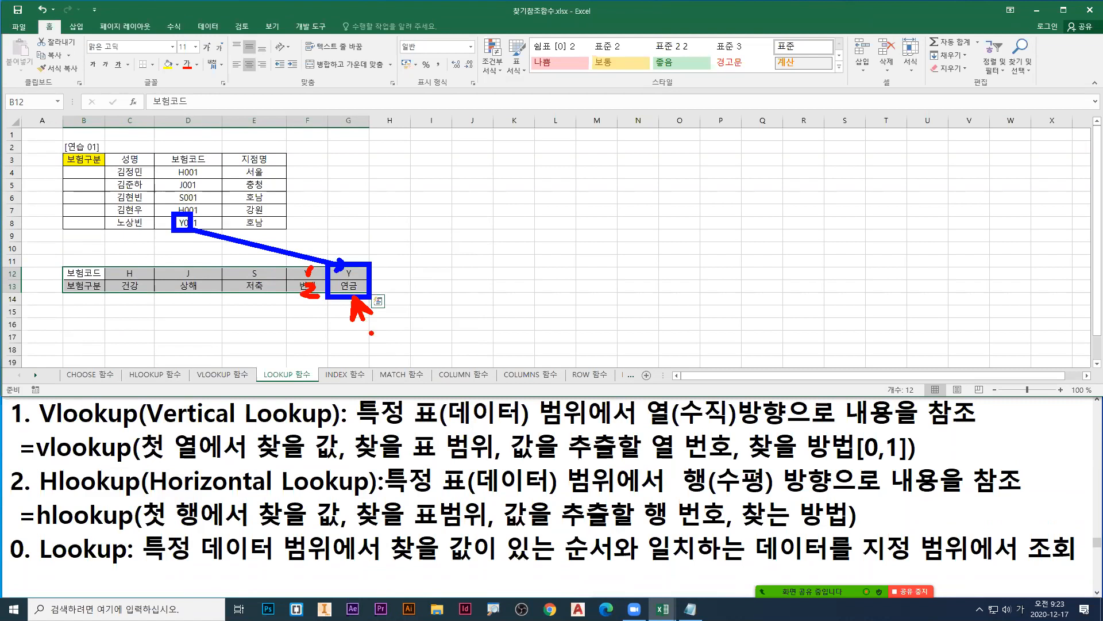
{"action": "key", "text": "Escape"}
Step: Undo the move of the 보험구분 row and select the restored table B11:G12
{"action": "key", "text": "ctrl+z"}
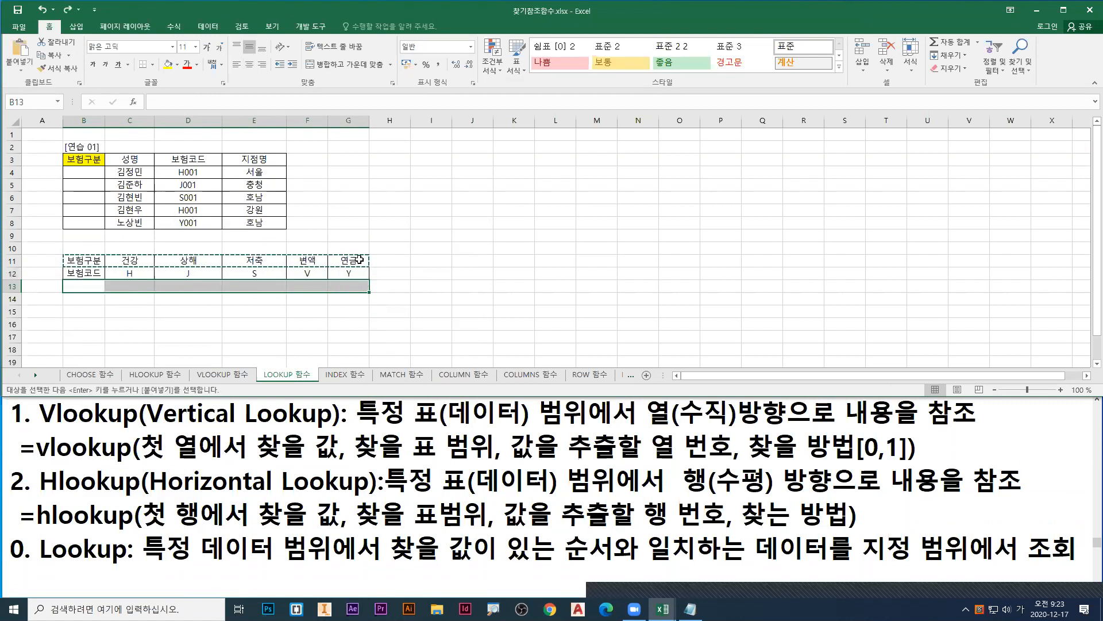
{"action": "left_click_drag", "start_coordinate": [86, 264], "coordinate": [376, 266]}
{"action": "key", "text": "Escape"}
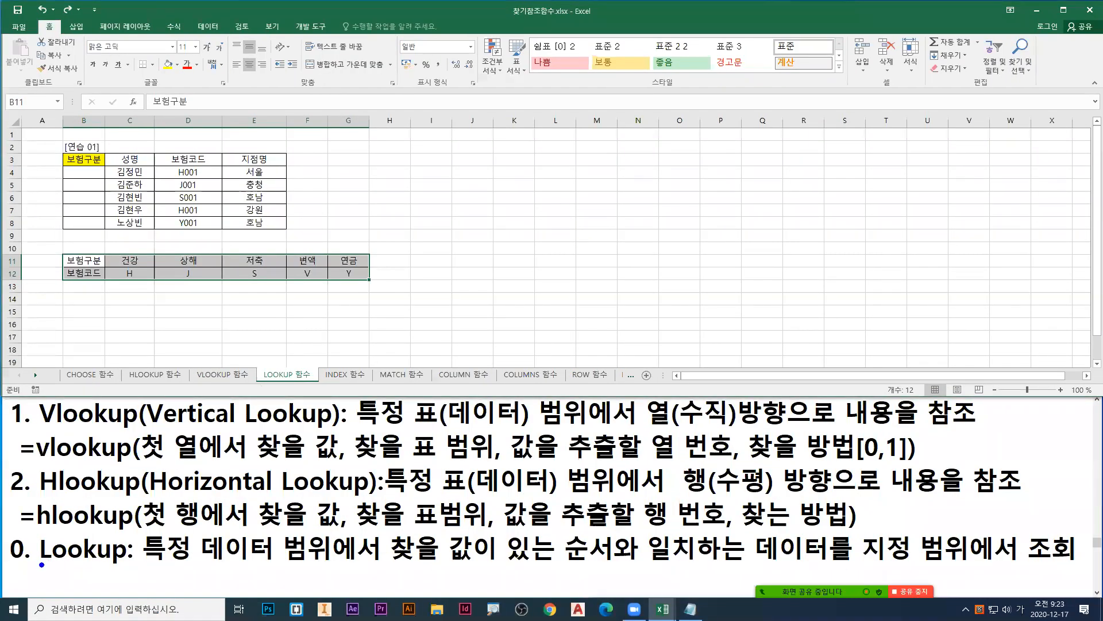
Step: Underline Lookup in the notes, box C12:G12 in blue and C11:G11 in red, draw a blue arrow below the codes, then erase all marks
{"action": "left_click_drag", "start_coordinate": [42, 572], "coordinate": [126, 564]}
{"action": "mouse_move", "coordinate": [105, 266]}
{"action": "left_mouse_down"}
{"action": "mouse_move", "coordinate": [204, 282]}
{"action": "mouse_move", "coordinate": [369, 282]}
{"action": "left_mouse_up"}
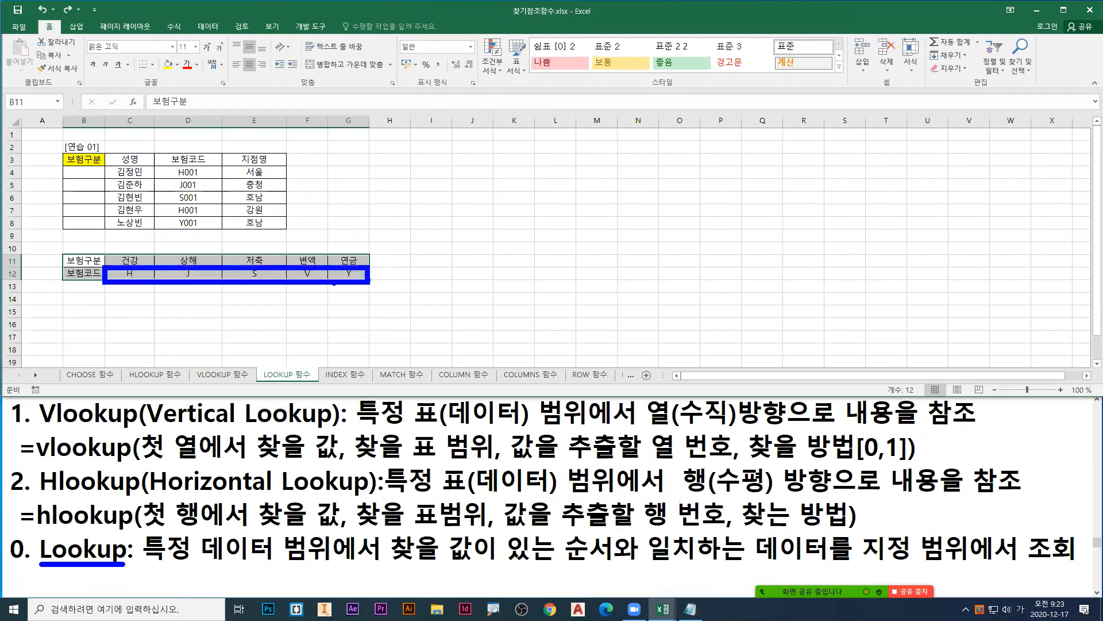
{"action": "mouse_move", "coordinate": [108, 251]}
{"action": "left_mouse_down"}
{"action": "mouse_move", "coordinate": [146, 263]}
{"action": "mouse_move", "coordinate": [368, 265]}
{"action": "left_mouse_up"}
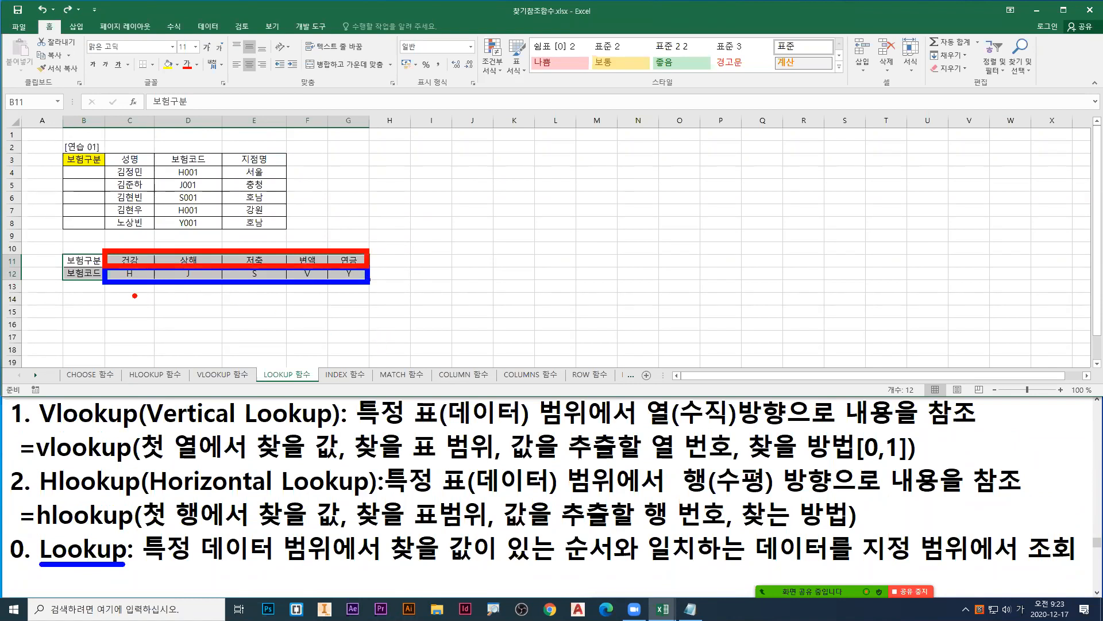
{"action": "left_click_drag", "start_coordinate": [121, 293], "coordinate": [347, 291]}
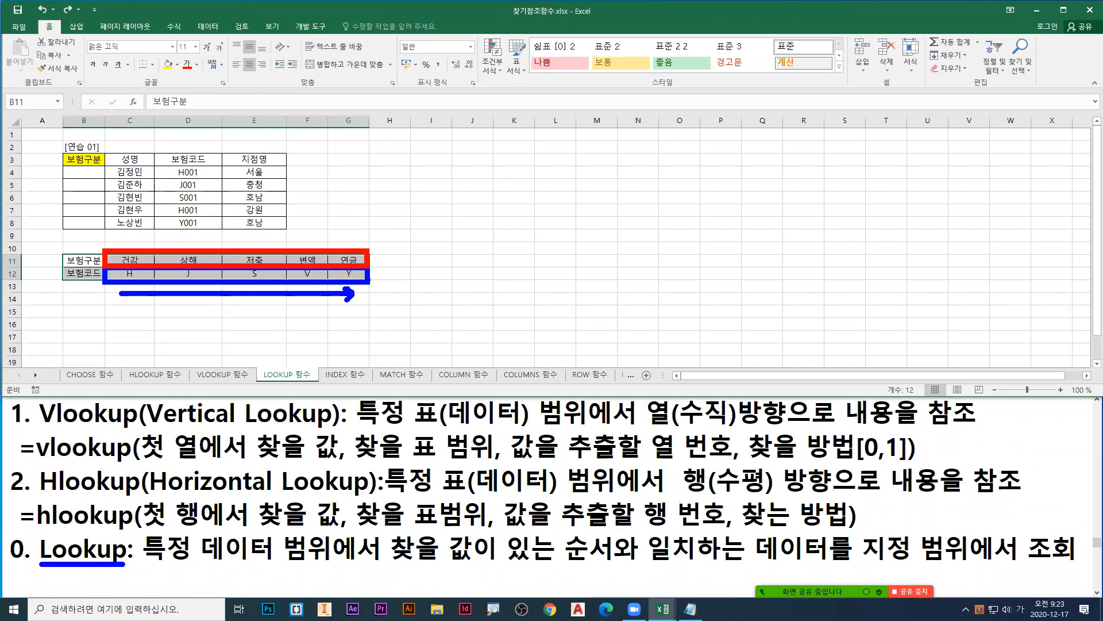
{"action": "key", "text": "Escape"}
Step: Select C12, draw a blue arrow beneath codes H to Y, and sketch the ascending order A → Z in red below it
{"action": "left_click", "coordinate": [130, 276]}
{"action": "key", "text": "ctrl+1"}
{"action": "left_click", "coordinate": [138, 281]}
{"action": "mouse_move", "coordinate": [108, 277]}
{"action": "left_mouse_down"}
{"action": "mouse_move", "coordinate": [597, 278]}
{"action": "mouse_move", "coordinate": [601, 266]}
{"action": "mouse_move", "coordinate": [602, 290]}
{"action": "left_mouse_up"}
{"action": "key", "text": "r"}
{"action": "left_click_drag", "start_coordinate": [95, 327], "coordinate": [131, 340]}
{"action": "left_click_drag", "start_coordinate": [111, 328], "coordinate": [494, 326]}
{"action": "left_click_drag", "start_coordinate": [494, 325], "coordinate": [484, 340]}
{"action": "mouse_move", "coordinate": [565, 301]}
{"action": "left_mouse_down"}
{"action": "mouse_move", "coordinate": [567, 328]}
{"action": "mouse_move", "coordinate": [619, 341]}
{"action": "left_mouse_up"}
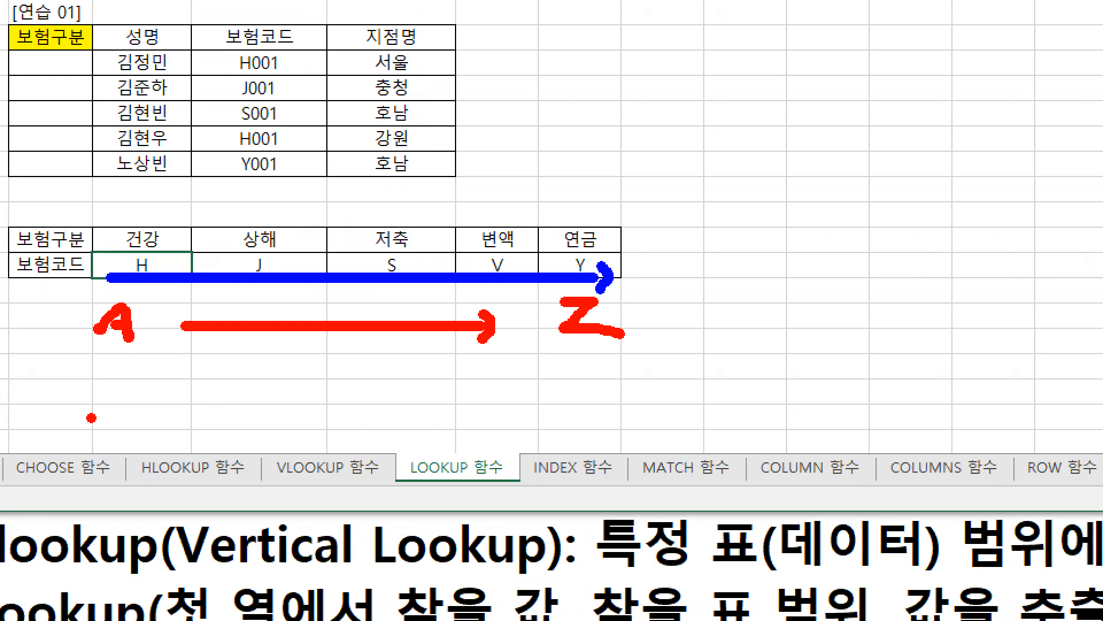
Step: Sketch the ascending number order 1 → 100 in red under the letter order, then erase all marks
{"action": "left_click_drag", "start_coordinate": [122, 377], "coordinate": [103, 411]}
{"action": "mouse_move", "coordinate": [193, 390]}
{"action": "left_mouse_down"}
{"action": "mouse_move", "coordinate": [486, 391]}
{"action": "mouse_move", "coordinate": [484, 405]}
{"action": "left_mouse_up"}
{"action": "left_click_drag", "start_coordinate": [554, 372], "coordinate": [542, 404]}
{"action": "left_click_drag", "start_coordinate": [575, 375], "coordinate": [627, 382]}
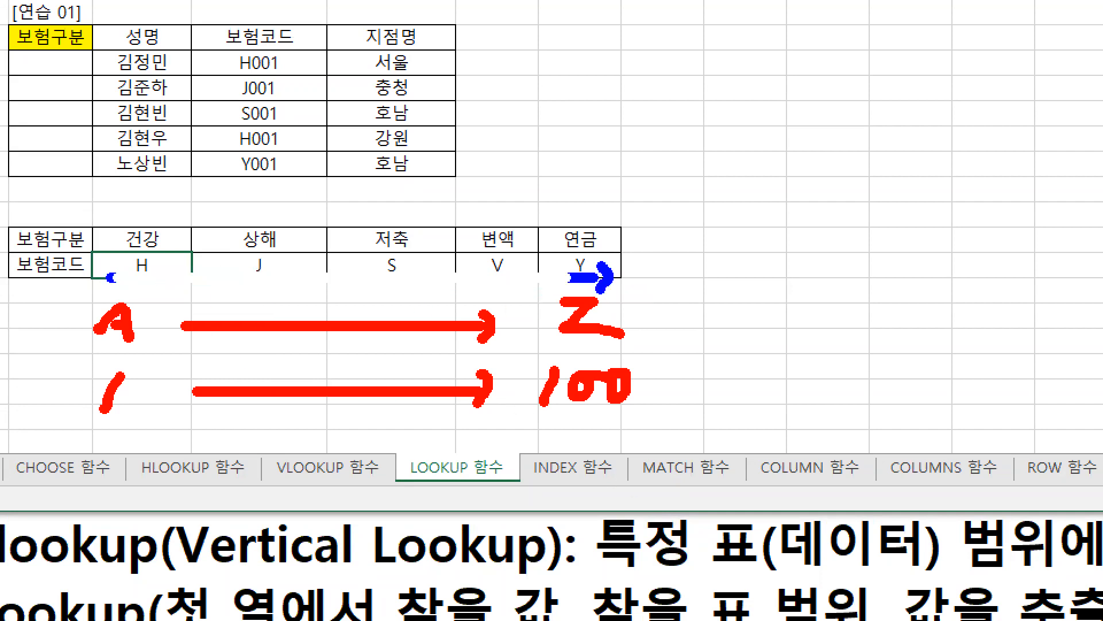
{"action": "key", "text": "Escape"}
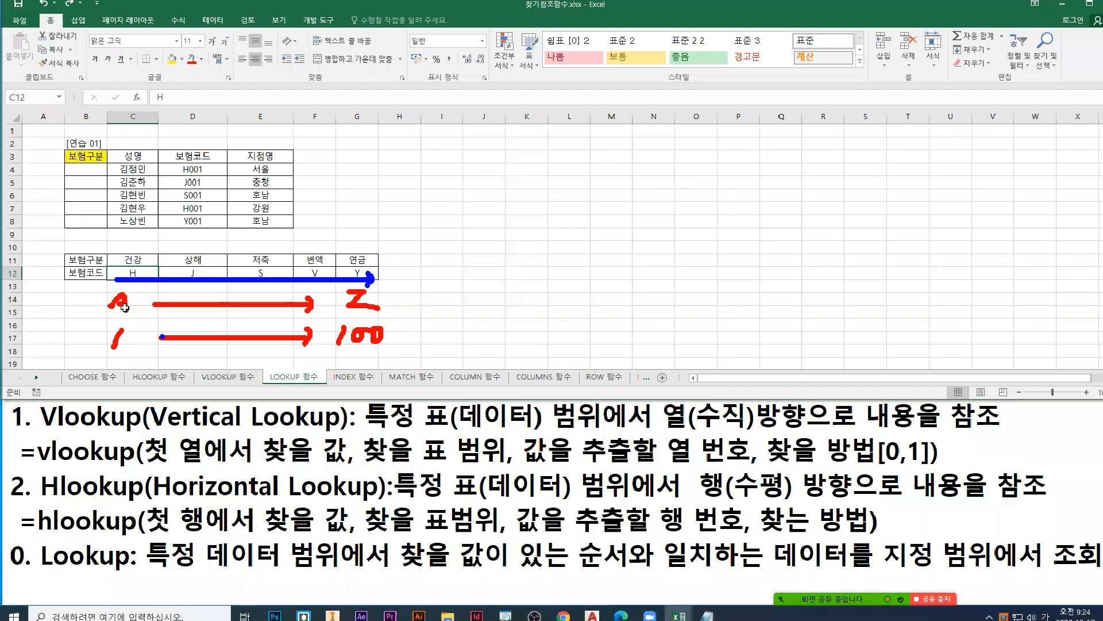
Step: Begin a formula in B4 with =loo to bring up the LOOKUP function suggestion
{"action": "left_click", "coordinate": [81, 172]}
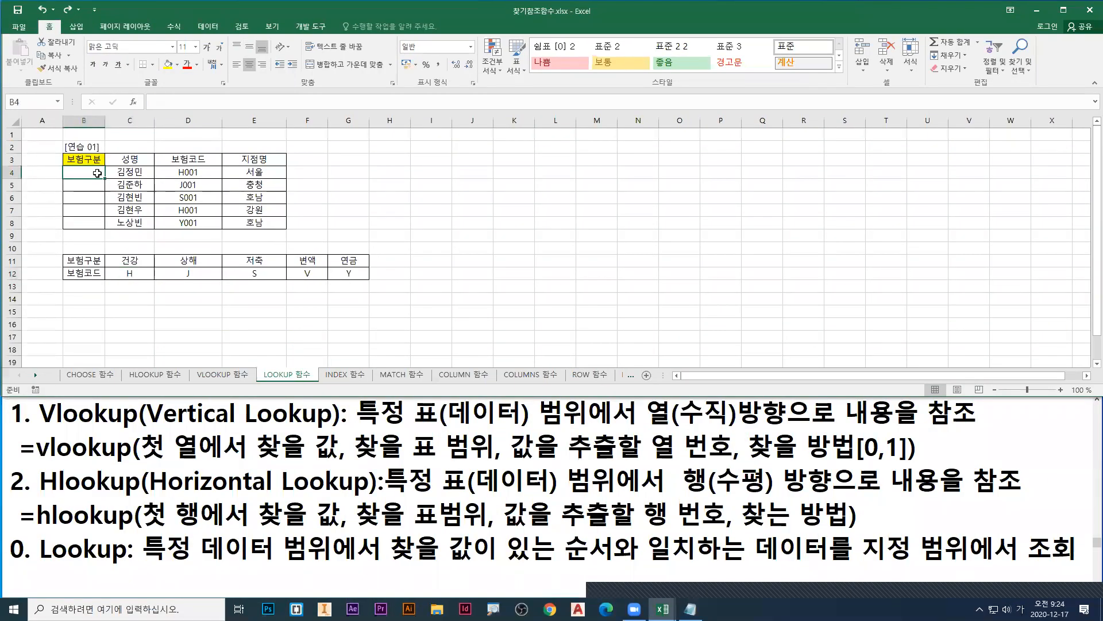
{"action": "type", "text": "="}
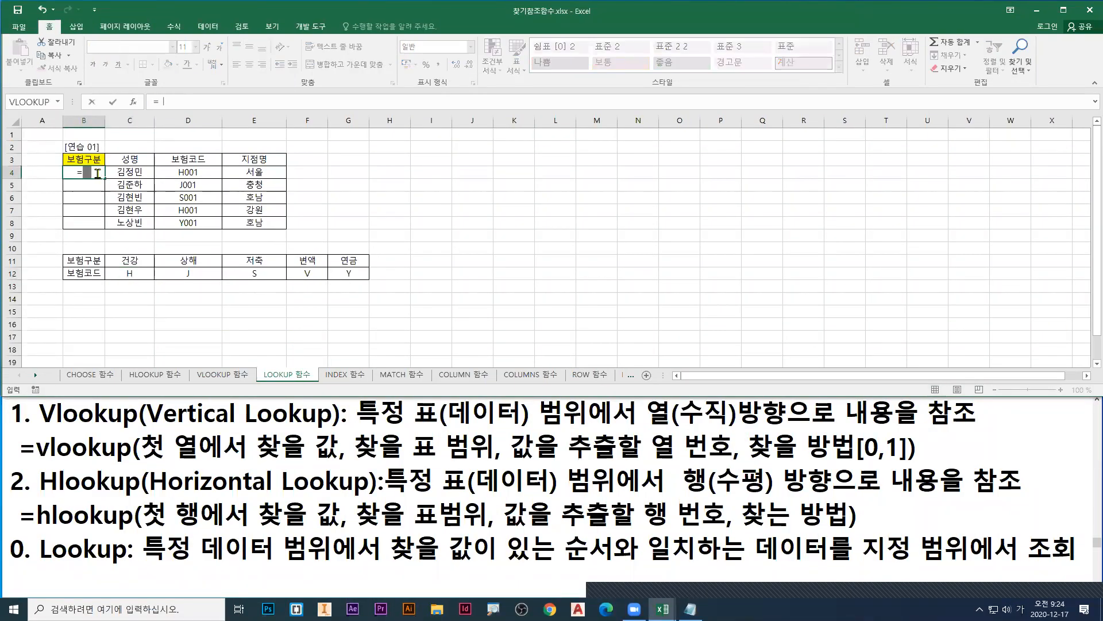
{"action": "key", "text": "Hangul"}
{"action": "type", "text": "lii"}
{"action": "key", "text": "BackSpace"}
{"action": "key", "text": "BackSpace"}
{"action": "type", "text": "oo"}
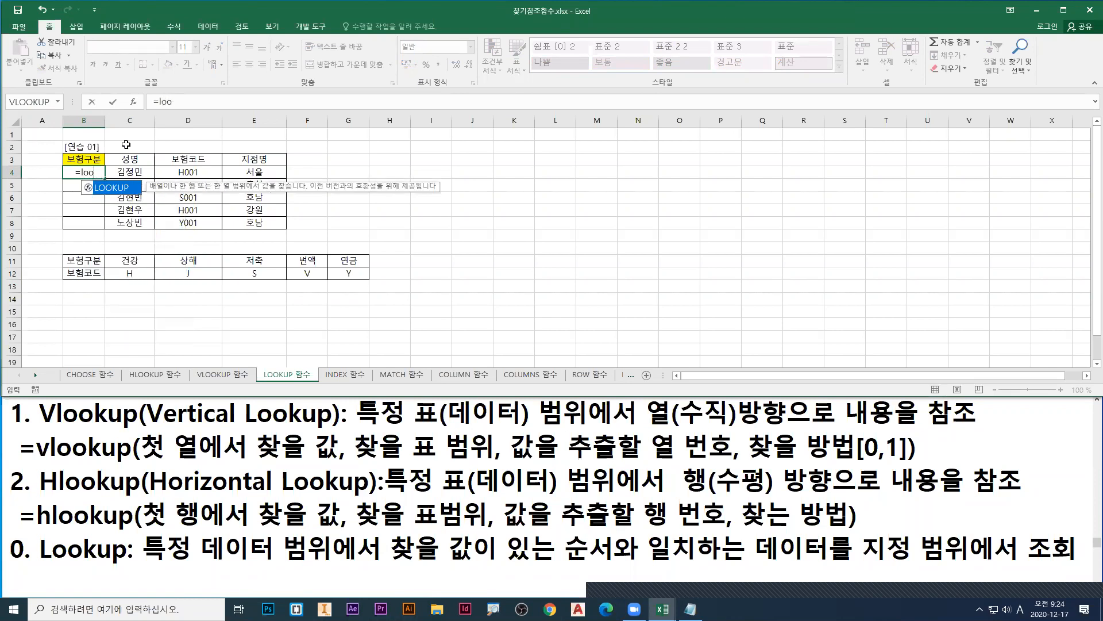
Step: Point a red arrow at the LOOKUP suggestion, then insert LOOKUP into B4 and open its argument selection dialog
{"action": "key", "text": "ctrl+1"}
{"action": "left_click", "coordinate": [173, 216]}
{"action": "mouse_move", "coordinate": [148, 236]}
{"action": "left_mouse_down"}
{"action": "mouse_move", "coordinate": [153, 270]}
{"action": "mouse_move", "coordinate": [176, 297]}
{"action": "left_mouse_up"}
{"action": "key", "text": "Escape"}
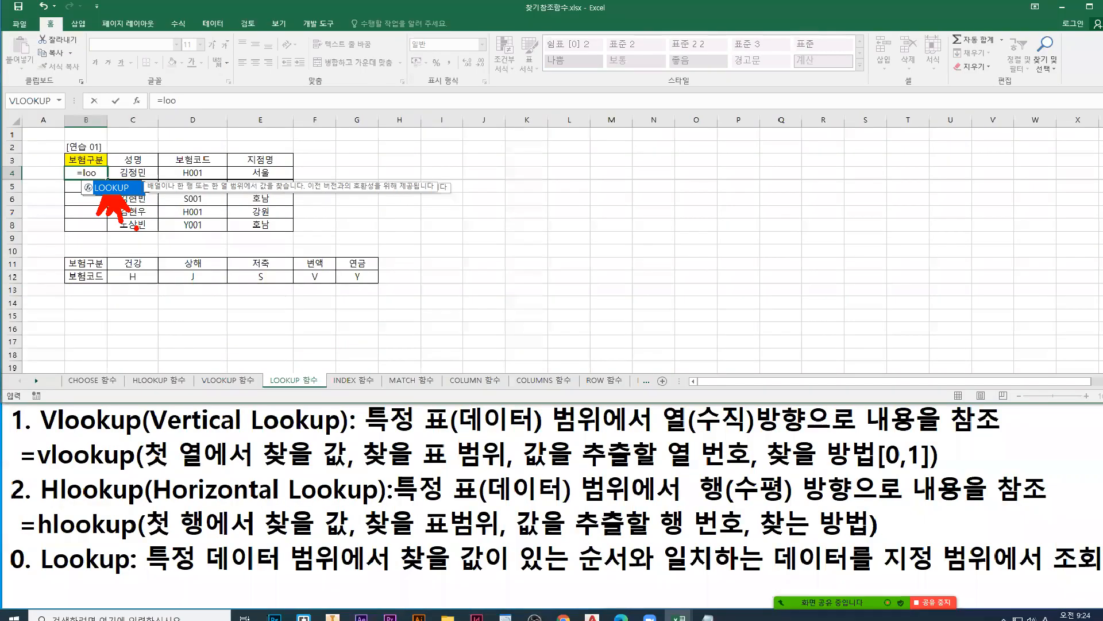
{"action": "key", "text": "Tab"}
{"action": "left_click", "coordinate": [138, 103]}
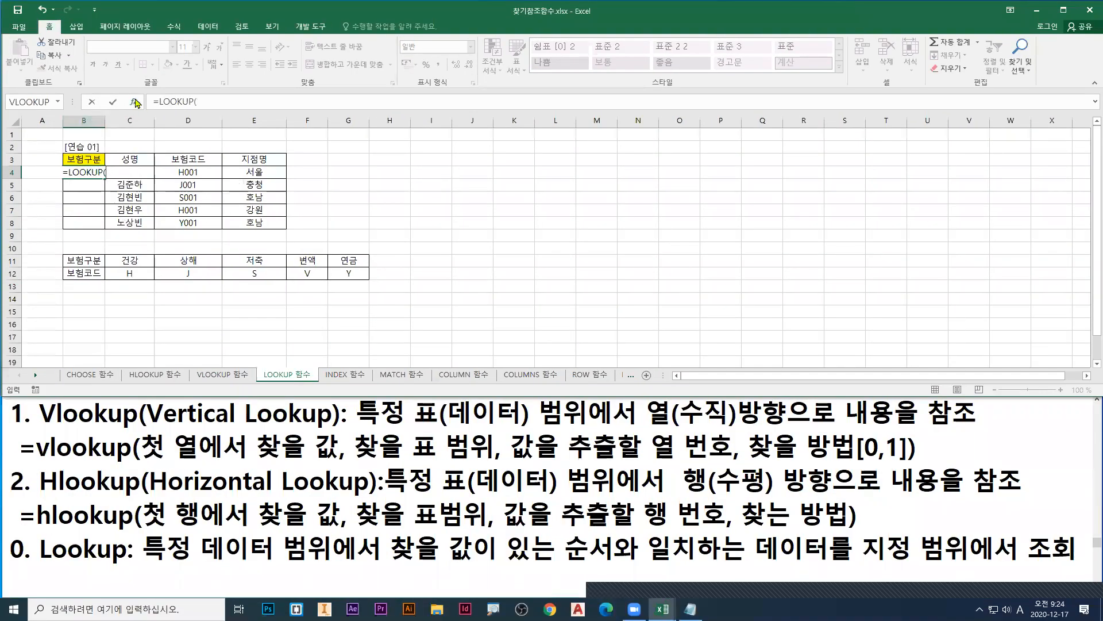
Step: Underline 여러 개의 인수 목록 in red, box lookup_value,lookup_vector,result_vector, and point at 확인 in the 인수 선택 dialog
{"action": "key", "text": "ctrl+1"}
{"action": "left_click", "coordinate": [50, 118]}
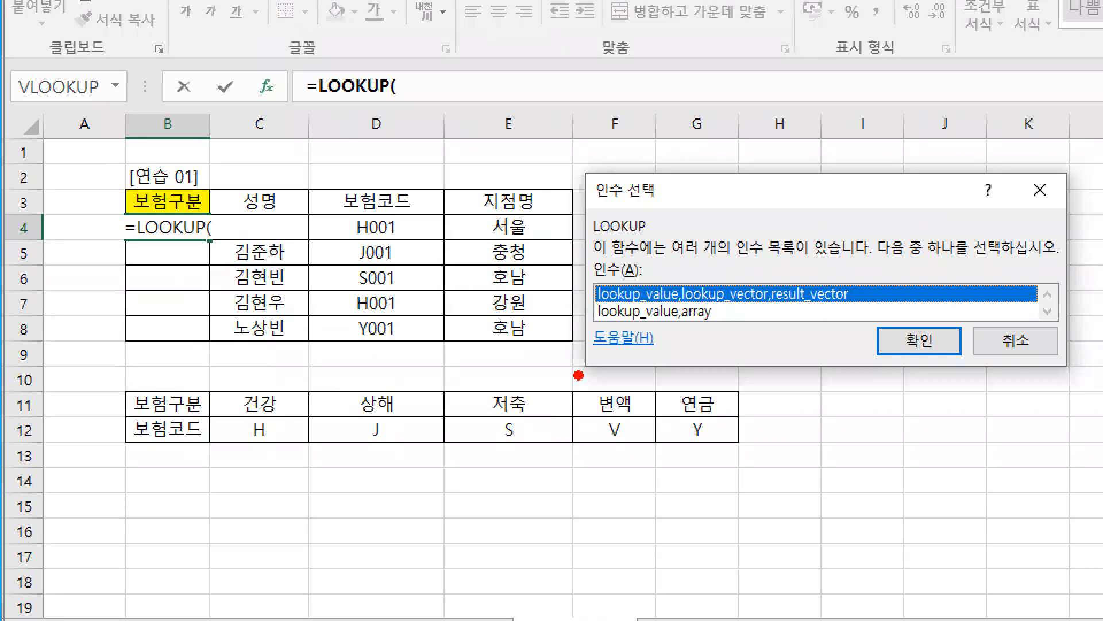
{"action": "left_click_drag", "start_coordinate": [589, 298], "coordinate": [561, 333]}
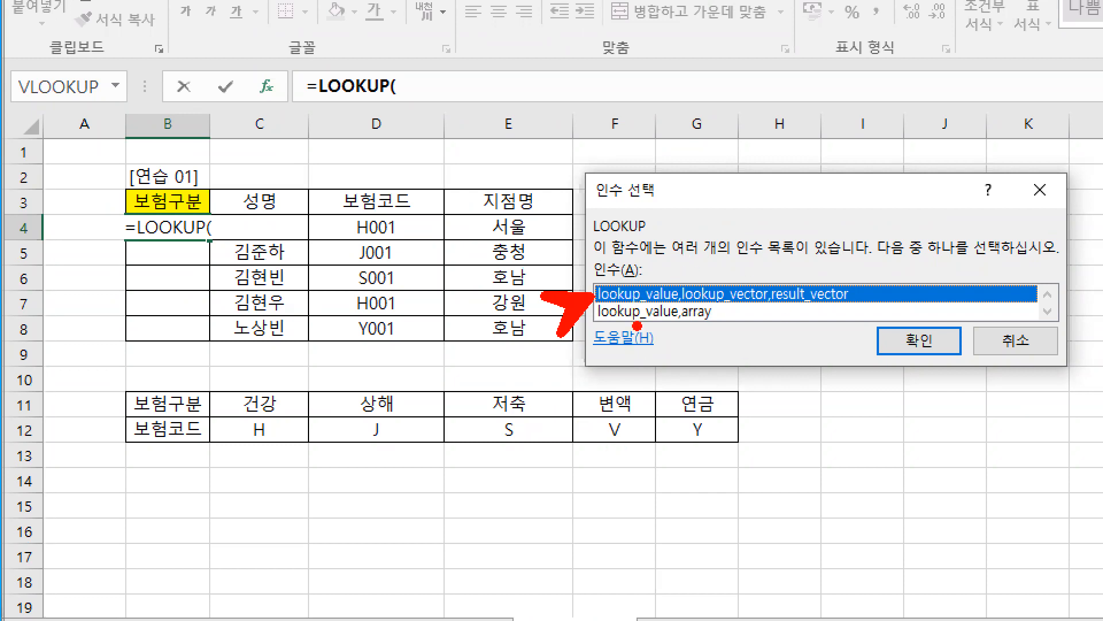
{"action": "left_click_drag", "start_coordinate": [669, 259], "coordinate": [798, 260]}
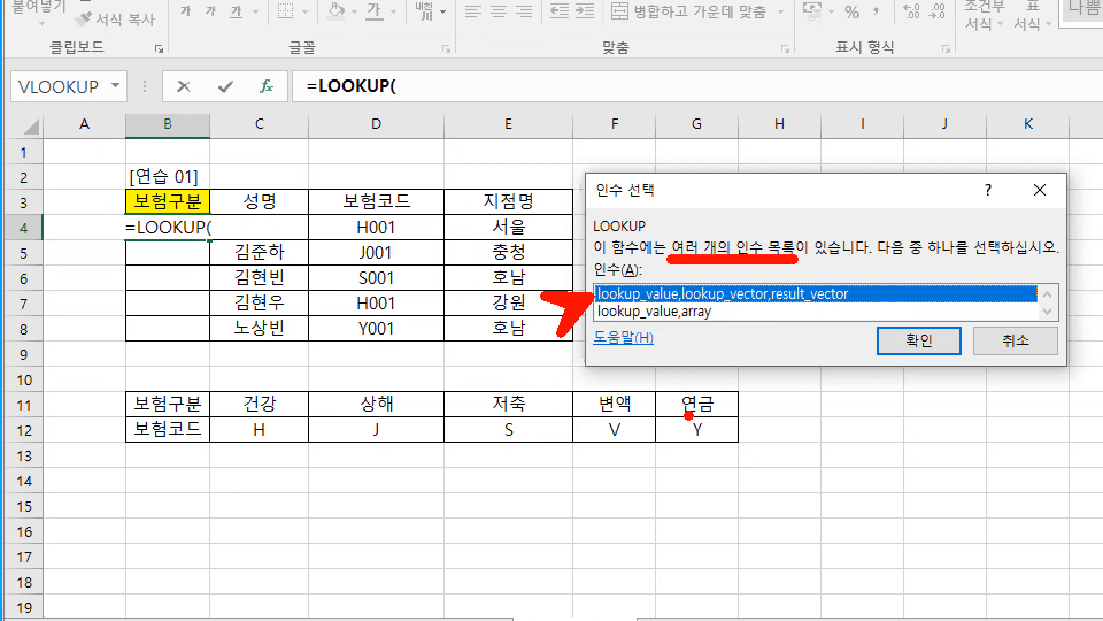
{"action": "left_click_drag", "start_coordinate": [589, 279], "coordinate": [880, 311]}
{"action": "mouse_move", "coordinate": [909, 356]}
{"action": "left_mouse_down"}
{"action": "mouse_move", "coordinate": [920, 402]}
{"action": "mouse_move", "coordinate": [901, 388]}
{"action": "left_mouse_up"}
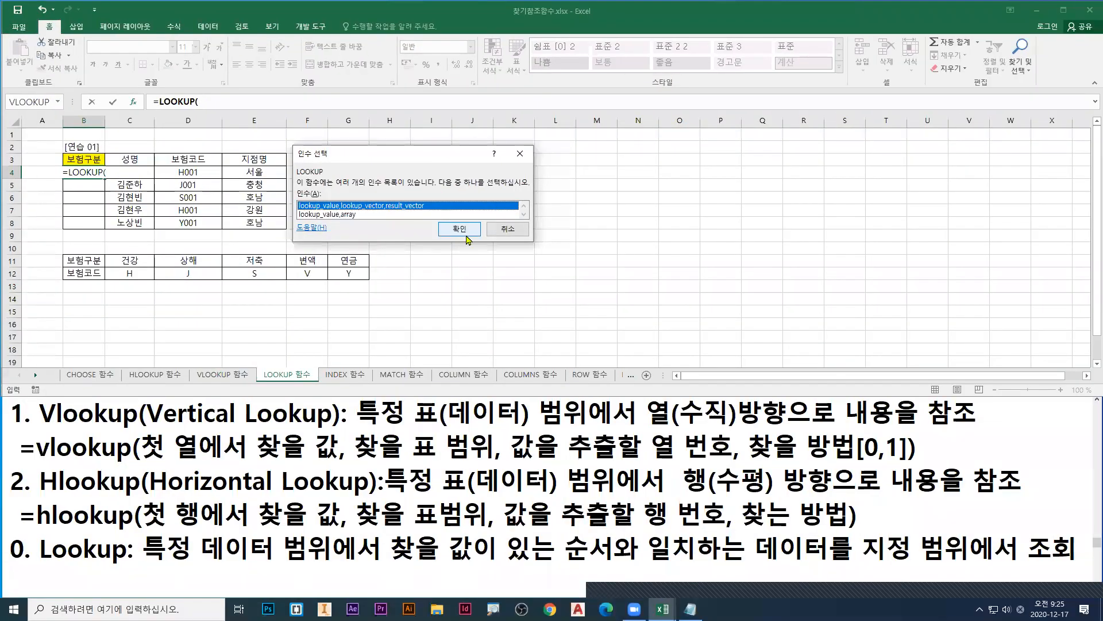
Step: Accept the lookup_value,lookup_vector,result_vector form and move the 함수 인수 dialog up, clear of the code table
{"action": "key", "text": "Return"}
{"action": "left_click_drag", "start_coordinate": [407, 195], "coordinate": [375, 51]}
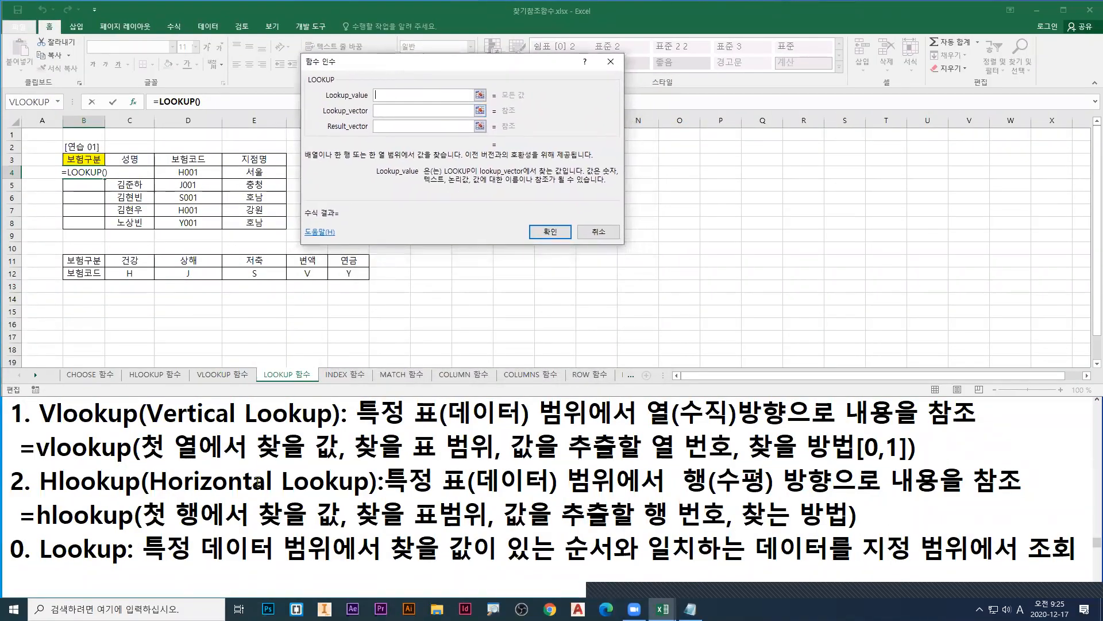
Step: Switch to the Notepad file 스프레드시트 2-1.txt and bring the =lookup syntax line into view
{"action": "left_click", "coordinate": [61, 571]}
{"action": "scroll", "coordinate": [121, 566], "scroll_direction": "down", "scroll_amount": 1}
{"action": "scroll", "coordinate": [262, 583], "scroll_direction": "up", "scroll_amount": 1}
{"action": "scroll", "coordinate": [221, 578], "scroll_direction": "down", "scroll_amount": 1}
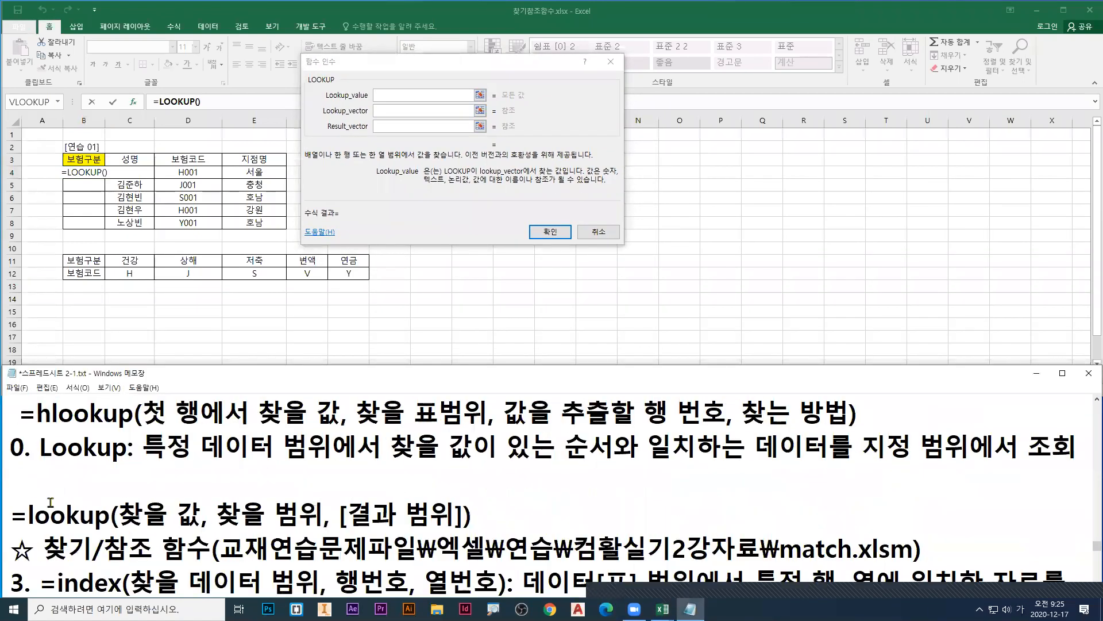
{"action": "left_click", "coordinate": [27, 476]}
{"action": "type", "text": "=lookyu"}
{"action": "key", "text": "BackSpace"}
{"action": "key", "text": "BackSpace"}
{"action": "type", "text": "yo"}
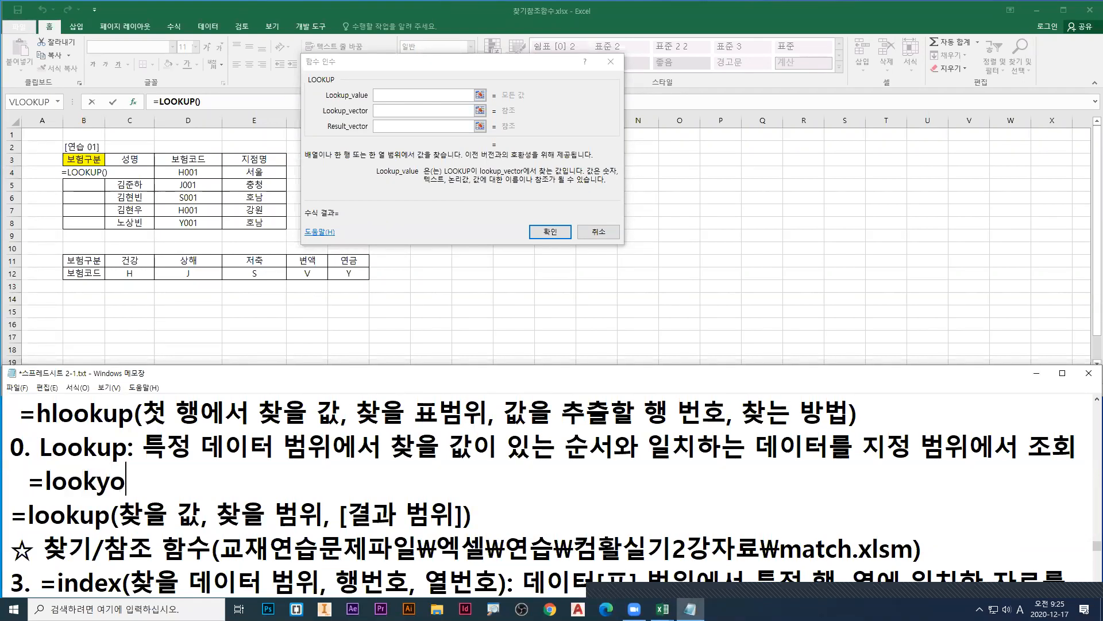
{"action": "key", "text": "BackSpace"}
{"action": "key", "text": "BackSpace"}
{"action": "type", "text": "up"}
{"action": "type", "text": "(찾을 가"}
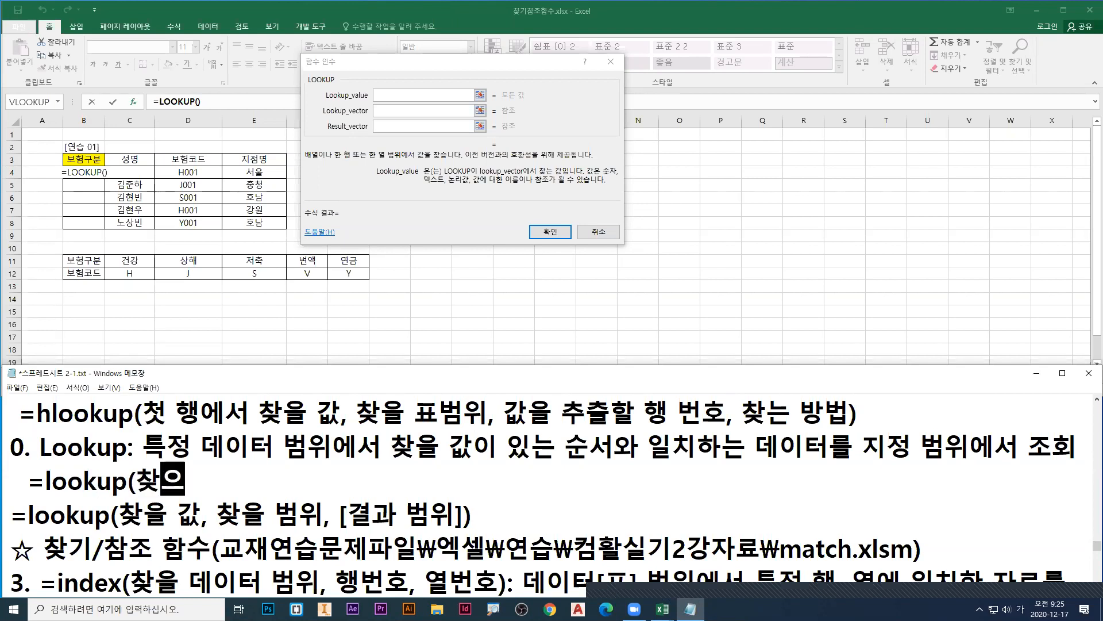
{"action": "type", "text": "값, 찾을 범위, 결과"}
{"action": "key", "text": "shift+Home"}
{"action": "key", "text": "BackSpace"}
{"action": "key", "text": "BackSpace"}
Step: Remove the blank line above =lookup(찾을 값, 찾을 범위, [결과 범위]) and indent that line by one space
{"action": "left_click", "coordinate": [12, 469]}
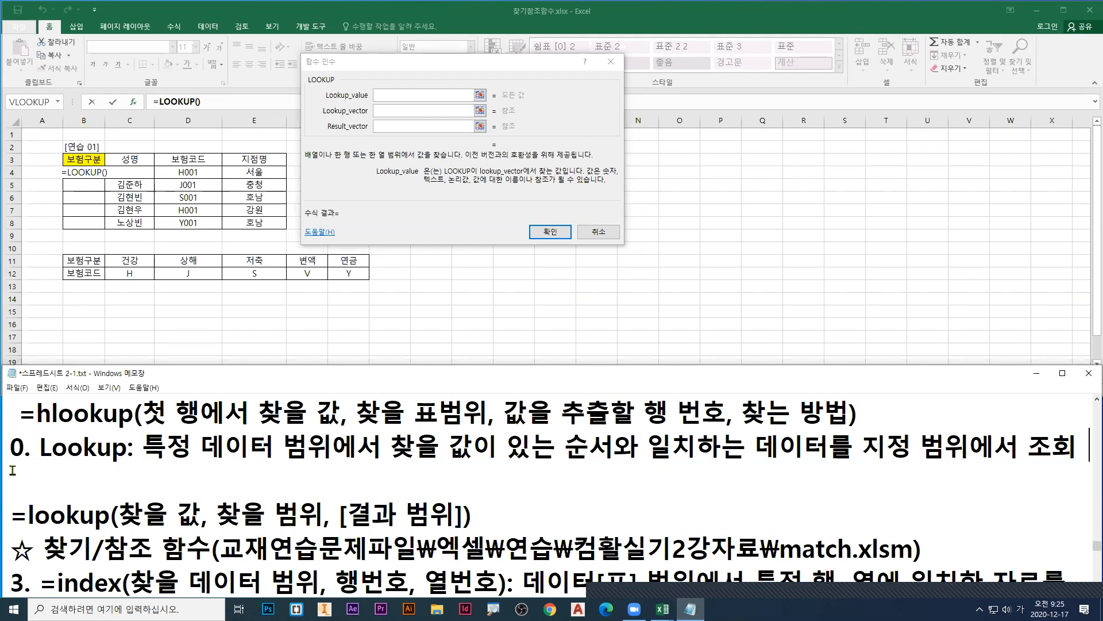
{"action": "key", "text": "BackSpace"}
{"action": "key", "text": "Return"}
{"action": "key", "text": "BackSpace"}
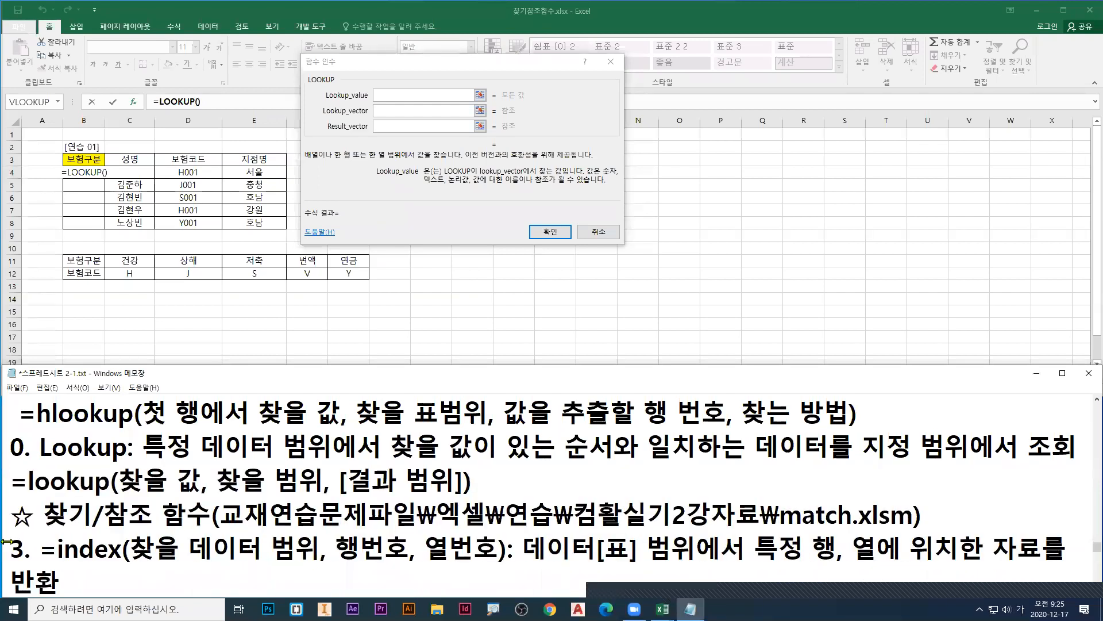
{"action": "left_click", "coordinate": [490, 471]}
{"action": "key", "text": "Delete"}
{"action": "key", "text": "Return"}
{"action": "key", "text": "Up"}
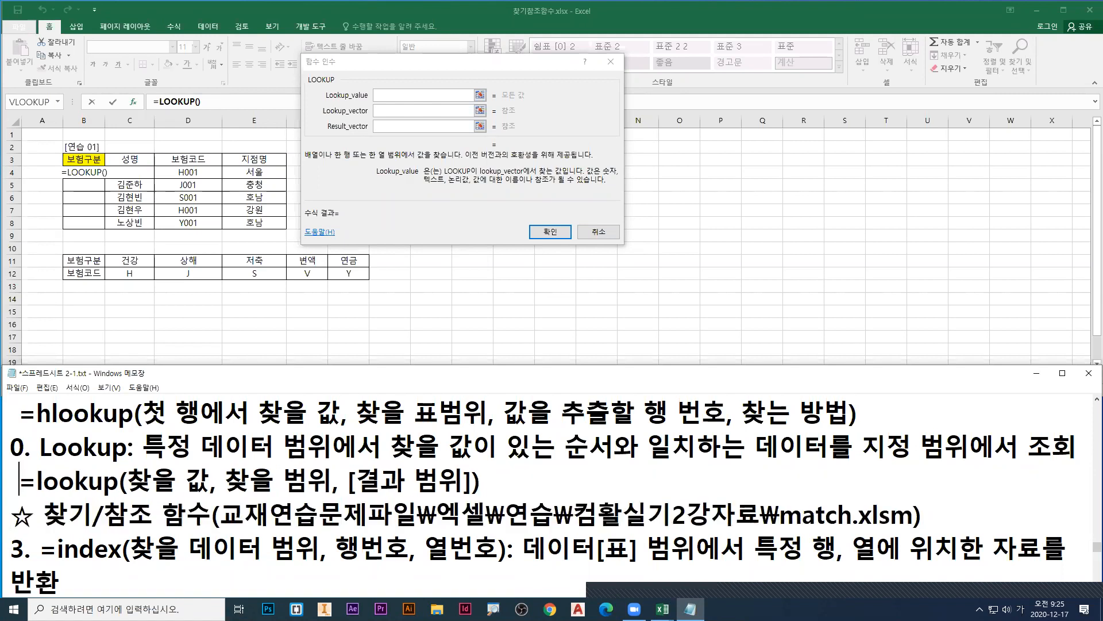
Step: Underline 찾을 값 in blue and 찾을 범위 in green in the syntax line, and box the codes C12:G12 in green
{"action": "left_click_drag", "start_coordinate": [133, 496], "coordinate": [215, 495]}
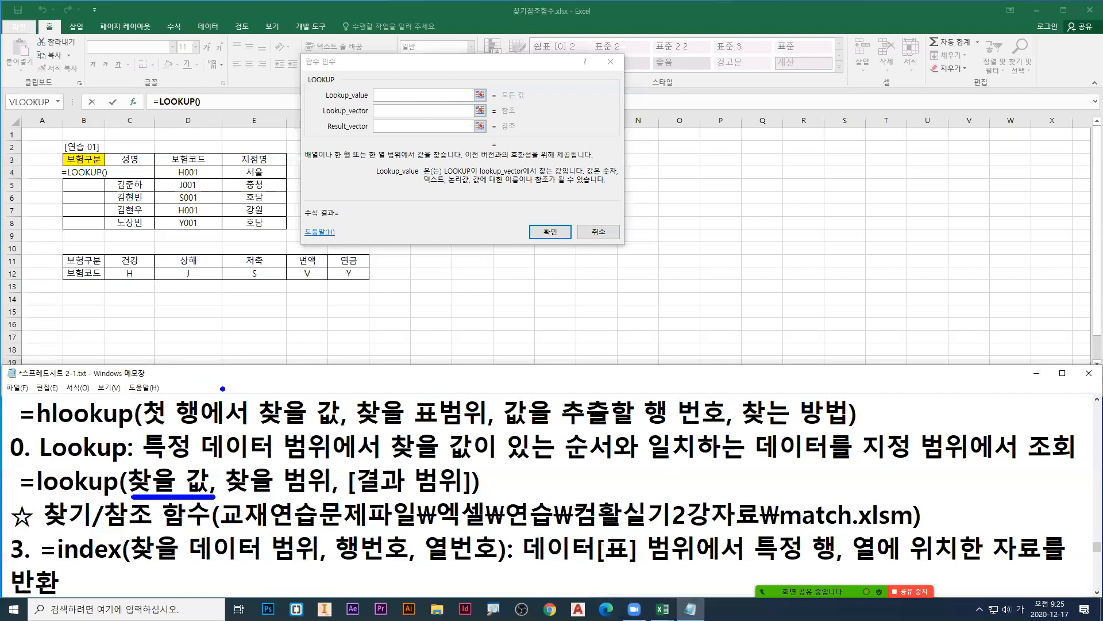
{"action": "left_click_drag", "start_coordinate": [231, 495], "coordinate": [323, 495]}
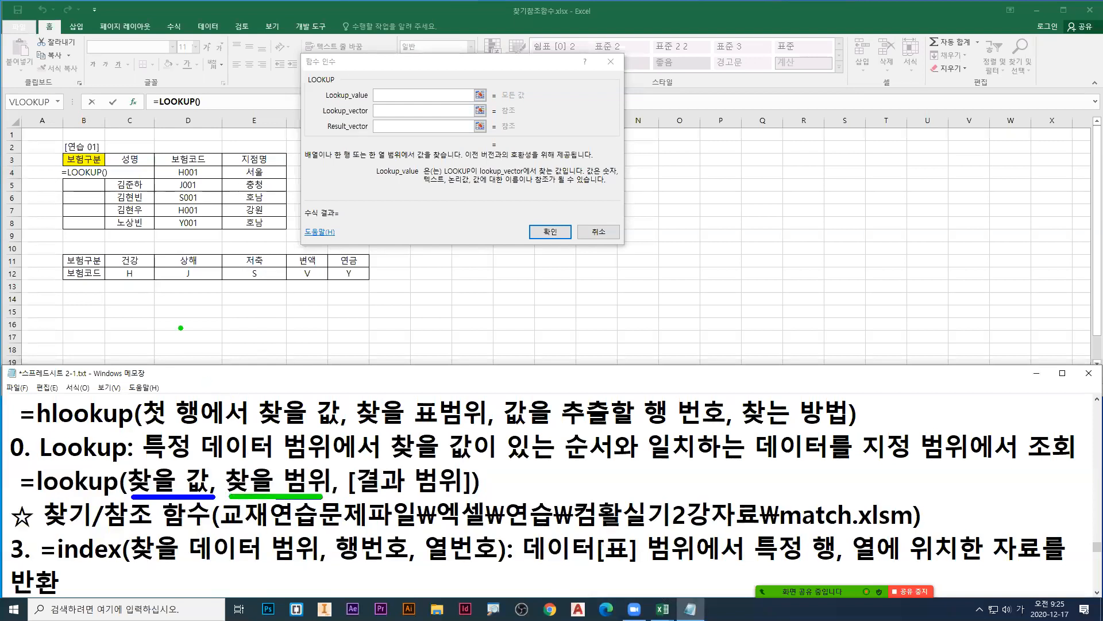
{"action": "left_click_drag", "start_coordinate": [108, 267], "coordinate": [370, 283]}
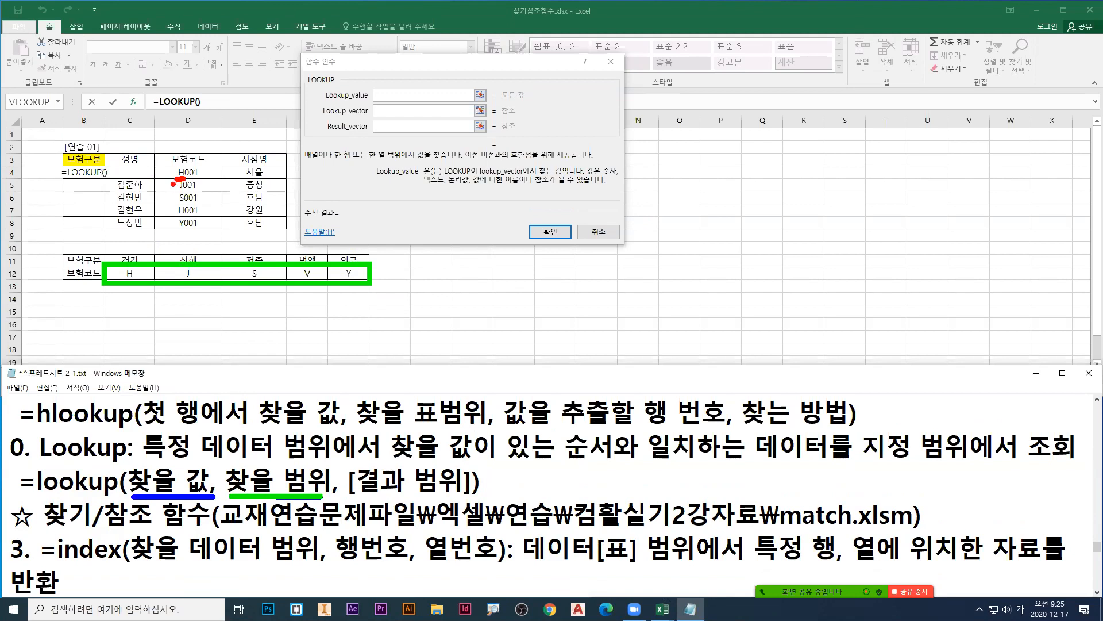
Step: Clear the drawings and enter left(D4,1) as the Lookup_value argument
{"action": "left_click_drag", "start_coordinate": [177, 180], "coordinate": [132, 266]}
{"action": "key", "text": "Escape"}
{"action": "left_click", "coordinate": [387, 95]}
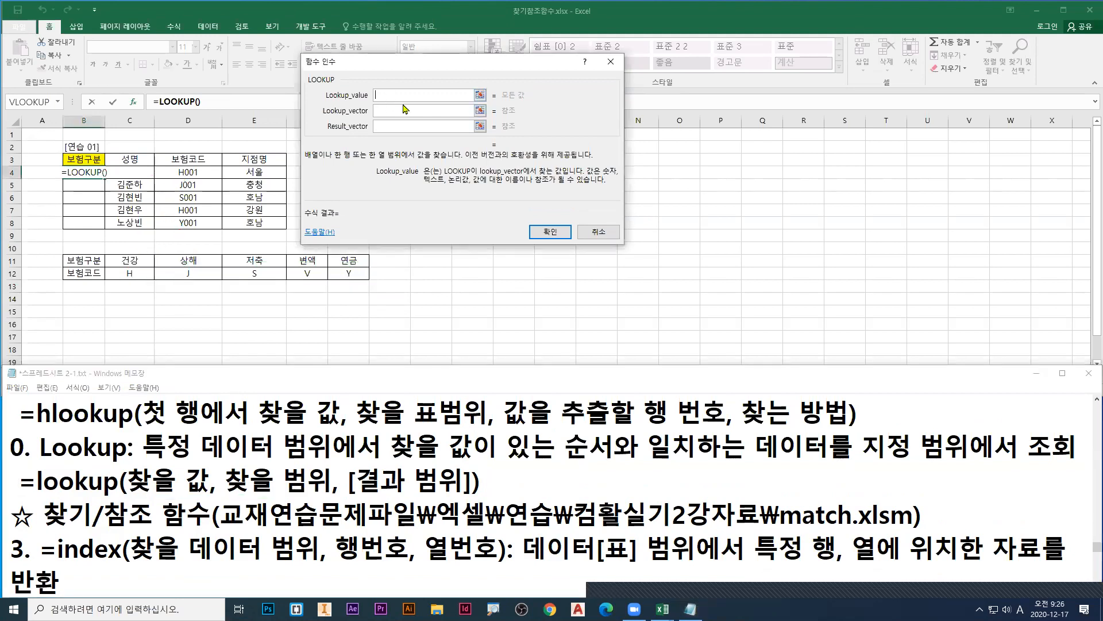
{"action": "type", "text": "left("}
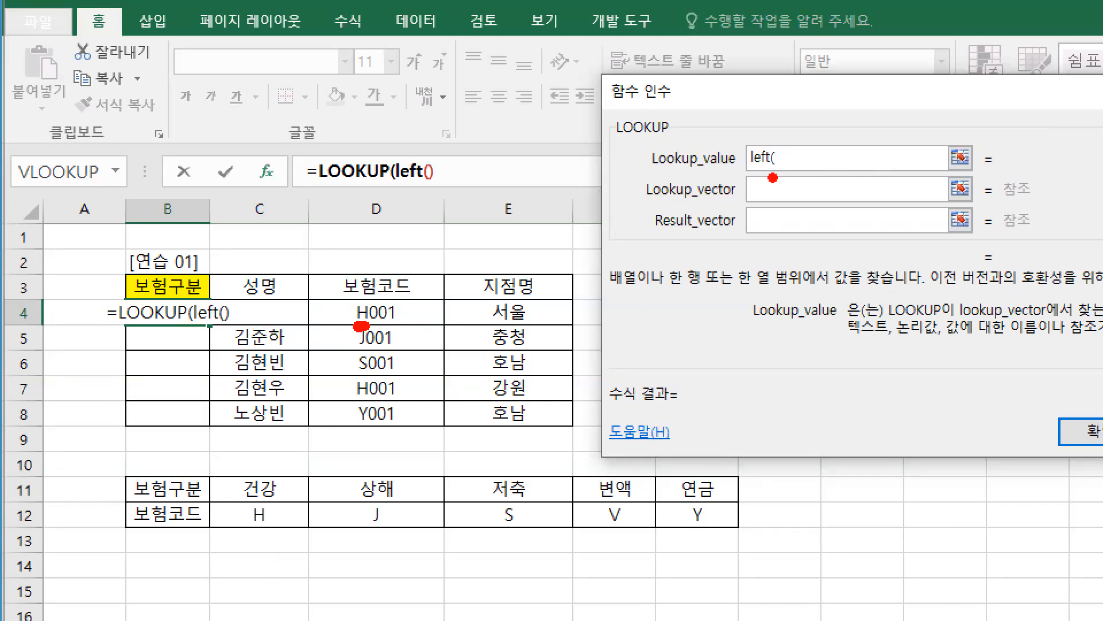
{"action": "left_click_drag", "start_coordinate": [382, 305], "coordinate": [430, 287]}
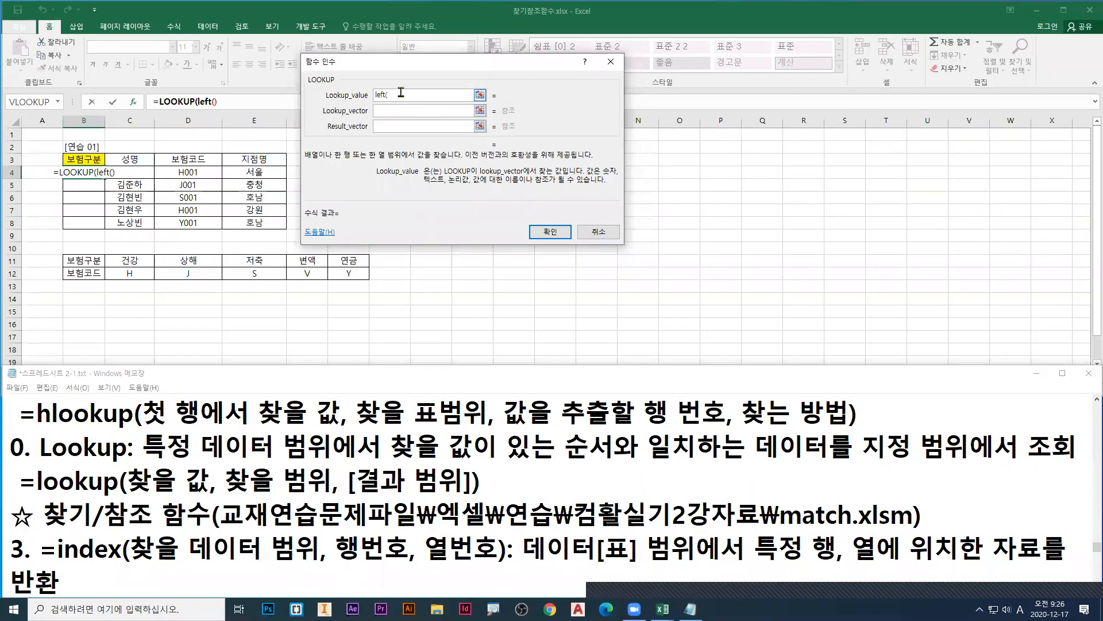
{"action": "left_click", "coordinate": [181, 173]}
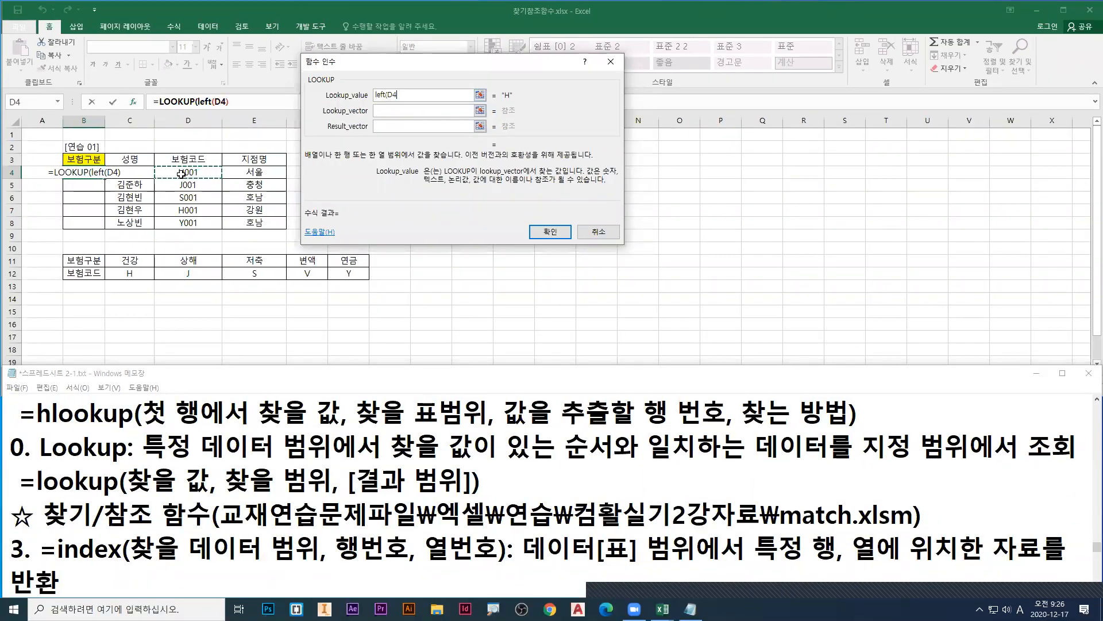
{"action": "type", "text": ","}
{"action": "type", "text": ",1"}
{"action": "type", "text": ")"}
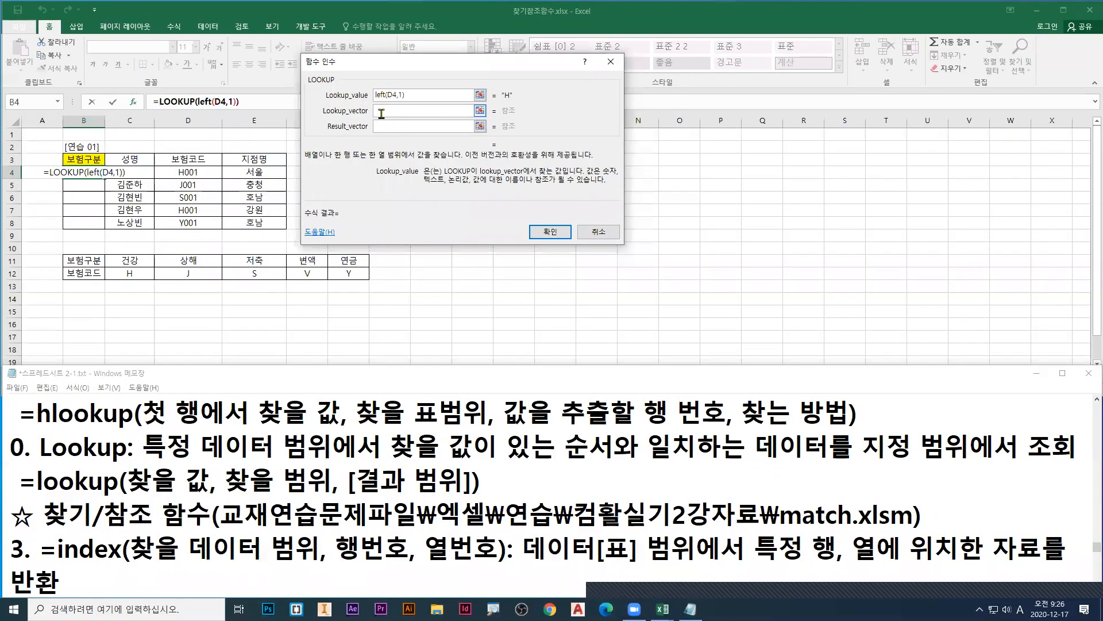
Step: Activate the Lookup_vector argument, point a blue arrow at it, underline left(D4,1) and circle its "H" result in red
{"action": "left_click", "coordinate": [382, 113]}
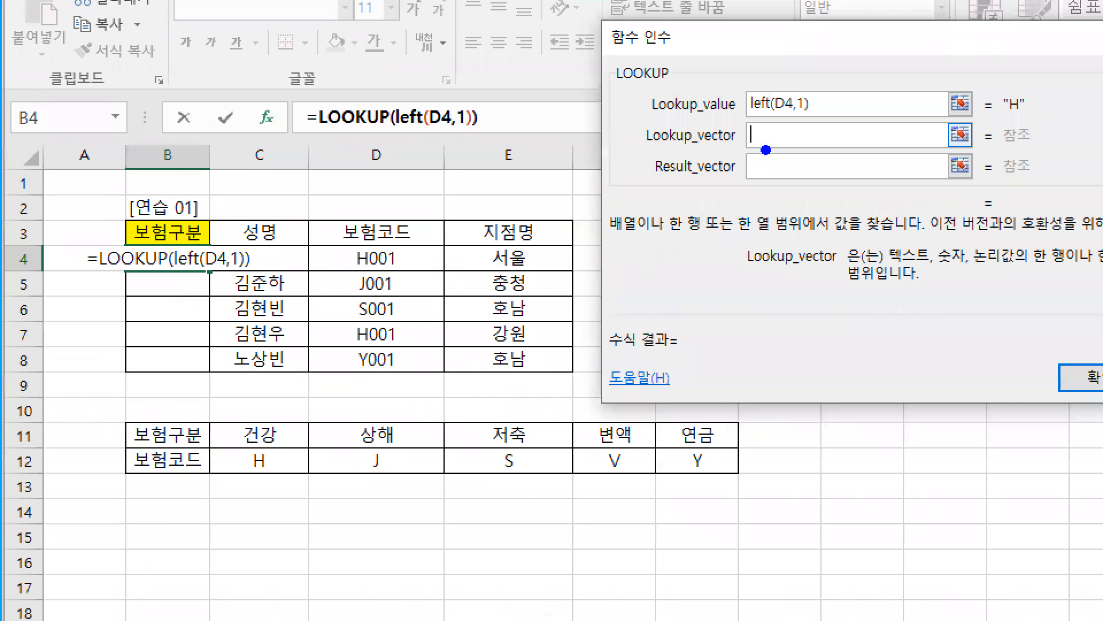
{"action": "left_click_drag", "start_coordinate": [759, 141], "coordinate": [757, 187]}
{"action": "key", "text": "r"}
{"action": "left_click_drag", "start_coordinate": [746, 117], "coordinate": [810, 121]}
{"action": "mouse_move", "coordinate": [1028, 118]}
{"action": "left_mouse_down"}
{"action": "mouse_move", "coordinate": [998, 120]}
{"action": "mouse_move", "coordinate": [1023, 85]}
{"action": "mouse_move", "coordinate": [1029, 123]}
{"action": "left_mouse_up"}
{"action": "key", "text": "b"}
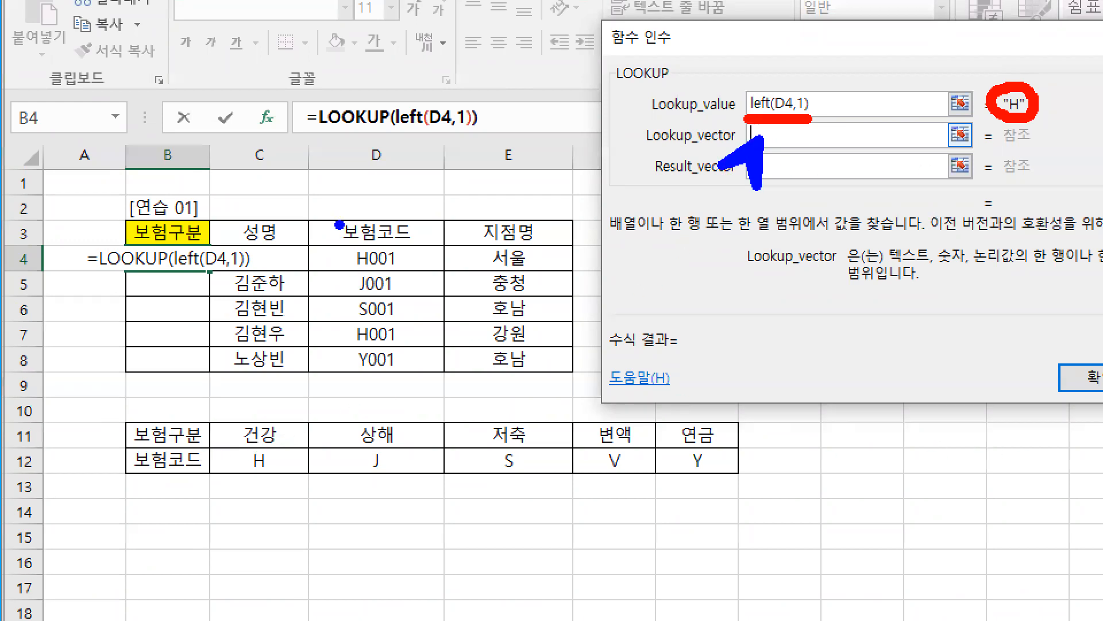
Step: Box E3:E8 and C12:G12 in blue and underline the single-row or single-column wording in the Lookup_vector description
{"action": "left_click_drag", "start_coordinate": [449, 215], "coordinate": [572, 377]}
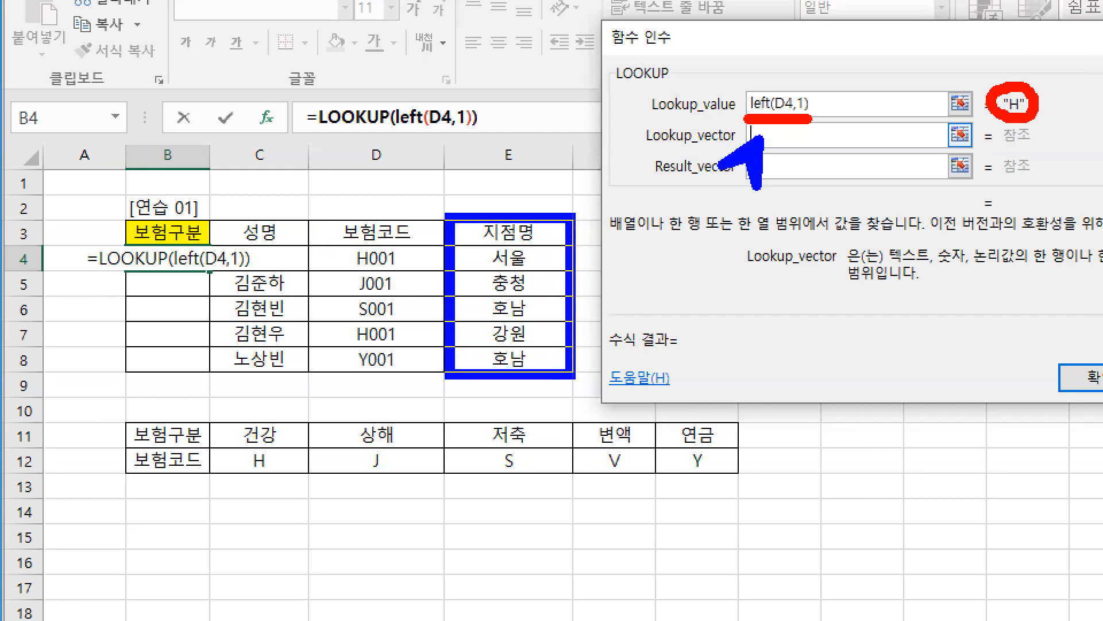
{"action": "left_click_drag", "start_coordinate": [208, 441], "coordinate": [743, 480]}
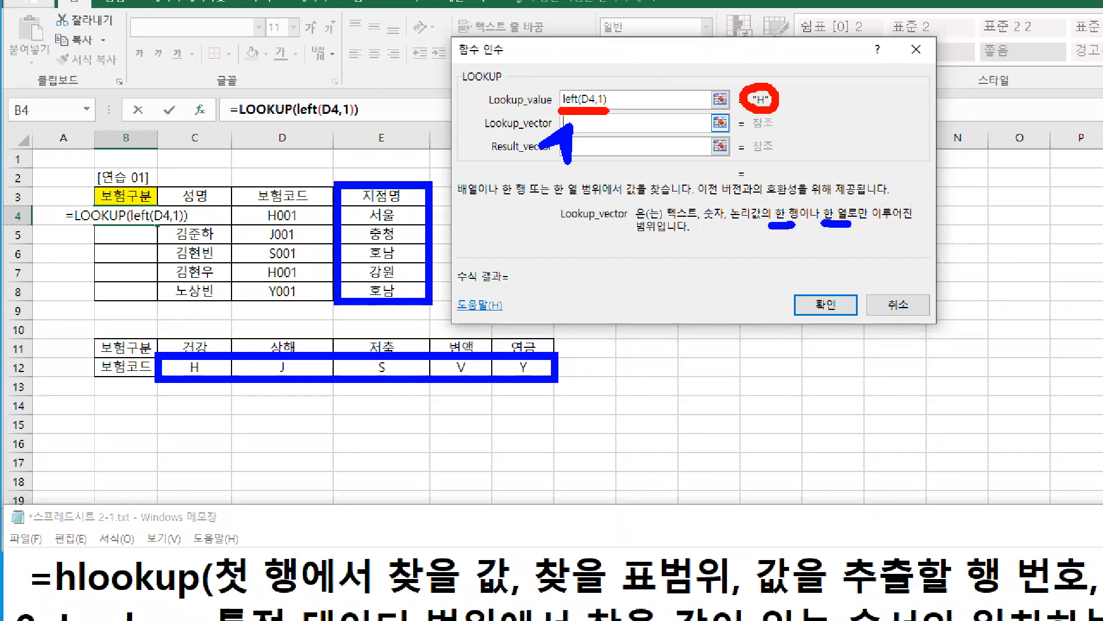
{"action": "left_click_drag", "start_coordinate": [629, 239], "coordinate": [673, 239]}
{"action": "left_click_drag", "start_coordinate": [862, 228], "coordinate": [910, 233]}
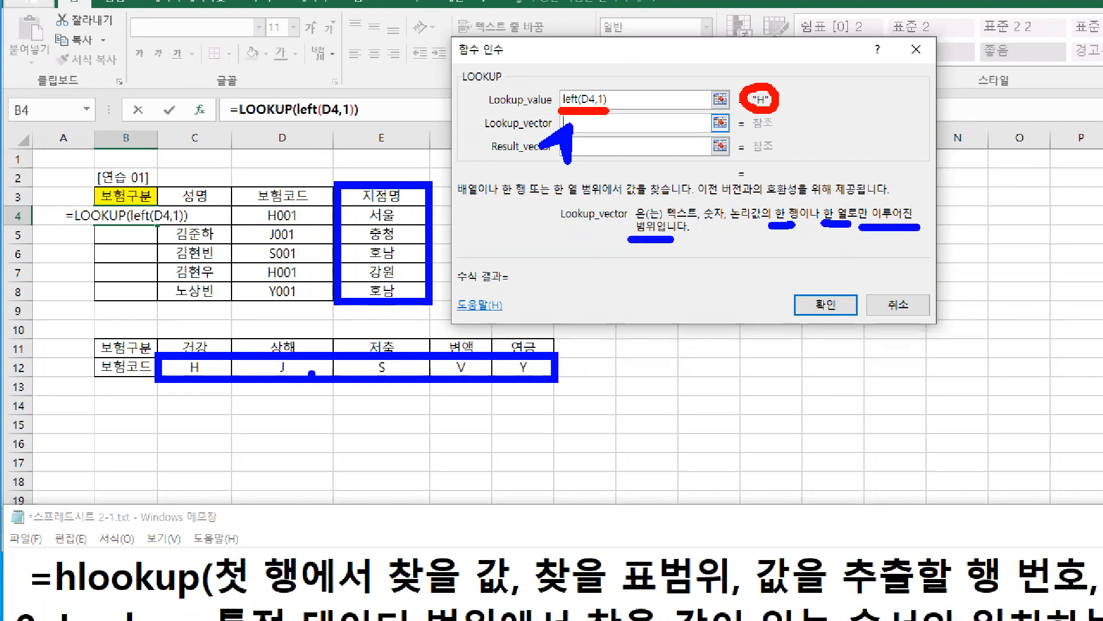
{"action": "left_click_drag", "start_coordinate": [155, 351], "coordinate": [554, 382]}
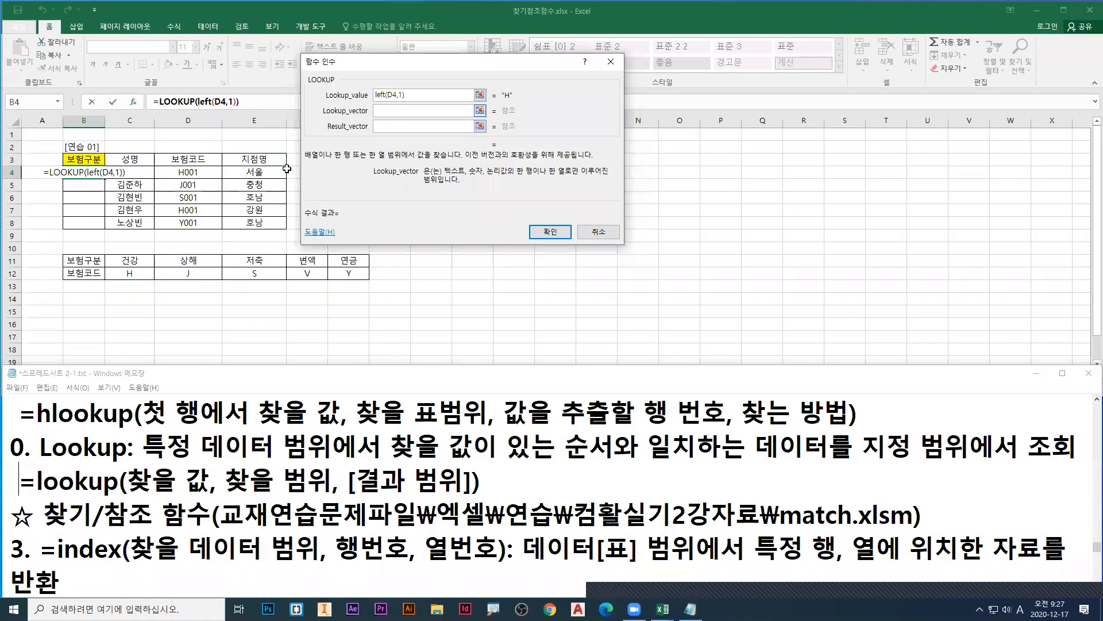
Step: Set the Lookup_vector argument to the absolute range $C$12:$G$12
{"action": "left_click_drag", "start_coordinate": [190, 367], "coordinate": [371, 367]}
{"action": "left_click_drag", "start_coordinate": [247, 273], "coordinate": [349, 274]}
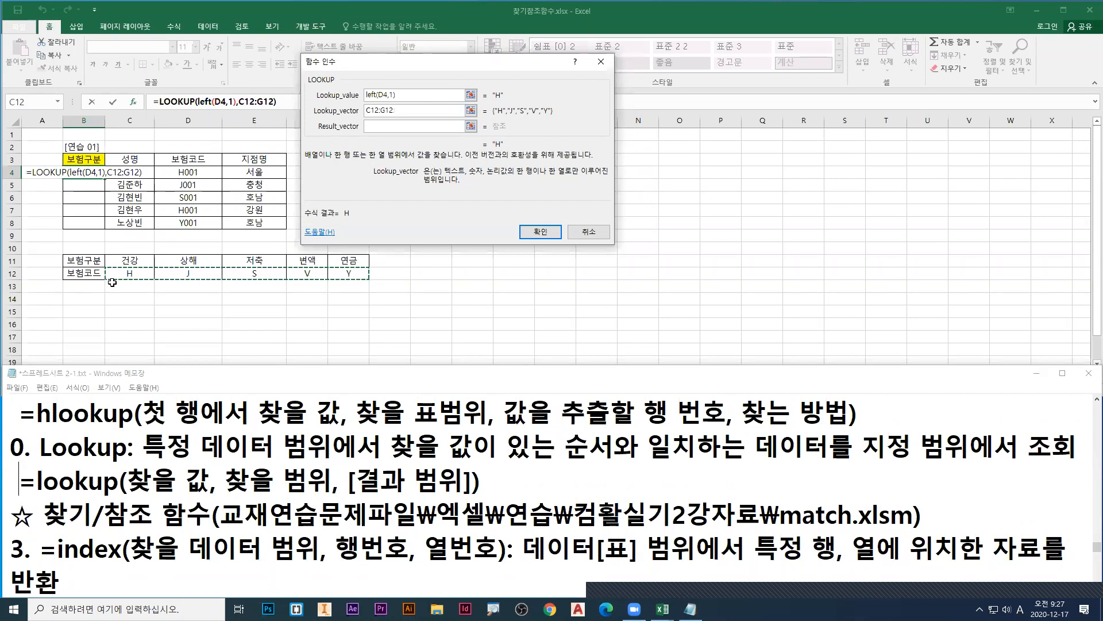
{"action": "key", "text": "F4"}
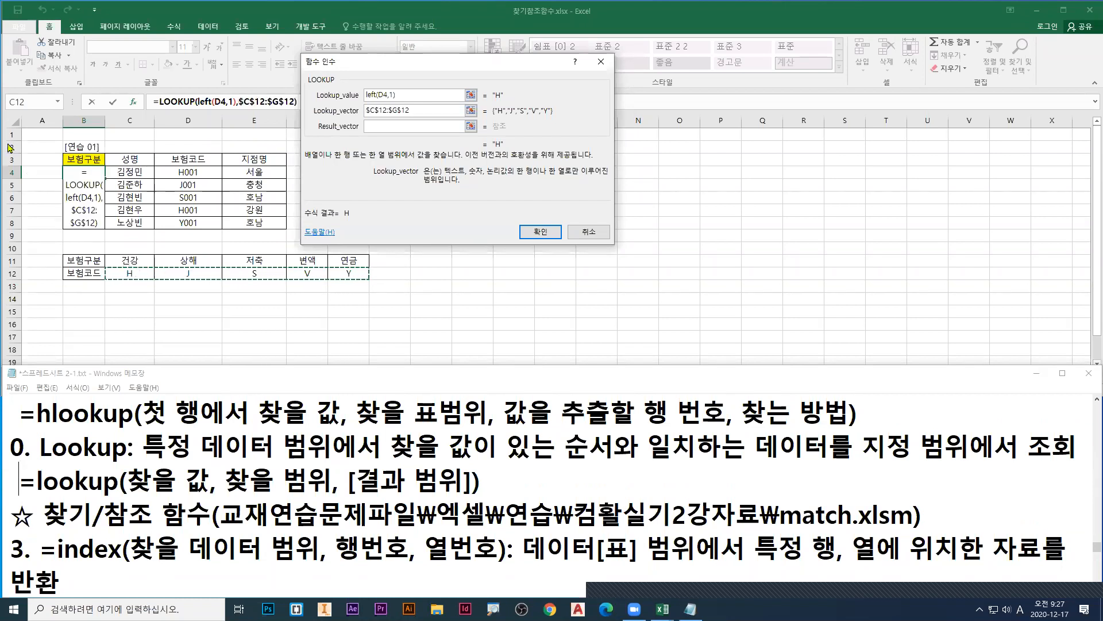
Step: Draw a red downward arrow beside B4:B8, box C12:G12 in green, mark below S in red and blue, and clear the drawings
{"action": "mouse_move", "coordinate": [205, 246]}
{"action": "left_mouse_down"}
{"action": "mouse_move", "coordinate": [207, 291]}
{"action": "mouse_move", "coordinate": [225, 299]}
{"action": "left_mouse_up"}
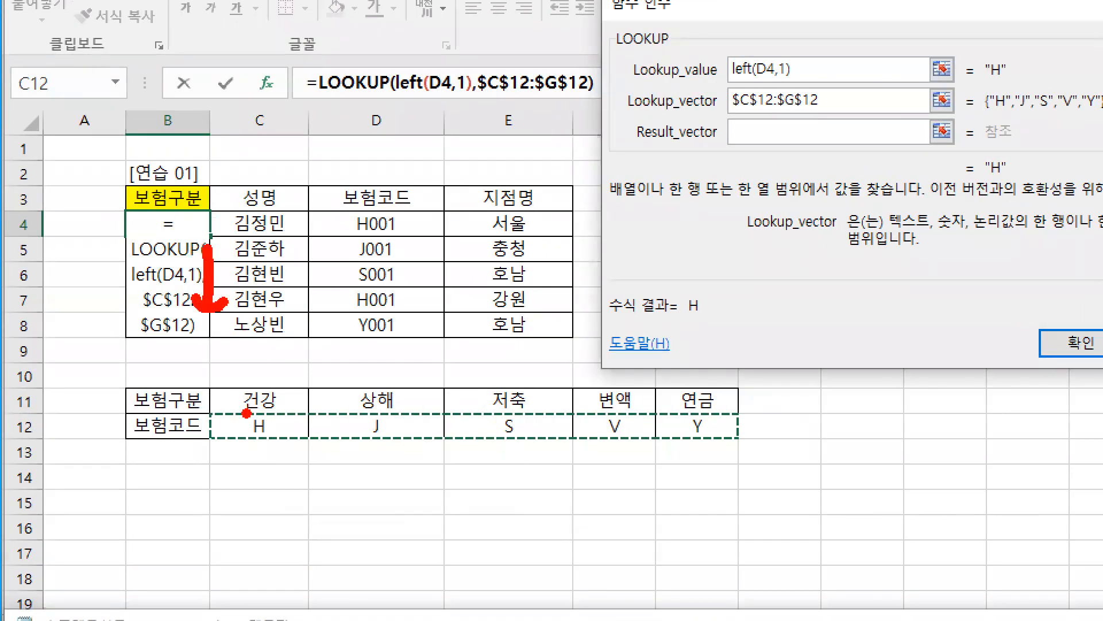
{"action": "mouse_move", "coordinate": [202, 409]}
{"action": "left_mouse_down"}
{"action": "mouse_move", "coordinate": [669, 454]}
{"action": "mouse_move", "coordinate": [737, 443]}
{"action": "left_mouse_up"}
{"action": "key", "text": "g"}
{"action": "key", "text": "r"}
{"action": "mouse_move", "coordinate": [503, 449]}
{"action": "left_mouse_down"}
{"action": "mouse_move", "coordinate": [510, 479]}
{"action": "mouse_move", "coordinate": [521, 476]}
{"action": "left_mouse_up"}
{"action": "mouse_move", "coordinate": [507, 492]}
{"action": "left_mouse_down"}
{"action": "mouse_move", "coordinate": [506, 509]}
{"action": "mouse_move", "coordinate": [524, 504]}
{"action": "left_mouse_up"}
{"action": "key", "text": "b"}
{"action": "left_click_drag", "start_coordinate": [520, 458], "coordinate": [538, 507]}
{"action": "key", "text": "Escape"}
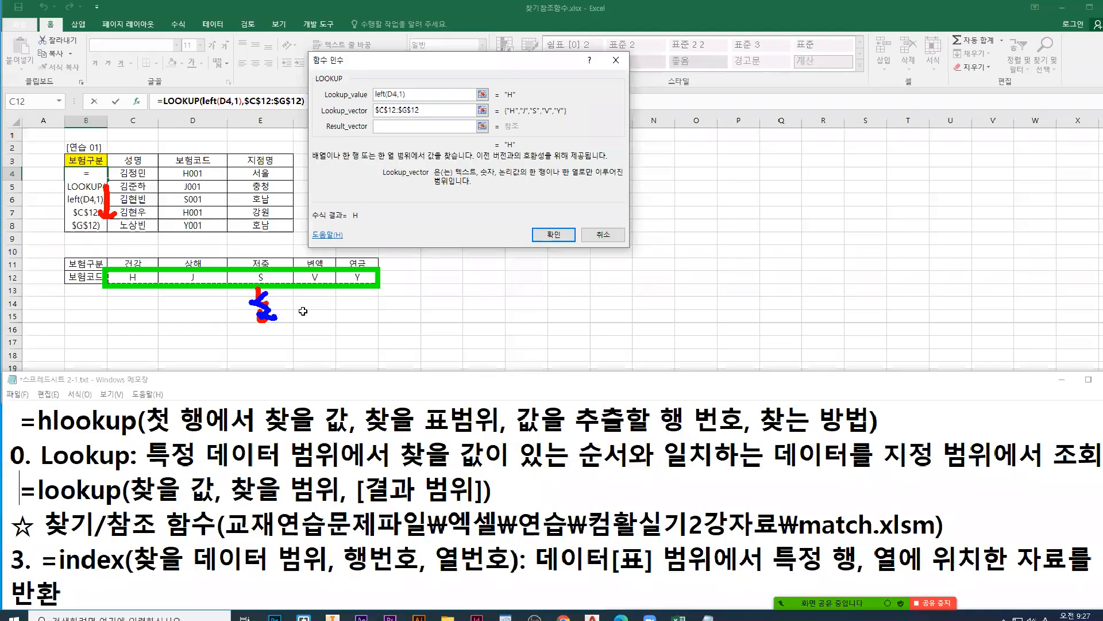
Step: Activate the Result_vector argument, underline the matching "H" values in green and box C11:G11 in red
{"action": "left_click", "coordinate": [373, 127]}
{"action": "key", "text": "ctrl+1"}
{"action": "left_click", "coordinate": [1, 29]}
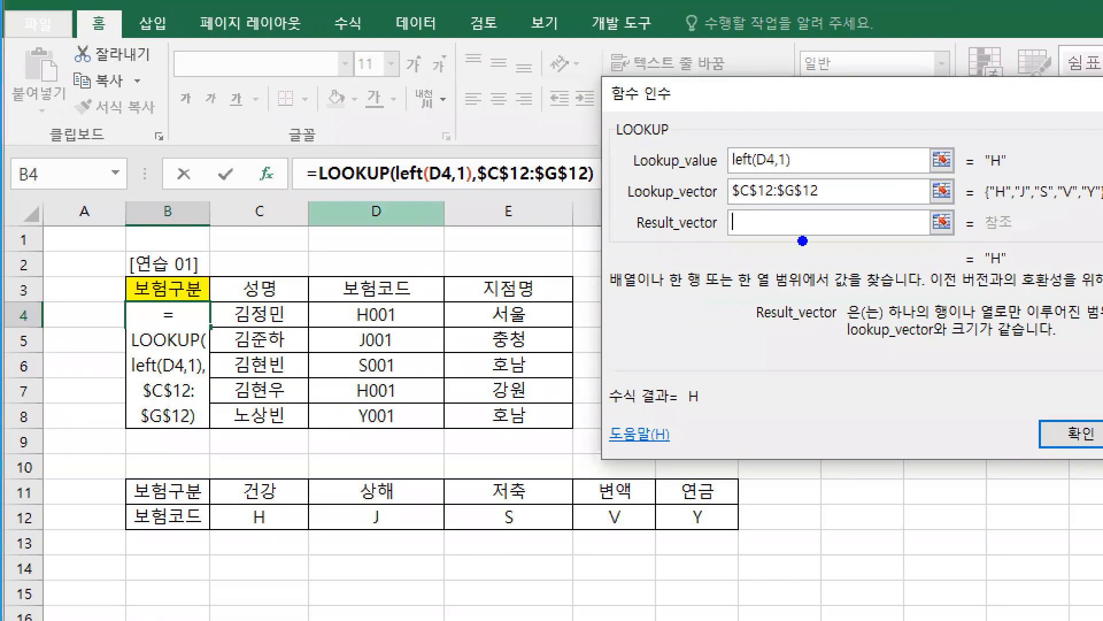
{"action": "key", "text": "g"}
{"action": "left_click_drag", "start_coordinate": [992, 206], "coordinate": [1006, 207]}
{"action": "left_click_drag", "start_coordinate": [990, 270], "coordinate": [1006, 269]}
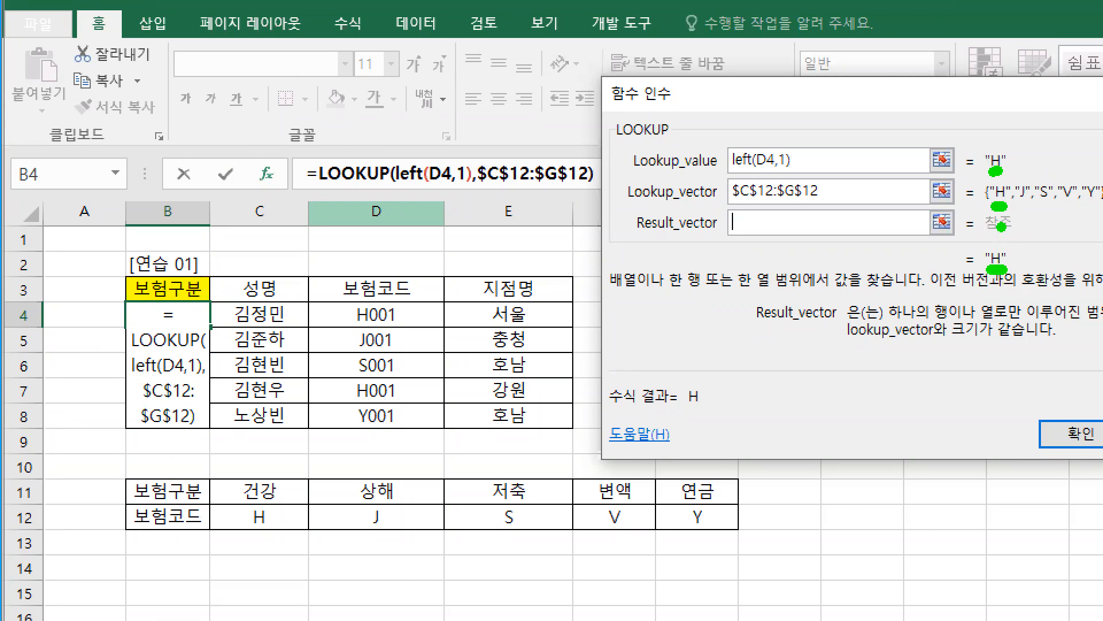
{"action": "key", "text": "r"}
{"action": "mouse_move", "coordinate": [214, 472]}
{"action": "left_mouse_down"}
{"action": "mouse_move", "coordinate": [753, 502]}
{"action": "mouse_move", "coordinate": [747, 510]}
{"action": "left_mouse_up"}
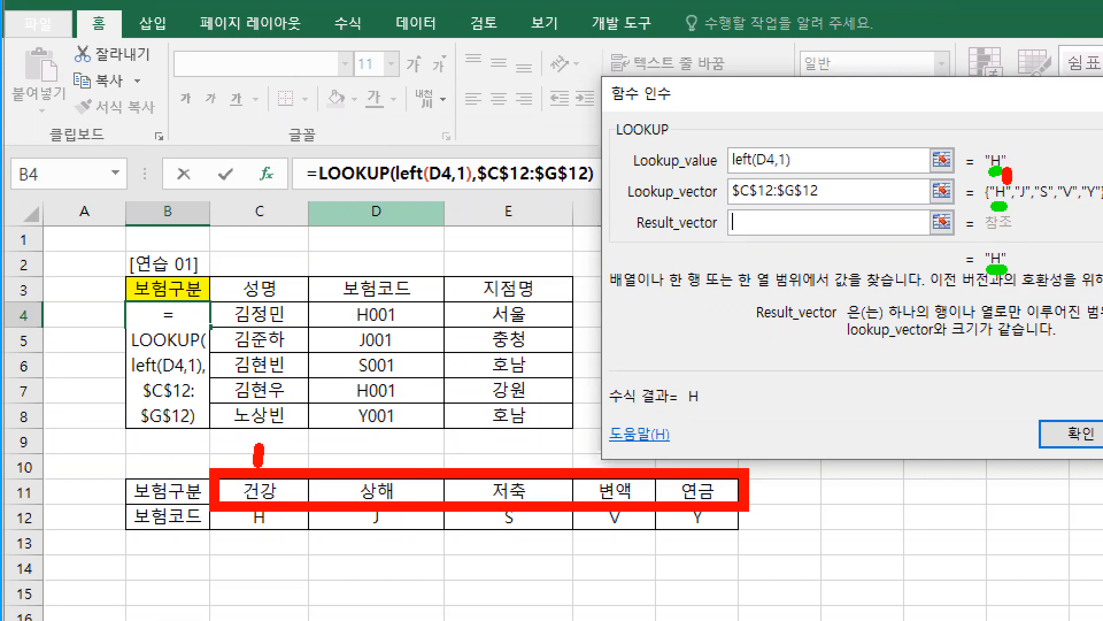
Step: Mark "J" in the lookup vector and 상해 in the table with a green 2 to show their matching position
{"action": "left_click", "coordinate": [1003, 159]}
{"action": "left_click", "coordinate": [1018, 207]}
{"action": "left_click_drag", "start_coordinate": [1030, 176], "coordinate": [1022, 168]}
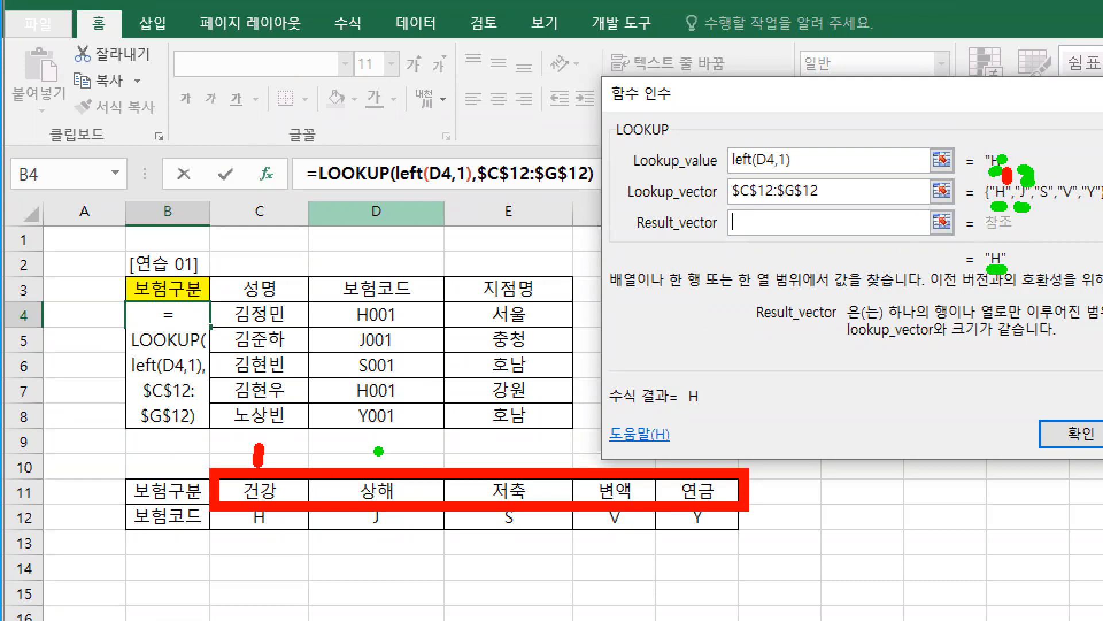
{"action": "left_click_drag", "start_coordinate": [377, 447], "coordinate": [402, 464]}
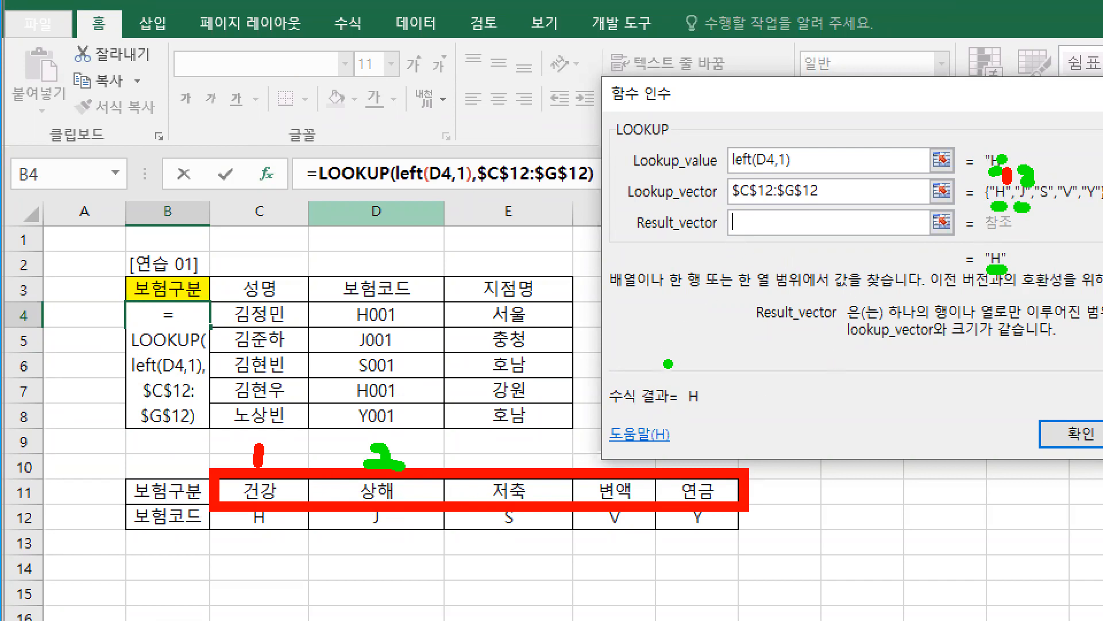
Step: Underline 하나의 행 and 열로만 in red in the Result_vector description, and erase all drawings
{"action": "key", "text": "r"}
{"action": "left_click_drag", "start_coordinate": [905, 324], "coordinate": [1049, 326]}
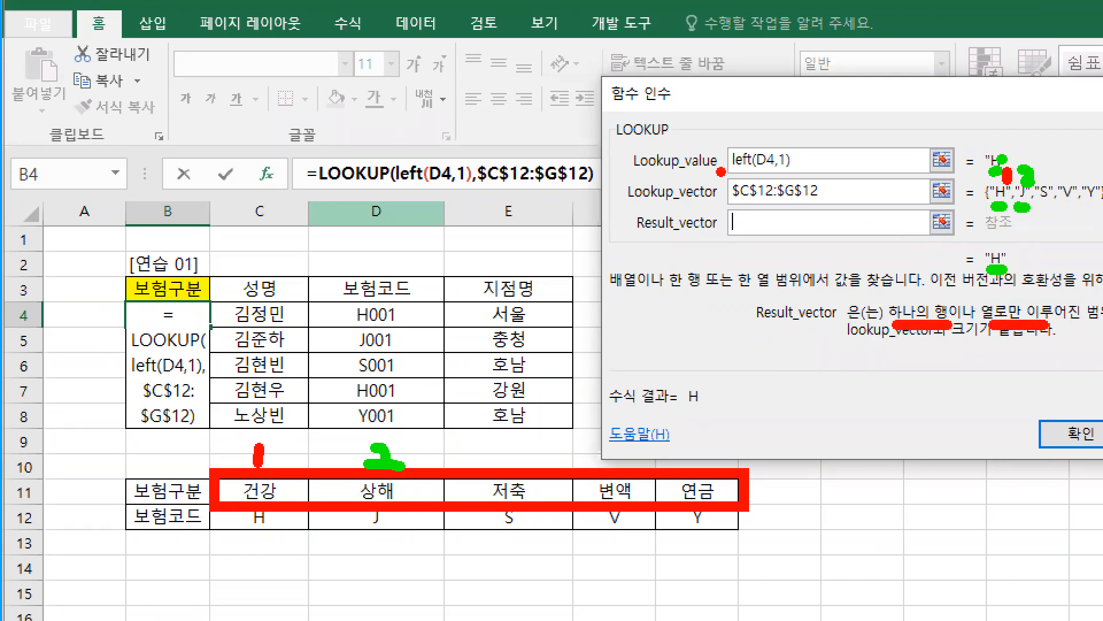
{"action": "key", "text": "e"}
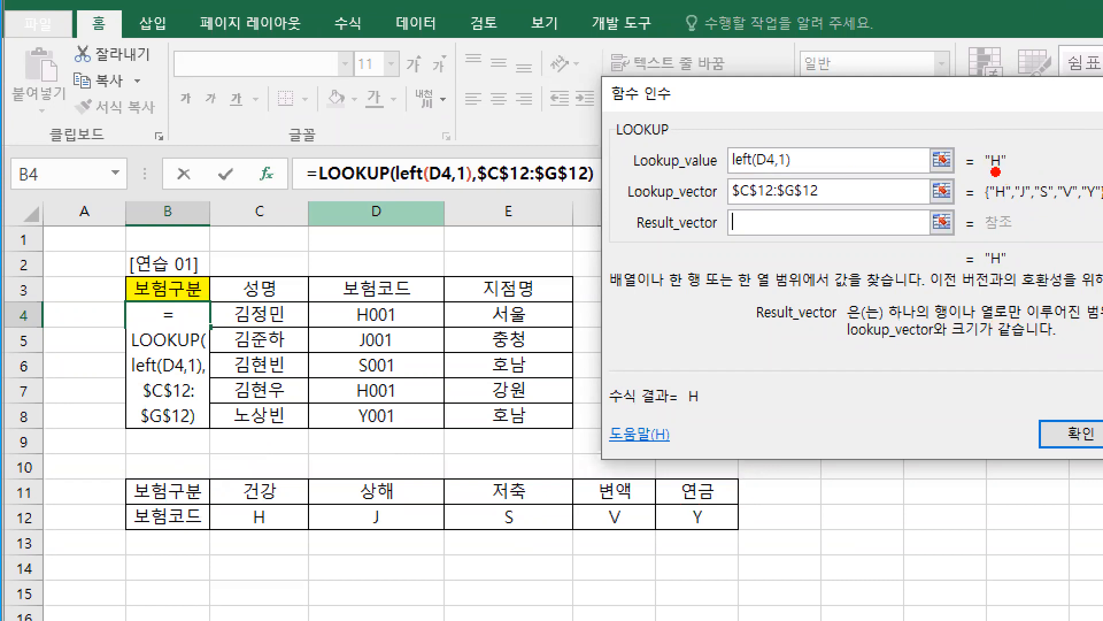
Step: Underline both "H" values in red and the lookup vector in blue, box C11:G11 in green, point at 건강 in red, and clear the drawings
{"action": "left_click_drag", "start_coordinate": [993, 209], "coordinate": [998, 219]}
{"action": "left_click_drag", "start_coordinate": [984, 213], "coordinate": [1100, 214]}
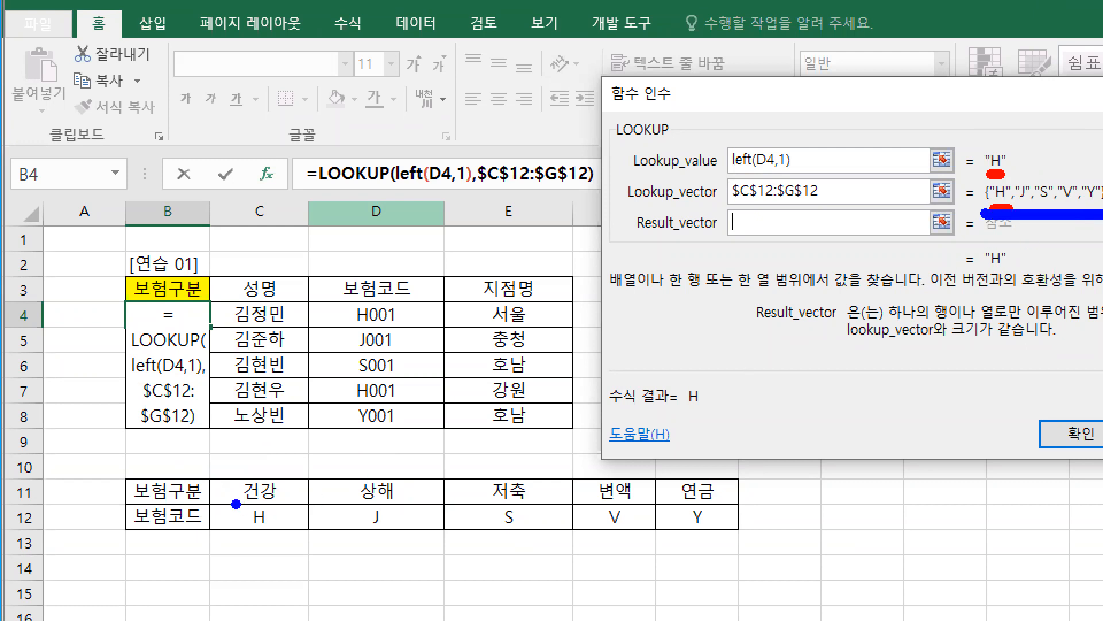
{"action": "key", "text": "g"}
{"action": "left_click_drag", "start_coordinate": [208, 473], "coordinate": [745, 508]}
{"action": "key", "text": "r"}
{"action": "mouse_move", "coordinate": [276, 451]}
{"action": "left_mouse_down"}
{"action": "mouse_move", "coordinate": [265, 480]}
{"action": "mouse_move", "coordinate": [317, 462]}
{"action": "left_mouse_up"}
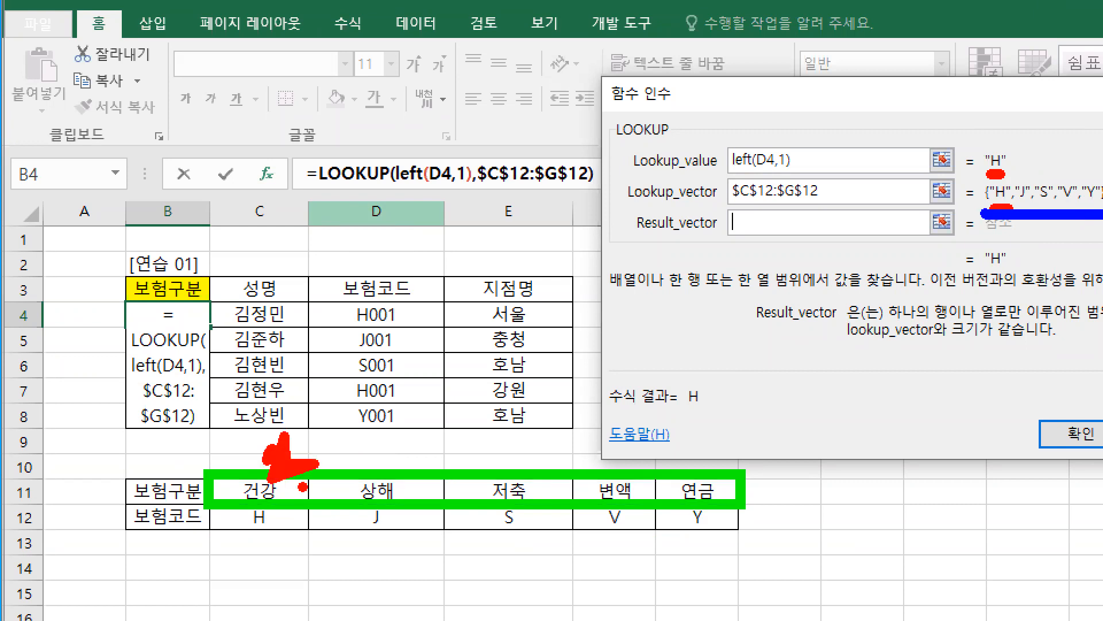
{"action": "key", "text": "Escape"}
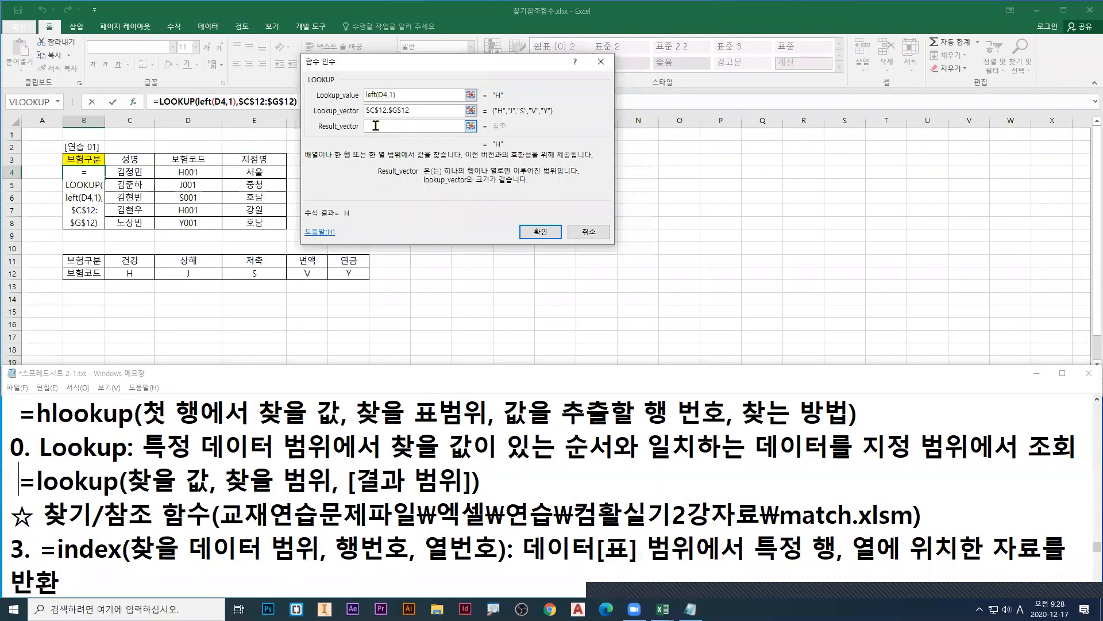
Step: Select C11:G11 as the Result_vector and switch back to the workbook 찾기참조함수.xlsx
{"action": "left_click_drag", "start_coordinate": [128, 261], "coordinate": [347, 261]}
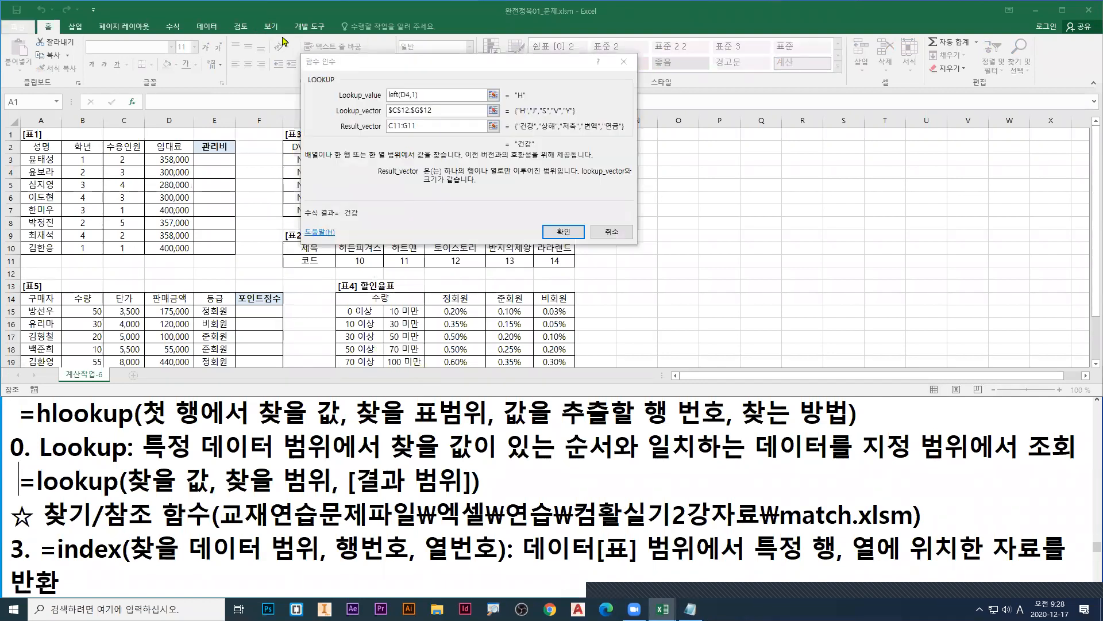
{"action": "left_click", "coordinate": [271, 26]}
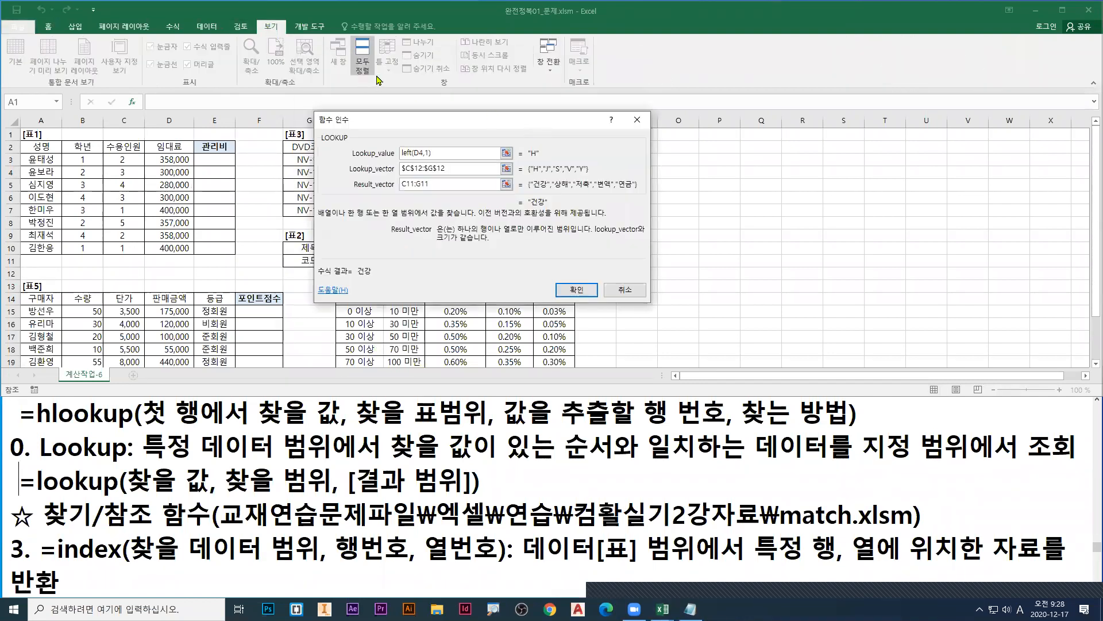
{"action": "left_click", "coordinate": [548, 62]}
{"action": "left_click", "coordinate": [561, 98]}
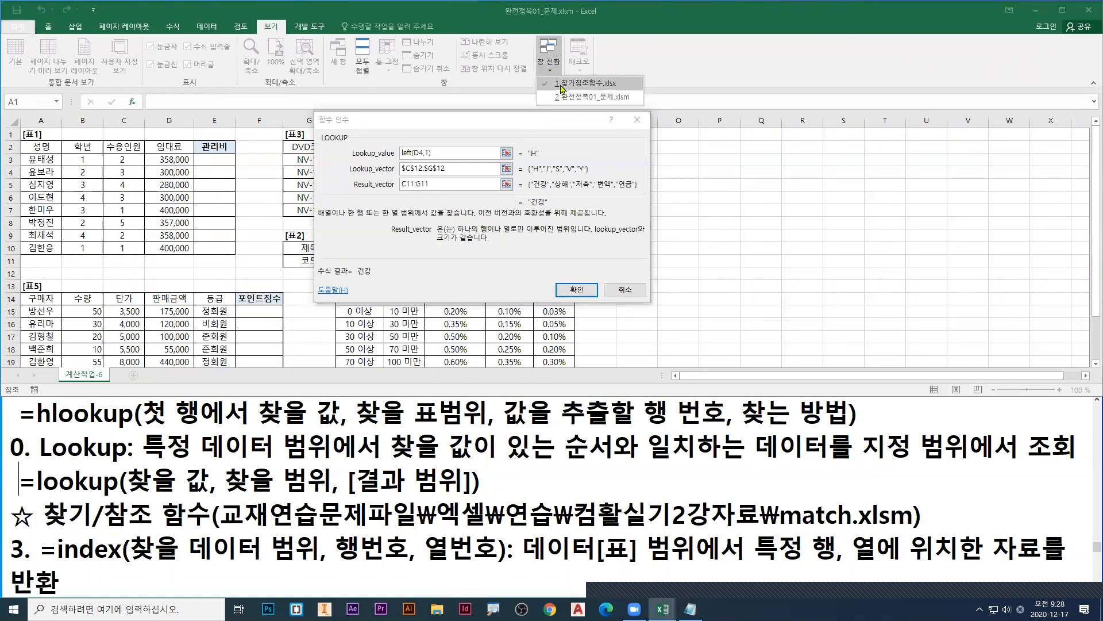
Step: Move the 함수 인수 dialog clear of the code table and make the Result_vector range absolute as $C$11:$G$11
{"action": "left_click", "coordinate": [385, 184]}
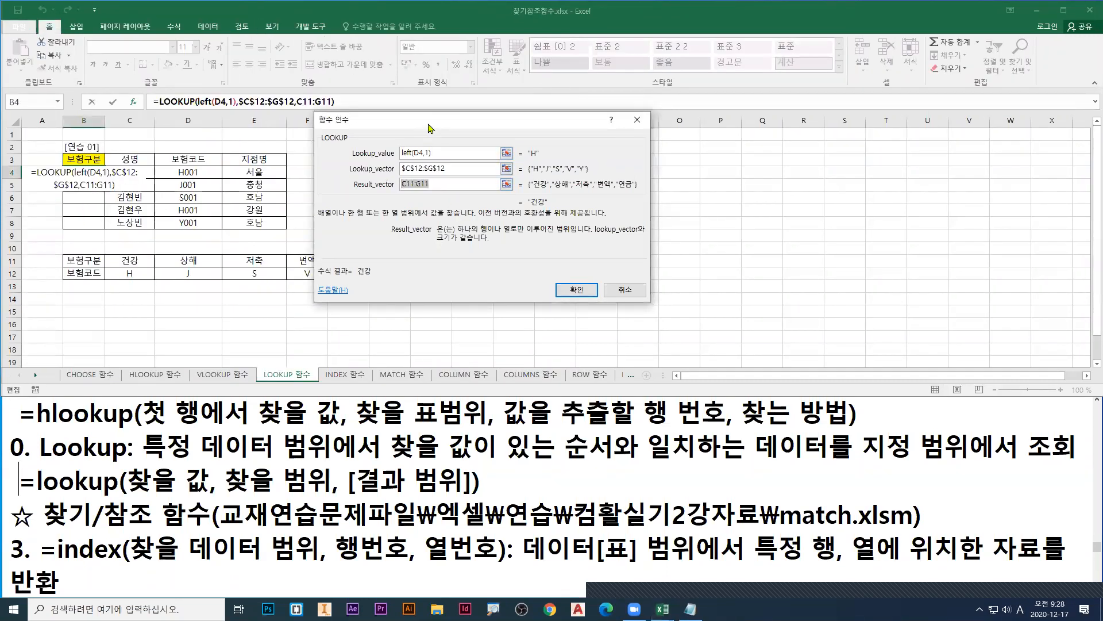
{"action": "left_click_drag", "start_coordinate": [430, 124], "coordinate": [508, 181]}
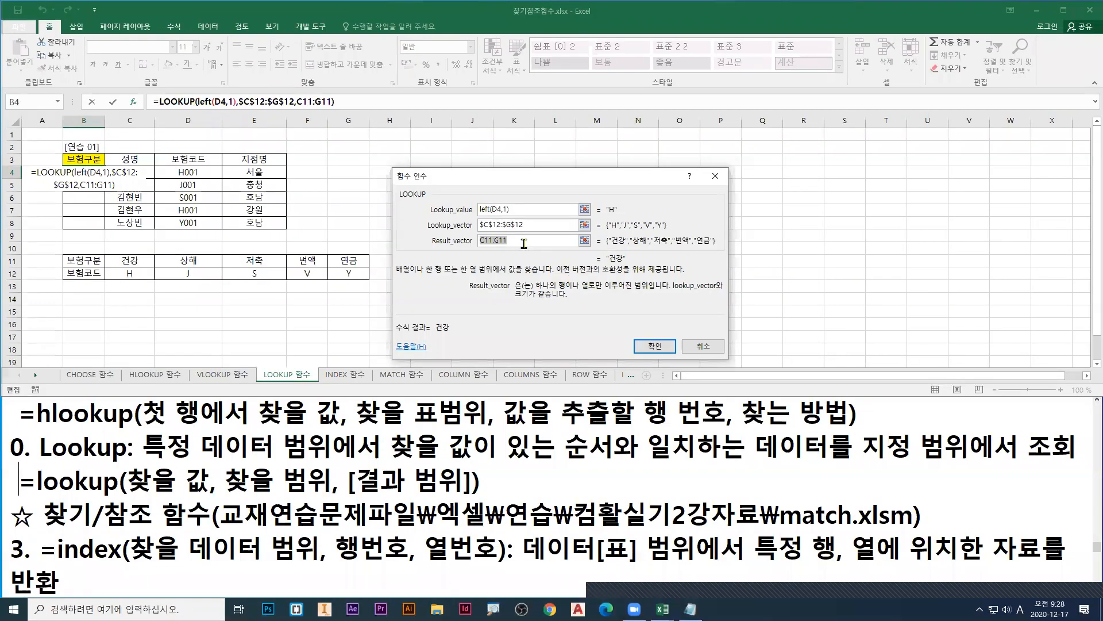
{"action": "key", "text": "F4"}
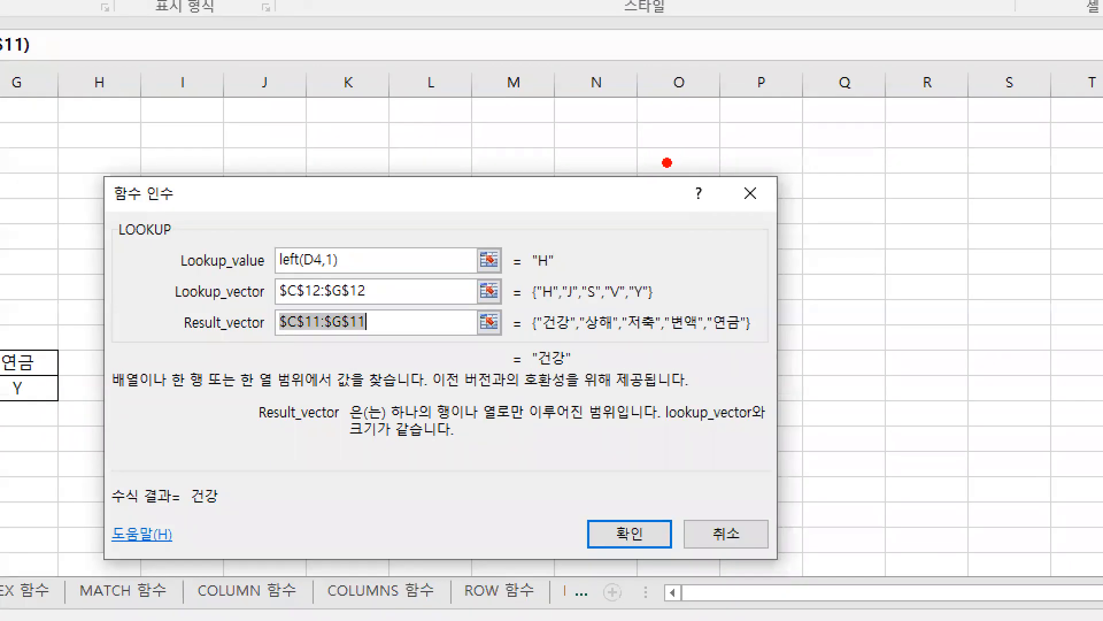
Step: Underline left(D4,1), $C$12:$G$12 and the matching "H" values in blue in the 함수 인수 dialog
{"action": "left_click_drag", "start_coordinate": [664, 222], "coordinate": [721, 223]}
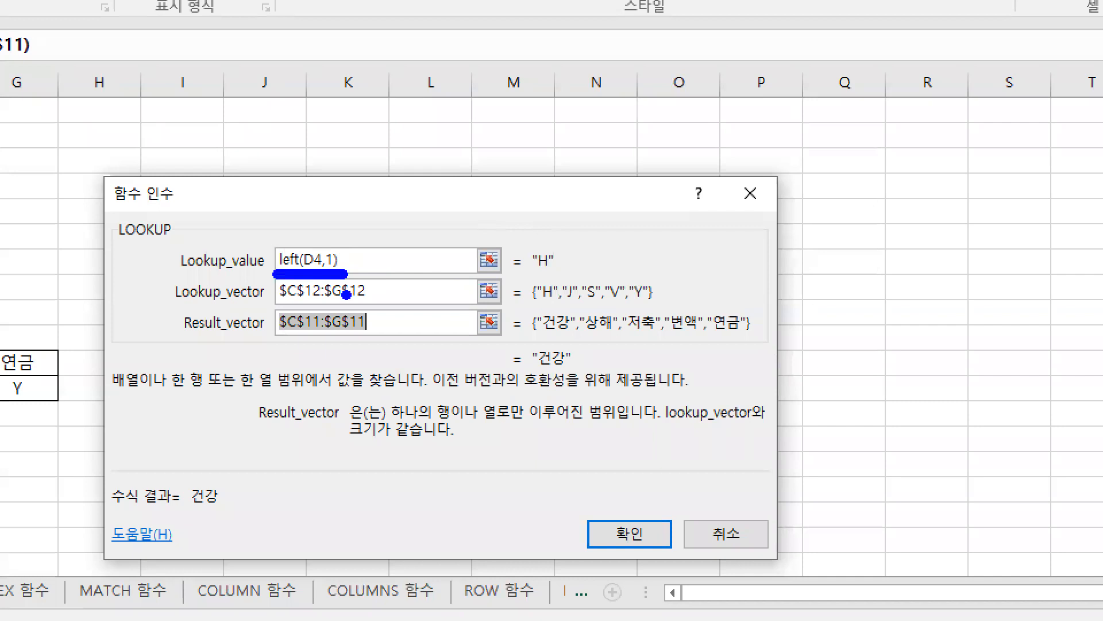
{"action": "left_click_drag", "start_coordinate": [275, 306], "coordinate": [377, 307]}
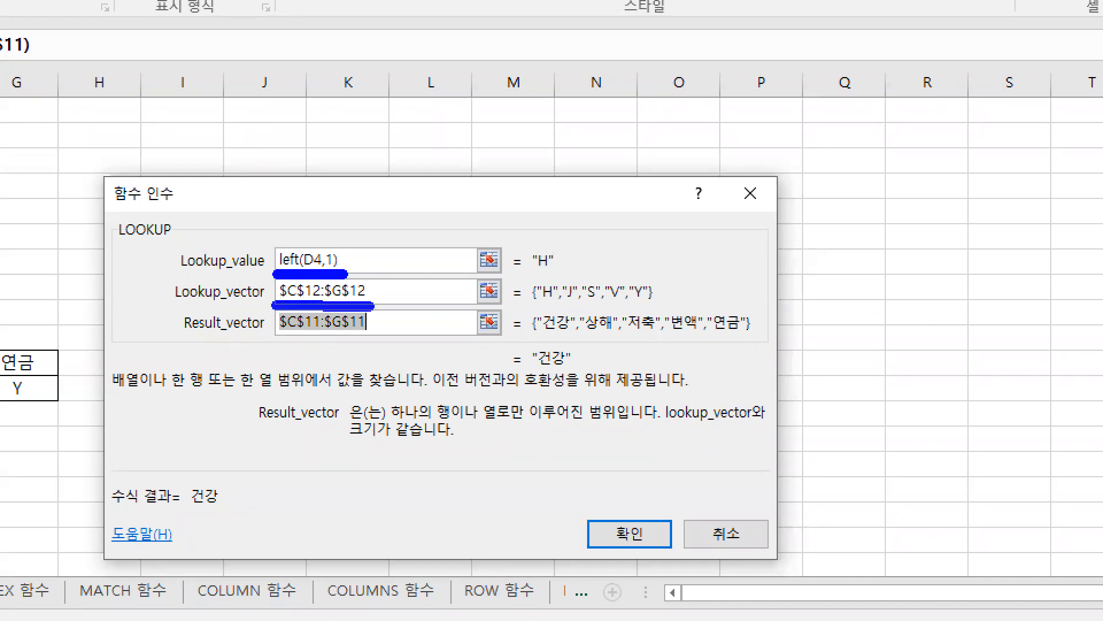
{"action": "left_click_drag", "start_coordinate": [539, 273], "coordinate": [559, 303]}
Step: Underline the result array in red, point a green arrow at its 건강 entry, and clear the drawings
{"action": "key", "text": "r"}
{"action": "left_click_drag", "start_coordinate": [540, 343], "coordinate": [778, 342]}
{"action": "key", "text": "g"}
{"action": "mouse_move", "coordinate": [549, 337]}
{"action": "left_mouse_down"}
{"action": "mouse_move", "coordinate": [568, 336]}
{"action": "mouse_move", "coordinate": [497, 365]}
{"action": "left_mouse_up"}
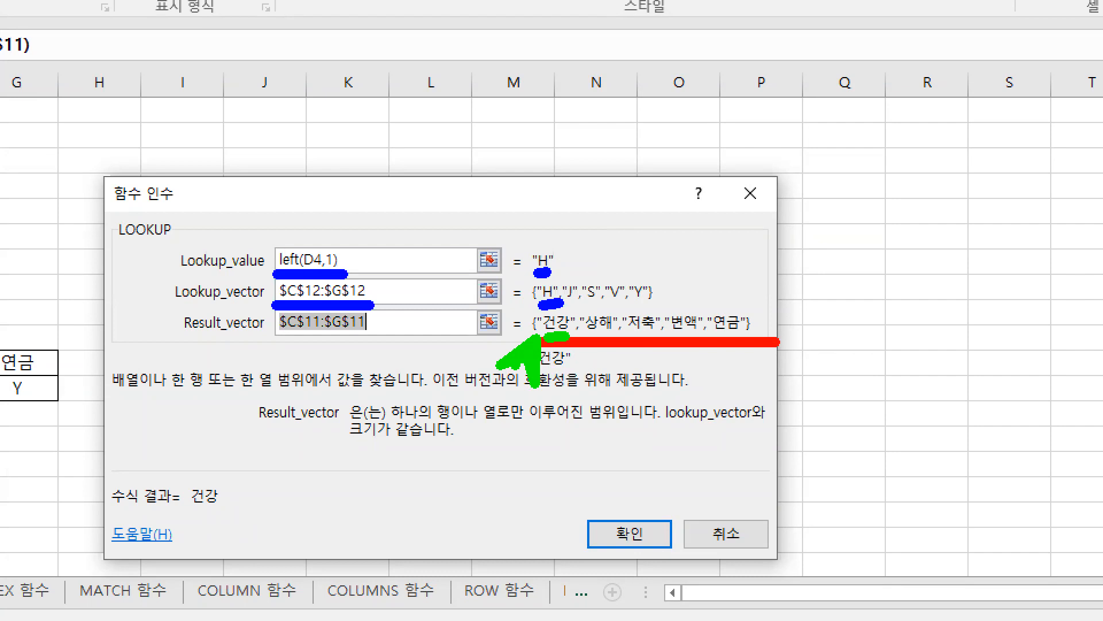
{"action": "key", "text": "Escape"}
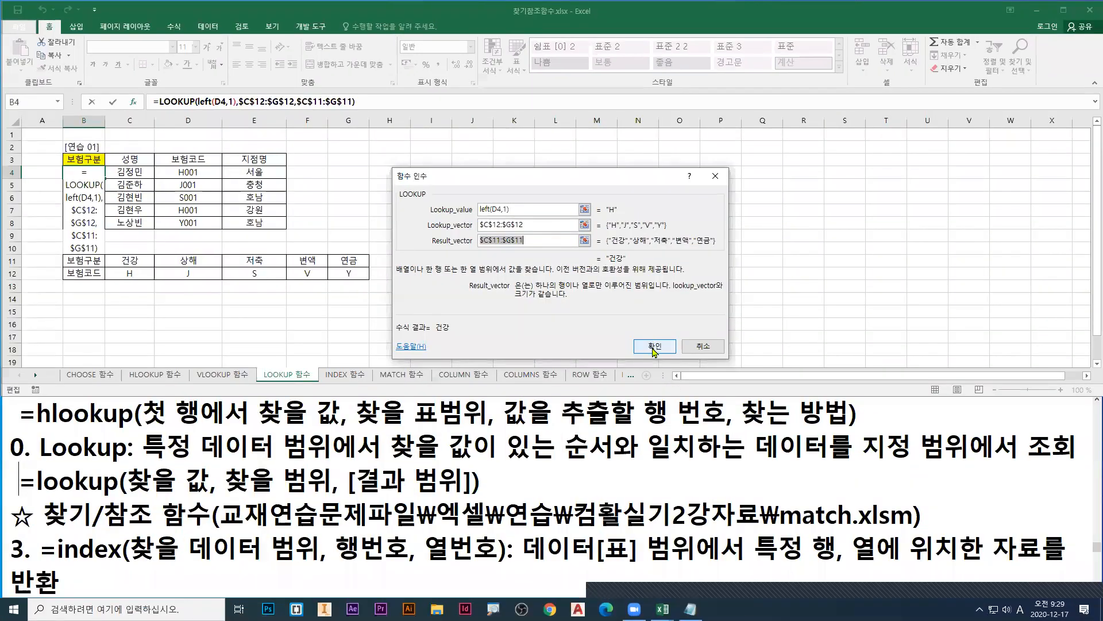
Step: Accept the LOOKUP formula in B4 and fill it down through B8
{"action": "key", "text": "Return"}
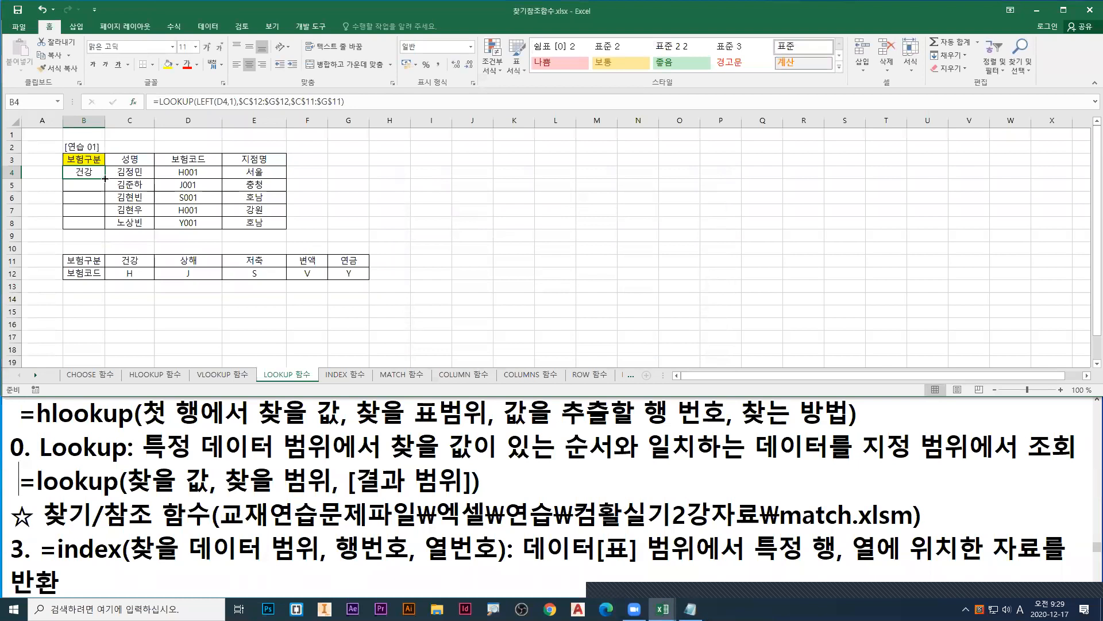
{"action": "double_click", "coordinate": [105, 178]}
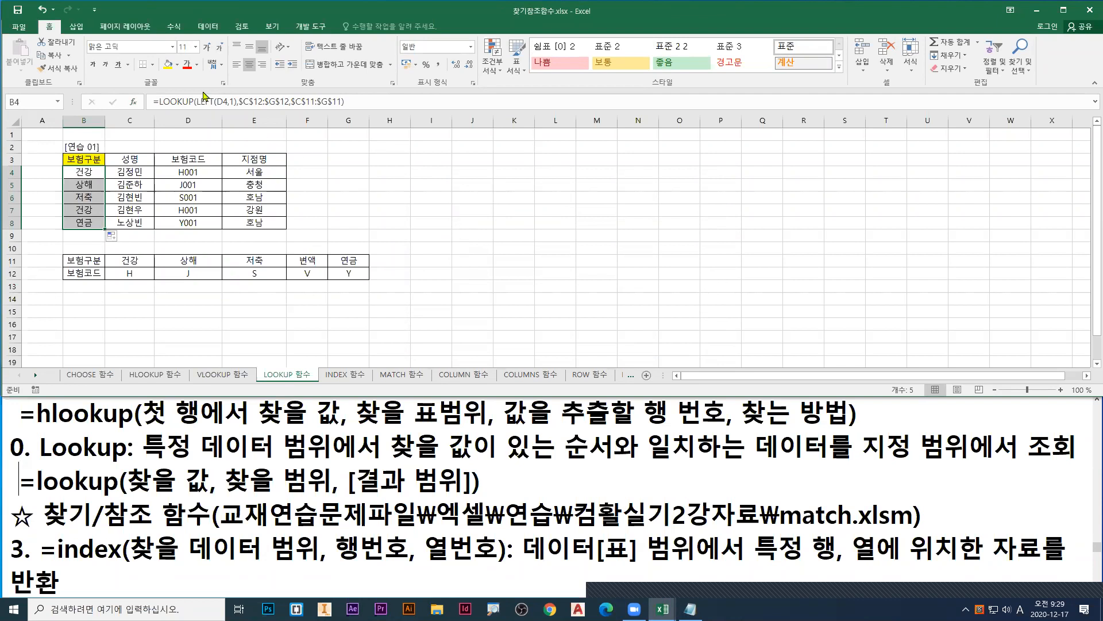
Step: Switch to the workbook 완전정복01_문제.xlsm, marking the window-switching command in red on the way
{"action": "left_click", "coordinate": [274, 27]}
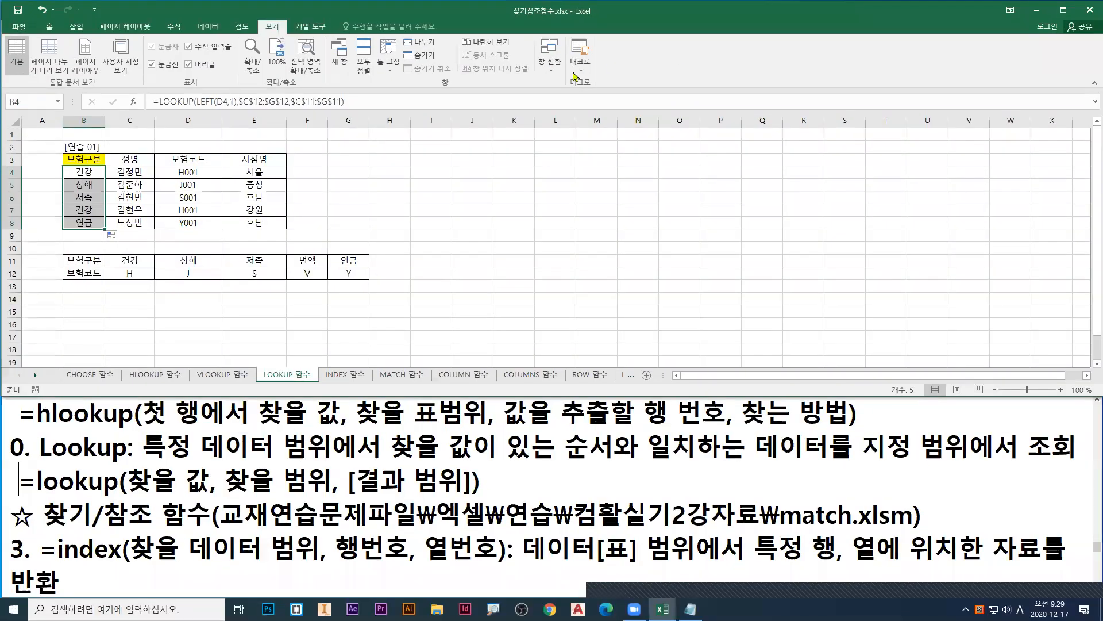
{"action": "left_click", "coordinate": [840, 109]}
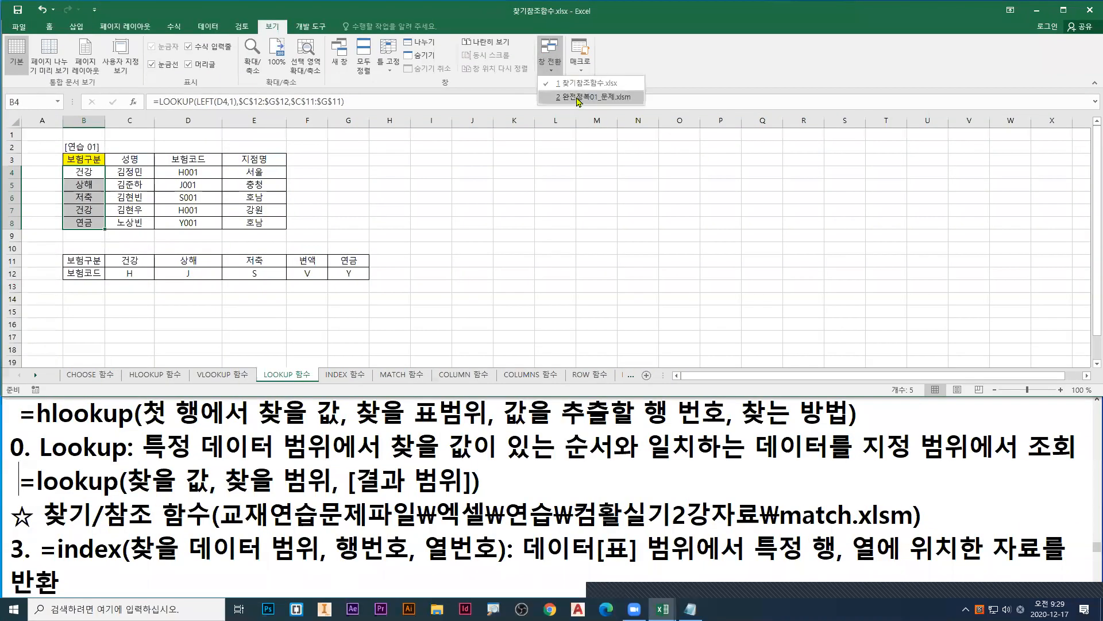
{"action": "left_click", "coordinate": [572, 95]}
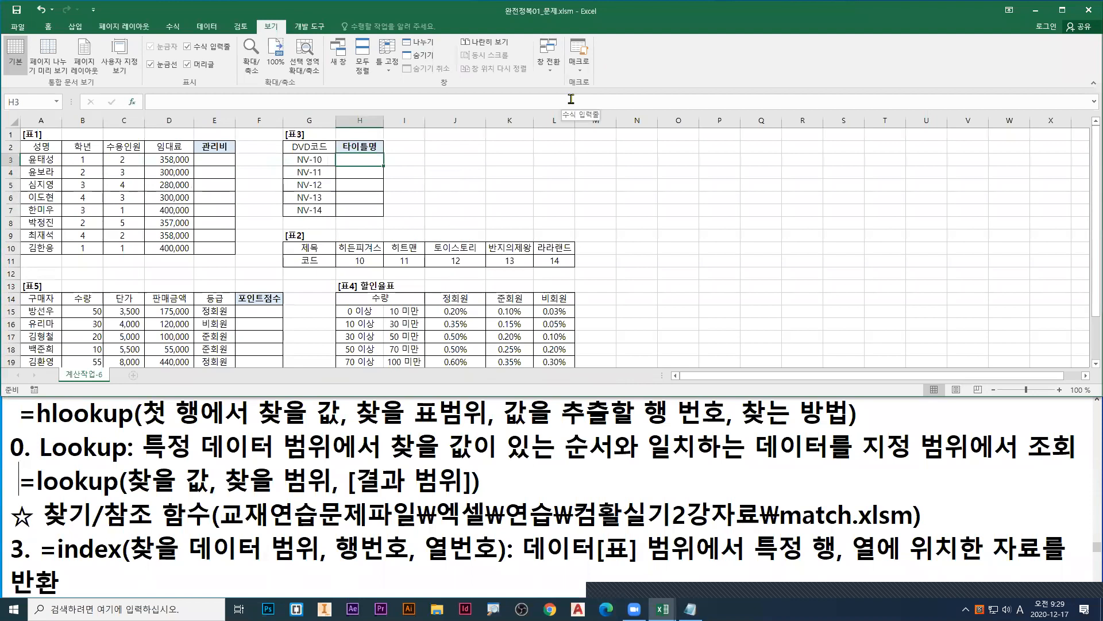
Step: Highlight 표2 (G10:L11) and the 타이틀명 cells H3:H7 to show the lookup table and where the results go
{"action": "key", "text": "Down"}
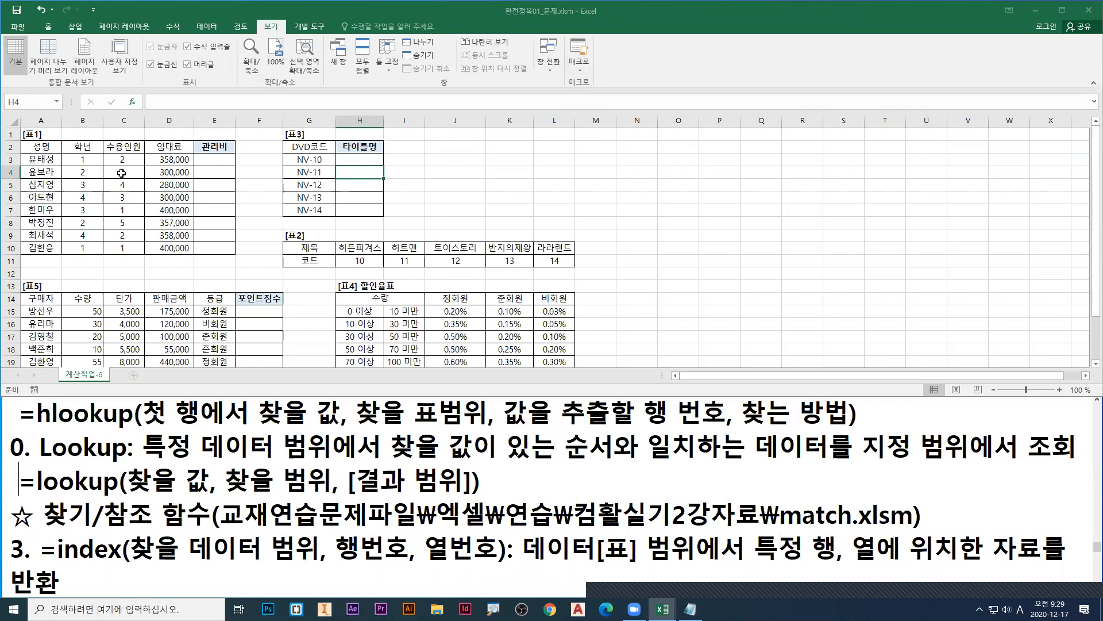
{"action": "left_click_drag", "start_coordinate": [296, 248], "coordinate": [555, 260]}
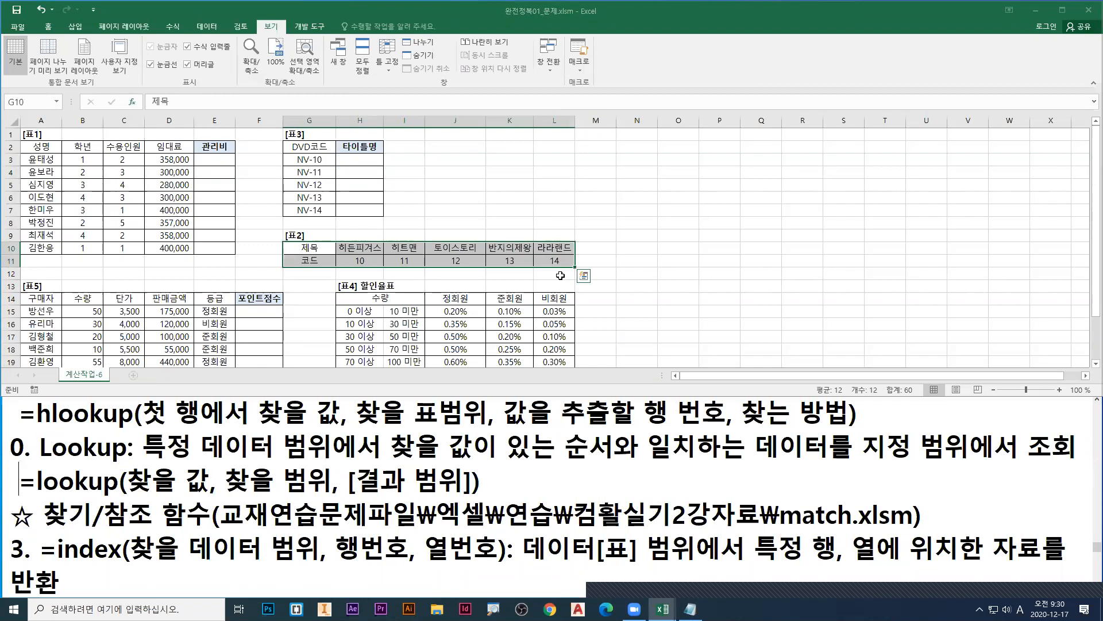
{"action": "left_click", "coordinate": [357, 159]}
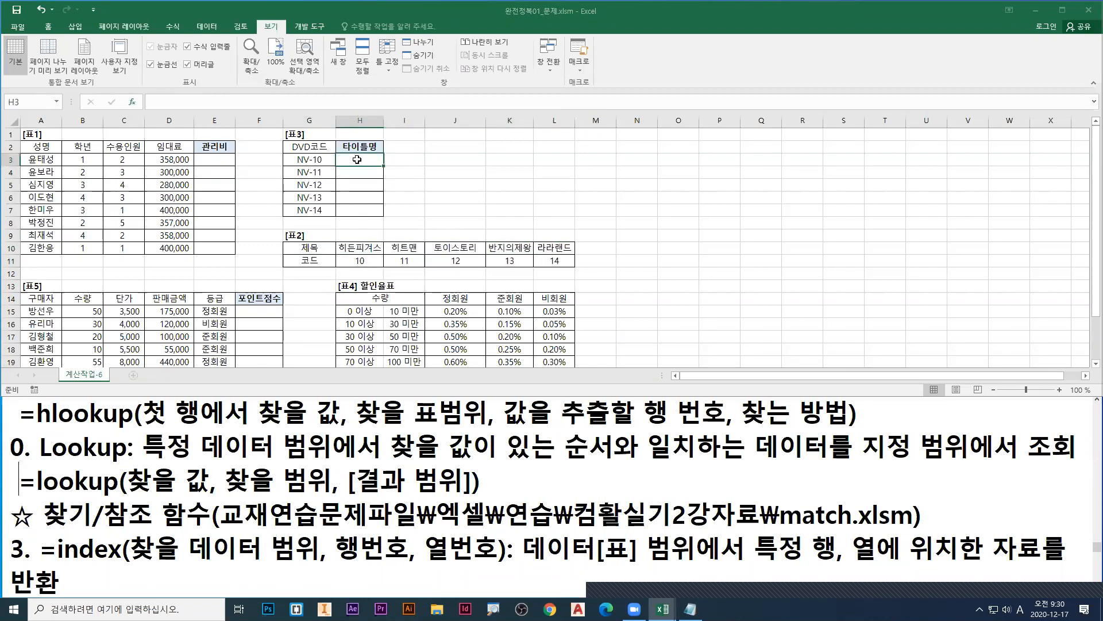
{"action": "left_click_drag", "start_coordinate": [357, 159], "coordinate": [365, 214]}
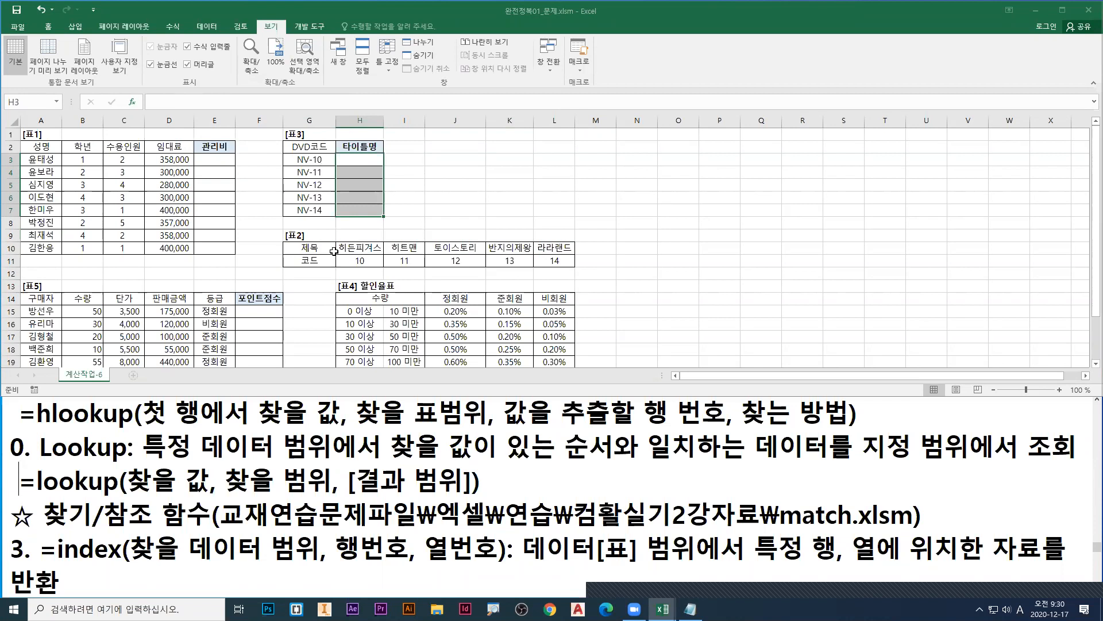
{"action": "left_click_drag", "start_coordinate": [317, 252], "coordinate": [550, 259]}
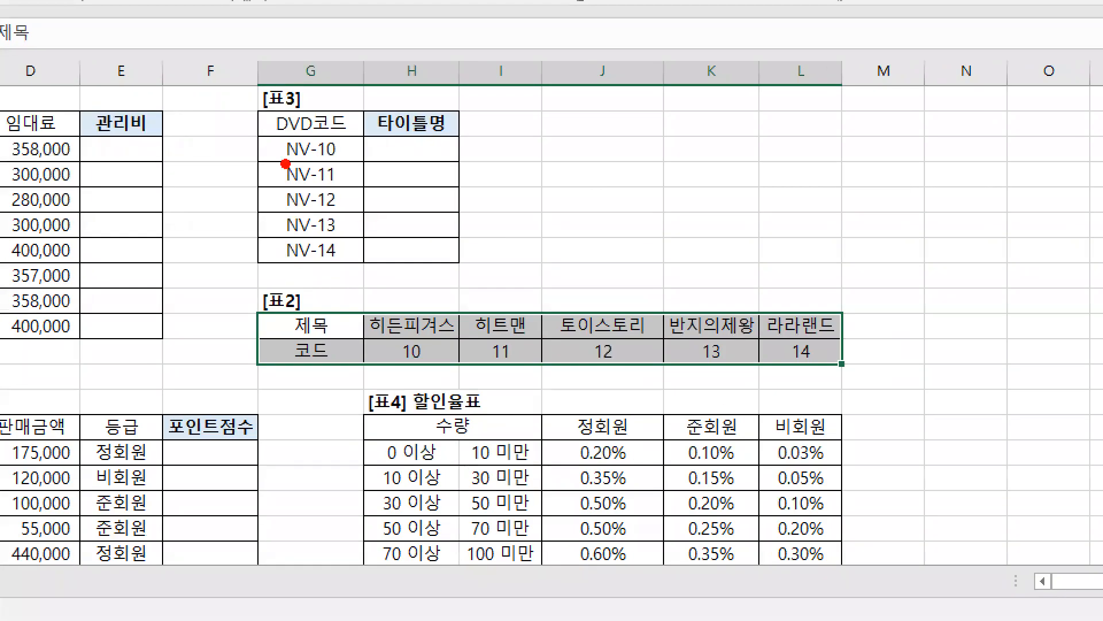
Step: Underline NV and erase it, then mark the digits of NV-10 and NV-14 and the matching codes 10 and 14 in 표2 in red
{"action": "left_click_drag", "start_coordinate": [286, 164], "coordinate": [308, 164]}
{"action": "key", "text": "e"}
{"action": "mouse_move", "coordinate": [342, 165]}
{"action": "left_mouse_down"}
{"action": "mouse_move", "coordinate": [321, 165]}
{"action": "mouse_move", "coordinate": [326, 172]}
{"action": "left_mouse_up"}
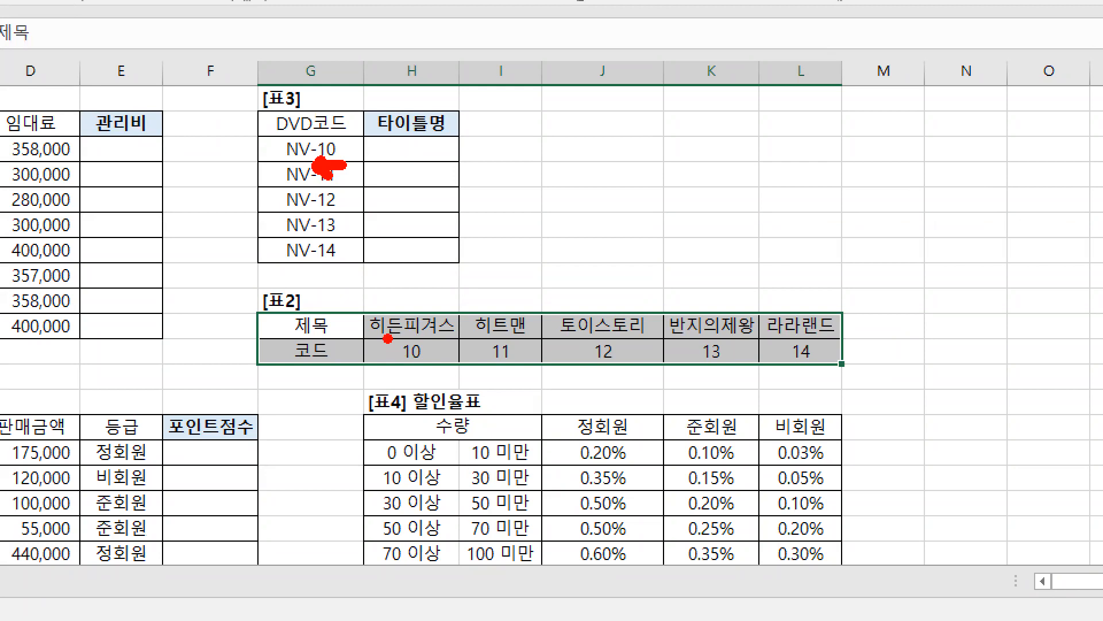
{"action": "left_click_drag", "start_coordinate": [397, 372], "coordinate": [414, 371]}
{"action": "left_click_drag", "start_coordinate": [336, 266], "coordinate": [313, 262]}
{"action": "left_click_drag", "start_coordinate": [785, 369], "coordinate": [822, 370]}
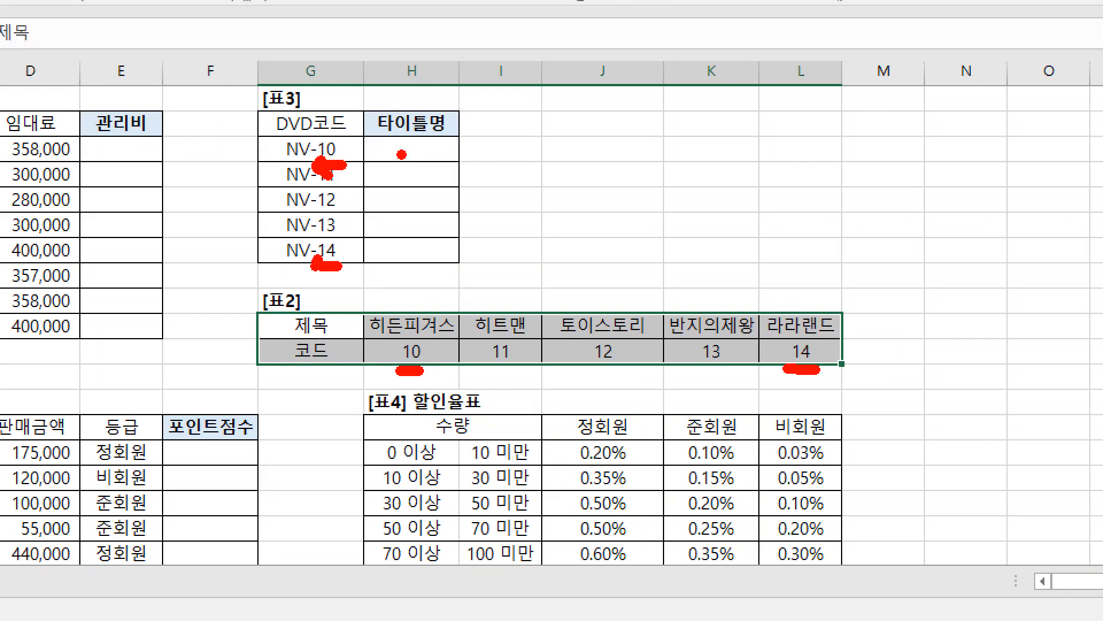
Step: Point a red arrow at H3, underline the whole 코드 row of 표2, and clear the drawings
{"action": "left_click_drag", "start_coordinate": [487, 131], "coordinate": [490, 173]}
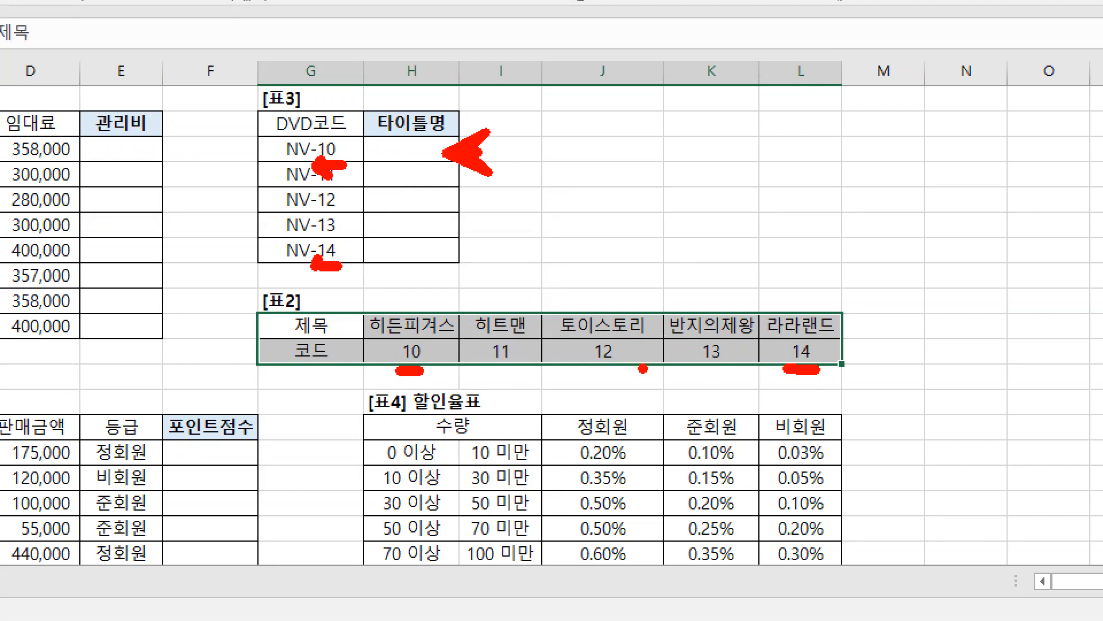
{"action": "left_click_drag", "start_coordinate": [367, 371], "coordinate": [824, 371]}
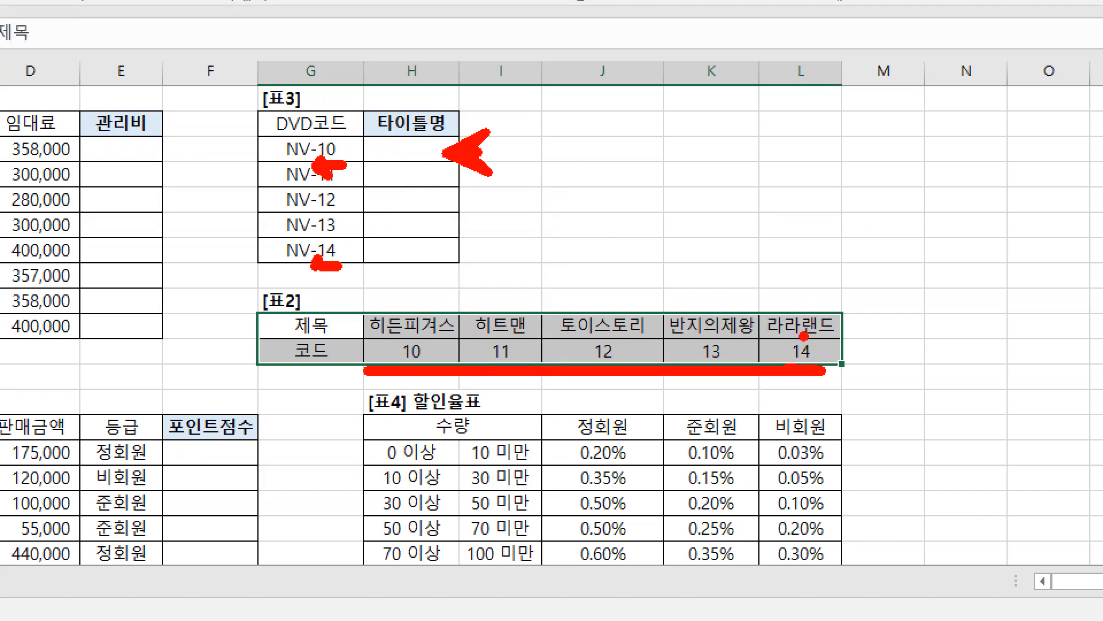
{"action": "key", "text": "Escape"}
Step: Move the 제목 row of 표2 below the 코드 row to G12:L12 and select G11:L12
{"action": "left_click_drag", "start_coordinate": [313, 247], "coordinate": [561, 248]}
{"action": "key", "text": "ctrl+c"}
{"action": "left_click", "coordinate": [315, 274]}
{"action": "key", "text": "ctrl+v"}
{"action": "left_click_drag", "start_coordinate": [311, 263], "coordinate": [561, 273]}
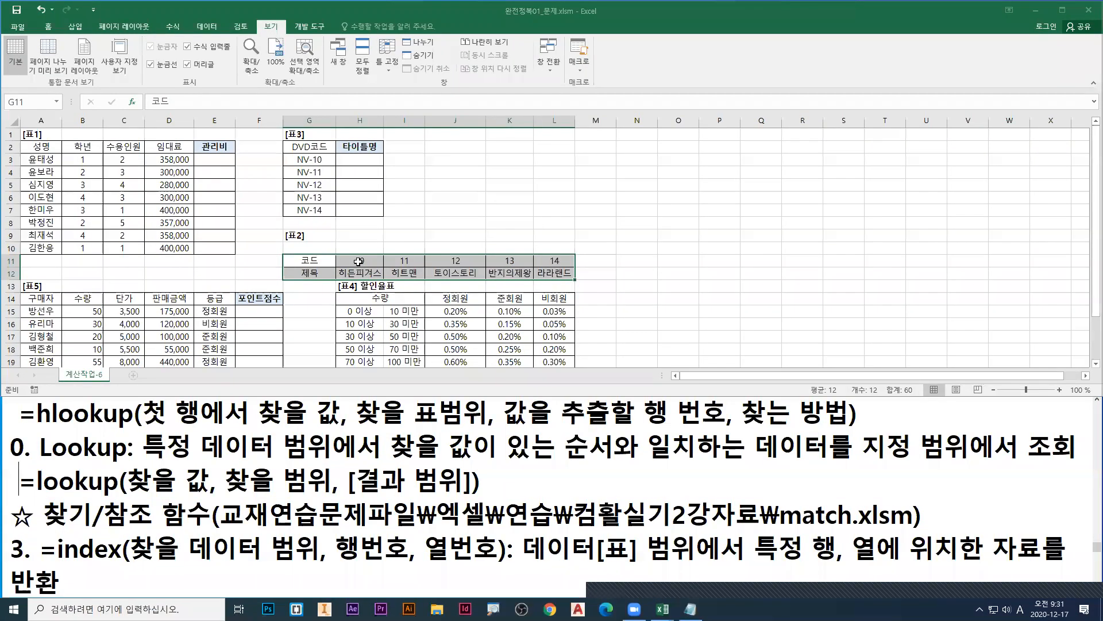
Step: Underline the code row, box the 10 of NV-10 with an arrow to code 10, then clear the drawings and undo the row move
{"action": "left_click_drag", "start_coordinate": [293, 333], "coordinate": [631, 338]}
{"action": "left_click_drag", "start_coordinate": [348, 266], "coordinate": [590, 267]}
{"action": "left_click_drag", "start_coordinate": [311, 155], "coordinate": [360, 256]}
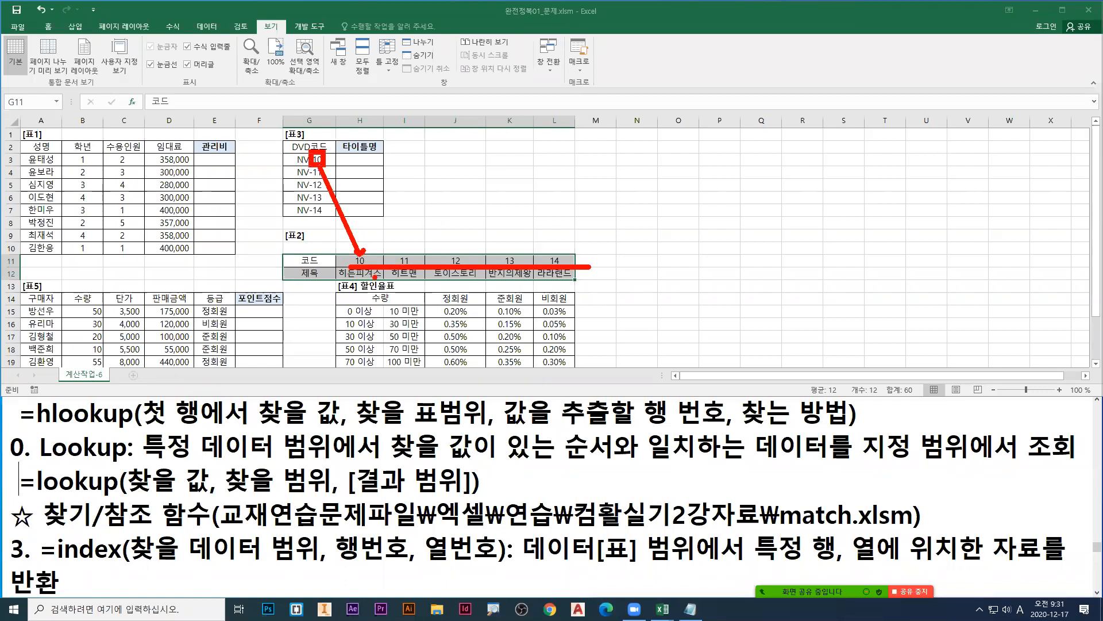
{"action": "key", "text": "Escape"}
{"action": "key", "text": "ctrl+z"}
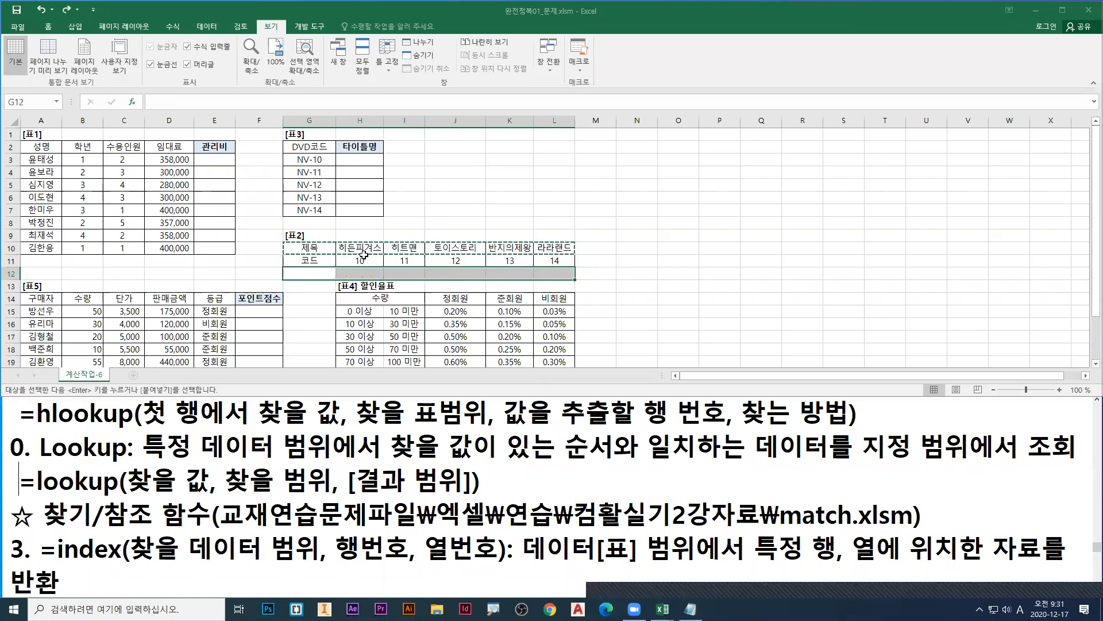
Step: Cancel the pending cell move and highlight the codes H11:L11 and the titles H10:L10 of 표2 in turn
{"action": "left_click_drag", "start_coordinate": [343, 259], "coordinate": [554, 261]}
{"action": "key", "text": "Escape"}
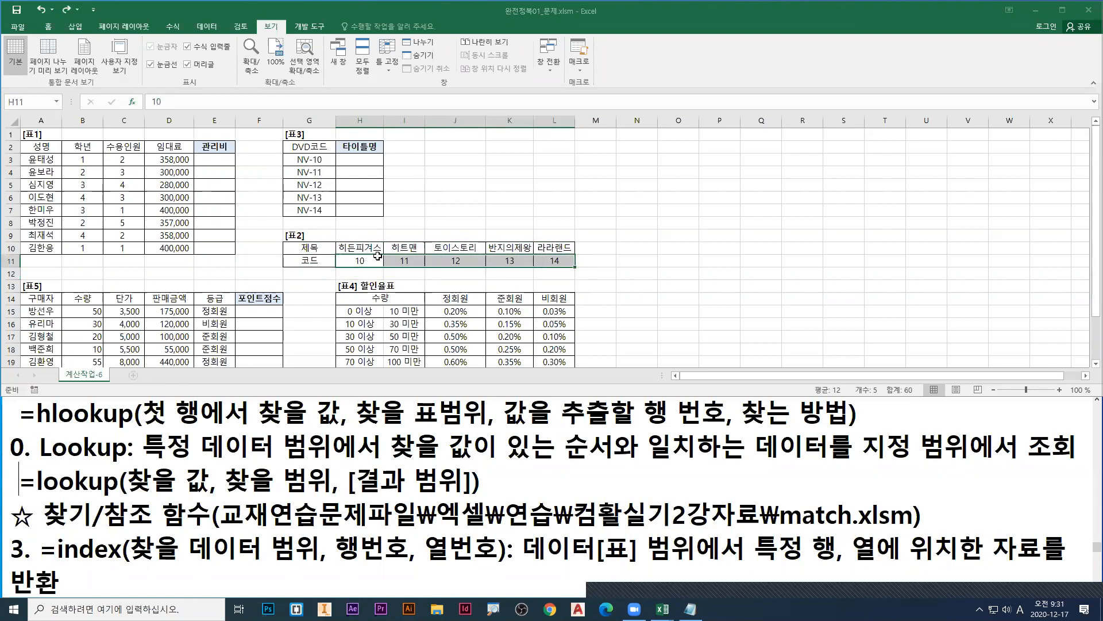
{"action": "left_click_drag", "start_coordinate": [360, 246], "coordinate": [556, 246]}
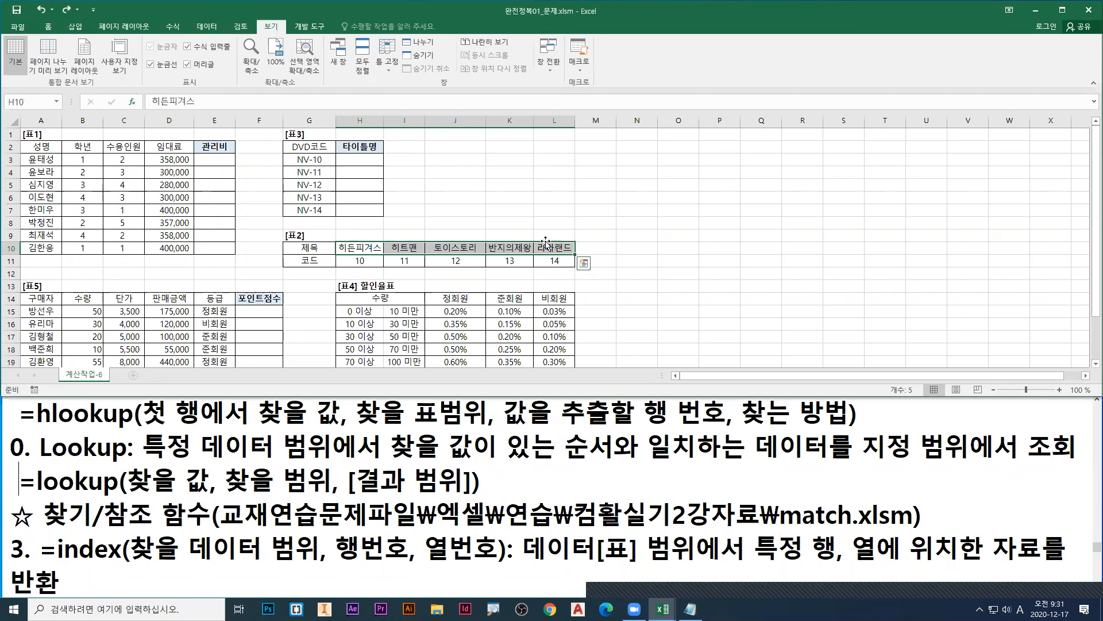
Step: Select H3, draw a red arrow under the codes 10 to 14 of 표2, and clear the drawing
{"action": "left_click", "coordinate": [368, 163]}
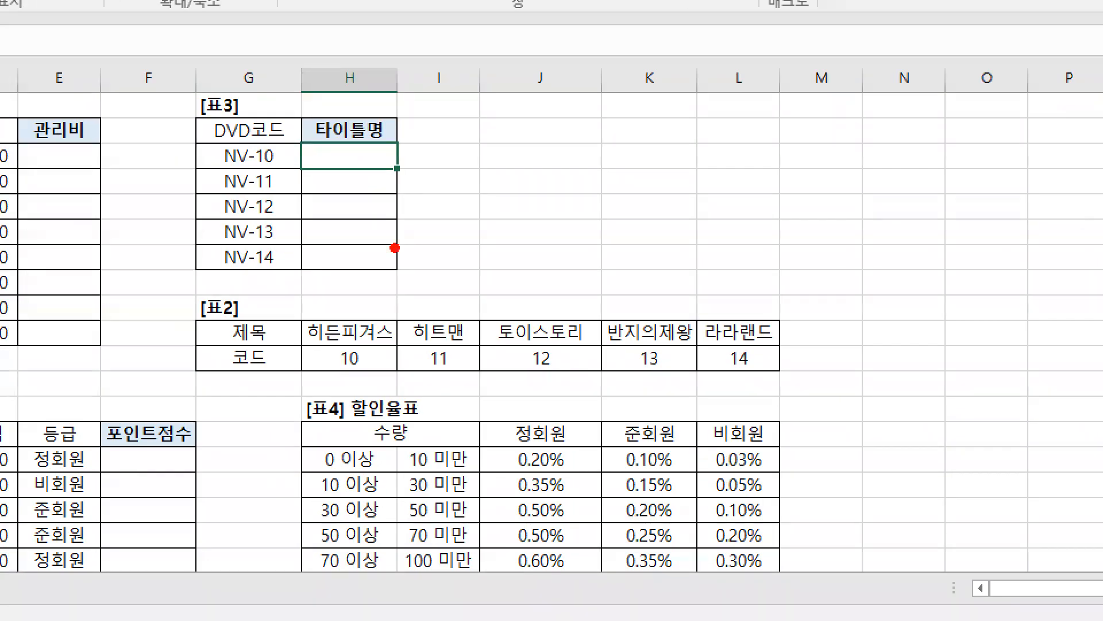
{"action": "left_click_drag", "start_coordinate": [348, 269], "coordinate": [581, 270]}
{"action": "left_click_drag", "start_coordinate": [788, 381], "coordinate": [778, 391]}
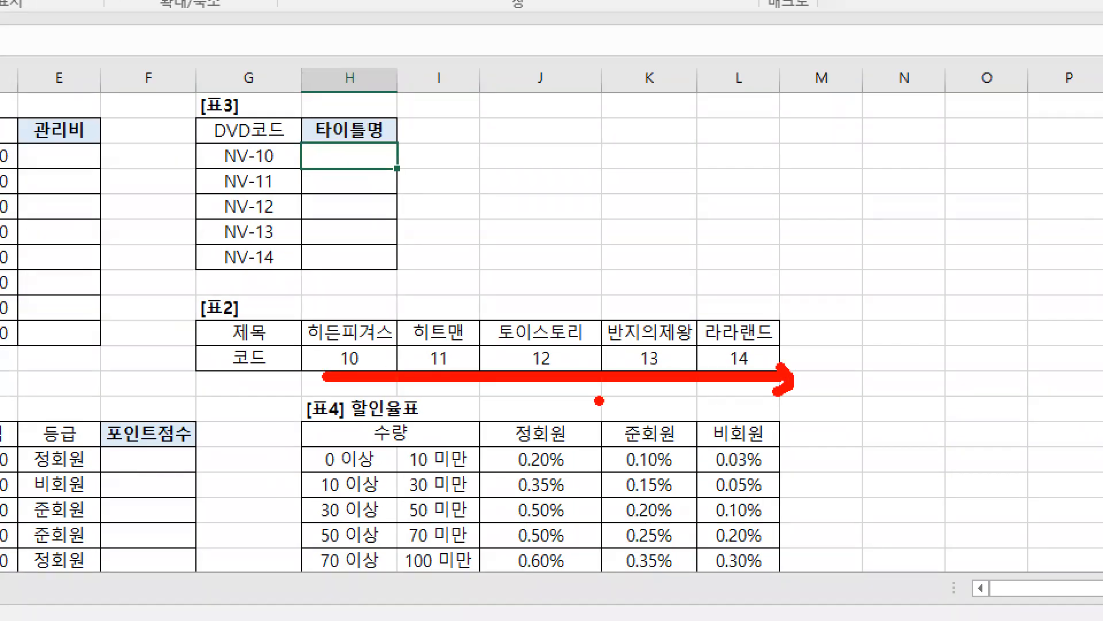
{"action": "left_click_drag", "start_coordinate": [333, 375], "coordinate": [776, 377]}
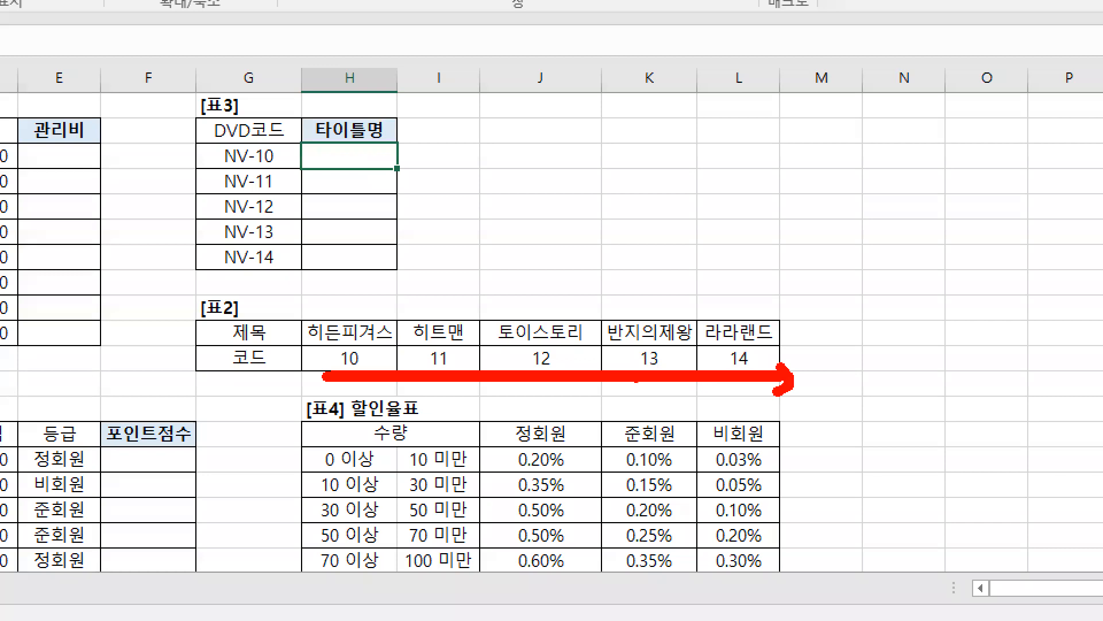
{"action": "key", "text": "Escape"}
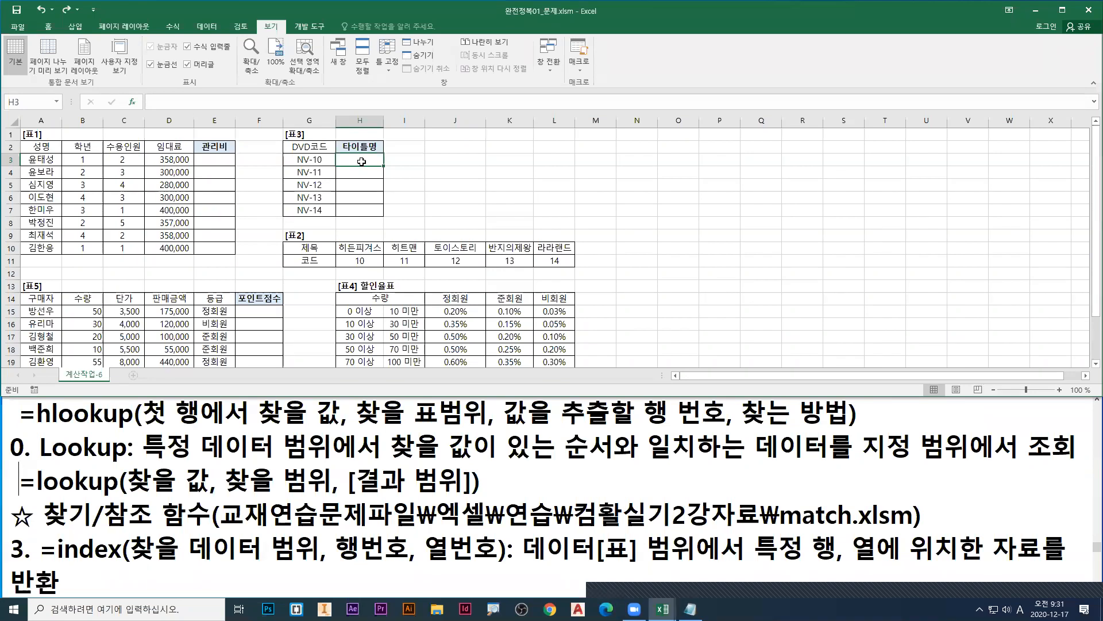
Step: Start a LOOKUP formula in H3 and open its argument list selection
{"action": "type", "text": "=loo"}
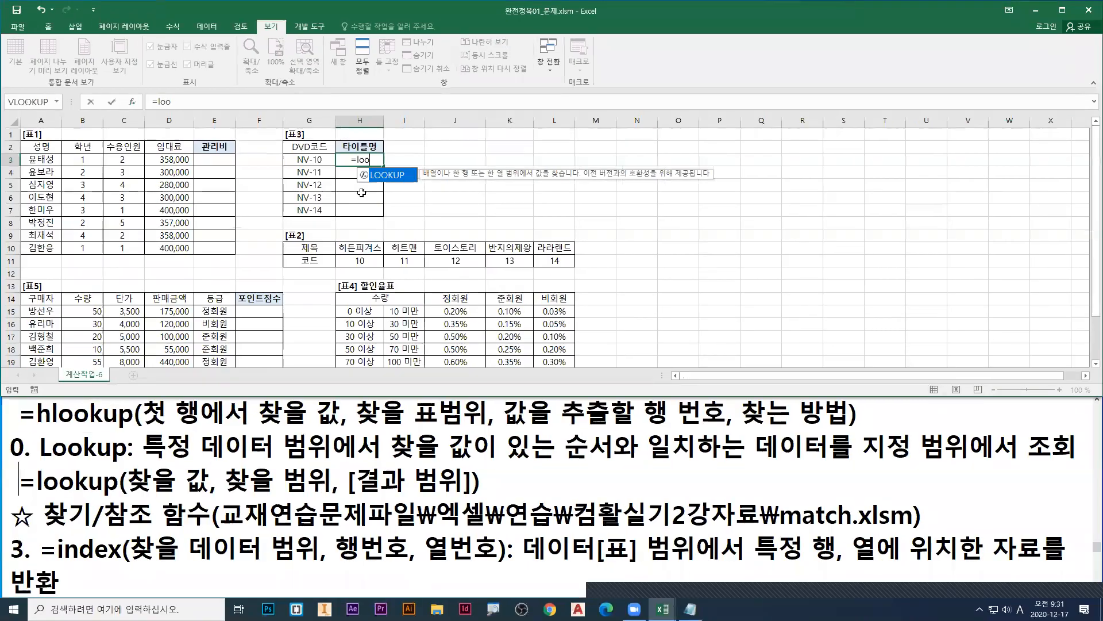
{"action": "double_click", "coordinate": [387, 175]}
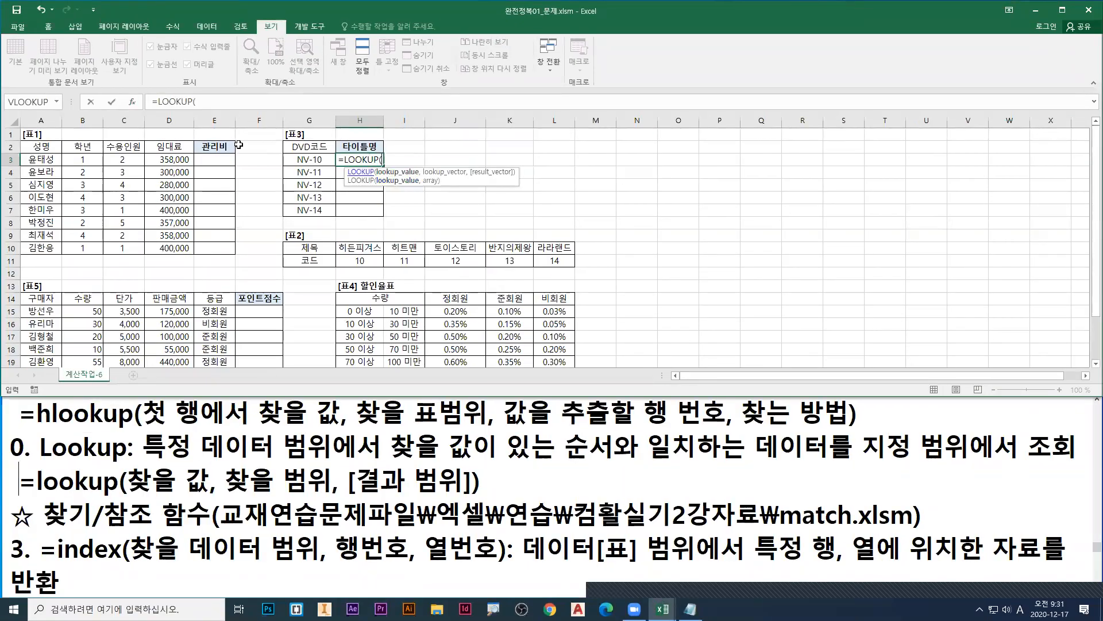
{"action": "left_click", "coordinate": [132, 104]}
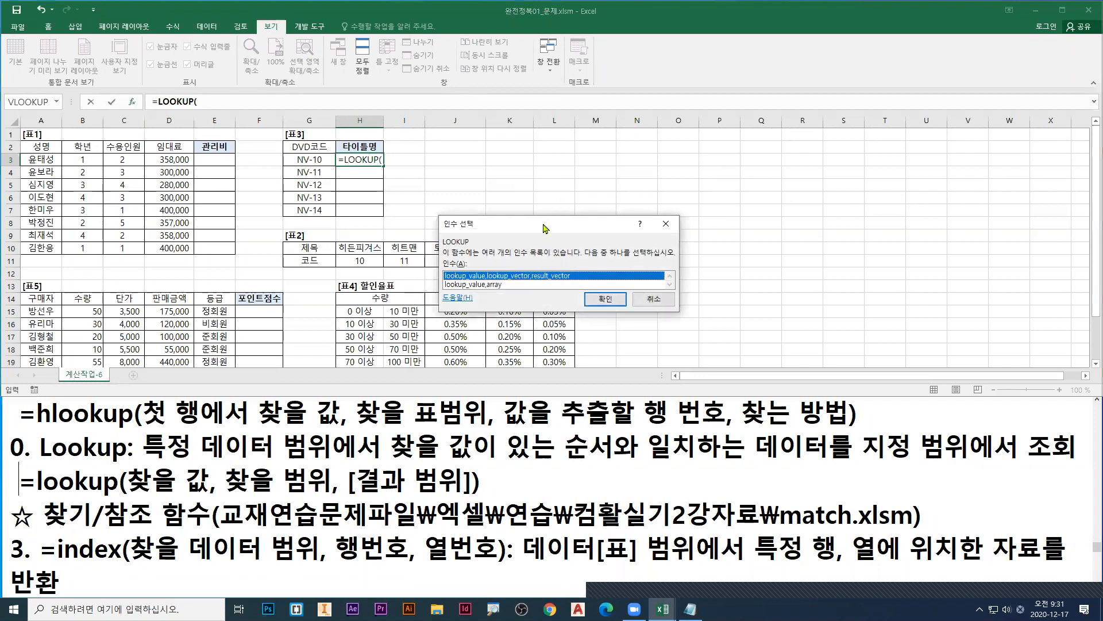
Step: Move the 인수 선택 dialog clear of 표2, mark it in red, and accept the form lookup_value,lookup_vector,result_vector
{"action": "left_click_drag", "start_coordinate": [545, 229], "coordinate": [506, 141]}
{"action": "key", "text": "ctrl+1"}
{"action": "left_click", "coordinate": [481, 180]}
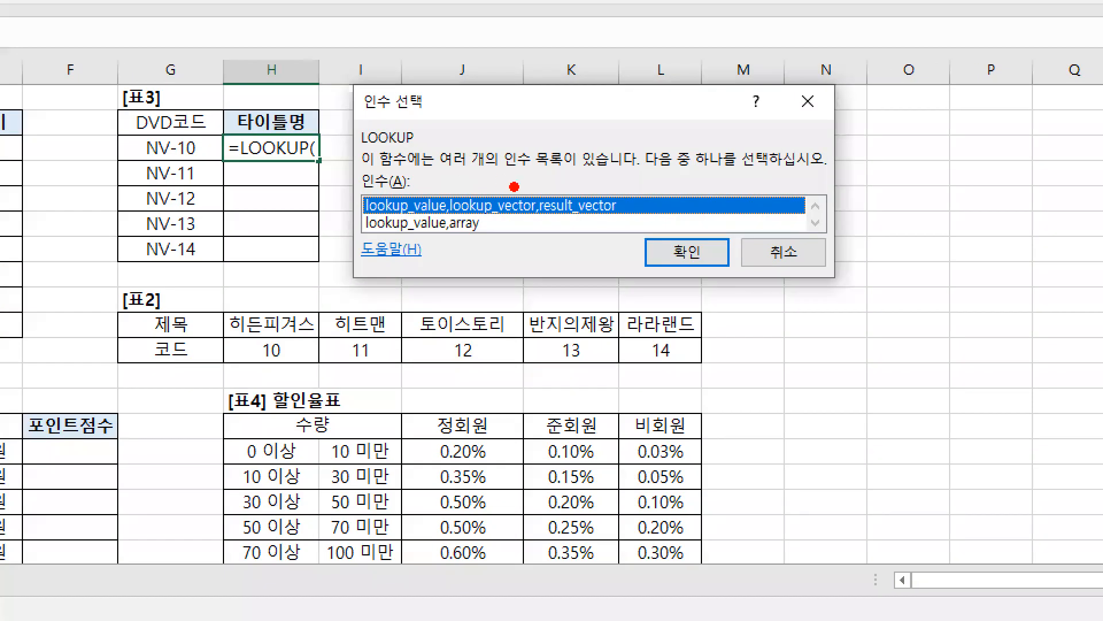
{"action": "left_click_drag", "start_coordinate": [489, 184], "coordinate": [497, 172]}
{"action": "left_click_drag", "start_coordinate": [570, 215], "coordinate": [578, 226]}
{"action": "key", "text": "Escape"}
{"action": "left_click", "coordinate": [570, 212]}
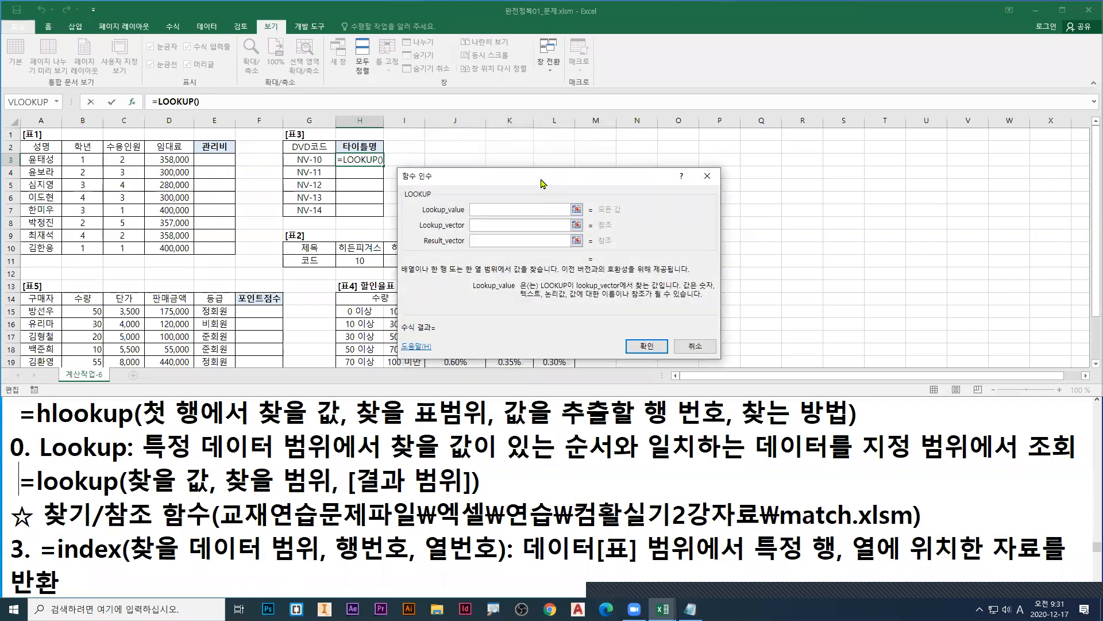
Step: Move the 함수 인수 dialog above 표2, underline Lookup_value and Lookup_vector in blue, and box the codes H11:L11
{"action": "left_click_drag", "start_coordinate": [541, 183], "coordinate": [534, 53]}
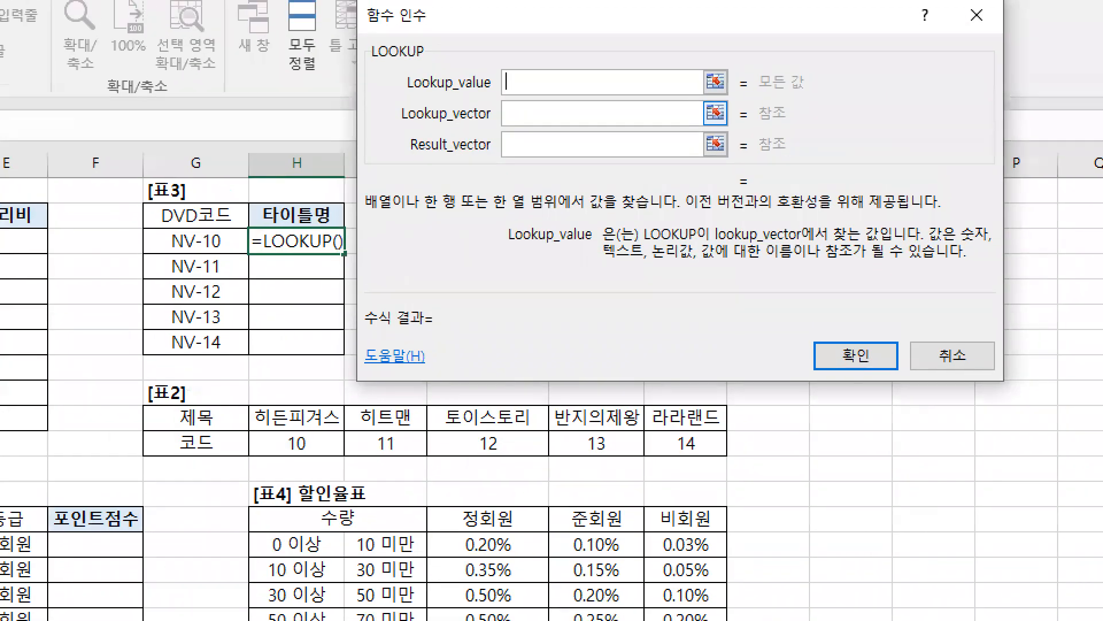
{"action": "left_click_drag", "start_coordinate": [407, 97], "coordinate": [597, 97]}
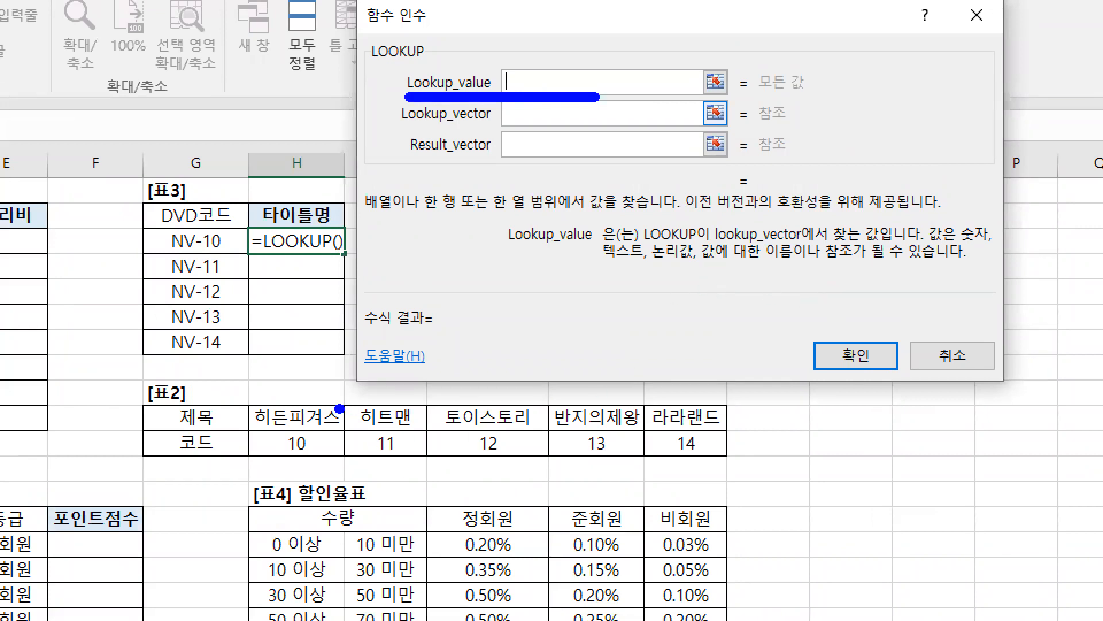
{"action": "mouse_move", "coordinate": [241, 424]}
{"action": "left_mouse_down"}
{"action": "mouse_move", "coordinate": [682, 492]}
{"action": "mouse_move", "coordinate": [733, 461]}
{"action": "left_mouse_up"}
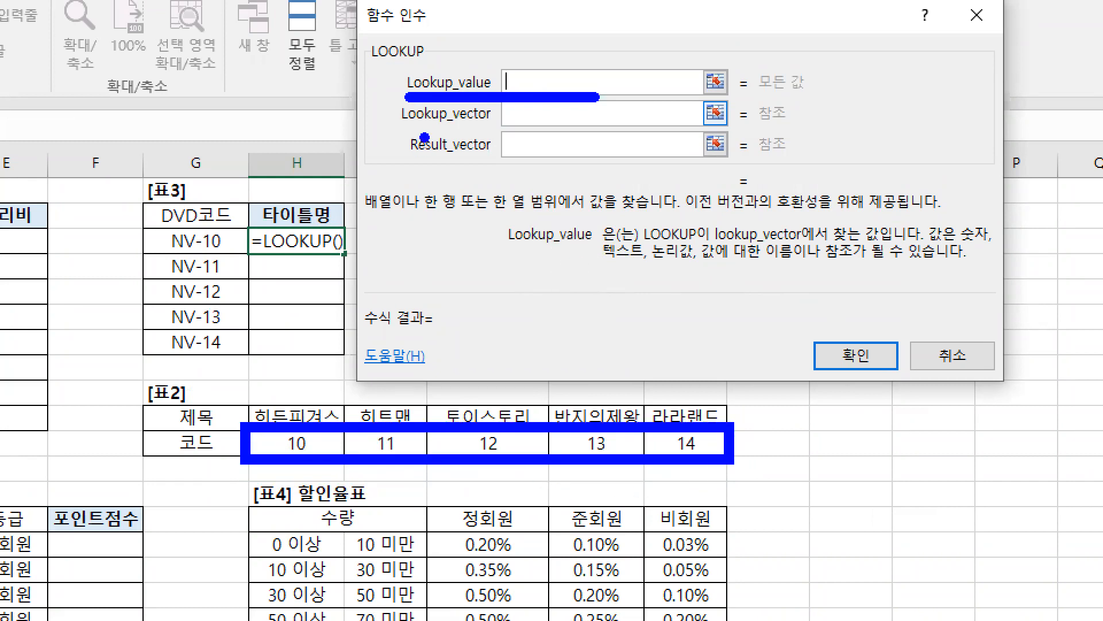
{"action": "left_click_drag", "start_coordinate": [408, 130], "coordinate": [593, 130]}
{"action": "left_click_drag", "start_coordinate": [272, 460], "coordinate": [689, 461]}
Step: Mark the Lookup_value entry and the 10 of NV-10 in red, and clear the drawings
{"action": "key", "text": "r"}
{"action": "left_click_drag", "start_coordinate": [513, 91], "coordinate": [562, 96]}
{"action": "left_click_drag", "start_coordinate": [221, 258], "coordinate": [205, 256]}
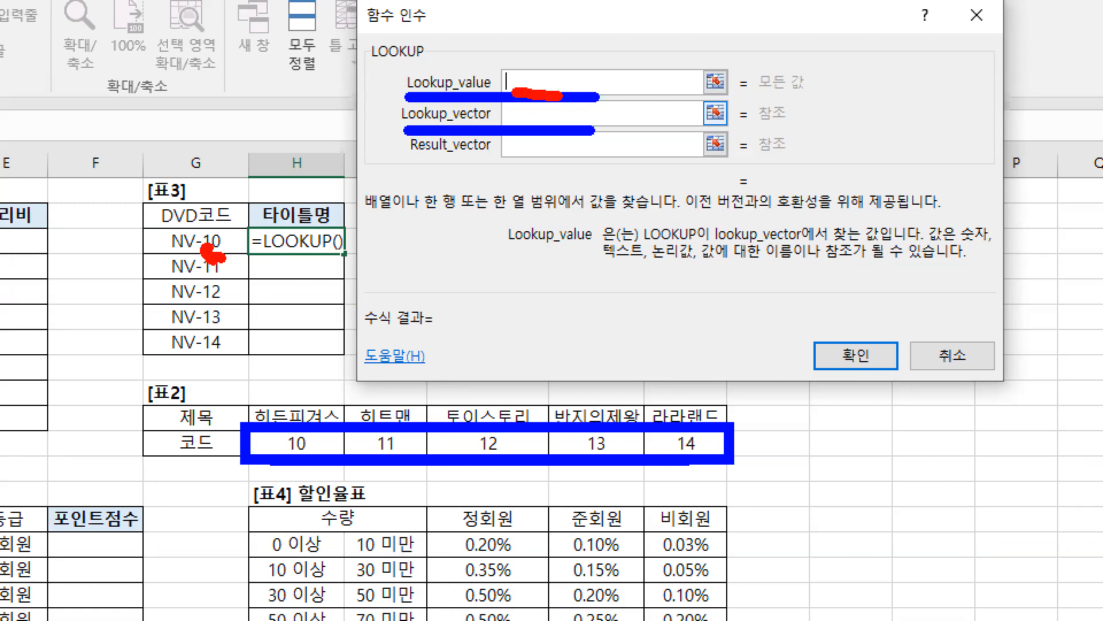
{"action": "left_click_drag", "start_coordinate": [545, 78], "coordinate": [591, 39]}
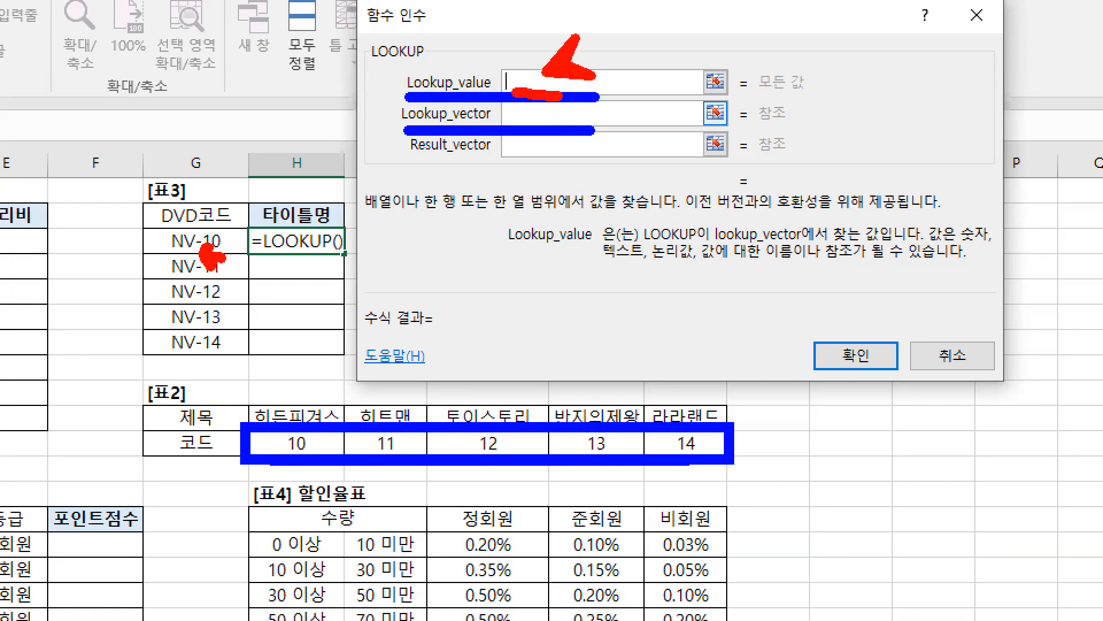
{"action": "key", "text": "Escape"}
Step: Start the Lookup_value with right(G3, moving the 함수 인수 dialog off DVD코드 cell G3
{"action": "type", "text": "right"}
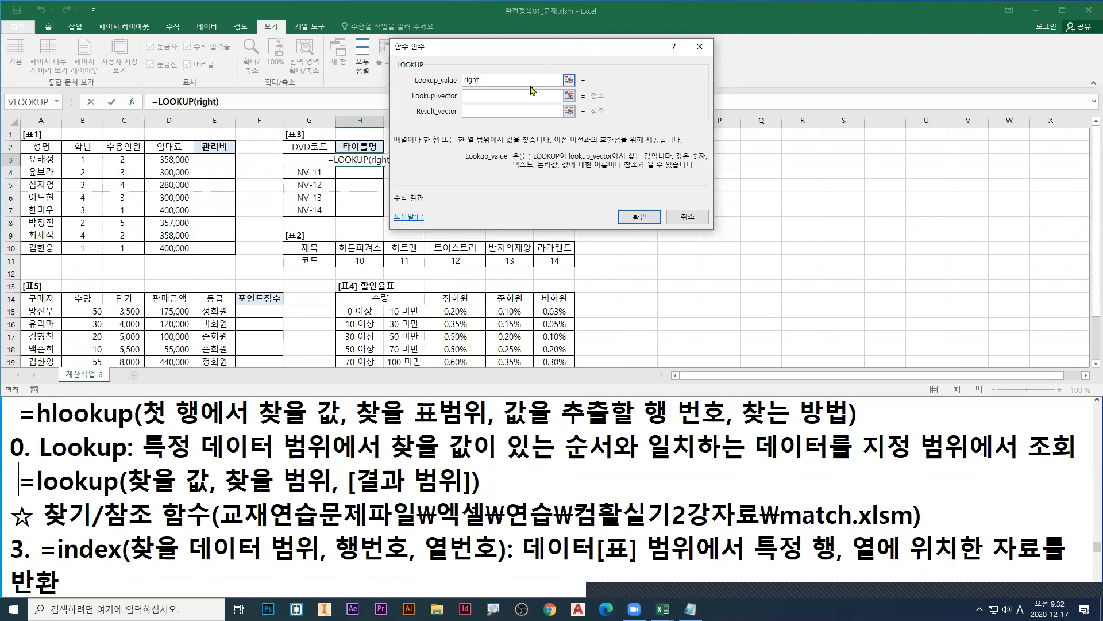
{"action": "type", "text": "("}
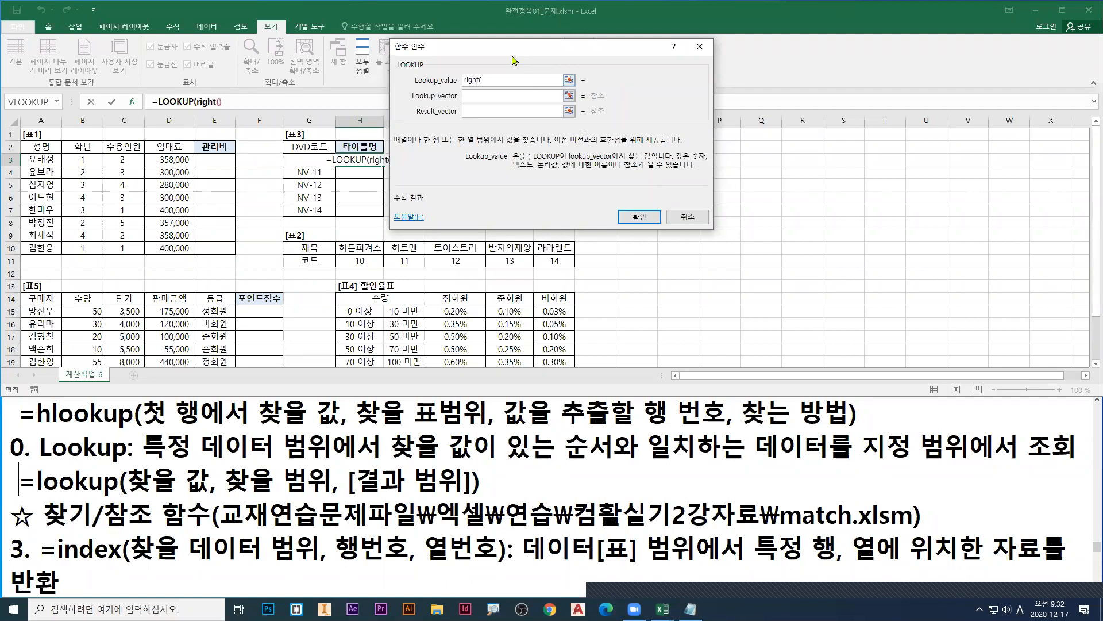
{"action": "left_click_drag", "start_coordinate": [531, 61], "coordinate": [545, 71]}
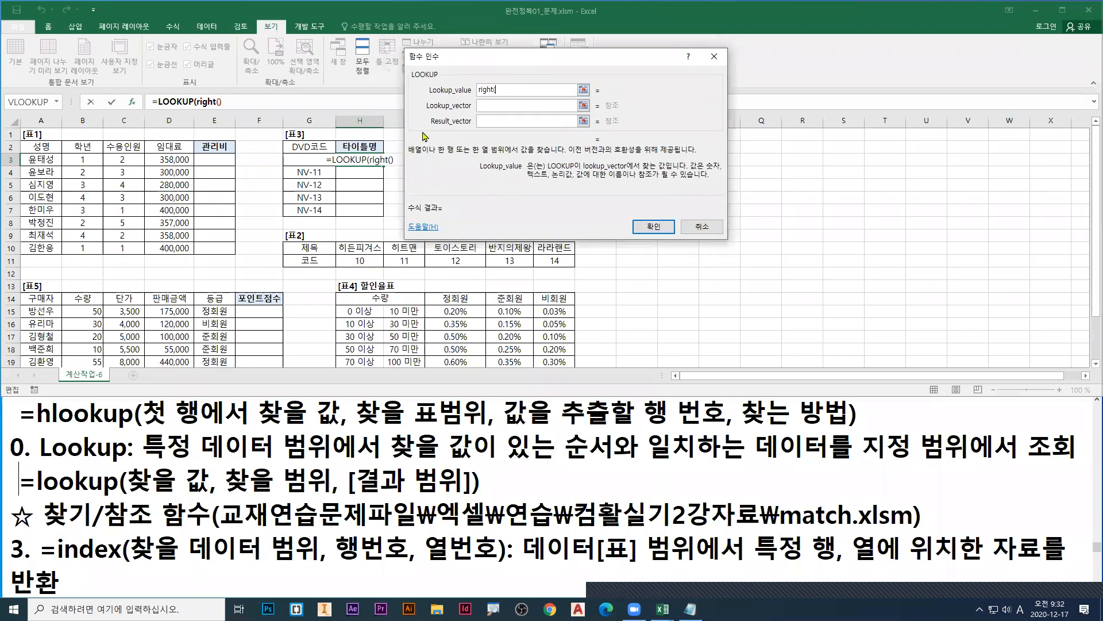
{"action": "left_click", "coordinate": [306, 161]}
Step: Mark cell G3 and the Lookup_value entry in red, and clear the drawings
{"action": "key", "text": "ctrl+1"}
{"action": "left_click", "coordinate": [317, 199]}
{"action": "left_click_drag", "start_coordinate": [310, 222], "coordinate": [302, 242]}
{"action": "left_click_drag", "start_coordinate": [711, 98], "coordinate": [712, 85]}
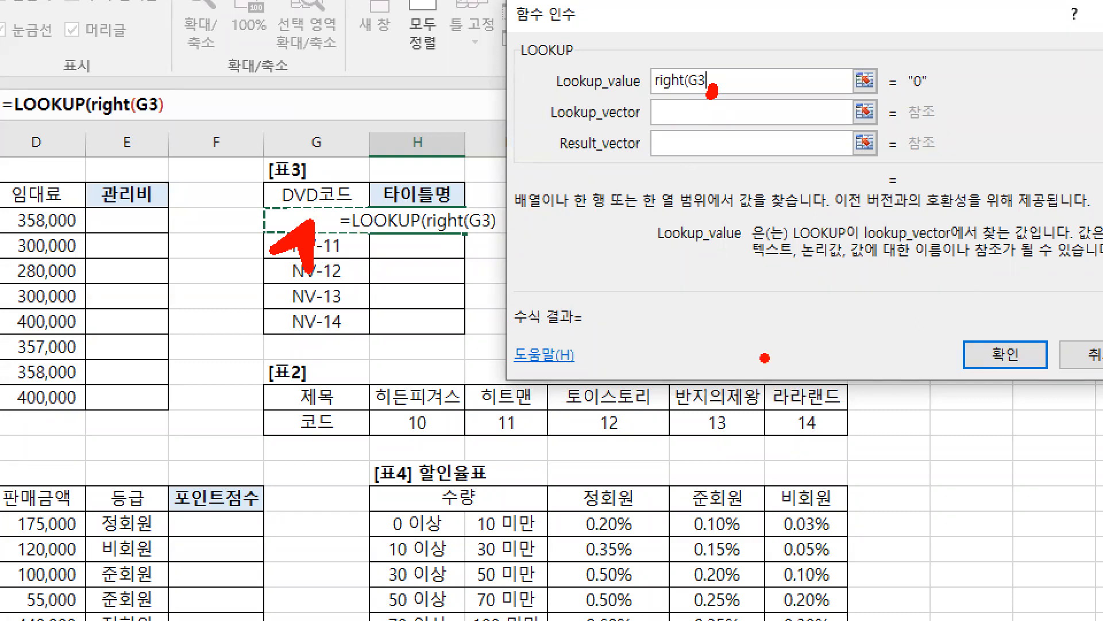
{"action": "key", "text": "e"}
{"action": "mouse_move", "coordinate": [343, 259]}
{"action": "left_mouse_down"}
{"action": "mouse_move", "coordinate": [330, 258]}
{"action": "mouse_move", "coordinate": [338, 269]}
{"action": "left_mouse_up"}
{"action": "key", "text": "Escape"}
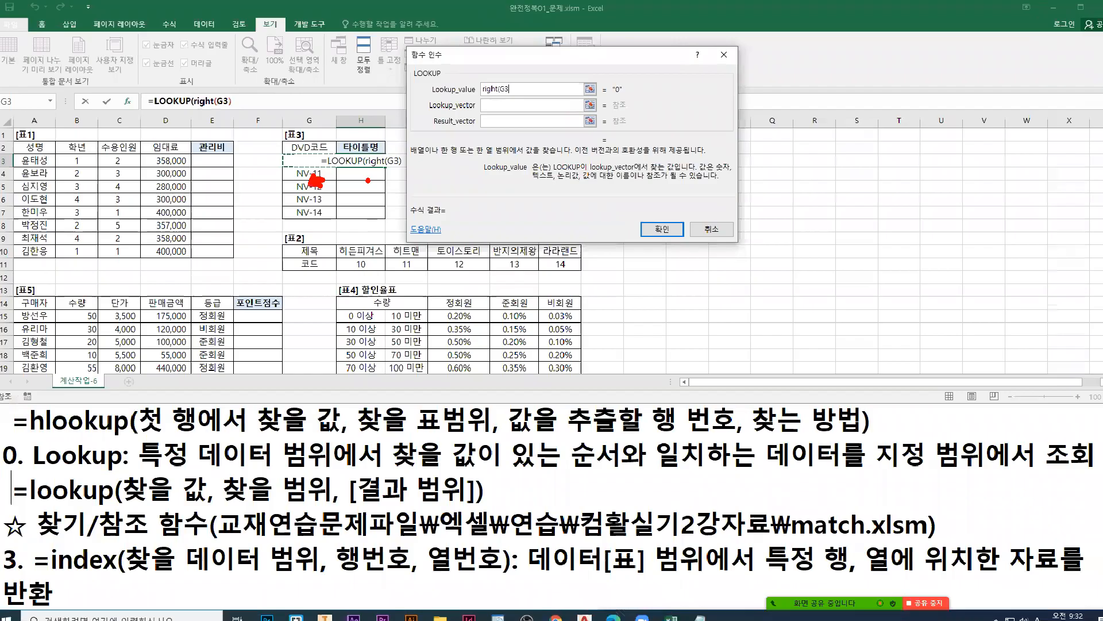
Step: Complete Lookup_value as right(G3,2), mark the entry and its result in red and Lookup_vector in blue, and clear the drawings
{"action": "type", "text": ",2"}
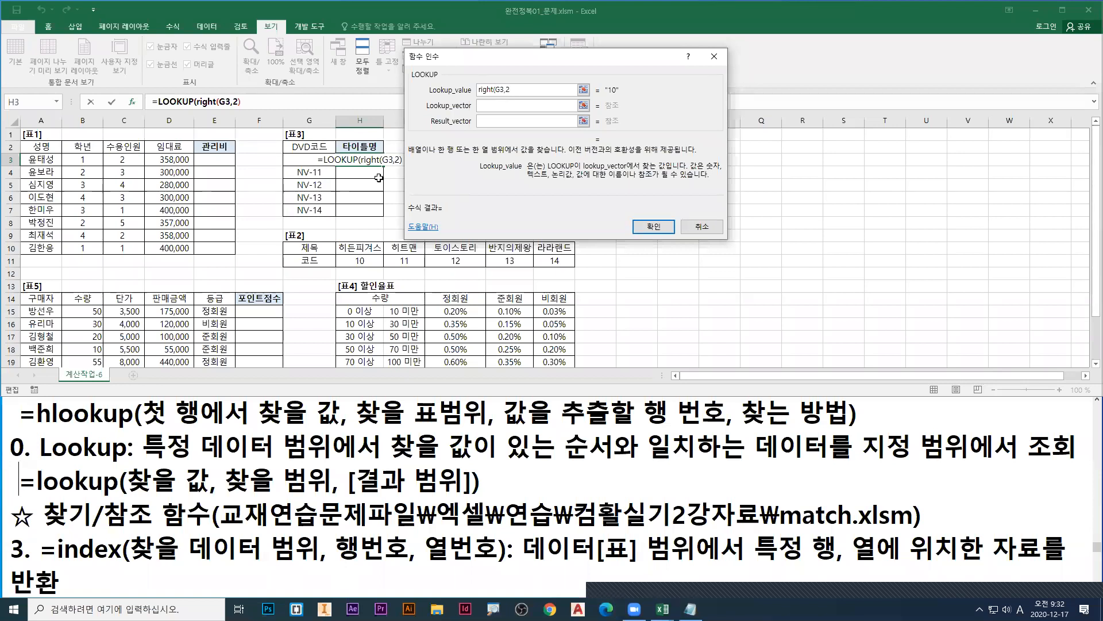
{"action": "type", "text": ")"}
{"action": "key", "text": "ctrl+1"}
{"action": "left_click_drag", "start_coordinate": [477, 100], "coordinate": [514, 103]}
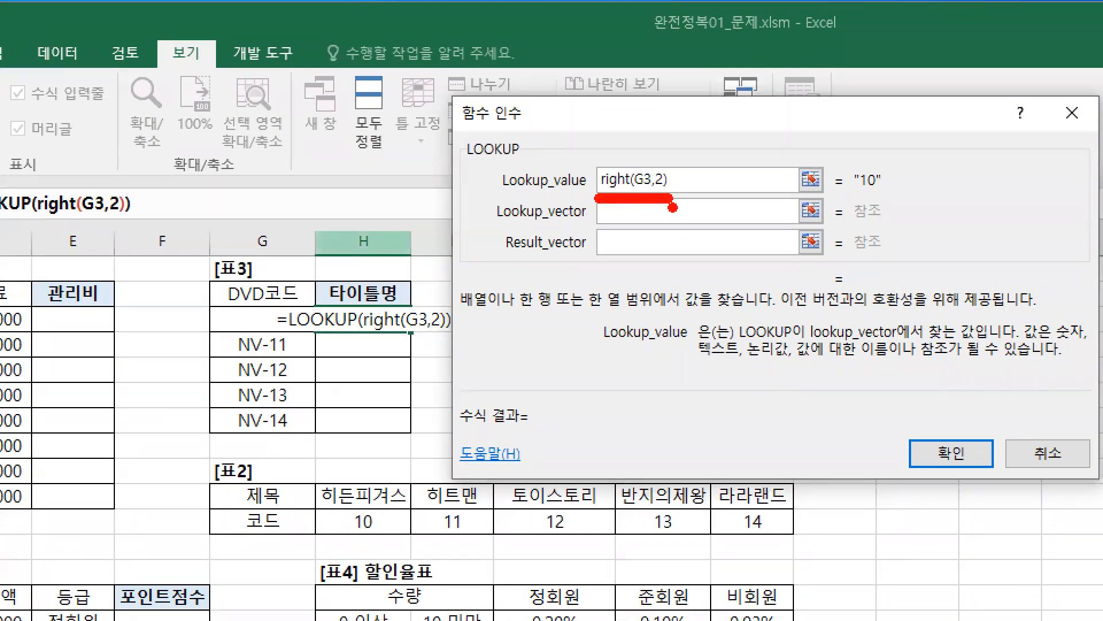
{"action": "key", "text": "b"}
{"action": "left_click_drag", "start_coordinate": [604, 219], "coordinate": [568, 252]}
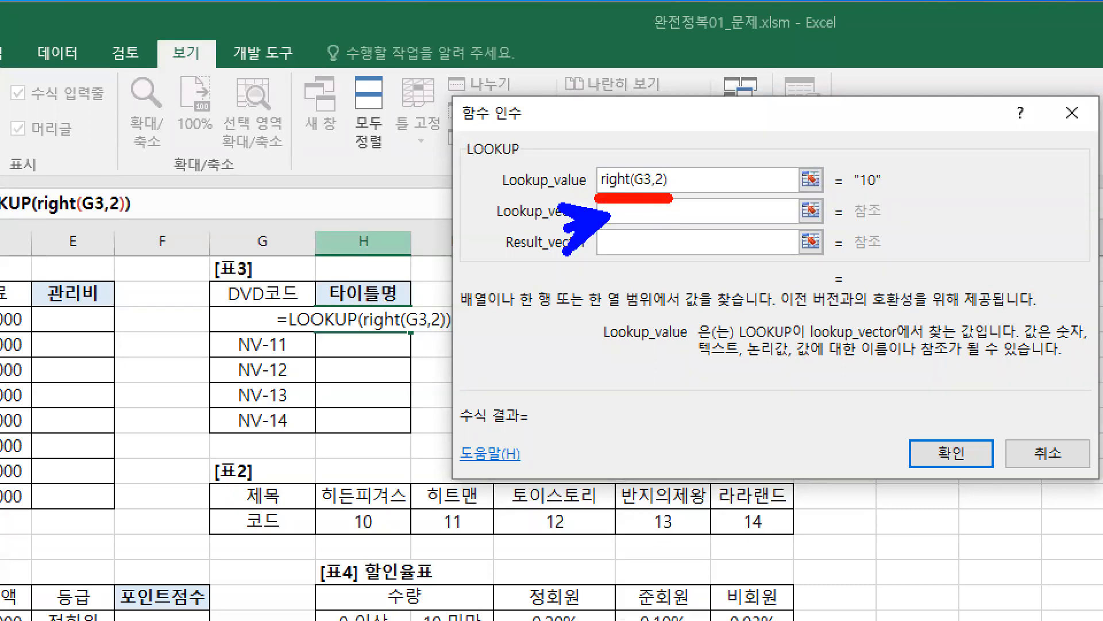
{"action": "key", "text": "r"}
{"action": "left_click_drag", "start_coordinate": [860, 192], "coordinate": [879, 192]}
{"action": "key", "text": "Escape"}
Step: Mark Lookup_vector and box the codes H11:L11 in red, clear the drawings, and set Lookup_vector to $H$11:$L$11
{"action": "left_click", "coordinate": [494, 106]}
{"action": "key", "text": "ctrl+1"}
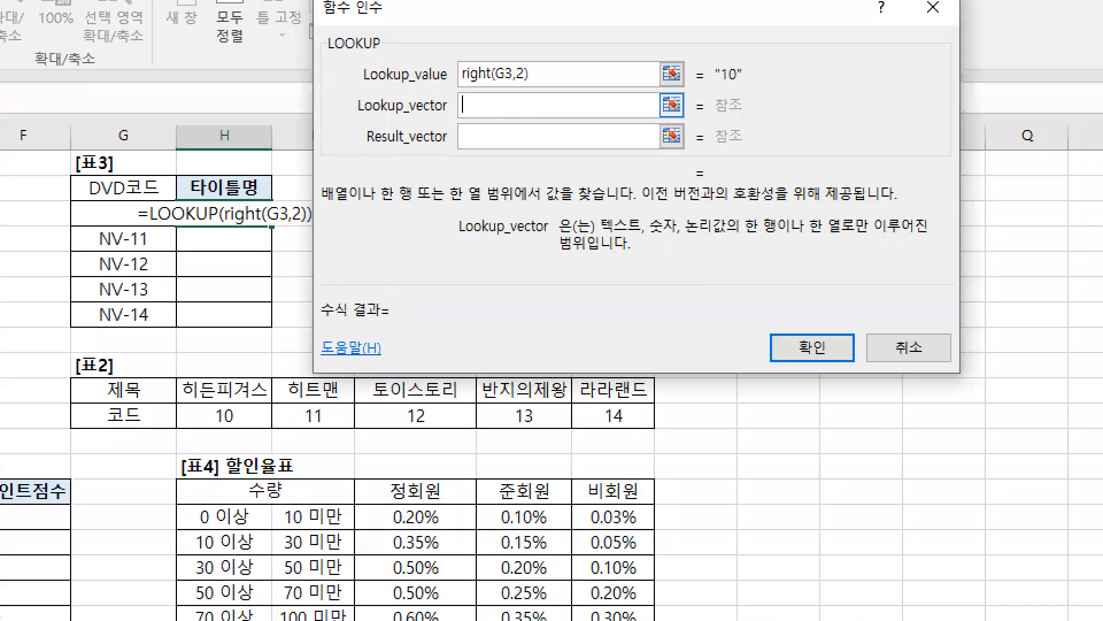
{"action": "left_click_drag", "start_coordinate": [467, 109], "coordinate": [446, 152]}
{"action": "left_click_drag", "start_coordinate": [738, 236], "coordinate": [792, 238]}
{"action": "mouse_move", "coordinate": [174, 398]}
{"action": "left_mouse_down"}
{"action": "mouse_move", "coordinate": [335, 430]}
{"action": "mouse_move", "coordinate": [657, 435]}
{"action": "left_mouse_up"}
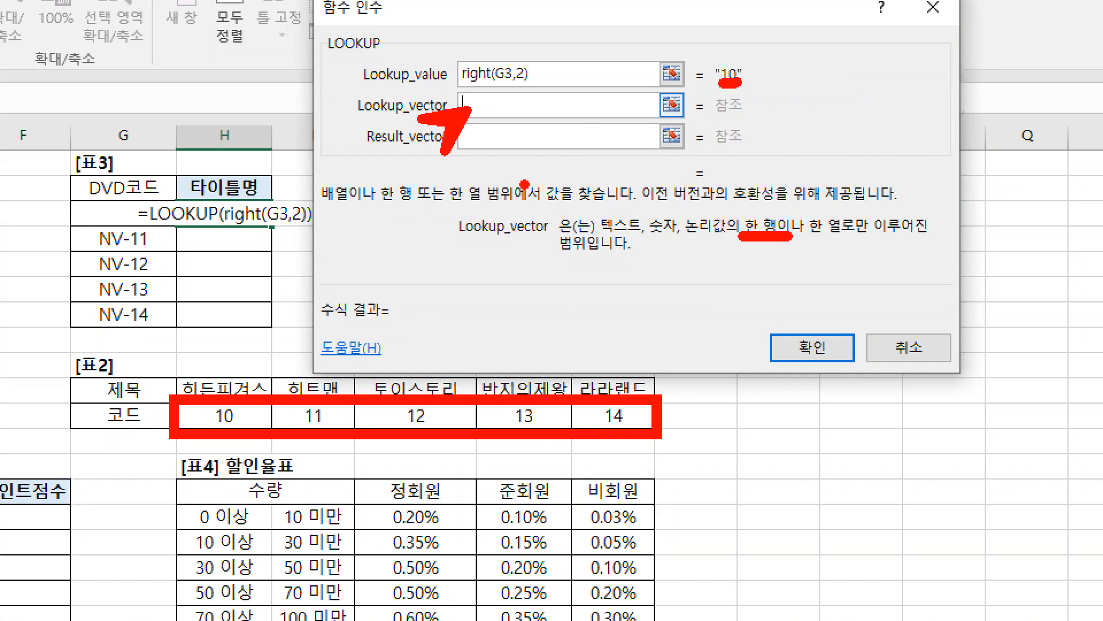
{"action": "key", "text": "Escape"}
{"action": "left_click_drag", "start_coordinate": [367, 260], "coordinate": [554, 261]}
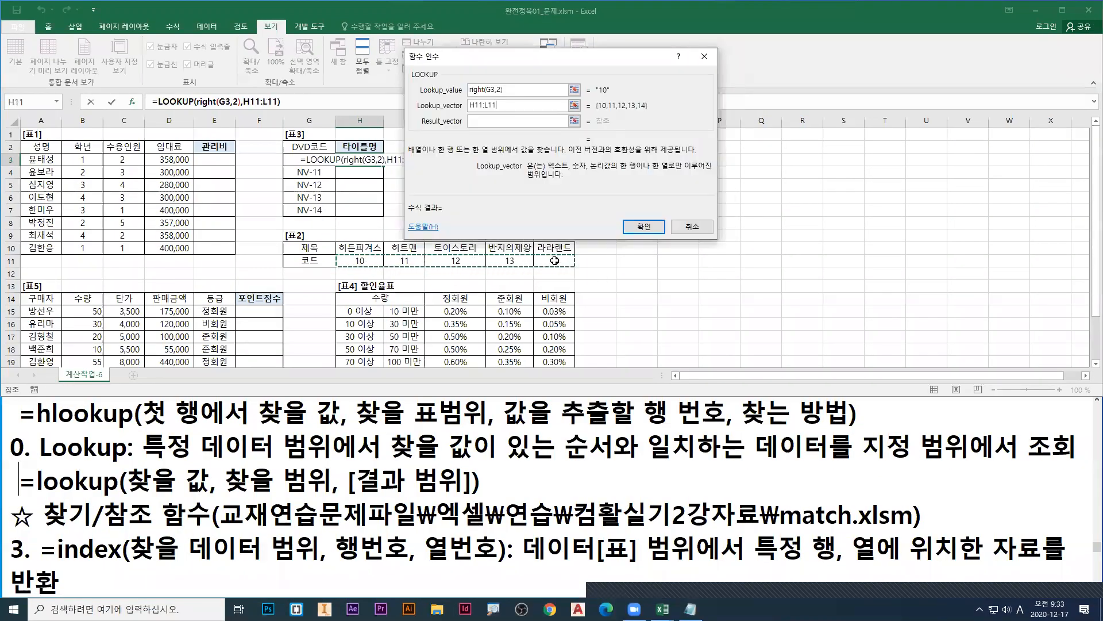
{"action": "key", "text": "F4"}
Step: Mark Result_vector and box the titles H10:L10 in blue, clear the drawings, and set Result_vector to $H$10:$L$10
{"action": "left_click", "coordinate": [478, 120]}
{"action": "key", "text": "ctrl+1"}
{"action": "left_click", "coordinate": [492, 120]}
{"action": "key", "text": "b"}
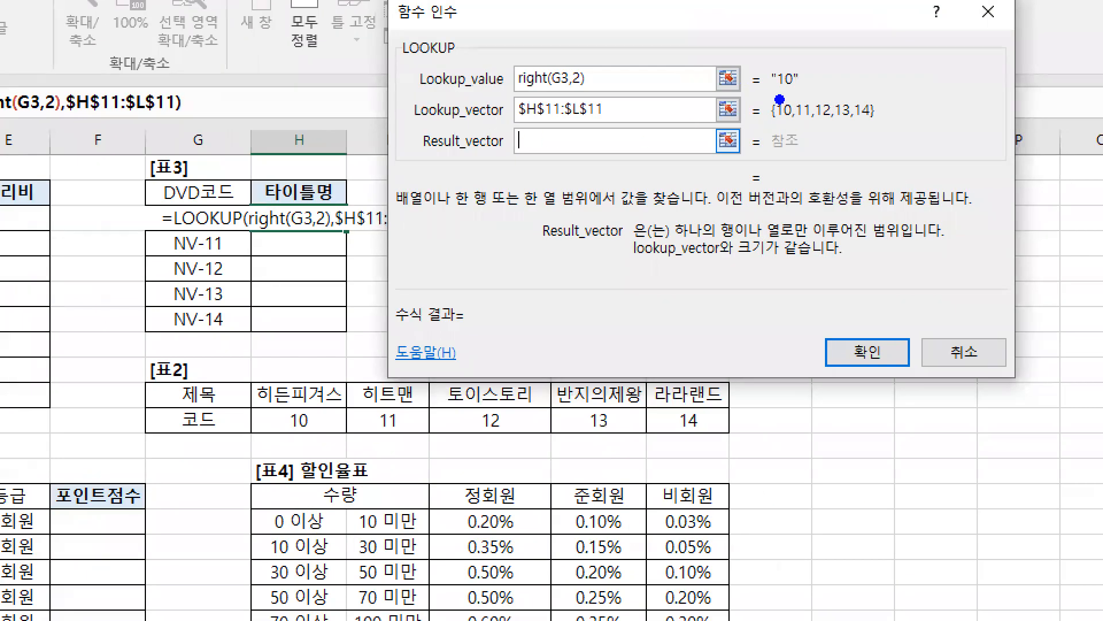
{"action": "left_click_drag", "start_coordinate": [523, 142], "coordinate": [499, 163]}
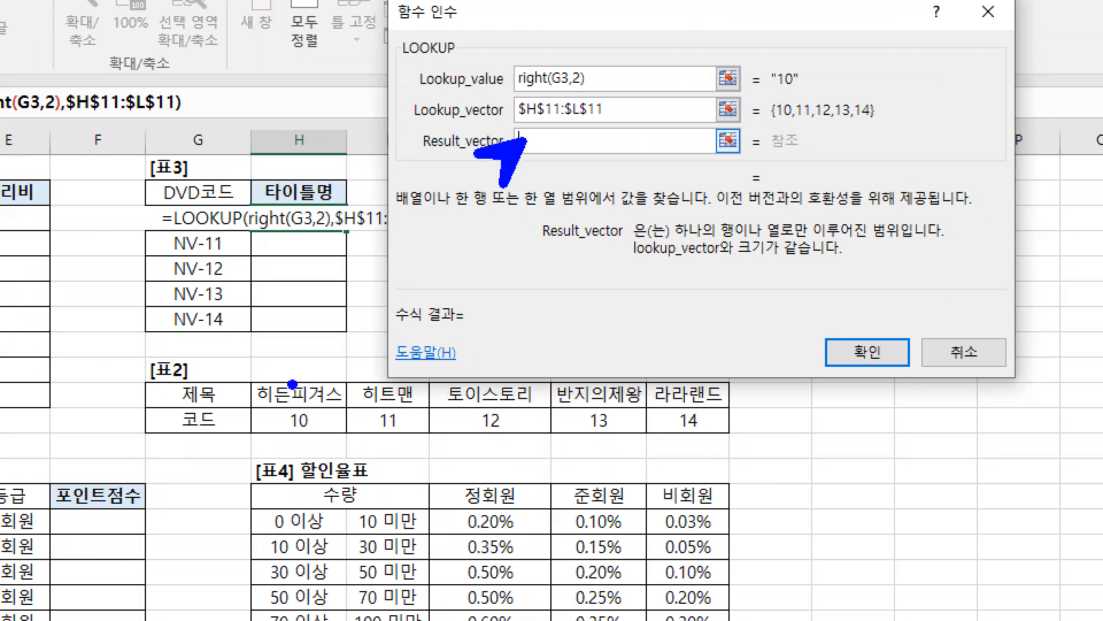
{"action": "left_click_drag", "start_coordinate": [252, 378], "coordinate": [732, 417]}
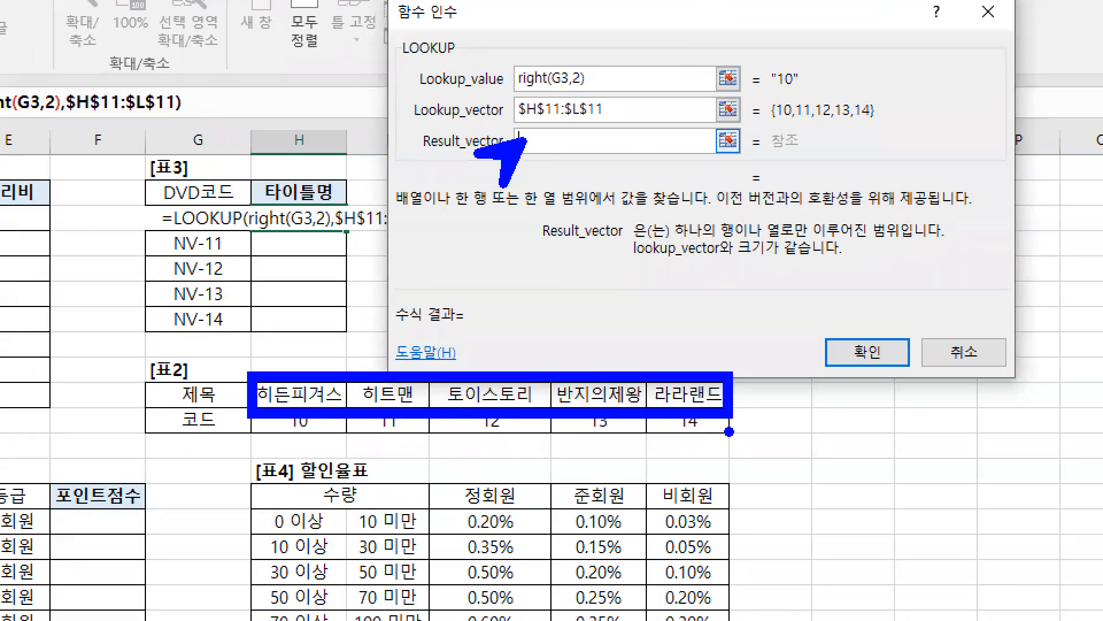
{"action": "key", "text": "Escape"}
{"action": "left_click_drag", "start_coordinate": [348, 247], "coordinate": [543, 252]}
{"action": "key", "text": "F4"}
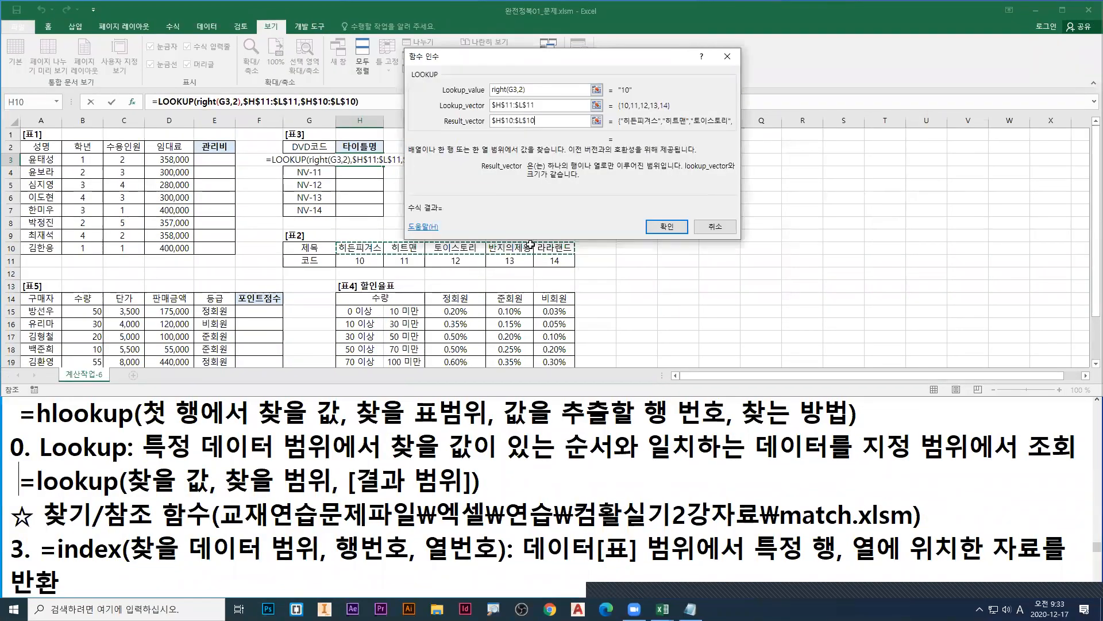
Step: Mark the Lookup_value result in red and the matching code and title in the two vectors in green, and clear the drawings
{"action": "key", "text": "ctrl+1"}
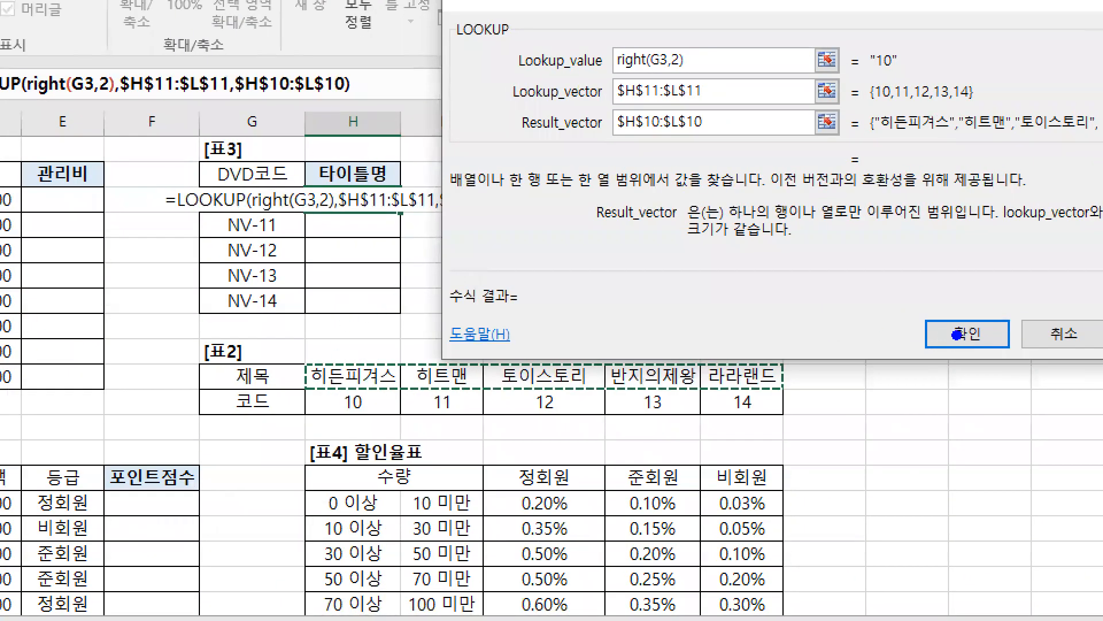
{"action": "key", "text": "r"}
{"action": "mouse_move", "coordinate": [878, 73]}
{"action": "left_mouse_down"}
{"action": "mouse_move", "coordinate": [892, 73]}
{"action": "mouse_move", "coordinate": [896, 137]}
{"action": "mouse_move", "coordinate": [944, 138]}
{"action": "left_mouse_up"}
{"action": "key", "text": "g"}
{"action": "left_click_drag", "start_coordinate": [897, 103], "coordinate": [916, 104]}
{"action": "left_click_drag", "start_coordinate": [971, 137], "coordinate": [1005, 137]}
{"action": "key", "text": "Escape"}
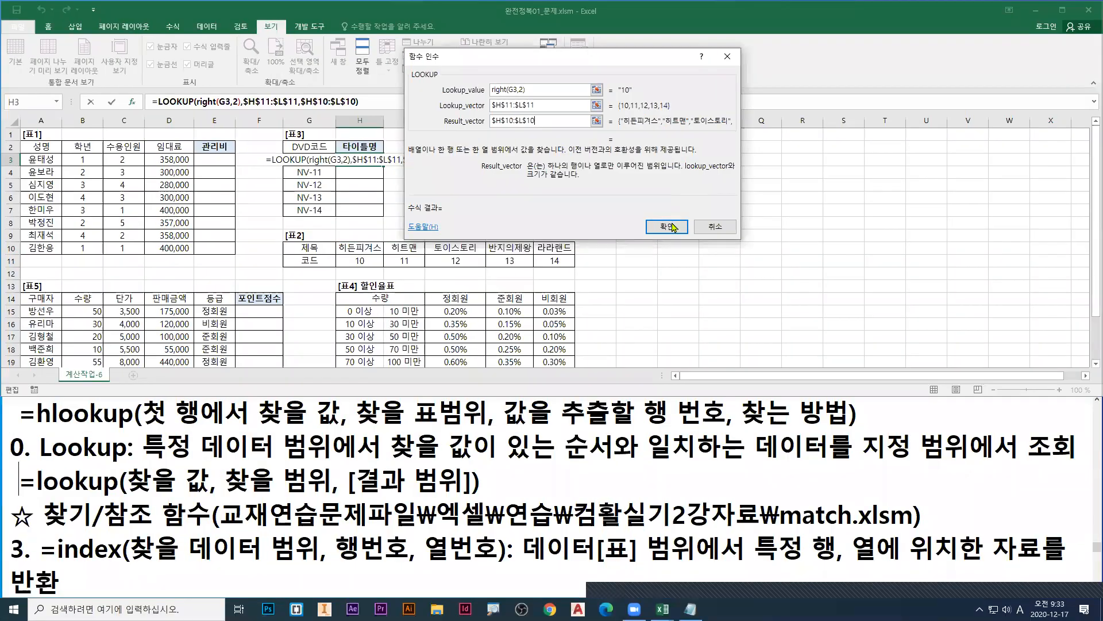
Step: Accept the LOOKUP formula in H3, fill it down to H7, and select H3
{"action": "left_click", "coordinate": [672, 226]}
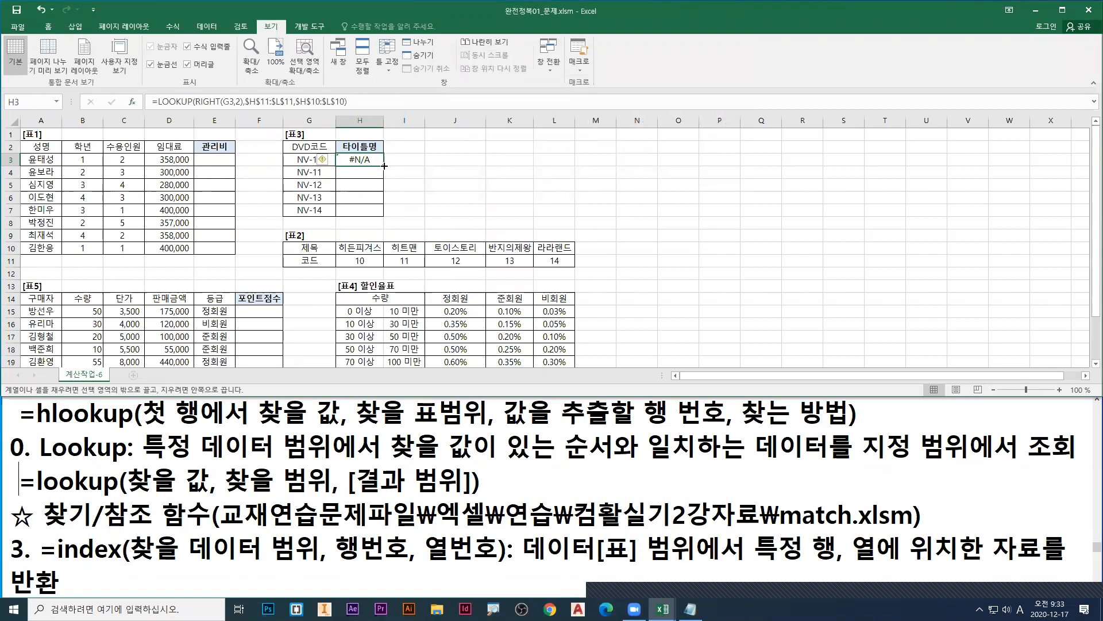
{"action": "double_click", "coordinate": [384, 165]}
{"action": "left_click", "coordinate": [377, 165]}
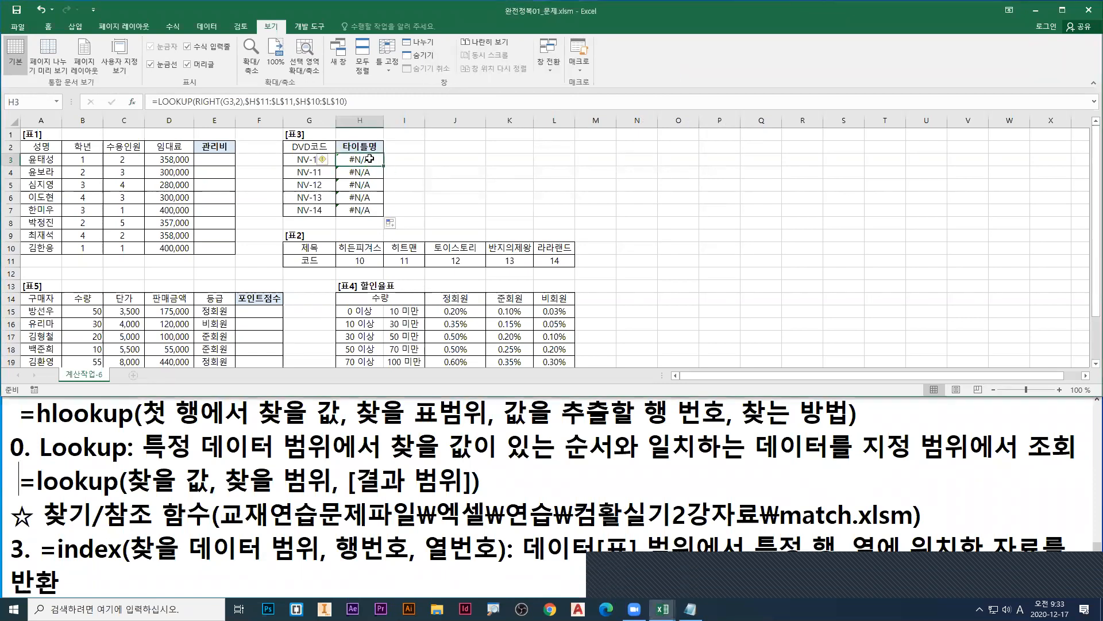
Step: Point a green arrow at H3, write the red note "shift + F3" beside it, and clear the drawings
{"action": "key", "text": "ctrl+1"}
{"action": "left_click", "coordinate": [377, 161]}
{"action": "left_click_drag", "start_coordinate": [377, 160], "coordinate": [435, 185]}
{"action": "type", "text": "rts"}
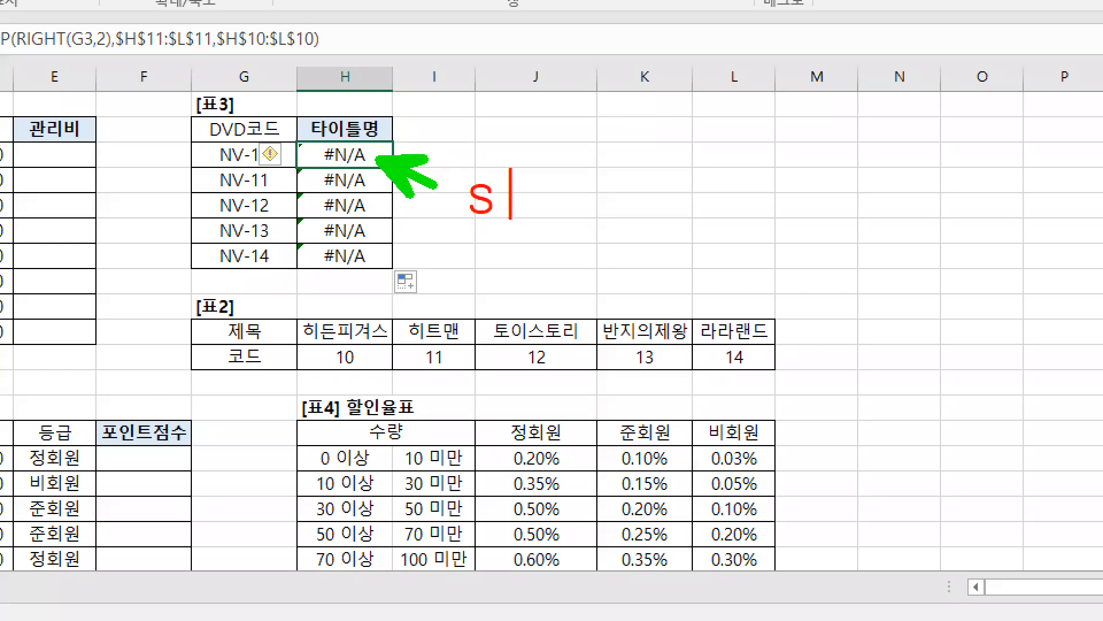
{"action": "type", "text": "hift + F3"}
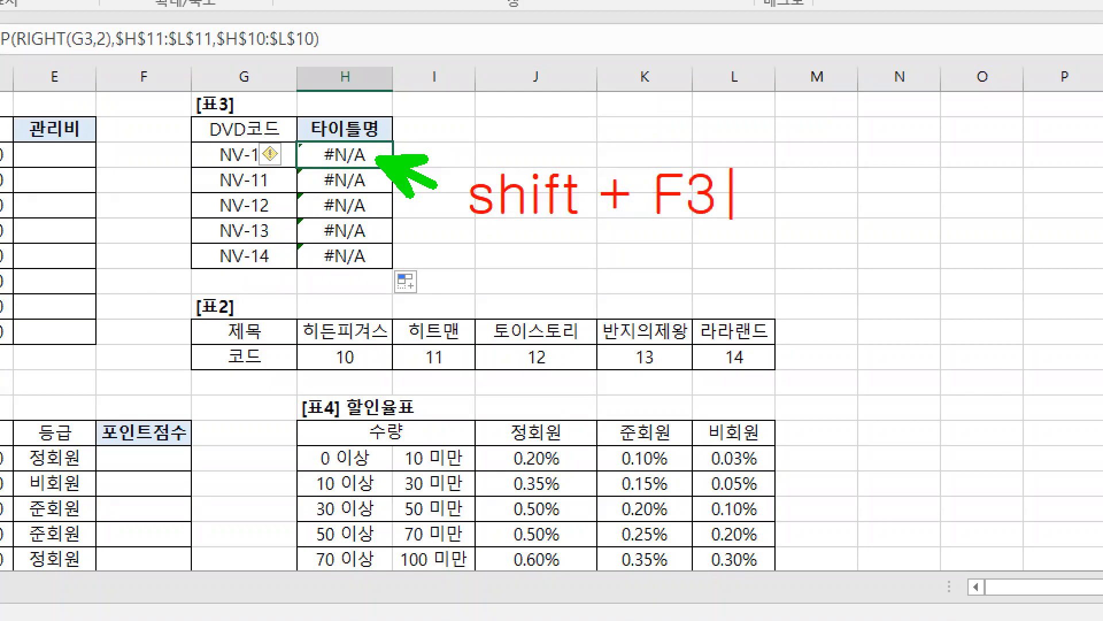
{"action": "key", "text": "Escape"}
{"action": "key", "text": "Escape"}
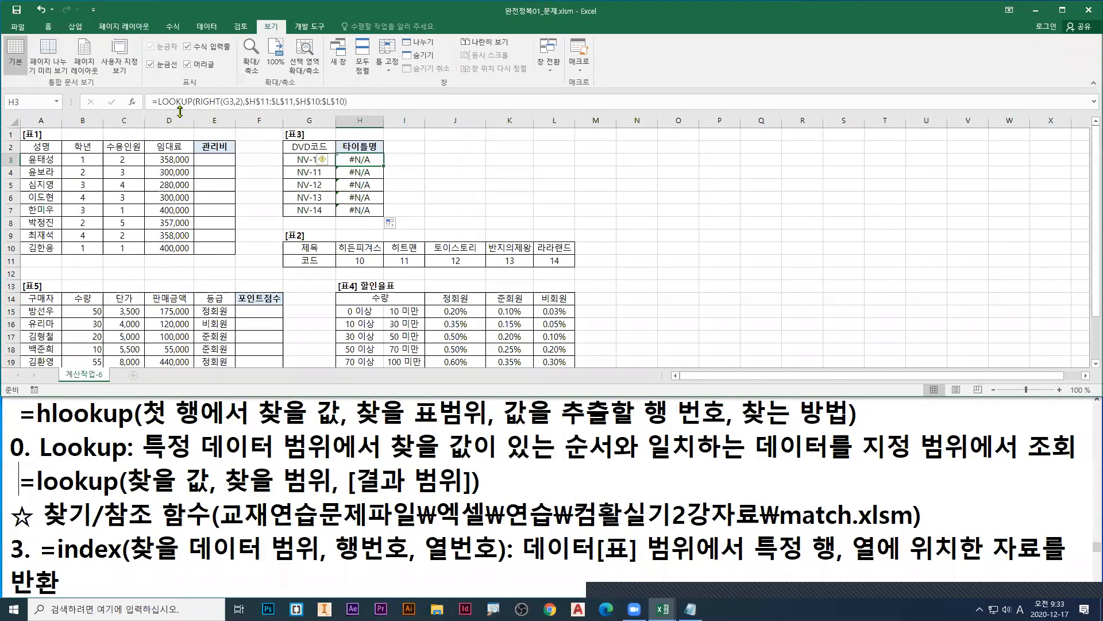
Step: Reopen the function arguments of H3 with the form lookup_value,lookup_vector,result_vector, and move the dialog slightly higher above 표2
{"action": "left_click", "coordinate": [134, 103]}
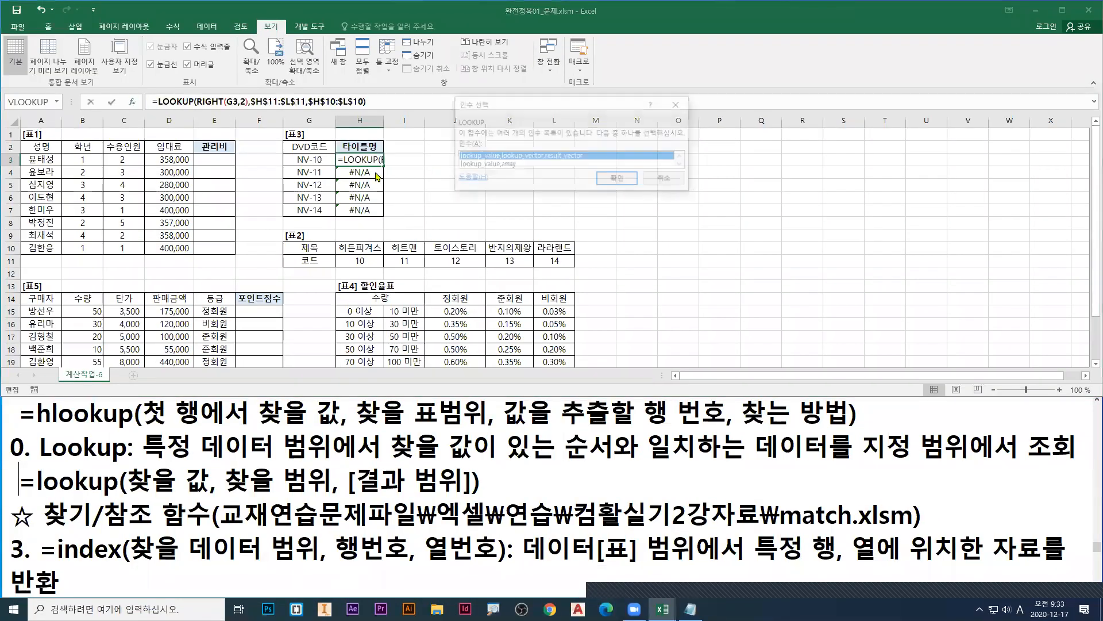
{"action": "left_click", "coordinate": [614, 180]}
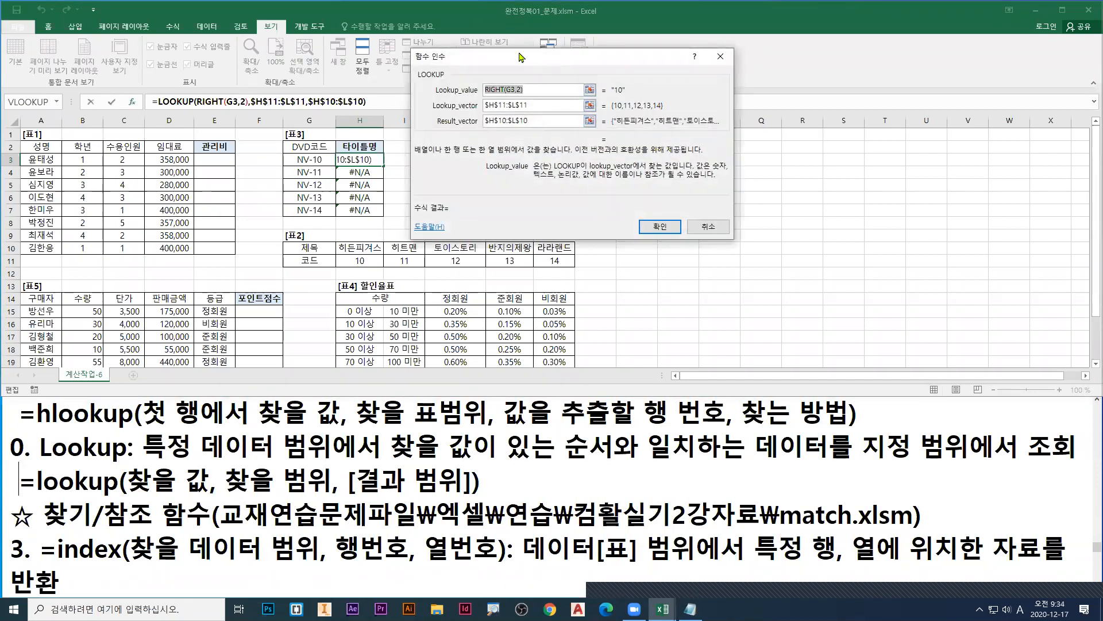
{"action": "left_click_drag", "start_coordinate": [519, 54], "coordinate": [510, 45]}
Step: Underline the Lookup_value result in red and the vector's 10 in green, and mark its quotation marks and the NV codes in red
{"action": "key", "text": "ctrl+1"}
{"action": "left_click", "coordinate": [476, 77]}
{"action": "mouse_move", "coordinate": [740, 145]}
{"action": "left_mouse_down"}
{"action": "mouse_move", "coordinate": [754, 144]}
{"action": "mouse_move", "coordinate": [748, 178]}
{"action": "left_mouse_up"}
{"action": "key", "text": "g"}
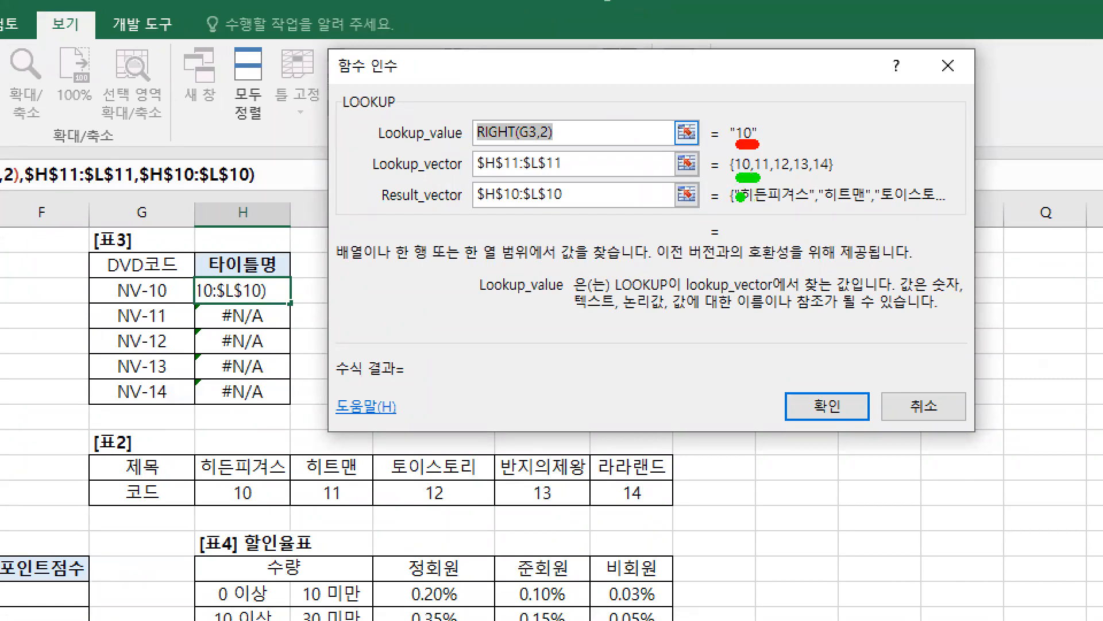
{"action": "key", "text": "r"}
{"action": "left_click", "coordinate": [731, 120]}
{"action": "left_click_drag", "start_coordinate": [117, 330], "coordinate": [125, 356]}
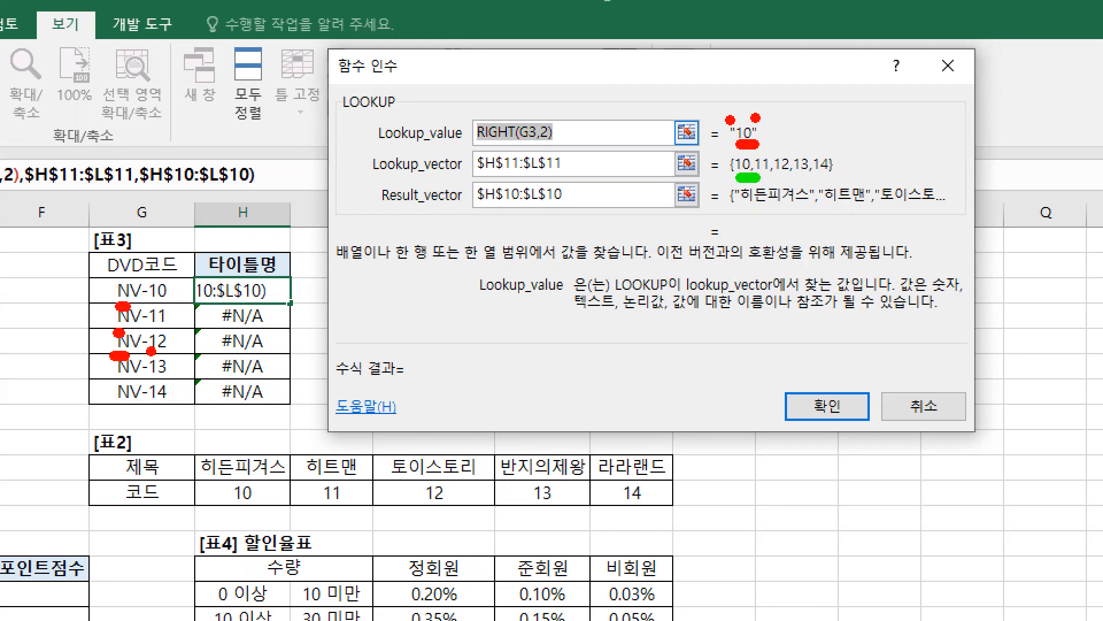
Step: Erase the marks, underline the Lookup_value result and box H11:L11 in red, and mark RIGHT(G3,2) and the result's quotation marks in blue
{"action": "key", "text": "e"}
{"action": "left_click_drag", "start_coordinate": [742, 145], "coordinate": [750, 146]}
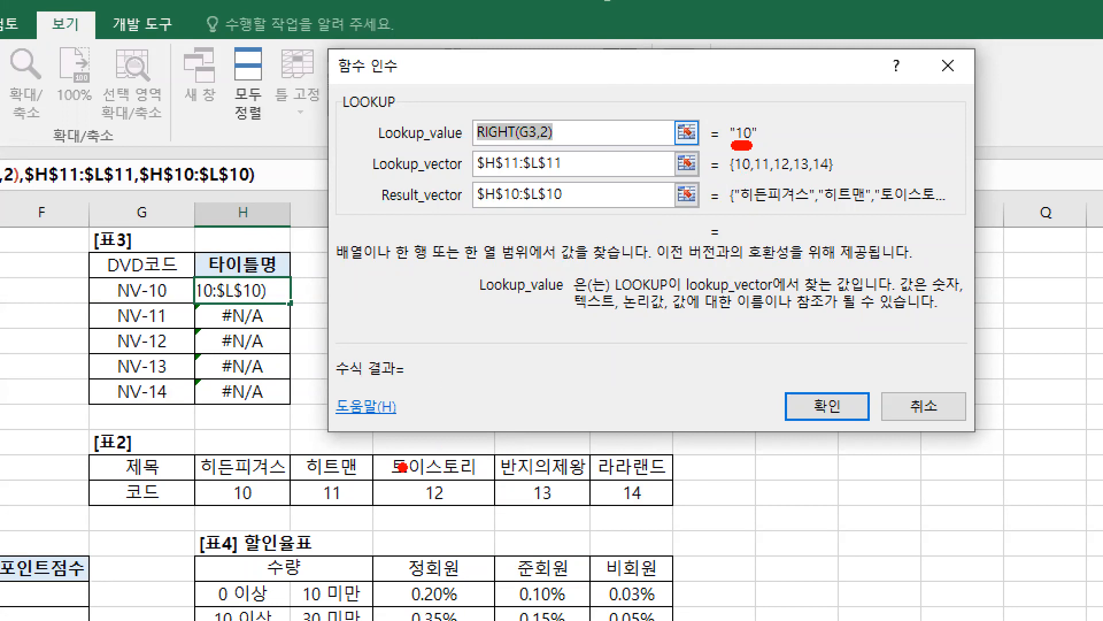
{"action": "left_click_drag", "start_coordinate": [195, 482], "coordinate": [192, 482]}
{"action": "left_click_drag", "start_coordinate": [457, 520], "coordinate": [684, 517]}
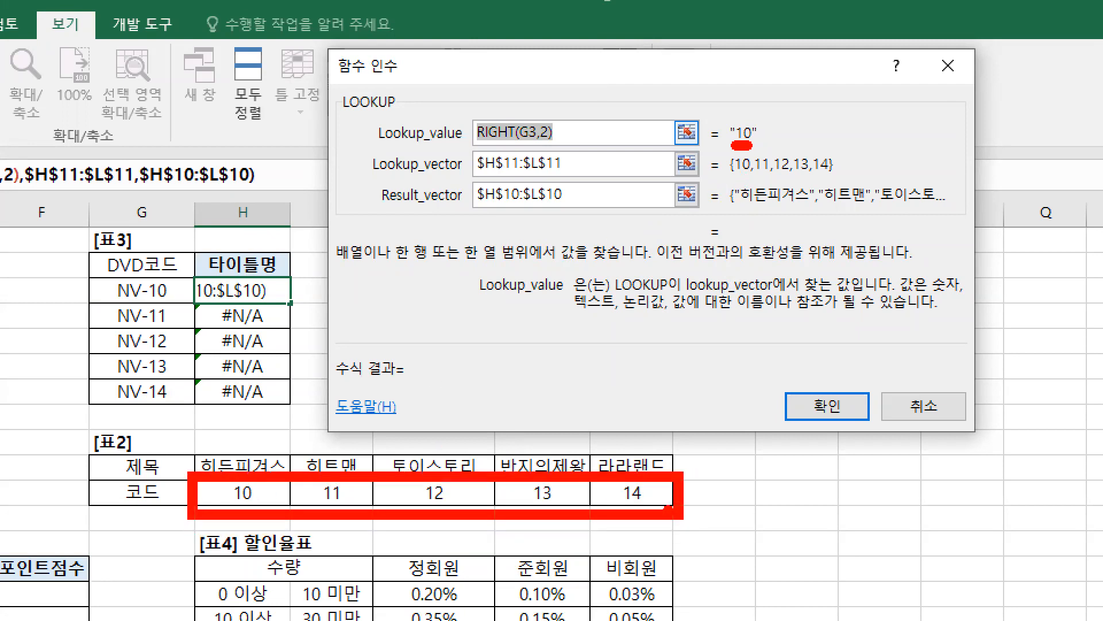
{"action": "left_click_drag", "start_coordinate": [475, 144], "coordinate": [560, 147]}
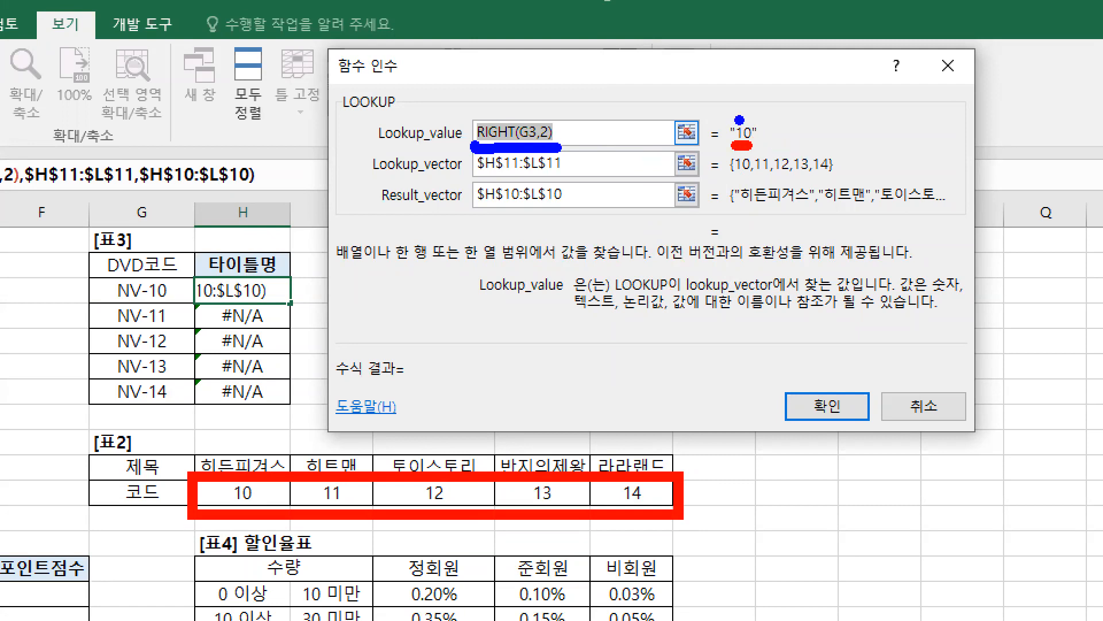
{"action": "left_click", "coordinate": [754, 120]}
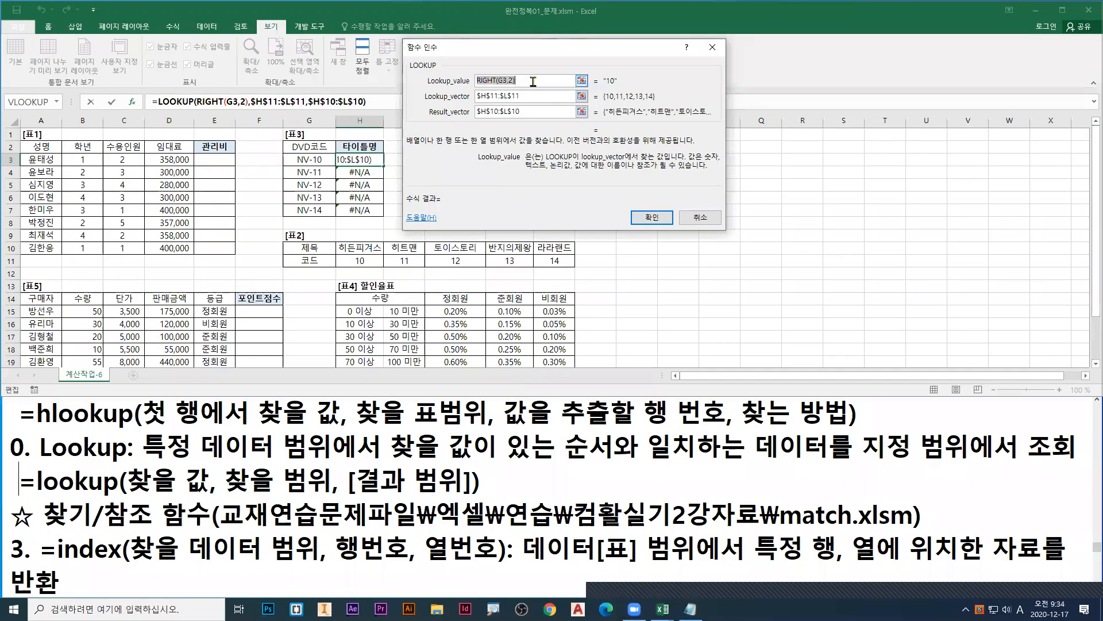
Step: Set the Lookup_value of the H3 formula to RIGHT(G3,2)*1
{"action": "left_click", "coordinate": [537, 83]}
{"action": "type", "text": "*"}
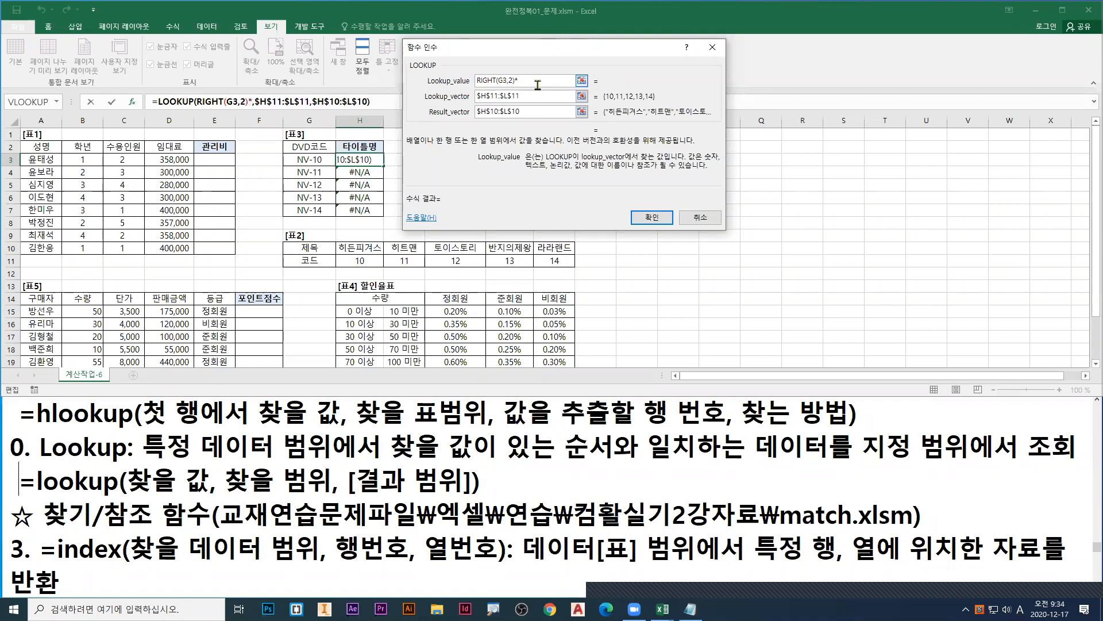
{"action": "type", "text": "1"}
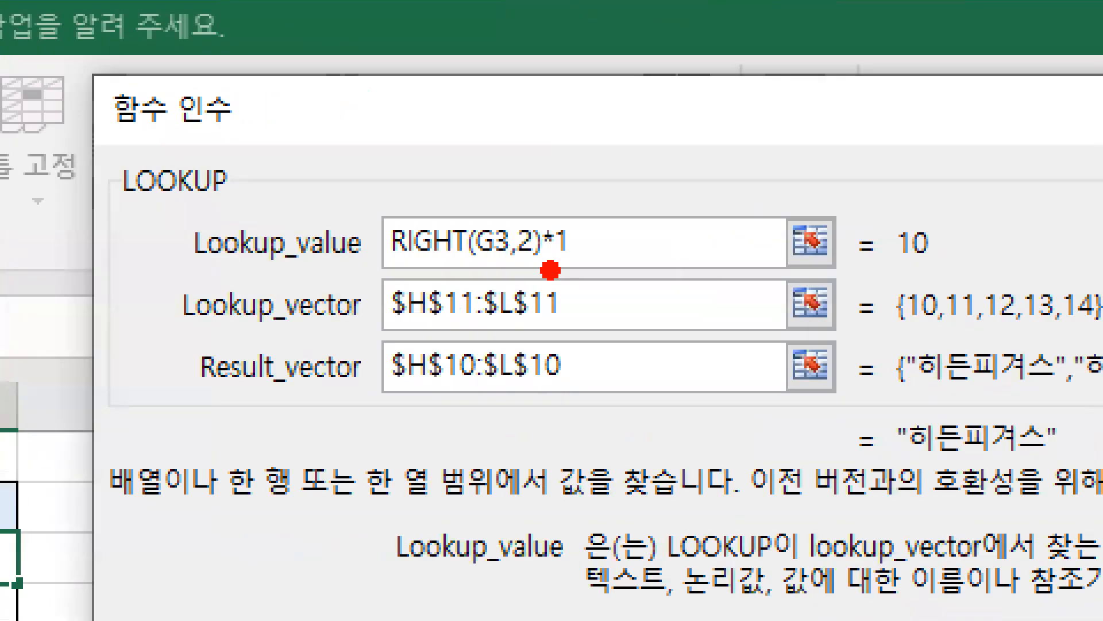
Step: Underline *1 and the Lookup_value result in red, and underline RIGHT(G3,2) in blue
{"action": "mouse_move", "coordinate": [552, 271]}
{"action": "left_mouse_down"}
{"action": "mouse_move", "coordinate": [541, 270]}
{"action": "mouse_move", "coordinate": [574, 270]}
{"action": "left_mouse_up"}
{"action": "mouse_move", "coordinate": [899, 268]}
{"action": "left_mouse_down"}
{"action": "mouse_move", "coordinate": [927, 267]}
{"action": "mouse_move", "coordinate": [935, 280]}
{"action": "left_mouse_up"}
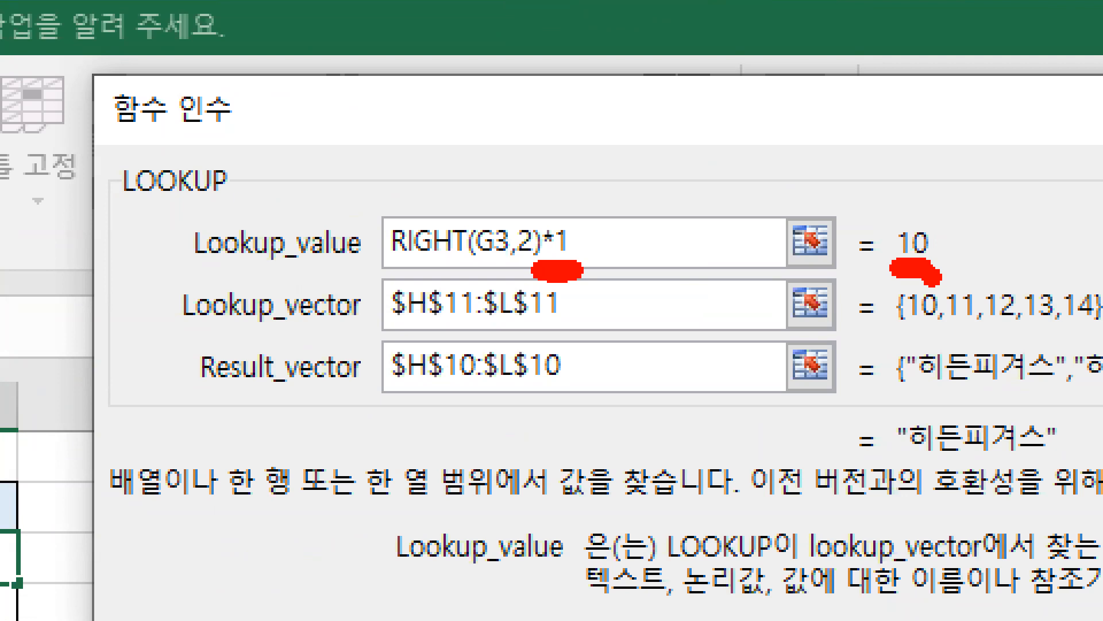
{"action": "key", "text": "b"}
{"action": "left_click_drag", "start_coordinate": [399, 267], "coordinate": [534, 268]}
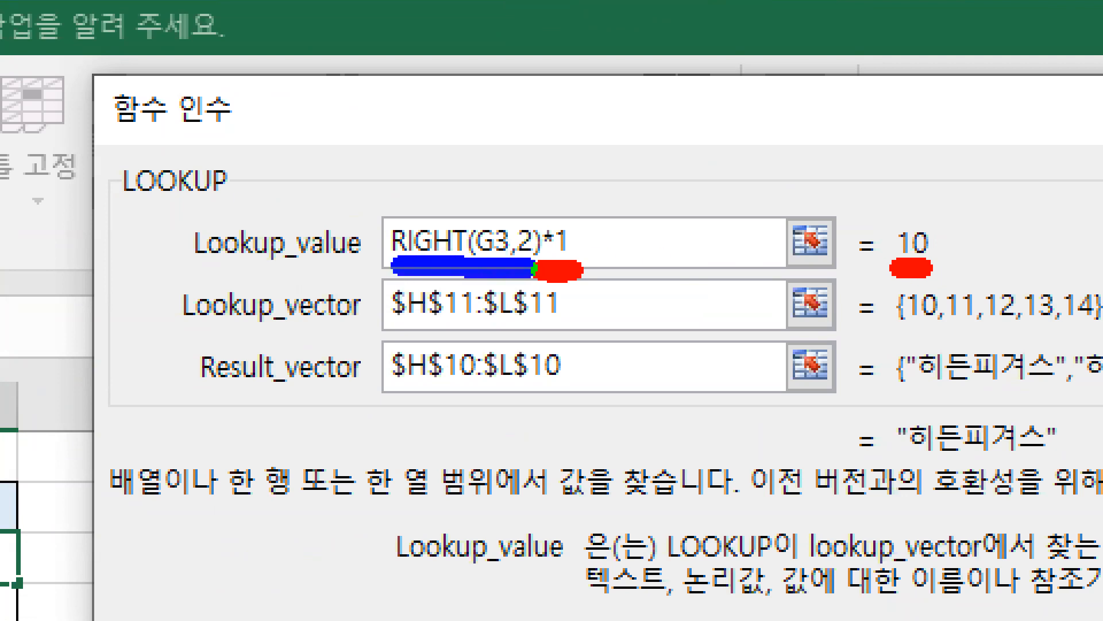
Step: Write Left in blue above the Lookup_value, and mark *1 and the spot just before its result in red
{"action": "left_click_drag", "start_coordinate": [377, 144], "coordinate": [377, 193]}
{"action": "type", "text": "Left"}
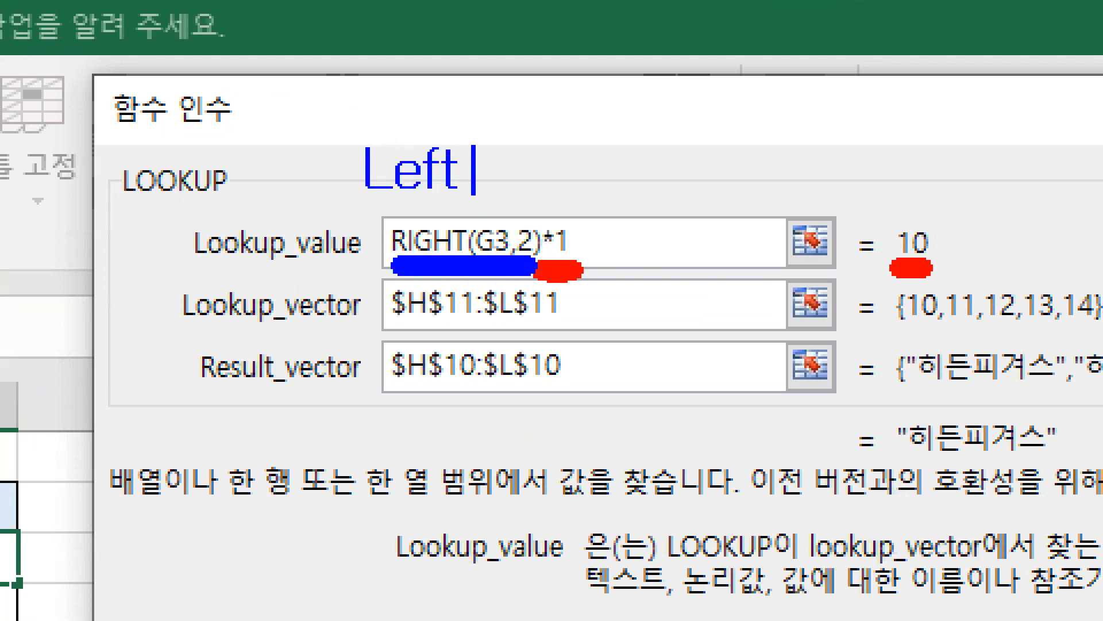
{"action": "key", "text": "Escape"}
{"action": "key", "text": "r"}
{"action": "mouse_move", "coordinate": [569, 219]}
{"action": "left_mouse_down"}
{"action": "mouse_move", "coordinate": [569, 244]}
{"action": "mouse_move", "coordinate": [581, 236]}
{"action": "left_mouse_up"}
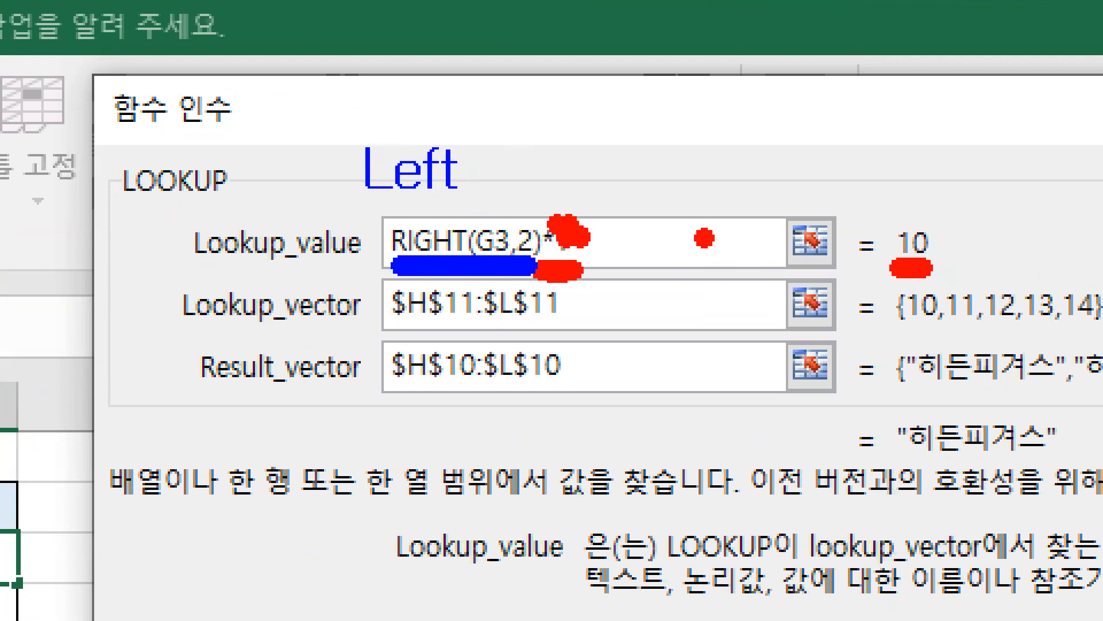
{"action": "left_click_drag", "start_coordinate": [879, 228], "coordinate": [890, 228]}
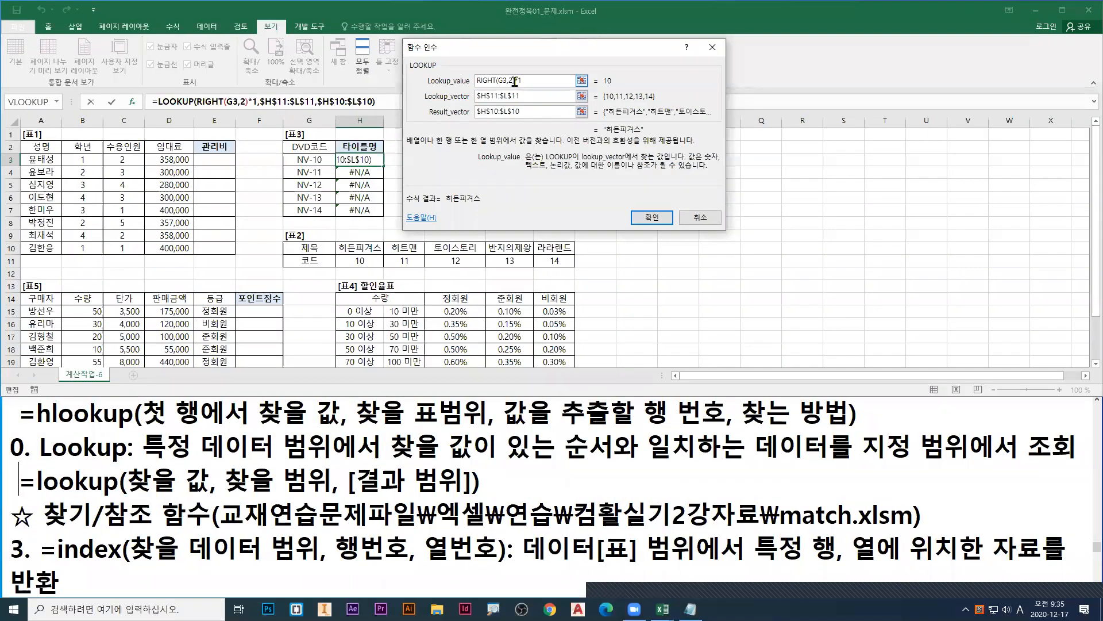
Step: Reduce the Lookup_value of the H3 formula to RIGHT(G3,2) and underline its quoted result in blue
{"action": "left_click_drag", "start_coordinate": [518, 106], "coordinate": [548, 107]}
{"action": "key", "text": "Delete"}
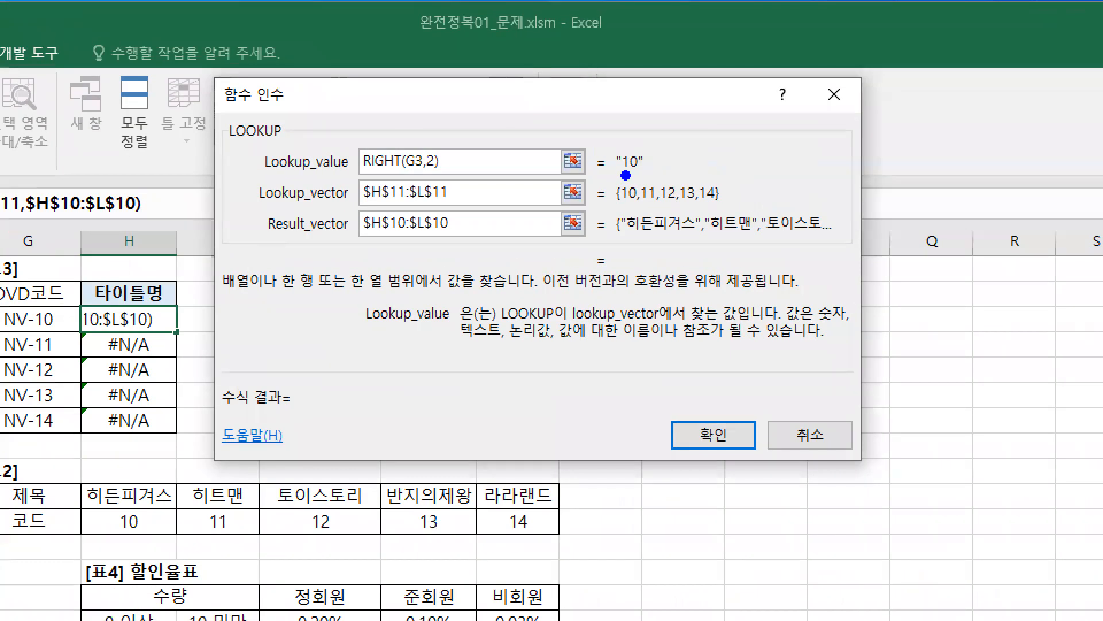
{"action": "left_click_drag", "start_coordinate": [626, 175], "coordinate": [644, 176]}
{"action": "left_click", "coordinate": [645, 189]}
Step: Underline H11:L11 and sketch *1 beside RIGHT(G3,2) in red, and set the Lookup_value back to RIGHT(G3,2)*1
{"action": "key", "text": "r"}
{"action": "left_click_drag", "start_coordinate": [91, 538], "coordinate": [567, 540]}
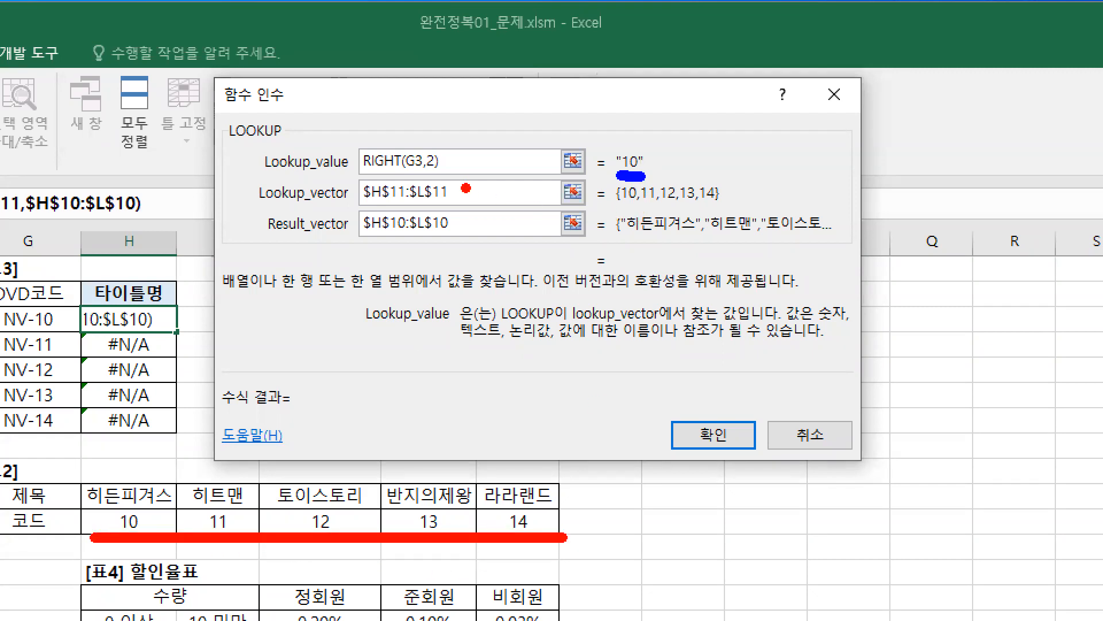
{"action": "mouse_move", "coordinate": [464, 149]}
{"action": "left_mouse_down"}
{"action": "mouse_move", "coordinate": [453, 175]}
{"action": "mouse_move", "coordinate": [478, 160]}
{"action": "mouse_move", "coordinate": [488, 172]}
{"action": "left_mouse_up"}
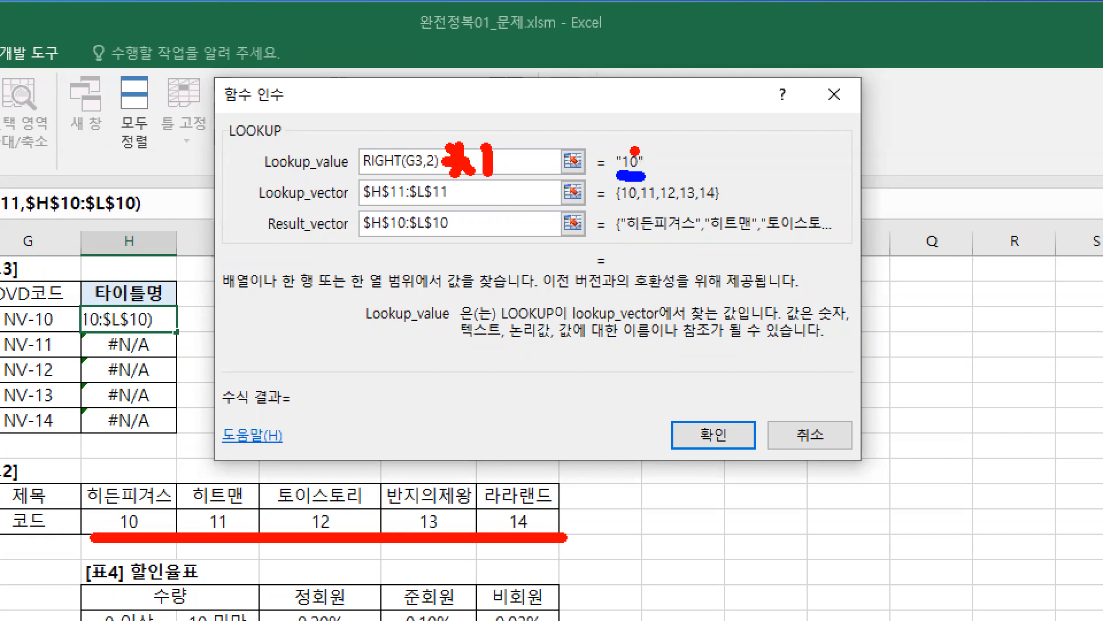
{"action": "left_click_drag", "start_coordinate": [632, 102], "coordinate": [673, 117]}
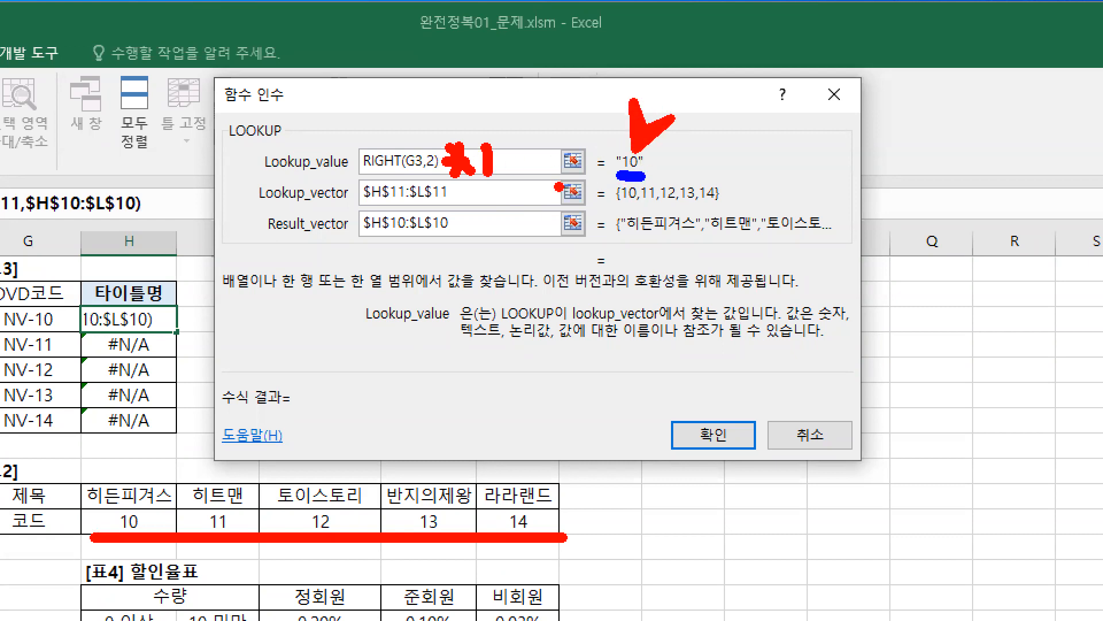
{"action": "left_click_drag", "start_coordinate": [360, 178], "coordinate": [440, 178]}
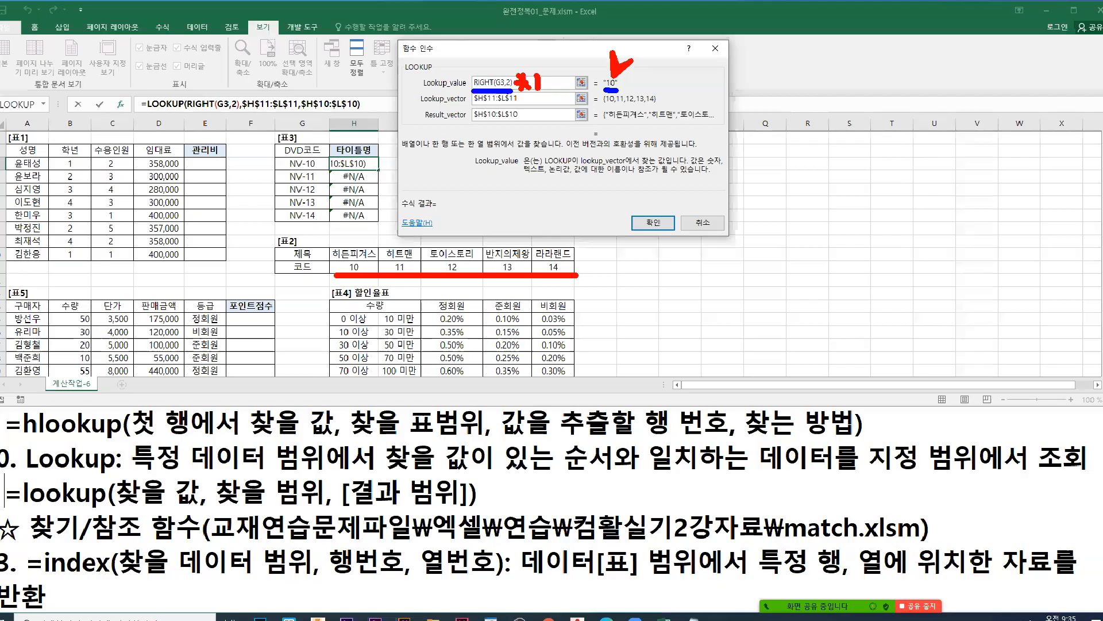
{"action": "type", "text": "*1"}
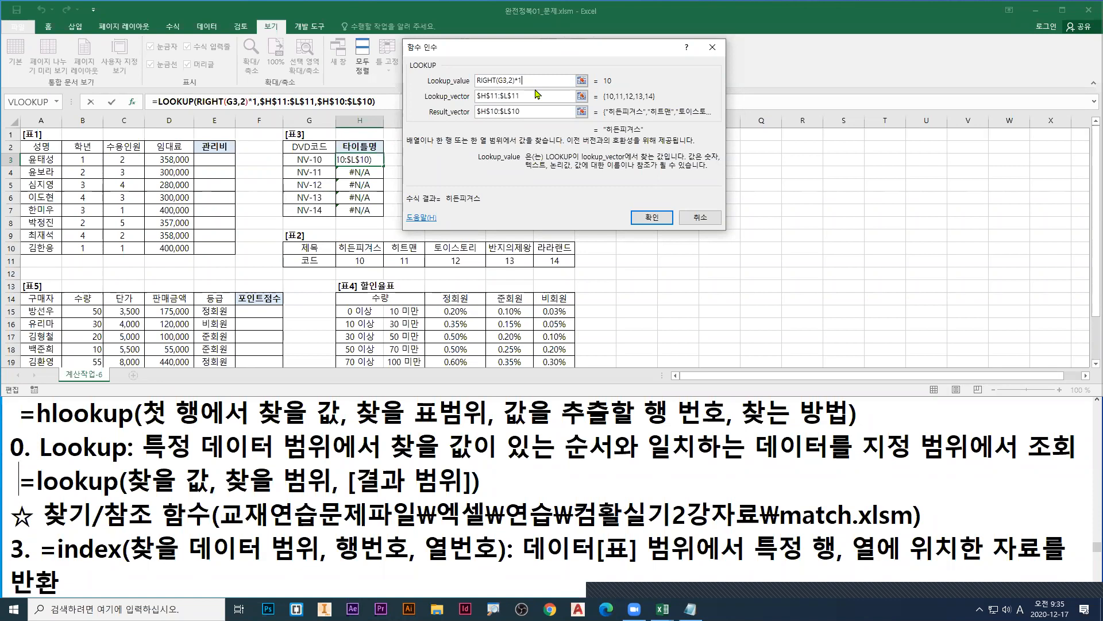
Step: Switch to the Notepad notes and begin a line above the Hlookup entry with =value(텍스트) :
{"action": "left_click", "coordinate": [10, 414]}
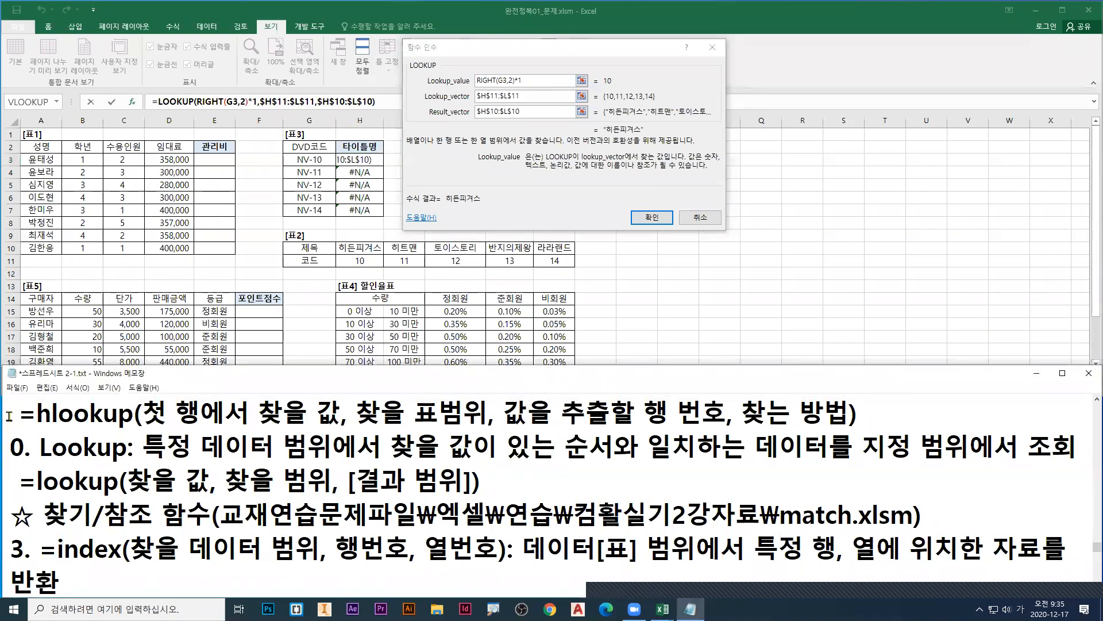
{"action": "scroll", "coordinate": [9, 414], "scroll_direction": "up", "scroll_amount": 2}
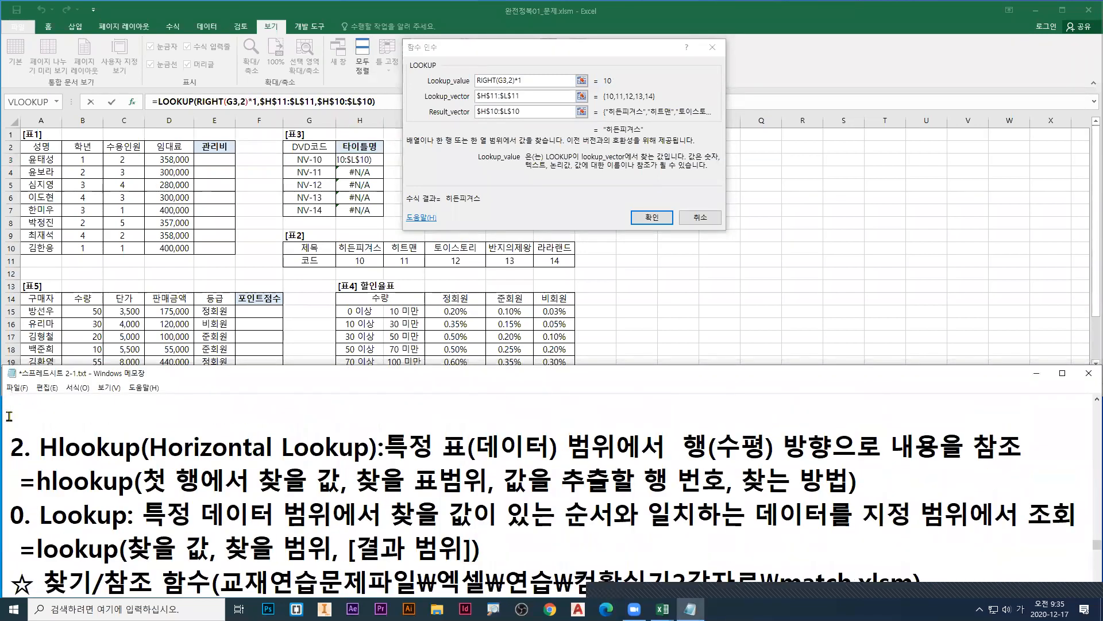
{"action": "type", "text": "=ㅍ"}
{"action": "key", "text": "BackSpace"}
{"action": "key", "text": "Hangul"}
{"action": "type", "text": "value("}
{"action": "key", "text": "Hangul"}
{"action": "type", "text": "텔,"}
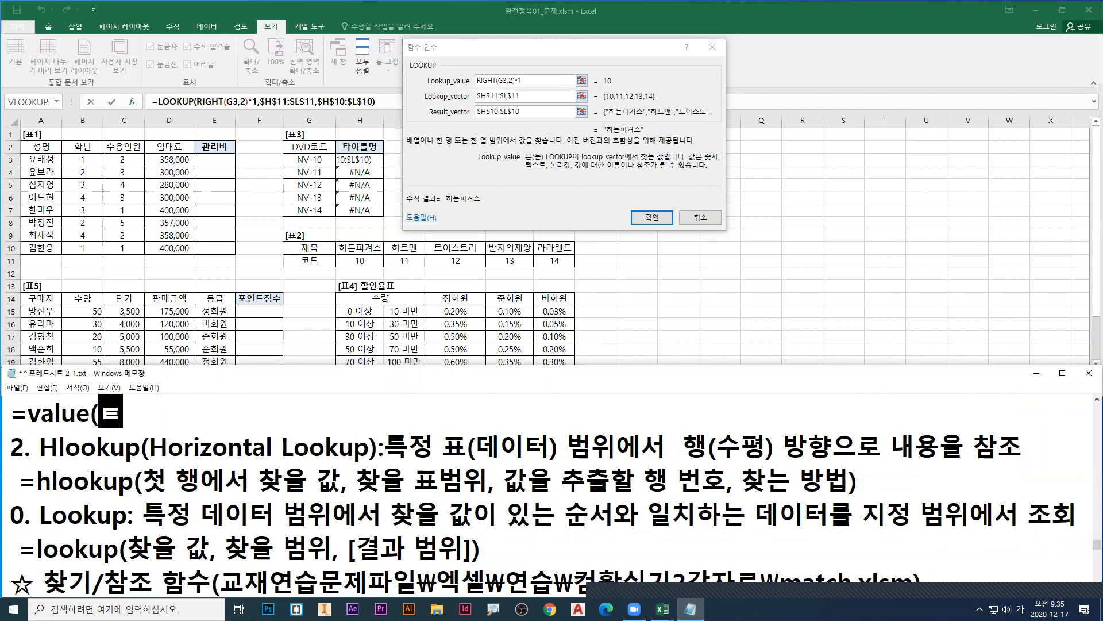
{"action": "key", "text": "BackSpace"}
{"action": "key", "text": "BackSpace"}
{"action": "type", "text": "텔스트"}
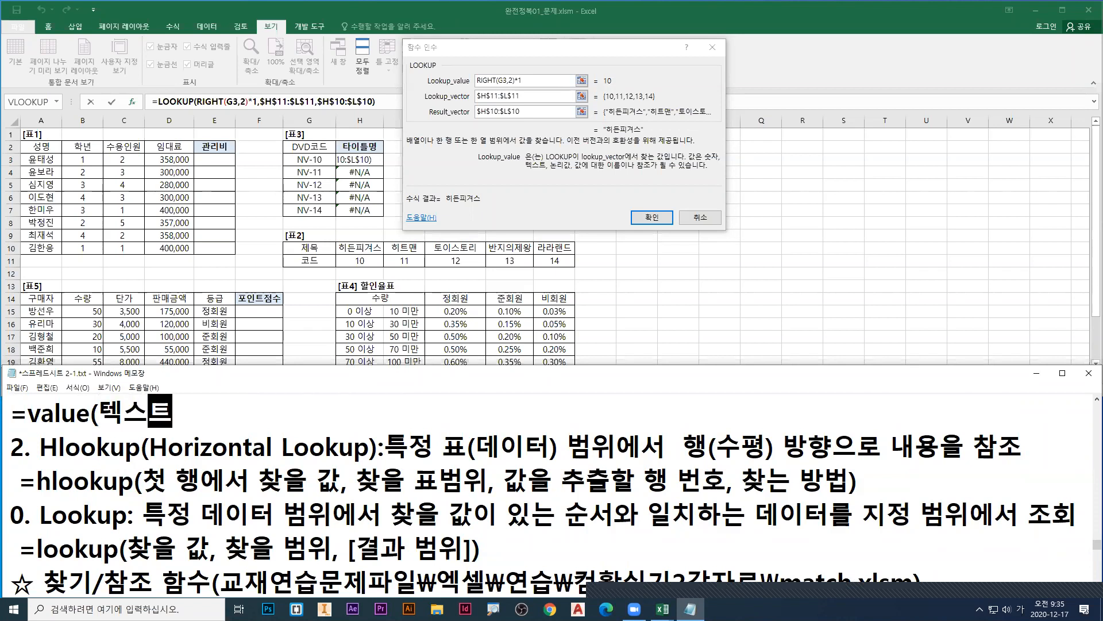
{"action": "type", "text": ") : 텍스"}
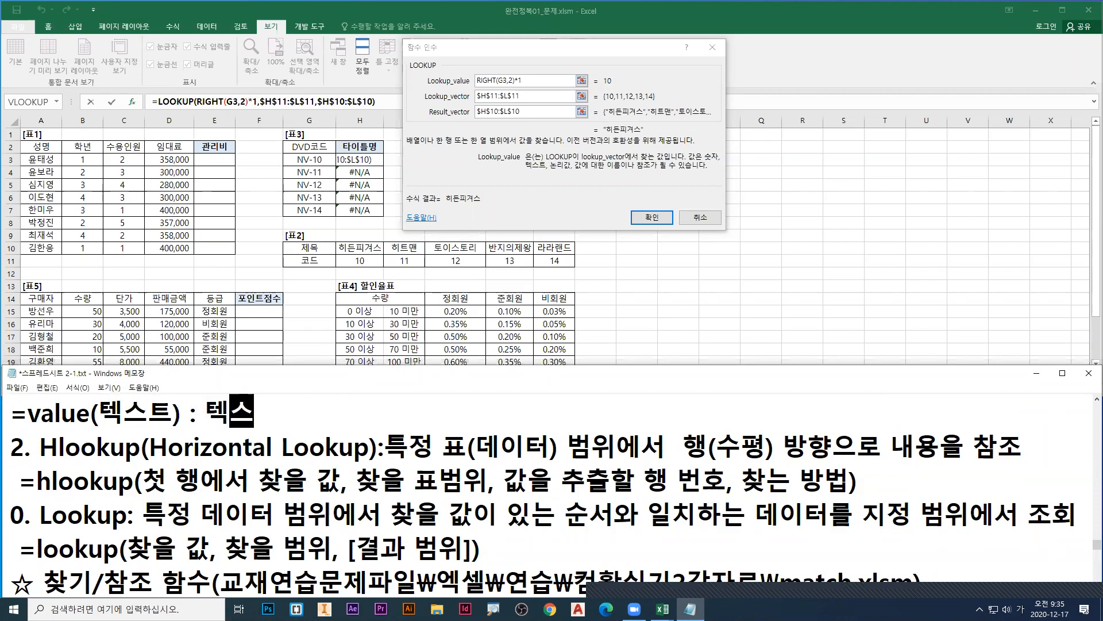
{"action": "type", "text": "트를 "}
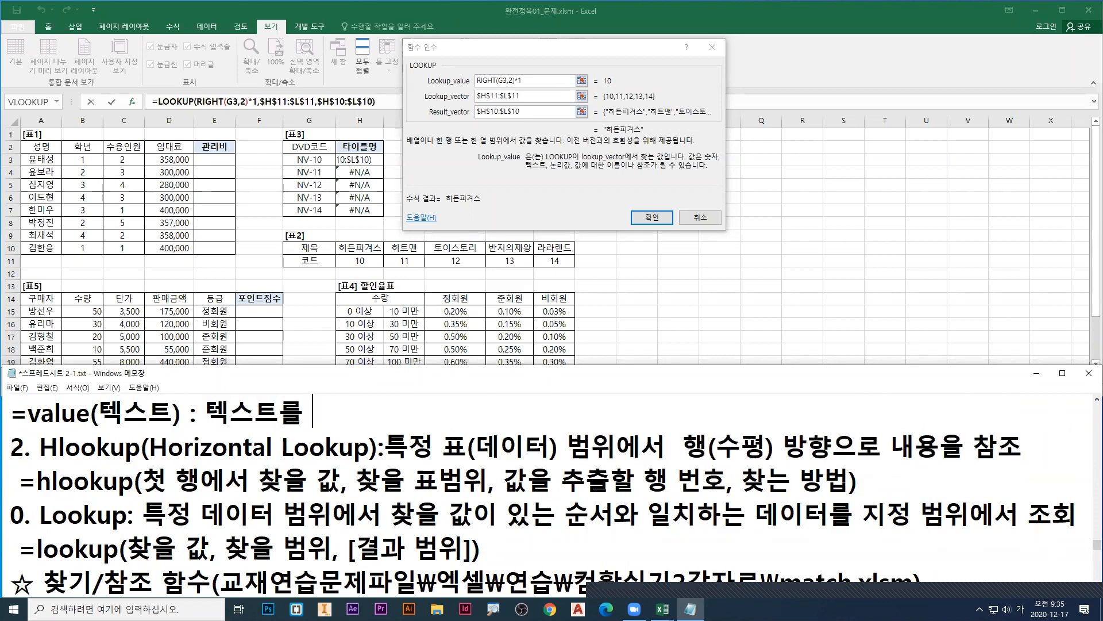
{"action": "type", "text": "숫자 형식"}
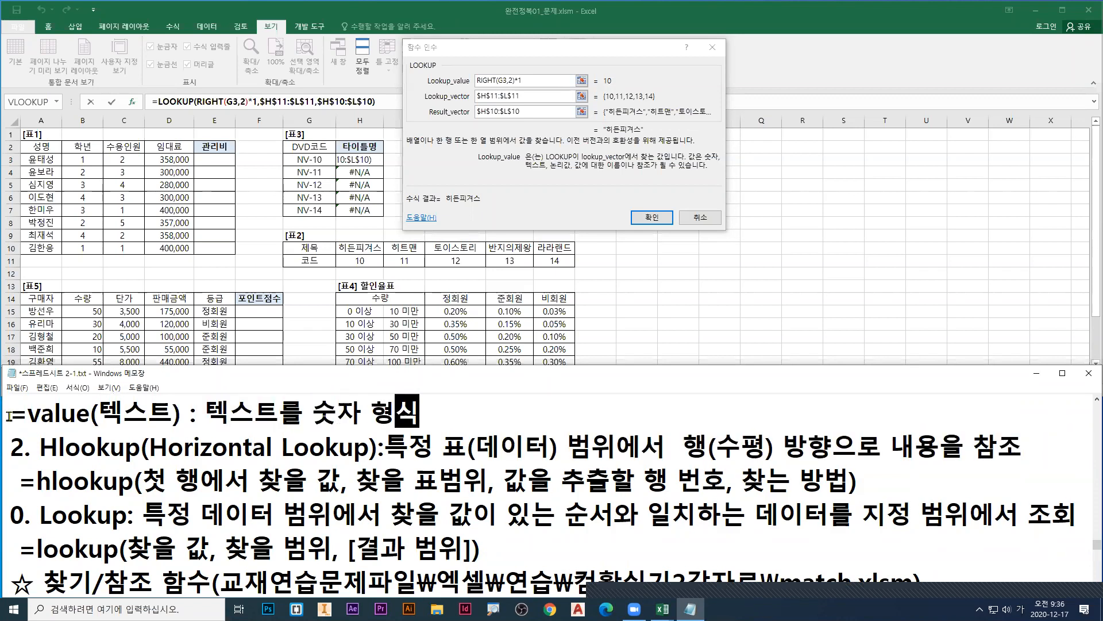
{"action": "type", "text": "으로 변환"}
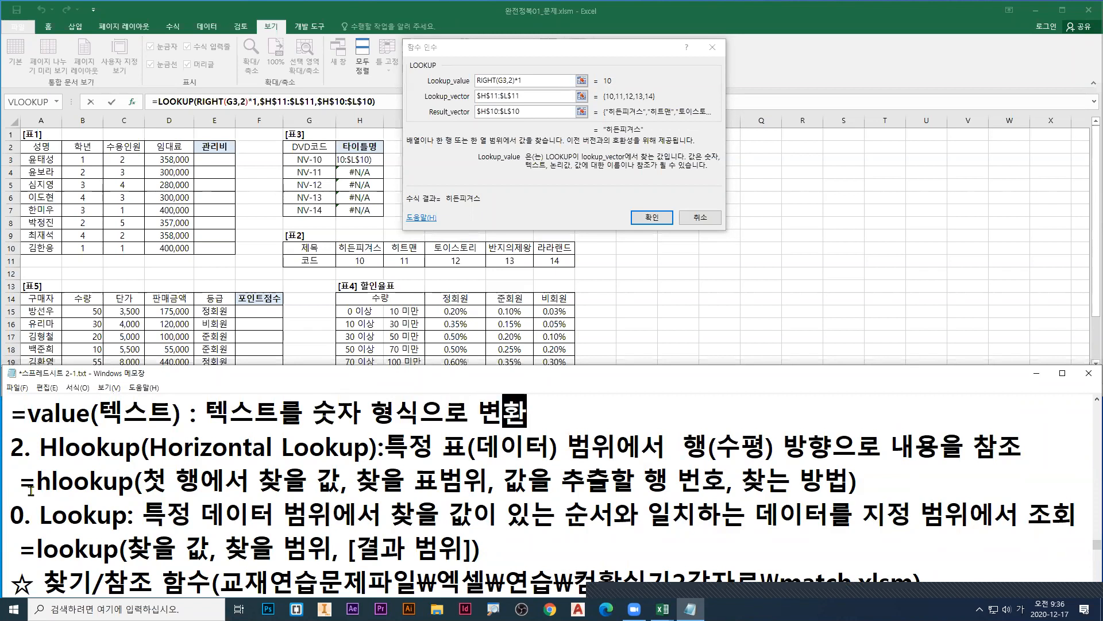
Step: Back in Excel, replace the *1 conversion by wrapping the Lookup_value of H3 as value(RIGHT(G3,2))
{"action": "double_click", "coordinate": [516, 81]}
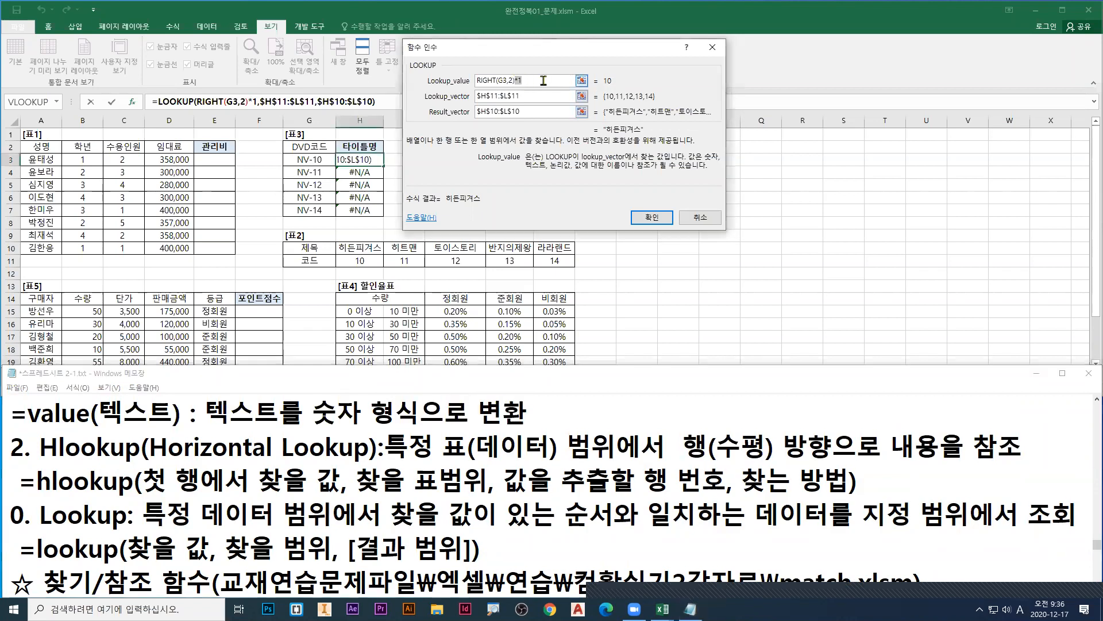
{"action": "key", "text": "BackSpace"}
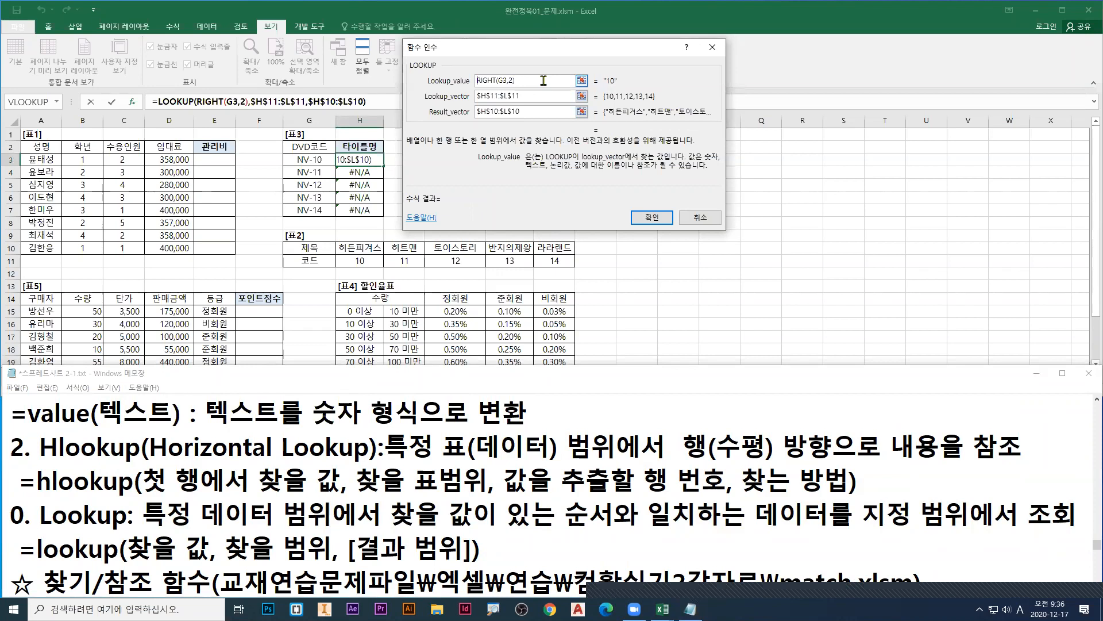
{"action": "key", "text": "Hangul"}
{"action": "key", "text": "Home"}
{"action": "type", "text": "ㅍ"}
{"action": "key", "text": "BackSpace"}
{"action": "key", "text": "Hangul"}
{"action": "type", "text": "value("}
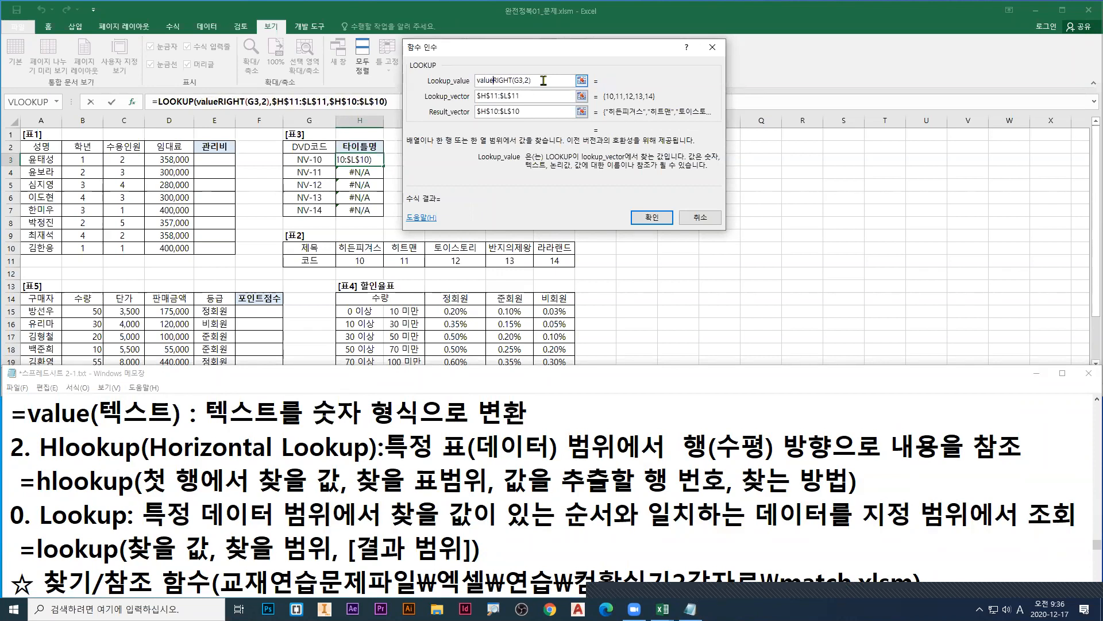
{"action": "type", "text": ")"}
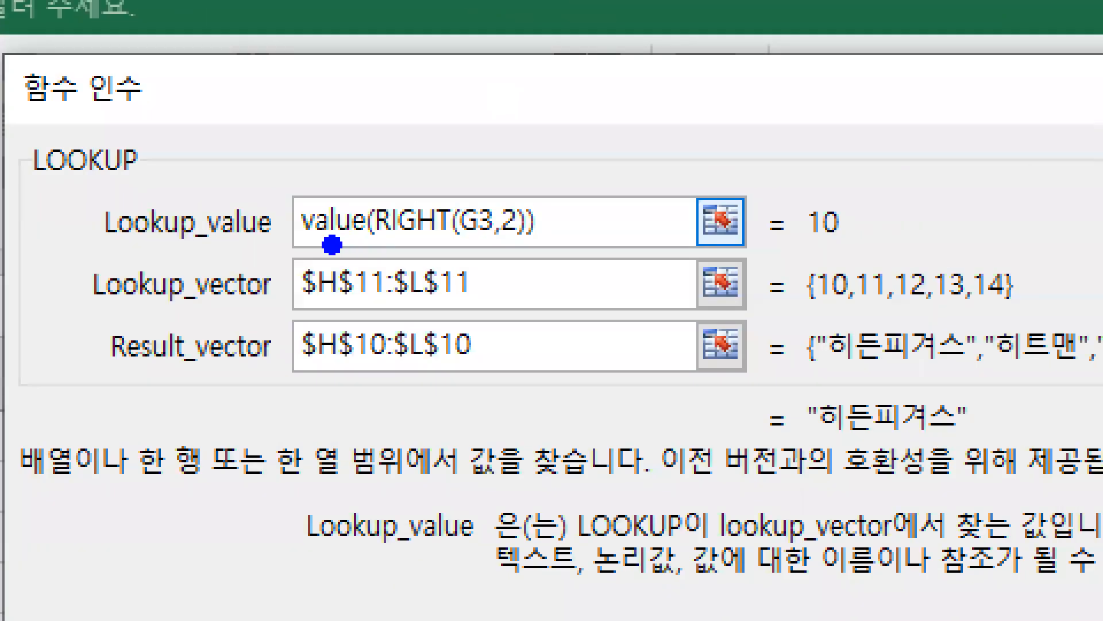
Step: Underline RIGHT(G3,2) in blue, and mark the enclosing value( ) and the Lookup_value result in red
{"action": "left_click_drag", "start_coordinate": [374, 247], "coordinate": [524, 248]}
{"action": "key", "text": "r"}
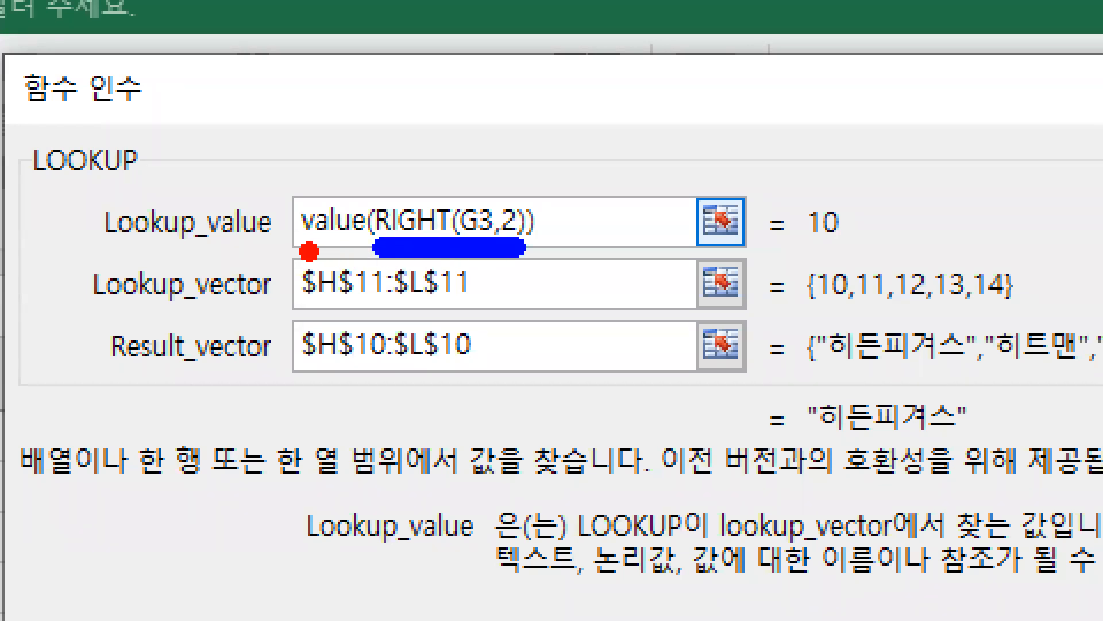
{"action": "left_click_drag", "start_coordinate": [301, 252], "coordinate": [374, 253]}
{"action": "left_click", "coordinate": [531, 252]}
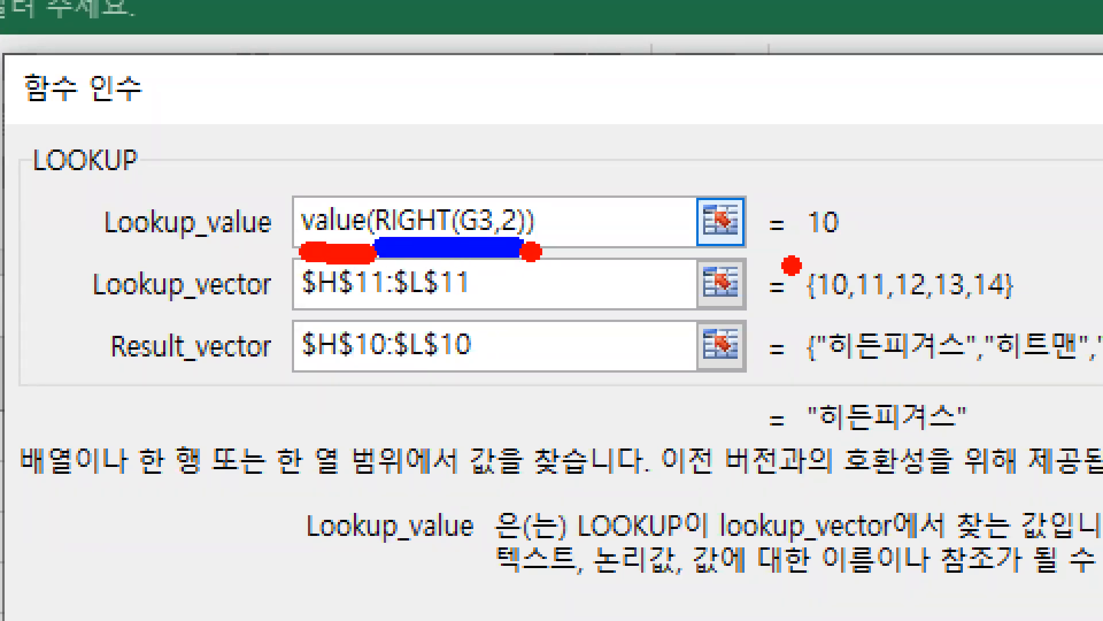
{"action": "left_click_drag", "start_coordinate": [807, 252], "coordinate": [832, 252]}
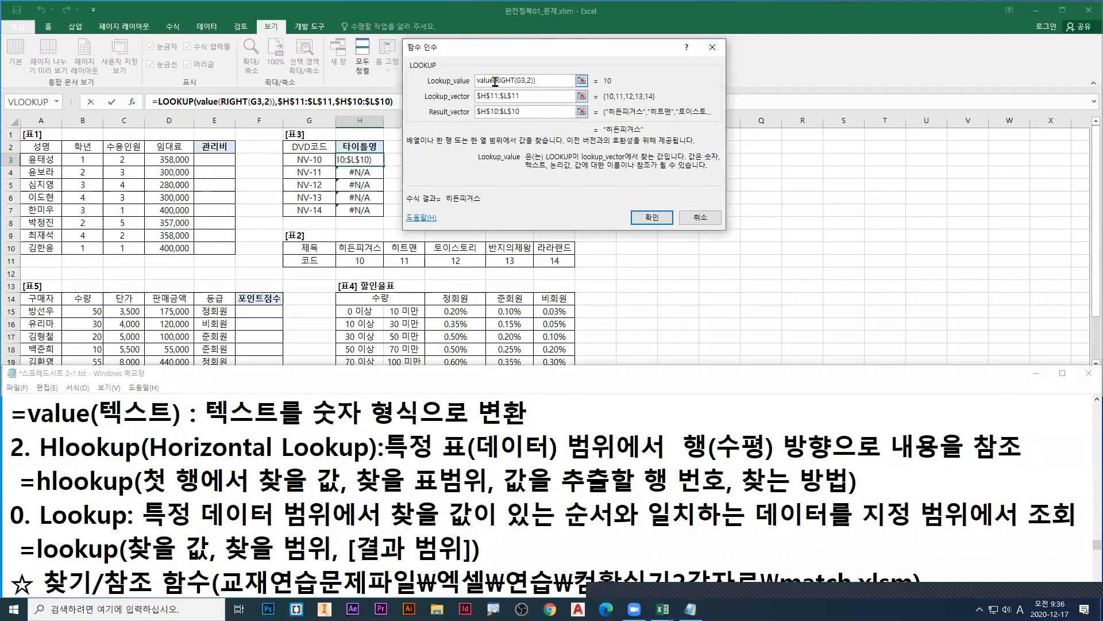
Step: Remove the value function from the Lookup_value and set it to RIGHT(G3,2)*1
{"action": "double_click", "coordinate": [494, 81]}
{"action": "key", "text": "Delete"}
{"action": "key", "text": "Delete"}
{"action": "key", "text": "BackSpace"}
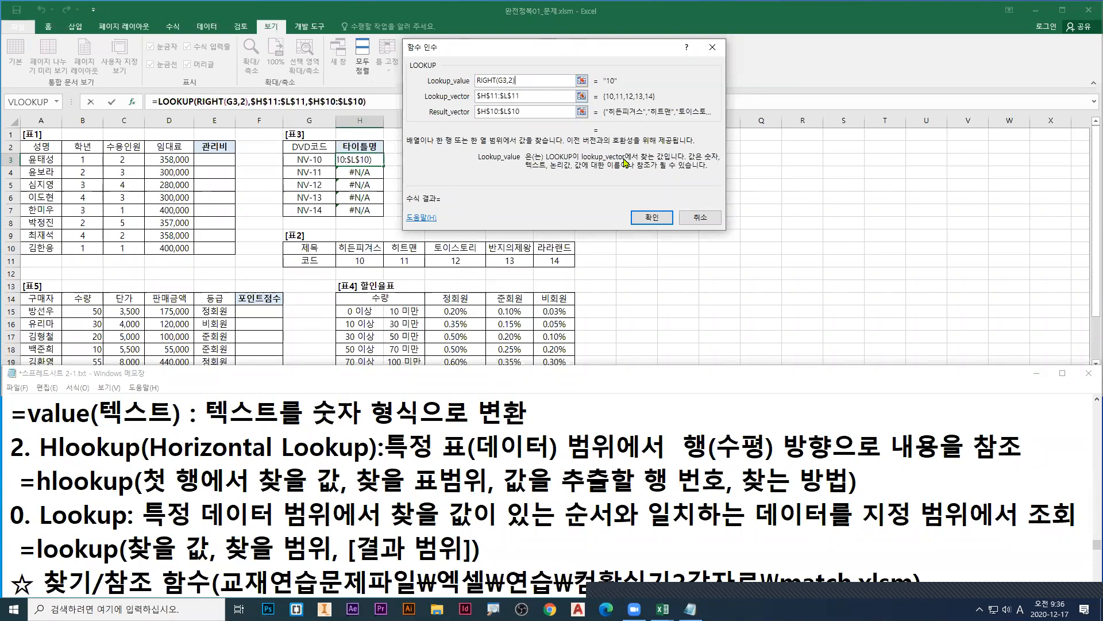
{"action": "type", "text": "*"}
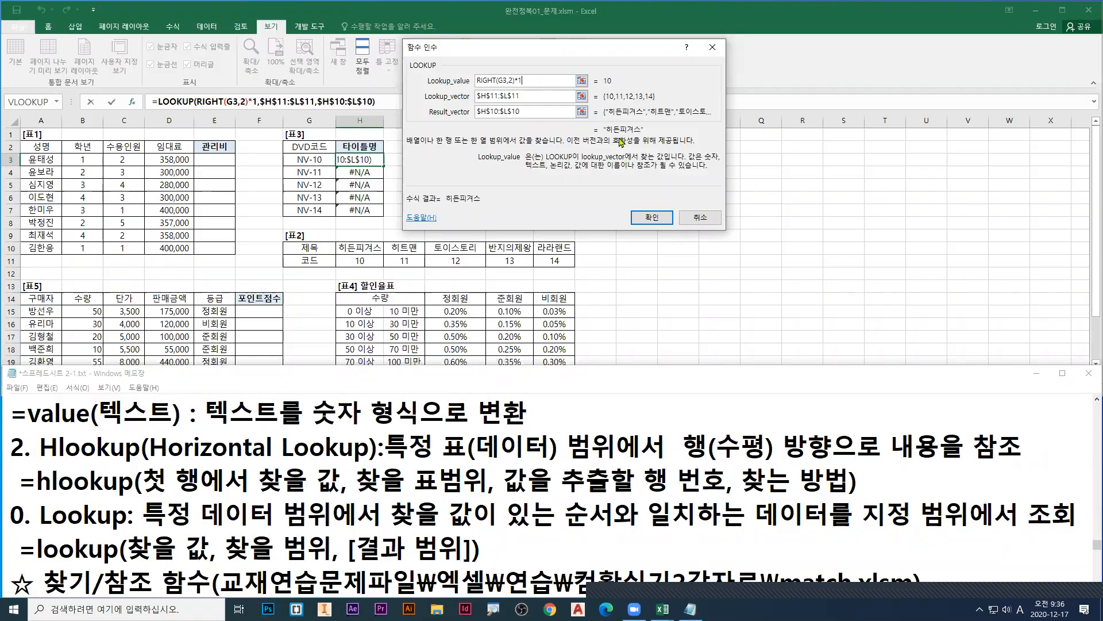
{"action": "type", "text": "1"}
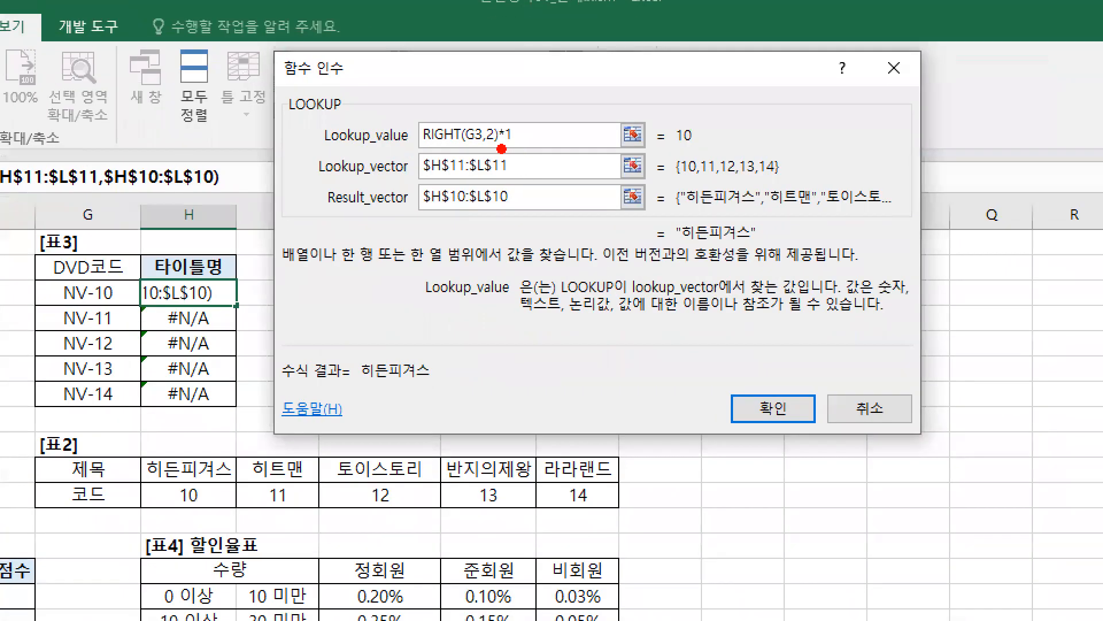
{"action": "left_click_drag", "start_coordinate": [502, 149], "coordinate": [514, 150]}
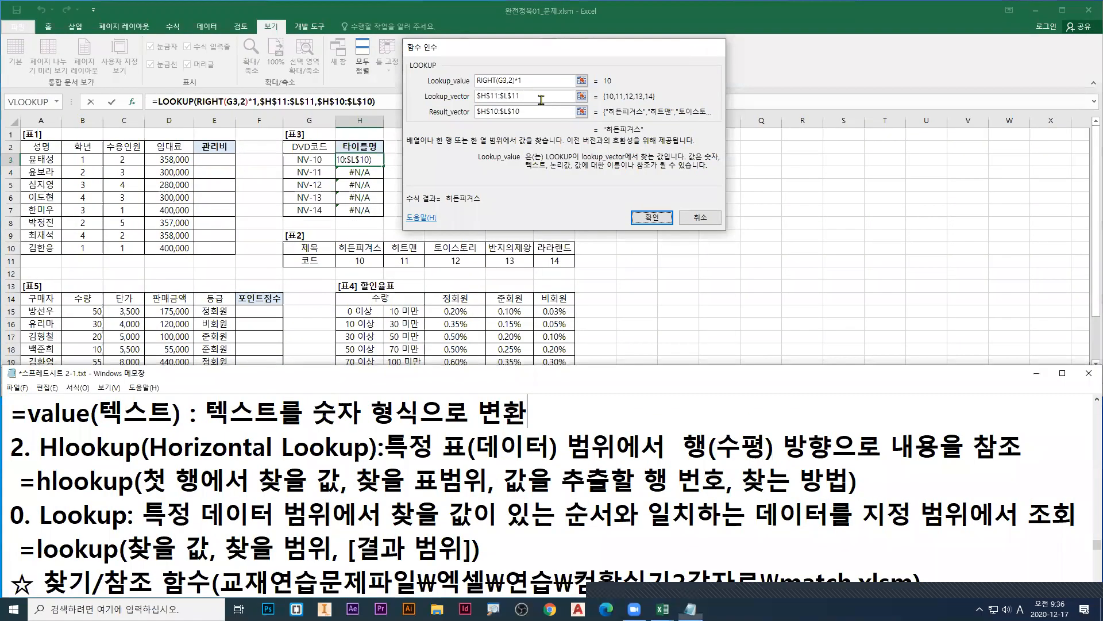
Step: Accept the LOOKUP arguments in H3 and fill the formula down the 타이틀명 column to H7
{"action": "key", "text": "Return"}
{"action": "left_click", "coordinate": [370, 163]}
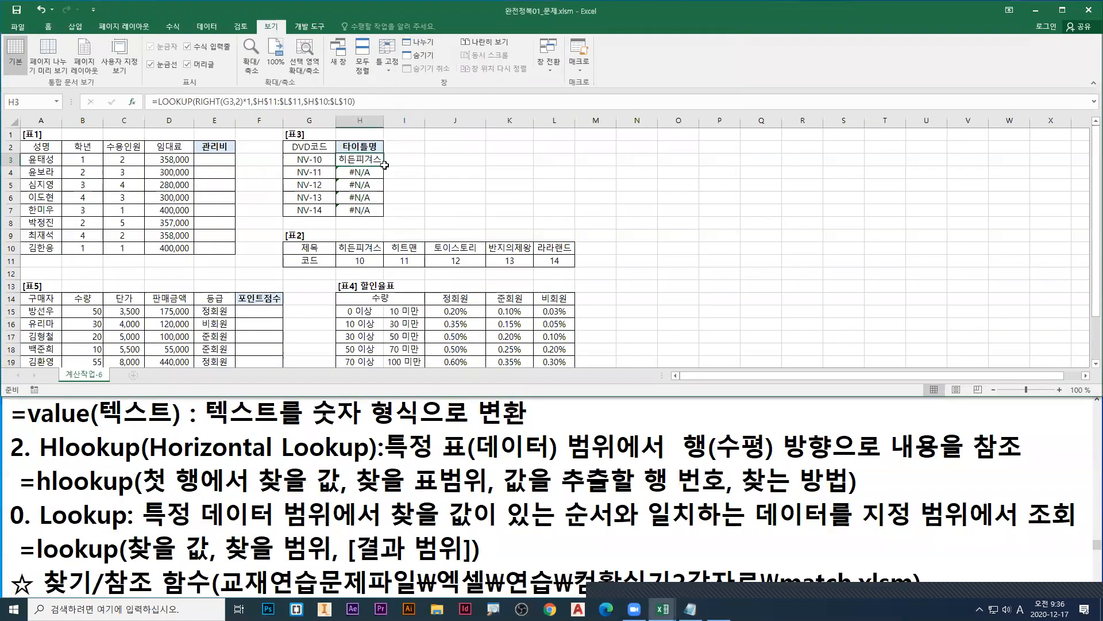
{"action": "double_click", "coordinate": [384, 167]}
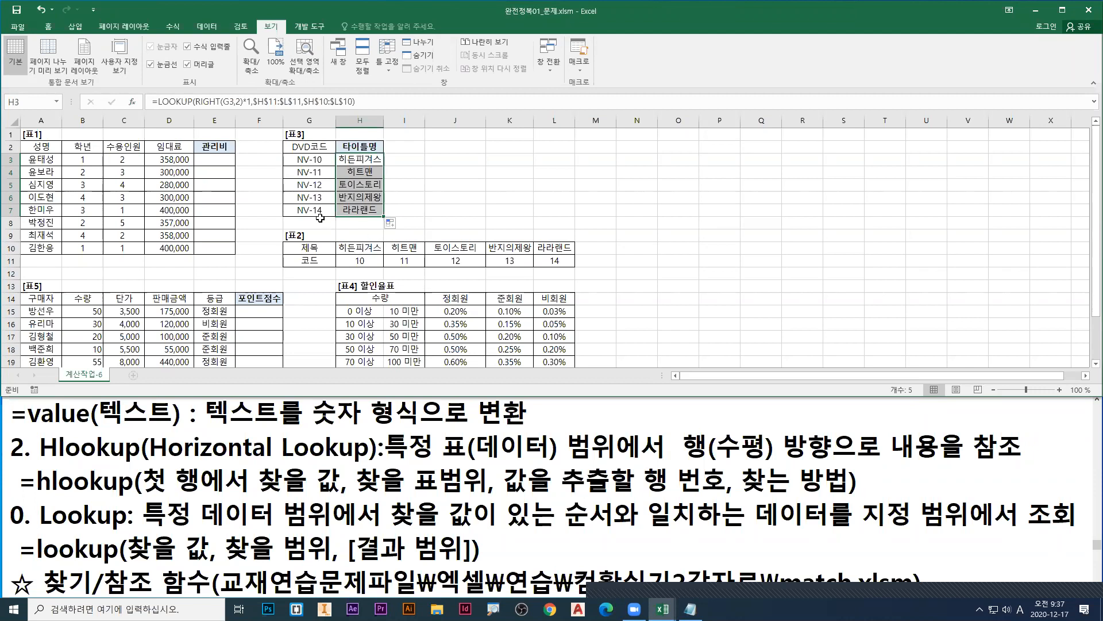
Step: Select F16 in the 포인트점수 column of 표5 and look over 표5 and 표4
{"action": "left_click", "coordinate": [242, 325]}
{"action": "scroll", "coordinate": [255, 297], "scroll_direction": "down", "scroll_amount": 3}
{"action": "scroll", "coordinate": [255, 297], "scroll_direction": "up", "scroll_amount": 3}
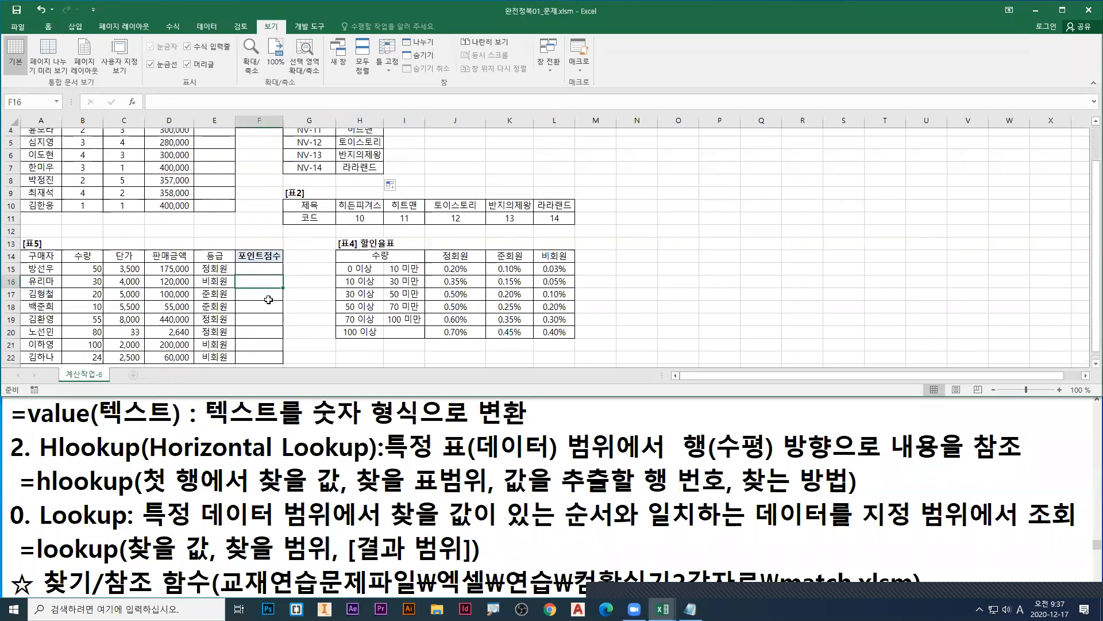
Step: Copy the LOOKUP formula from H3 into the Notepad notes on a new line above =value(텍스트), leaving the cell unchanged
{"action": "left_click", "coordinate": [359, 164]}
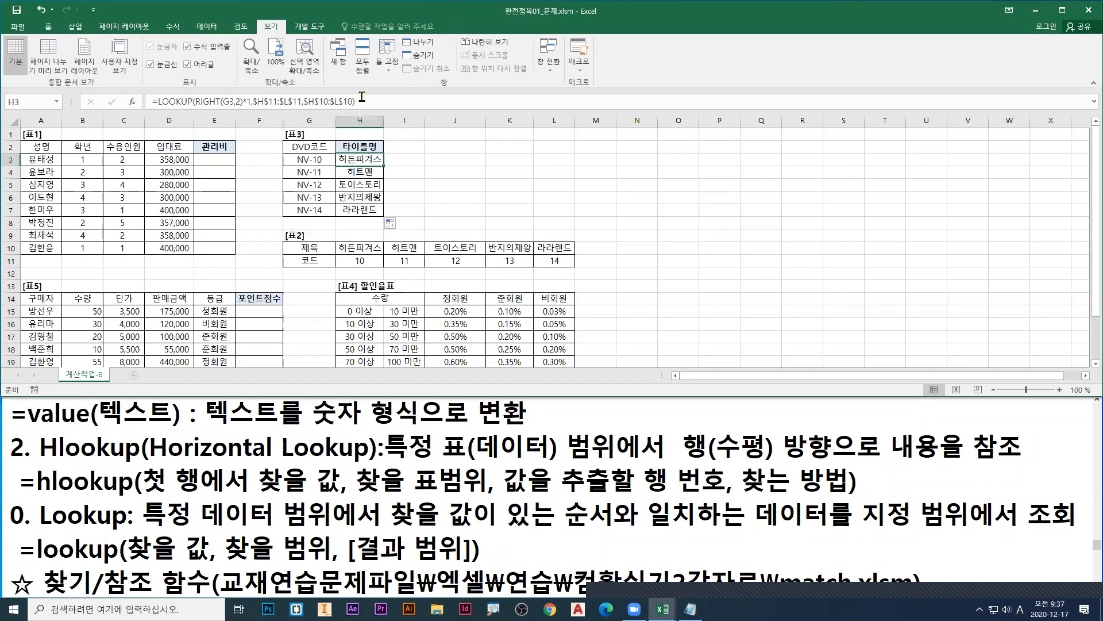
{"action": "left_click_drag", "start_coordinate": [366, 99], "coordinate": [143, 103]}
{"action": "key", "text": "ctrl+c"}
{"action": "left_click", "coordinate": [532, 424]}
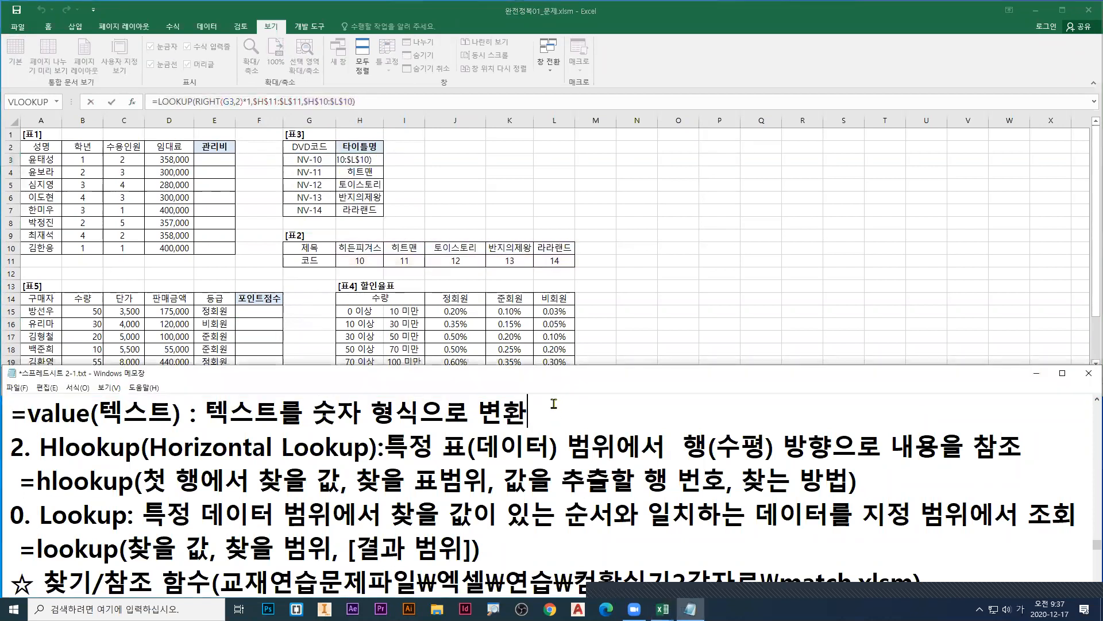
{"action": "key", "text": "Home"}
{"action": "key", "text": "Return"}
{"action": "key", "text": "Up"}
{"action": "key", "text": "ctrl+v"}
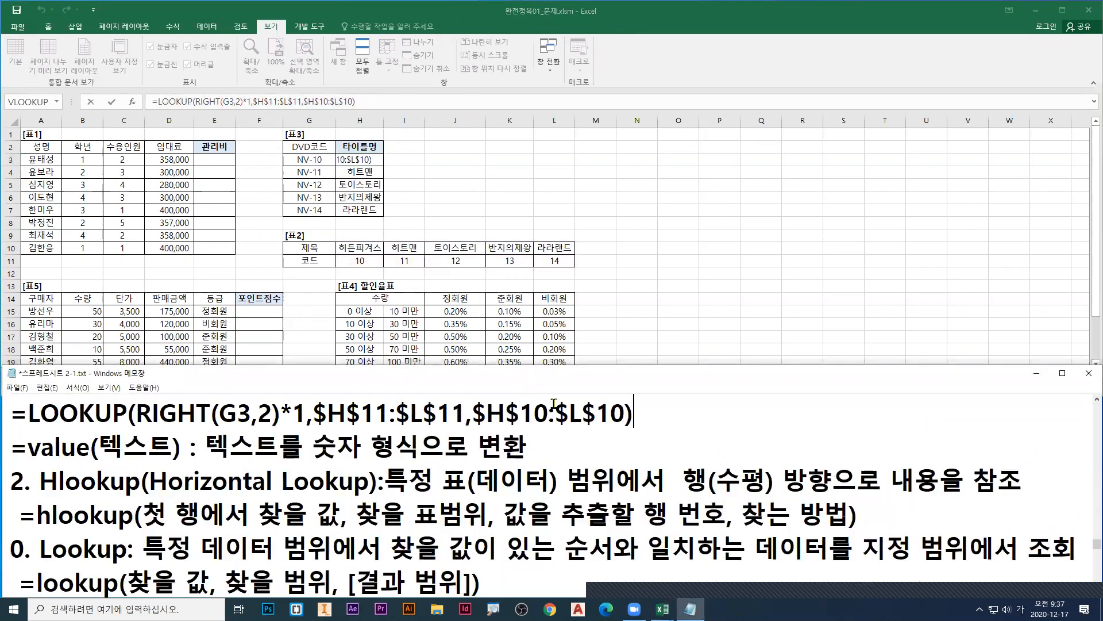
{"action": "left_click", "coordinate": [215, 270]}
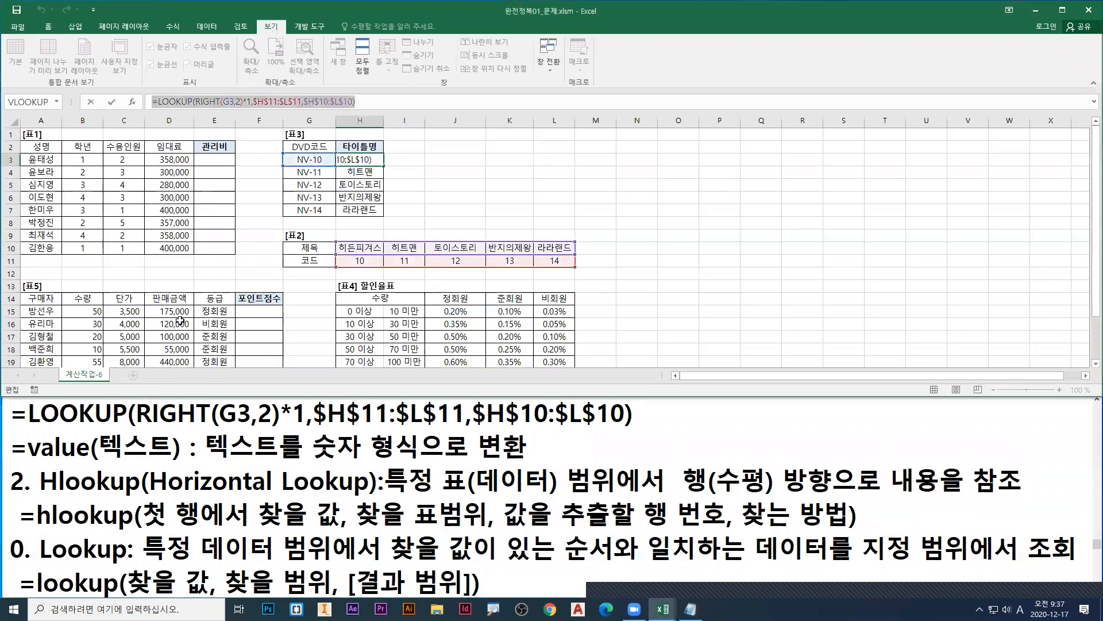
{"action": "key", "text": "Escape"}
Step: Examine the 포인트점수 cells F15:F22, the 판매금액 in D15, the 표4 할인율표 range and its 정회원 rates
{"action": "left_click", "coordinate": [261, 329]}
{"action": "scroll", "coordinate": [261, 322], "scroll_direction": "down", "scroll_amount": 2}
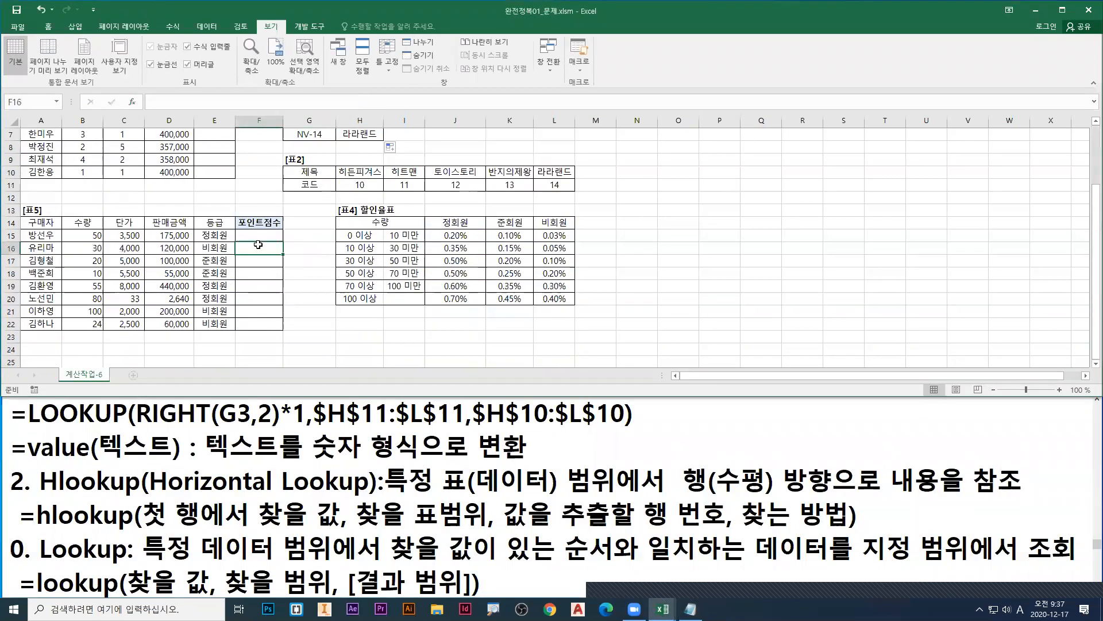
{"action": "left_click_drag", "start_coordinate": [261, 232], "coordinate": [266, 324]}
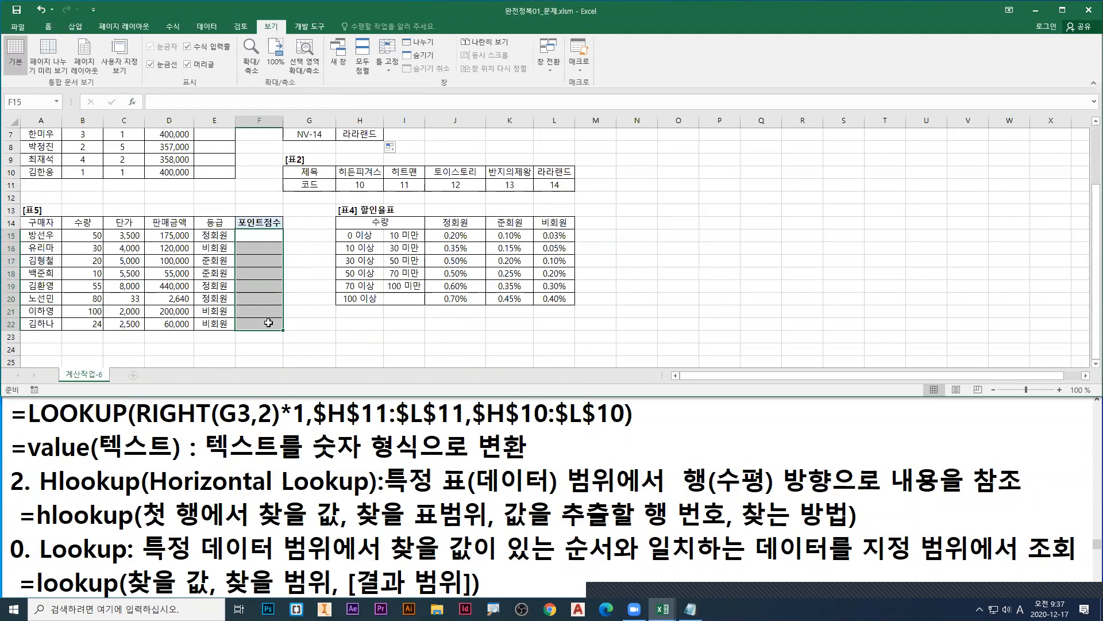
{"action": "left_click", "coordinate": [170, 237]}
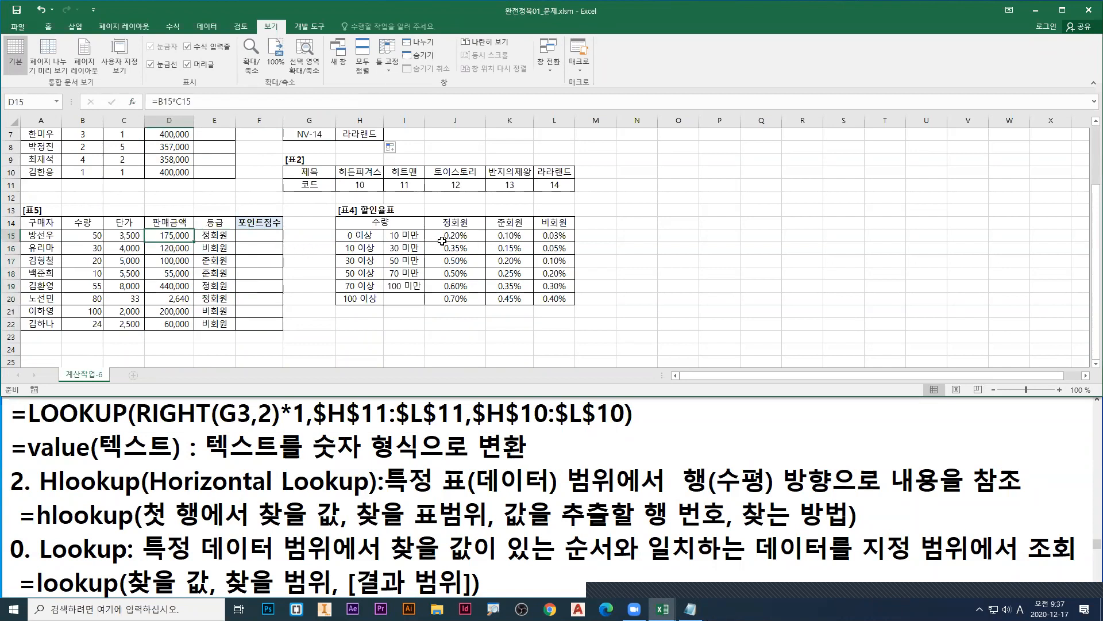
{"action": "left_click_drag", "start_coordinate": [383, 233], "coordinate": [555, 298]}
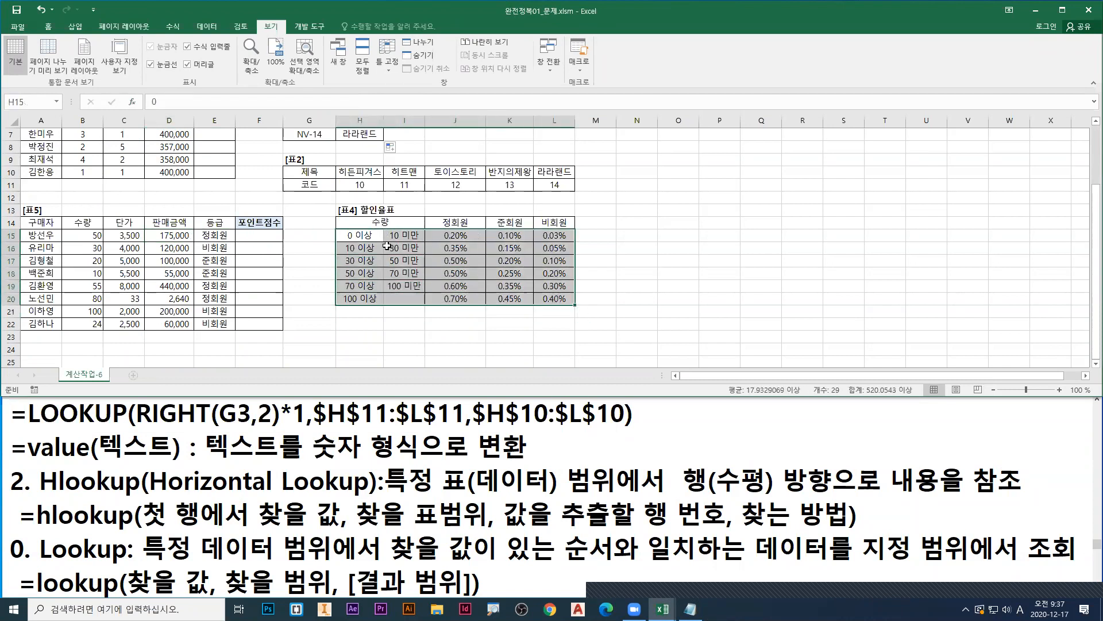
{"action": "left_click", "coordinate": [171, 237]}
{"action": "left_click", "coordinate": [459, 237]}
{"action": "left_click", "coordinate": [459, 250]}
{"action": "left_click", "coordinate": [461, 263]}
{"action": "left_click", "coordinate": [465, 275]}
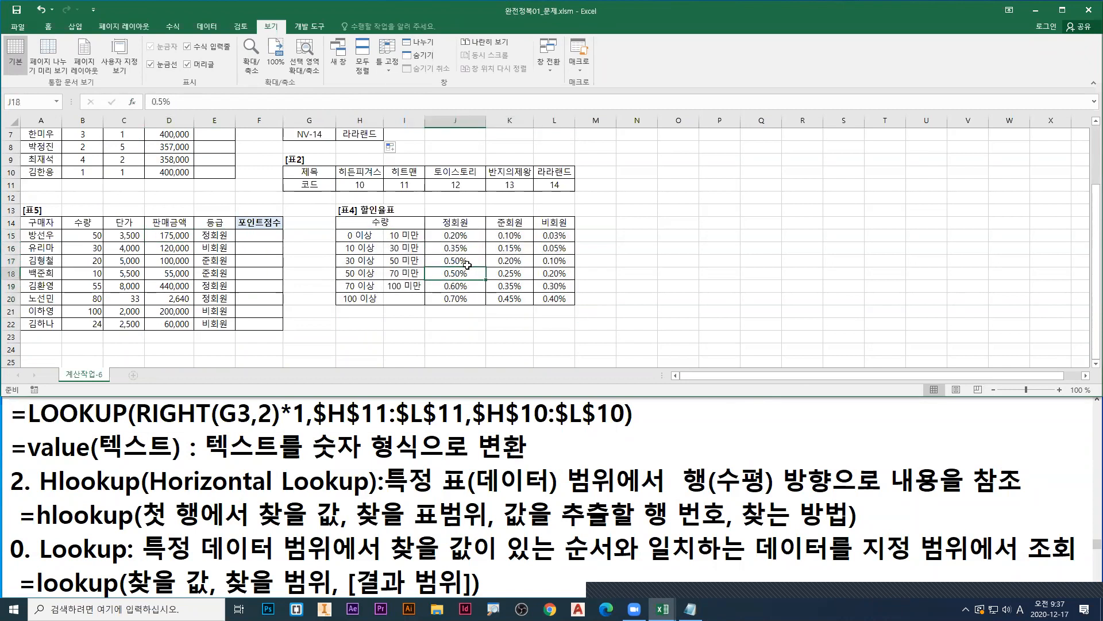
{"action": "left_click", "coordinate": [461, 236]}
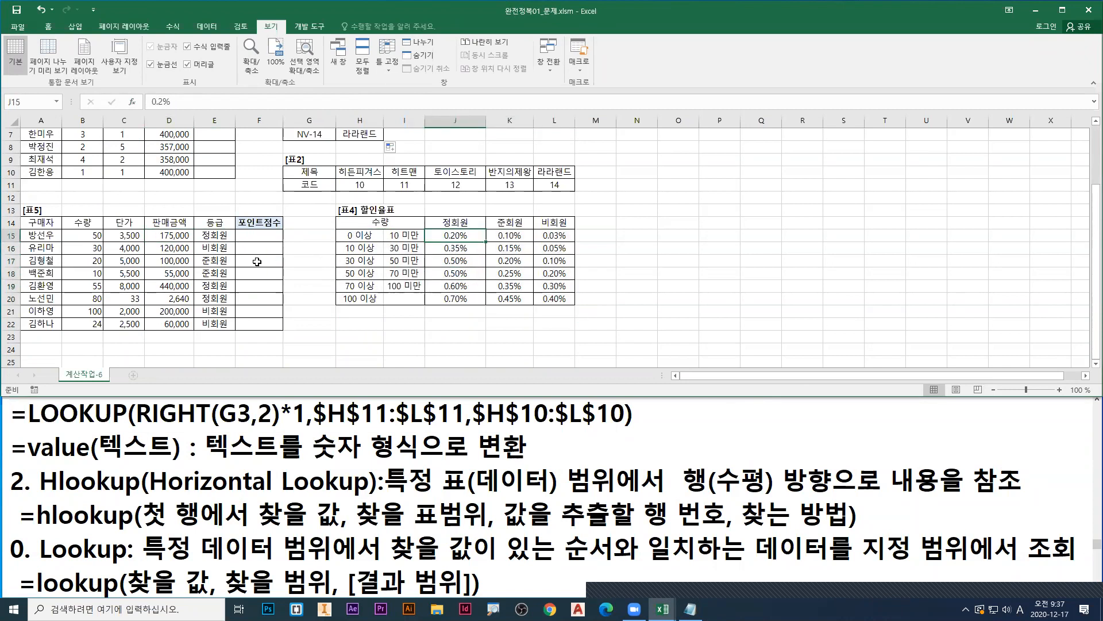
Step: Compare the 정회원, 준회원 and 비회원 rates in row 15 of 표4 and select the table range H15:L20
{"action": "left_click", "coordinate": [519, 234]}
{"action": "left_click", "coordinate": [449, 238]}
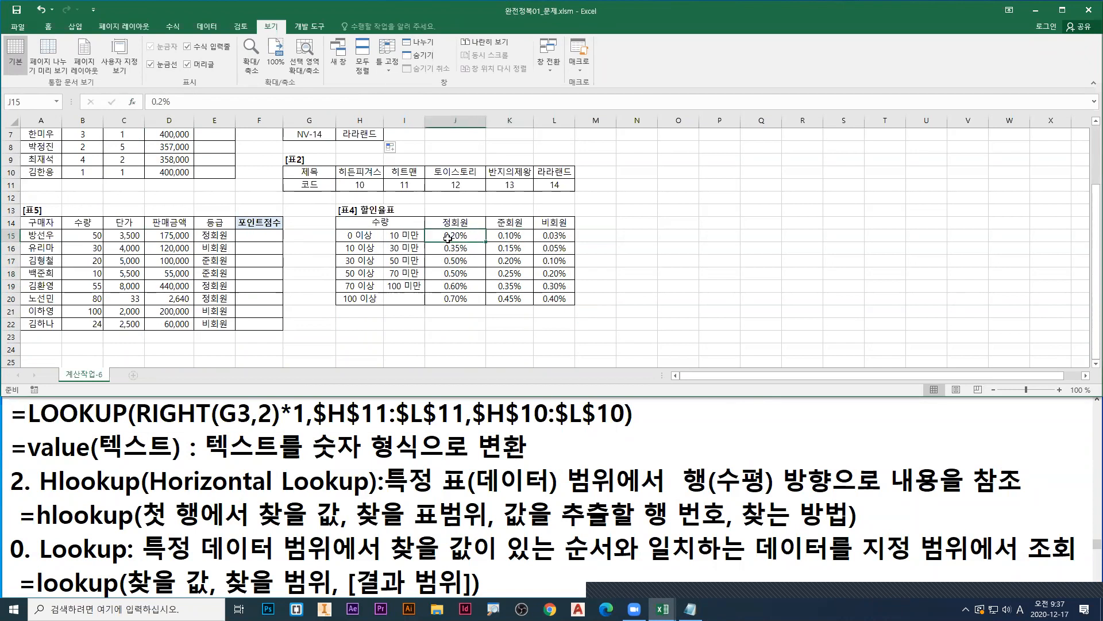
{"action": "left_click", "coordinate": [511, 237]}
{"action": "left_click", "coordinate": [556, 236]}
{"action": "left_click", "coordinate": [464, 238]}
{"action": "left_click", "coordinate": [511, 237]}
{"action": "left_click", "coordinate": [543, 239]}
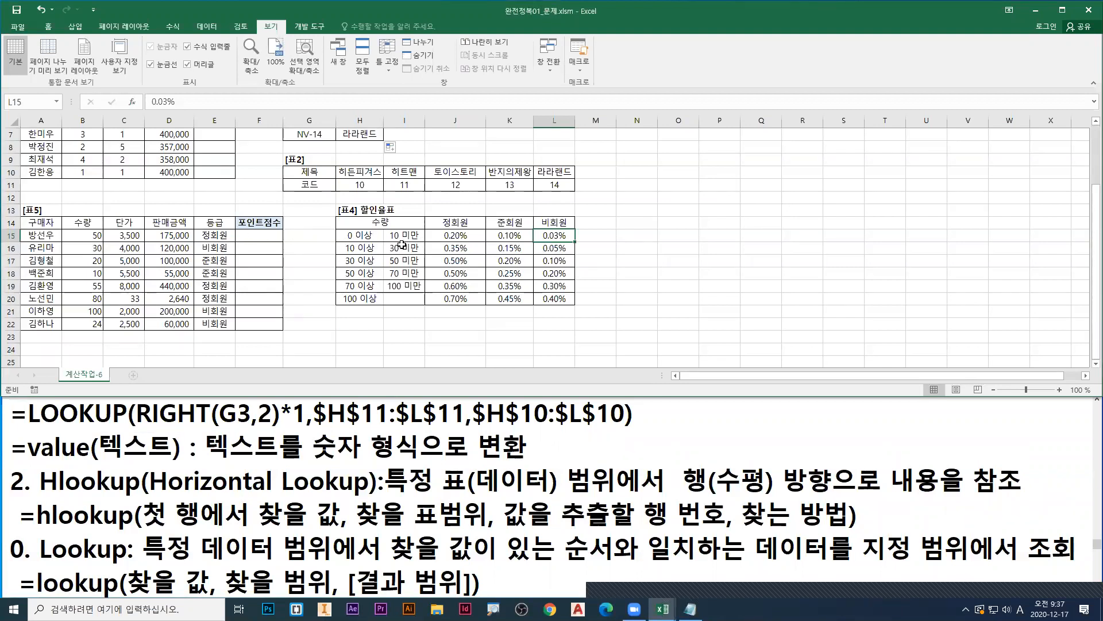
{"action": "left_click_drag", "start_coordinate": [363, 235], "coordinate": [553, 295]}
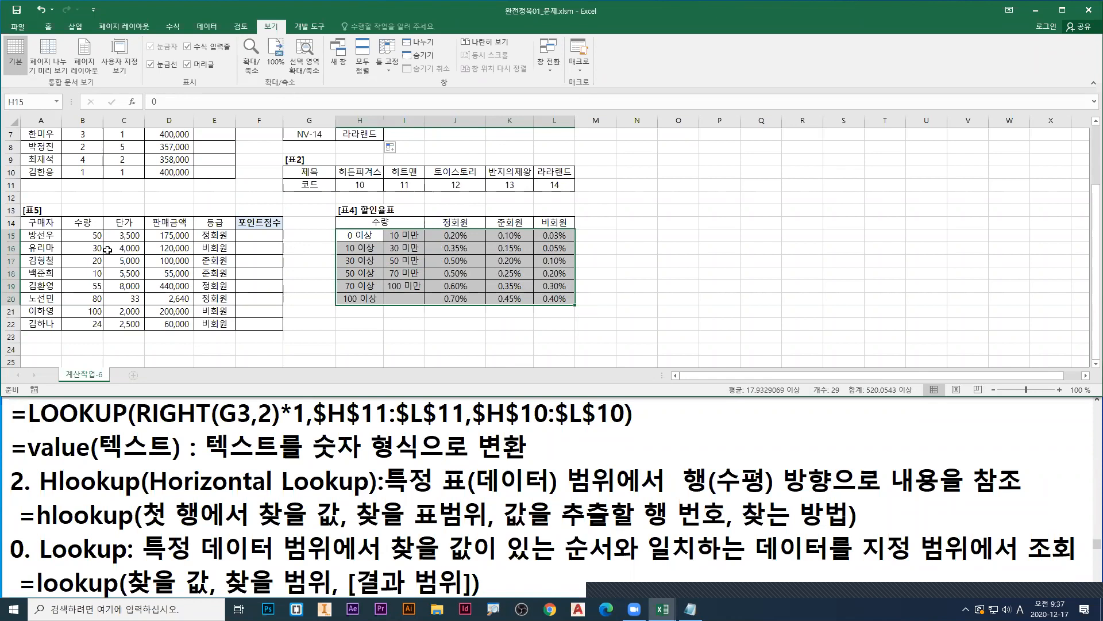
Step: Mark 정회원 with red arrows, 준회원 with blue and 비회원 with green, in both the 등급 column of 표5 and the 표4 headings
{"action": "left_click", "coordinate": [227, 235]}
{"action": "left_click", "coordinate": [466, 221]}
{"action": "left_click", "coordinate": [227, 261]}
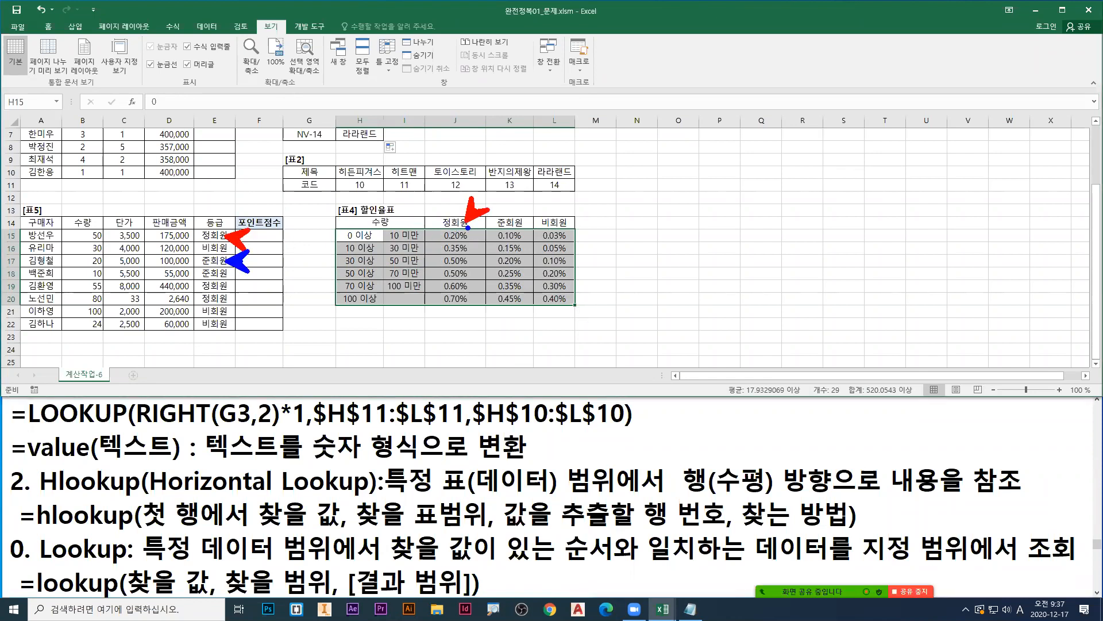
{"action": "left_click", "coordinate": [512, 221]}
{"action": "left_click", "coordinate": [231, 309]}
{"action": "left_click", "coordinate": [554, 221]}
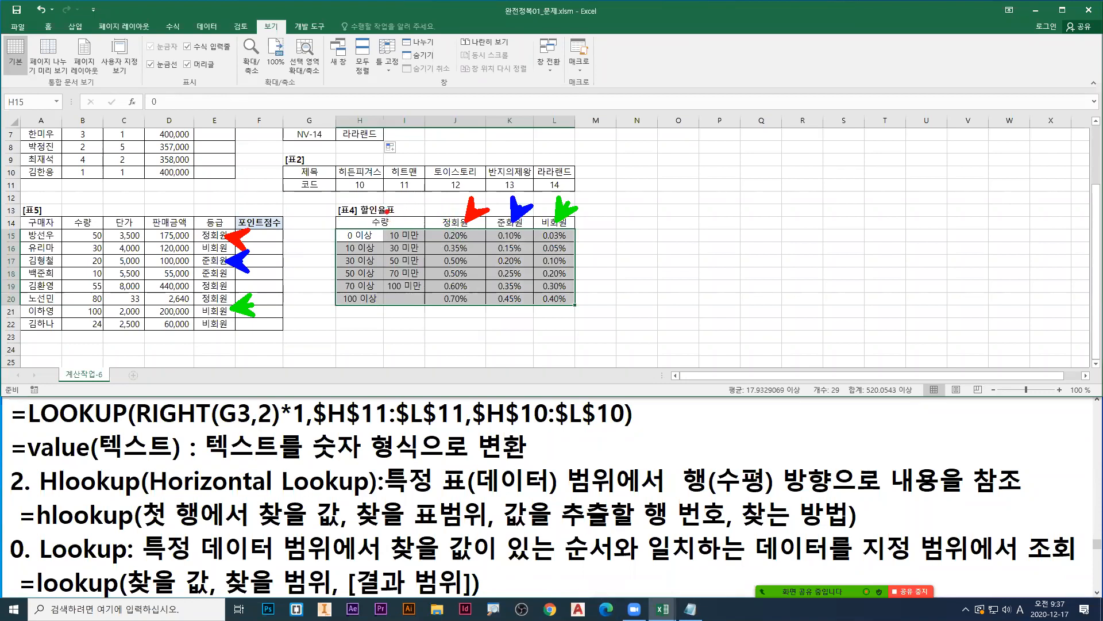
Step: Number the five columns of 표4 from 1 to 5 in red and mark along the three grade headings
{"action": "mouse_move", "coordinate": [362, 200]}
{"action": "left_mouse_down"}
{"action": "mouse_move", "coordinate": [349, 216]}
{"action": "mouse_move", "coordinate": [424, 211]}
{"action": "left_mouse_up"}
{"action": "left_click_drag", "start_coordinate": [453, 196], "coordinate": [451, 219]}
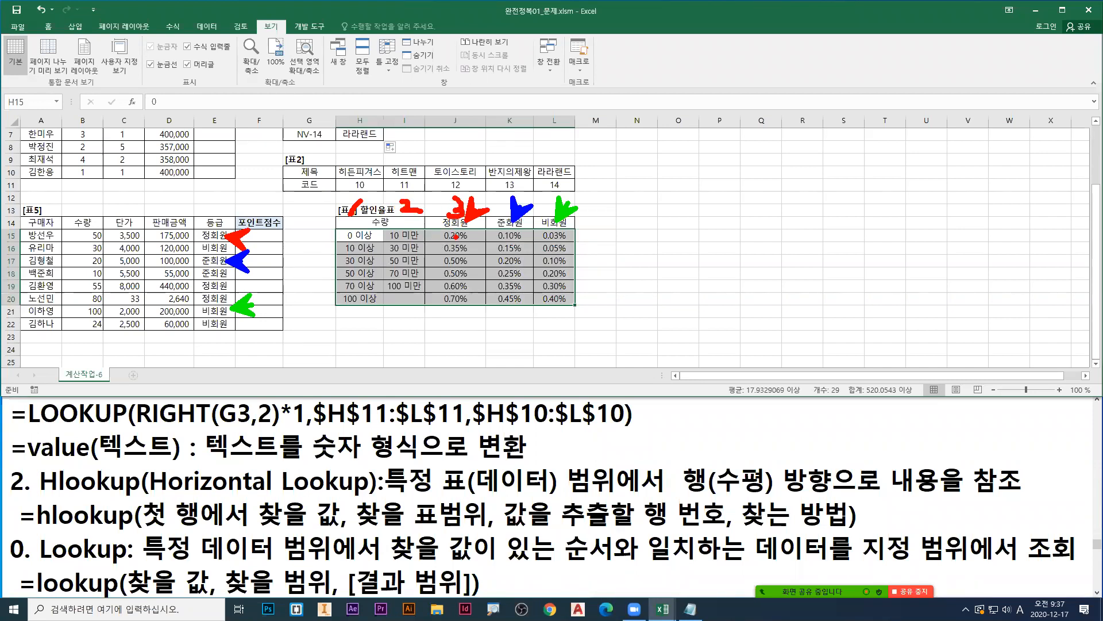
{"action": "mouse_move", "coordinate": [504, 196]}
{"action": "left_mouse_down"}
{"action": "mouse_move", "coordinate": [517, 204]}
{"action": "mouse_move", "coordinate": [509, 217]}
{"action": "mouse_move", "coordinate": [549, 208]}
{"action": "mouse_move", "coordinate": [545, 217]}
{"action": "mouse_move", "coordinate": [570, 195]}
{"action": "left_mouse_up"}
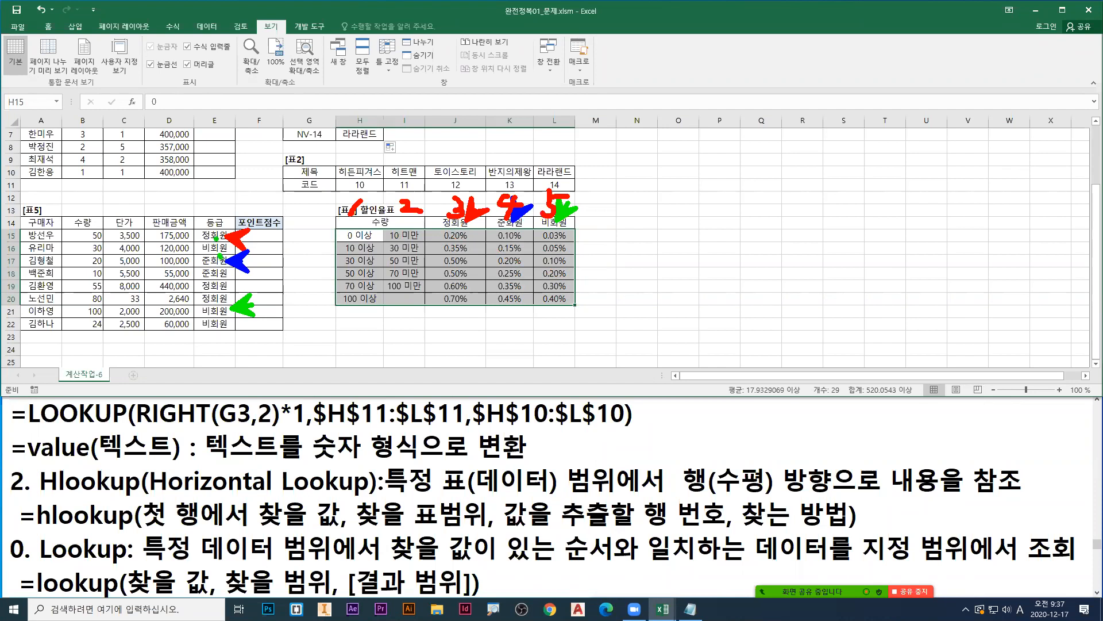
{"action": "left_click_drag", "start_coordinate": [448, 227], "coordinate": [569, 230]}
Step: Bring the match function description into view in the Notepad notes and return to Excel
{"action": "left_click", "coordinate": [521, 447]}
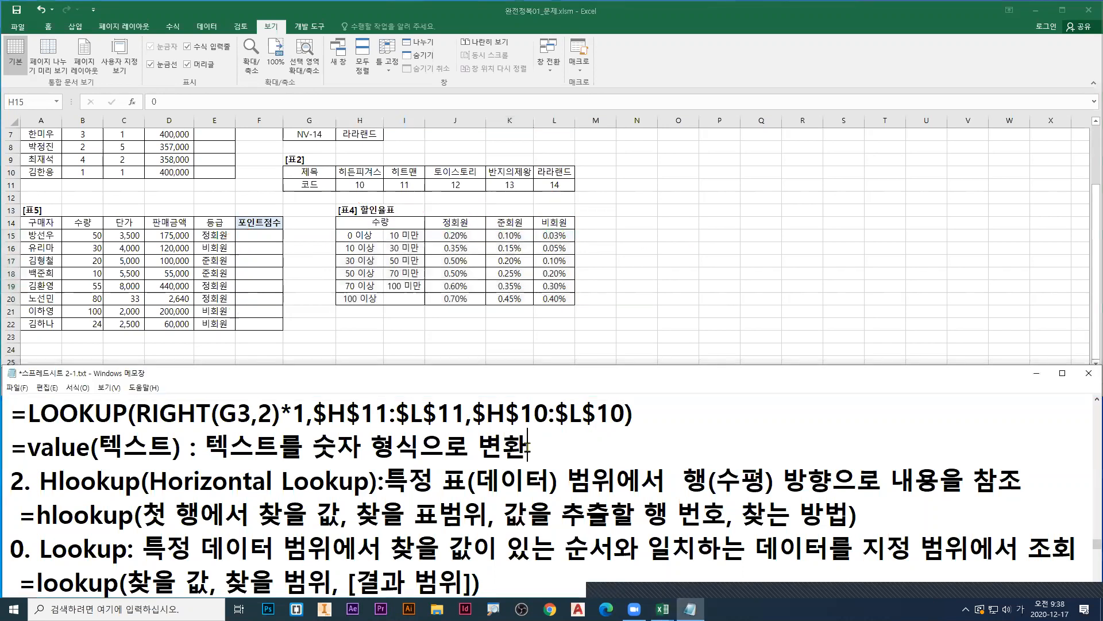
{"action": "scroll", "coordinate": [575, 453], "scroll_direction": "down", "scroll_amount": 3}
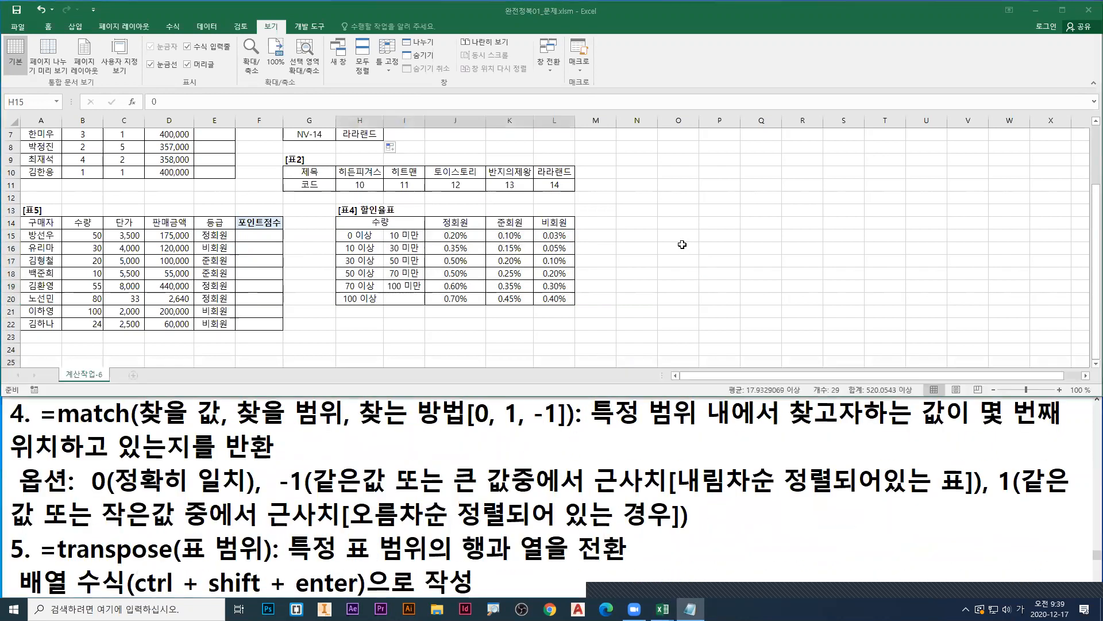
{"action": "key", "text": "alt+Tab"}
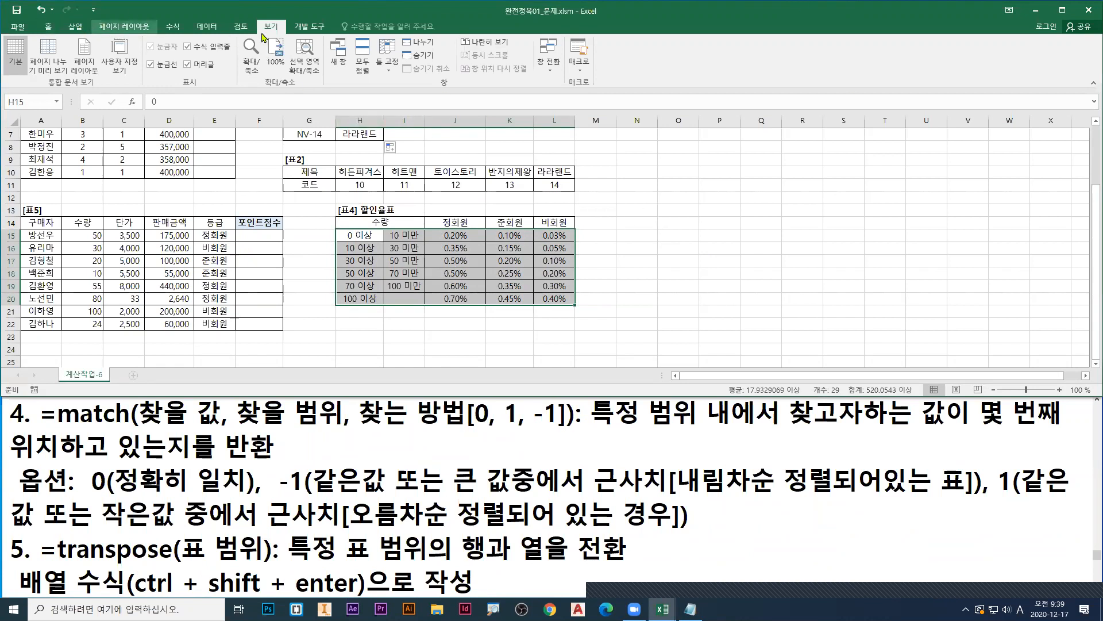
Step: Mark 보기 and the 찾기참조함수.xlsx entry among the open workbooks with red boxes, and switch to that workbook
{"action": "left_click", "coordinate": [549, 63]}
{"action": "key", "text": "ctrl+1"}
{"action": "left_click", "coordinate": [461, 4]}
{"action": "key", "text": "r"}
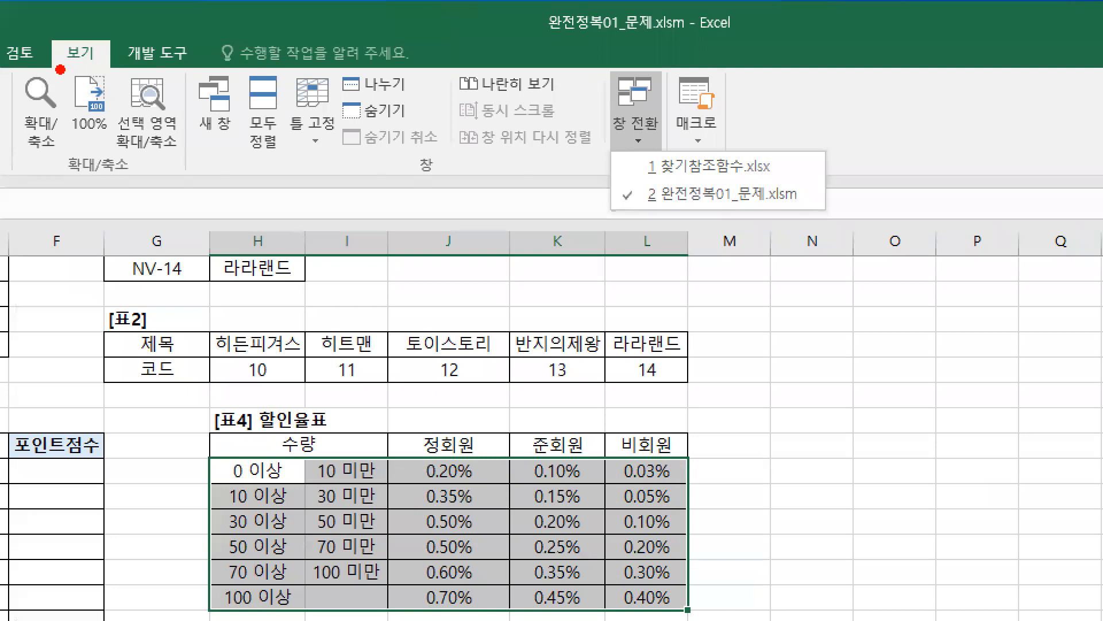
{"action": "left_click_drag", "start_coordinate": [60, 69], "coordinate": [109, 69]}
{"action": "left_click_drag", "start_coordinate": [621, 99], "coordinate": [669, 108]}
{"action": "mouse_move", "coordinate": [630, 145]}
{"action": "left_mouse_down"}
{"action": "mouse_move", "coordinate": [793, 185]}
{"action": "mouse_move", "coordinate": [805, 223]}
{"action": "left_mouse_up"}
{"action": "key", "text": "e"}
{"action": "left_click_drag", "start_coordinate": [47, 30], "coordinate": [117, 68]}
{"action": "mouse_move", "coordinate": [637, 149]}
{"action": "left_mouse_down"}
{"action": "mouse_move", "coordinate": [639, 129]}
{"action": "mouse_move", "coordinate": [789, 184]}
{"action": "left_mouse_up"}
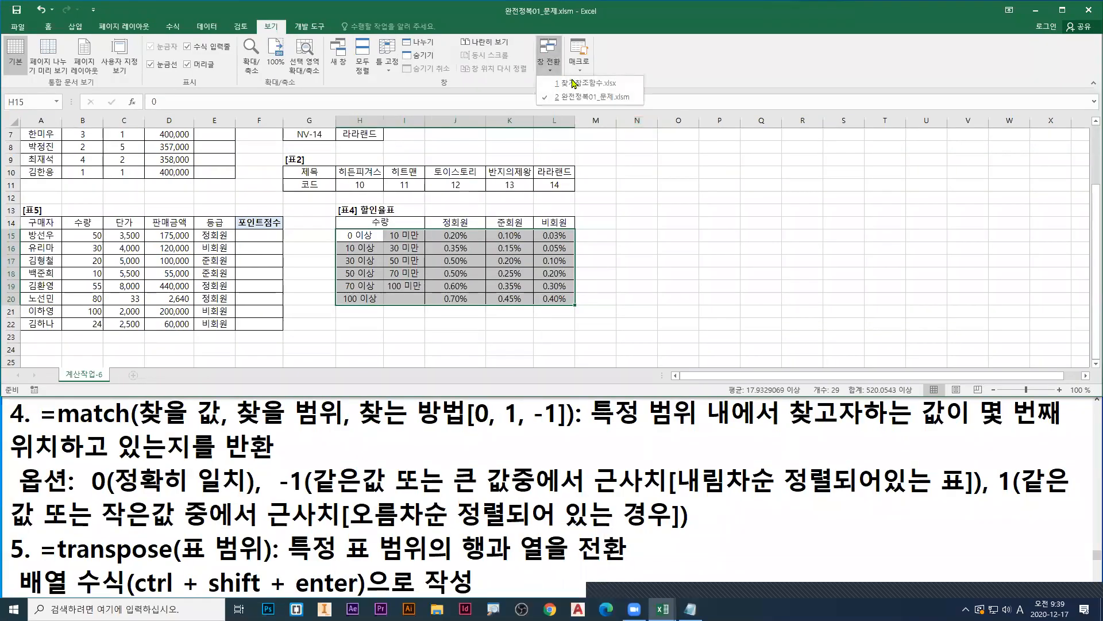
{"action": "left_click", "coordinate": [589, 85]}
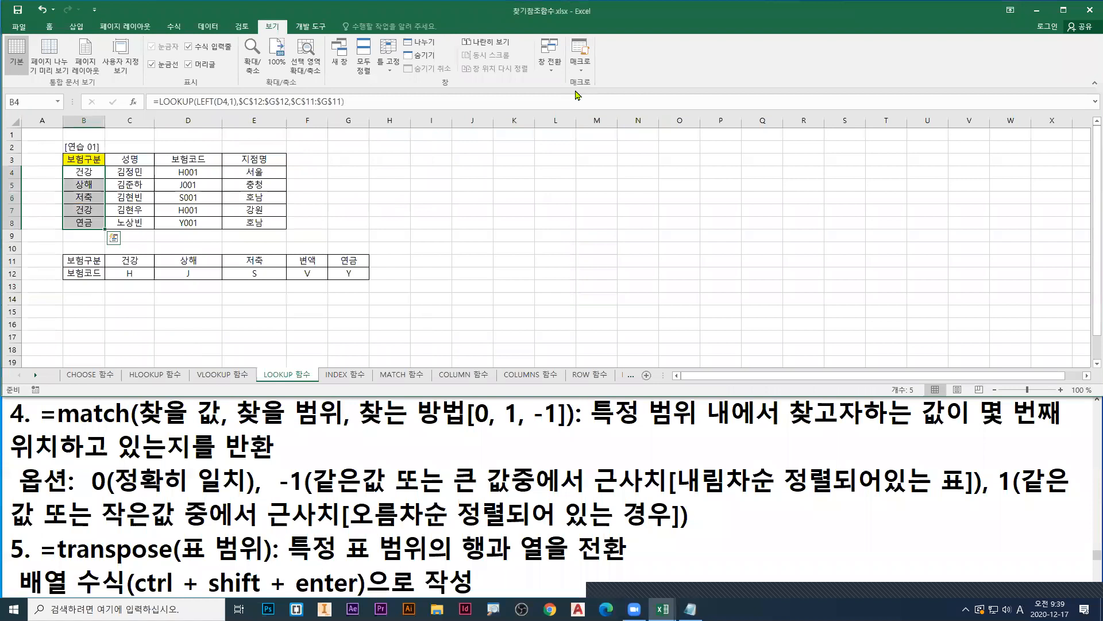
Step: Browse to where 찾기참조함수.xlsx is stored, underline the folders 3권_함수사전 and 작업파일 and box the file in red, without opening it
{"action": "left_click", "coordinate": [19, 27]}
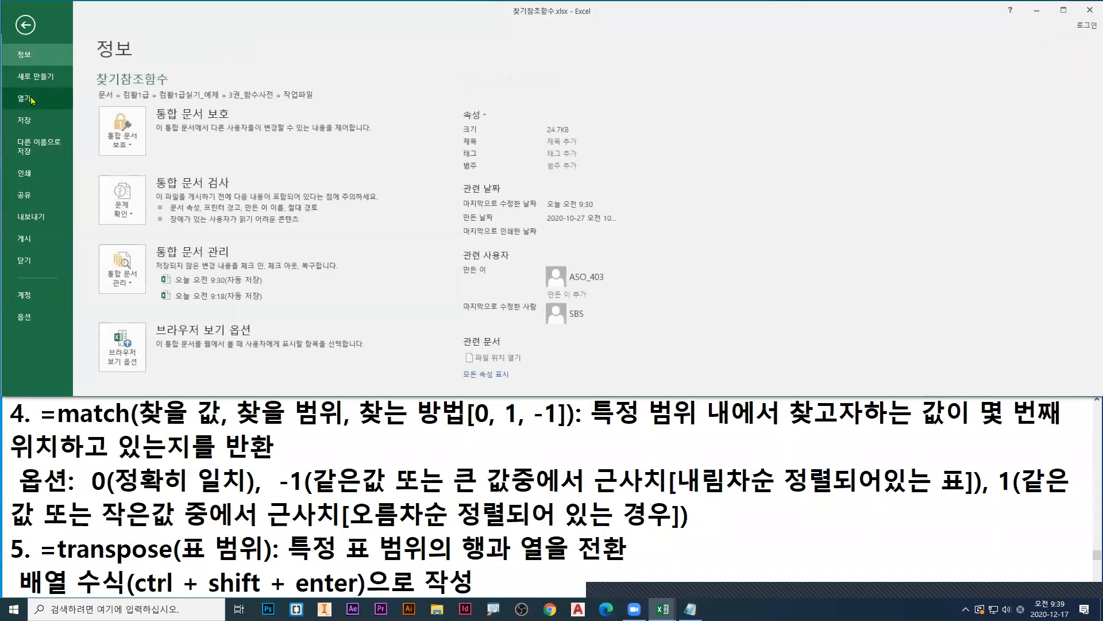
{"action": "left_click", "coordinate": [23, 99]}
{"action": "left_click", "coordinate": [151, 221]}
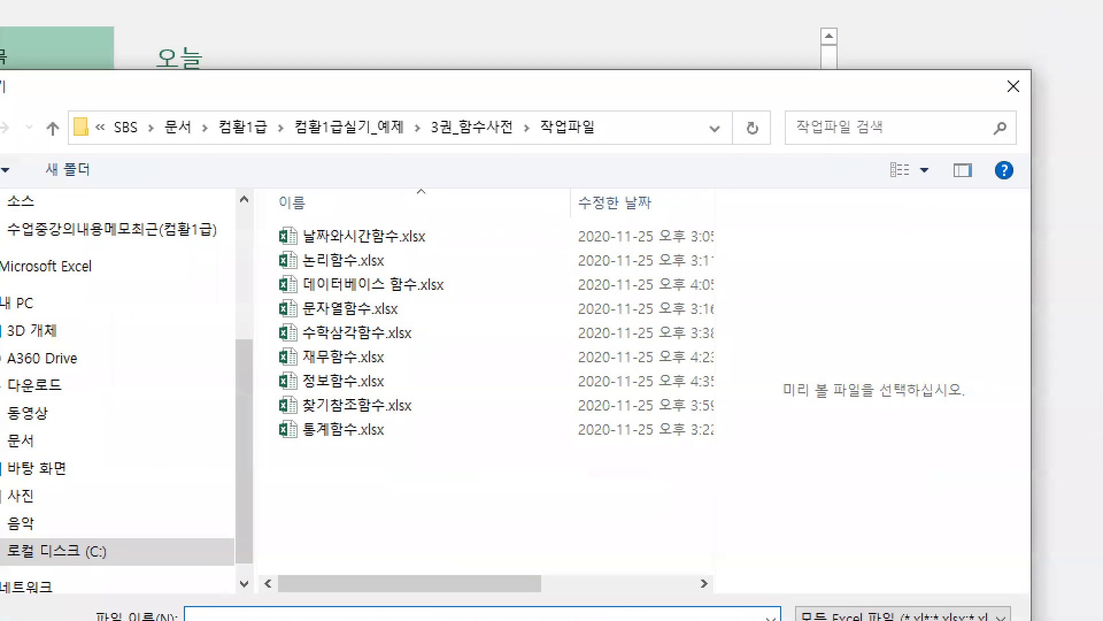
{"action": "left_click_drag", "start_coordinate": [413, 148], "coordinate": [611, 147]}
{"action": "mouse_move", "coordinate": [273, 380]}
{"action": "left_mouse_down"}
{"action": "mouse_move", "coordinate": [426, 428]}
{"action": "mouse_move", "coordinate": [418, 470]}
{"action": "left_mouse_up"}
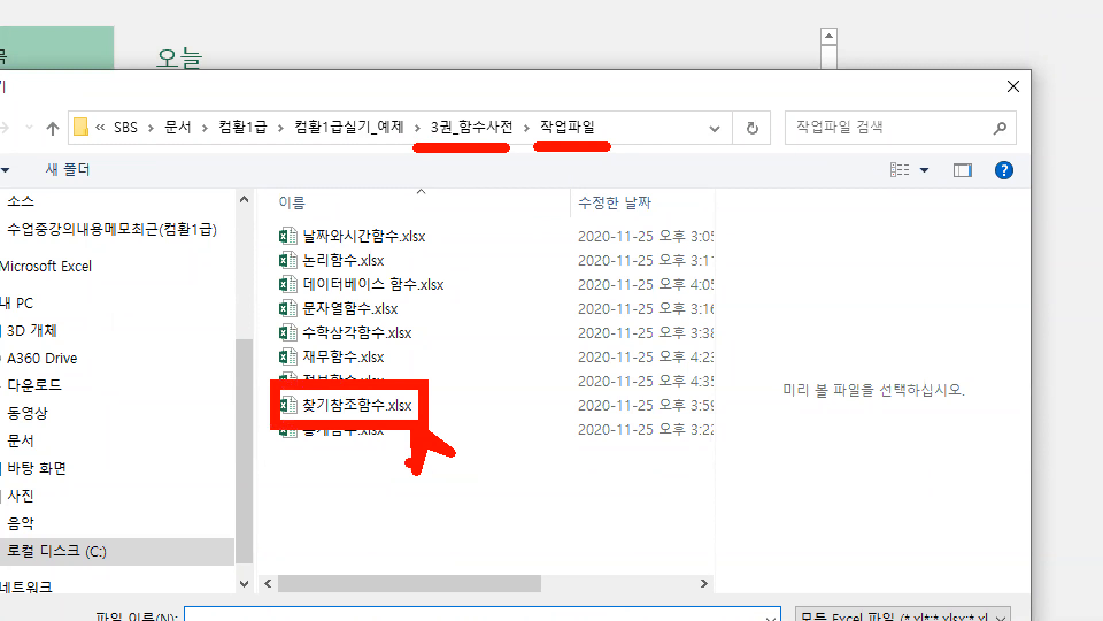
{"action": "key", "text": "Escape"}
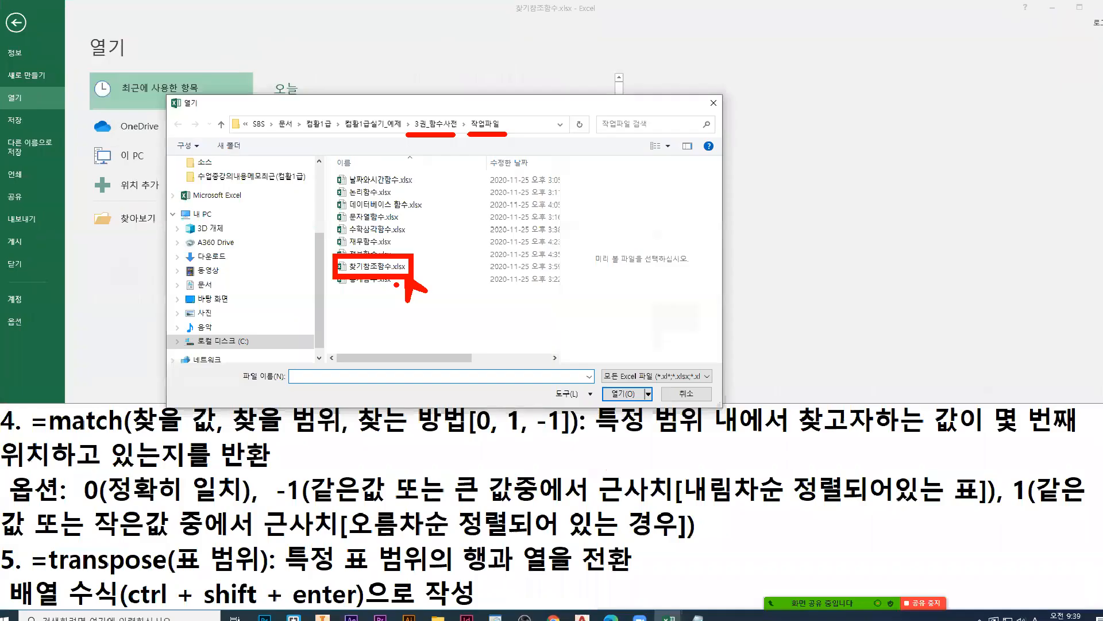
{"action": "key", "text": "Escape"}
{"action": "key", "text": "Escape"}
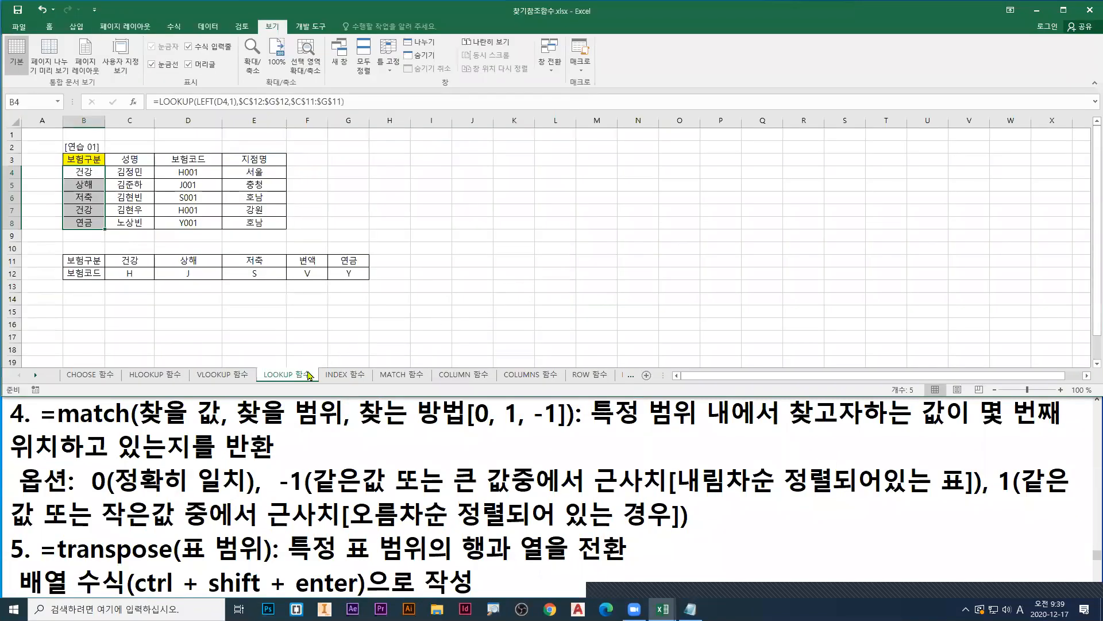
Step: Go to the MATCH 함수 sheet, enlarge it to 115% and select the 만족도 cells F5:F10
{"action": "left_click", "coordinate": [396, 380]}
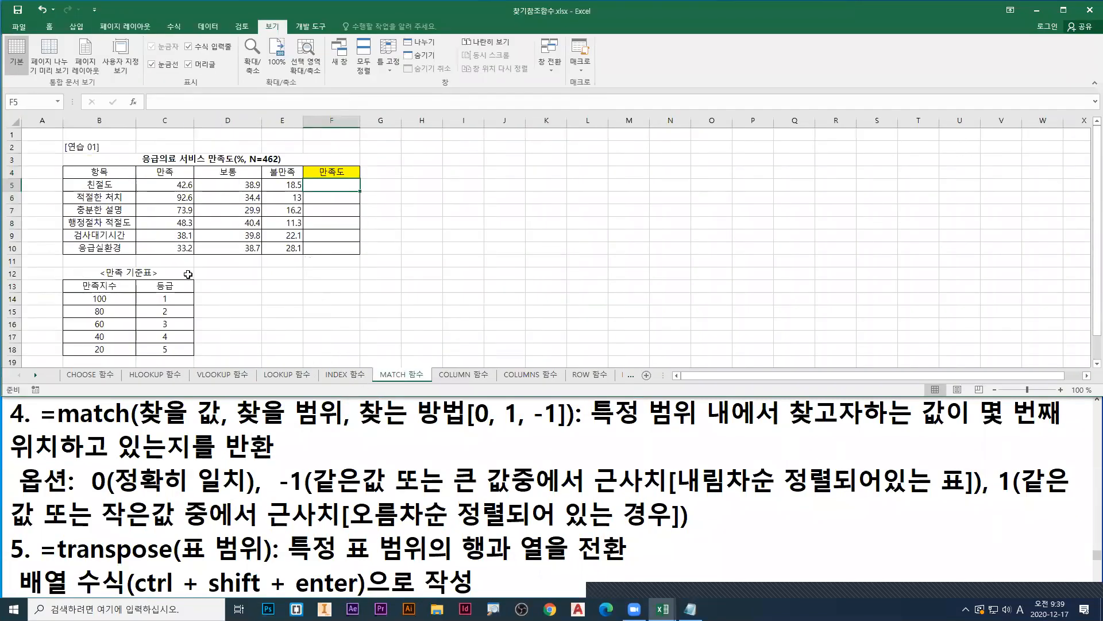
{"action": "scroll", "coordinate": [188, 274], "scroll_direction": "up", "scroll_amount": 1}
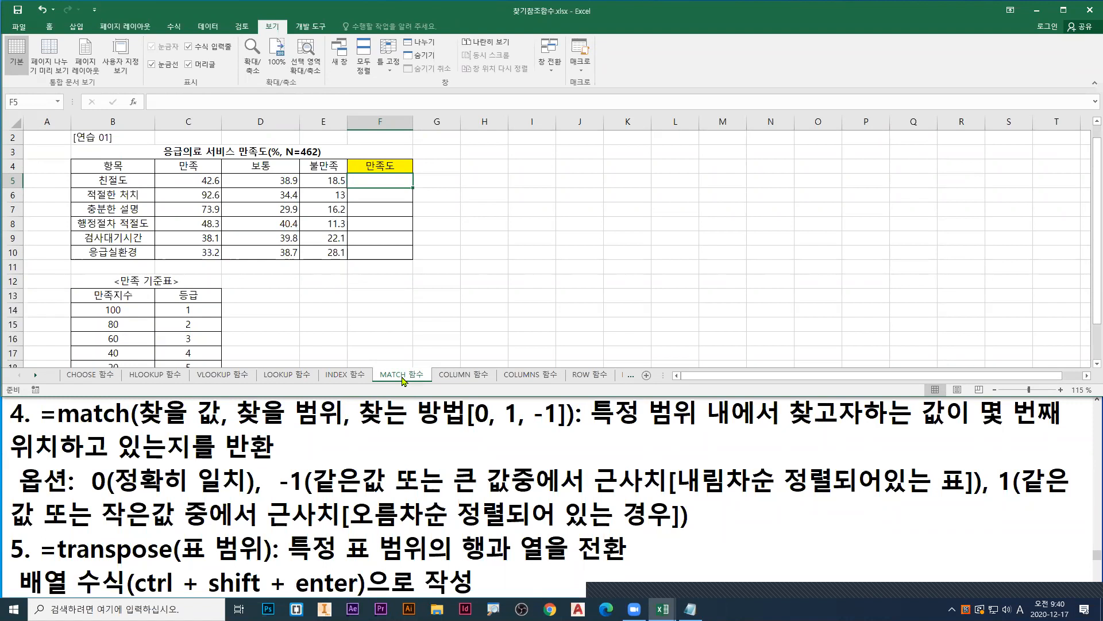
{"action": "left_click_drag", "start_coordinate": [376, 179], "coordinate": [386, 251]}
{"action": "scroll", "coordinate": [374, 241], "scroll_direction": "down", "scroll_amount": 1}
{"action": "scroll", "coordinate": [368, 244], "scroll_direction": "up", "scroll_amount": 1}
{"action": "scroll", "coordinate": [361, 247], "scroll_direction": "down", "scroll_amount": 2}
{"action": "scroll", "coordinate": [363, 246], "scroll_direction": "up", "scroll_amount": 2}
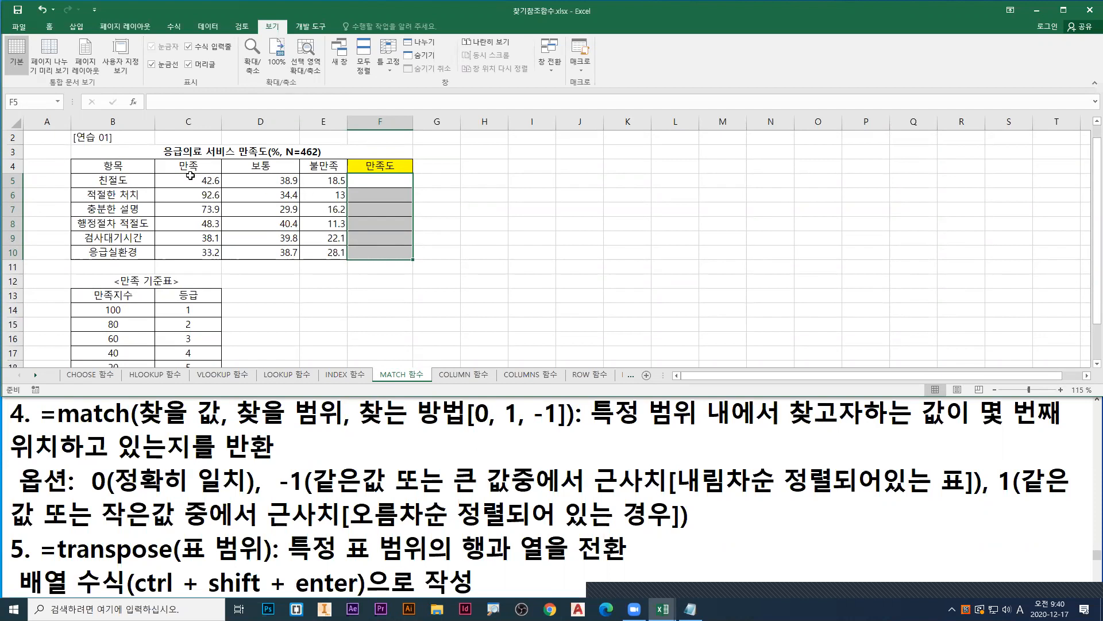
Step: Examine the 만족 values in C5:C10 and the 만족 기준표 B13:C18, and select the first 만족도 cell F5
{"action": "left_click_drag", "start_coordinate": [190, 176], "coordinate": [203, 251]}
{"action": "left_click_drag", "start_coordinate": [112, 297], "coordinate": [194, 366]}
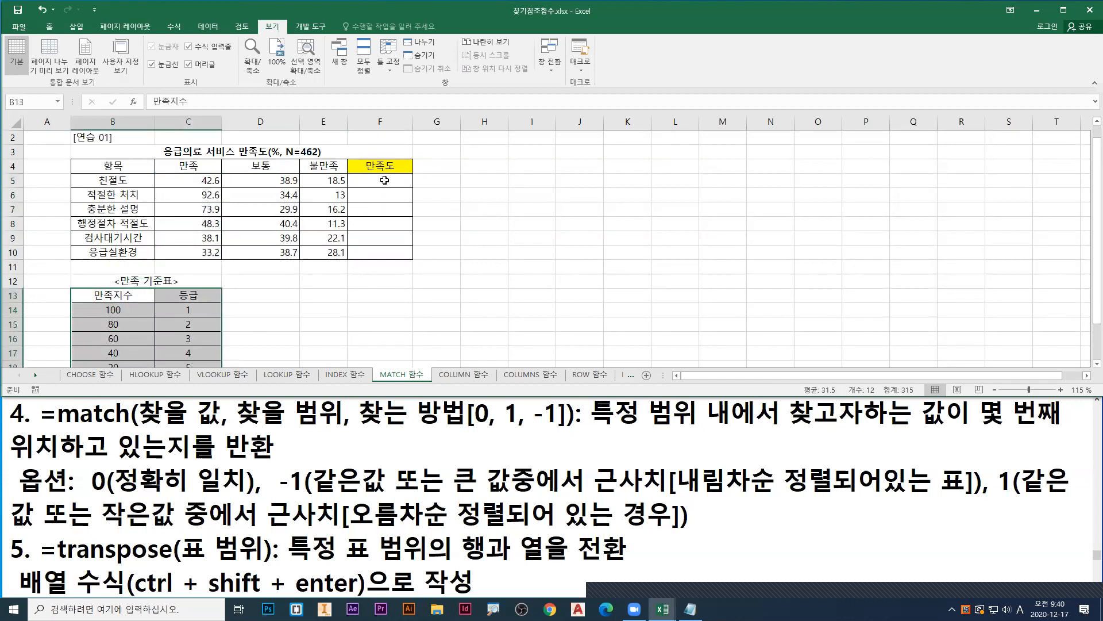
{"action": "left_click", "coordinate": [385, 180]}
{"action": "left_click_drag", "start_coordinate": [201, 182], "coordinate": [200, 251]}
{"action": "left_click_drag", "start_coordinate": [112, 295], "coordinate": [193, 366]}
{"action": "left_click", "coordinate": [397, 156]}
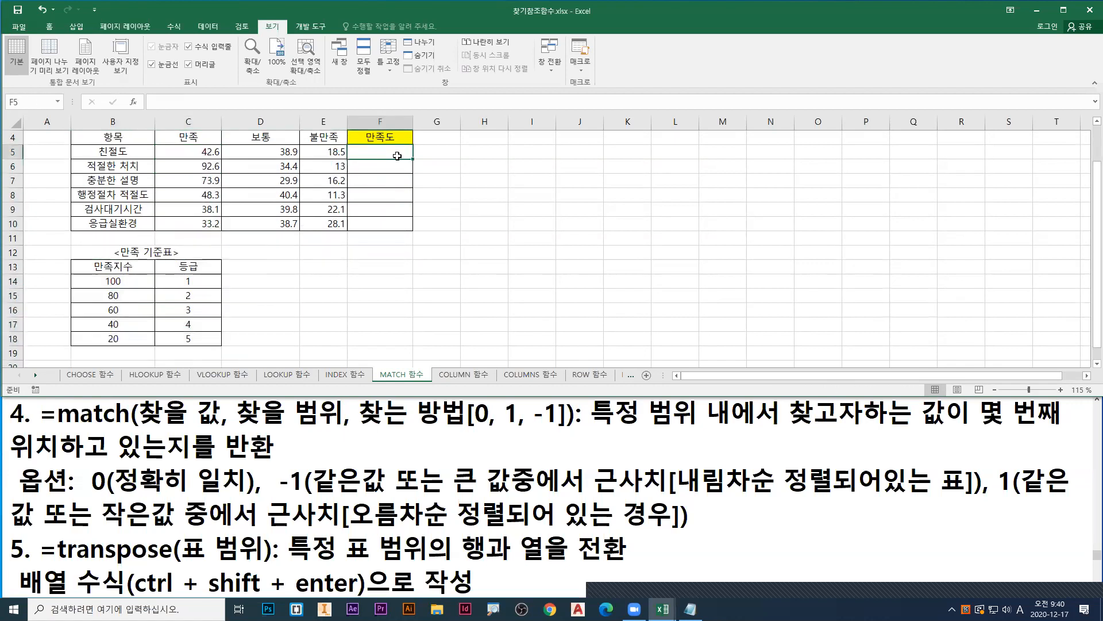
Step: Underline 찾을 값 in red and 찾을 범위 in blue in the match notes, and underline the description through 위치 in red
{"action": "left_click", "coordinate": [1096, 122]}
{"action": "left_click_drag", "start_coordinate": [139, 429], "coordinate": [341, 429]}
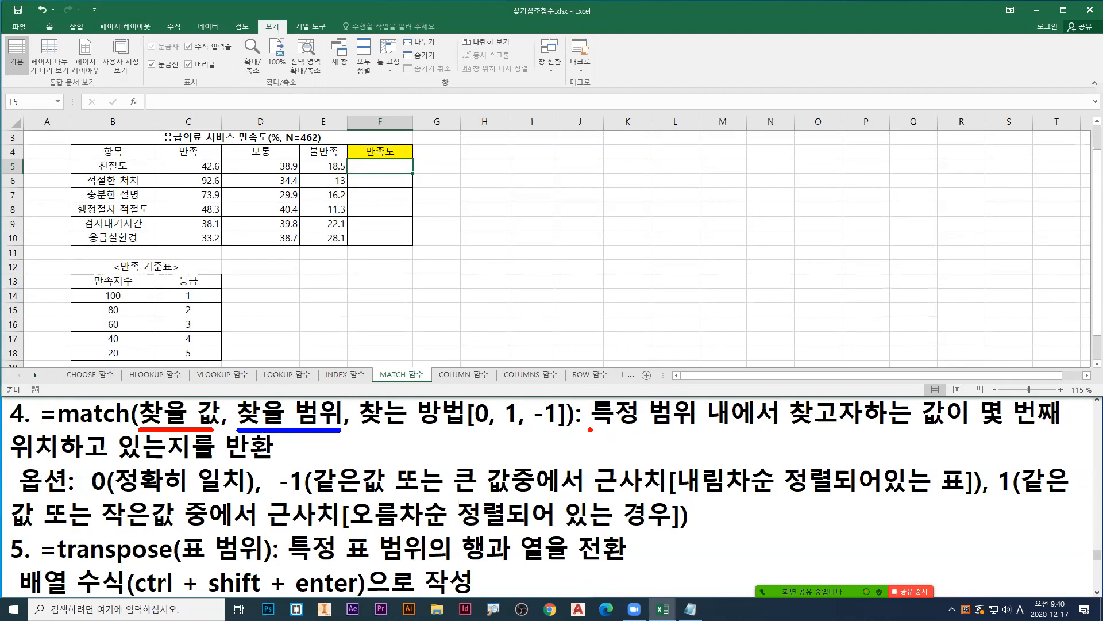
{"action": "left_click_drag", "start_coordinate": [590, 431], "coordinate": [1062, 435]}
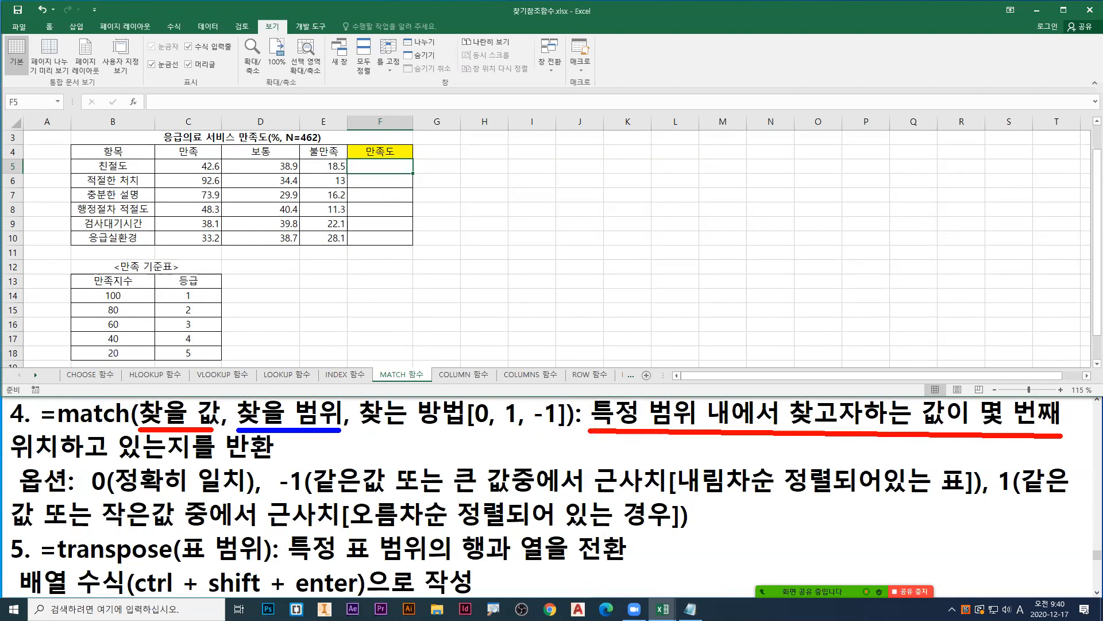
{"action": "left_click_drag", "start_coordinate": [9, 464], "coordinate": [59, 463]}
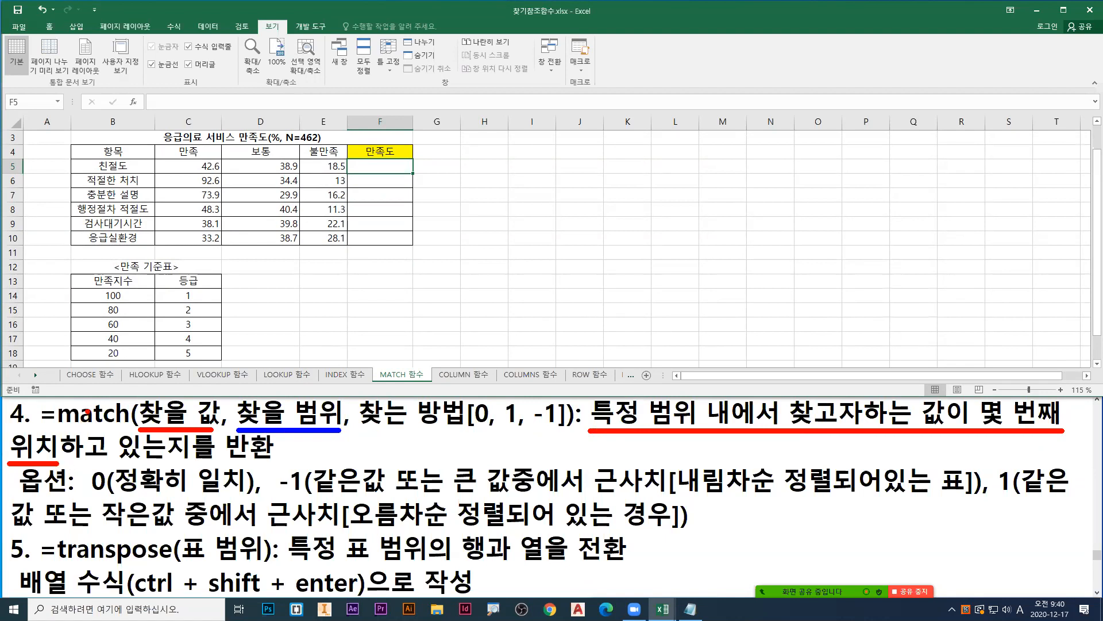
Step: Select the 항목 names B5:B10 and mark each of them with a red dot, pointing a red arrow at the list
{"action": "key", "text": "Escape"}
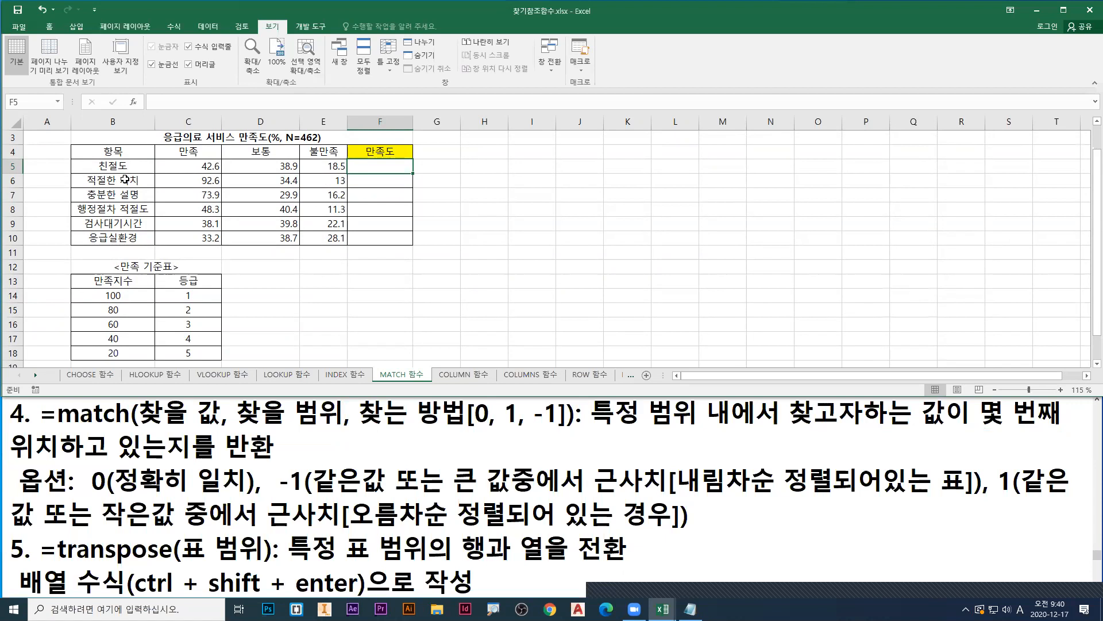
{"action": "left_click_drag", "start_coordinate": [119, 168], "coordinate": [124, 236]}
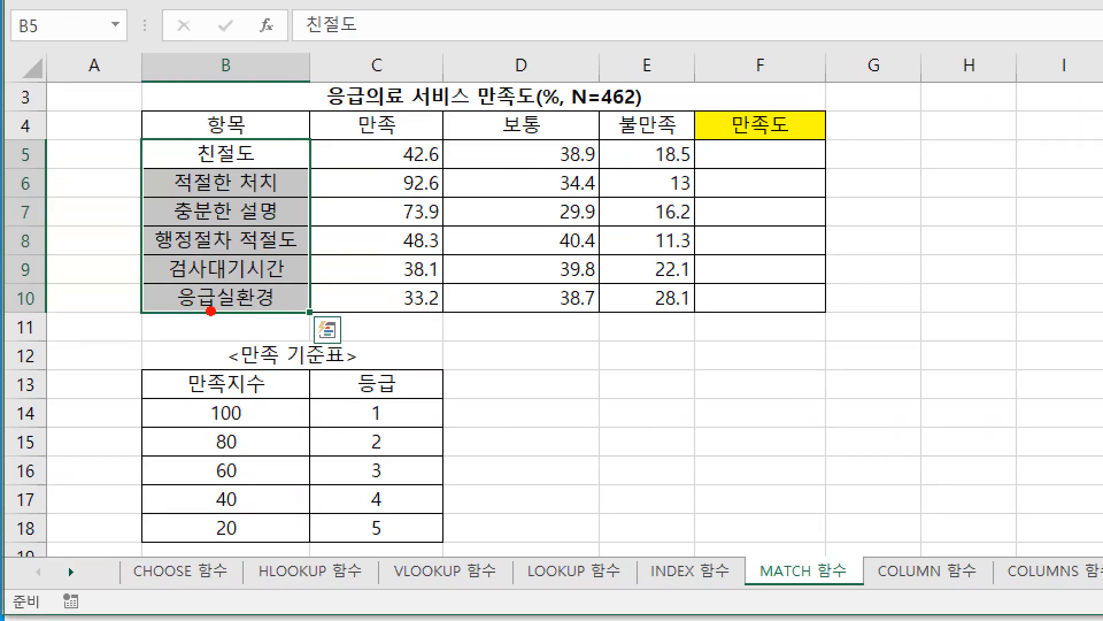
{"action": "left_click_drag", "start_coordinate": [212, 310], "coordinate": [210, 322]}
{"action": "left_click", "coordinate": [189, 154]}
{"action": "left_click", "coordinate": [190, 180]}
{"action": "left_click", "coordinate": [191, 205]}
{"action": "left_click", "coordinate": [192, 240]}
{"action": "left_click", "coordinate": [191, 264]}
{"action": "left_click", "coordinate": [190, 291]}
{"action": "key", "text": "Escape"}
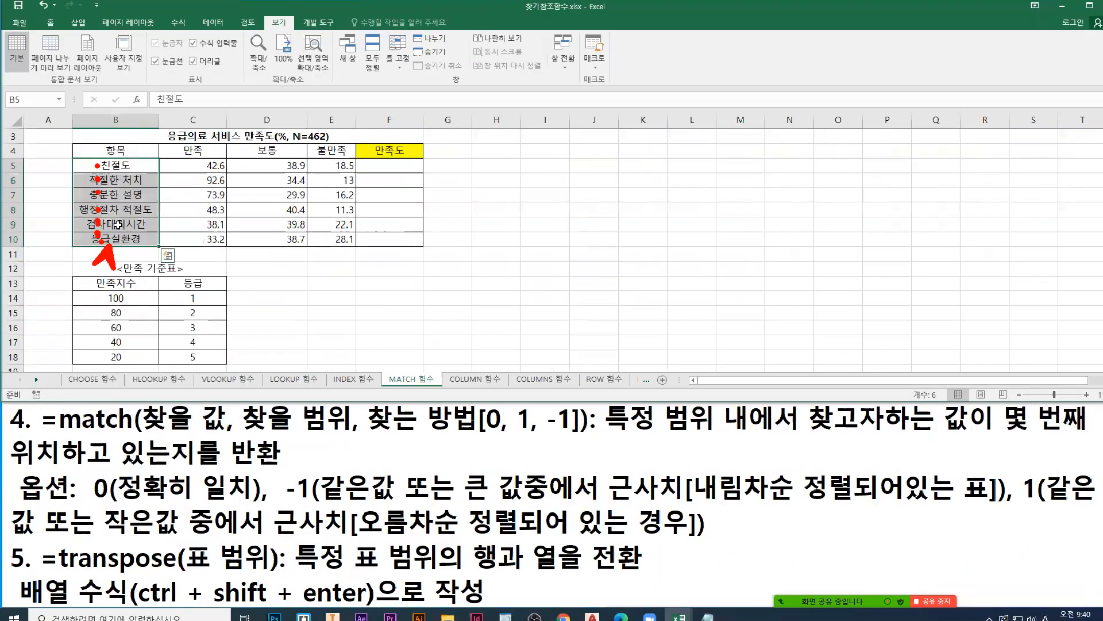
Step: Start a MATCH formula in E13, point a red arrow at the suggested function, and bring up its function arguments clear of the table
{"action": "left_click", "coordinate": [323, 283]}
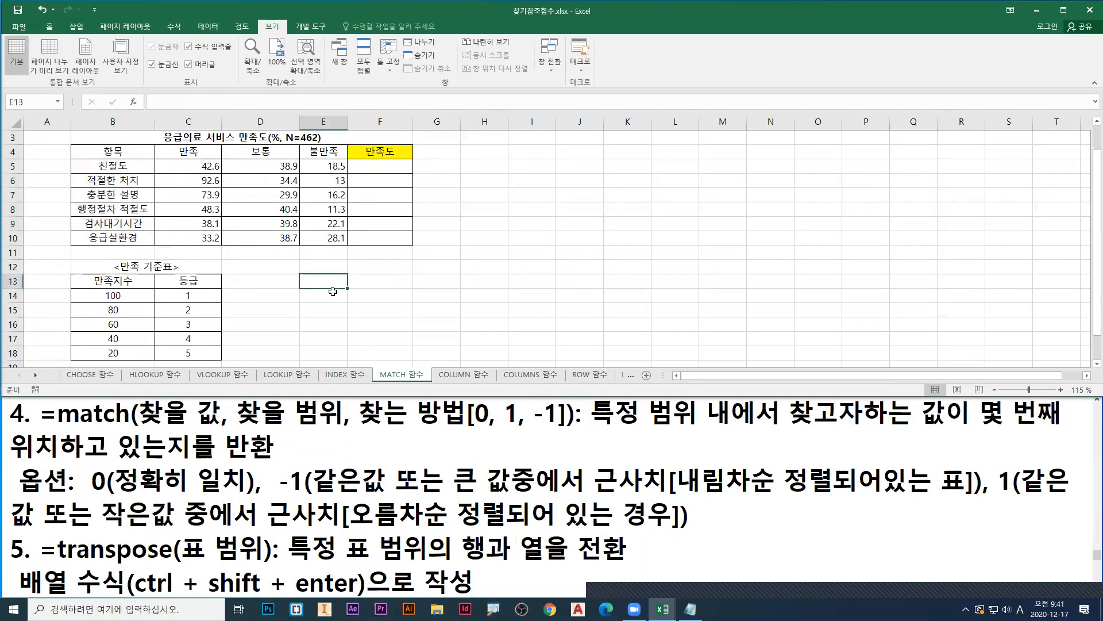
{"action": "type", "text": "=mat"}
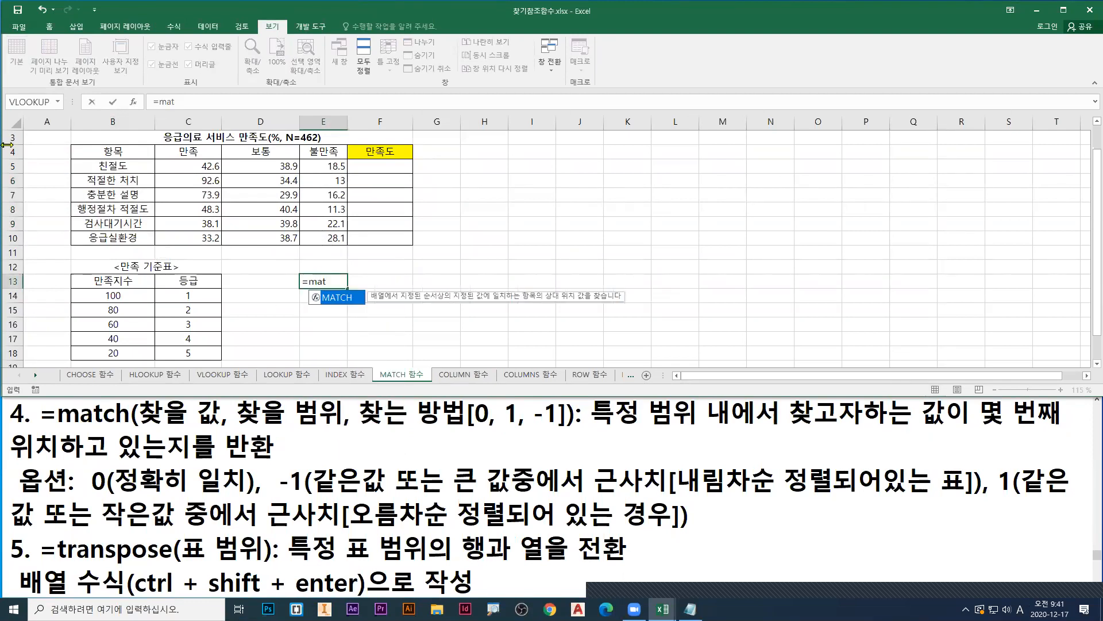
{"action": "key", "text": "ctrl+1"}
{"action": "left_click", "coordinate": [2, 124]}
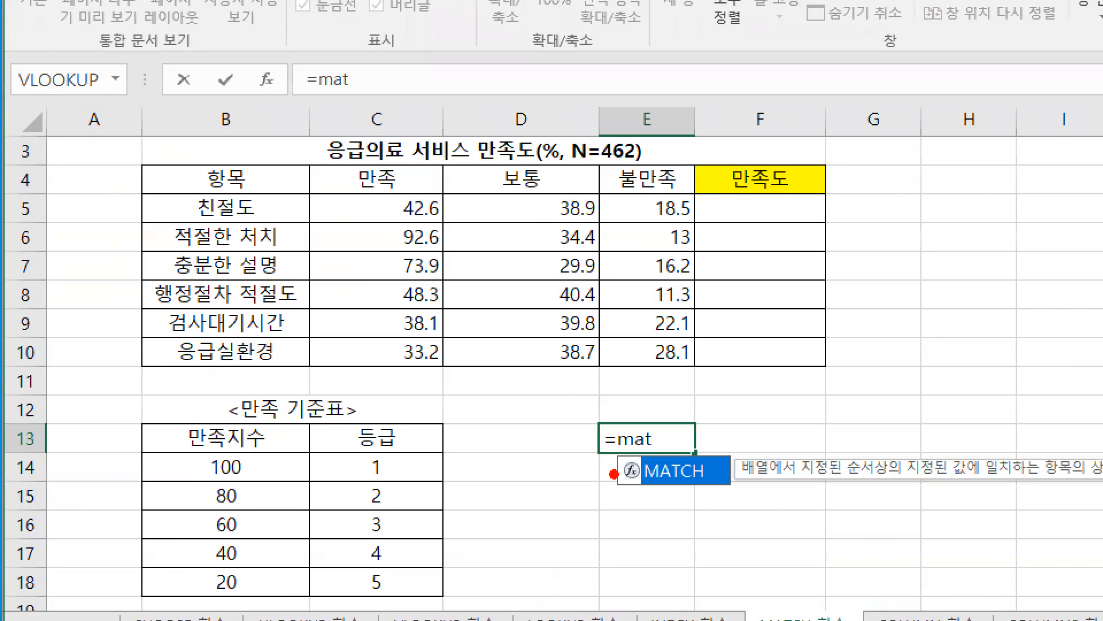
{"action": "mouse_move", "coordinate": [673, 482]}
{"action": "left_mouse_down"}
{"action": "mouse_move", "coordinate": [697, 523]}
{"action": "mouse_move", "coordinate": [712, 524]}
{"action": "left_mouse_up"}
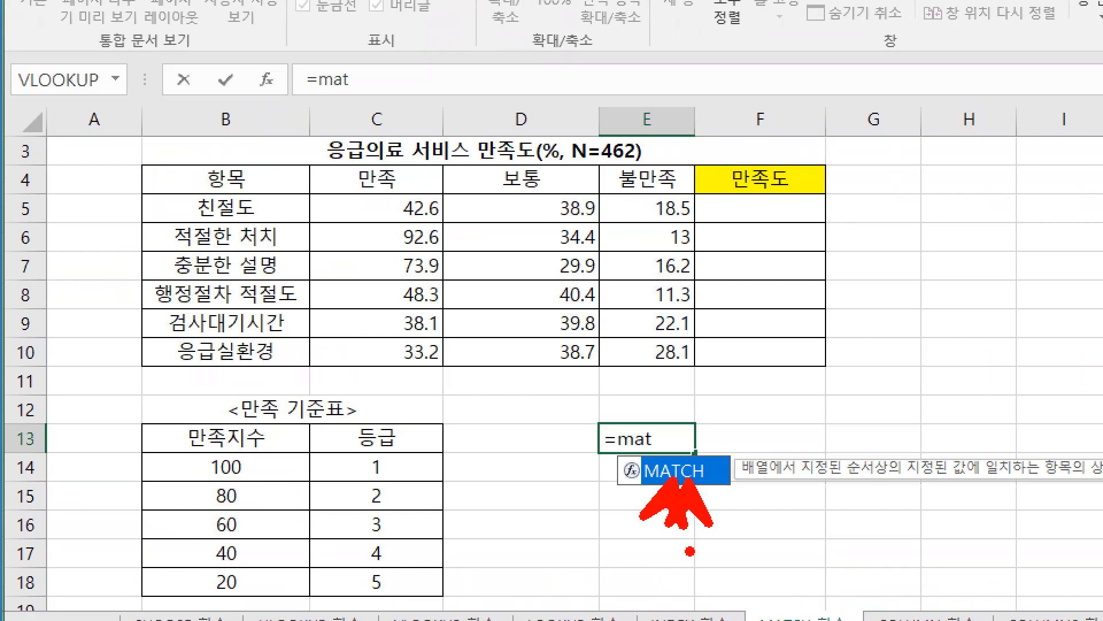
{"action": "key", "text": "Escape"}
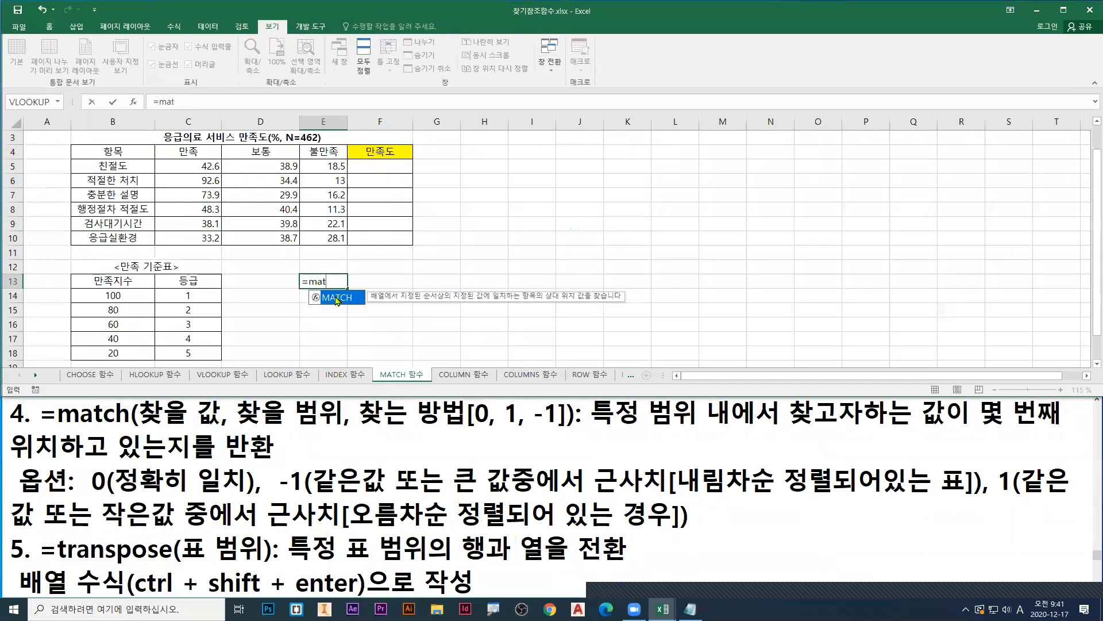
{"action": "double_click", "coordinate": [673, 469]}
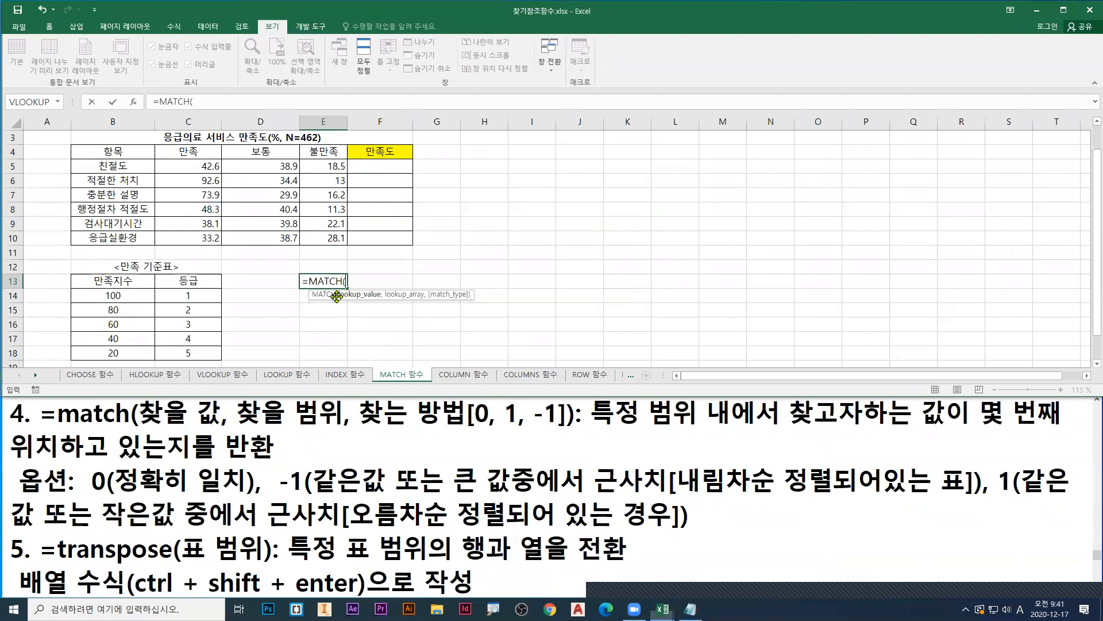
{"action": "left_click", "coordinate": [136, 103]}
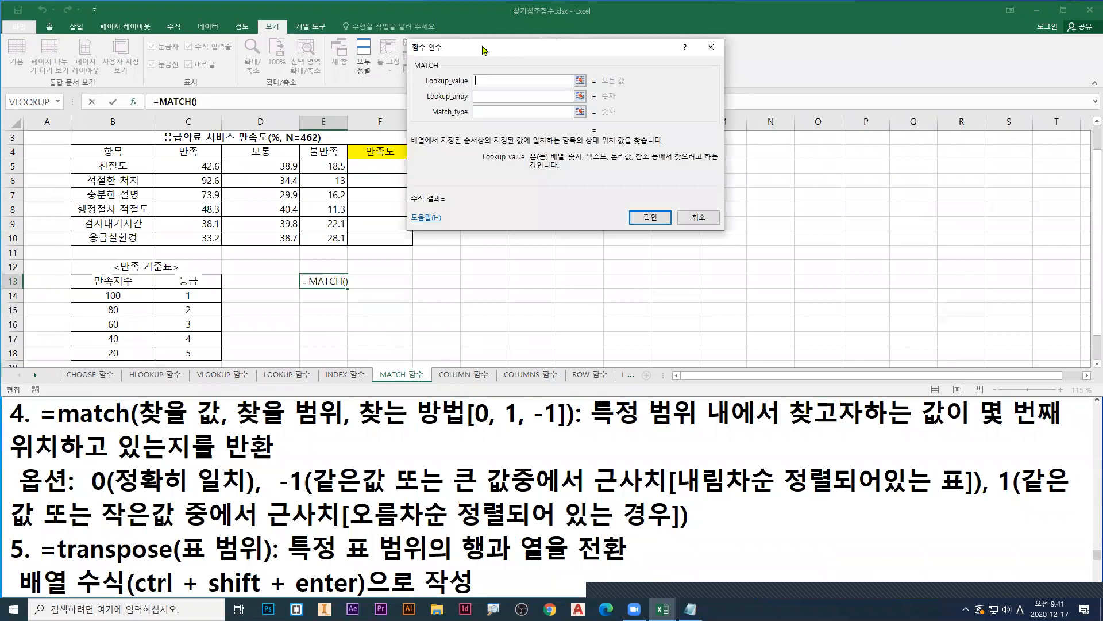
{"action": "left_click_drag", "start_coordinate": [482, 50], "coordinate": [433, 199]}
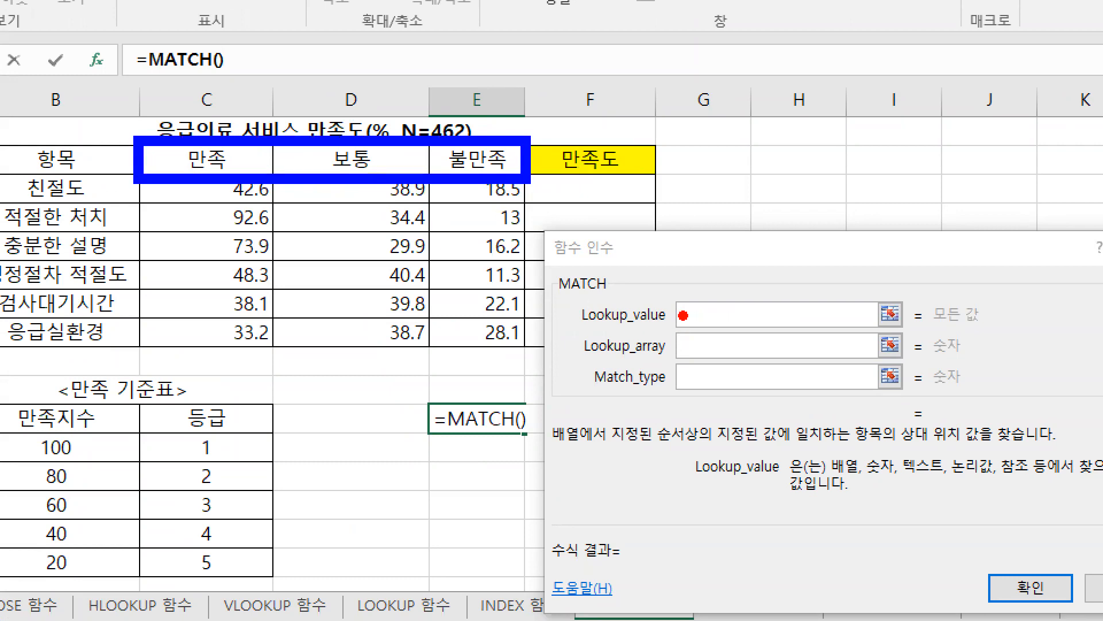
Step: Number the headers 만족, 보통 and 불만족 in red as 1, 2 and 3
{"action": "left_click_drag", "start_coordinate": [216, 107], "coordinate": [212, 133]}
{"action": "mouse_move", "coordinate": [341, 113]}
{"action": "left_mouse_down"}
{"action": "mouse_move", "coordinate": [342, 126]}
{"action": "mouse_move", "coordinate": [371, 127]}
{"action": "left_mouse_up"}
{"action": "mouse_move", "coordinate": [467, 105]}
{"action": "left_mouse_down"}
{"action": "mouse_move", "coordinate": [484, 118]}
{"action": "mouse_move", "coordinate": [460, 137]}
{"action": "left_mouse_up"}
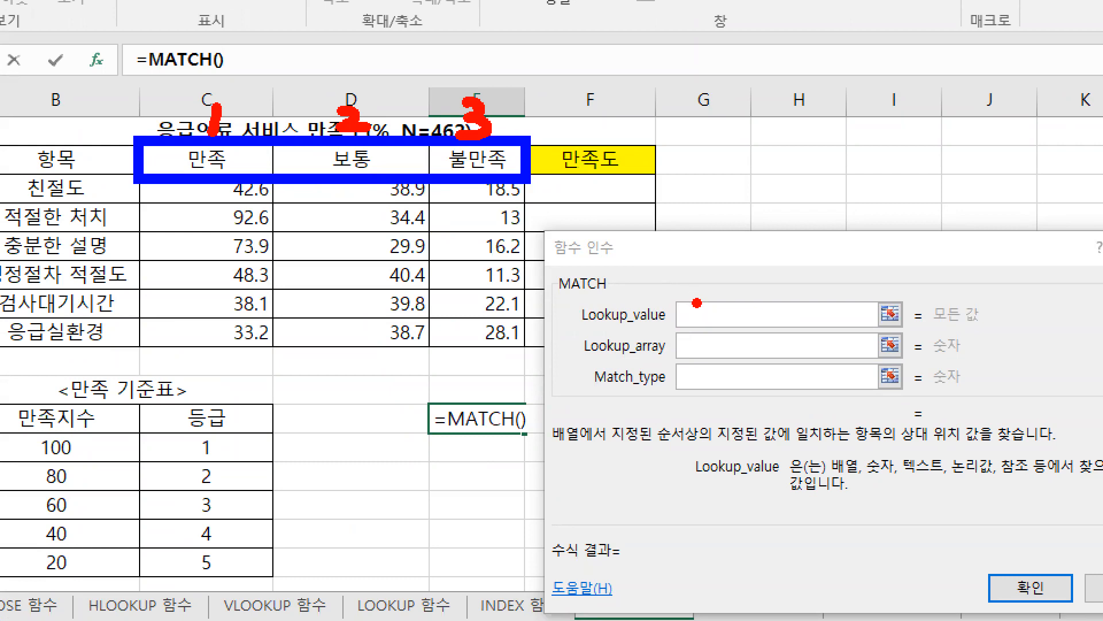
{"action": "key", "text": "Escape"}
Step: Set the MATCH Lookup_value to 보통 and underline it in red
{"action": "key", "text": "BackSpace"}
{"action": "key", "text": "Hangul"}
{"action": "type", "text": "보통"}
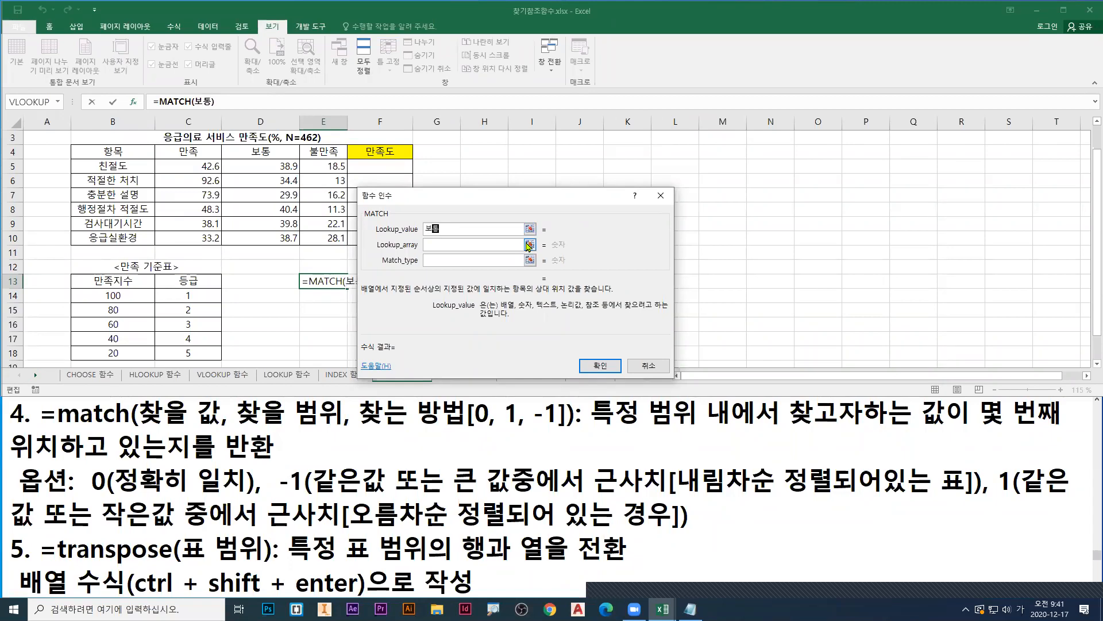
{"action": "key", "text": "ctrl+1"}
{"action": "left_click", "coordinate": [559, 274]}
{"action": "left_click_drag", "start_coordinate": [647, 311], "coordinate": [672, 311]}
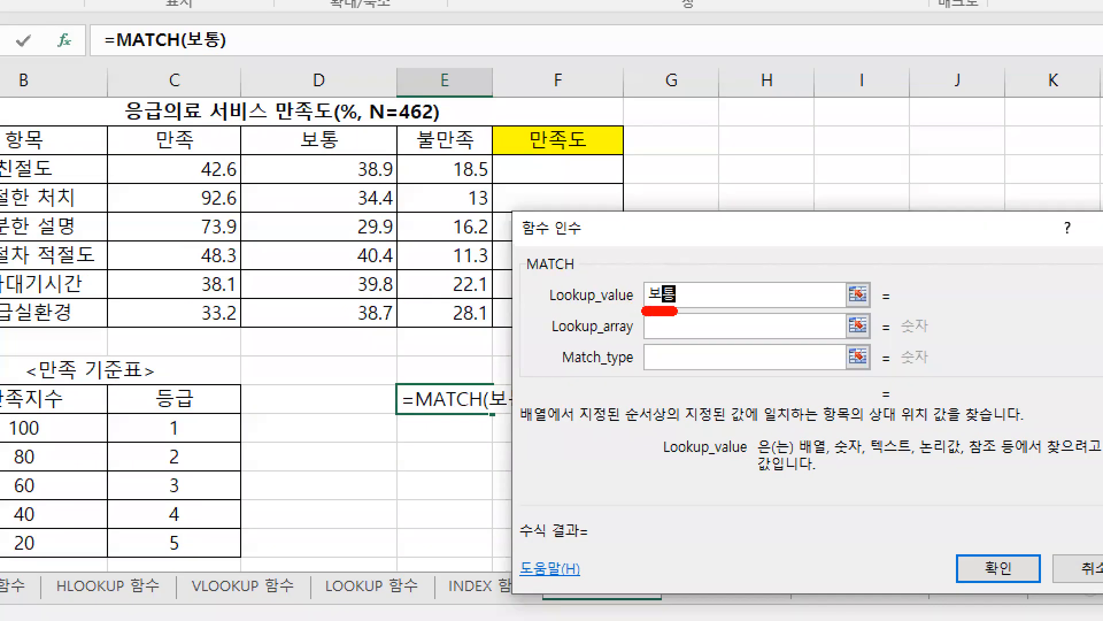
{"action": "key", "text": "Escape"}
{"action": "key", "text": "Tab"}
{"action": "left_click_drag", "start_coordinate": [458, 202], "coordinate": [480, 197]}
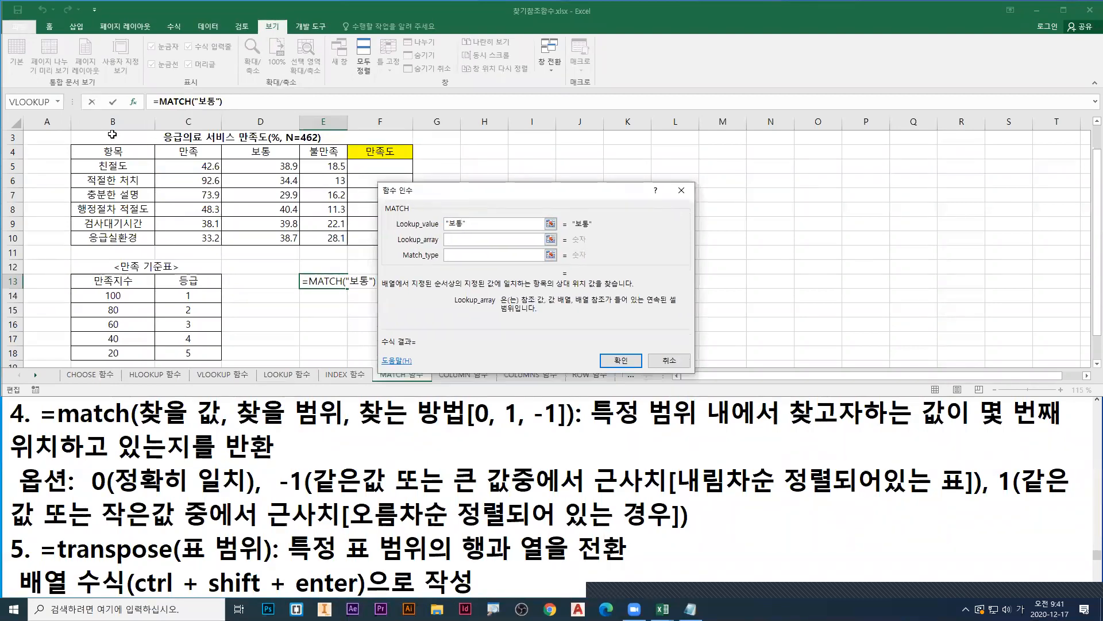
Step: Point out Lookup_array and box the headers 만족 to 불만족 in red, and set Lookup_array to C4:E4
{"action": "key", "text": "ctrl+1"}
{"action": "left_click", "coordinate": [138, 123]}
{"action": "left_click_drag", "start_coordinate": [892, 358], "coordinate": [866, 377]}
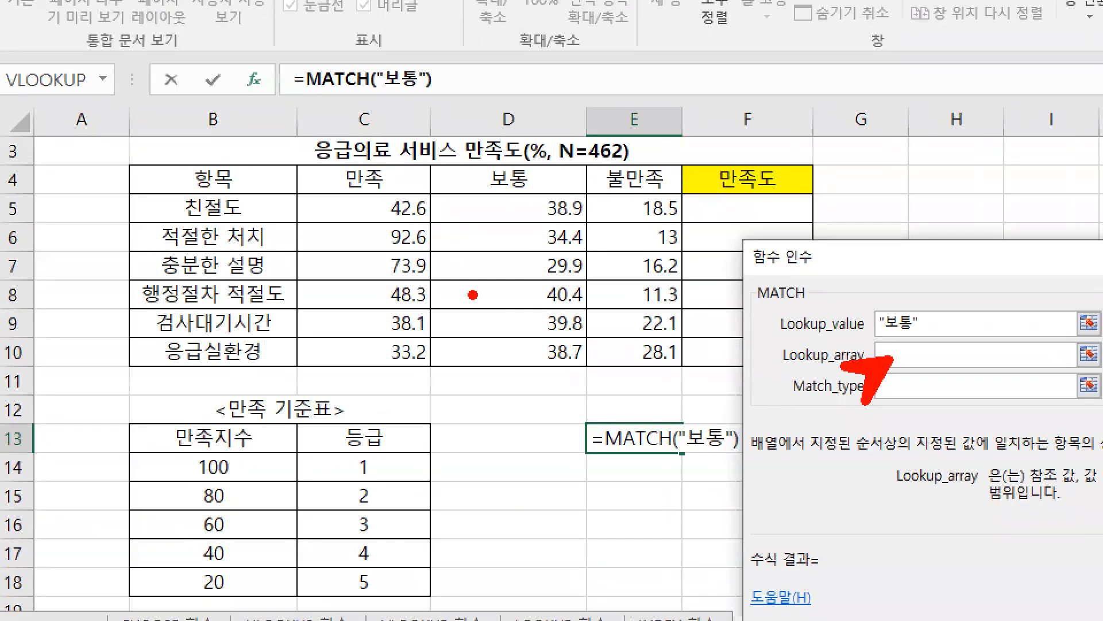
{"action": "left_click_drag", "start_coordinate": [303, 158], "coordinate": [687, 201]}
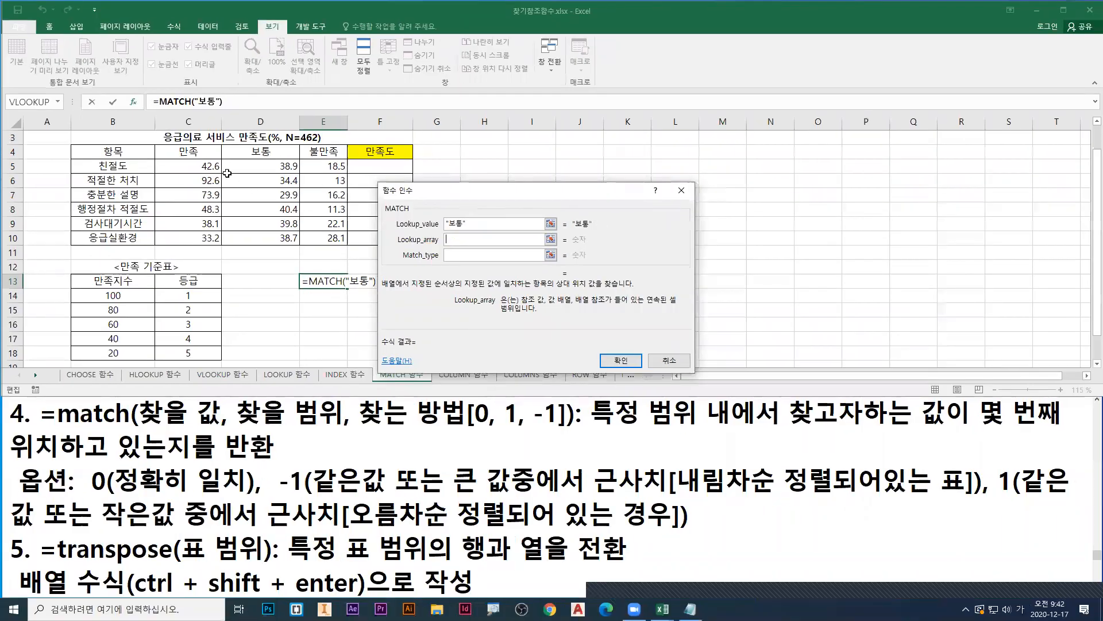
{"action": "left_click_drag", "start_coordinate": [390, 173], "coordinate": [633, 332]}
{"action": "left_click_drag", "start_coordinate": [323, 228], "coordinate": [325, 238]}
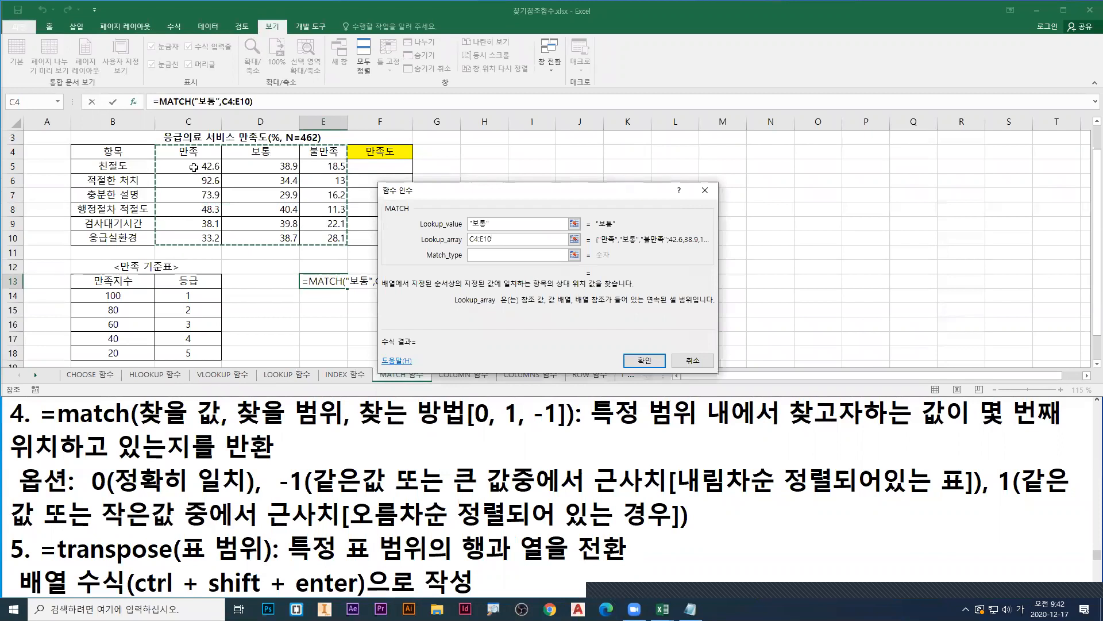
{"action": "left_click_drag", "start_coordinate": [189, 153], "coordinate": [324, 152]}
Step: Underline 찾을 범위 in red in the match notes and handwrite 한행, 한열 in blue below it
{"action": "left_click_drag", "start_coordinate": [237, 431], "coordinate": [341, 430]}
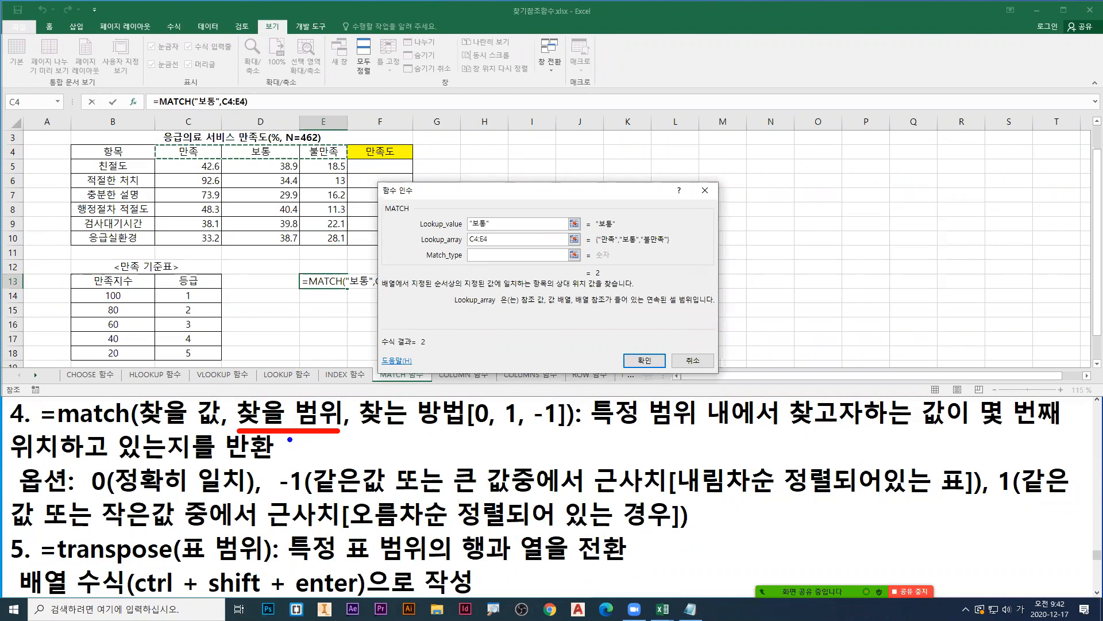
{"action": "left_click_drag", "start_coordinate": [303, 445], "coordinate": [302, 464]}
{"action": "left_click_drag", "start_coordinate": [304, 455], "coordinate": [311, 455]}
{"action": "left_click_drag", "start_coordinate": [296, 464], "coordinate": [291, 469]}
{"action": "mouse_move", "coordinate": [336, 440]}
{"action": "left_mouse_down"}
{"action": "mouse_move", "coordinate": [336, 463]}
{"action": "mouse_move", "coordinate": [347, 465]}
{"action": "mouse_move", "coordinate": [390, 440]}
{"action": "left_mouse_up"}
{"action": "left_click_drag", "start_coordinate": [374, 445], "coordinate": [392, 443]}
{"action": "mouse_move", "coordinate": [388, 448]}
{"action": "left_mouse_down"}
{"action": "mouse_move", "coordinate": [385, 463]}
{"action": "mouse_move", "coordinate": [384, 451]}
{"action": "mouse_move", "coordinate": [403, 471]}
{"action": "left_mouse_up"}
{"action": "left_click_drag", "start_coordinate": [404, 457], "coordinate": [410, 476]}
{"action": "mouse_move", "coordinate": [421, 446]}
{"action": "left_mouse_down"}
{"action": "mouse_move", "coordinate": [421, 458]}
{"action": "mouse_move", "coordinate": [436, 440]}
{"action": "mouse_move", "coordinate": [434, 462]}
{"action": "left_mouse_up"}
{"action": "left_click_drag", "start_coordinate": [421, 461], "coordinate": [427, 466]}
{"action": "left_click_drag", "start_coordinate": [424, 464], "coordinate": [457, 478]}
Step: Box the header row C4:E4 and the 만족지수 values B14:B18 in red as examples of one row and one column
{"action": "mouse_move", "coordinate": [153, 140]}
{"action": "left_mouse_down"}
{"action": "mouse_move", "coordinate": [165, 152]}
{"action": "mouse_move", "coordinate": [348, 160]}
{"action": "left_mouse_up"}
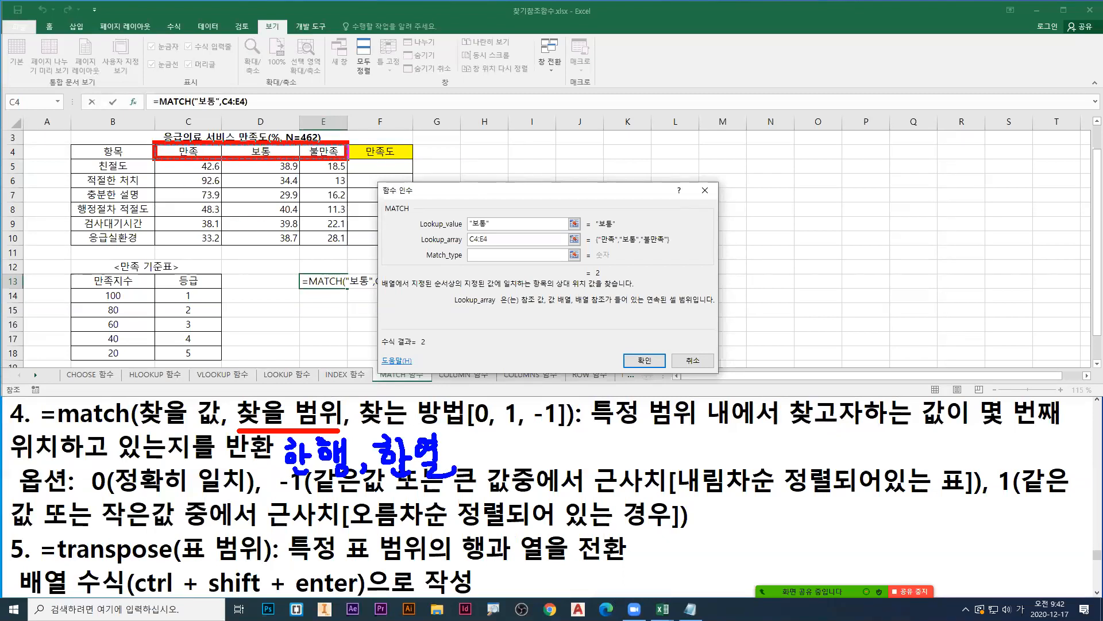
{"action": "mouse_move", "coordinate": [68, 287]}
{"action": "left_mouse_down"}
{"action": "mouse_move", "coordinate": [153, 333]}
{"action": "mouse_move", "coordinate": [155, 285]}
{"action": "left_mouse_up"}
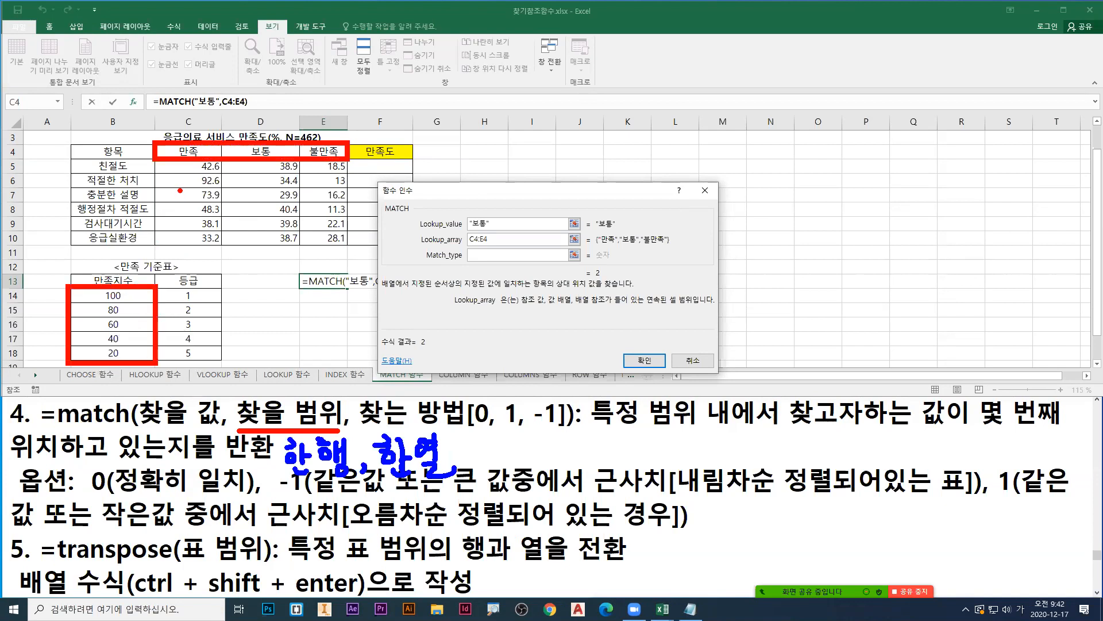
{"action": "key", "text": "Escape"}
Step: Point a red arrow at Match_type, underline 1, 0 또는 -1 and both 보통 values in red, and mark the exact-match option 0 in green
{"action": "left_click", "coordinate": [481, 257]}
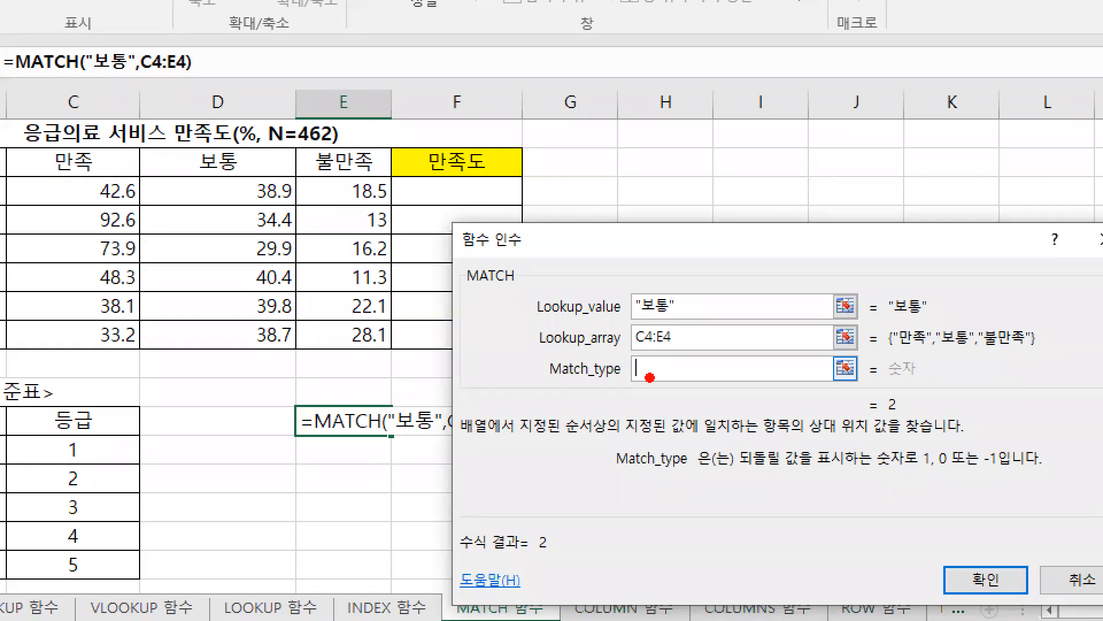
{"action": "left_click_drag", "start_coordinate": [650, 377], "coordinate": [639, 423]}
{"action": "left_click_drag", "start_coordinate": [919, 475], "coordinate": [998, 474]}
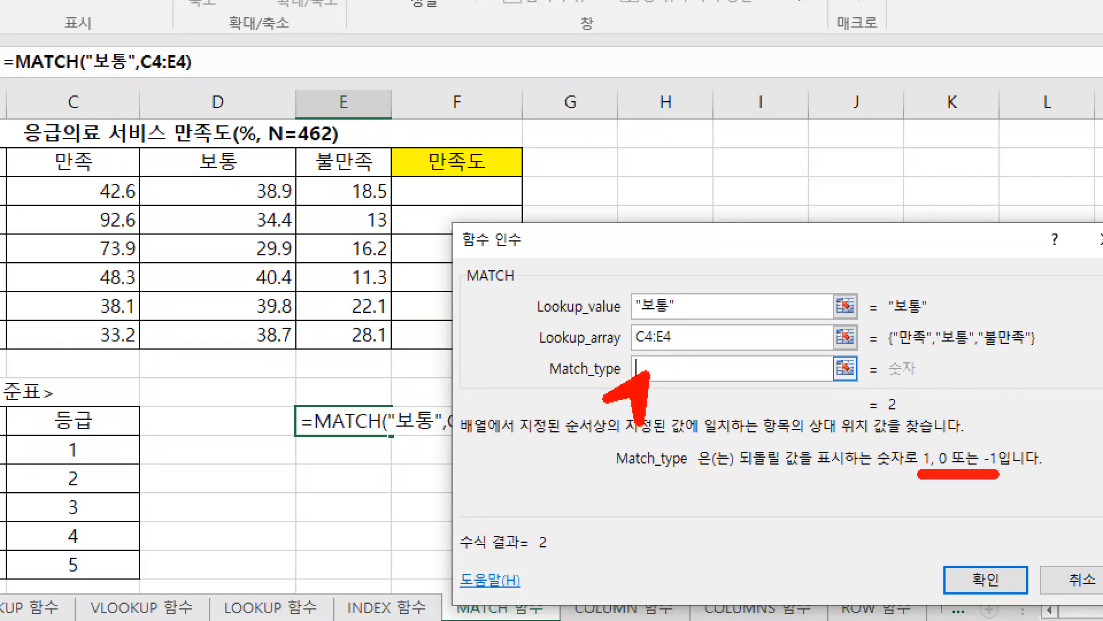
{"action": "left_click_drag", "start_coordinate": [894, 316], "coordinate": [918, 315]}
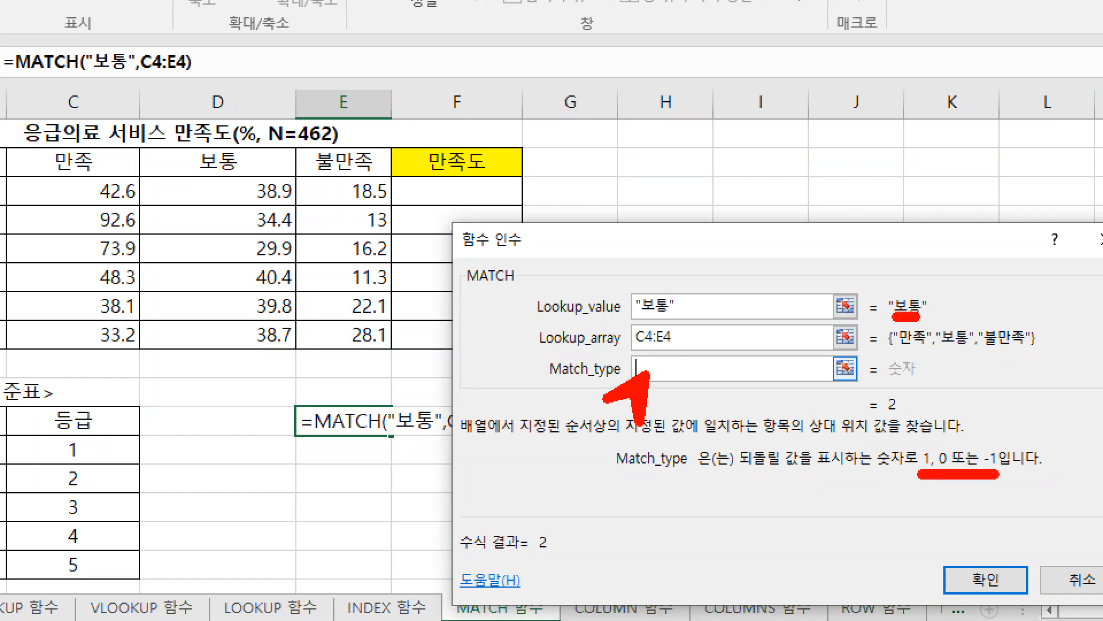
{"action": "left_click_drag", "start_coordinate": [945, 352], "coordinate": [971, 351]}
{"action": "left_click_drag", "start_coordinate": [655, 359], "coordinate": [674, 363]}
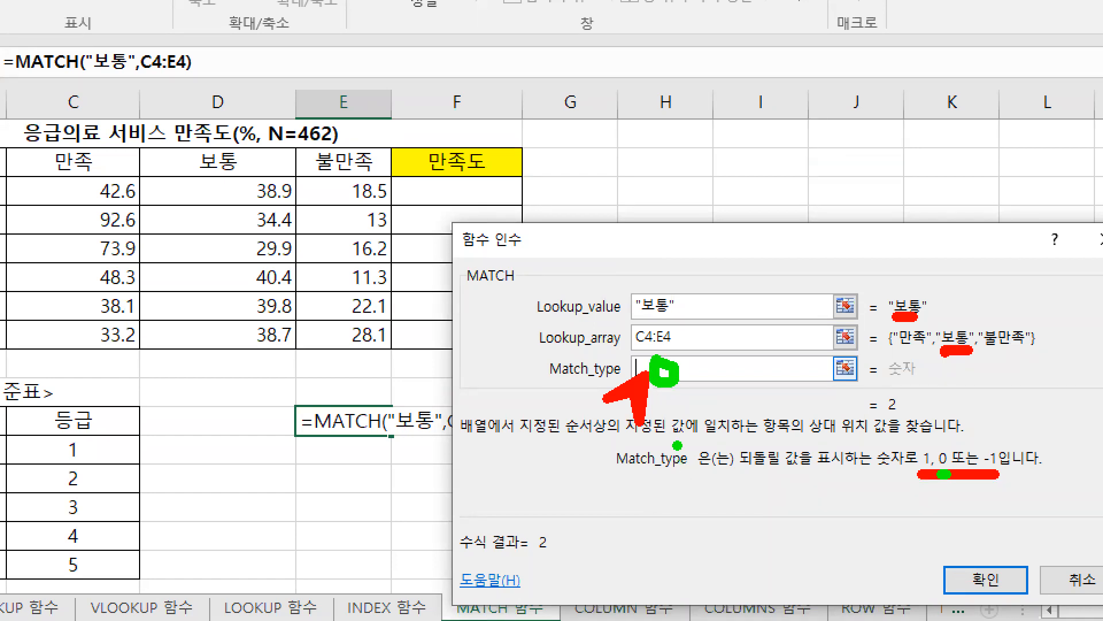
Step: Set Match_type to 0 and complete the MATCH formula in E13
{"action": "key", "text": "Escape"}
{"action": "type", "text": "0"}
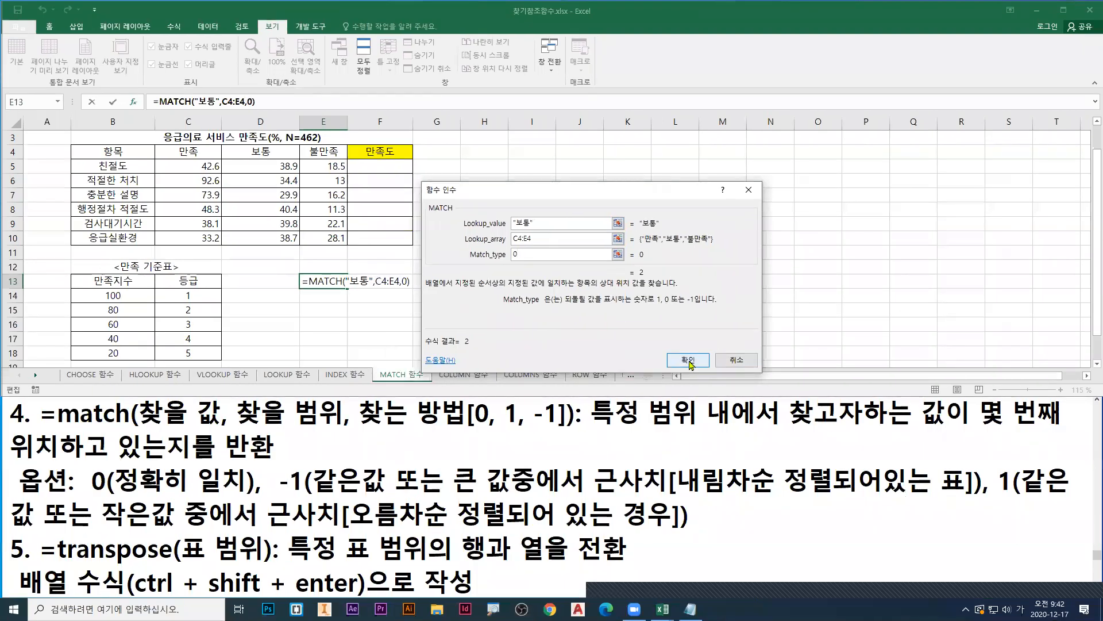
{"action": "left_click", "coordinate": [644, 360]}
Step: Change the lookup value of the E13 formula to 불만족 and box its search range C4:E4 in blue
{"action": "double_click", "coordinate": [336, 283]}
{"action": "left_click_drag", "start_coordinate": [351, 280], "coordinate": [369, 281]}
{"action": "type", "text": "부"}
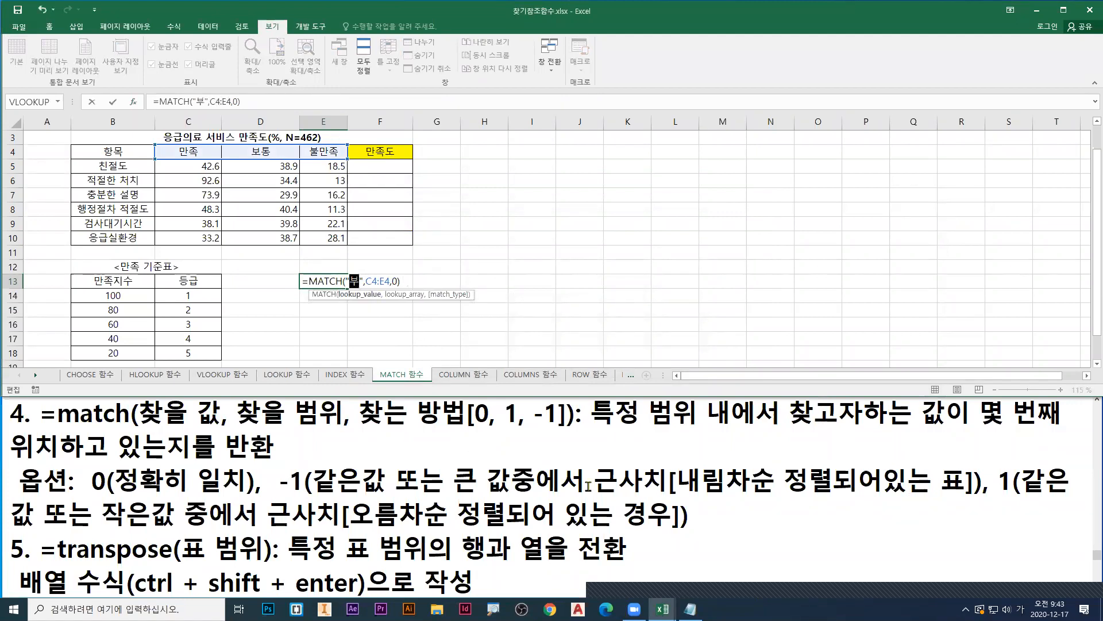
{"action": "type", "text": "만족"}
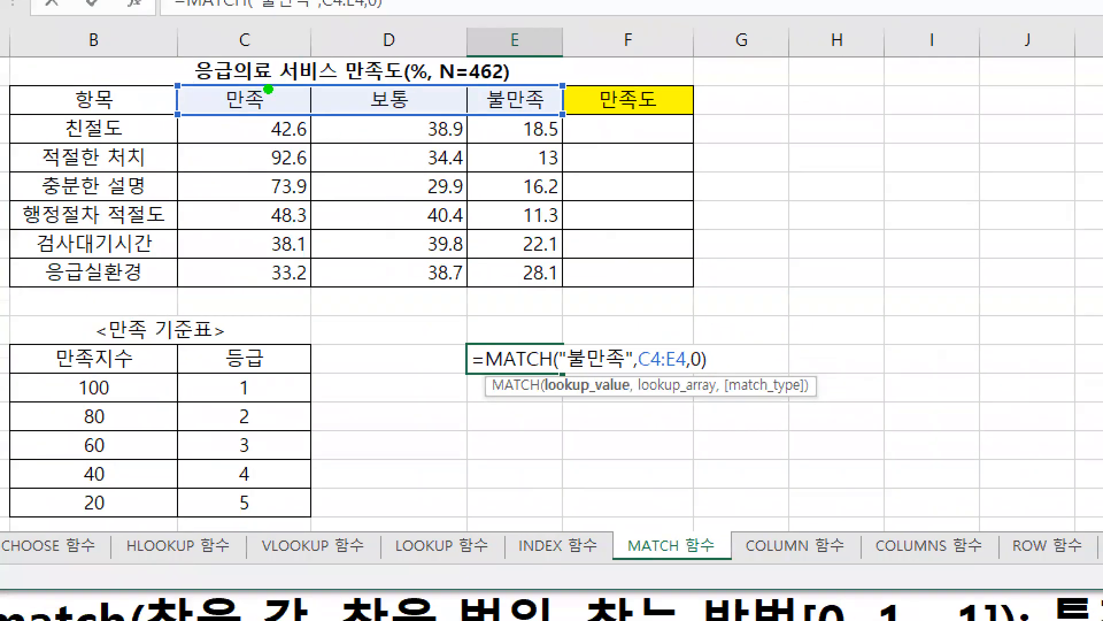
{"action": "mouse_move", "coordinate": [178, 80]}
{"action": "left_mouse_down"}
{"action": "mouse_move", "coordinate": [406, 121]}
{"action": "mouse_move", "coordinate": [562, 121]}
{"action": "left_mouse_up"}
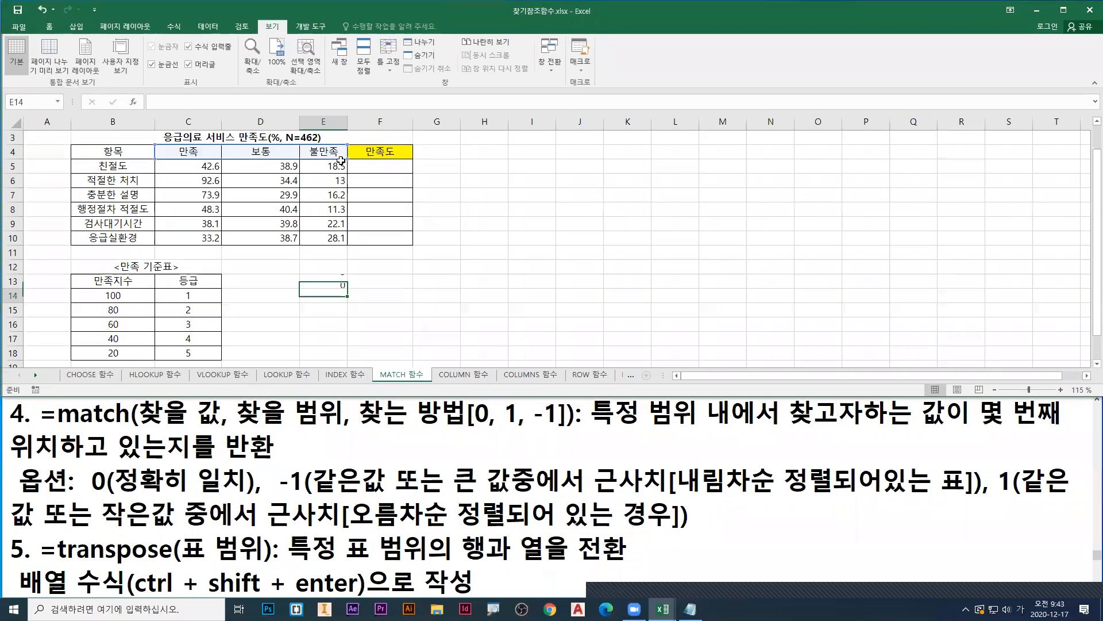
{"action": "key", "text": "Return"}
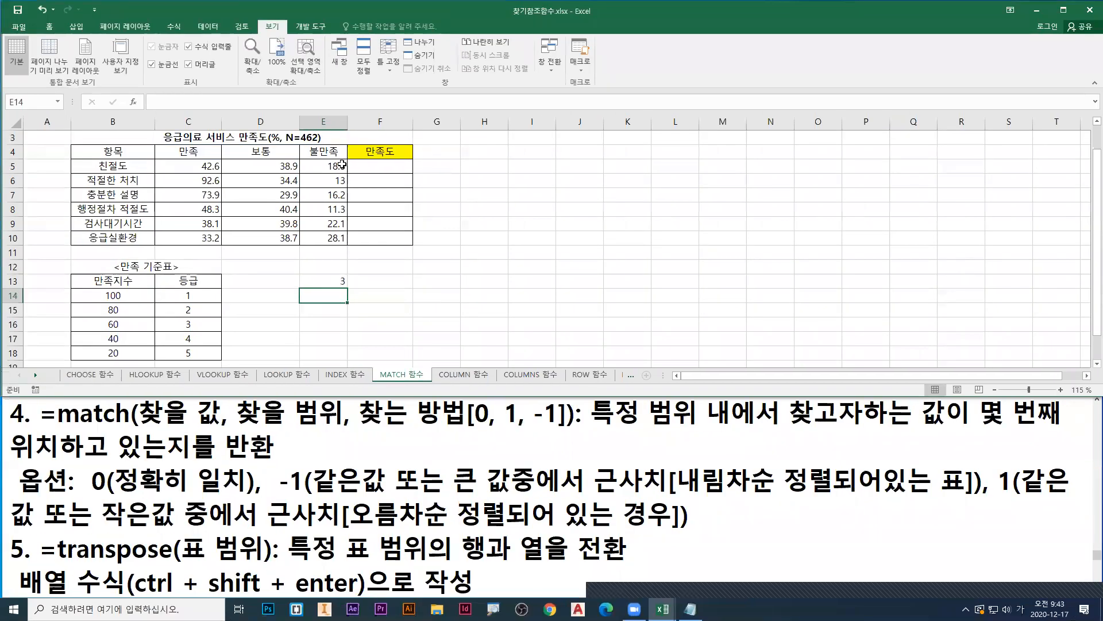
Step: Change the lookup value of the E13 formula to 만족
{"action": "double_click", "coordinate": [331, 281]}
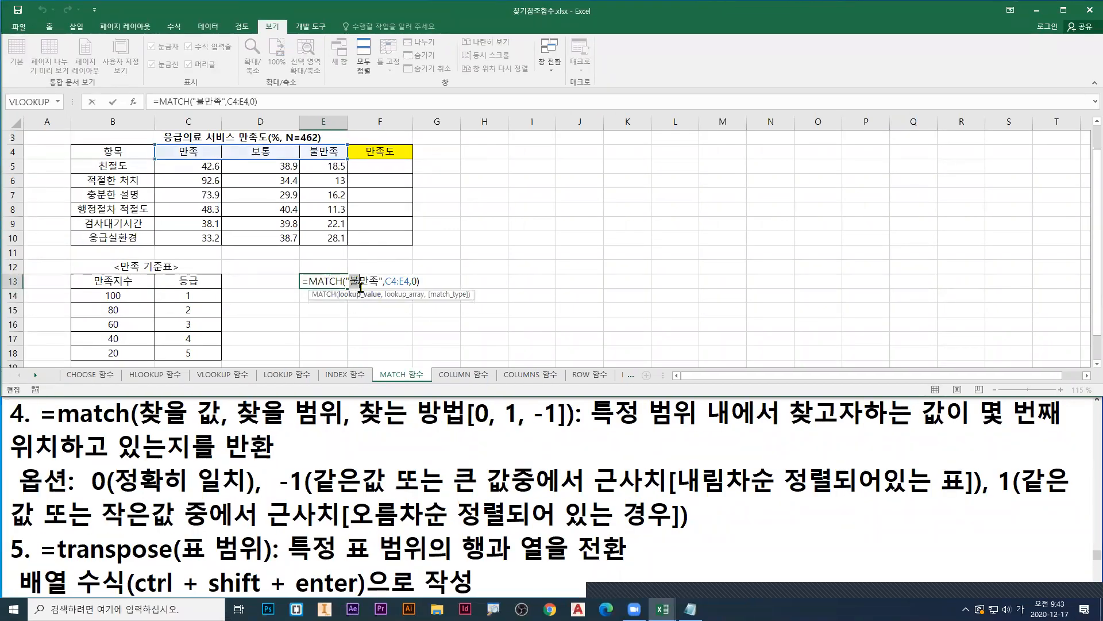
{"action": "key", "text": "Delete"}
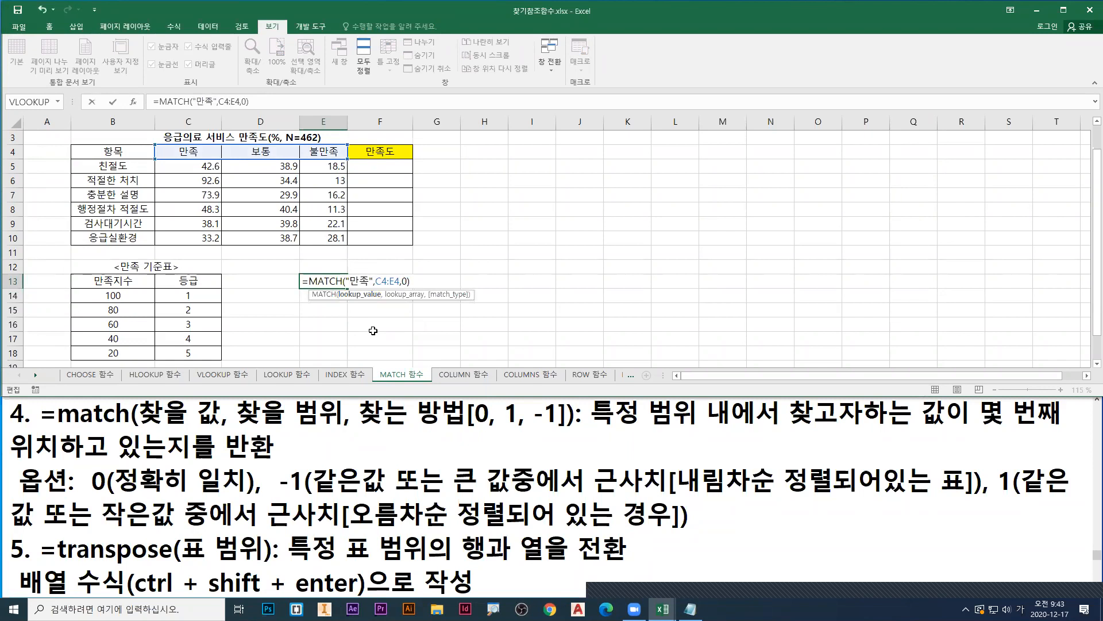
{"action": "key", "text": "Return"}
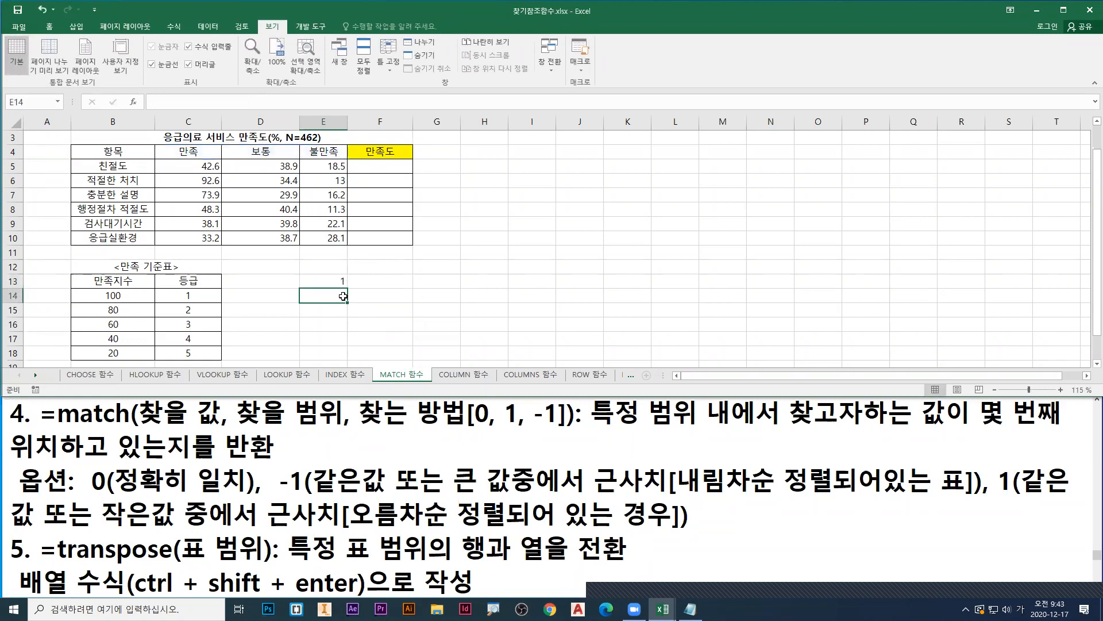
Step: Reopen the E13 formula for editing and number the headers in C4:E4 in red as 1, 2 and 3
{"action": "double_click", "coordinate": [329, 283]}
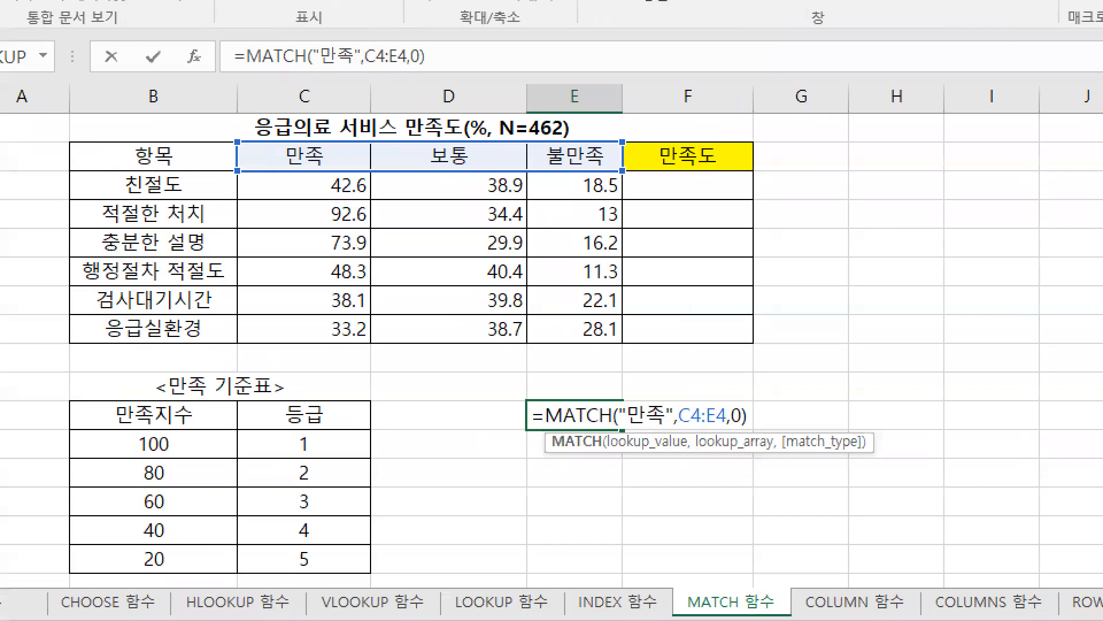
{"action": "left_click_drag", "start_coordinate": [329, 109], "coordinate": [310, 140]}
{"action": "mouse_move", "coordinate": [449, 114]}
{"action": "left_mouse_down"}
{"action": "mouse_move", "coordinate": [447, 135]}
{"action": "mouse_move", "coordinate": [476, 137]}
{"action": "left_mouse_up"}
{"action": "mouse_move", "coordinate": [569, 101]}
{"action": "left_mouse_down"}
{"action": "mouse_move", "coordinate": [574, 122]}
{"action": "mouse_move", "coordinate": [562, 138]}
{"action": "left_mouse_up"}
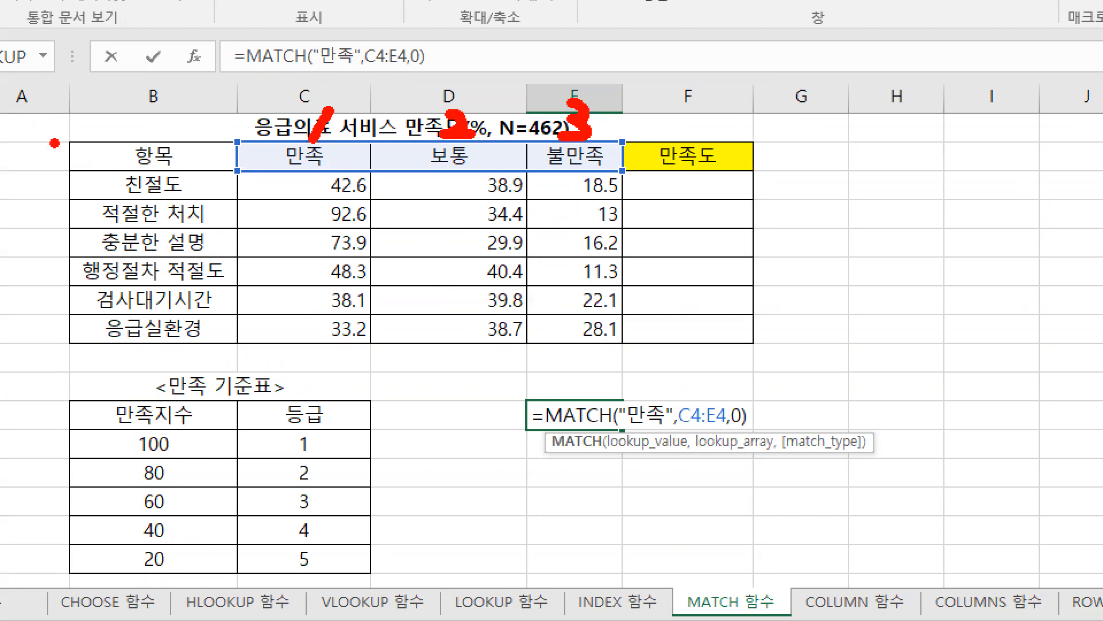
Step: Frame the table B4:E10 in green and number the headers in C4:E4 in red as 1, 2 and 3
{"action": "mouse_move", "coordinate": [65, 137]}
{"action": "left_mouse_down"}
{"action": "mouse_move", "coordinate": [561, 308]}
{"action": "mouse_move", "coordinate": [632, 344]}
{"action": "left_mouse_up"}
{"action": "key", "text": "r"}
{"action": "left_click_drag", "start_coordinate": [330, 101], "coordinate": [325, 119]}
{"action": "mouse_move", "coordinate": [438, 110]}
{"action": "left_mouse_down"}
{"action": "mouse_move", "coordinate": [454, 137]}
{"action": "mouse_move", "coordinate": [486, 138]}
{"action": "left_mouse_up"}
{"action": "mouse_move", "coordinate": [566, 97]}
{"action": "left_mouse_down"}
{"action": "mouse_move", "coordinate": [575, 98]}
{"action": "mouse_move", "coordinate": [567, 119]}
{"action": "mouse_move", "coordinate": [546, 140]}
{"action": "left_mouse_up"}
{"action": "key", "text": "g"}
{"action": "key", "text": "r"}
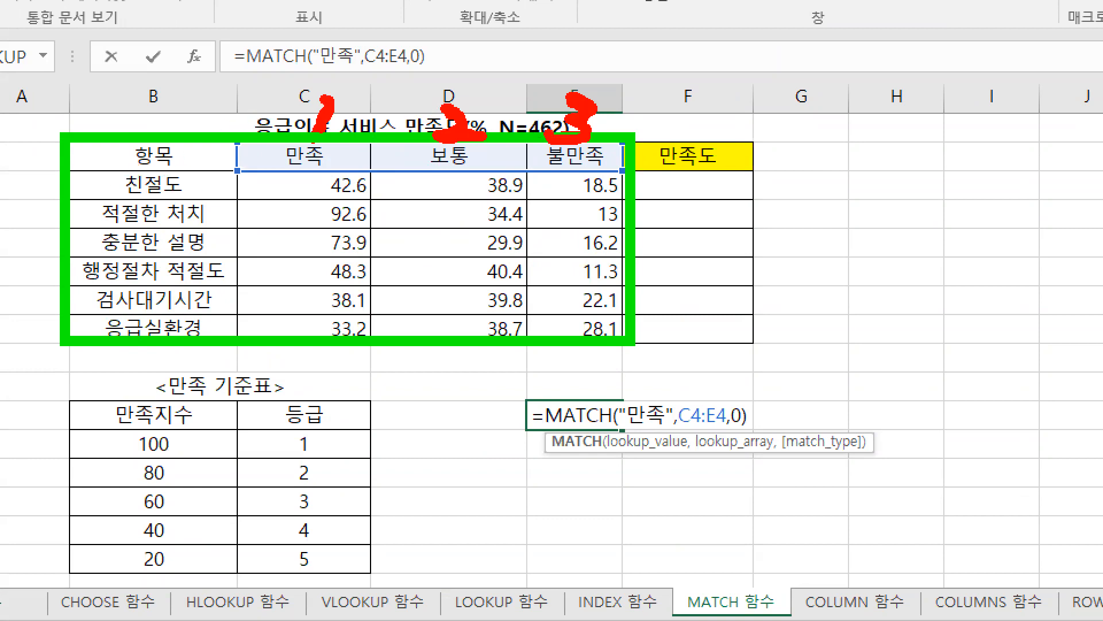
{"action": "left_click_drag", "start_coordinate": [323, 99], "coordinate": [308, 145]}
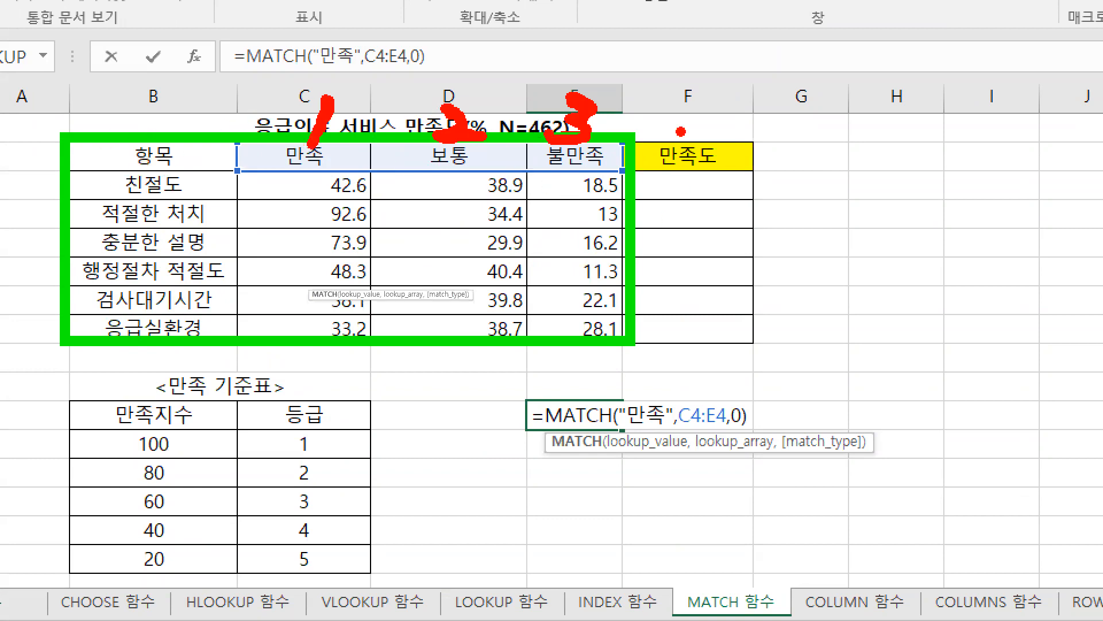
Step: Write +1 in blue after the E13 formula and number columns B to E in blue as 1, 2, 3 and 4
{"action": "key", "text": "b"}
{"action": "mouse_move", "coordinate": [755, 410]}
{"action": "left_mouse_down"}
{"action": "mouse_move", "coordinate": [783, 409]}
{"action": "mouse_move", "coordinate": [769, 425]}
{"action": "left_mouse_up"}
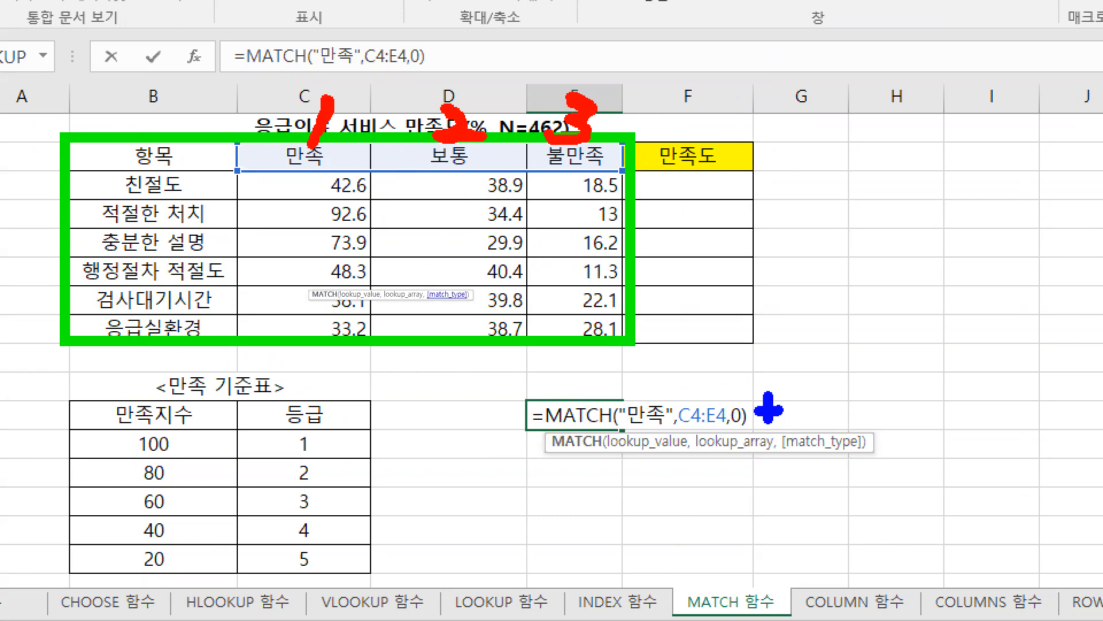
{"action": "left_click_drag", "start_coordinate": [816, 394], "coordinate": [810, 434]}
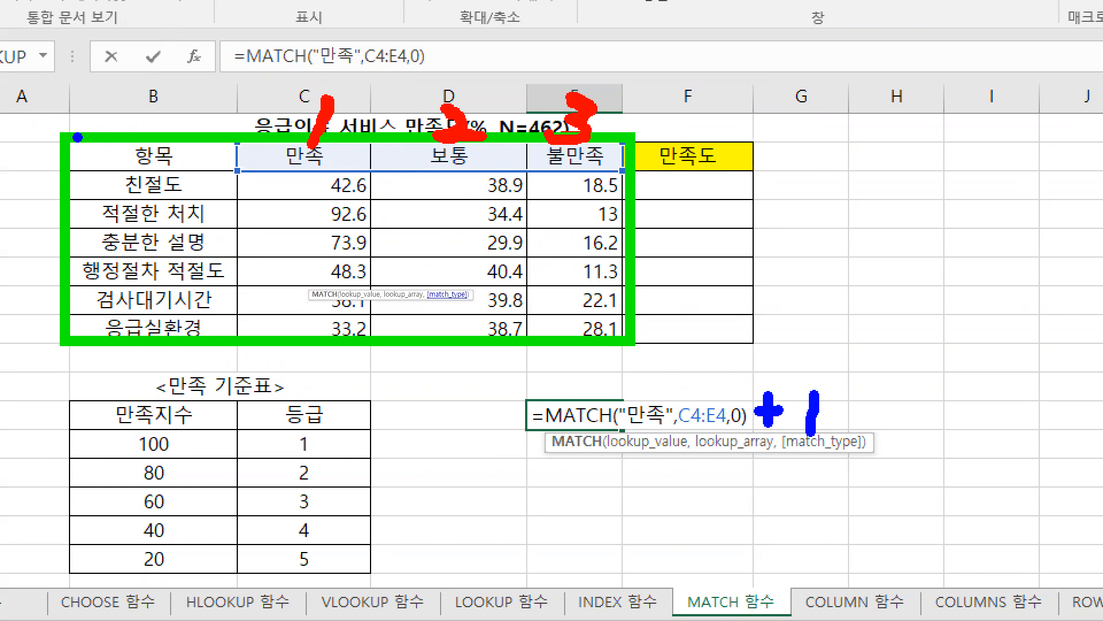
{"action": "left_click_drag", "start_coordinate": [145, 68], "coordinate": [133, 98]}
{"action": "left_click_drag", "start_coordinate": [297, 65], "coordinate": [329, 79]}
{"action": "mouse_move", "coordinate": [422, 49]}
{"action": "left_mouse_down"}
{"action": "mouse_move", "coordinate": [440, 66]}
{"action": "mouse_move", "coordinate": [416, 81]}
{"action": "left_mouse_up"}
{"action": "mouse_move", "coordinate": [555, 51]}
{"action": "left_mouse_down"}
{"action": "mouse_move", "coordinate": [587, 73]}
{"action": "mouse_move", "coordinate": [574, 79]}
{"action": "left_mouse_up"}
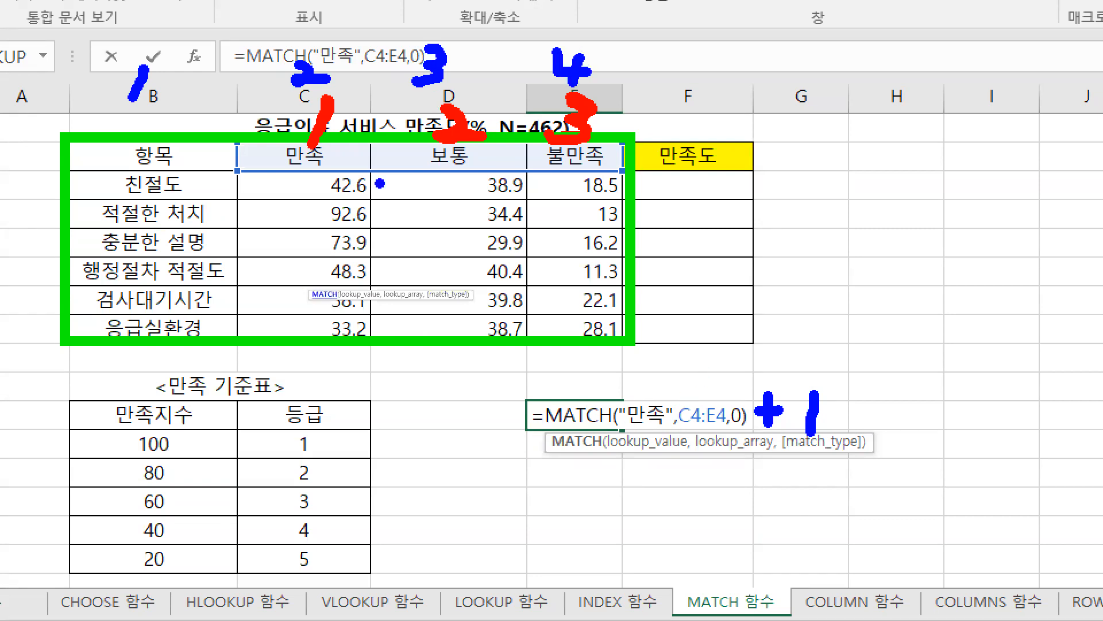
Step: Box the E13 formula with its handwritten +1 in red and draw a red arrow pointing at the framed table
{"action": "key", "text": "r"}
{"action": "key", "text": "g"}
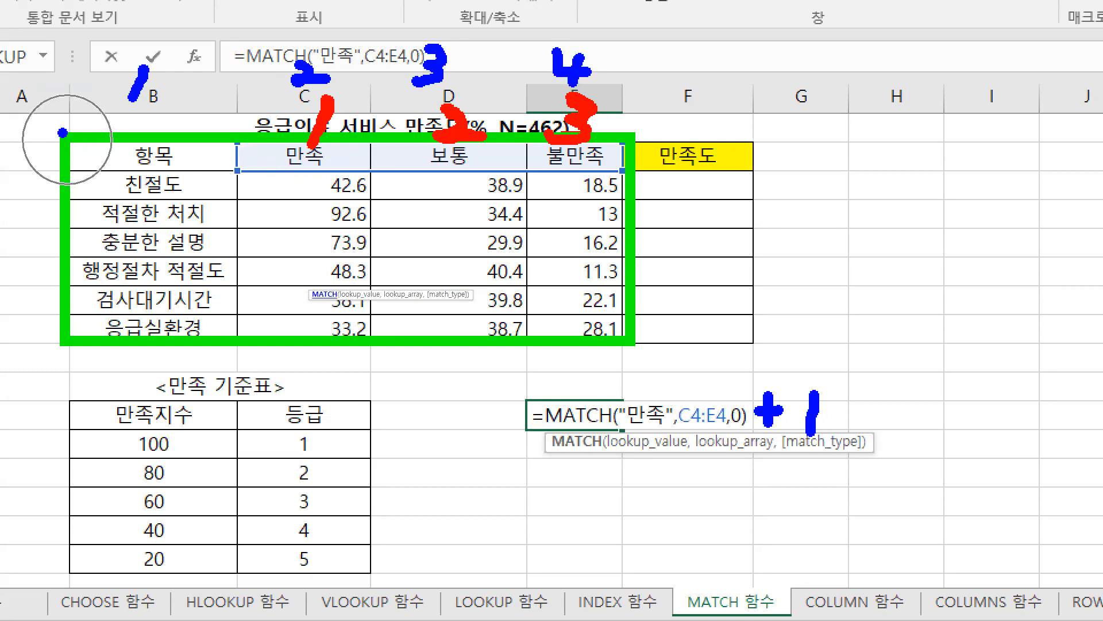
{"action": "mouse_move", "coordinate": [58, 130]}
{"action": "left_mouse_down"}
{"action": "mouse_move", "coordinate": [671, 323]}
{"action": "mouse_move", "coordinate": [633, 345]}
{"action": "mouse_move", "coordinate": [641, 362]}
{"action": "mouse_move", "coordinate": [112, 255]}
{"action": "mouse_move", "coordinate": [60, 135]}
{"action": "left_mouse_up"}
{"action": "key", "text": "r"}
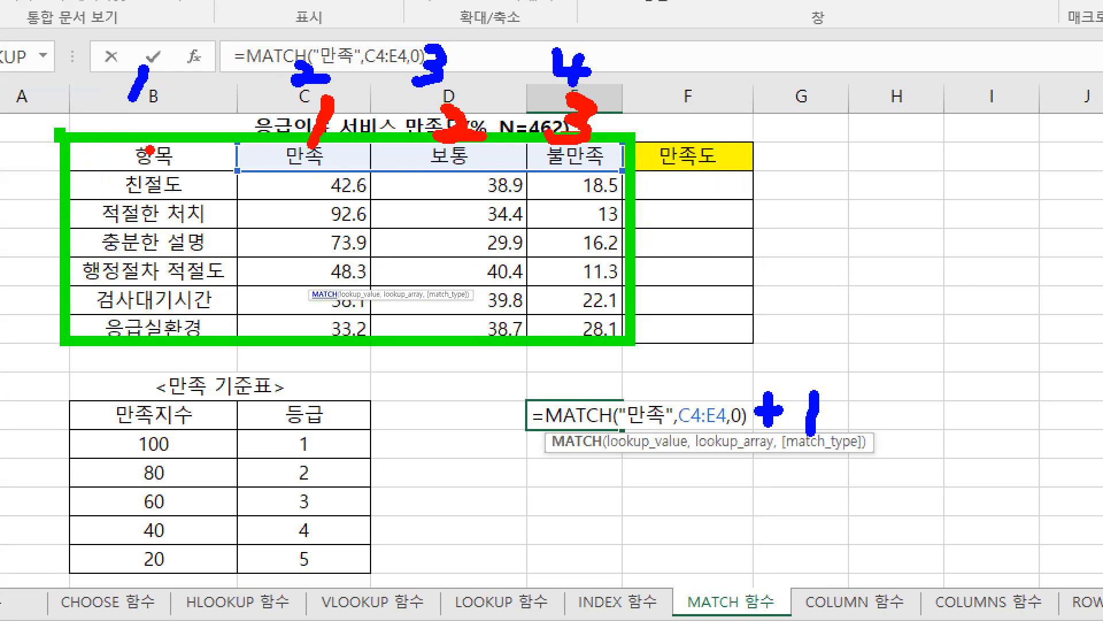
{"action": "left_click", "coordinate": [161, 148]}
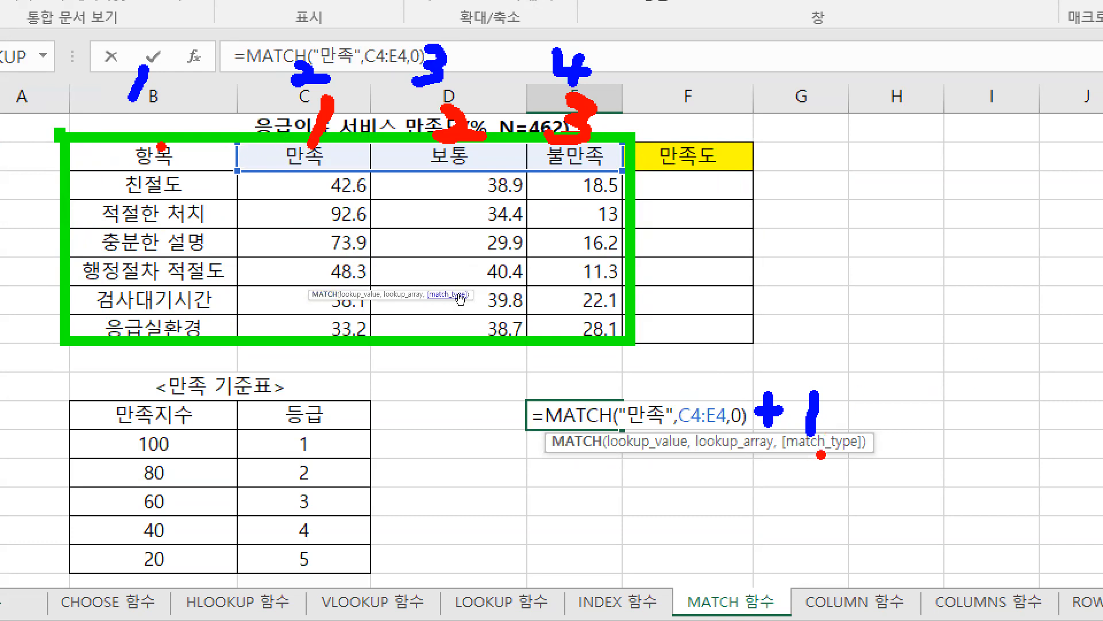
{"action": "left_click_drag", "start_coordinate": [496, 363], "coordinate": [907, 470]}
{"action": "left_click_drag", "start_coordinate": [633, 285], "coordinate": [709, 329]}
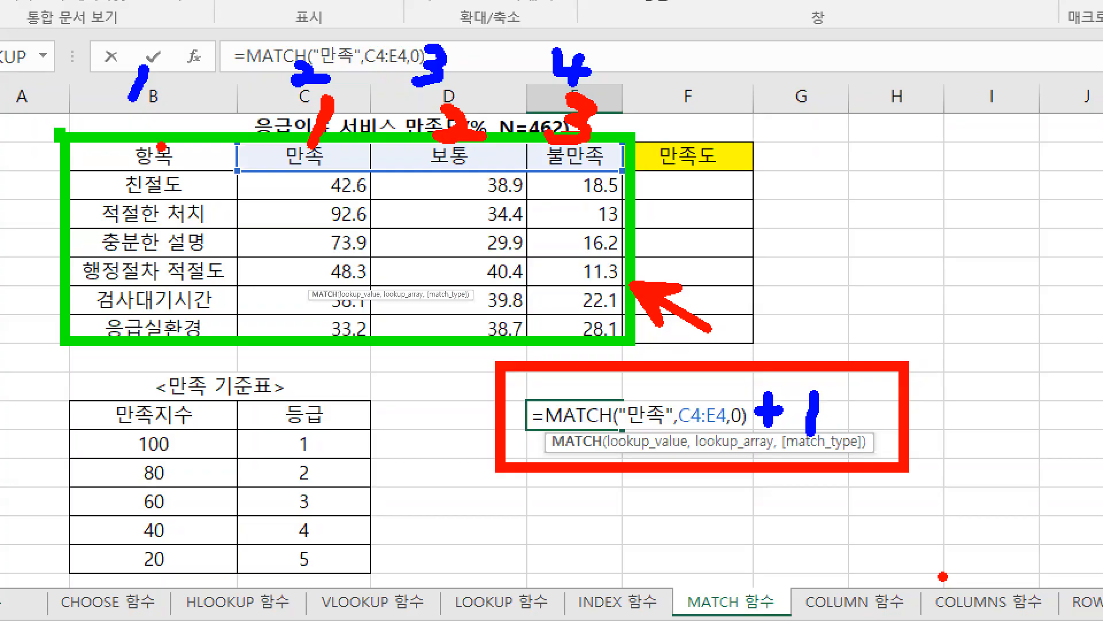
Step: Clear the practice formula from E13 and underline 0(정확히 일치) in red in the MATCH notes
{"action": "key", "text": "Escape"}
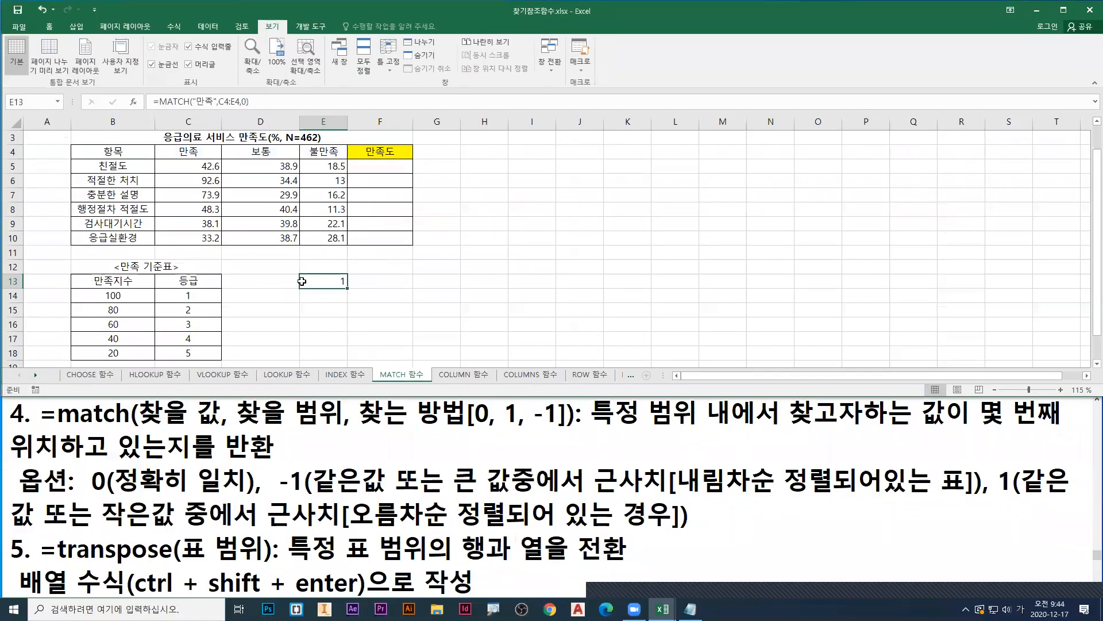
{"action": "key", "text": "Delete"}
{"action": "left_click_drag", "start_coordinate": [93, 492], "coordinate": [247, 493]}
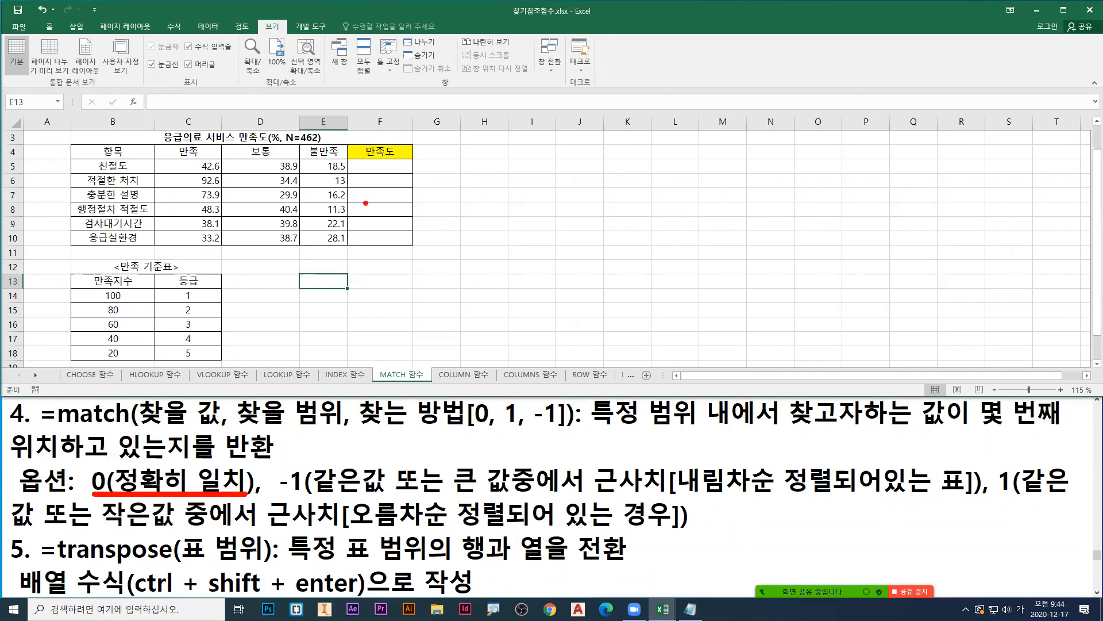
Step: Mark the 만족도 column, box C5:C10 in red and B14:B18 in blue, and link 42.6 to 40 with a green arrow
{"action": "left_click_drag", "start_coordinate": [376, 173], "coordinate": [392, 181]}
{"action": "mouse_move", "coordinate": [157, 156]}
{"action": "left_mouse_down"}
{"action": "mouse_move", "coordinate": [204, 199]}
{"action": "mouse_move", "coordinate": [224, 246]}
{"action": "left_mouse_up"}
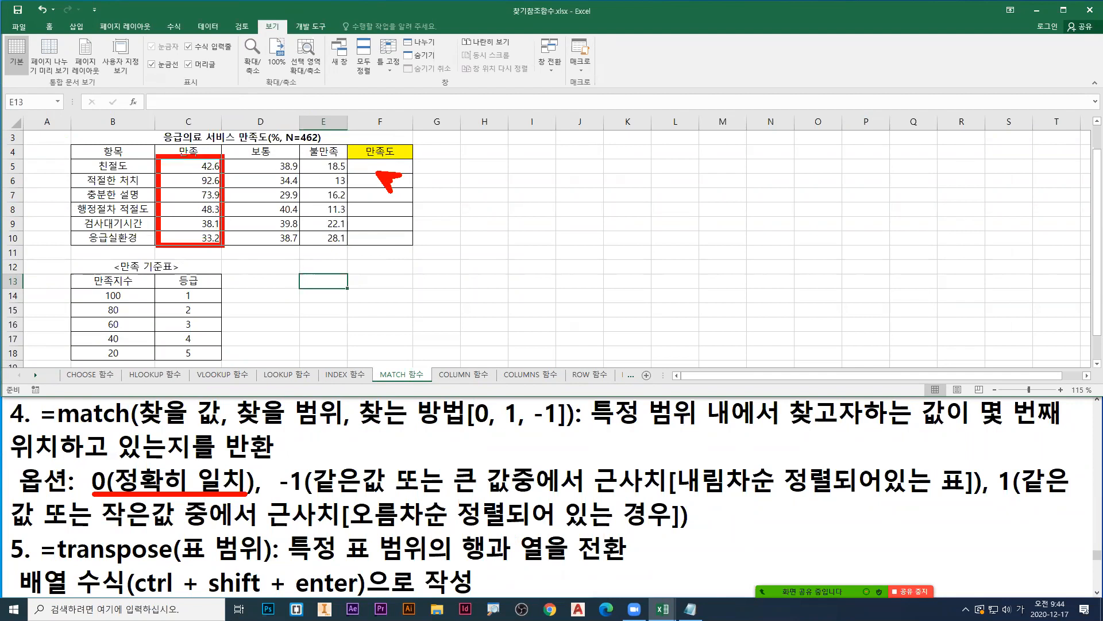
{"action": "left_click_drag", "start_coordinate": [71, 287], "coordinate": [153, 363]}
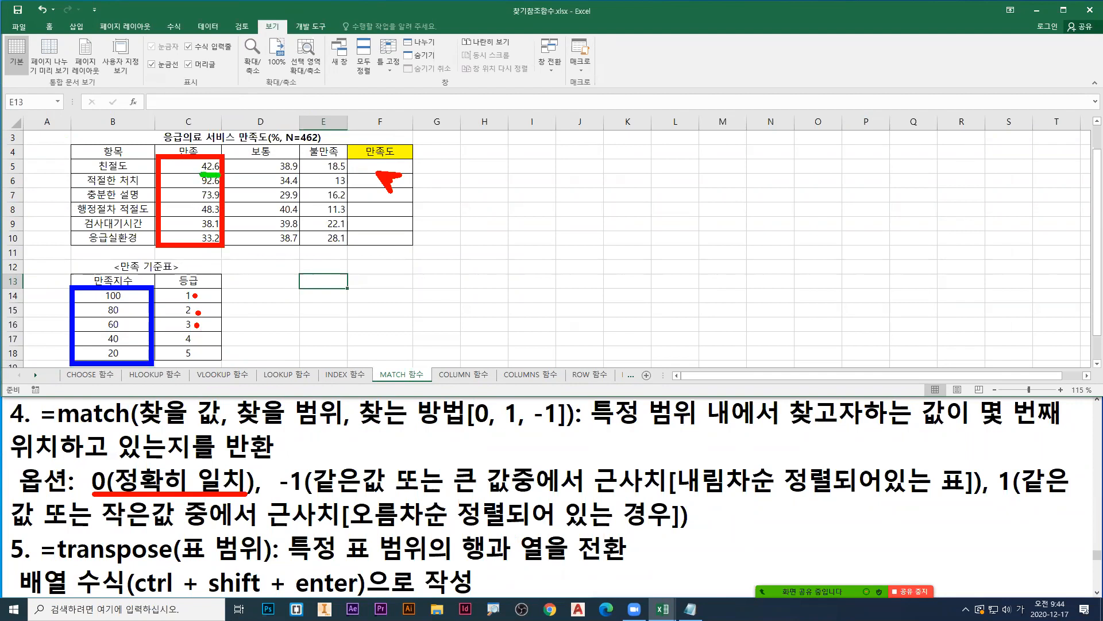
{"action": "mouse_move", "coordinate": [206, 171]}
{"action": "left_mouse_down"}
{"action": "mouse_move", "coordinate": [106, 187]}
{"action": "mouse_move", "coordinate": [56, 323]}
{"action": "mouse_move", "coordinate": [83, 332]}
{"action": "left_mouse_up"}
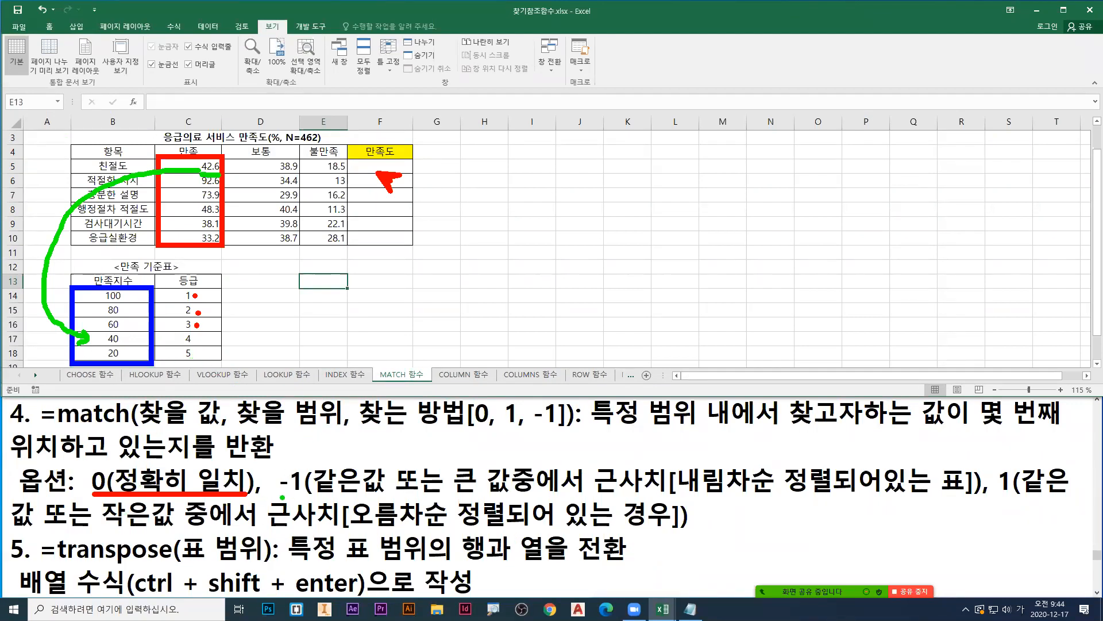
Step: Underline the description of the -1 match option in green in the MATCH notes
{"action": "left_click_drag", "start_coordinate": [303, 493], "coordinate": [1082, 496]}
{"action": "left_click_drag", "start_coordinate": [8, 526], "coordinate": [468, 534]}
{"action": "left_click_drag", "start_coordinate": [362, 532], "coordinate": [694, 532]}
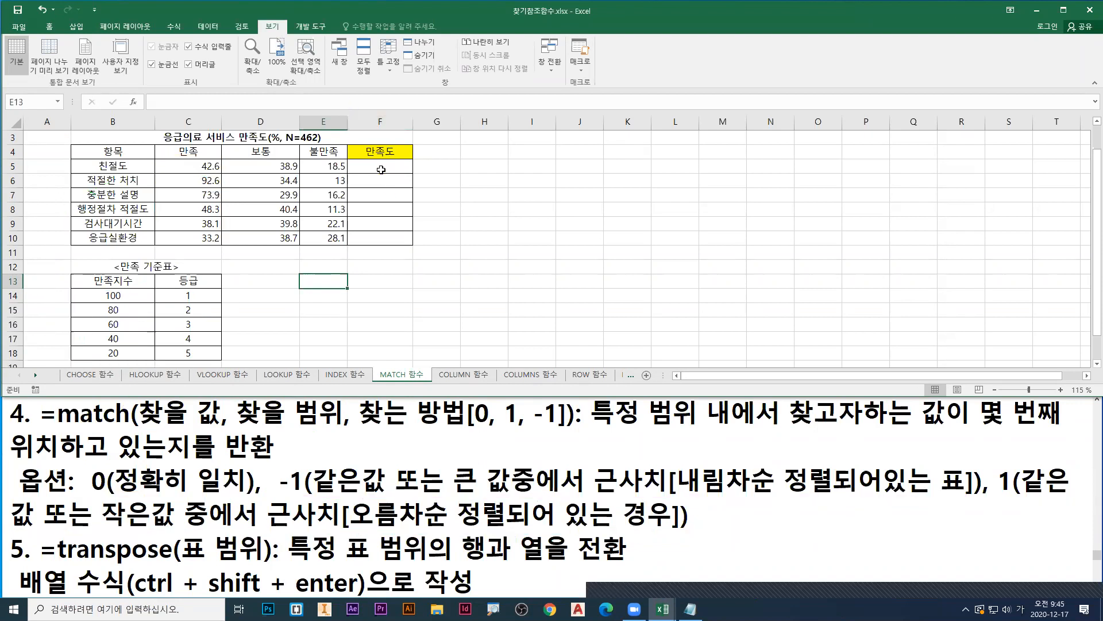
Step: Start a MATCH formula in F5 and open its function arguments dialog, placed clear of the 만족 column
{"action": "left_click", "coordinate": [374, 167]}
{"action": "type", "text": "="}
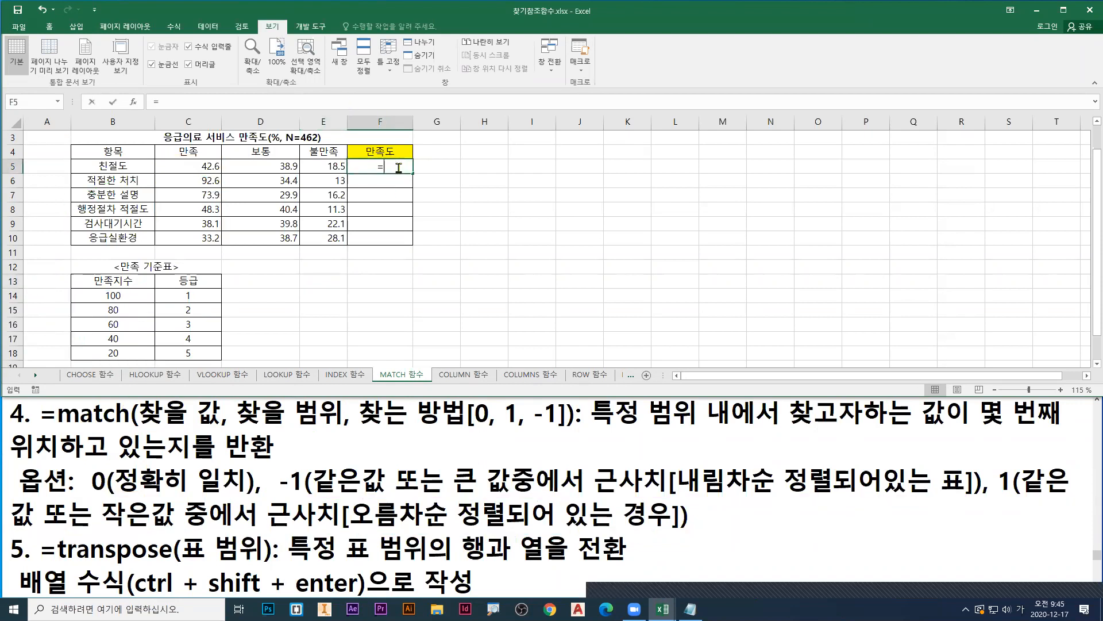
{"action": "type", "text": "ma"}
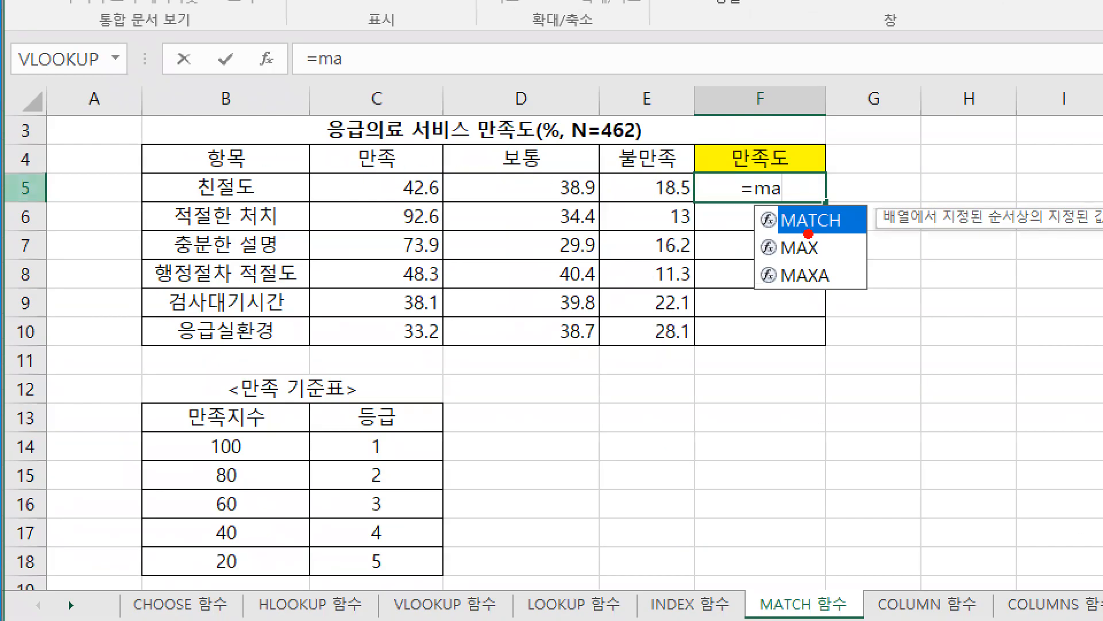
{"action": "left_click_drag", "start_coordinate": [809, 234], "coordinate": [872, 254]}
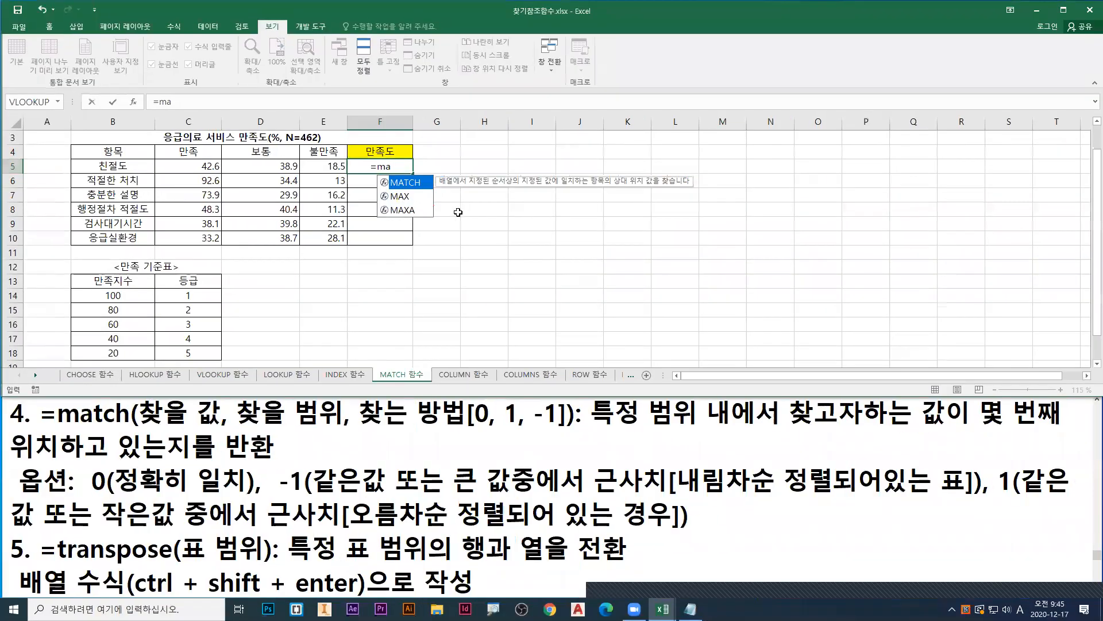
{"action": "double_click", "coordinate": [411, 185]}
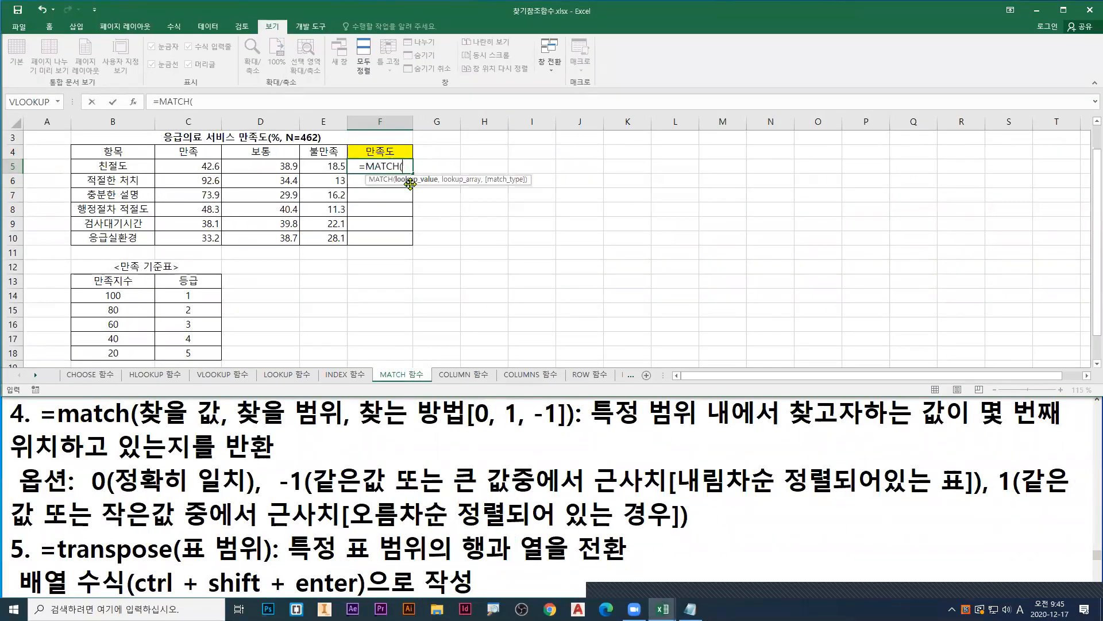
{"action": "left_click", "coordinate": [134, 103]}
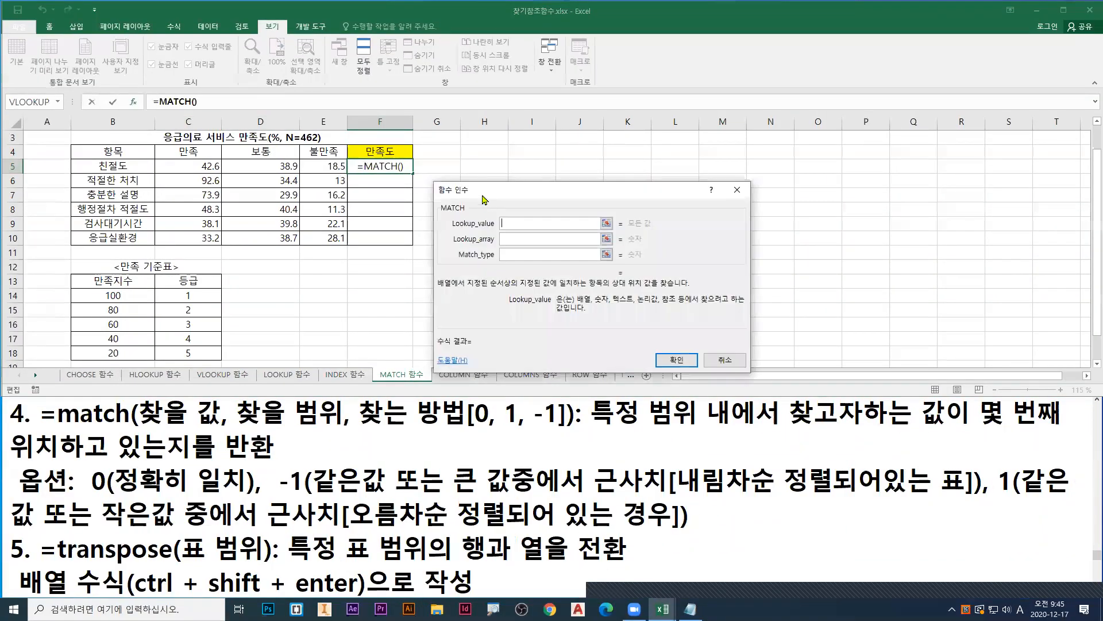
{"action": "left_click_drag", "start_coordinate": [467, 196], "coordinate": [335, 201]}
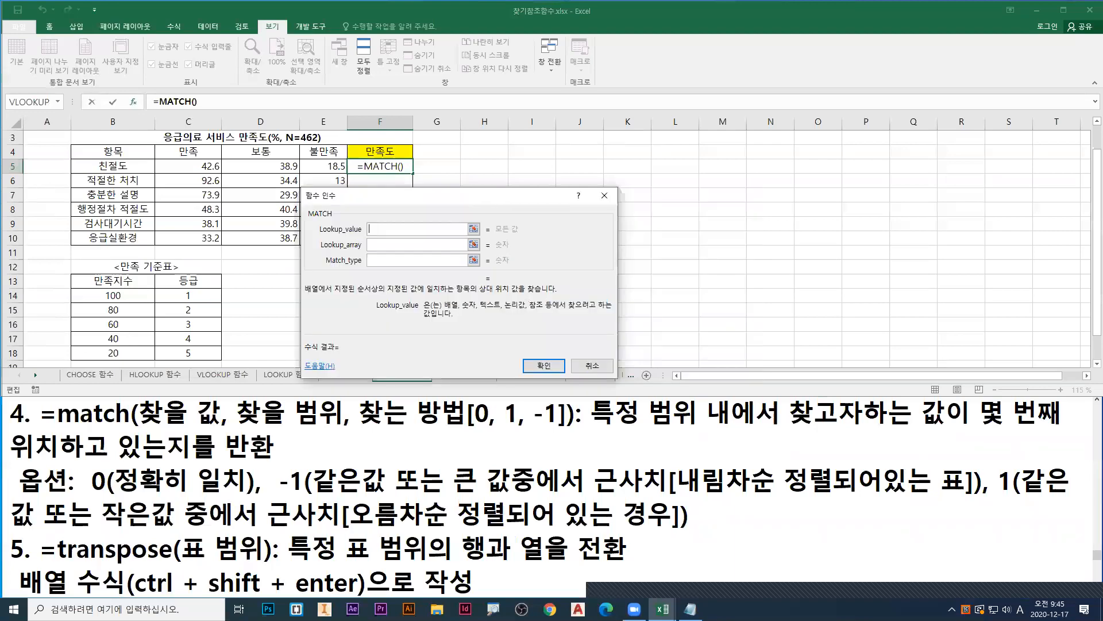
Step: Mark the 친절도 row with a red line and its 만족 value with a blue arrow, and set Lookup_value to C5
{"action": "left_click_drag", "start_coordinate": [71, 176], "coordinate": [365, 176]}
{"action": "left_click_drag", "start_coordinate": [727, 173], "coordinate": [856, 173]}
{"action": "key", "text": "b"}
{"action": "left_click_drag", "start_coordinate": [392, 156], "coordinate": [344, 176]}
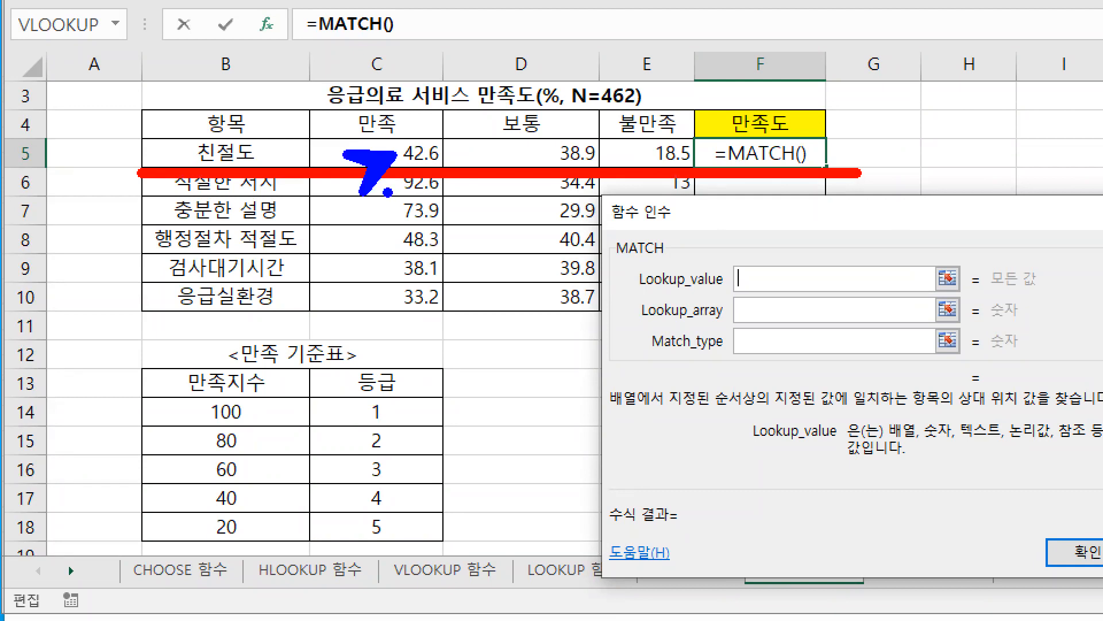
{"action": "key", "text": "Escape"}
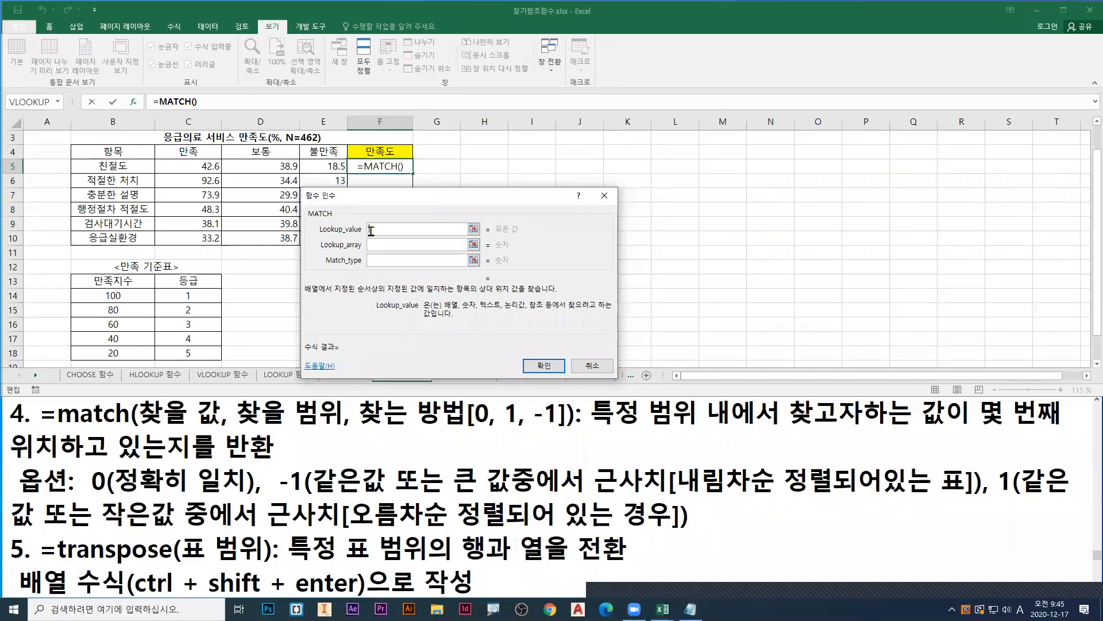
{"action": "left_click", "coordinate": [391, 151]}
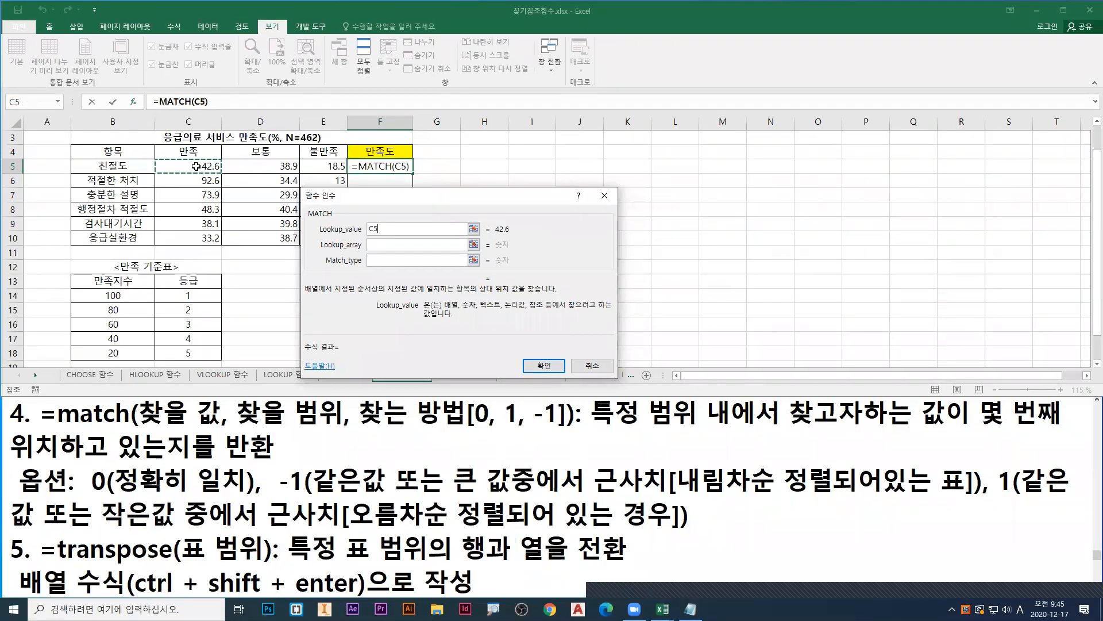
Step: Point a blue arrow at C5 and underline Lookup_array in red, leaving that argument active for entry
{"action": "key", "text": "ctrl+1"}
{"action": "left_click", "coordinate": [1, 167]}
{"action": "left_click_drag", "start_coordinate": [198, 166], "coordinate": [184, 159]}
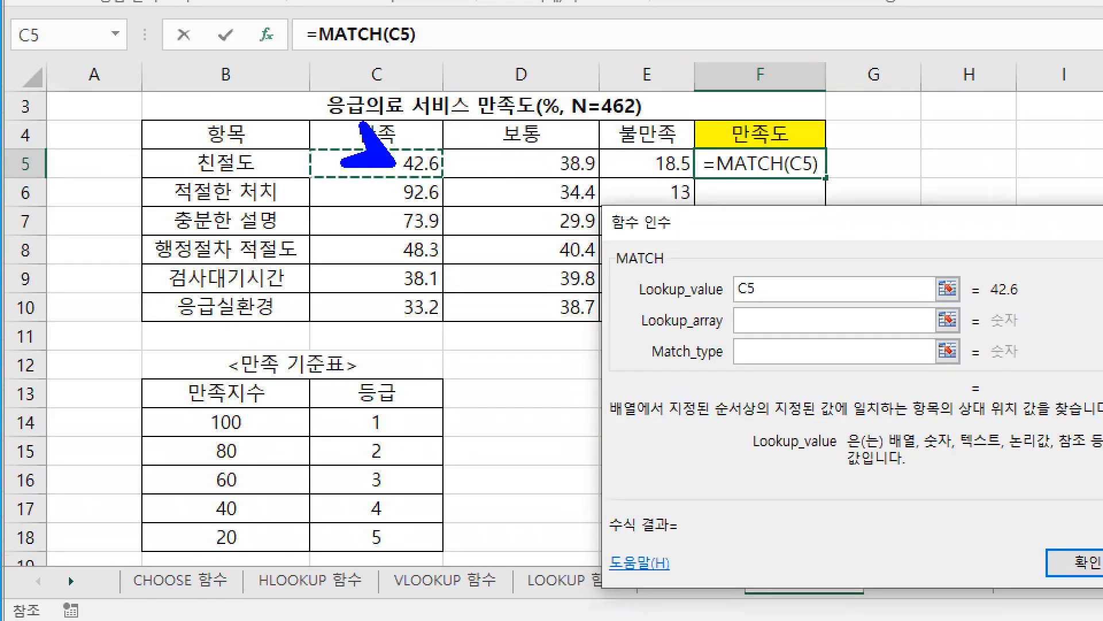
{"action": "key", "text": "r"}
{"action": "left_click_drag", "start_coordinate": [643, 339], "coordinate": [751, 331]}
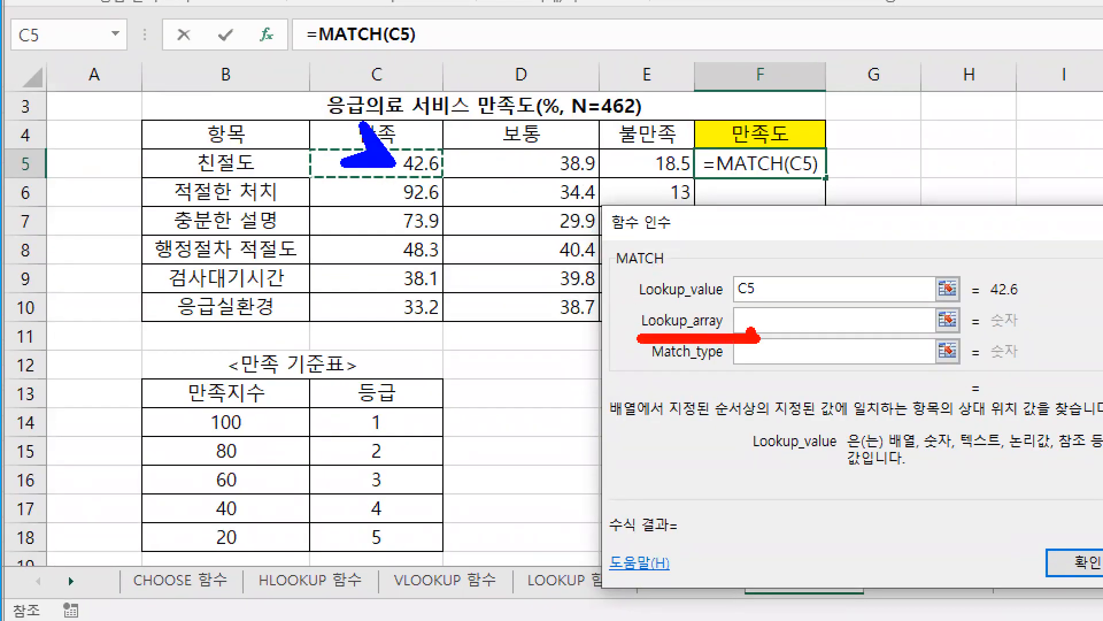
{"action": "key", "text": "Escape"}
{"action": "left_click", "coordinate": [928, 320]}
Step: Point a red arrow at Lookup_array and box the headers C4:E4 in blue, and erase both marks
{"action": "key", "text": "ctrl+1"}
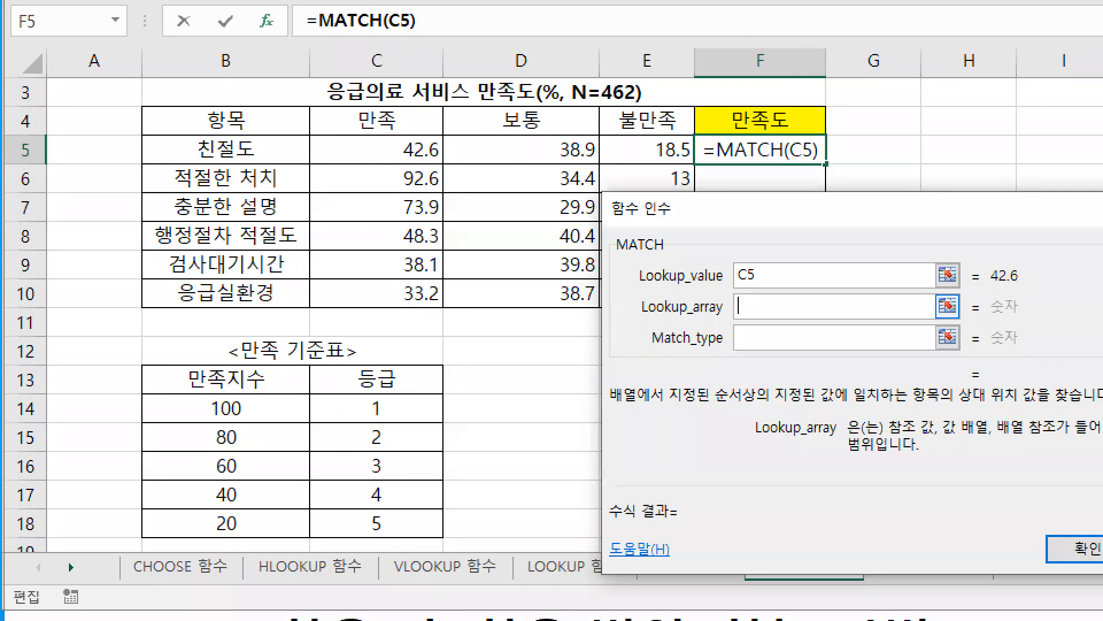
{"action": "left_click_drag", "start_coordinate": [749, 310], "coordinate": [735, 360]}
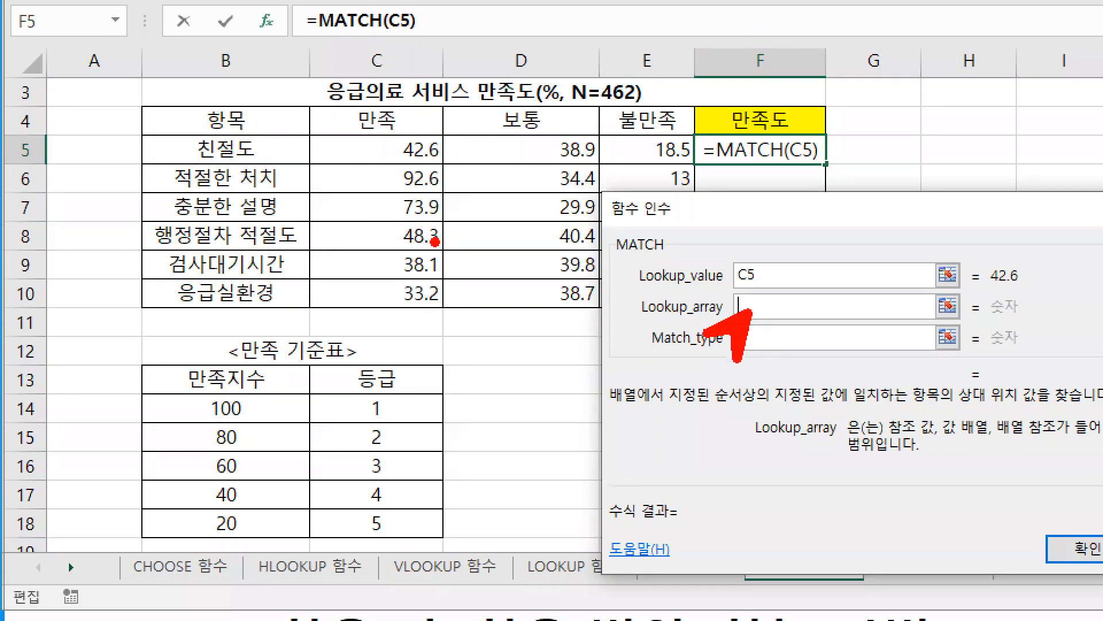
{"action": "left_click_drag", "start_coordinate": [312, 103], "coordinate": [699, 136]}
{"action": "key", "text": "b"}
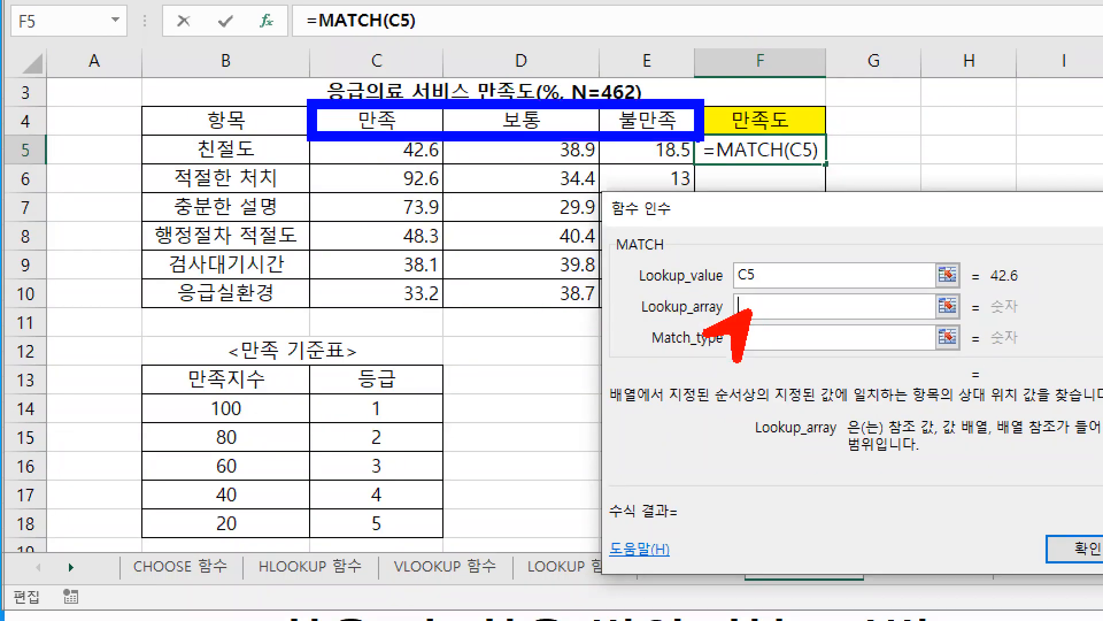
{"action": "key", "text": "e"}
Step: Box the 만족지수 values B14:B18 in red and point a red arrow at Lookup_array
{"action": "key", "text": "r"}
{"action": "mouse_move", "coordinate": [140, 391]}
{"action": "left_mouse_down"}
{"action": "mouse_move", "coordinate": [253, 510]}
{"action": "mouse_move", "coordinate": [312, 540]}
{"action": "left_mouse_up"}
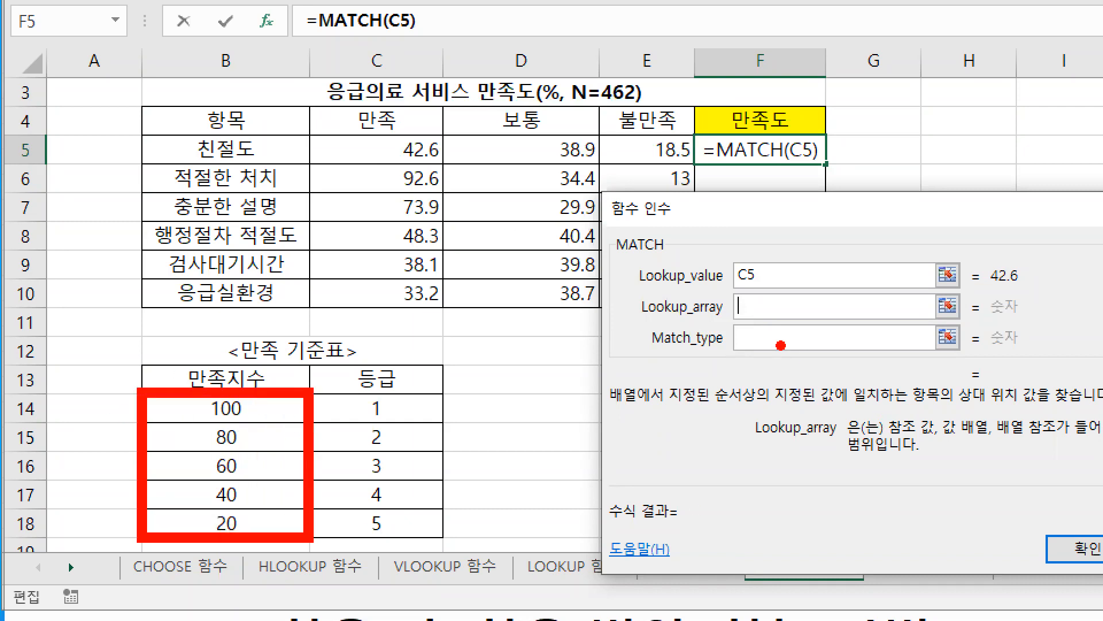
{"action": "left_click_drag", "start_coordinate": [740, 309], "coordinate": [727, 356]}
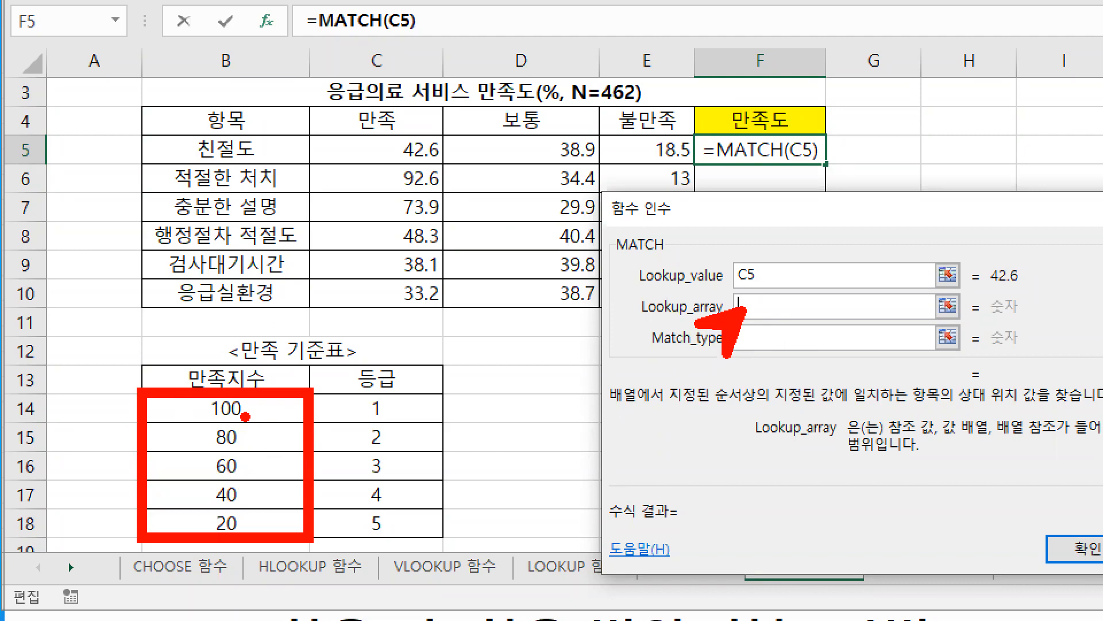
{"action": "key", "text": "Escape"}
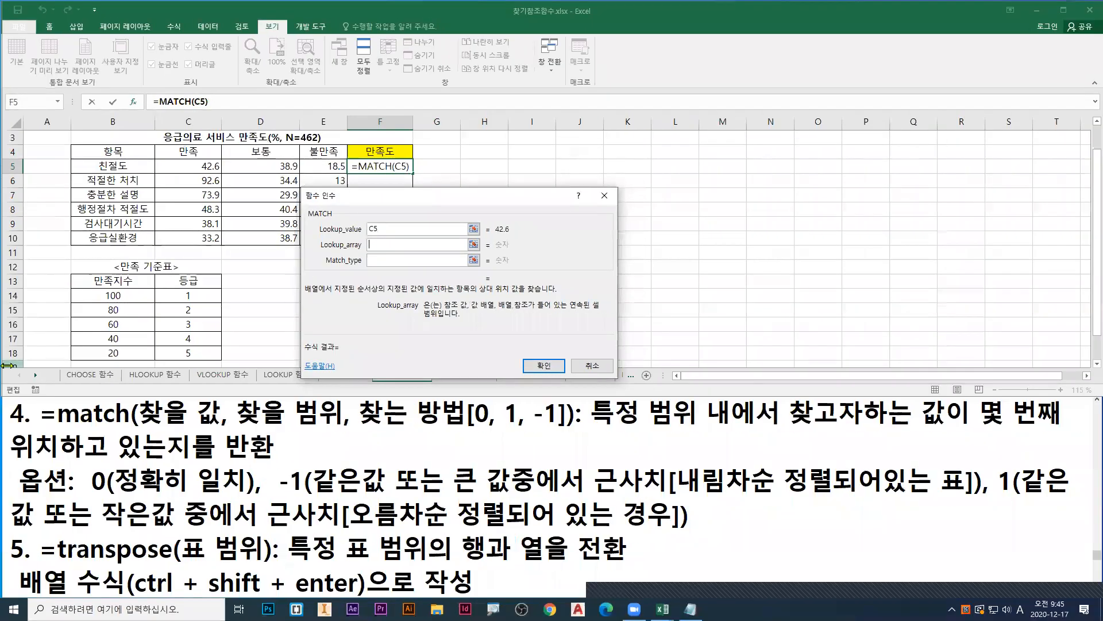
Step: Set Lookup_array to the 만족지수 values as the absolute range $B$14:$B$18
{"action": "left_click_drag", "start_coordinate": [114, 295], "coordinate": [116, 351]}
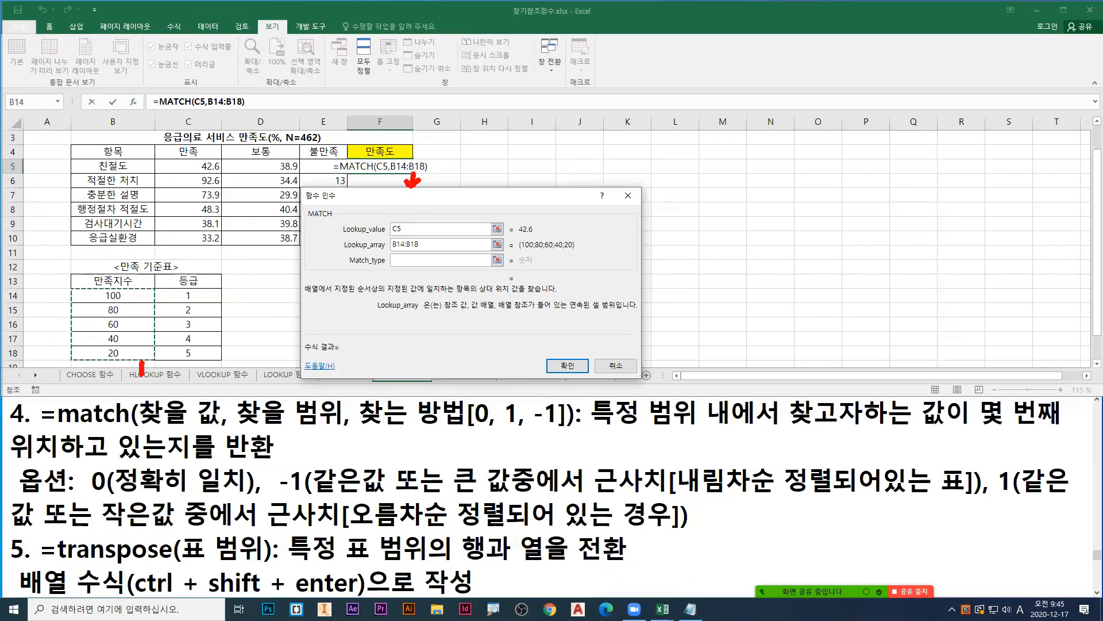
{"action": "key", "text": "Escape"}
{"action": "left_click_drag", "start_coordinate": [426, 246], "coordinate": [256, 241]}
{"action": "key", "text": "F4"}
{"action": "left_click_drag", "start_coordinate": [401, 205], "coordinate": [369, 219]}
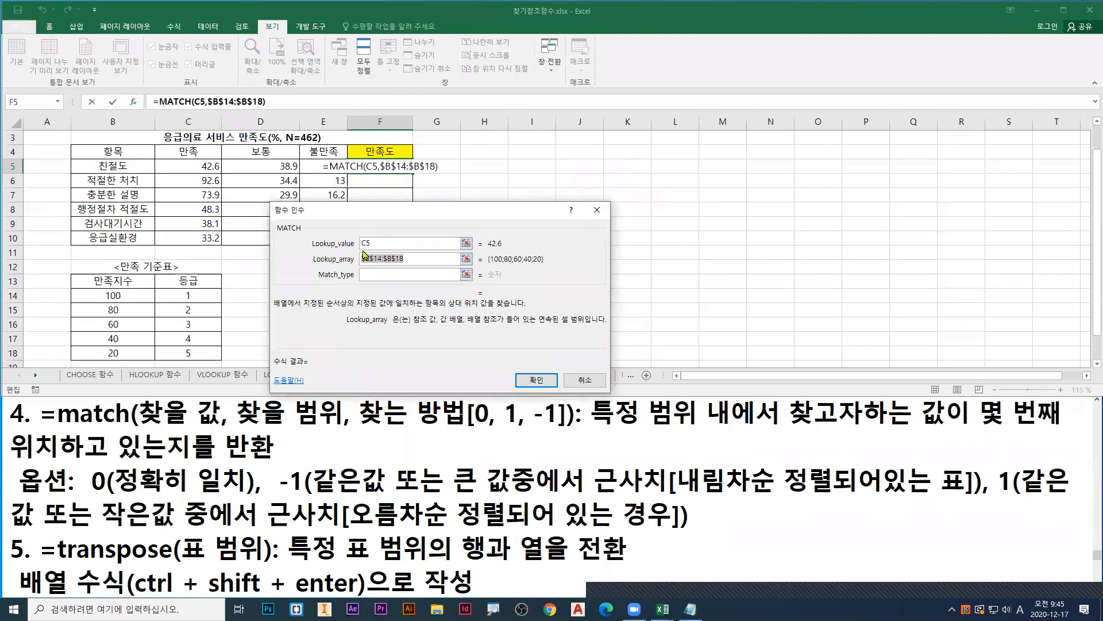
Step: Point a green arrow at the Match_type argument, erase it, and try 0 as the Match_type
{"action": "left_click", "coordinate": [368, 274]}
{"action": "left_click_drag", "start_coordinate": [721, 387], "coordinate": [702, 408]}
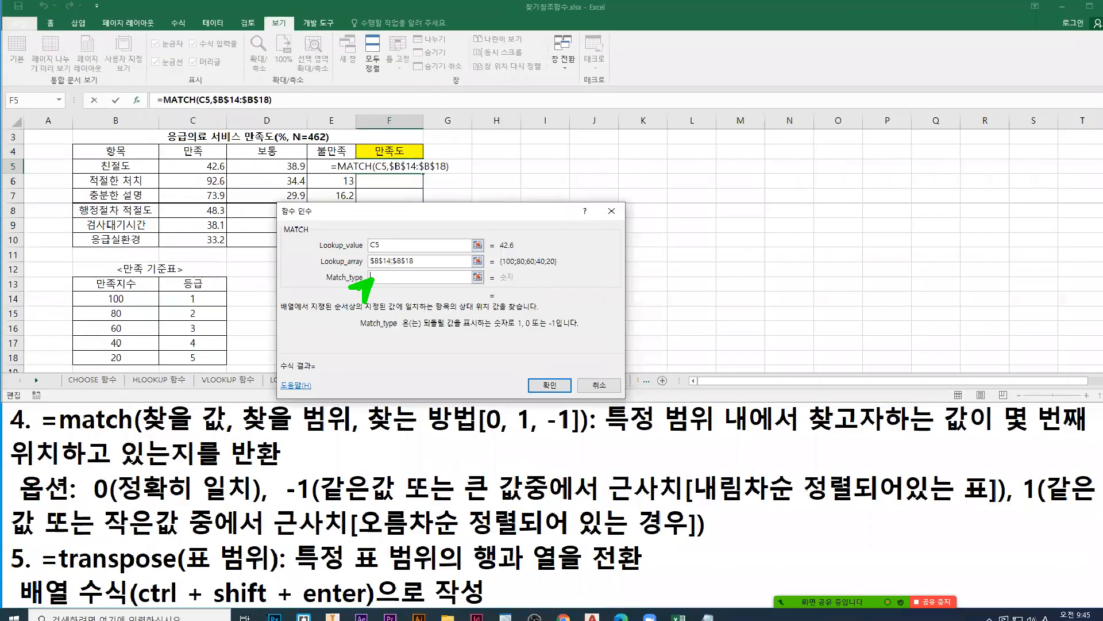
{"action": "key", "text": "Escape"}
{"action": "type", "text": "0"}
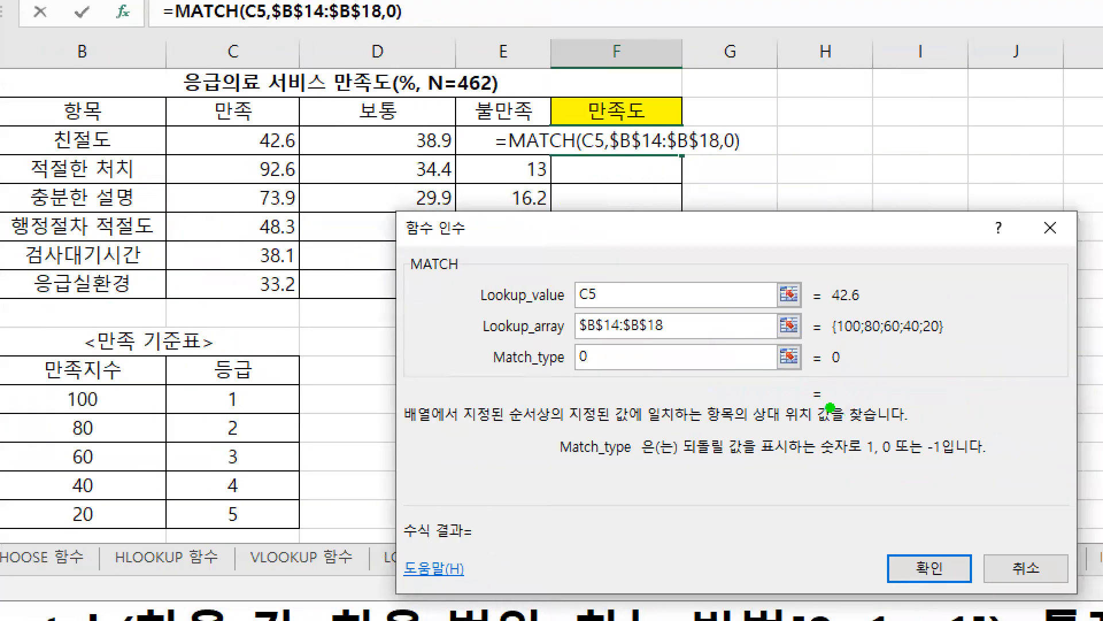
Step: Underline the evaluated arguments and blank result in green, erase these marks, and underline 1 and -1 in the Match_type description in red
{"action": "left_click_drag", "start_coordinate": [830, 407], "coordinate": [850, 407]}
{"action": "mouse_move", "coordinate": [840, 310]}
{"action": "left_mouse_down"}
{"action": "mouse_move", "coordinate": [872, 309]}
{"action": "mouse_move", "coordinate": [937, 340]}
{"action": "left_mouse_up"}
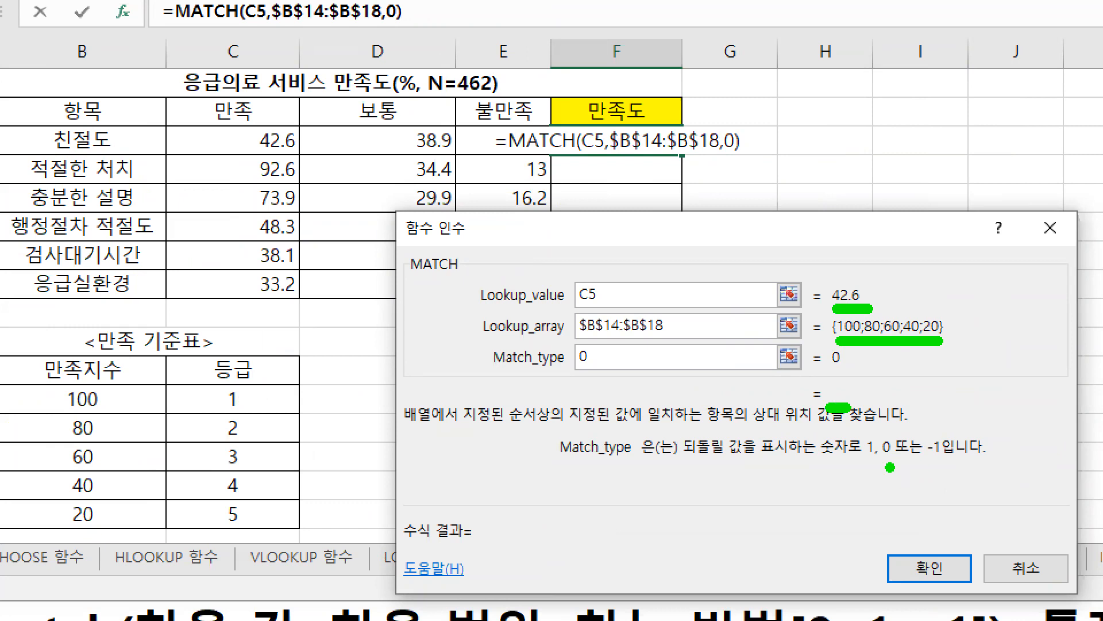
{"action": "left_click_drag", "start_coordinate": [831, 367], "coordinate": [849, 368]}
{"action": "left_click_drag", "start_coordinate": [883, 459], "coordinate": [894, 460]}
{"action": "key", "text": "e"}
{"action": "left_click_drag", "start_coordinate": [867, 459], "coordinate": [939, 459]}
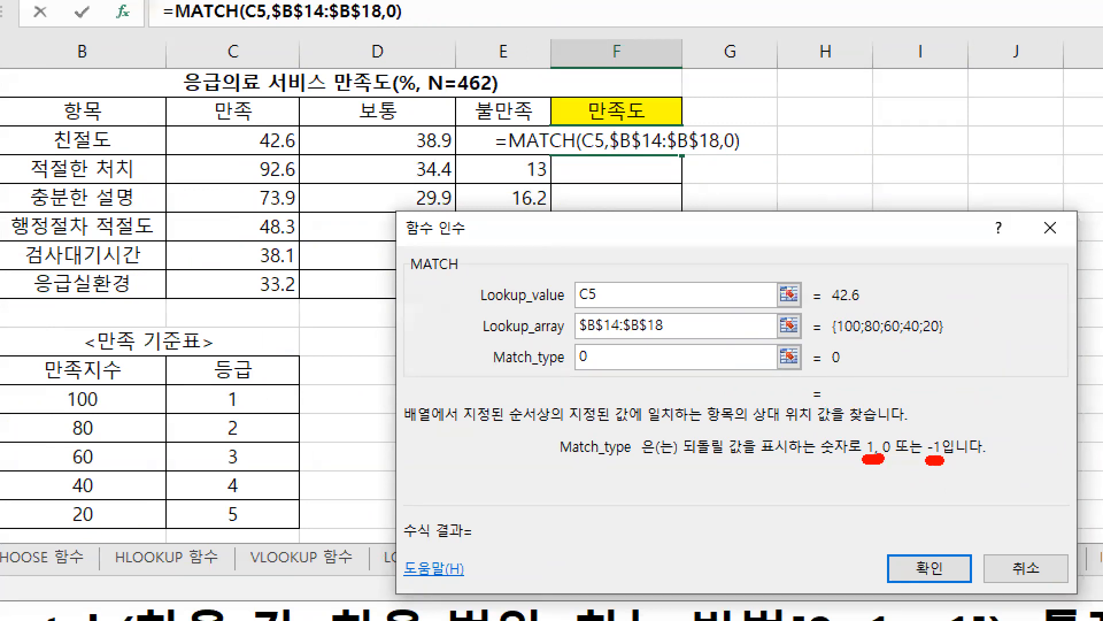
{"action": "left_click_drag", "start_coordinate": [590, 342], "coordinate": [587, 370]}
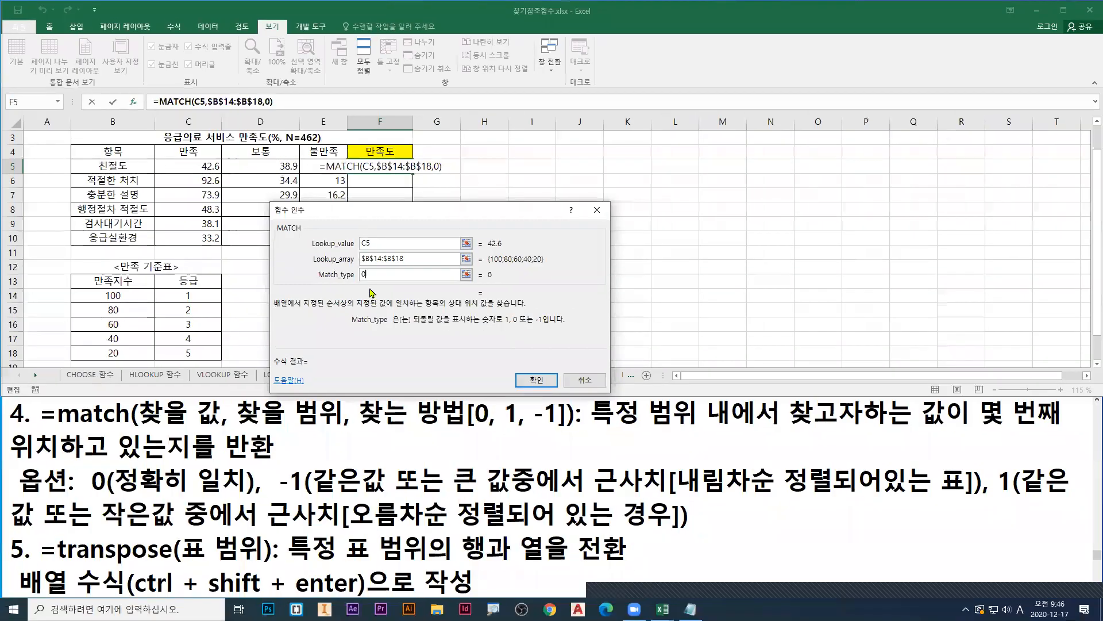
Step: Try 1 as the Match_type, mark it and the blank result in red, and erase the marks
{"action": "left_click_drag", "start_coordinate": [378, 278], "coordinate": [350, 273]}
{"action": "type", "text": "1"}
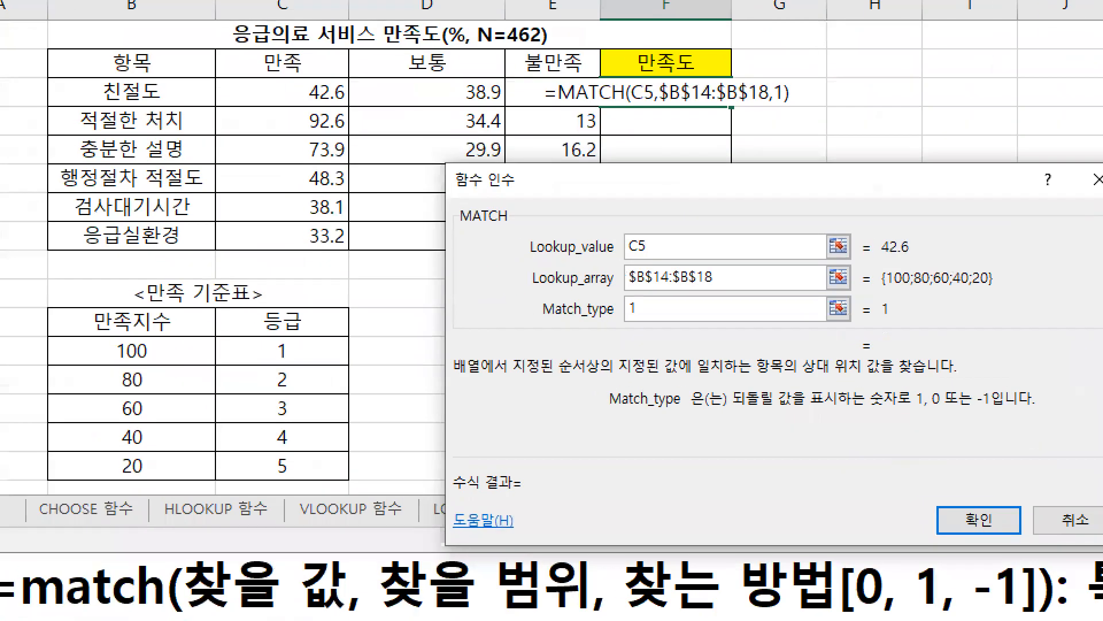
{"action": "left_click_drag", "start_coordinate": [629, 325], "coordinate": [637, 325]}
{"action": "left_click_drag", "start_coordinate": [883, 361], "coordinate": [896, 359]}
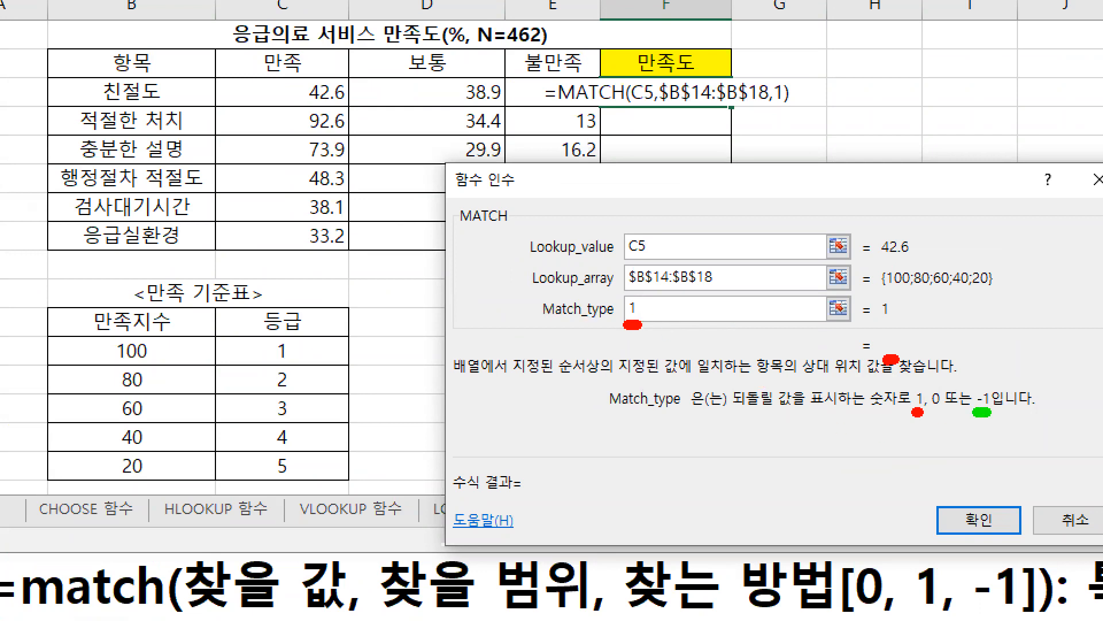
{"action": "key", "text": "Escape"}
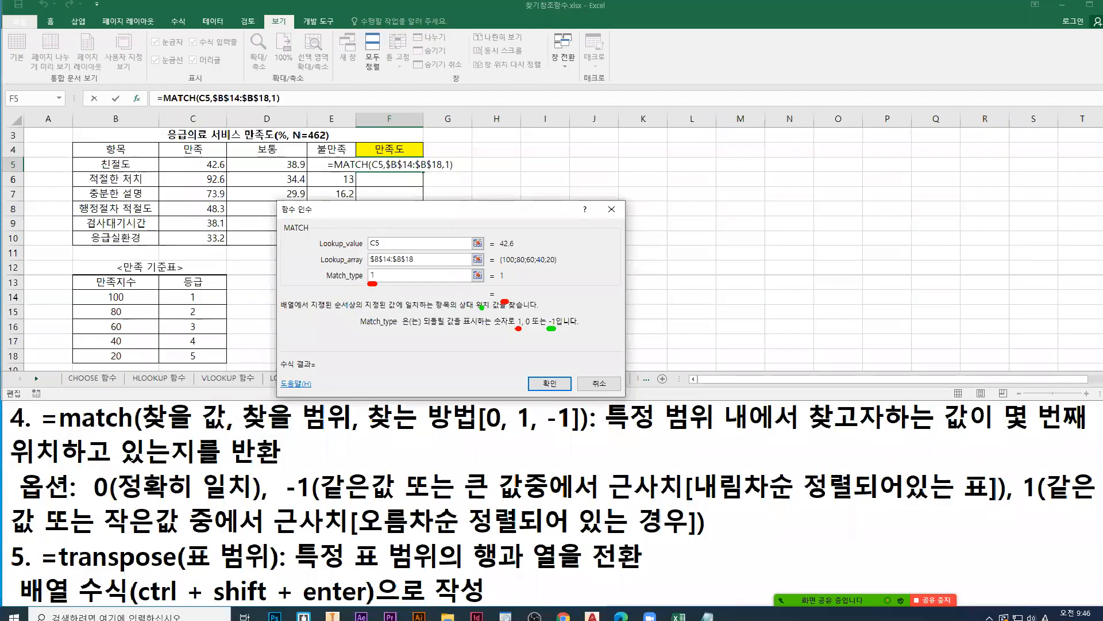
Step: Set Match_type to -1, underline the MATCH result in green, and box the -1 in green
{"action": "left_click_drag", "start_coordinate": [372, 277], "coordinate": [328, 273]}
{"action": "type", "text": "-1"}
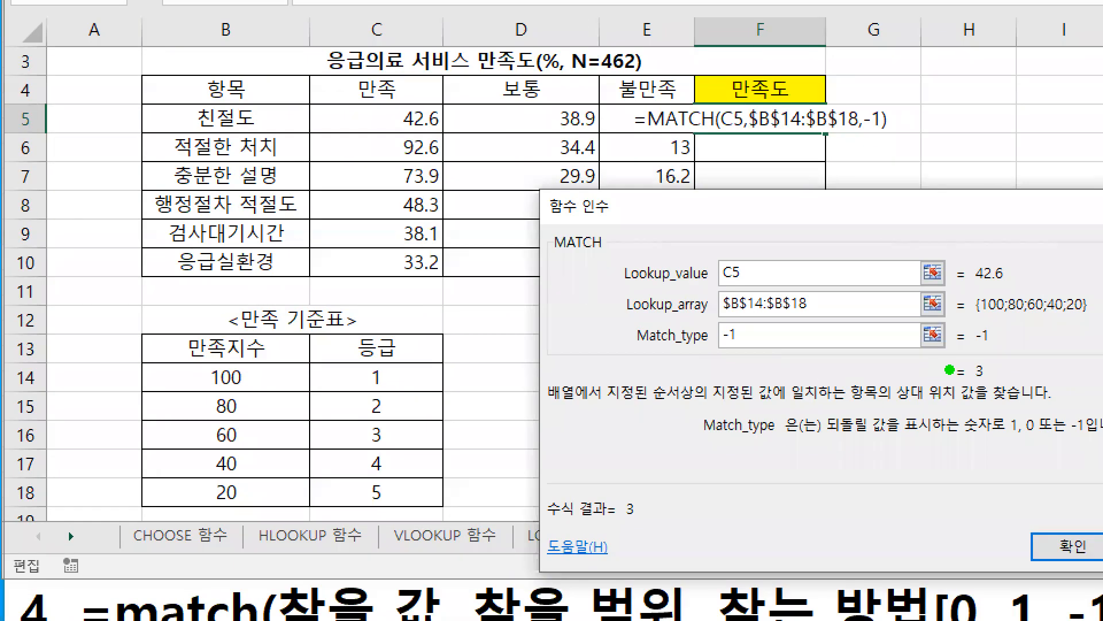
{"action": "left_click_drag", "start_coordinate": [976, 387], "coordinate": [984, 385]}
{"action": "mouse_move", "coordinate": [751, 348]}
{"action": "left_mouse_down"}
{"action": "mouse_move", "coordinate": [729, 349]}
{"action": "mouse_move", "coordinate": [710, 323]}
{"action": "mouse_move", "coordinate": [750, 347]}
{"action": "left_mouse_up"}
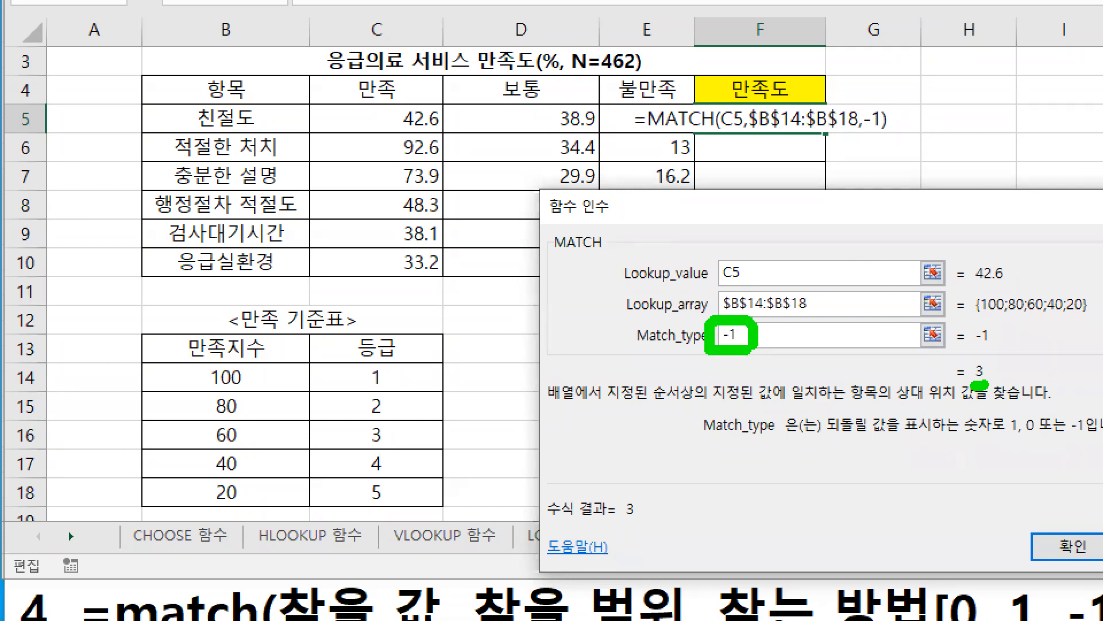
Step: Box the 만족지수 values B14:B18 in blue with an upward red arrow, and underline the -1 option in the notes in red
{"action": "left_click_drag", "start_coordinate": [140, 361], "coordinate": [178, 489]}
{"action": "key", "text": "b"}
{"action": "key", "text": "r"}
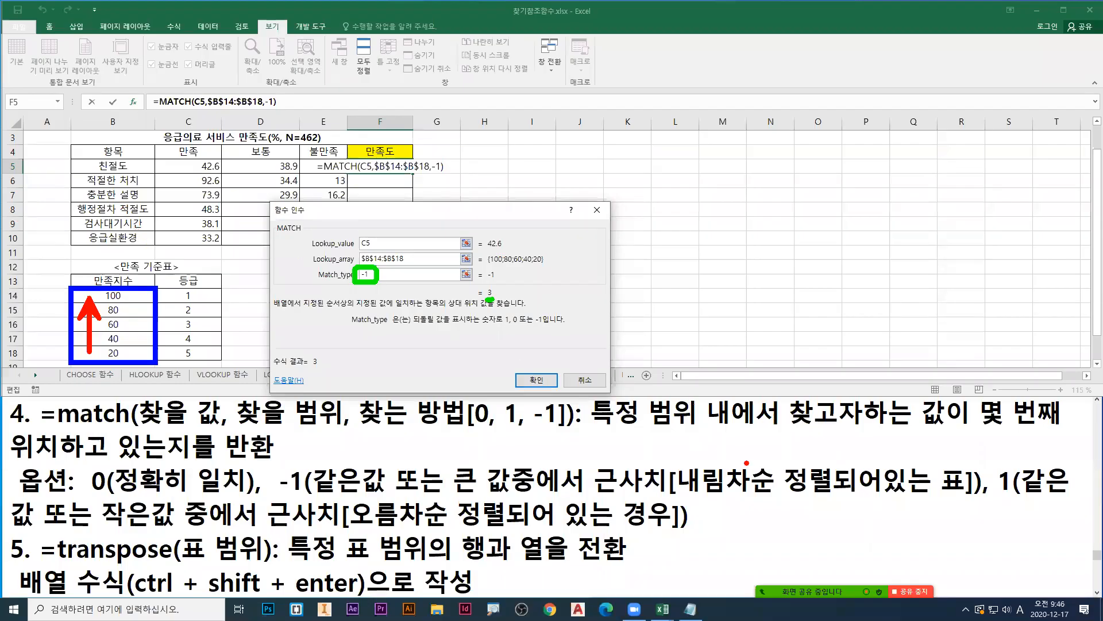
{"action": "left_click_drag", "start_coordinate": [286, 498], "coordinate": [839, 499]}
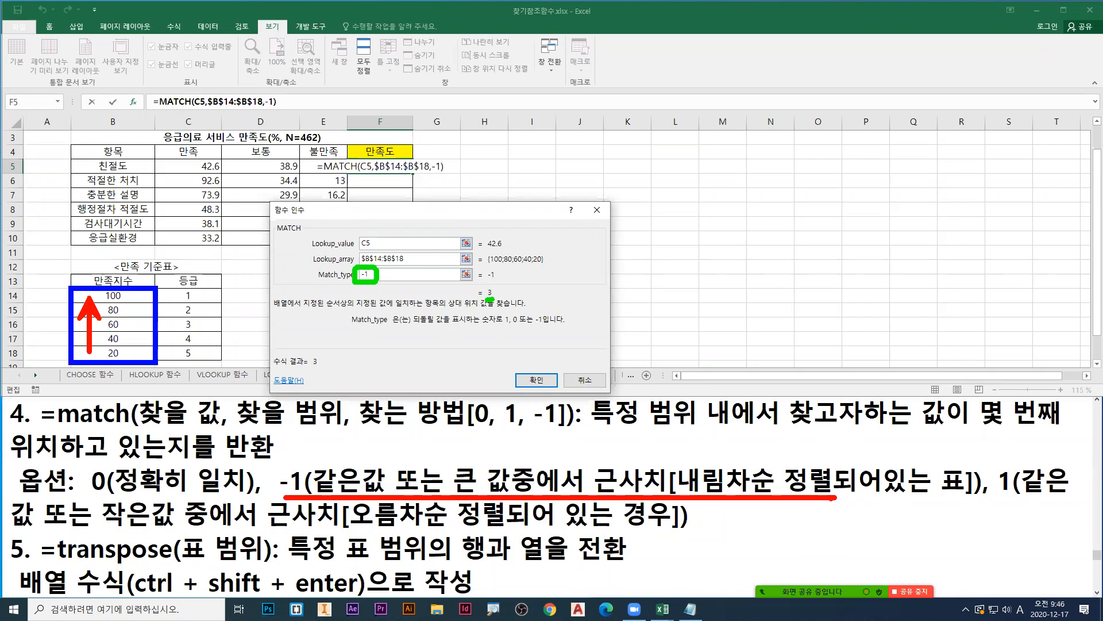
Step: Draw a downward blue arrow beside the 만족지수 values, with 20 written above it and 100 below
{"action": "left_click_drag", "start_coordinate": [36, 313], "coordinate": [41, 350]}
{"action": "left_click_drag", "start_coordinate": [24, 281], "coordinate": [21, 292]}
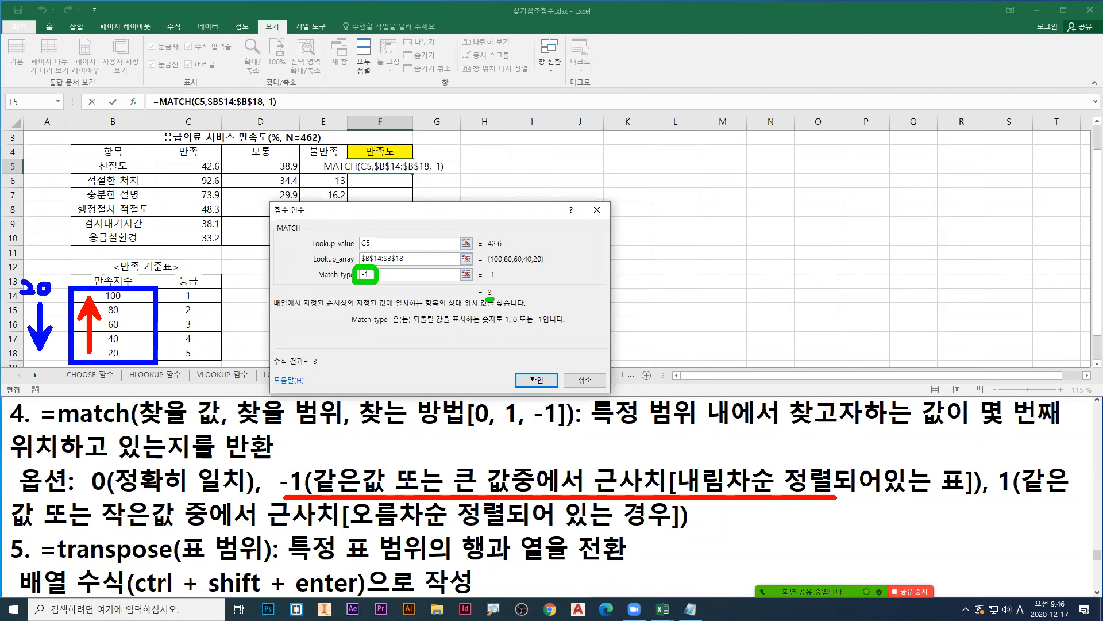
{"action": "mouse_move", "coordinate": [24, 358]}
{"action": "left_mouse_down"}
{"action": "mouse_move", "coordinate": [20, 374]}
{"action": "mouse_move", "coordinate": [52, 360]}
{"action": "left_mouse_up"}
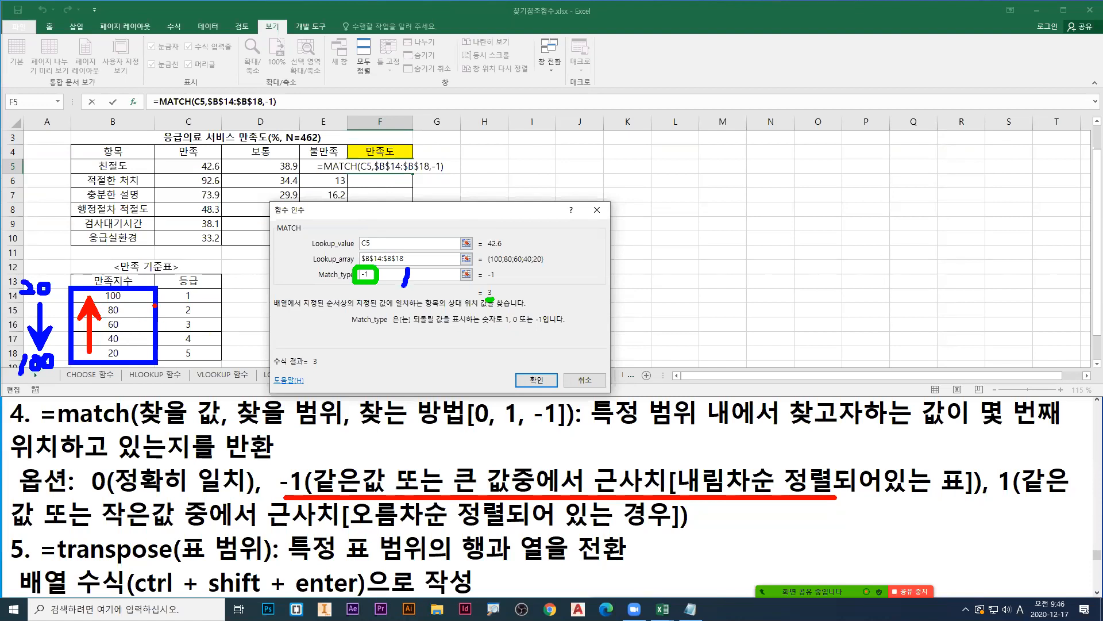
Step: Mark Match_type -1, the lookup value 42.6, the 60 row with its grade 3, and the MATCH result in red, and erase the marks
{"action": "left_click_drag", "start_coordinate": [353, 282], "coordinate": [382, 283]}
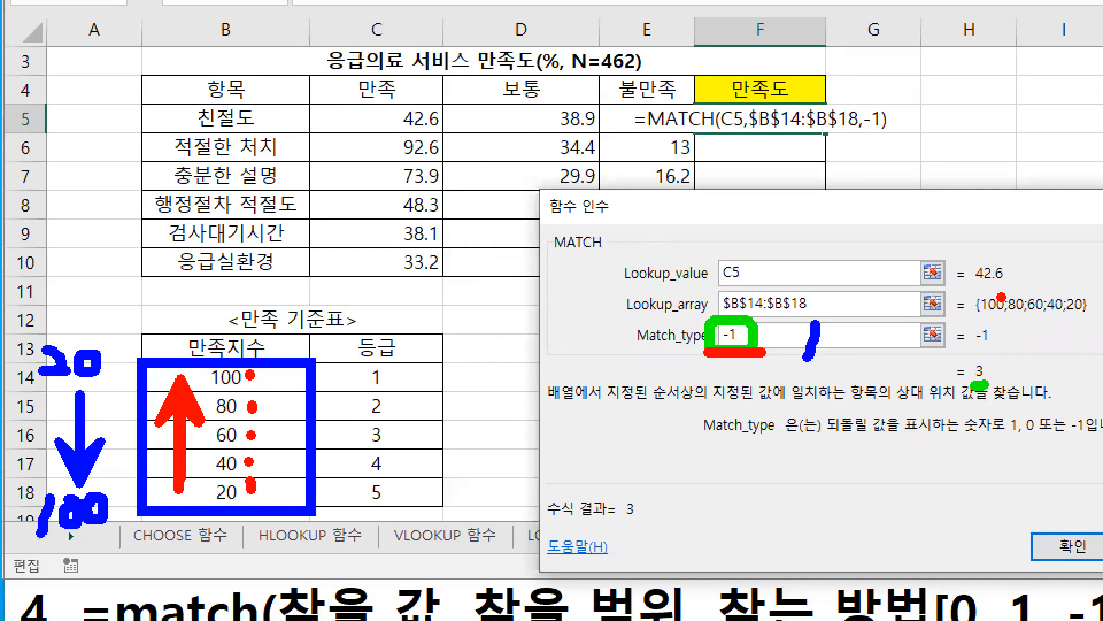
{"action": "mouse_move", "coordinate": [1017, 290]}
{"action": "left_mouse_down"}
{"action": "mouse_move", "coordinate": [1000, 292]}
{"action": "mouse_move", "coordinate": [963, 261]}
{"action": "mouse_move", "coordinate": [1012, 289]}
{"action": "left_mouse_up"}
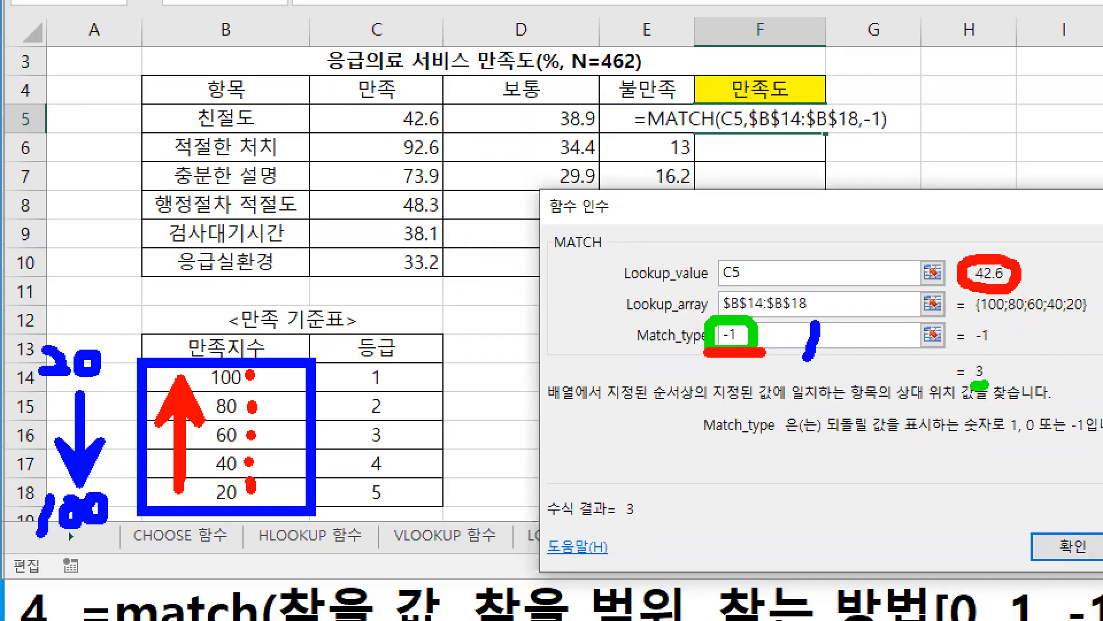
{"action": "left_click_drag", "start_coordinate": [246, 435], "coordinate": [292, 450]}
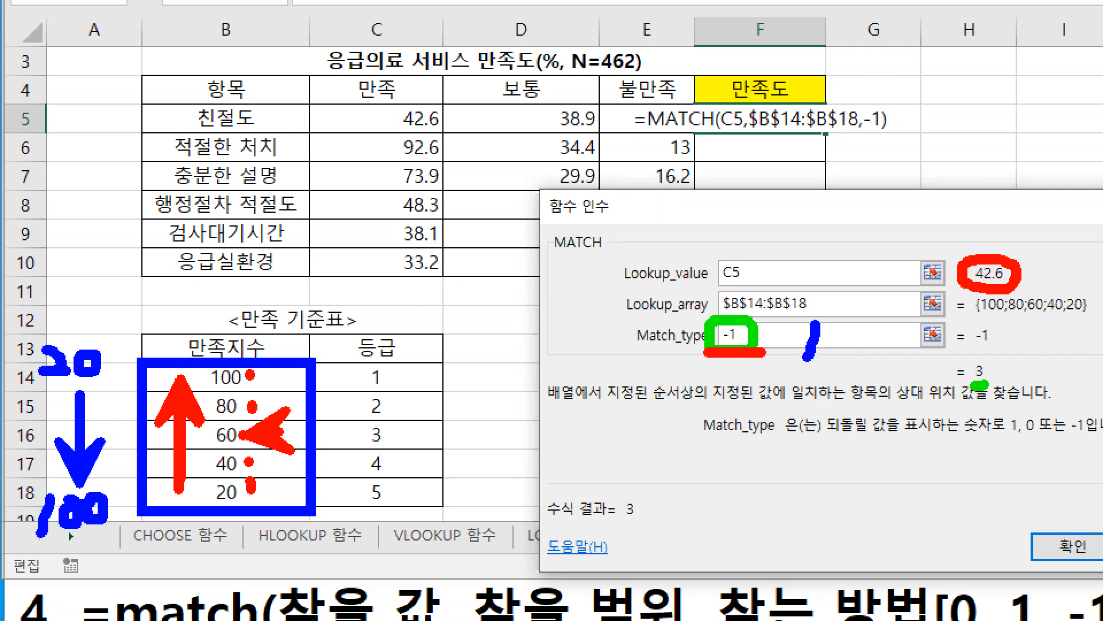
{"action": "left_click_drag", "start_coordinate": [208, 448], "coordinate": [241, 450]}
{"action": "left_click_drag", "start_coordinate": [357, 450], "coordinate": [395, 450]}
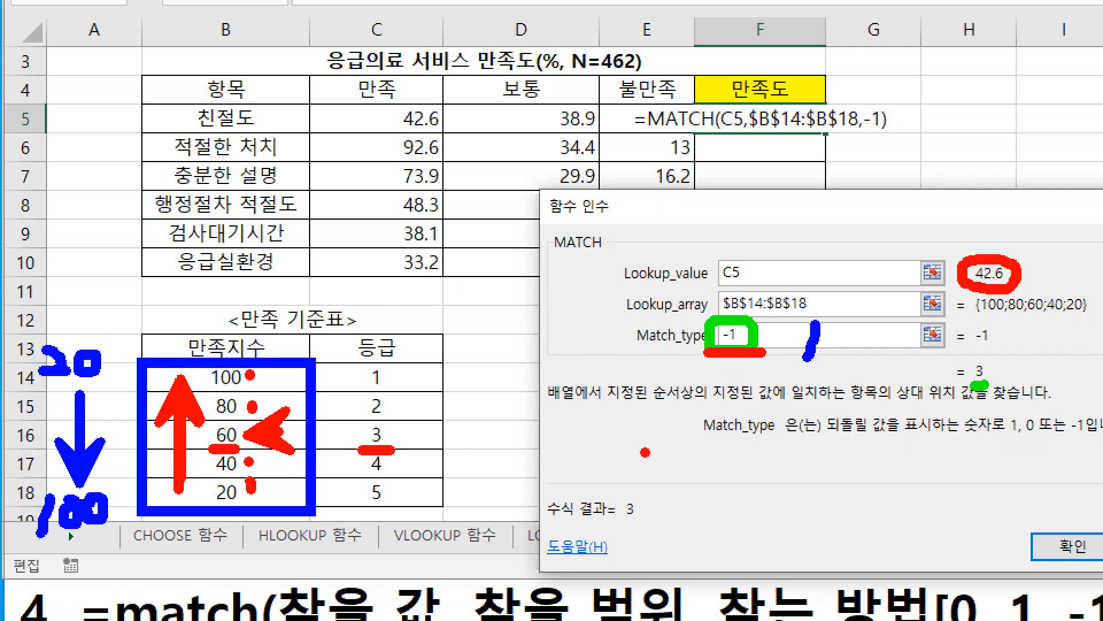
{"action": "mouse_move", "coordinate": [980, 389]}
{"action": "left_mouse_down"}
{"action": "mouse_move", "coordinate": [955, 368]}
{"action": "mouse_move", "coordinate": [993, 386]}
{"action": "left_mouse_up"}
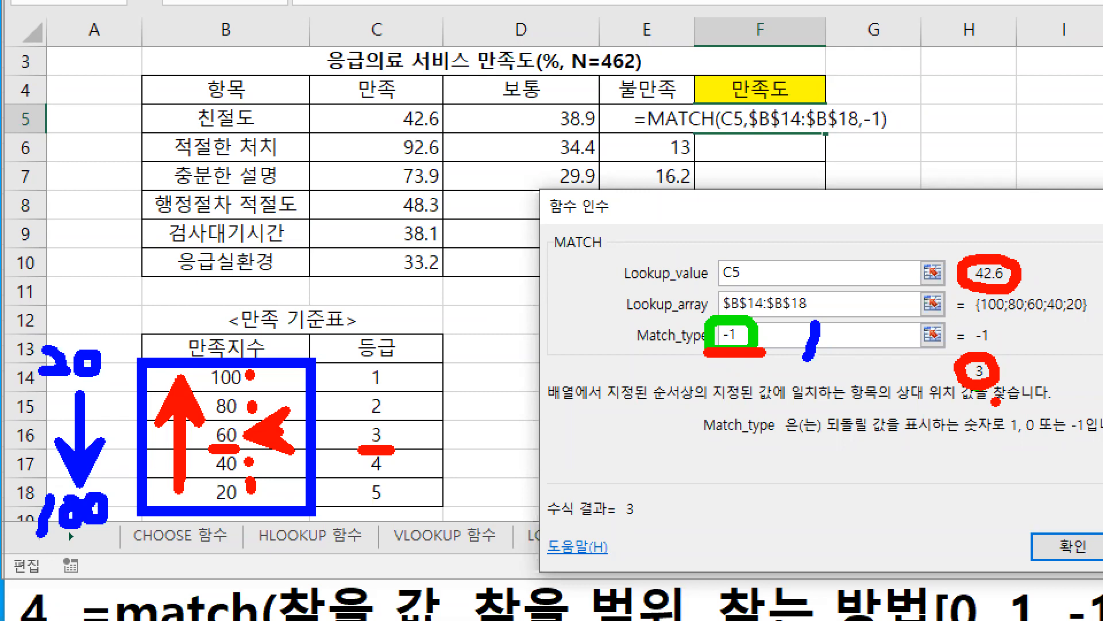
{"action": "key", "text": "e"}
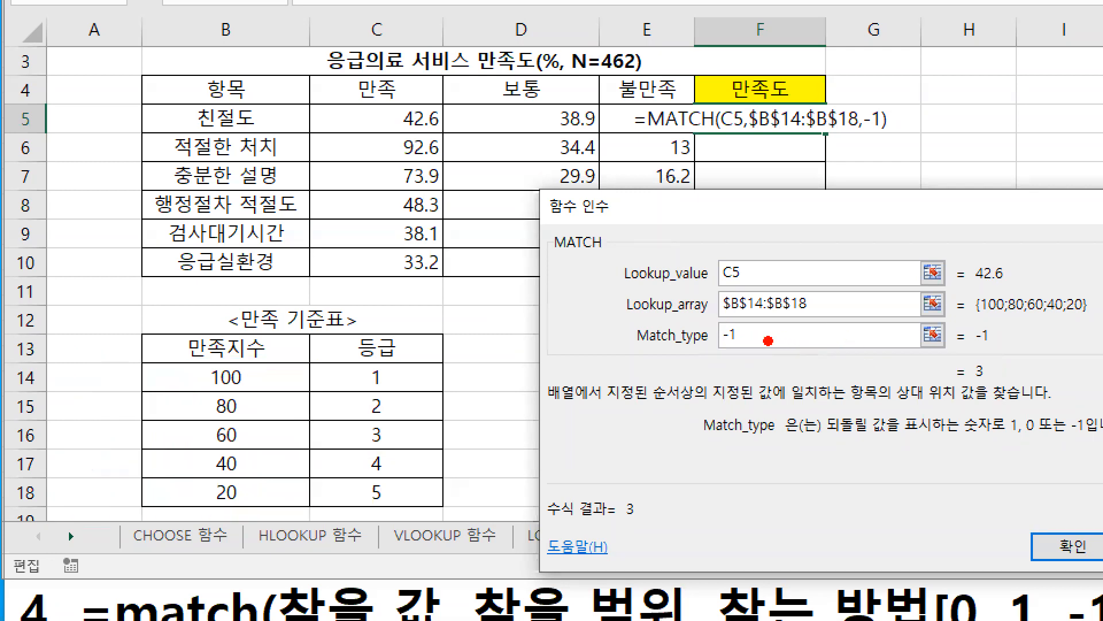
Step: Cover the Match_type value with a blue stroke and box the 등급 values C14:C18 in green with a downward arrow
{"action": "left_click_drag", "start_coordinate": [736, 325], "coordinate": [728, 335]}
{"action": "key", "text": "e"}
{"action": "key", "text": "b"}
{"action": "left_click_drag", "start_coordinate": [332, 362], "coordinate": [424, 512]}
{"action": "key", "text": "g"}
{"action": "mouse_move", "coordinate": [405, 384]}
{"action": "left_mouse_down"}
{"action": "mouse_move", "coordinate": [404, 488]}
{"action": "mouse_move", "coordinate": [412, 480]}
{"action": "left_mouse_up"}
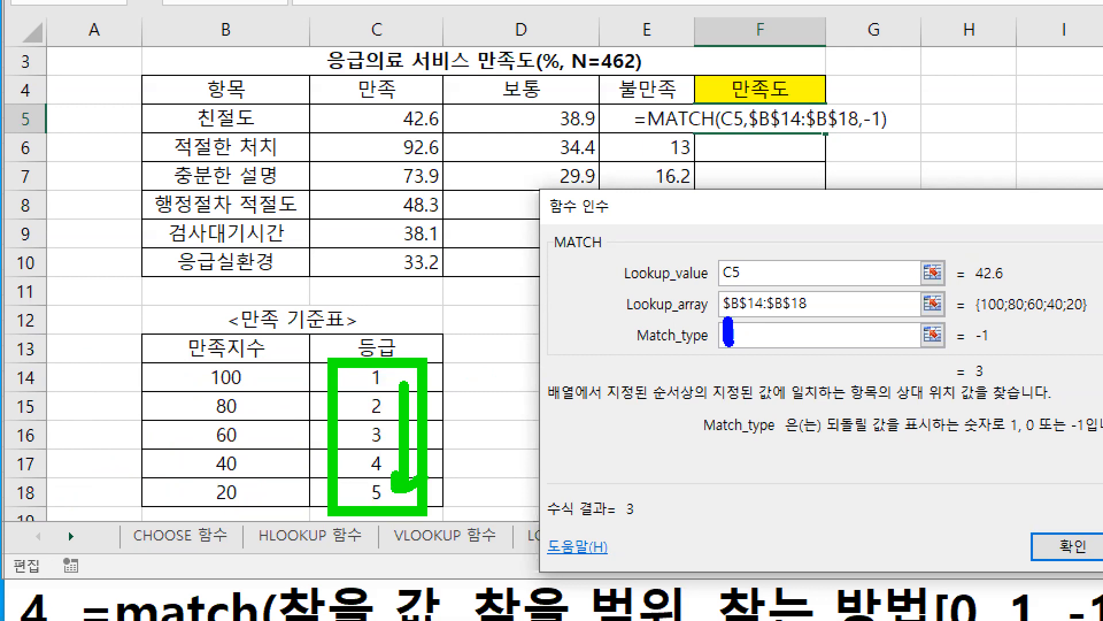
Step: Draw a green 1 over Match_type and a blue 2.9 over Lookup_value, circle grade 2 in red, and write a red 2 beside Match_type
{"action": "left_click_drag", "start_coordinate": [731, 315], "coordinate": [732, 360]}
{"action": "mouse_move", "coordinate": [728, 249]}
{"action": "left_mouse_down"}
{"action": "mouse_move", "coordinate": [723, 272]}
{"action": "mouse_move", "coordinate": [763, 269]}
{"action": "mouse_move", "coordinate": [789, 241]}
{"action": "mouse_move", "coordinate": [773, 247]}
{"action": "mouse_move", "coordinate": [777, 280]}
{"action": "left_mouse_up"}
{"action": "left_click", "coordinate": [758, 267]}
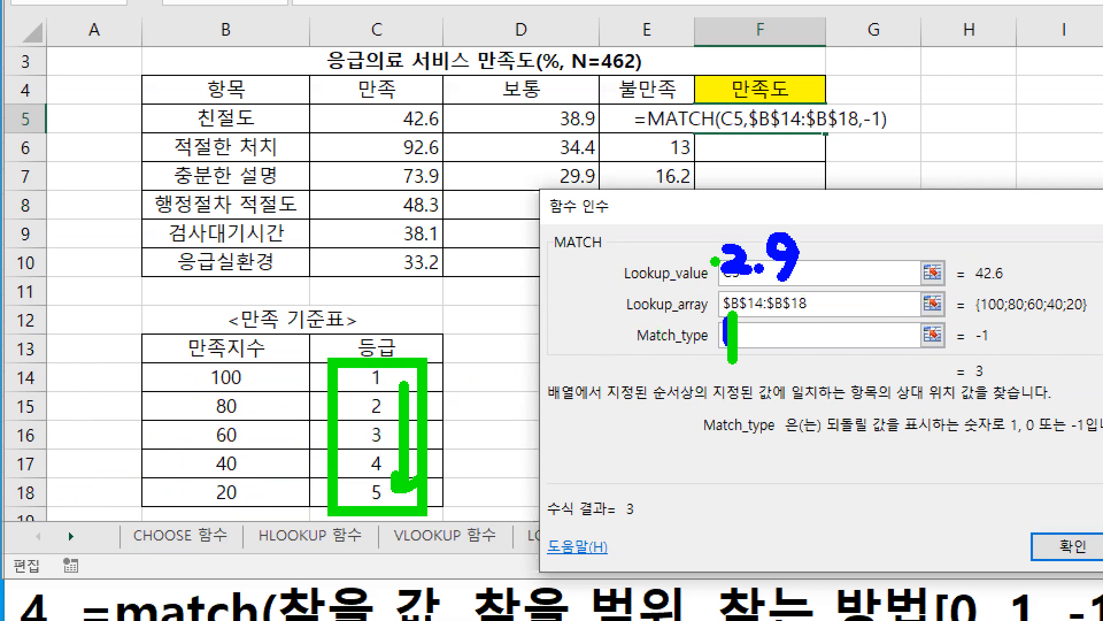
{"action": "mouse_move", "coordinate": [385, 412]}
{"action": "left_mouse_down"}
{"action": "mouse_move", "coordinate": [354, 403]}
{"action": "mouse_move", "coordinate": [380, 391]}
{"action": "mouse_move", "coordinate": [393, 419]}
{"action": "left_mouse_up"}
{"action": "mouse_move", "coordinate": [773, 342]}
{"action": "left_mouse_down"}
{"action": "mouse_move", "coordinate": [777, 356]}
{"action": "mouse_move", "coordinate": [804, 355]}
{"action": "left_mouse_up"}
{"action": "key", "text": "Escape"}
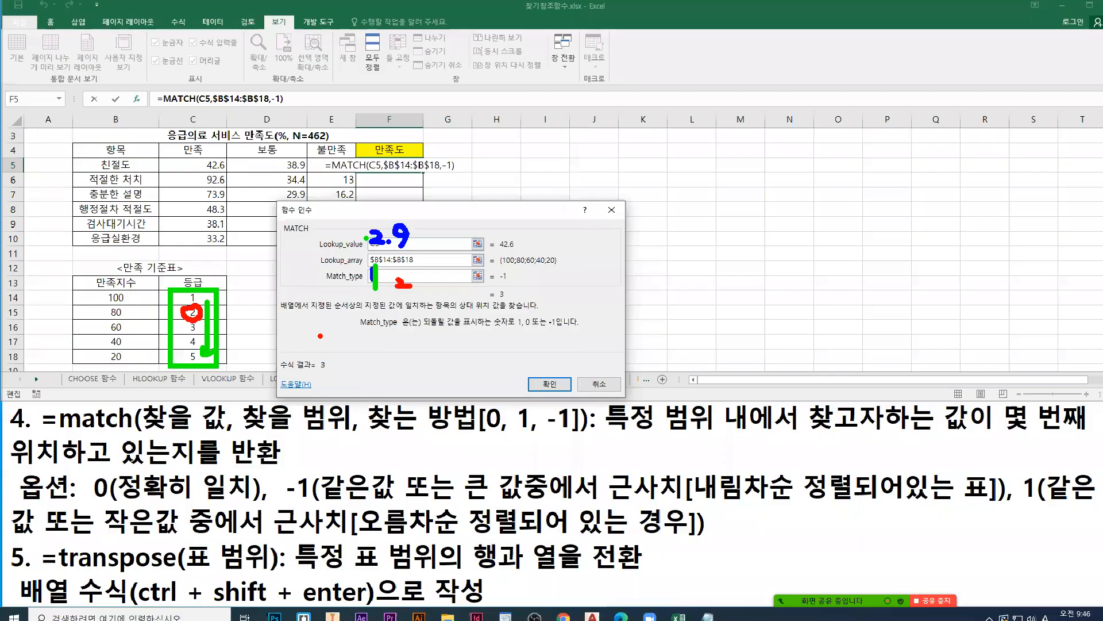
Step: Box the 만족지수 values B14:B18, draw a vertical stroke beside them, and underline the Match_type value
{"action": "left_click_drag", "start_coordinate": [79, 286], "coordinate": [155, 362]}
{"action": "left_click_drag", "start_coordinate": [129, 299], "coordinate": [130, 367]}
{"action": "left_click_drag", "start_coordinate": [359, 281], "coordinate": [372, 282]}
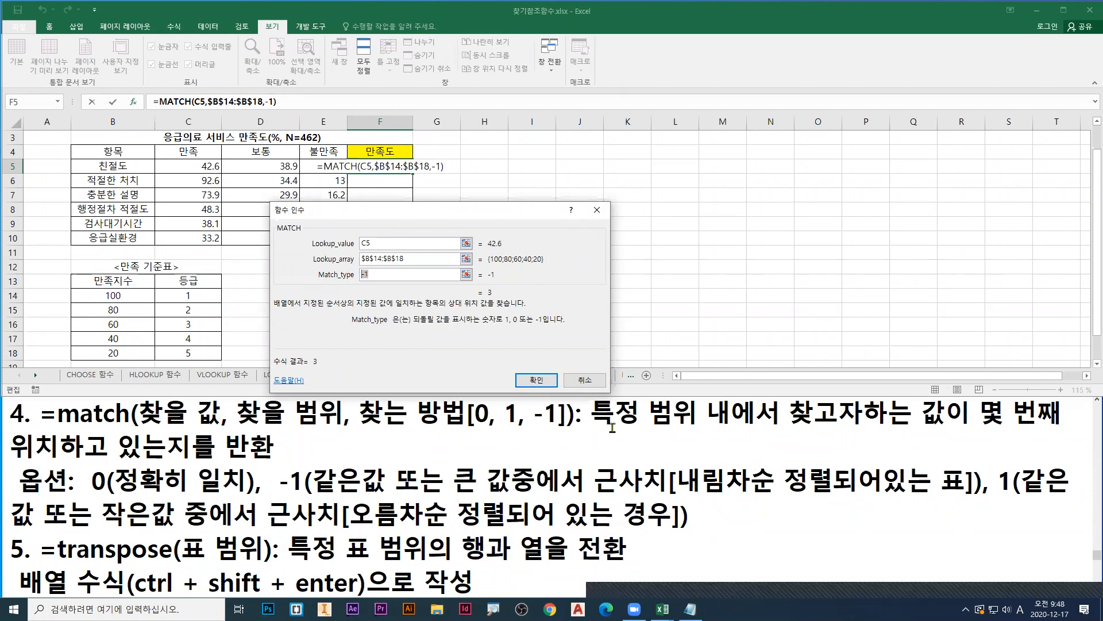
Step: Accept the MATCH formula in F5 and fill it down the 만족도 column through F10
{"action": "left_click", "coordinate": [536, 380]}
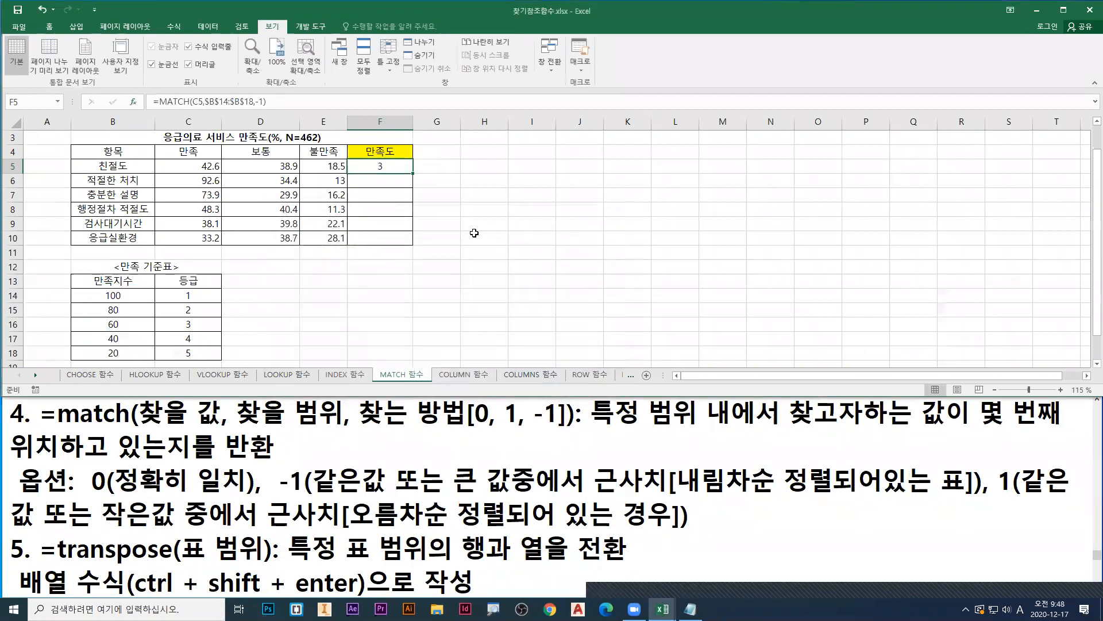
{"action": "double_click", "coordinate": [412, 174]}
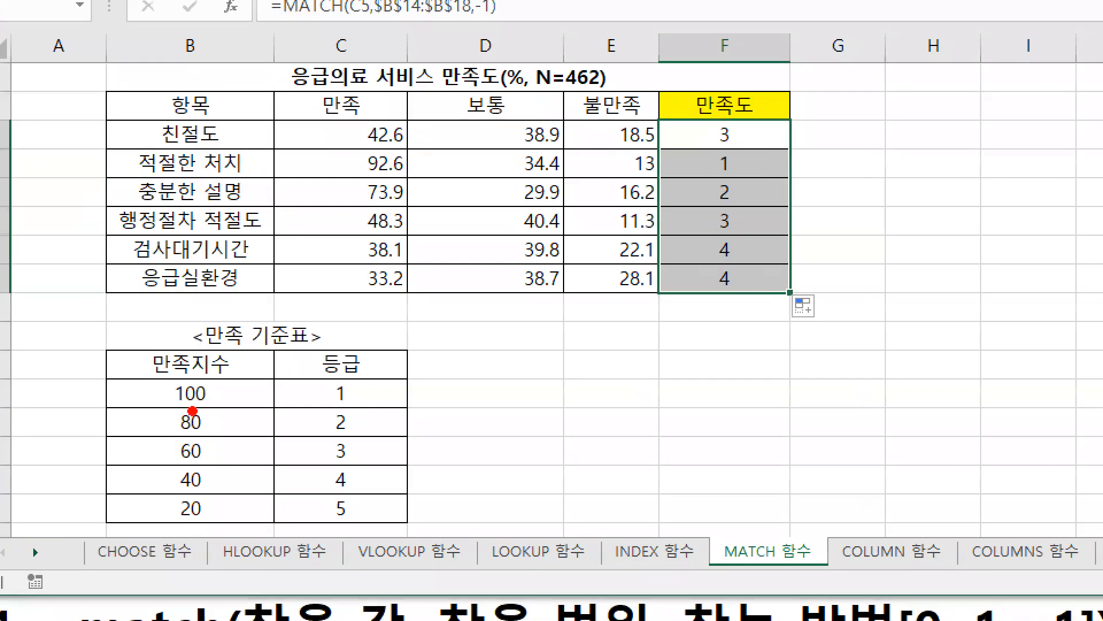
{"action": "left_click", "coordinate": [354, 397]}
{"action": "left_click", "coordinate": [352, 424]}
{"action": "left_click", "coordinate": [354, 436]}
{"action": "key", "text": "Escape"}
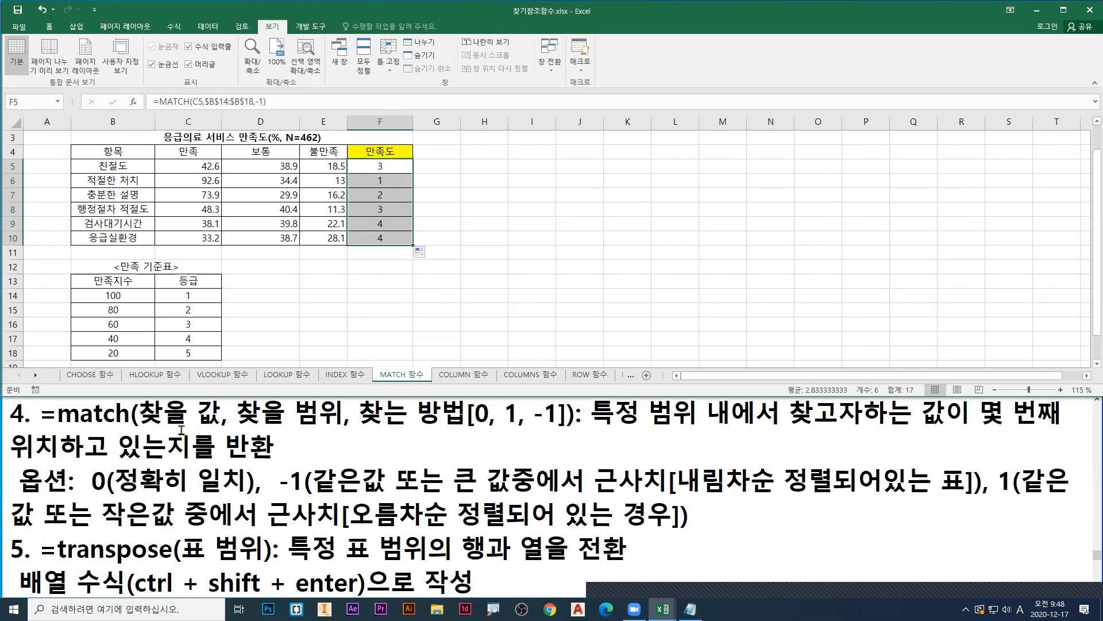
Step: Underline the arguments 찾을 값, 찾을 범위 and 찾는 방법 and the description of MATCH in the notes
{"action": "left_click_drag", "start_coordinate": [141, 428], "coordinate": [339, 428]}
{"action": "left_click_drag", "start_coordinate": [593, 431], "coordinate": [1083, 430]}
{"action": "left_click_drag", "start_coordinate": [7, 459], "coordinate": [267, 462]}
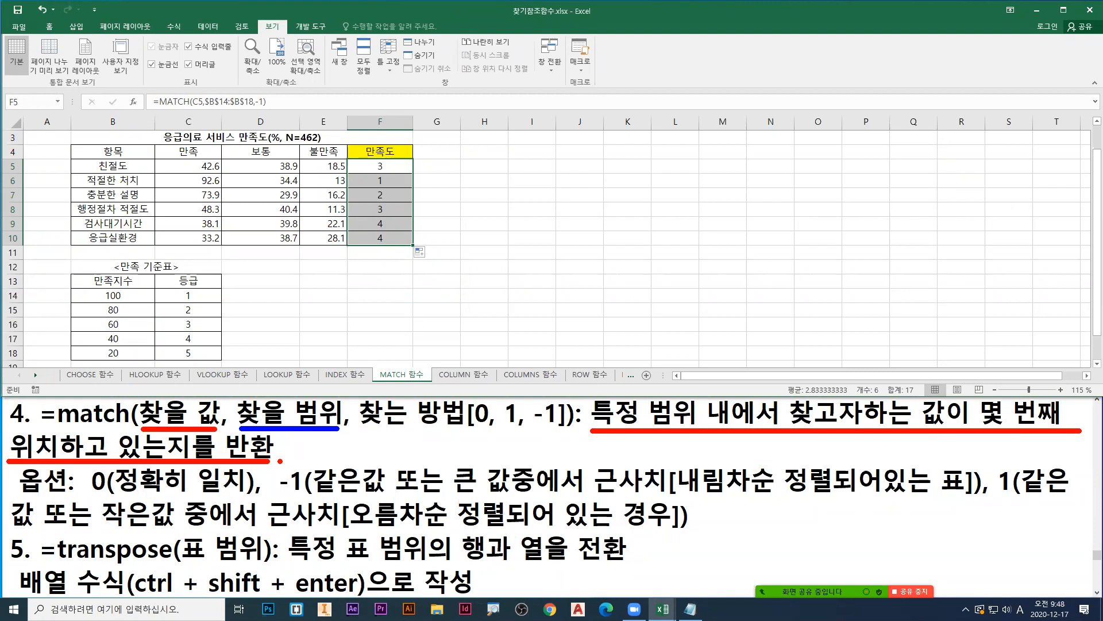
{"action": "left_click_drag", "start_coordinate": [366, 431], "coordinate": [556, 430]}
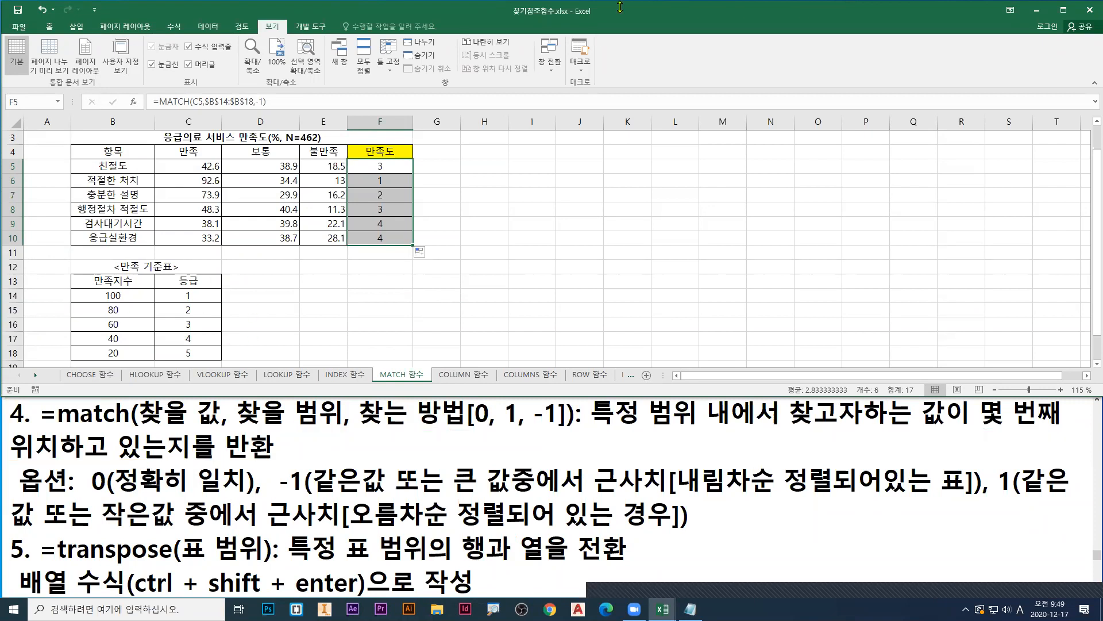
Step: Switch to the workbook 완전정복01_문제.xlsm and start the 포인트점수 formula in F15 with =D15*
{"action": "left_click", "coordinate": [550, 57]}
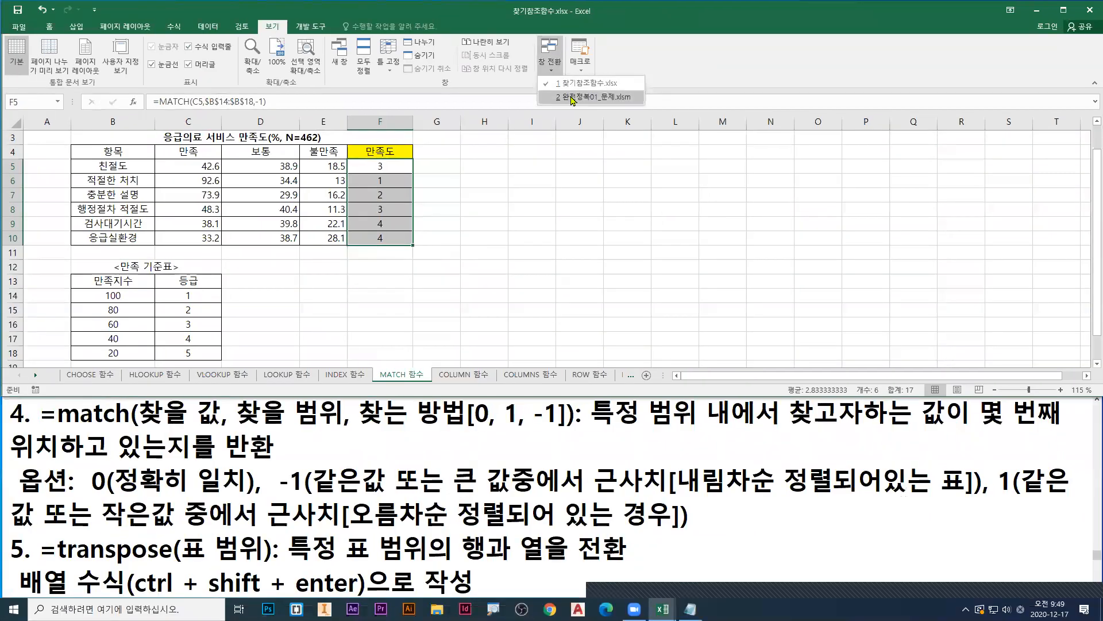
{"action": "left_click", "coordinate": [573, 99]}
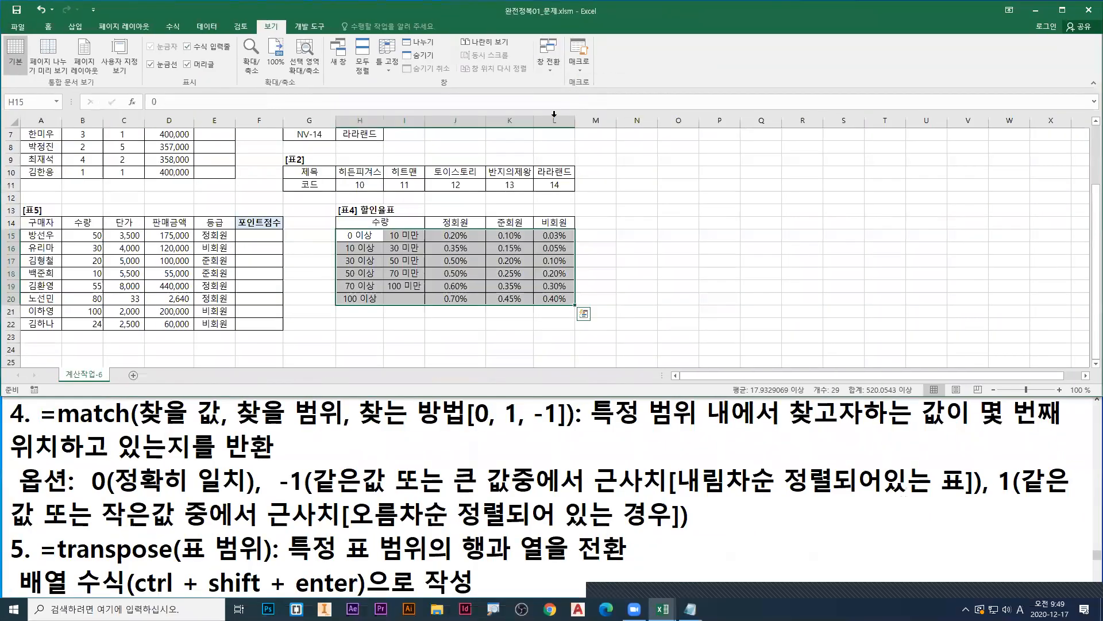
{"action": "left_click", "coordinate": [241, 240]}
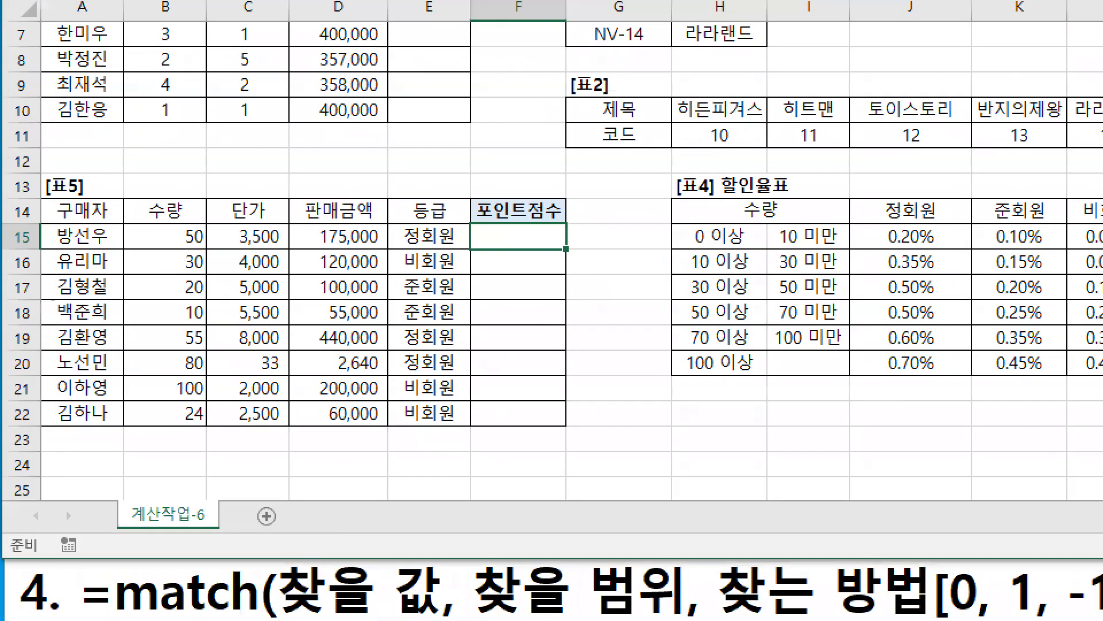
{"action": "left_click_drag", "start_coordinate": [158, 243], "coordinate": [198, 243]}
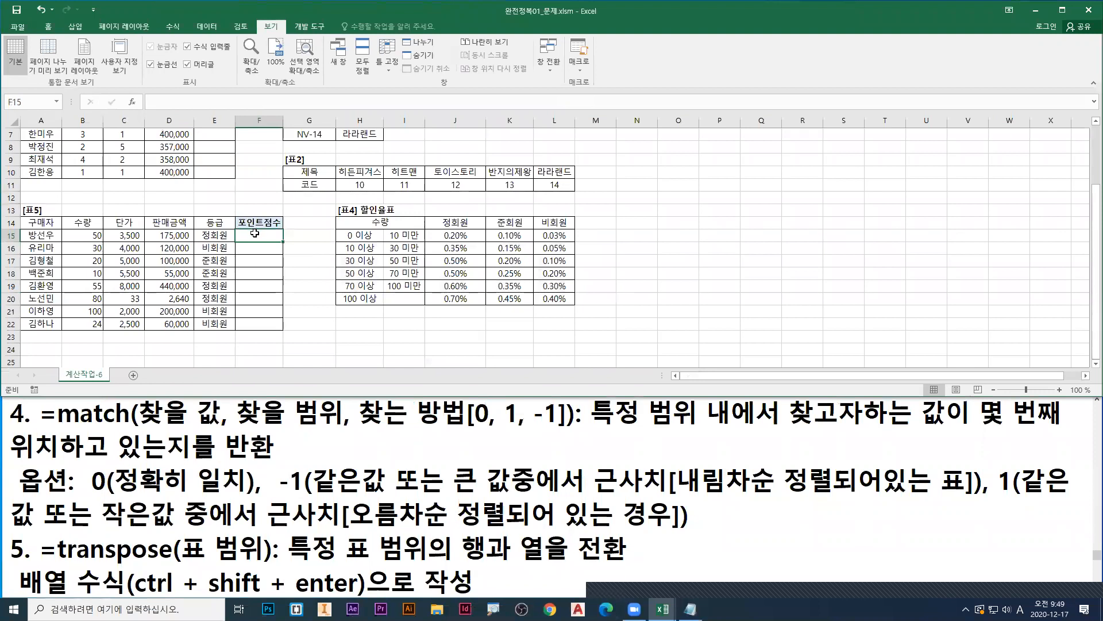
{"action": "type", "text": "="}
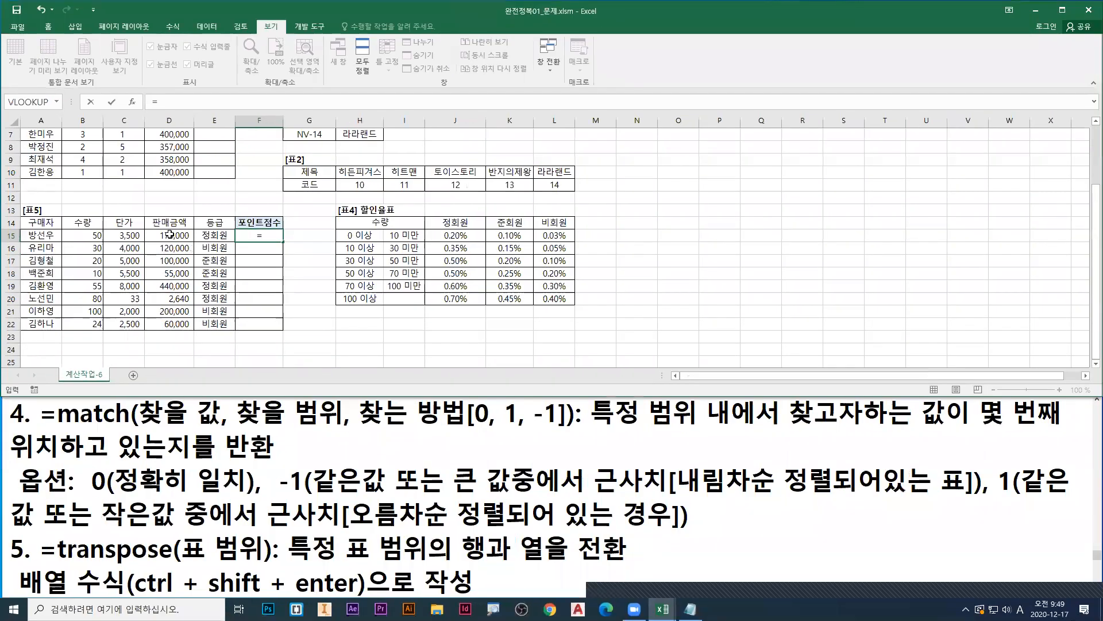
{"action": "left_click", "coordinate": [345, 254]}
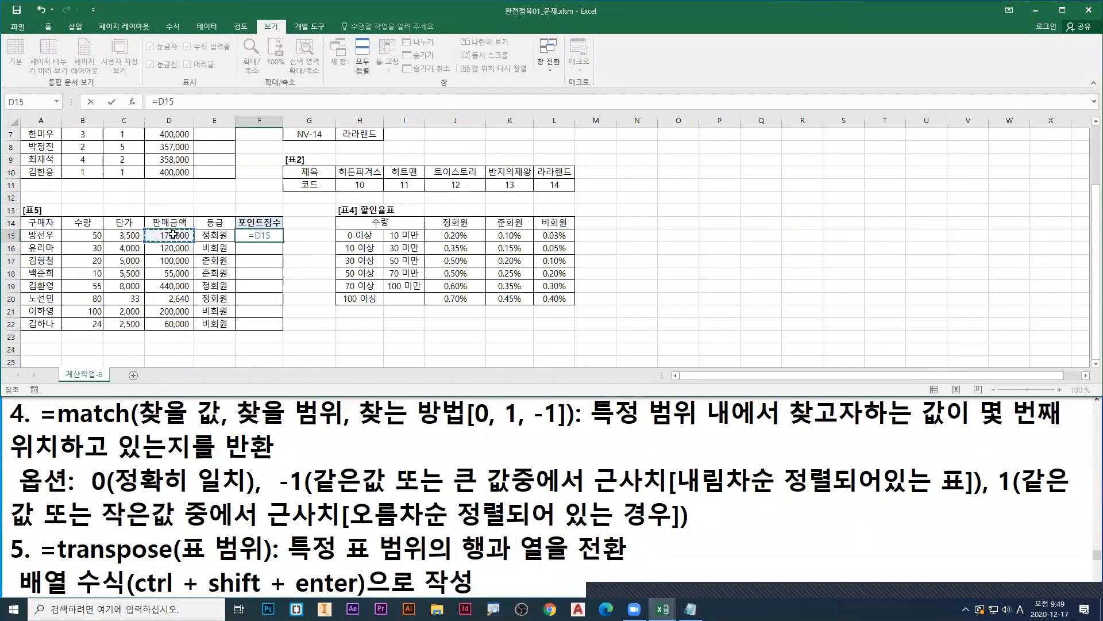
{"action": "type", "text": "*"}
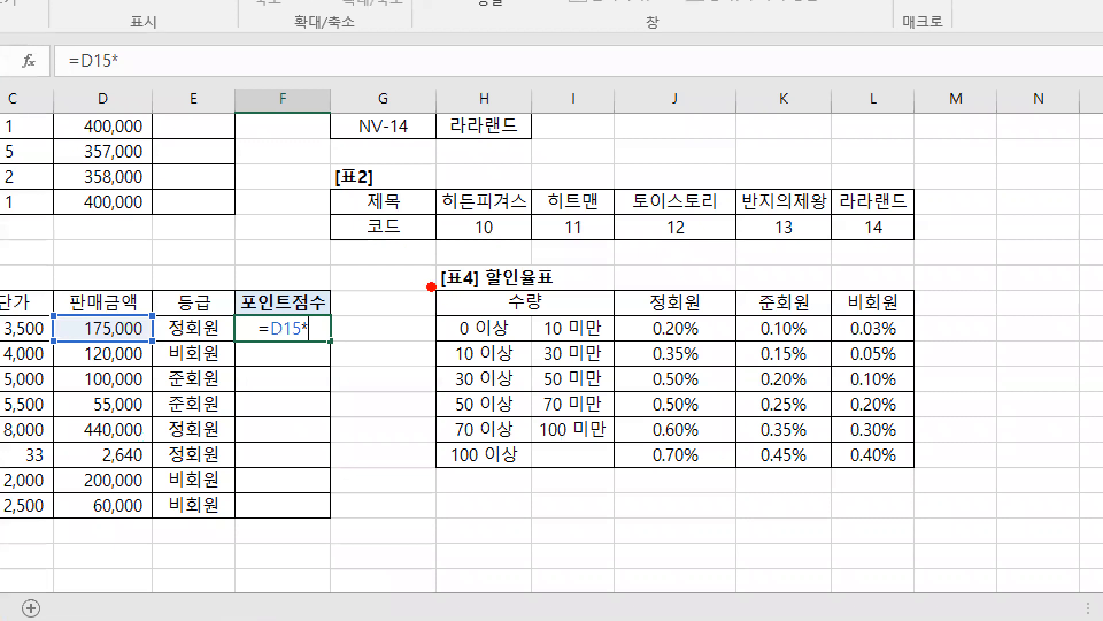
Step: Box the whole [표4] 할인율표 in red, draw a green arrow from it to F15, and erase the marks
{"action": "left_click_drag", "start_coordinate": [431, 286], "coordinate": [918, 478]}
{"action": "mouse_move", "coordinate": [641, 477]}
{"action": "left_mouse_down"}
{"action": "mouse_move", "coordinate": [310, 426]}
{"action": "mouse_move", "coordinate": [327, 352]}
{"action": "mouse_move", "coordinate": [308, 357]}
{"action": "mouse_move", "coordinate": [360, 350]}
{"action": "left_mouse_up"}
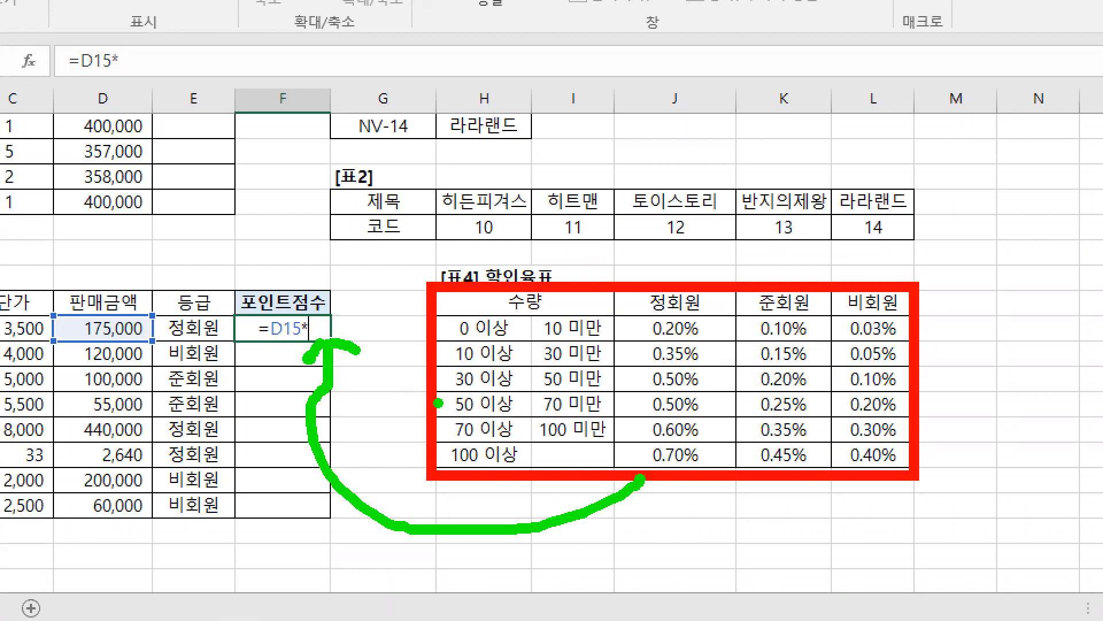
{"action": "key", "text": "e"}
Step: Box the lower-limit 수량 values H15:H20 in red, the 정회원 rates in blue, and the 비회원 rates in green
{"action": "key", "text": "r"}
{"action": "left_click_drag", "start_coordinate": [444, 317], "coordinate": [533, 470]}
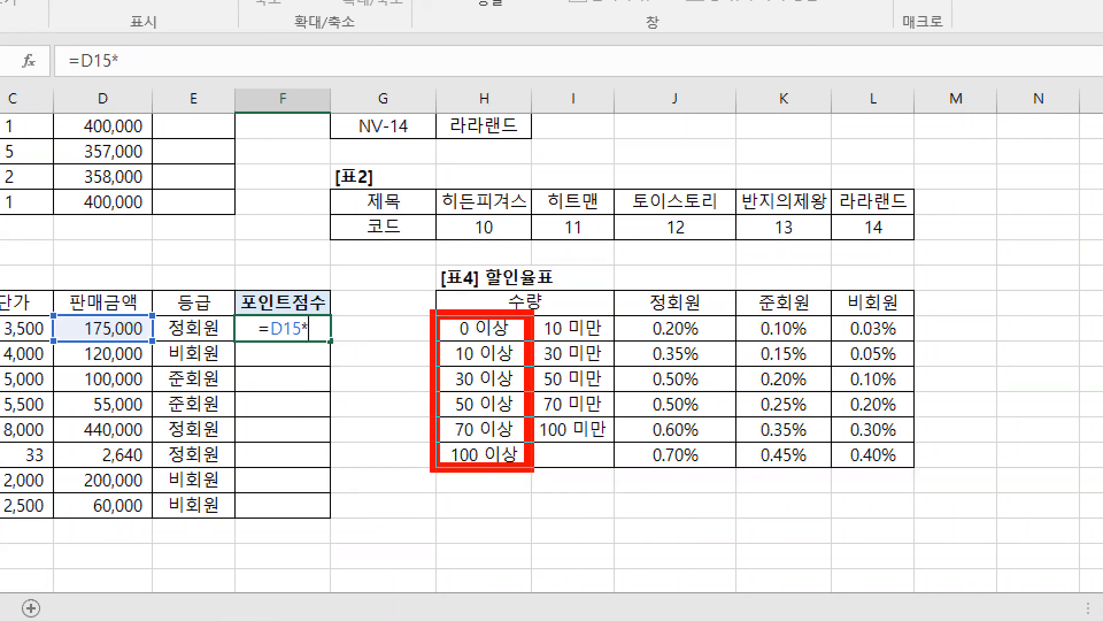
{"action": "key", "text": "b"}
{"action": "left_click_drag", "start_coordinate": [622, 316], "coordinate": [731, 468]}
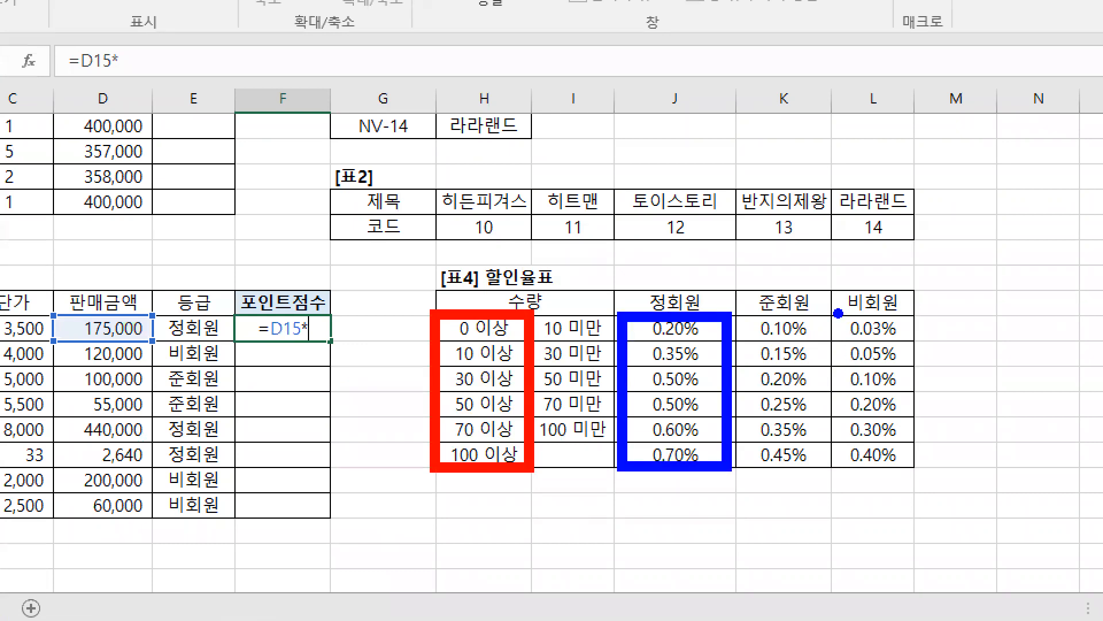
{"action": "key", "text": "g"}
{"action": "left_click_drag", "start_coordinate": [838, 315], "coordinate": [917, 471]}
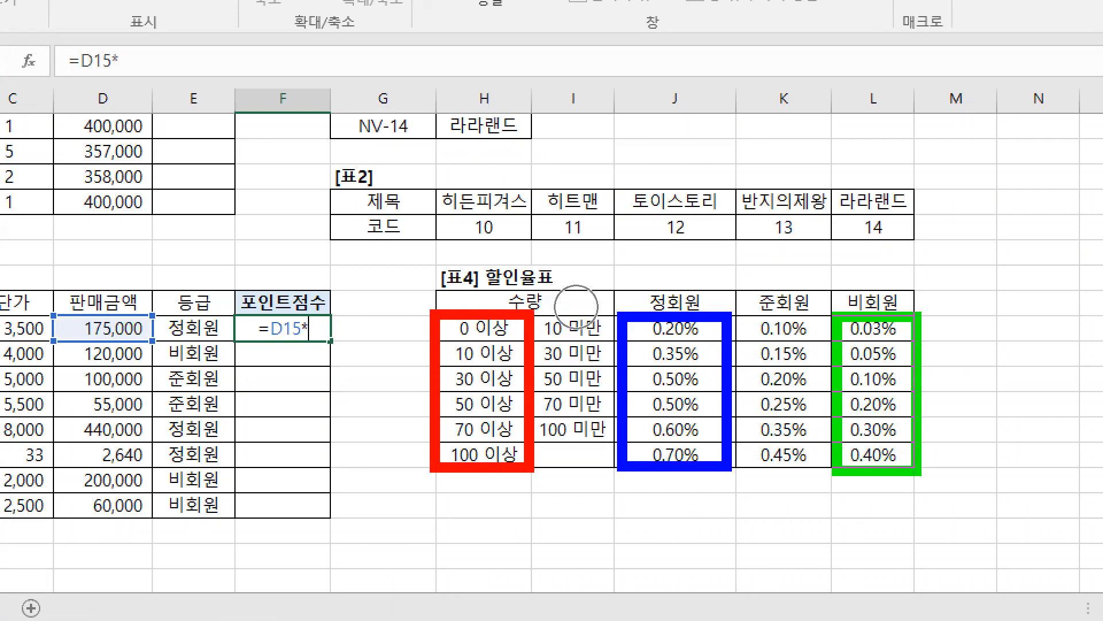
Step: Number the first three [표4] columns 1, 2 and 3 in red, draw a green arrow from the 정회원 rates to F15, and box 0.20% in green
{"action": "key", "text": "r"}
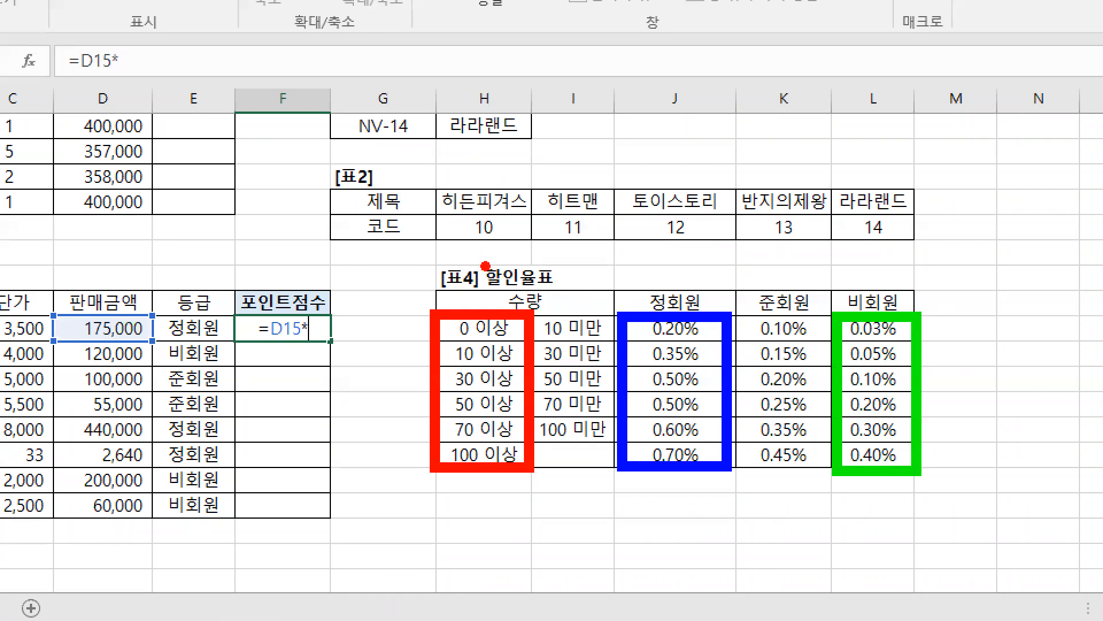
{"action": "left_click_drag", "start_coordinate": [487, 259], "coordinate": [471, 303]}
{"action": "left_click_drag", "start_coordinate": [561, 270], "coordinate": [583, 300]}
{"action": "mouse_move", "coordinate": [664, 272]}
{"action": "left_mouse_down"}
{"action": "mouse_move", "coordinate": [676, 303]}
{"action": "mouse_move", "coordinate": [655, 298]}
{"action": "left_mouse_up"}
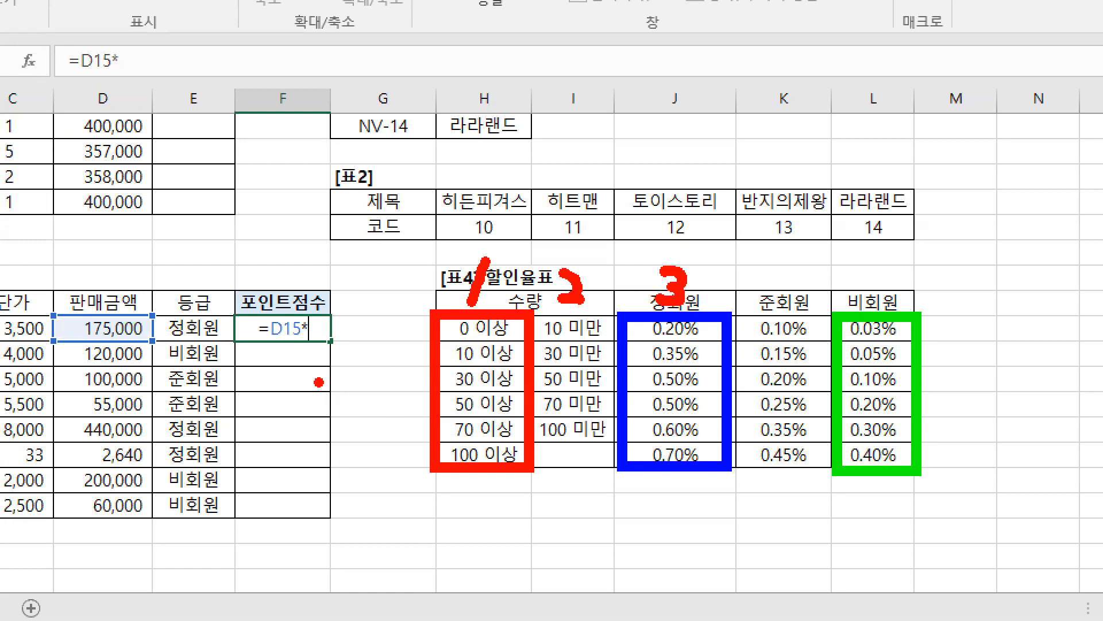
{"action": "key", "text": "g"}
{"action": "mouse_move", "coordinate": [676, 346]}
{"action": "left_mouse_down"}
{"action": "mouse_move", "coordinate": [661, 371]}
{"action": "mouse_move", "coordinate": [319, 362]}
{"action": "mouse_move", "coordinate": [318, 344]}
{"action": "mouse_move", "coordinate": [347, 353]}
{"action": "left_mouse_up"}
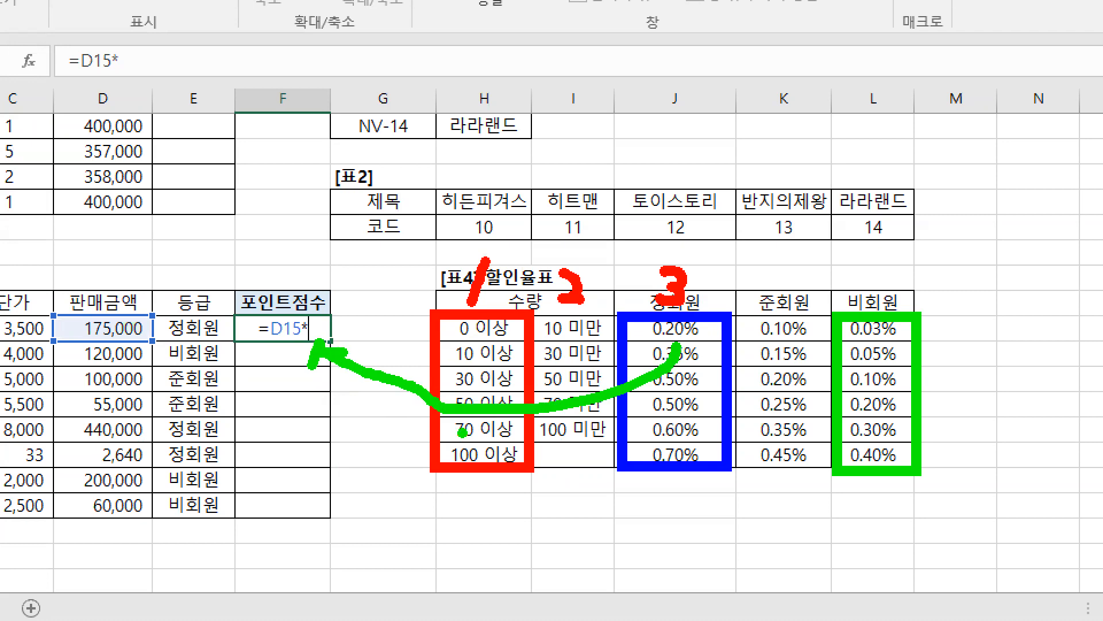
{"action": "left_click_drag", "start_coordinate": [641, 317], "coordinate": [704, 343]}
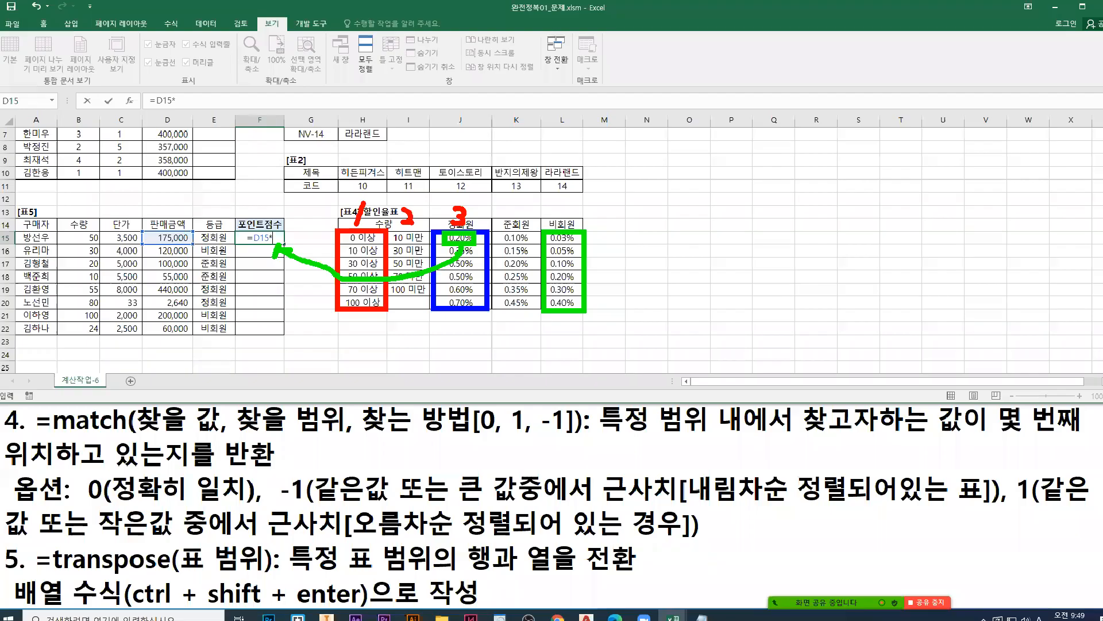
Step: Add the VLOOKUP function after =D15* in F15, open its function arguments, and move the dialog clear of the [표5] data
{"action": "type", "text": "v"}
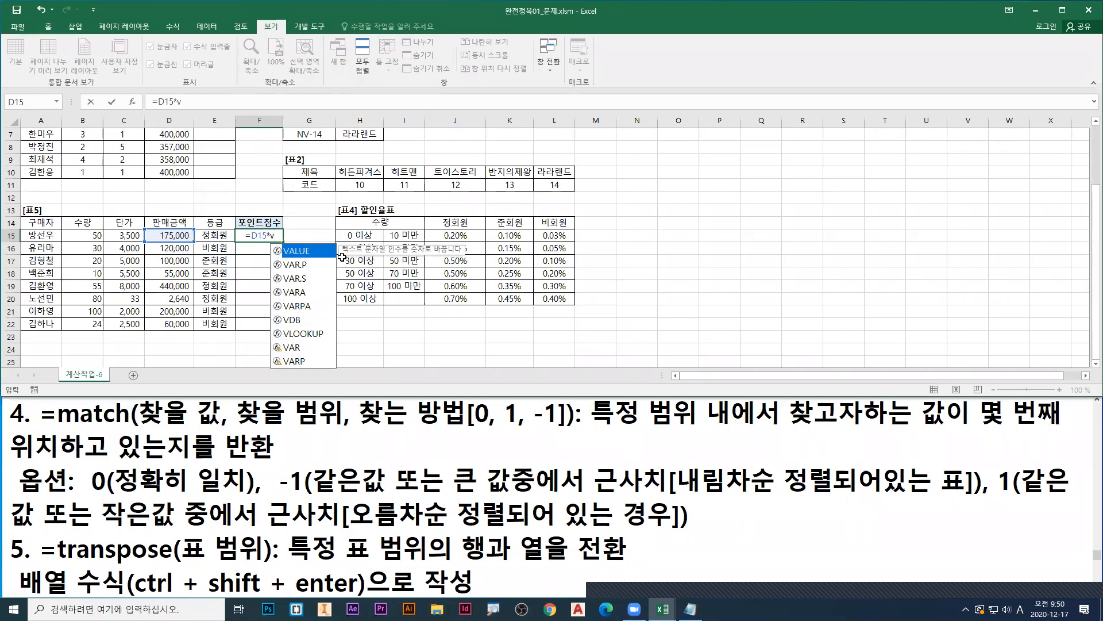
{"action": "type", "text": "ll"}
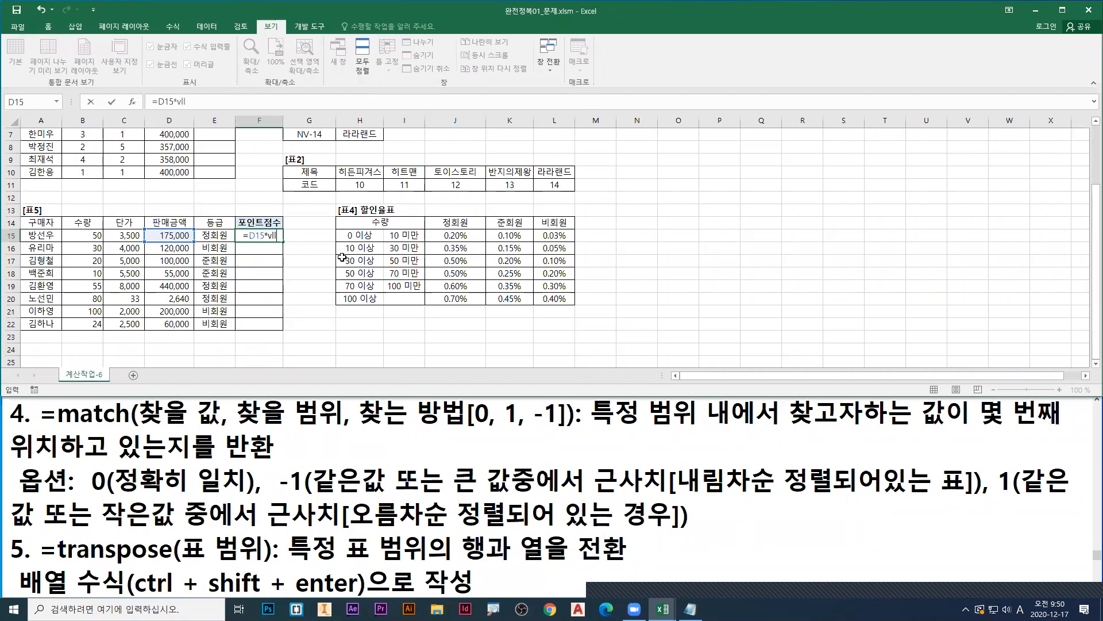
{"action": "key", "text": "BackSpace"}
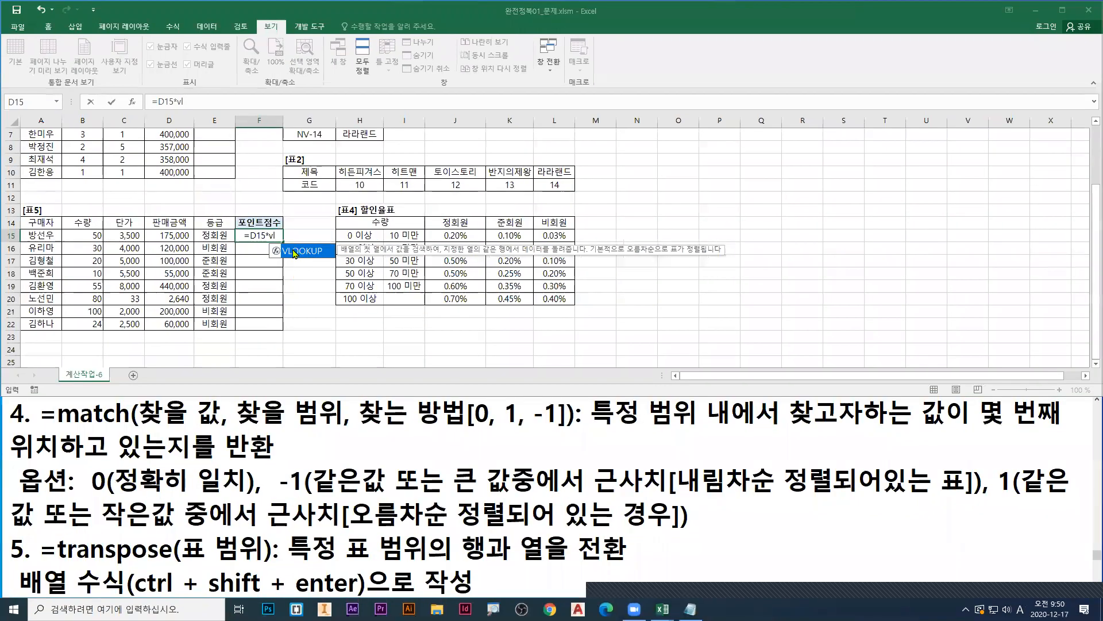
{"action": "double_click", "coordinate": [295, 251]}
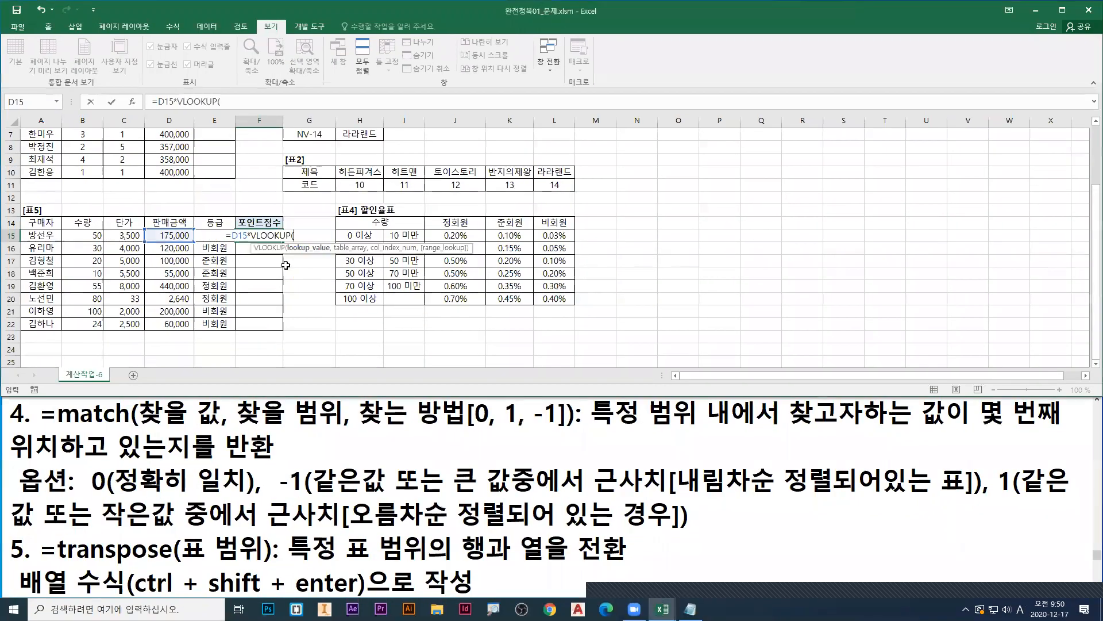
{"action": "left_click", "coordinate": [132, 103]}
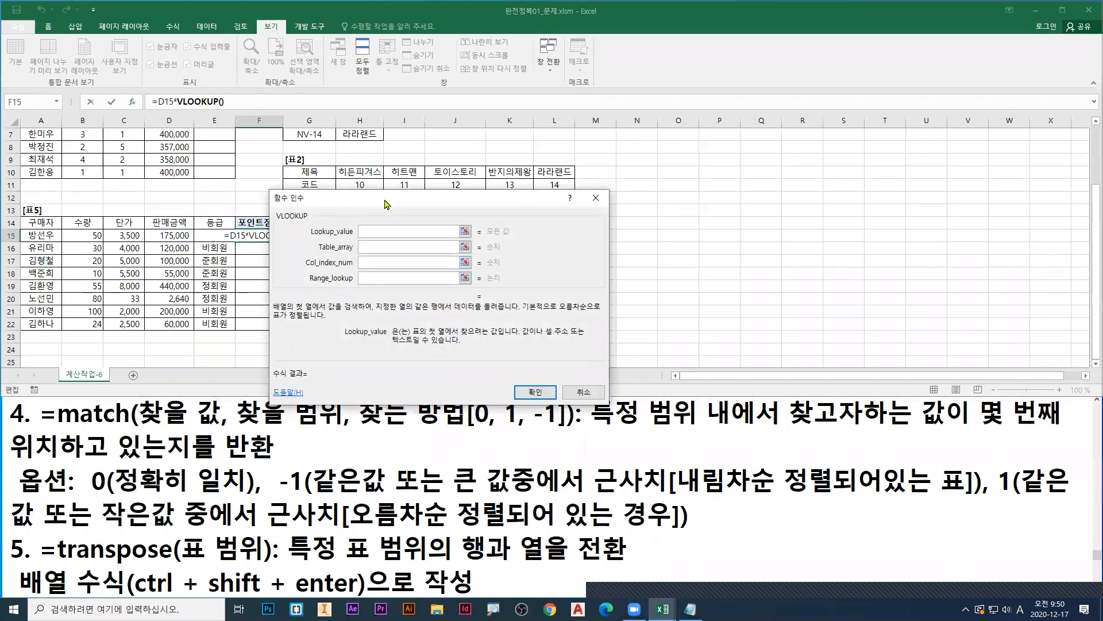
{"action": "left_click_drag", "start_coordinate": [385, 204], "coordinate": [433, 161]}
Step: Find the =vlookup syntax in the Notepad notes, underline 첫 열에서 찾을 값, and mark Lookup_value and its description in red
{"action": "left_click", "coordinate": [283, 477]}
{"action": "scroll", "coordinate": [283, 477], "scroll_direction": "up", "scroll_amount": 3}
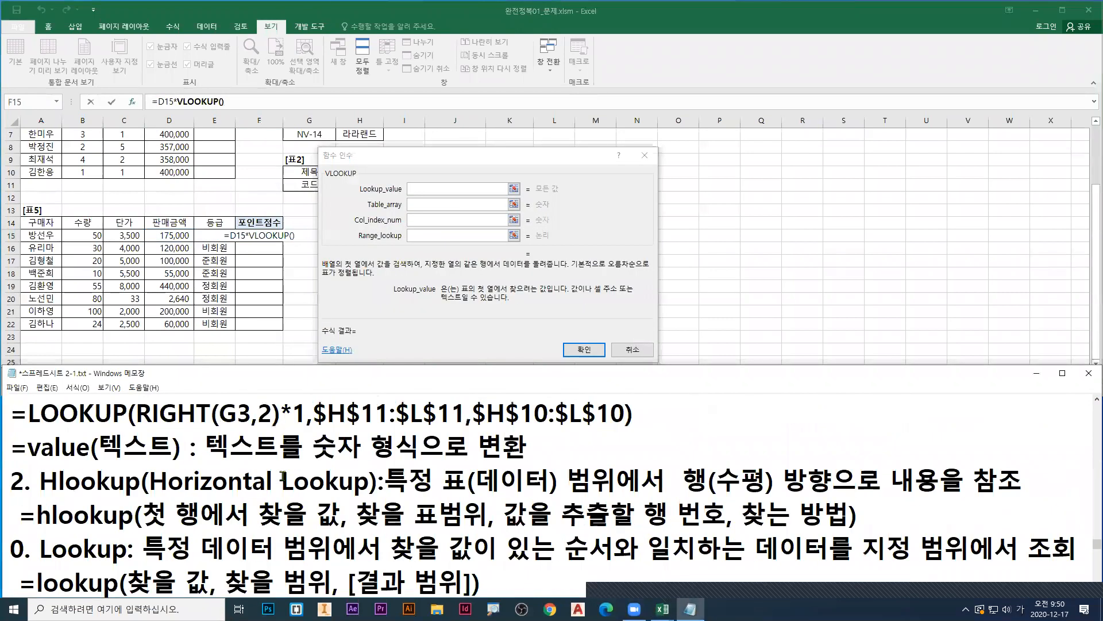
{"action": "scroll", "coordinate": [283, 477], "scroll_direction": "up", "scroll_amount": 2}
{"action": "scroll", "coordinate": [283, 477], "scroll_direction": "down", "scroll_amount": 3}
{"action": "scroll", "coordinate": [250, 410], "scroll_direction": "up", "scroll_amount": 1}
{"action": "left_click_drag", "start_coordinate": [145, 428], "coordinate": [336, 428]}
{"action": "left_click_drag", "start_coordinate": [411, 167], "coordinate": [432, 176]}
{"action": "left_click_drag", "start_coordinate": [464, 297], "coordinate": [551, 297]}
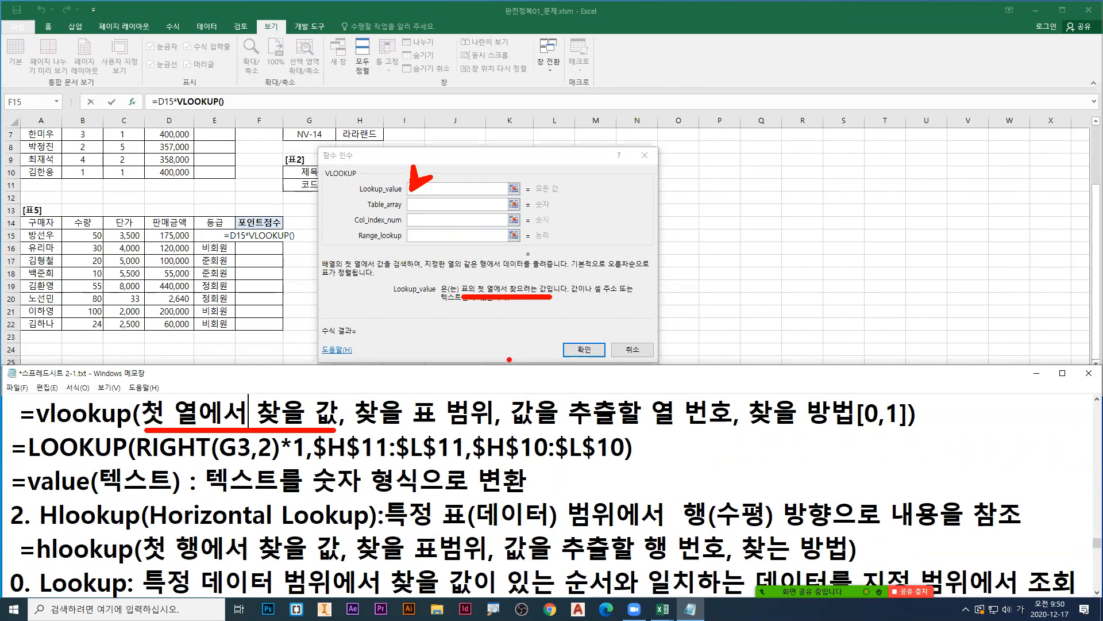
Step: Move the function arguments dialog clear of [표4], and underline 첫 열에서 찾을 값 in the notes and VLOOKUP in F15 in red
{"action": "key", "text": "Escape"}
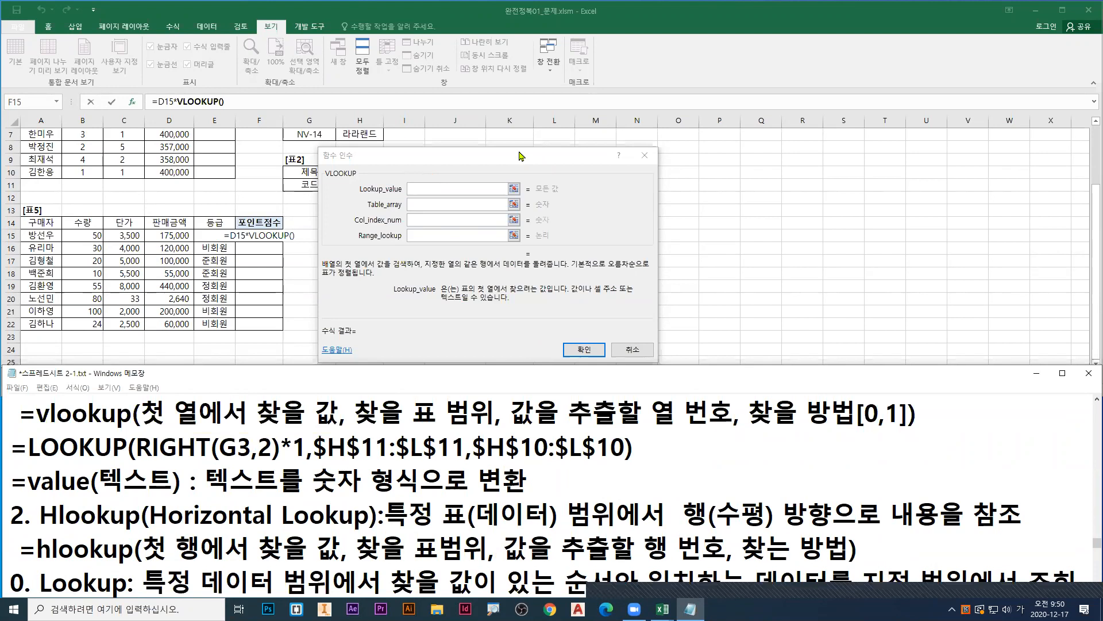
{"action": "left_click_drag", "start_coordinate": [521, 156], "coordinate": [813, 164]}
{"action": "key", "text": "ctrl+2"}
{"action": "left_click_drag", "start_coordinate": [144, 428], "coordinate": [339, 429]}
{"action": "left_click_drag", "start_coordinate": [251, 243], "coordinate": [293, 242]}
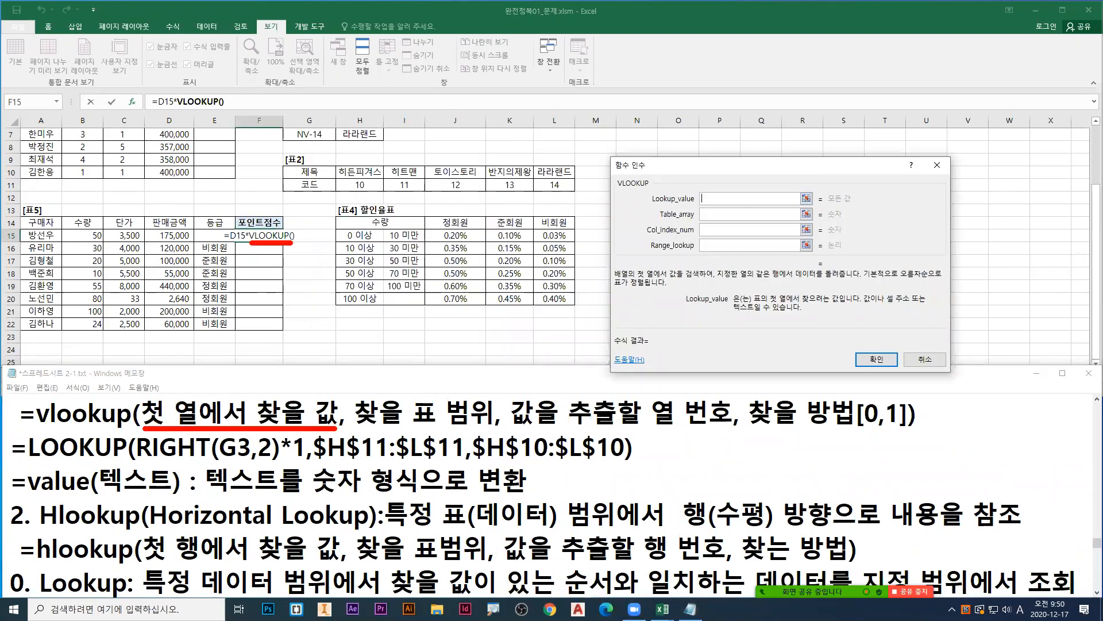
Step: Cross out the 판매금액 cell in green, box the lower-limit 수량 column of [표4] in blue, and erase the markings
{"action": "left_click_drag", "start_coordinate": [204, 202], "coordinate": [138, 251]}
{"action": "left_click_drag", "start_coordinate": [148, 202], "coordinate": [201, 241]}
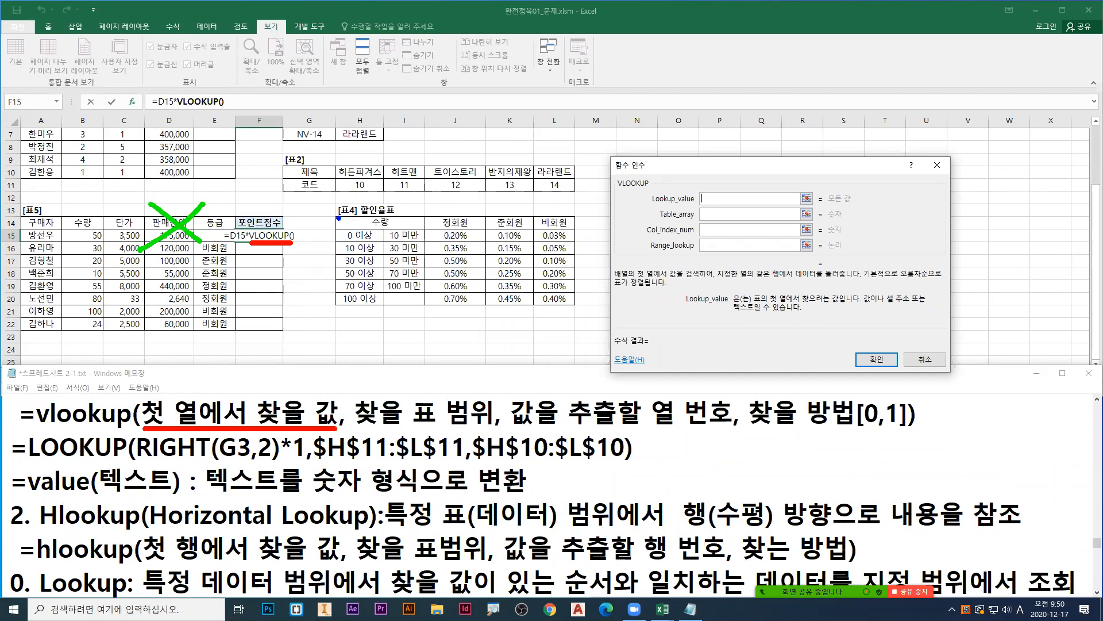
{"action": "mouse_move", "coordinate": [336, 216]}
{"action": "left_mouse_down"}
{"action": "mouse_move", "coordinate": [461, 278]}
{"action": "mouse_move", "coordinate": [578, 313]}
{"action": "mouse_move", "coordinate": [390, 311]}
{"action": "left_mouse_up"}
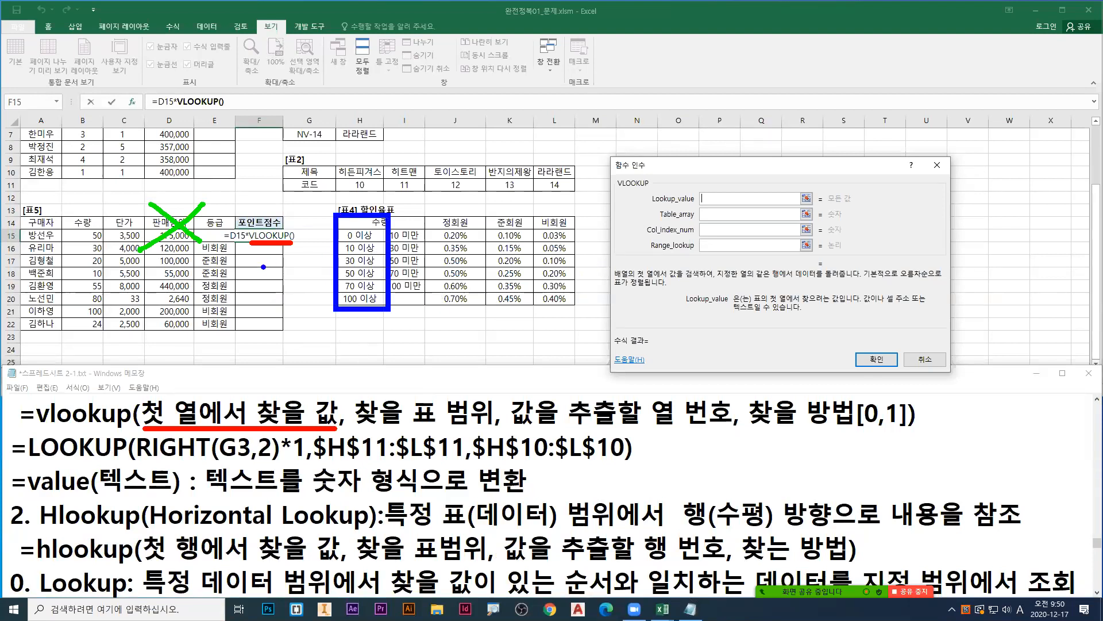
{"action": "key", "text": "e"}
Step: Underline row 15 of [표5] in red, circle its 수량 in blue with an arrow, and box the lower-limit 수량 column in green
{"action": "key", "text": "r"}
{"action": "left_click_drag", "start_coordinate": [20, 245], "coordinate": [209, 242]}
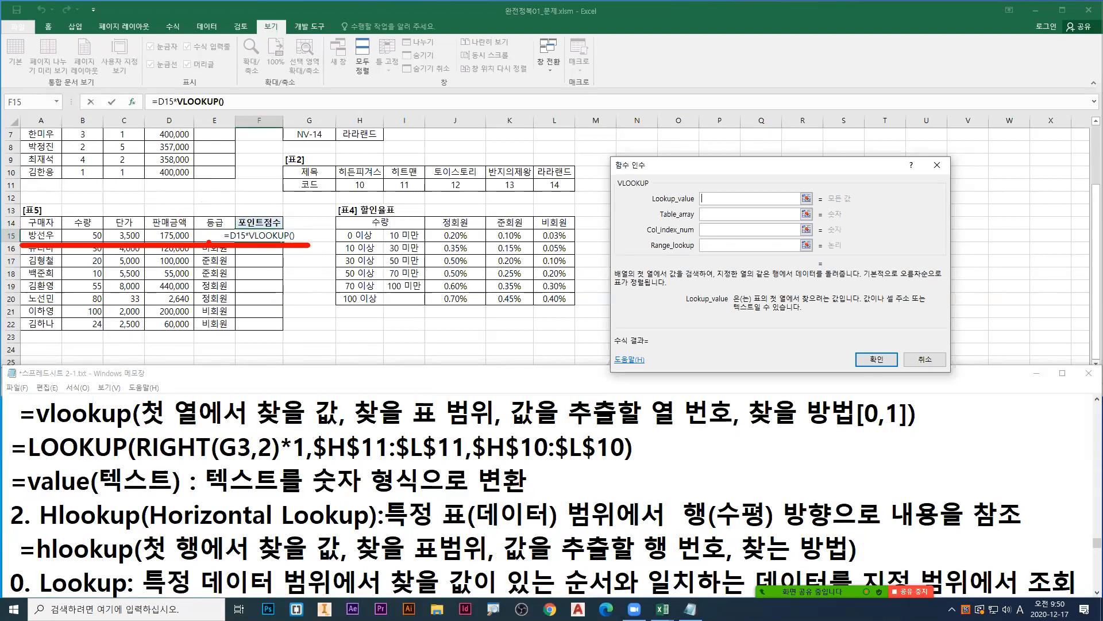
{"action": "mouse_move", "coordinate": [102, 232]}
{"action": "left_mouse_down"}
{"action": "mouse_move", "coordinate": [114, 210]}
{"action": "mouse_move", "coordinate": [87, 228]}
{"action": "left_mouse_up"}
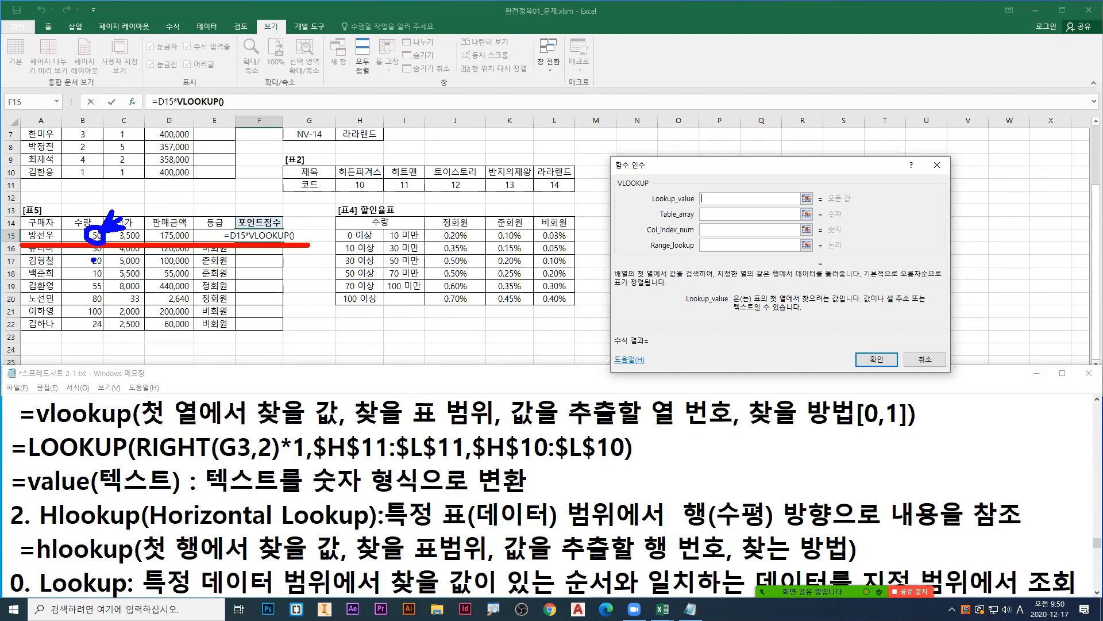
{"action": "left_click_drag", "start_coordinate": [335, 213], "coordinate": [385, 308]}
{"action": "key", "text": "g"}
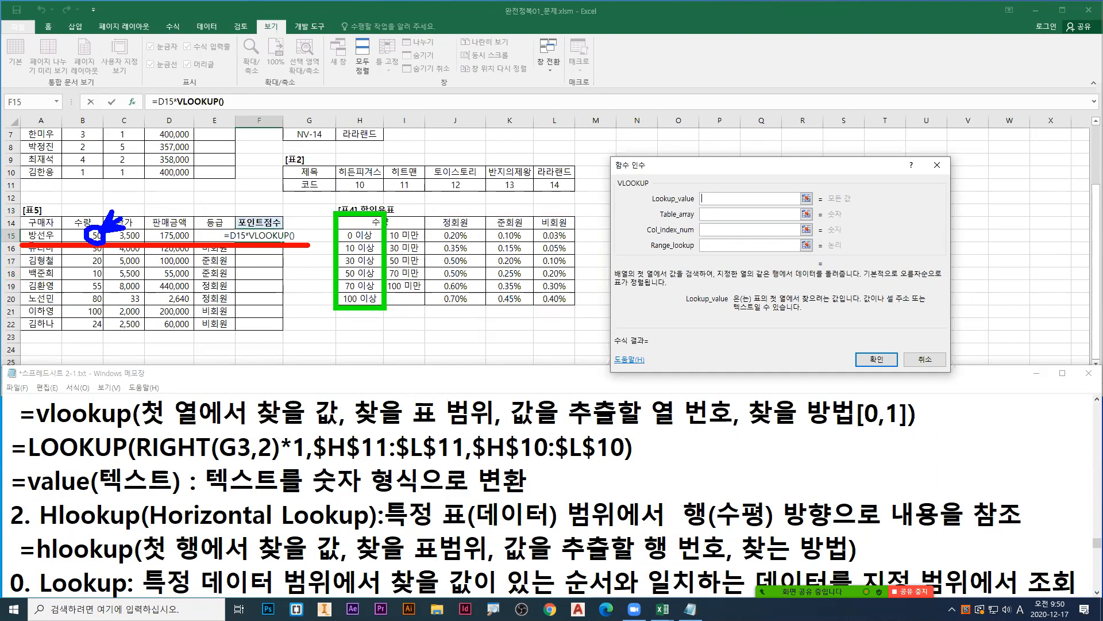
{"action": "left_click_drag", "start_coordinate": [20, 244], "coordinate": [308, 245]}
{"action": "key", "text": "r"}
{"action": "mouse_move", "coordinate": [100, 234]}
{"action": "left_mouse_down"}
{"action": "mouse_move", "coordinate": [121, 212]}
{"action": "mouse_move", "coordinate": [85, 232]}
{"action": "mouse_move", "coordinate": [100, 237]}
{"action": "left_mouse_up"}
{"action": "key", "text": "Escape"}
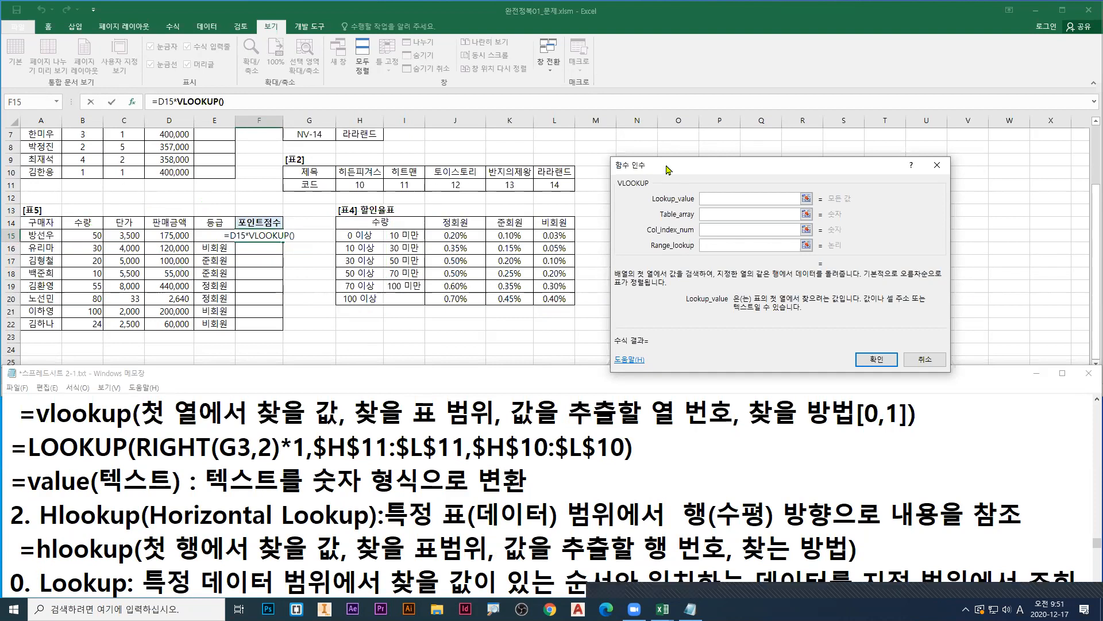
Step: Set Lookup_value to B15, the 수량 of the first buyer, and mark that cell
{"action": "left_click_drag", "start_coordinate": [658, 166], "coordinate": [427, 170]}
{"action": "left_click", "coordinate": [99, 237]}
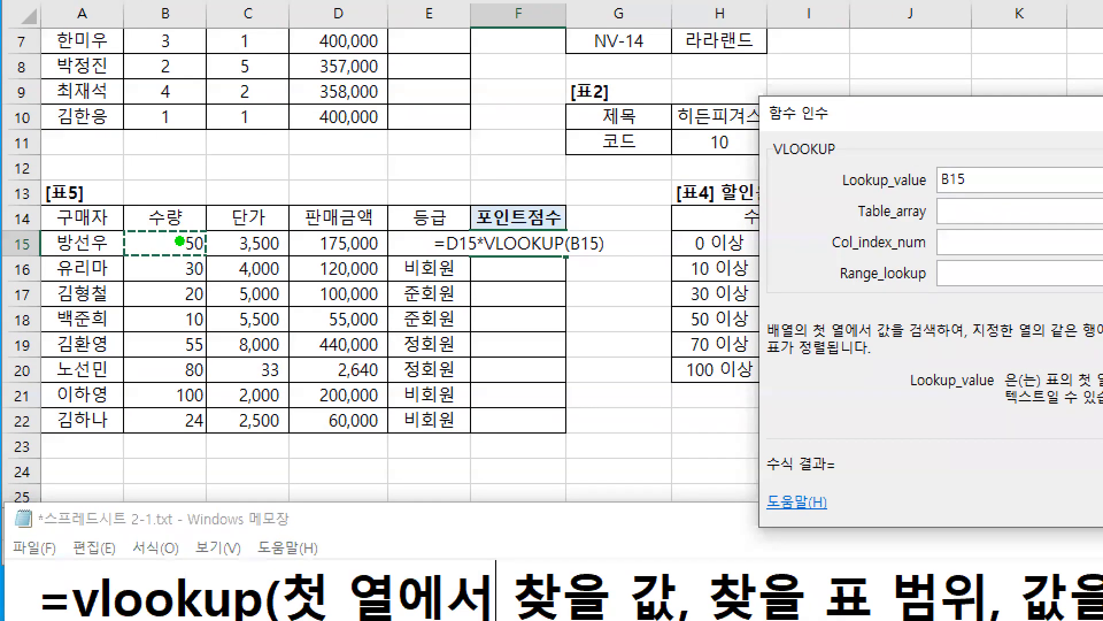
{"action": "left_click_drag", "start_coordinate": [138, 211], "coordinate": [180, 192]}
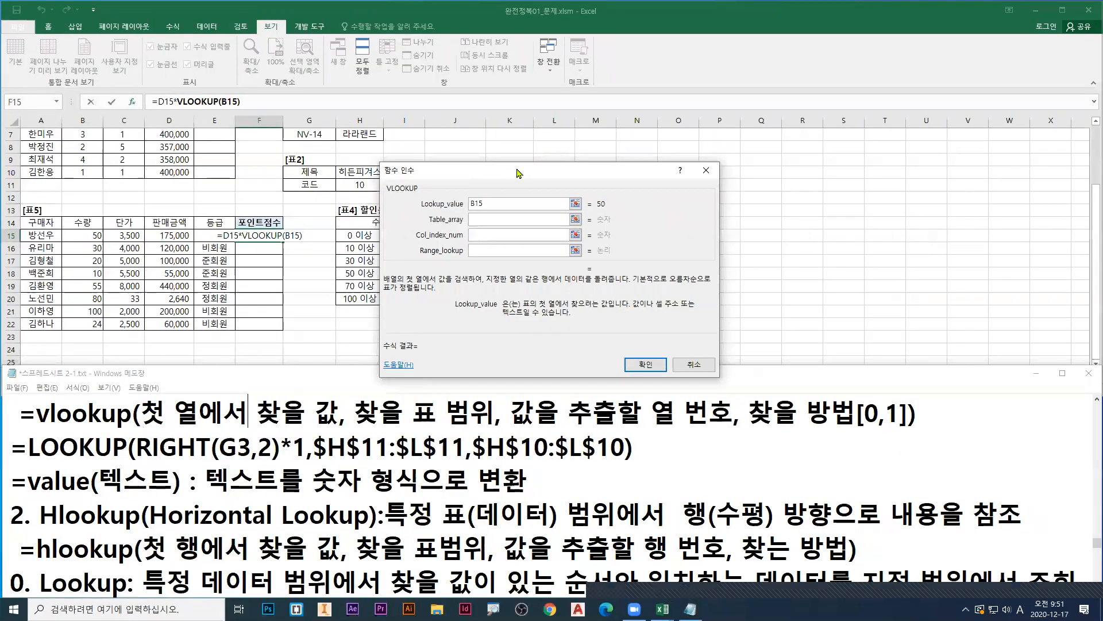
Step: Move the dialog clear of [표4], activate Table_array, and mark the field and its description in blue
{"action": "left_click_drag", "start_coordinate": [519, 173], "coordinate": [726, 172]}
{"action": "left_click", "coordinate": [687, 219]}
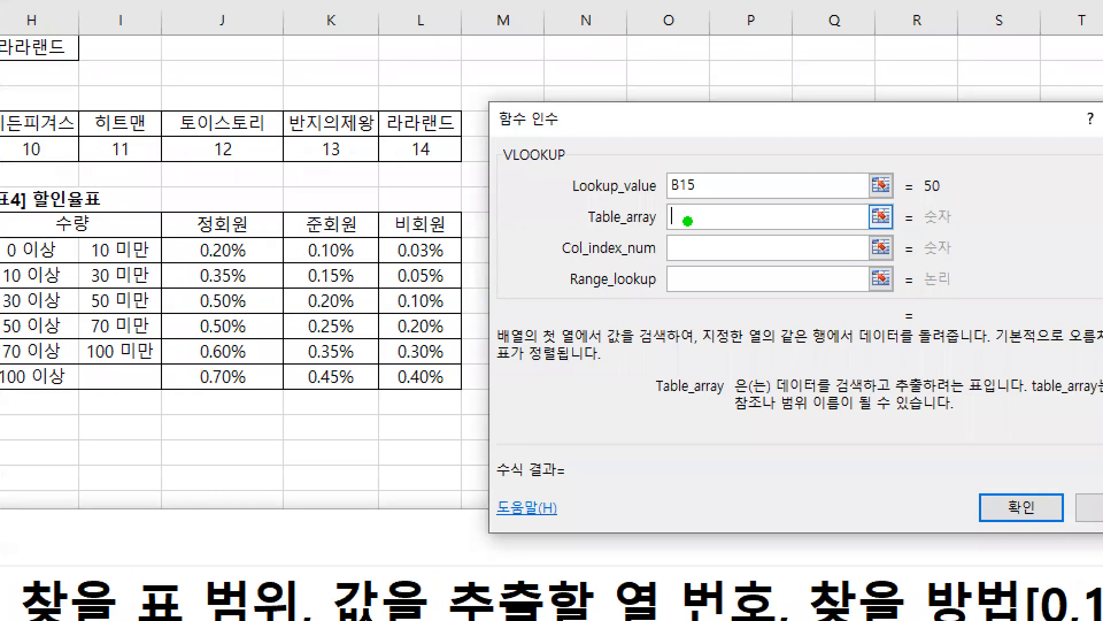
{"action": "left_click_drag", "start_coordinate": [676, 222], "coordinate": [672, 265]}
{"action": "mouse_move", "coordinate": [773, 398]}
{"action": "left_mouse_down"}
{"action": "mouse_move", "coordinate": [960, 399]}
{"action": "mouse_move", "coordinate": [774, 395]}
{"action": "left_mouse_up"}
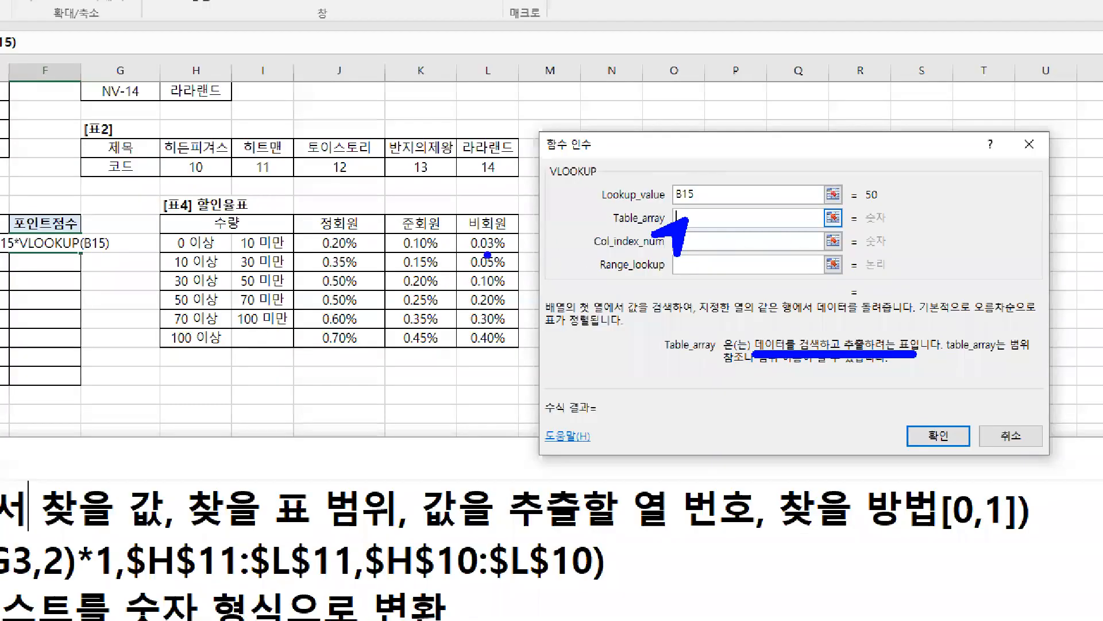
Step: Box the whole [표4] table in blue, cross out its header cells in red, and box the data rows below them in red
{"action": "mouse_move", "coordinate": [169, 216]}
{"action": "left_mouse_down"}
{"action": "mouse_move", "coordinate": [155, 209]}
{"action": "mouse_move", "coordinate": [515, 345]}
{"action": "mouse_move", "coordinate": [520, 208]}
{"action": "mouse_move", "coordinate": [164, 207]}
{"action": "left_mouse_up"}
{"action": "key", "text": "r"}
{"action": "mouse_move", "coordinate": [240, 218]}
{"action": "left_mouse_down"}
{"action": "mouse_move", "coordinate": [216, 232]}
{"action": "mouse_move", "coordinate": [276, 231]}
{"action": "left_mouse_up"}
{"action": "left_click_drag", "start_coordinate": [351, 212], "coordinate": [342, 225]}
{"action": "left_click_drag", "start_coordinate": [339, 220], "coordinate": [360, 221]}
{"action": "mouse_move", "coordinate": [426, 218]}
{"action": "left_mouse_down"}
{"action": "mouse_move", "coordinate": [414, 224]}
{"action": "mouse_move", "coordinate": [431, 224]}
{"action": "left_mouse_up"}
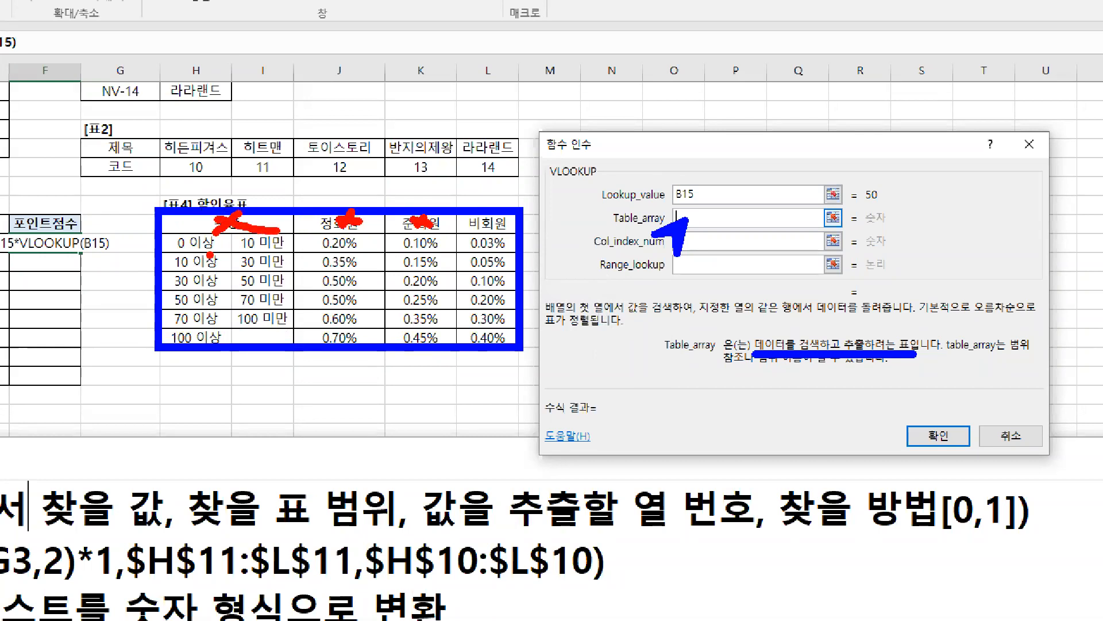
{"action": "left_click_drag", "start_coordinate": [159, 233], "coordinate": [374, 298]}
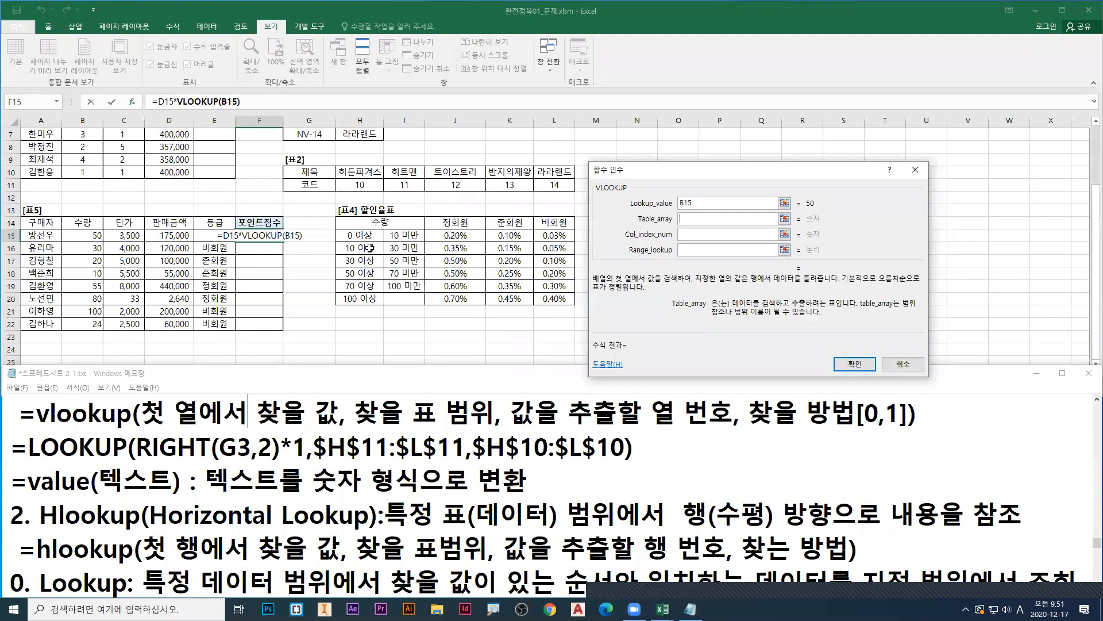
Step: Set Table_array to the absolute range $H$14:$L$20, and mark the range and its reference in red
{"action": "left_click_drag", "start_coordinate": [196, 221], "coordinate": [479, 332]}
{"action": "left_click_drag", "start_coordinate": [548, 295], "coordinate": [553, 298]}
{"action": "key", "text": "F4"}
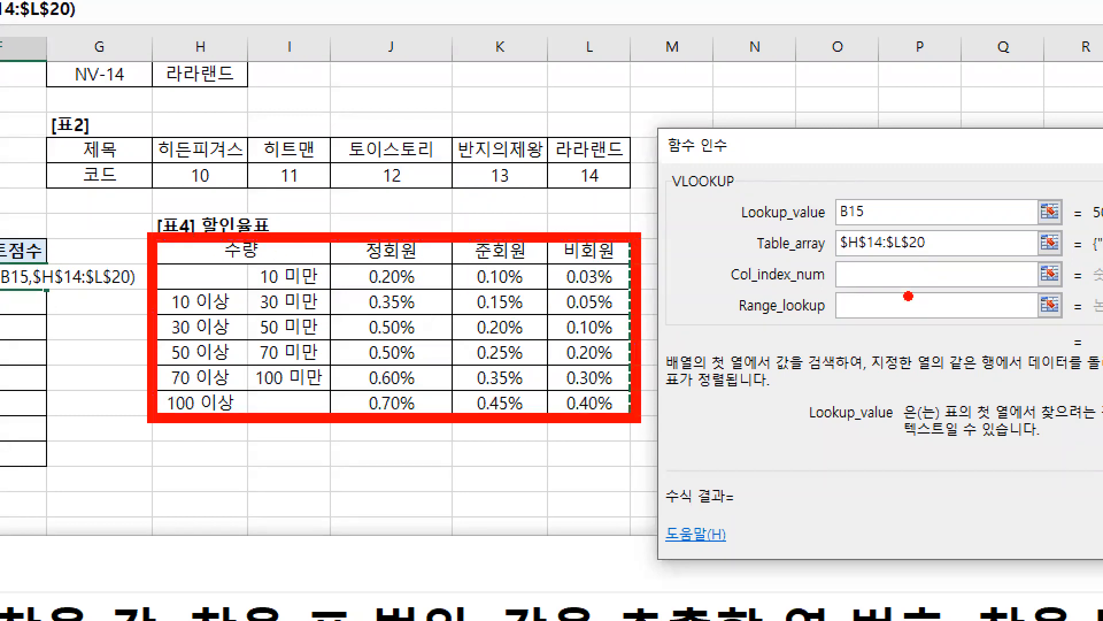
{"action": "left_click_drag", "start_coordinate": [842, 256], "coordinate": [920, 256]}
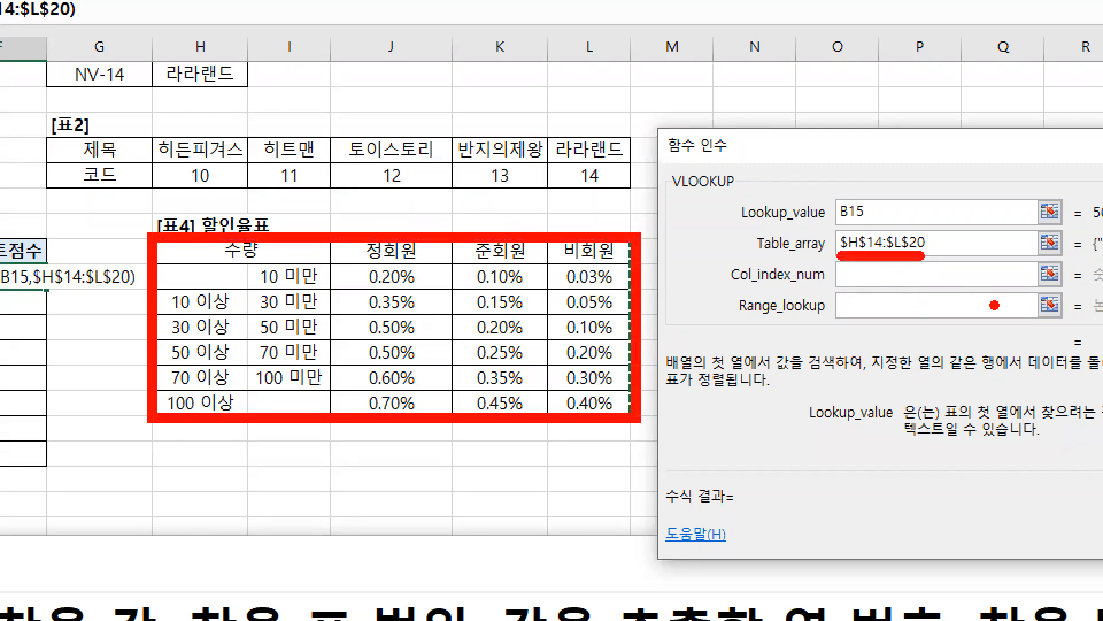
Step: Activate Col_index_num, move the dialog below the [표4] data, and point a blue arrow at the field
{"action": "key", "text": "b"}
{"action": "left_click_drag", "start_coordinate": [844, 277], "coordinate": [816, 318]}
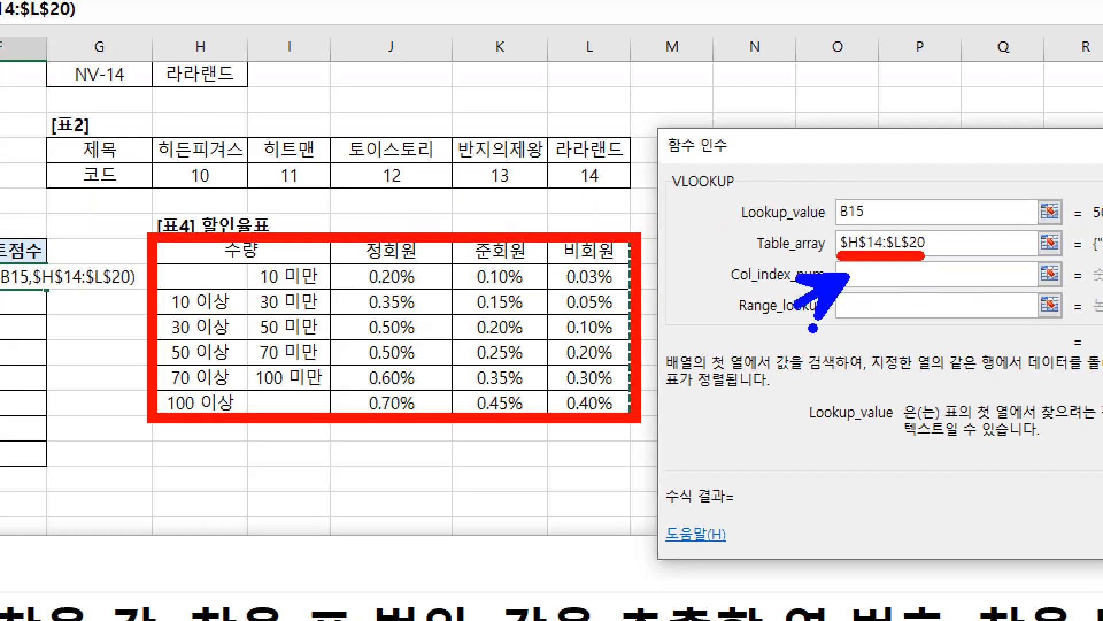
{"action": "key", "text": "Escape"}
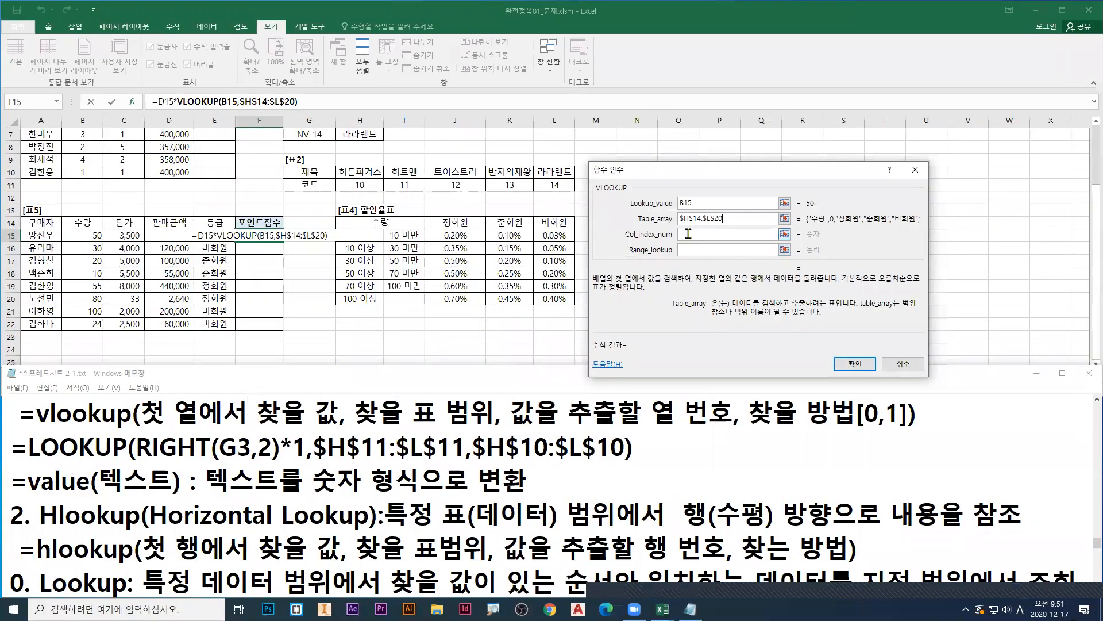
{"action": "left_click", "coordinate": [688, 236]}
{"action": "left_click_drag", "start_coordinate": [680, 171], "coordinate": [402, 315]}
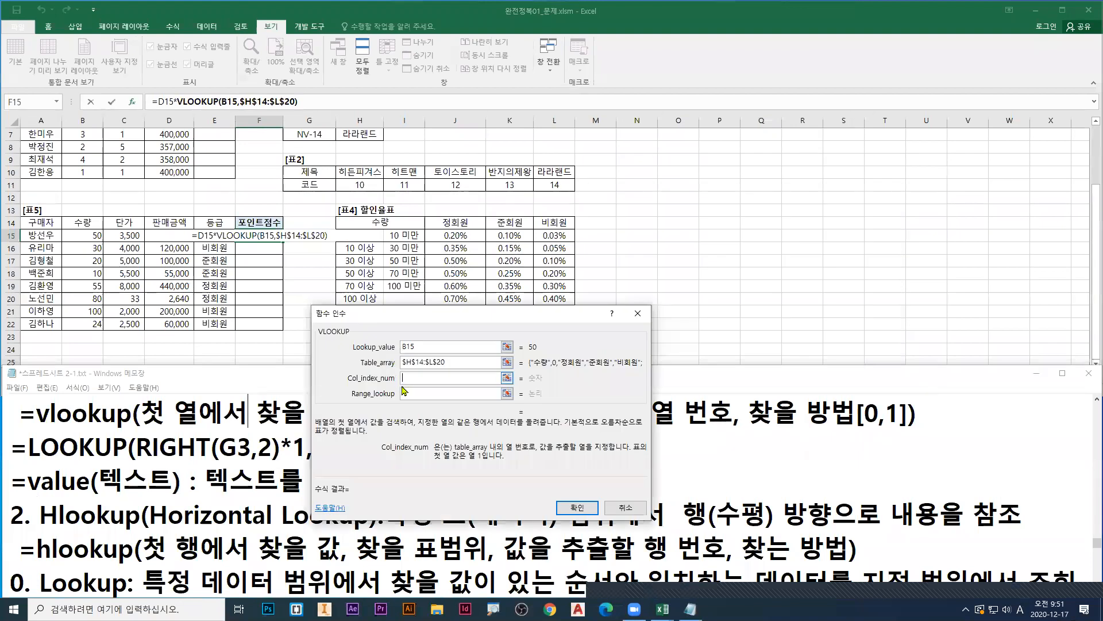
{"action": "key", "text": "ctrl+1"}
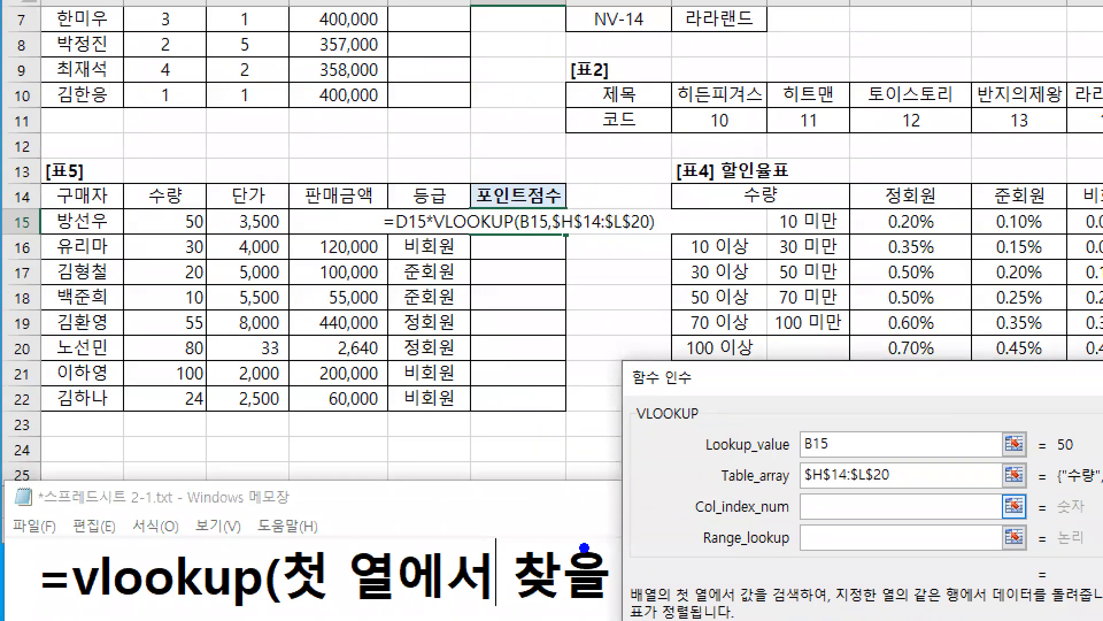
{"action": "left_click_drag", "start_coordinate": [812, 517], "coordinate": [785, 558]}
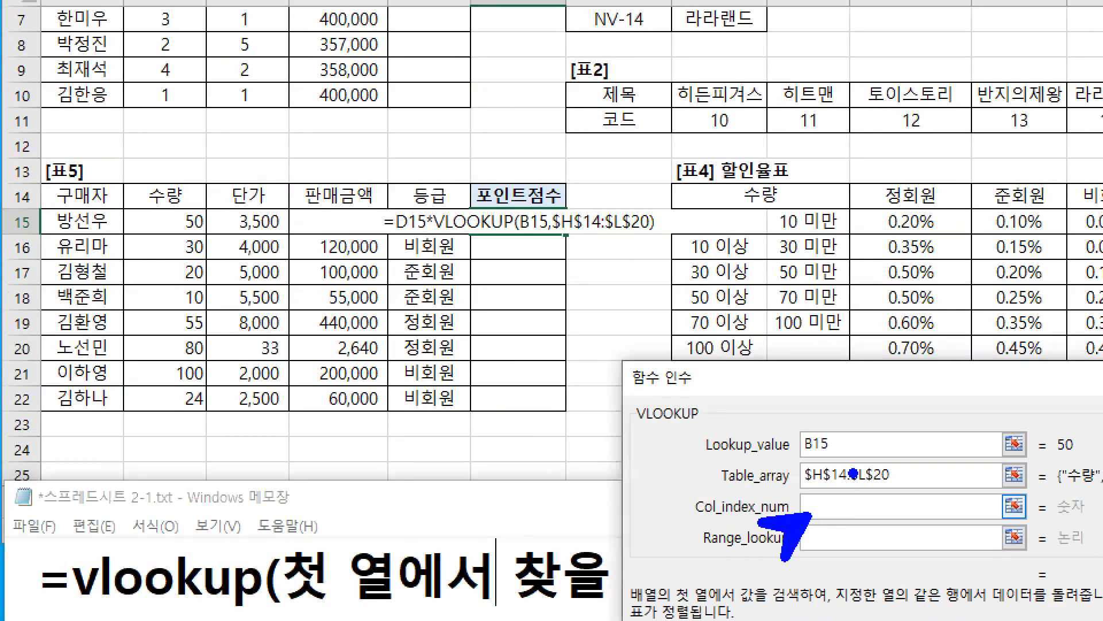
{"action": "key", "text": "Escape"}
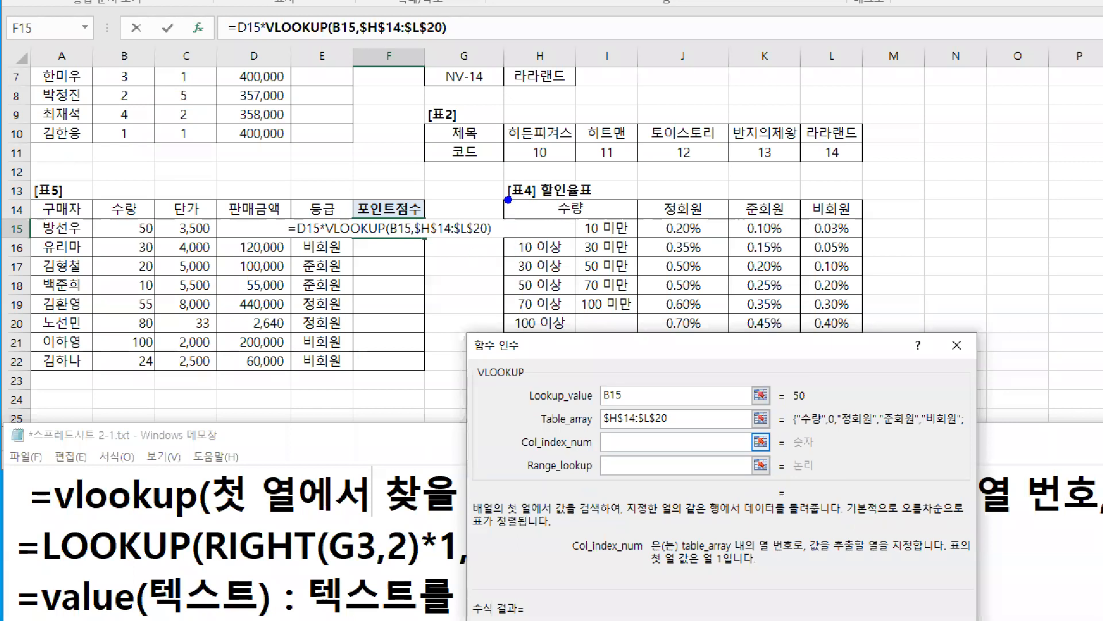
Step: Box the [표4] range H14:L20 in blue and number its five columns 1 to 5 in red
{"action": "mouse_move", "coordinate": [503, 196]}
{"action": "left_mouse_down"}
{"action": "mouse_move", "coordinate": [768, 320]}
{"action": "mouse_move", "coordinate": [864, 340]}
{"action": "left_mouse_up"}
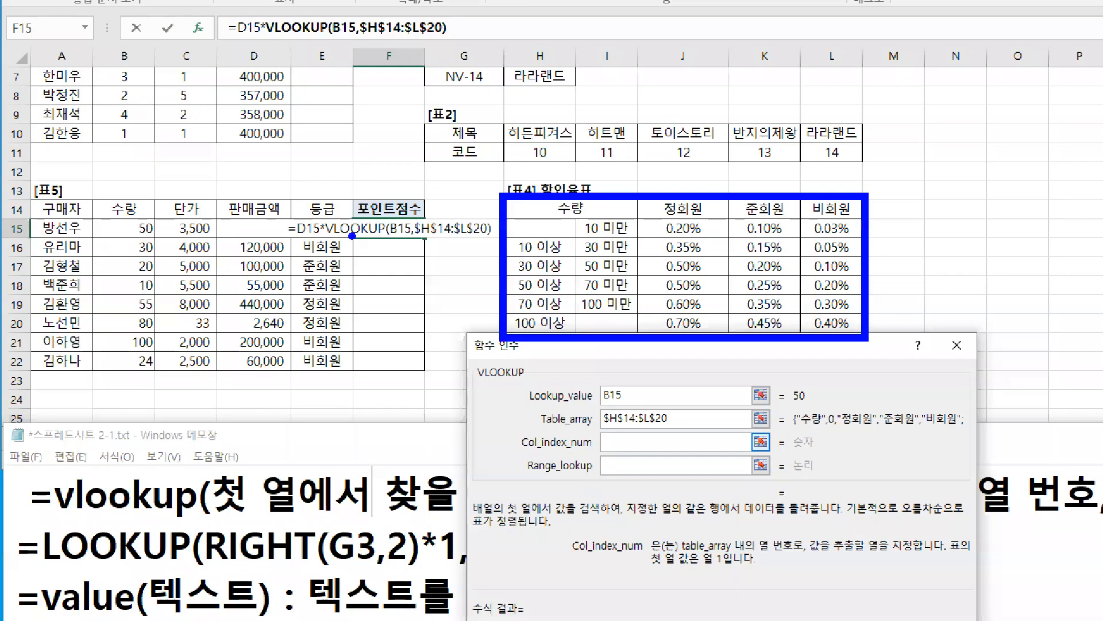
{"action": "key", "text": "r"}
{"action": "mouse_move", "coordinate": [583, 173]}
{"action": "left_mouse_down"}
{"action": "mouse_move", "coordinate": [576, 189]}
{"action": "mouse_move", "coordinate": [600, 195]}
{"action": "mouse_move", "coordinate": [686, 183]}
{"action": "mouse_move", "coordinate": [688, 194]}
{"action": "left_mouse_up"}
{"action": "mouse_move", "coordinate": [762, 168]}
{"action": "left_mouse_down"}
{"action": "mouse_move", "coordinate": [779, 185]}
{"action": "mouse_move", "coordinate": [772, 197]}
{"action": "left_mouse_up"}
{"action": "left_click_drag", "start_coordinate": [828, 169], "coordinate": [840, 192]}
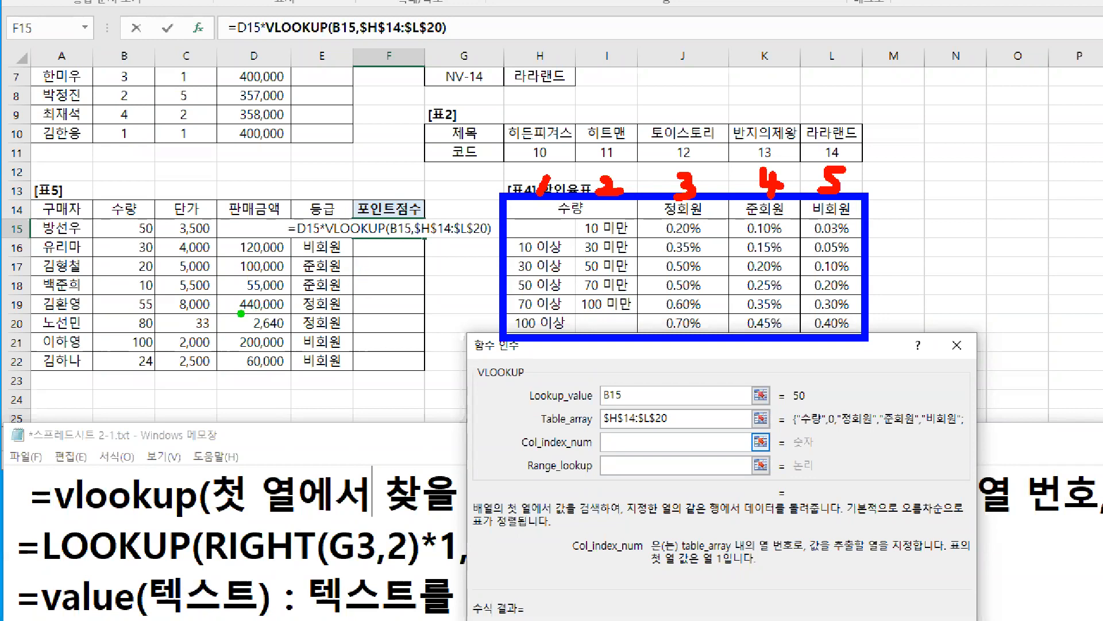
Step: Underline 정회원, 준회원 and 비회원 in the 등급 column in green, and write 3, 4 and 5 in red at Col_index_num
{"action": "left_click_drag", "start_coordinate": [305, 315], "coordinate": [348, 315]}
{"action": "left_click_drag", "start_coordinate": [618, 444], "coordinate": [605, 451]}
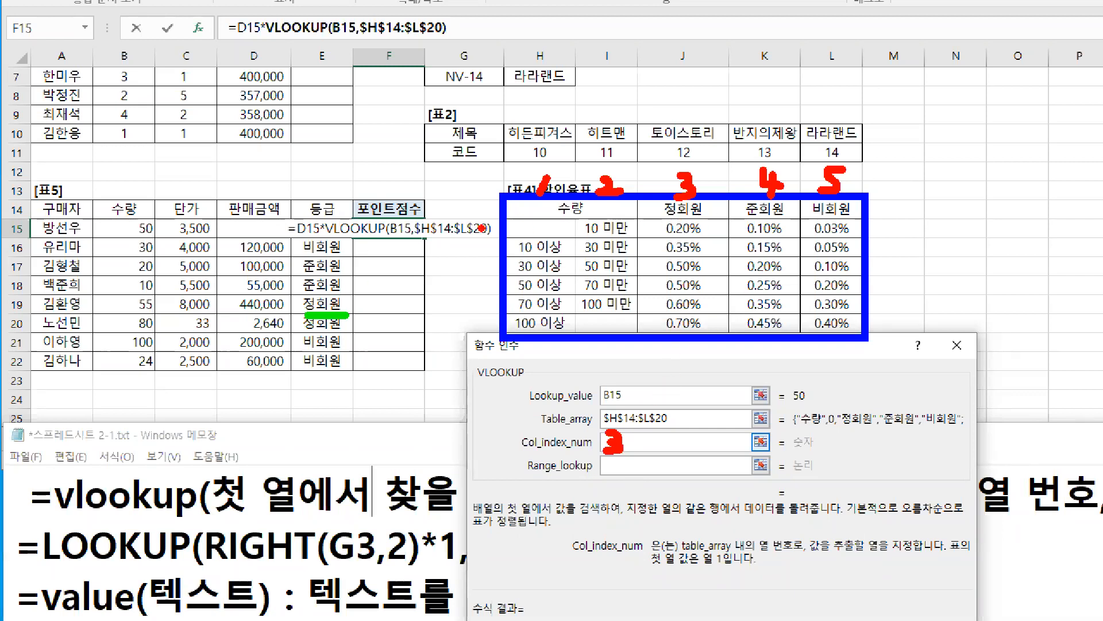
{"action": "left_click_drag", "start_coordinate": [304, 279], "coordinate": [337, 278]}
{"action": "mouse_move", "coordinate": [645, 429]}
{"action": "left_mouse_down"}
{"action": "mouse_move", "coordinate": [641, 444]}
{"action": "mouse_move", "coordinate": [666, 445]}
{"action": "left_mouse_up"}
{"action": "left_click_drag", "start_coordinate": [657, 431], "coordinate": [658, 437]}
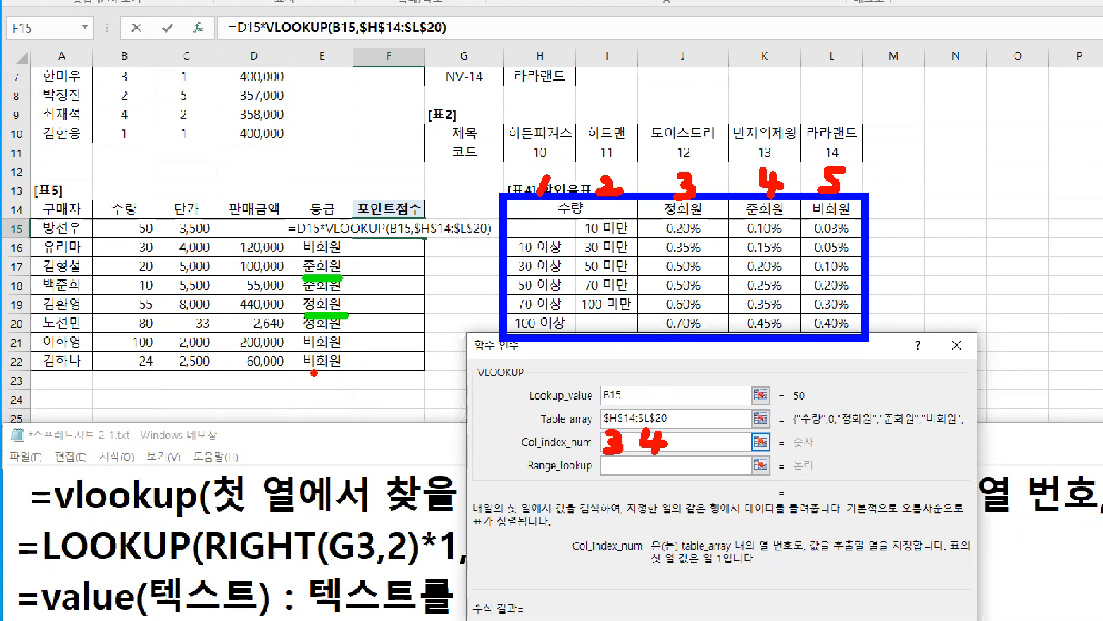
{"action": "left_click_drag", "start_coordinate": [309, 373], "coordinate": [346, 371]}
{"action": "key", "text": "r"}
{"action": "mouse_move", "coordinate": [698, 450]}
{"action": "left_mouse_down"}
{"action": "mouse_move", "coordinate": [673, 457]}
{"action": "mouse_move", "coordinate": [721, 435]}
{"action": "left_mouse_up"}
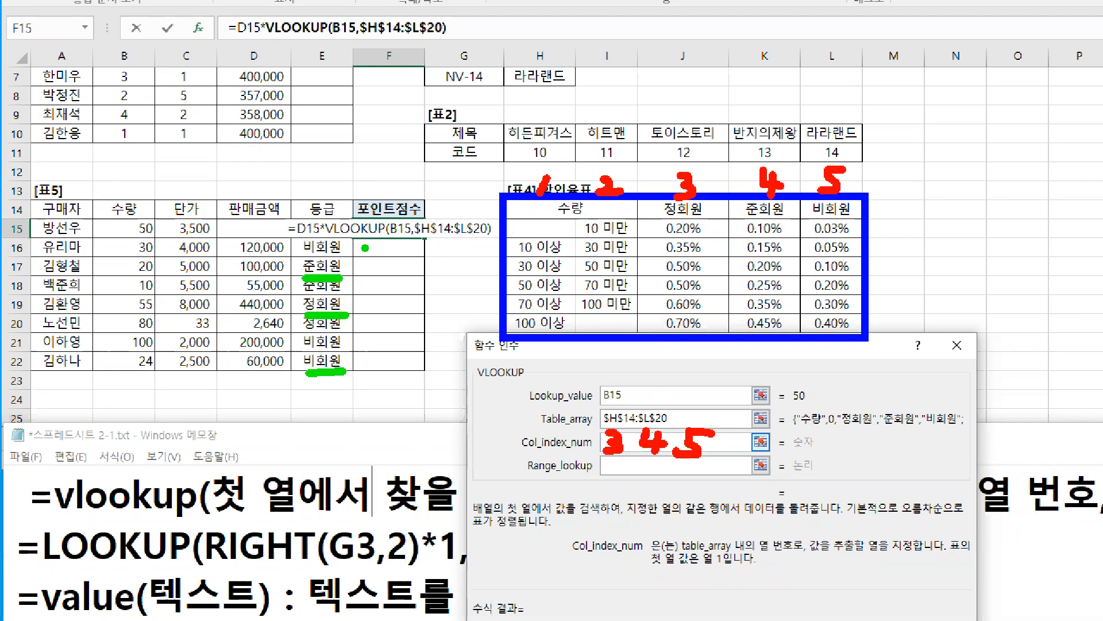
Step: Box the headers 정회원, 준회원 and 비회원 in green and number them 1, 2 and 3 in red
{"action": "mouse_move", "coordinate": [639, 197]}
{"action": "left_mouse_down"}
{"action": "mouse_move", "coordinate": [736, 225]}
{"action": "mouse_move", "coordinate": [866, 221]}
{"action": "left_mouse_up"}
{"action": "key", "text": "r"}
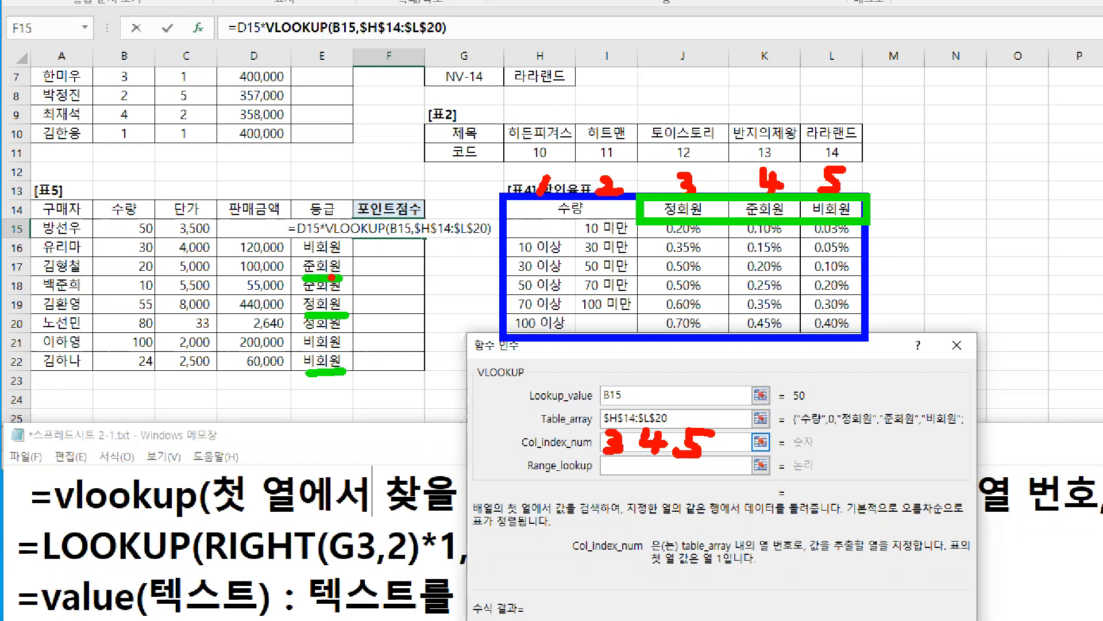
{"action": "left_click_drag", "start_coordinate": [688, 217], "coordinate": [679, 235]}
{"action": "left_click_drag", "start_coordinate": [760, 218], "coordinate": [765, 229]}
{"action": "left_click_drag", "start_coordinate": [827, 211], "coordinate": [822, 228]}
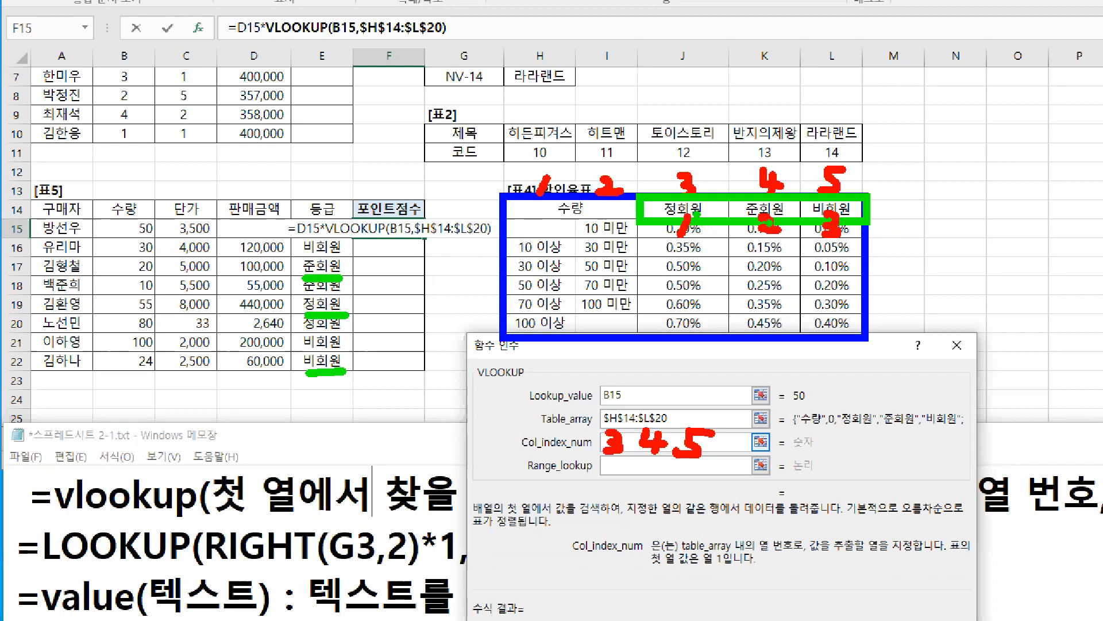
Step: Box the whole [표4] in red, number its first two columns 1 and 2 in blue, and write + 2 in blue beside it
{"action": "mouse_move", "coordinate": [503, 191]}
{"action": "left_mouse_down"}
{"action": "mouse_move", "coordinate": [534, 240]}
{"action": "mouse_move", "coordinate": [878, 338]}
{"action": "mouse_move", "coordinate": [868, 338]}
{"action": "left_mouse_up"}
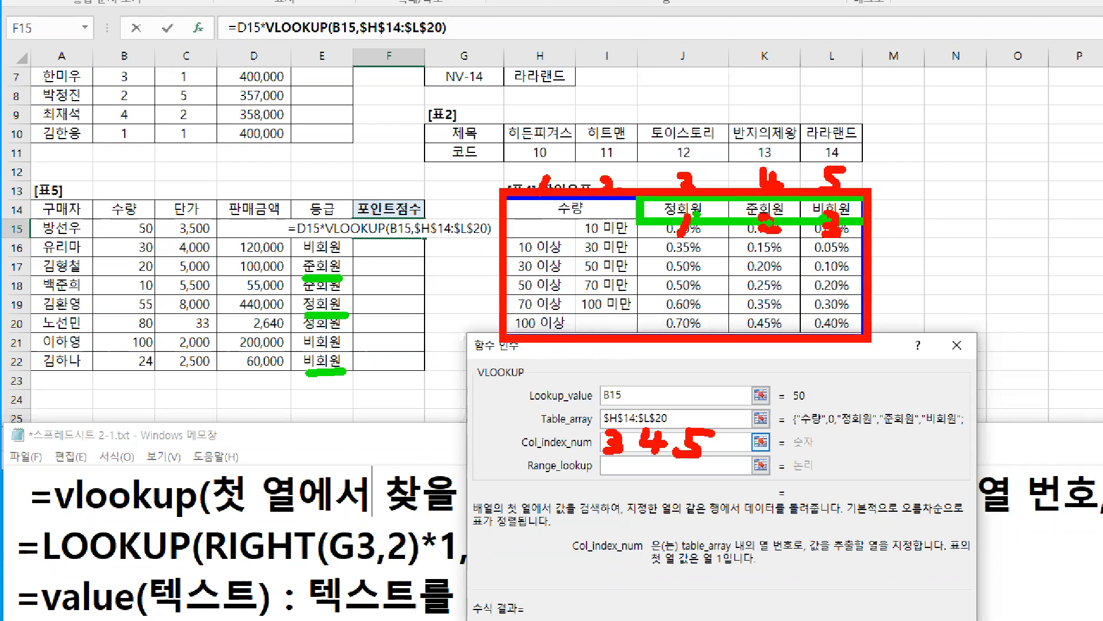
{"action": "key", "text": "g"}
{"action": "key", "text": "b"}
{"action": "mouse_move", "coordinate": [551, 166]}
{"action": "left_mouse_down"}
{"action": "mouse_move", "coordinate": [538, 193]}
{"action": "mouse_move", "coordinate": [607, 172]}
{"action": "mouse_move", "coordinate": [598, 191]}
{"action": "mouse_move", "coordinate": [622, 188]}
{"action": "left_mouse_up"}
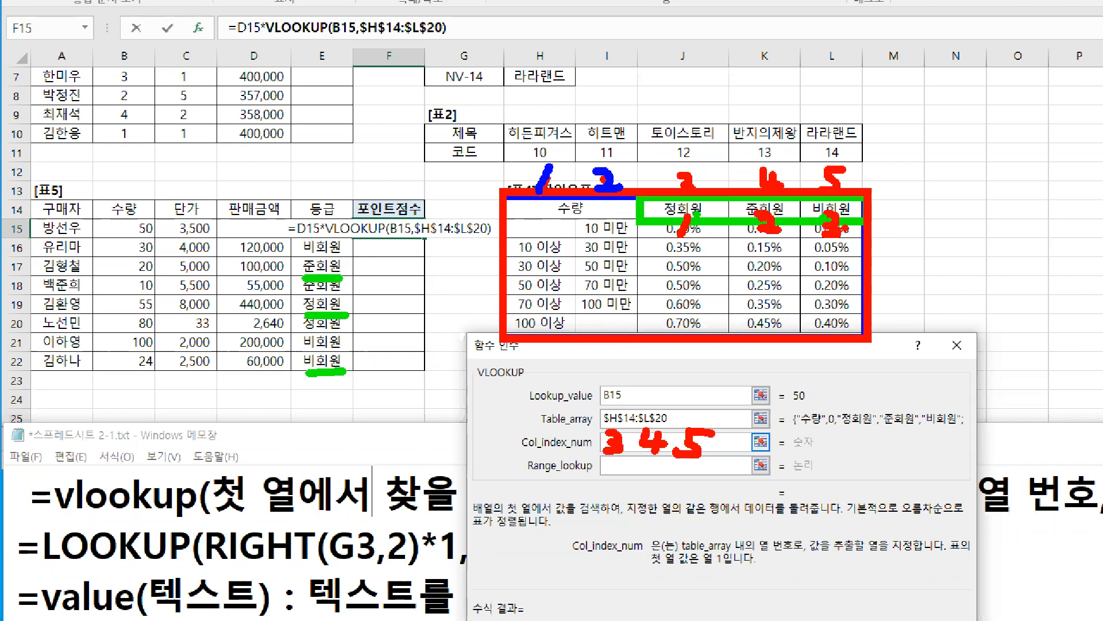
{"action": "left_click_drag", "start_coordinate": [891, 225], "coordinate": [913, 224]}
{"action": "left_click_drag", "start_coordinate": [901, 207], "coordinate": [903, 244]}
{"action": "mouse_move", "coordinate": [936, 222]}
{"action": "left_mouse_down"}
{"action": "mouse_move", "coordinate": [942, 236]}
{"action": "mouse_move", "coordinate": [977, 236]}
{"action": "left_mouse_up"}
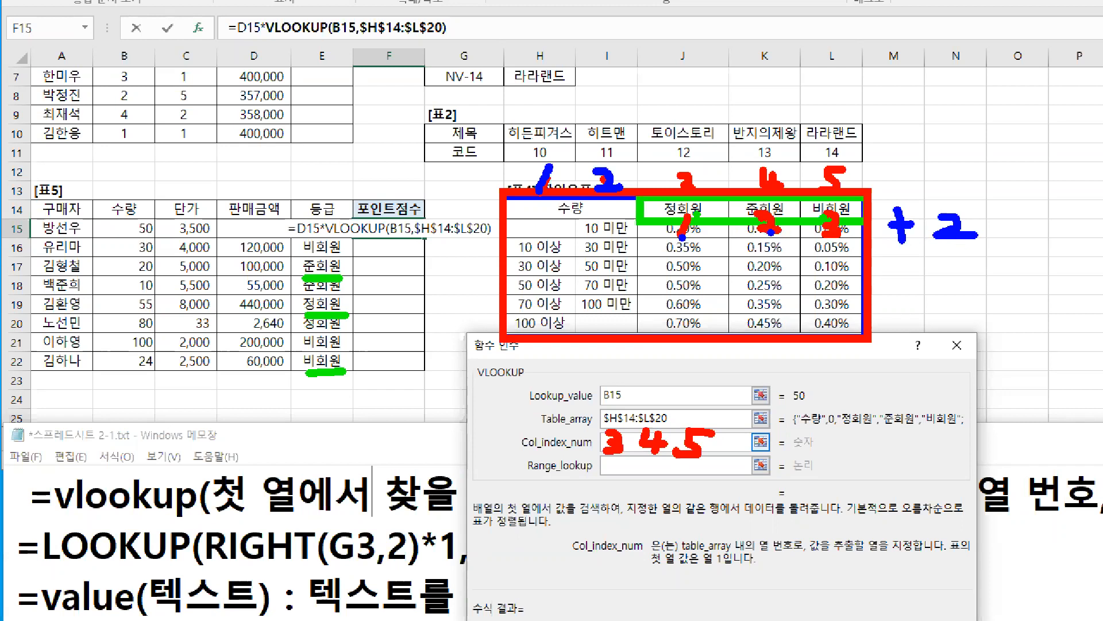
Step: Underline the header numbers 1 to 3 and + 2 in red, point a red arrow at the 등급 cell E15, and clear all markings
{"action": "left_click", "coordinate": [837, 238]}
{"action": "left_click_drag", "start_coordinate": [671, 243], "coordinate": [843, 242]}
{"action": "left_click_drag", "start_coordinate": [324, 196], "coordinate": [356, 219]}
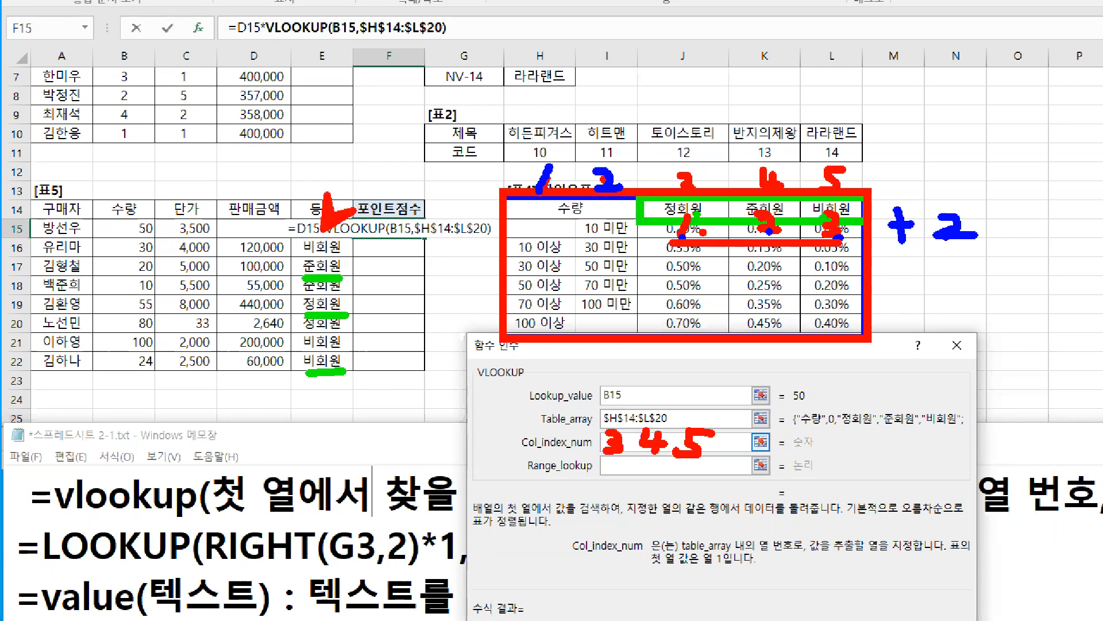
{"action": "left_click_drag", "start_coordinate": [640, 197], "coordinate": [982, 249]}
{"action": "key", "text": "r"}
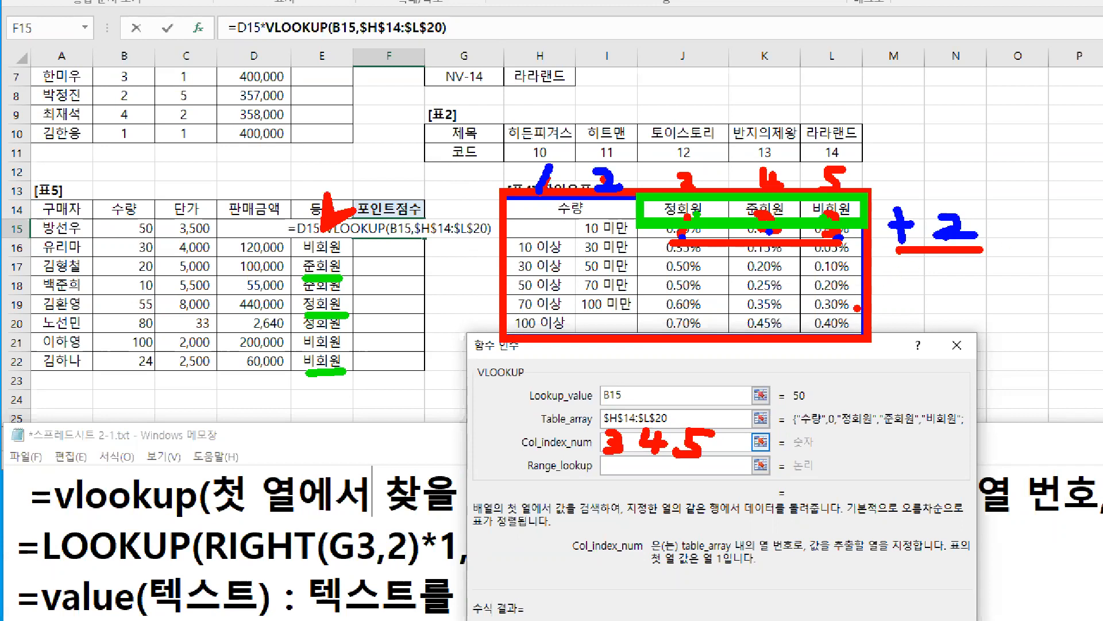
{"action": "key", "text": "Escape"}
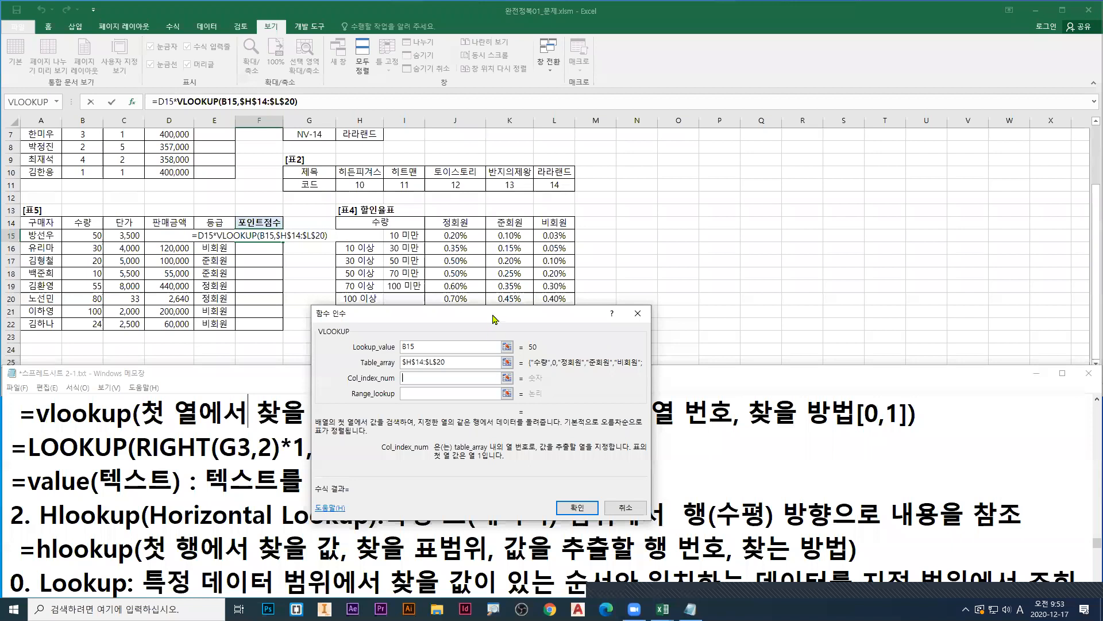
Step: Move the VLOOKUP arguments dialog up, point a red arrow at the empty Col_index_num argument, and clear the marking
{"action": "left_click_drag", "start_coordinate": [493, 316], "coordinate": [513, 171]}
{"action": "left_click", "coordinate": [430, 233]}
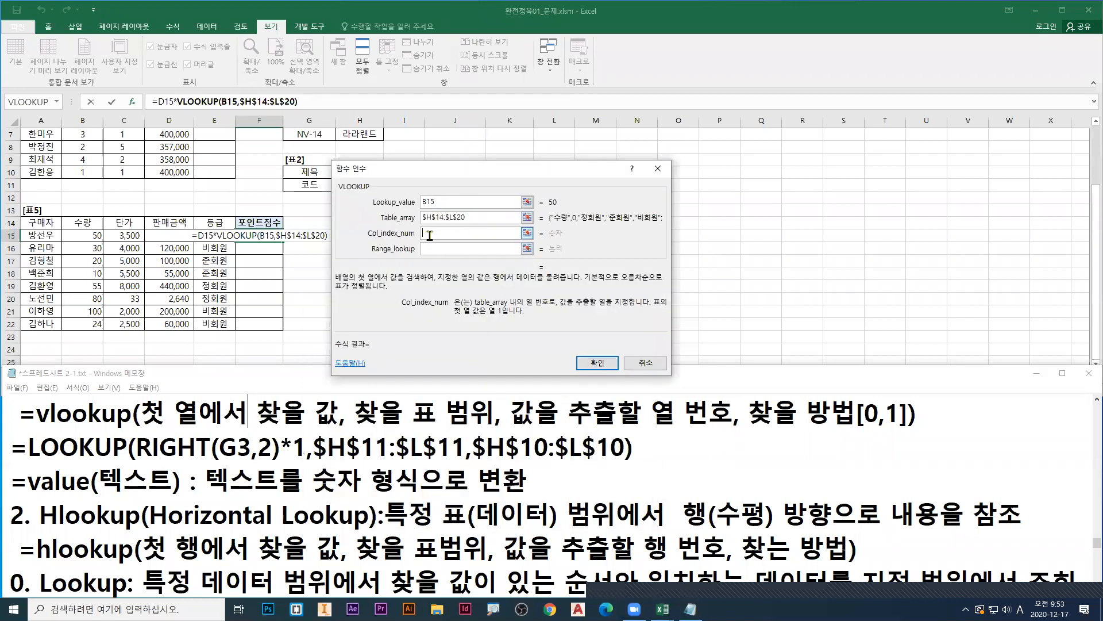
{"action": "key", "text": "ctrl+1"}
{"action": "left_click", "coordinate": [430, 235]}
{"action": "left_click_drag", "start_coordinate": [424, 235], "coordinate": [391, 280]}
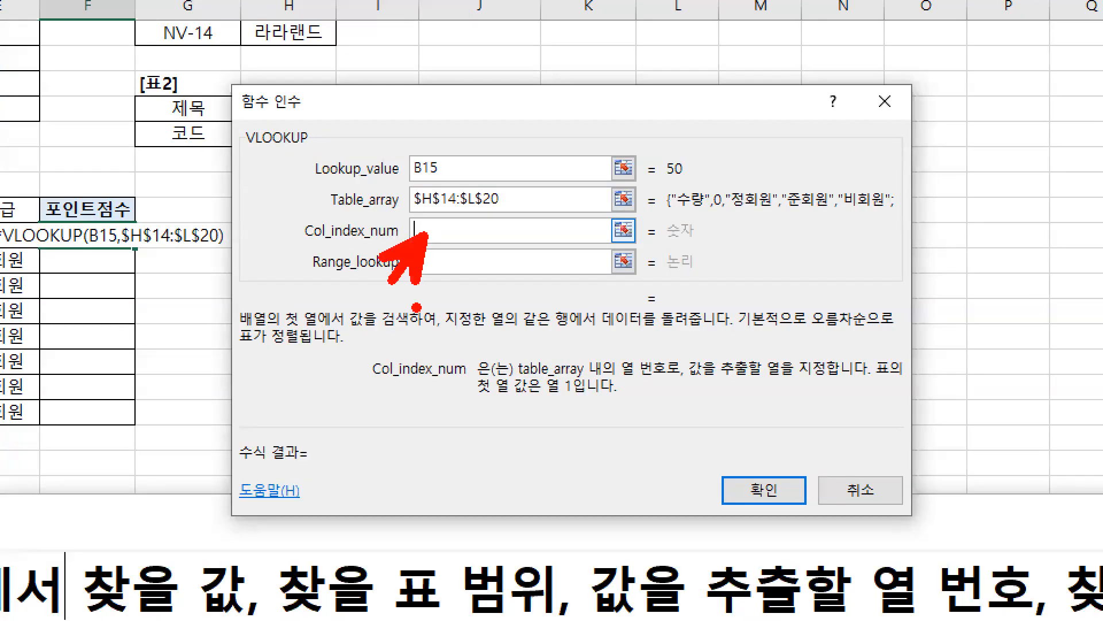
{"action": "key", "text": "Escape"}
Step: Enter match( as the Col_index_num argument of VLOOKUP
{"action": "type", "text": "mat"}
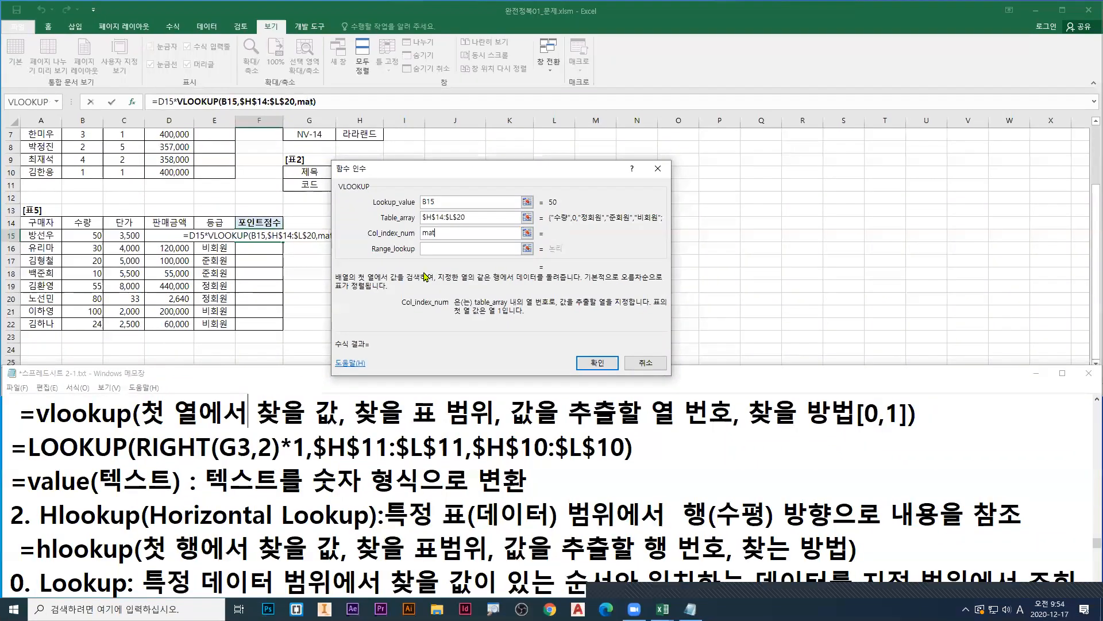
{"action": "type", "text": "ch"}
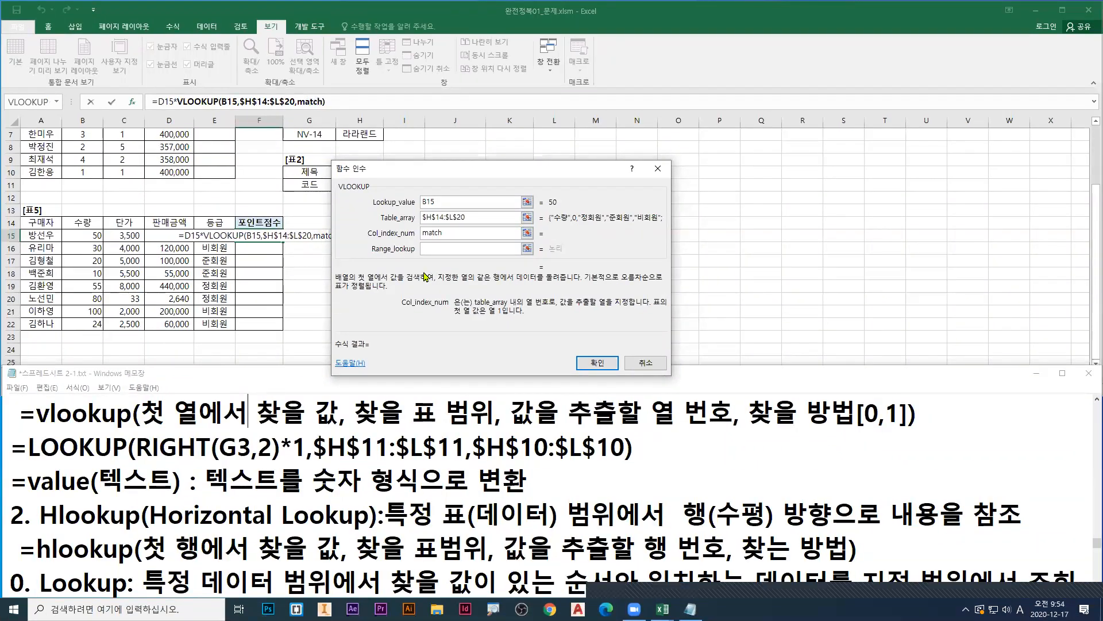
{"action": "type", "text": "("}
Step: Mark the parenthesis in Col_index_num and point at match in the formula in red, and switch to MATCH's arguments
{"action": "key", "text": "ctrl+1"}
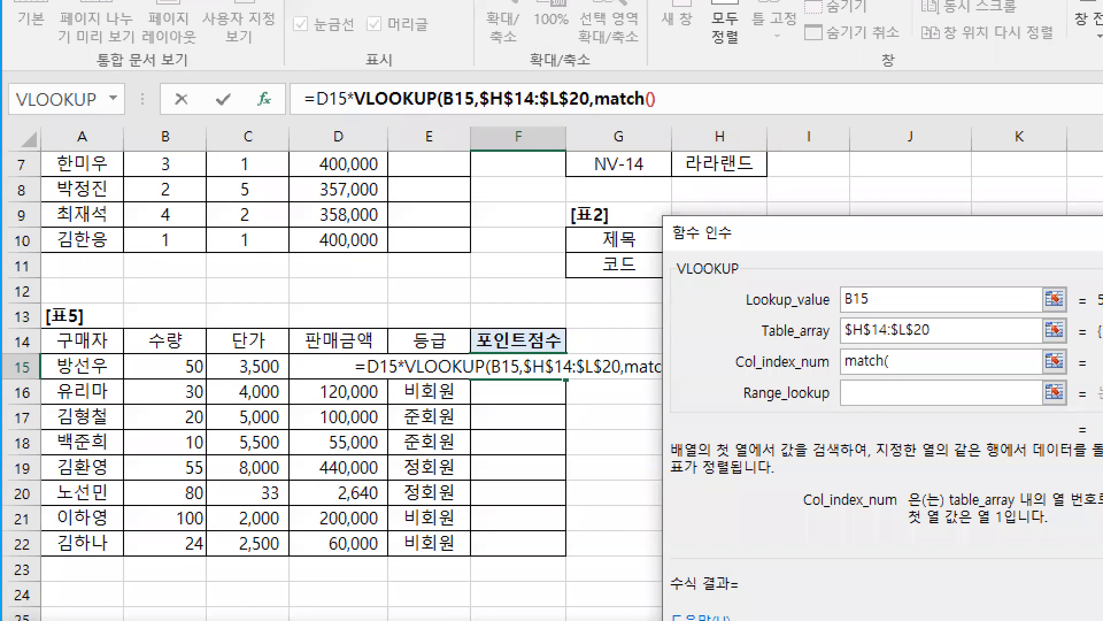
{"action": "left_click_drag", "start_coordinate": [893, 345], "coordinate": [891, 374]}
{"action": "left_click_drag", "start_coordinate": [647, 109], "coordinate": [654, 158]}
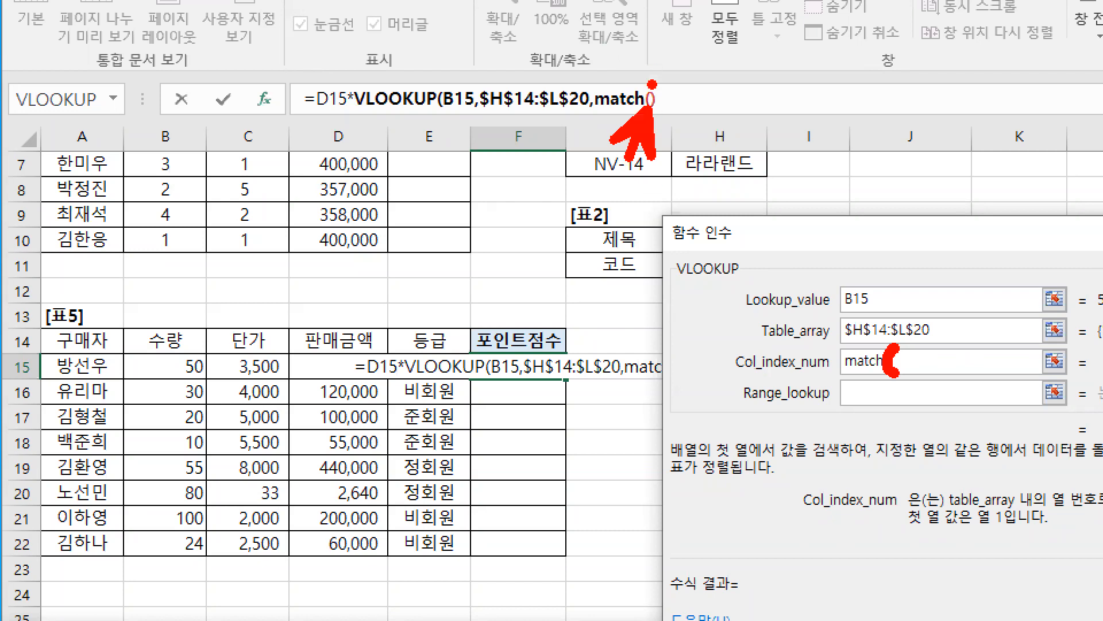
{"action": "left_click_drag", "start_coordinate": [651, 86], "coordinate": [693, 60]}
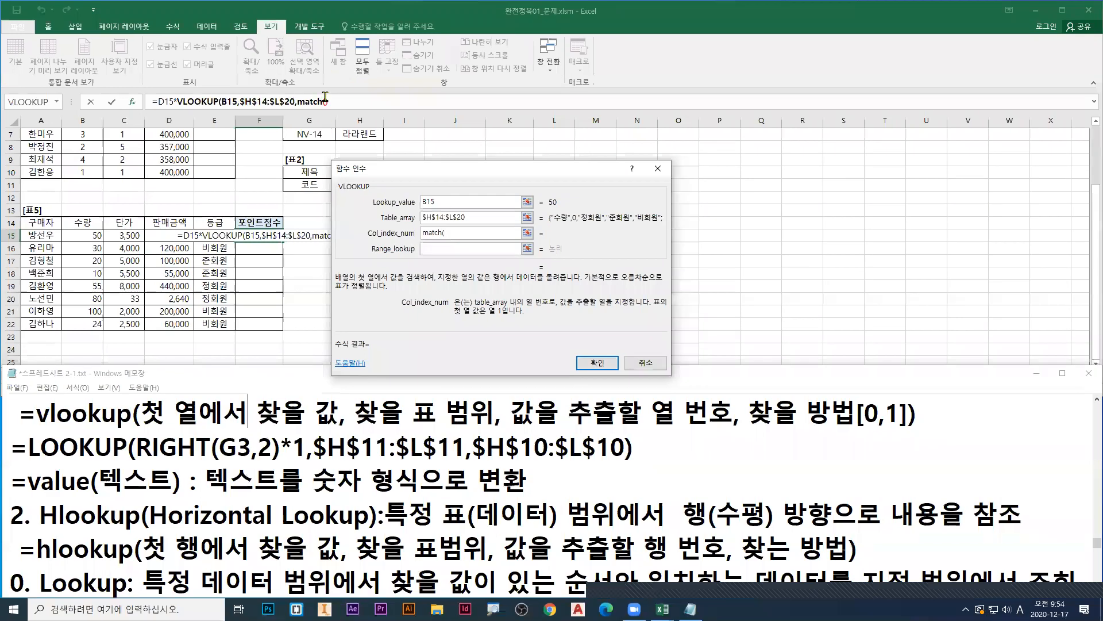
{"action": "left_click", "coordinate": [650, 99]}
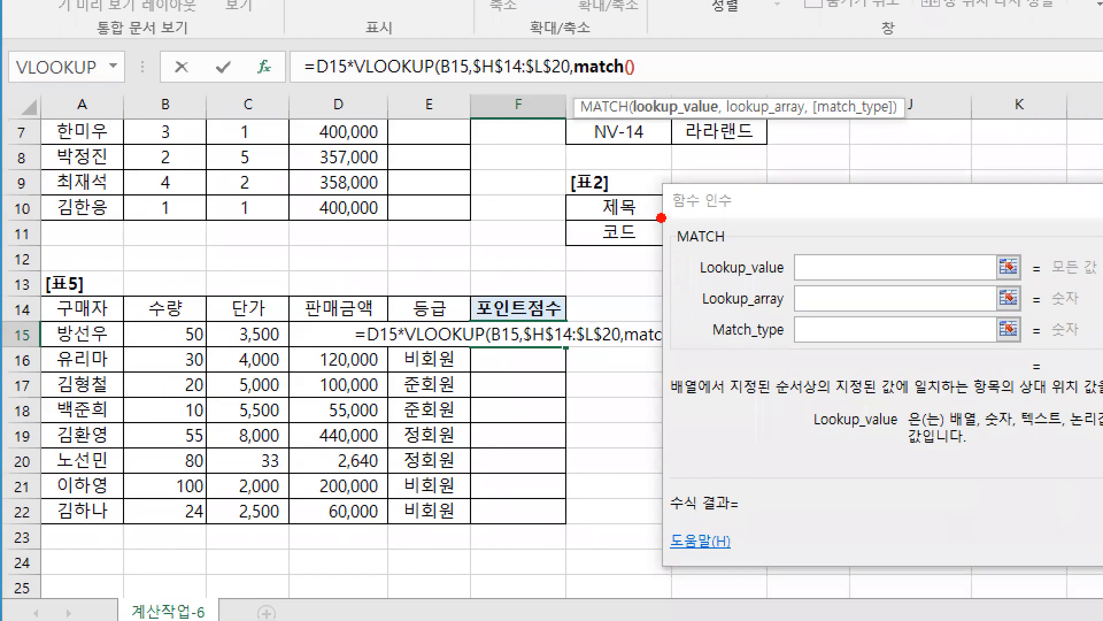
Step: Point a red arrow at MATCH's Lookup_value, underline it in red, and point a green arrow at the first 등급 cell
{"action": "left_click_drag", "start_coordinate": [811, 214], "coordinate": [849, 234]}
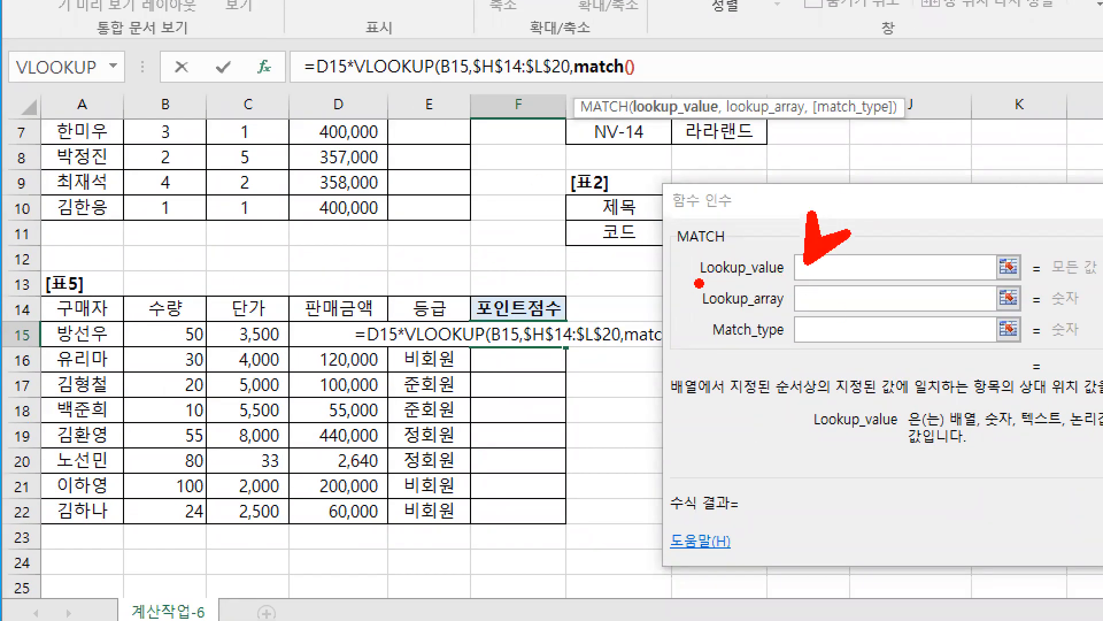
{"action": "left_click_drag", "start_coordinate": [697, 283], "coordinate": [860, 283]}
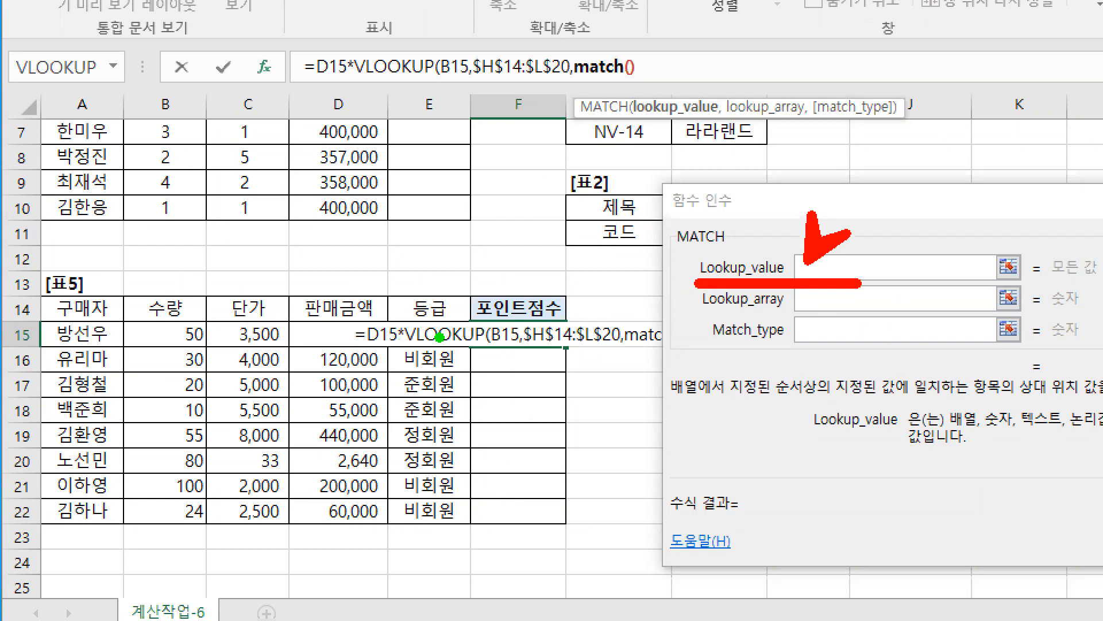
{"action": "left_click_drag", "start_coordinate": [451, 286], "coordinate": [483, 317]}
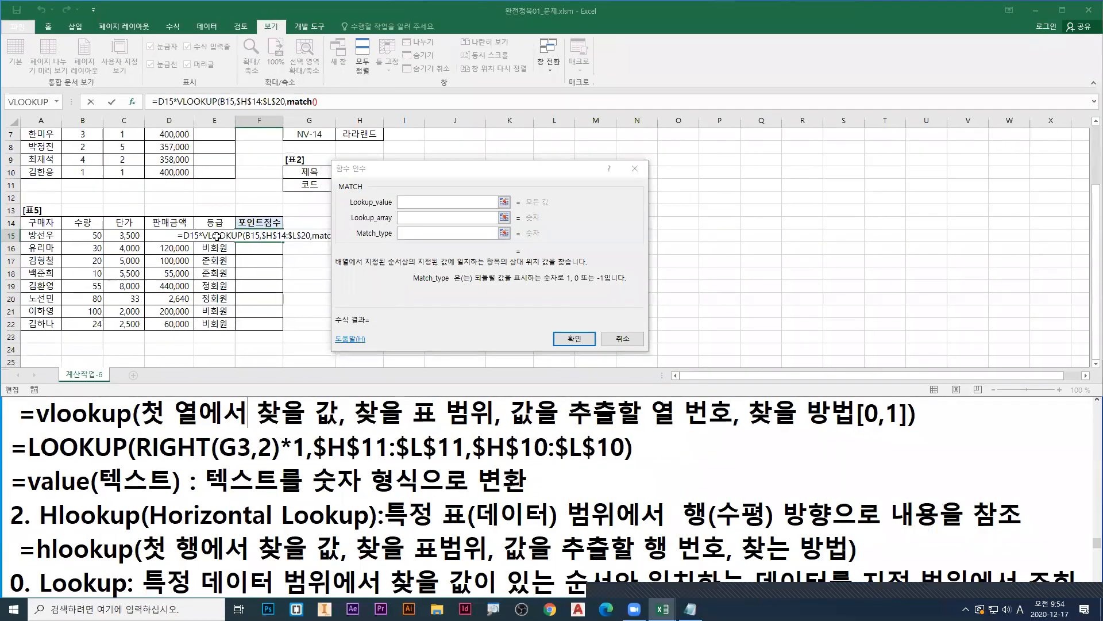
Step: Clear the markings and set MATCH's Lookup_value to the 등급 cell E15
{"action": "left_click", "coordinate": [433, 335]}
{"action": "left_click_drag", "start_coordinate": [416, 234], "coordinate": [379, 238]}
{"action": "key", "text": "BackSpace"}
{"action": "left_click", "coordinate": [420, 205]}
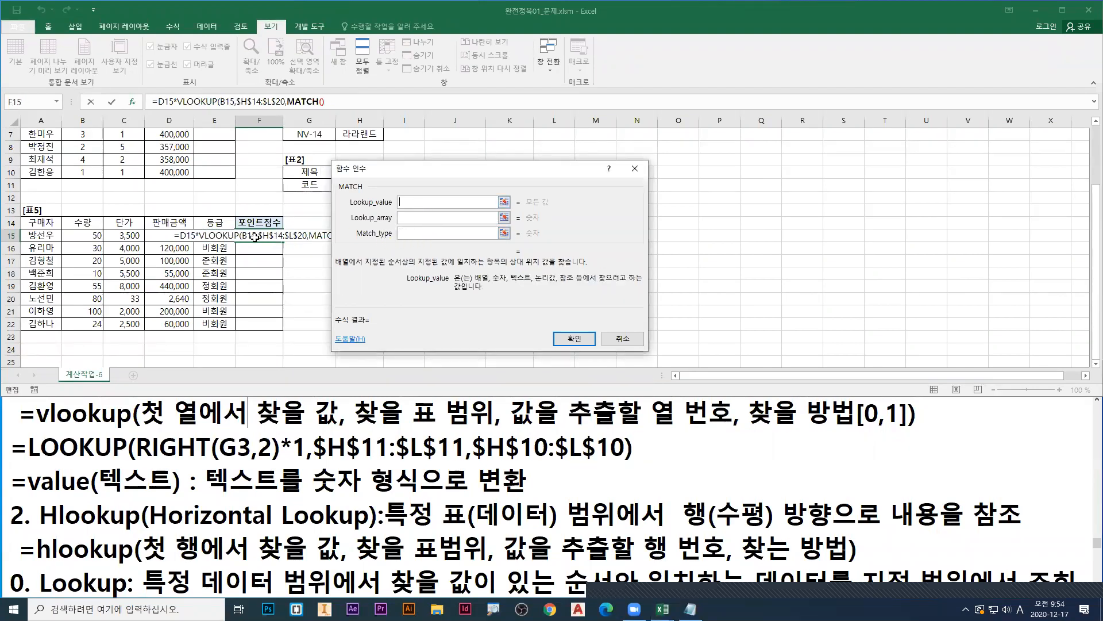
{"action": "left_click", "coordinate": [210, 237]}
Step: Point a blue arrow at E15, underline "정회원" in blue, draw green downward marks beside 등급 and 포인트점수, and clear everything
{"action": "mouse_move", "coordinate": [226, 233]}
{"action": "left_mouse_down"}
{"action": "mouse_move", "coordinate": [223, 247]}
{"action": "mouse_move", "coordinate": [225, 218]}
{"action": "left_mouse_up"}
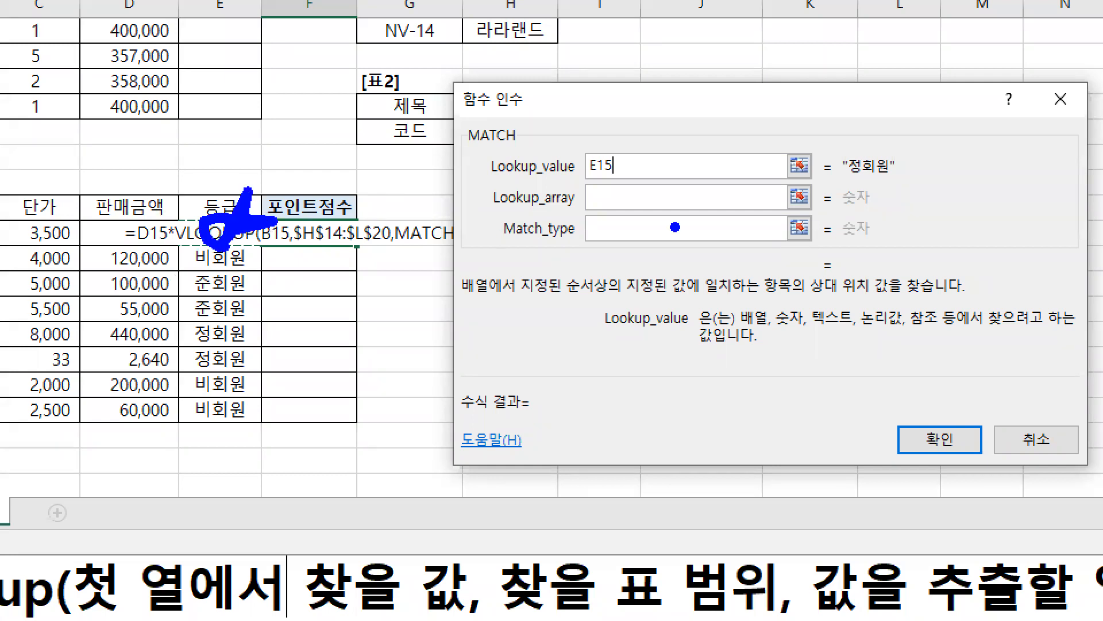
{"action": "mouse_move", "coordinate": [856, 182]}
{"action": "left_mouse_down"}
{"action": "mouse_move", "coordinate": [894, 182]}
{"action": "mouse_move", "coordinate": [859, 183]}
{"action": "left_mouse_up"}
{"action": "key", "text": "g"}
{"action": "left_click_drag", "start_coordinate": [355, 249], "coordinate": [349, 267]}
{"action": "mouse_move", "coordinate": [226, 245]}
{"action": "left_mouse_down"}
{"action": "mouse_move", "coordinate": [233, 278]}
{"action": "mouse_move", "coordinate": [221, 283]}
{"action": "left_mouse_up"}
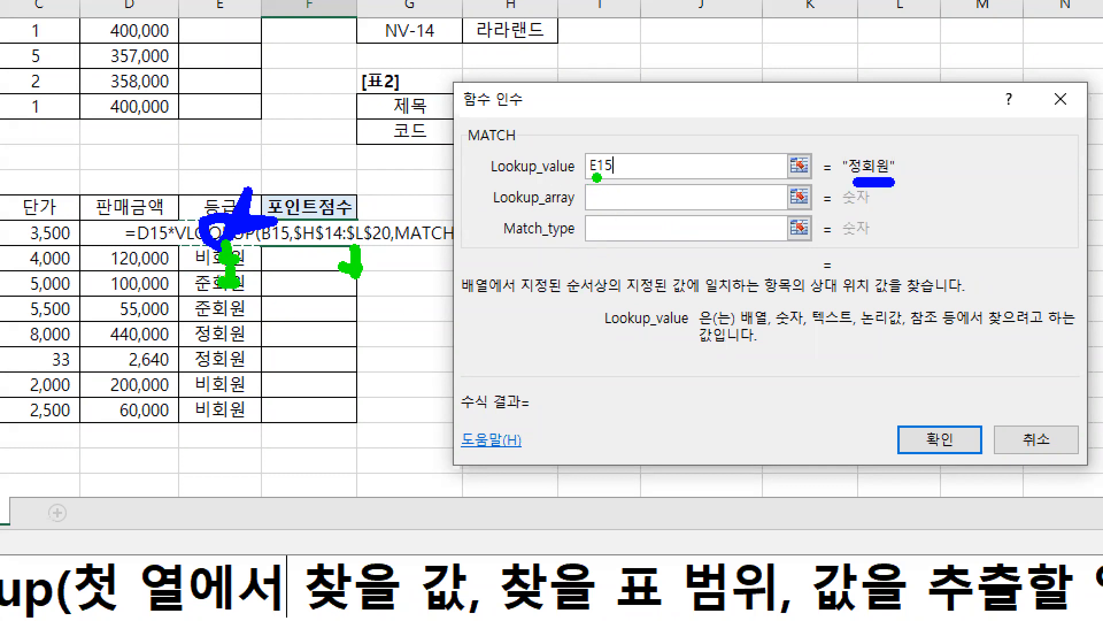
{"action": "key", "text": "Escape"}
Step: Move the MATCH dialog off [표4] and switch to the Notepad notes to show the =match syntax and its options
{"action": "left_click", "coordinate": [428, 218]}
{"action": "left_click_drag", "start_coordinate": [479, 180], "coordinate": [744, 225]}
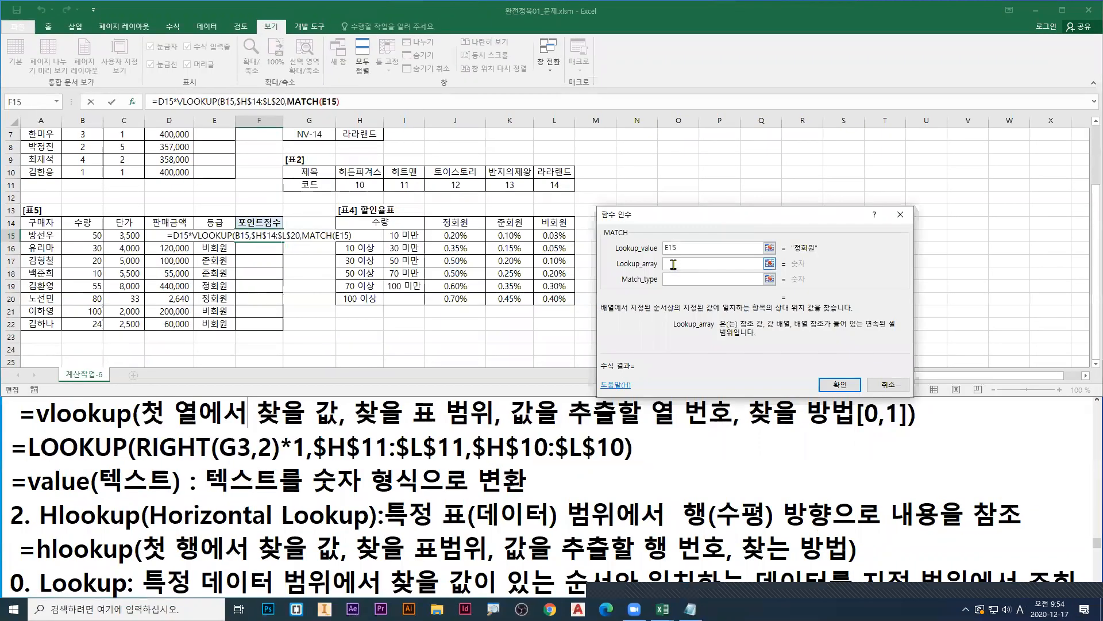
{"action": "left_click", "coordinate": [410, 398]}
{"action": "scroll", "coordinate": [378, 432], "scroll_direction": "down", "scroll_amount": 2}
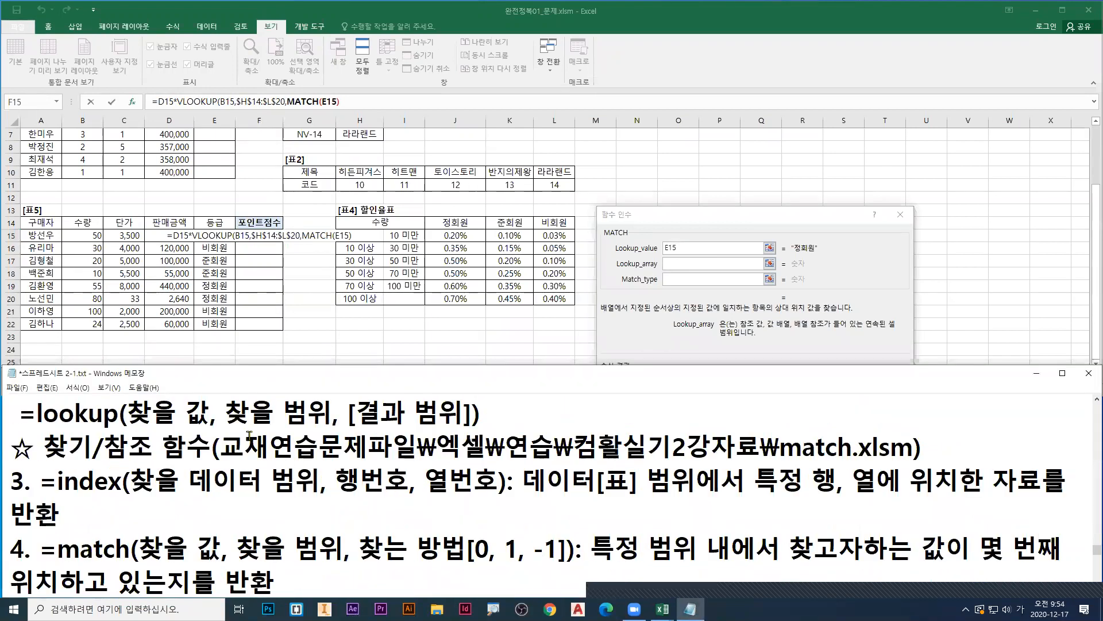
{"action": "scroll", "coordinate": [292, 464], "scroll_direction": "down", "scroll_amount": 1}
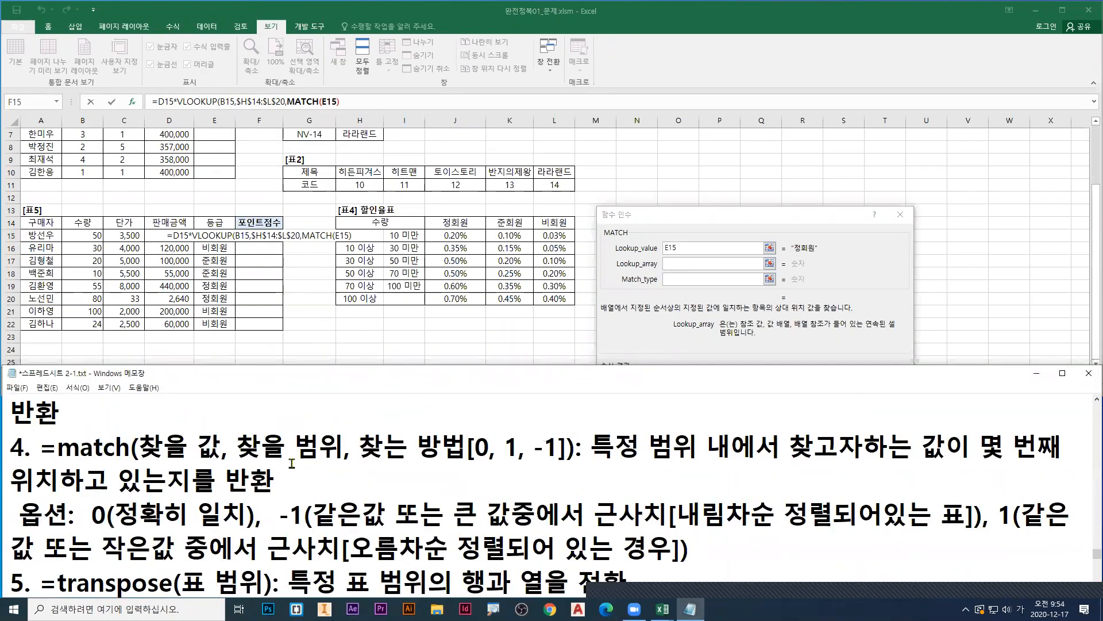
Step: Underline 찾을 범위 in green and 찾을 값 in red in the =match syntax, and box the headers 정회원, 준회원 and 비회원 in green
{"action": "left_click_drag", "start_coordinate": [238, 461], "coordinate": [343, 461]}
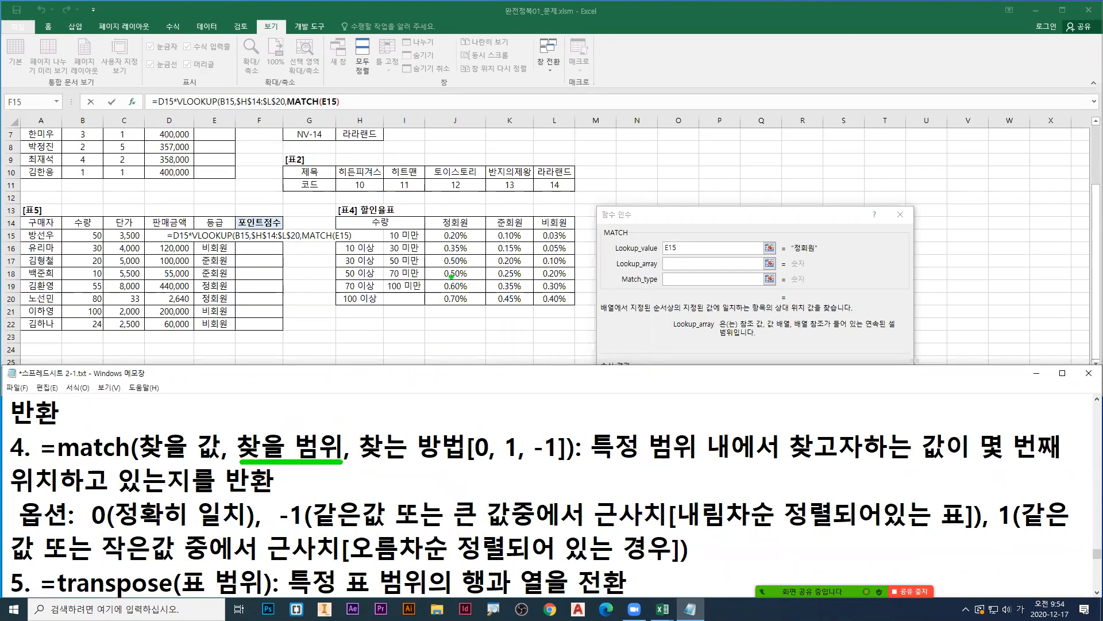
{"action": "left_click_drag", "start_coordinate": [426, 213], "coordinate": [573, 232]}
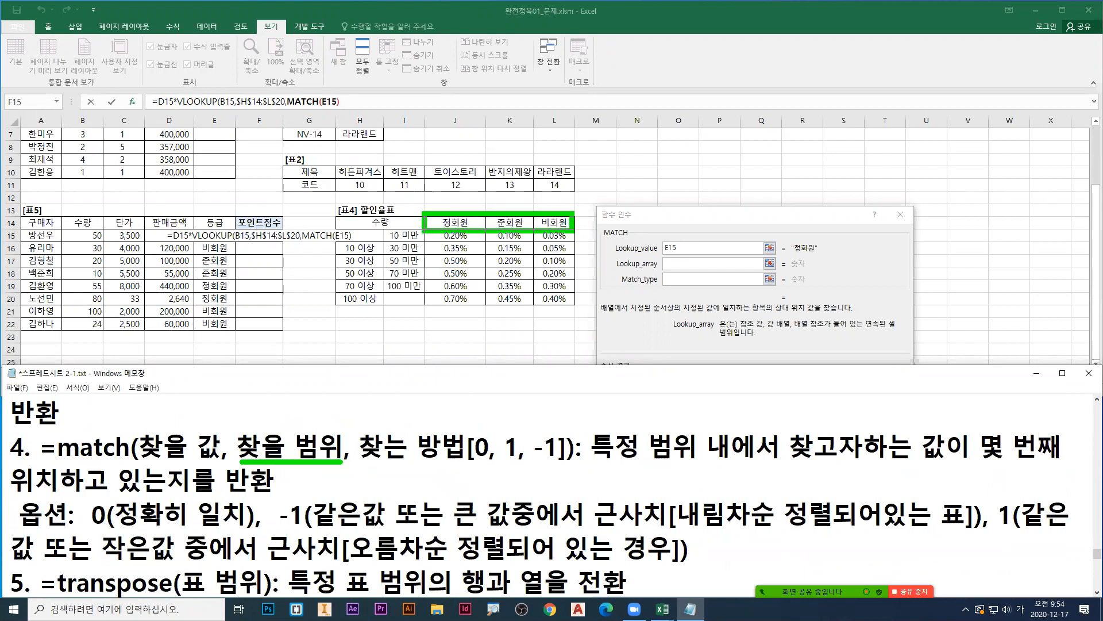
{"action": "left_click_drag", "start_coordinate": [149, 464], "coordinate": [219, 464]}
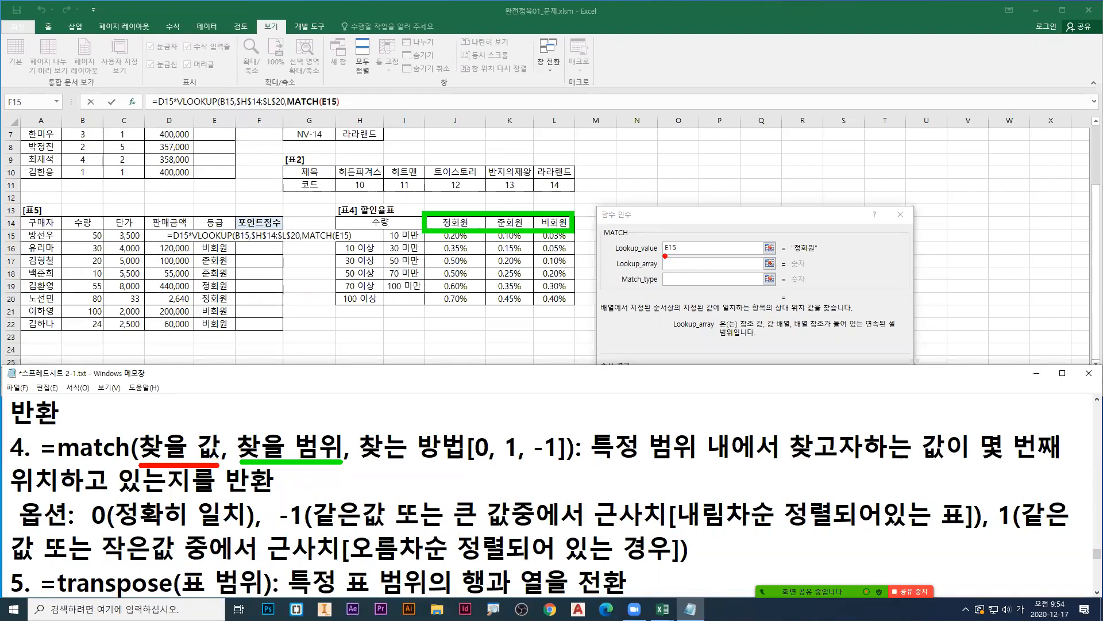
{"action": "left_click_drag", "start_coordinate": [423, 211], "coordinate": [573, 232]}
Step: Set MATCH's Lookup_array to the membership headers as the absolute range $J$14:$L$14
{"action": "left_click_drag", "start_coordinate": [673, 267], "coordinate": [670, 269]}
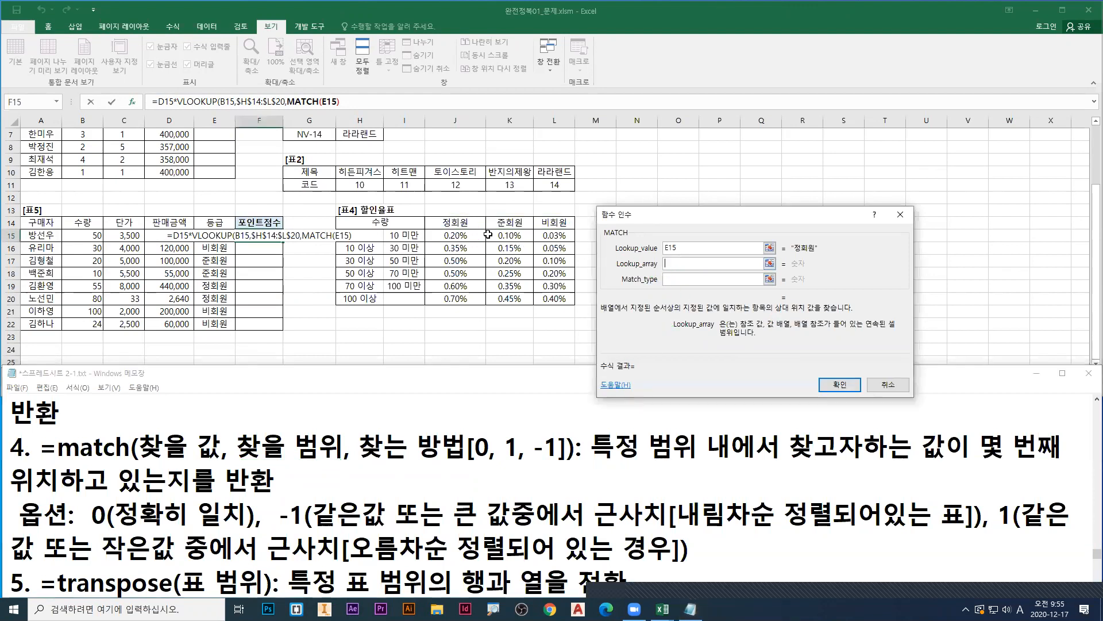
{"action": "left_click_drag", "start_coordinate": [456, 223], "coordinate": [560, 224]}
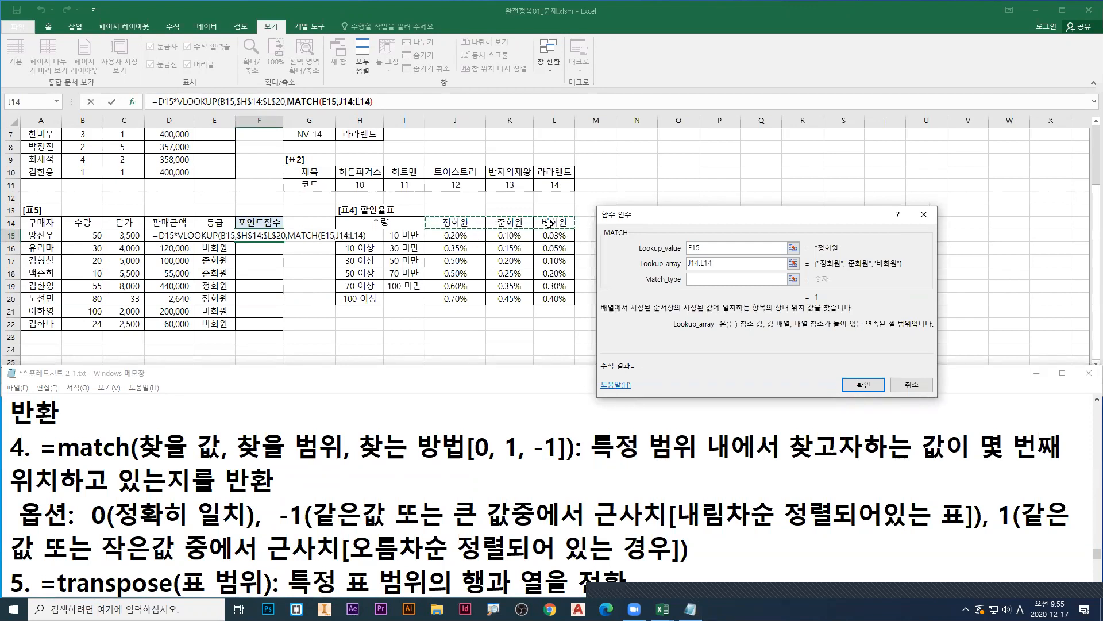
{"action": "key", "text": "F4"}
Step: Draw red and green explanatory marks on the zoomed screen after filling in Lookup_array, and clear them
{"action": "key", "text": "ctrl+1"}
{"action": "left_click", "coordinate": [310, 218]}
{"action": "key", "text": "r"}
{"action": "mouse_move", "coordinate": [254, 272]}
{"action": "left_mouse_down"}
{"action": "mouse_move", "coordinate": [255, 306]}
{"action": "mouse_move", "coordinate": [282, 311]}
{"action": "left_mouse_up"}
{"action": "key", "text": "g"}
{"action": "left_click_drag", "start_coordinate": [539, 207], "coordinate": [844, 249]}
{"action": "key", "text": "r"}
{"action": "left_click_drag", "start_coordinate": [745, 260], "coordinate": [745, 271]}
{"action": "mouse_move", "coordinate": [732, 268]}
{"action": "left_mouse_down"}
{"action": "mouse_move", "coordinate": [777, 269]}
{"action": "mouse_move", "coordinate": [731, 274]}
{"action": "mouse_move", "coordinate": [763, 269]}
{"action": "left_mouse_up"}
{"action": "key", "text": "g"}
{"action": "key", "text": "Escape"}
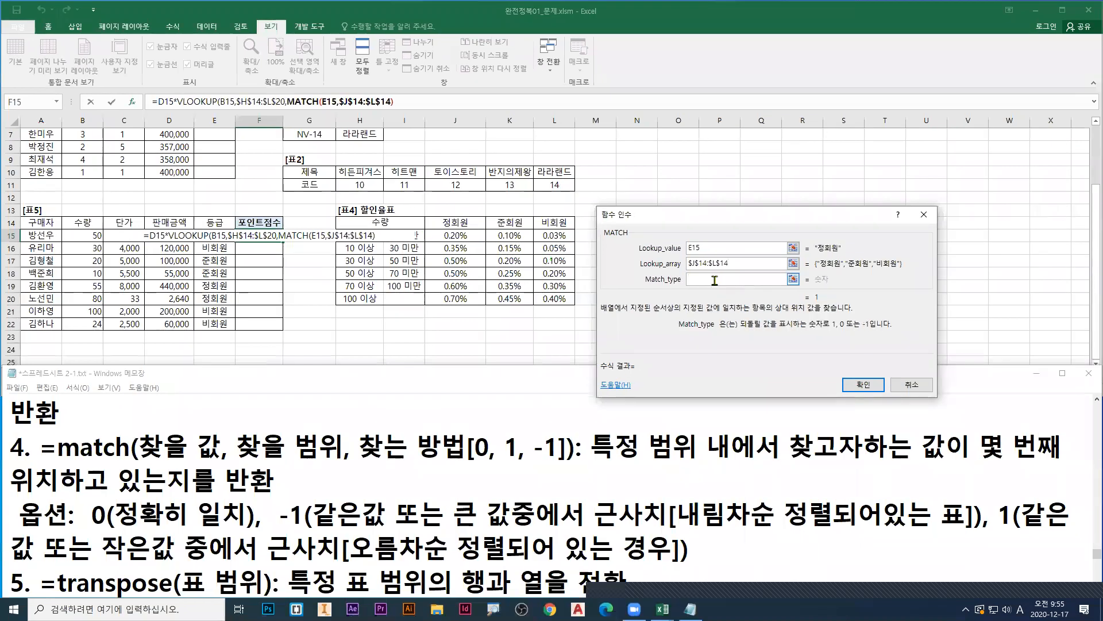
Step: Point a red arrow at the empty Match_type argument and underline the options 1, 0 또는 -1 in red
{"action": "key", "text": "ctrl+1"}
{"action": "left_click", "coordinate": [682, 303]}
{"action": "key", "text": "r"}
{"action": "left_click_drag", "start_coordinate": [527, 285], "coordinate": [511, 306]}
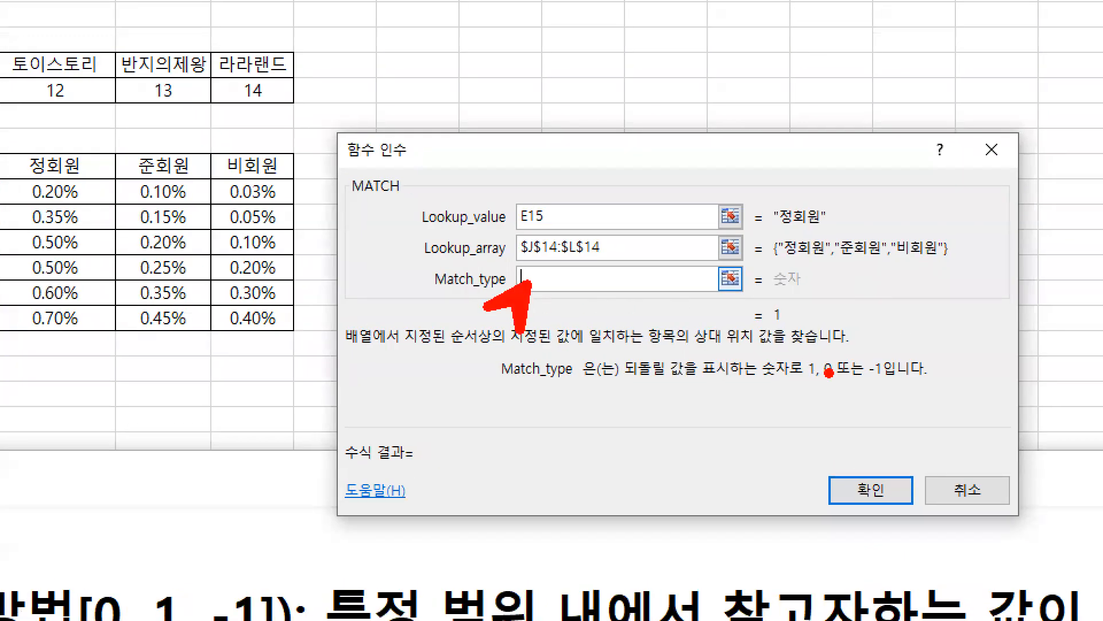
{"action": "left_click_drag", "start_coordinate": [809, 385], "coordinate": [888, 386]}
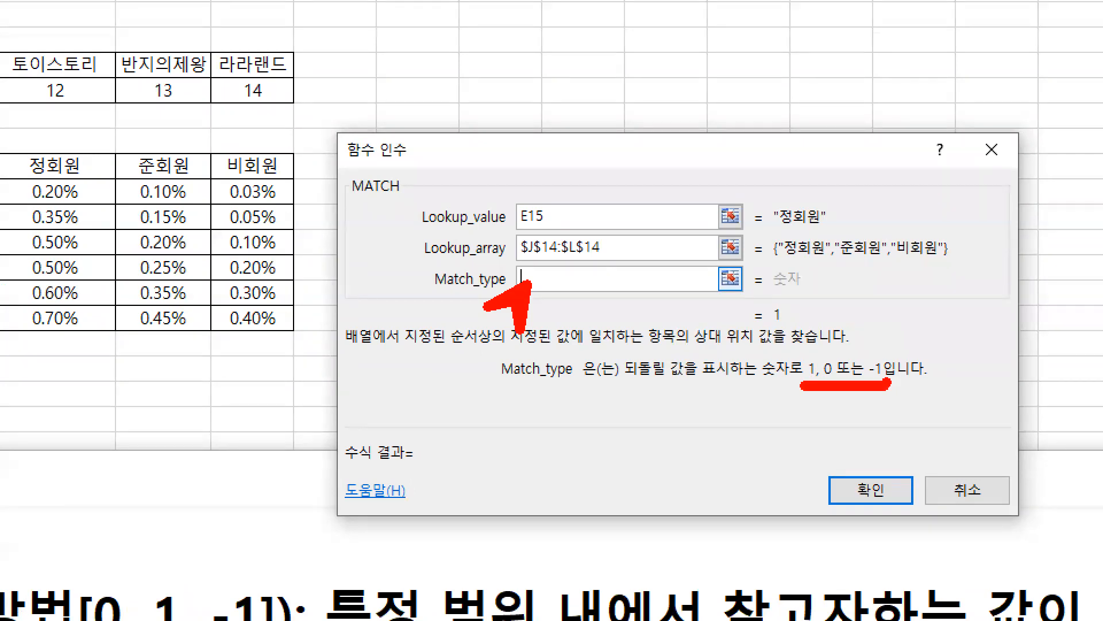
Step: Underline the matching 정회원 values in blue and write 0 in blue at Match_type
{"action": "left_click_drag", "start_coordinate": [804, 229], "coordinate": [826, 230]}
{"action": "left_click_drag", "start_coordinate": [786, 265], "coordinate": [821, 269]}
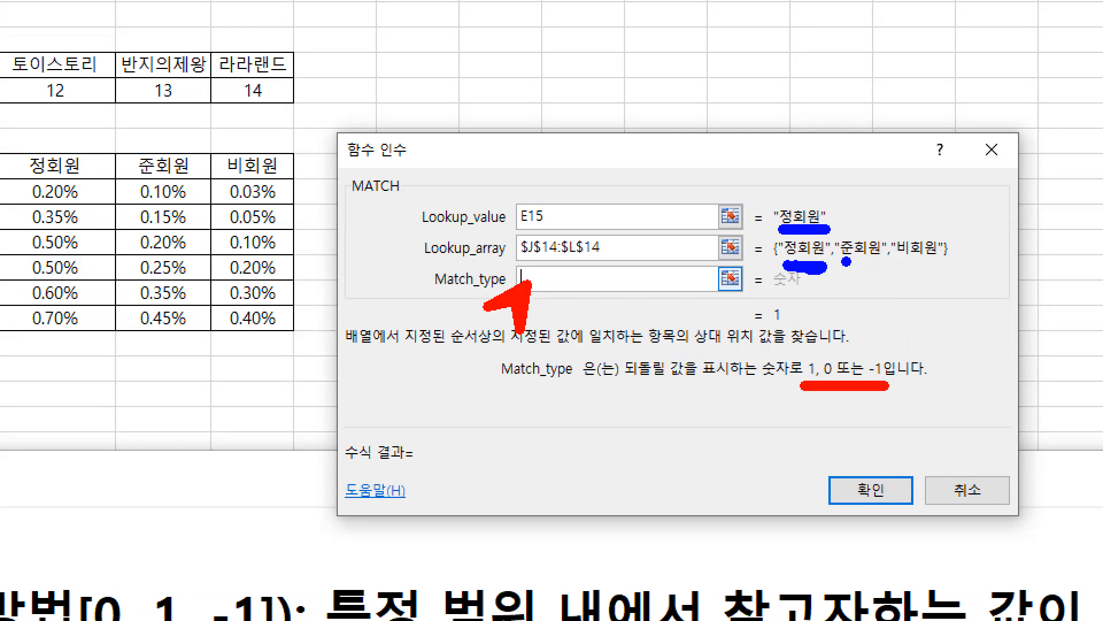
{"action": "left_click_drag", "start_coordinate": [537, 276], "coordinate": [543, 269]}
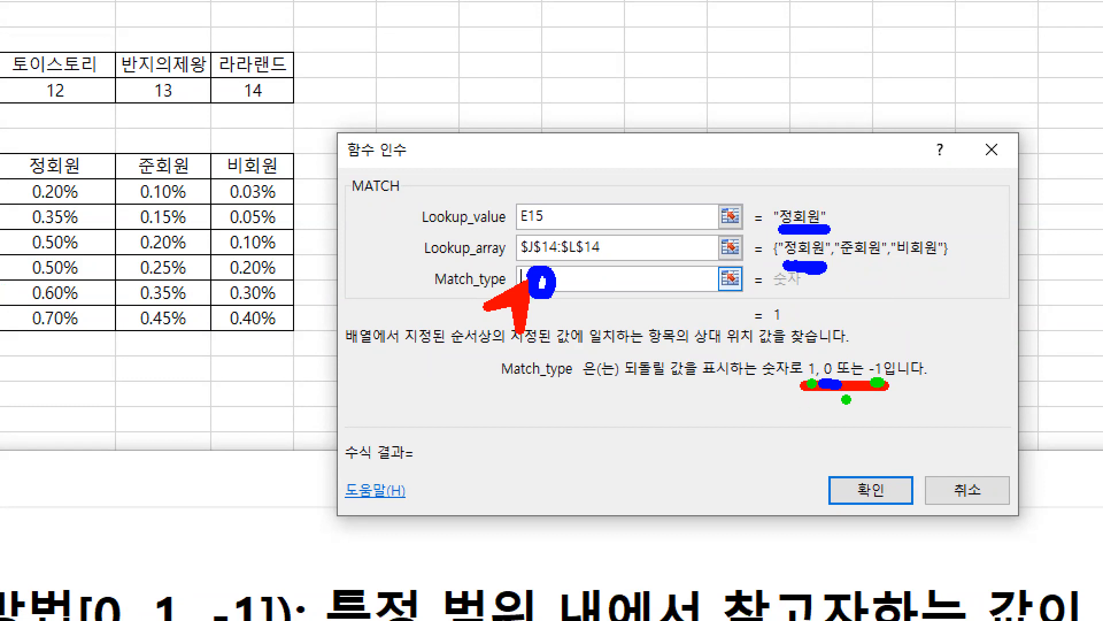
Step: Draw explanatory marks below the Match_type options -1 and 1
{"action": "left_click_drag", "start_coordinate": [880, 433], "coordinate": [879, 390]}
{"action": "mouse_move", "coordinate": [879, 459]}
{"action": "left_mouse_down"}
{"action": "mouse_move", "coordinate": [897, 476]}
{"action": "mouse_move", "coordinate": [927, 460]}
{"action": "mouse_move", "coordinate": [927, 491]}
{"action": "left_mouse_up"}
{"action": "mouse_move", "coordinate": [809, 398]}
{"action": "left_mouse_down"}
{"action": "mouse_move", "coordinate": [771, 442]}
{"action": "mouse_move", "coordinate": [793, 440]}
{"action": "mouse_move", "coordinate": [774, 480]}
{"action": "left_mouse_up"}
{"action": "left_click_drag", "start_coordinate": [759, 482], "coordinate": [809, 481]}
Step: Clear the markings, set MATCH's Match_type to 0, and move the dialog toward the middle of the sheet
{"action": "key", "text": "Escape"}
{"action": "type", "text": "0"}
{"action": "left_click_drag", "start_coordinate": [710, 214], "coordinate": [526, 174]}
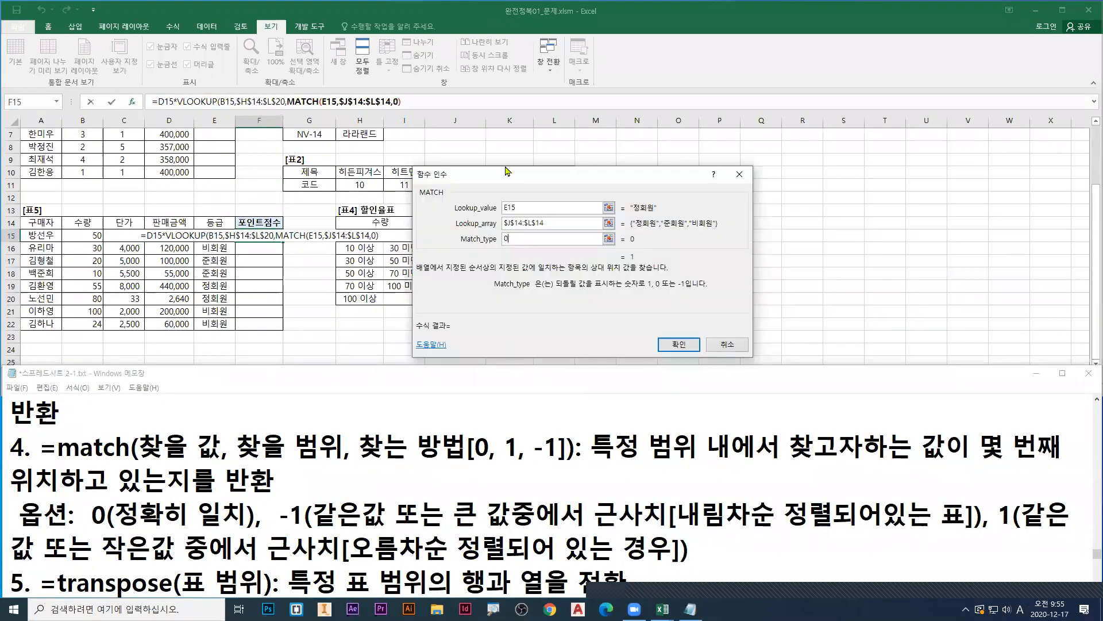
Step: Point a red arrow at VLOOKUP in the formula, mark it in blue, and clear all markings
{"action": "key", "text": "ctrl+1"}
{"action": "left_click", "coordinate": [294, 59]}
{"action": "key", "text": "r"}
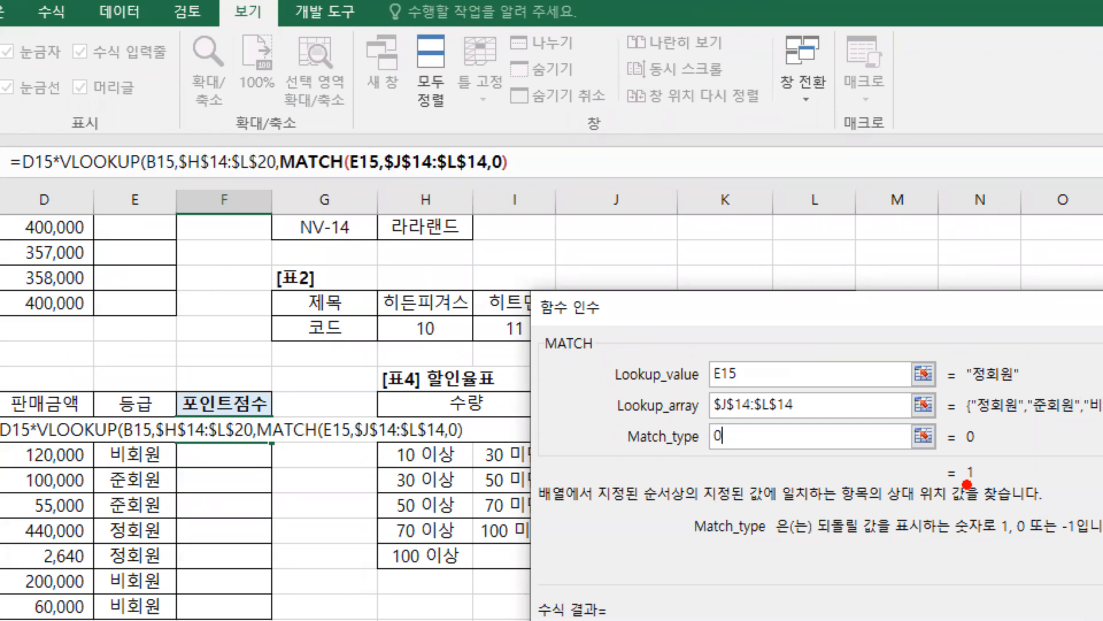
{"action": "left_click_drag", "start_coordinate": [95, 170], "coordinate": [90, 230]}
{"action": "key", "text": "b"}
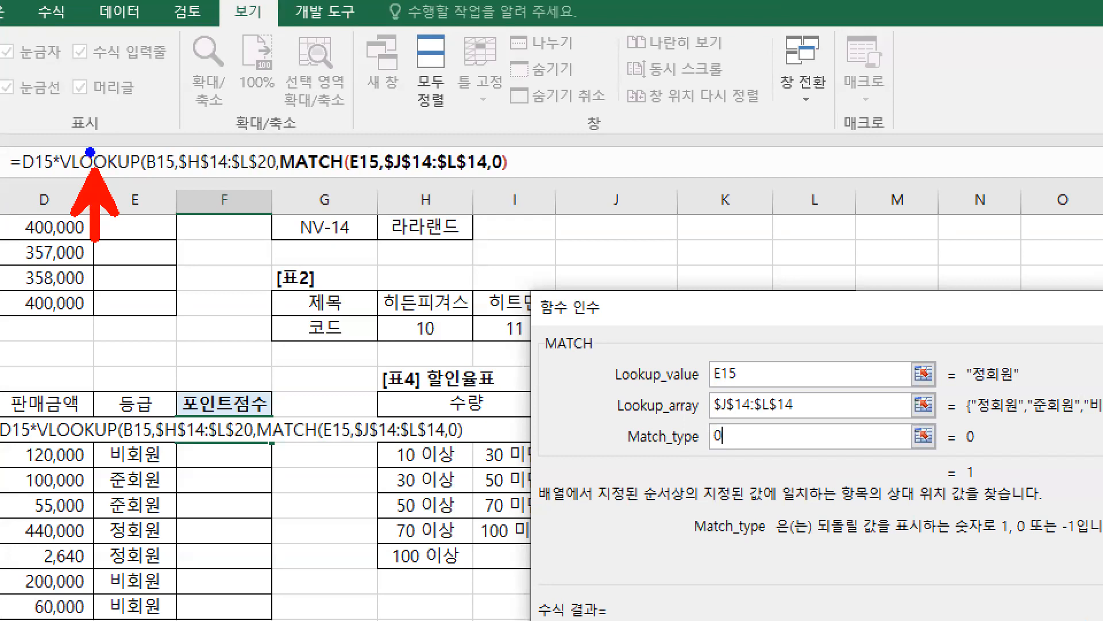
{"action": "mouse_move", "coordinate": [93, 148]}
{"action": "left_mouse_down"}
{"action": "mouse_move", "coordinate": [93, 233]}
{"action": "mouse_move", "coordinate": [91, 169]}
{"action": "left_mouse_up"}
{"action": "key", "text": "e"}
{"action": "key", "text": "r"}
{"action": "key", "text": "Escape"}
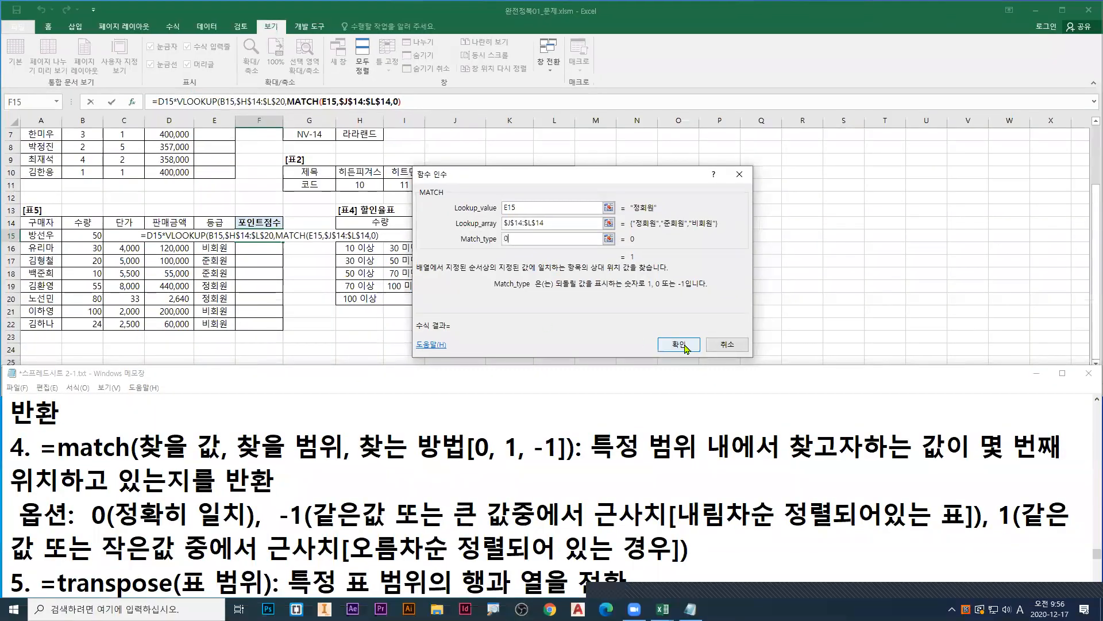
Step: Confirm the MATCH arguments and enter the F15 formula, accepting the suggested closing-parenthesis correction
{"action": "left_click", "coordinate": [679, 344]}
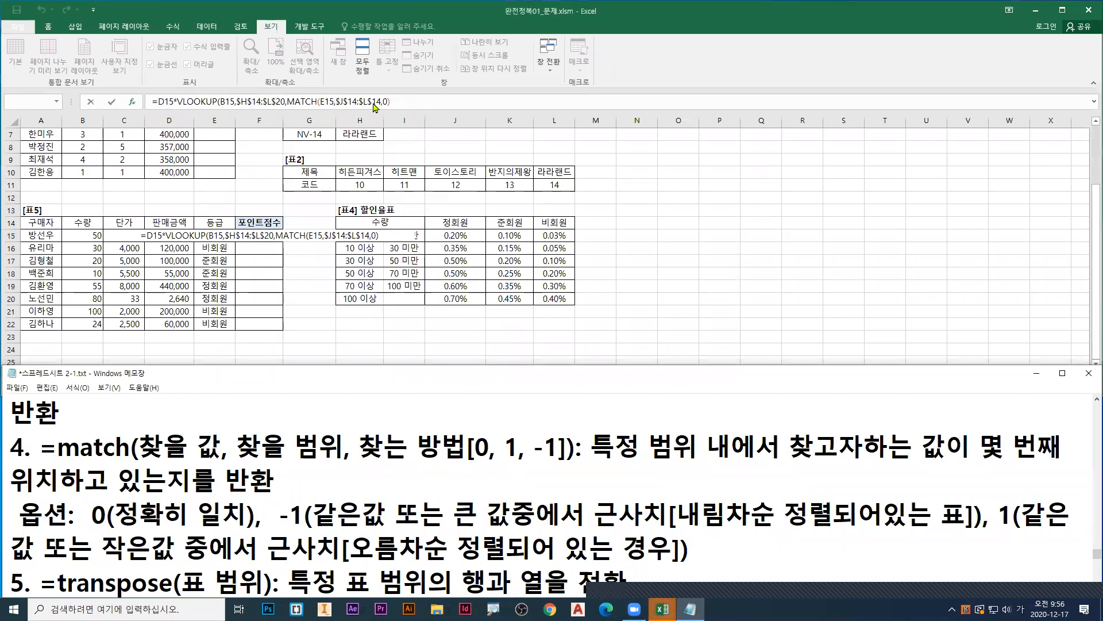
{"action": "key", "text": "Return"}
{"action": "left_click", "coordinate": [522, 348]}
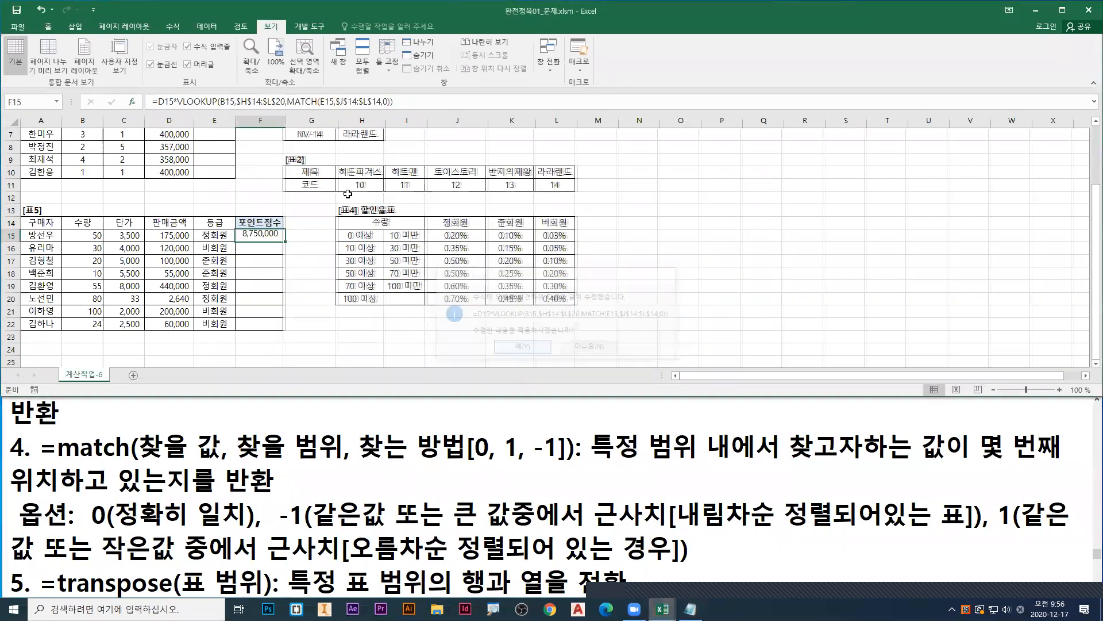
Step: Reopen the function arguments of the F15 formula and switch from VLOOKUP to the nested MATCH
{"action": "left_click", "coordinate": [134, 102]}
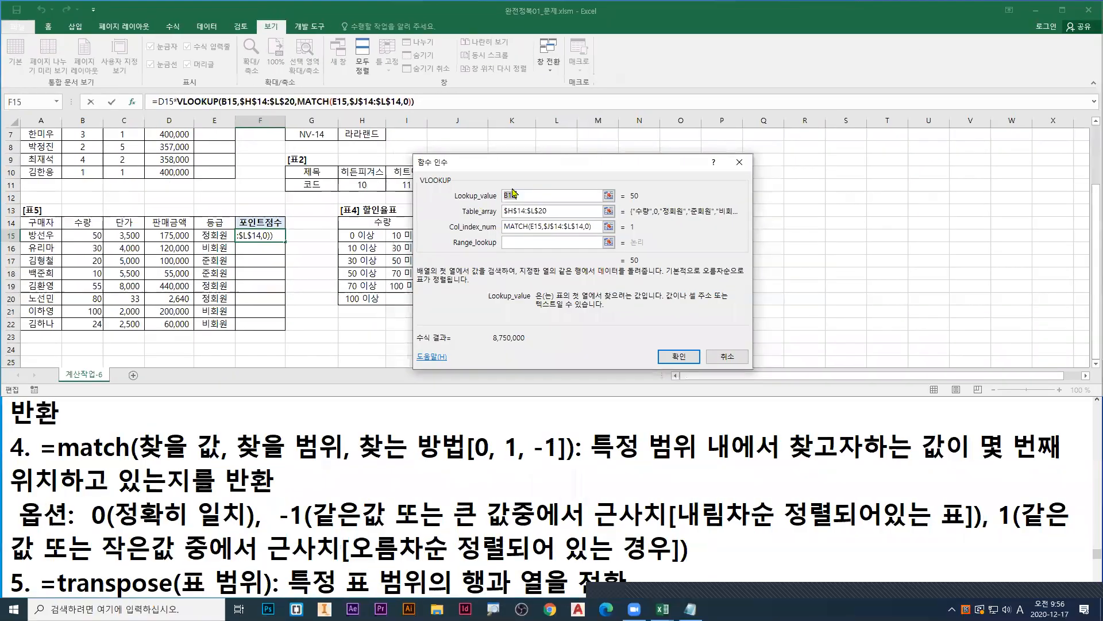
{"action": "left_click", "coordinate": [313, 102]}
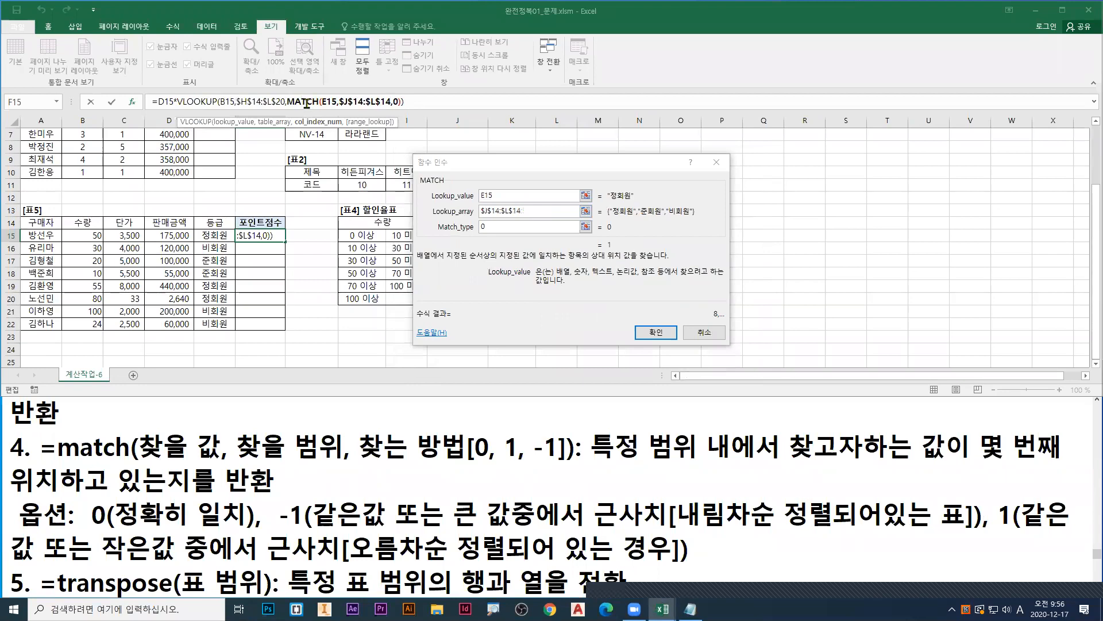
Step: Switch from the MATCH arguments to the VLOOKUP arguments and move the dialog below the 할인율표 table
{"action": "left_click", "coordinate": [207, 102]}
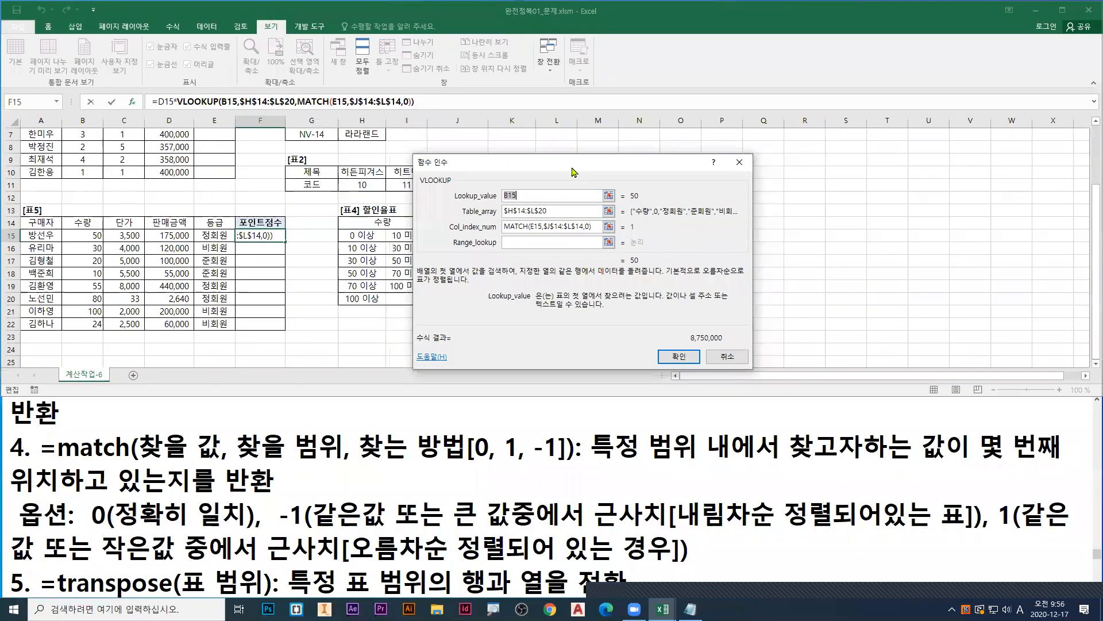
{"action": "left_click_drag", "start_coordinate": [576, 178], "coordinate": [422, 338]}
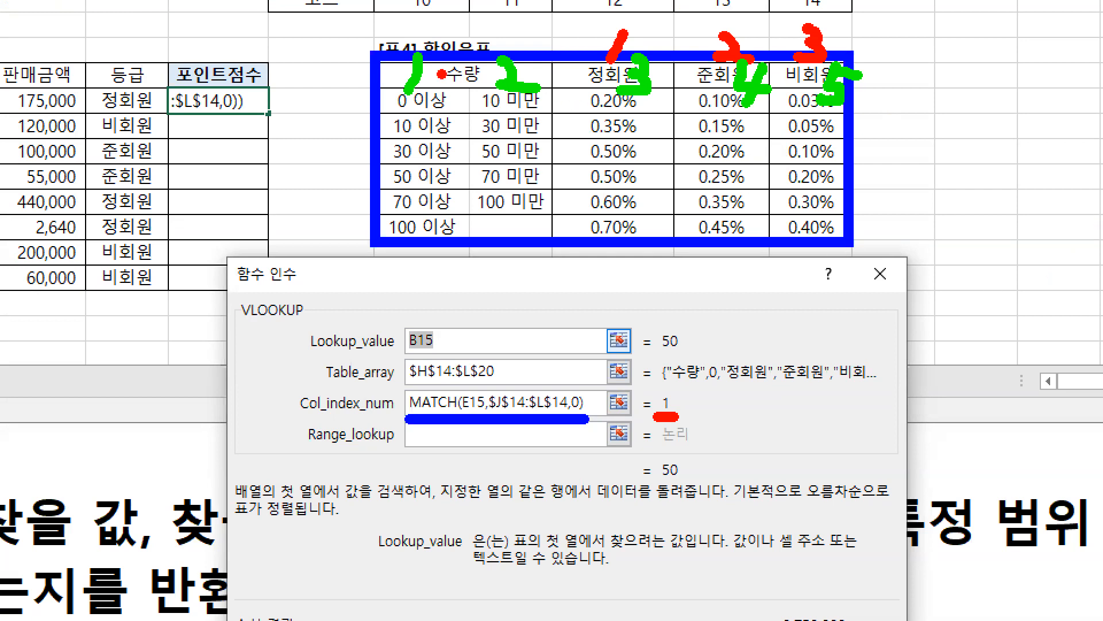
Step: Mark in red the two 수량 columns of 표4, a +2 beside the MATCH argument, and column numbers 3, 4 and 5
{"action": "left_click_drag", "start_coordinate": [416, 9], "coordinate": [537, 16]}
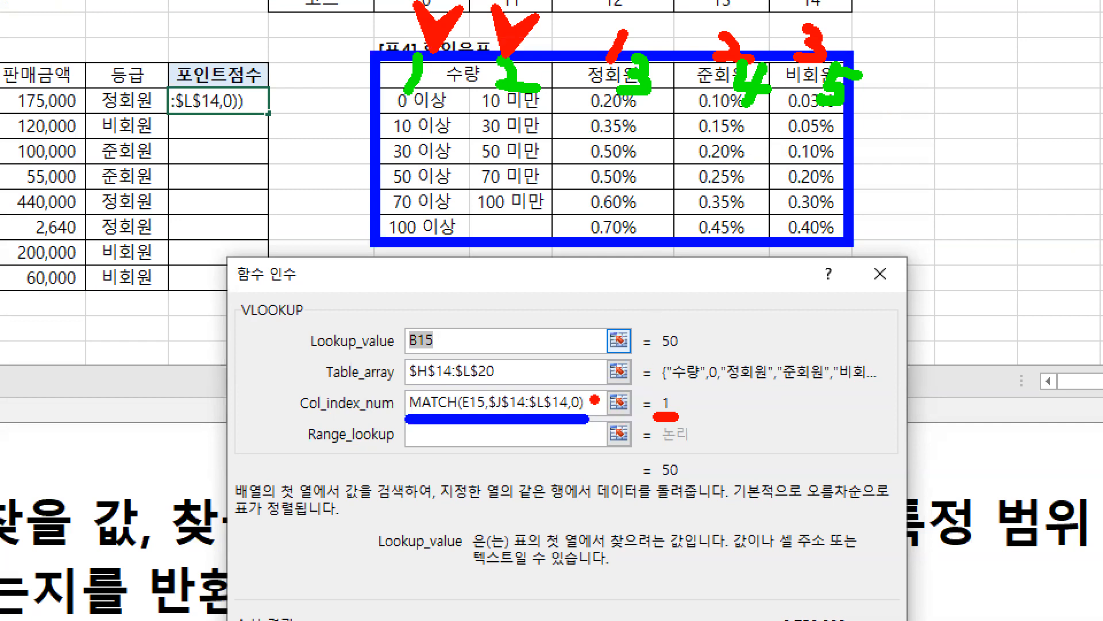
{"action": "mouse_move", "coordinate": [584, 401]}
{"action": "left_mouse_down"}
{"action": "mouse_move", "coordinate": [616, 401]}
{"action": "mouse_move", "coordinate": [602, 416]}
{"action": "mouse_move", "coordinate": [621, 414]}
{"action": "left_mouse_up"}
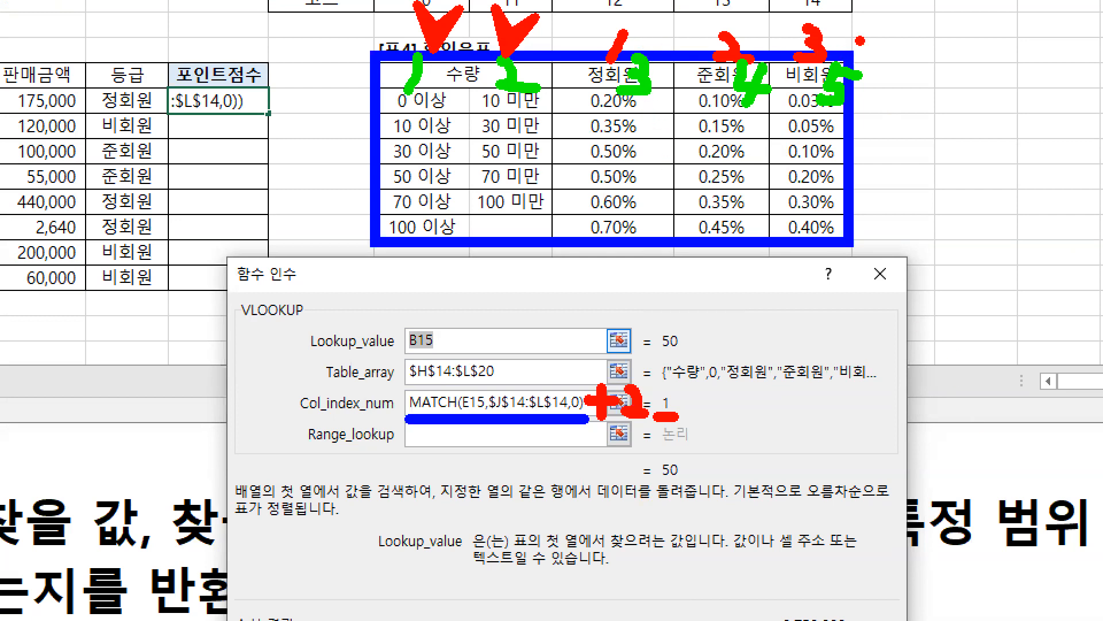
{"action": "mouse_move", "coordinate": [613, 428]}
{"action": "left_mouse_down"}
{"action": "mouse_move", "coordinate": [592, 428]}
{"action": "mouse_move", "coordinate": [651, 425]}
{"action": "left_mouse_up"}
{"action": "key", "text": "g"}
{"action": "left_click_drag", "start_coordinate": [427, 84], "coordinate": [436, 82]}
{"action": "key", "text": "r"}
{"action": "left_click_drag", "start_coordinate": [594, 100], "coordinate": [768, 102]}
{"action": "left_click_drag", "start_coordinate": [816, 105], "coordinate": [840, 112]}
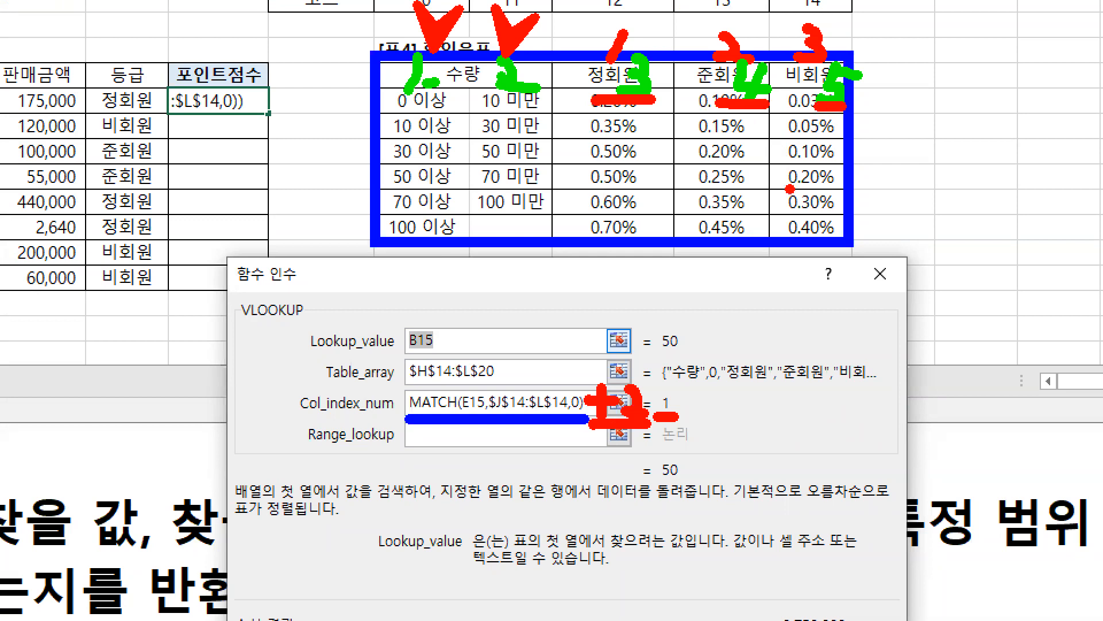
Step: Clear the markings and append +2 to the MATCH expression in VLOOKUP's Col_index_num
{"action": "key", "text": "Escape"}
{"action": "left_click", "coordinate": [450, 390]}
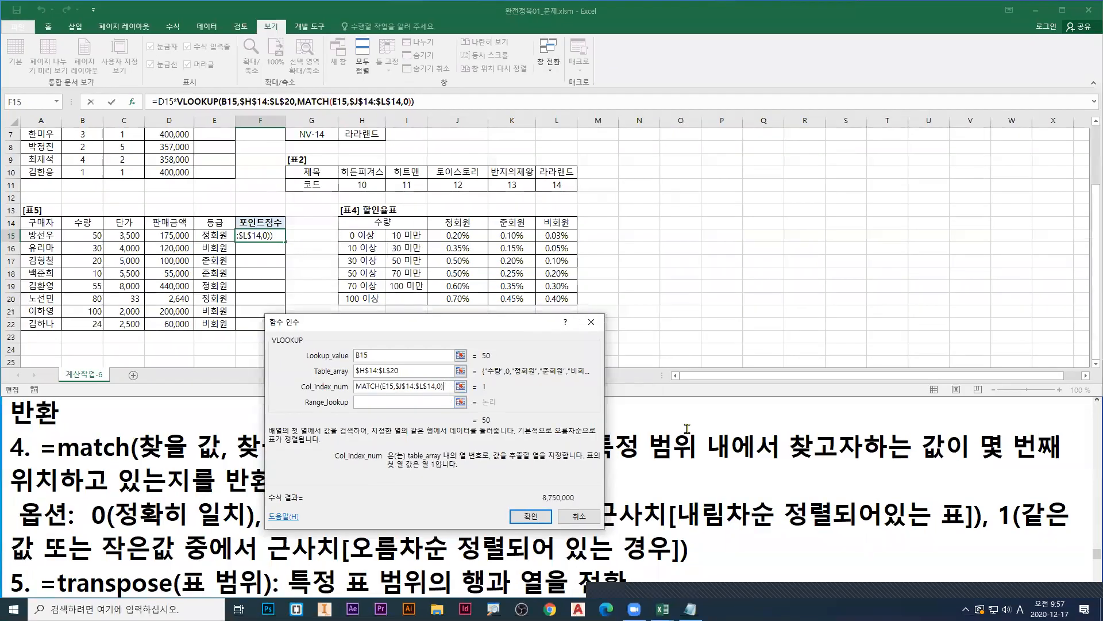
{"action": "type", "text": "+2"}
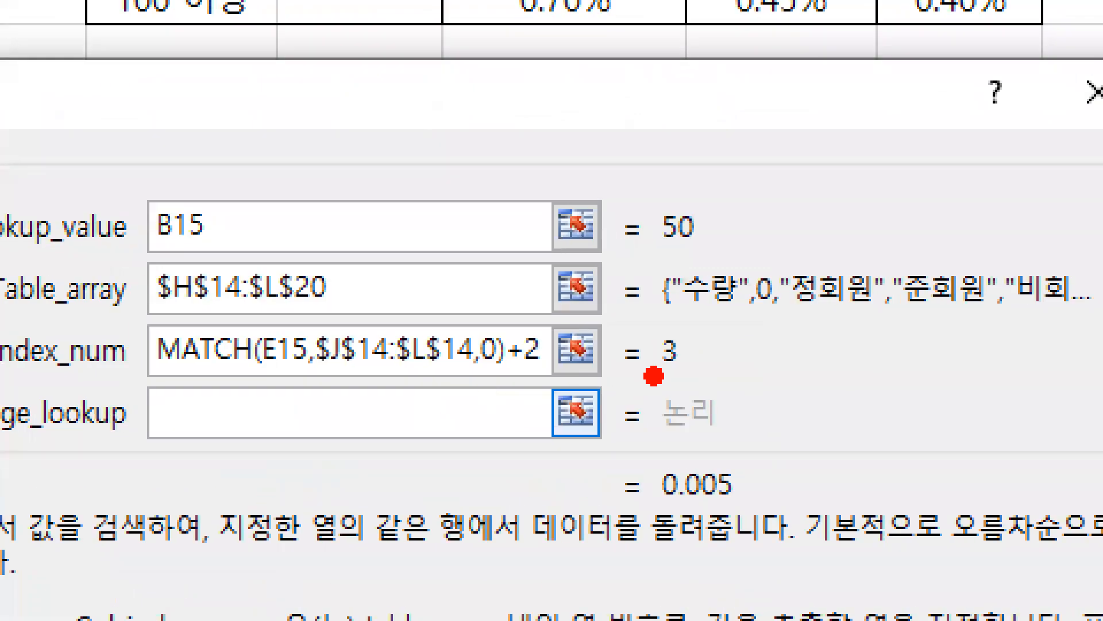
Step: Underline the Col_index_num result and +2 in red, write a blue 2 and a red 4 beside them, and clear the markings
{"action": "left_click_drag", "start_coordinate": [654, 376], "coordinate": [693, 374]}
{"action": "left_click_drag", "start_coordinate": [502, 380], "coordinate": [539, 380]}
{"action": "key", "text": "b"}
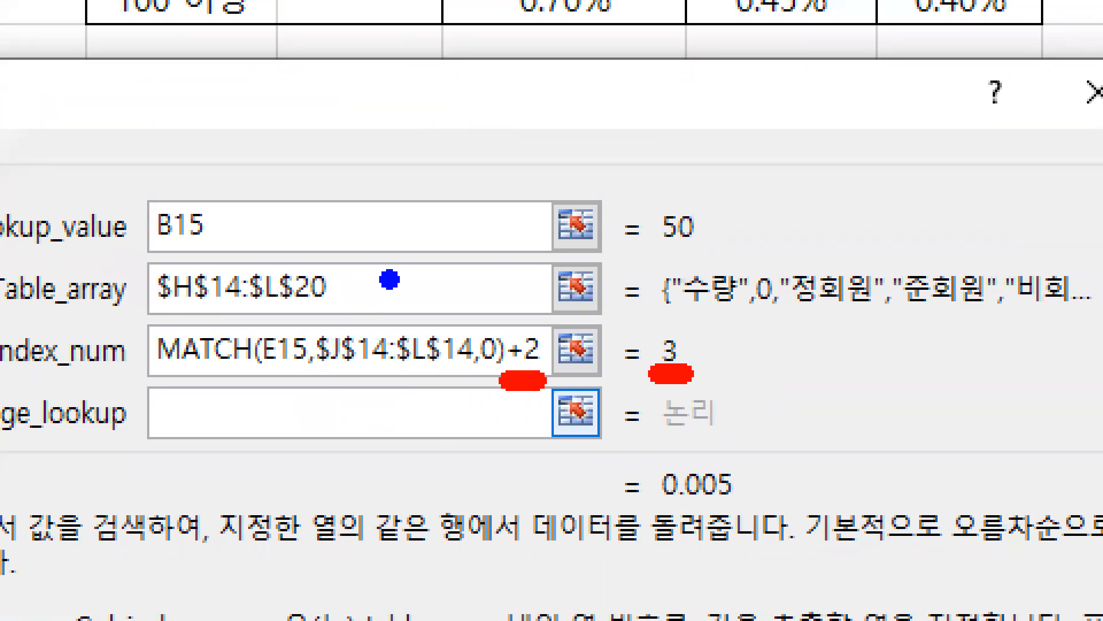
{"action": "left_click_drag", "start_coordinate": [389, 281], "coordinate": [387, 312]}
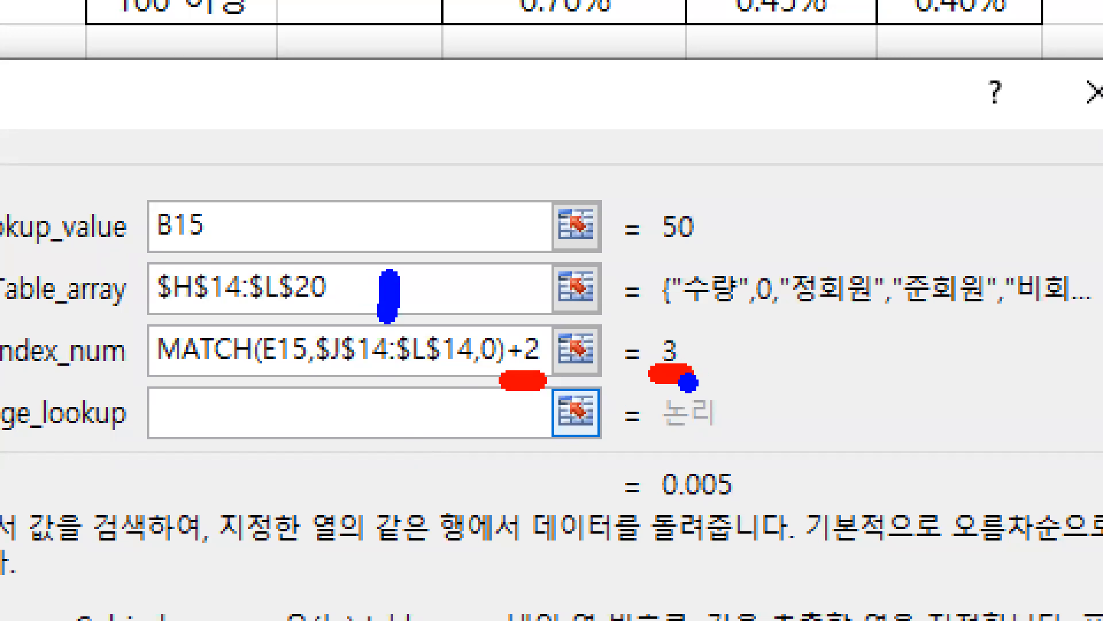
{"action": "key", "text": "r"}
{"action": "key", "text": "b"}
{"action": "left_click_drag", "start_coordinate": [375, 281], "coordinate": [413, 325]}
{"action": "key", "text": "r"}
{"action": "mouse_move", "coordinate": [678, 332]}
{"action": "left_mouse_down"}
{"action": "mouse_move", "coordinate": [715, 378]}
{"action": "mouse_move", "coordinate": [683, 395]}
{"action": "left_mouse_up"}
{"action": "key", "text": "Escape"}
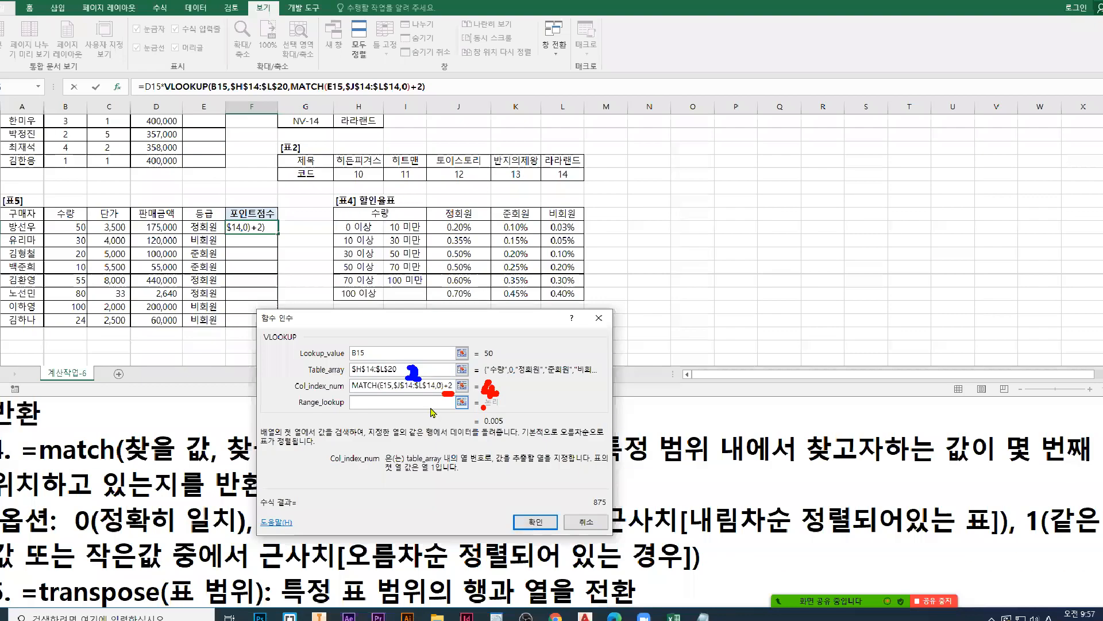
Step: Activate Range_lookup, point a red arrow at it, link the lookup value to 표4's 50 이상 row, and clear the markings
{"action": "left_click", "coordinate": [372, 405]}
{"action": "key", "text": "ctrl+1"}
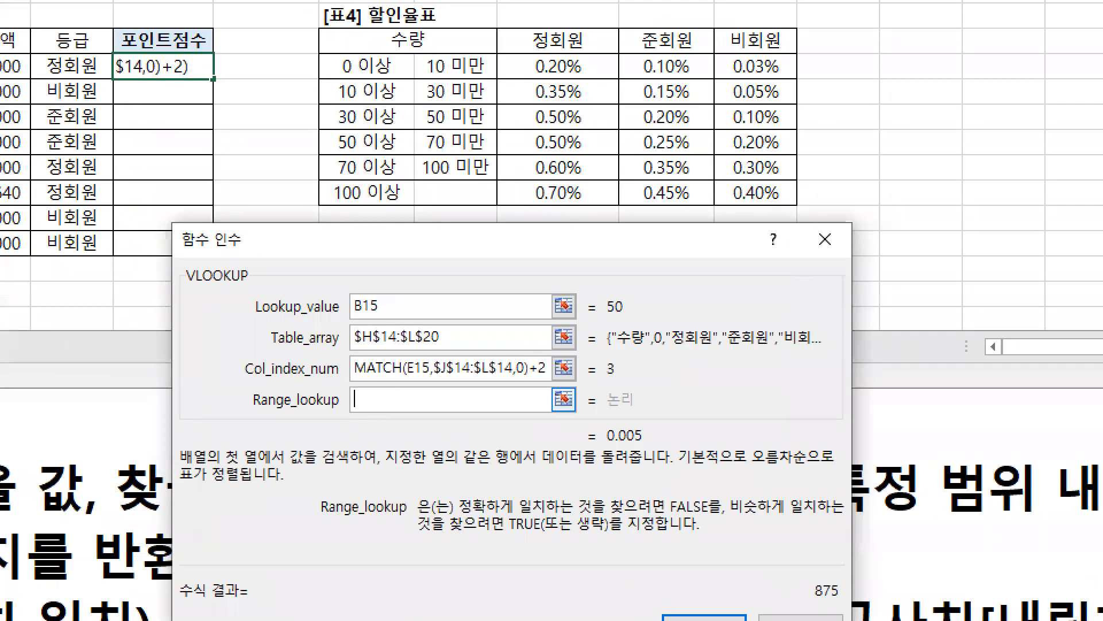
{"action": "left_click_drag", "start_coordinate": [362, 402], "coordinate": [358, 466]}
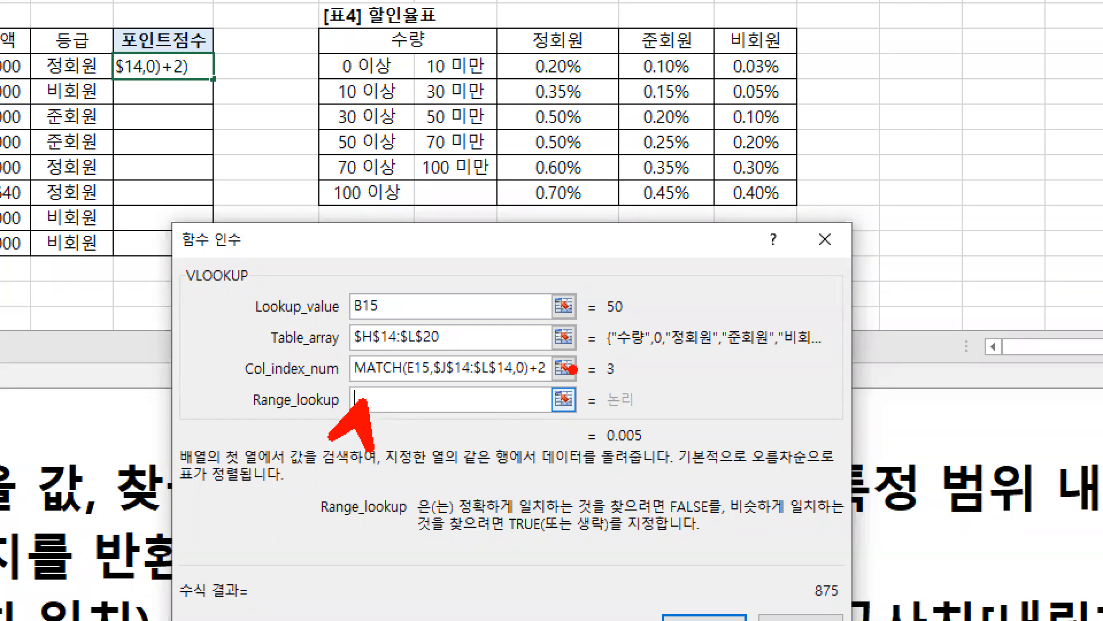
{"action": "mouse_move", "coordinate": [628, 324]}
{"action": "left_mouse_down"}
{"action": "mouse_move", "coordinate": [597, 310]}
{"action": "mouse_move", "coordinate": [633, 290]}
{"action": "mouse_move", "coordinate": [629, 324]}
{"action": "mouse_move", "coordinate": [415, 273]}
{"action": "mouse_move", "coordinate": [269, 144]}
{"action": "mouse_move", "coordinate": [310, 100]}
{"action": "mouse_move", "coordinate": [364, 156]}
{"action": "left_mouse_up"}
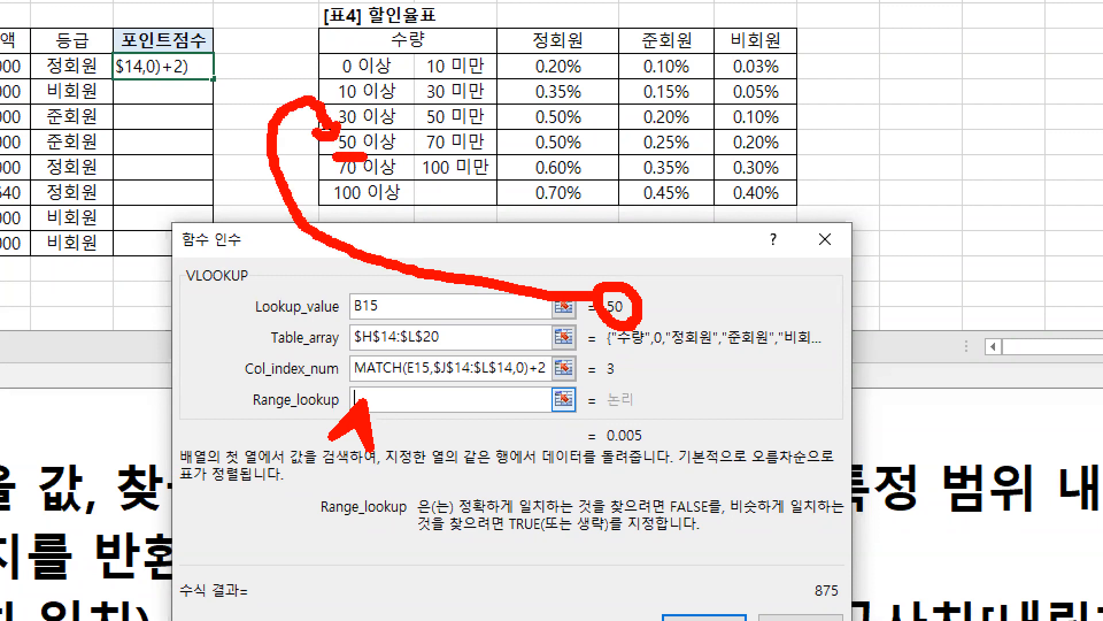
{"action": "key", "text": "Escape"}
Step: Box the 수량 value 55 in green, draw an arrow from it to the 50 이상 row, and clear the markings
{"action": "key", "text": "ctrl+1"}
{"action": "left_click", "coordinate": [119, 278]}
{"action": "key", "text": "g"}
{"action": "left_click_drag", "start_coordinate": [166, 274], "coordinate": [218, 319]}
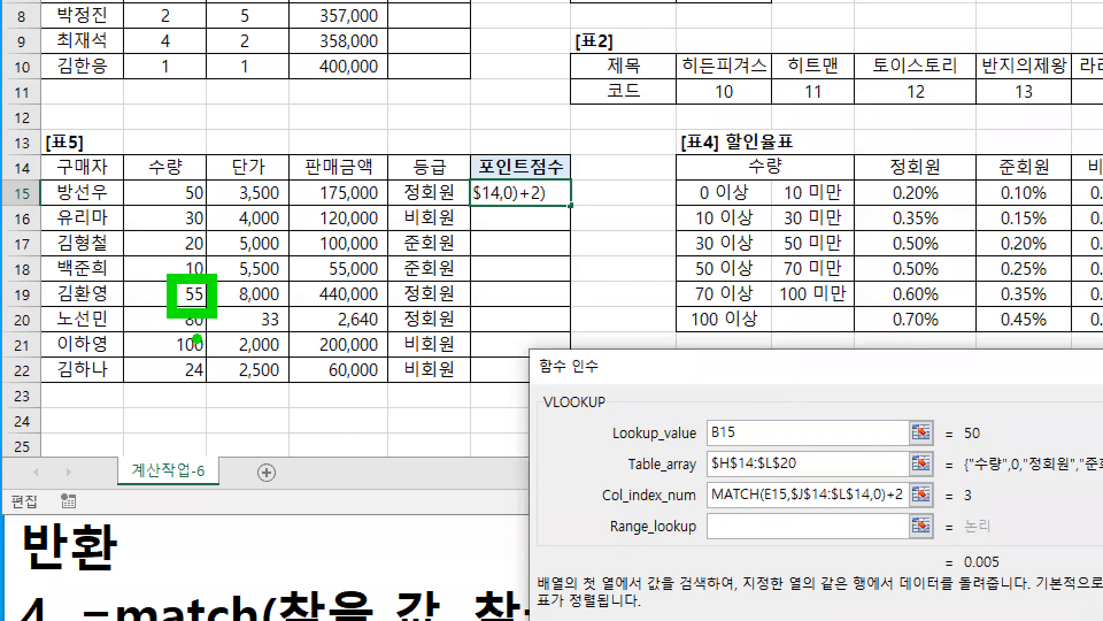
{"action": "mouse_move", "coordinate": [174, 278]}
{"action": "left_mouse_down"}
{"action": "mouse_move", "coordinate": [214, 314]}
{"action": "mouse_move", "coordinate": [482, 214]}
{"action": "mouse_move", "coordinate": [689, 265]}
{"action": "mouse_move", "coordinate": [678, 271]}
{"action": "left_mouse_up"}
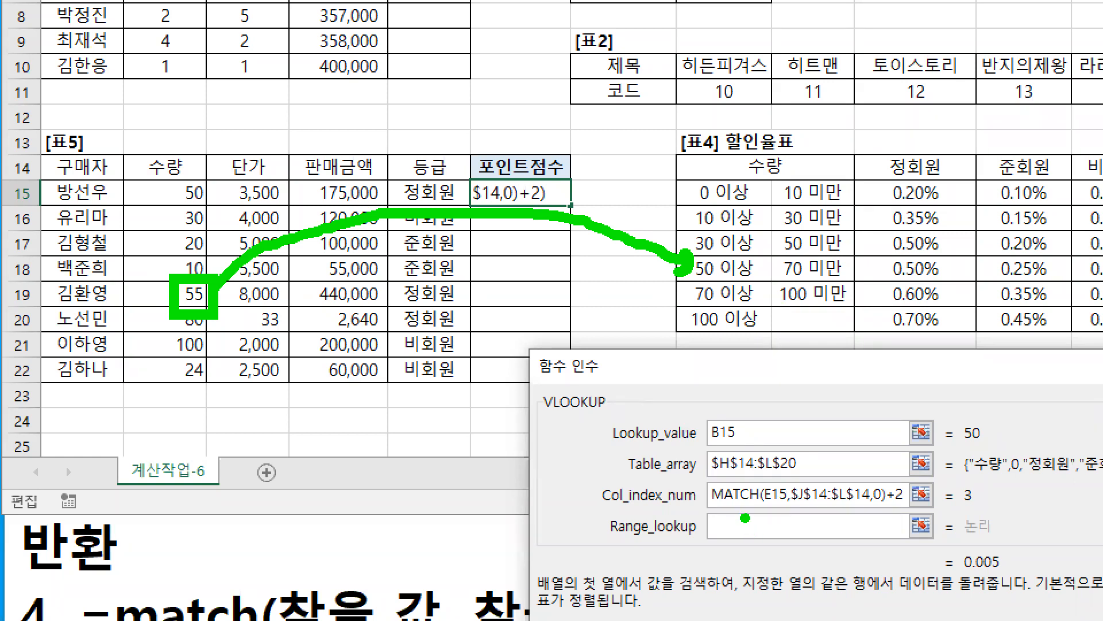
{"action": "key", "text": "Escape"}
Step: Set VLOOKUP's Range_lookup to 1, underline the argument and its result in green, and confirm the function arguments
{"action": "type", "text": "1"}
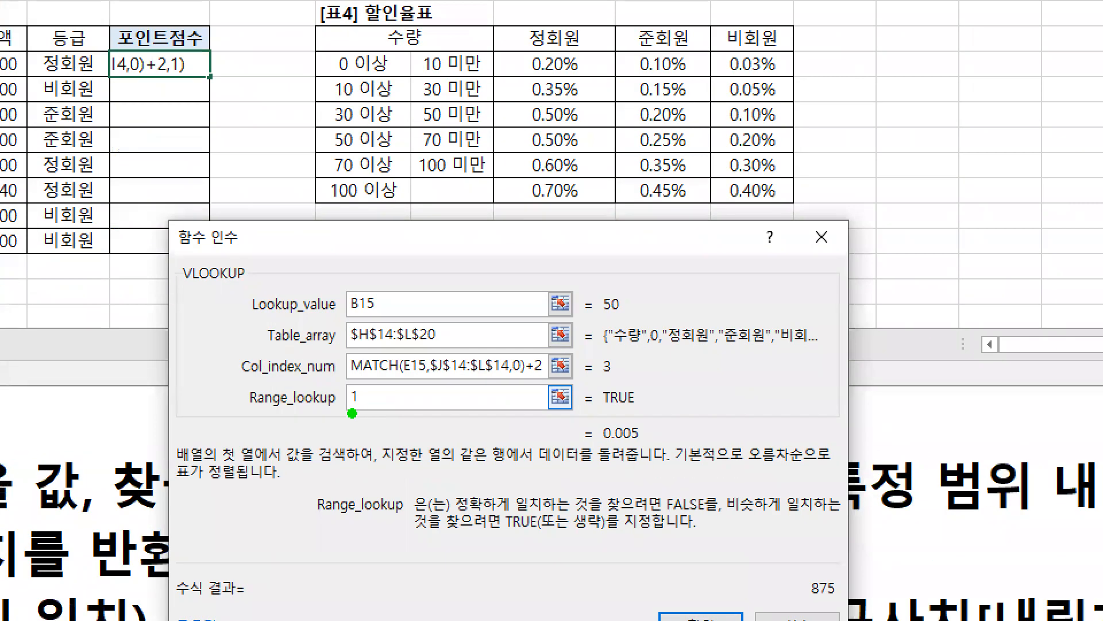
{"action": "left_click_drag", "start_coordinate": [346, 412], "coordinate": [372, 412]}
{"action": "left_click_drag", "start_coordinate": [602, 412], "coordinate": [642, 414]}
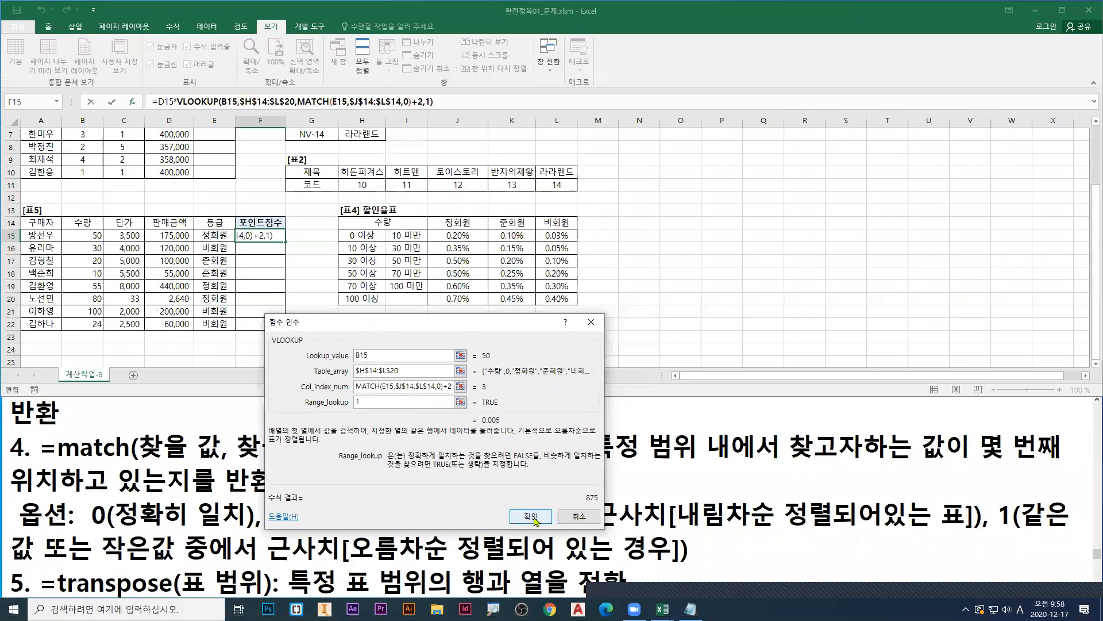
{"action": "left_click", "coordinate": [535, 519]}
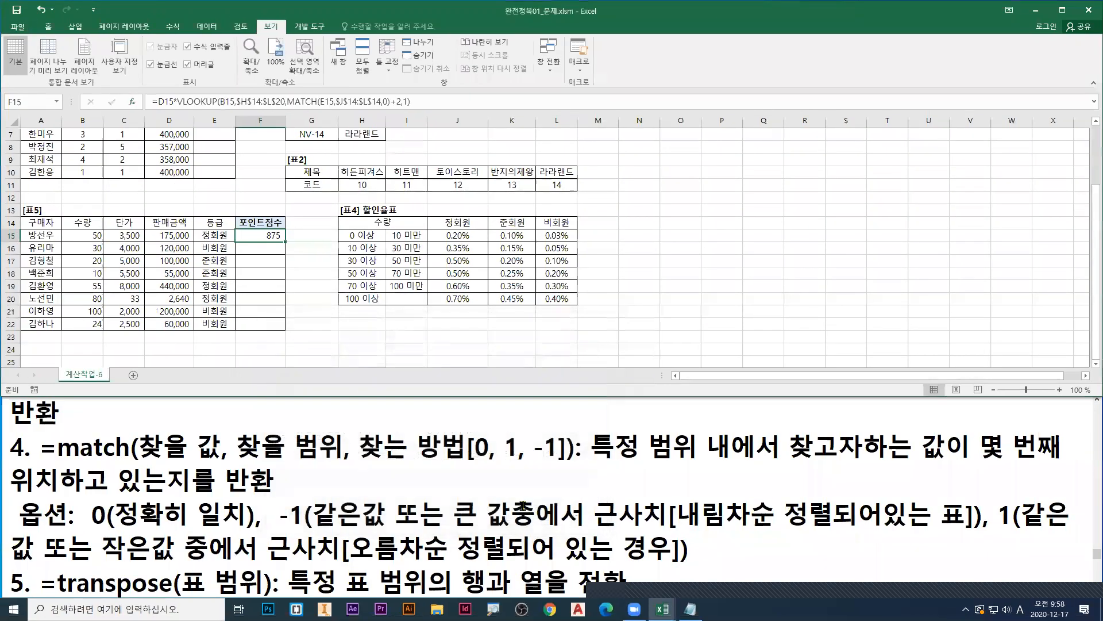
Step: Fill the 포인트점수 formula from F15 down to F22
{"action": "double_click", "coordinate": [285, 240]}
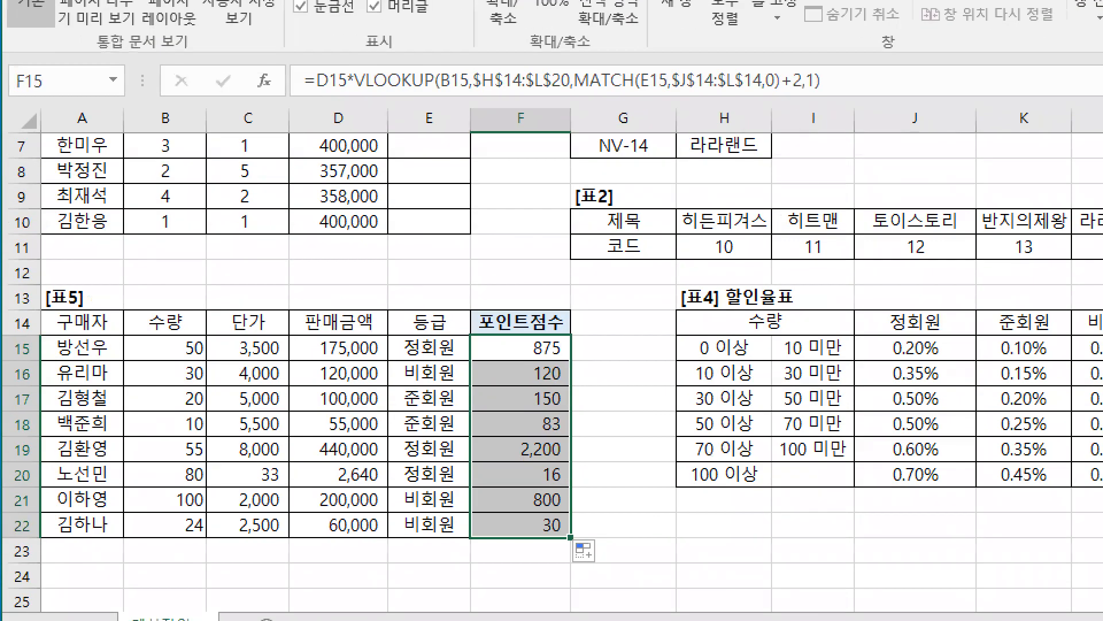
{"action": "left_click_drag", "start_coordinate": [285, 245], "coordinate": [286, 325]}
{"action": "left_click_drag", "start_coordinate": [571, 524], "coordinate": [586, 524]}
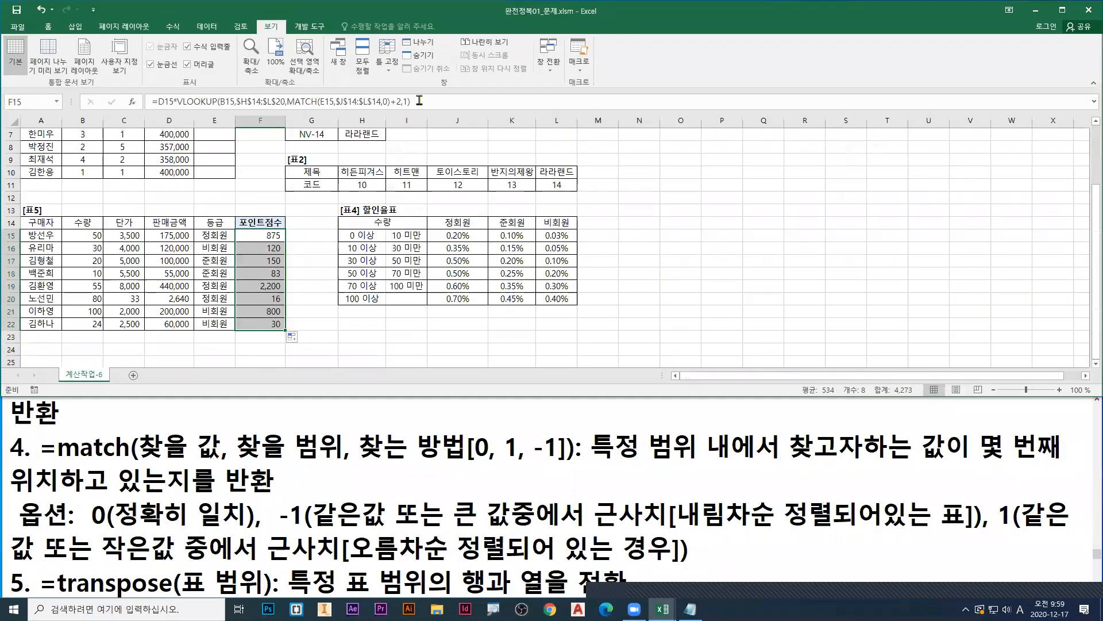
Step: Copy the F15 formula into the Notepad file 스프레드시트 2-1.txt on a new line above the =match note
{"action": "key", "text": "F2"}
{"action": "left_click", "coordinate": [83, 412]}
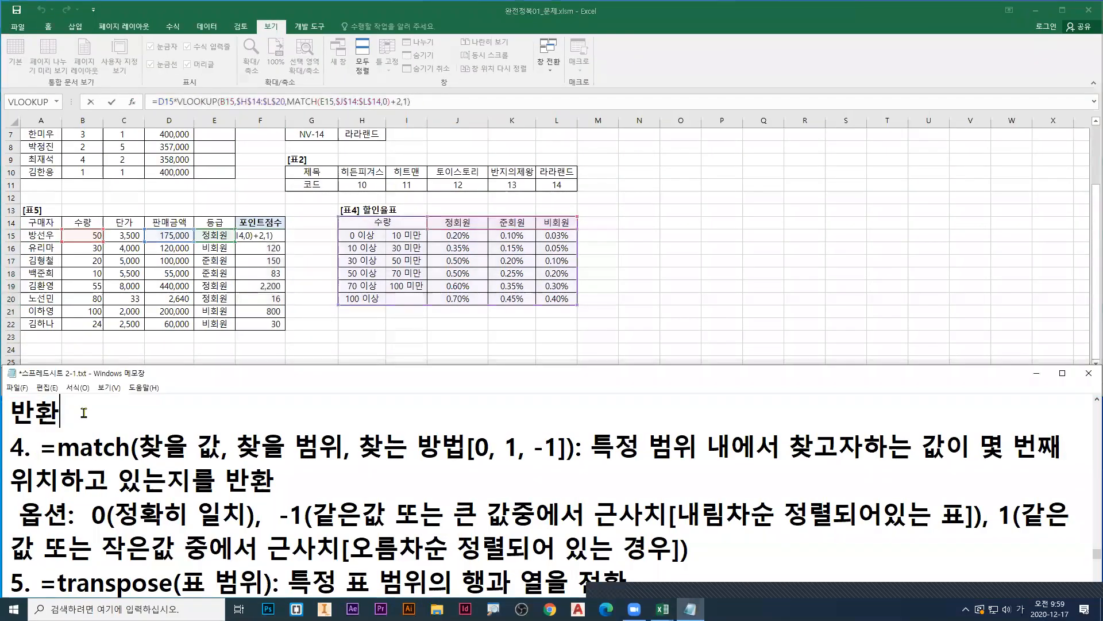
{"action": "key", "text": "Down"}
{"action": "key", "text": "Home"}
{"action": "key", "text": "Return"}
{"action": "key", "text": "Up"}
{"action": "type", "text": "=D15*VLOOKUP(B15,$H$14:$L$20,MATCH(E15,$J$14:$L$14,0)+2,1)"}
{"action": "key", "text": "Return"}
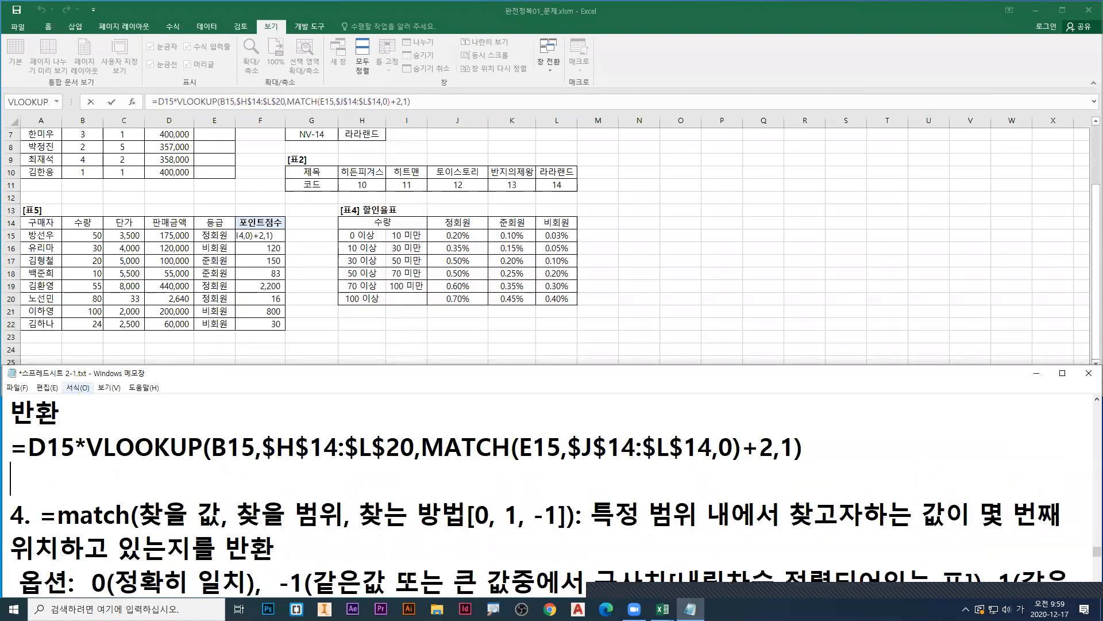
Step: Underline the MATCH part of the pasted formula in red, write 열번호 beneath it, and underline +2 in blue
{"action": "left_click_drag", "start_coordinate": [429, 465], "coordinate": [771, 465]}
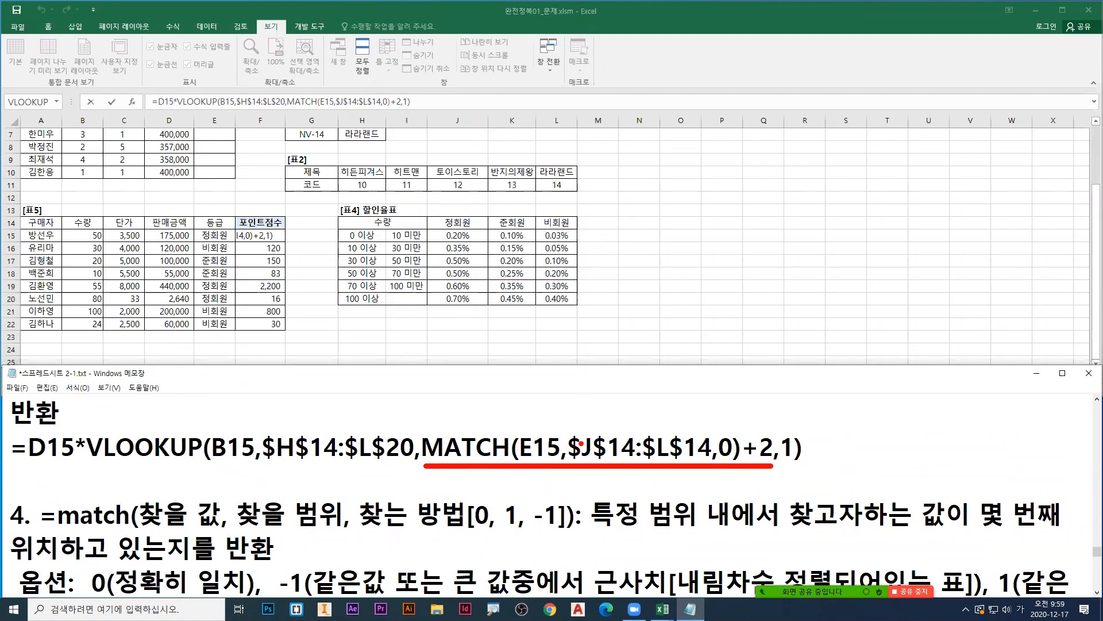
{"action": "left_click_drag", "start_coordinate": [550, 482], "coordinate": [567, 482]}
{"action": "mouse_move", "coordinate": [570, 473]}
{"action": "left_mouse_down"}
{"action": "mouse_move", "coordinate": [577, 500]}
{"action": "mouse_move", "coordinate": [582, 489]}
{"action": "left_mouse_up"}
{"action": "mouse_move", "coordinate": [587, 468]}
{"action": "left_mouse_down"}
{"action": "mouse_move", "coordinate": [588, 489]}
{"action": "mouse_move", "coordinate": [598, 476]}
{"action": "mouse_move", "coordinate": [608, 500]}
{"action": "mouse_move", "coordinate": [609, 480]}
{"action": "left_mouse_up"}
{"action": "left_click_drag", "start_coordinate": [612, 468], "coordinate": [621, 493]}
{"action": "left_click_drag", "start_coordinate": [620, 492], "coordinate": [638, 497]}
{"action": "mouse_move", "coordinate": [745, 461]}
{"action": "left_mouse_down"}
{"action": "mouse_move", "coordinate": [771, 462]}
{"action": "mouse_move", "coordinate": [745, 463]}
{"action": "left_mouse_up"}
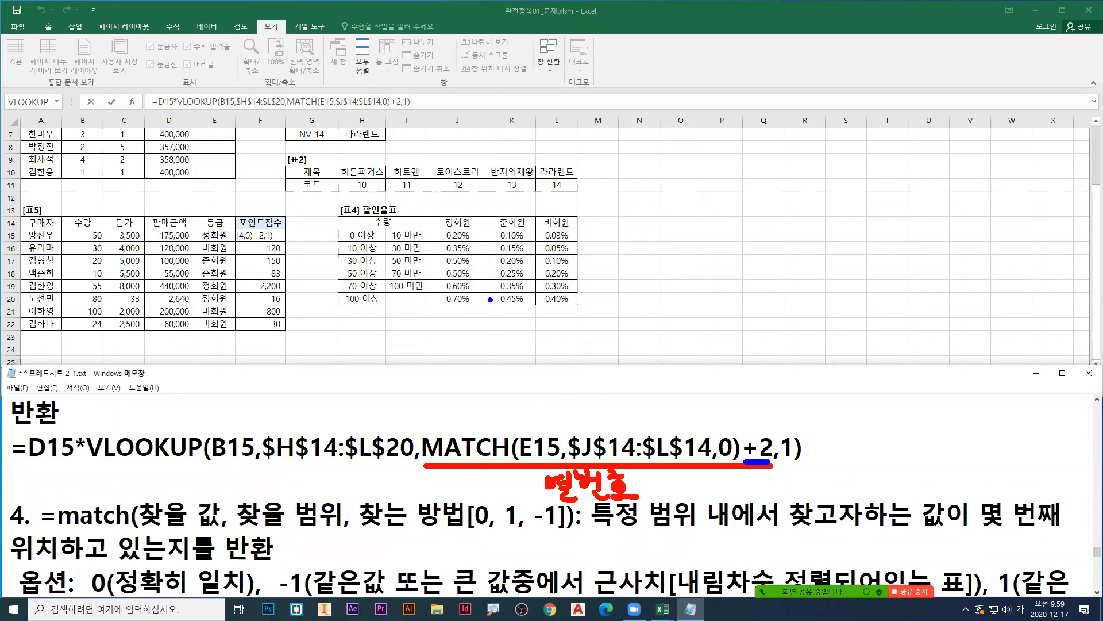
Step: Box and number the 등급 headers 1 to 3 in red, box 표4 in green, and number its columns 1 to 5 in blue
{"action": "left_click_drag", "start_coordinate": [426, 213], "coordinate": [576, 231]}
{"action": "mouse_move", "coordinate": [468, 194]}
{"action": "left_mouse_down"}
{"action": "mouse_move", "coordinate": [463, 208]}
{"action": "mouse_move", "coordinate": [556, 195]}
{"action": "mouse_move", "coordinate": [547, 209]}
{"action": "left_mouse_up"}
{"action": "left_click", "coordinate": [541, 206]}
{"action": "mouse_move", "coordinate": [337, 229]}
{"action": "left_mouse_down"}
{"action": "mouse_move", "coordinate": [534, 303]}
{"action": "mouse_move", "coordinate": [576, 308]}
{"action": "left_mouse_up"}
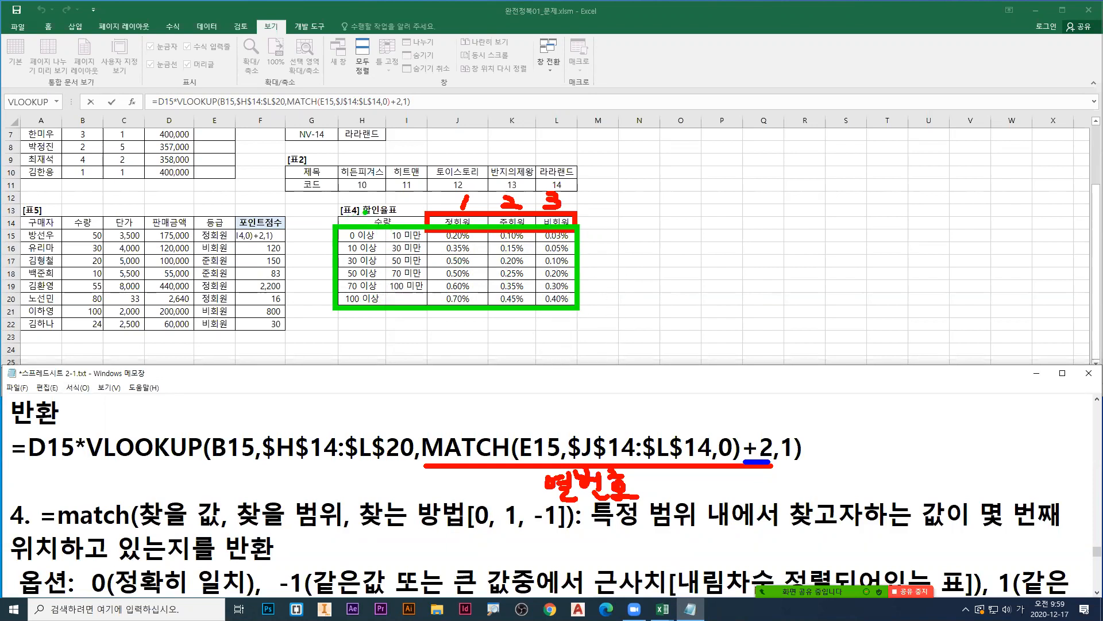
{"action": "mouse_move", "coordinate": [361, 204]}
{"action": "left_mouse_down"}
{"action": "mouse_move", "coordinate": [355, 220]}
{"action": "mouse_move", "coordinate": [511, 218]}
{"action": "mouse_move", "coordinate": [501, 227]}
{"action": "mouse_move", "coordinate": [534, 212]}
{"action": "left_mouse_up"}
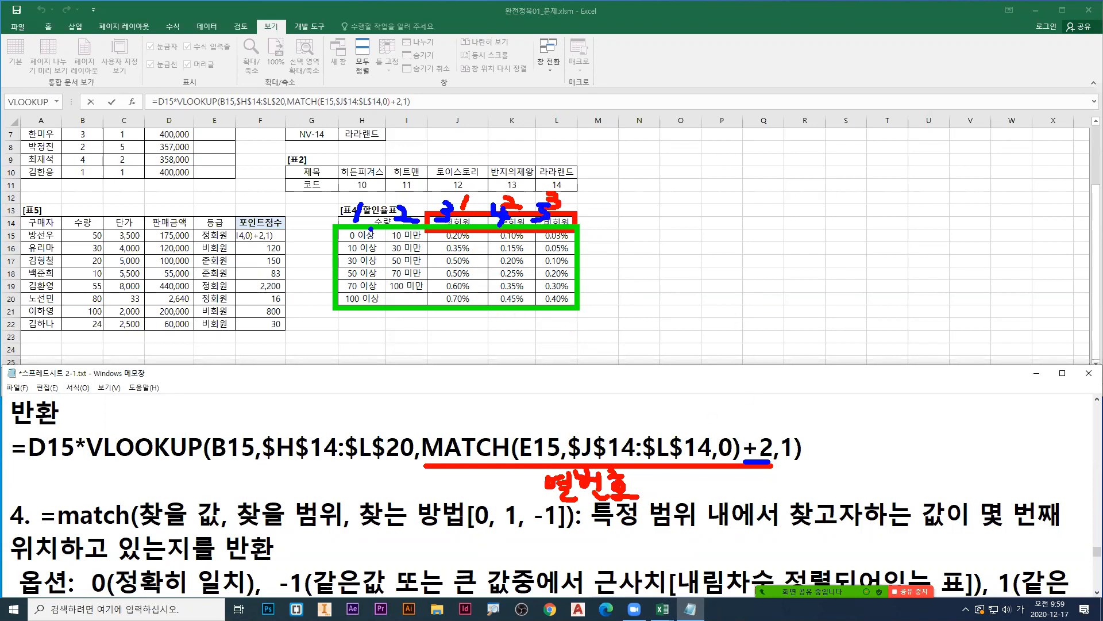
{"action": "left_click_drag", "start_coordinate": [343, 174], "coordinate": [415, 176]}
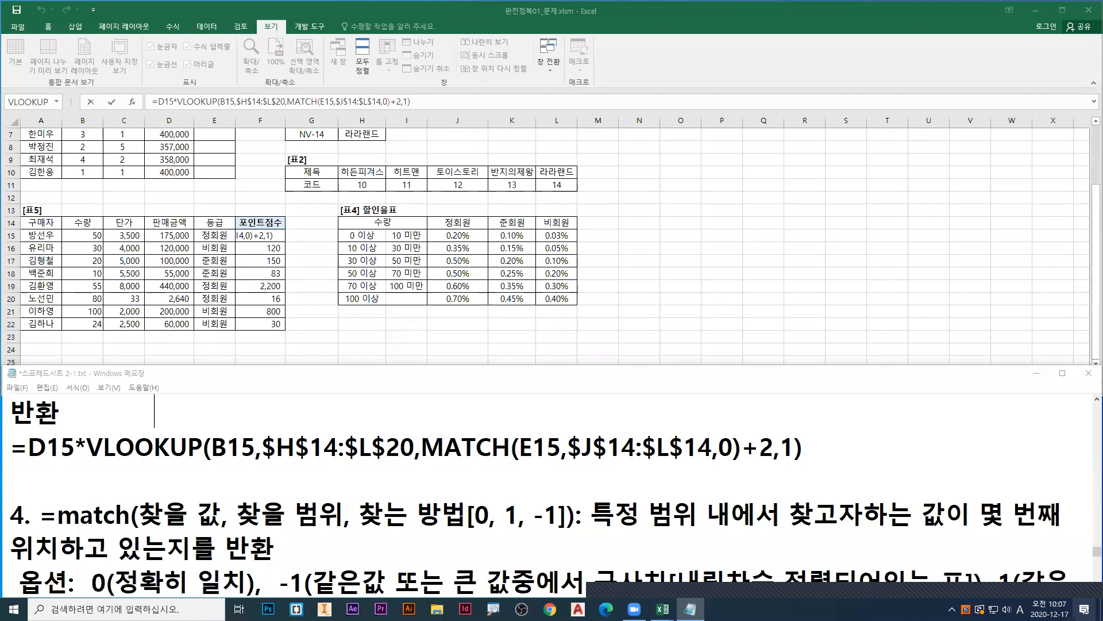
Step: Cut the formula line from the note and delete the blank lines it leaves above the =match entry
{"action": "left_click", "coordinate": [653, 245]}
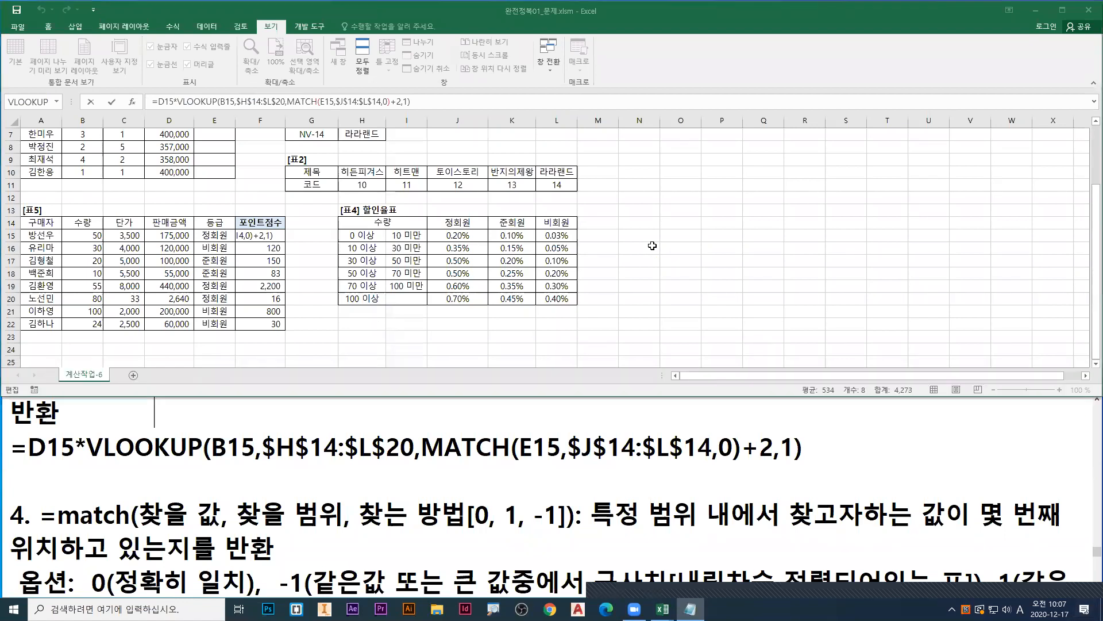
{"action": "left_click", "coordinate": [180, 415]}
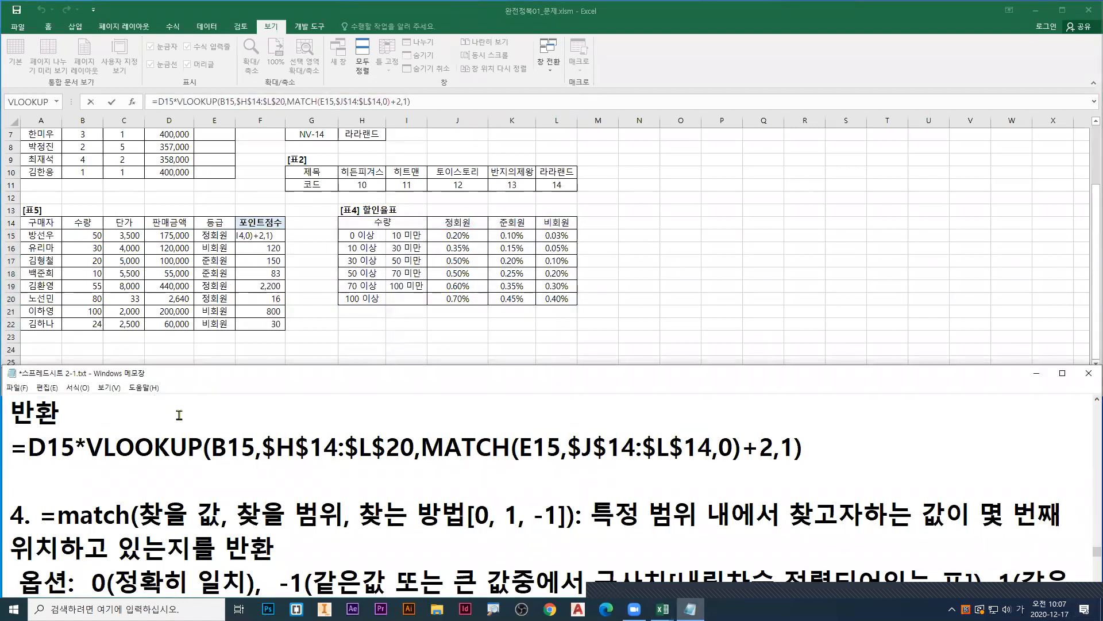
{"action": "left_click_drag", "start_coordinate": [10, 447], "coordinate": [853, 440]}
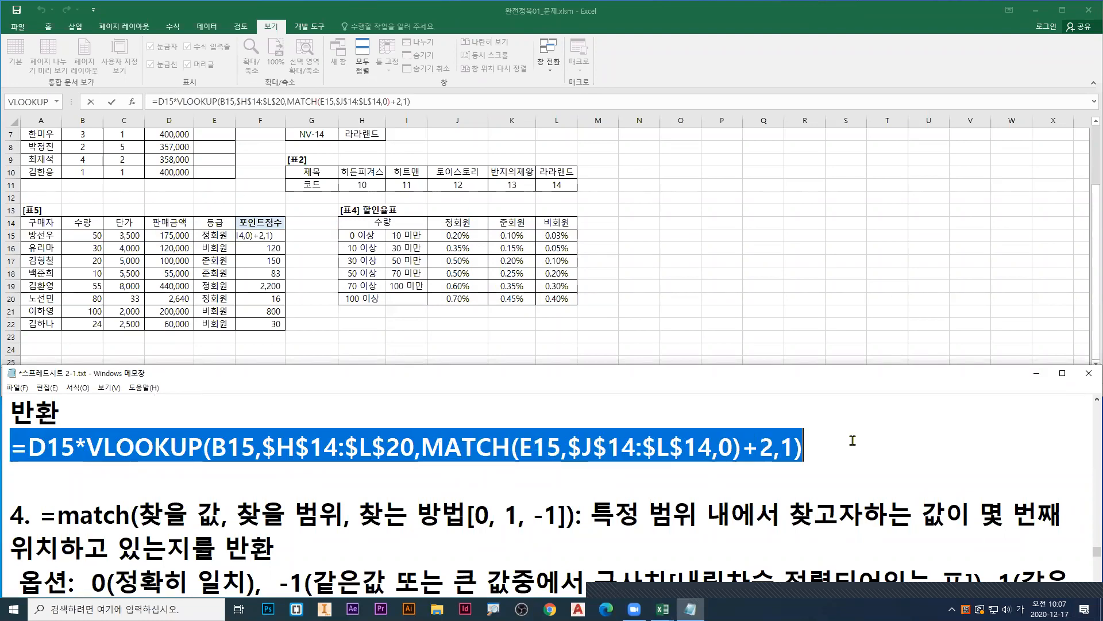
{"action": "key", "text": "ctrl+x"}
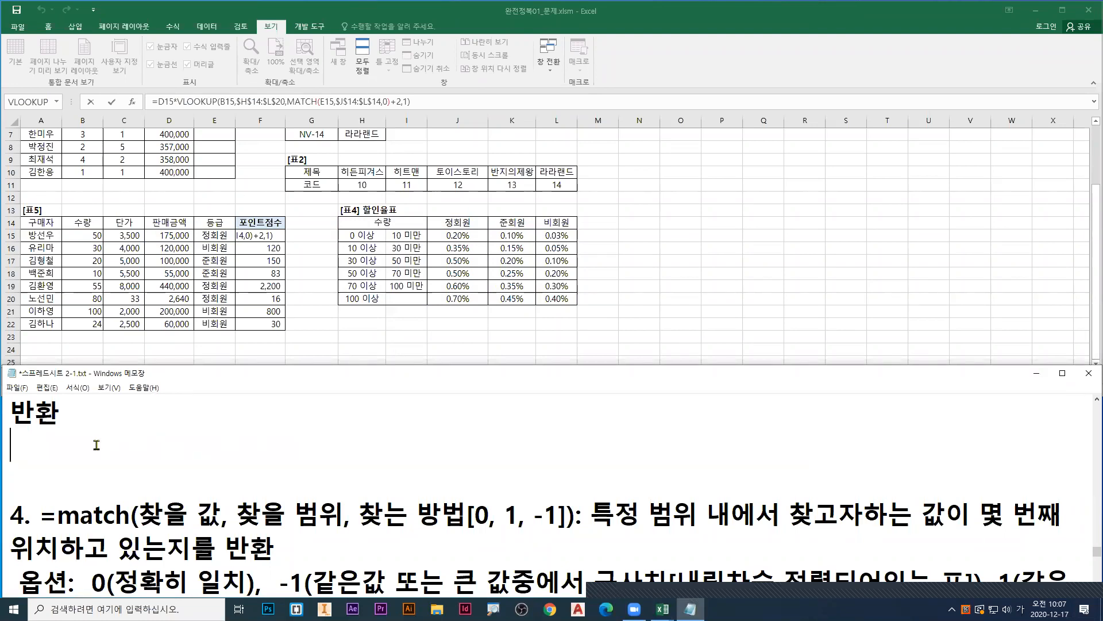
{"action": "key", "text": "Delete"}
{"action": "key", "text": "Delete"}
Step: Replace the ☆ 찾기/참조 함수 heading line above the =index note with the cut formula and return to Excel
{"action": "key", "text": "Up"}
{"action": "key", "text": "Up"}
{"action": "key", "text": "Up"}
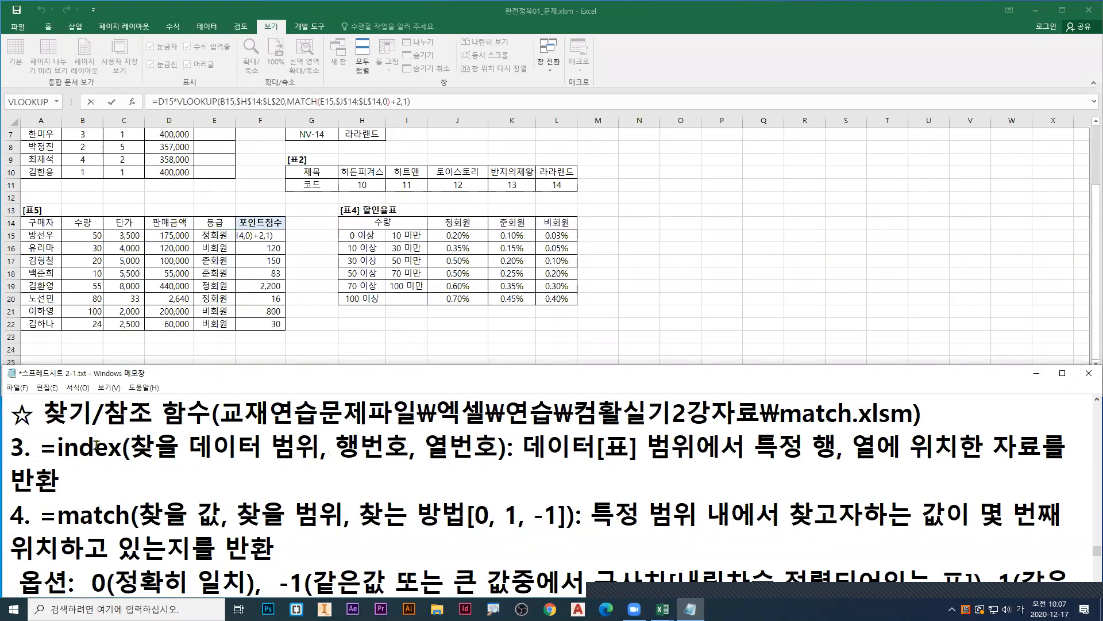
{"action": "key", "text": "shift+End"}
{"action": "key", "text": "Delete"}
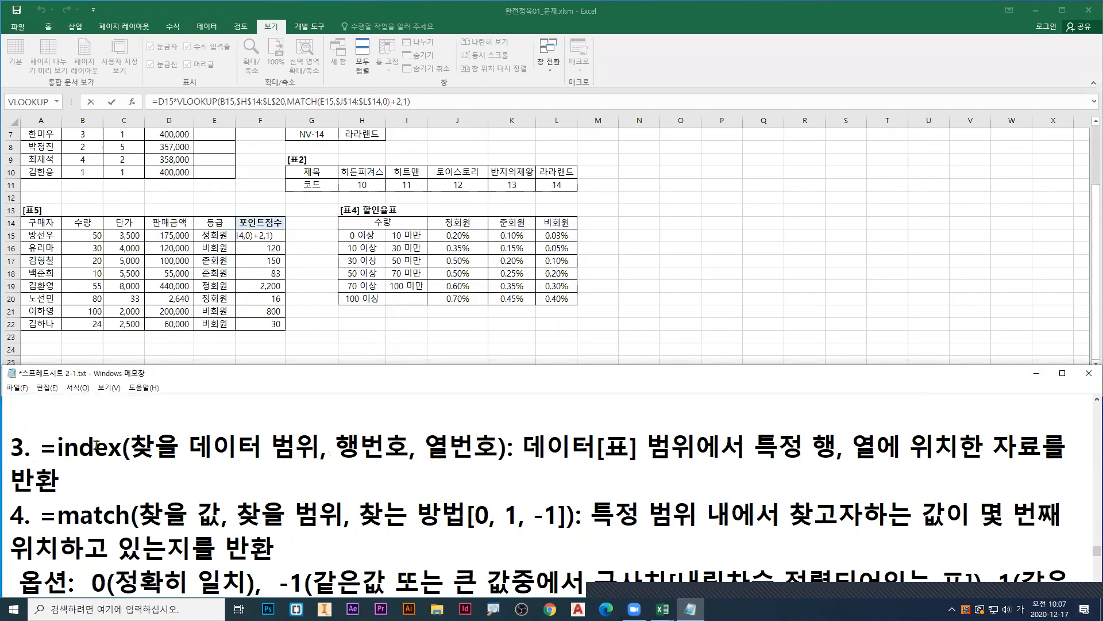
{"action": "key", "text": "ctrl+v"}
{"action": "left_click", "coordinate": [713, 269]}
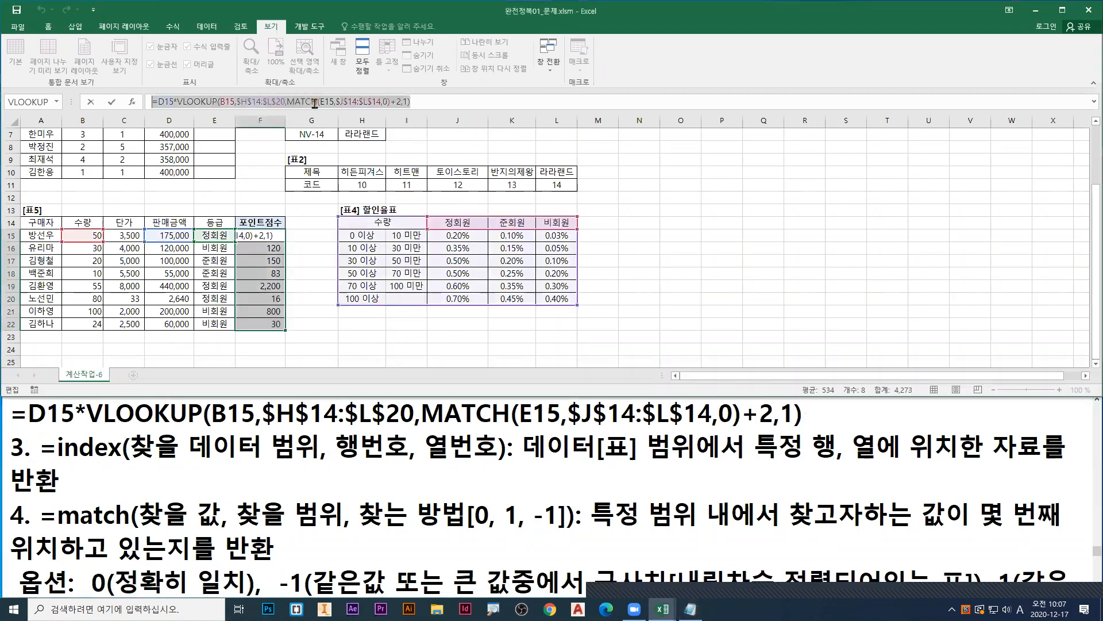
Step: Fill the completed 포인트점수 VLOOKUP/MATCH formula into all of F15:F22
{"action": "key", "text": "ctrl+Return"}
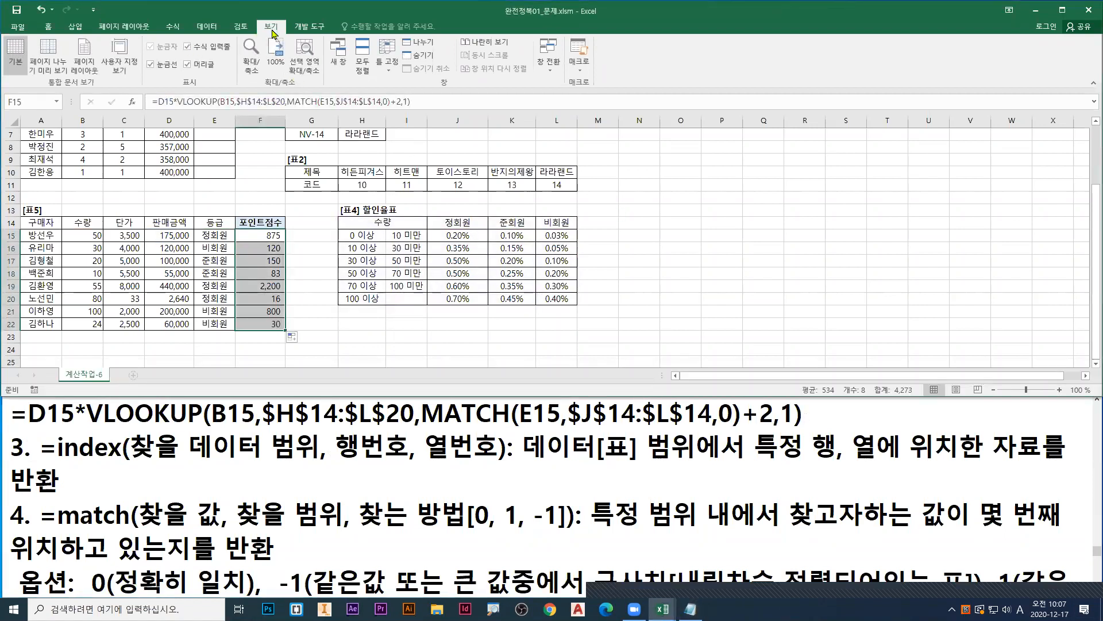
Step: Mark 보기 and the 찾기참조함수.xlsx entry of the window list in red, and switch to the 찾기참조함수.xlsx workbook
{"action": "left_click", "coordinate": [553, 74]}
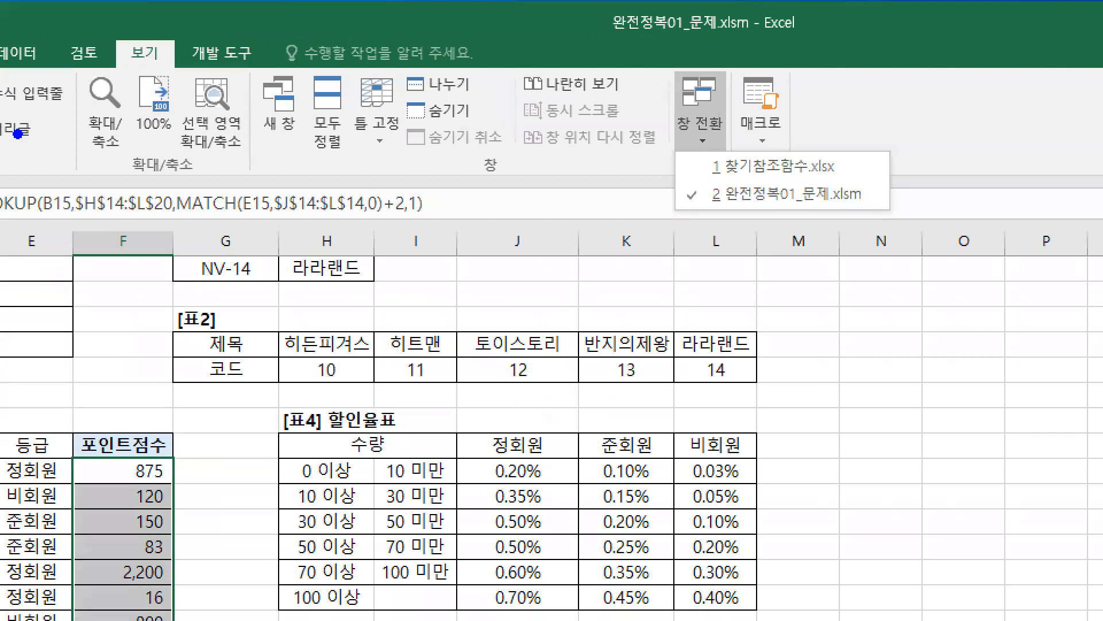
{"action": "left_click_drag", "start_coordinate": [115, 40], "coordinate": [179, 73]}
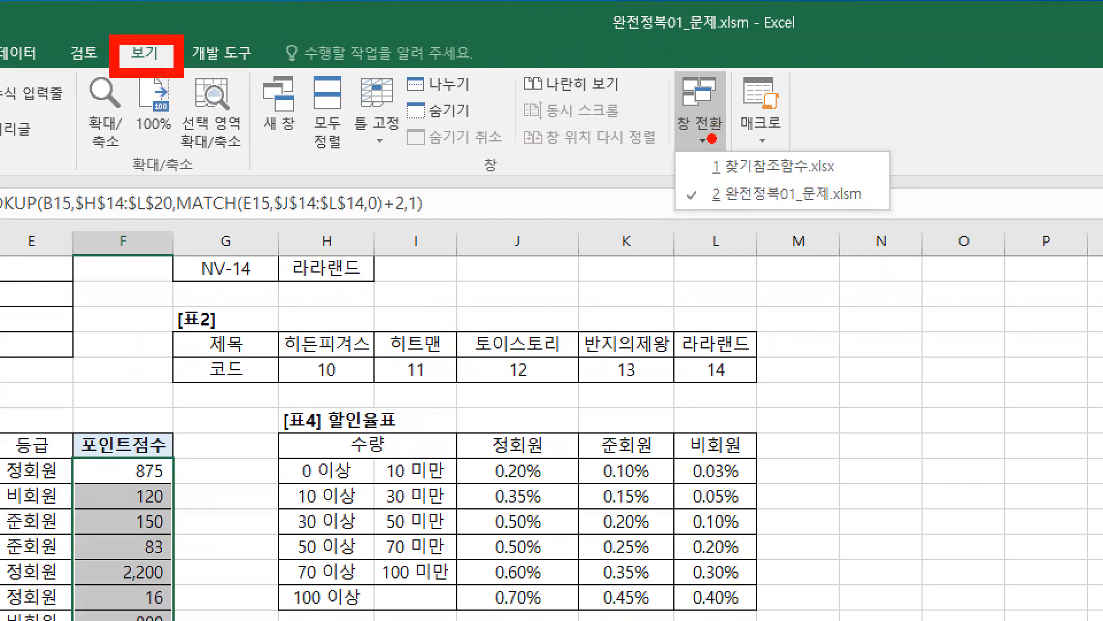
{"action": "mouse_move", "coordinate": [699, 148]}
{"action": "left_mouse_down"}
{"action": "mouse_move", "coordinate": [706, 118]}
{"action": "mouse_move", "coordinate": [730, 110]}
{"action": "mouse_move", "coordinate": [848, 187]}
{"action": "mouse_move", "coordinate": [880, 187]}
{"action": "left_mouse_up"}
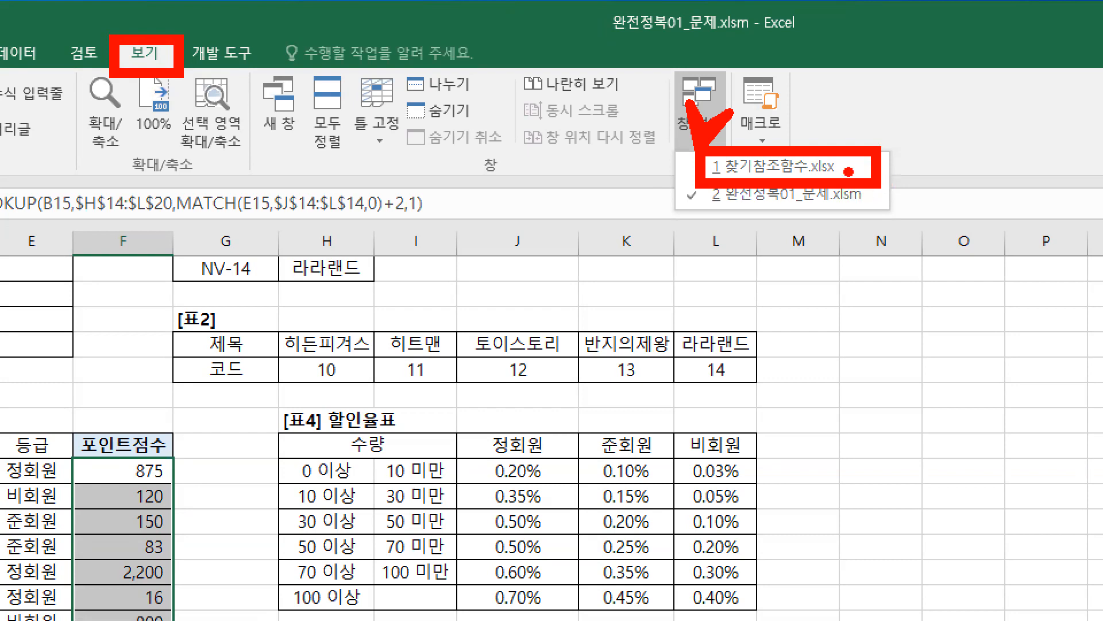
{"action": "key", "text": "Escape"}
{"action": "left_click", "coordinate": [549, 53]}
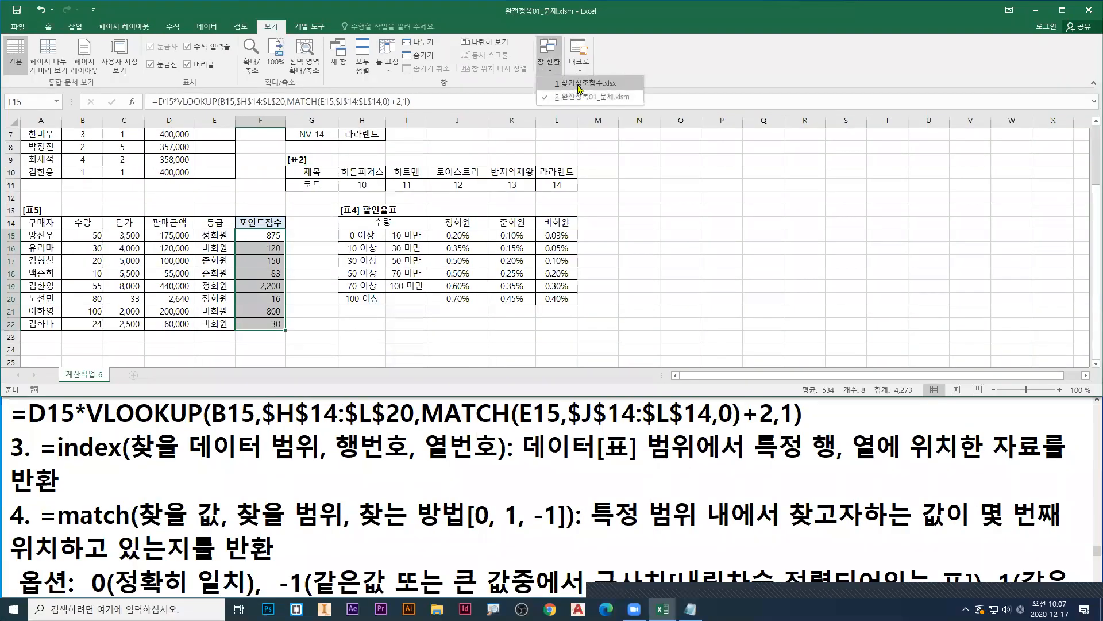
{"action": "left_click", "coordinate": [579, 88]}
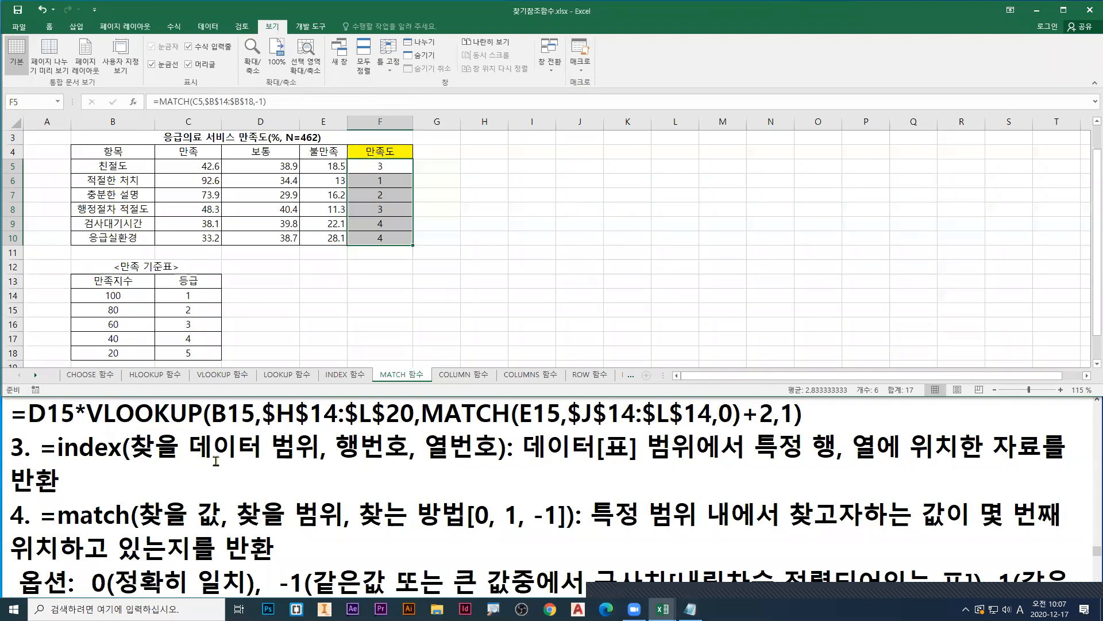
Step: Open the INDEX 함수 worksheet of the 찾기참조함수.xlsx workbook
{"action": "left_click", "coordinate": [201, 481]}
{"action": "left_click", "coordinate": [318, 314]}
{"action": "left_click", "coordinate": [344, 376]}
{"action": "left_click", "coordinate": [290, 377]}
{"action": "left_click", "coordinate": [343, 377]}
{"action": "scroll", "coordinate": [225, 228], "scroll_direction": "up", "scroll_amount": 2}
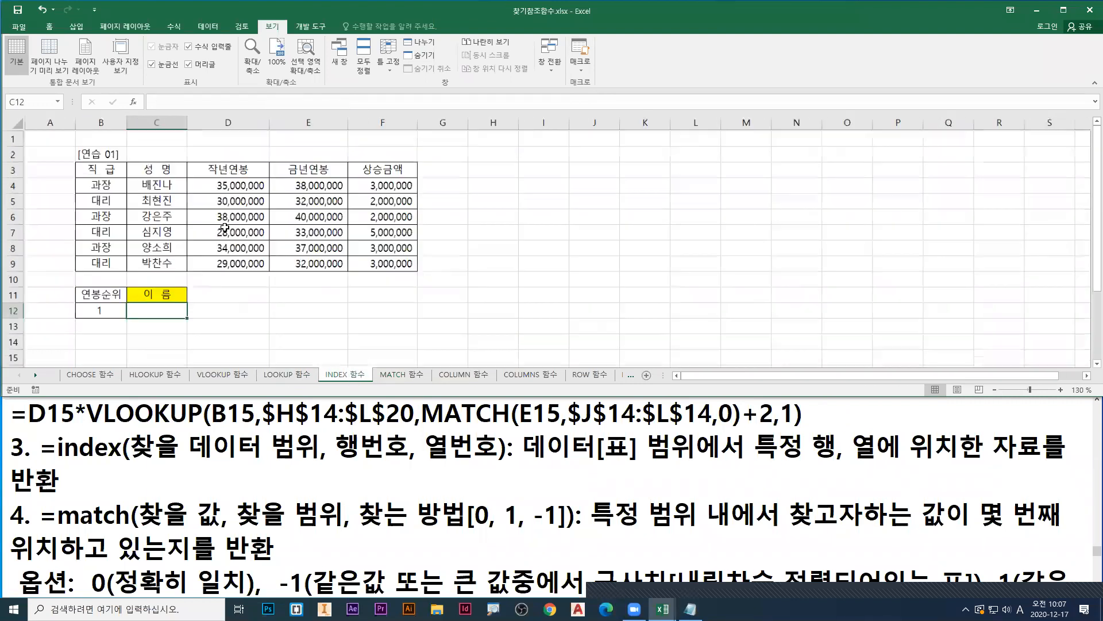
{"action": "scroll", "coordinate": [226, 227], "scroll_direction": "up", "scroll_amount": 1}
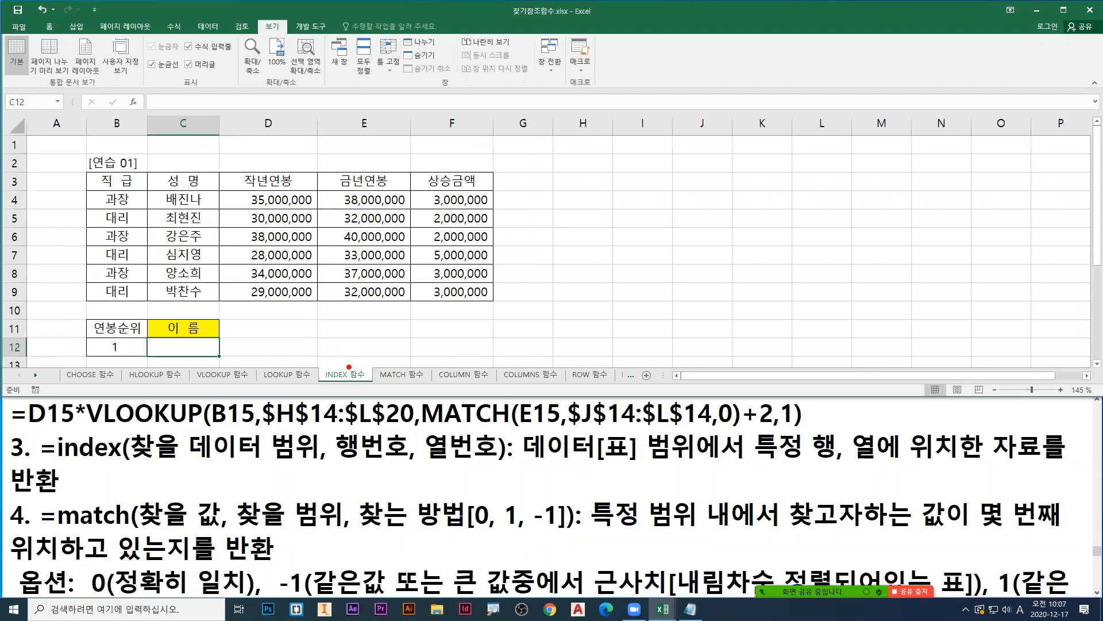
Step: Point a red arrow at the INDEX 함수 sheet name, underline the workbook name in green, and box the sheet name in green
{"action": "left_click_drag", "start_coordinate": [349, 367], "coordinate": [365, 341]}
{"action": "key", "text": "g"}
{"action": "left_click_drag", "start_coordinate": [508, 20], "coordinate": [568, 19]}
{"action": "left_click_drag", "start_coordinate": [315, 365], "coordinate": [374, 383]}
Step: Underline 찾을 데이터 범위 in blue, 행번호 in red and 열번호 in pink in the =index note, and clear the annotations
{"action": "key", "text": "b"}
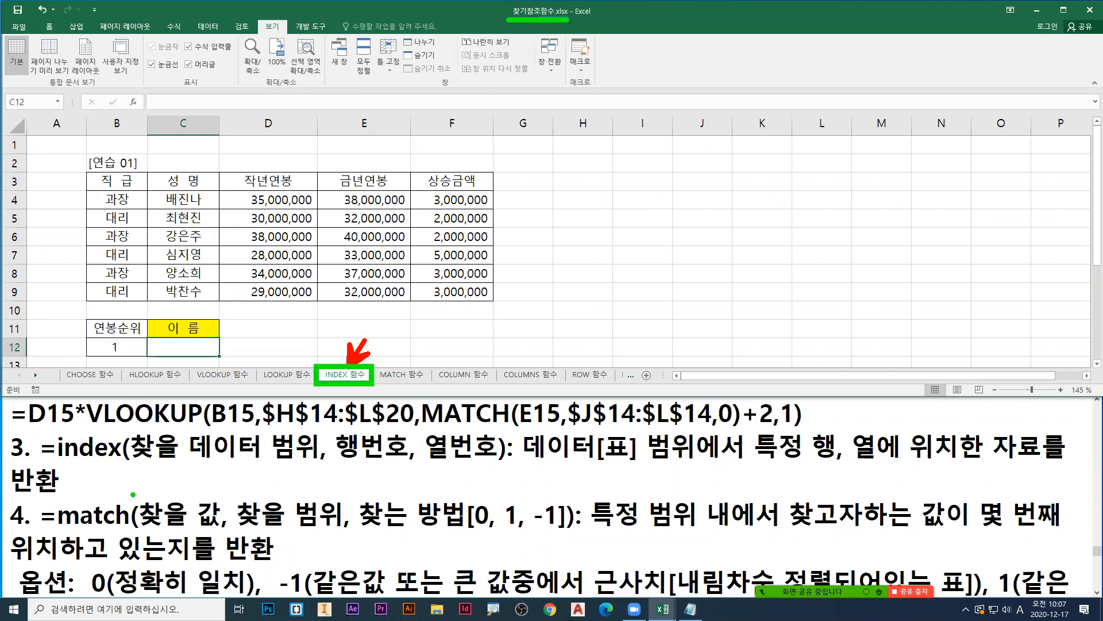
{"action": "left_click_drag", "start_coordinate": [129, 466], "coordinate": [312, 466]}
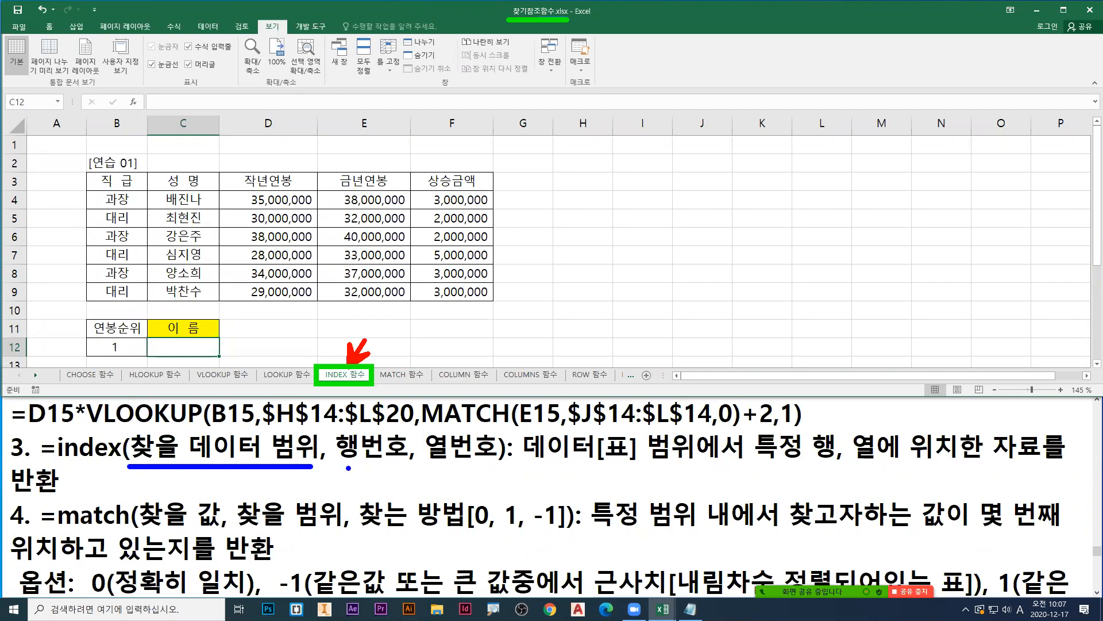
{"action": "key", "text": "r"}
{"action": "left_click_drag", "start_coordinate": [336, 466], "coordinate": [399, 466]}
{"action": "left_click_drag", "start_coordinate": [428, 463], "coordinate": [490, 464]}
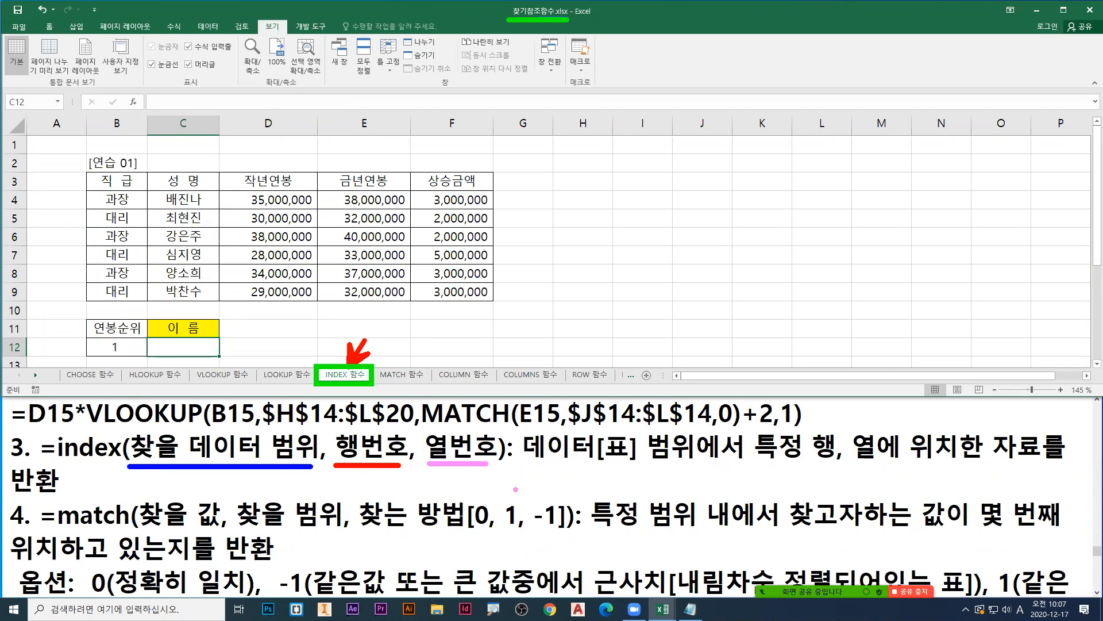
{"action": "key", "text": "Escape"}
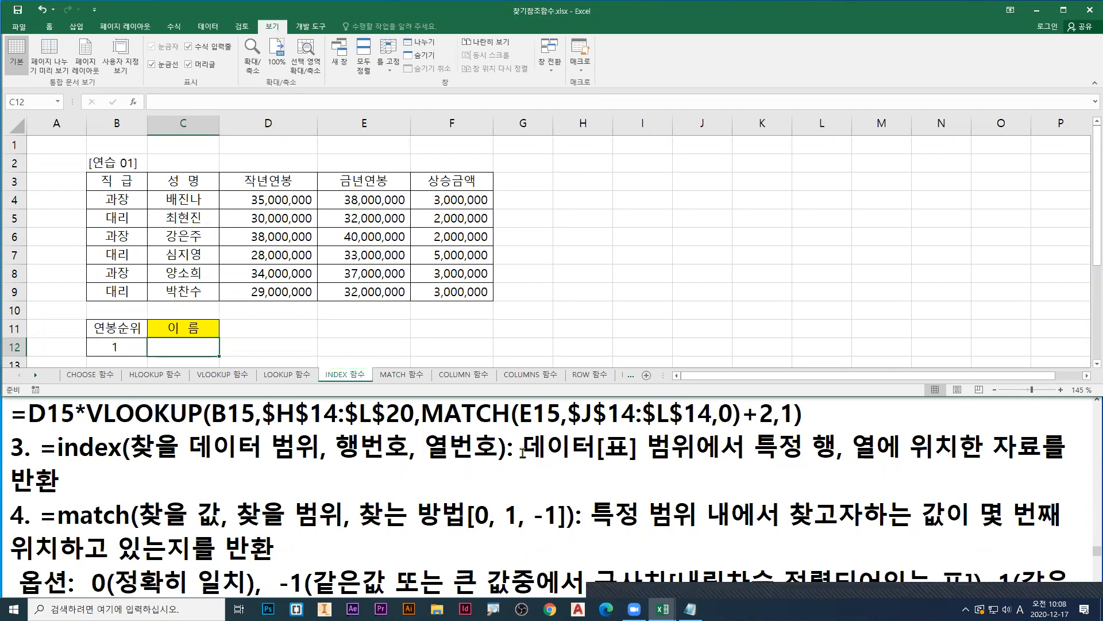
Step: Delete [표] from the =index description in the Notepad notes, trim the end of its line, and return to Excel
{"action": "left_click", "coordinate": [596, 442]}
{"action": "key", "text": "Delete"}
{"action": "key", "text": "Delete"}
{"action": "key", "text": "Delete"}
{"action": "key", "text": "Down"}
{"action": "key", "text": "BackSpace"}
{"action": "key", "text": "BackSpace"}
{"action": "key", "text": "BackSpace"}
{"action": "key", "text": "BackSpace"}
{"action": "key", "text": "BackSpace"}
{"action": "key", "text": "BackSpace"}
{"action": "key", "text": "BackSpace"}
{"action": "key", "text": "BackSpace"}
{"action": "key", "text": "BackSpace"}
{"action": "key", "text": "BackSpace"}
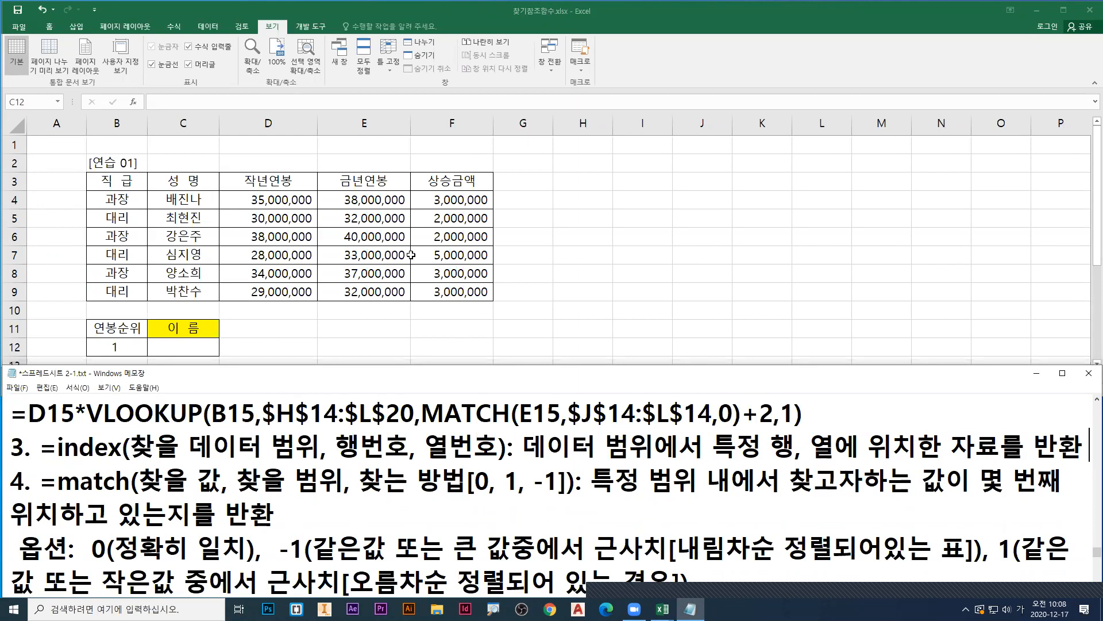
{"action": "key", "text": "alt+Tab"}
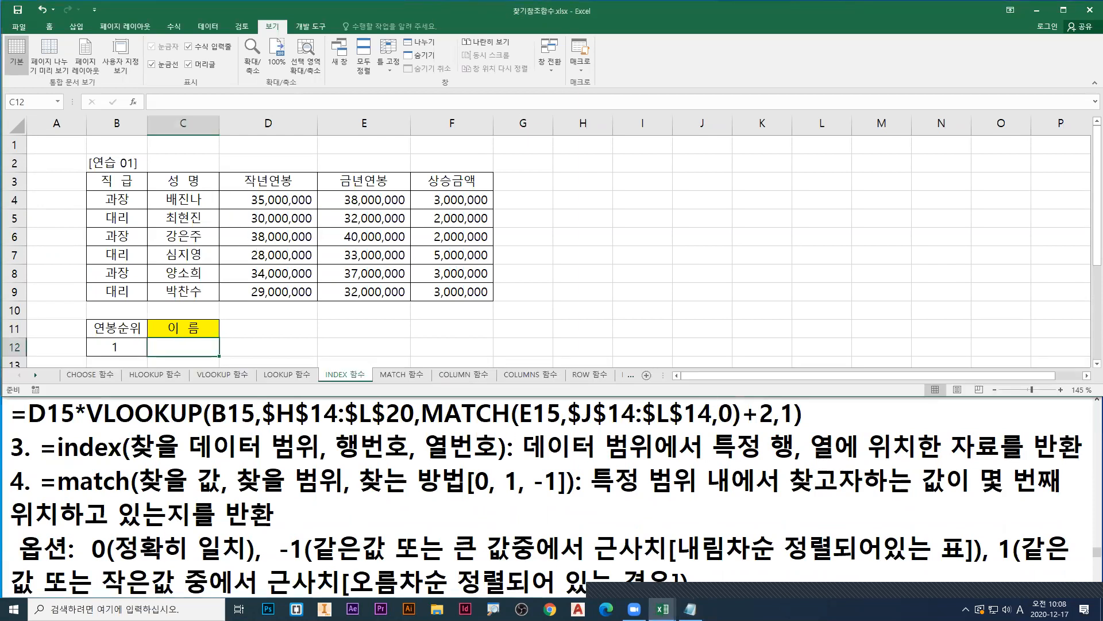
Step: Box D4:F9 in blue, point red and green arrows at D6, and number the first three data rows 1 to 3 in red
{"action": "mouse_move", "coordinate": [218, 188]}
{"action": "left_mouse_down"}
{"action": "mouse_move", "coordinate": [242, 211]}
{"action": "mouse_move", "coordinate": [462, 315]}
{"action": "mouse_move", "coordinate": [494, 304]}
{"action": "left_mouse_up"}
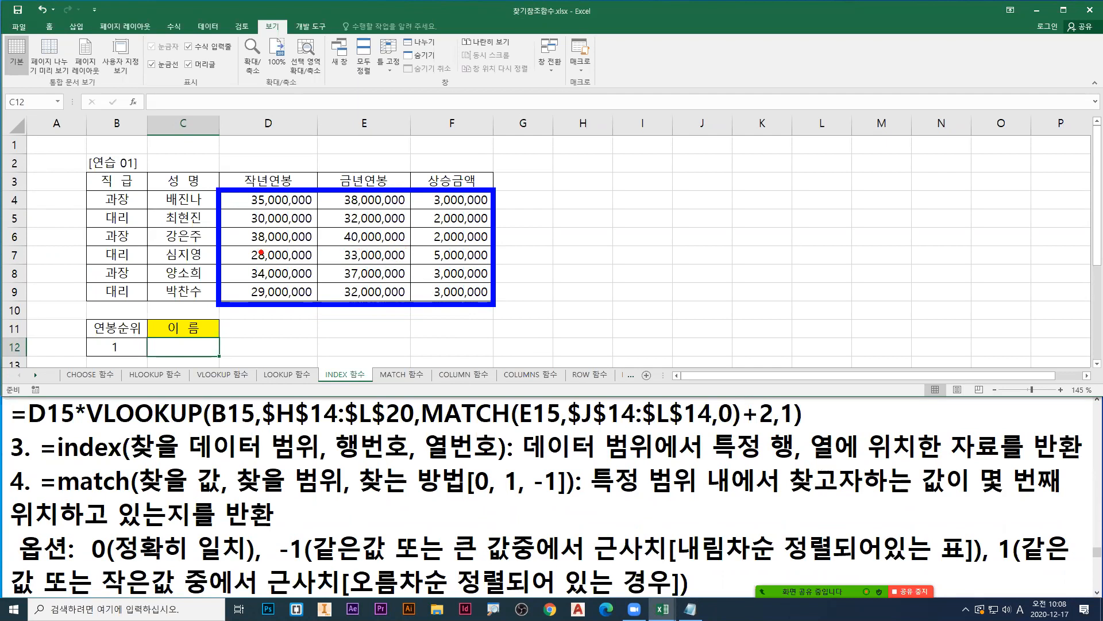
{"action": "left_click_drag", "start_coordinate": [250, 236], "coordinate": [207, 237]}
{"action": "left_click_drag", "start_coordinate": [278, 225], "coordinate": [278, 187]}
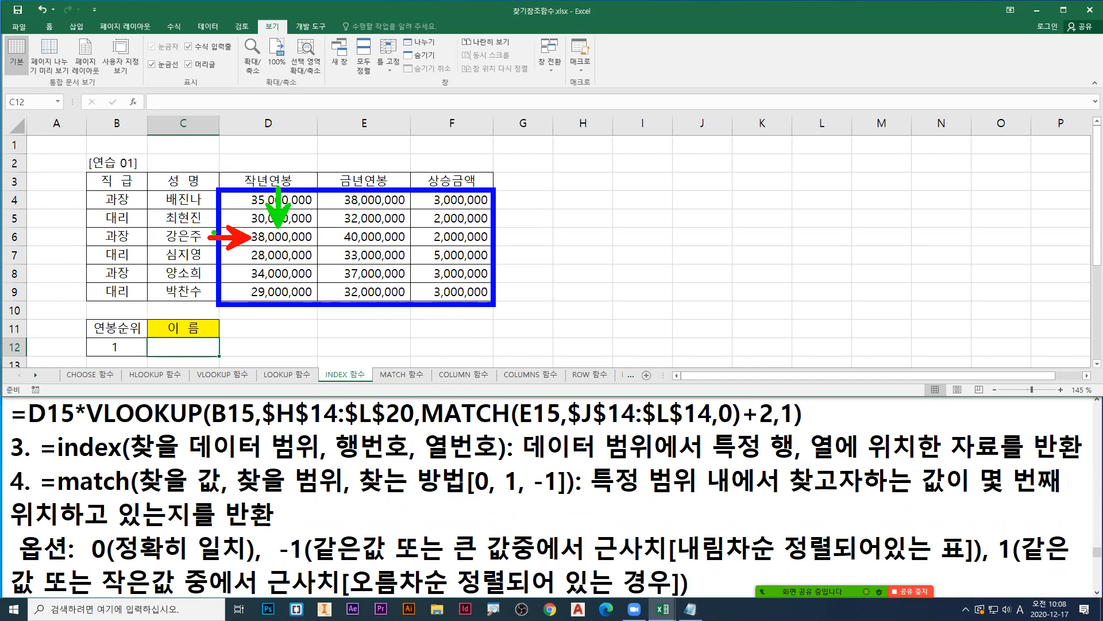
{"action": "key", "text": "r"}
{"action": "mouse_move", "coordinate": [189, 193]}
{"action": "left_mouse_down"}
{"action": "mouse_move", "coordinate": [180, 222]}
{"action": "mouse_move", "coordinate": [199, 223]}
{"action": "mouse_move", "coordinate": [177, 247]}
{"action": "left_mouse_up"}
Step: Number the columns 작년연봉 to 상승금액 1 to 3 in green, point a green arrow at E6, and clear the annotations
{"action": "key", "text": "g"}
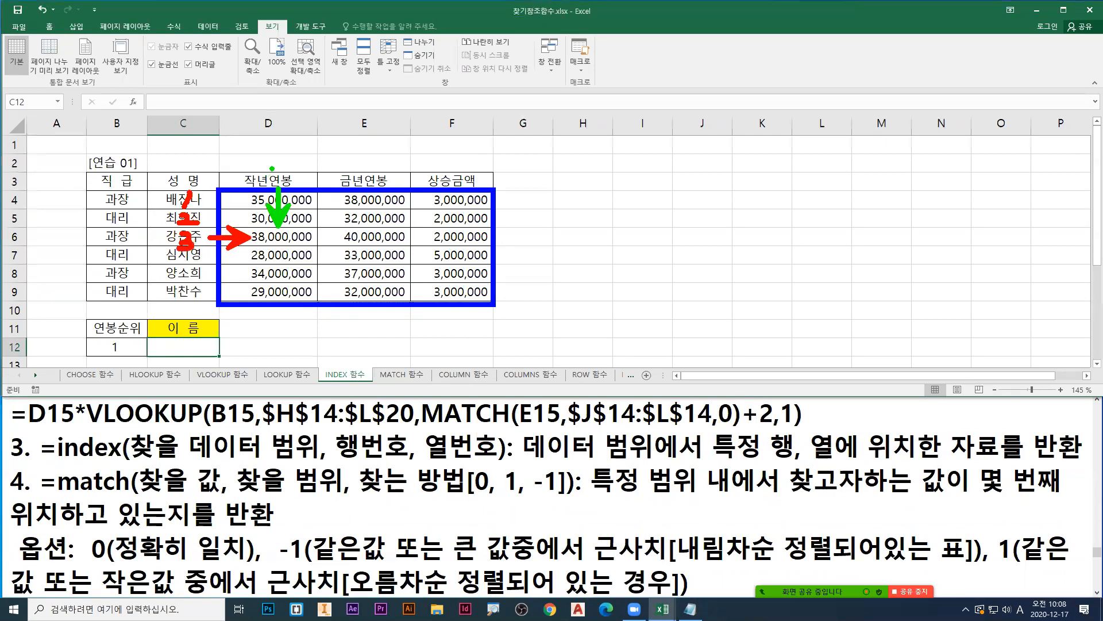
{"action": "left_click_drag", "start_coordinate": [281, 164], "coordinate": [277, 173]}
{"action": "left_click_drag", "start_coordinate": [359, 163], "coordinate": [377, 174]}
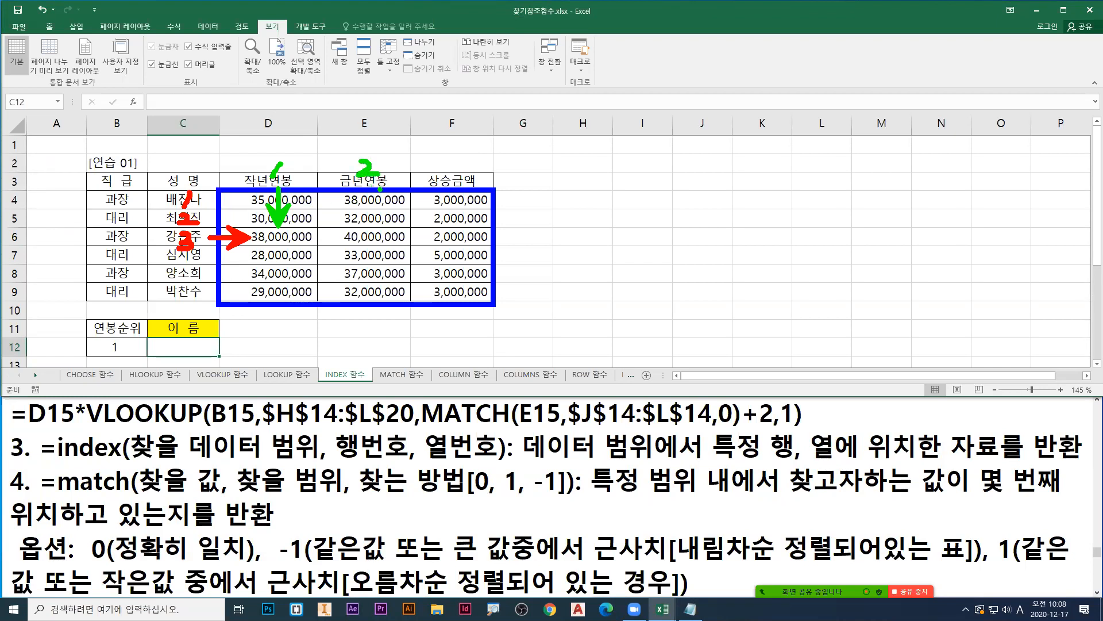
{"action": "left_click_drag", "start_coordinate": [370, 226], "coordinate": [374, 186]}
{"action": "mouse_move", "coordinate": [451, 160]}
{"action": "left_mouse_down"}
{"action": "mouse_move", "coordinate": [457, 171]}
{"action": "mouse_move", "coordinate": [446, 181]}
{"action": "left_mouse_up"}
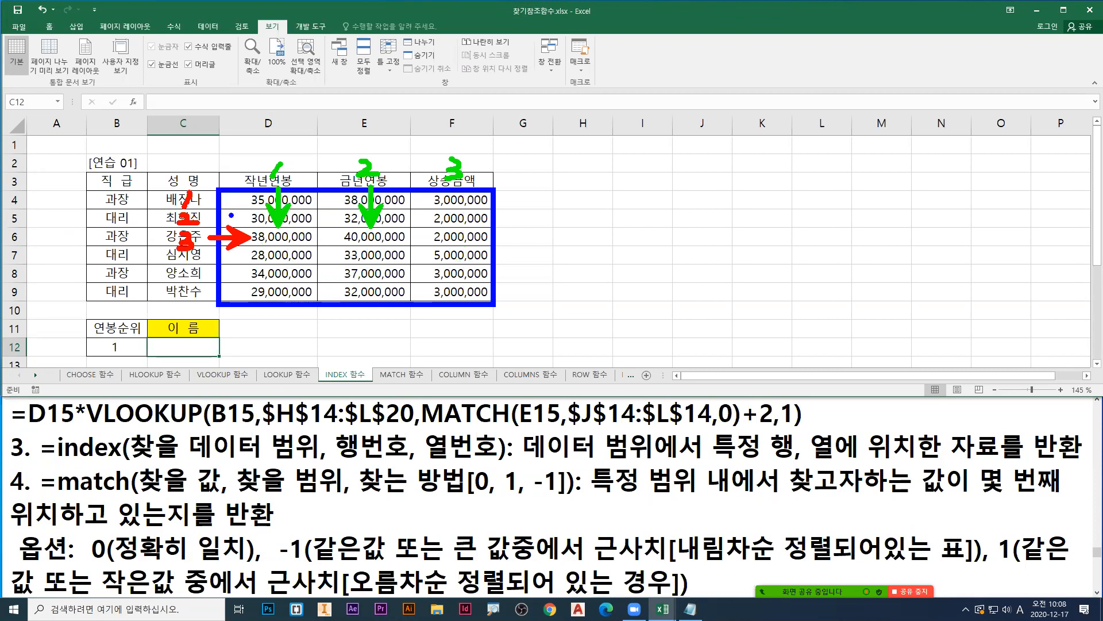
{"action": "left_click_drag", "start_coordinate": [219, 190], "coordinate": [493, 304]}
{"action": "key", "text": "Escape"}
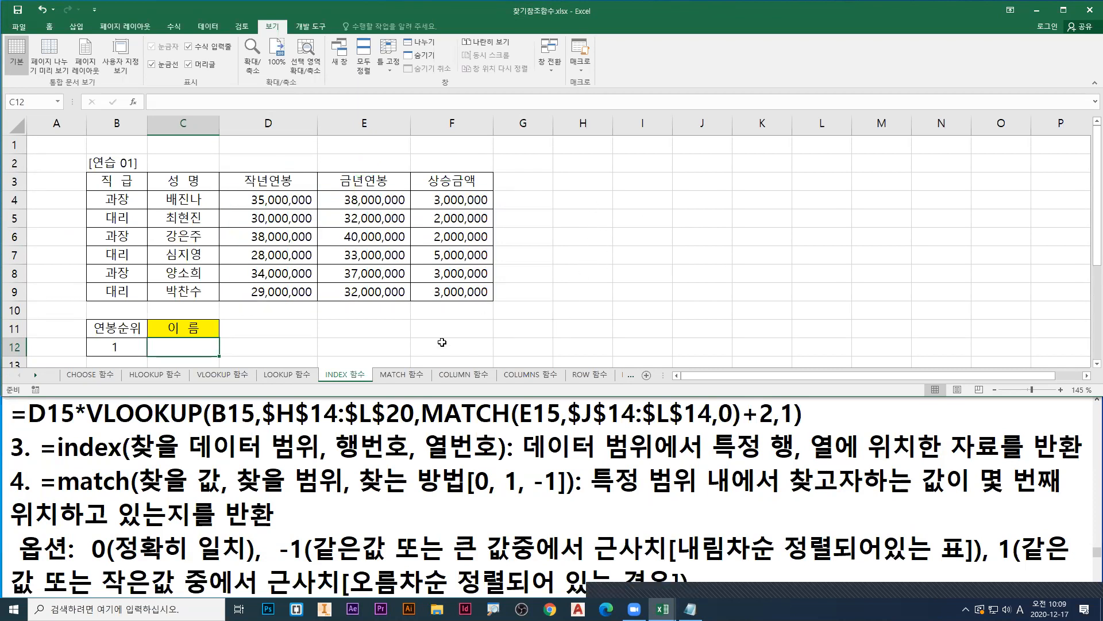
Step: Start an INDEX formula in G11 and open its function arguments
{"action": "left_click", "coordinate": [497, 331]}
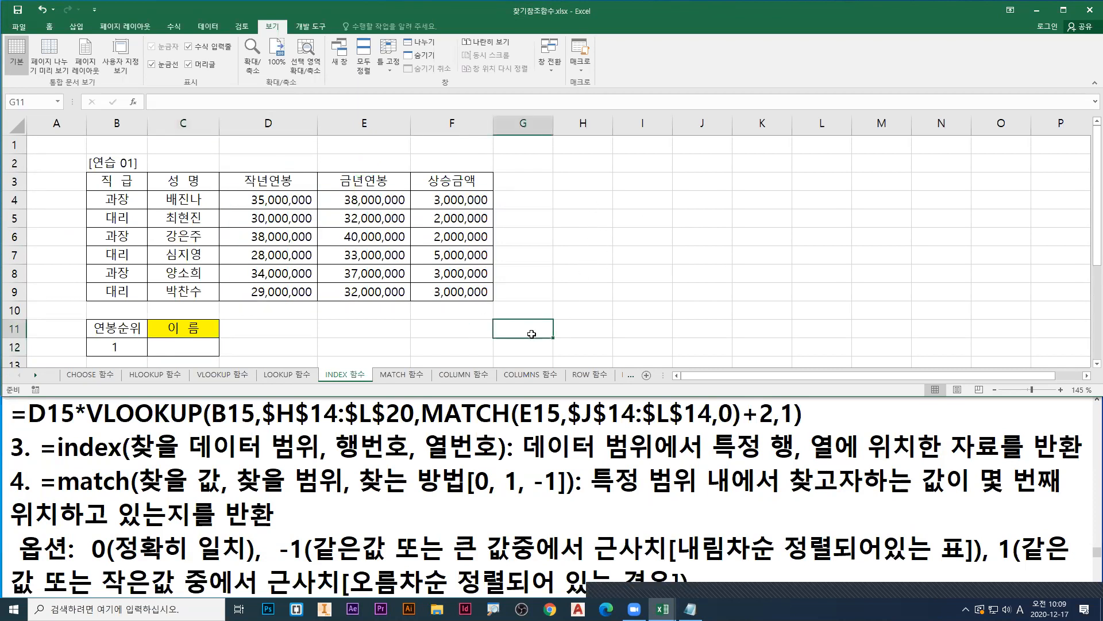
{"action": "type", "text": "=I n"}
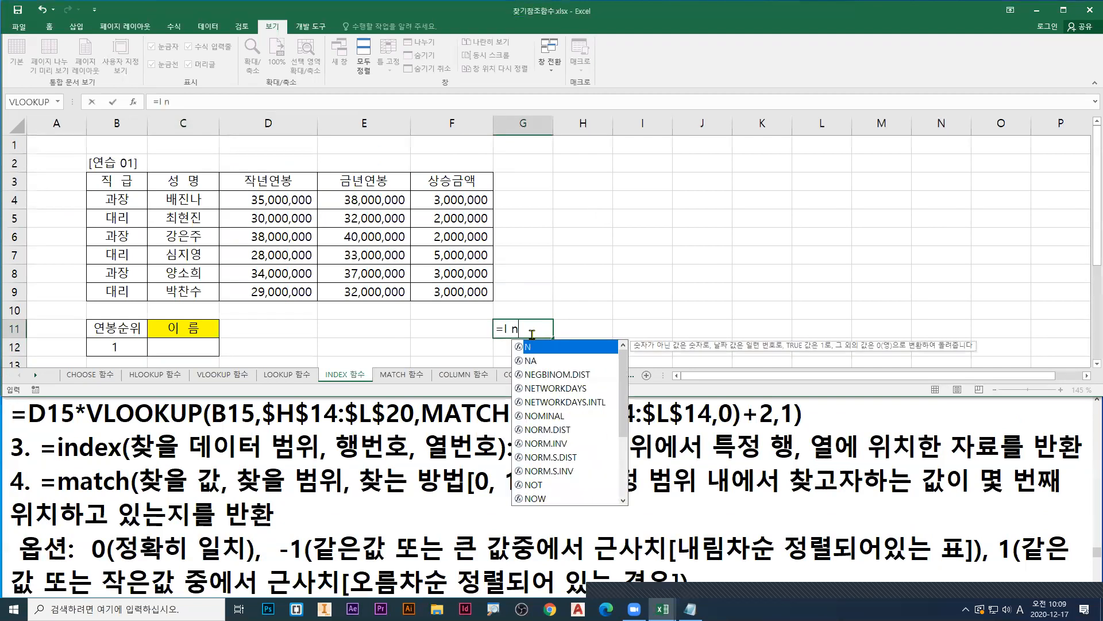
{"action": "key", "text": "BackSpace"}
{"action": "key", "text": "BackSpace"}
{"action": "key", "text": "BackSpace"}
{"action": "type", "text": "ind"}
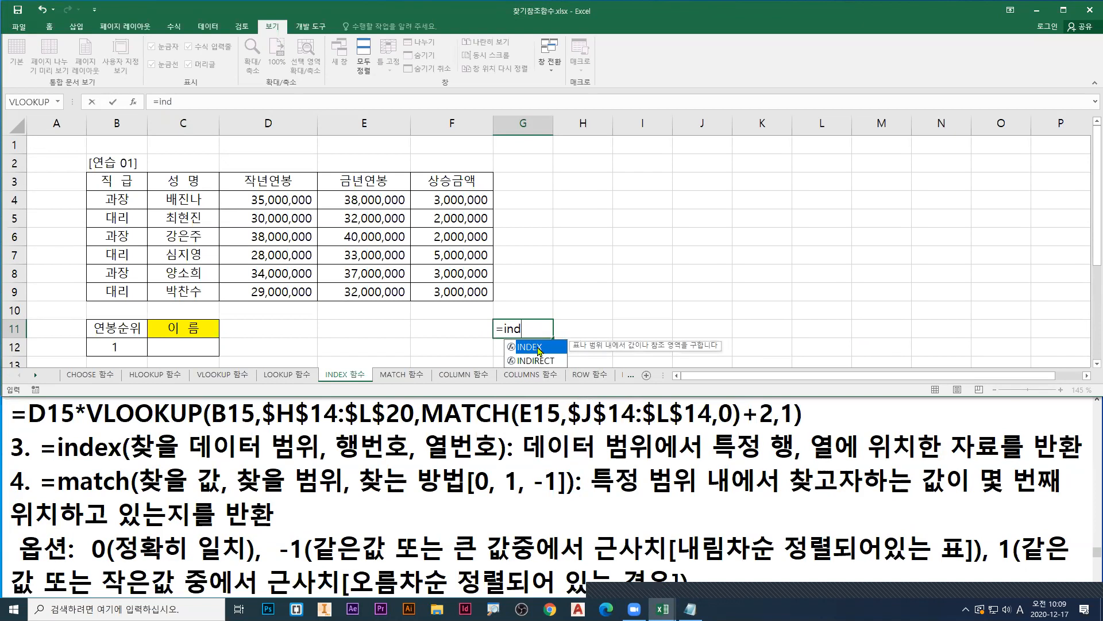
{"action": "double_click", "coordinate": [539, 347]}
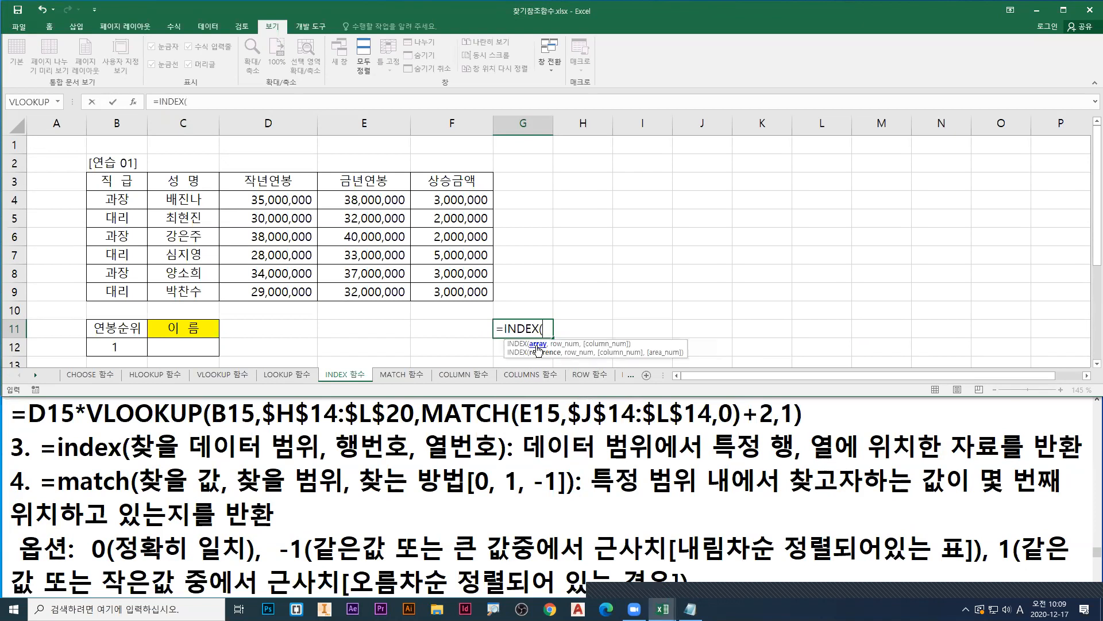
{"action": "left_click", "coordinate": [134, 104]}
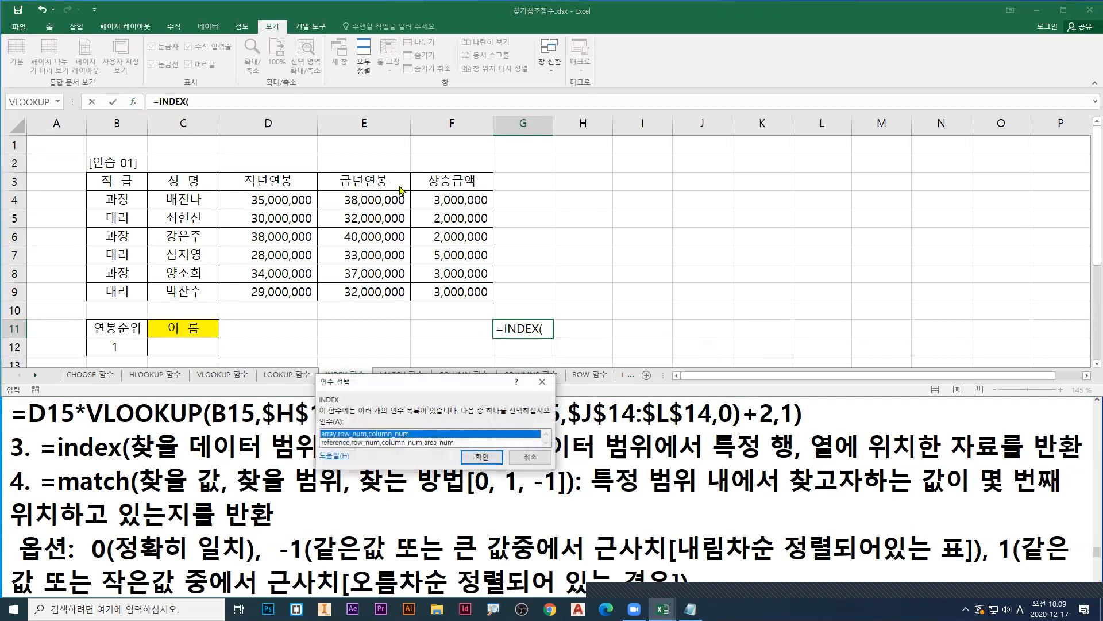
Step: Choose the array,row_num,column_num argument form for INDEX and place the arguments dialog clear of the table
{"action": "left_click_drag", "start_coordinate": [427, 383], "coordinate": [610, 222]}
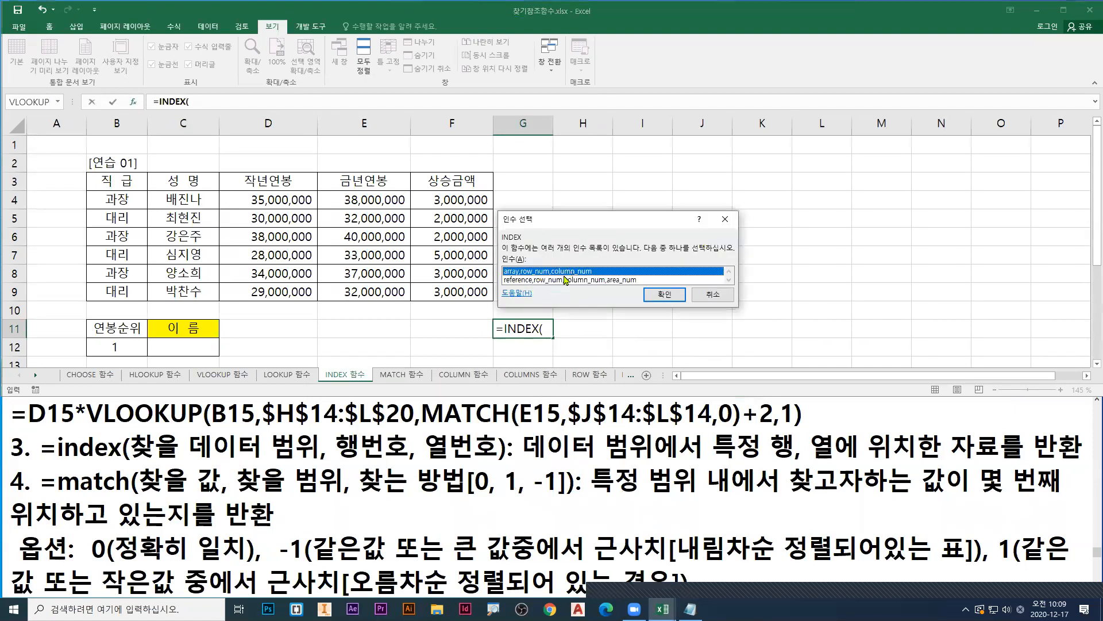
{"action": "key", "text": "ctrl+1"}
{"action": "left_click", "coordinate": [604, 273]}
{"action": "left_click_drag", "start_coordinate": [625, 271], "coordinate": [665, 244]}
{"action": "left_click", "coordinate": [764, 319]}
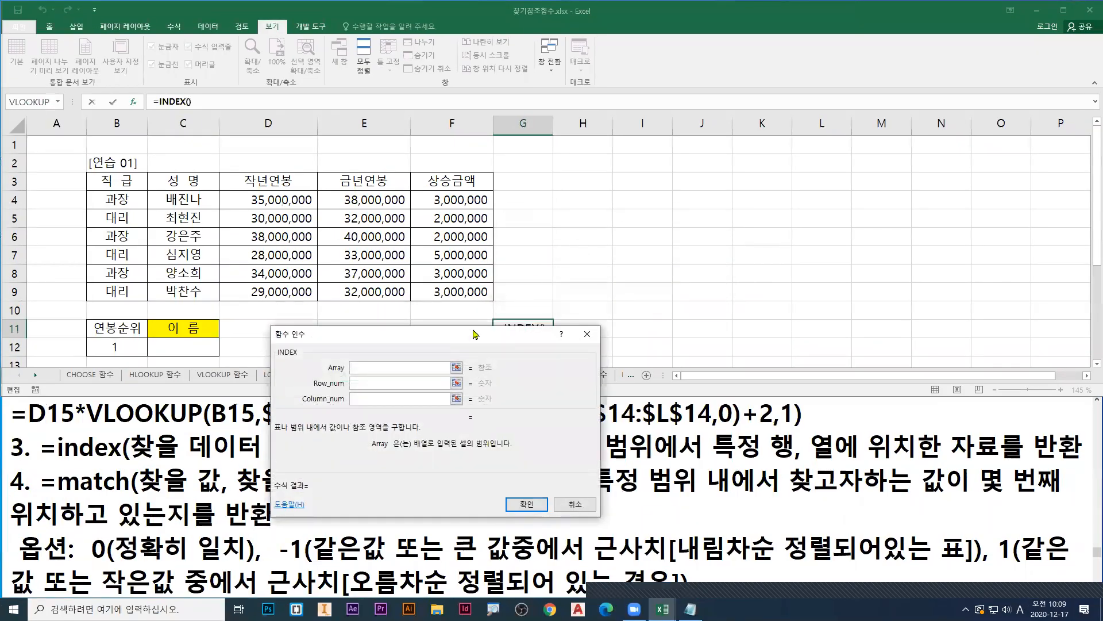
{"action": "left_click_drag", "start_coordinate": [473, 334], "coordinate": [700, 125]}
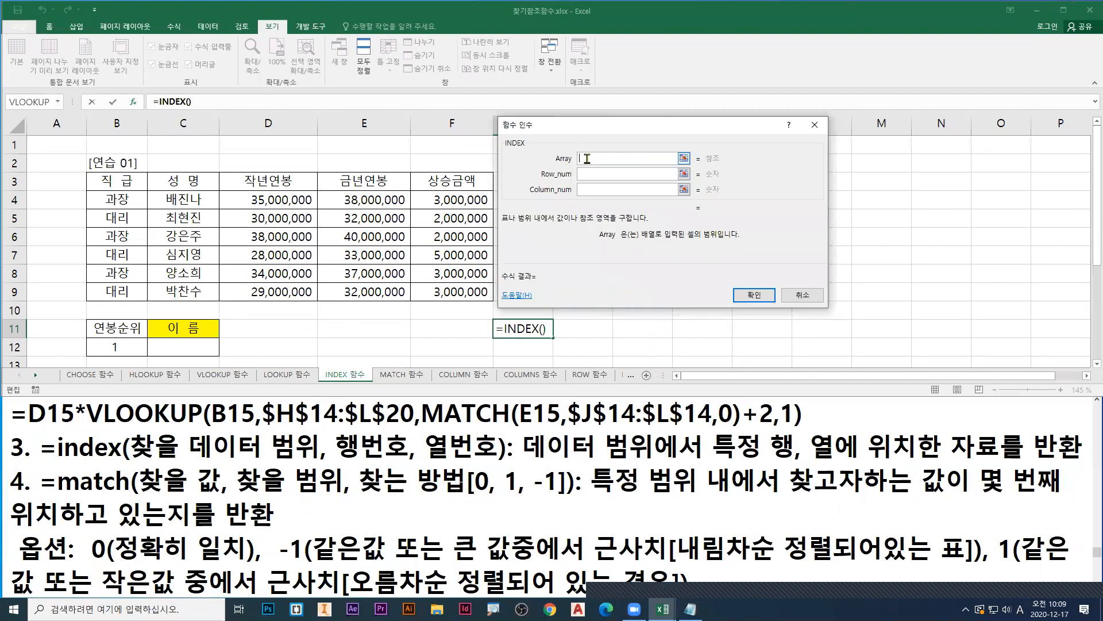
Step: Underline 찾을 데이터 범위 and Array in blue, outline the data ranges, erase the marks, and box D4:F9 again in blue
{"action": "left_click_drag", "start_coordinate": [134, 463], "coordinate": [309, 464]}
{"action": "left_click_drag", "start_coordinate": [556, 167], "coordinate": [616, 166]}
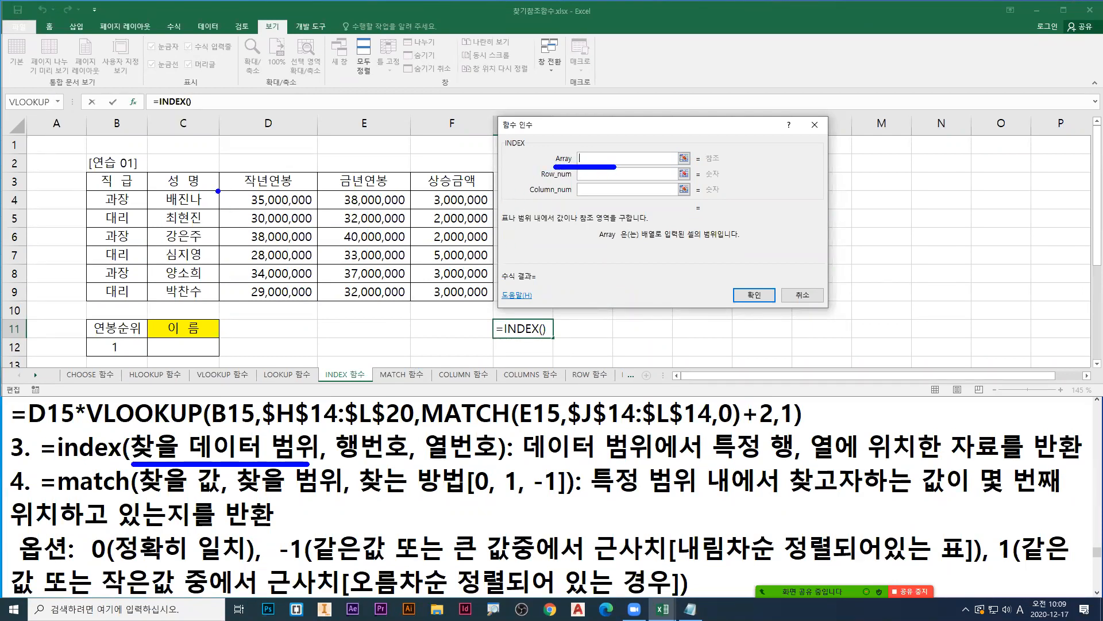
{"action": "left_click_drag", "start_coordinate": [218, 189], "coordinate": [493, 301]}
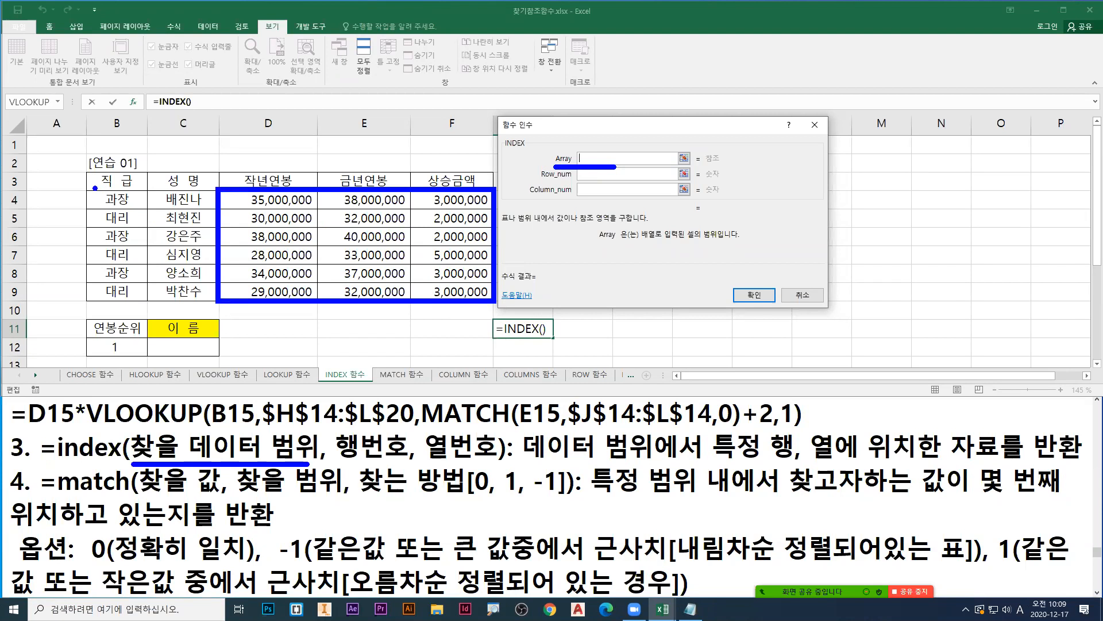
{"action": "left_click_drag", "start_coordinate": [89, 186], "coordinate": [498, 306]}
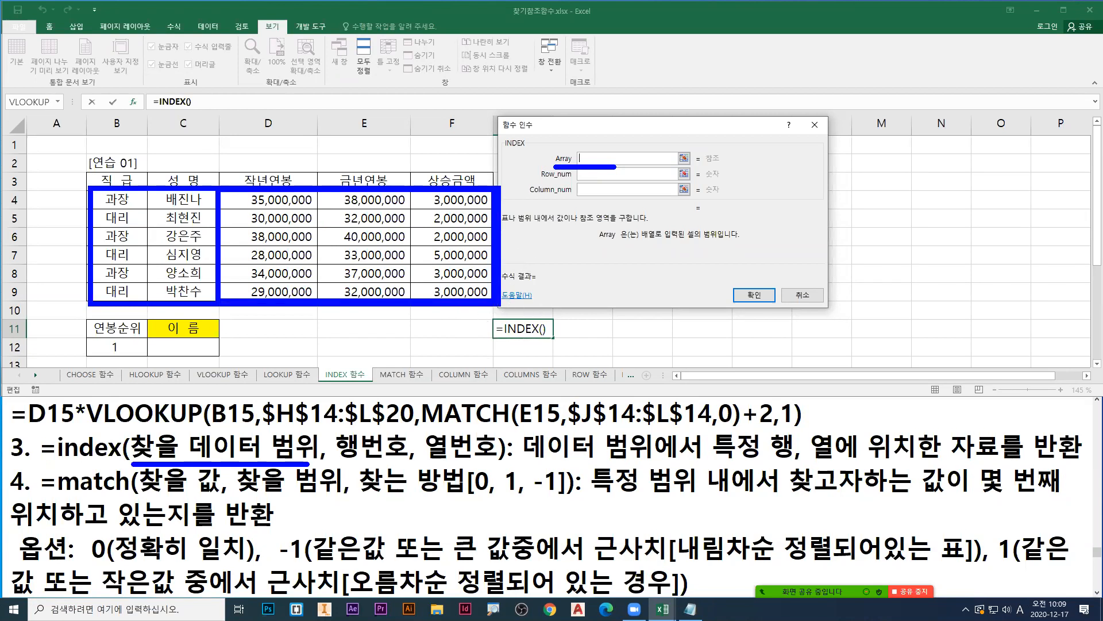
{"action": "key", "text": "e"}
{"action": "mouse_move", "coordinate": [221, 190]}
{"action": "left_mouse_down"}
{"action": "mouse_move", "coordinate": [445, 262]}
{"action": "mouse_move", "coordinate": [489, 304]}
{"action": "left_mouse_up"}
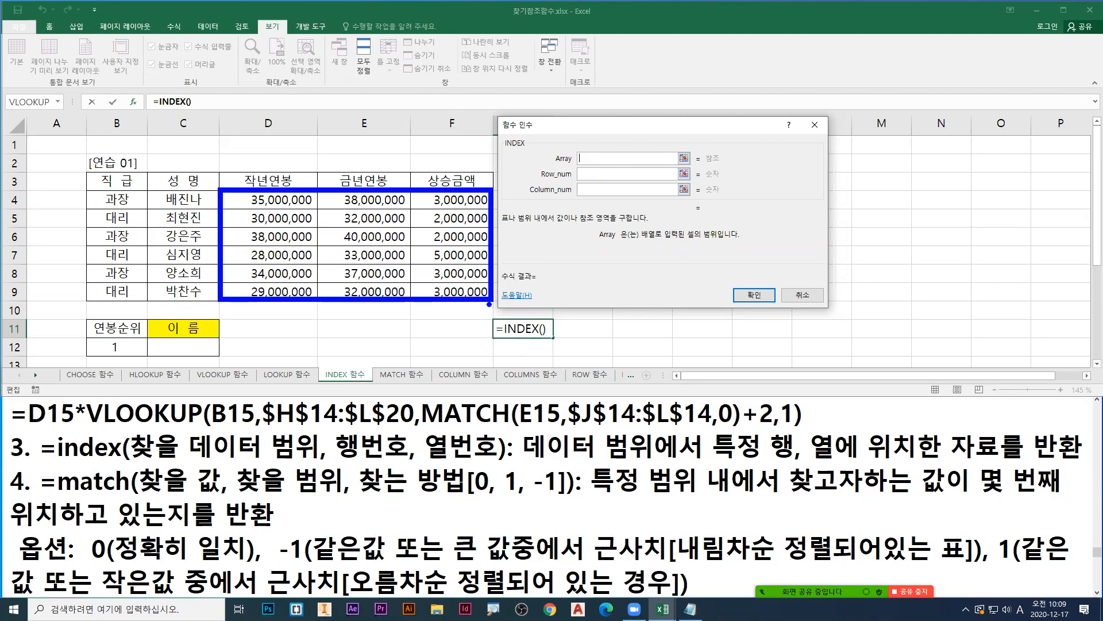
Step: Clear the annotations, set the INDEX Array argument to D4:F9, and box that range in blue
{"action": "key", "text": "Escape"}
{"action": "left_click_drag", "start_coordinate": [259, 202], "coordinate": [455, 294]}
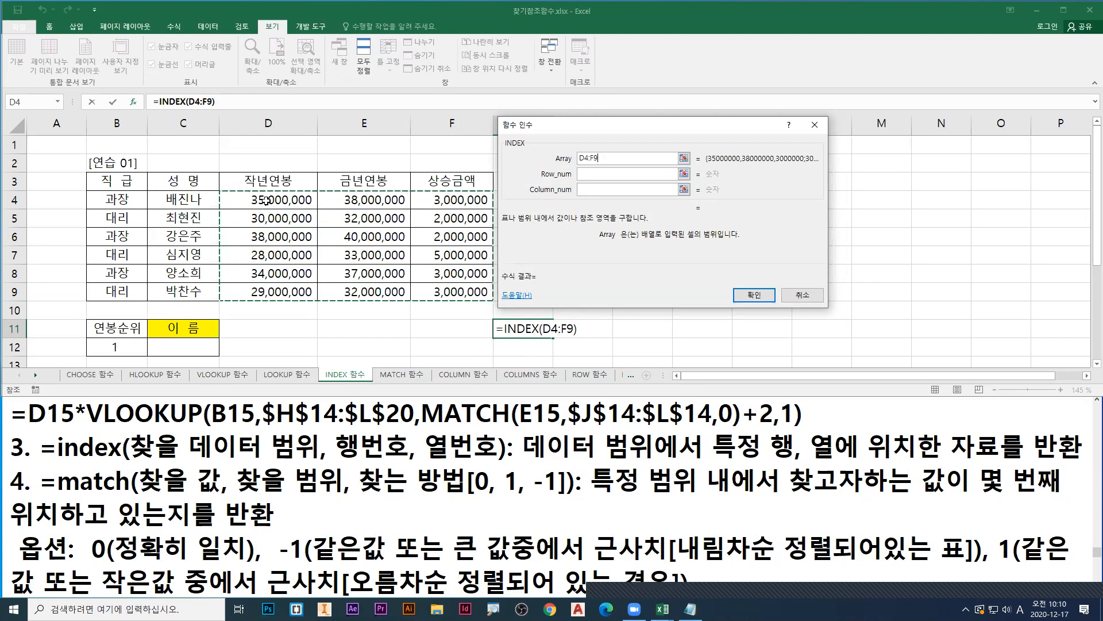
{"action": "left_click_drag", "start_coordinate": [220, 190], "coordinate": [496, 303]}
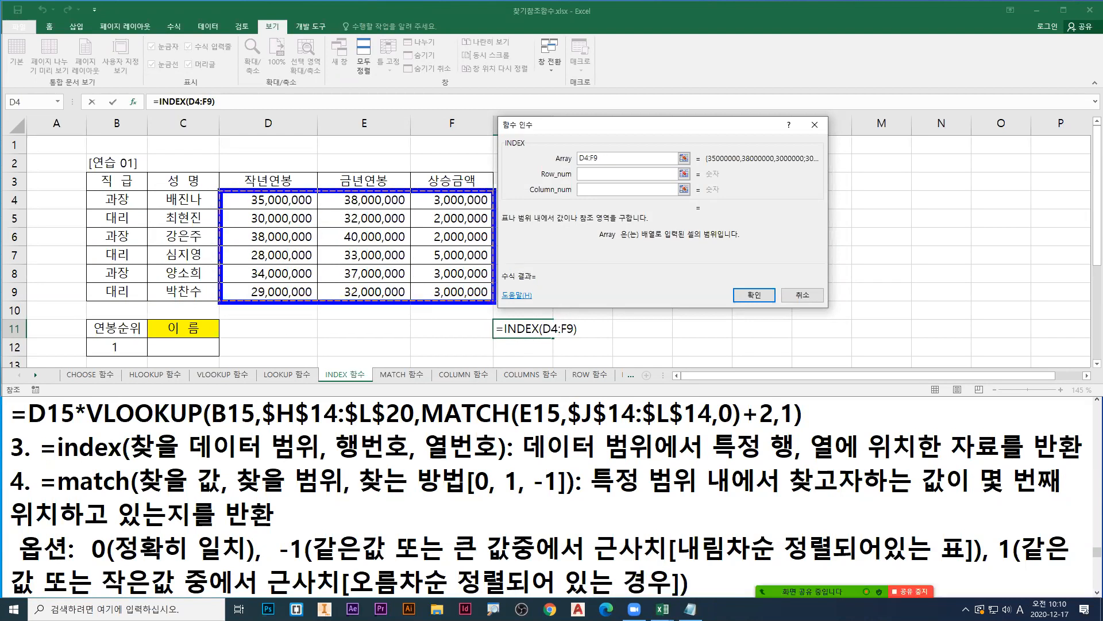
Step: Underline Row_num in red, number the table's data rows 1 to 5 in red, and write 5 beside Row_num
{"action": "left_click", "coordinate": [585, 176]}
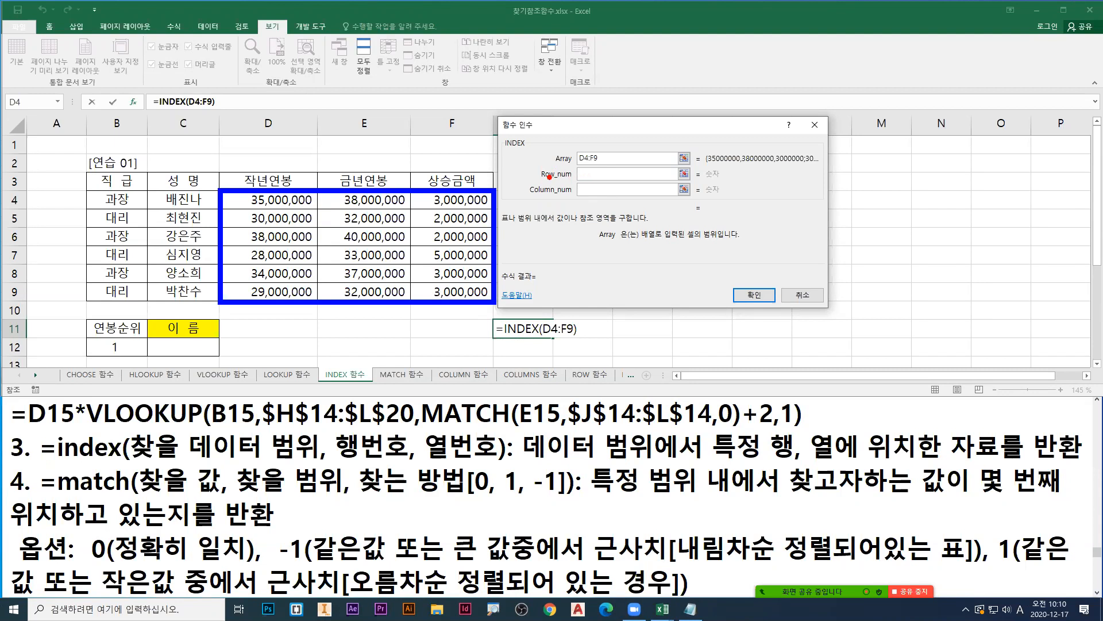
{"action": "left_click_drag", "start_coordinate": [538, 181], "coordinate": [617, 182]}
{"action": "mouse_move", "coordinate": [185, 213]}
{"action": "left_mouse_down"}
{"action": "mouse_move", "coordinate": [207, 219]}
{"action": "mouse_move", "coordinate": [181, 247]}
{"action": "mouse_move", "coordinate": [209, 259]}
{"action": "mouse_move", "coordinate": [183, 285]}
{"action": "mouse_move", "coordinate": [207, 271]}
{"action": "left_mouse_up"}
{"action": "mouse_move", "coordinate": [602, 163]}
{"action": "left_mouse_down"}
{"action": "mouse_move", "coordinate": [586, 177]}
{"action": "mouse_move", "coordinate": [613, 165]}
{"action": "left_mouse_up"}
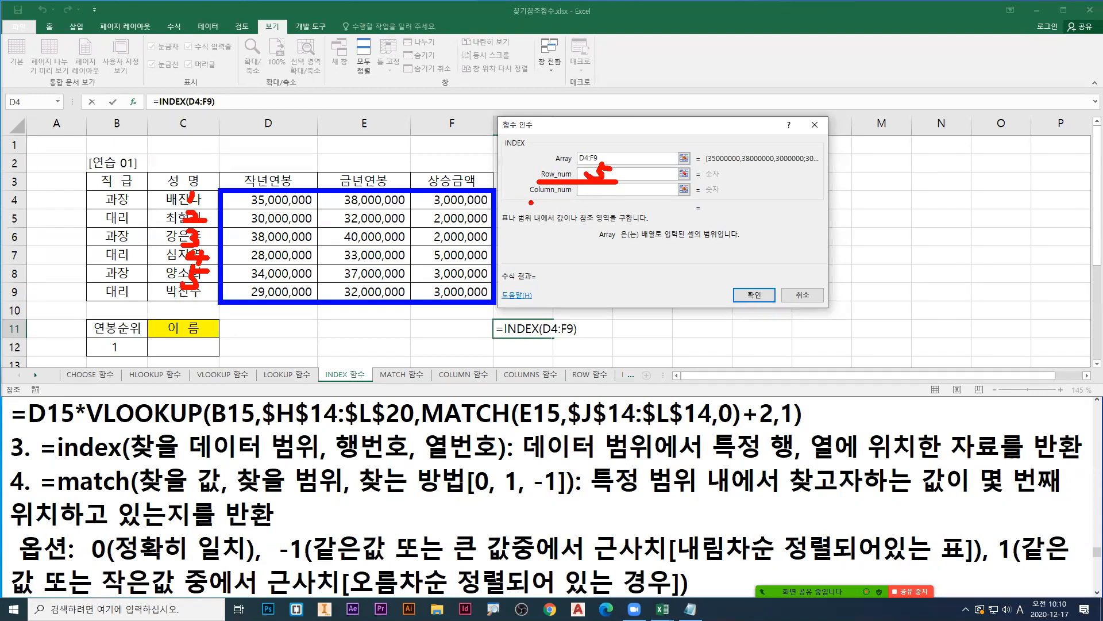
Step: Underline Column_num in green and number the 작년연봉 and 금년연봉 columns 1 and 2
{"action": "key", "text": "g"}
{"action": "left_click_drag", "start_coordinate": [531, 199], "coordinate": [618, 199]}
{"action": "left_click_drag", "start_coordinate": [285, 165], "coordinate": [282, 176]}
{"action": "left_click_drag", "start_coordinate": [377, 166], "coordinate": [400, 179]}
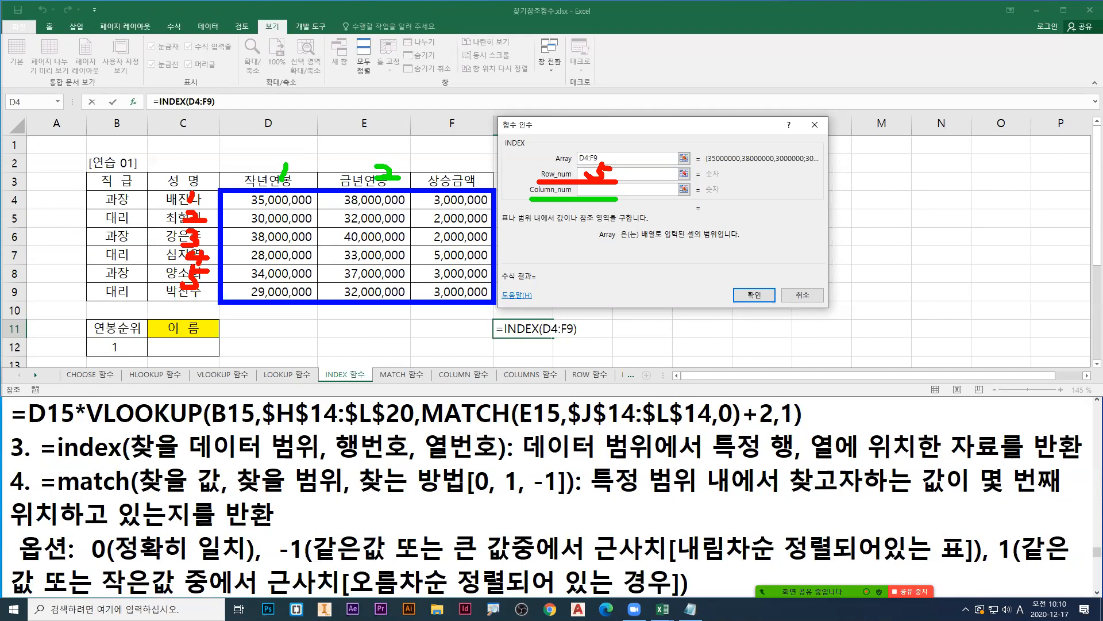
Step: Mark the cell where row 5 and column 2 meet with red and green arrows, write 2 beside Column_num, and erase all marks
{"action": "key", "text": "r"}
{"action": "left_click_drag", "start_coordinate": [342, 275], "coordinate": [220, 274]}
{"action": "key", "text": "g"}
{"action": "left_click_drag", "start_coordinate": [384, 264], "coordinate": [385, 195]}
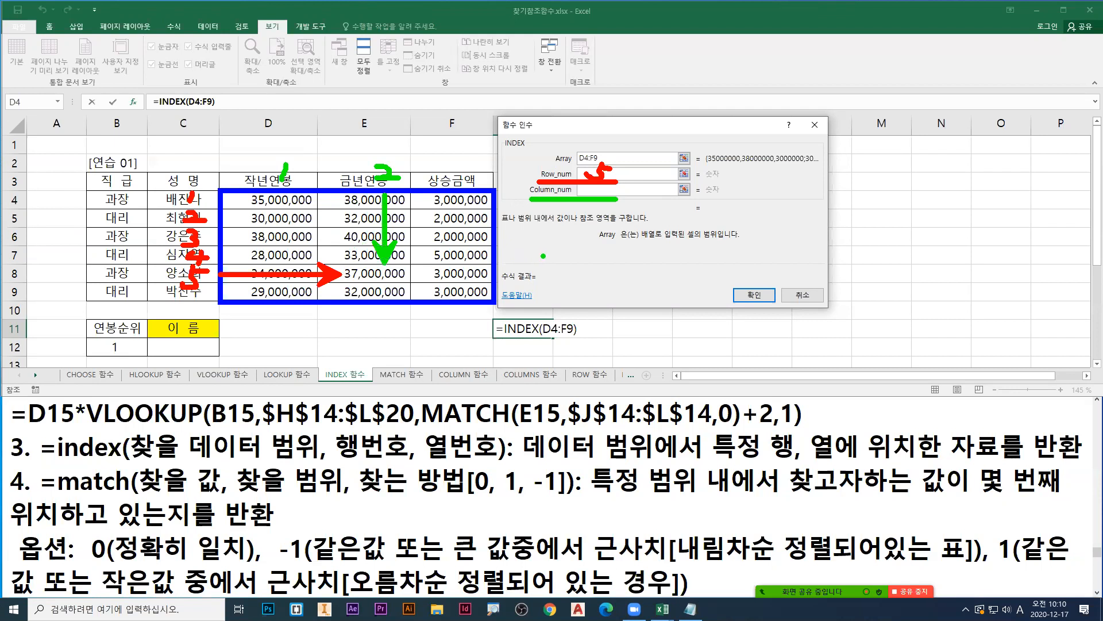
{"action": "left_click_drag", "start_coordinate": [598, 188], "coordinate": [623, 194]}
{"action": "key", "text": "Escape"}
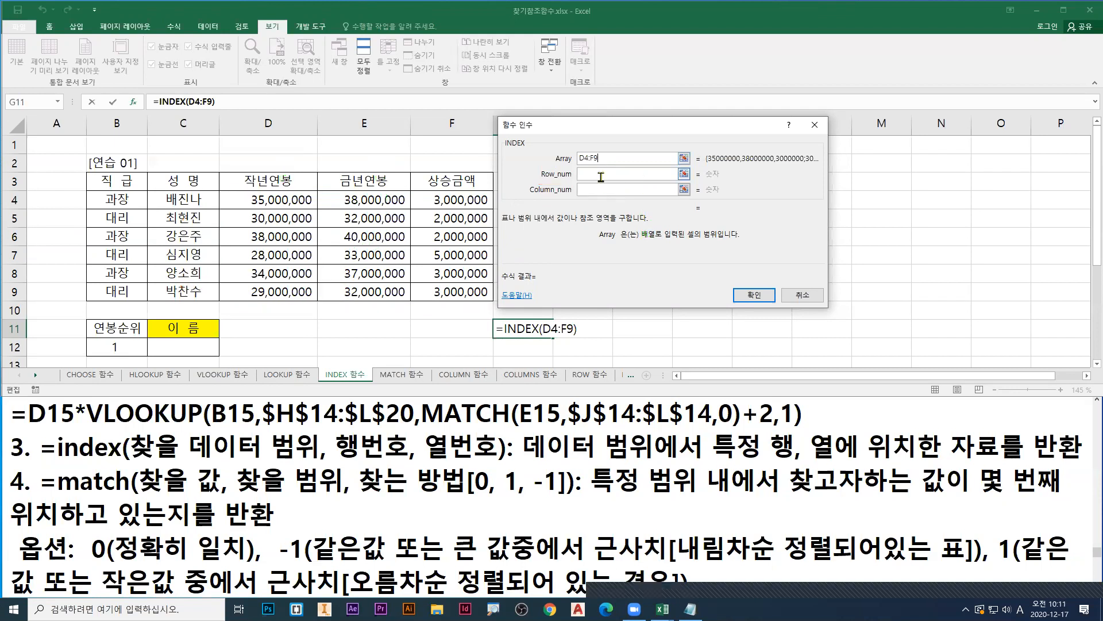
Step: Set Row_num to 5 and Column_num to 2, underline the previewed result in red, and confirm the INDEX formula
{"action": "left_click", "coordinate": [599, 175]}
{"action": "type", "text": "5"}
{"action": "key", "text": "Tab"}
{"action": "type", "text": "2"}
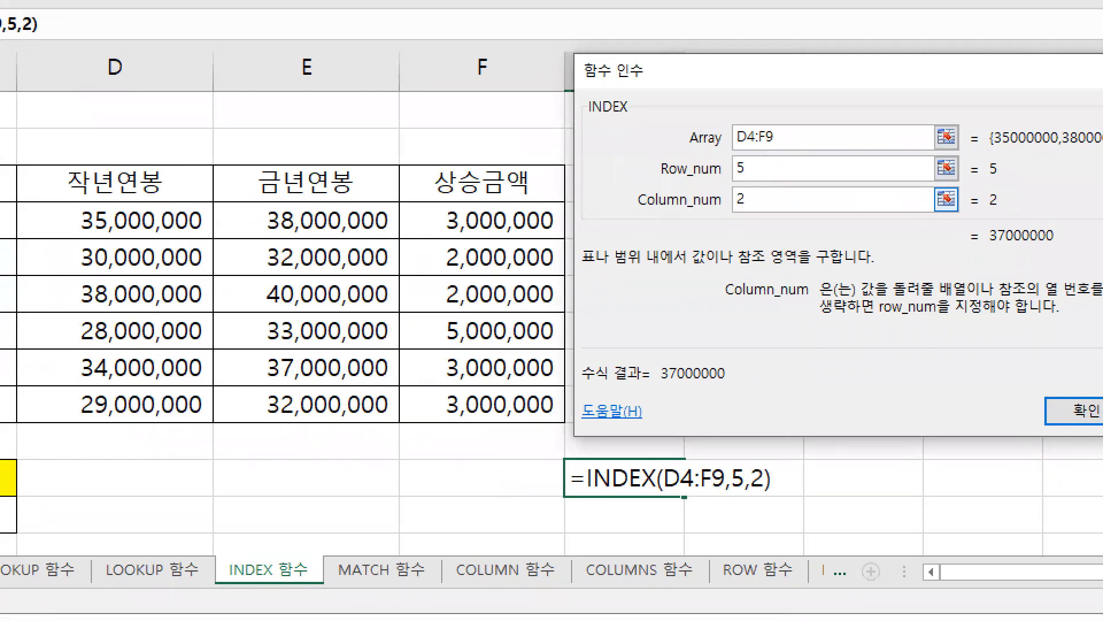
{"action": "left_click_drag", "start_coordinate": [982, 256], "coordinate": [1063, 251]}
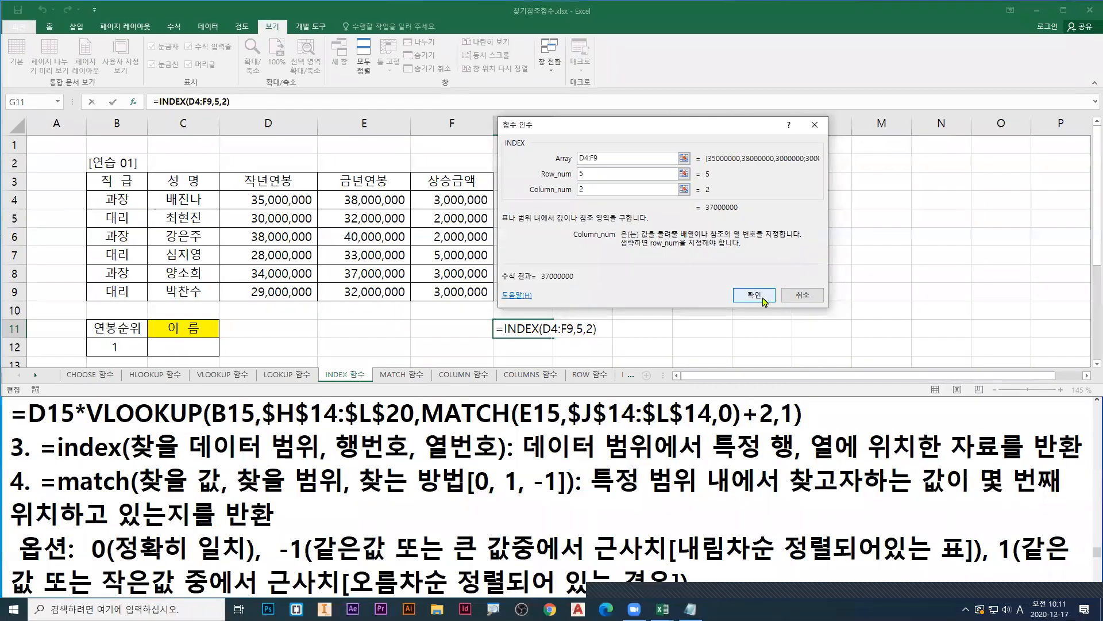
{"action": "left_click", "coordinate": [1074, 411]}
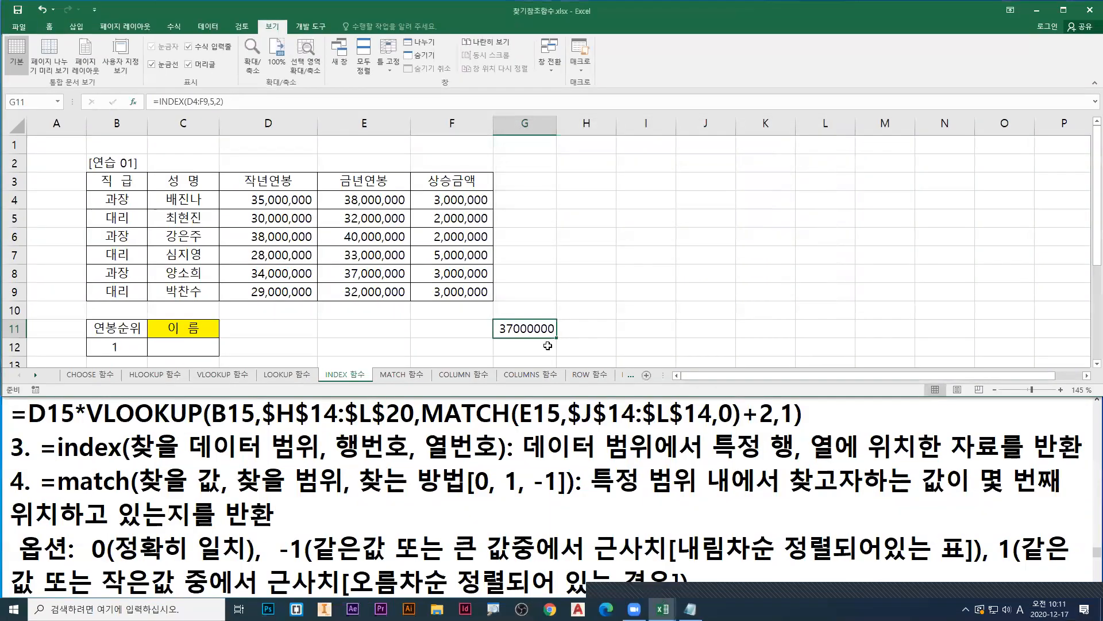
Step: Select C12, underline the match syntax and 행번호 in the notes in red, and draw an arrow from match to 행번호
{"action": "left_click", "coordinate": [174, 346]}
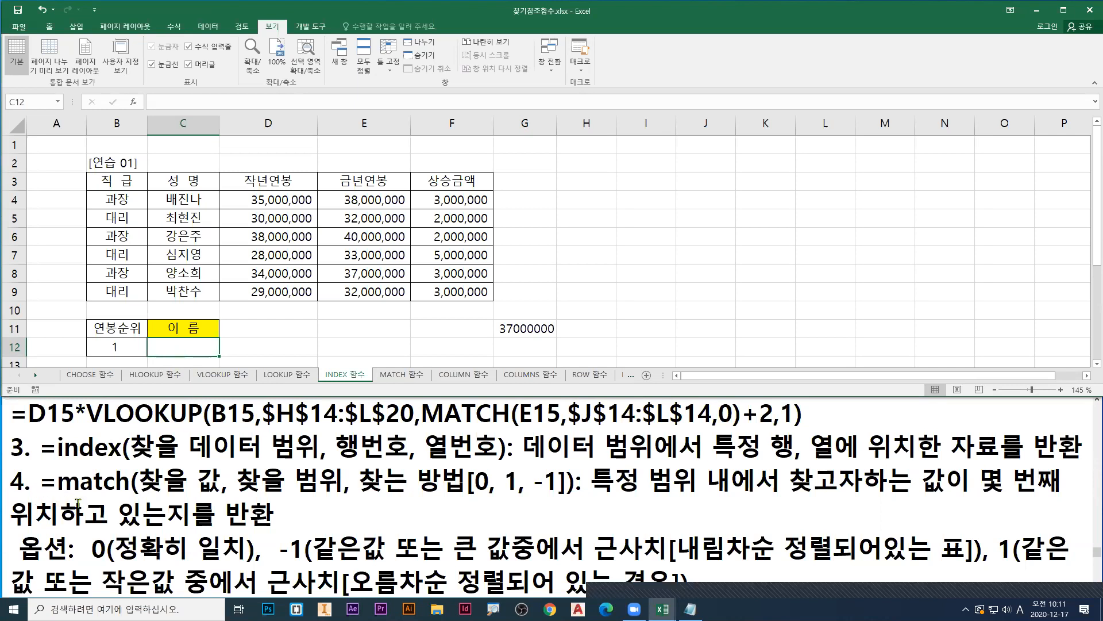
{"action": "left_click_drag", "start_coordinate": [45, 492], "coordinate": [570, 502]}
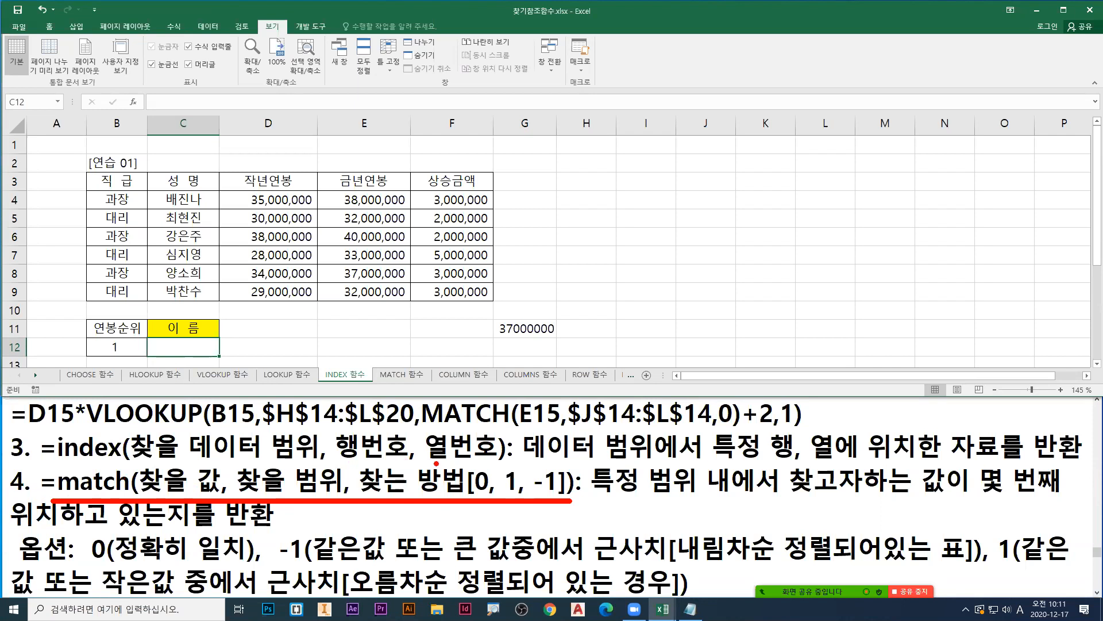
{"action": "left_click_drag", "start_coordinate": [338, 462], "coordinate": [414, 460]}
{"action": "left_click_drag", "start_coordinate": [302, 466], "coordinate": [325, 454]}
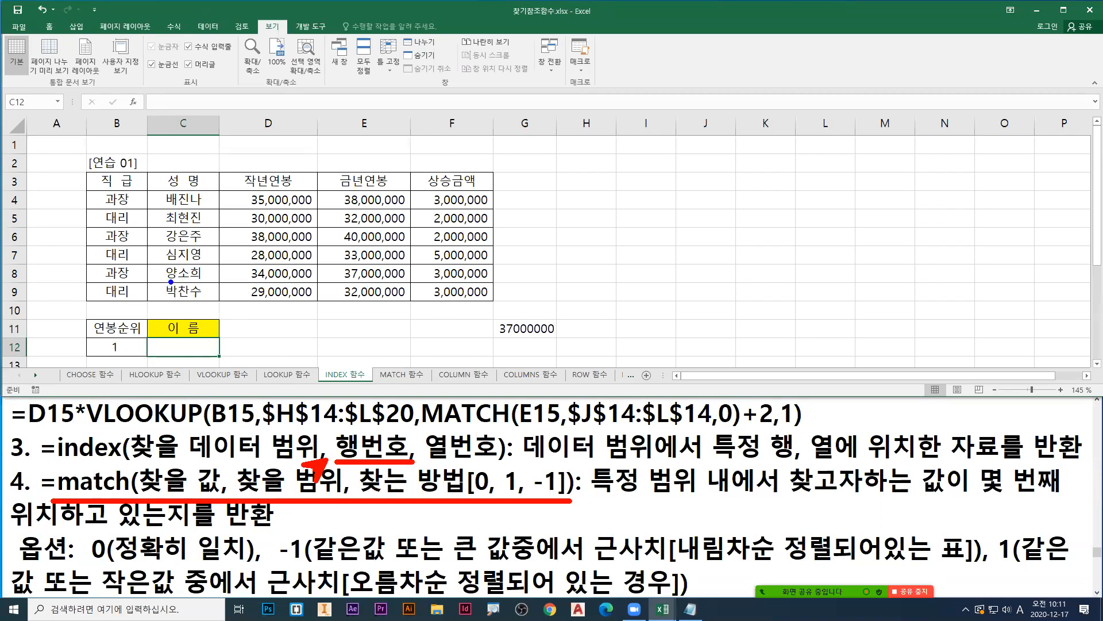
Step: Number the rows beside the 성명 entries in blue from 1, and erase the annotations
{"action": "mouse_move", "coordinate": [211, 195]}
{"action": "left_mouse_down"}
{"action": "mouse_move", "coordinate": [210, 280]}
{"action": "mouse_move", "coordinate": [221, 267]}
{"action": "left_mouse_up"}
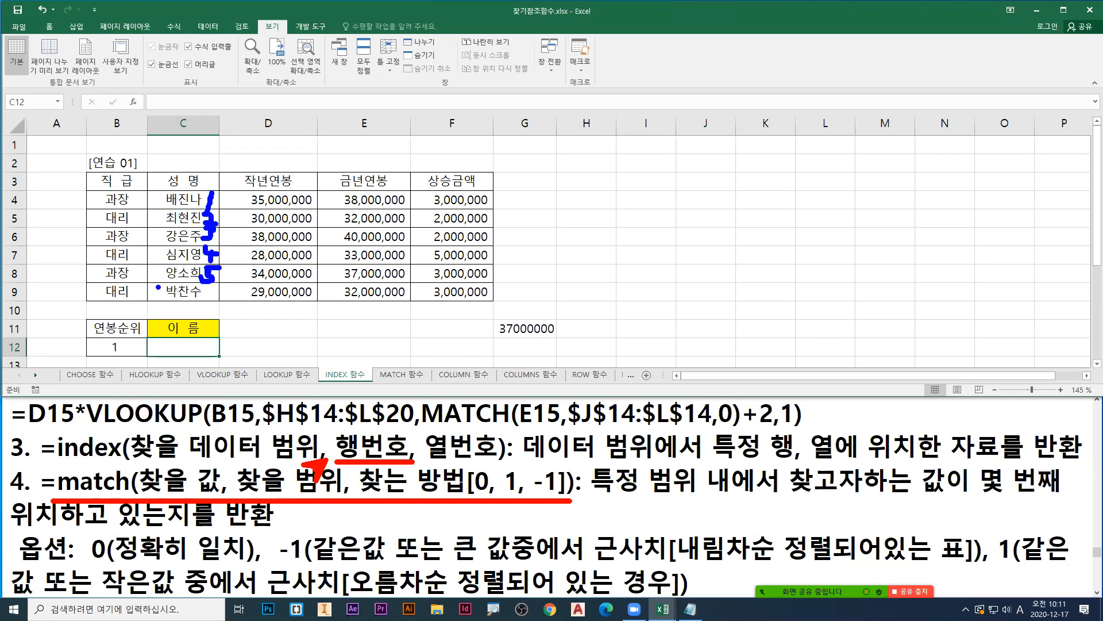
{"action": "left_click_drag", "start_coordinate": [138, 270], "coordinate": [139, 293]}
{"action": "key", "text": "Escape"}
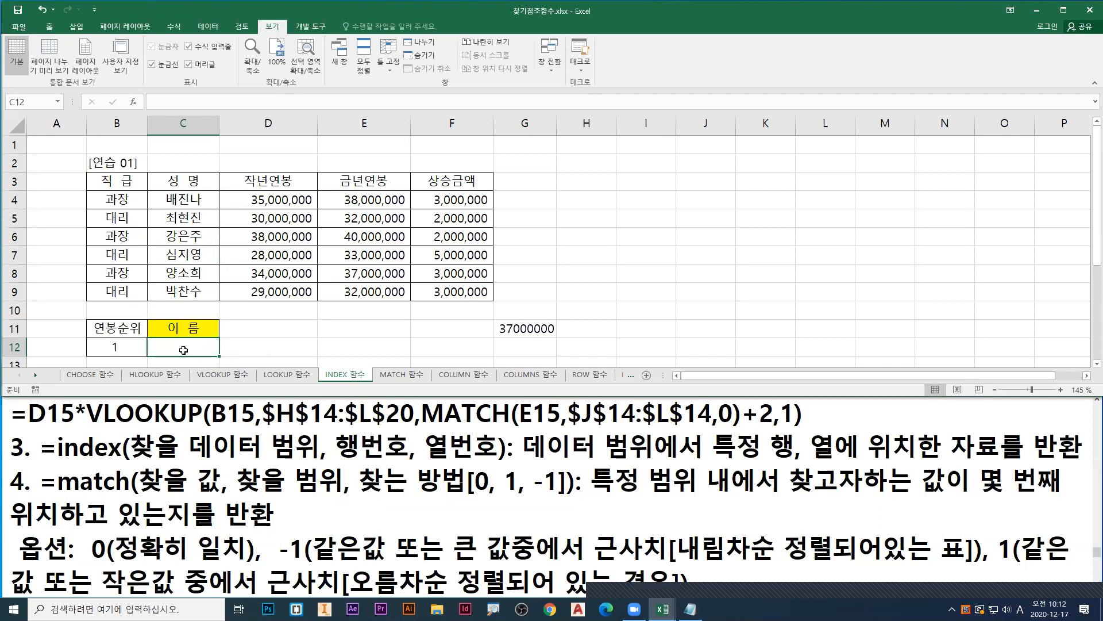
Step: Start an INDEX formula in C12, point out INDEX in the suggestions with a red arrow, and open its function arguments
{"action": "type", "text": "=i"}
{"action": "key", "text": "BackSpace"}
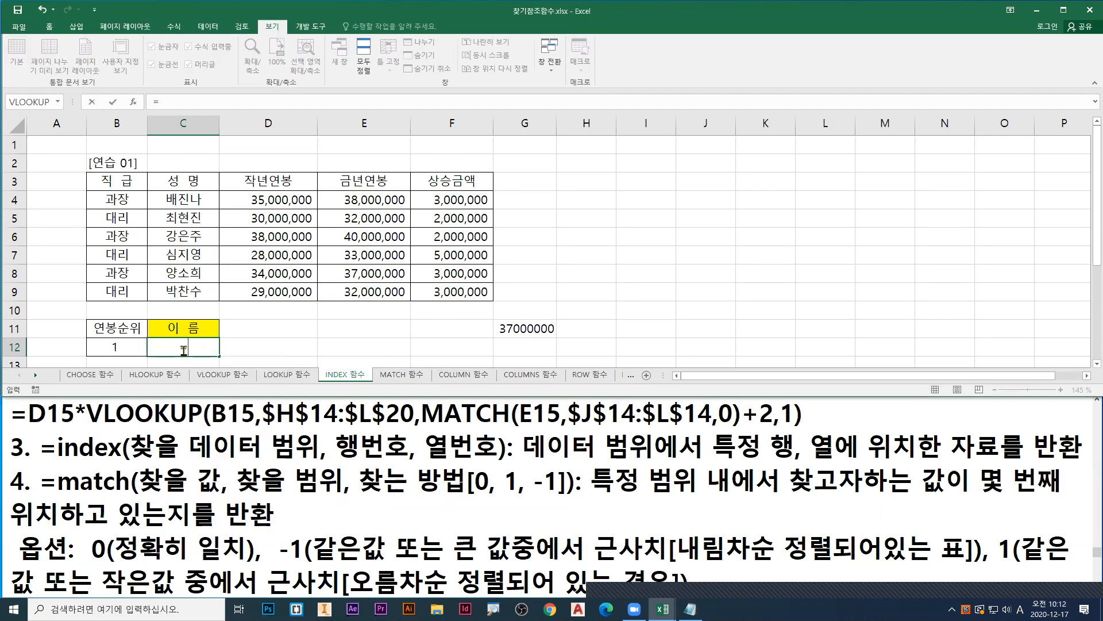
{"action": "type", "text": "in"}
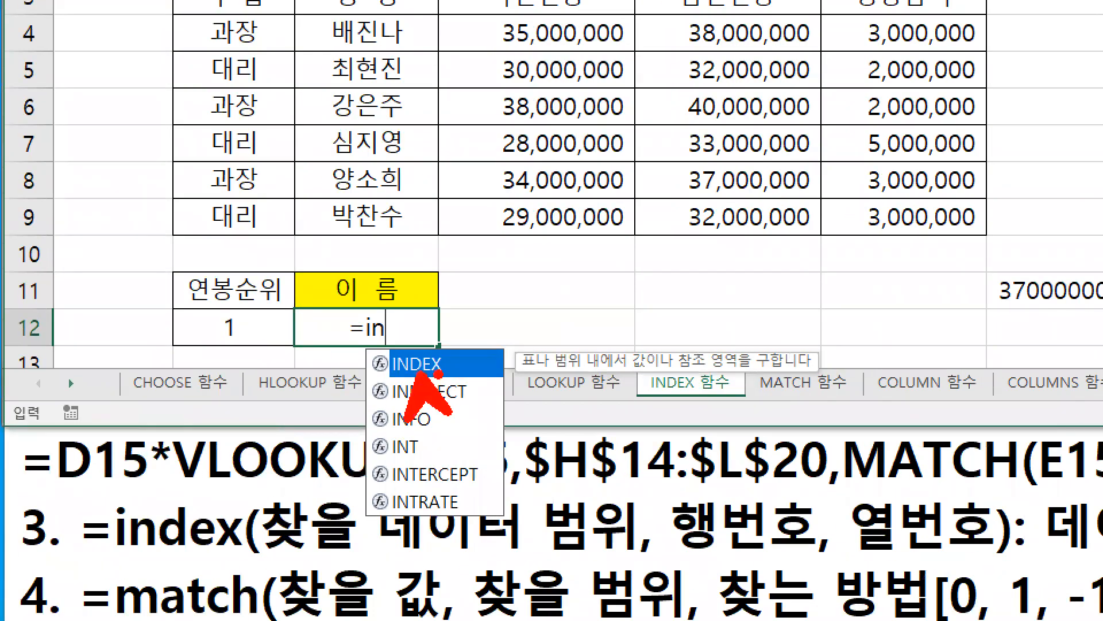
{"action": "left_click_drag", "start_coordinate": [438, 374], "coordinate": [480, 405]}
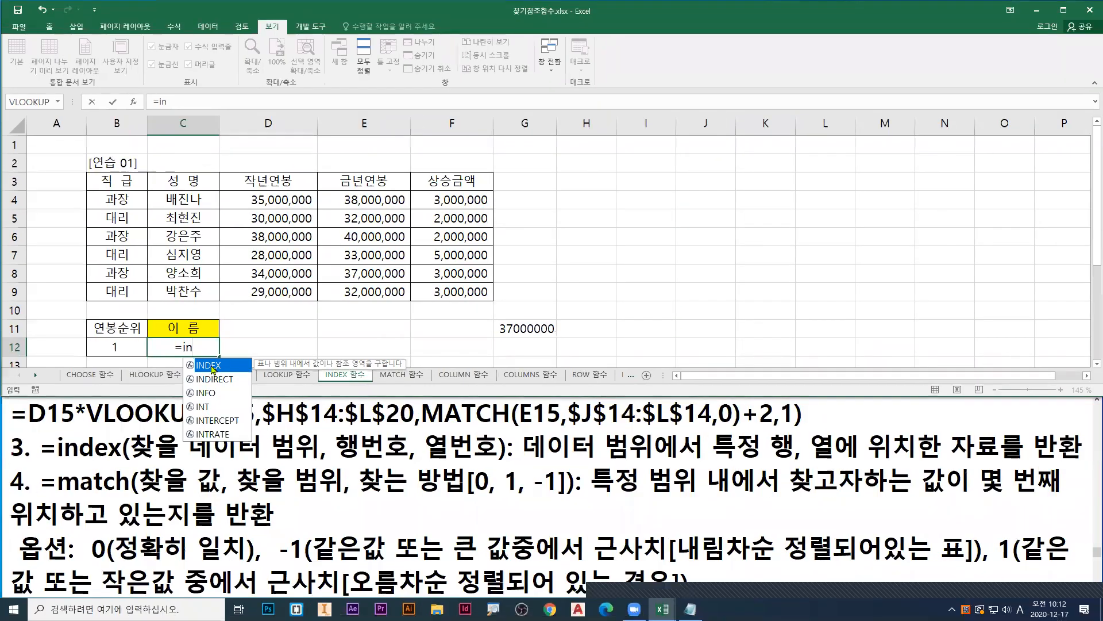
{"action": "double_click", "coordinate": [424, 361]}
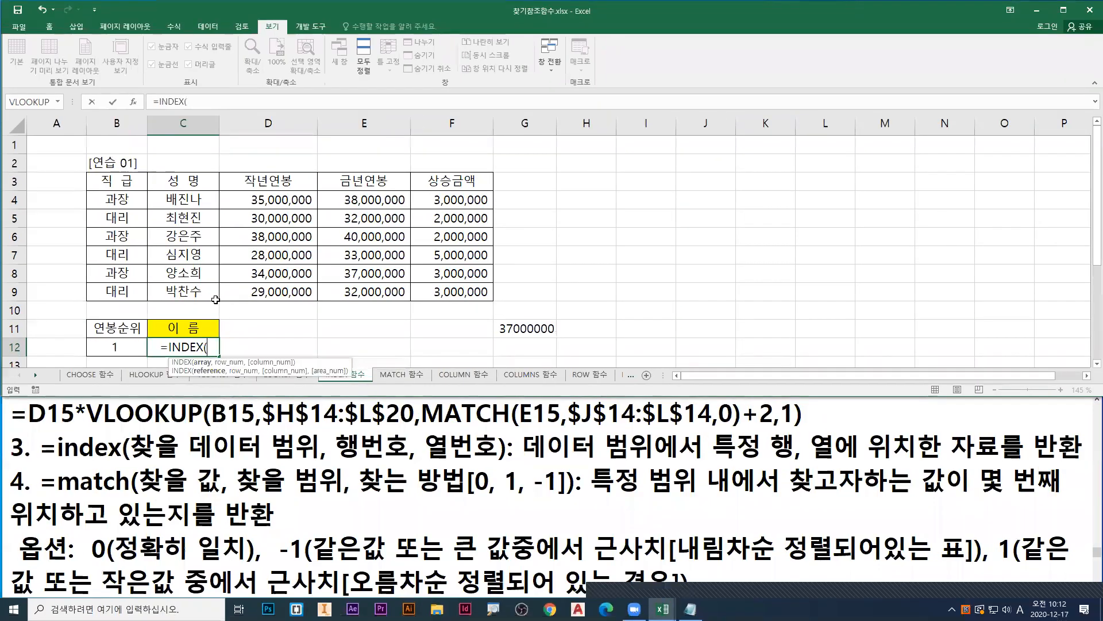
{"action": "left_click", "coordinate": [133, 101]}
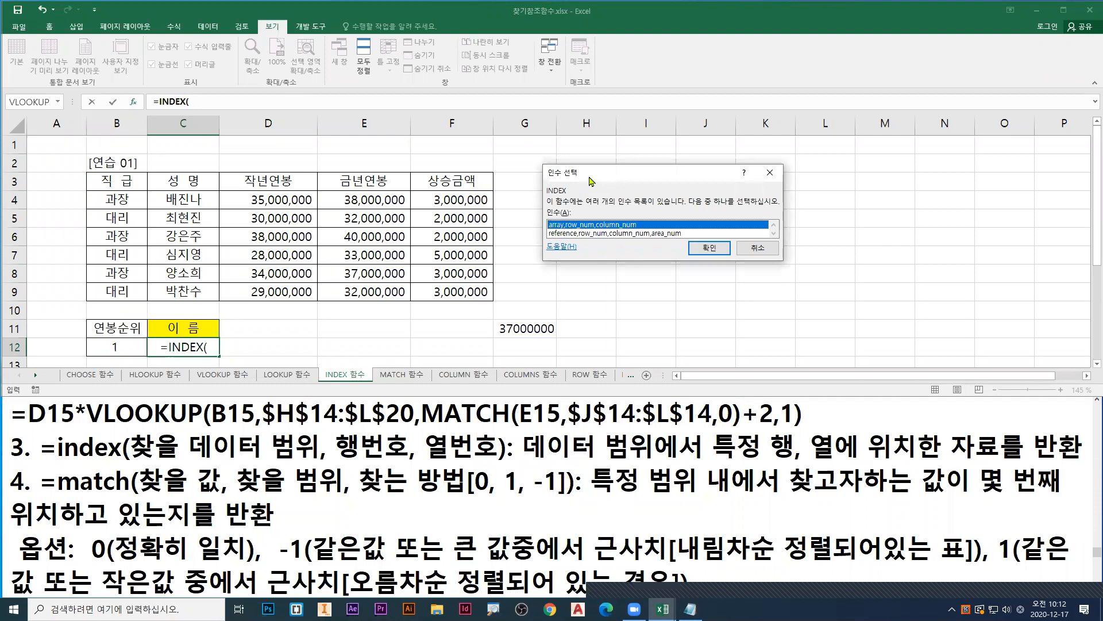
Step: Box the array,row_num,column_num form in red, choose it, and place the INDEX arguments dialog beside the table
{"action": "left_click_drag", "start_coordinate": [590, 178], "coordinate": [537, 226]}
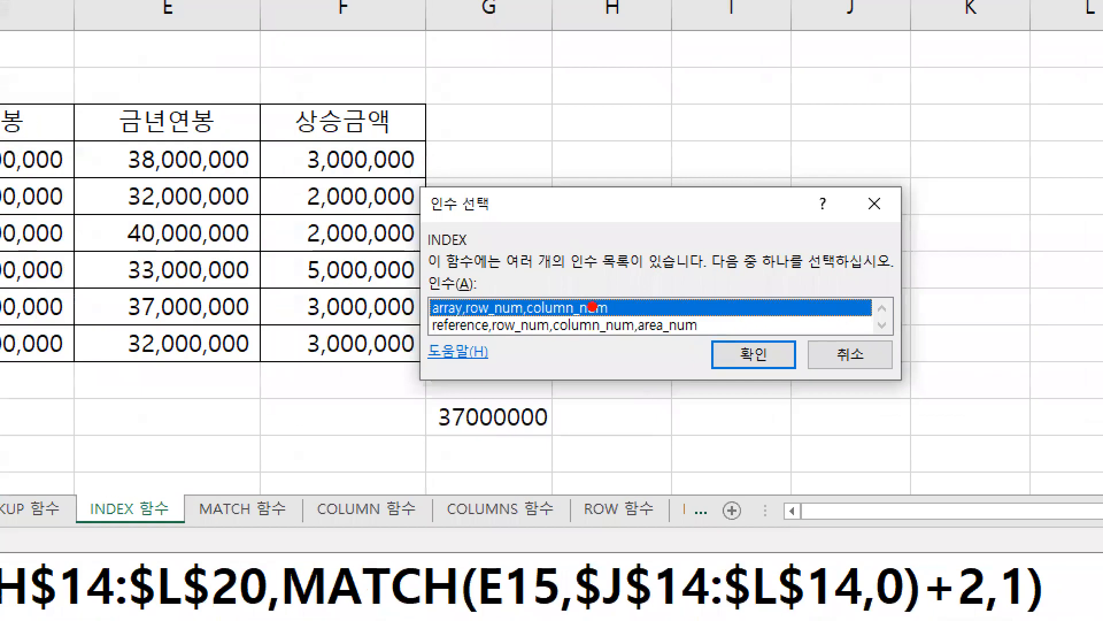
{"action": "left_click_drag", "start_coordinate": [575, 271], "coordinate": [589, 260]}
{"action": "mouse_move", "coordinate": [419, 294]}
{"action": "left_mouse_down"}
{"action": "mouse_move", "coordinate": [601, 319]}
{"action": "mouse_move", "coordinate": [622, 310]}
{"action": "mouse_move", "coordinate": [622, 325]}
{"action": "left_mouse_up"}
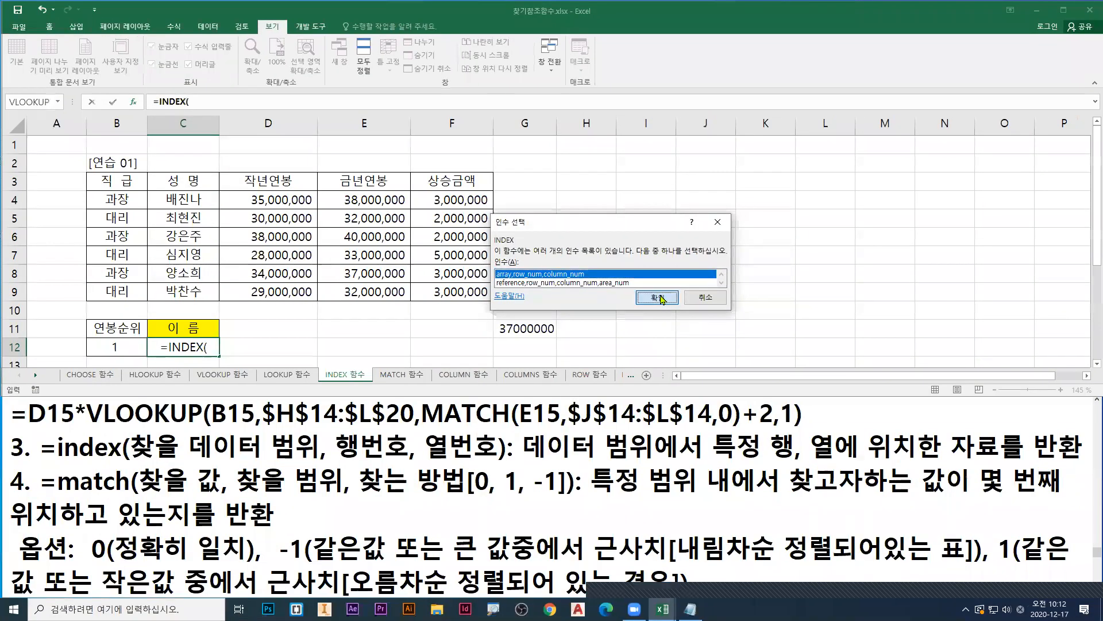
{"action": "key", "text": "Return"}
{"action": "left_click_drag", "start_coordinate": [623, 139], "coordinate": [619, 210]}
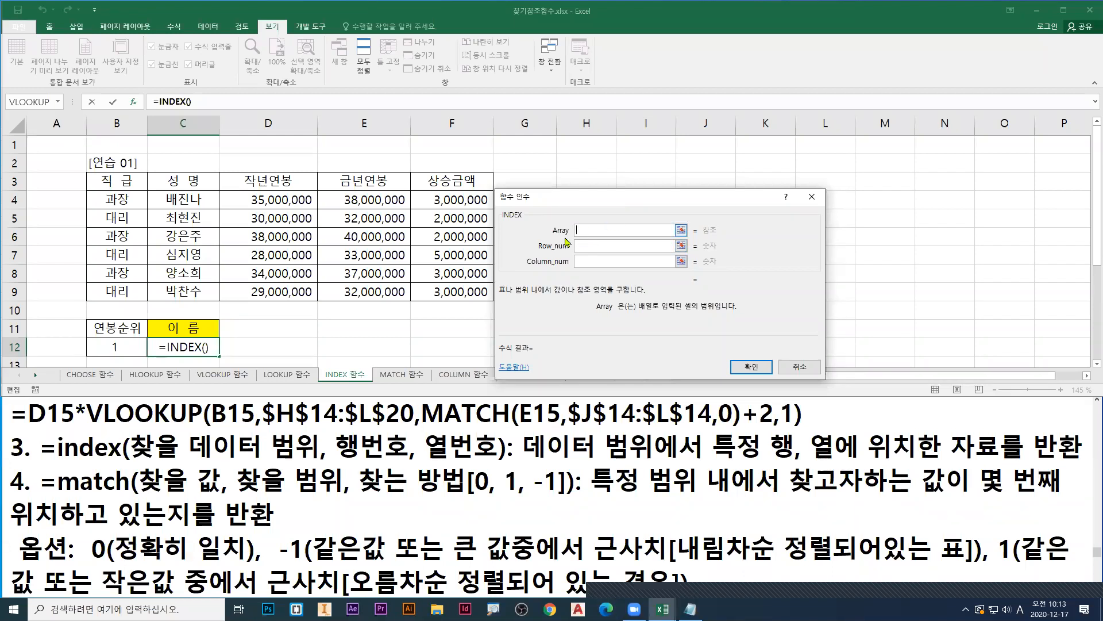
Step: Underline 찾을 데이터 범위 and box B4:F9 in red, then number 직급 and 성명 1 and 2 and bracket 열번호 in blue
{"action": "left_click_drag", "start_coordinate": [135, 463], "coordinate": [317, 463]}
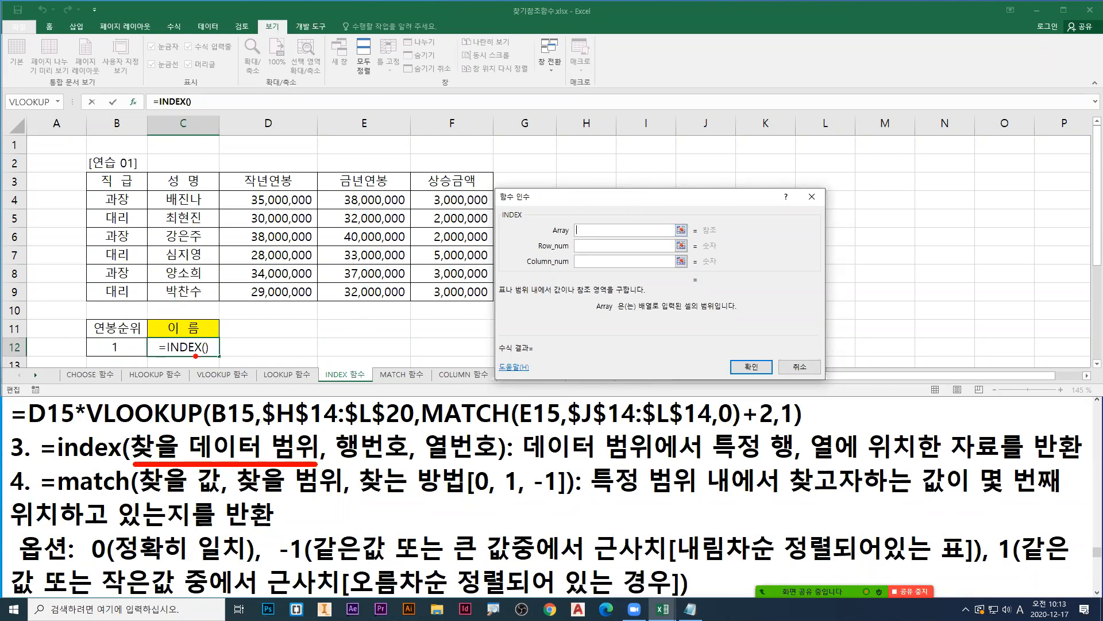
{"action": "mouse_move", "coordinate": [86, 188]}
{"action": "left_mouse_down"}
{"action": "mouse_move", "coordinate": [167, 252]}
{"action": "mouse_move", "coordinate": [407, 303]}
{"action": "mouse_move", "coordinate": [492, 305]}
{"action": "left_mouse_up"}
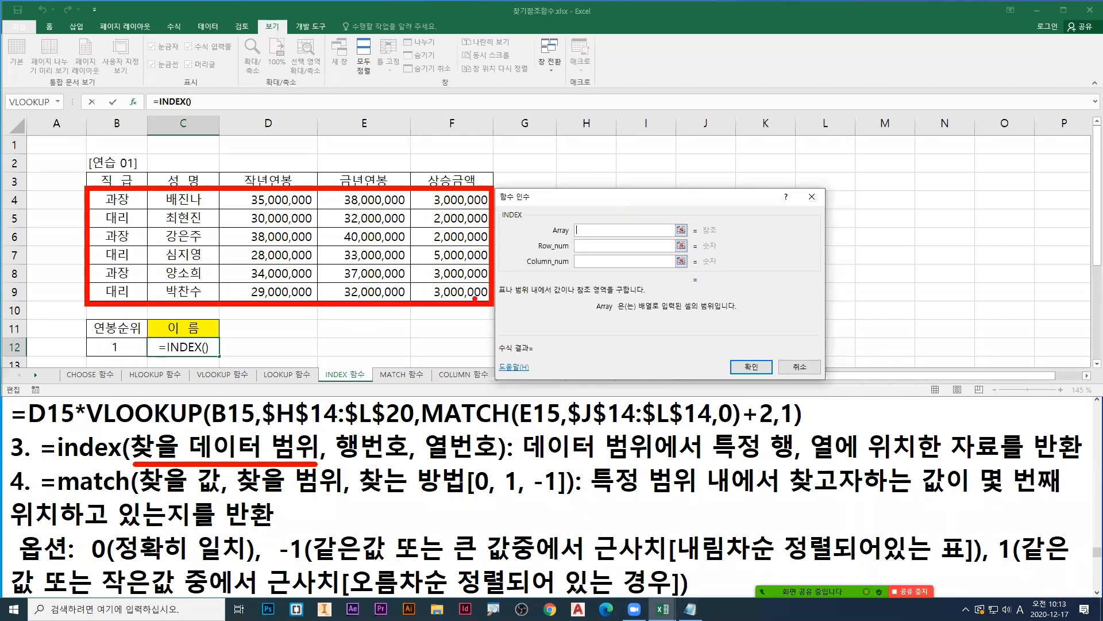
{"action": "key", "text": "b"}
{"action": "mouse_move", "coordinate": [126, 159]}
{"action": "left_mouse_down"}
{"action": "mouse_move", "coordinate": [119, 177]}
{"action": "mouse_move", "coordinate": [205, 171]}
{"action": "left_mouse_up"}
{"action": "mouse_move", "coordinate": [424, 431]}
{"action": "left_mouse_down"}
{"action": "mouse_move", "coordinate": [422, 457]}
{"action": "mouse_move", "coordinate": [440, 463]}
{"action": "left_mouse_up"}
{"action": "left_click_drag", "start_coordinate": [492, 428], "coordinate": [484, 462]}
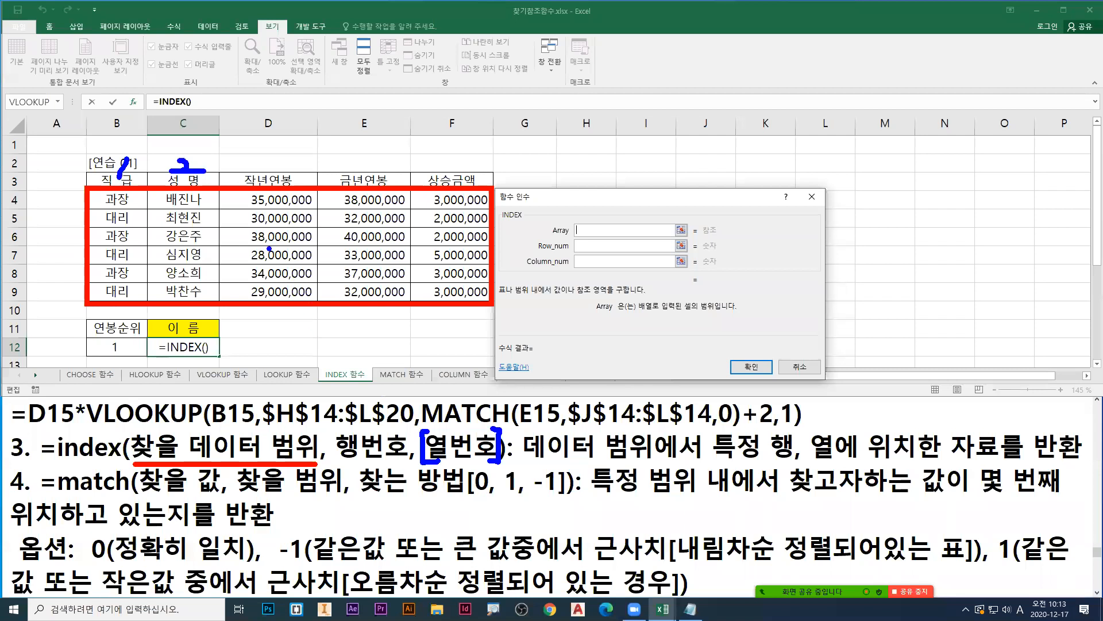
Step: Erase the marks, box D4:F9 in blue, and number the 작년연봉 and 금년연봉 columns 1 and 2 in green
{"action": "key", "text": "e"}
{"action": "left_click_drag", "start_coordinate": [222, 191], "coordinate": [492, 303]}
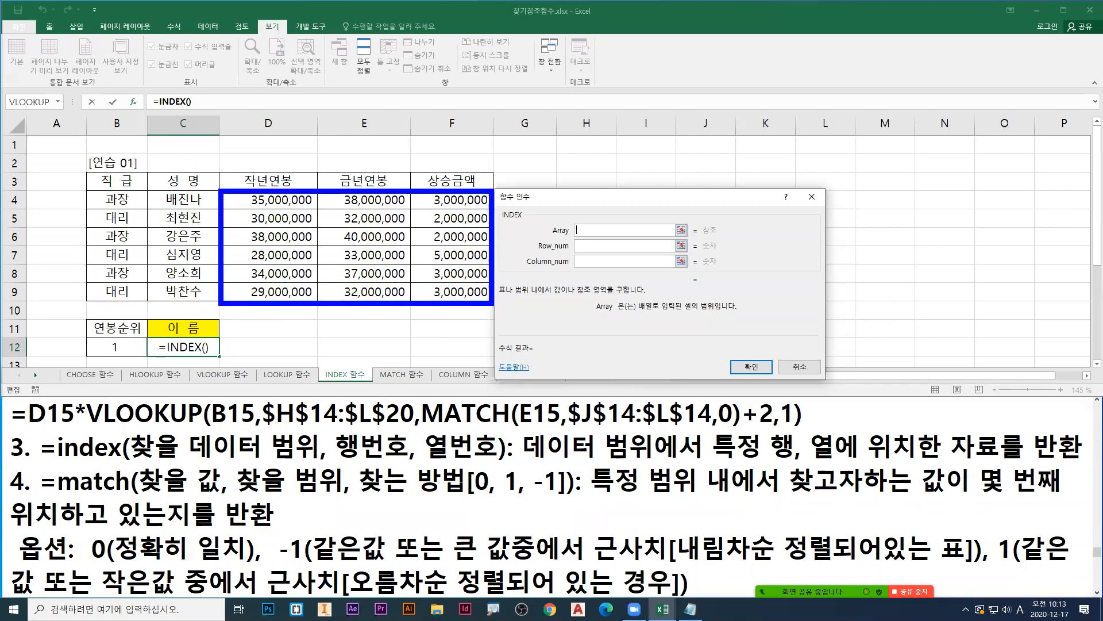
{"action": "key", "text": "g"}
{"action": "left_click_drag", "start_coordinate": [286, 163], "coordinate": [270, 188]}
{"action": "mouse_move", "coordinate": [355, 167]}
{"action": "left_mouse_down"}
{"action": "mouse_move", "coordinate": [367, 172]}
{"action": "mouse_move", "coordinate": [349, 184]}
{"action": "mouse_move", "coordinate": [386, 182]}
{"action": "left_mouse_up"}
Step: Box E4:E9 in red, replace it with a red box around C4:C9 and an arrow to C12, and erase the marks
{"action": "key", "text": "e"}
{"action": "left_click_drag", "start_coordinate": [320, 188], "coordinate": [409, 300]}
{"action": "key", "text": "r"}
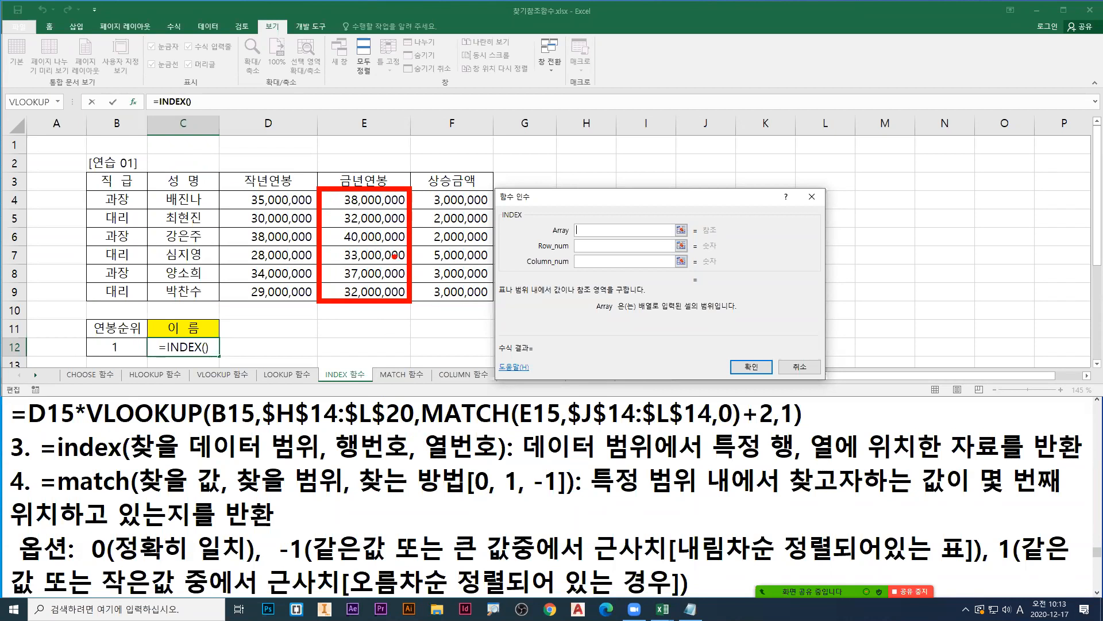
{"action": "key", "text": "e"}
{"action": "mouse_move", "coordinate": [145, 192]}
{"action": "left_mouse_down"}
{"action": "mouse_move", "coordinate": [179, 224]}
{"action": "mouse_move", "coordinate": [219, 298]}
{"action": "mouse_move", "coordinate": [196, 345]}
{"action": "mouse_move", "coordinate": [211, 341]}
{"action": "left_mouse_up"}
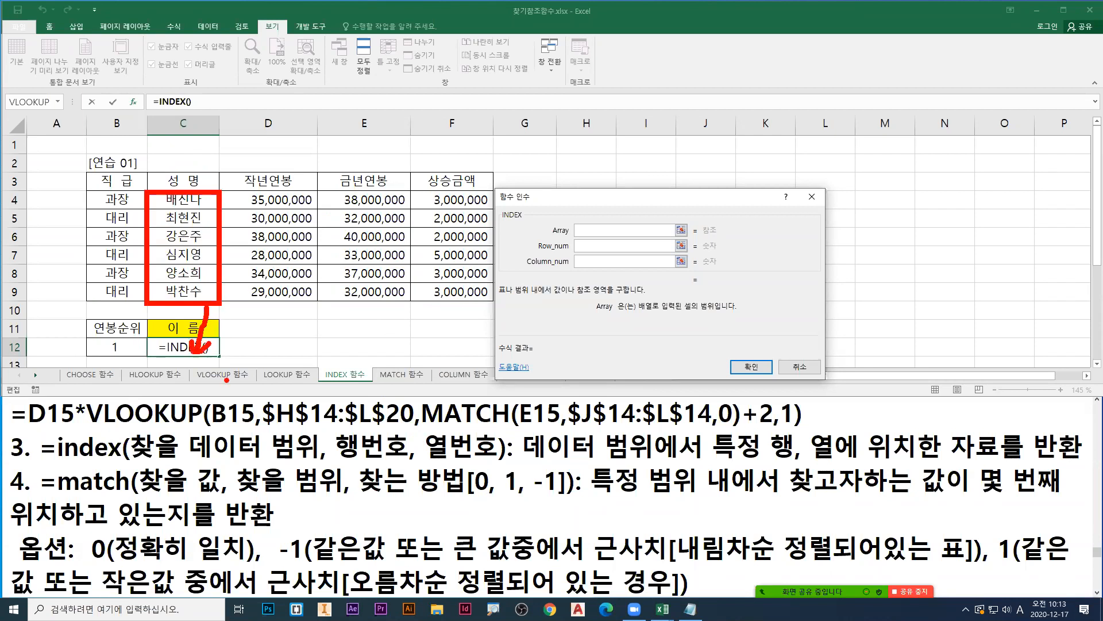
{"action": "key", "text": "Escape"}
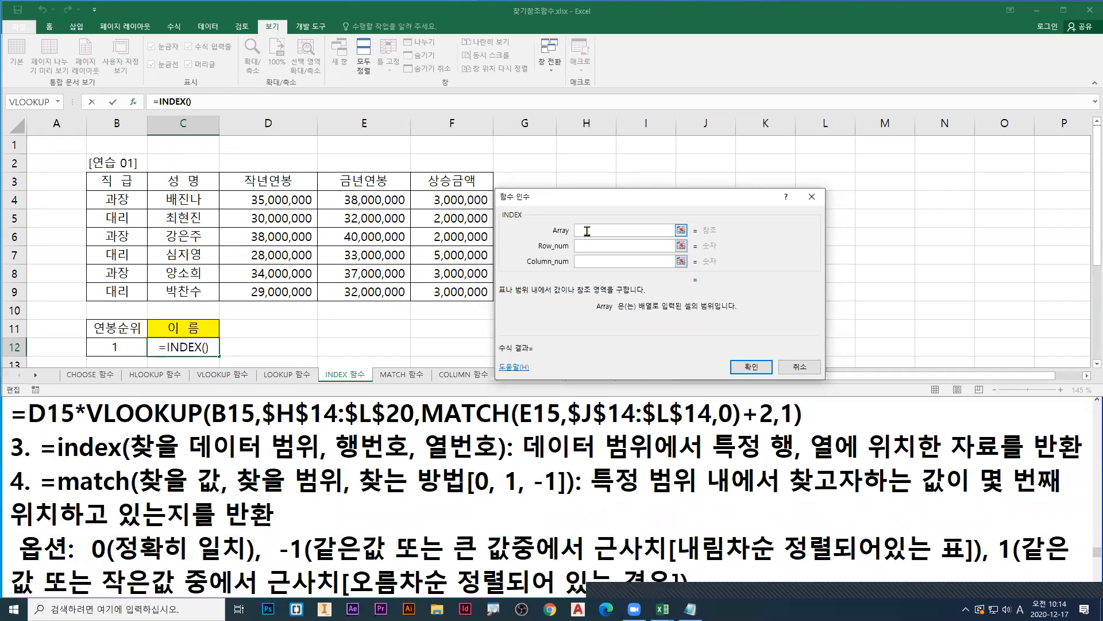
Step: Set the INDEX Array argument to C4:C9, annotate that range, Column_num and the 성명 heading in blue, and clear the marks
{"action": "left_click_drag", "start_coordinate": [184, 198], "coordinate": [182, 287]}
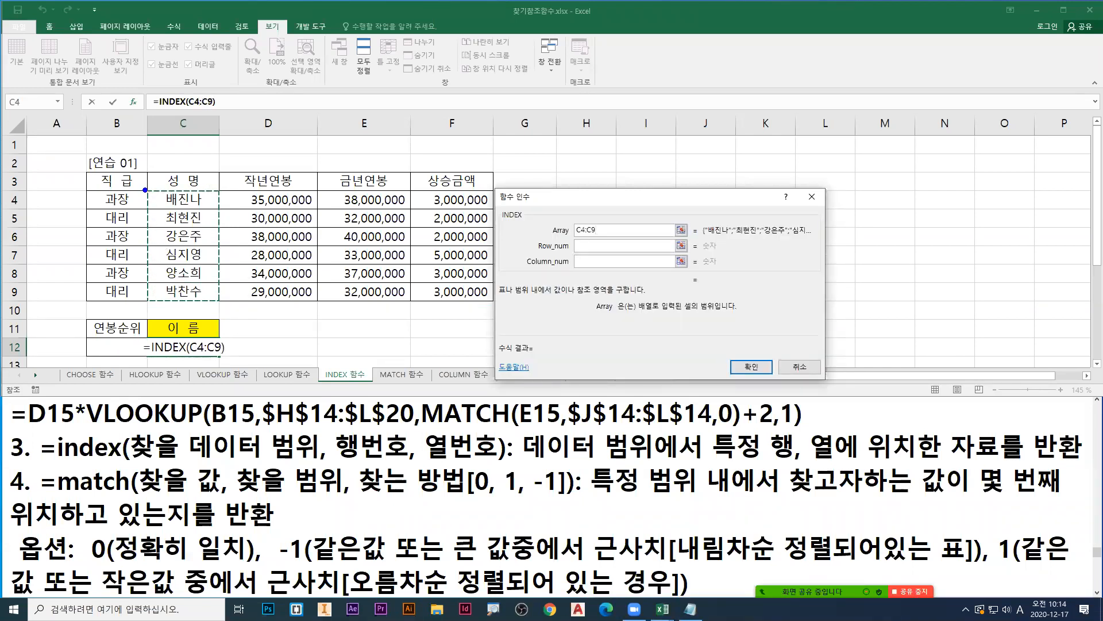
{"action": "left_click_drag", "start_coordinate": [146, 189], "coordinate": [223, 300]}
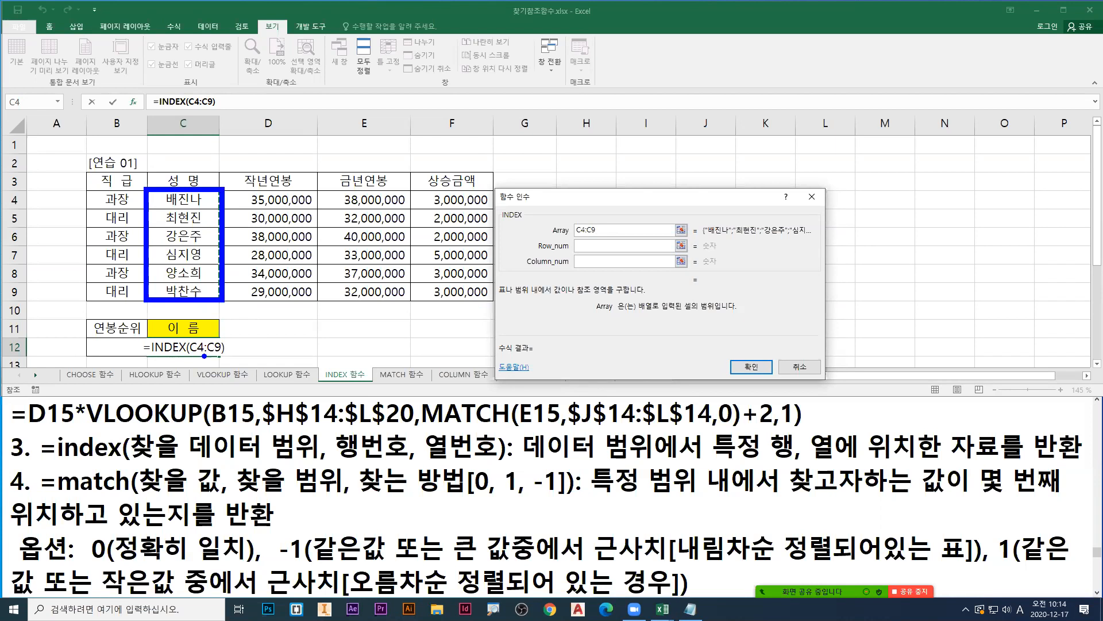
{"action": "left_click_drag", "start_coordinate": [582, 267], "coordinate": [582, 257]}
{"action": "left_click_drag", "start_coordinate": [191, 167], "coordinate": [190, 178]}
{"action": "key", "text": "Escape"}
Step: Switch to the Notepad notes and edit the index line, bracketing the third argument as [열번호] and changing 범위에서 to 범위의
{"action": "left_click", "coordinate": [424, 443]}
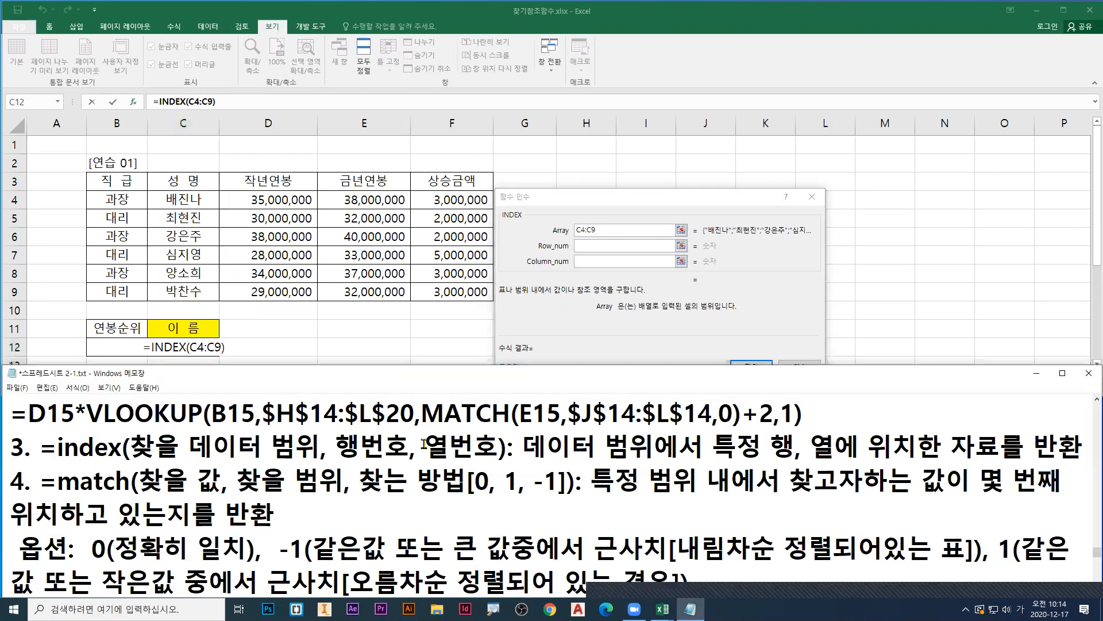
{"action": "type", "text": "["}
{"action": "left_click", "coordinate": [508, 446]}
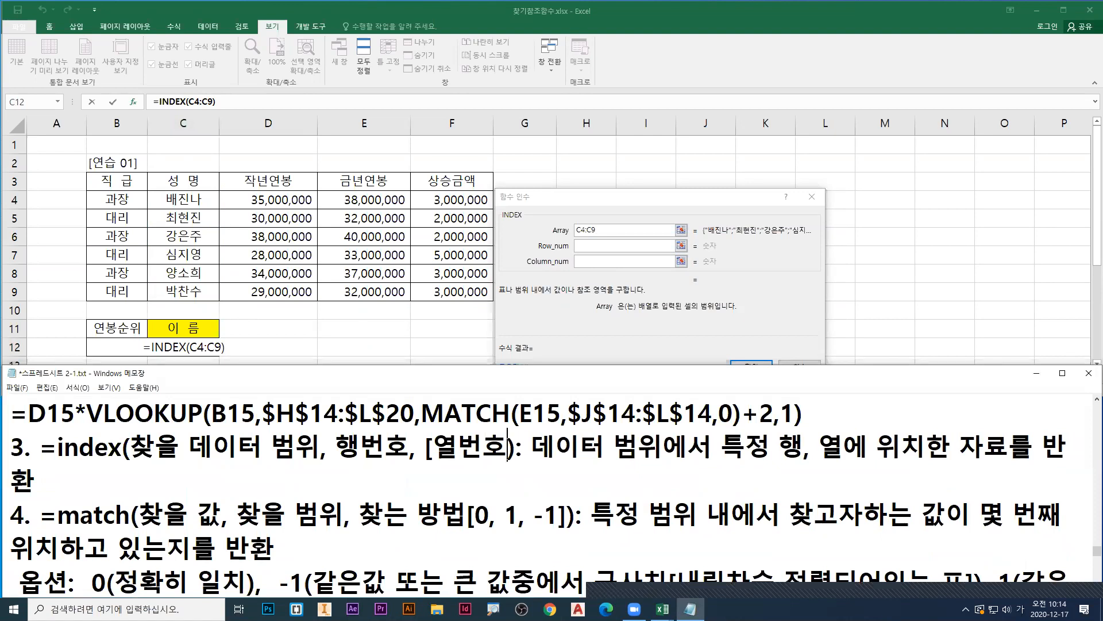
{"action": "type", "text": "]"}
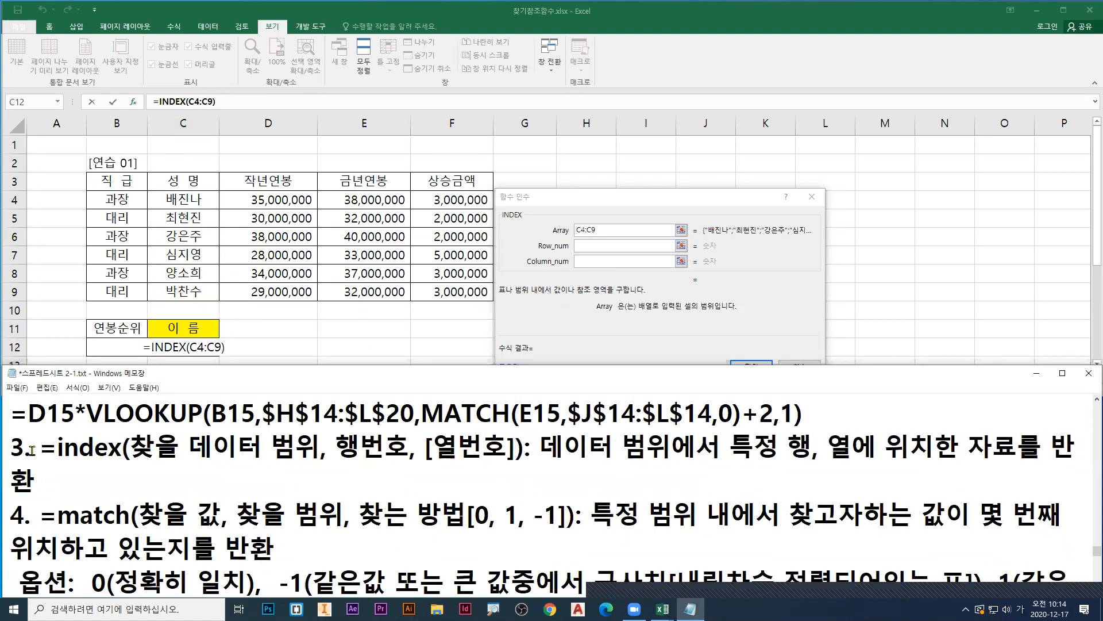
{"action": "left_click", "coordinate": [724, 449]}
{"action": "key", "text": "BackSpace"}
{"action": "key", "text": "BackSpace"}
{"action": "type", "text": "의"}
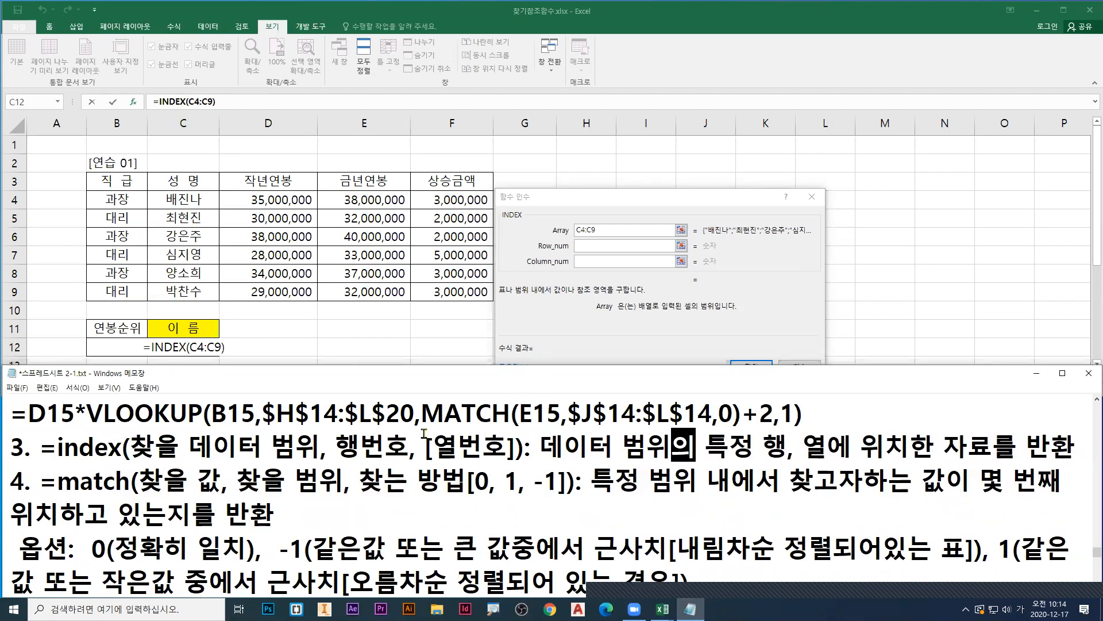
Step: Box C4:C9 in blue and cross out the Column_num argument in green
{"action": "key", "text": "ctrl+2"}
{"action": "left_click_drag", "start_coordinate": [150, 189], "coordinate": [219, 303]}
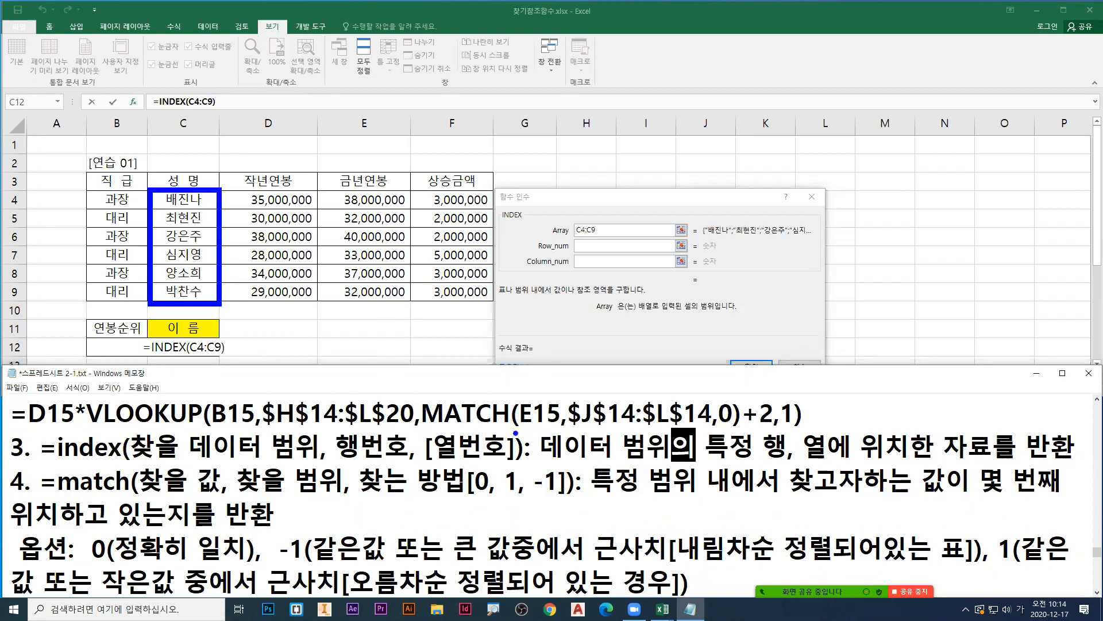
{"action": "left_click_drag", "start_coordinate": [580, 258], "coordinate": [578, 266]}
{"action": "key", "text": "g"}
{"action": "mouse_move", "coordinate": [580, 259]}
{"action": "left_mouse_down"}
{"action": "mouse_move", "coordinate": [592, 268]}
{"action": "mouse_move", "coordinate": [625, 252]}
{"action": "left_mouse_up"}
Step: Underline Row_num and number the rows of the boxed 성명 range 1 to 6 in red
{"action": "key", "text": "r"}
{"action": "left_click_drag", "start_coordinate": [136, 195], "coordinate": [131, 221]}
{"action": "mouse_move", "coordinate": [129, 228]}
{"action": "left_mouse_down"}
{"action": "mouse_move", "coordinate": [137, 232]}
{"action": "mouse_move", "coordinate": [122, 245]}
{"action": "left_mouse_up"}
{"action": "mouse_move", "coordinate": [131, 246]}
{"action": "left_mouse_down"}
{"action": "mouse_move", "coordinate": [147, 255]}
{"action": "mouse_move", "coordinate": [129, 284]}
{"action": "mouse_move", "coordinate": [147, 269]}
{"action": "mouse_move", "coordinate": [137, 302]}
{"action": "left_mouse_up"}
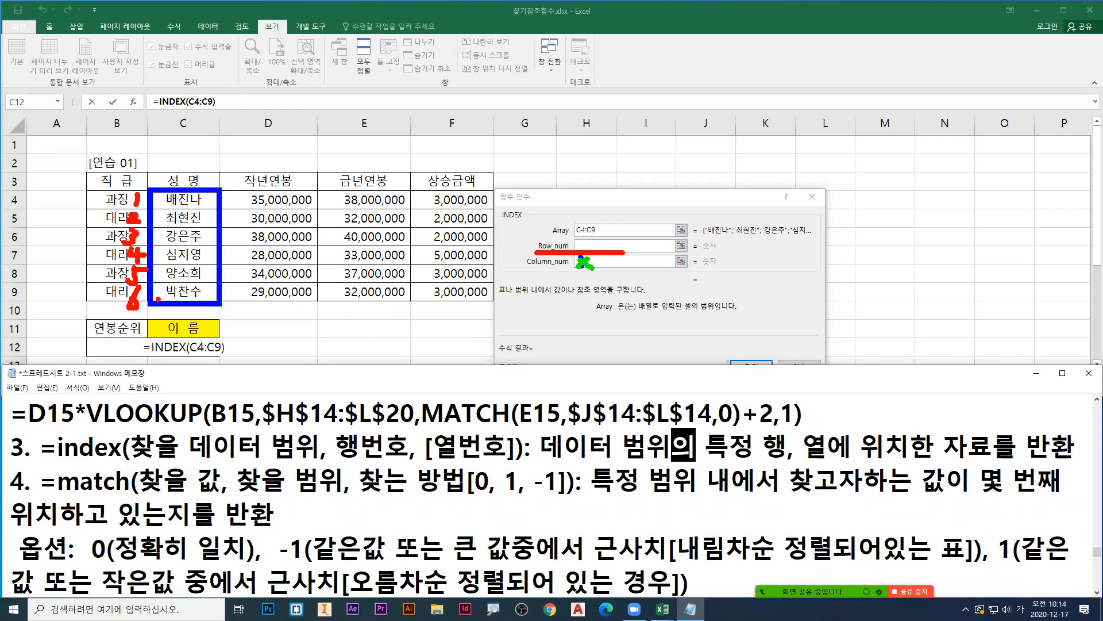
Step: Clear the marks, enter match( as the Row_num argument of INDEX, and open the nested MATCH function's arguments
{"action": "key", "text": "Escape"}
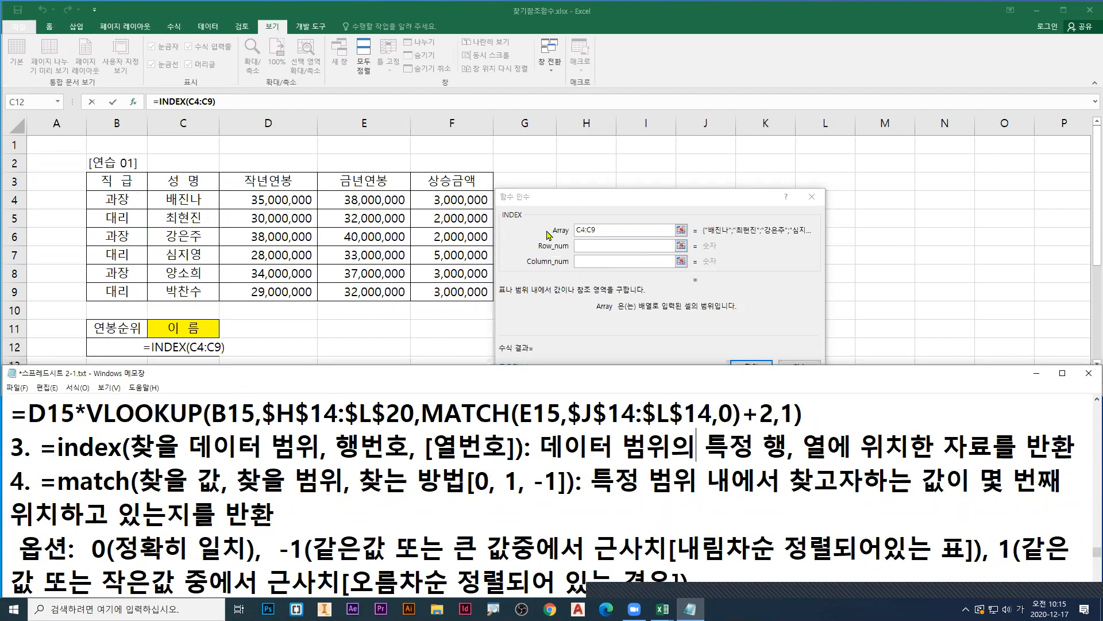
{"action": "left_click", "coordinate": [599, 246]}
{"action": "type", "text": "match"}
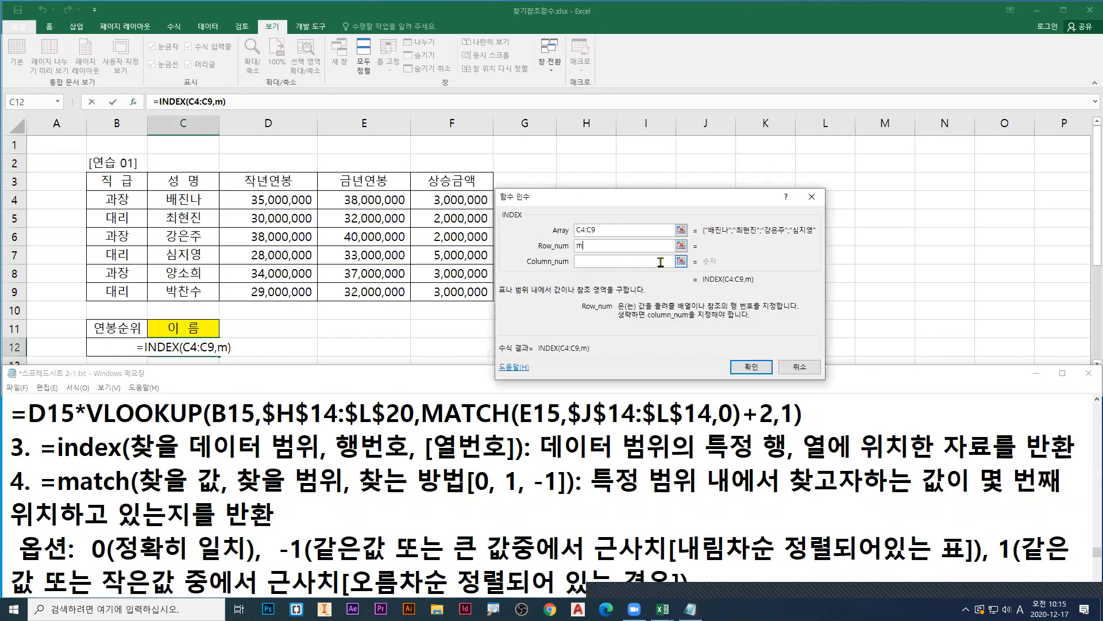
{"action": "type", "text": "("}
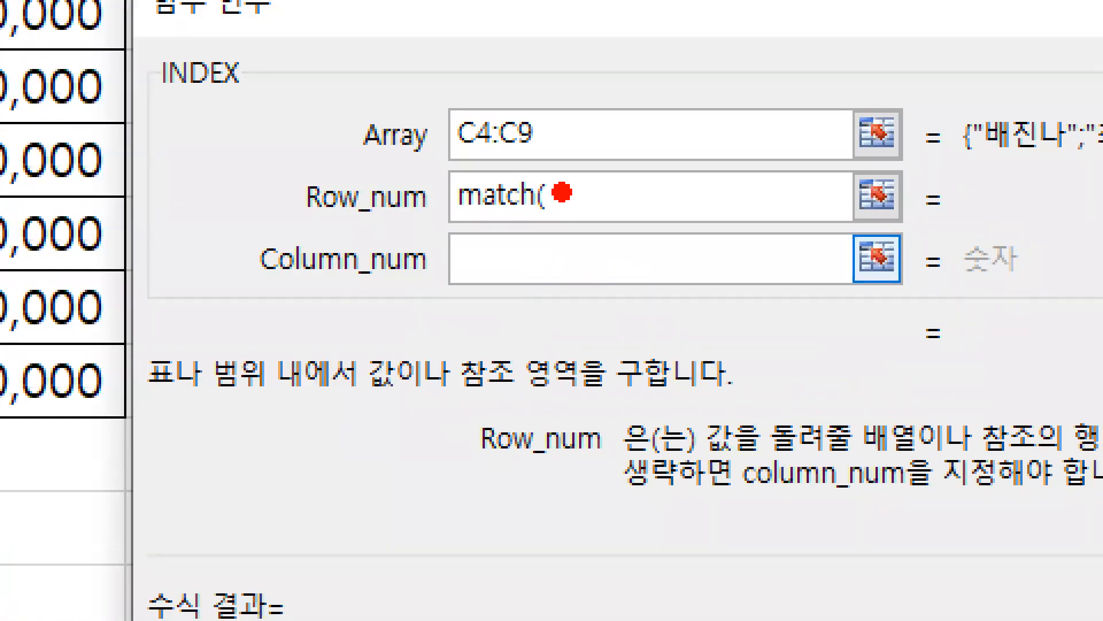
{"action": "left_click_drag", "start_coordinate": [553, 178], "coordinate": [572, 226]}
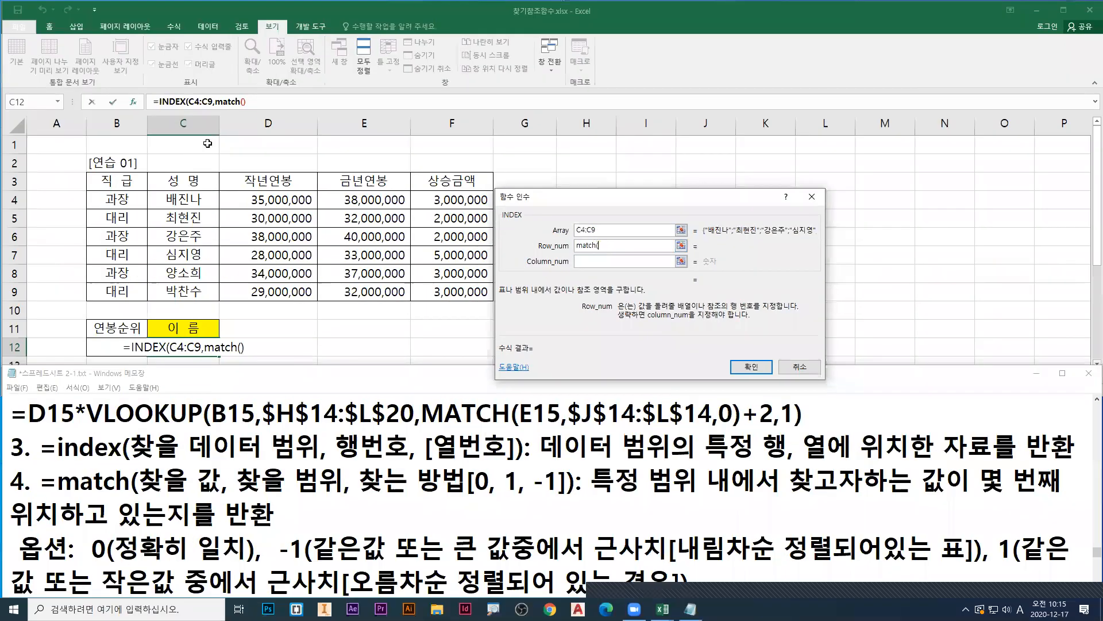
{"action": "left_click", "coordinate": [244, 102]}
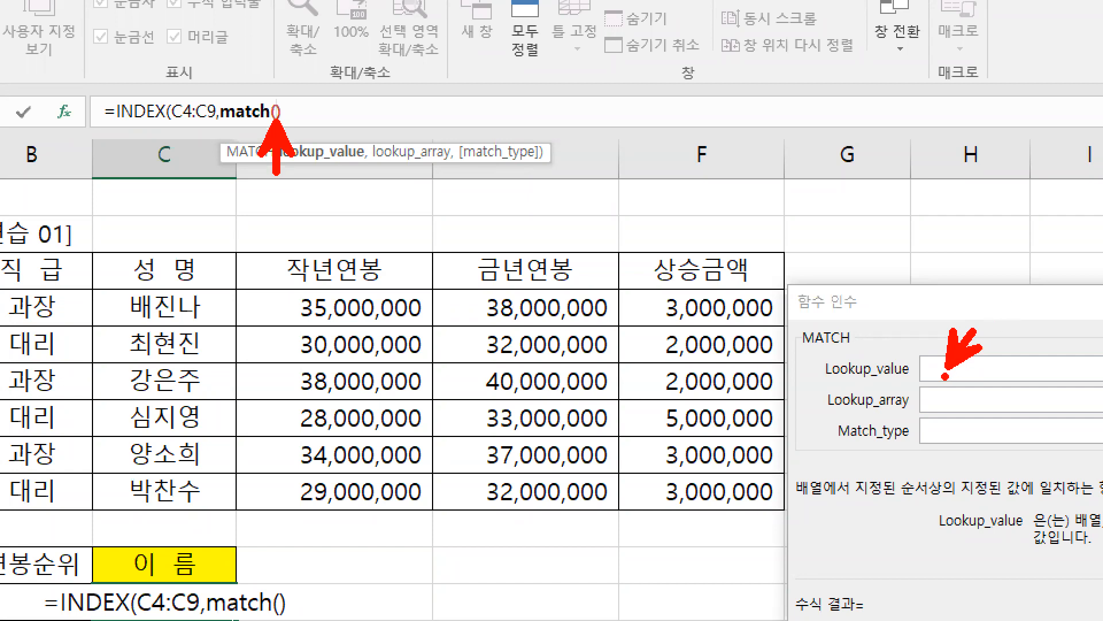
Step: Underline the Lookup_value field and box the 금년연봉 values in red, adding the note max
{"action": "left_click_drag", "start_coordinate": [925, 383], "coordinate": [1023, 383]}
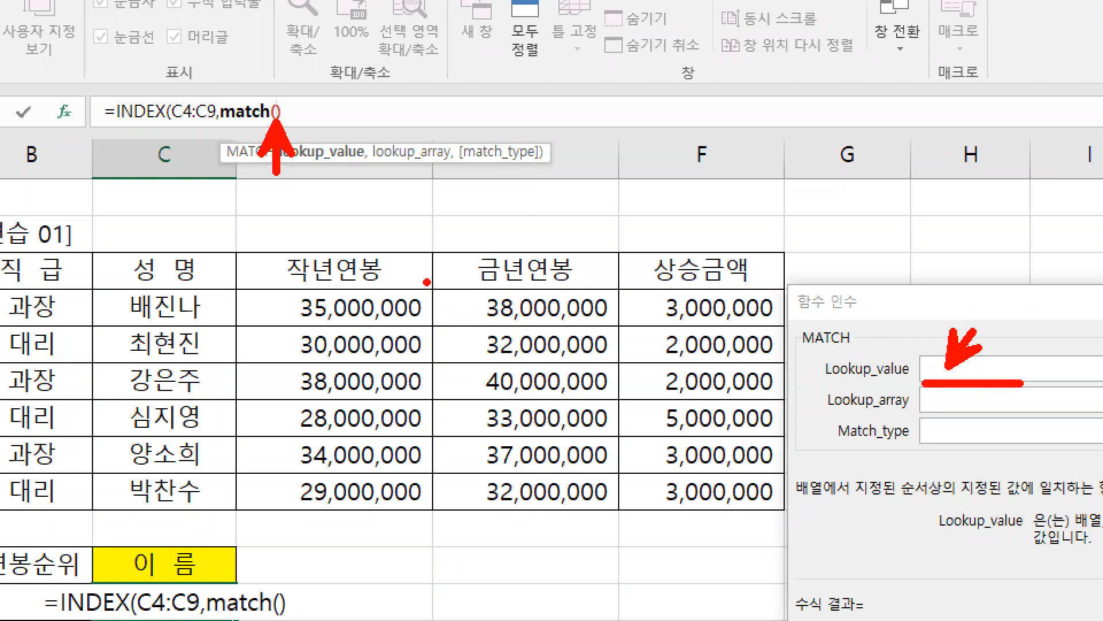
{"action": "left_click_drag", "start_coordinate": [438, 288], "coordinate": [619, 513]}
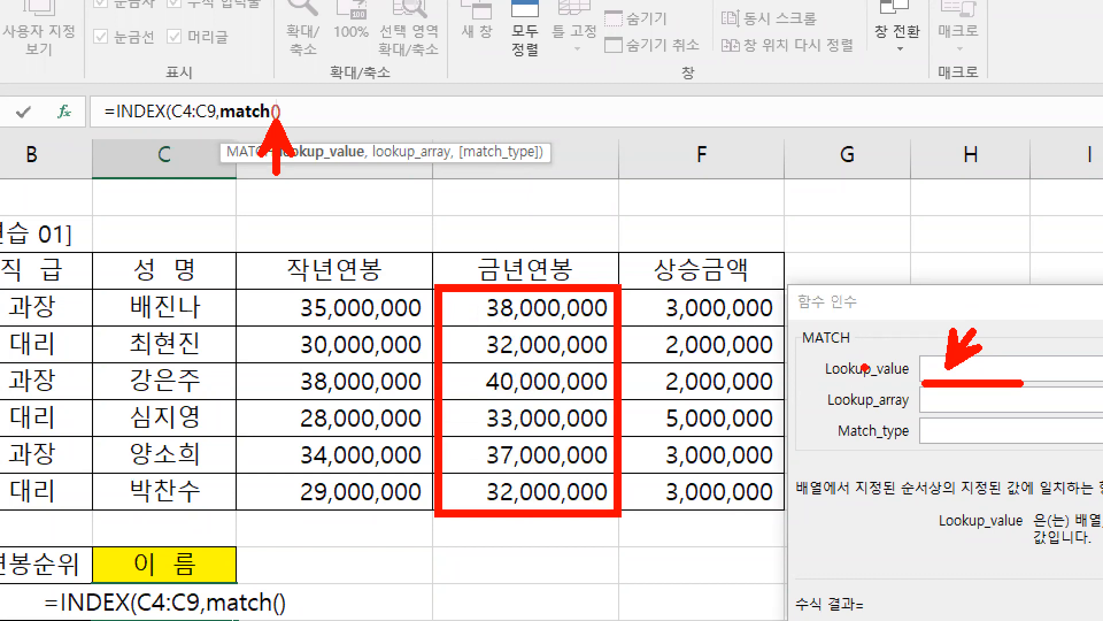
{"action": "left_click_drag", "start_coordinate": [897, 267], "coordinate": [897, 316]}
{"action": "type", "text": "ma"}
{"action": "type", "text": "x"}
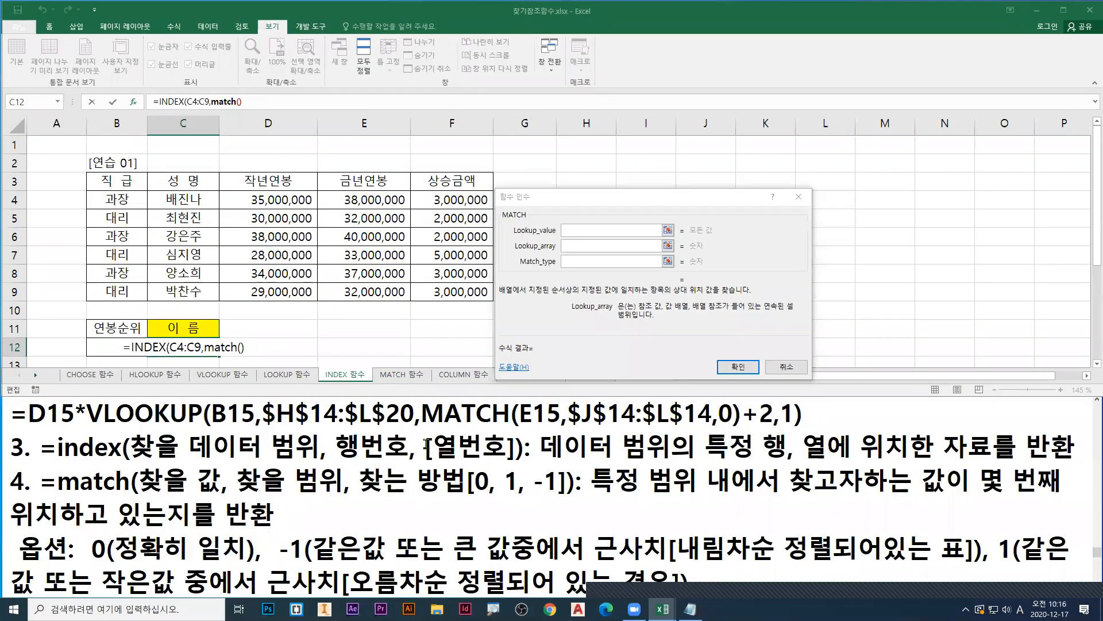
Step: Switch to the Notepad notes and insert an empty line above the index line
{"action": "left_click", "coordinate": [360, 447]}
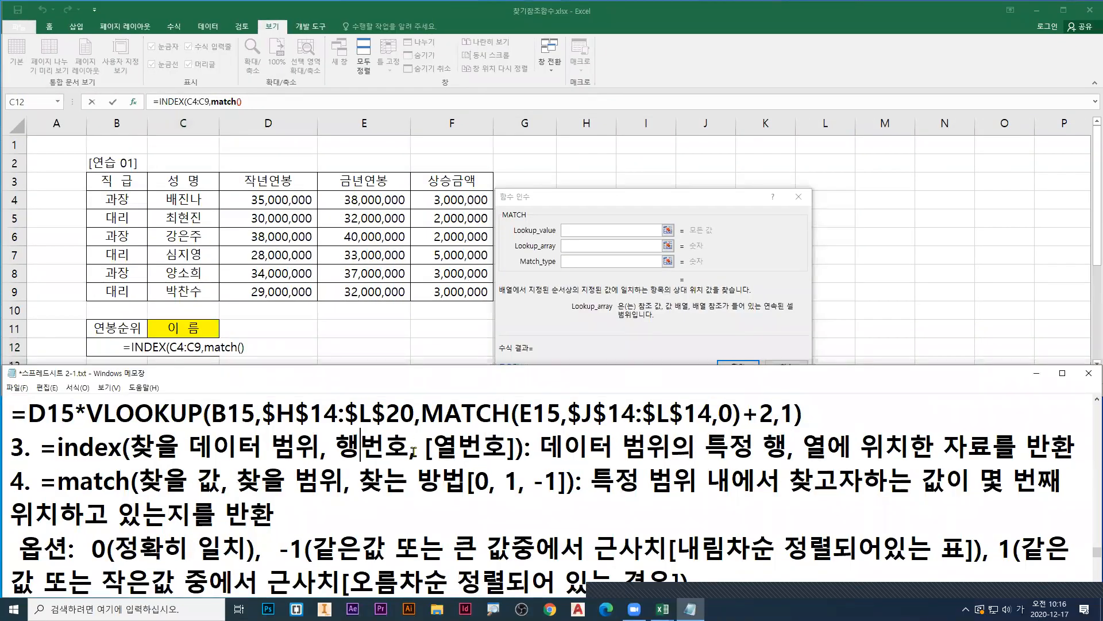
{"action": "key", "text": "Down"}
{"action": "key", "text": "Down"}
{"action": "key", "text": "Down"}
{"action": "key", "text": "Down"}
{"action": "key", "text": "Down"}
{"action": "key", "text": "Up"}
{"action": "key", "text": "Up"}
{"action": "key", "text": "Up"}
{"action": "key", "text": "Up"}
{"action": "key", "text": "Home"}
{"action": "key", "text": "Return"}
{"action": "key", "text": "Up"}
Step: Write the LARGE syntax on the empty line as =large(데이터 집합, k) followed by a colon
{"action": "type", "text": "=,"}
{"action": "key", "text": "BackSpace"}
{"action": "type", "text": "ㅣㅁ"}
{"action": "key", "text": "BackSpace"}
{"action": "key", "text": "BackSpace"}
{"action": "key", "text": "Hangul"}
{"action": "type", "text": "large("}
{"action": "key", "text": "Hangul"}
{"action": "type", "text": "데일"}
{"action": "type", "text": "터 집합,"}
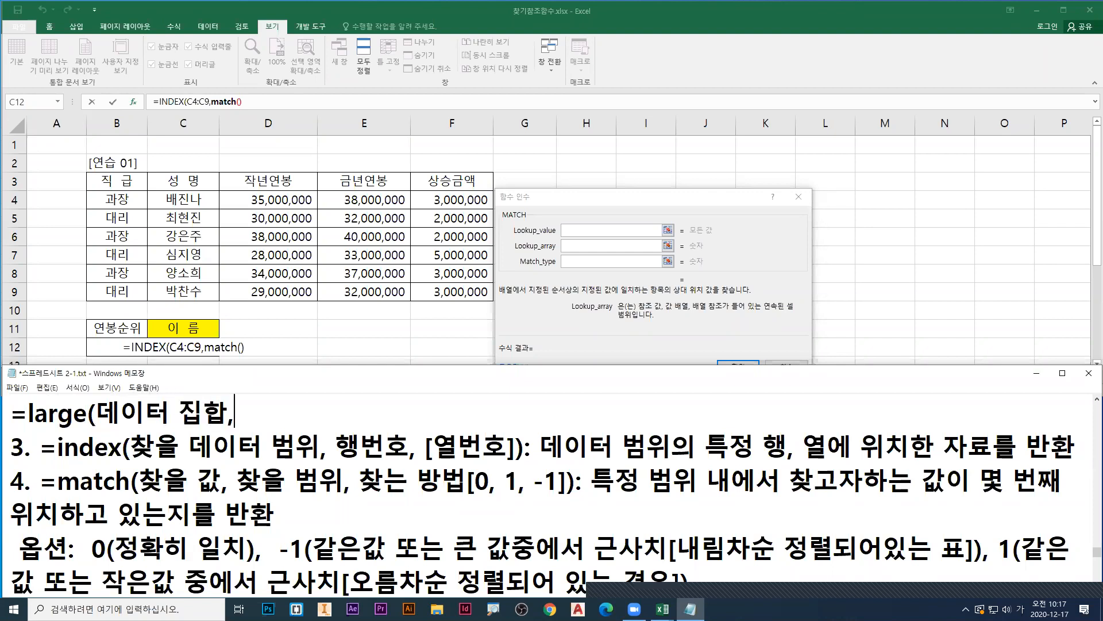
{"action": "key", "text": "Hangul"}
{"action": "type", "text": "k) :"}
Step: Complete the large line with the description 데이터 집합 범위에서 k번째로 큰 값
{"action": "key", "text": "Hangul"}
{"action": "type", "text": "데이터 집합 범웡"}
{"action": "type", "text": "에서"}
{"action": "key", "text": "Hangul"}
{"action": "type", "text": "k"}
{"action": "key", "text": "Hangul"}
{"action": "type", "text": "버"}
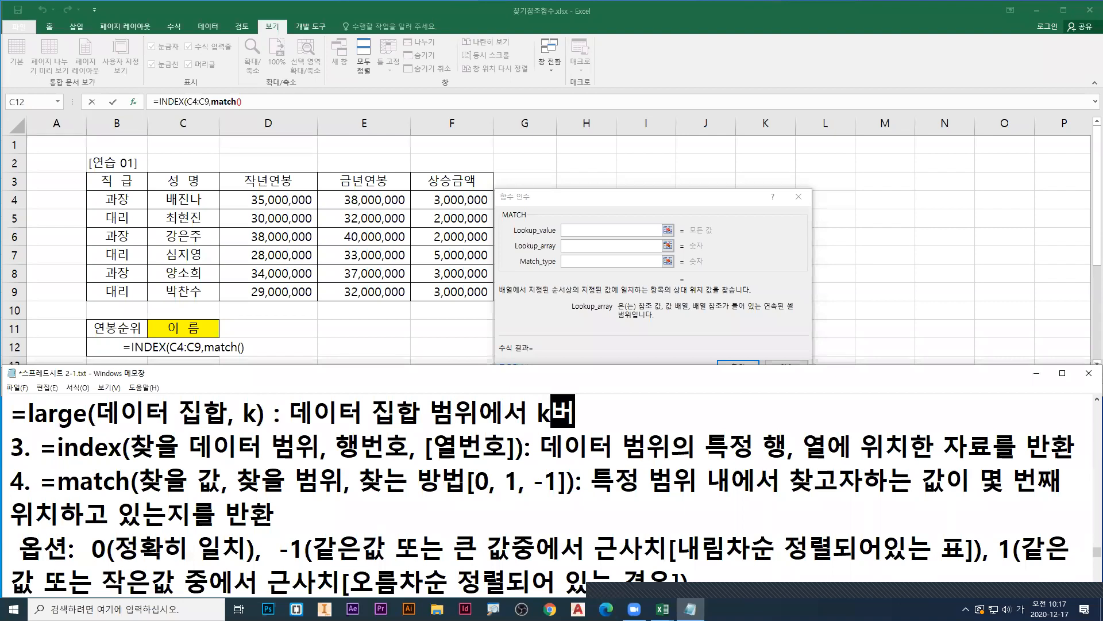
{"action": "type", "text": "번째로 큰 값"}
Step: Duplicate the large line directly below itself
{"action": "key", "text": "Return"}
{"action": "key", "text": "Up"}
{"action": "key", "text": "shift+End"}
{"action": "key", "text": "ctrl+c"}
{"action": "key", "text": "Down"}
{"action": "key", "text": "ctrl+v"}
Step: Turn the duplicated line into the SMALL note by replacing large with small and 큰 with 작은
{"action": "key", "text": "Home"}
{"action": "key", "text": "Right"}
{"action": "key", "text": "ctrl+shift+Right"}
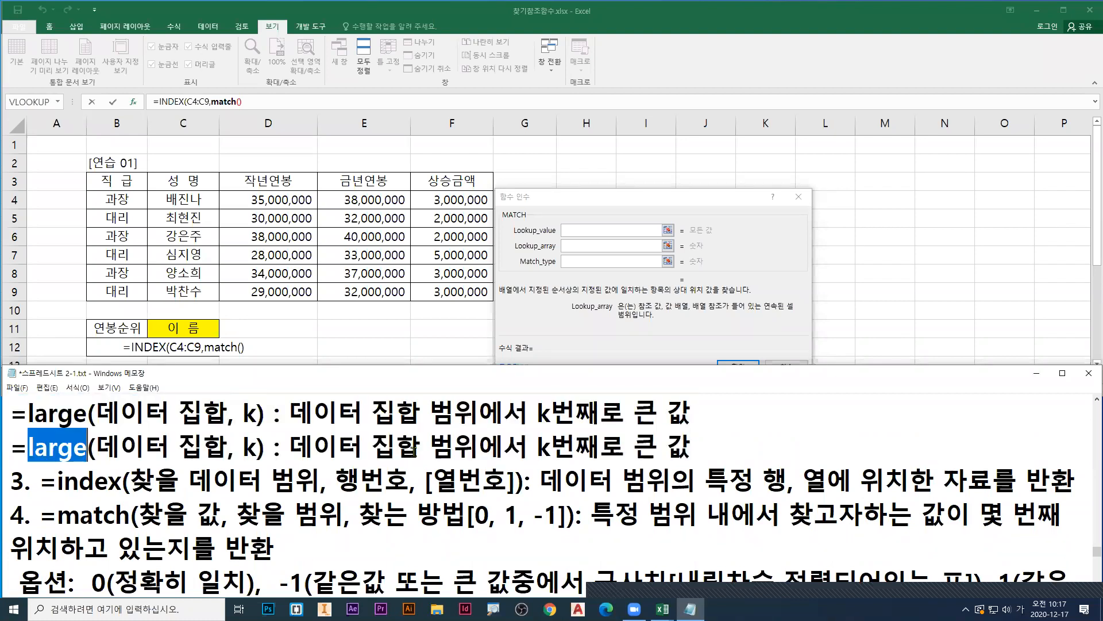
{"action": "key", "text": "Hangul"}
{"action": "type", "text": "small"}
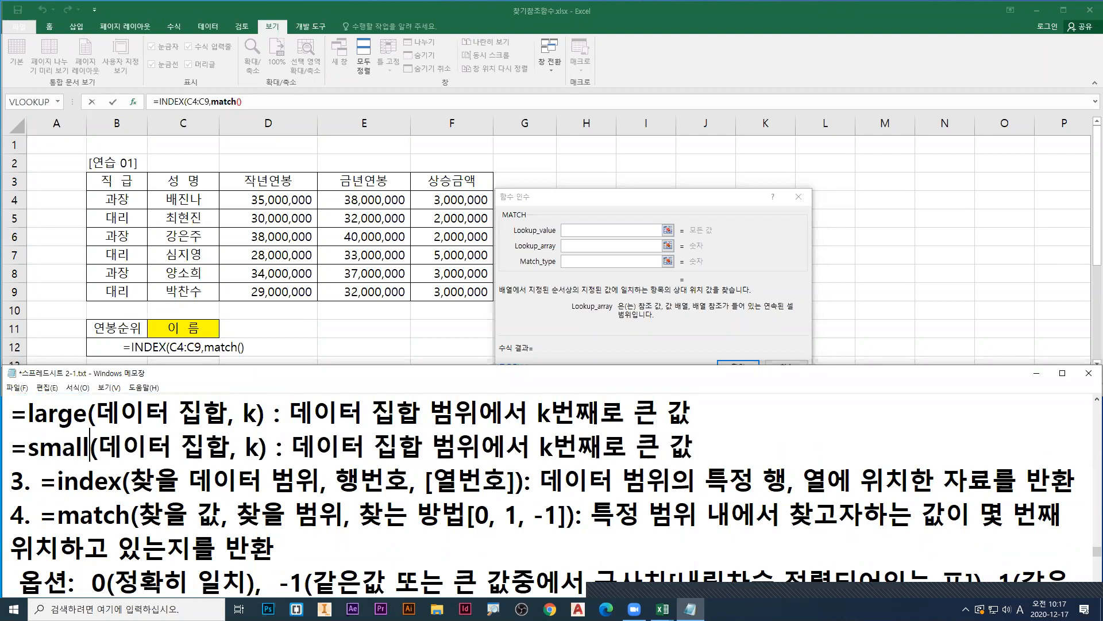
{"action": "key", "text": "End"}
{"action": "key", "text": "Left"}
{"action": "key", "text": "Left"}
{"action": "key", "text": "shift+Left"}
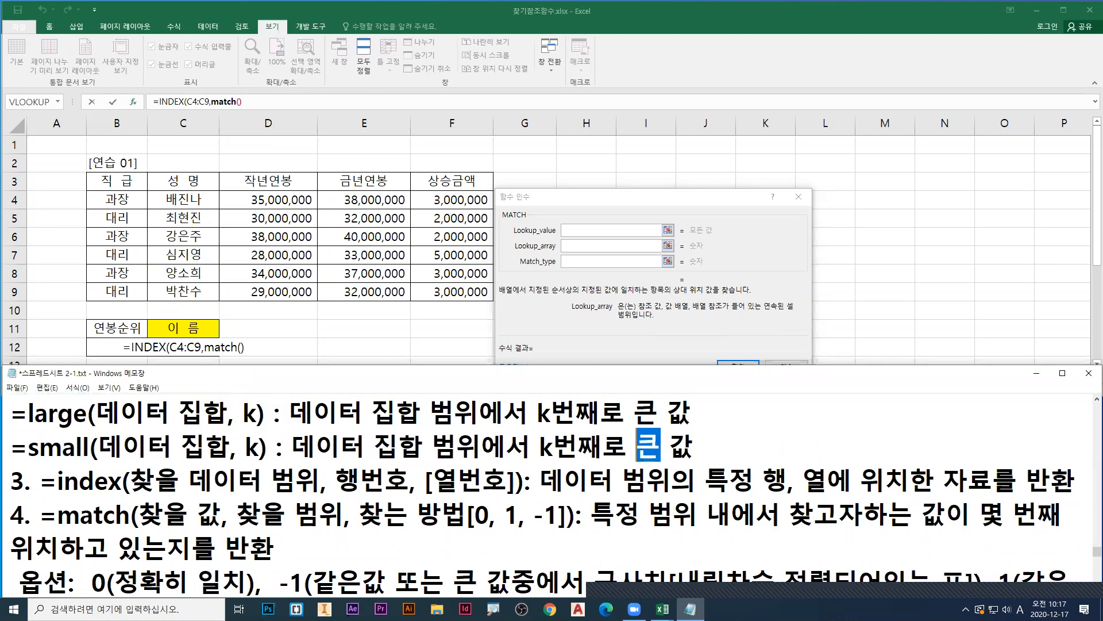
{"action": "key", "text": "Hangul"}
{"action": "type", "text": "작은"}
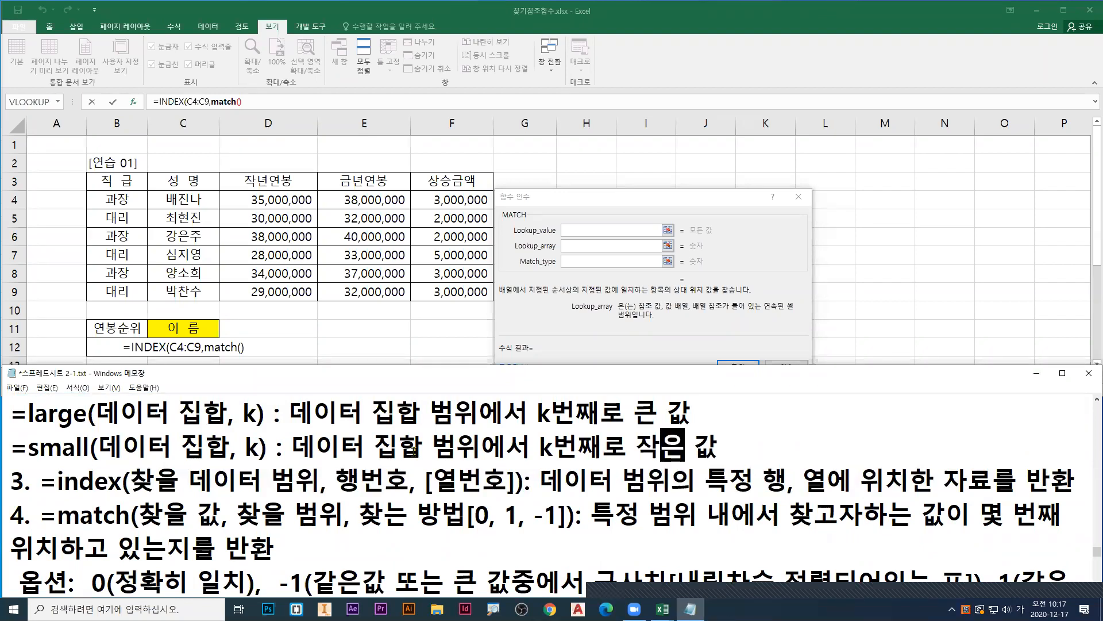
Step: Switch back to Excel and enter large( in the Lookup_value argument of MATCH
{"action": "left_click", "coordinate": [566, 230]}
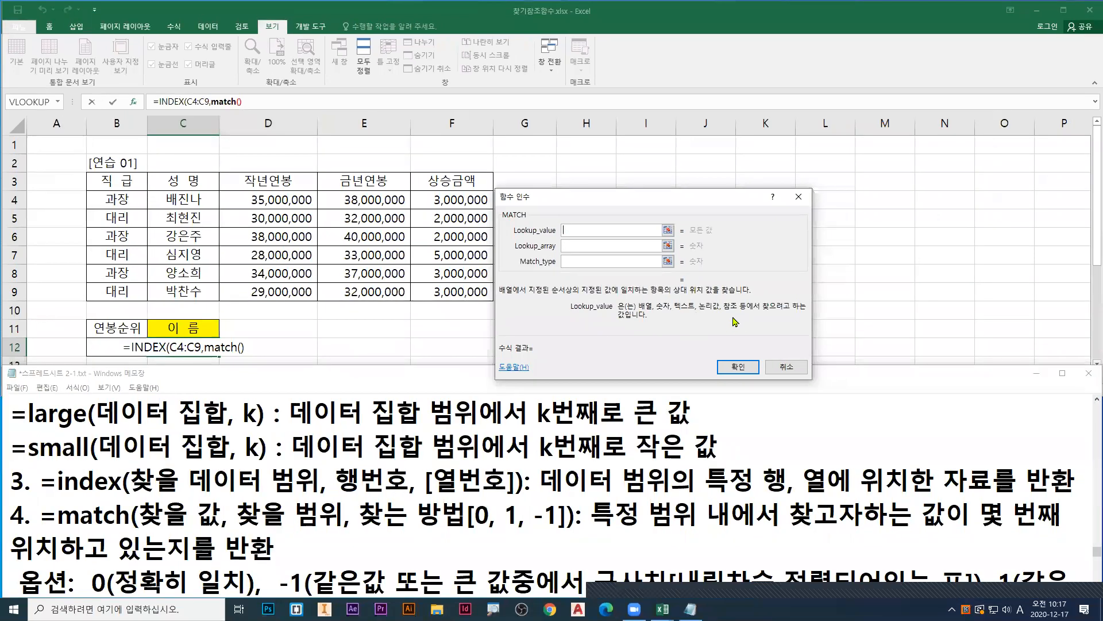
{"action": "type", "text": "large("}
Step: Underline large in blue, mark 데이터 집합 and the 금년연봉 values in green, and supply E4:E9 as the LARGE array
{"action": "mouse_move", "coordinate": [554, 237]}
{"action": "left_mouse_down"}
{"action": "mouse_move", "coordinate": [597, 237]}
{"action": "mouse_move", "coordinate": [583, 221]}
{"action": "mouse_move", "coordinate": [595, 233]}
{"action": "left_mouse_up"}
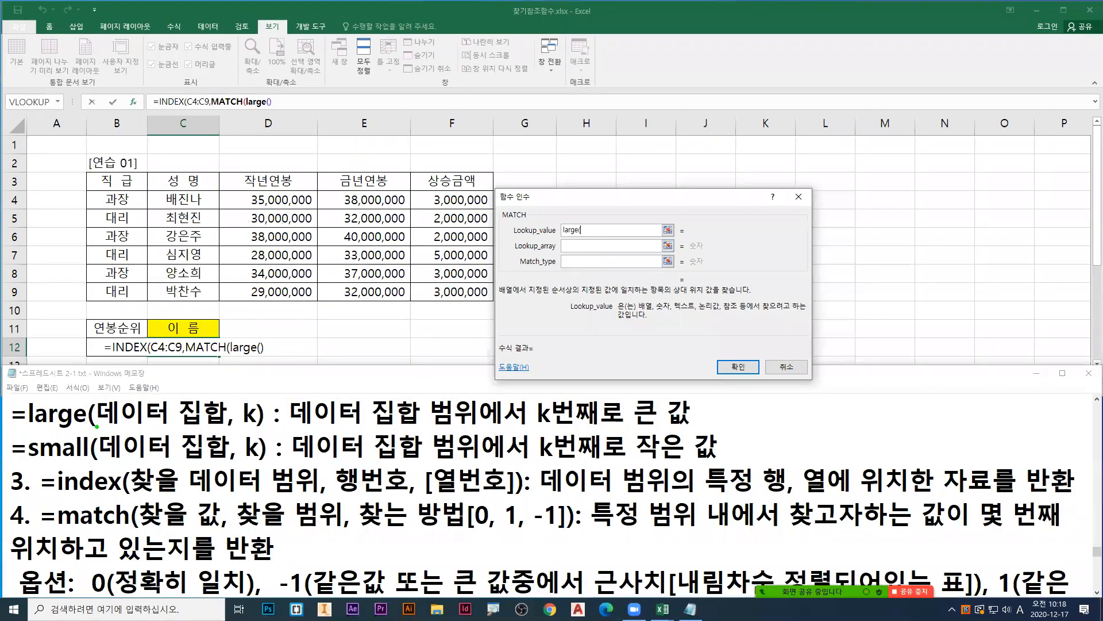
{"action": "left_click_drag", "start_coordinate": [87, 434], "coordinate": [213, 427]}
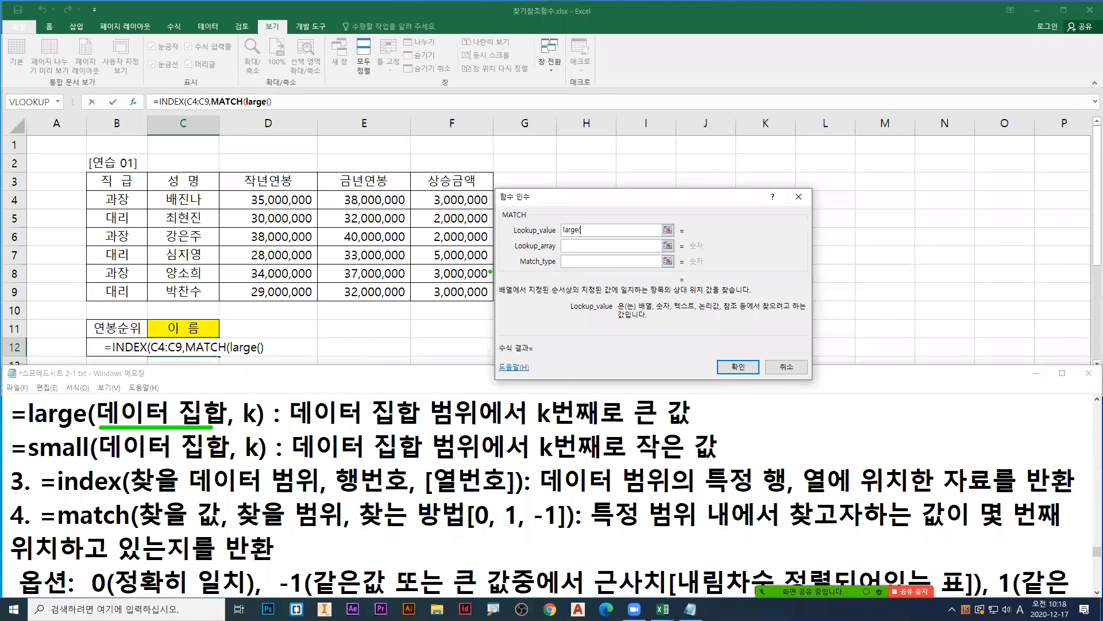
{"action": "mouse_move", "coordinate": [318, 189]}
{"action": "left_mouse_down"}
{"action": "mouse_move", "coordinate": [383, 245]}
{"action": "mouse_move", "coordinate": [409, 299]}
{"action": "left_mouse_up"}
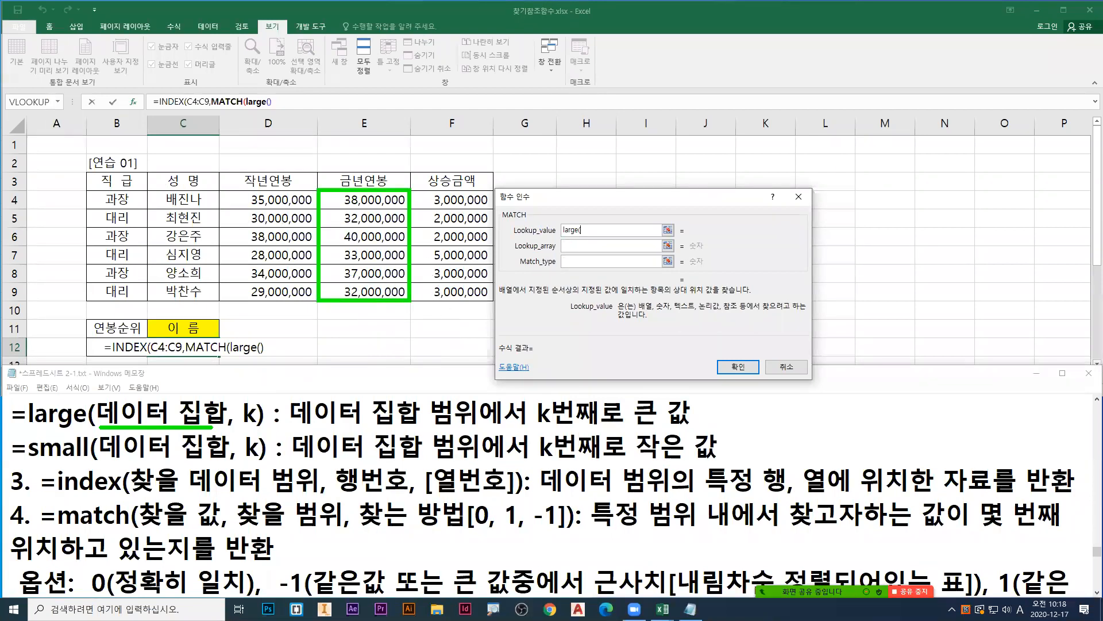
{"action": "left_click_drag", "start_coordinate": [385, 199], "coordinate": [392, 292]}
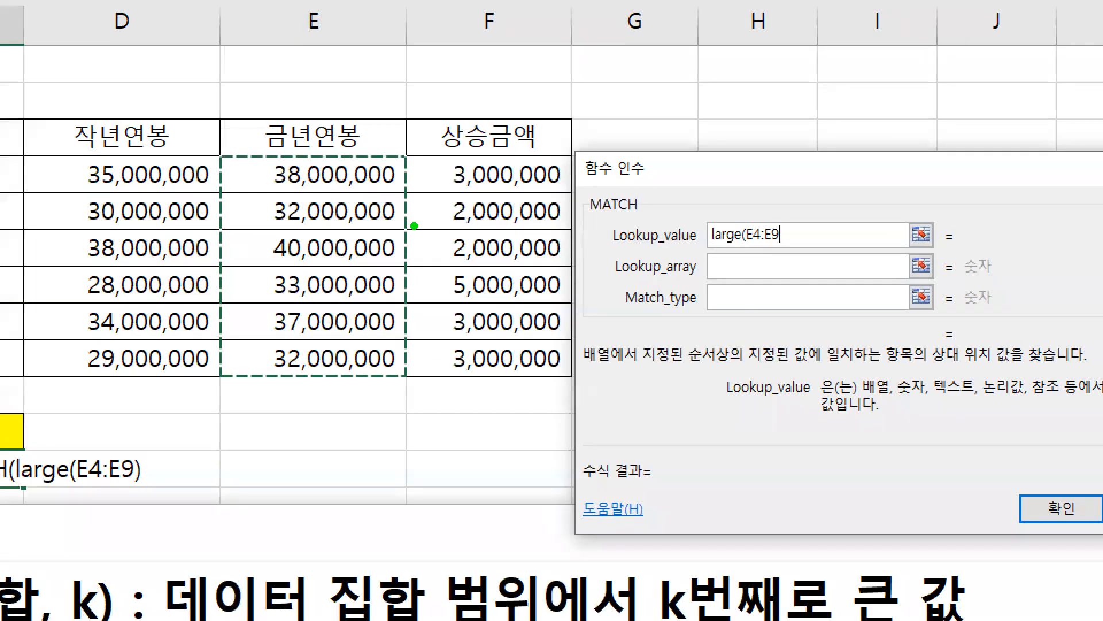
Step: Box the 금년연봉 values in green, sketch a comma, 1 and closing parenthesis after E4:E9, and clear the marks
{"action": "mouse_move", "coordinate": [220, 153]}
{"action": "left_mouse_down"}
{"action": "mouse_move", "coordinate": [314, 244]}
{"action": "mouse_move", "coordinate": [407, 375]}
{"action": "left_mouse_up"}
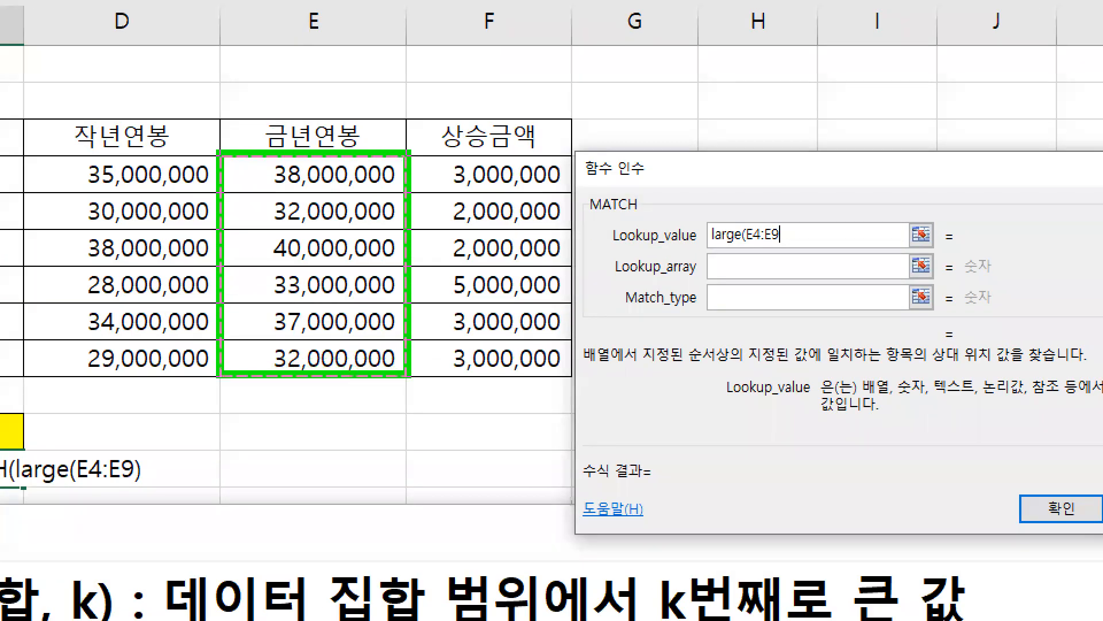
{"action": "key", "text": "r"}
{"action": "left_click_drag", "start_coordinate": [778, 247], "coordinate": [785, 252]}
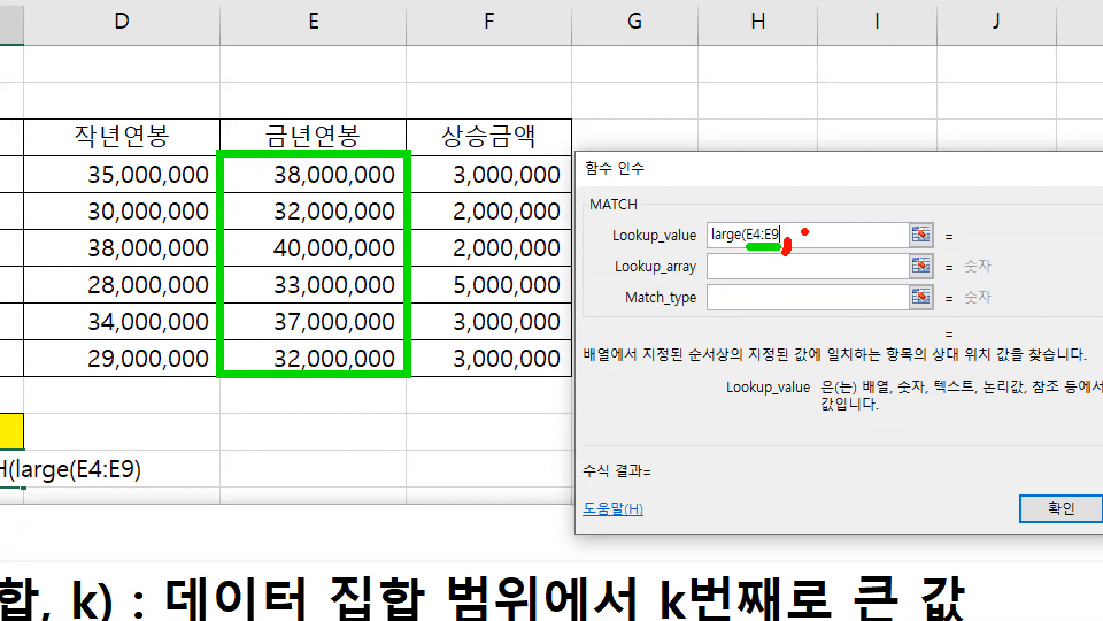
{"action": "key", "text": "g"}
{"action": "mouse_move", "coordinate": [797, 221]}
{"action": "left_mouse_down"}
{"action": "mouse_move", "coordinate": [810, 226]}
{"action": "mouse_move", "coordinate": [798, 246]}
{"action": "left_mouse_up"}
{"action": "mouse_move", "coordinate": [806, 219]}
{"action": "left_mouse_down"}
{"action": "mouse_move", "coordinate": [806, 242]}
{"action": "mouse_move", "coordinate": [822, 227]}
{"action": "mouse_move", "coordinate": [819, 252]}
{"action": "left_mouse_up"}
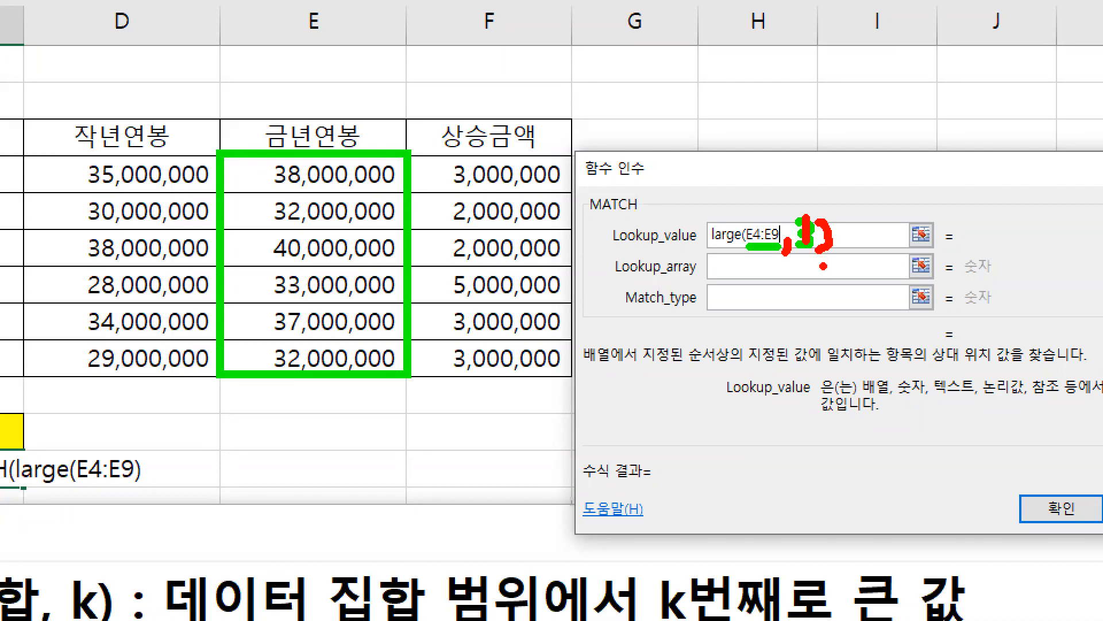
{"action": "key", "text": "Escape"}
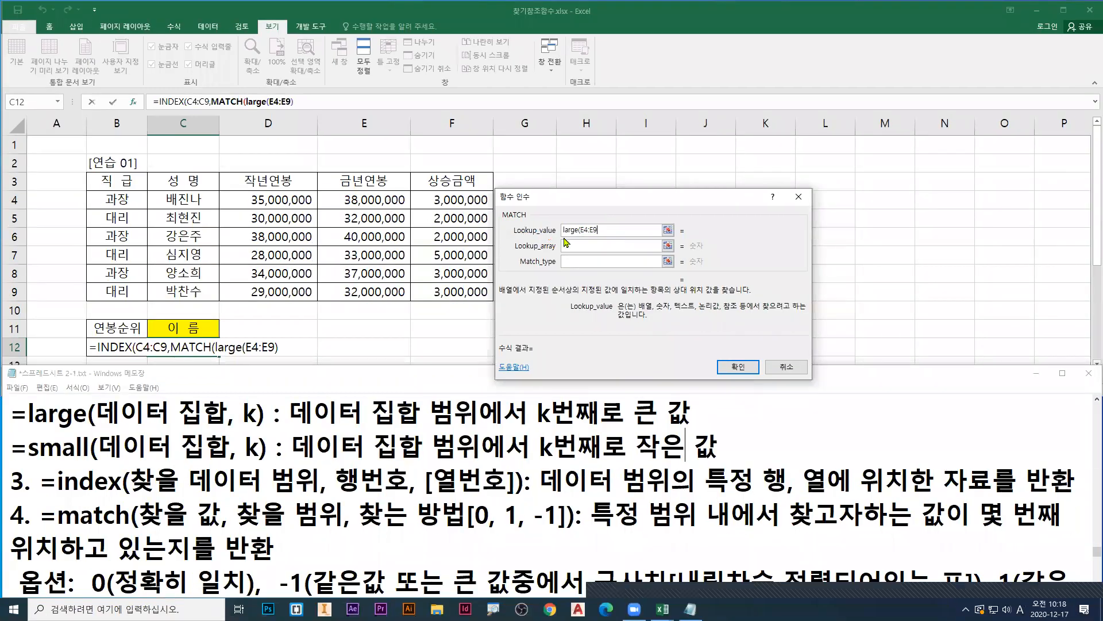
Step: Complete the Lookup_value argument as large(E4:E9,1)
{"action": "type", "text": ",1)"}
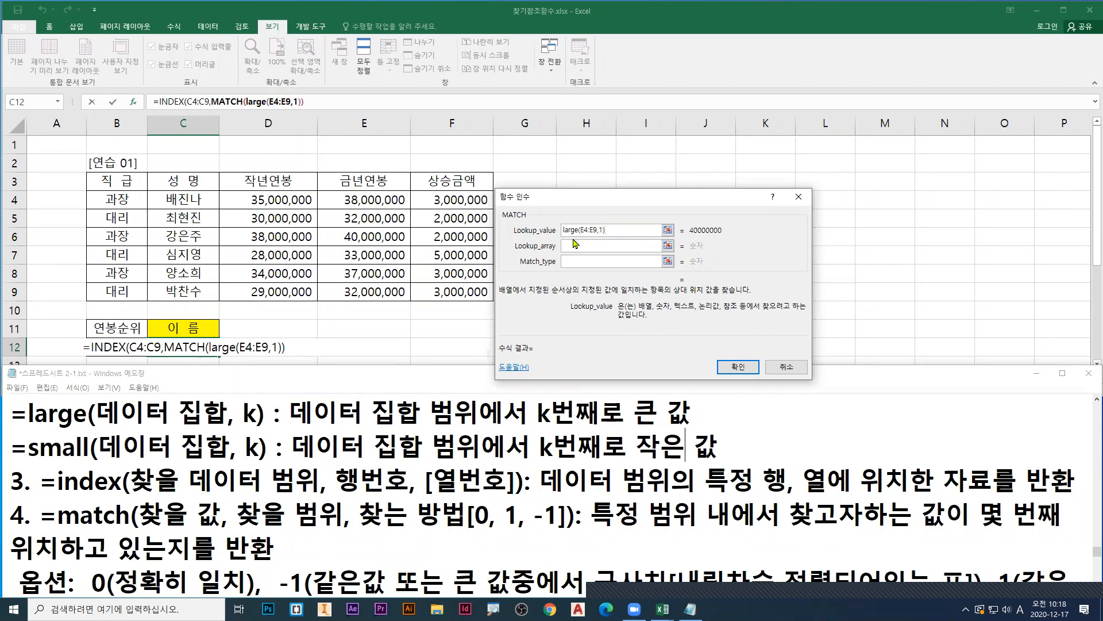
Step: Mark the LARGE formula, its result and the 금년연봉 values in red, underlining E4:E9 in blue and the 1 in green
{"action": "left_click_drag", "start_coordinate": [562, 236], "coordinate": [596, 241]}
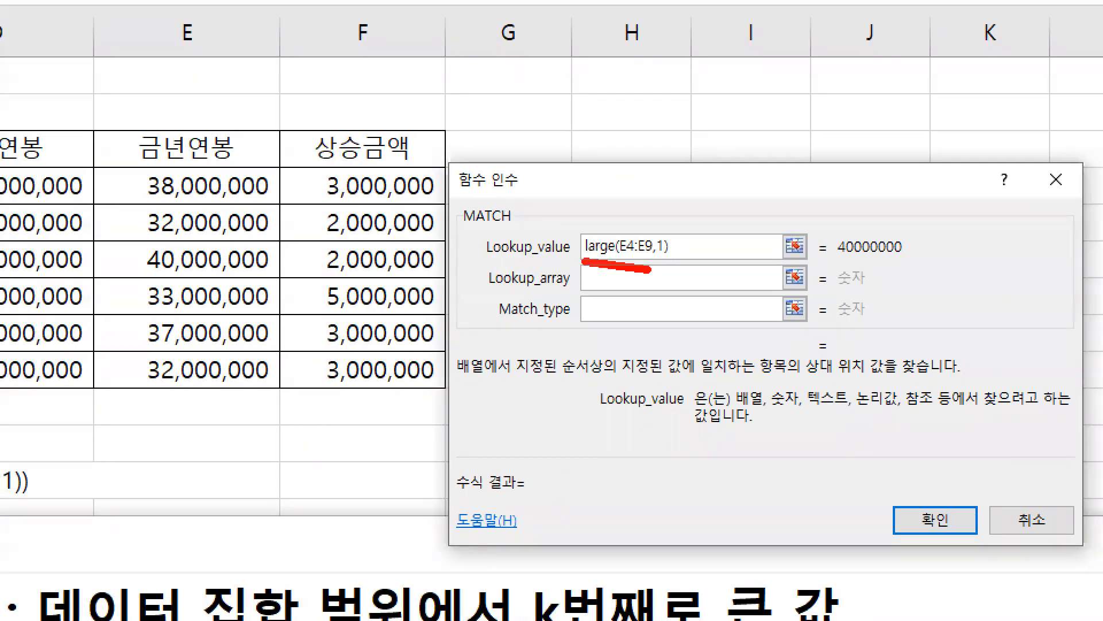
{"action": "left_click_drag", "start_coordinate": [647, 269], "coordinate": [674, 261]}
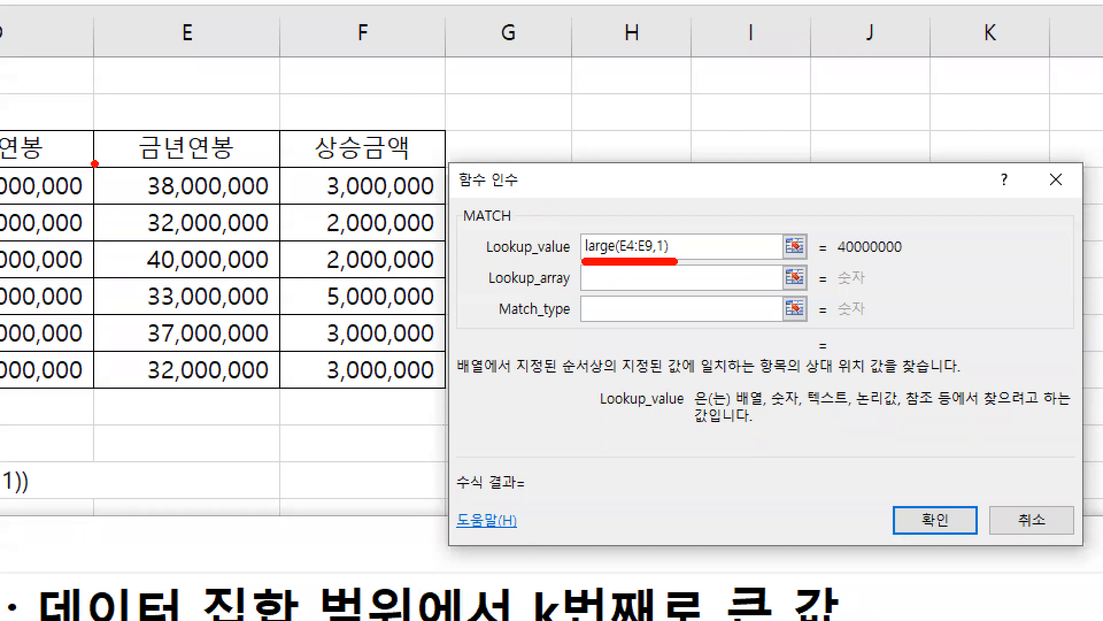
{"action": "left_click_drag", "start_coordinate": [93, 162], "coordinate": [277, 383]}
{"action": "key", "text": "g"}
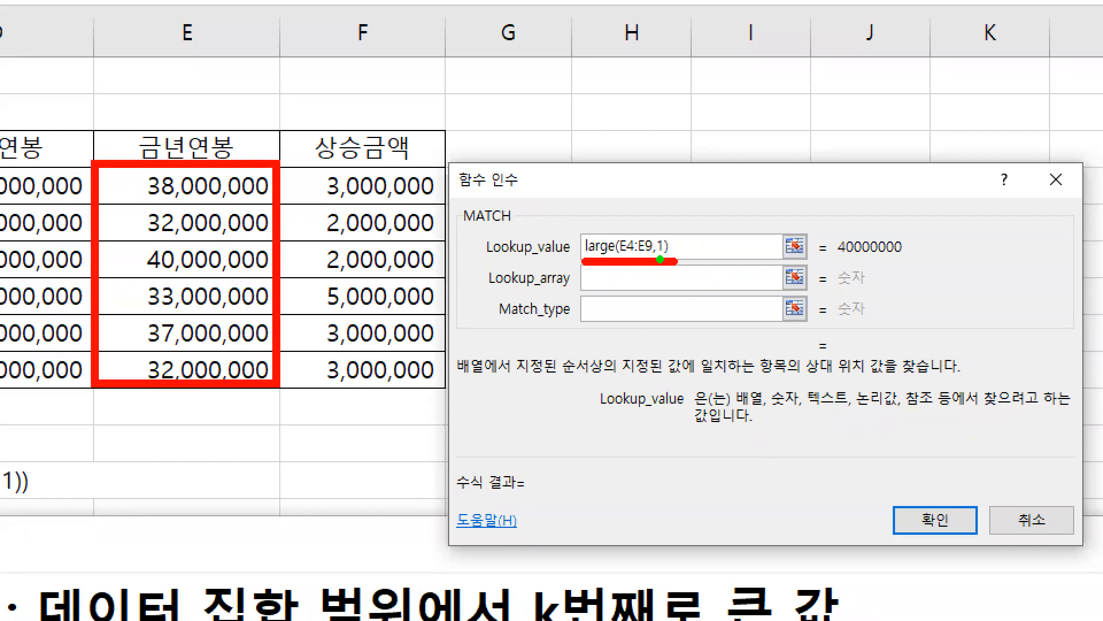
{"action": "key", "text": "b"}
{"action": "left_click_drag", "start_coordinate": [621, 257], "coordinate": [669, 261]}
{"action": "key", "text": "g"}
{"action": "key", "text": "r"}
{"action": "left_click_drag", "start_coordinate": [836, 260], "coordinate": [919, 261]}
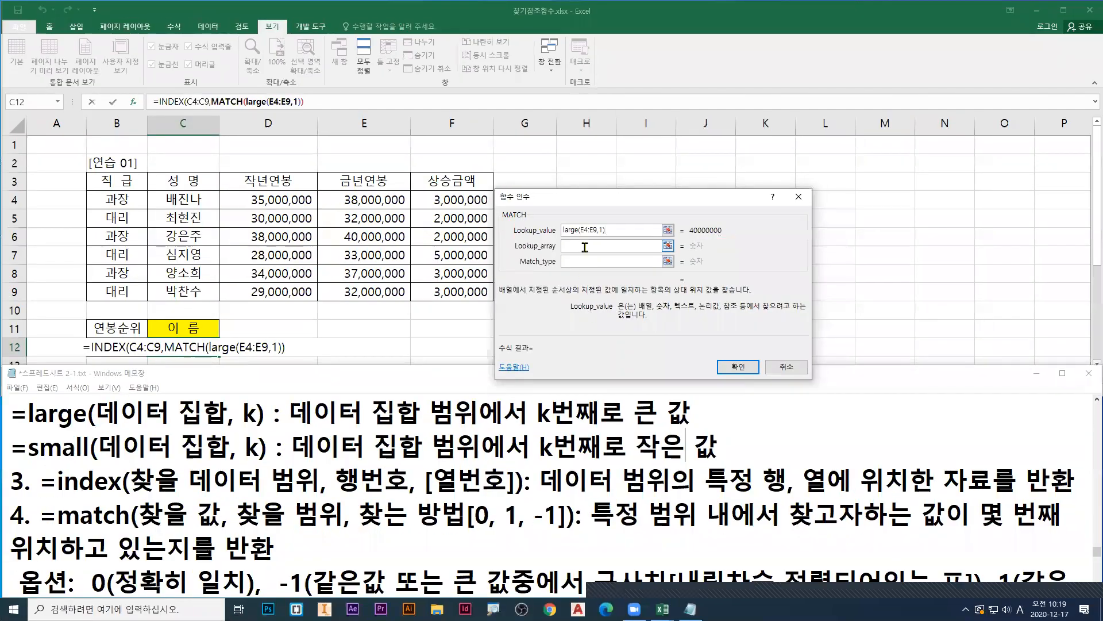
Step: Make the Lookup_array argument active, box the Lookup_value result in red, and underline Lookup_array in blue
{"action": "left_click", "coordinate": [621, 281]}
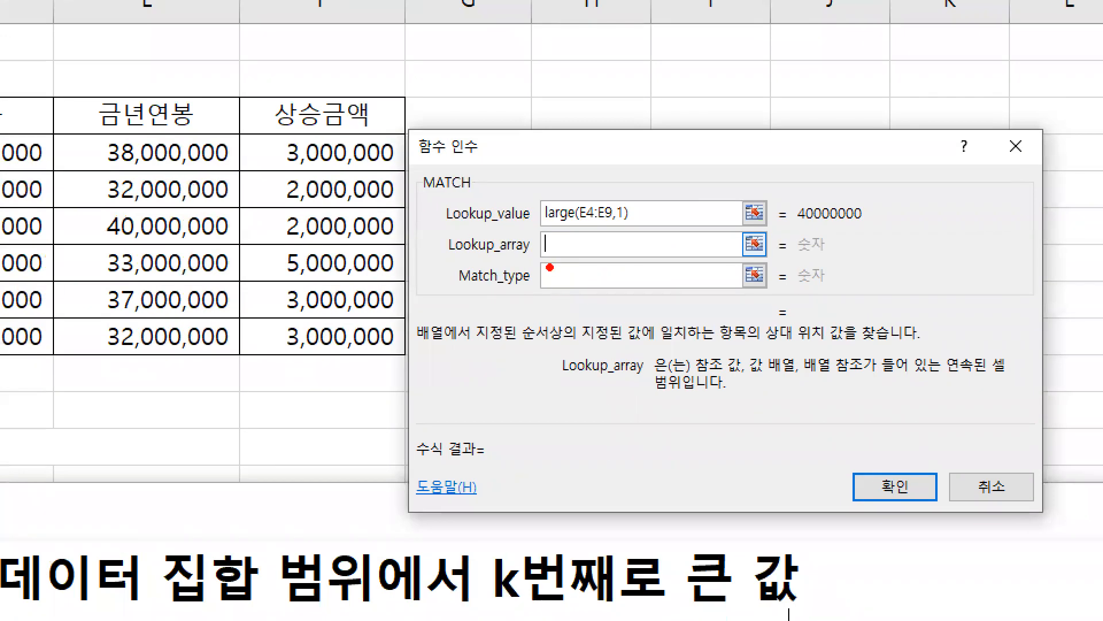
{"action": "left_click_drag", "start_coordinate": [790, 195], "coordinate": [876, 230]}
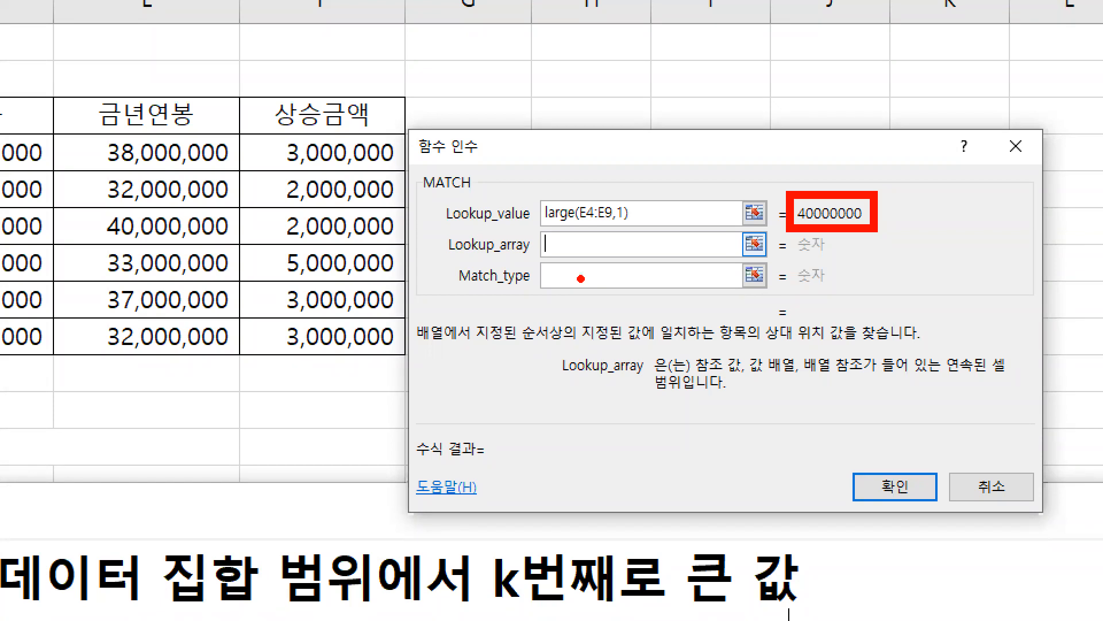
{"action": "key", "text": "b"}
{"action": "left_click_drag", "start_coordinate": [437, 262], "coordinate": [628, 263]}
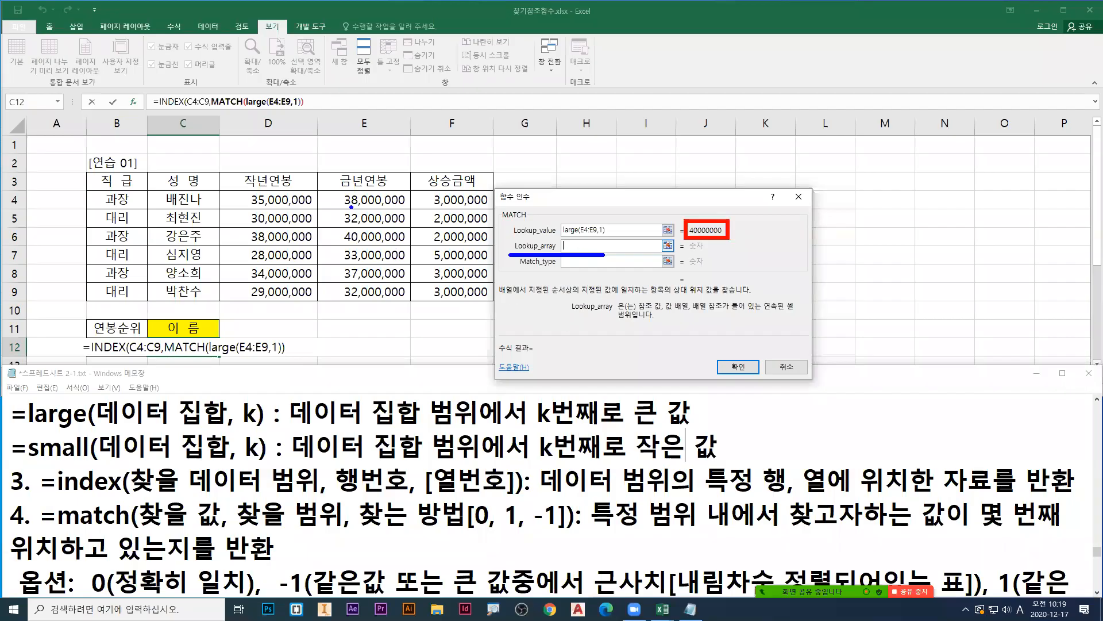
Step: Double-box the 금년연봉 values in blue, mark down to the third value, and set Lookup_array to E4:E9
{"action": "left_click_drag", "start_coordinate": [319, 190], "coordinate": [412, 305]}
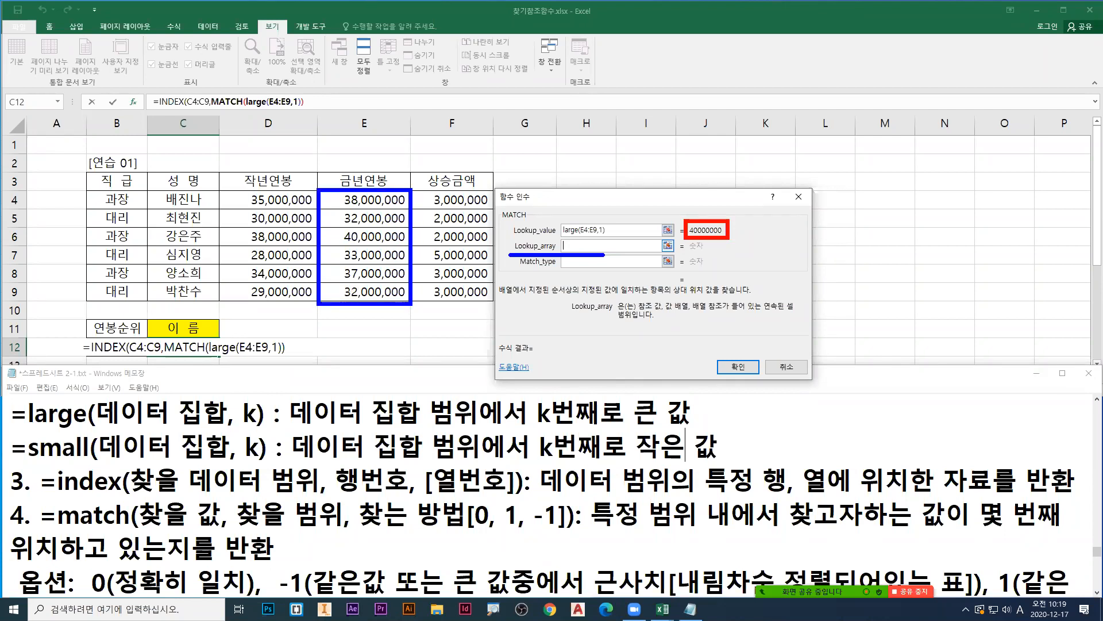
{"action": "left_click_drag", "start_coordinate": [316, 186], "coordinate": [412, 309]}
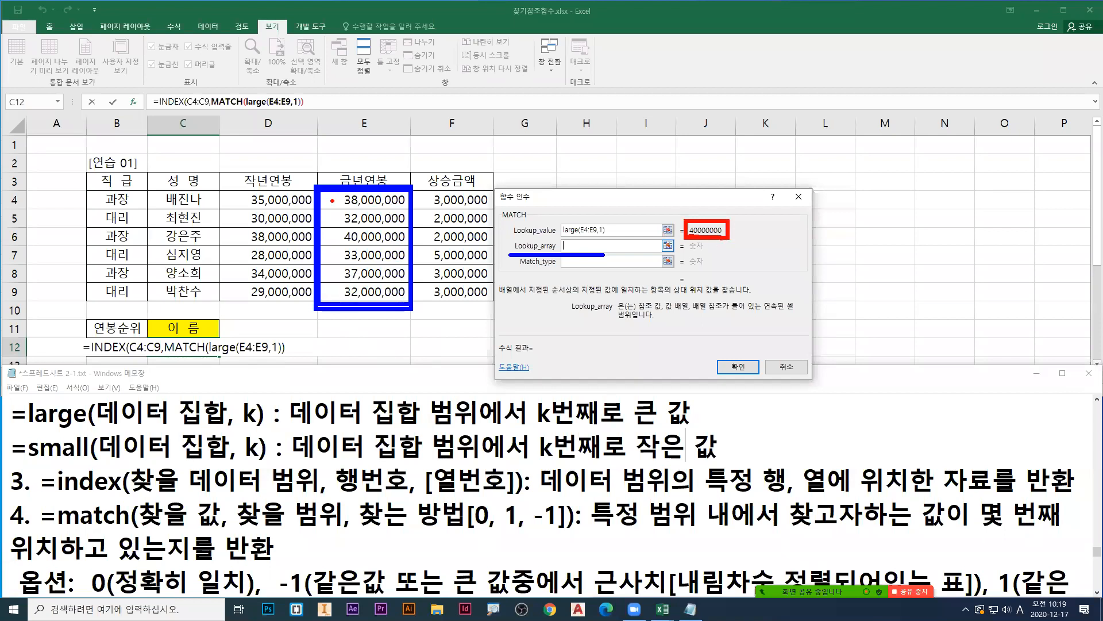
{"action": "left_click_drag", "start_coordinate": [325, 218], "coordinate": [327, 241]}
{"action": "left_click_drag", "start_coordinate": [359, 200], "coordinate": [368, 293]}
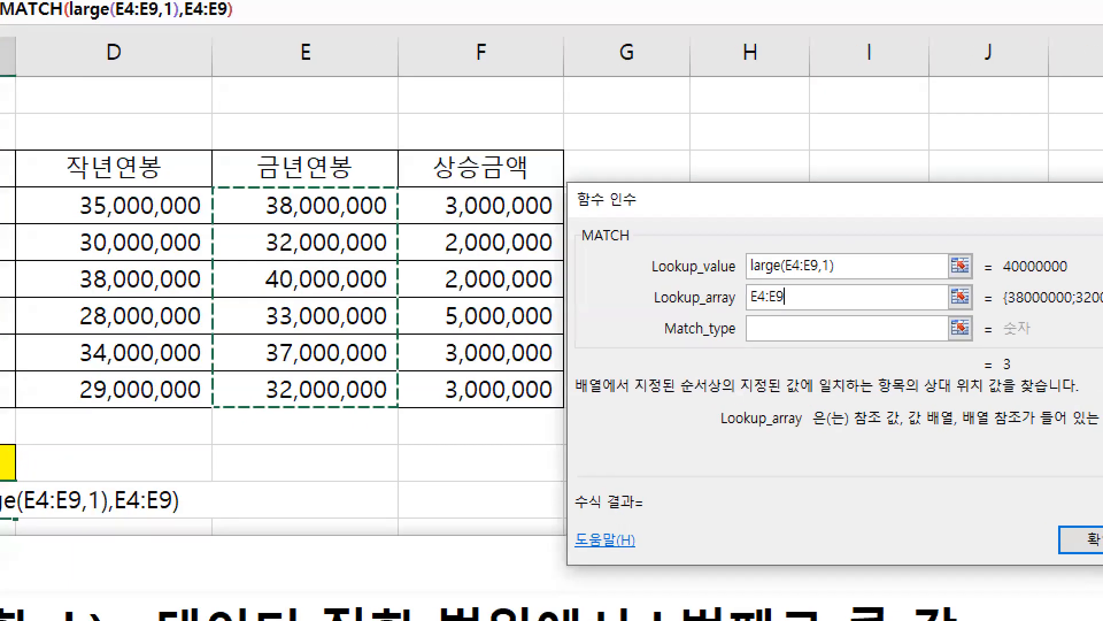
Step: Box the E4:E9 lookup range in green and underline the Lookup_value result in red
{"action": "key", "text": "g"}
{"action": "left_click_drag", "start_coordinate": [211, 183], "coordinate": [395, 407]}
{"action": "key", "text": "r"}
{"action": "left_click_drag", "start_coordinate": [998, 278], "coordinate": [1089, 282]}
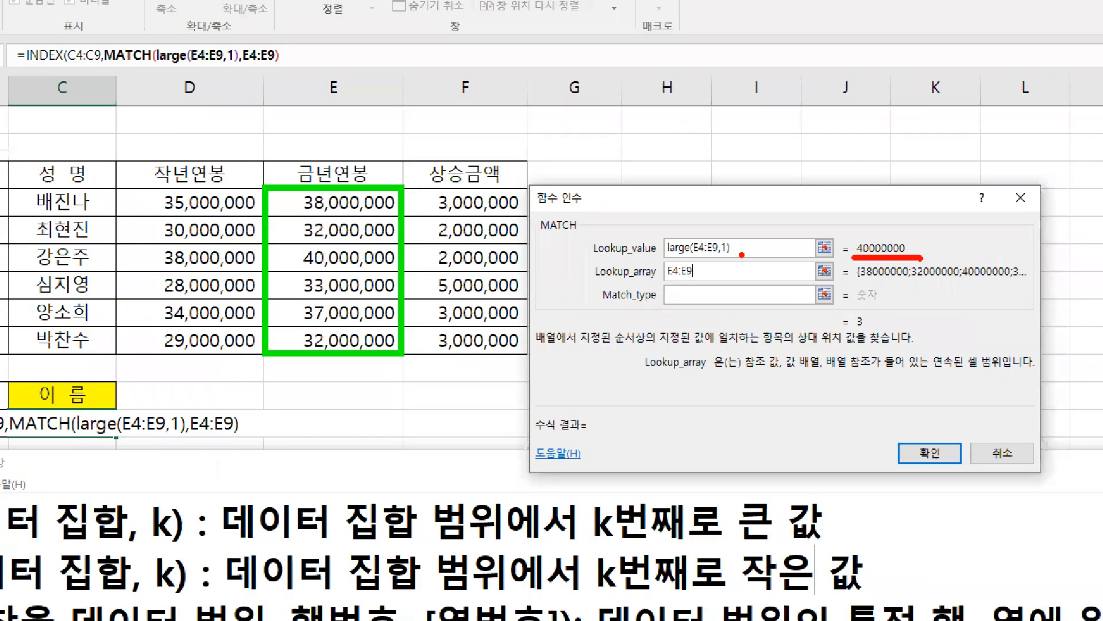
Step: Underline 40000000 in the Lookup_array preview in red, make the Match_type argument active and point a red arrow at it
{"action": "left_click_drag", "start_coordinate": [962, 281], "coordinate": [1012, 280]}
{"action": "left_click", "coordinate": [876, 282]}
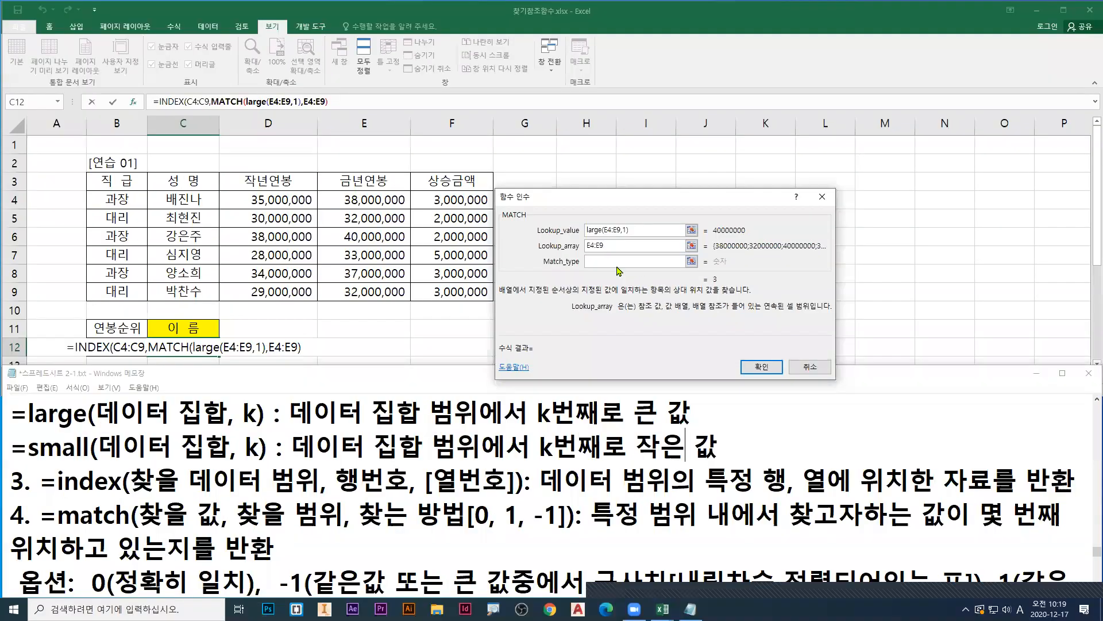
{"action": "key", "text": "Tab"}
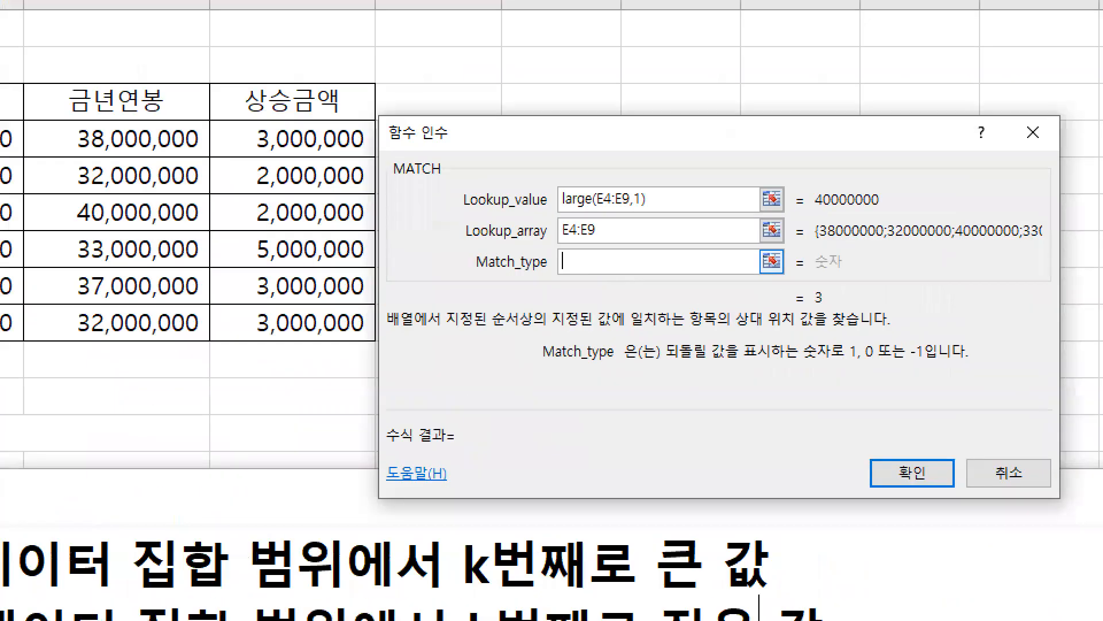
{"action": "left_click_drag", "start_coordinate": [572, 269], "coordinate": [556, 304]}
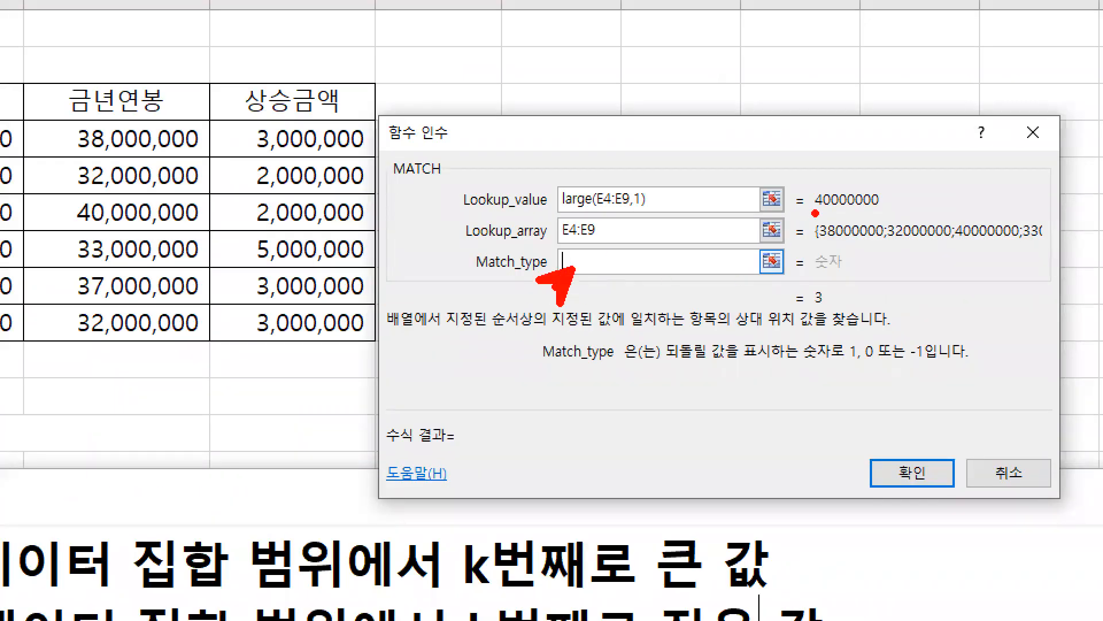
Step: Underline the Lookup_value result and the matching Lookup_array value in red, and set Match_type to 0
{"action": "left_click_drag", "start_coordinate": [814, 213], "coordinate": [879, 212]}
{"action": "left_click_drag", "start_coordinate": [961, 242], "coordinate": [1018, 248]}
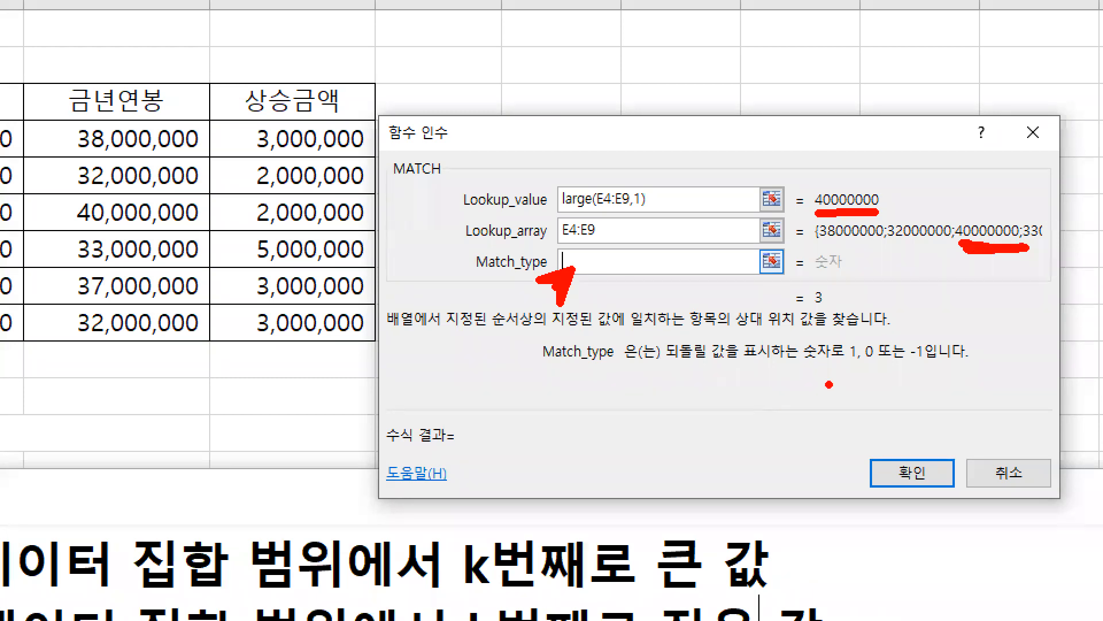
{"action": "left_click_drag", "start_coordinate": [862, 362], "coordinate": [876, 362]}
{"action": "key", "text": "Escape"}
{"action": "type", "text": "0"}
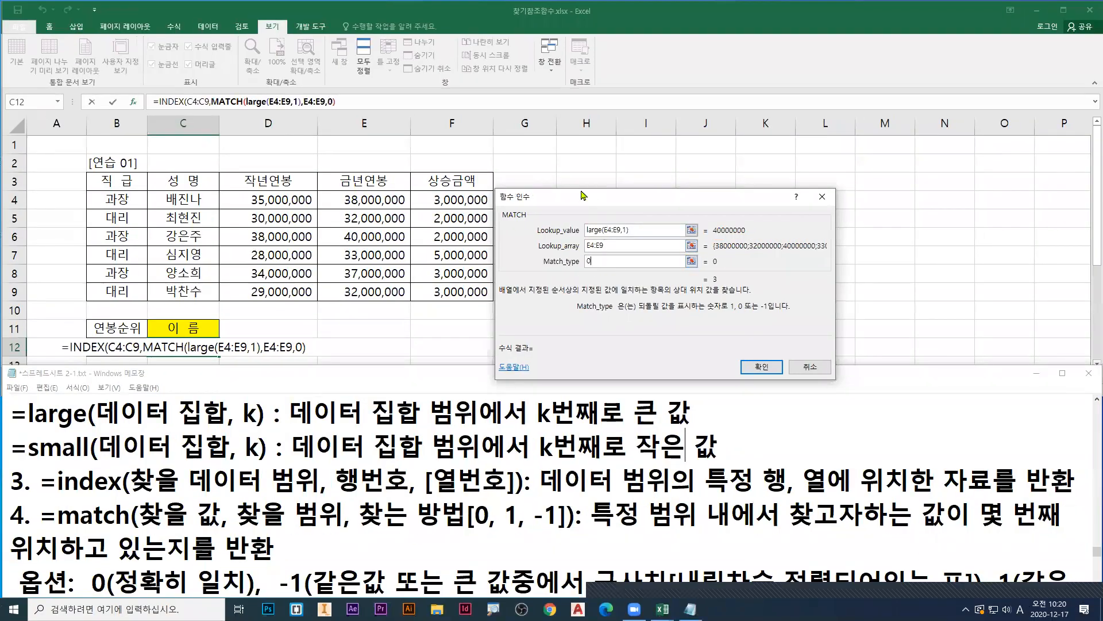
Step: Move the MATCH arguments dialog over the salary table, point a red arrow at 확인, and mark MATCH's parentheses in the formula in red
{"action": "left_click_drag", "start_coordinate": [566, 195], "coordinate": [333, 157]}
{"action": "key", "text": "ctrl+1"}
{"action": "left_click", "coordinate": [236, 115]}
{"action": "left_click_drag", "start_coordinate": [840, 529], "coordinate": [849, 556]}
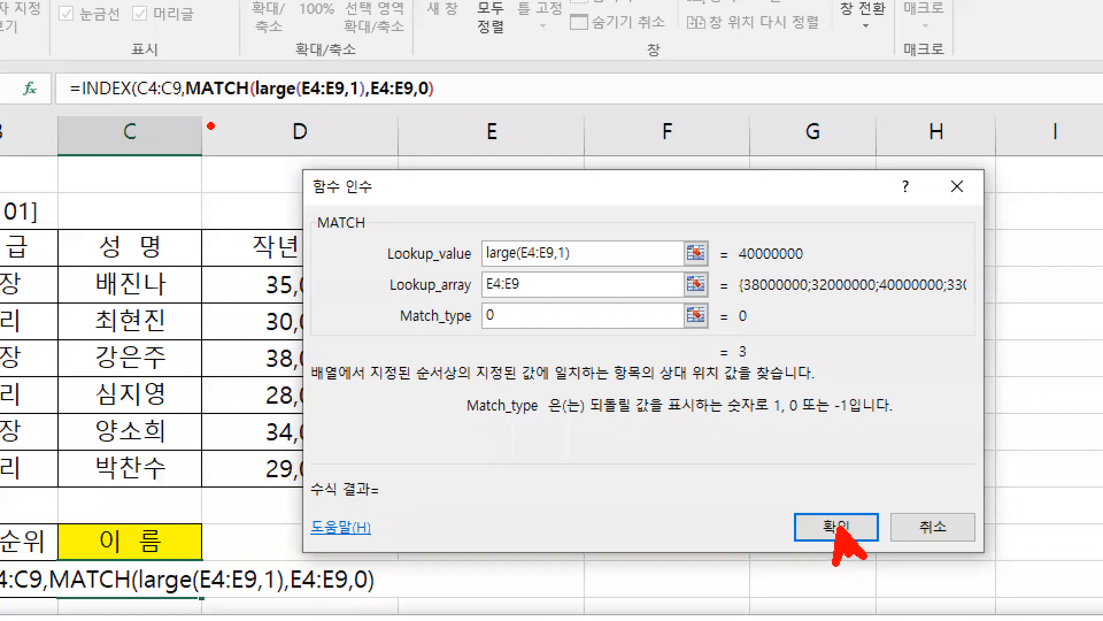
{"action": "left_click_drag", "start_coordinate": [256, 75], "coordinate": [252, 107]}
{"action": "left_click_drag", "start_coordinate": [427, 71], "coordinate": [428, 110]}
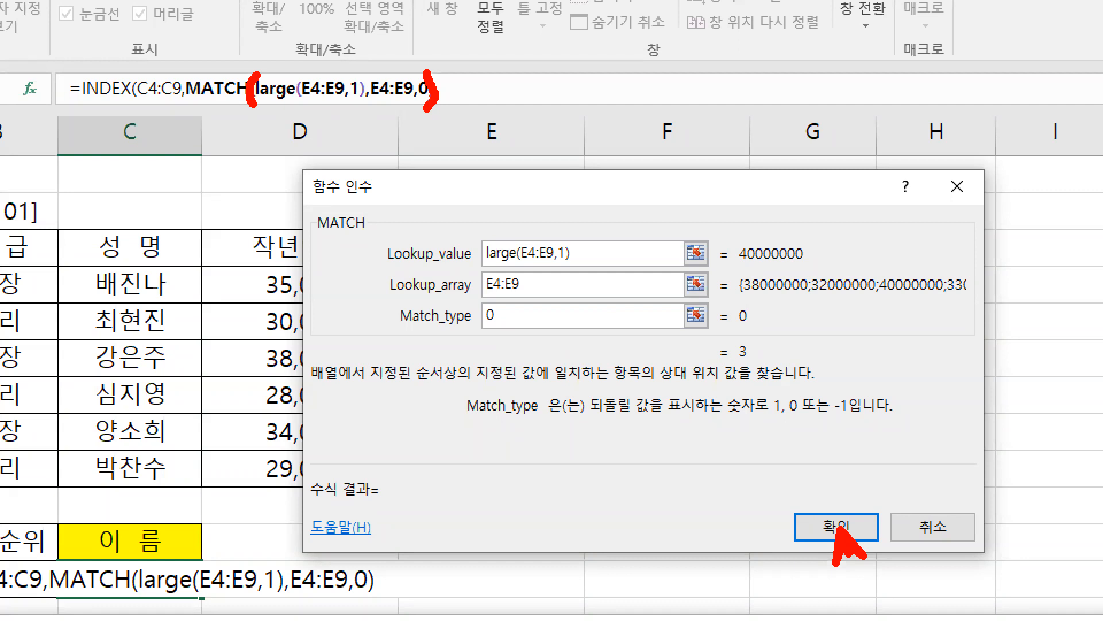
Step: Mark INDEX's opening and closing parenthesis positions in the formula in blue and circle 확인 in blue
{"action": "key", "text": "b"}
{"action": "left_click_drag", "start_coordinate": [137, 72], "coordinate": [136, 109]}
{"action": "mouse_move", "coordinate": [440, 70]}
{"action": "left_mouse_down"}
{"action": "mouse_move", "coordinate": [451, 80]}
{"action": "mouse_move", "coordinate": [443, 117]}
{"action": "left_mouse_up"}
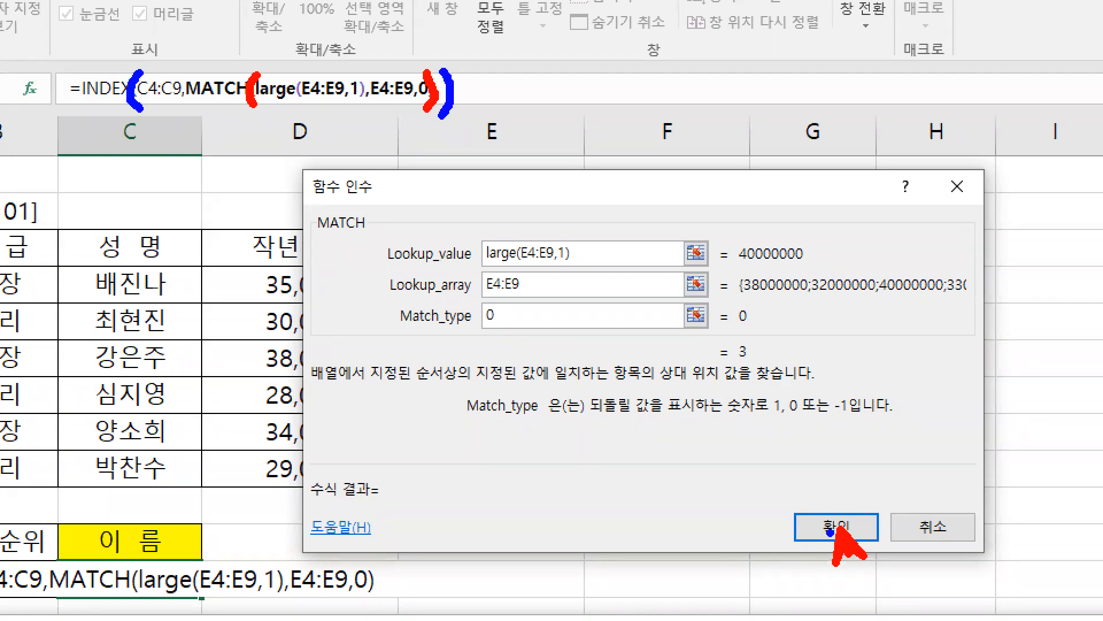
{"action": "mouse_move", "coordinate": [797, 506]}
{"action": "left_mouse_down"}
{"action": "mouse_move", "coordinate": [878, 555]}
{"action": "mouse_move", "coordinate": [876, 543]}
{"action": "left_mouse_up"}
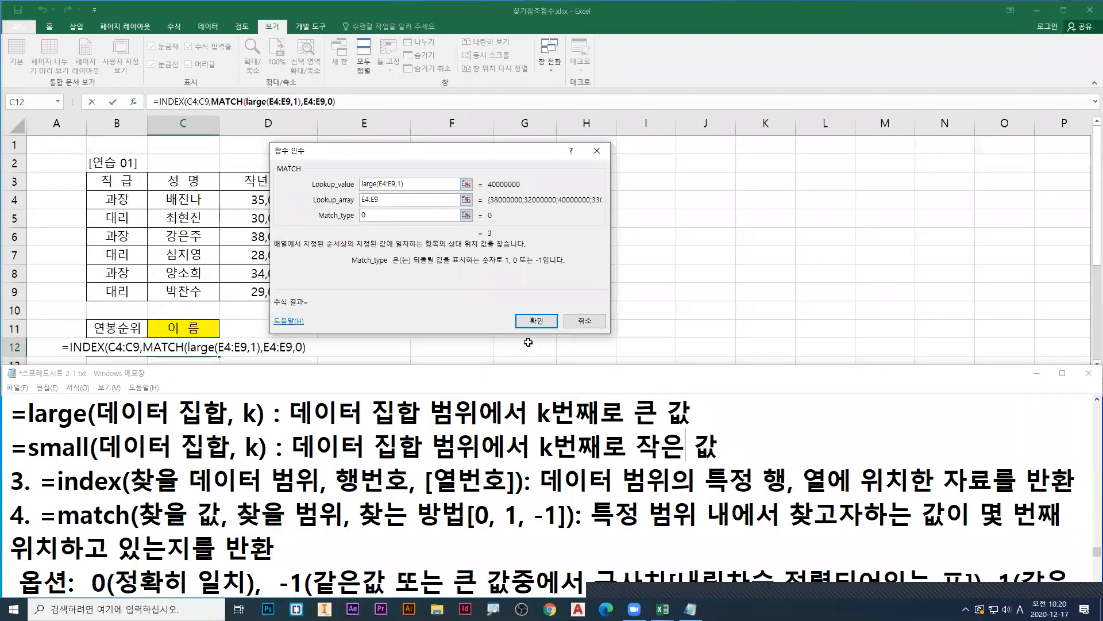
Step: Accept the MATCH arguments and complete the C12 formula as =INDEX(C4:C9,MATCH(LARGE(E4:E9,1),E4:E9,0))
{"action": "left_click", "coordinate": [836, 526]}
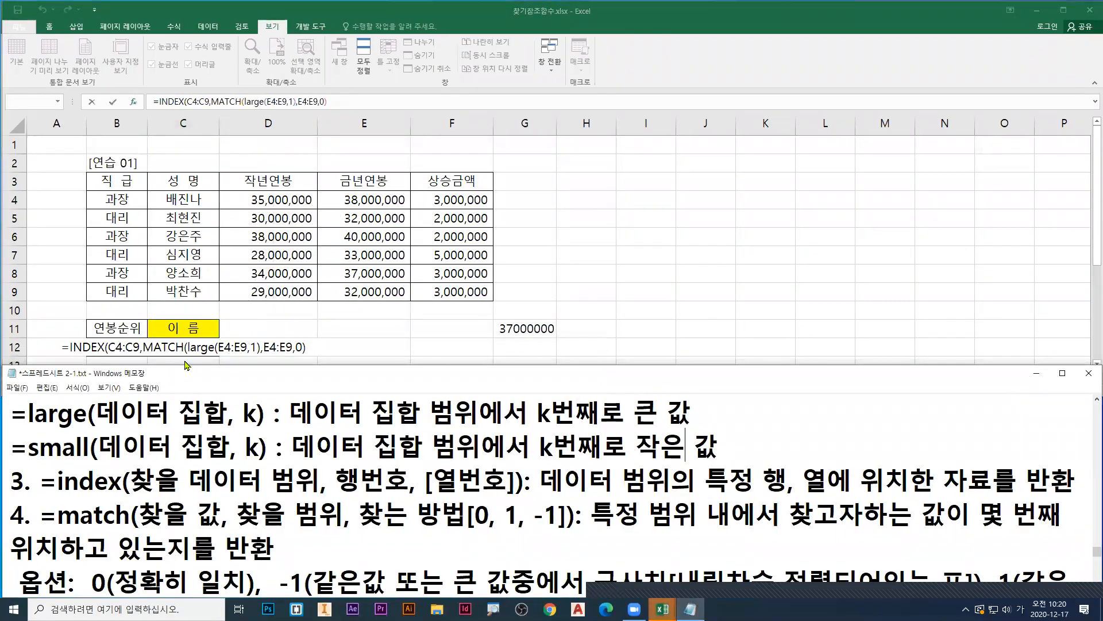
{"action": "key", "text": "Return"}
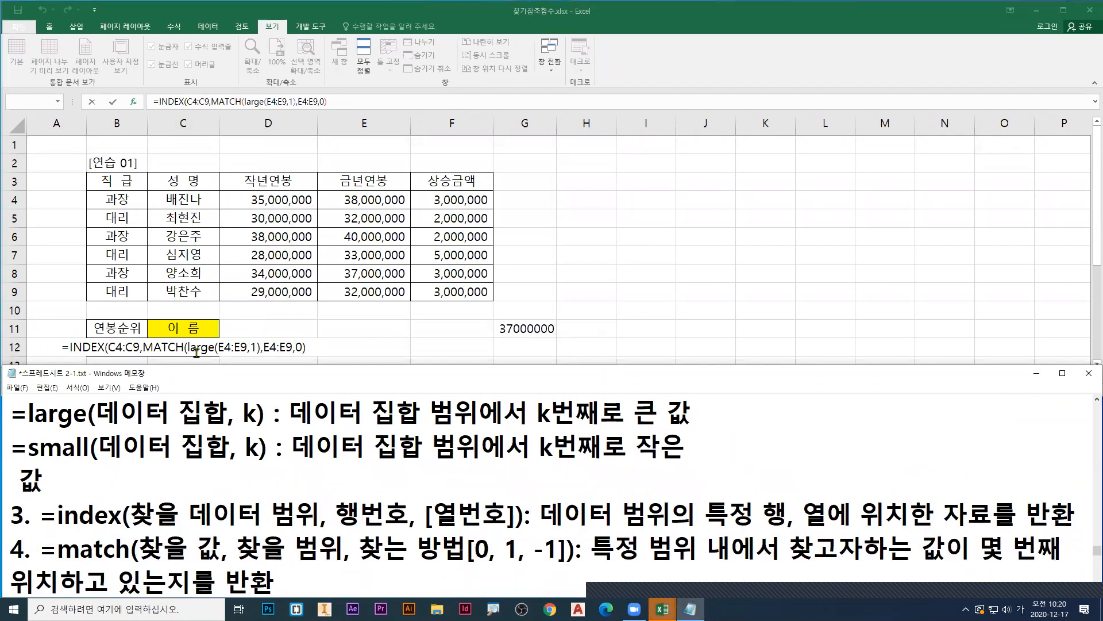
{"action": "key", "text": "BackSpace"}
{"action": "key", "text": "BackSpace"}
{"action": "left_click", "coordinate": [419, 278]}
{"action": "left_click", "coordinate": [520, 347]}
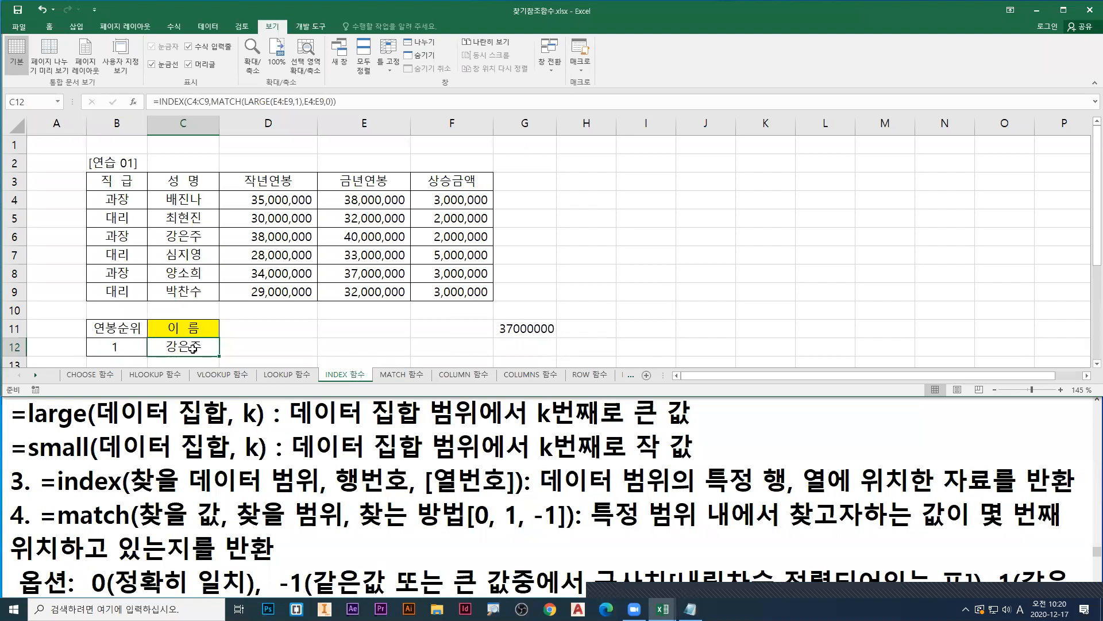
Step: Annotate the C12 result with a blue arrow, the text "shift + F3" and a blue underline
{"action": "scroll", "coordinate": [193, 349], "scroll_direction": "down", "scroll_amount": 2}
{"action": "scroll", "coordinate": [195, 290], "scroll_direction": "up", "scroll_amount": 1}
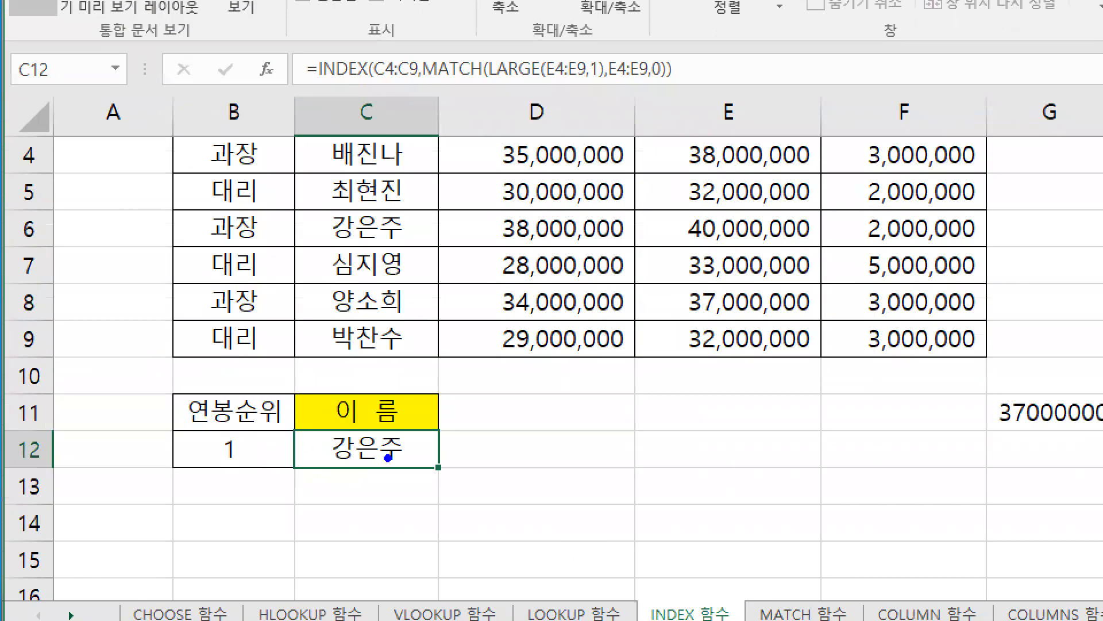
{"action": "left_click_drag", "start_coordinate": [389, 454], "coordinate": [439, 501]}
{"action": "type", "text": "tsh"}
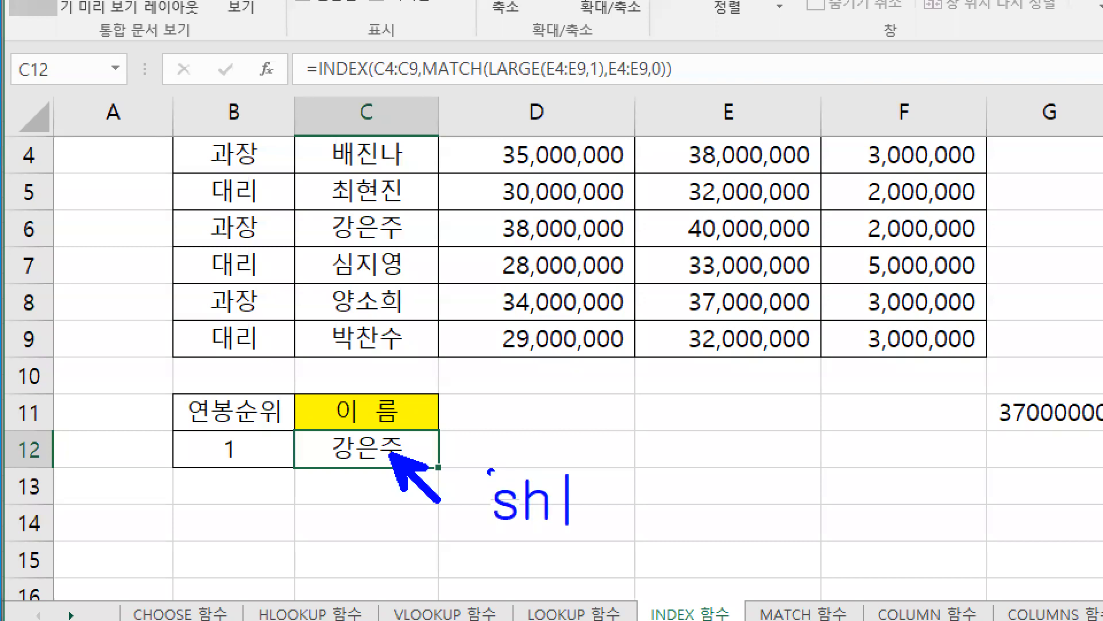
{"action": "type", "text": "ift + F3"}
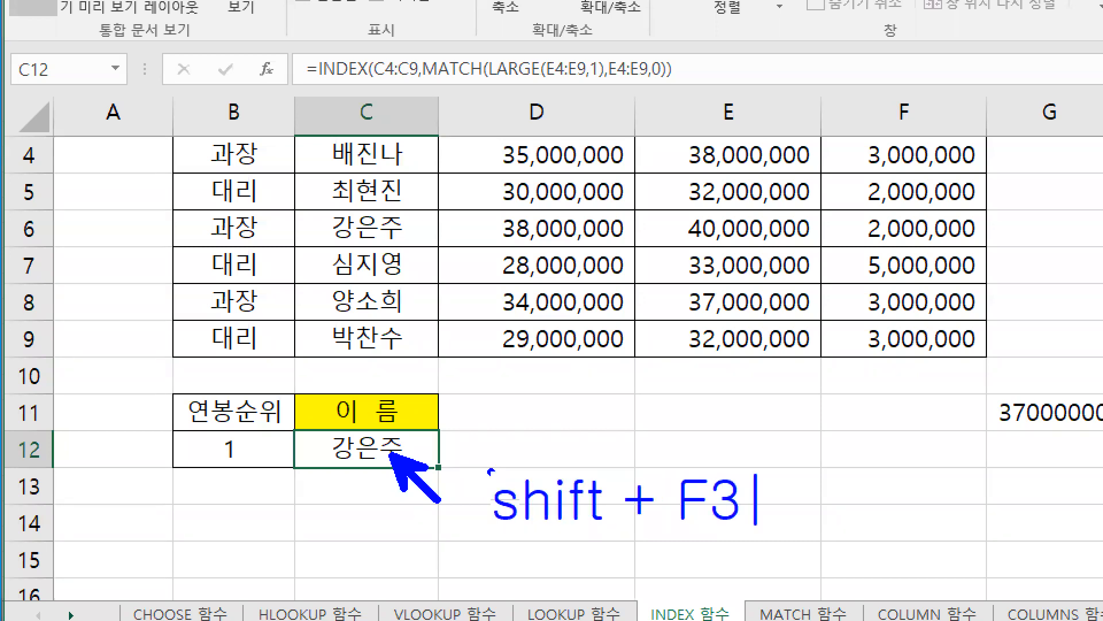
{"action": "left_click_drag", "start_coordinate": [343, 464], "coordinate": [382, 464]}
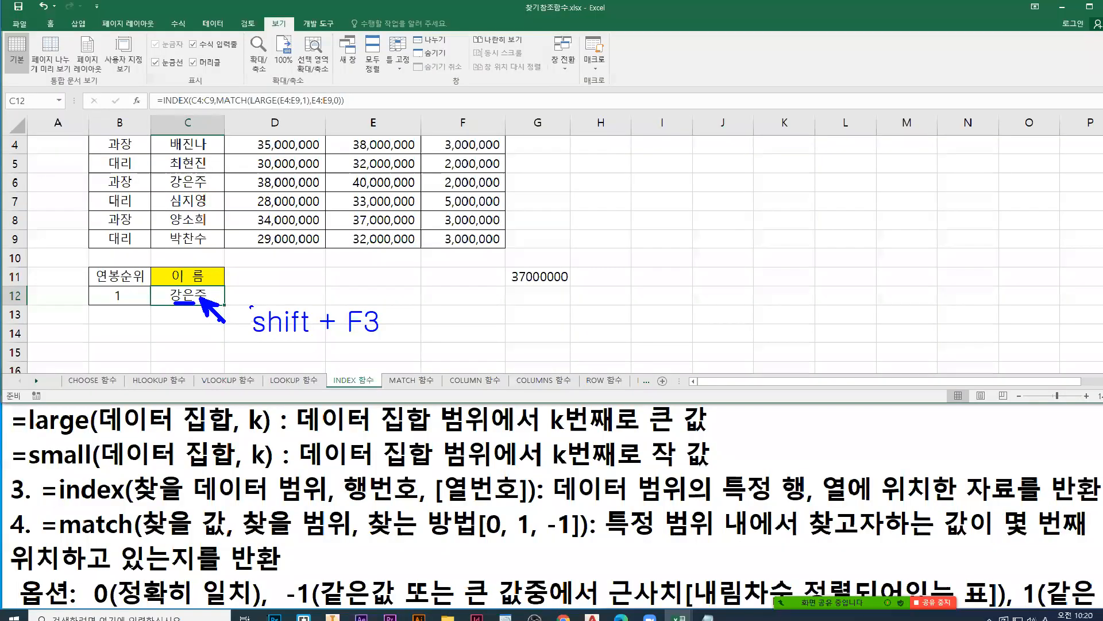
Step: Reopen C12's INDEX function arguments in the array,row_num,column_num form and move the dialog clear of the salary table
{"action": "key", "text": "shift+F3"}
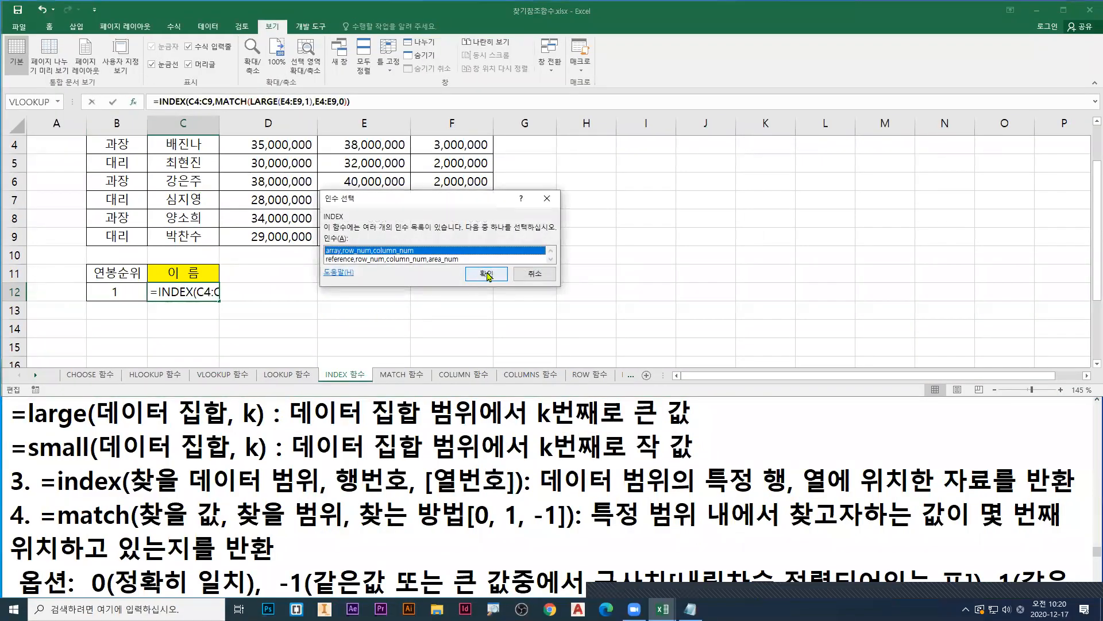
{"action": "left_click", "coordinate": [487, 274]}
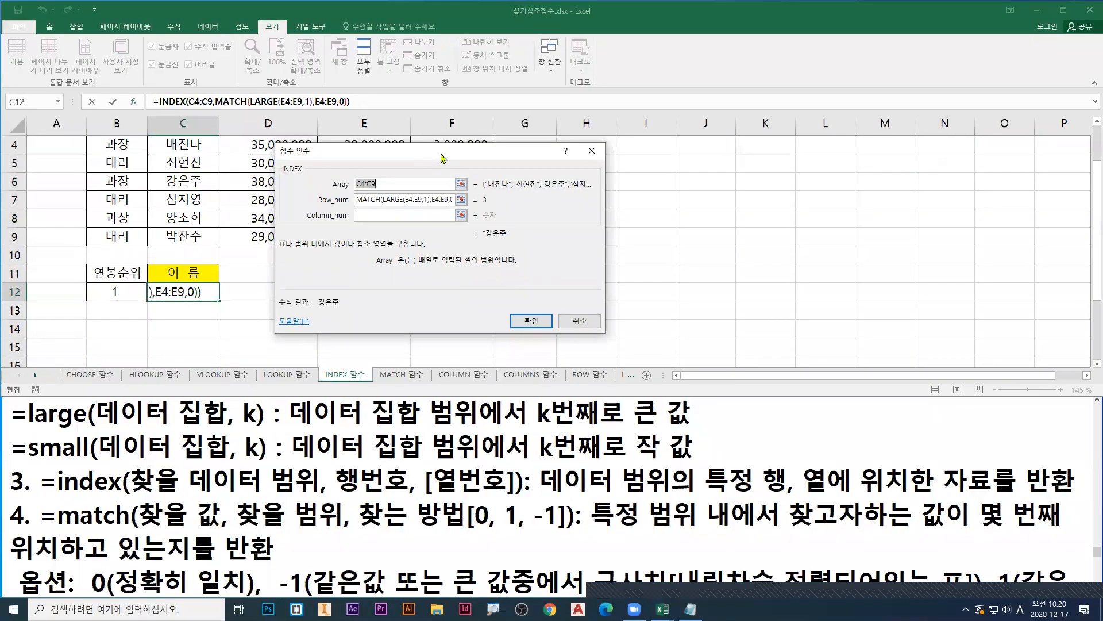
{"action": "left_click_drag", "start_coordinate": [443, 158], "coordinate": [646, 214]}
{"action": "scroll", "coordinate": [646, 214], "scroll_direction": "up", "scroll_amount": 1}
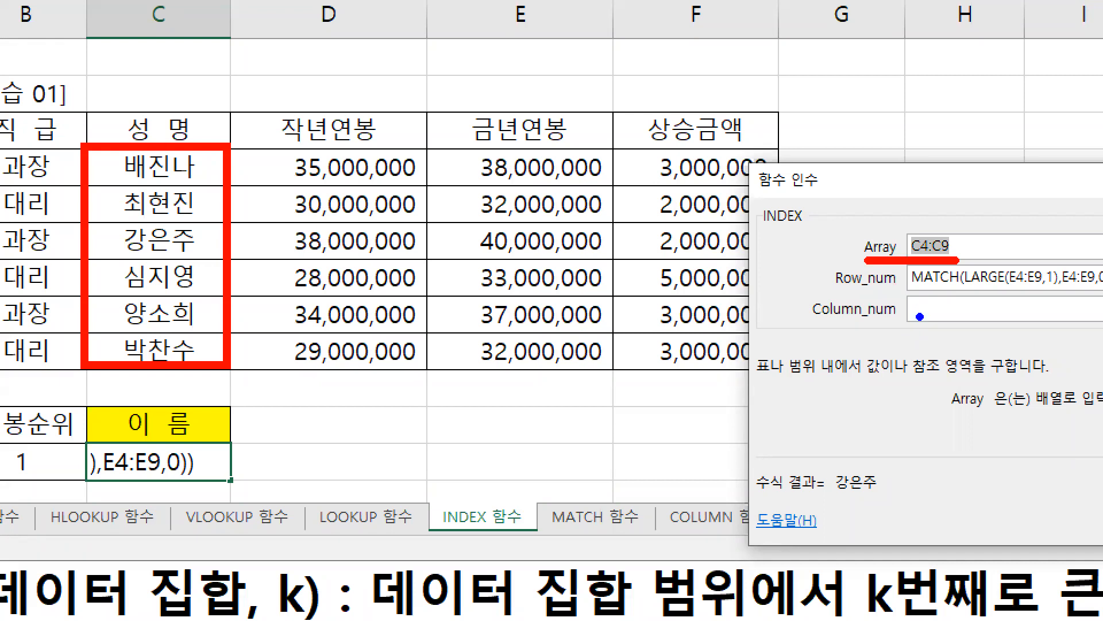
Step: Mark the Column_num argument and the 성명 column in blue, and box the names in C4:C9 in blue
{"action": "left_click_drag", "start_coordinate": [927, 301], "coordinate": [923, 316]}
{"action": "left_click_drag", "start_coordinate": [166, 95], "coordinate": [160, 136]}
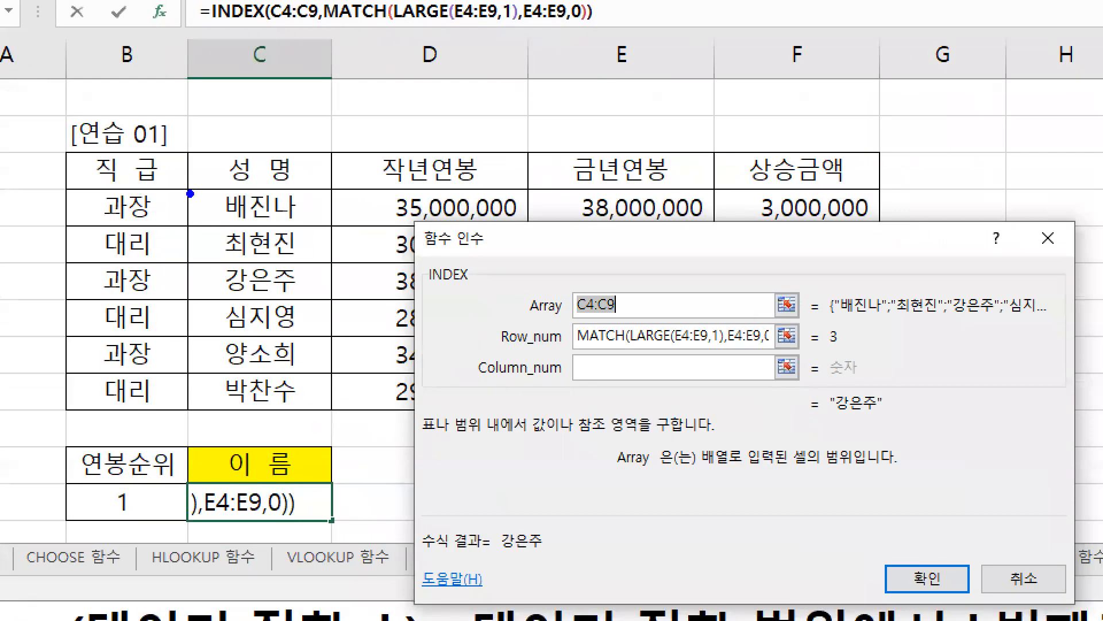
{"action": "left_click_drag", "start_coordinate": [146, 190], "coordinate": [208, 285]}
{"action": "left_click_drag", "start_coordinate": [307, 376], "coordinate": [331, 411]}
Step: Underline the Row_num formula and its result in red, and number the first three name rows 1, 2 and 3
{"action": "key", "text": "r"}
{"action": "left_click_drag", "start_coordinate": [578, 347], "coordinate": [785, 347]}
{"action": "mouse_move", "coordinate": [166, 197]}
{"action": "left_mouse_down"}
{"action": "mouse_move", "coordinate": [144, 252]}
{"action": "mouse_move", "coordinate": [177, 250]}
{"action": "left_mouse_up"}
{"action": "mouse_move", "coordinate": [149, 267]}
{"action": "left_mouse_down"}
{"action": "mouse_move", "coordinate": [154, 285]}
{"action": "mouse_move", "coordinate": [129, 298]}
{"action": "left_mouse_up"}
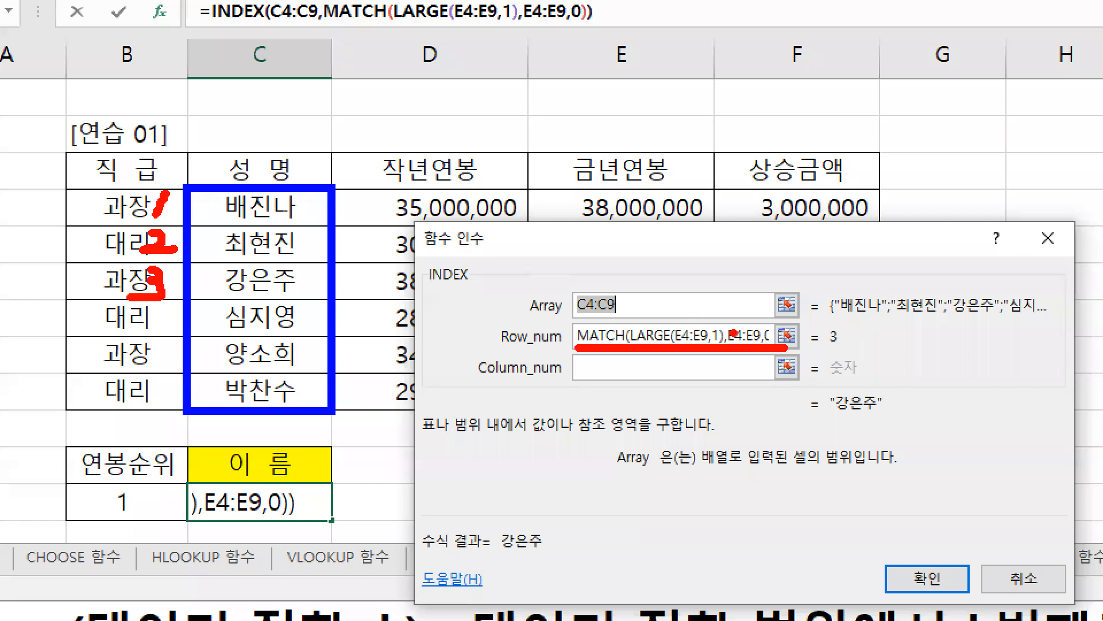
{"action": "left_click_drag", "start_coordinate": [824, 349], "coordinate": [849, 348]}
{"action": "left_click_drag", "start_coordinate": [636, 350], "coordinate": [723, 350]}
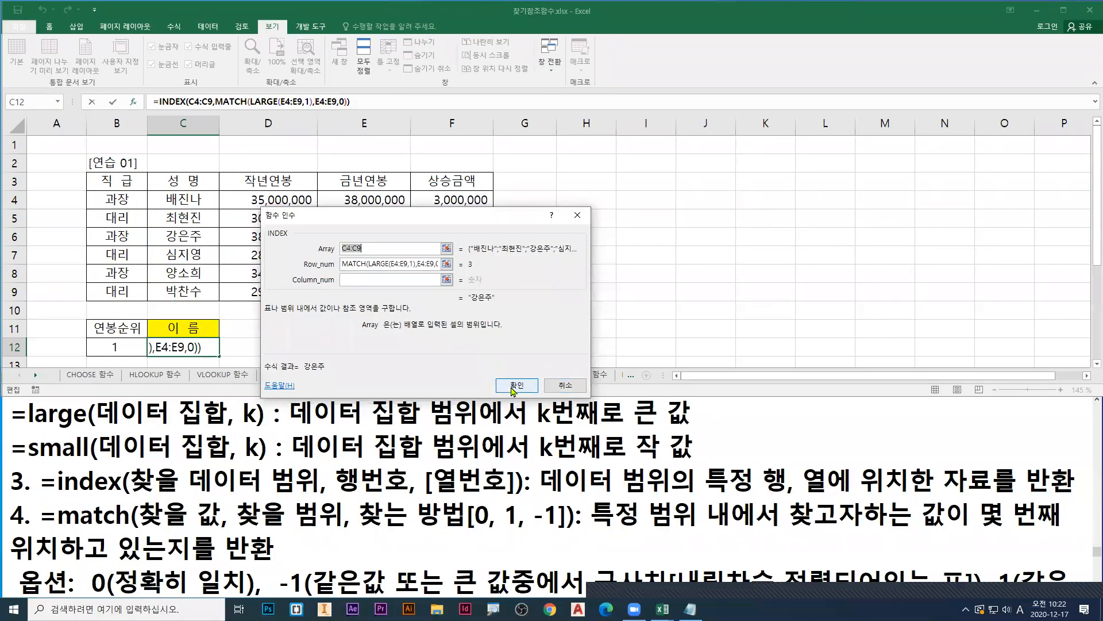
Step: Copy the complete C12 formula into the text notes on a new line above =large, followed by a blank line
{"action": "key", "text": "Return"}
{"action": "key", "text": "F2"}
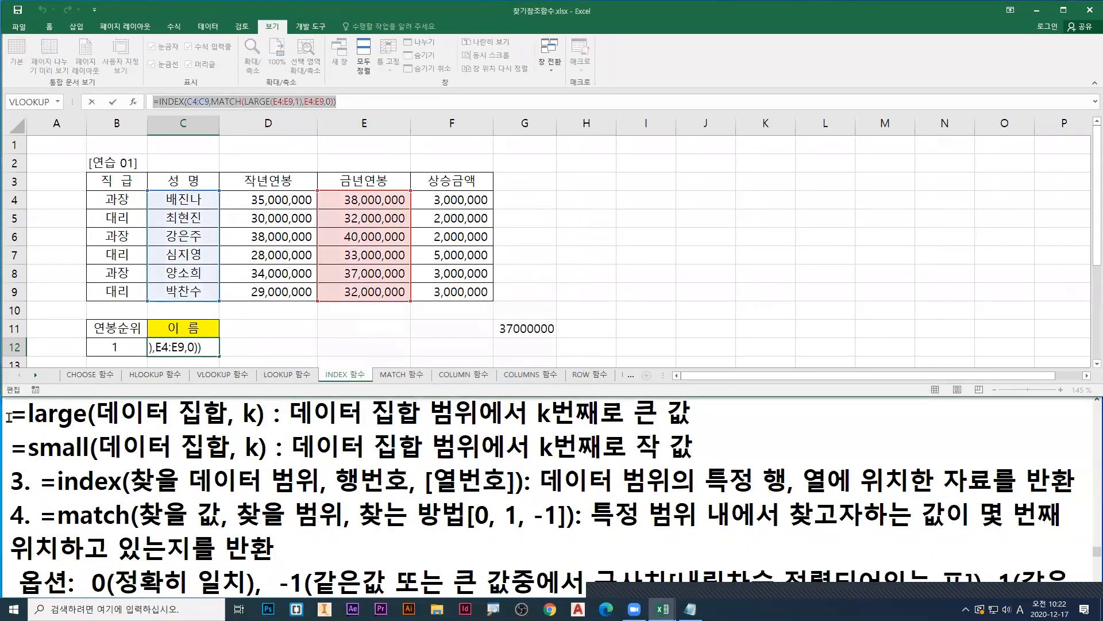
{"action": "left_click", "coordinate": [9, 416]}
{"action": "key", "text": "Return"}
{"action": "key", "text": "Up"}
{"action": "type", "text": "=INDEX(C4:C9,MATCH(LARGE(E4:E9,1),E4:E9,0))"}
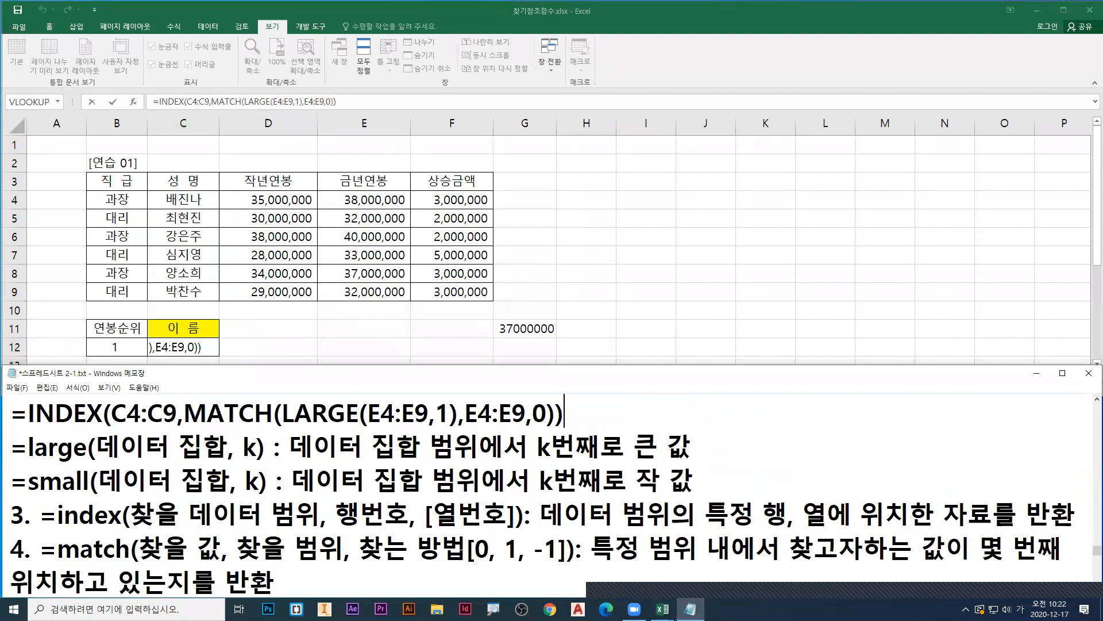
{"action": "key", "text": "Return"}
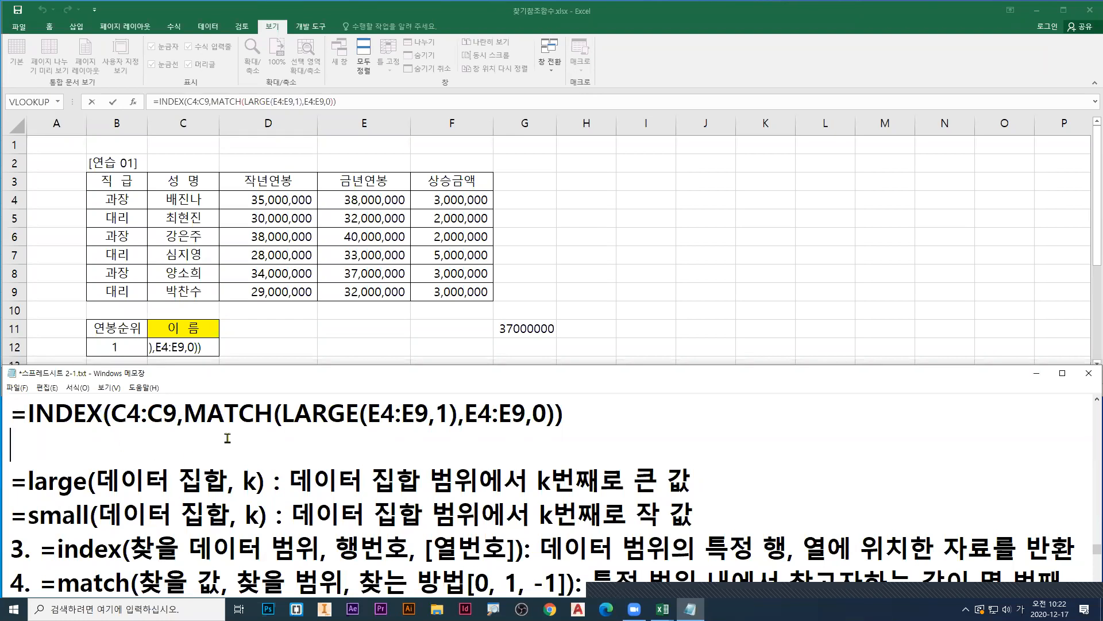
Step: In the notes' database function section, change =daverage to =dget
{"action": "scroll", "coordinate": [318, 528], "scroll_direction": "down", "scroll_amount": 3}
{"action": "scroll", "coordinate": [338, 494], "scroll_direction": "up", "scroll_amount": 6}
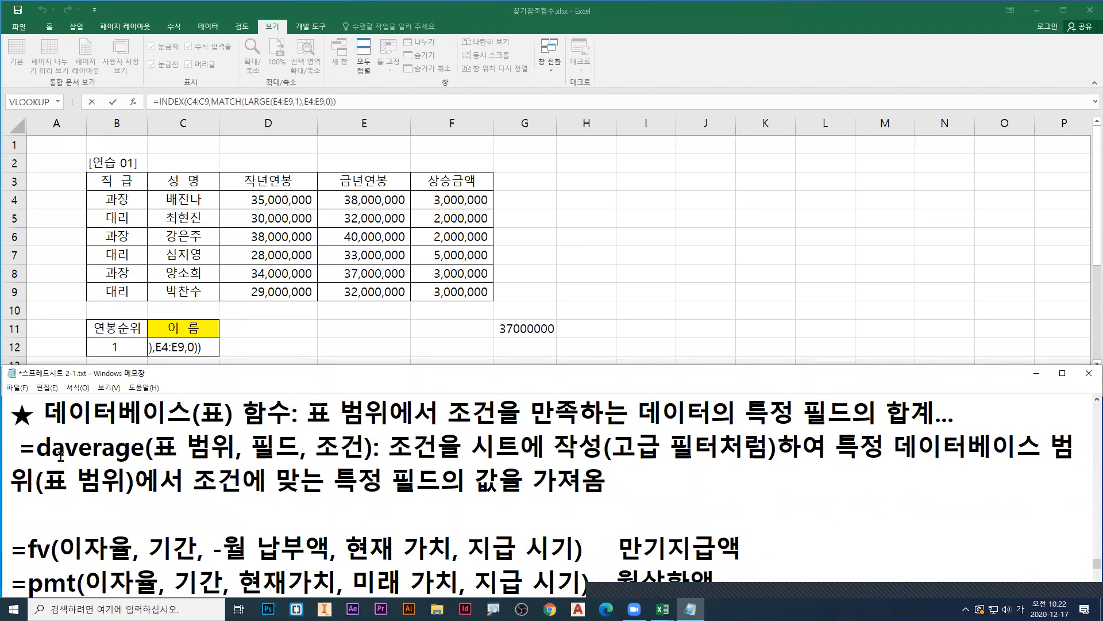
{"action": "left_click_drag", "start_coordinate": [50, 447], "coordinate": [144, 447]}
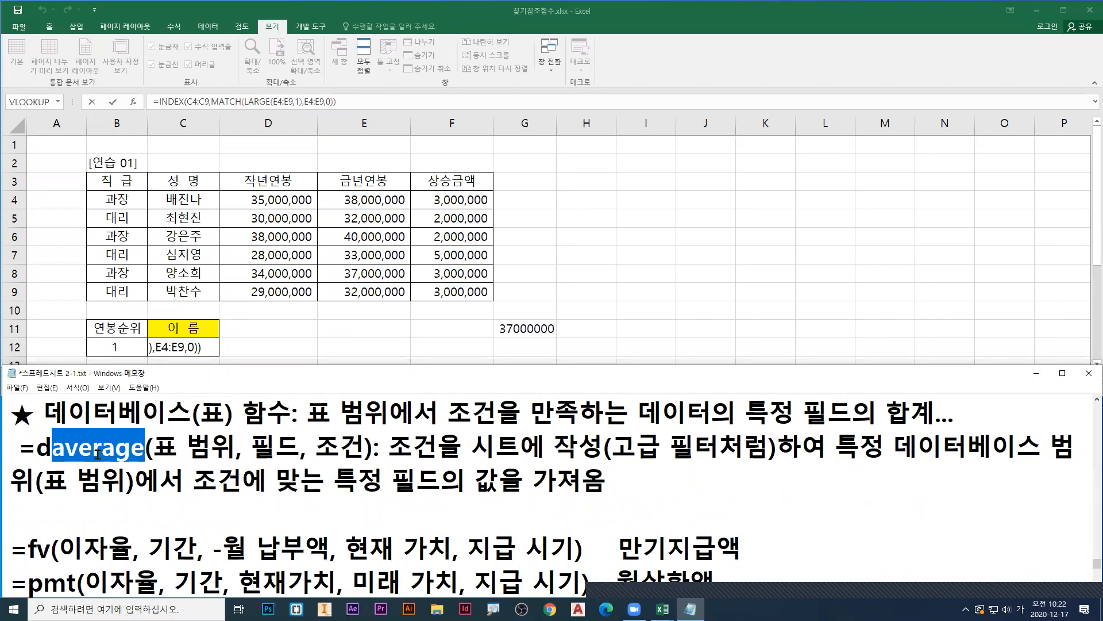
{"action": "type", "text": "ㅎ"}
{"action": "key", "text": "BackSpace"}
{"action": "key", "text": "Hangul"}
{"action": "type", "text": "get"}
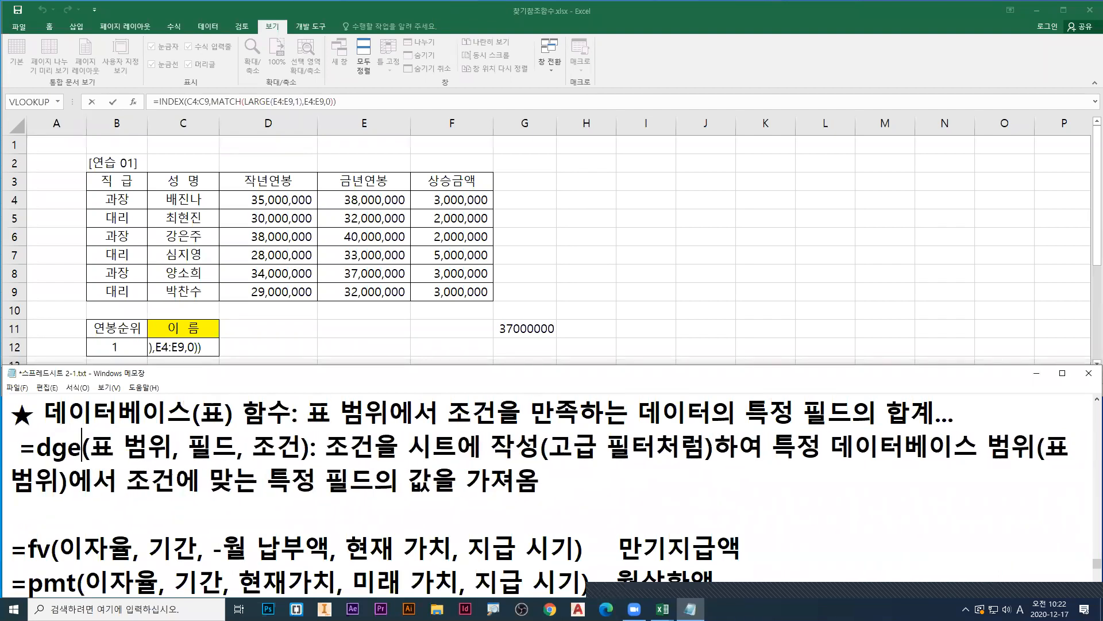
Step: Remove the leading space before =dget in the notes
{"action": "key", "text": "Left"}
{"action": "key", "text": "Left"}
{"action": "key", "text": "Left"}
{"action": "key", "text": "Left"}
{"action": "key", "text": "Left"}
{"action": "key", "text": "Left"}
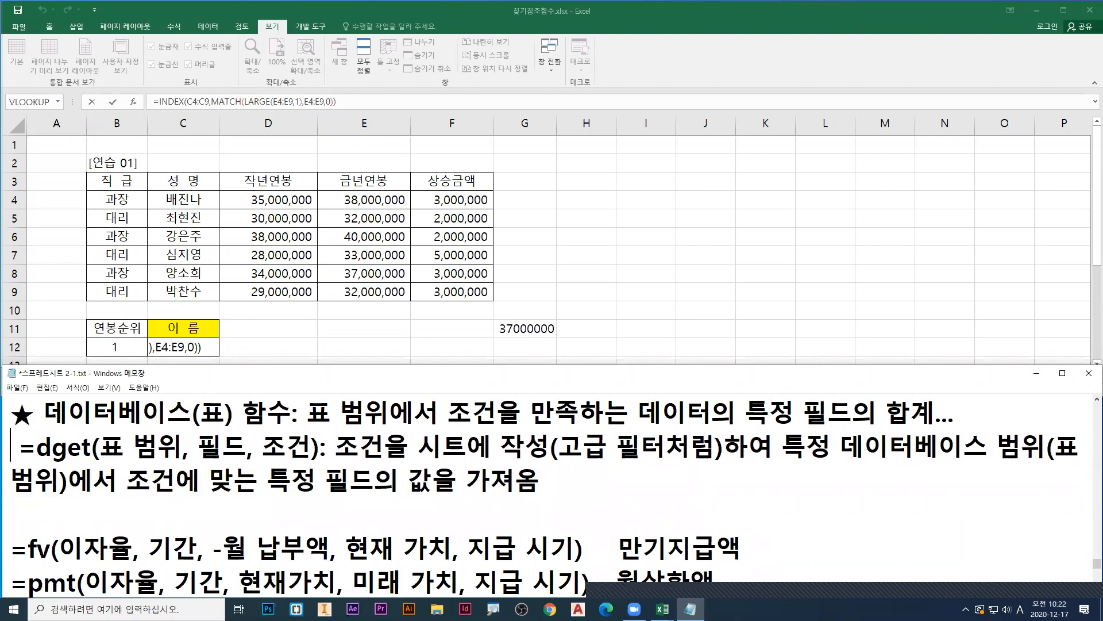
{"action": "key", "text": "Delete"}
Step: Copy =dget(표 범위, 필드, 조건) onto a new line directly above the dget description
{"action": "key", "text": "shift+Right"}
{"action": "key", "text": "shift+Right"}
{"action": "key", "text": "shift+Right"}
{"action": "key", "text": "shift+Right"}
{"action": "key", "text": "shift+Right"}
{"action": "key", "text": "shift+Right"}
{"action": "key", "text": "shift+Right"}
{"action": "key", "text": "shift+Right"}
{"action": "key", "text": "shift+Right"}
{"action": "key", "text": "shift+Right"}
{"action": "key", "text": "shift+Right"}
{"action": "key", "text": "shift+Right"}
{"action": "key", "text": "shift+Right"}
{"action": "key", "text": "shift+Right"}
{"action": "key", "text": "shift+Right"}
{"action": "key", "text": "shift+Right"}
{"action": "key", "text": "shift+Right"}
{"action": "key", "text": "shift+Right"}
{"action": "key", "text": "shift+Right"}
{"action": "key", "text": "shift+Right"}
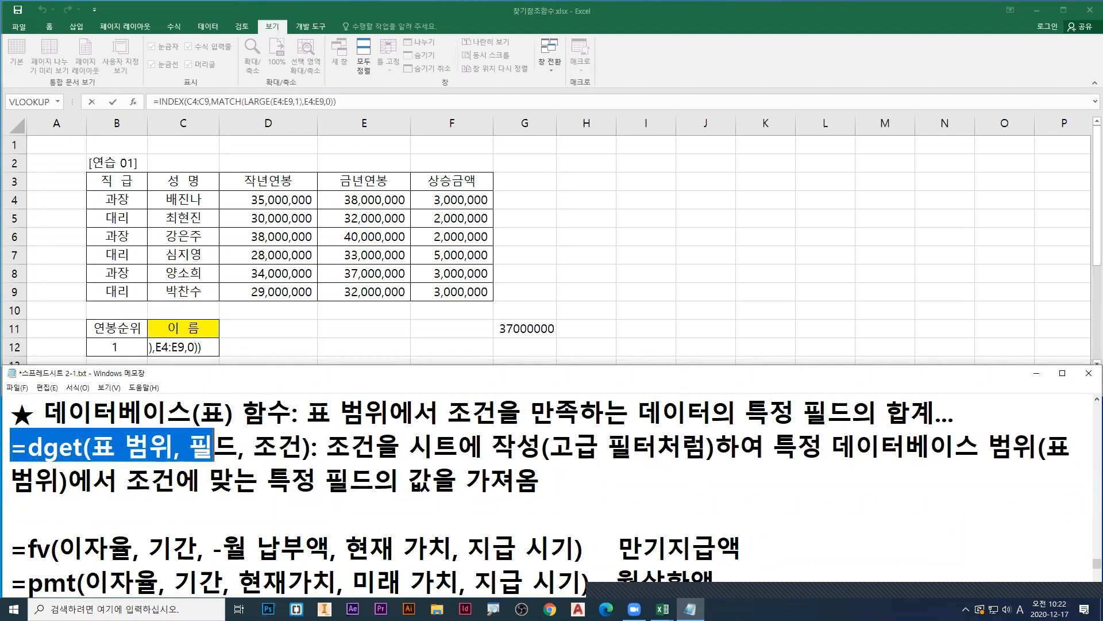
{"action": "key", "text": "shift+Left"}
{"action": "key", "text": "shift+Left"}
{"action": "key", "text": "ctrl+c"}
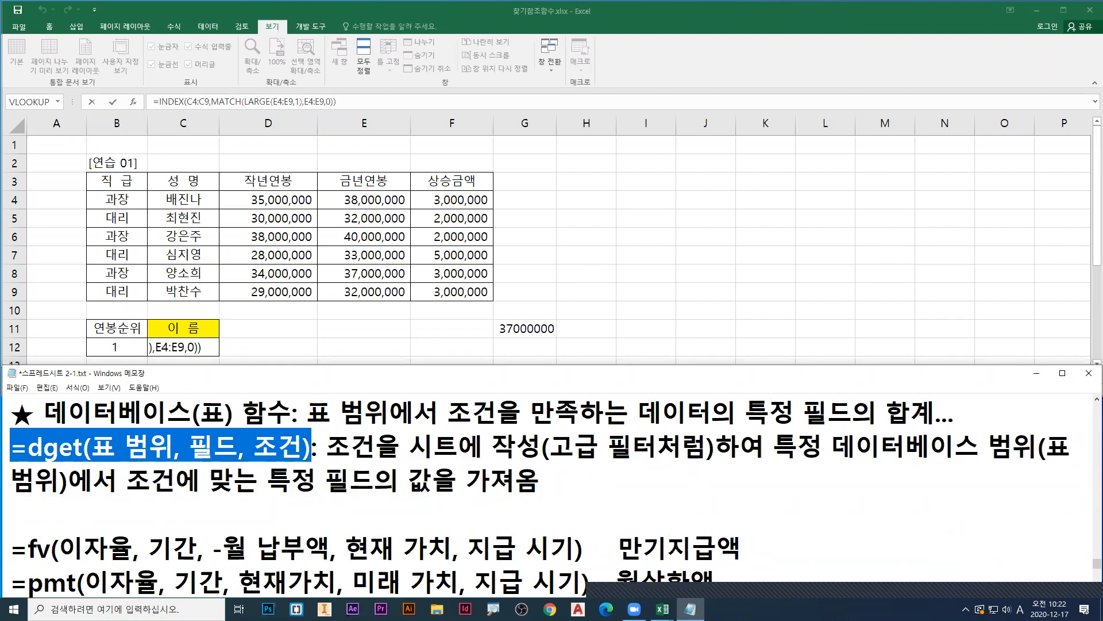
{"action": "key", "text": "Left"}
{"action": "key", "text": "Return"}
{"action": "key", "text": "Up"}
{"action": "key", "text": "ctrl+v"}
Step: Change the copied dget line's function name to dsum
{"action": "key", "text": "Left"}
{"action": "key", "text": "Home"}
{"action": "key", "text": "Right"}
{"action": "key", "text": "Right"}
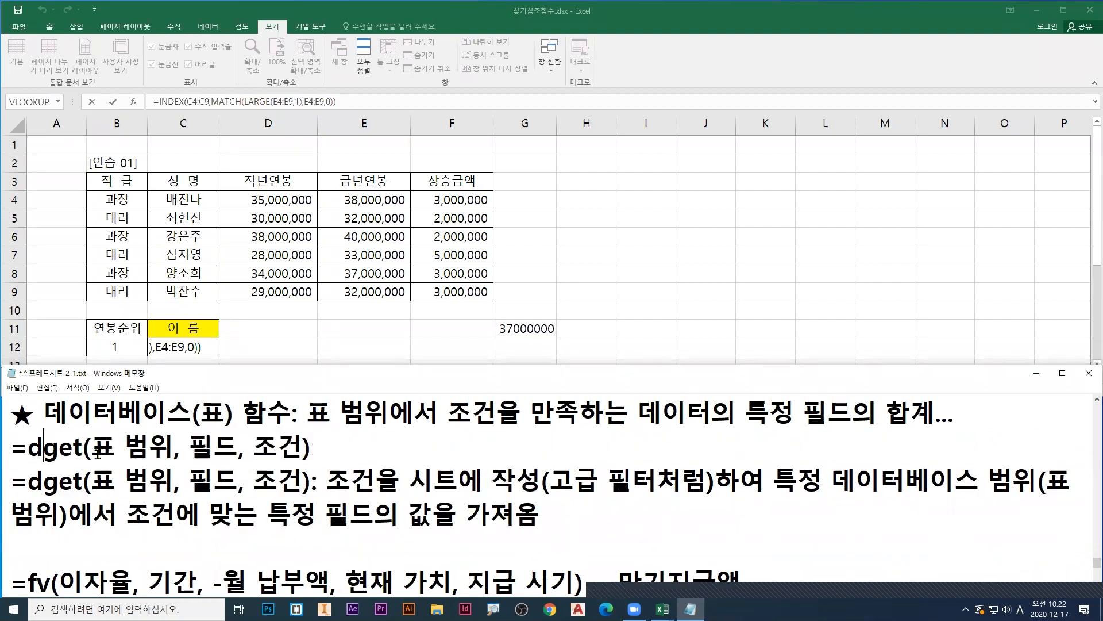
{"action": "key", "text": "shift+Right"}
{"action": "key", "text": "shift+Right"}
{"action": "key", "text": "shift+Right"}
{"action": "key", "text": "Hangul"}
{"action": "type", "text": "ㄴ"}
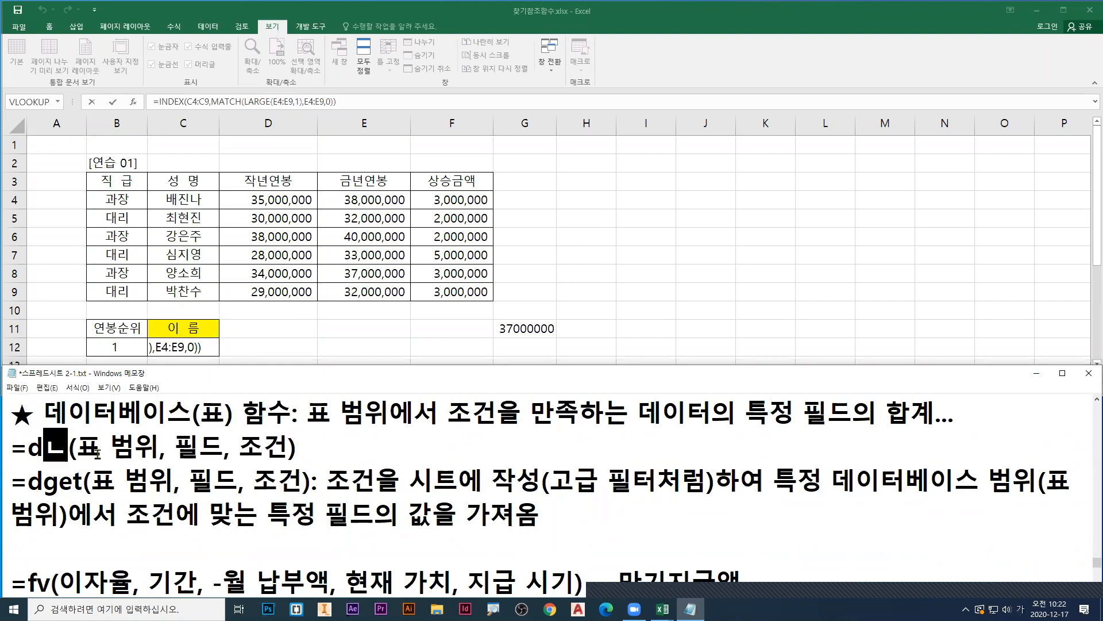
{"action": "key", "text": "BackSpace"}
{"action": "key", "text": "Hangul"}
{"action": "type", "text": "sum"}
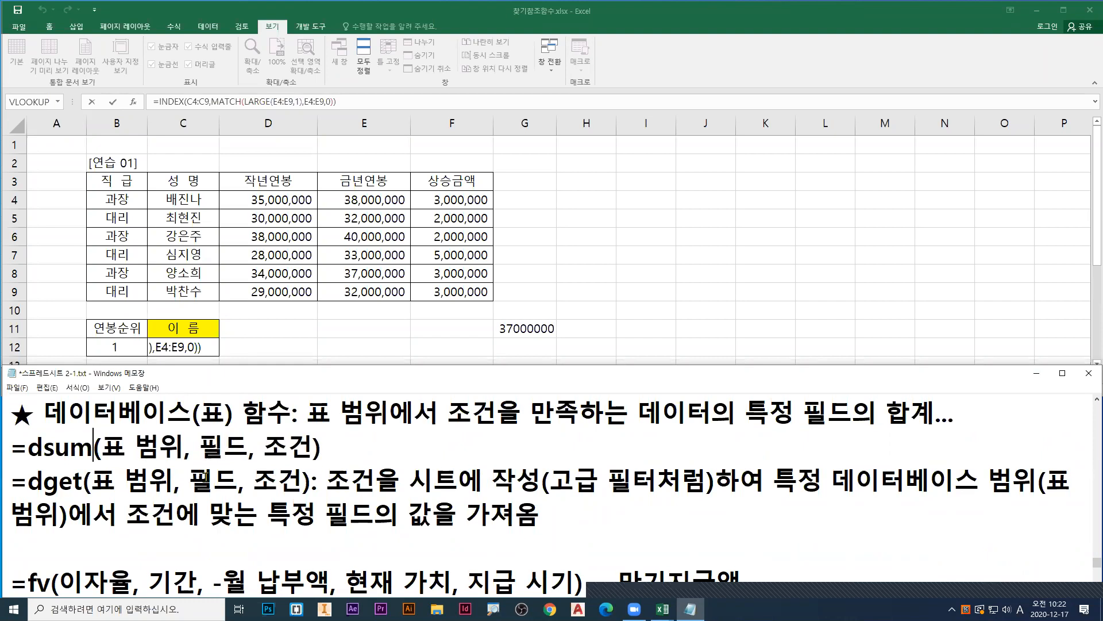
Step: In the notes' dsum line, change the first argument to 데이터베이스[표 범위]
{"action": "left_click", "coordinate": [106, 448]}
{"action": "type", "text": "e"}
{"action": "key", "text": "BackSpace"}
{"action": "key", "text": "Hangul"}
{"action": "type", "text": "데이터벵"}
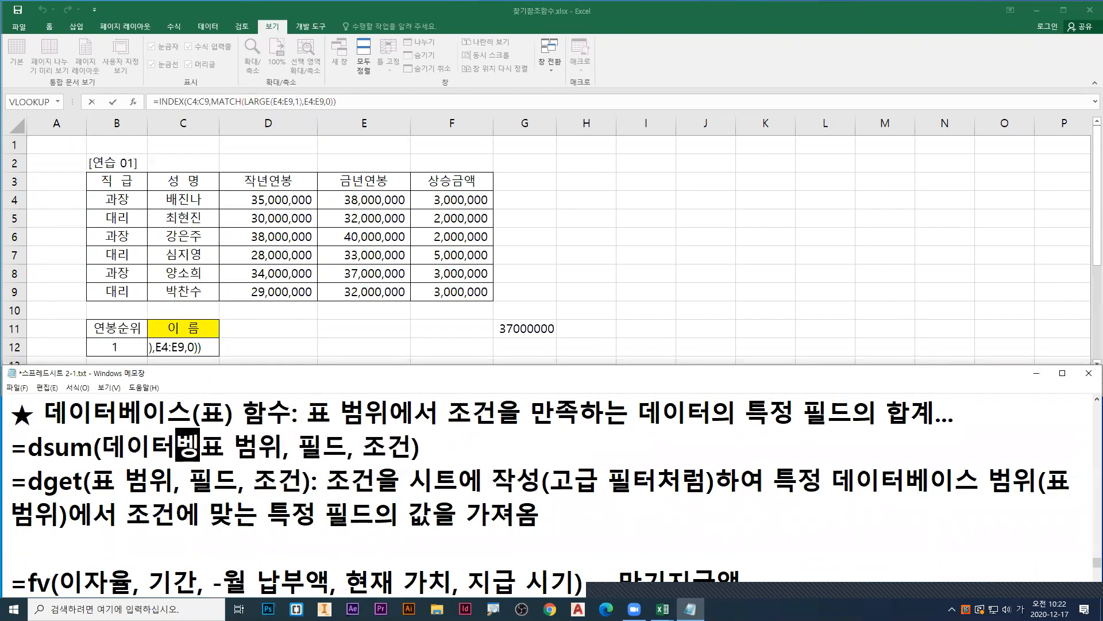
{"action": "type", "text": "이스"}
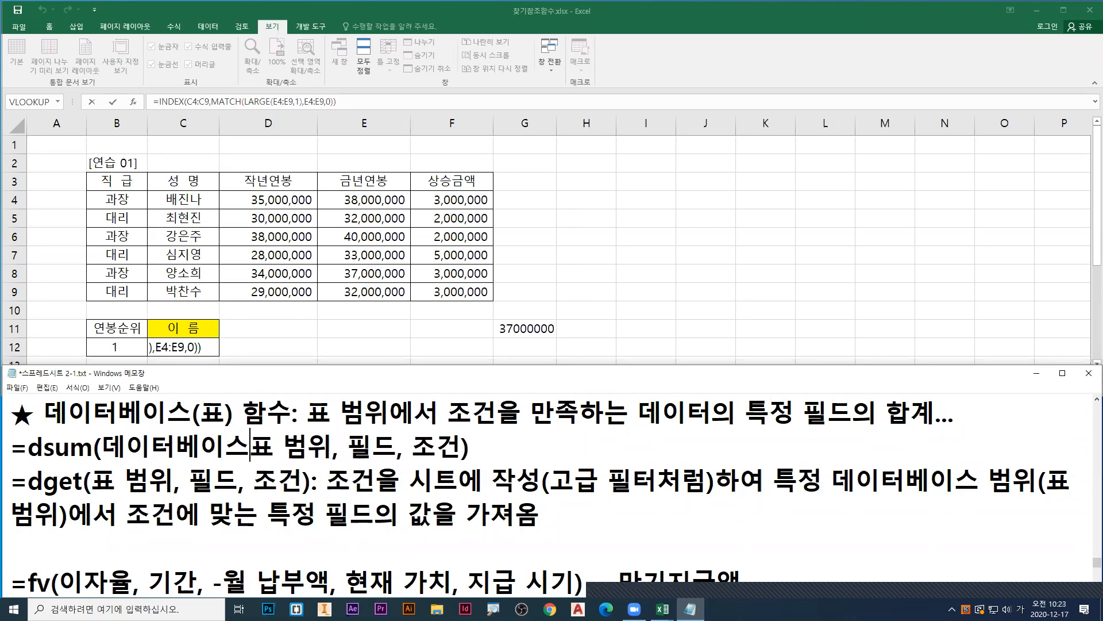
{"action": "type", "text": "["}
{"action": "key", "text": "Right"}
{"action": "key", "text": "Right"}
{"action": "key", "text": "Right"}
{"action": "key", "text": "Right"}
{"action": "type", "text": "]"}
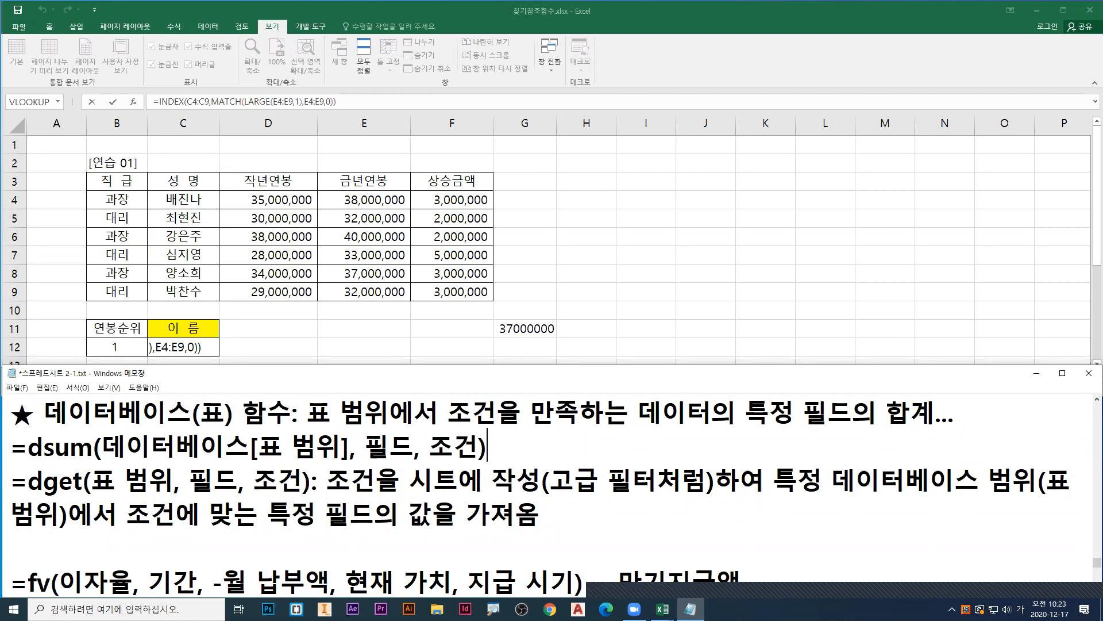
{"action": "key", "text": "Return"}
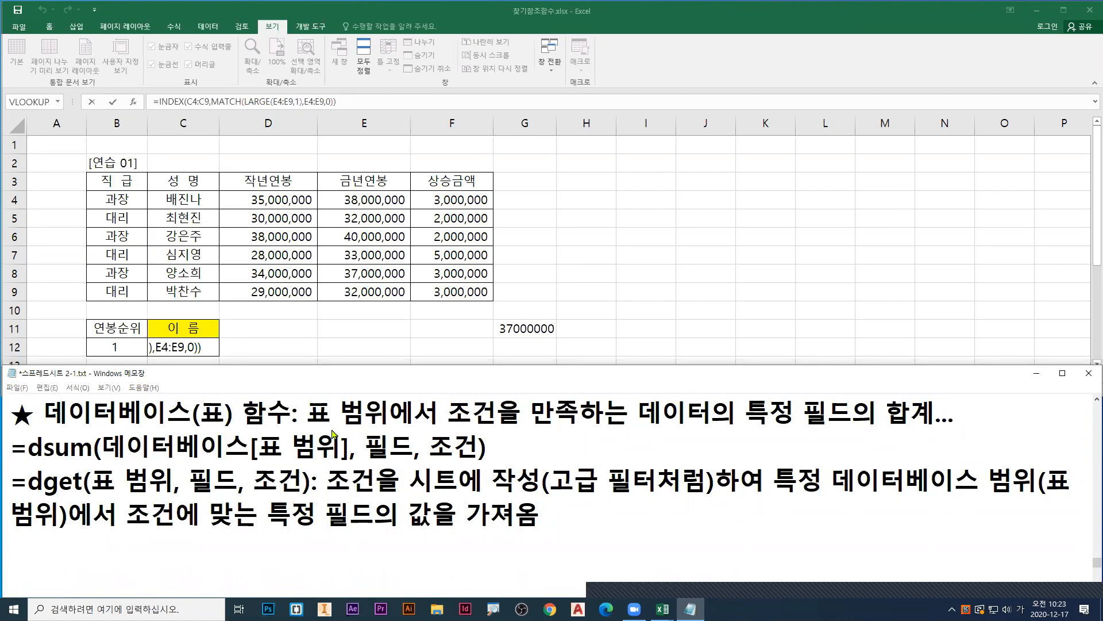
Step: Underline the database function description and the dsum name in red on the screen, and clear the marks
{"action": "key", "text": "ctrl+2"}
{"action": "left_click_drag", "start_coordinate": [306, 427], "coordinate": [933, 427]}
{"action": "left_click_drag", "start_coordinate": [44, 463], "coordinate": [93, 463]}
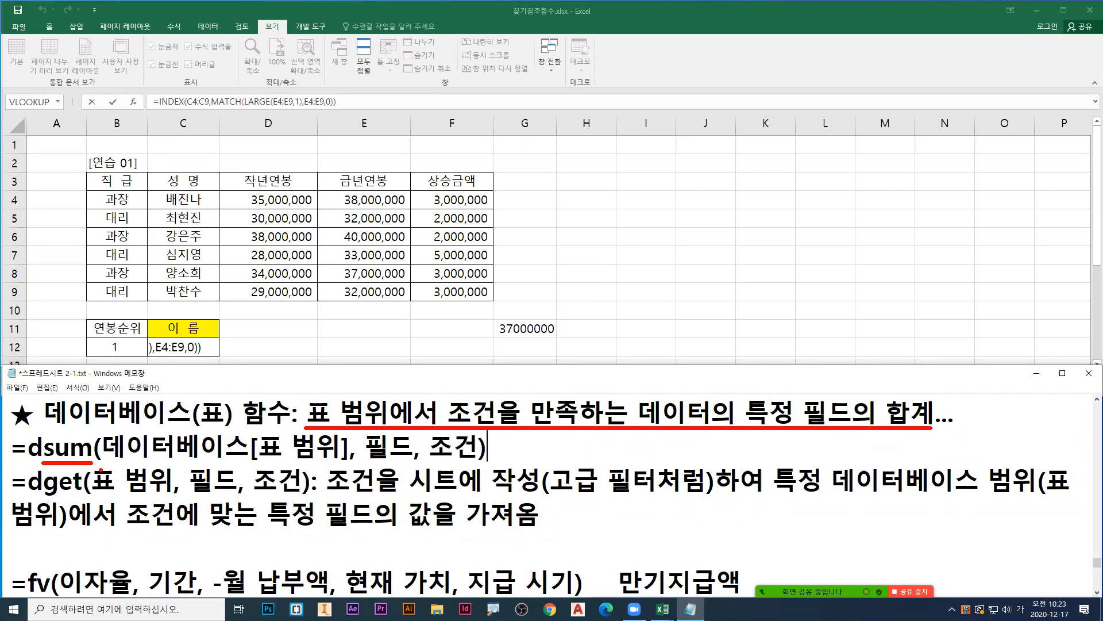
{"action": "key", "text": "Escape"}
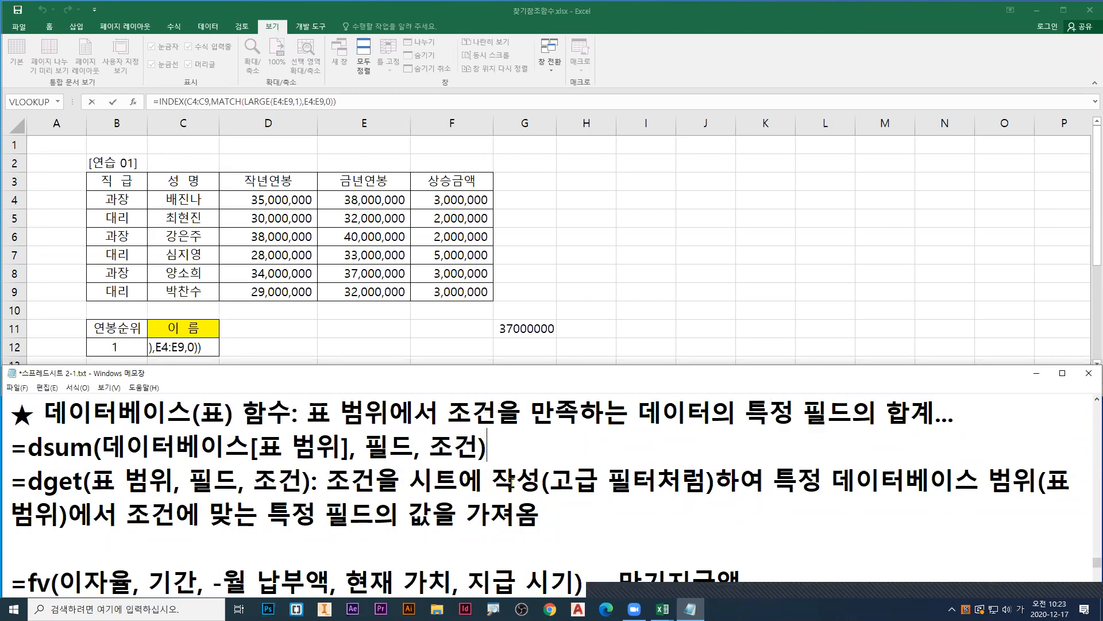
Step: Copy (고급 필터처럼) from the dget description to right after 조건 in the database function heading
{"action": "left_click_drag", "start_coordinate": [541, 480], "coordinate": [714, 483]}
{"action": "key", "text": "ctrl+c"}
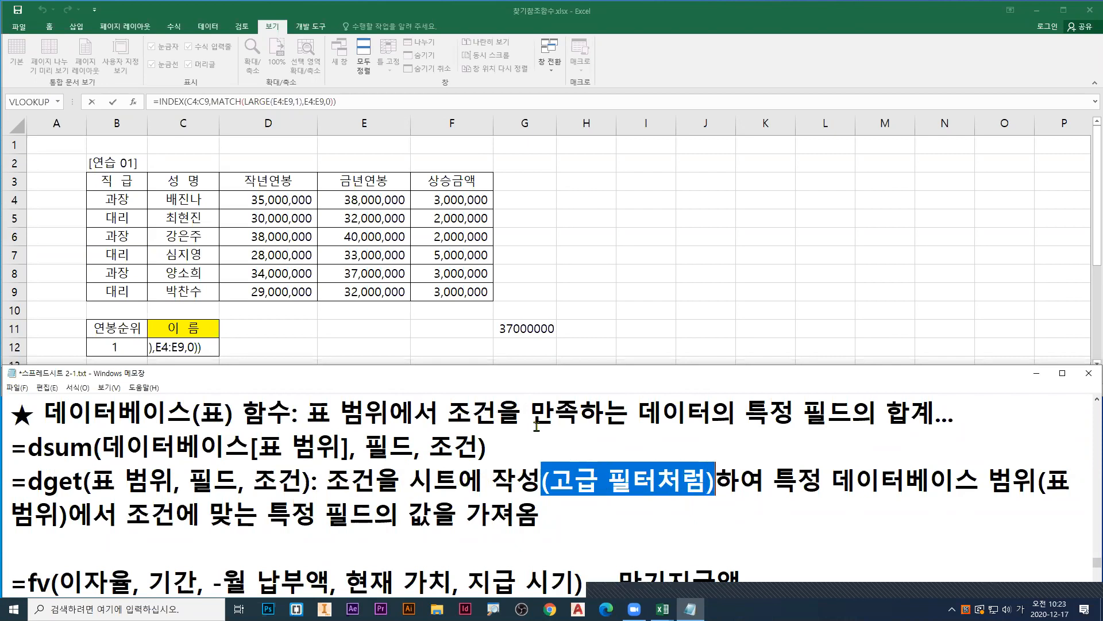
{"action": "left_click", "coordinate": [487, 412]}
{"action": "key", "text": "ctrl+v"}
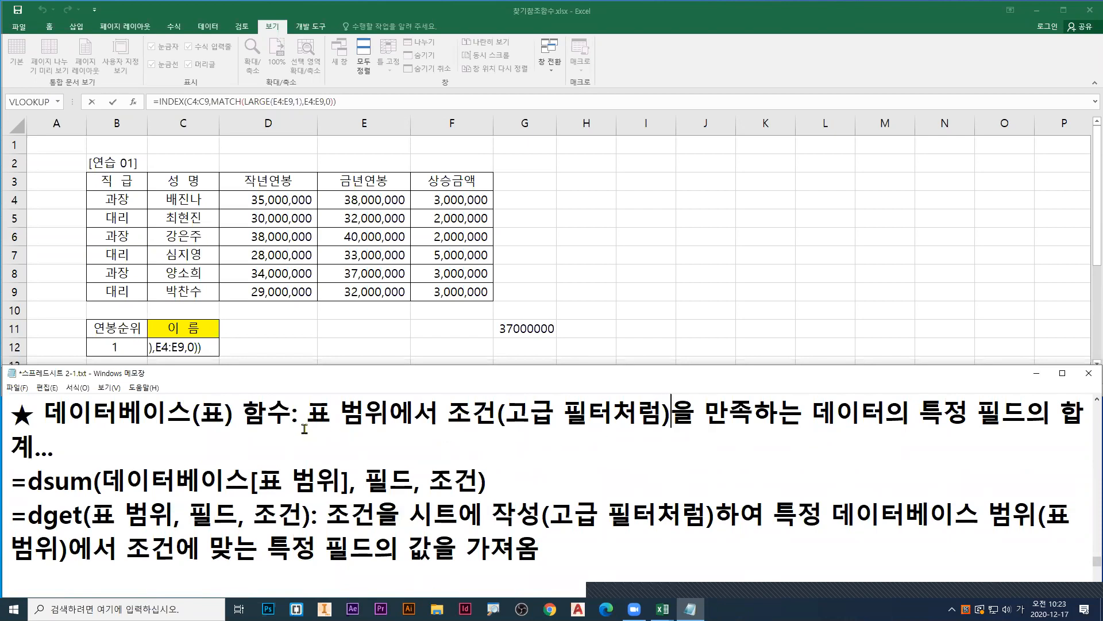
Step: Join the dsum line onto the end of the heading text and insert a blank line above the dget description
{"action": "left_click", "coordinate": [34, 415]}
{"action": "key", "text": "End"}
{"action": "key", "text": "Delete"}
{"action": "key", "text": "End"}
{"action": "key", "text": "Return"}
Step: Return to the Excel worksheet and commit the INDEX/MATCH/LARGE formula in C12
{"action": "left_click", "coordinate": [524, 267]}
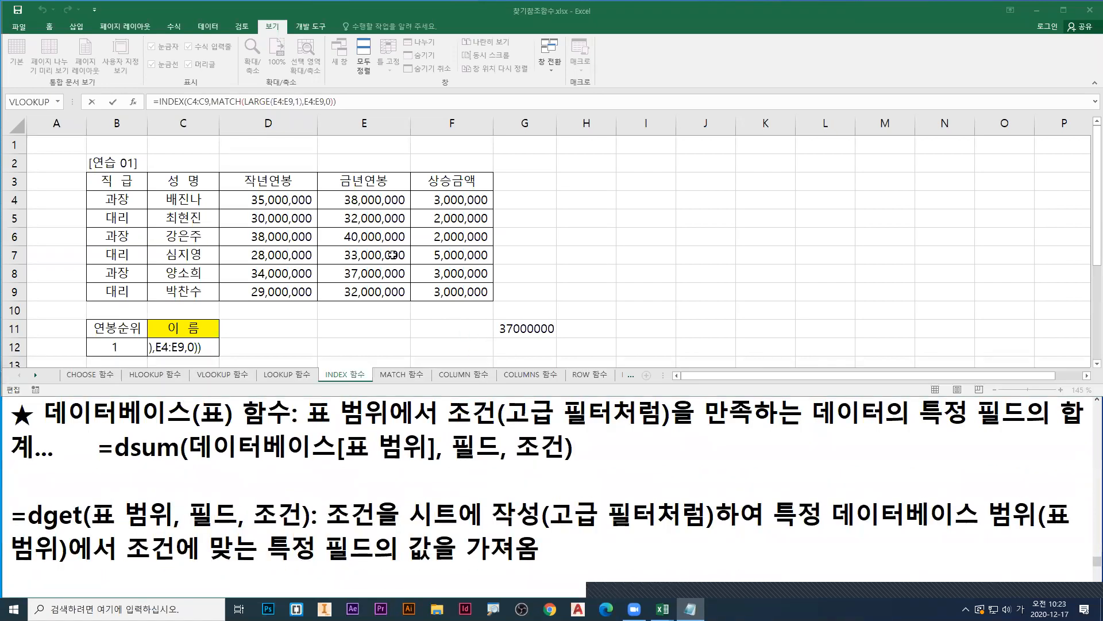
{"action": "key", "text": "ctrl+Return"}
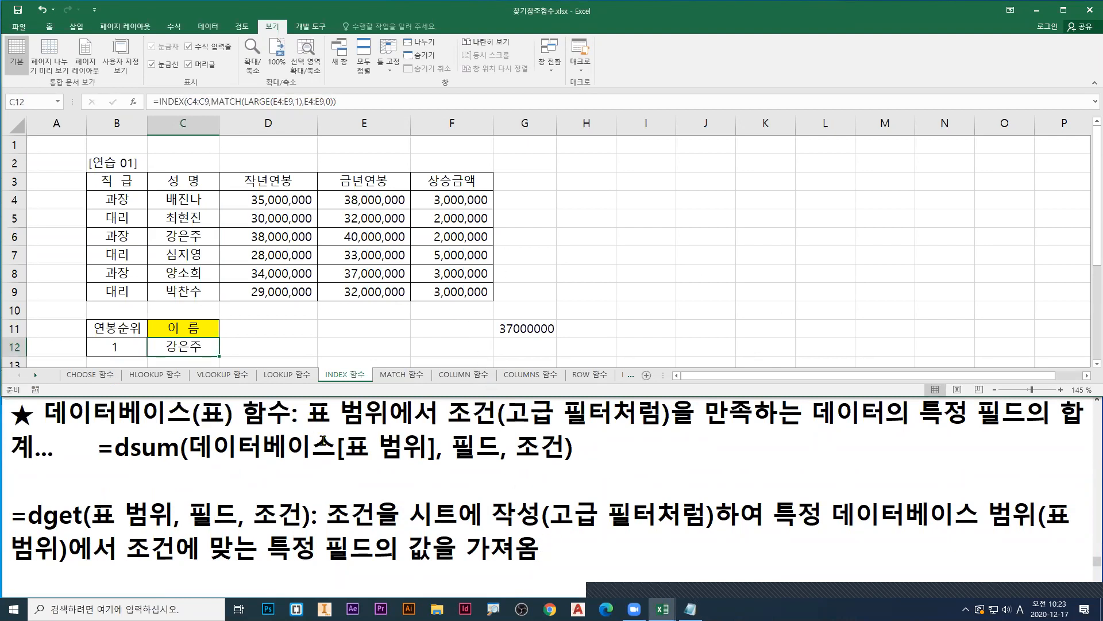
Step: Mark 조건 and 고급 필터처럼 in red and underline 데이터베이스[표 범위] in blue as on-screen annotations
{"action": "key", "text": "ctrl+2"}
{"action": "left_click_drag", "start_coordinate": [518, 465], "coordinate": [566, 456]}
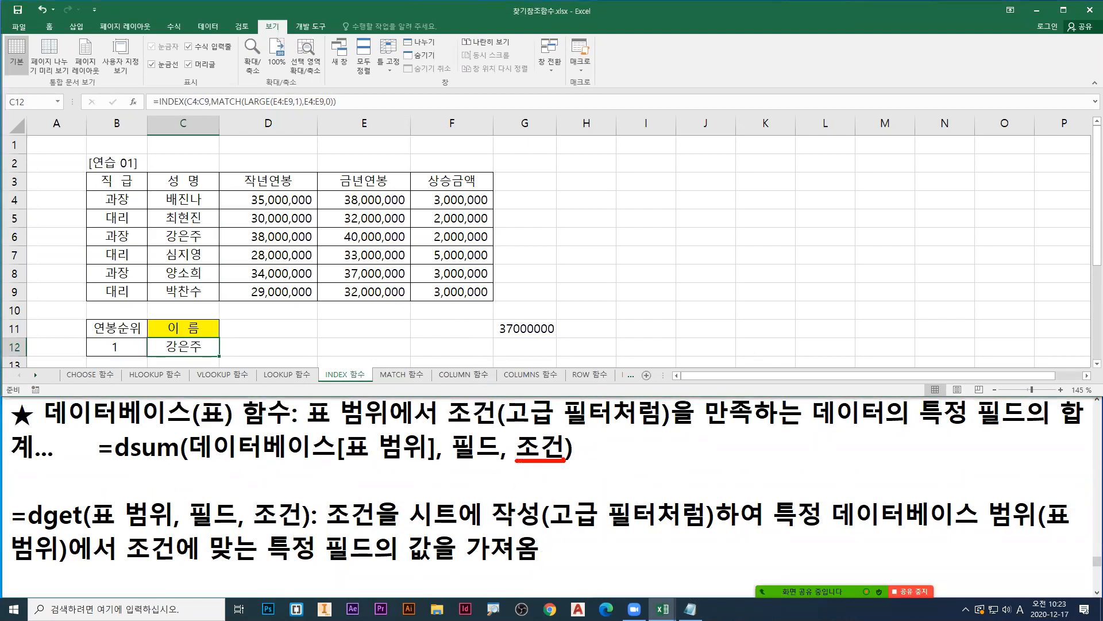
{"action": "left_click_drag", "start_coordinate": [510, 426], "coordinate": [662, 426]}
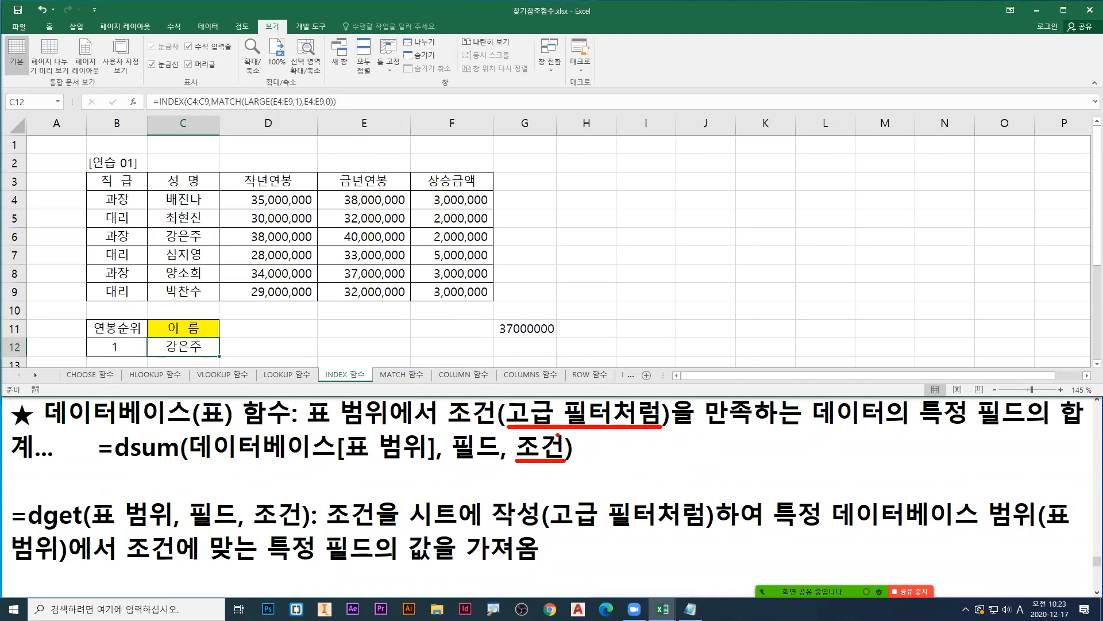
{"action": "left_click_drag", "start_coordinate": [560, 428], "coordinate": [570, 425]}
{"action": "key", "text": "b"}
{"action": "left_click_drag", "start_coordinate": [193, 460], "coordinate": [427, 463]}
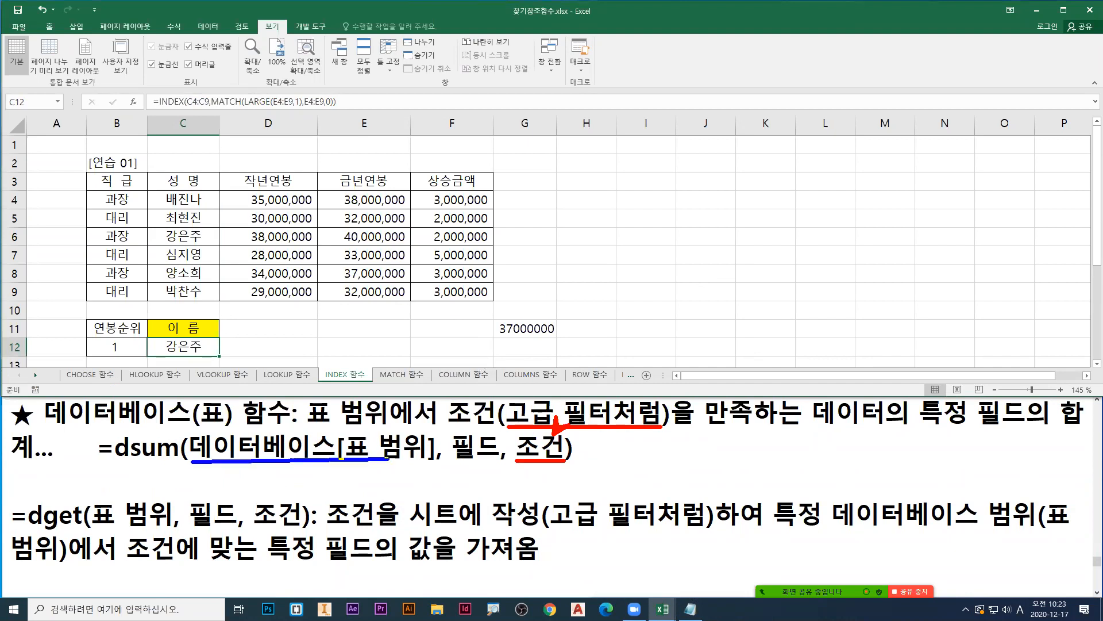
Step: Outline the table B3:F9 in blue and point red arrows at the 과장 rows and their 상승금액 values
{"action": "mouse_move", "coordinate": [84, 168]}
{"action": "left_mouse_down"}
{"action": "mouse_move", "coordinate": [289, 253]}
{"action": "mouse_move", "coordinate": [495, 303]}
{"action": "left_mouse_up"}
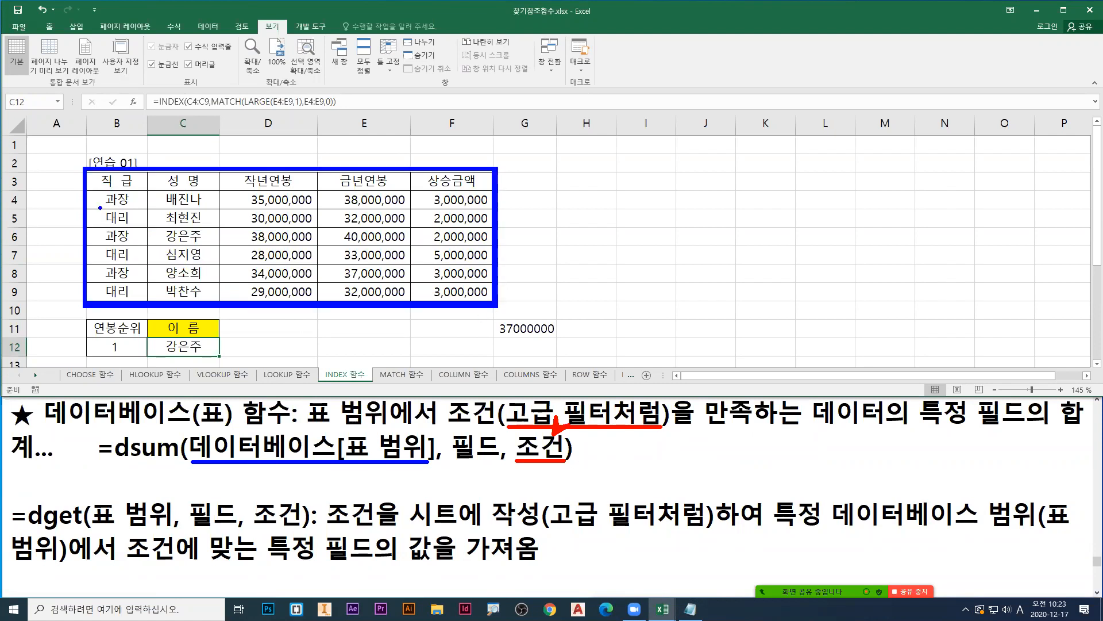
{"action": "left_click", "coordinate": [104, 200]}
{"action": "left_click", "coordinate": [108, 236]}
{"action": "left_click", "coordinate": [104, 274]}
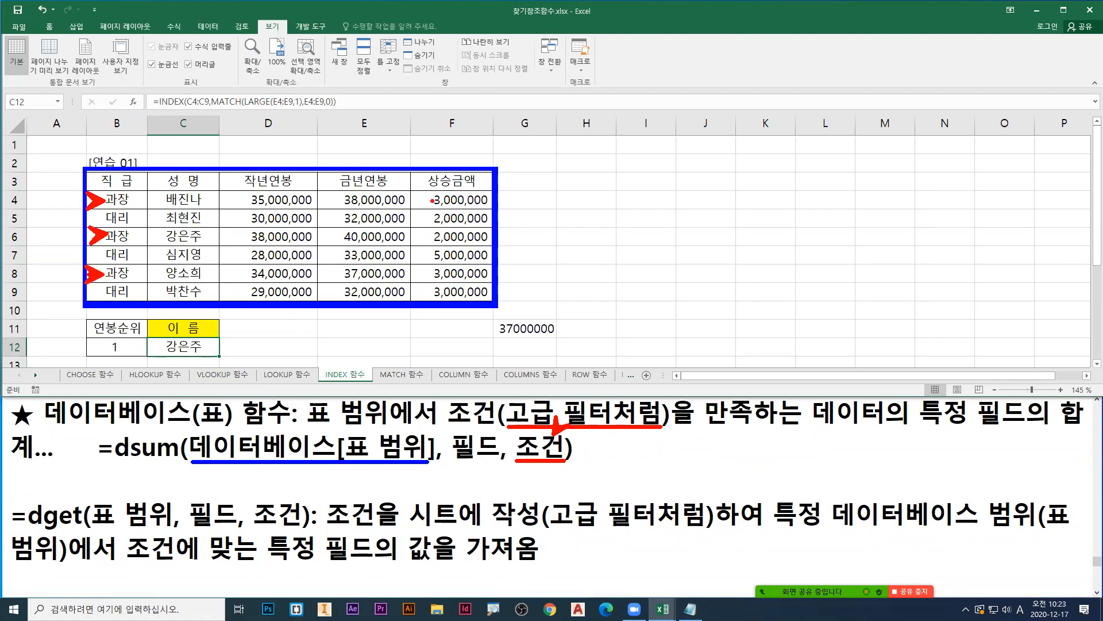
{"action": "left_click", "coordinate": [430, 200]}
{"action": "left_click", "coordinate": [431, 237]}
{"action": "left_click", "coordinate": [432, 274]}
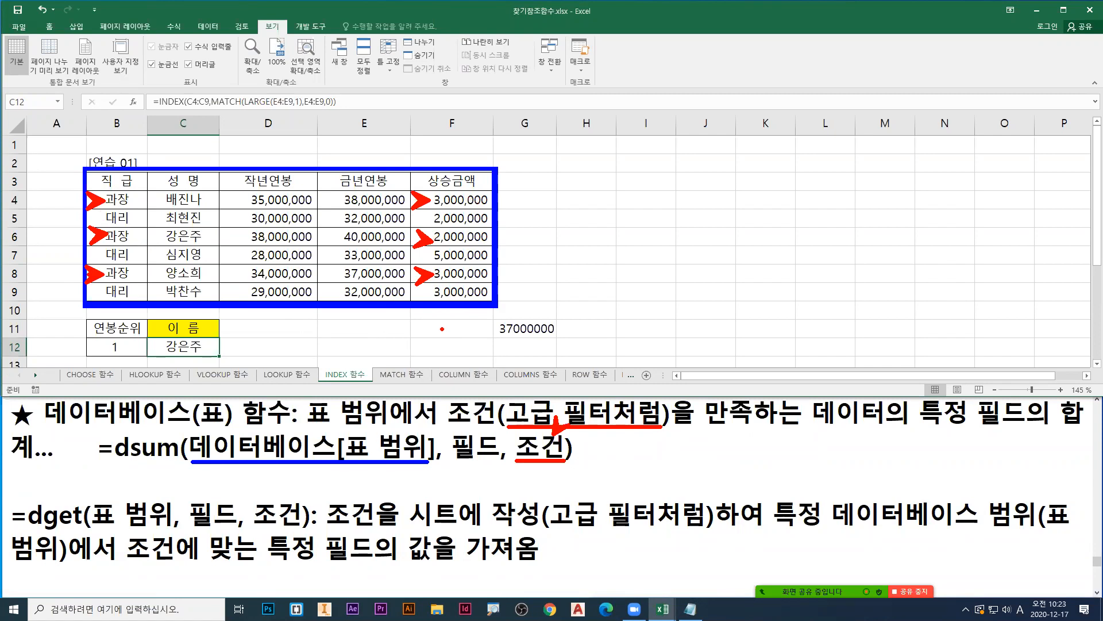
Step: Build a criteria range in H3:H4 by copying the 직급 header and 과장 from B3:B4
{"action": "mouse_move", "coordinate": [116, 183]}
{"action": "left_mouse_down"}
{"action": "mouse_move", "coordinate": [119, 200]}
{"action": "mouse_move", "coordinate": [139, 173]}
{"action": "mouse_move", "coordinate": [610, 179]}
{"action": "left_mouse_up"}
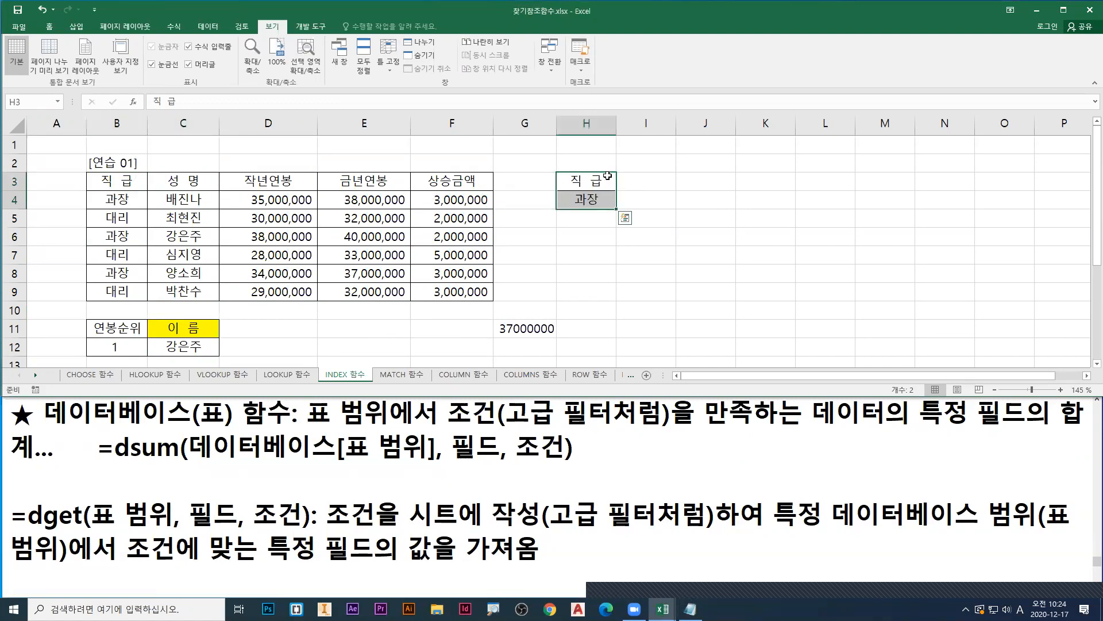
{"action": "left_click", "coordinate": [122, 183]}
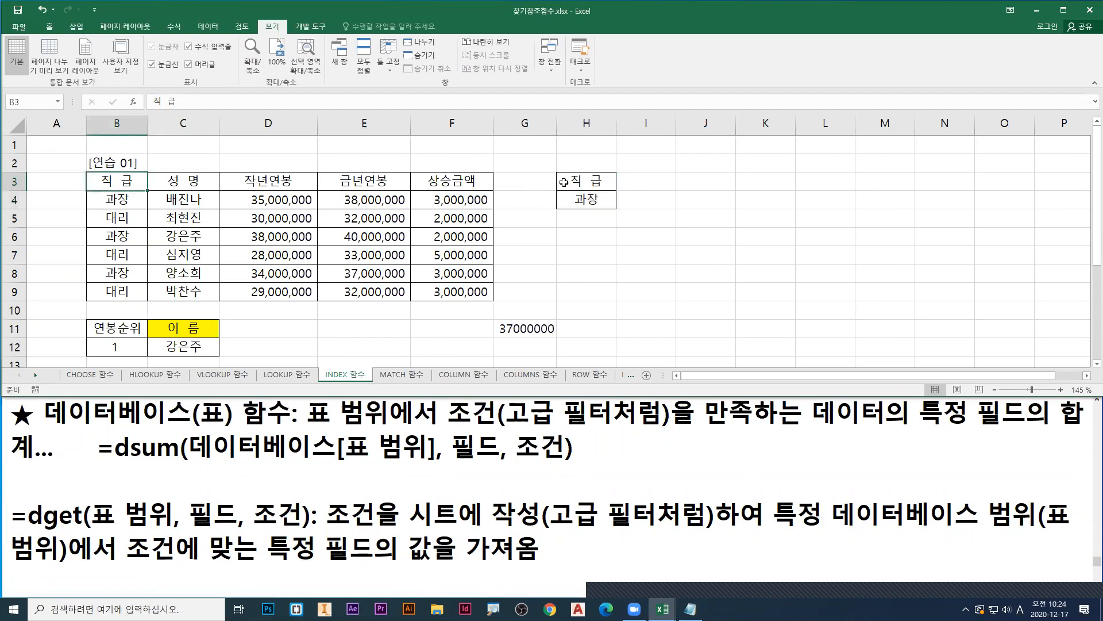
{"action": "left_click", "coordinate": [581, 182]}
{"action": "left_click", "coordinate": [124, 181]}
{"action": "key", "text": "ctrl+c"}
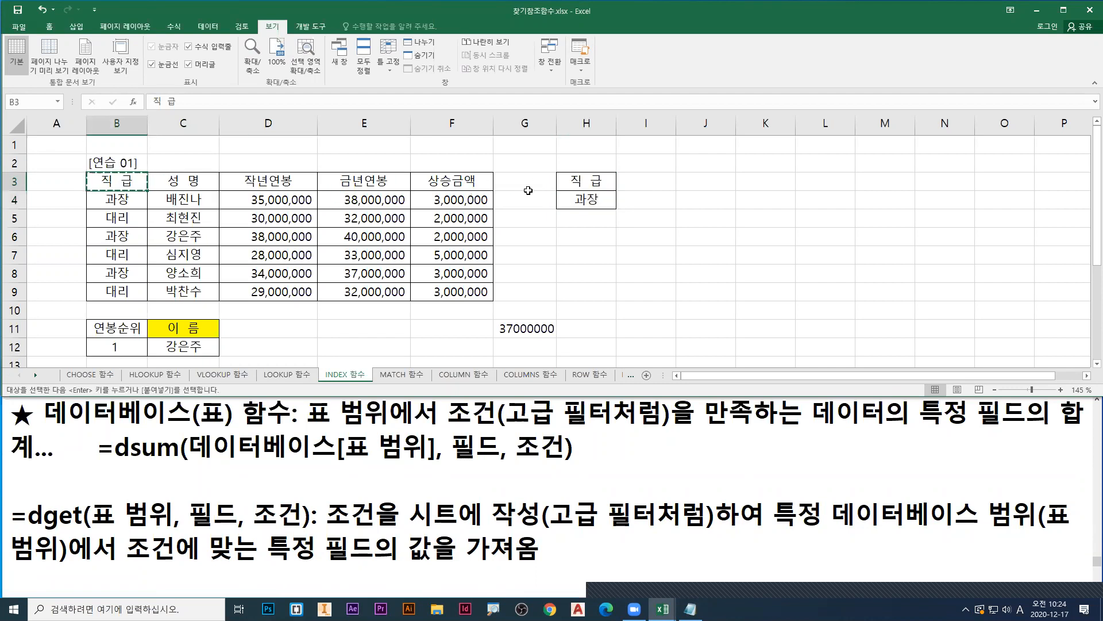
{"action": "left_click", "coordinate": [583, 183]}
{"action": "key", "text": "ctrl+v"}
{"action": "left_click", "coordinate": [588, 208]}
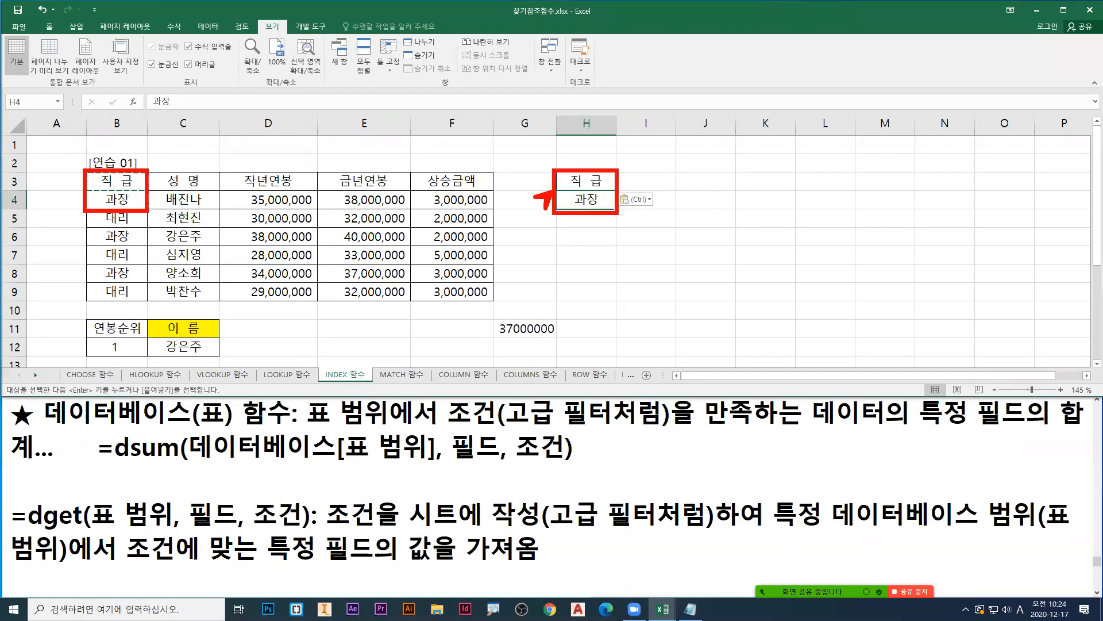
{"action": "key", "text": "Escape"}
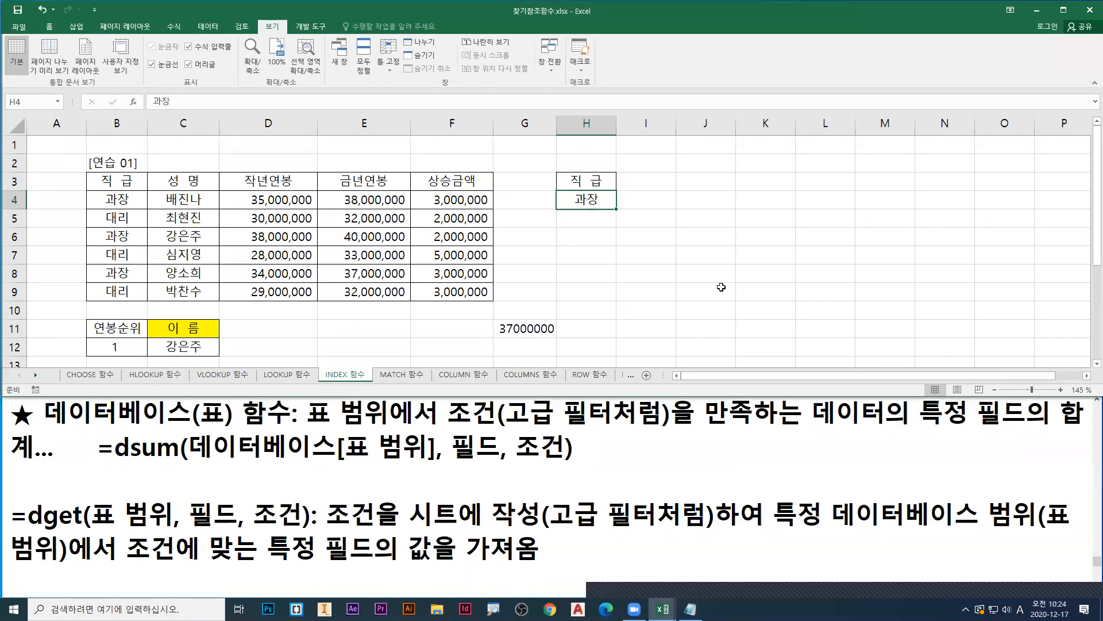
Step: Start a DAVERAGE function in J3 with its arguments dialog and set Database to B3:F9
{"action": "left_click", "coordinate": [693, 182]}
{"action": "type", "text": "=daver"}
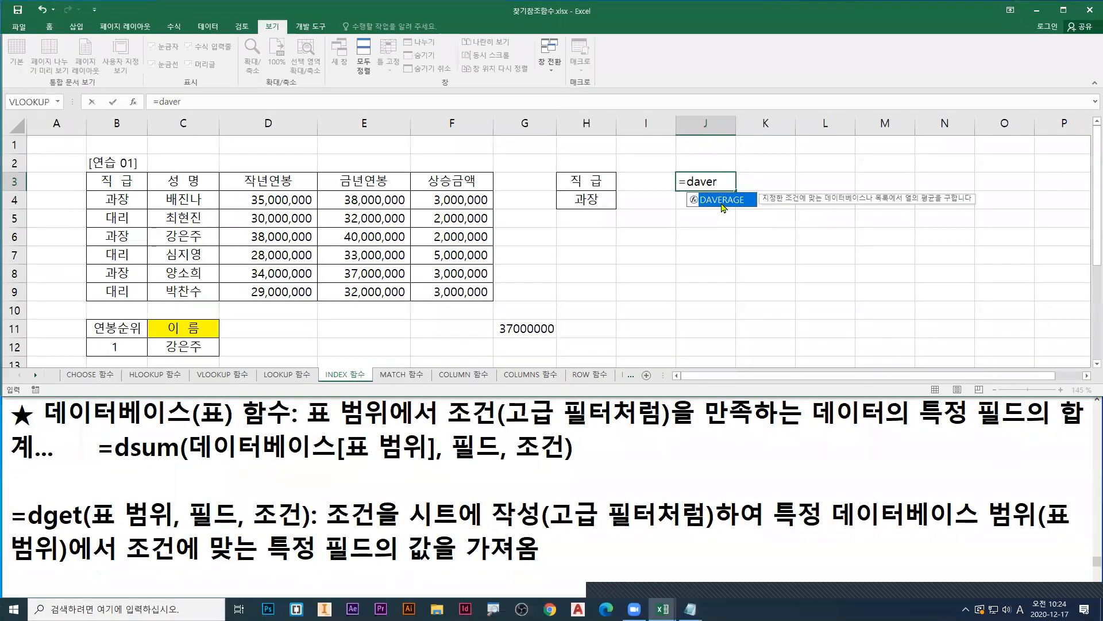
{"action": "double_click", "coordinate": [722, 201]}
{"action": "left_click", "coordinate": [134, 103]}
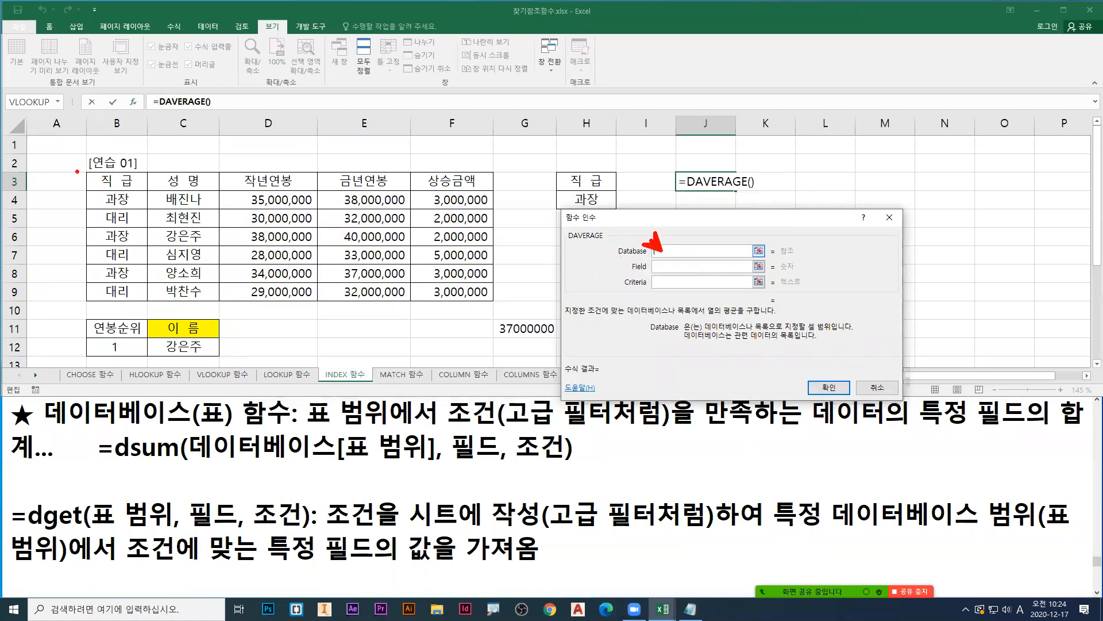
{"action": "mouse_move", "coordinate": [85, 170]}
{"action": "left_mouse_down"}
{"action": "mouse_move", "coordinate": [509, 311]}
{"action": "mouse_move", "coordinate": [495, 304]}
{"action": "left_mouse_up"}
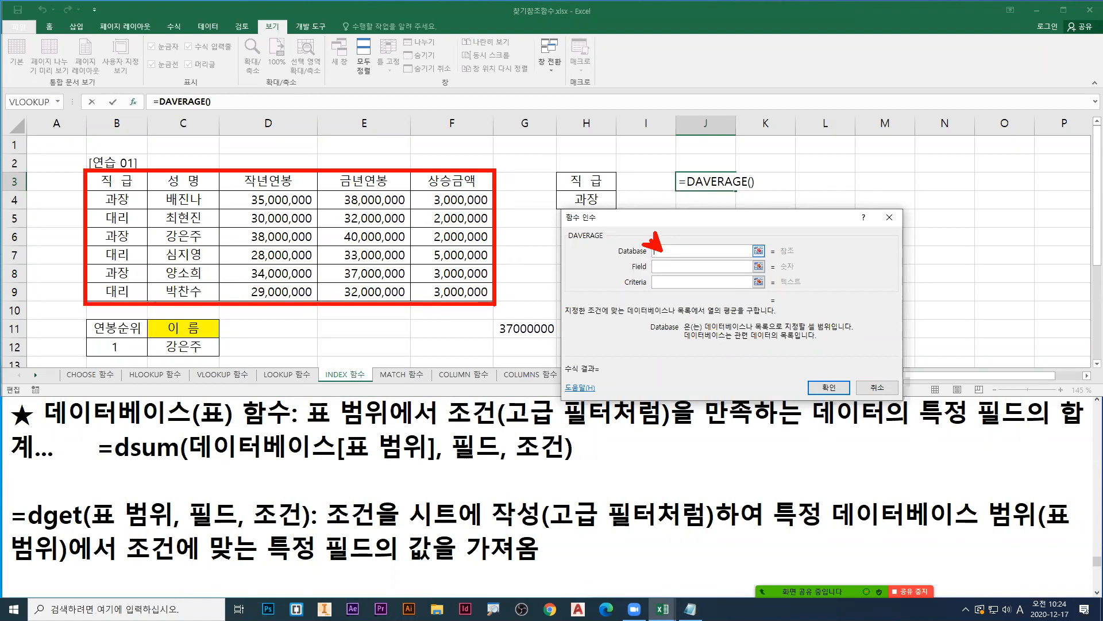
{"action": "left_click_drag", "start_coordinate": [115, 181], "coordinate": [478, 293]}
{"action": "left_click_drag", "start_coordinate": [86, 170], "coordinate": [494, 302]}
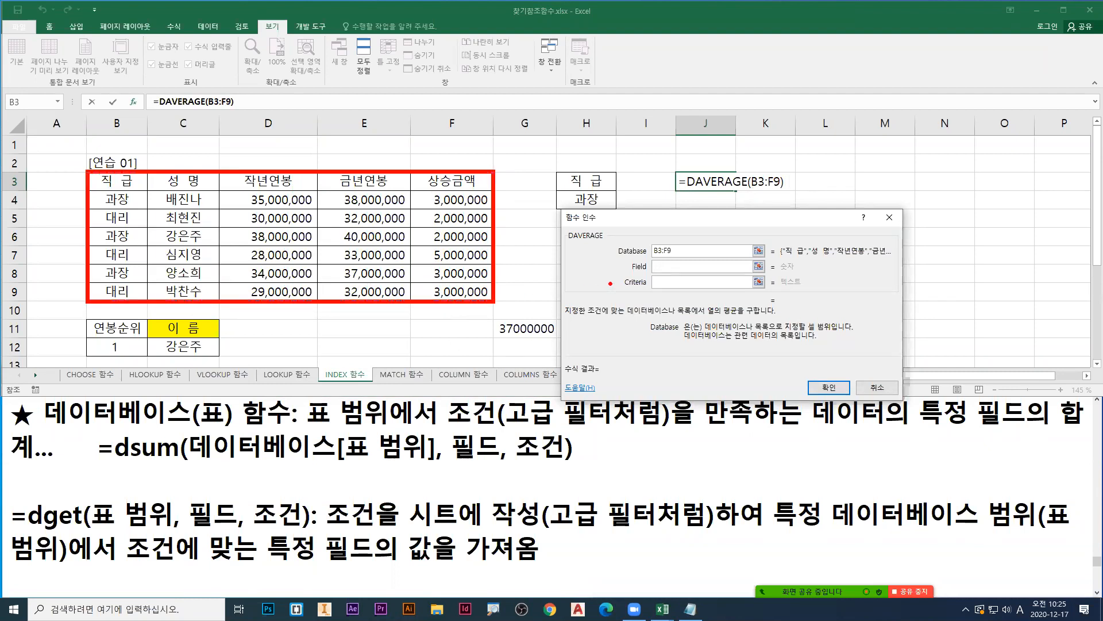
Step: Underline the Field argument in blue and number the table's columns 1 to 5 above their headers
{"action": "mouse_move", "coordinate": [625, 274]}
{"action": "left_mouse_down"}
{"action": "mouse_move", "coordinate": [661, 270]}
{"action": "mouse_move", "coordinate": [667, 285]}
{"action": "left_mouse_up"}
{"action": "left_click_drag", "start_coordinate": [187, 166], "coordinate": [254, 171]}
{"action": "mouse_move", "coordinate": [360, 154]}
{"action": "left_mouse_down"}
{"action": "mouse_move", "coordinate": [377, 165]}
{"action": "mouse_move", "coordinate": [365, 175]}
{"action": "left_mouse_up"}
{"action": "mouse_move", "coordinate": [446, 153]}
{"action": "left_mouse_down"}
{"action": "mouse_move", "coordinate": [452, 170]}
{"action": "mouse_move", "coordinate": [442, 175]}
{"action": "left_mouse_up"}
{"action": "left_click_drag", "start_coordinate": [449, 158], "coordinate": [463, 155]}
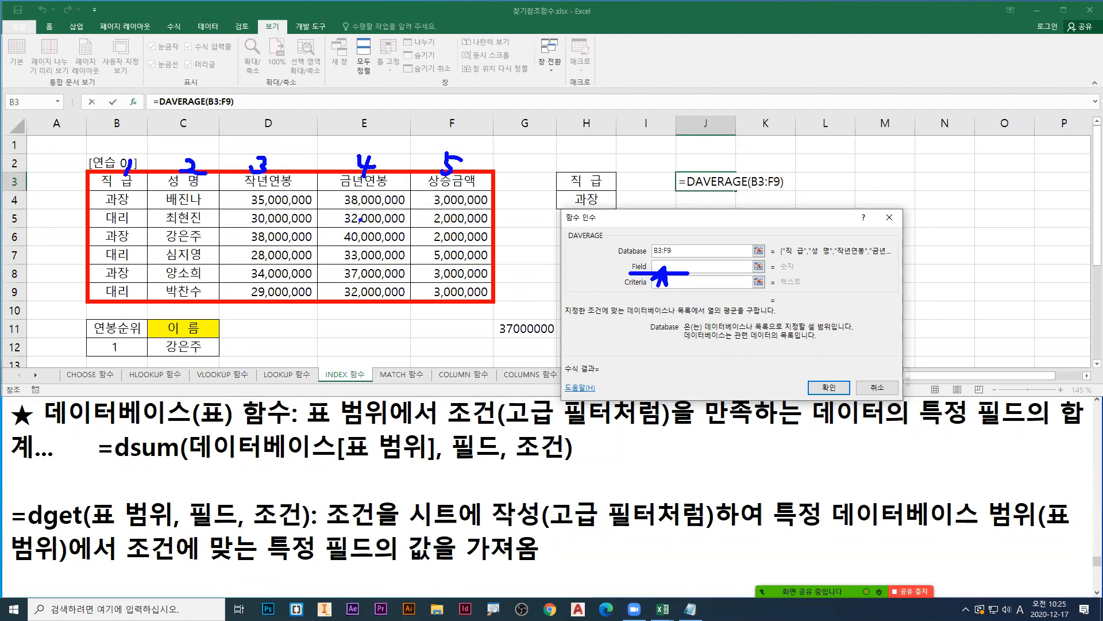
Step: Underline DAVERAGE in red, point arrows at the 작년연봉, 금년연봉 and 상승금액 columns, and clear the annotations
{"action": "left_click_drag", "start_coordinate": [571, 242], "coordinate": [603, 242]}
{"action": "left_click_drag", "start_coordinate": [270, 197], "coordinate": [282, 184]}
{"action": "left_click_drag", "start_coordinate": [370, 196], "coordinate": [381, 185]}
{"action": "left_click_drag", "start_coordinate": [462, 197], "coordinate": [472, 180]}
{"action": "left_click", "coordinate": [619, 266]}
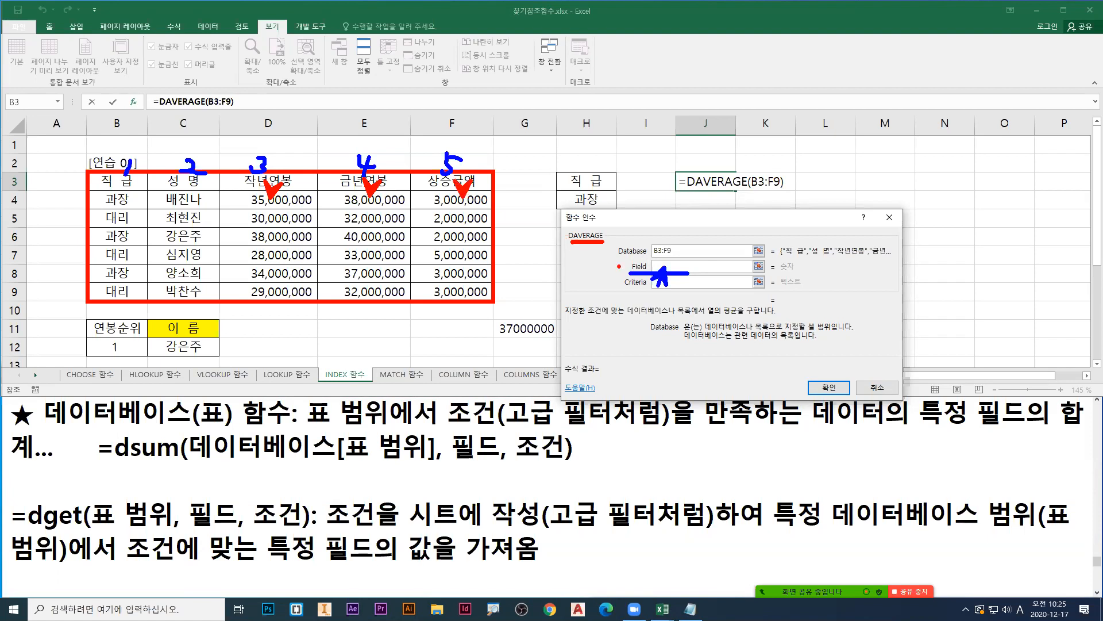
{"action": "mouse_move", "coordinate": [661, 257]}
{"action": "left_mouse_down"}
{"action": "mouse_move", "coordinate": [657, 271]}
{"action": "mouse_move", "coordinate": [676, 263]}
{"action": "mouse_move", "coordinate": [654, 276]}
{"action": "left_mouse_up"}
{"action": "key", "text": "r"}
{"action": "key", "text": "Escape"}
Step: Review the Field argument's description and set Field to F3, the 상승금액 header
{"action": "left_click", "coordinate": [668, 268]}
{"action": "key", "text": "ctrl+1"}
{"action": "left_click", "coordinate": [669, 269]}
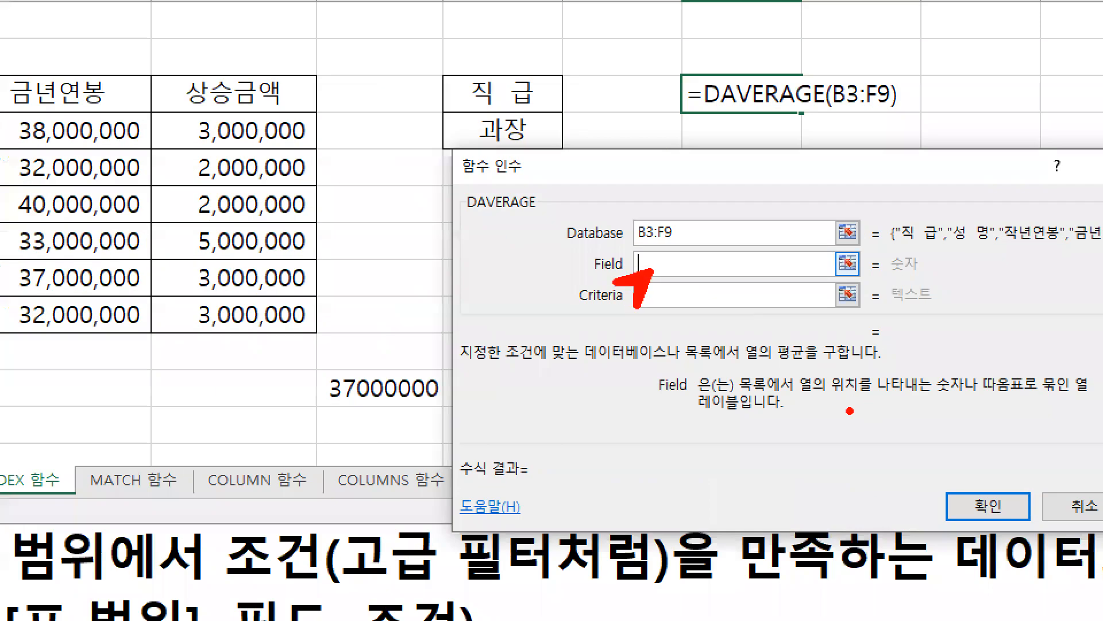
{"action": "left_click_drag", "start_coordinate": [805, 402], "coordinate": [959, 402]}
{"action": "mouse_move", "coordinate": [1066, 398]}
{"action": "left_mouse_down"}
{"action": "mouse_move", "coordinate": [1098, 393]}
{"action": "mouse_move", "coordinate": [1069, 398]}
{"action": "left_mouse_up"}
{"action": "left_click_drag", "start_coordinate": [692, 416], "coordinate": [747, 416]}
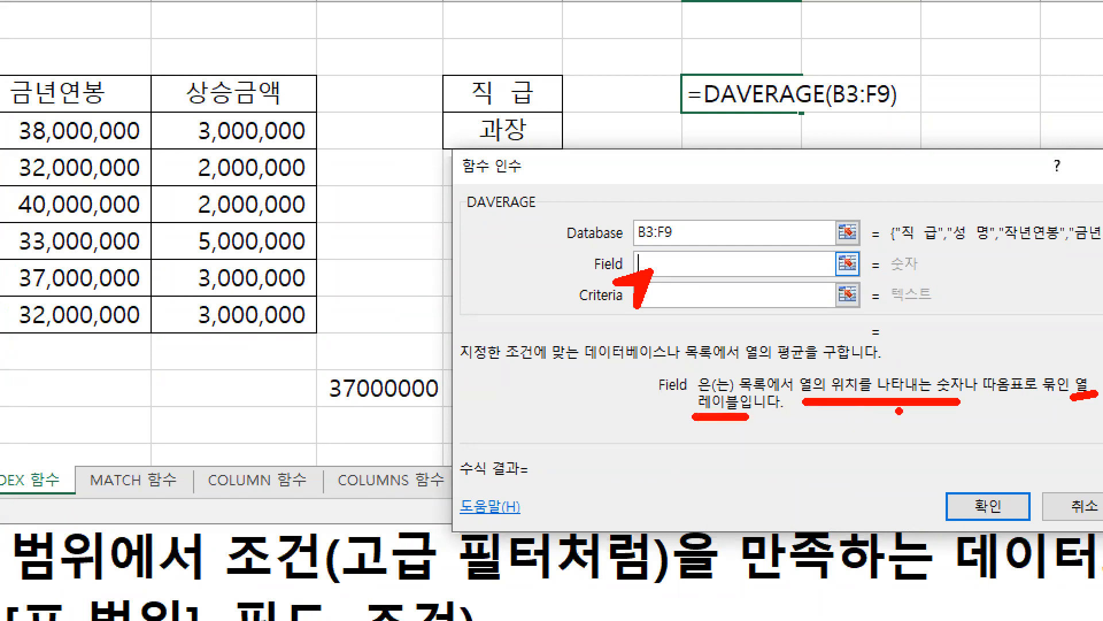
{"action": "left_click_drag", "start_coordinate": [1073, 401], "coordinate": [1098, 406]}
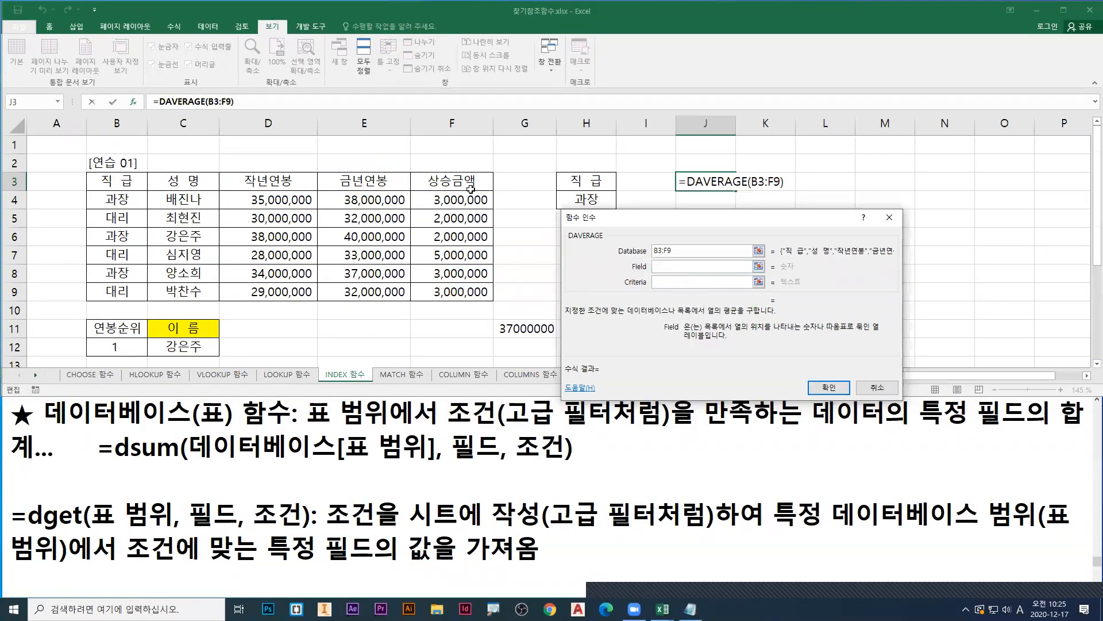
{"action": "left_click", "coordinate": [259, 100]}
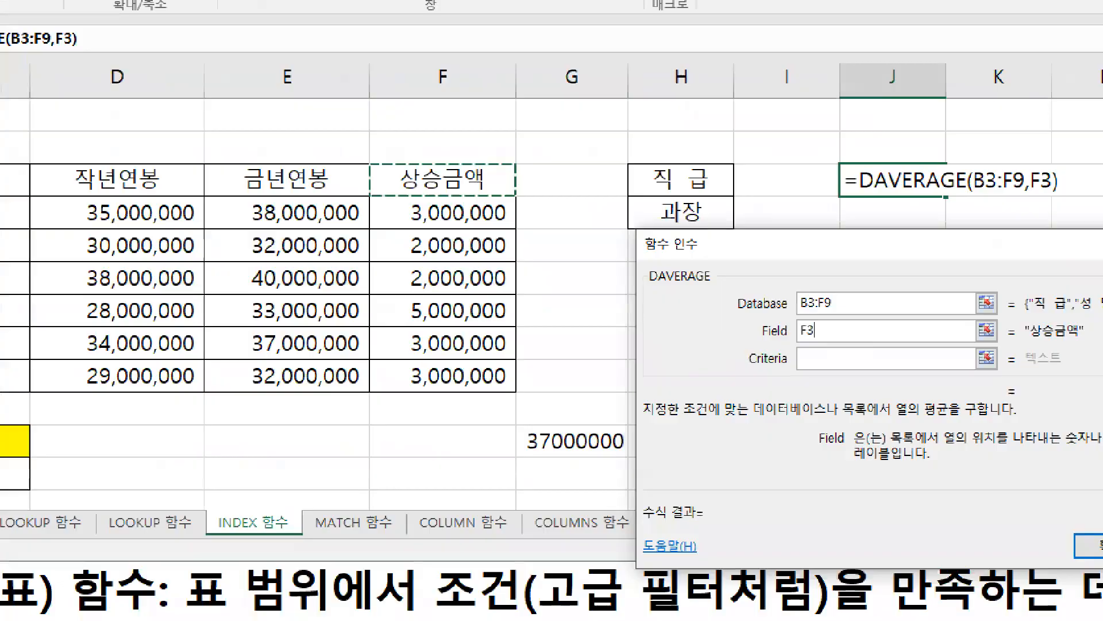
Step: Annotate the 상승금액 header, write 5 beside the Field value, underline F3 and DAVERAGE, and clear the marks
{"action": "left_click_drag", "start_coordinate": [467, 162], "coordinate": [478, 174]}
{"action": "left_click_drag", "start_coordinate": [681, 259], "coordinate": [679, 269]}
{"action": "mouse_move", "coordinate": [894, 352]}
{"action": "left_mouse_down"}
{"action": "mouse_move", "coordinate": [869, 350]}
{"action": "mouse_move", "coordinate": [922, 340]}
{"action": "left_mouse_up"}
{"action": "mouse_move", "coordinate": [464, 195]}
{"action": "left_mouse_down"}
{"action": "mouse_move", "coordinate": [415, 187]}
{"action": "mouse_move", "coordinate": [463, 188]}
{"action": "left_mouse_up"}
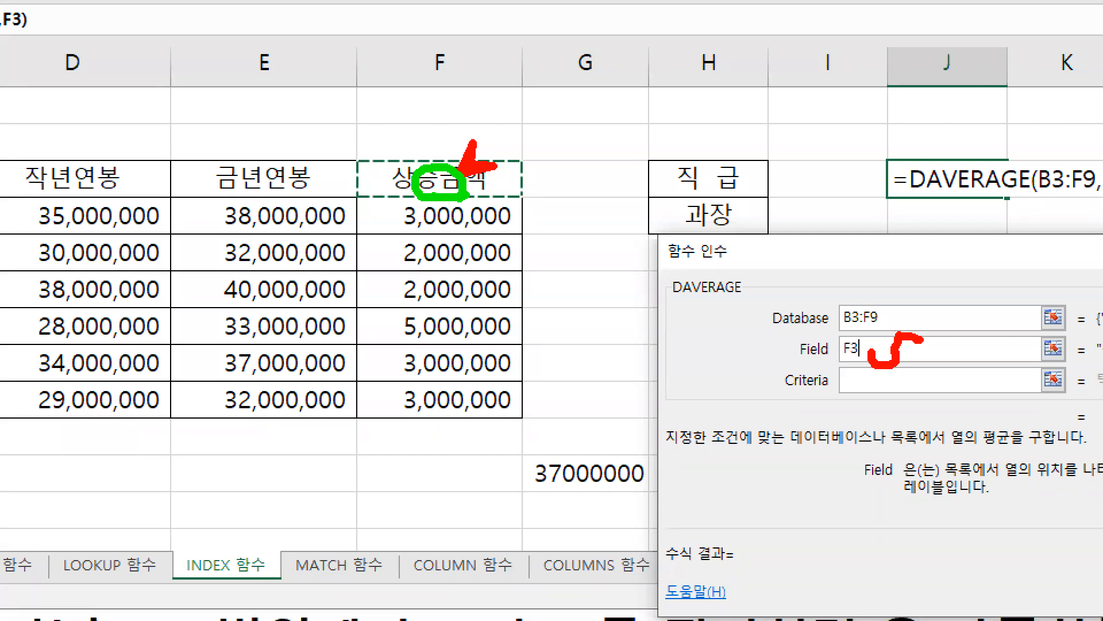
{"action": "mouse_move", "coordinate": [853, 358]}
{"action": "left_mouse_down"}
{"action": "mouse_move", "coordinate": [843, 360]}
{"action": "mouse_move", "coordinate": [871, 360]}
{"action": "left_mouse_up"}
{"action": "left_click_drag", "start_coordinate": [683, 301], "coordinate": [741, 302]}
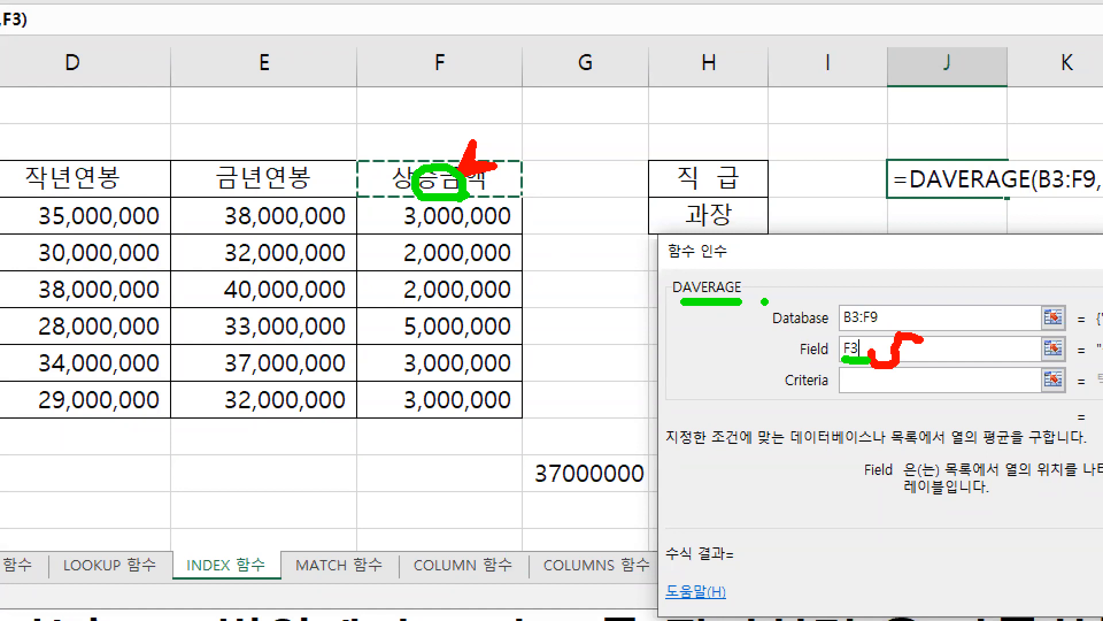
{"action": "key", "text": "Escape"}
Step: Go to the Criteria argument, underline its description in green, and frame the criteria cells H3:H4
{"action": "left_click", "coordinate": [671, 281]}
{"action": "key", "text": "ctrl+1"}
{"action": "left_click", "coordinate": [761, 228]}
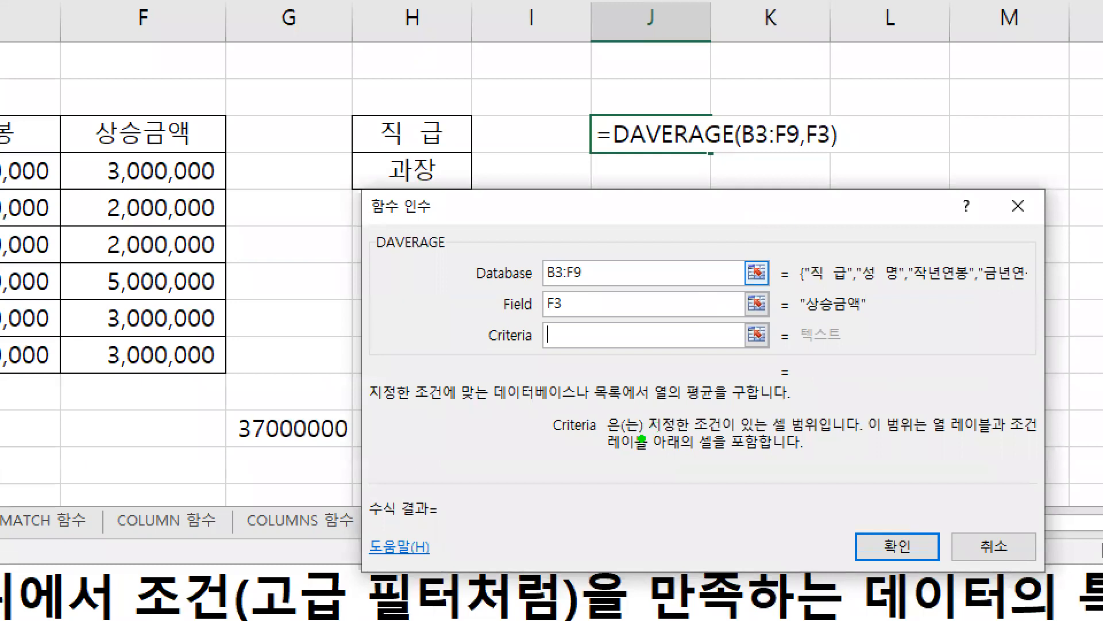
{"action": "left_click_drag", "start_coordinate": [652, 439], "coordinate": [829, 439]}
{"action": "left_click_drag", "start_coordinate": [350, 113], "coordinate": [475, 189]}
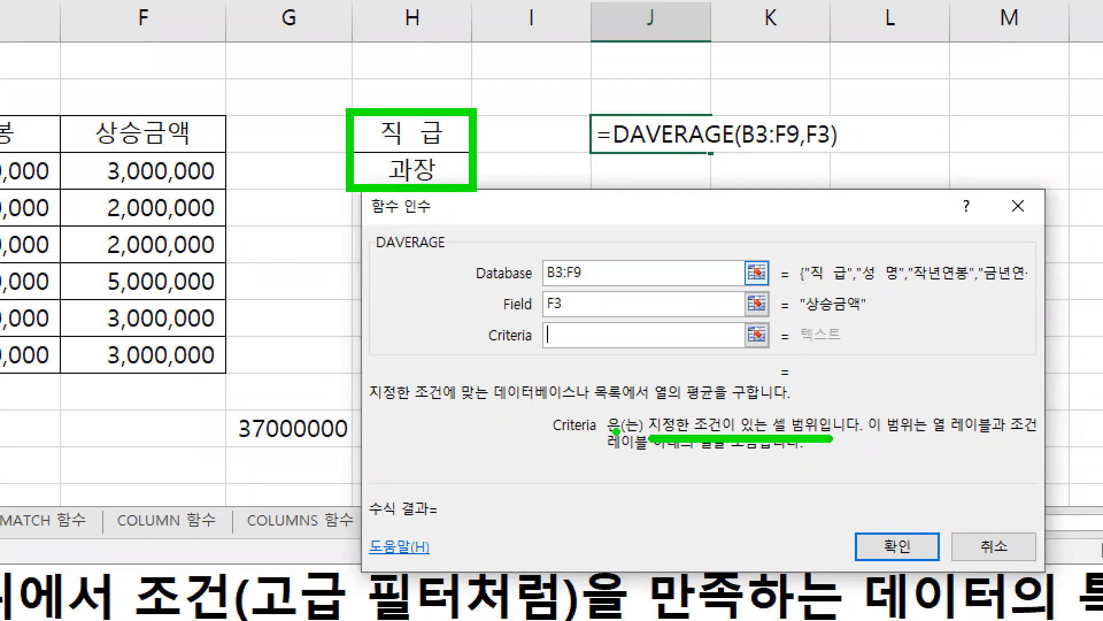
{"action": "left_click_drag", "start_coordinate": [933, 436], "coordinate": [1036, 429]}
{"action": "left_click_drag", "start_coordinate": [605, 457], "coordinate": [759, 457]}
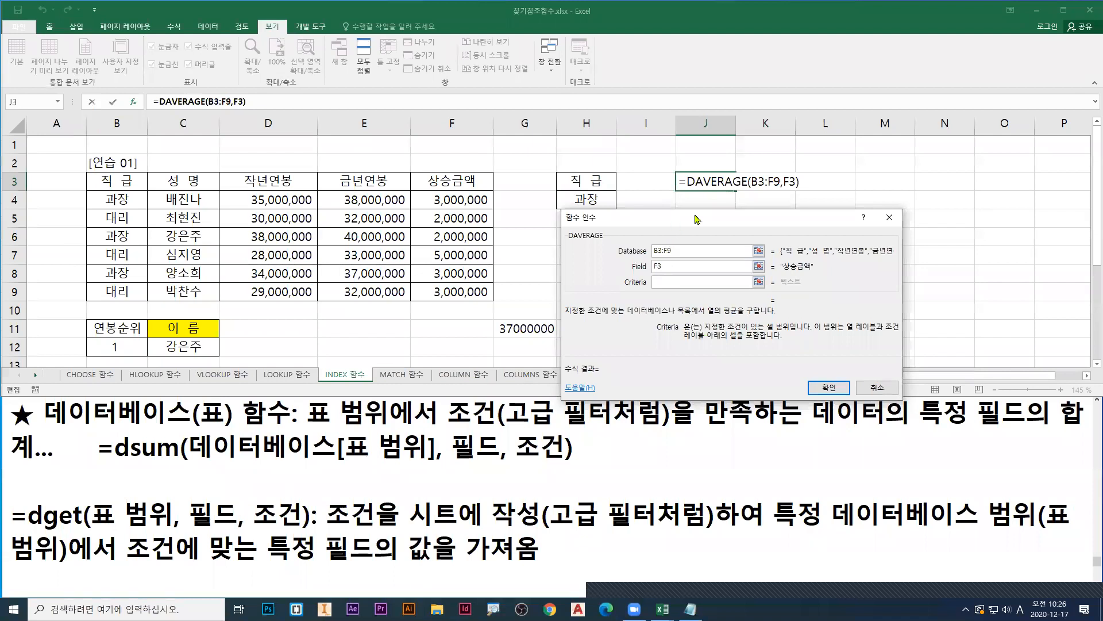
Step: Set Criteria to H3:H4, mark the range, Field value and calculated result, and insert the DAVERAGE formula in J3
{"action": "left_click_drag", "start_coordinate": [587, 181], "coordinate": [589, 203]}
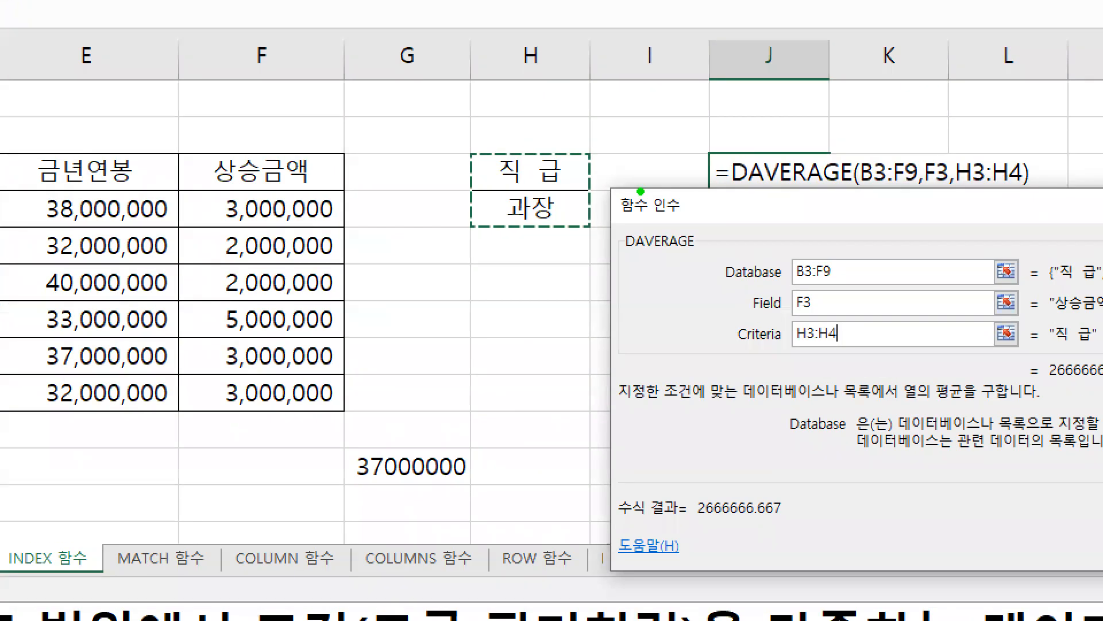
{"action": "left_click_drag", "start_coordinate": [468, 148], "coordinate": [583, 230]}
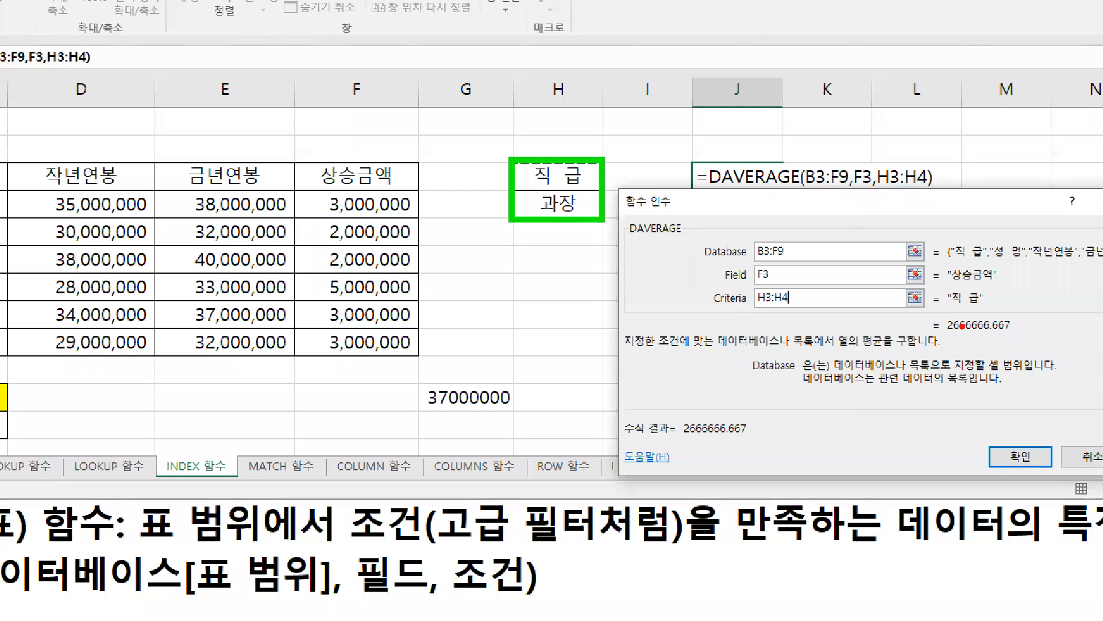
{"action": "left_click_drag", "start_coordinate": [946, 337], "coordinate": [1023, 332]}
{"action": "left_click_drag", "start_coordinate": [758, 283], "coordinate": [774, 283]}
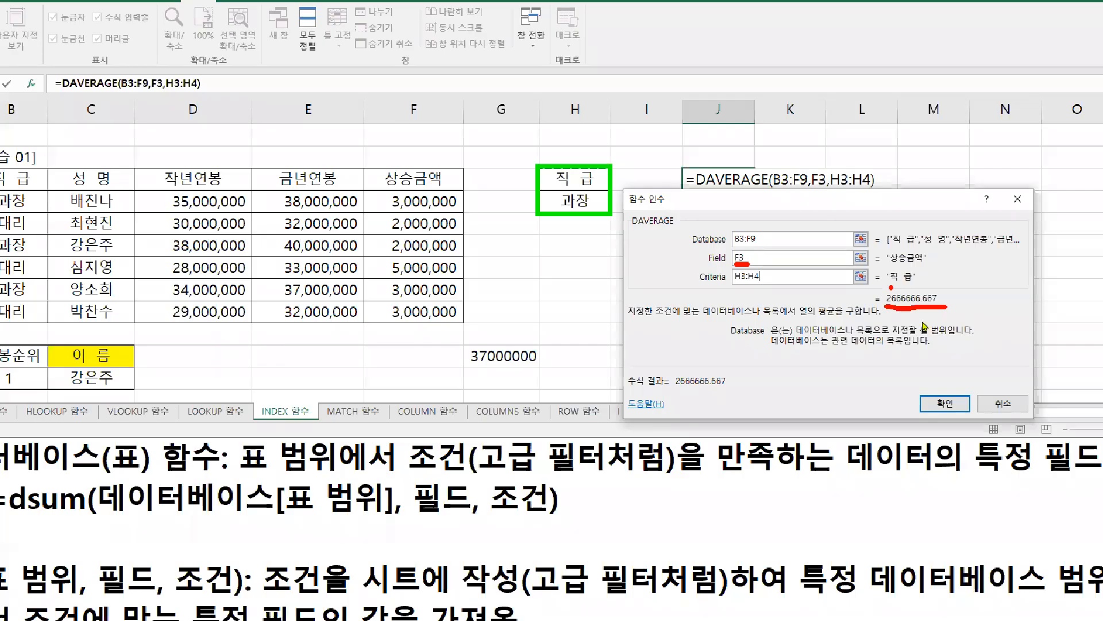
{"action": "key", "text": "Escape"}
{"action": "left_click_drag", "start_coordinate": [828, 311], "coordinate": [926, 311]}
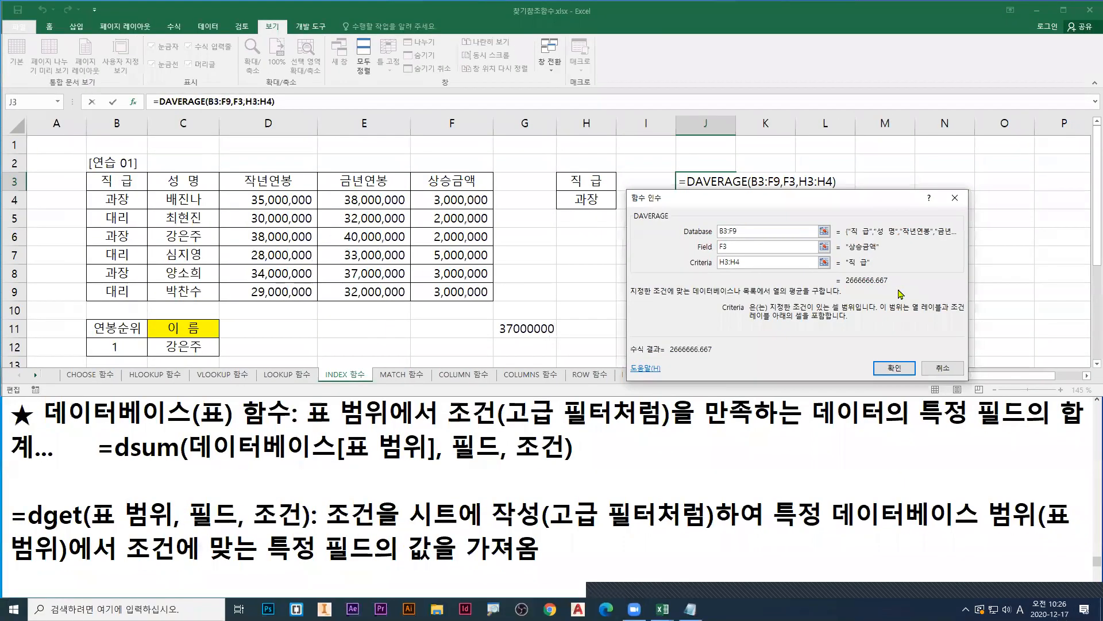
{"action": "left_click", "coordinate": [925, 473]}
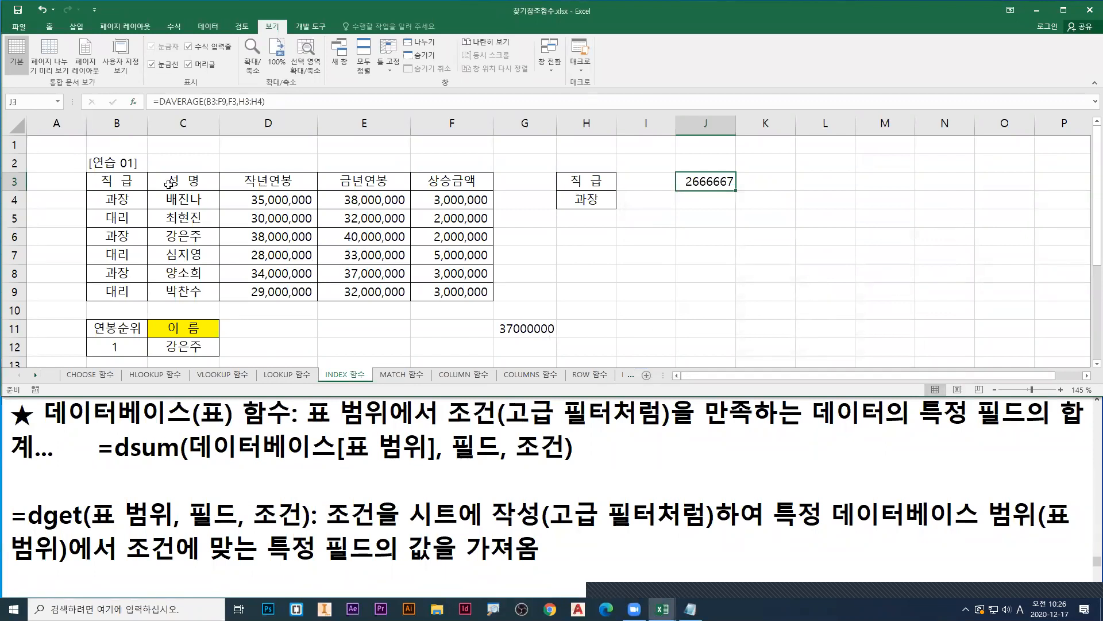
Step: Close the workbooks 찾기참조함수.xlsx and 완전정복01_문제.xlsm
{"action": "left_click", "coordinate": [19, 26]}
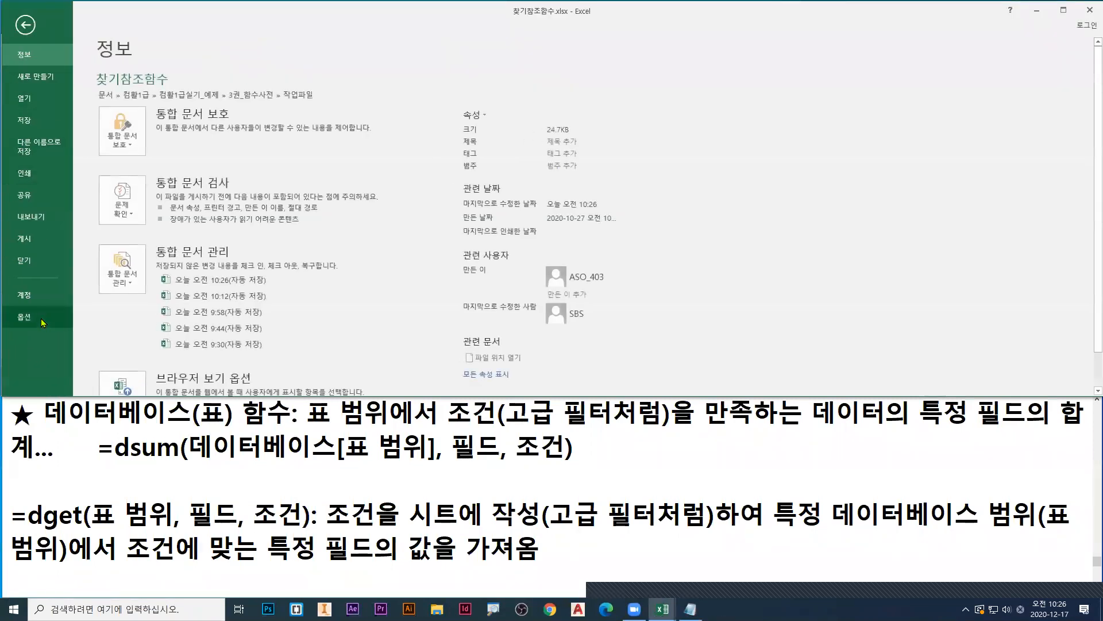
{"action": "left_click", "coordinate": [24, 260]}
{"action": "left_click", "coordinate": [567, 331]}
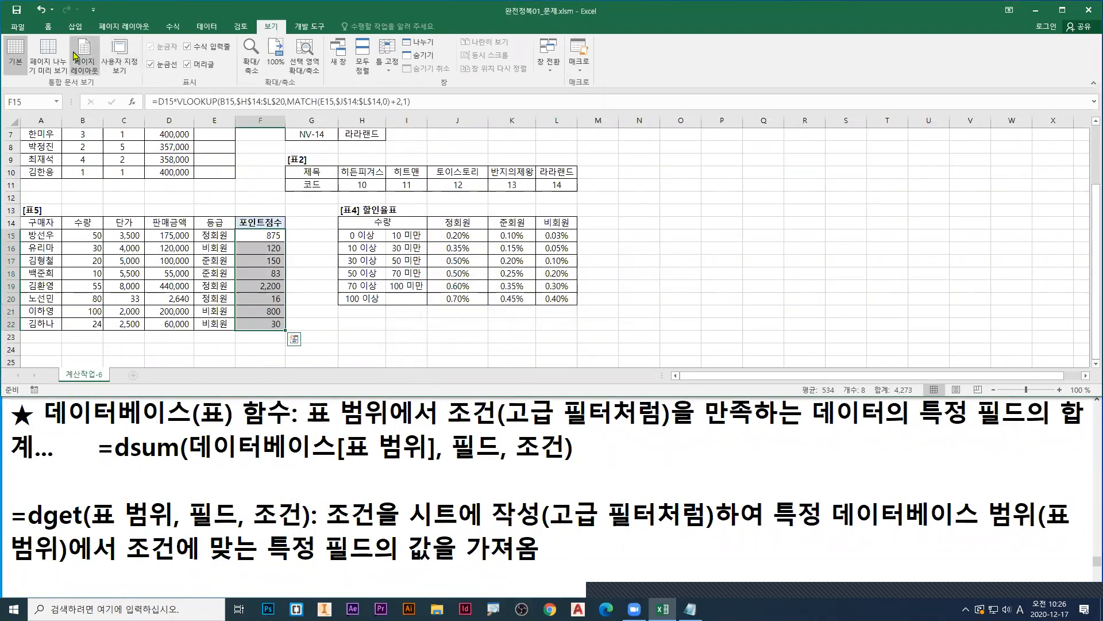
{"action": "left_click", "coordinate": [18, 27]}
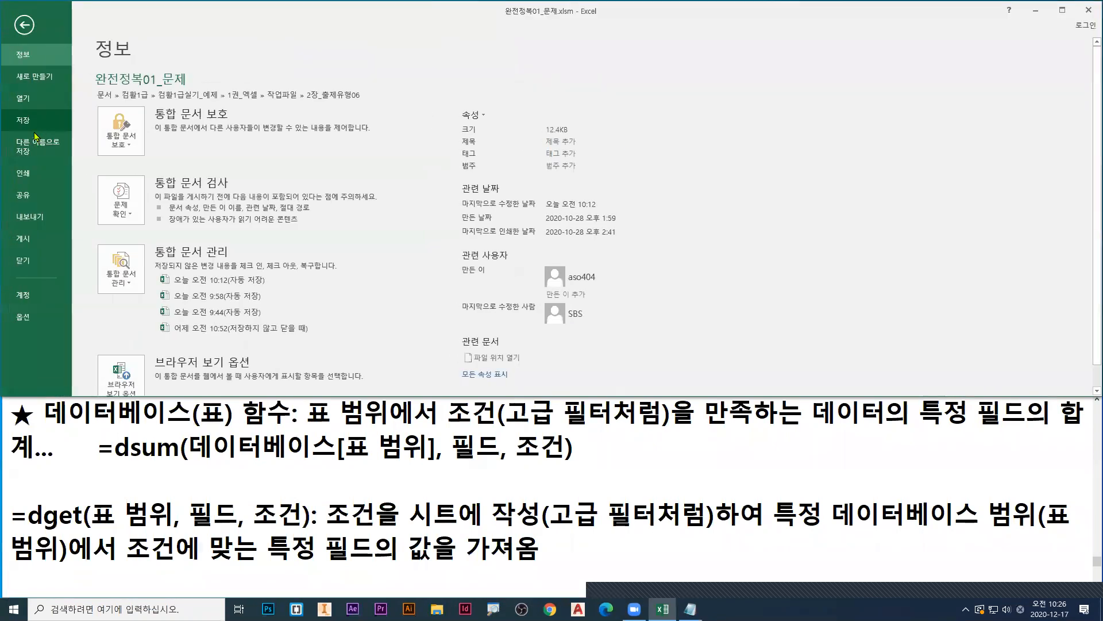
{"action": "left_click", "coordinate": [23, 262]}
{"action": "left_click", "coordinate": [550, 329]}
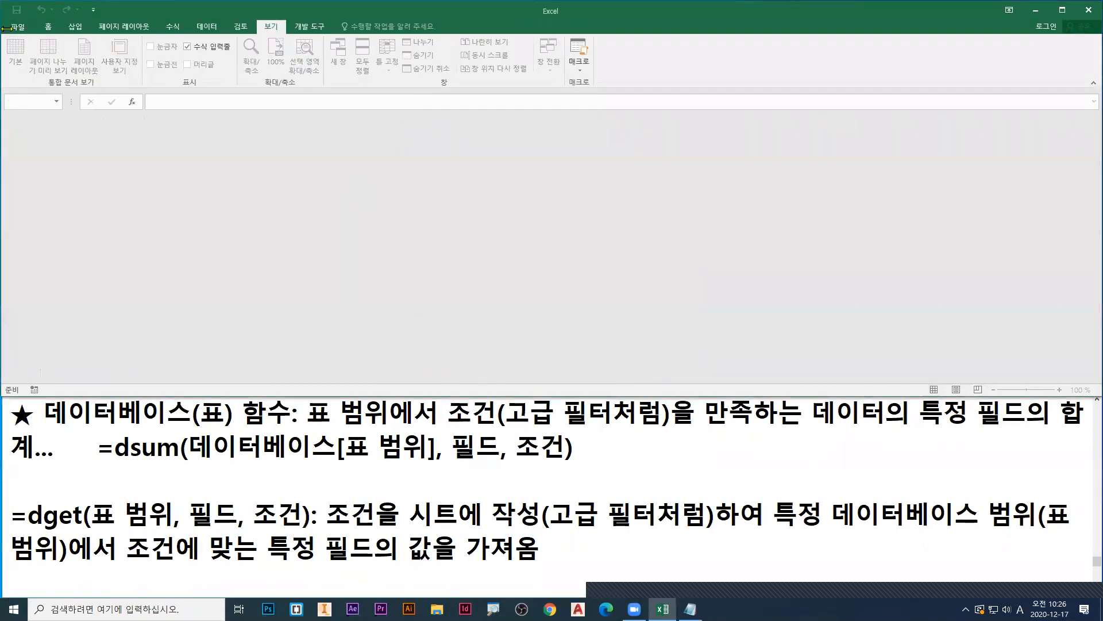
Step: Browse for a workbook in the 컴활1급실기_예제 folder and frame that path and the 1권_엑셀 folder in red
{"action": "left_click", "coordinate": [18, 26]}
{"action": "left_click", "coordinate": [148, 222]}
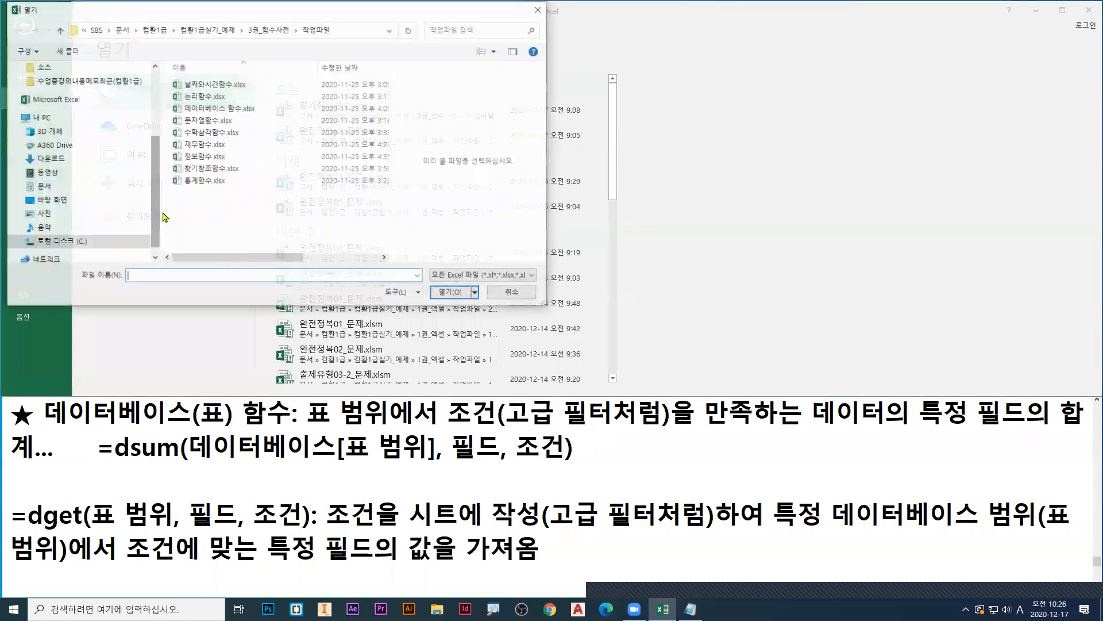
{"action": "left_click", "coordinate": [282, 34]}
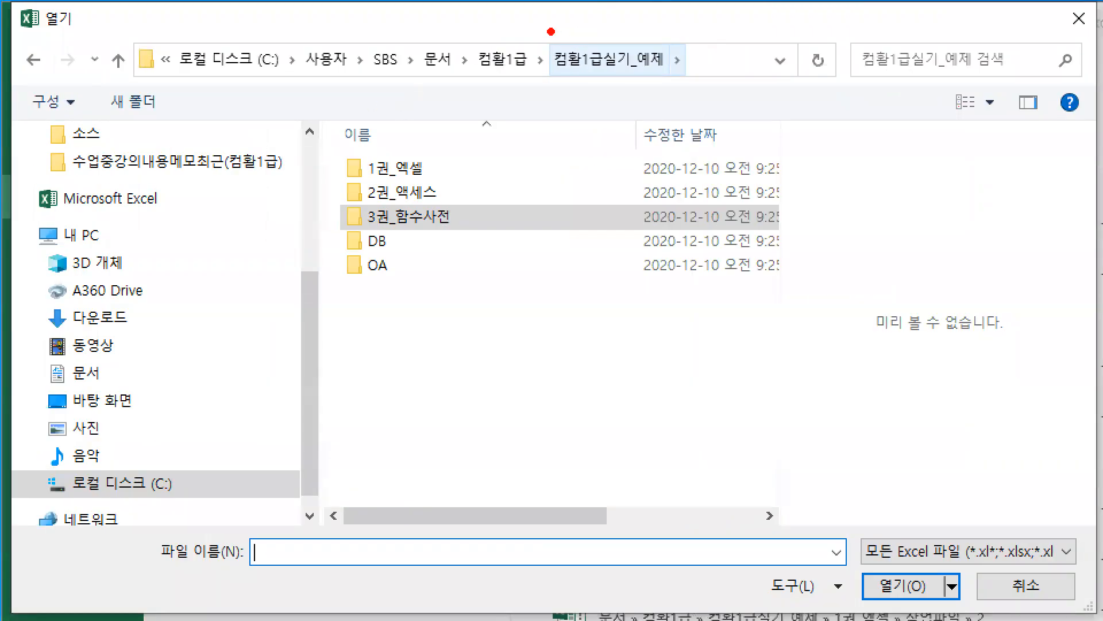
{"action": "mouse_move", "coordinate": [551, 32]}
{"action": "left_mouse_down"}
{"action": "mouse_move", "coordinate": [655, 92]}
{"action": "mouse_move", "coordinate": [668, 83]}
{"action": "left_mouse_up"}
{"action": "mouse_move", "coordinate": [343, 151]}
{"action": "left_mouse_down"}
{"action": "mouse_move", "coordinate": [439, 182]}
{"action": "mouse_move", "coordinate": [428, 213]}
{"action": "mouse_move", "coordinate": [423, 183]}
{"action": "left_mouse_up"}
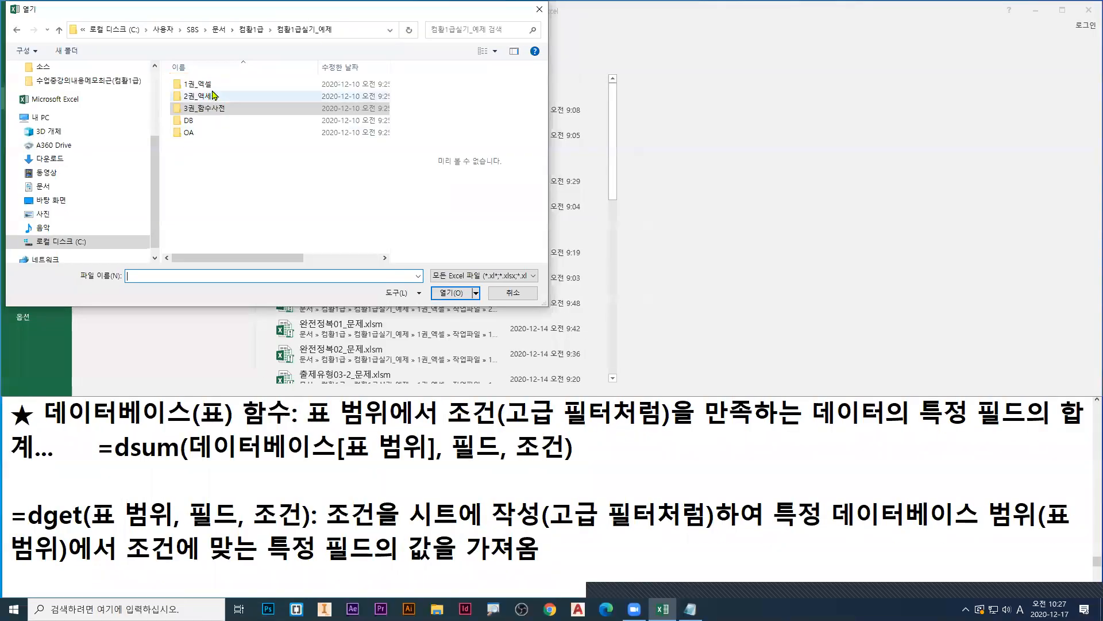
Step: Open 완전정복01_문제.xlsm from the folder 1권_엑셀 > 작업파일 > 2장_출제유형07
{"action": "double_click", "coordinate": [396, 168]}
{"action": "double_click", "coordinate": [196, 97]}
{"action": "left_click", "coordinate": [217, 197]}
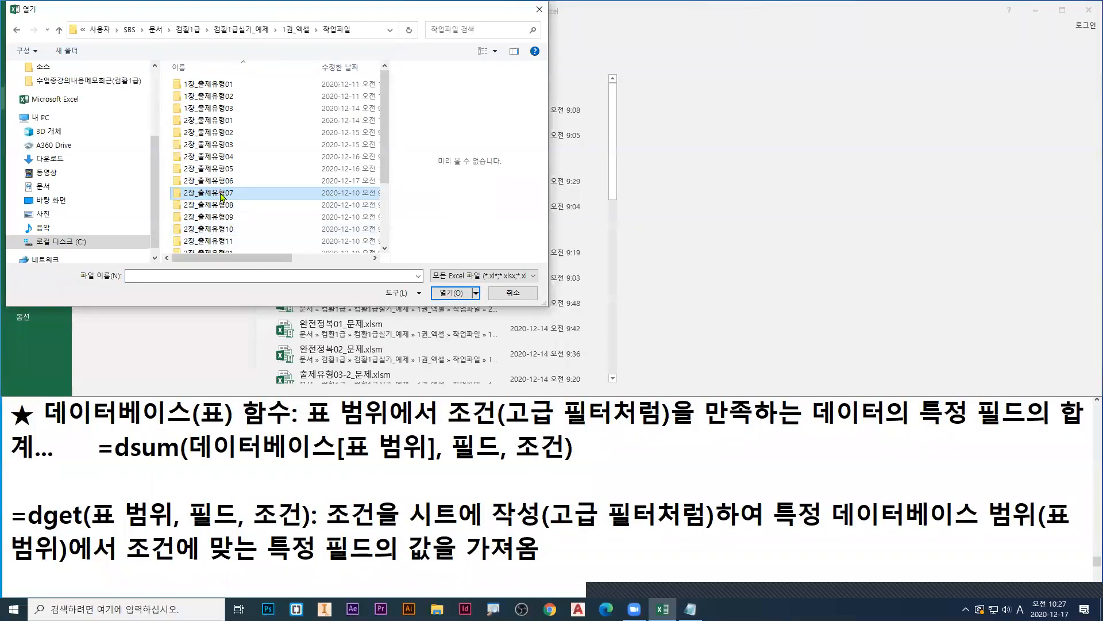
{"action": "double_click", "coordinate": [443, 389]}
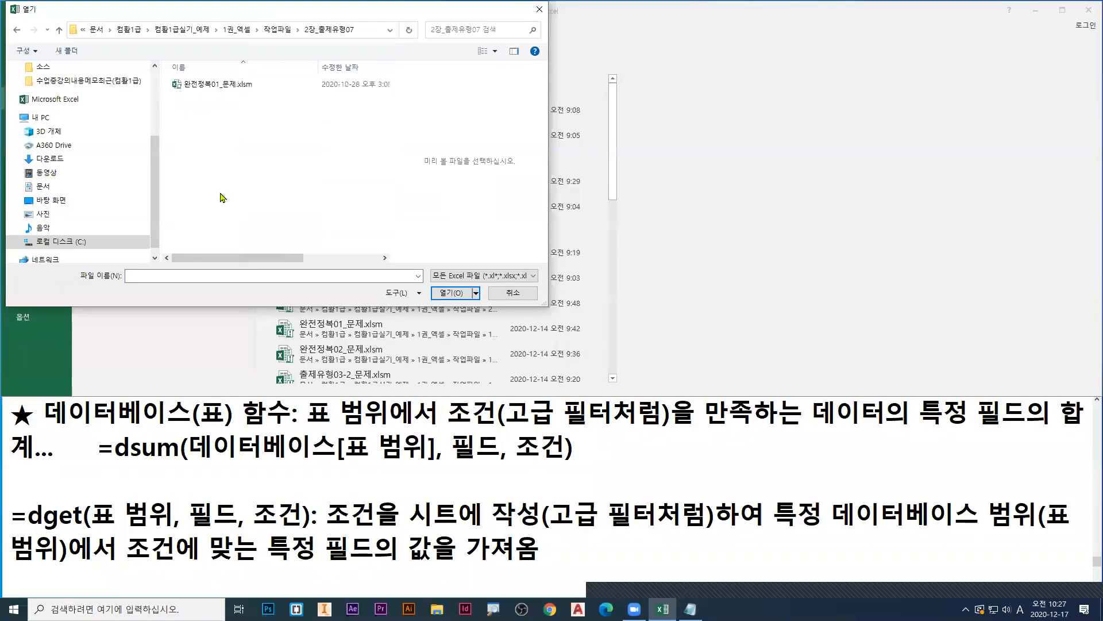
{"action": "left_click", "coordinate": [218, 85]}
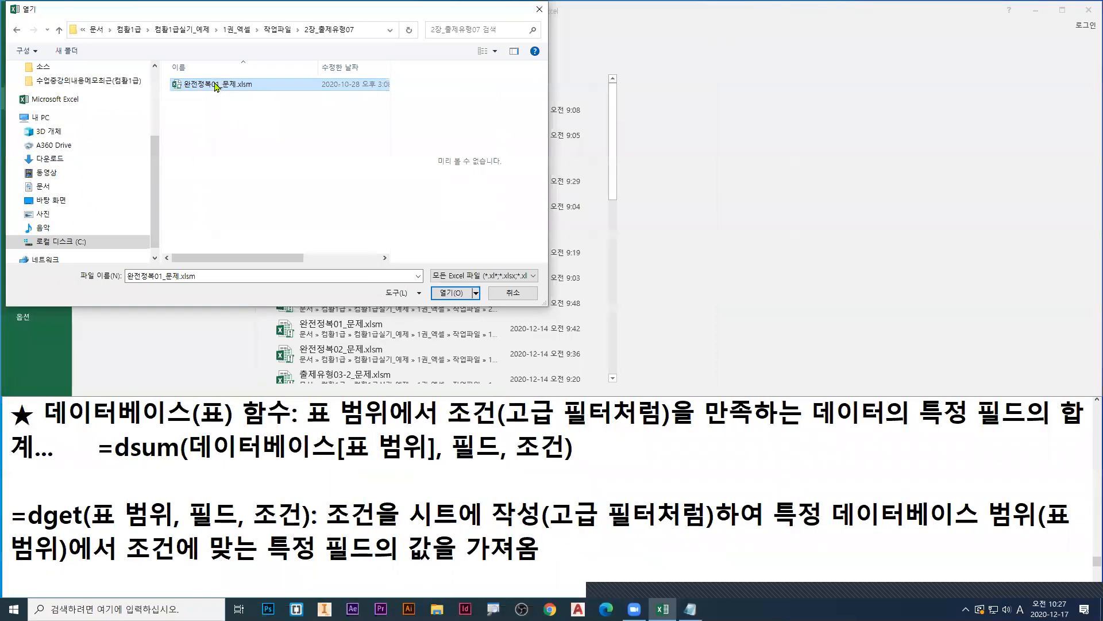
{"action": "double_click", "coordinate": [409, 172]}
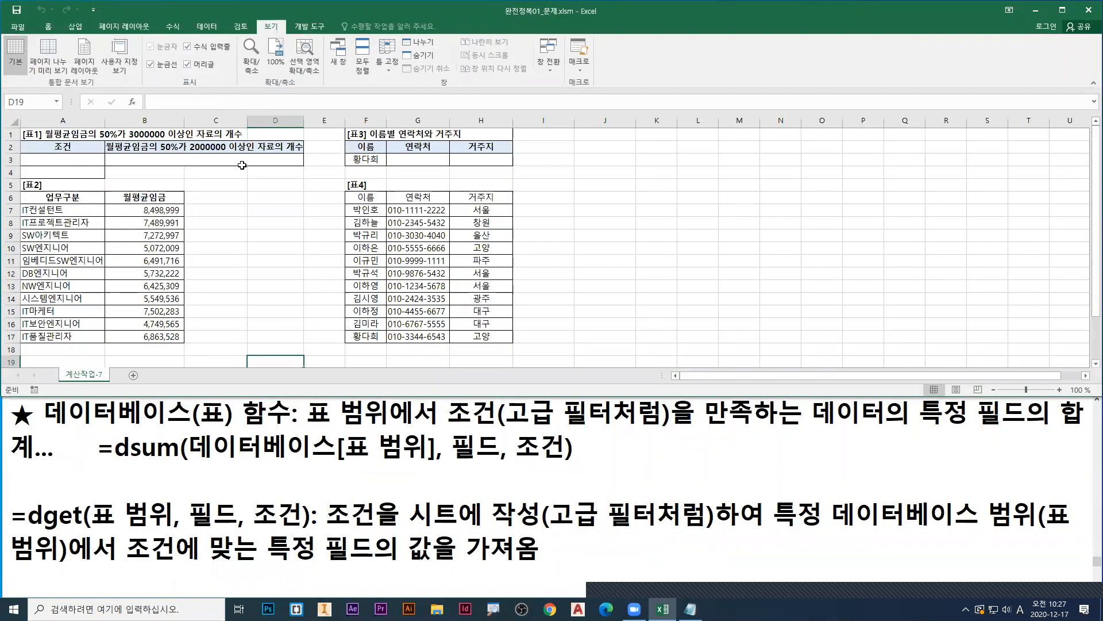
Step: Examine the [표2] wage data in A6:B17 and the [표1] result cell B3 on an enlarged sheet
{"action": "left_click_drag", "start_coordinate": [45, 198], "coordinate": [167, 336]}
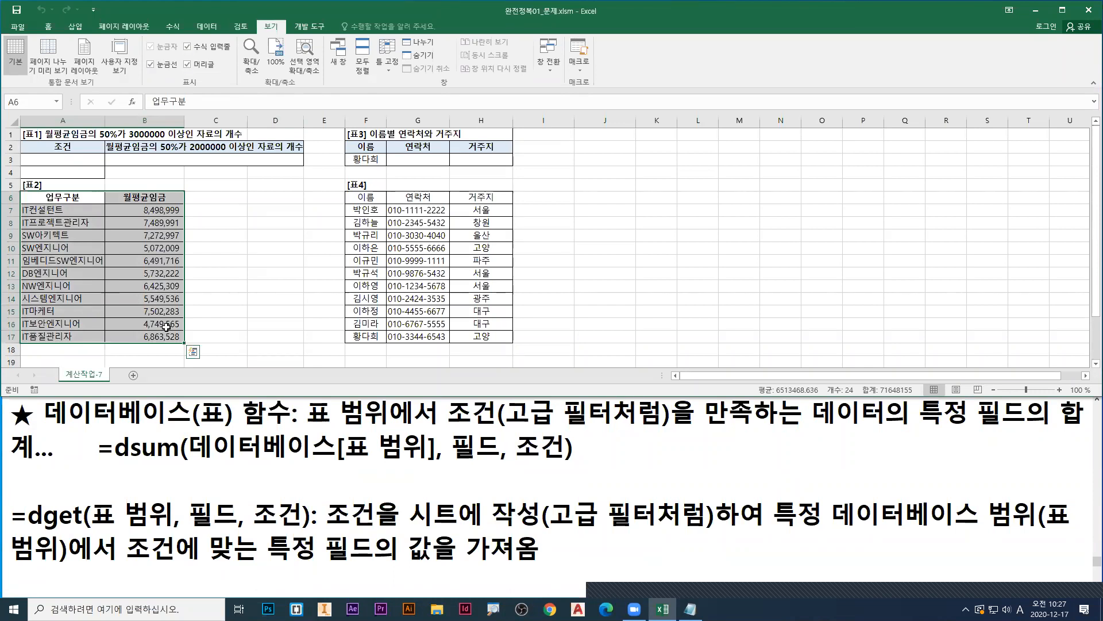
{"action": "left_click", "coordinate": [147, 164]}
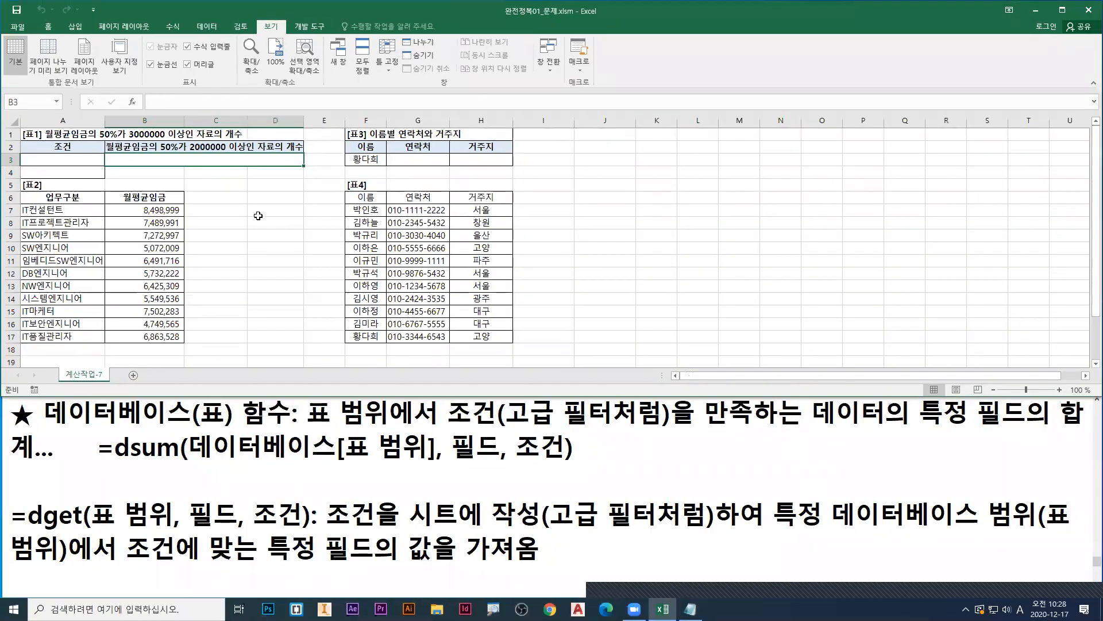
{"action": "left_click", "coordinate": [548, 269]}
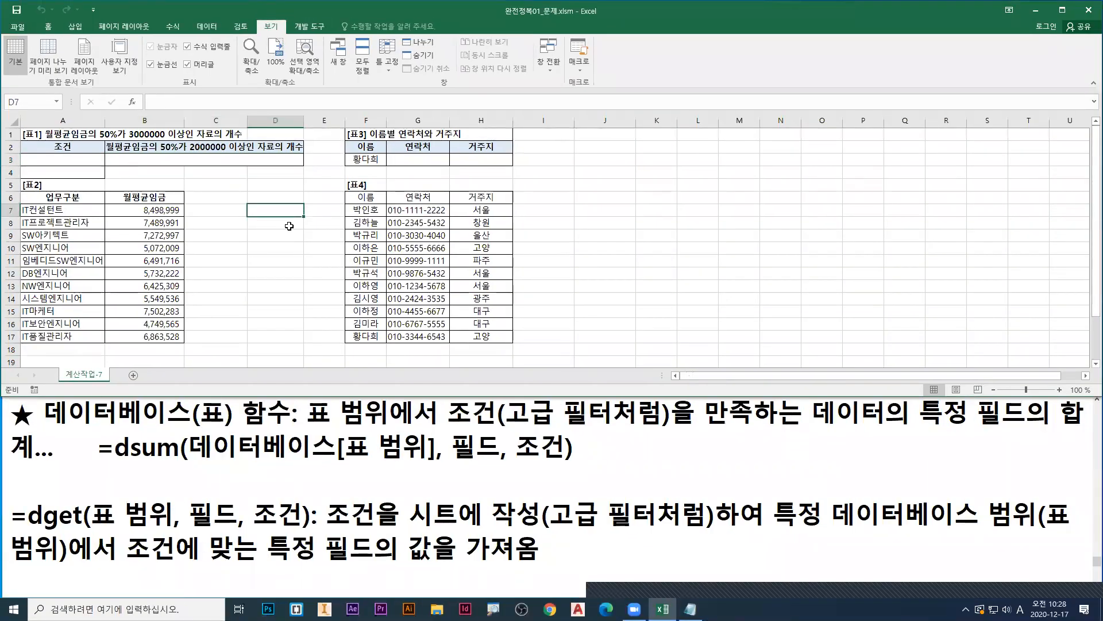
{"action": "scroll", "coordinate": [292, 221], "scroll_direction": "up", "scroll_amount": 1}
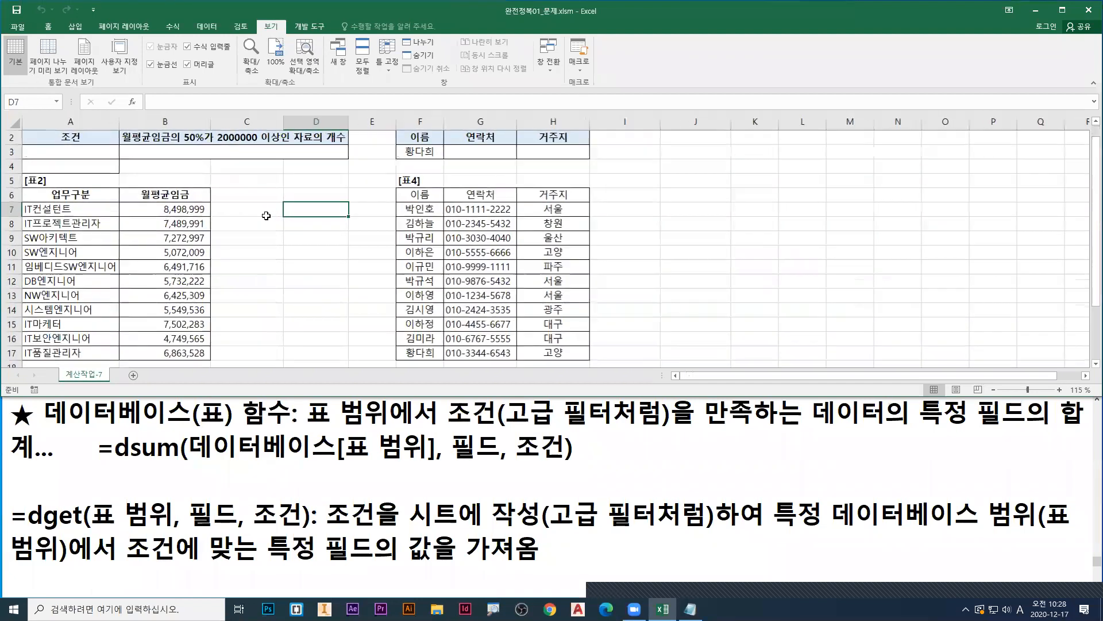
Step: Switch to Notepad, find the counting functions in the notes, and underline count, counta and countblank in red
{"action": "left_click", "coordinate": [492, 430]}
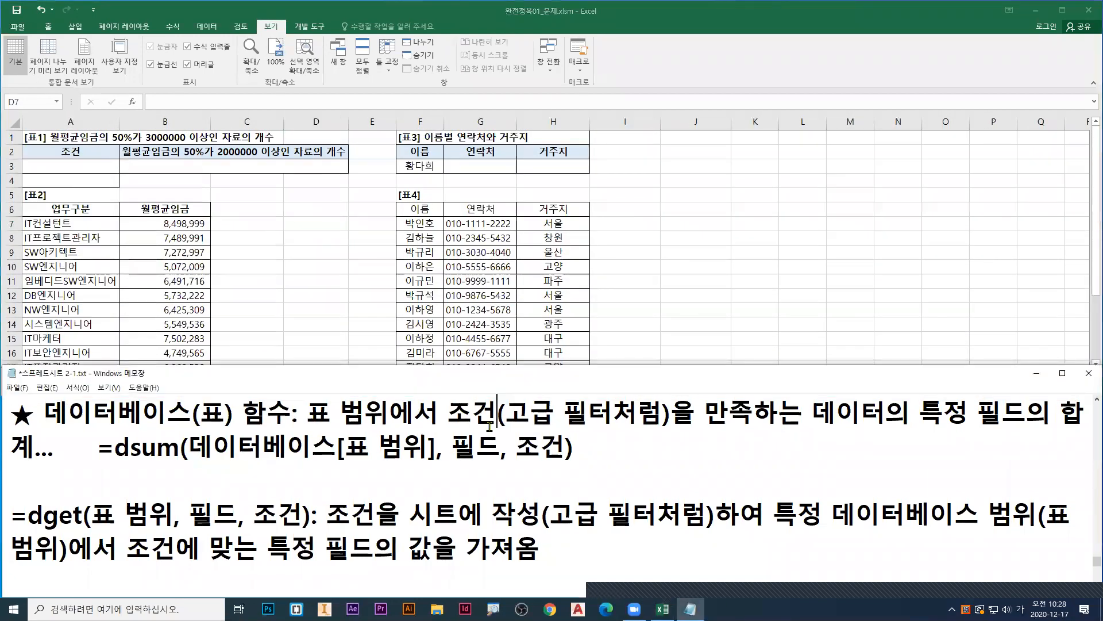
{"action": "scroll", "coordinate": [471, 441], "scroll_direction": "up", "scroll_amount": 10}
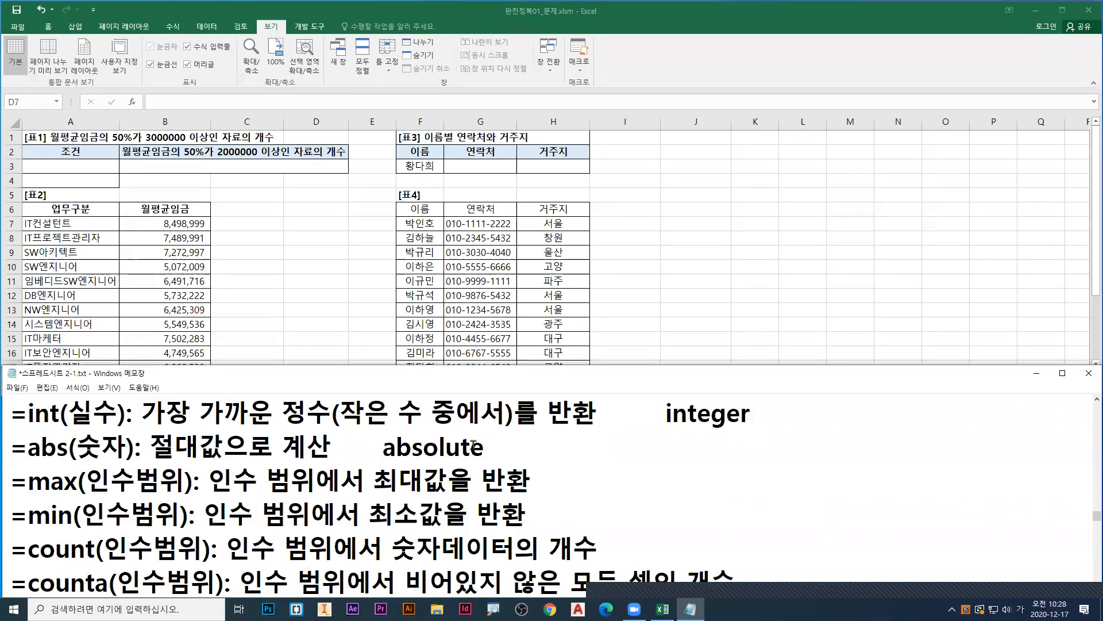
{"action": "scroll", "coordinate": [473, 442], "scroll_direction": "down", "scroll_amount": 2}
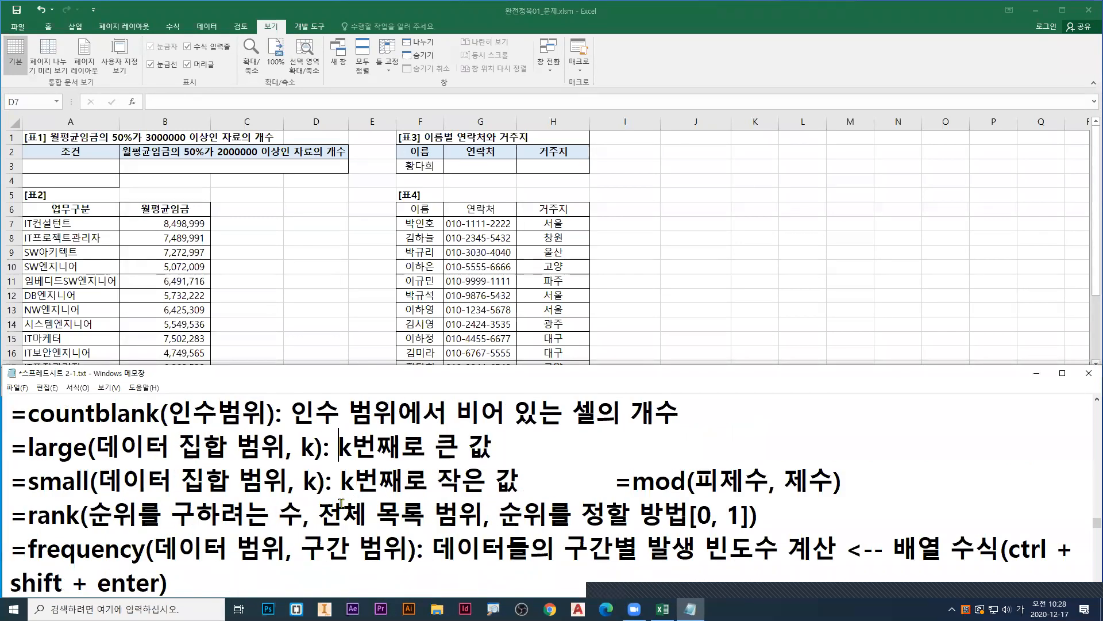
{"action": "scroll", "coordinate": [341, 504], "scroll_direction": "up", "scroll_amount": 1}
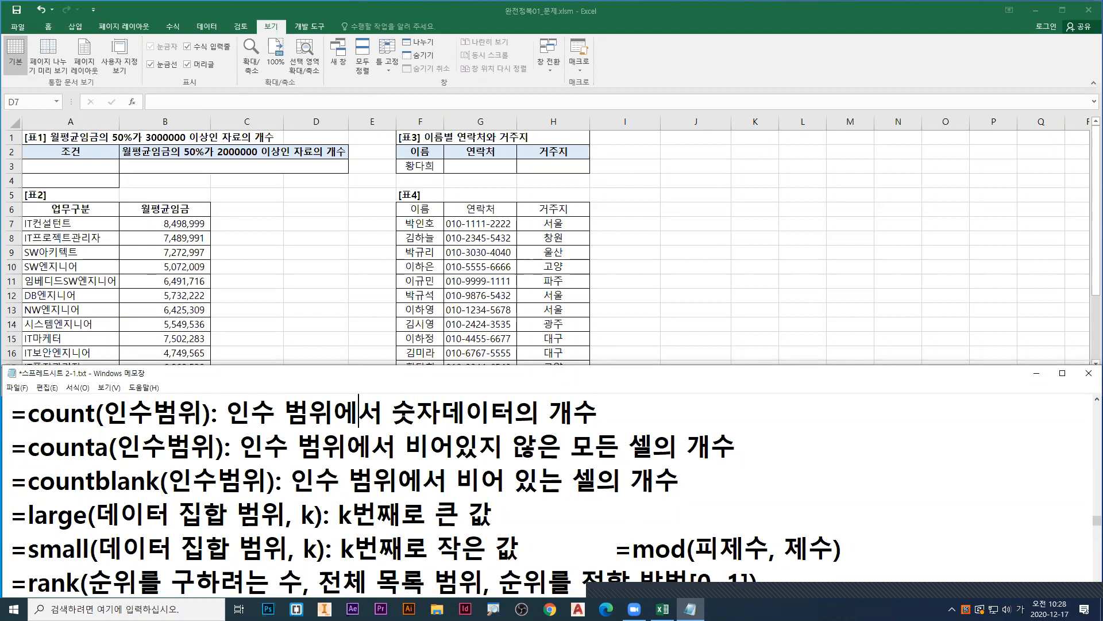
{"action": "left_click_drag", "start_coordinate": [27, 430], "coordinate": [211, 430]}
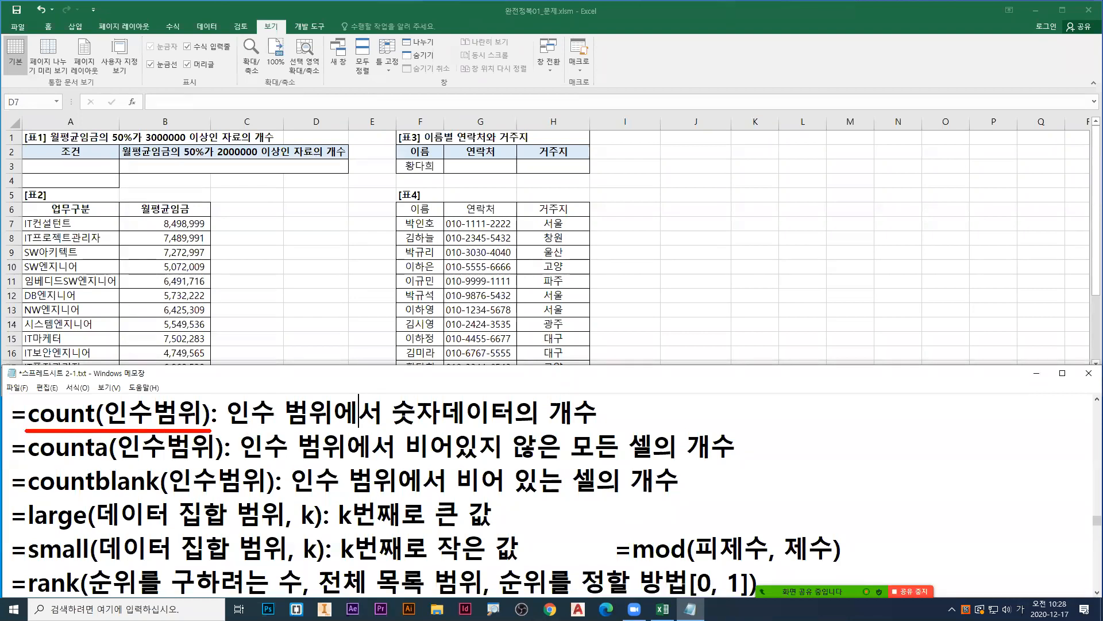
{"action": "left_click_drag", "start_coordinate": [26, 461], "coordinate": [224, 461]}
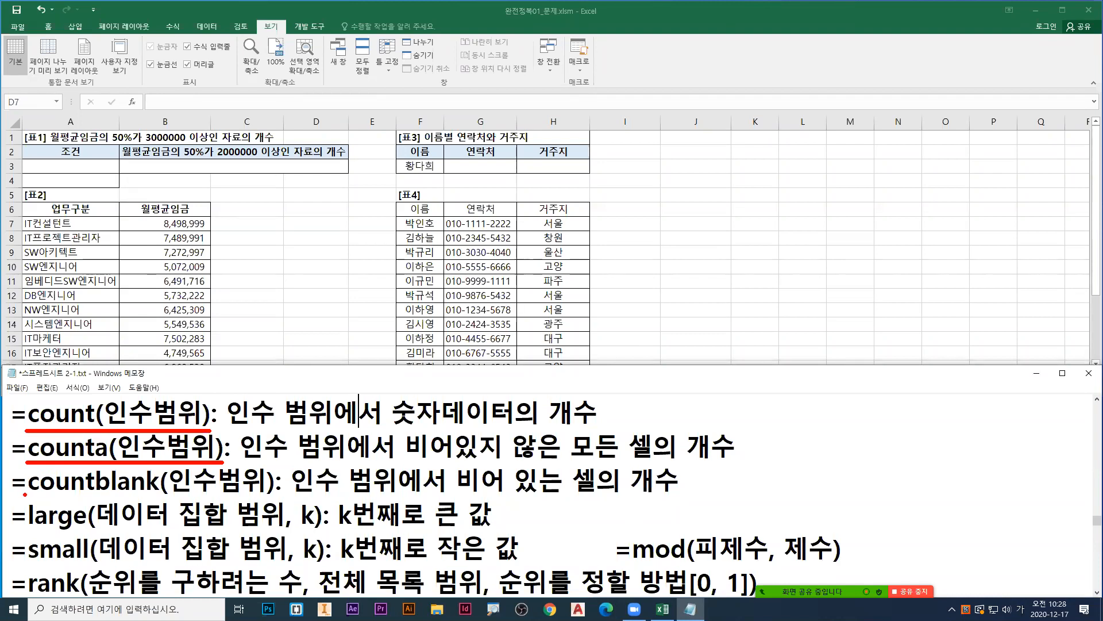
{"action": "left_click_drag", "start_coordinate": [26, 494], "coordinate": [274, 494]}
{"action": "left_click_drag", "start_coordinate": [165, 523], "coordinate": [165, 526]}
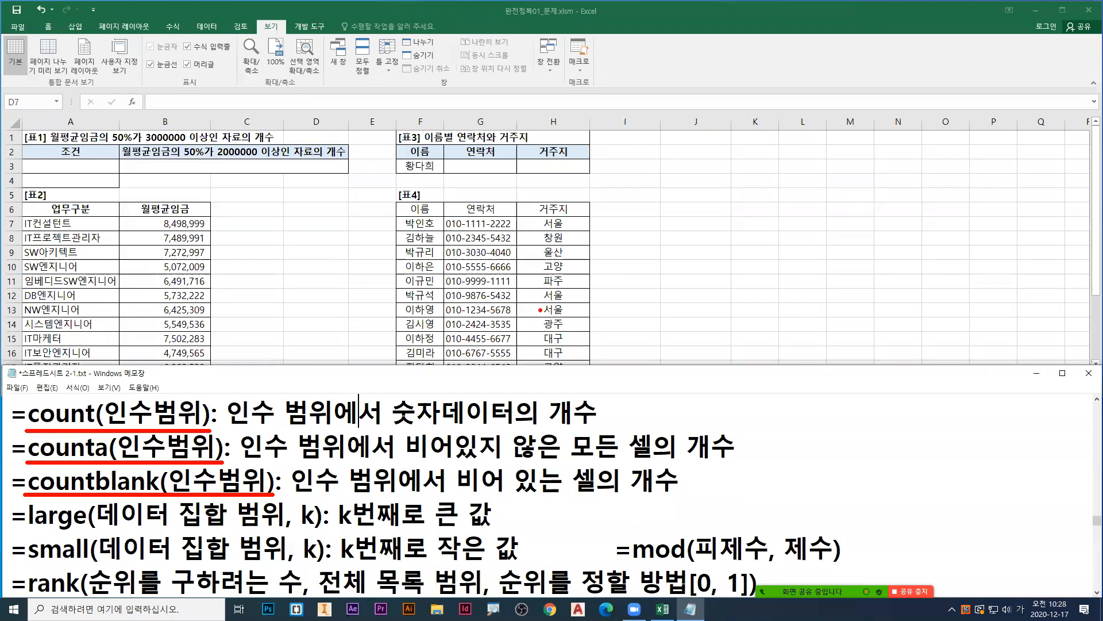
Step: Underline the key words of the count, counta and countblank definitions in different colours, write "all" beside counta, and clear the annotations
{"action": "left_click_drag", "start_coordinate": [30, 426], "coordinate": [78, 427]}
{"action": "left_click_drag", "start_coordinate": [394, 428], "coordinate": [596, 428]}
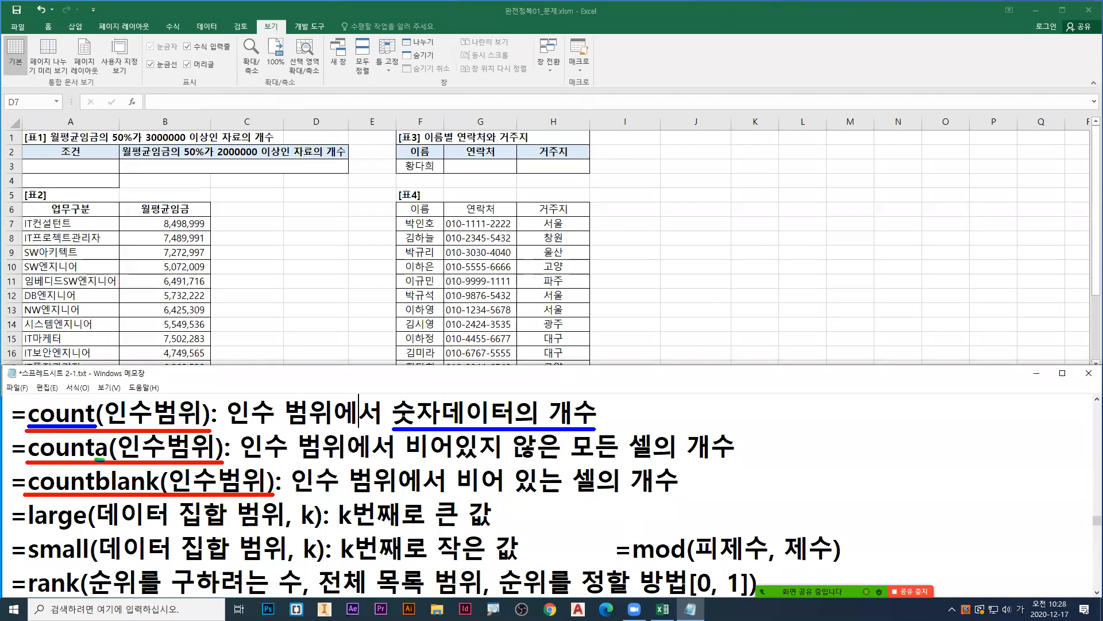
{"action": "left_click_drag", "start_coordinate": [403, 463], "coordinate": [654, 464]}
{"action": "type", "text": "ta"}
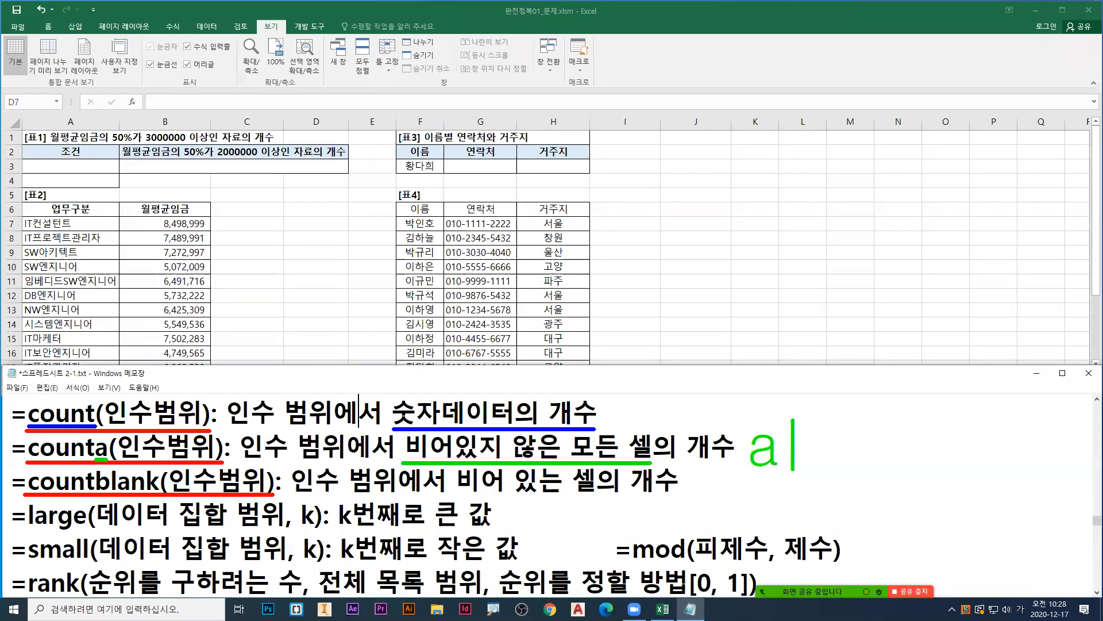
{"action": "type", "text": "ll"}
{"action": "key", "text": "Escape"}
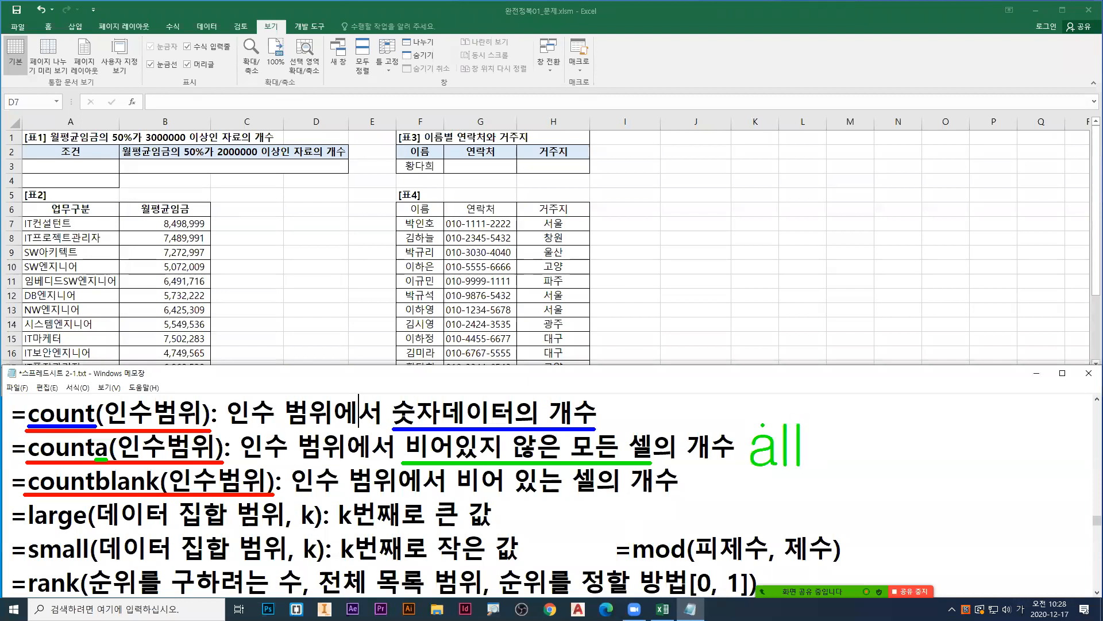
{"action": "left_click_drag", "start_coordinate": [102, 493], "coordinate": [156, 493]}
{"action": "left_click_drag", "start_coordinate": [458, 495], "coordinate": [596, 496]}
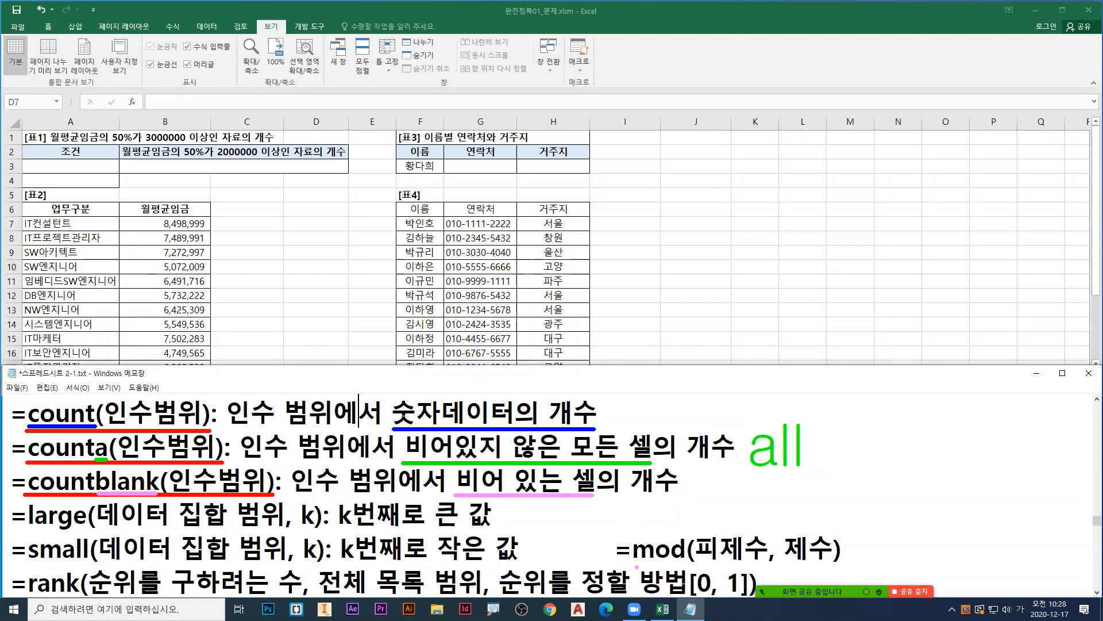
{"action": "key", "text": "Escape"}
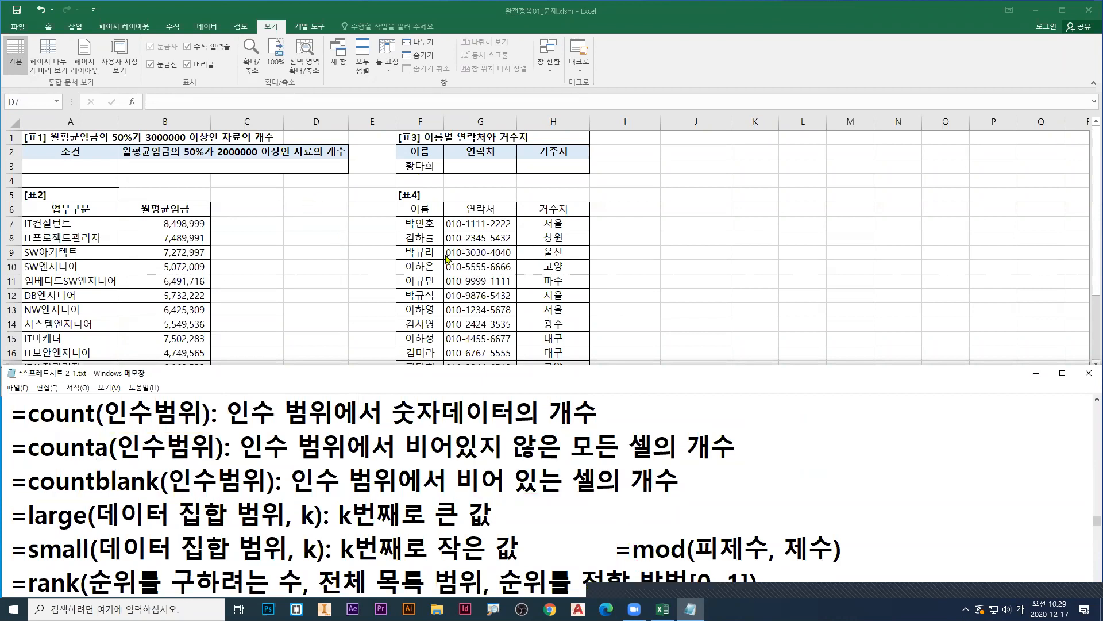
Step: Select cell D7 in the sheet, point a red arrow at it, box the wages in column B in red, and clear the annotations
{"action": "left_click", "coordinate": [290, 227]}
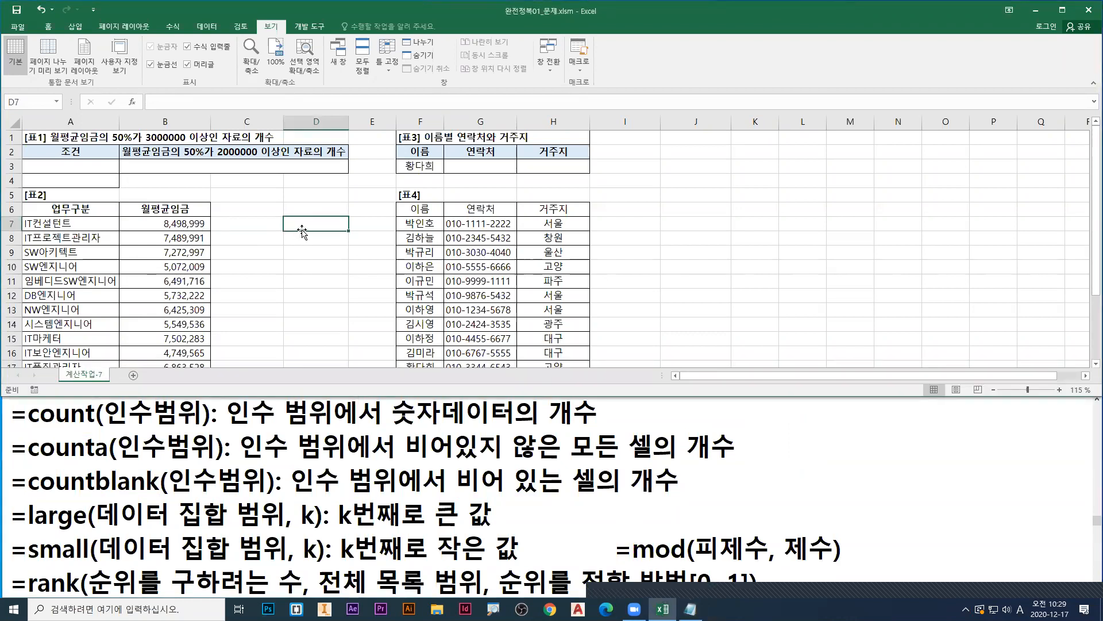
{"action": "key", "text": "ctrl+1"}
{"action": "left_click", "coordinate": [532, 222]}
{"action": "left_click_drag", "start_coordinate": [567, 236], "coordinate": [487, 268]}
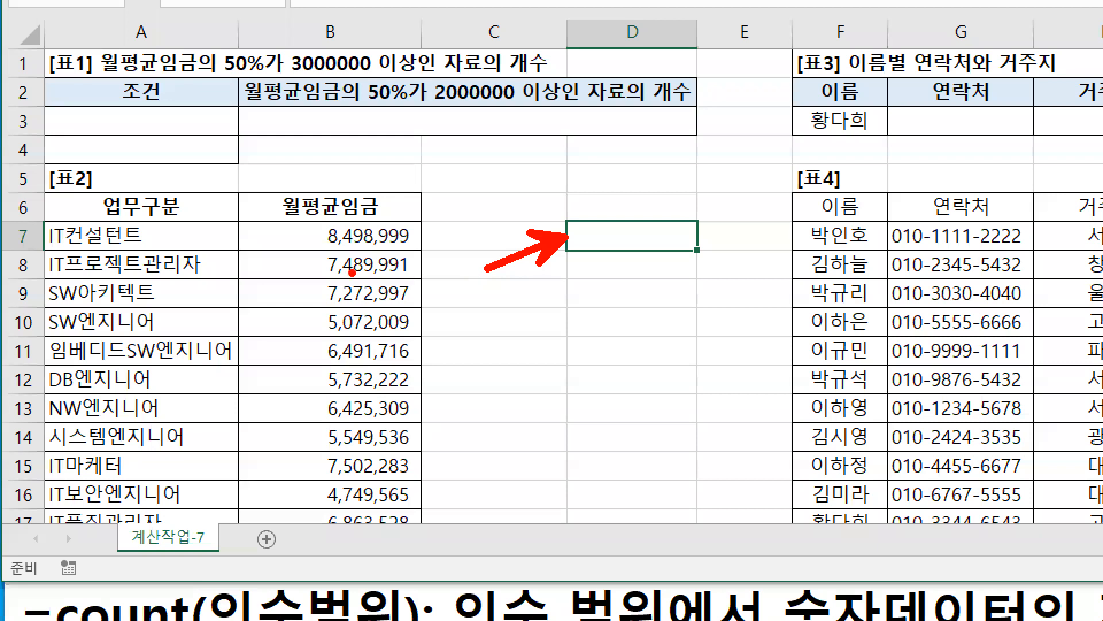
{"action": "mouse_move", "coordinate": [277, 223]}
{"action": "left_mouse_down"}
{"action": "mouse_move", "coordinate": [423, 460]}
{"action": "mouse_move", "coordinate": [423, 538]}
{"action": "left_mouse_up"}
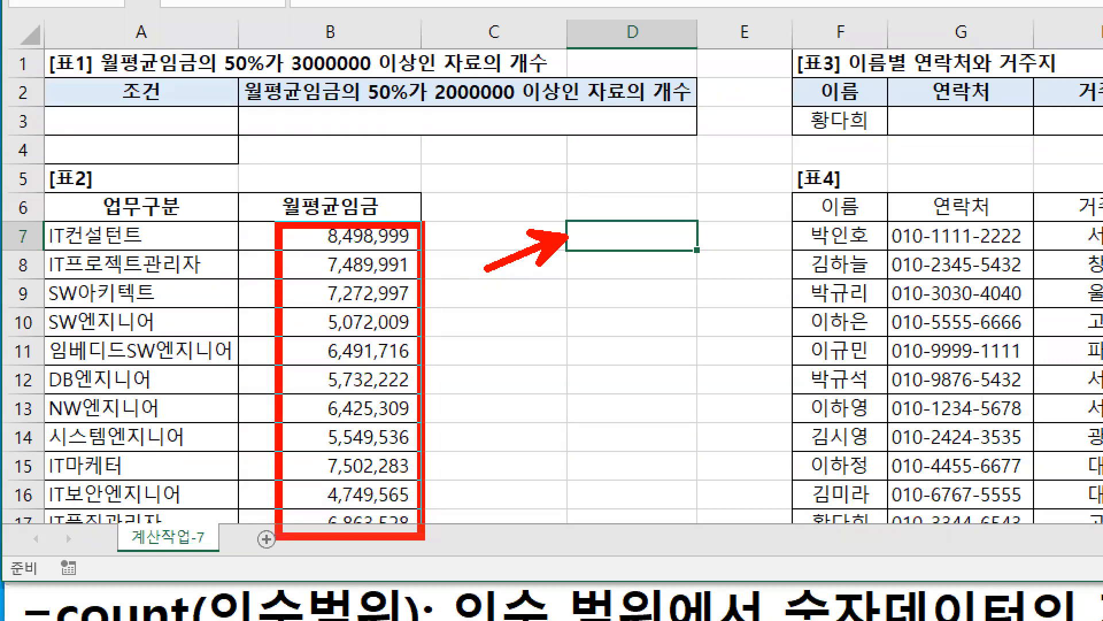
{"action": "key", "text": "Escape"}
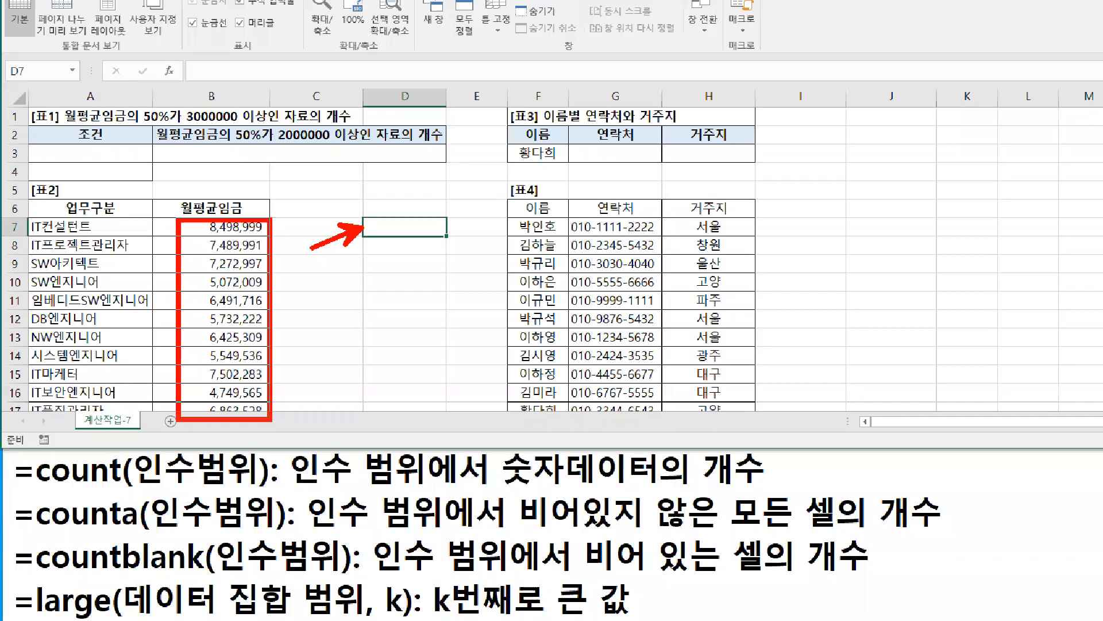
Step: Enter =COUNT(B7:B17) in D7, marking the COUNT suggestion and the wage range in red, and review the formula
{"action": "type", "text": "=cou"}
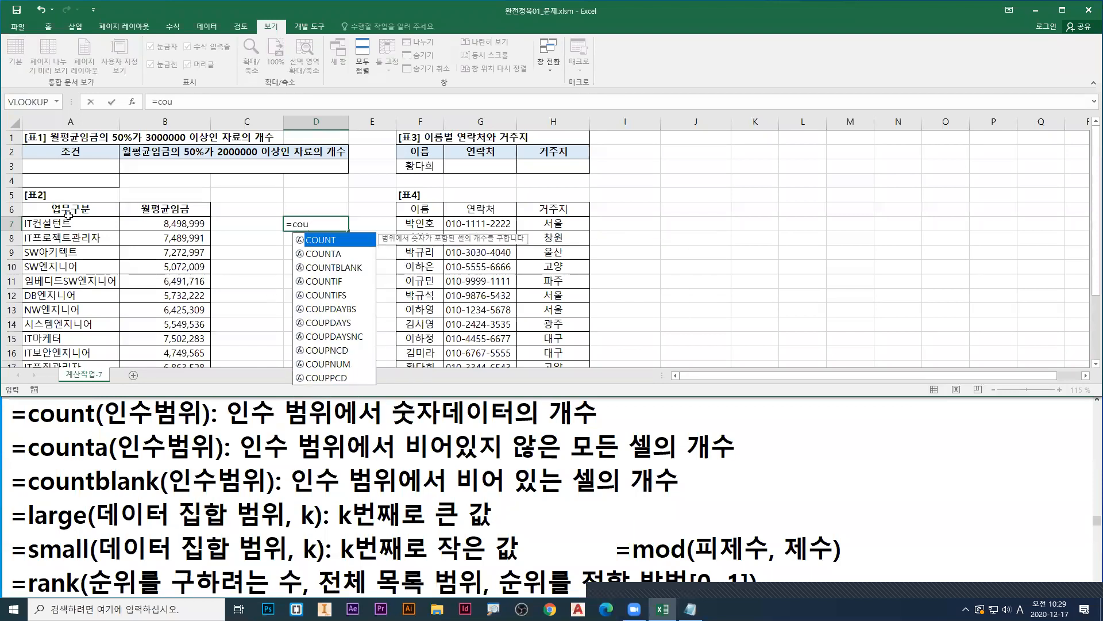
{"action": "key", "text": "ctrl+1"}
{"action": "left_click", "coordinate": [1, 162]}
{"action": "mouse_move", "coordinate": [634, 324]}
{"action": "left_mouse_down"}
{"action": "mouse_move", "coordinate": [637, 345]}
{"action": "mouse_move", "coordinate": [664, 350]}
{"action": "left_mouse_up"}
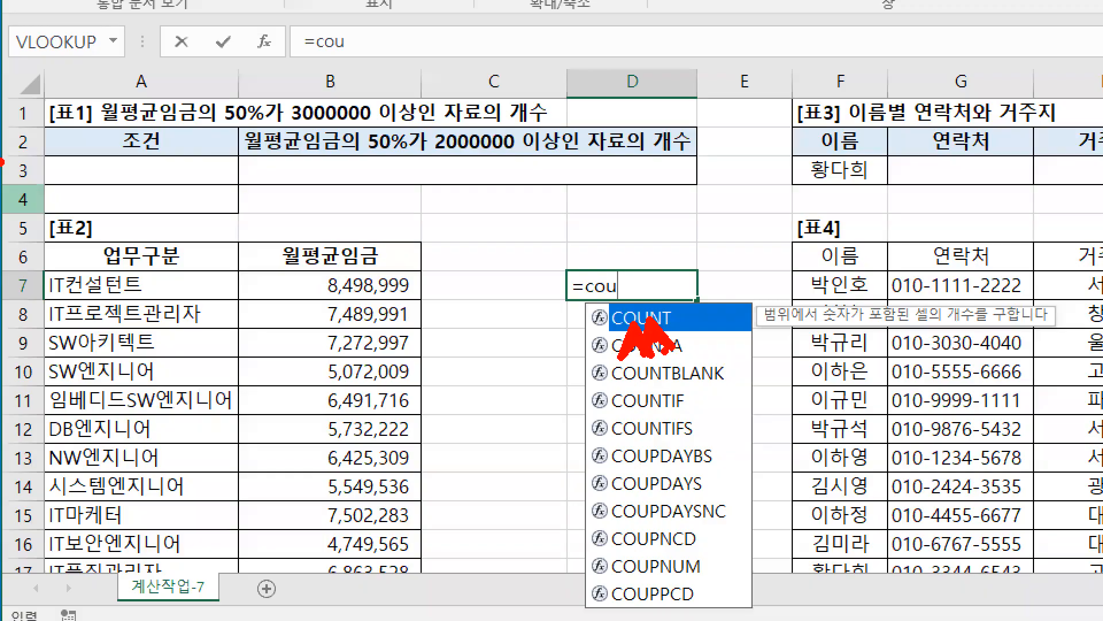
{"action": "key", "text": "Escape"}
{"action": "double_click", "coordinate": [338, 246]}
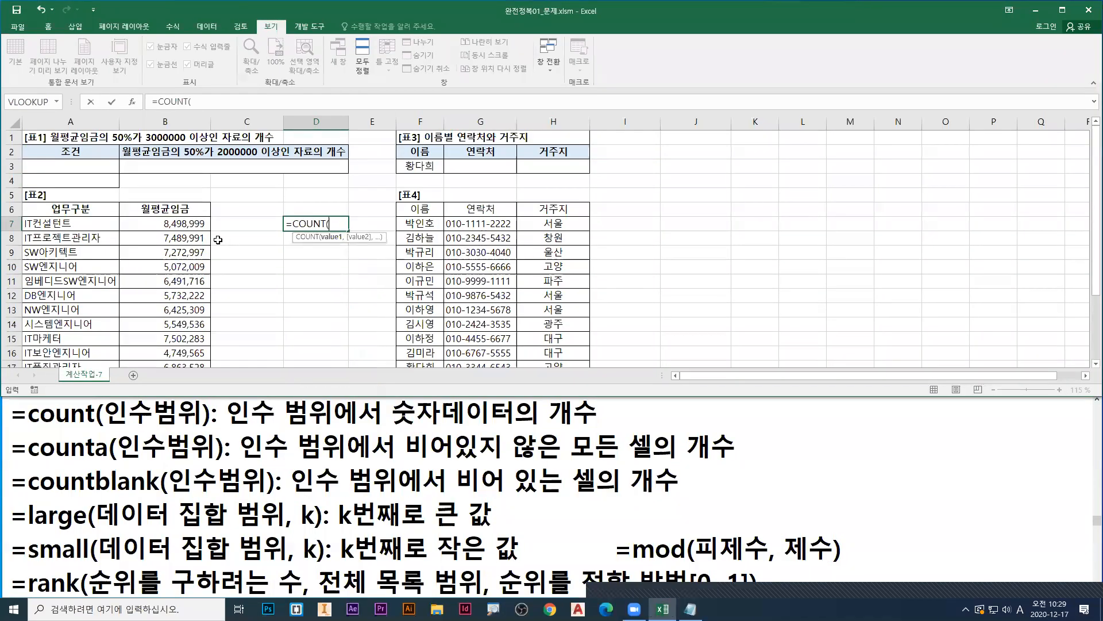
{"action": "left_click", "coordinate": [175, 225]}
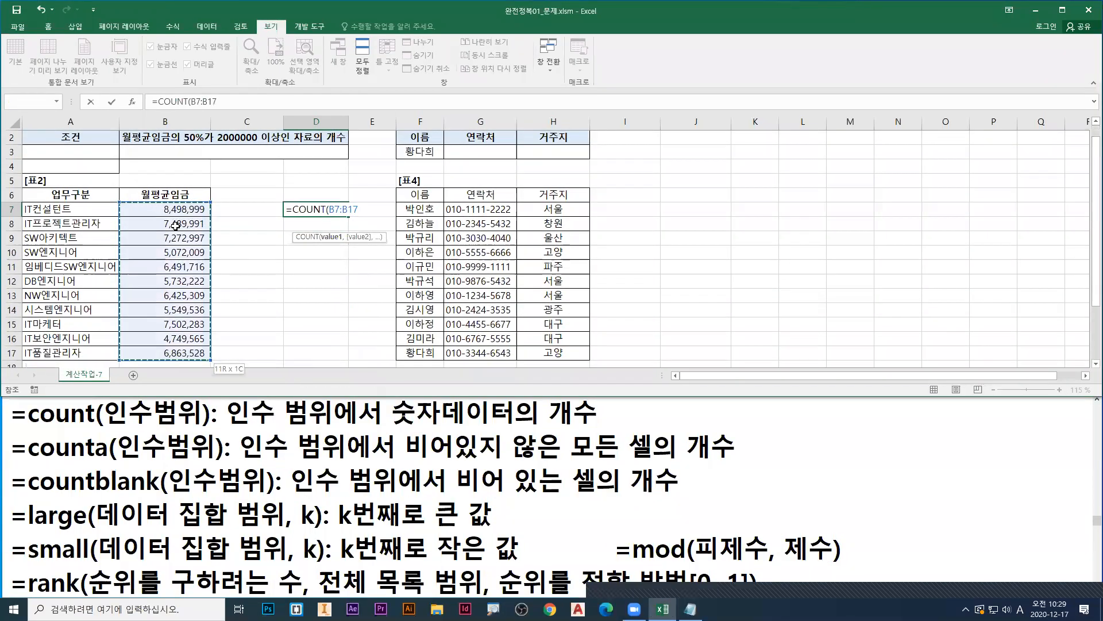
{"action": "left_click_drag", "start_coordinate": [175, 225], "coordinate": [189, 366]}
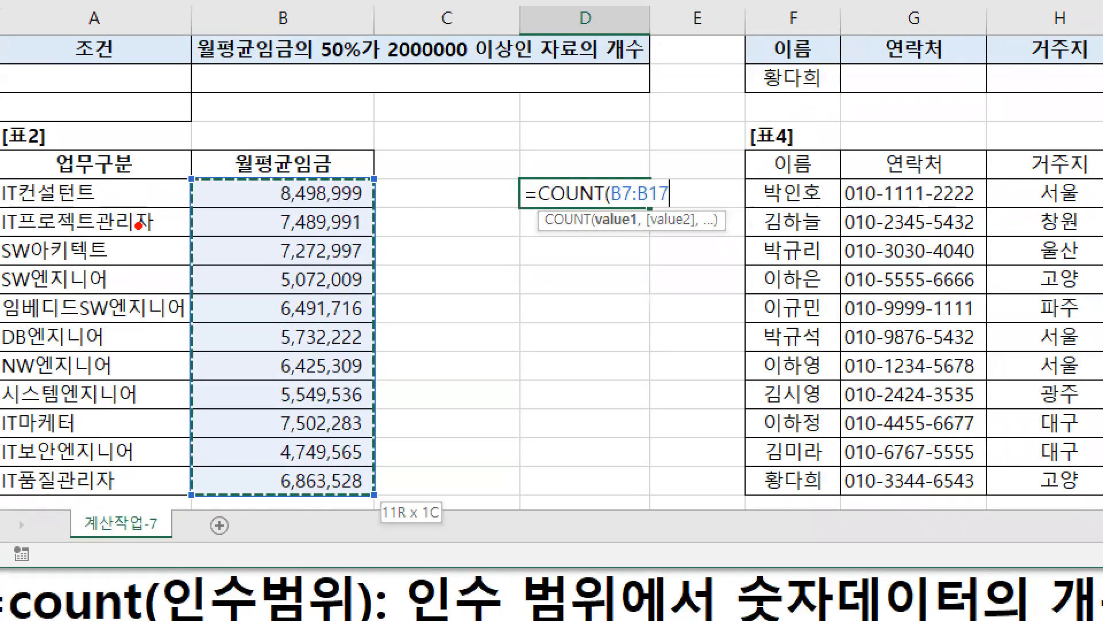
{"action": "mouse_move", "coordinate": [187, 180]}
{"action": "left_mouse_down"}
{"action": "mouse_move", "coordinate": [239, 241]}
{"action": "mouse_move", "coordinate": [335, 450]}
{"action": "mouse_move", "coordinate": [374, 496]}
{"action": "left_mouse_up"}
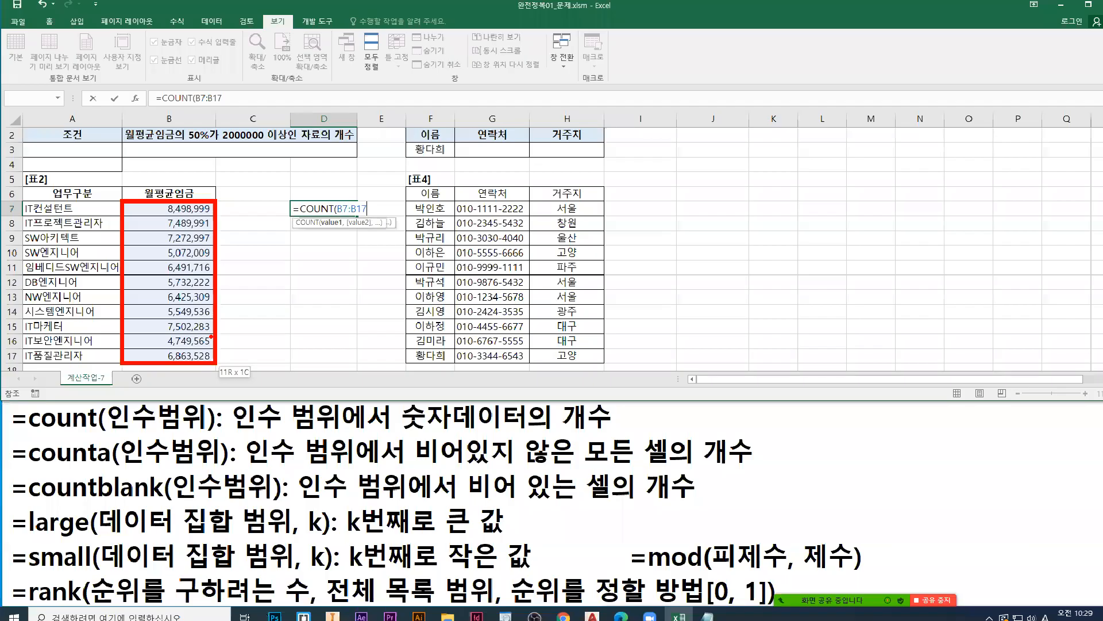
{"action": "key", "text": "Return"}
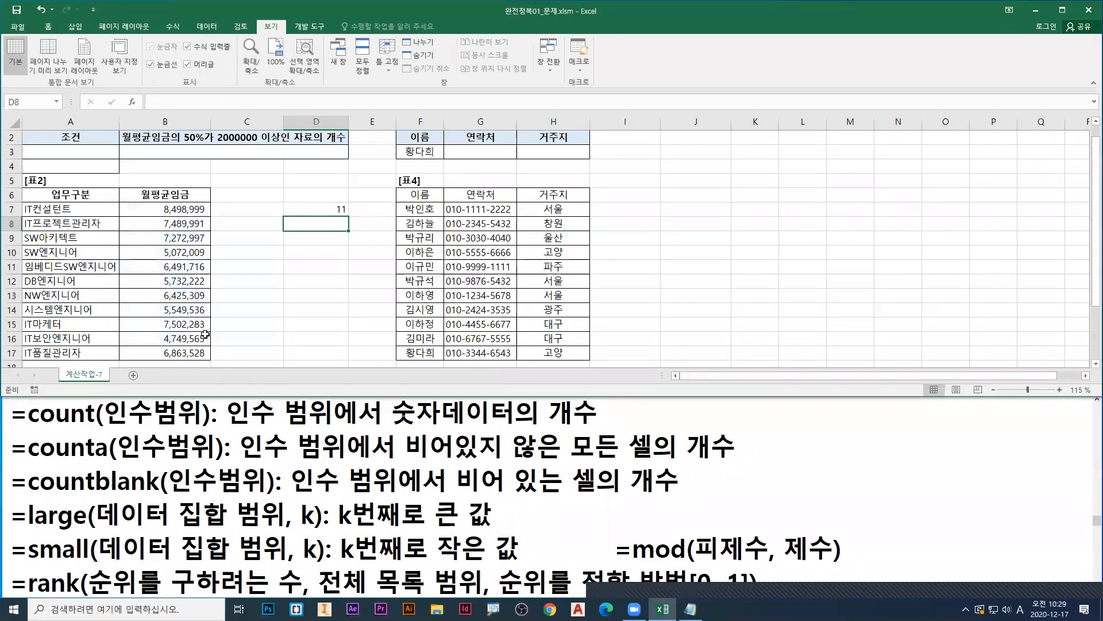
{"action": "double_click", "coordinate": [313, 209]}
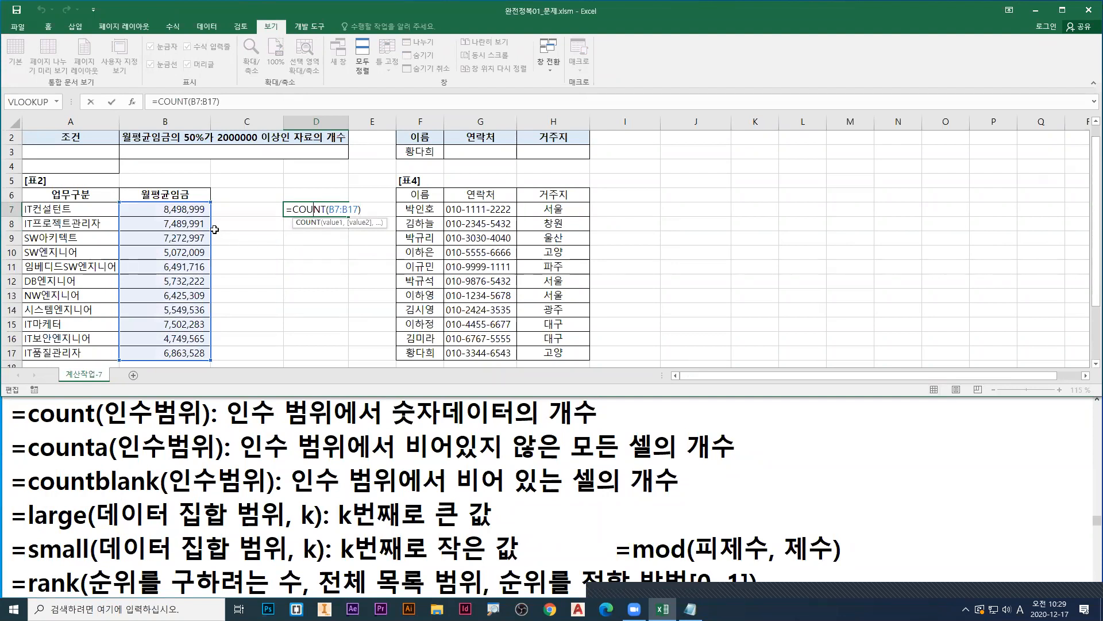
{"action": "key", "text": "Escape"}
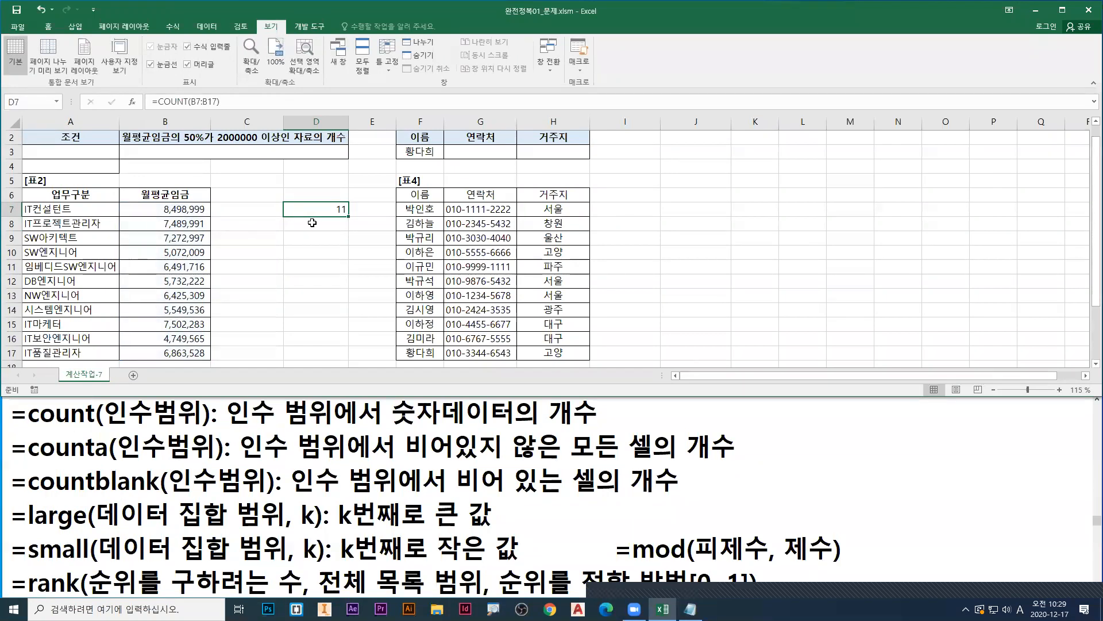
Step: Enter =COUNT(A7:A17) in D8 to count numeric data in the 업무구분 column of [표2]
{"action": "left_click", "coordinate": [312, 222]}
{"action": "type", "text": "=cou"}
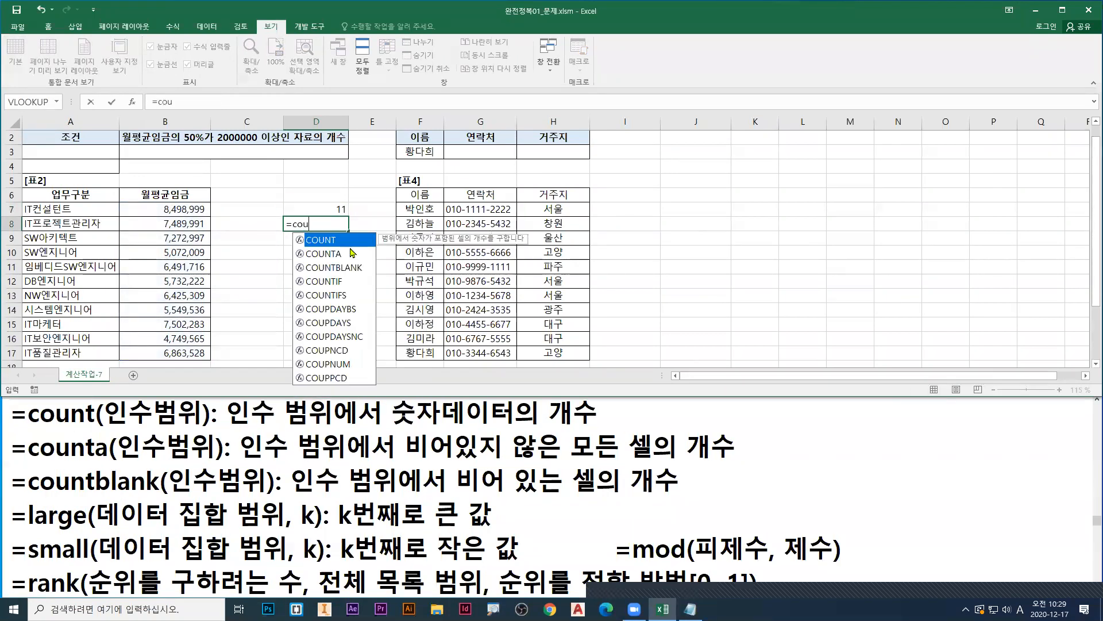
{"action": "double_click", "coordinate": [326, 242]}
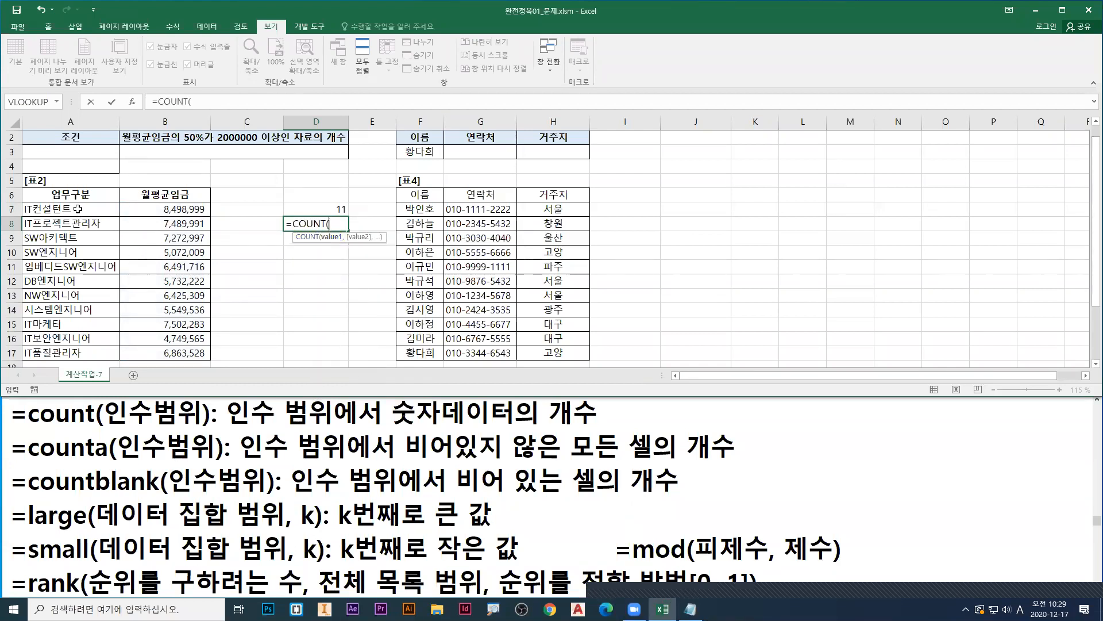
{"action": "left_click_drag", "start_coordinate": [77, 209], "coordinate": [70, 357]}
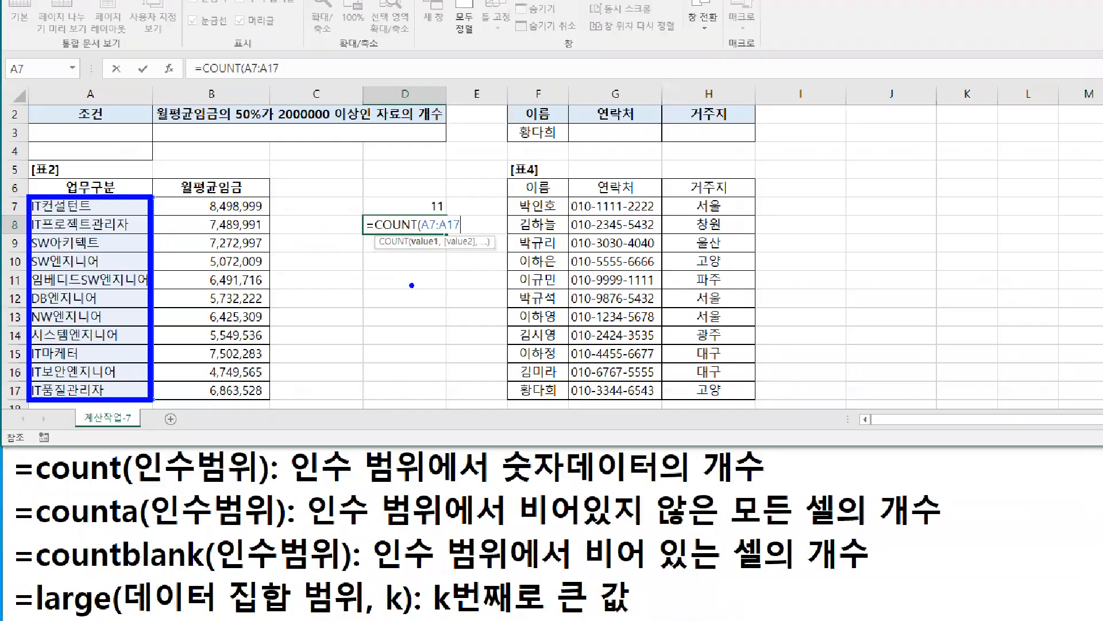
{"action": "key", "text": "Return"}
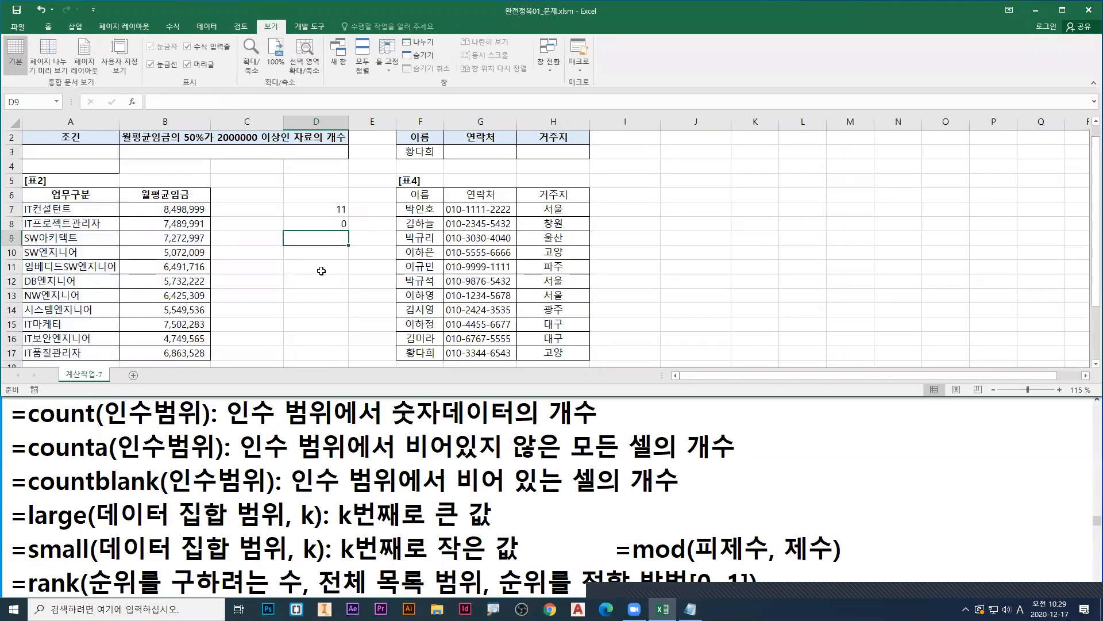
Step: Change the D8 formula to =COUNTA(A7:A17), underlining its non-blank description and boxing A7:A17 in red along the way
{"action": "double_click", "coordinate": [344, 223]}
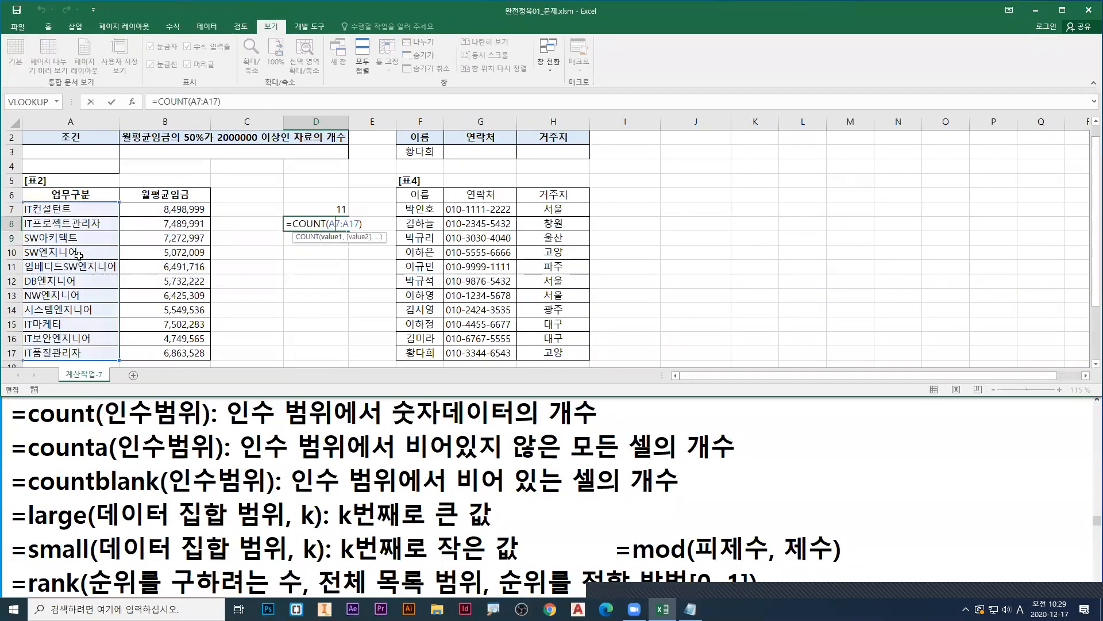
{"action": "left_click", "coordinate": [326, 223]}
{"action": "type", "text": "a"}
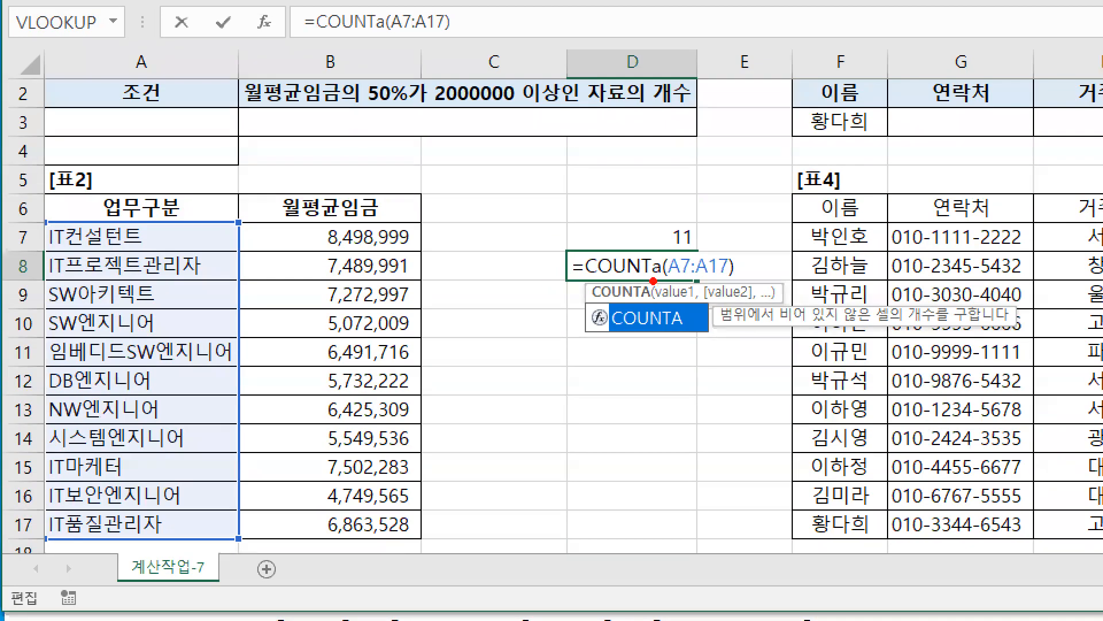
{"action": "left_click_drag", "start_coordinate": [780, 325], "coordinate": [890, 327]}
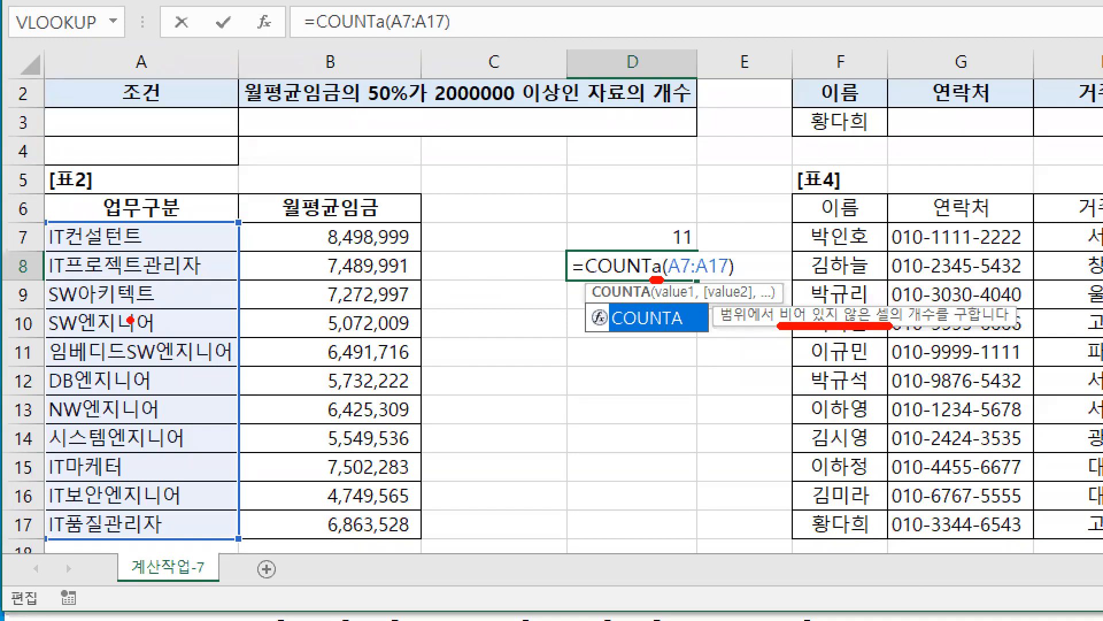
{"action": "mouse_move", "coordinate": [43, 222]}
{"action": "left_mouse_down"}
{"action": "mouse_move", "coordinate": [191, 432]}
{"action": "mouse_move", "coordinate": [243, 541]}
{"action": "left_mouse_up"}
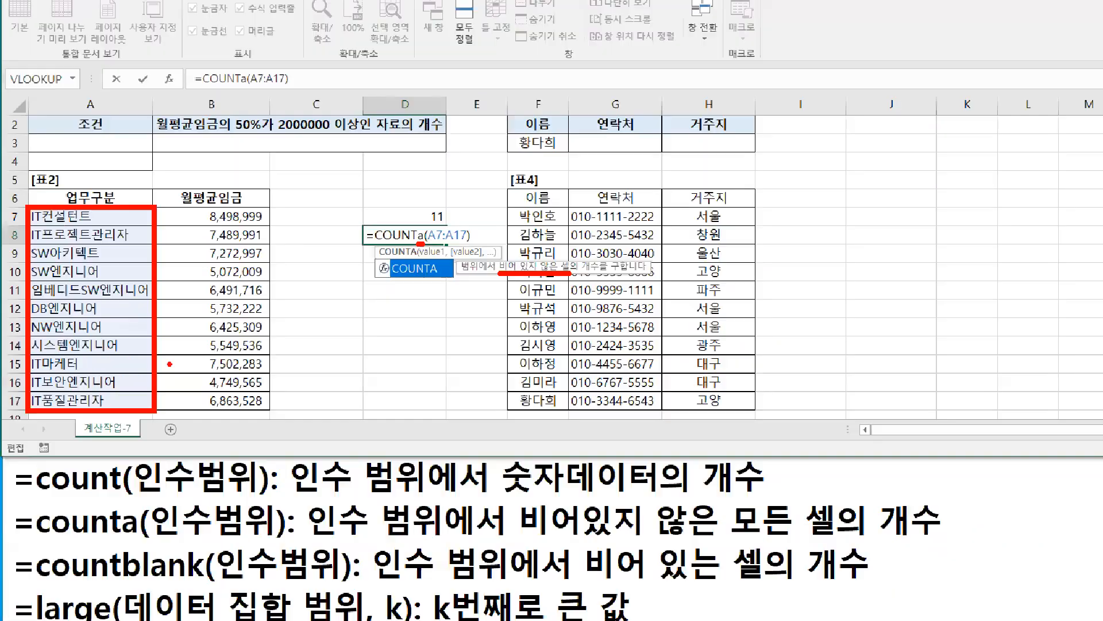
{"action": "key", "text": "Return"}
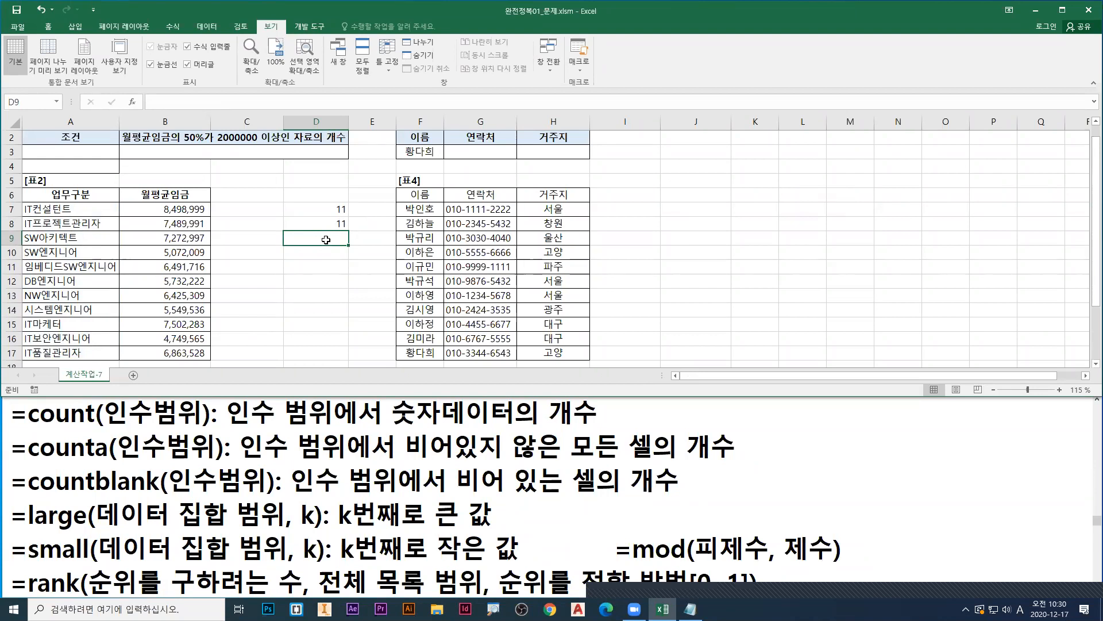
{"action": "left_click", "coordinate": [414, 252]}
{"action": "key", "text": "Delete"}
{"action": "left_click", "coordinate": [420, 296]}
{"action": "key", "text": "Delete"}
{"action": "left_click_drag", "start_coordinate": [419, 210], "coordinate": [420, 353]}
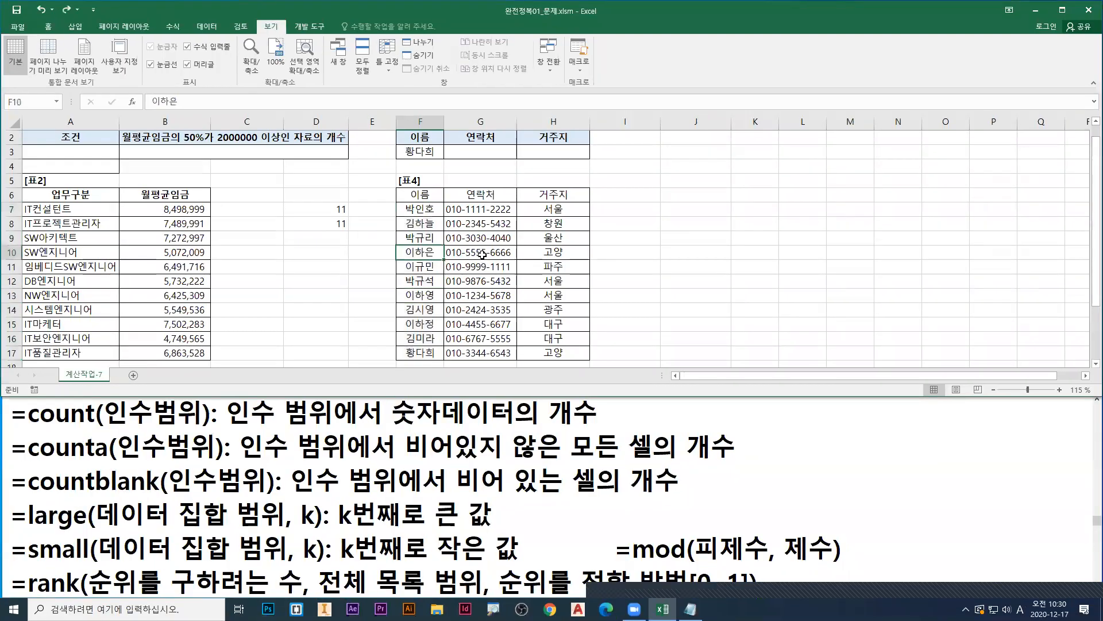
Step: Clear the 연락처 cells G10 and G13 in [표4], mark both blanks in green, and remove the marks
{"action": "left_click", "coordinate": [569, 240]}
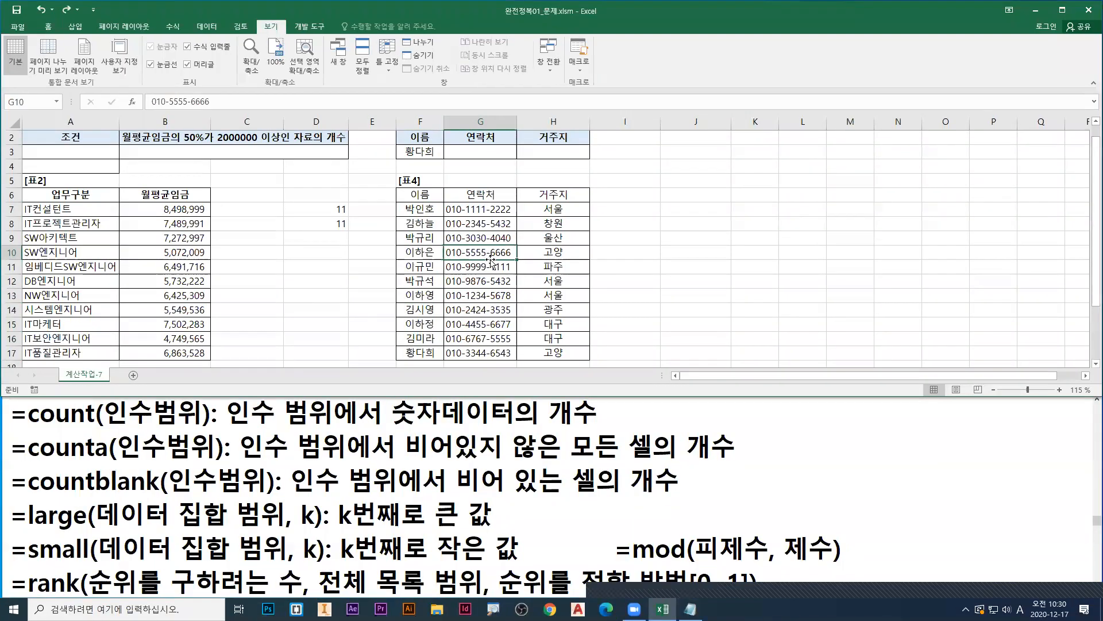
{"action": "key", "text": "Delete"}
{"action": "left_click", "coordinate": [481, 296]}
{"action": "key", "text": "Delete"}
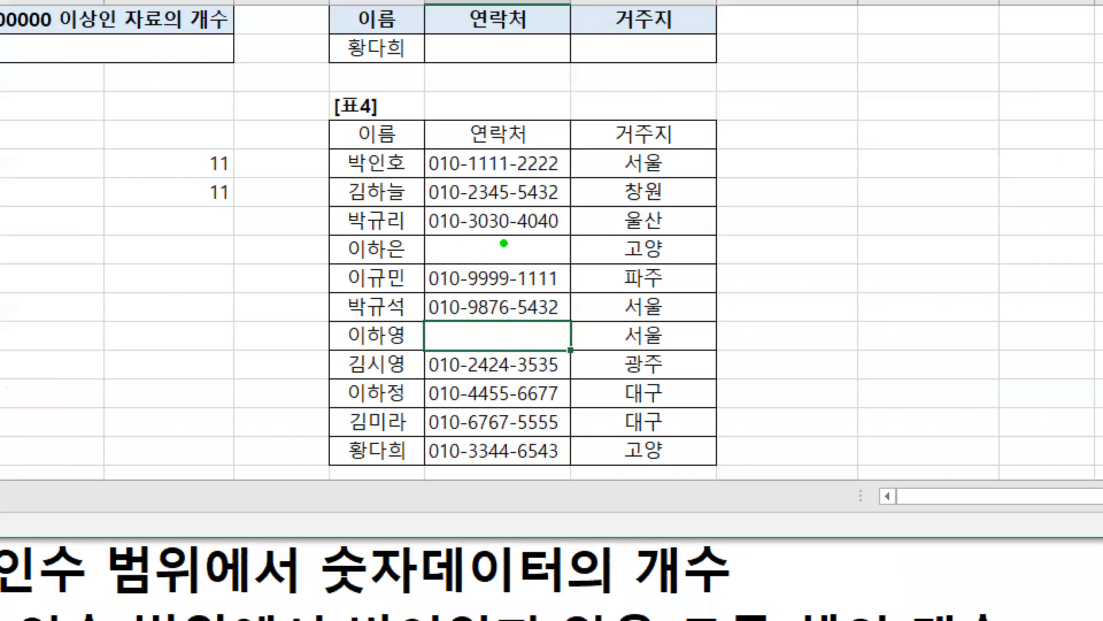
{"action": "left_click_drag", "start_coordinate": [504, 243], "coordinate": [483, 265]}
{"action": "left_click_drag", "start_coordinate": [477, 248], "coordinate": [516, 266]}
{"action": "left_click_drag", "start_coordinate": [508, 323], "coordinate": [493, 345]}
{"action": "left_click_drag", "start_coordinate": [479, 317], "coordinate": [529, 345]}
{"action": "key", "text": "Escape"}
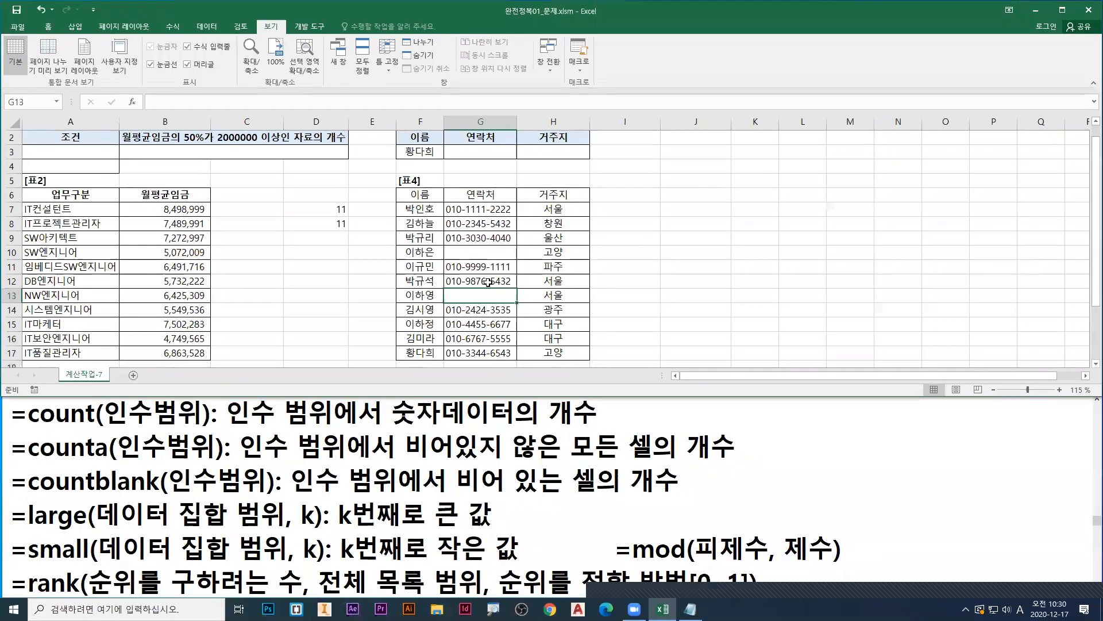
Step: Enter =COUNTBLANK(G7:G17) in D9, marking BLANK and the two empty 연락처 cells in red before confirming
{"action": "left_click", "coordinate": [325, 238]}
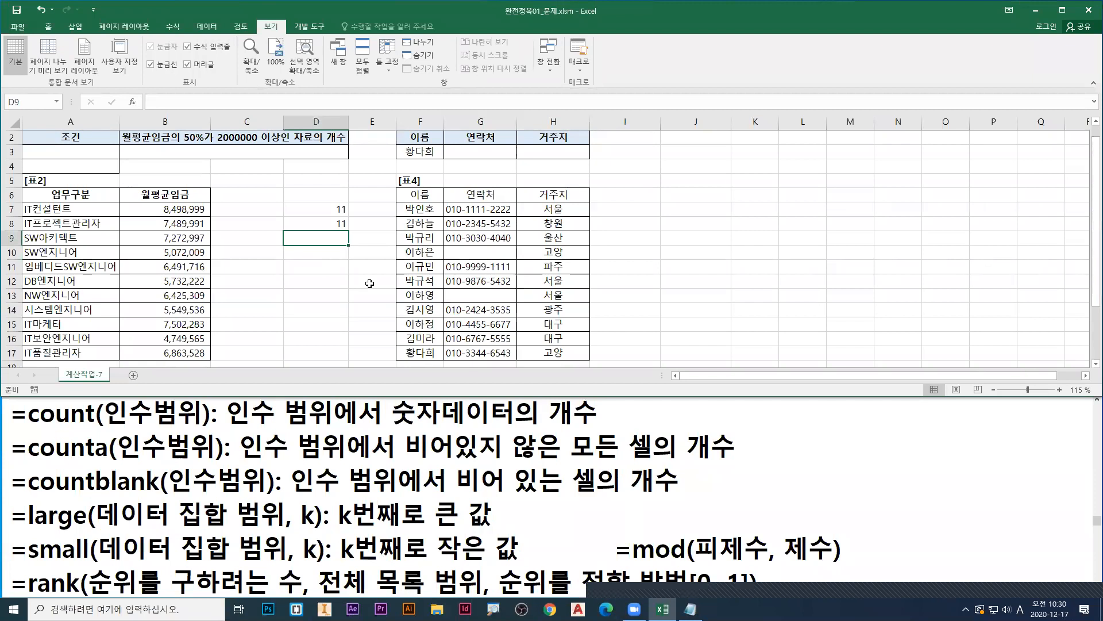
{"action": "type", "text": "=cou"}
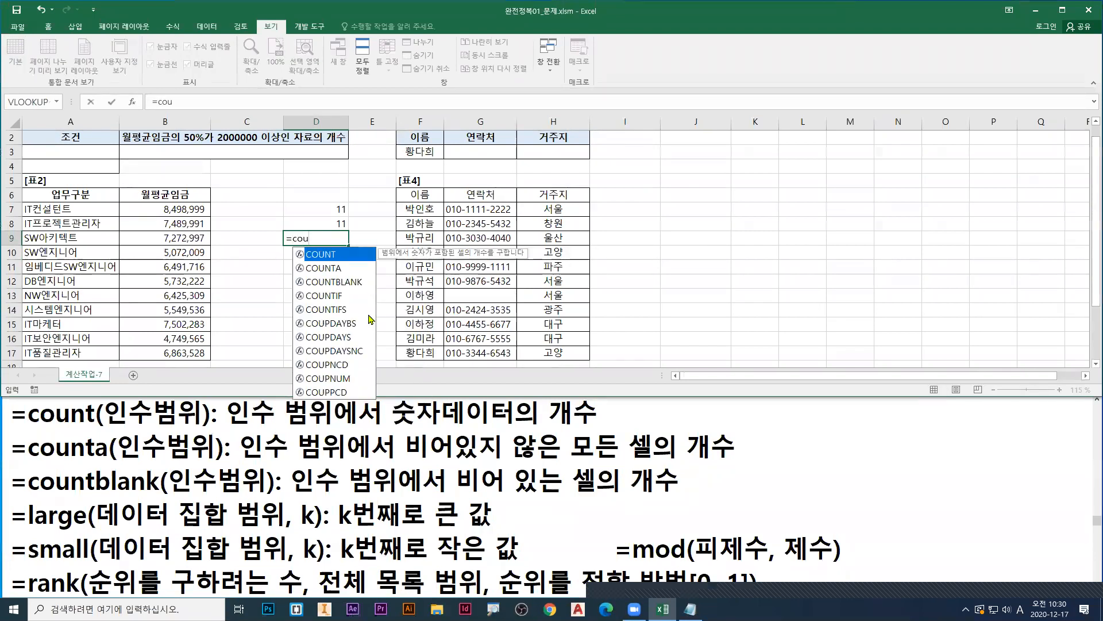
{"action": "left_click", "coordinate": [333, 281]}
{"action": "double_click", "coordinate": [333, 281]}
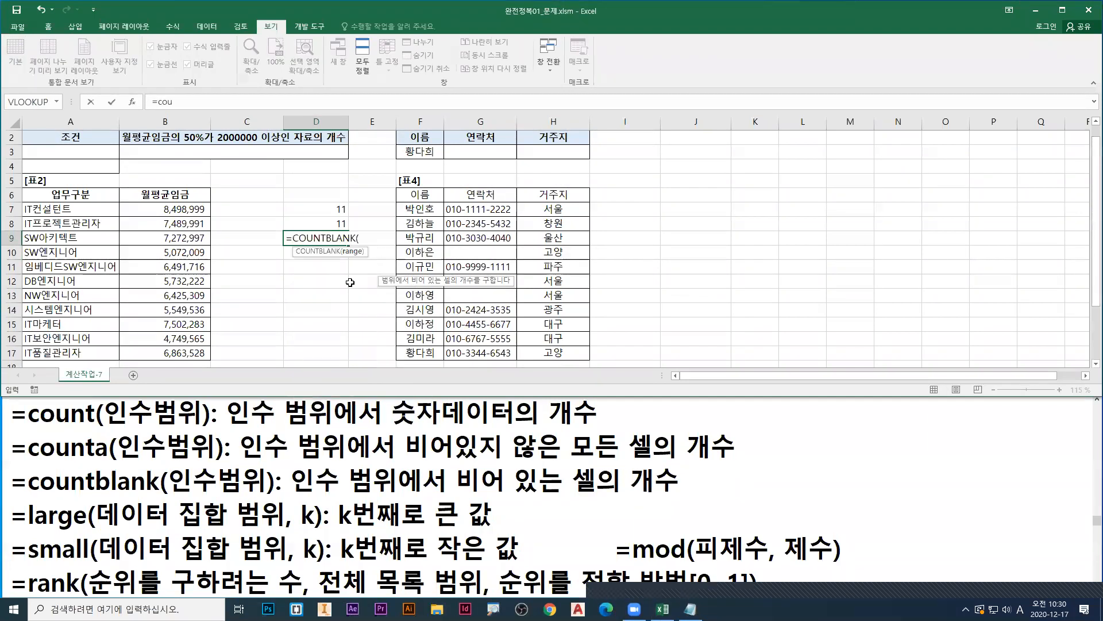
{"action": "left_click_drag", "start_coordinate": [487, 211], "coordinate": [491, 353]}
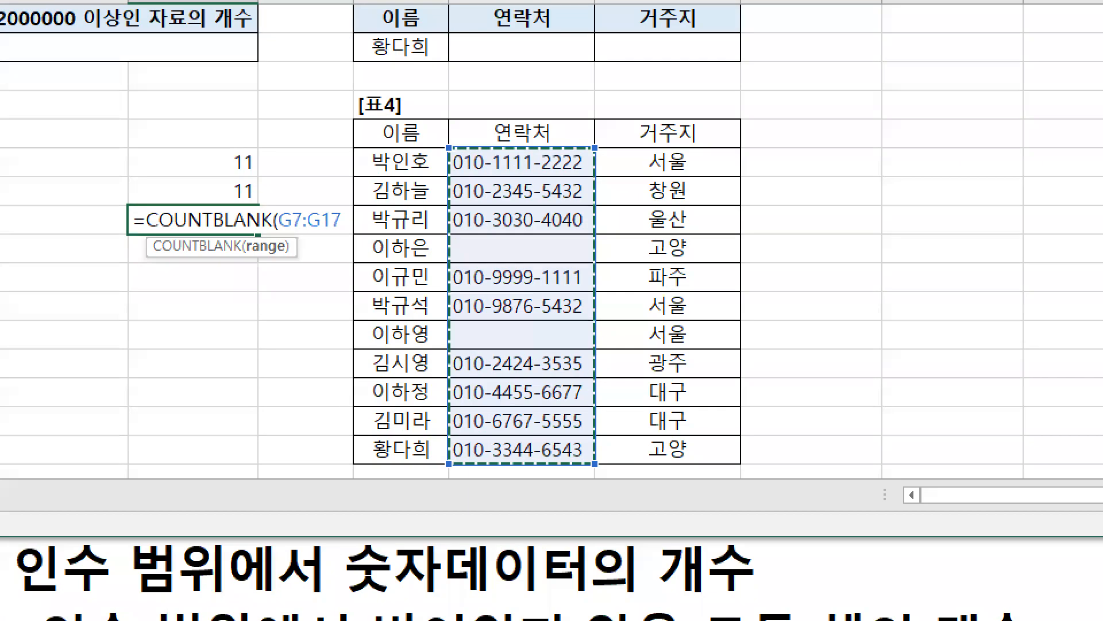
{"action": "left_click_drag", "start_coordinate": [532, 236], "coordinate": [557, 226]}
{"action": "mouse_move", "coordinate": [537, 325]}
{"action": "left_mouse_down"}
{"action": "mouse_move", "coordinate": [546, 339]}
{"action": "mouse_move", "coordinate": [564, 331]}
{"action": "left_mouse_up"}
{"action": "left_click_drag", "start_coordinate": [211, 238], "coordinate": [267, 236]}
{"action": "key", "text": "Escape"}
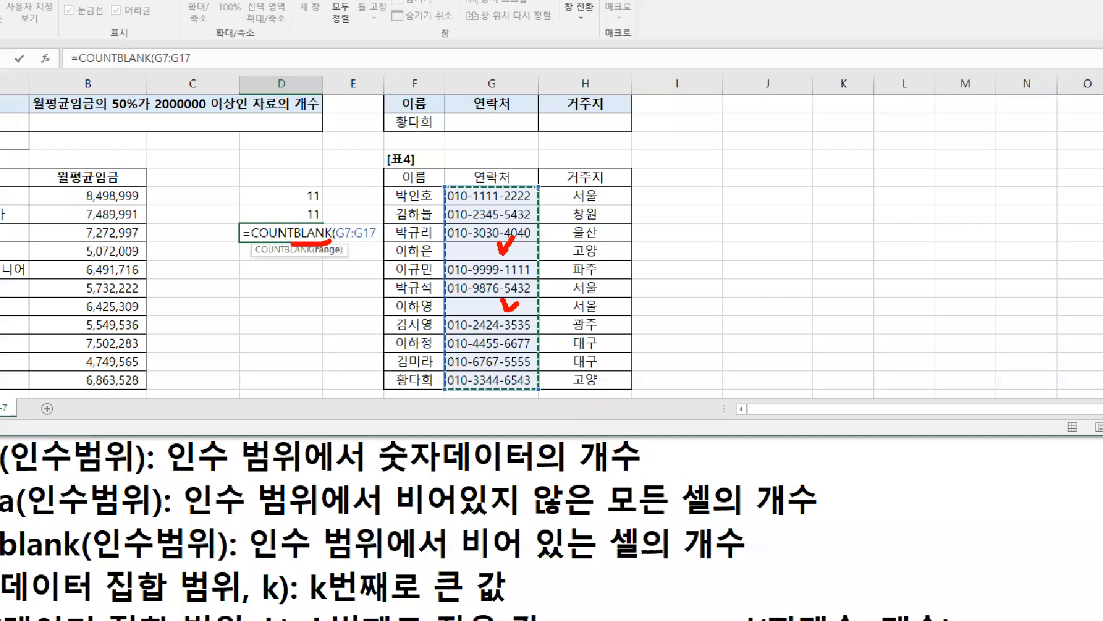
{"action": "key", "text": "Return"}
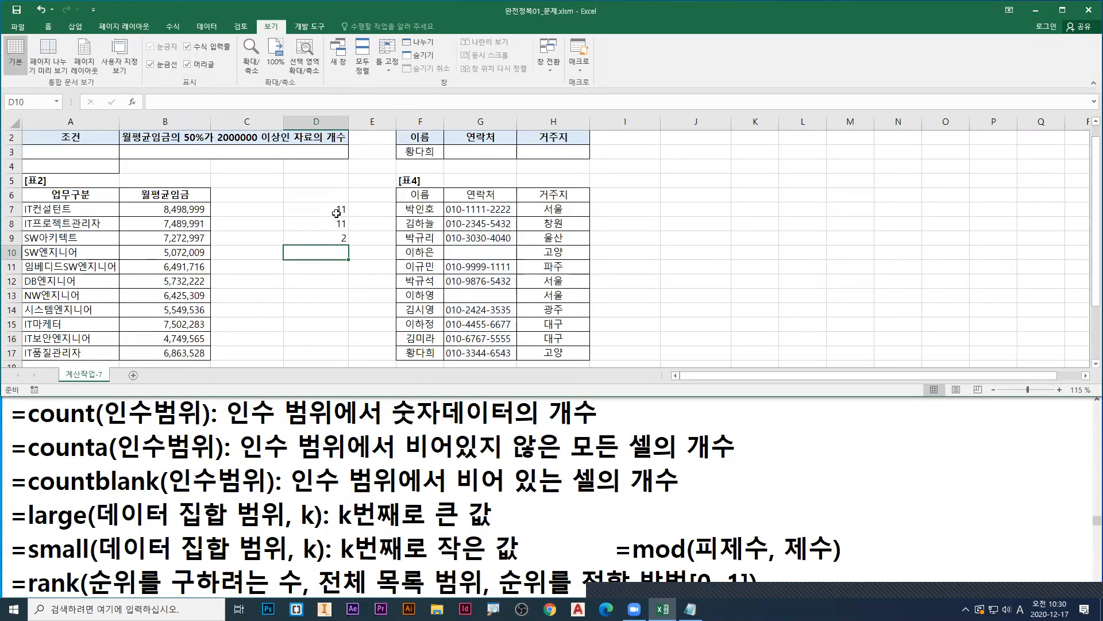
Step: Undo the COUNTBLANK formula and the 연락처 deletions, and clear the sample formulas from D7:D8
{"action": "key", "text": "ctrl+z"}
{"action": "key", "text": "ctrl+z"}
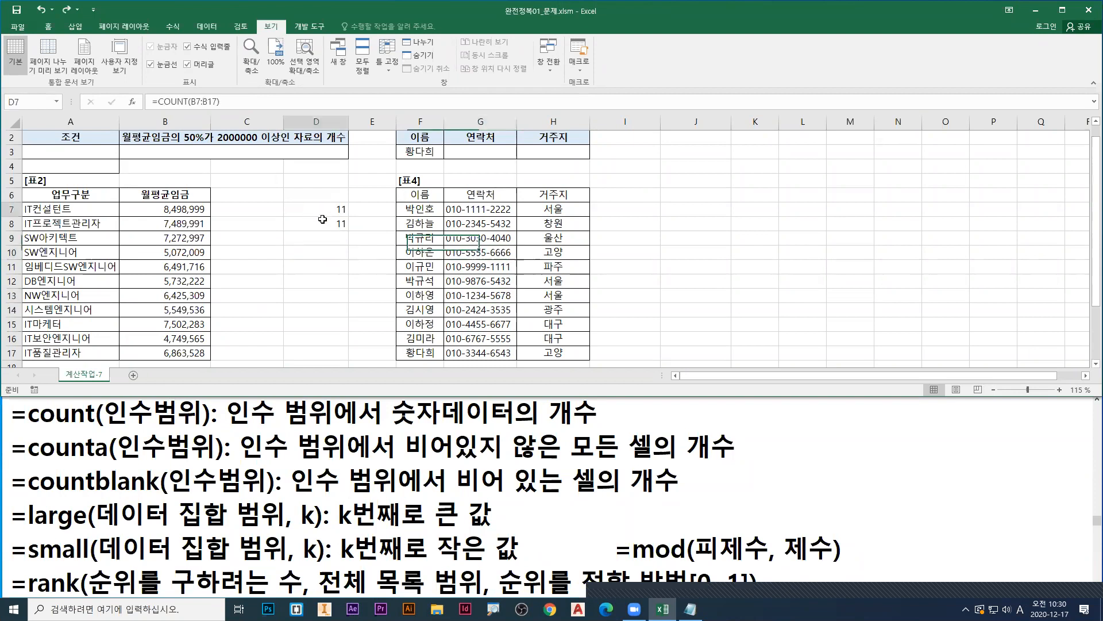
{"action": "left_click_drag", "start_coordinate": [335, 211], "coordinate": [325, 224]}
{"action": "key", "text": "Delete"}
{"action": "scroll", "coordinate": [325, 224], "scroll_direction": "up", "scroll_amount": 1}
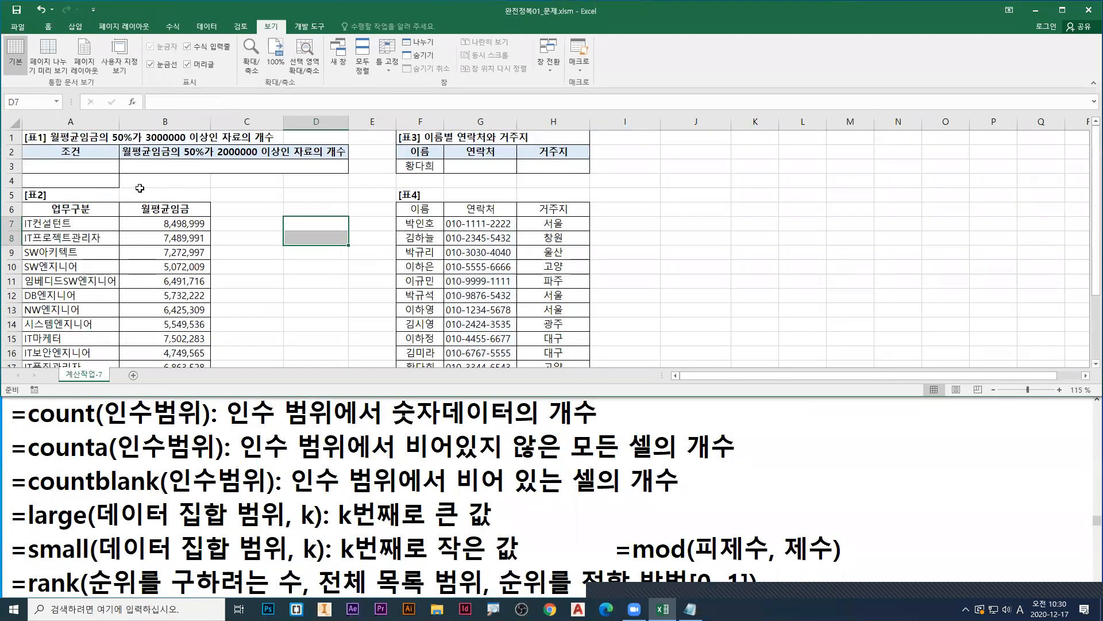
{"action": "left_click", "coordinate": [177, 168]}
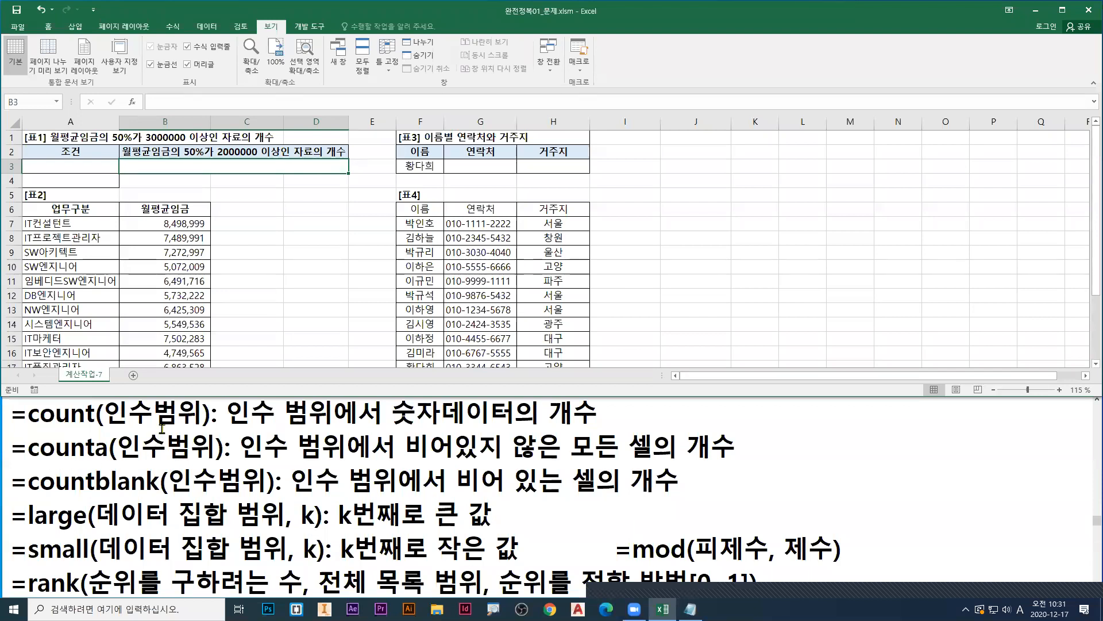
Step: Underline 비어있지 않은 모든 셀 in the COUNTA note in red, and clear the mark
{"action": "mouse_move", "coordinate": [406, 459]}
{"action": "left_mouse_down"}
{"action": "mouse_move", "coordinate": [671, 460]}
{"action": "mouse_move", "coordinate": [653, 461]}
{"action": "left_mouse_up"}
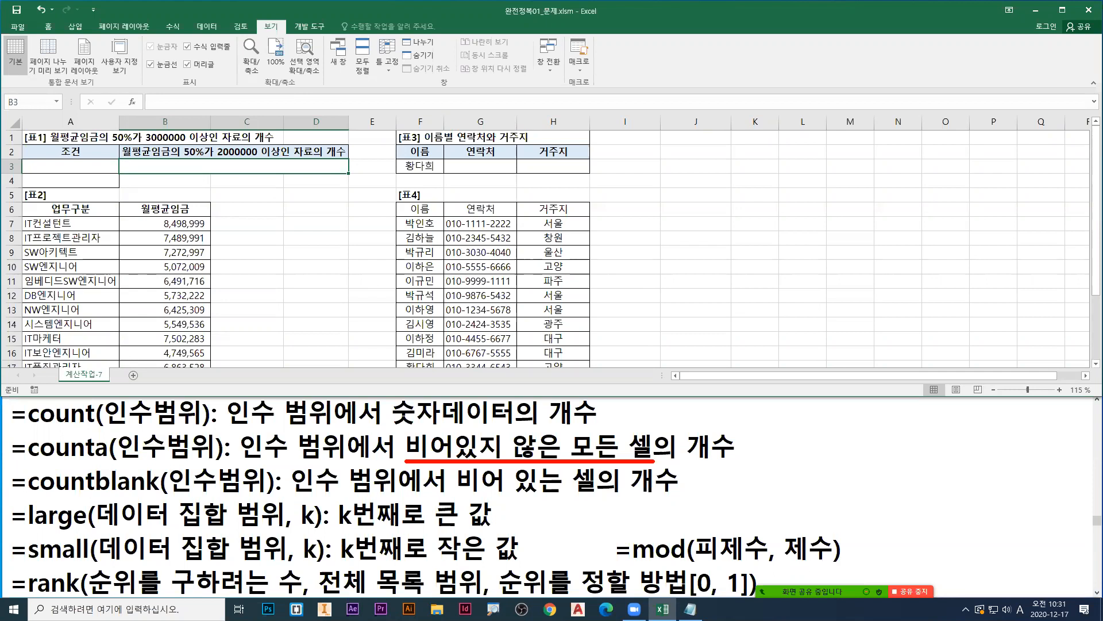
{"action": "key", "text": "Escape"}
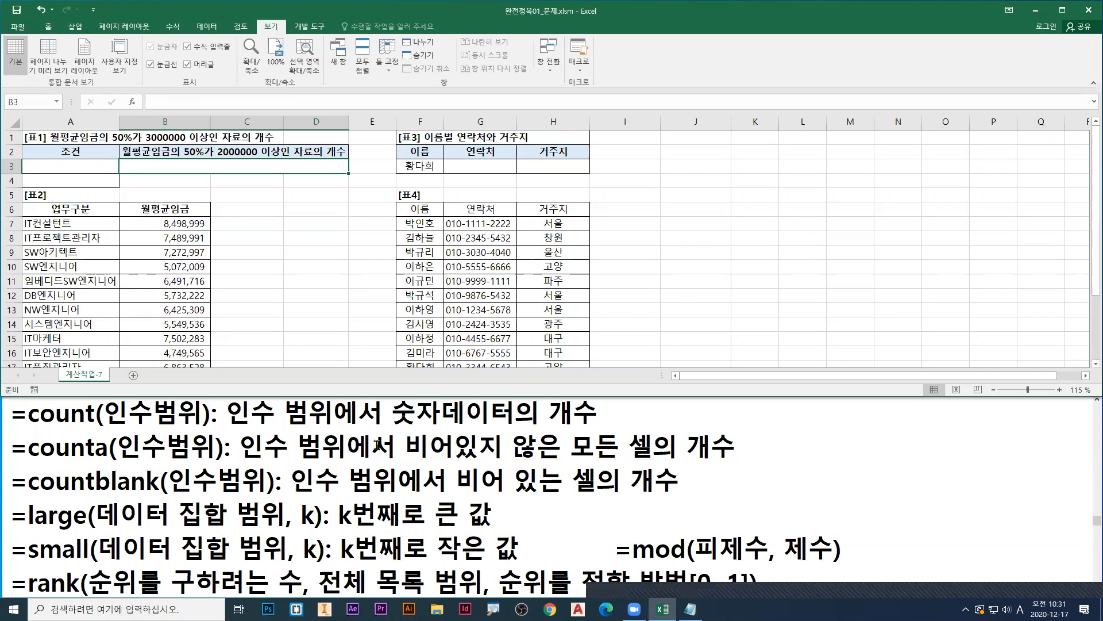
Step: Switch to the Notepad notes and change =dsum to =dcounta in the 데이터베이스(표) 함수 section
{"action": "left_click", "coordinate": [332, 430]}
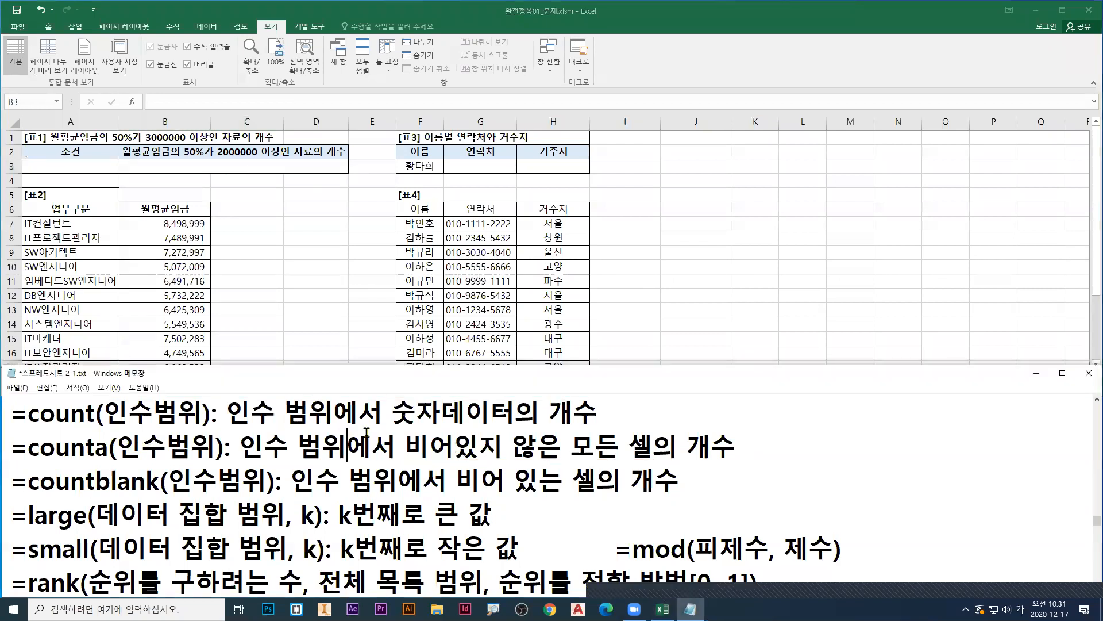
{"action": "scroll", "coordinate": [397, 451], "scroll_direction": "down", "scroll_amount": 5}
{"action": "scroll", "coordinate": [397, 451], "scroll_direction": "down", "scroll_amount": 10}
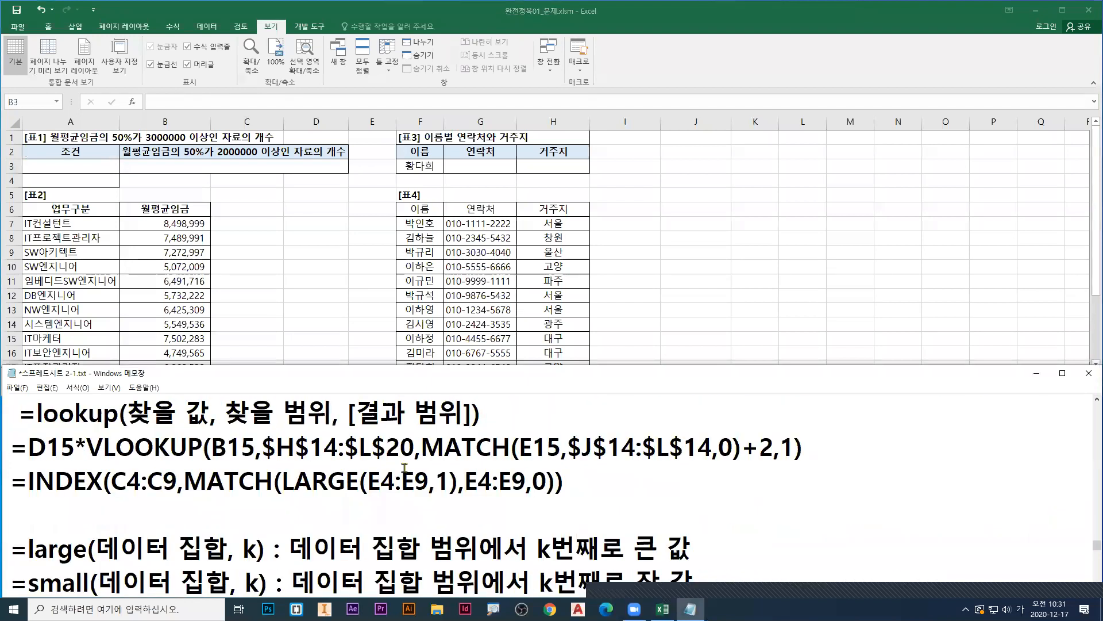
{"action": "scroll", "coordinate": [427, 470], "scroll_direction": "up", "scroll_amount": 10}
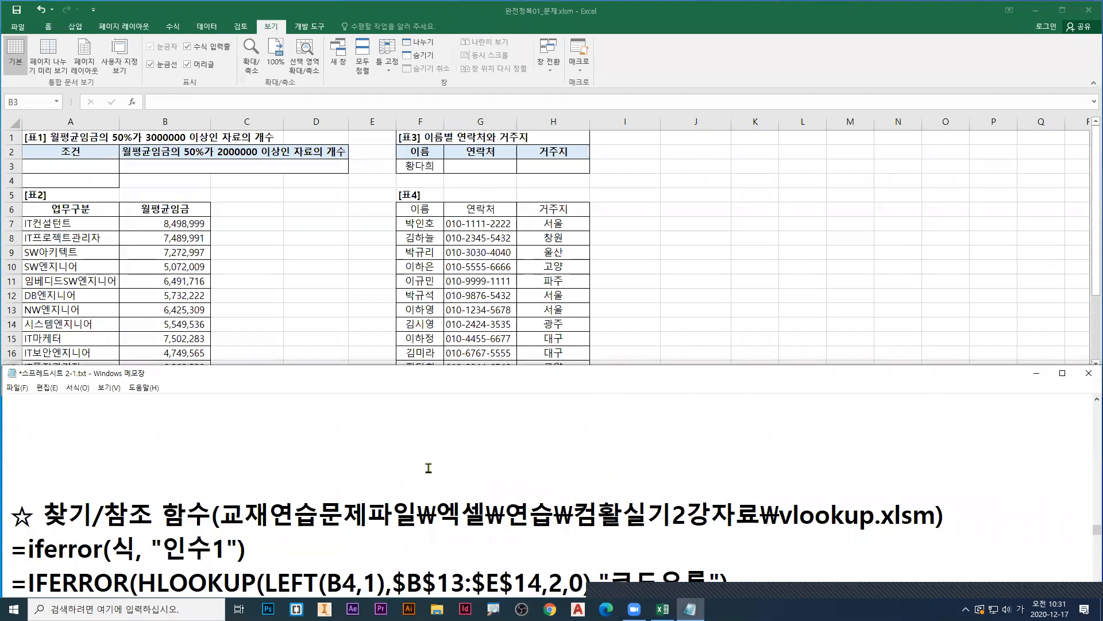
{"action": "scroll", "coordinate": [428, 468], "scroll_direction": "up", "scroll_amount": 8}
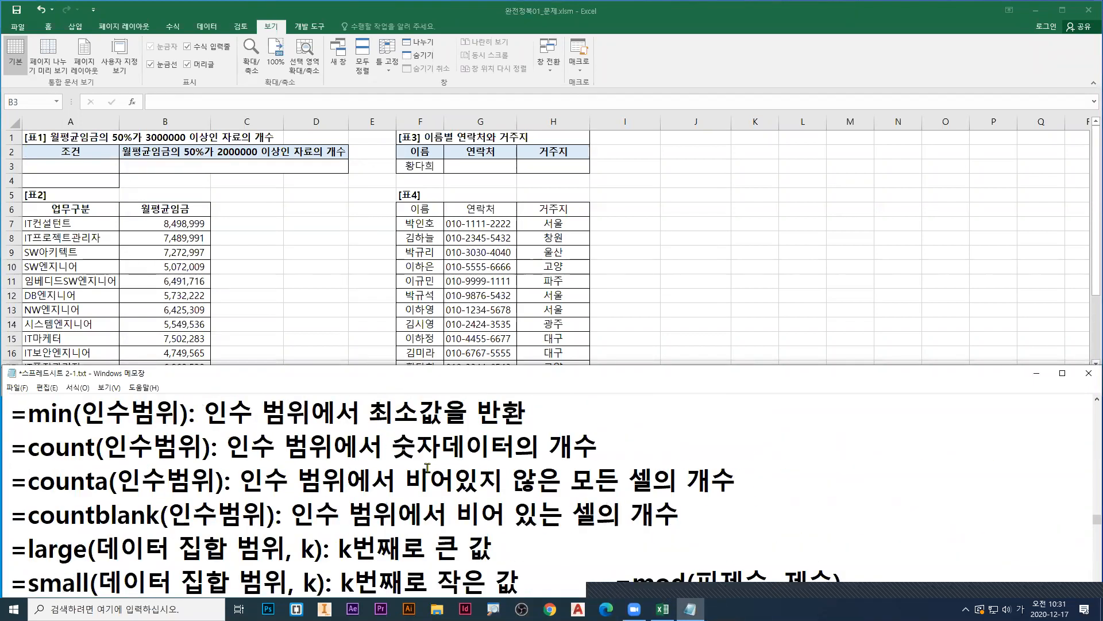
{"action": "scroll", "coordinate": [428, 467], "scroll_direction": "down", "scroll_amount": 10}
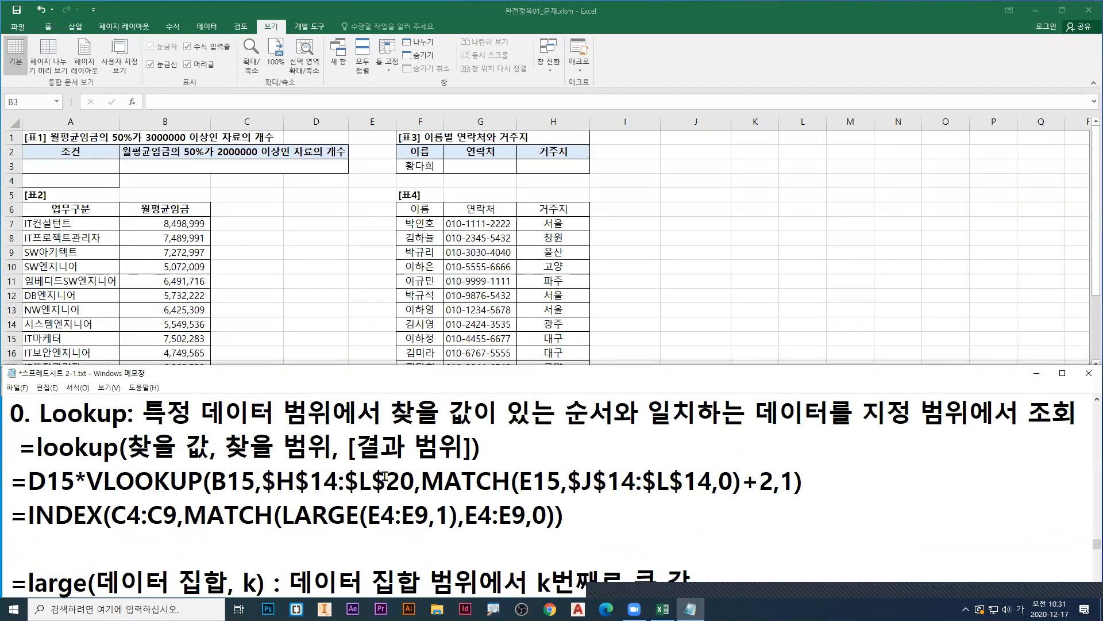
{"action": "scroll", "coordinate": [384, 474], "scroll_direction": "down", "scroll_amount": 5}
{"action": "scroll", "coordinate": [386, 476], "scroll_direction": "up", "scroll_amount": 6}
{"action": "scroll", "coordinate": [389, 478], "scroll_direction": "down", "scroll_amount": 7}
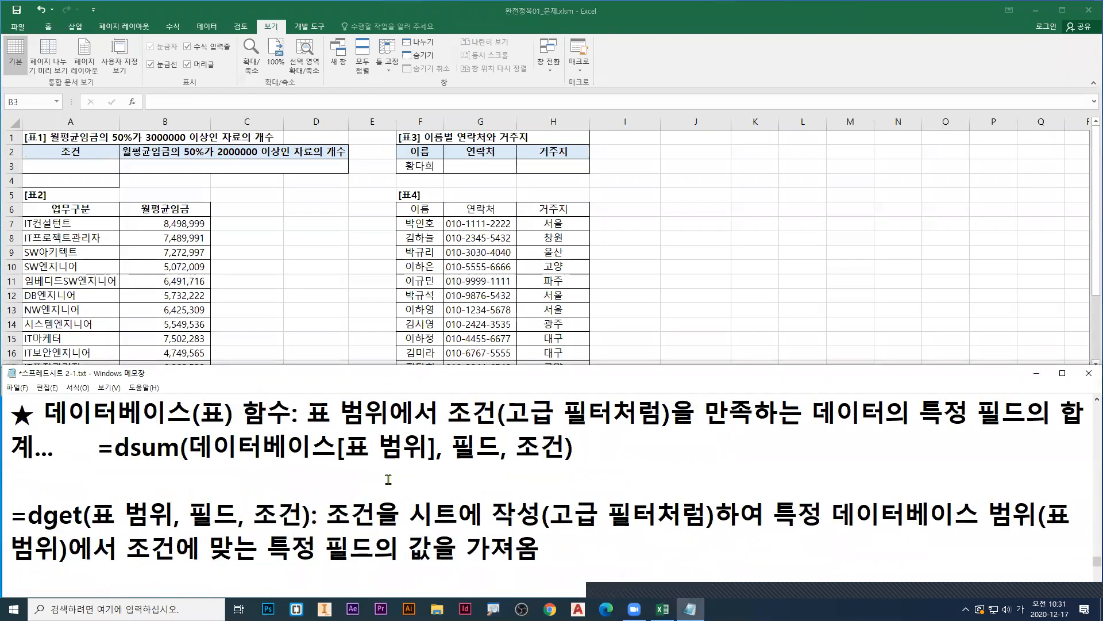
{"action": "left_click_drag", "start_coordinate": [136, 448], "coordinate": [183, 448]}
{"action": "type", "text": "ㅊ"}
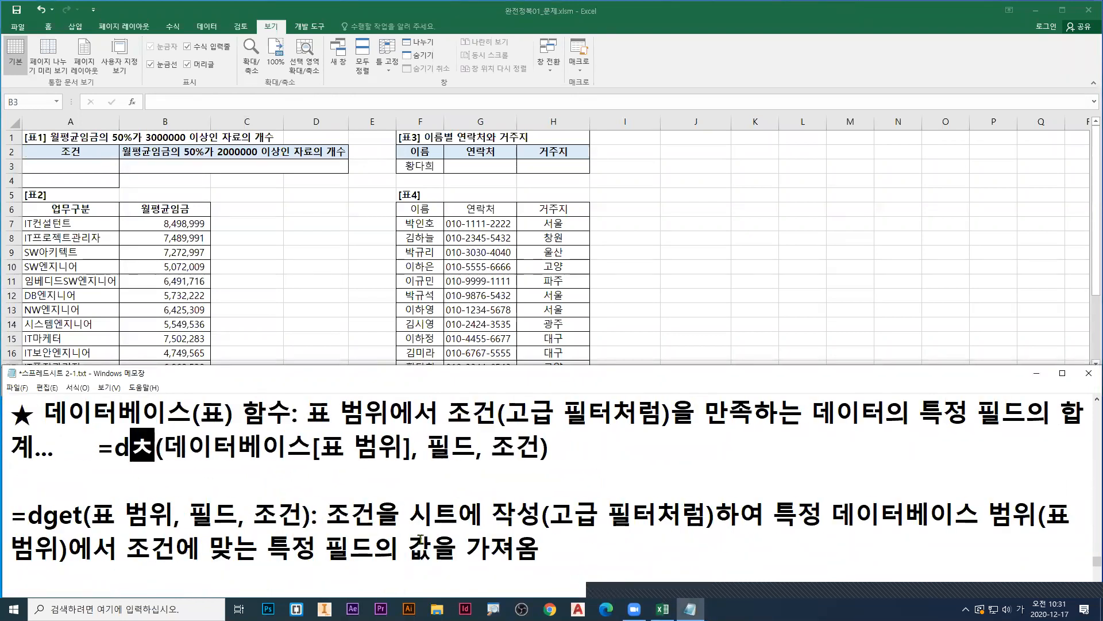
{"action": "key", "text": "BackSpace"}
{"action": "key", "text": "Hangul"}
{"action": "type", "text": "count"}
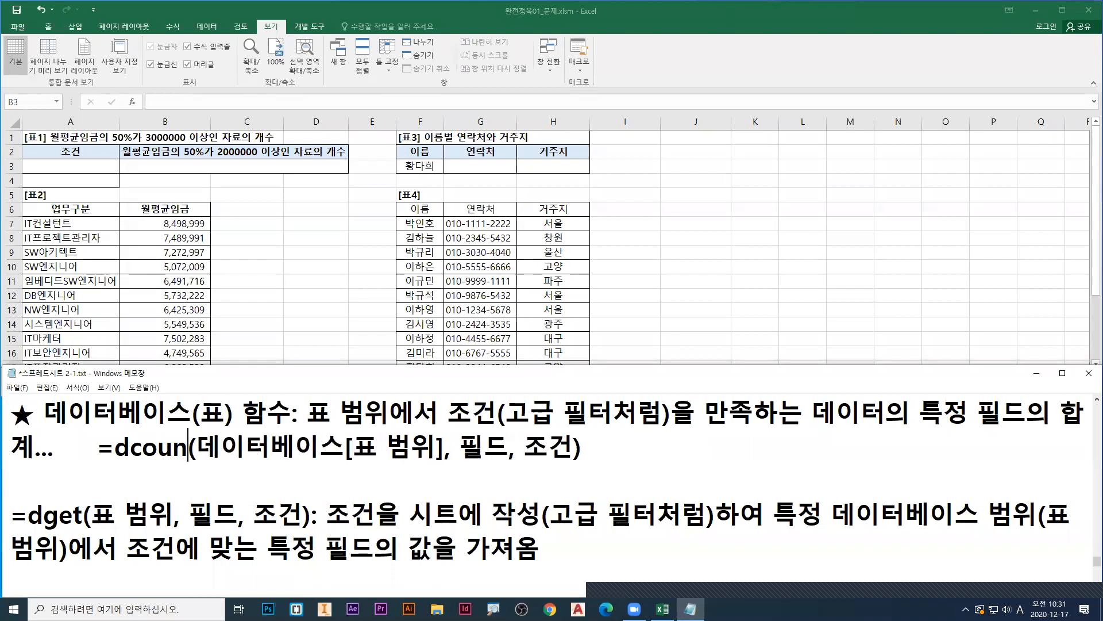
{"action": "type", "text": "A"}
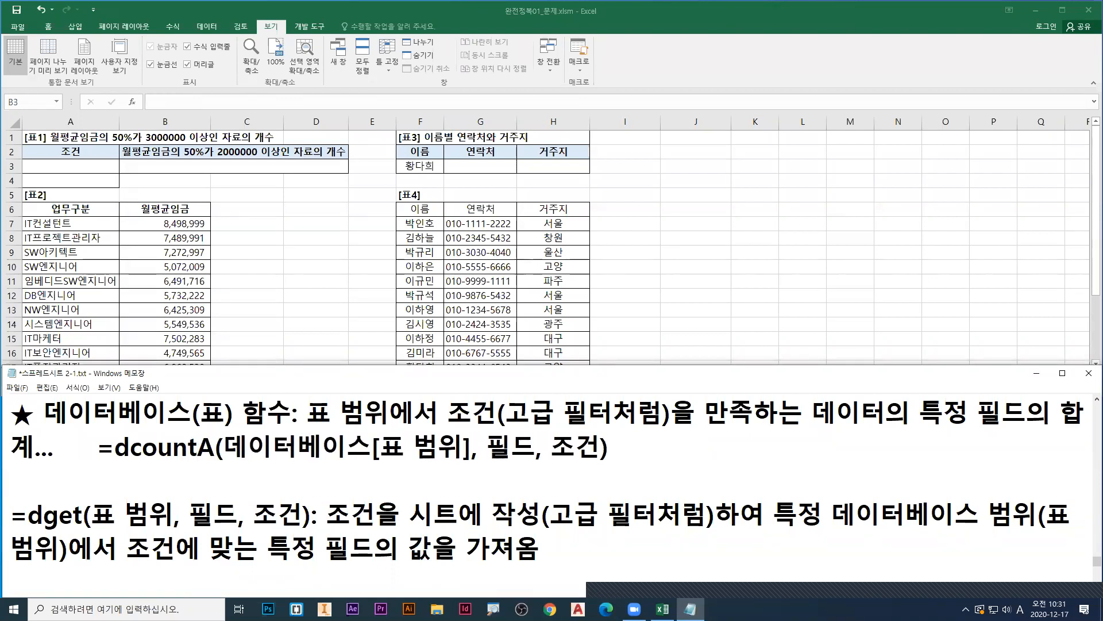
{"action": "key", "text": "BackSpace"}
{"action": "type", "text": "a"}
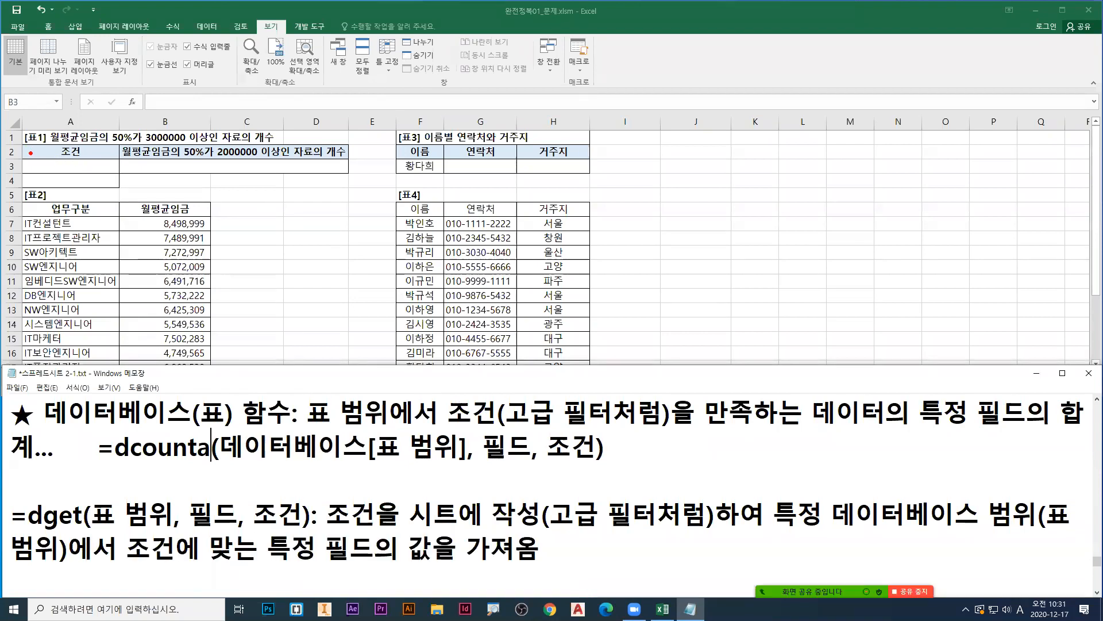
Step: Box the condition cells A2:A3 in red, clear the marks, and change the amount in the B2 heading to 3000000
{"action": "left_click_drag", "start_coordinate": [20, 140], "coordinate": [107, 190]}
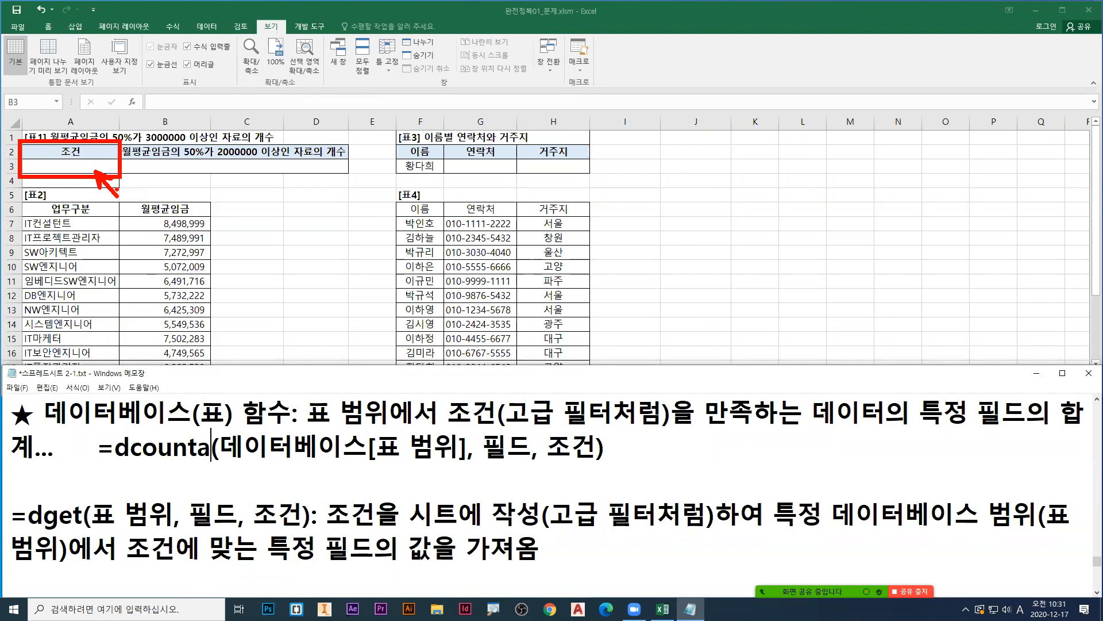
{"action": "key", "text": "Escape"}
{"action": "left_click", "coordinate": [223, 154]}
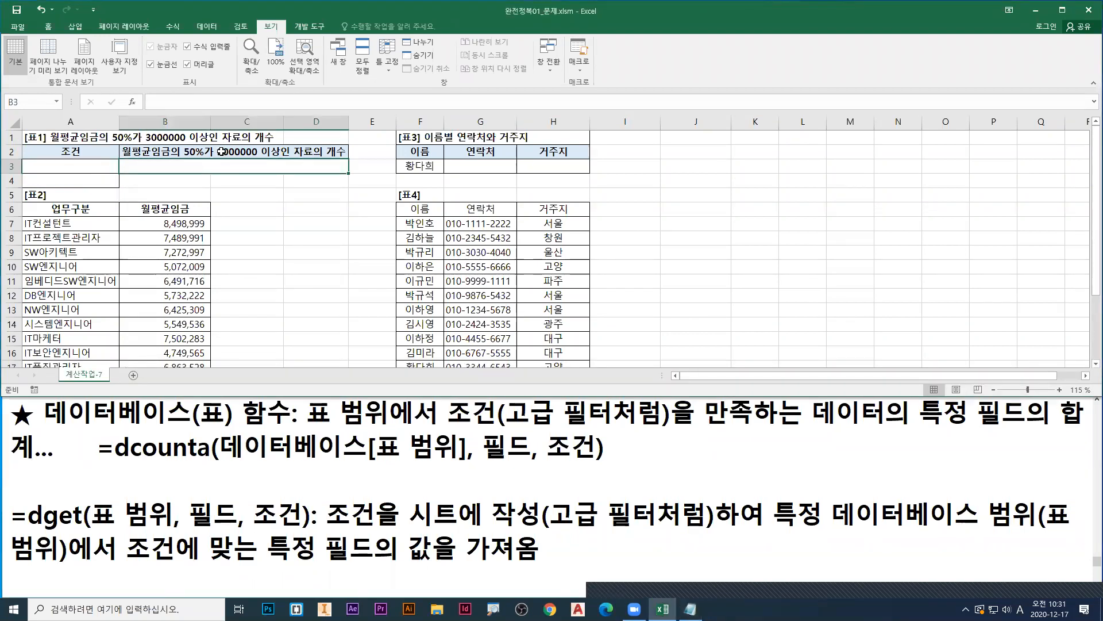
{"action": "double_click", "coordinate": [222, 152]}
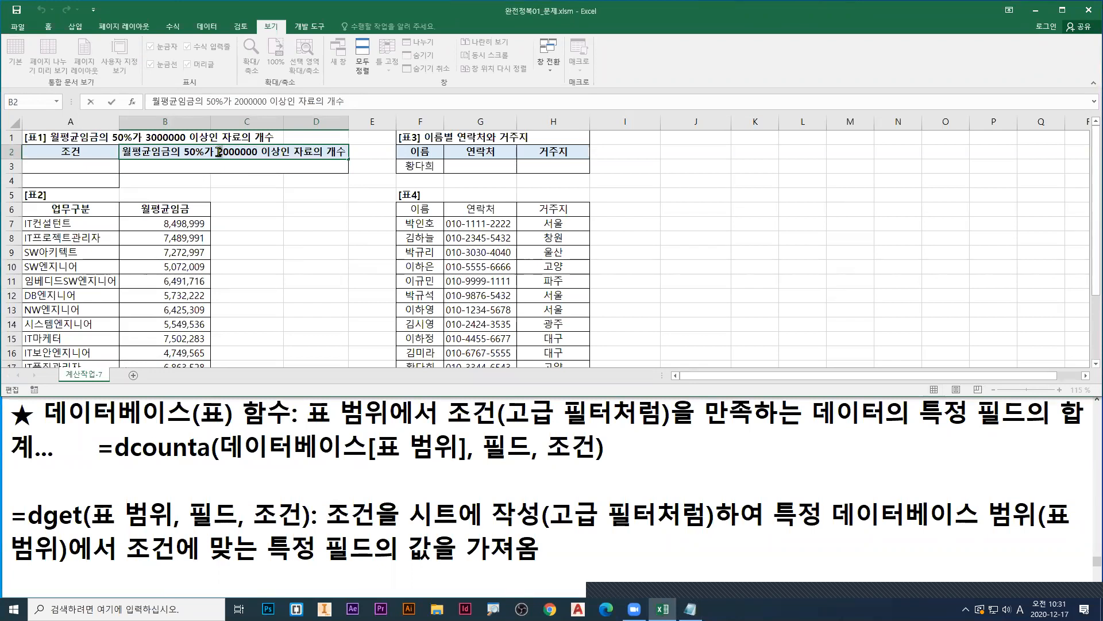
{"action": "key", "text": "Delete"}
{"action": "type", "text": "3"}
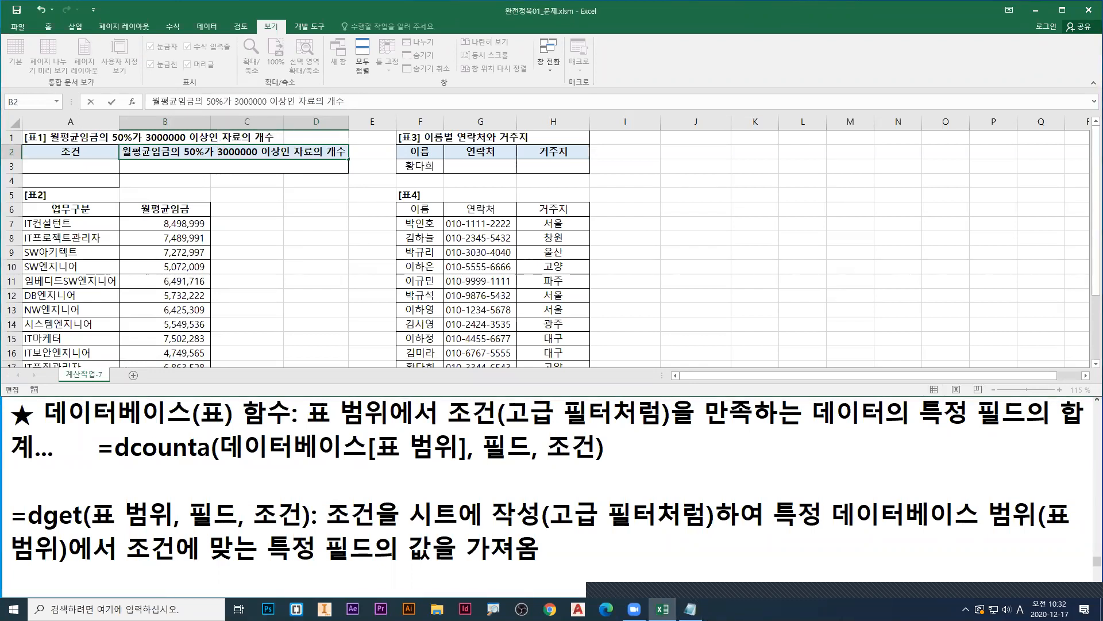
Step: Zoom in on the sheet and point a red arrow at the 3000000 amount in the B2 heading
{"action": "key", "text": "ctrl+1"}
{"action": "left_click", "coordinate": [197, 158]}
{"action": "mouse_move", "coordinate": [239, 157]}
{"action": "left_mouse_down"}
{"action": "mouse_move", "coordinate": [250, 158]}
{"action": "mouse_move", "coordinate": [250, 184]}
{"action": "left_mouse_up"}
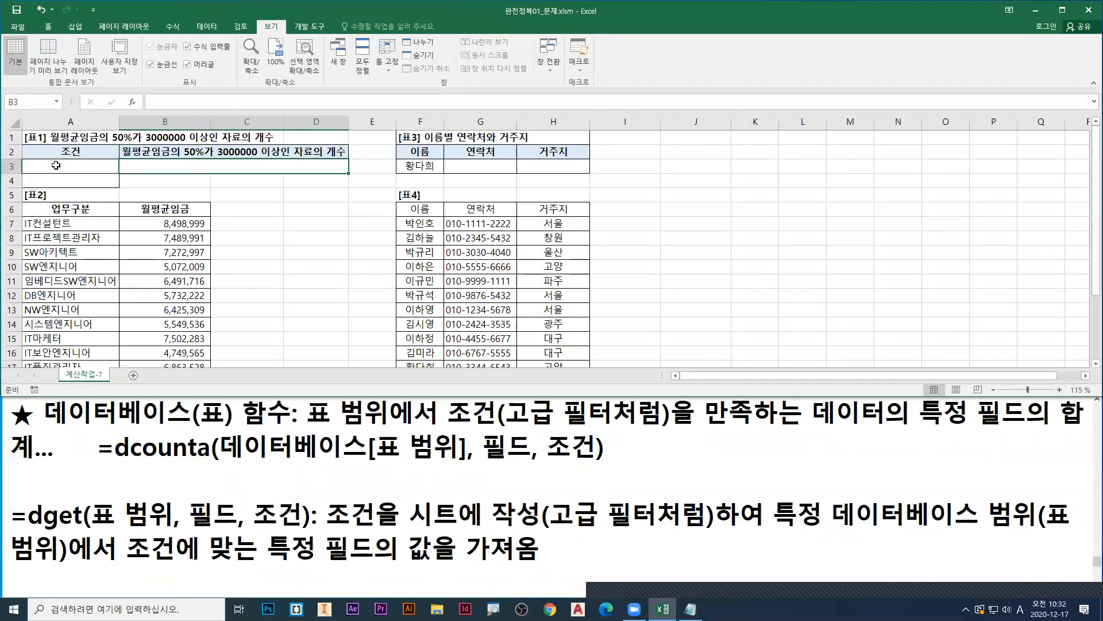
Step: Select A3, draw a red equals sign in it, and box A2:A3 in blue with an arrow at the 조건 heading
{"action": "left_click", "coordinate": [64, 168]}
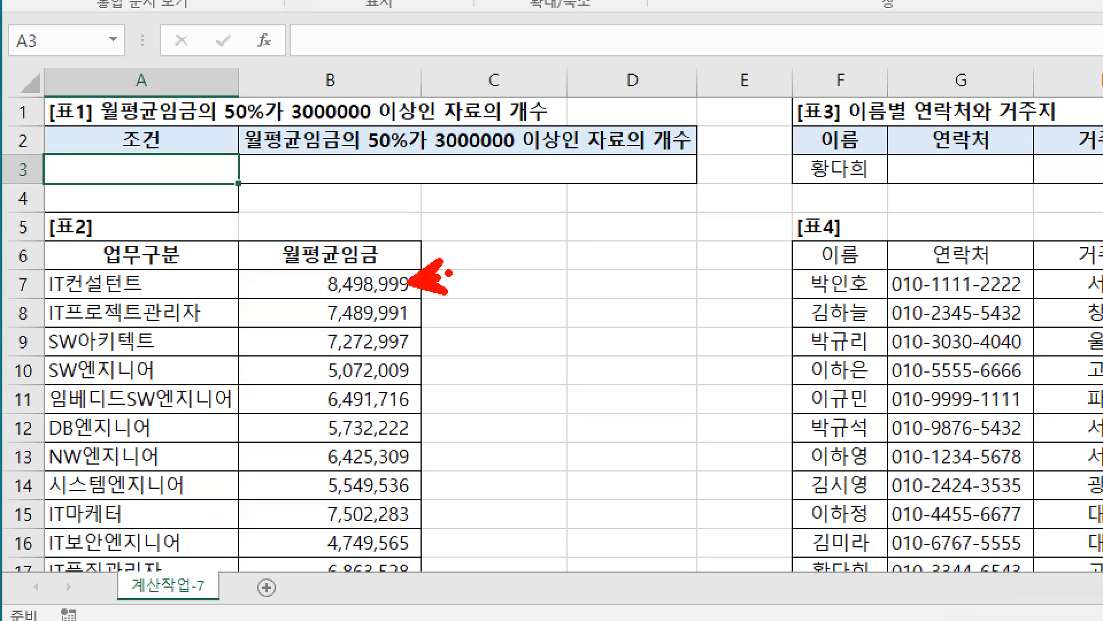
{"action": "left_click_drag", "start_coordinate": [57, 166], "coordinate": [71, 176]}
{"action": "key", "text": "b"}
{"action": "mouse_move", "coordinate": [169, 136]}
{"action": "left_mouse_down"}
{"action": "mouse_move", "coordinate": [187, 114]}
{"action": "mouse_move", "coordinate": [199, 117]}
{"action": "left_mouse_up"}
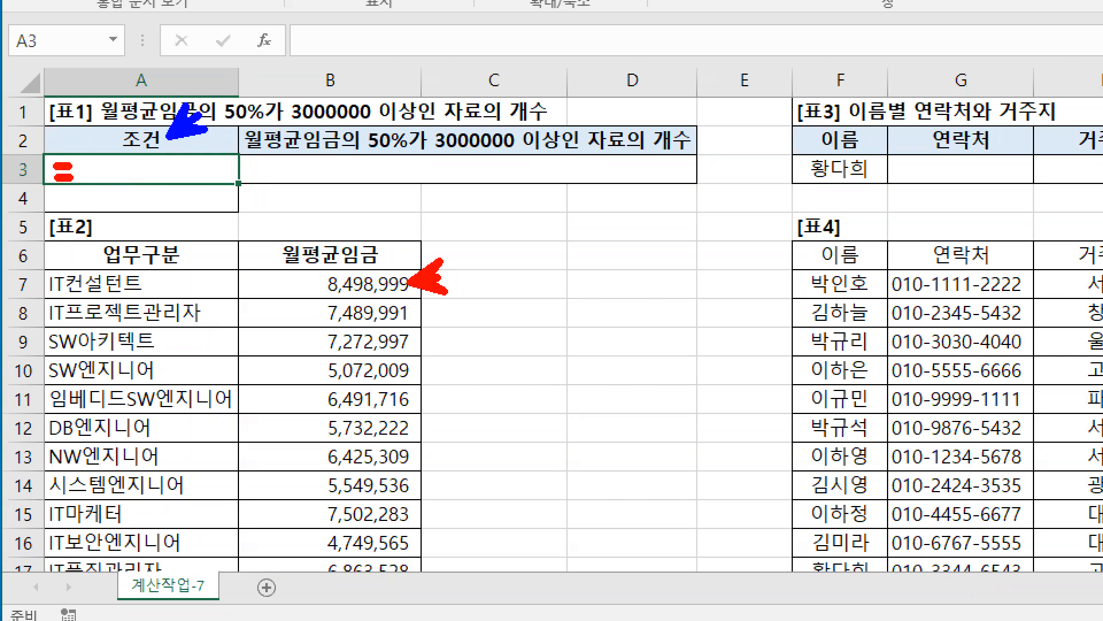
{"action": "left_click_drag", "start_coordinate": [41, 122], "coordinate": [239, 189]}
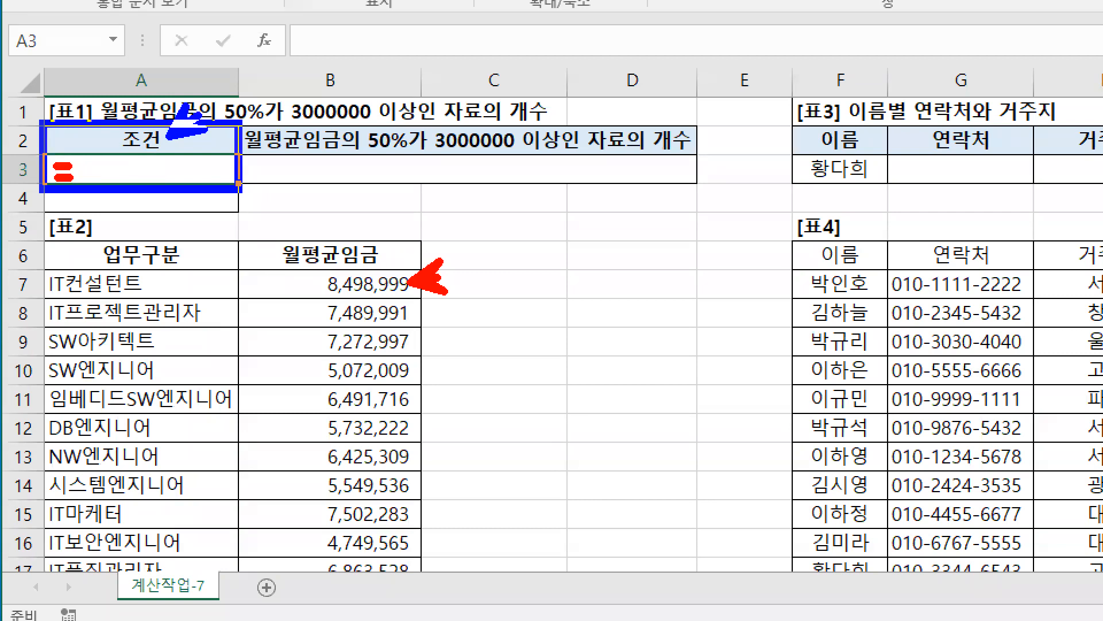
{"action": "left_click_drag", "start_coordinate": [240, 189], "coordinate": [239, 189]}
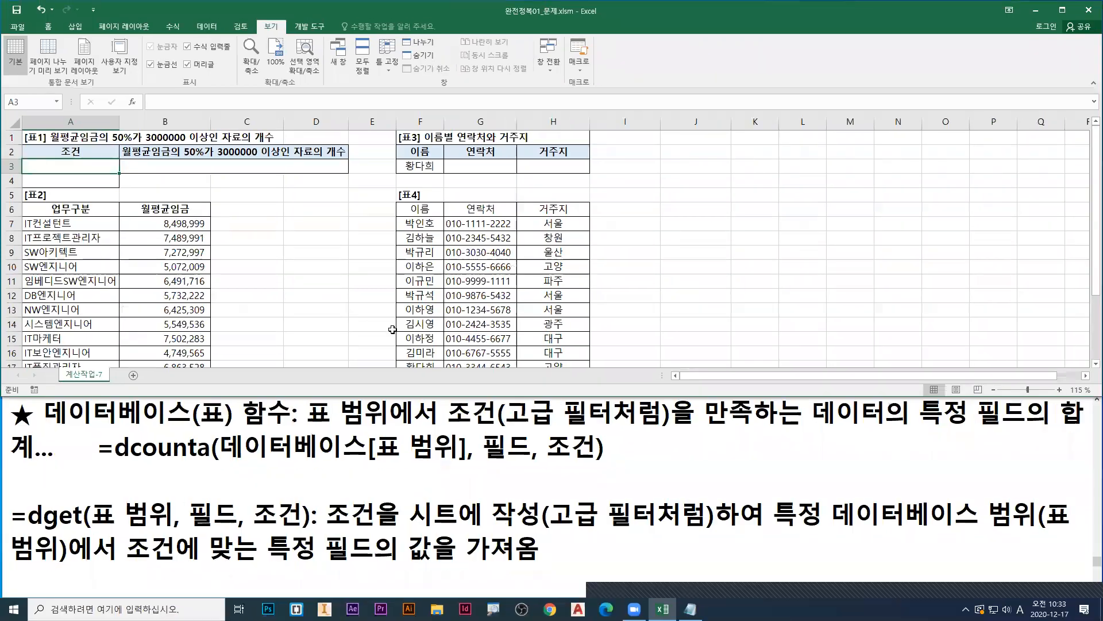
Step: Open 멘토 컴활1급실기_1권(엑셀)_PART 01.pdf from the 컴활1급 folder in 문서 in a maximized browser window, closing File Explorer
{"action": "key", "text": "super+e"}
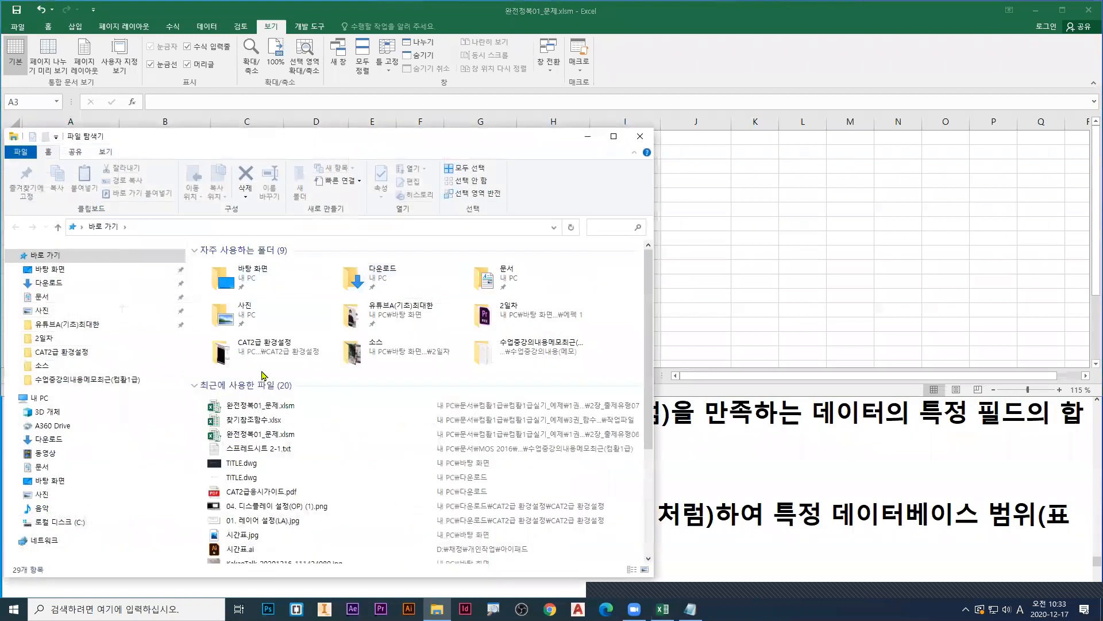
{"action": "left_click", "coordinate": [482, 288]}
{"action": "double_click", "coordinate": [482, 288]}
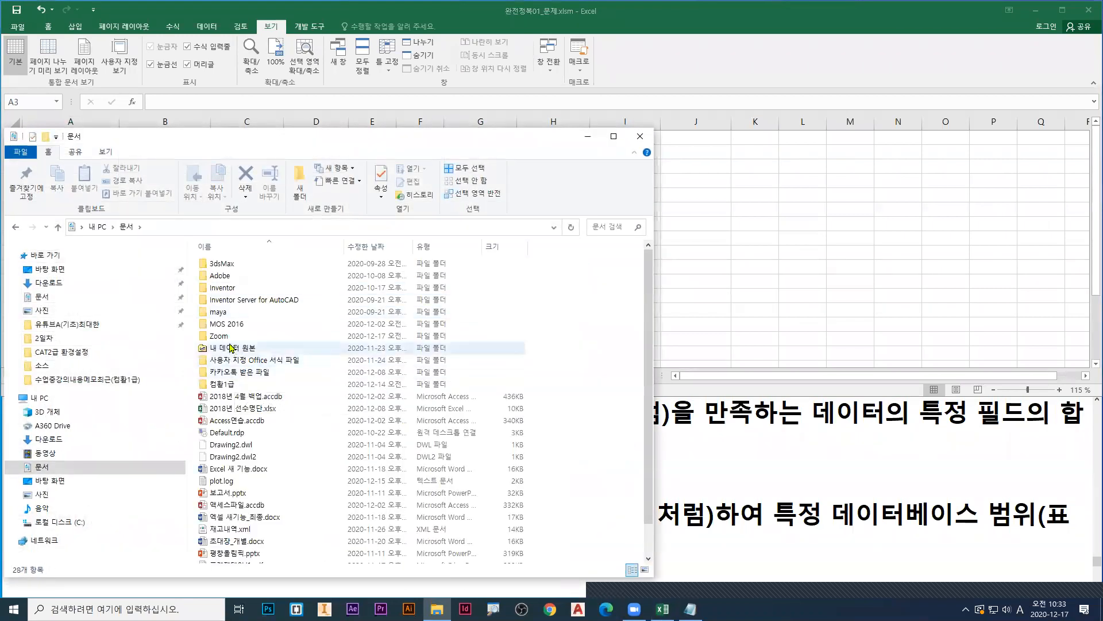
{"action": "double_click", "coordinate": [230, 385]}
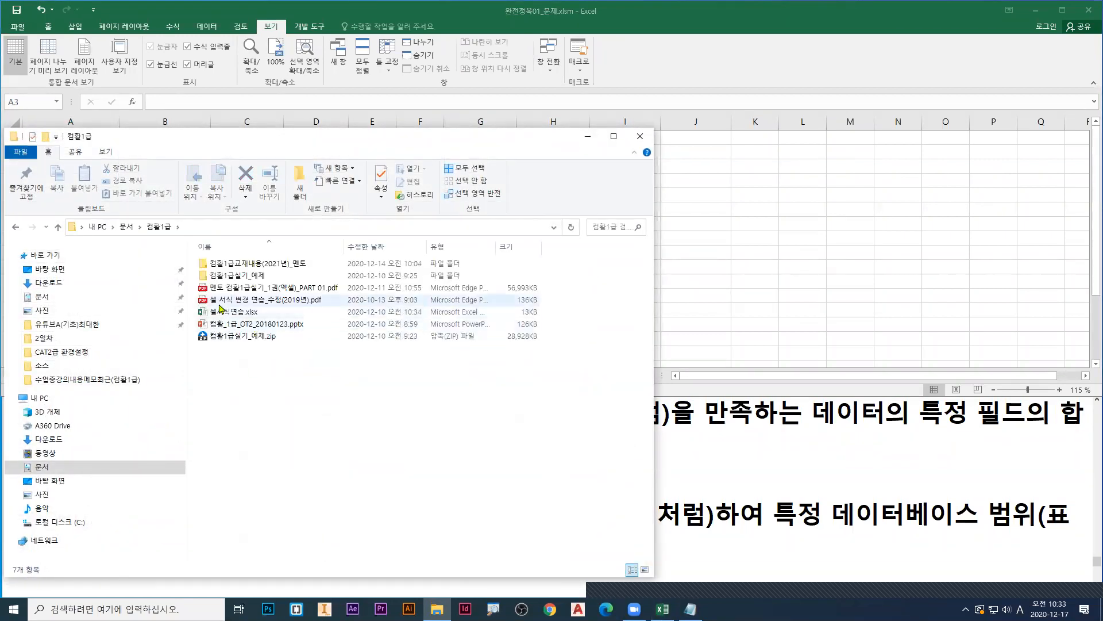
{"action": "left_click", "coordinate": [212, 290]}
{"action": "double_click", "coordinate": [212, 290]}
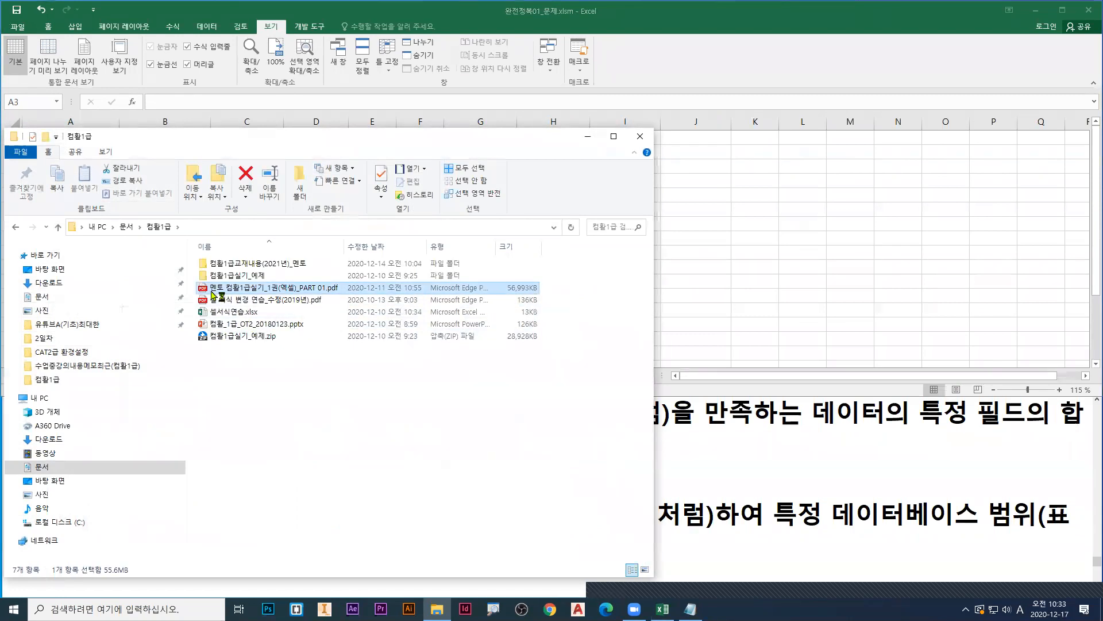
{"action": "left_click", "coordinate": [642, 138]}
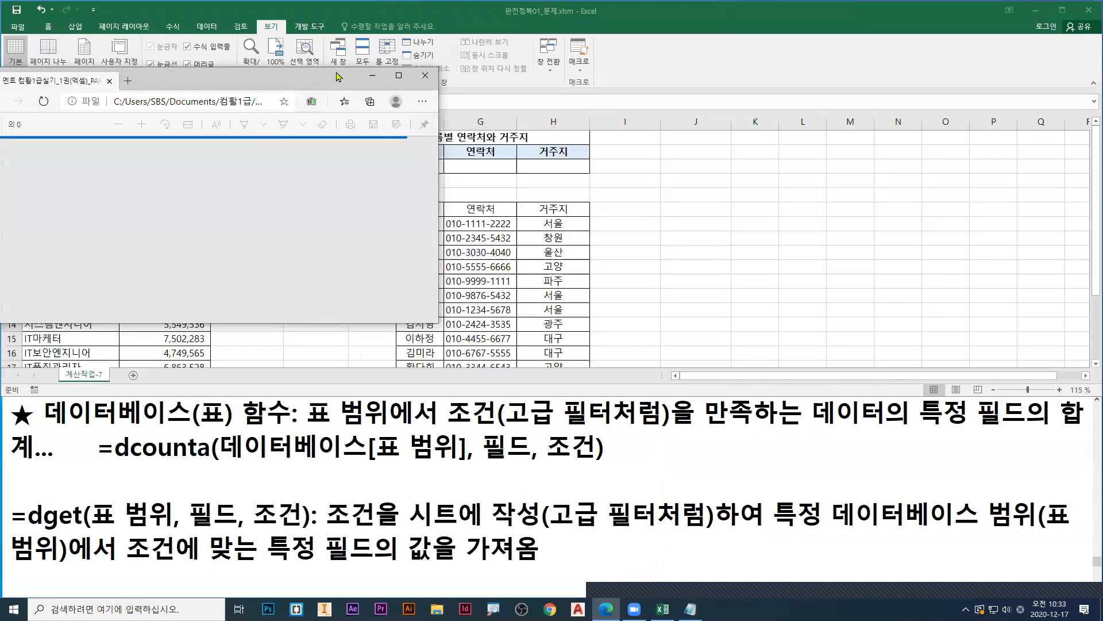
{"action": "left_click", "coordinate": [398, 76]}
Step: Go to page 70 of the PDF, find the 완전정복-01 exercise on page 68, and mark its [A3:A4] condition range in red
{"action": "left_click", "coordinate": [16, 52]}
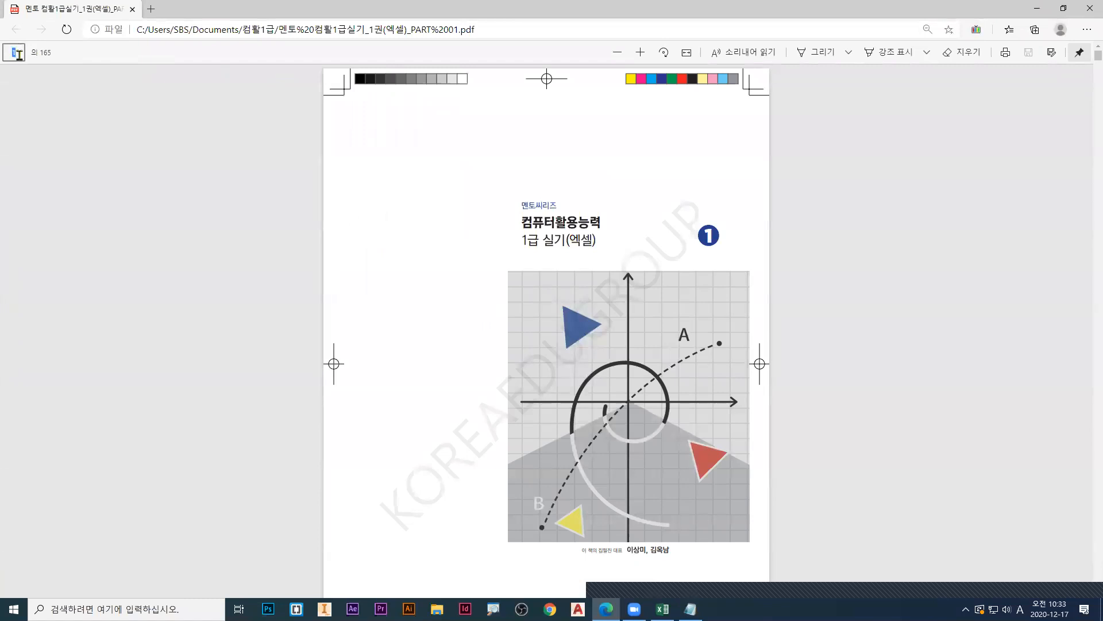
{"action": "type", "text": "70"}
{"action": "key", "text": "Return"}
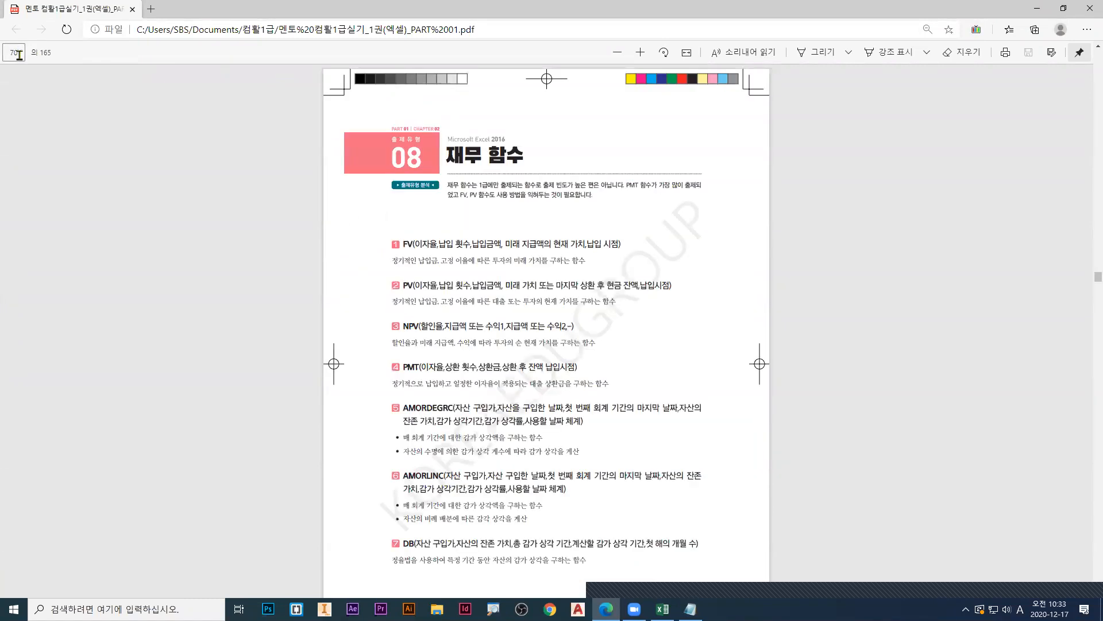
{"action": "scroll", "coordinate": [180, 216], "scroll_direction": "up", "scroll_amount": 15}
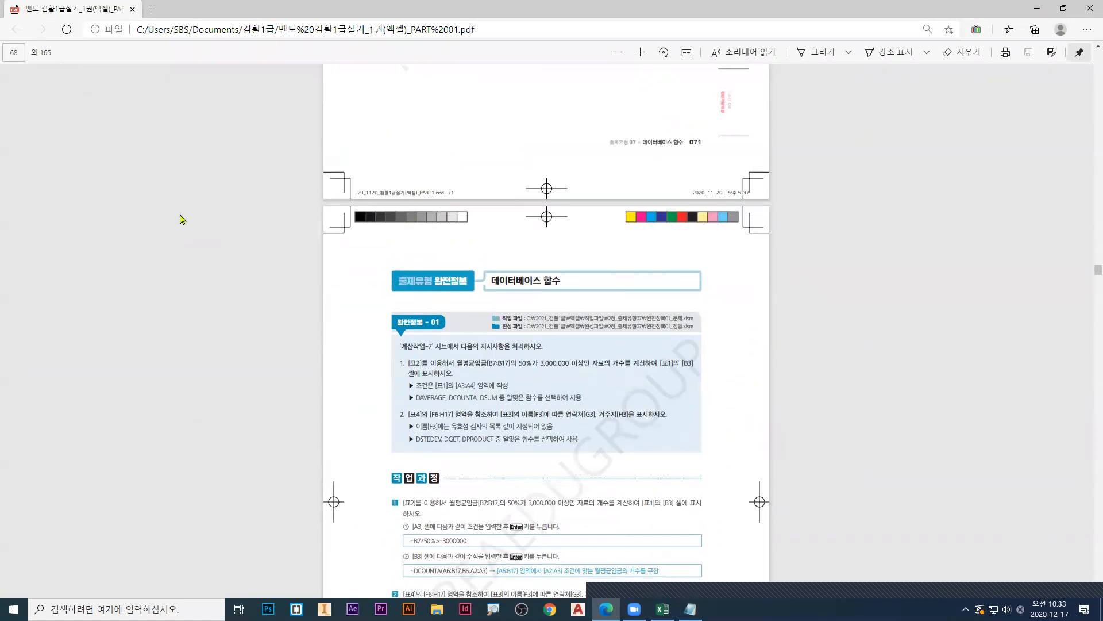
{"action": "scroll", "coordinate": [478, 405], "scroll_direction": "up", "scroll_amount": 2, "text": "ctrl"}
{"action": "scroll", "coordinate": [478, 405], "scroll_direction": "up", "scroll_amount": 3, "text": "ctrl"}
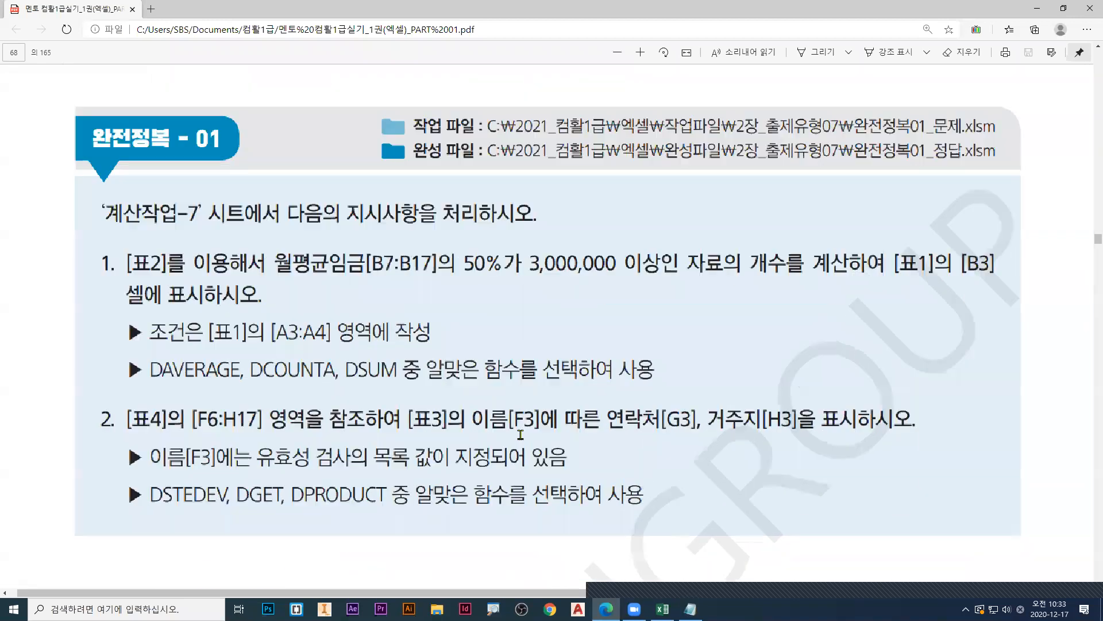
{"action": "left_click_drag", "start_coordinate": [288, 323], "coordinate": [298, 338]}
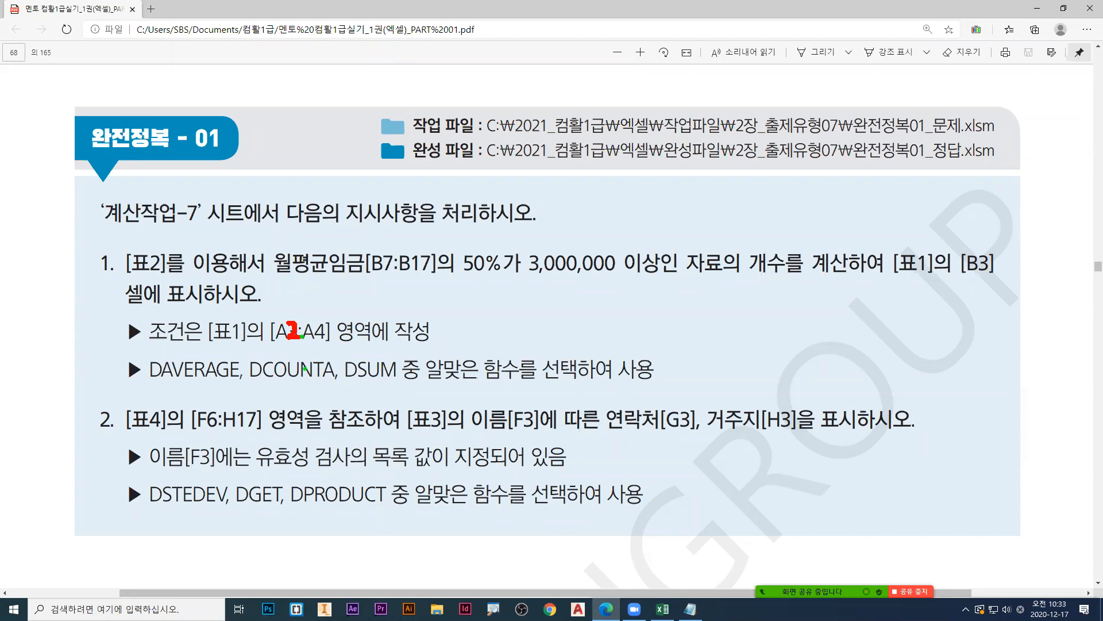
Step: Switch back to the Excel workbook and clear the 조건 heading from A2
{"action": "left_click", "coordinate": [1038, 8]}
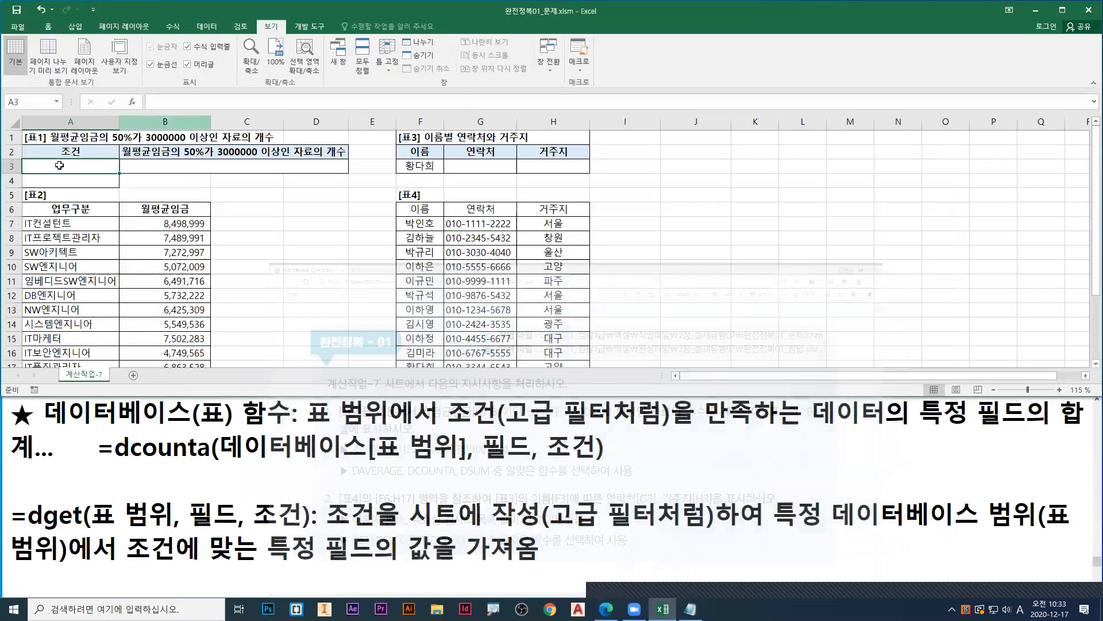
{"action": "key", "text": "Up"}
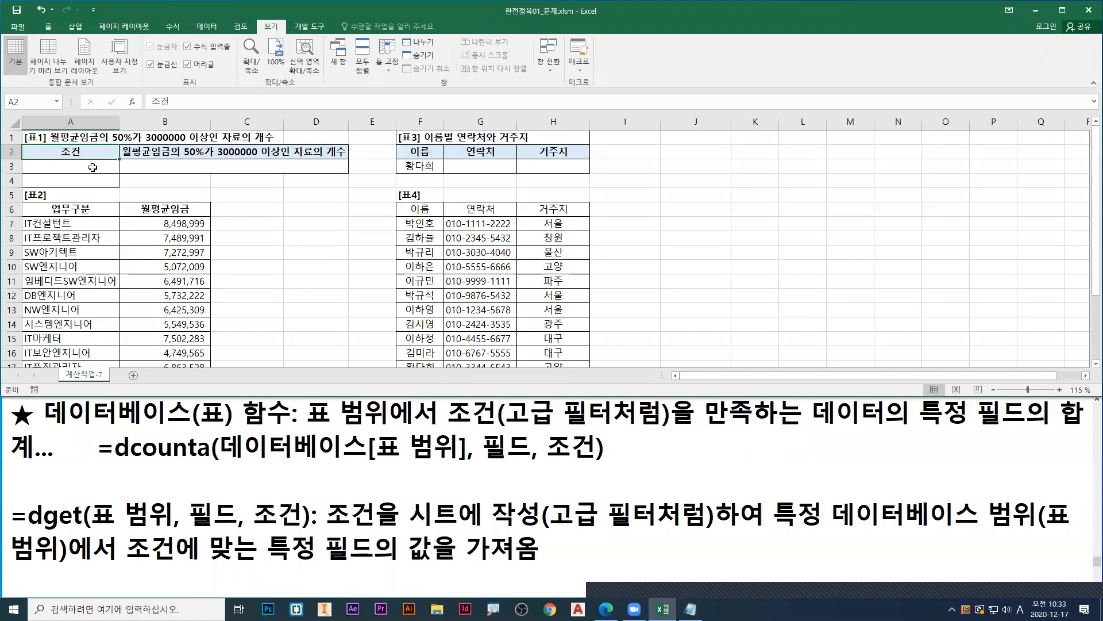
{"action": "key", "text": "Delete"}
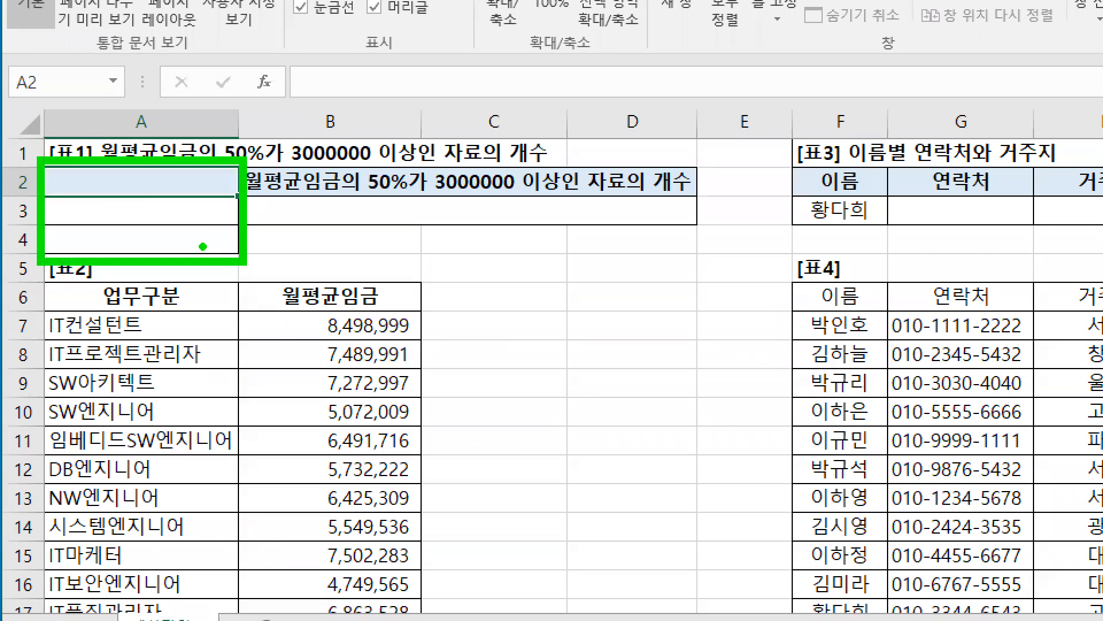
Step: Draw a blue equals sign in A3 and point blue arrows at the 업무구분 and 월평균임금 headings
{"action": "key", "text": "b"}
{"action": "left_click_drag", "start_coordinate": [55, 206], "coordinate": [70, 218]}
{"action": "left_click_drag", "start_coordinate": [160, 290], "coordinate": [175, 286]}
{"action": "left_click_drag", "start_coordinate": [332, 289], "coordinate": [345, 289]}
{"action": "key", "text": "r"}
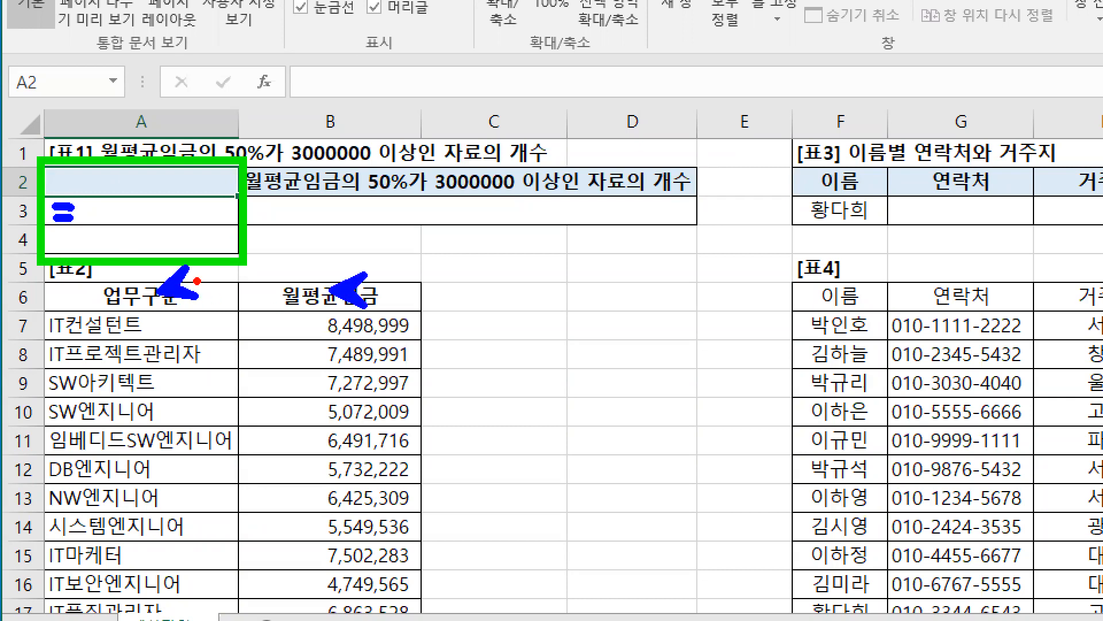
Step: Point red arrows at the 업무구분 and 월평균임금 headings in [표2], underline the heading row, and clear the drawings
{"action": "left_click_drag", "start_coordinate": [196, 280], "coordinate": [154, 302]}
{"action": "left_click_drag", "start_coordinate": [150, 288], "coordinate": [194, 306]}
{"action": "mouse_move", "coordinate": [334, 288]}
{"action": "left_mouse_down"}
{"action": "mouse_move", "coordinate": [315, 304]}
{"action": "mouse_move", "coordinate": [332, 308]}
{"action": "left_mouse_up"}
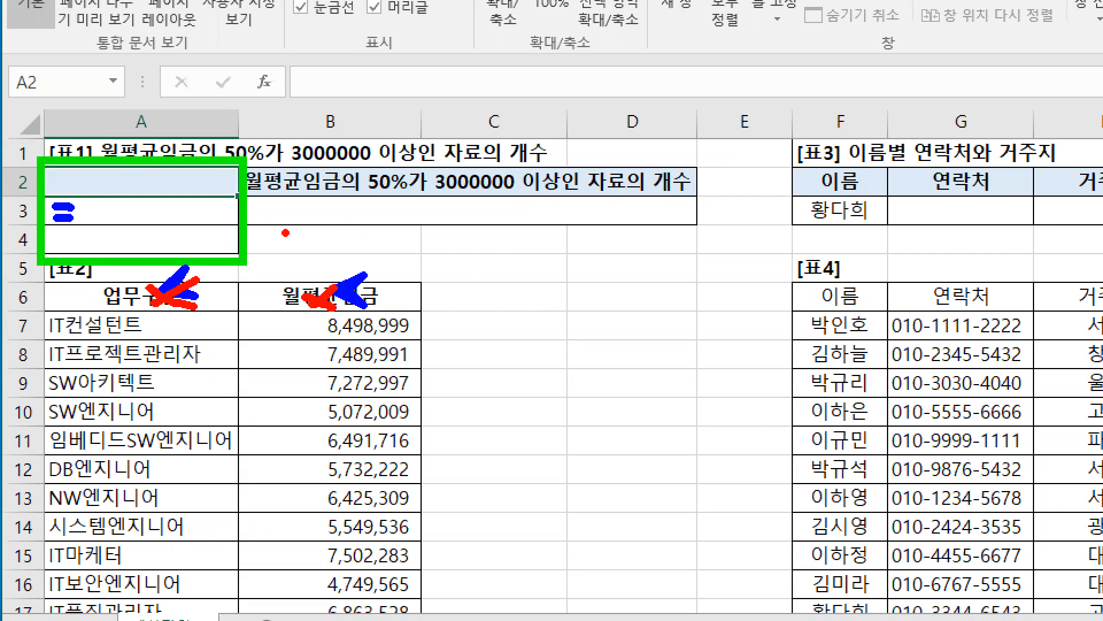
{"action": "left_click_drag", "start_coordinate": [86, 300], "coordinate": [399, 315]}
{"action": "key", "text": "Escape"}
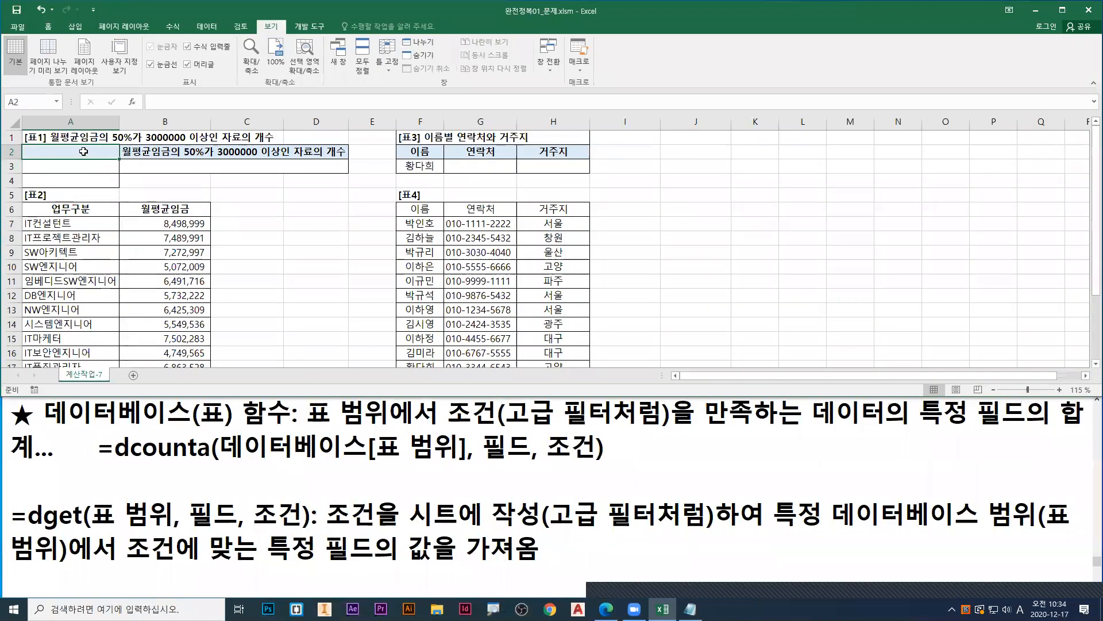
Step: Enter 조건 as the heading in A2
{"action": "type", "text": "w"}
{"action": "key", "text": "BackSpace"}
{"action": "key", "text": "Hangul"}
{"action": "type", "text": "조건"}
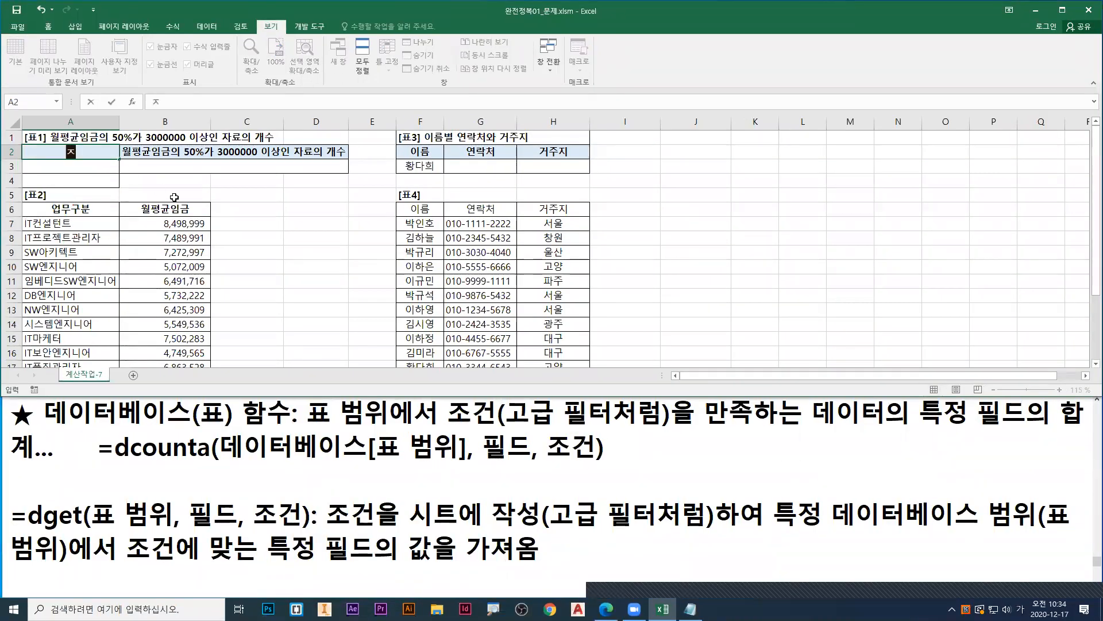
{"action": "key", "text": "Return"}
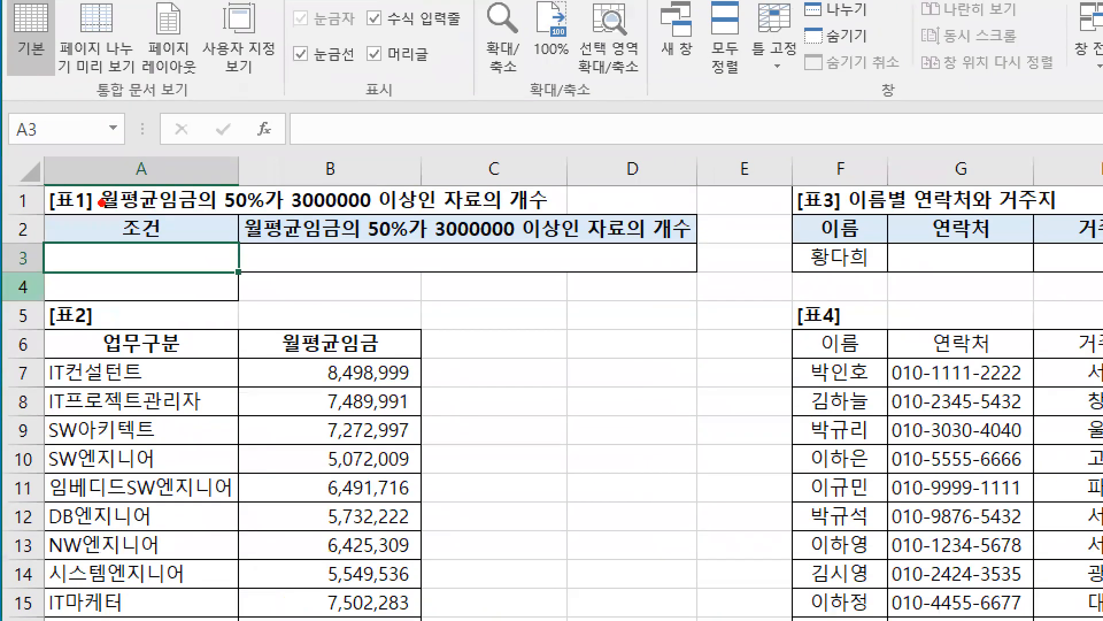
Step: Start the condition formula in A3 with an equals sign, and underline 고급 필터처럼 in the notes in red before clearing the marks
{"action": "left_click_drag", "start_coordinate": [120, 266], "coordinate": [96, 303]}
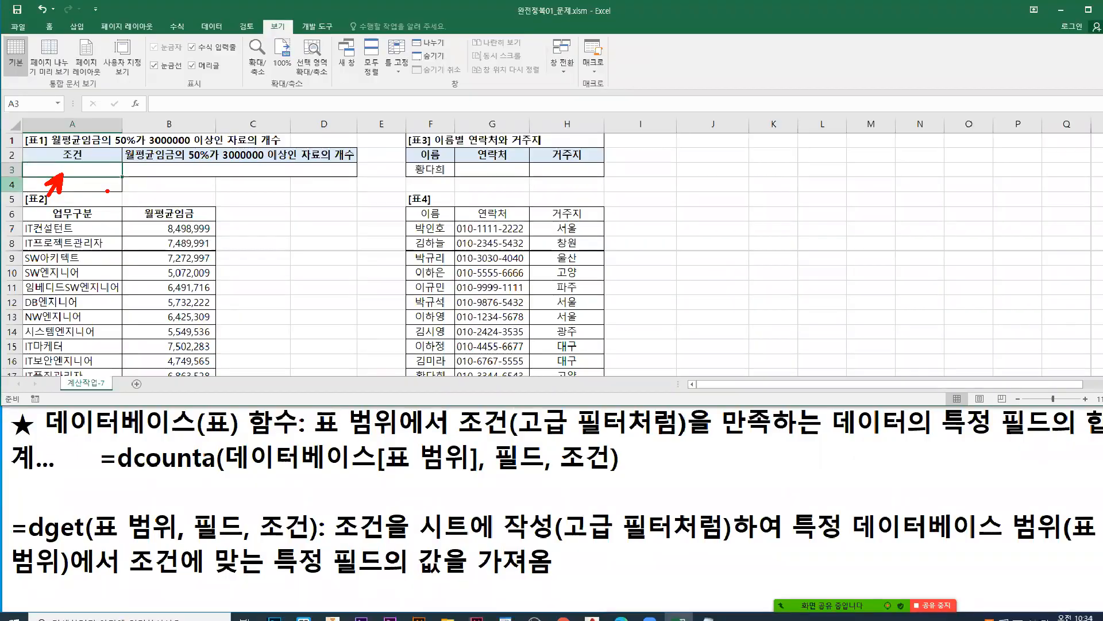
{"action": "type", "text": "="}
{"action": "left_click_drag", "start_coordinate": [504, 430], "coordinate": [653, 429]}
{"action": "left_click_drag", "start_coordinate": [612, 394], "coordinate": [594, 378]}
{"action": "left_click_drag", "start_coordinate": [24, 165], "coordinate": [27, 168]}
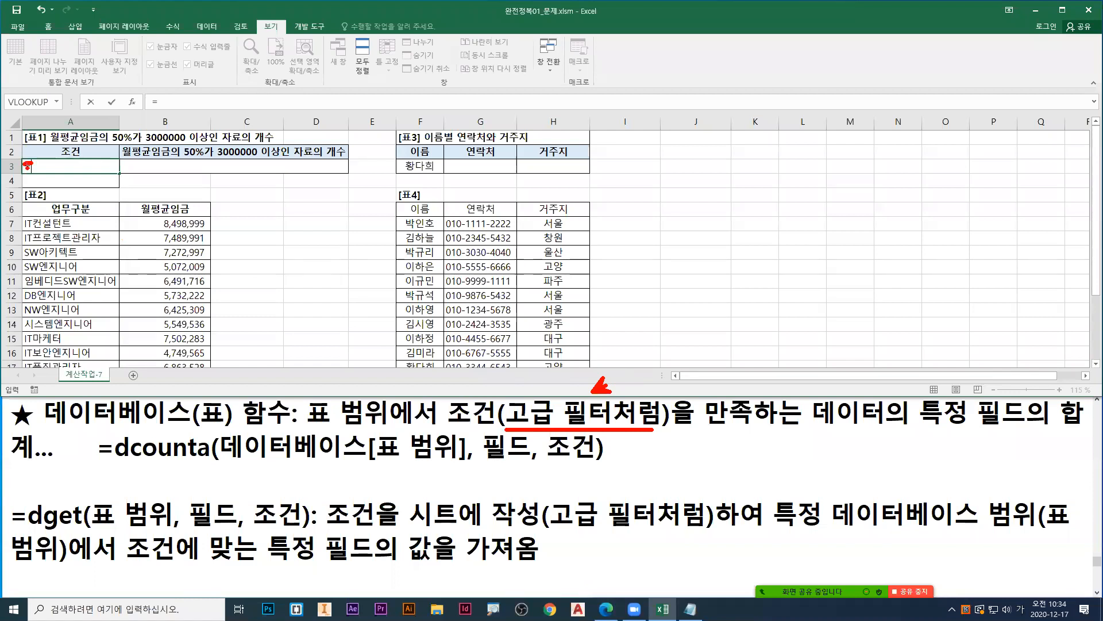
{"action": "key", "text": "Escape"}
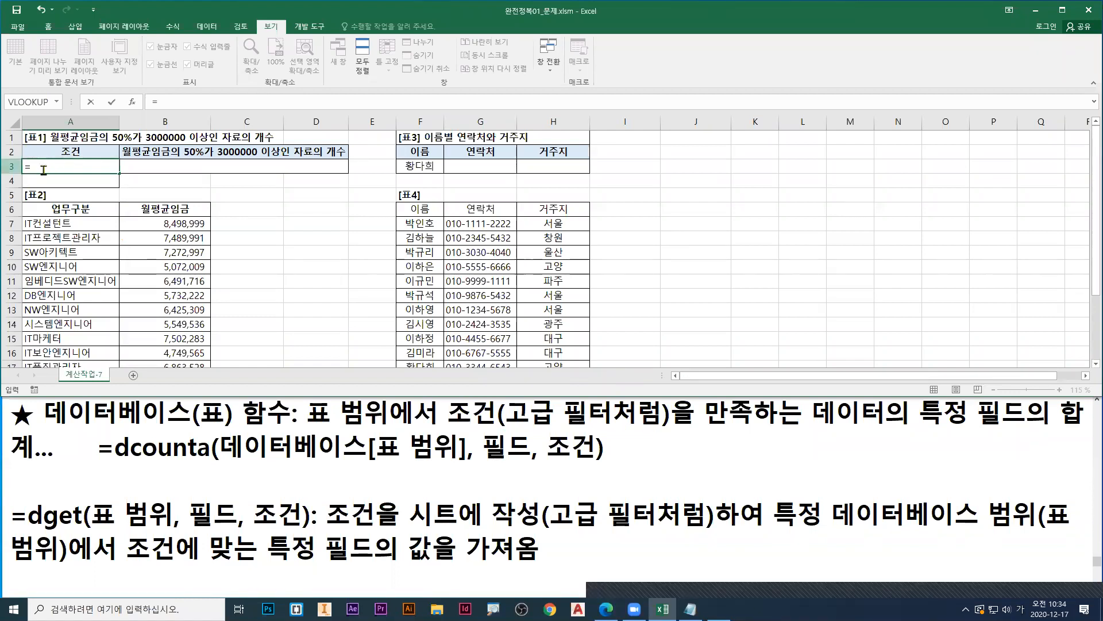
Step: Complete the A3 condition as =B7*0.5>=3000000, pointing a blue arrow at B7 and underlining the formula in red
{"action": "left_click", "coordinate": [190, 225]}
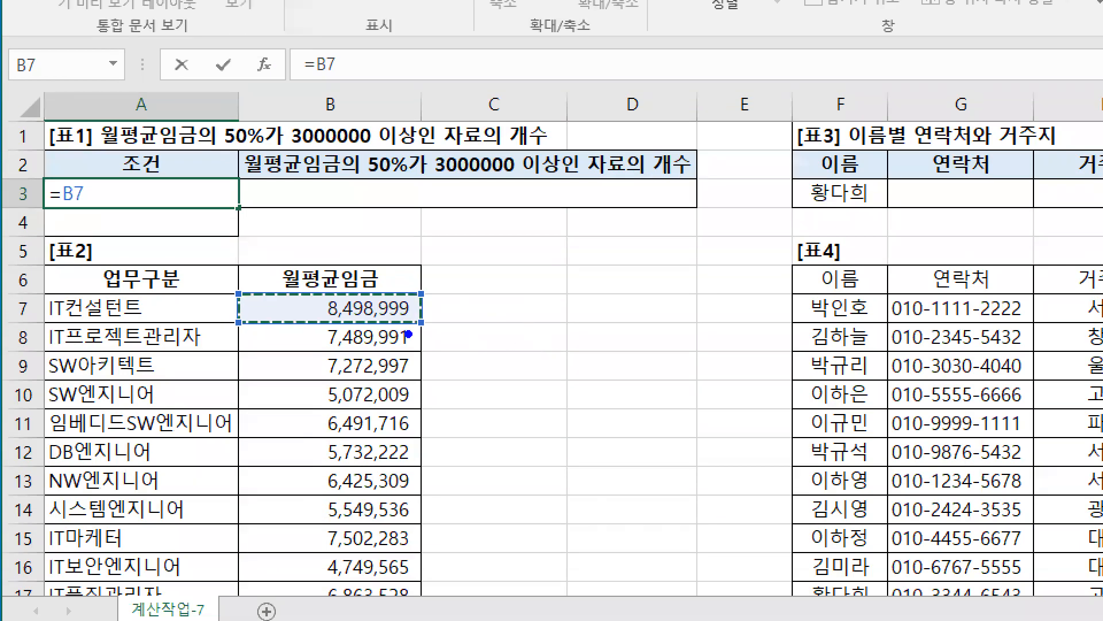
{"action": "left_click_drag", "start_coordinate": [340, 267], "coordinate": [365, 223]}
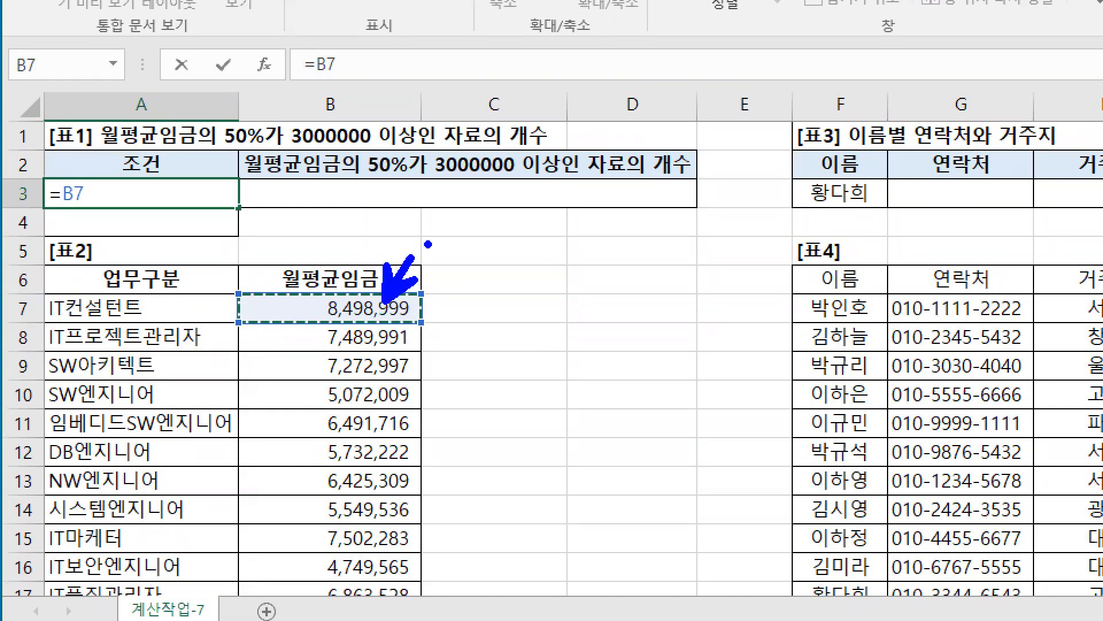
{"action": "type", "text": "*"}
{"action": "type", "text": "0.5"}
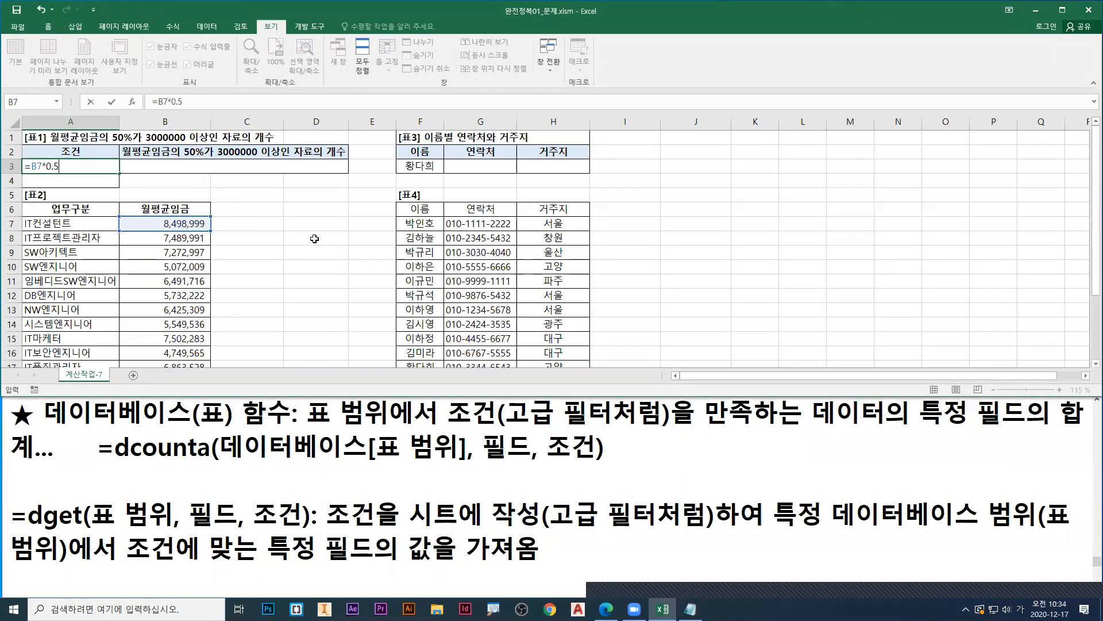
{"action": "type", "text": ">=3000000"}
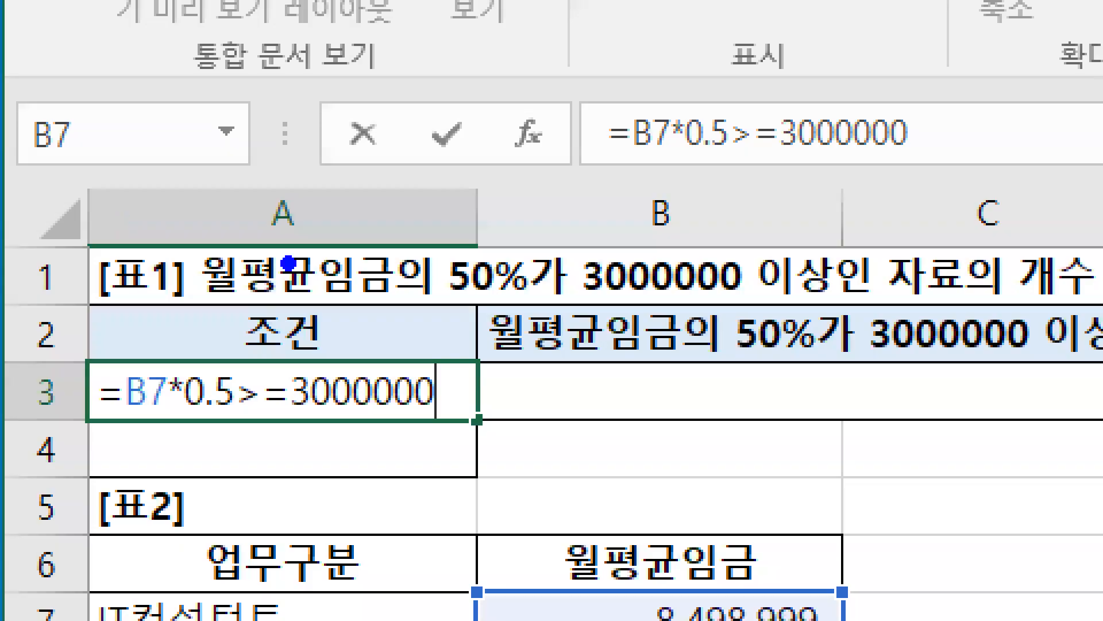
{"action": "left_click_drag", "start_coordinate": [87, 428], "coordinate": [459, 428]}
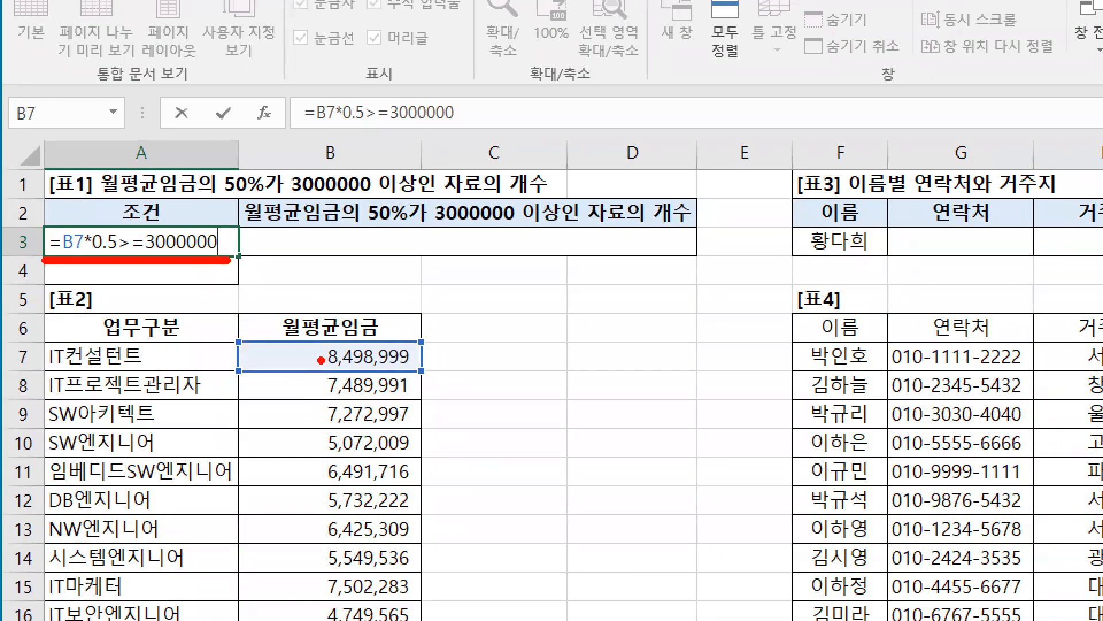
{"action": "left_click_drag", "start_coordinate": [320, 357], "coordinate": [292, 379]}
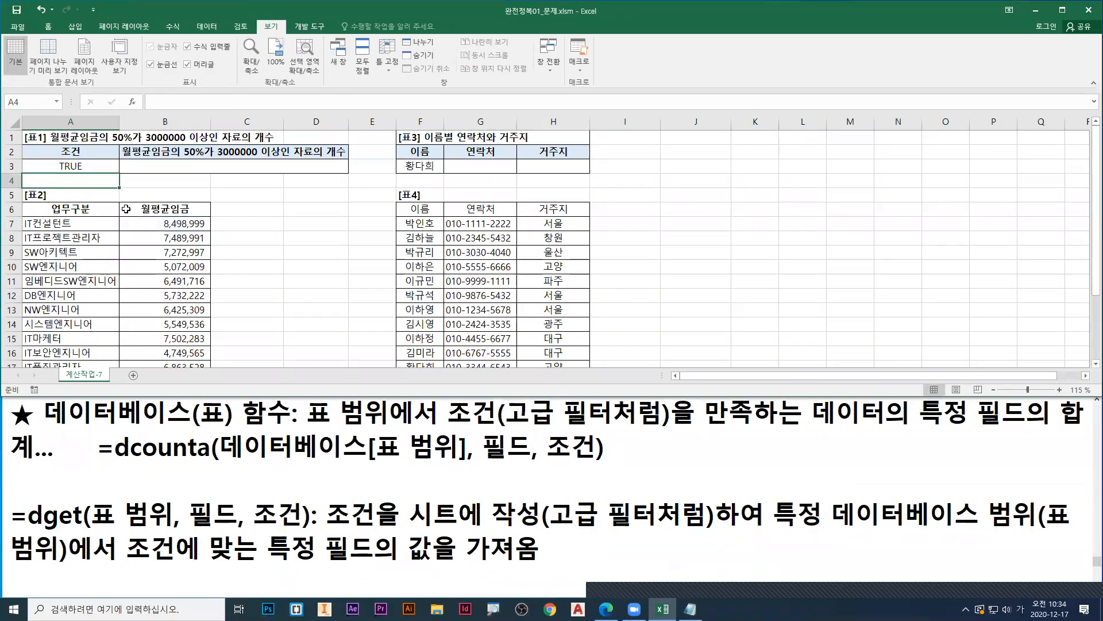
{"action": "left_click", "coordinate": [104, 166]}
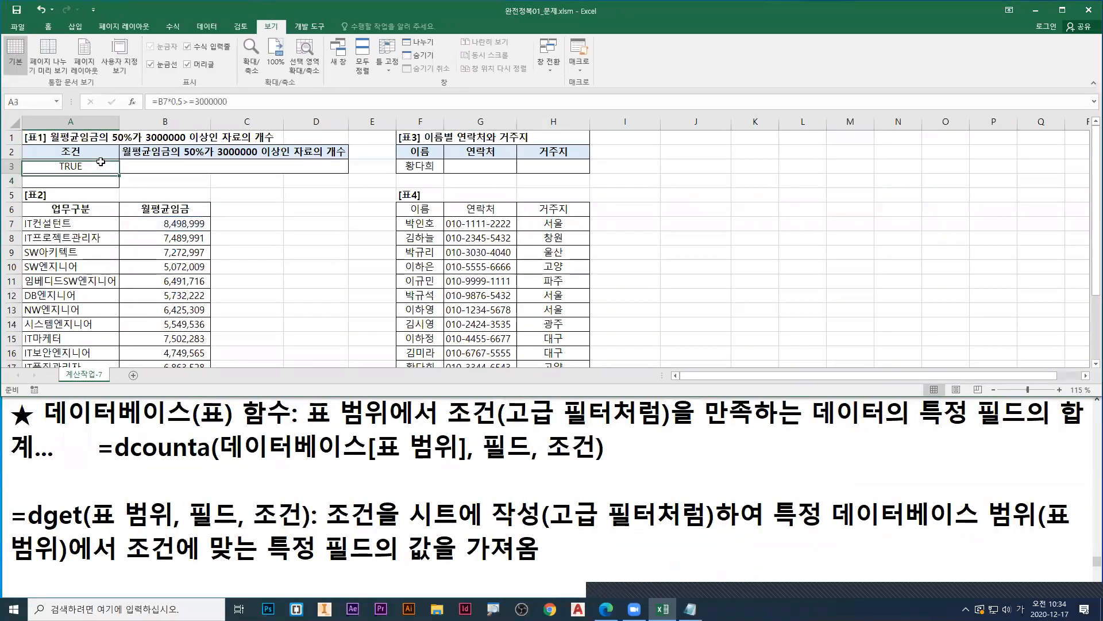
Step: Copy the 월평균임금 heading from B6 into A2, replacing the 조건 heading
{"action": "left_click", "coordinate": [157, 211]}
{"action": "key", "text": "ctrl+c"}
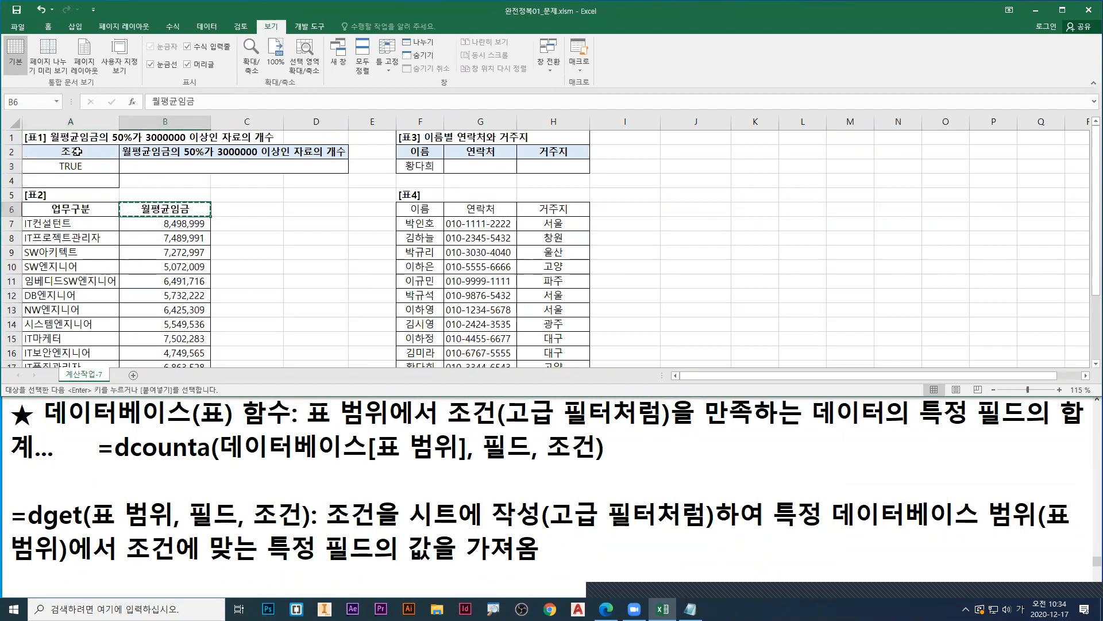
{"action": "left_click", "coordinate": [77, 152]}
{"action": "key", "text": "ctrl+v"}
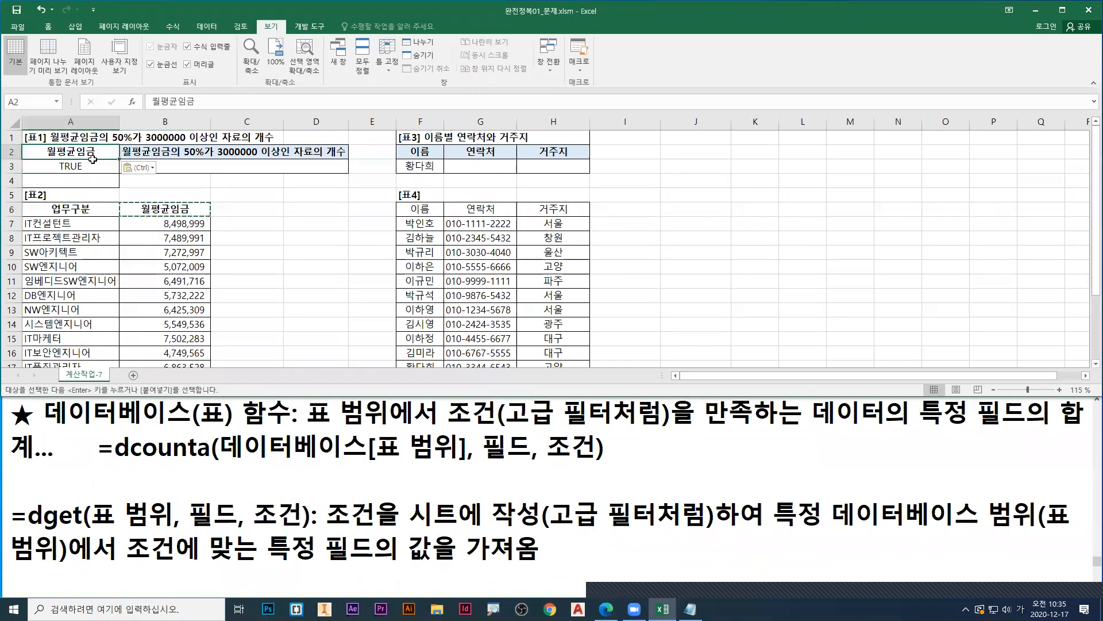
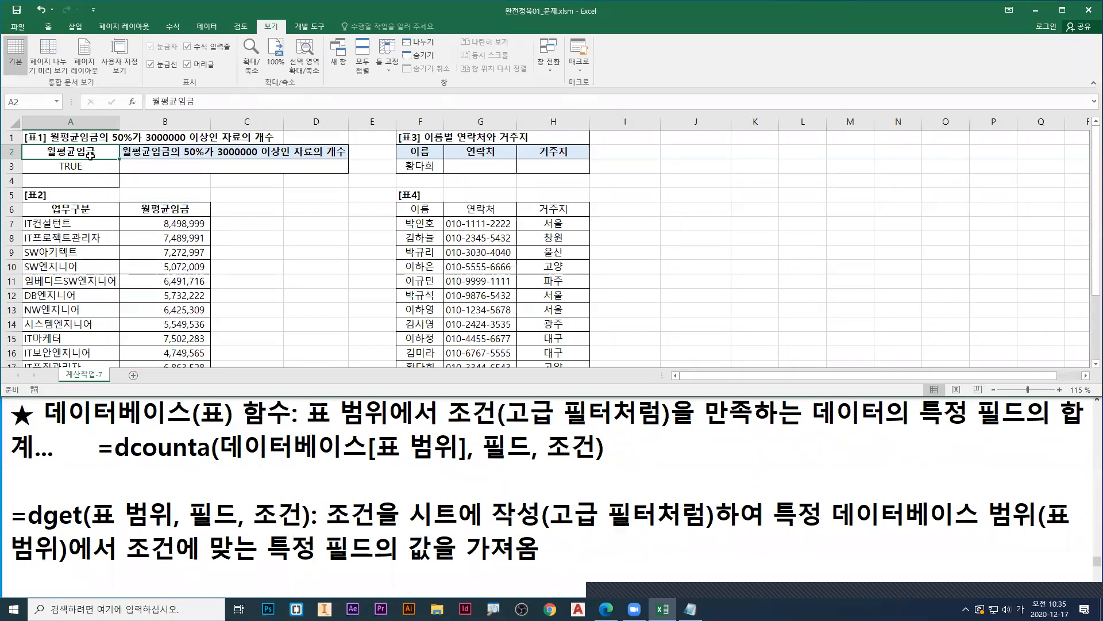
Step: Undo the header text change in cell A2 of 표1
{"action": "key", "text": "ctrl+z"}
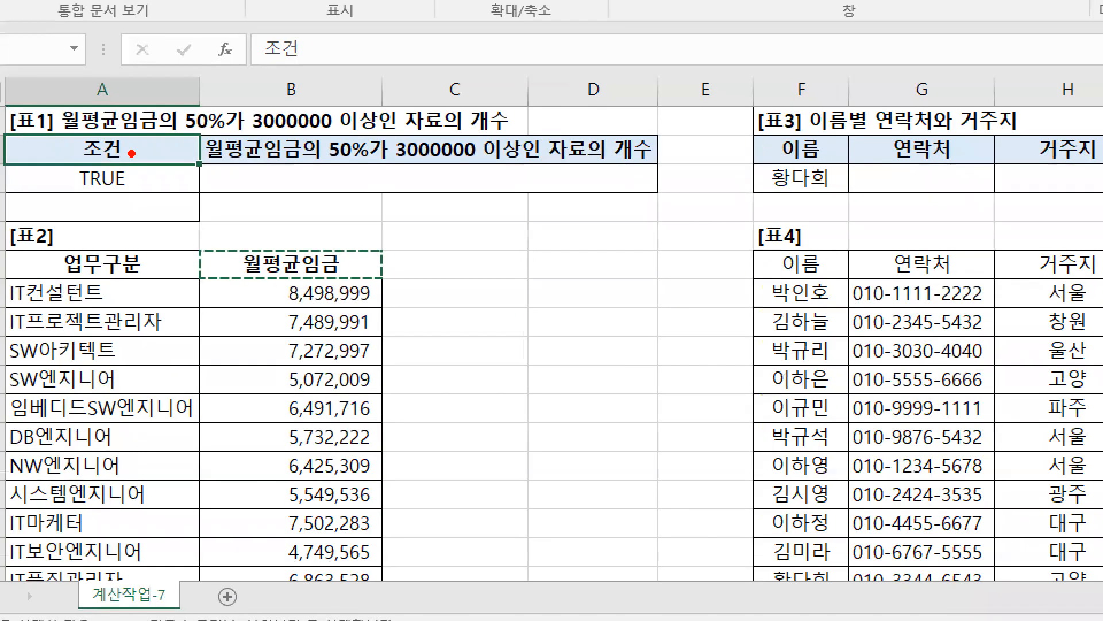
{"action": "left_click_drag", "start_coordinate": [46, 262], "coordinate": [335, 262]}
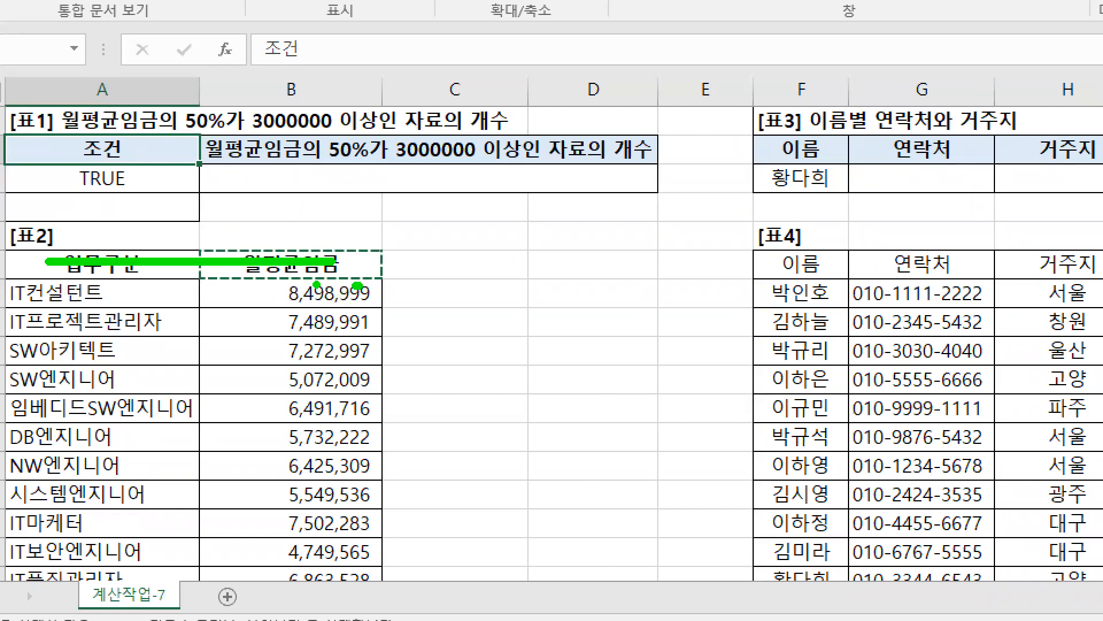
{"action": "left_click_drag", "start_coordinate": [263, 274], "coordinate": [382, 595]}
{"action": "mouse_move", "coordinate": [338, 318]}
{"action": "left_mouse_down"}
{"action": "mouse_move", "coordinate": [310, 387]}
{"action": "mouse_move", "coordinate": [360, 380]}
{"action": "left_mouse_up"}
{"action": "key", "text": "Escape"}
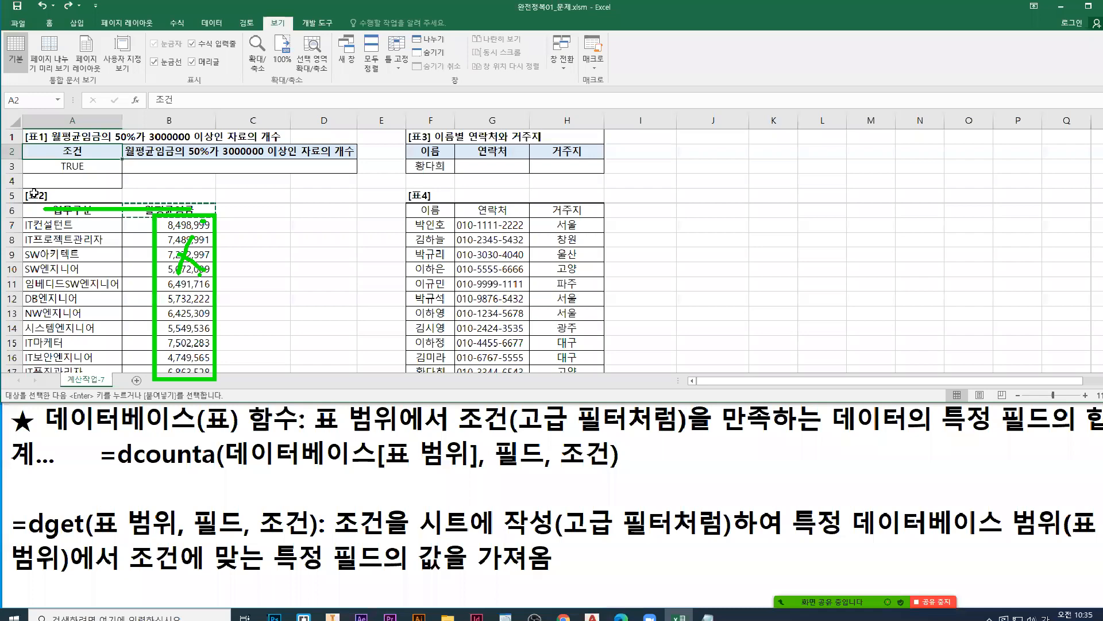
Step: Open the condition formula in cell A3 and examine how it compares 50% of the first 월평균임금 value in B7 with 3000000
{"action": "double_click", "coordinate": [73, 166]}
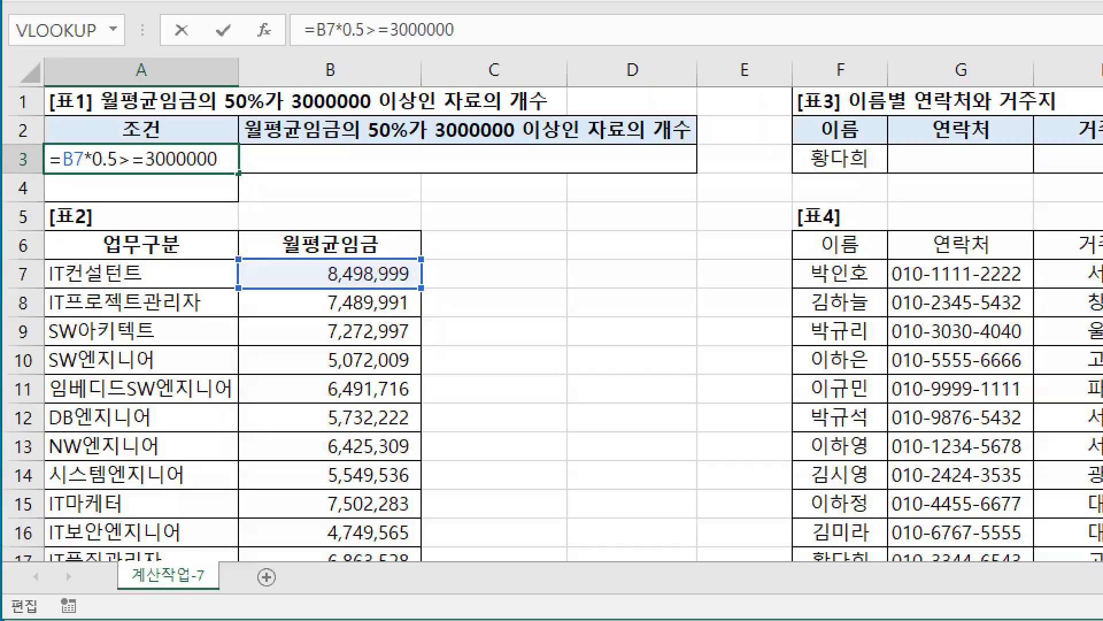
{"action": "left_click_drag", "start_coordinate": [58, 175], "coordinate": [233, 180]}
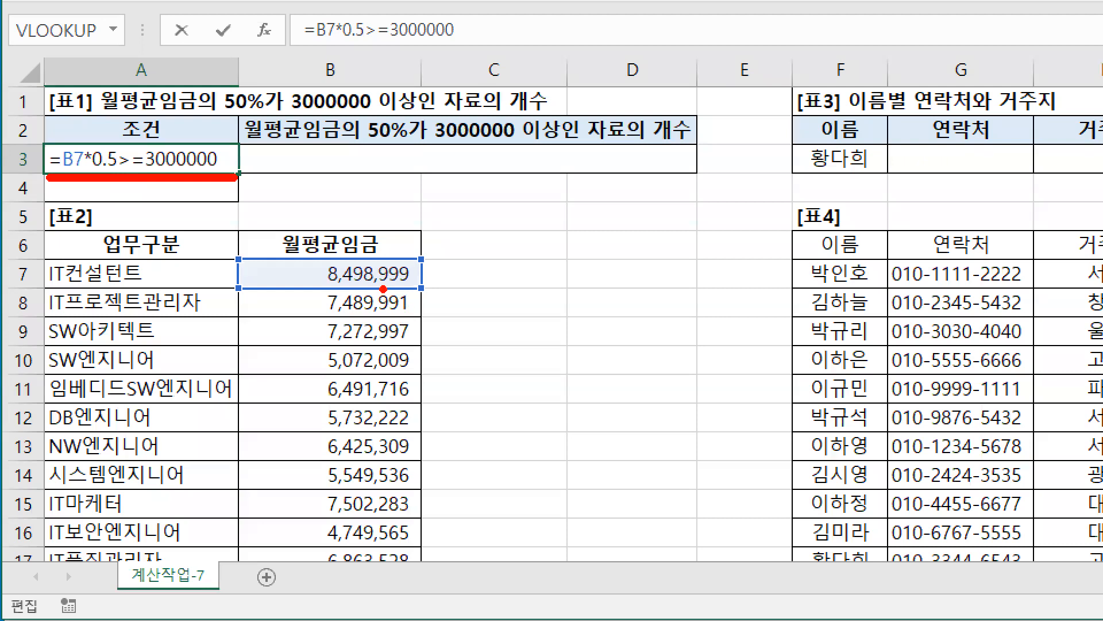
{"action": "left_click_drag", "start_coordinate": [64, 171], "coordinate": [86, 171]}
{"action": "left_click_drag", "start_coordinate": [368, 305], "coordinate": [364, 287]}
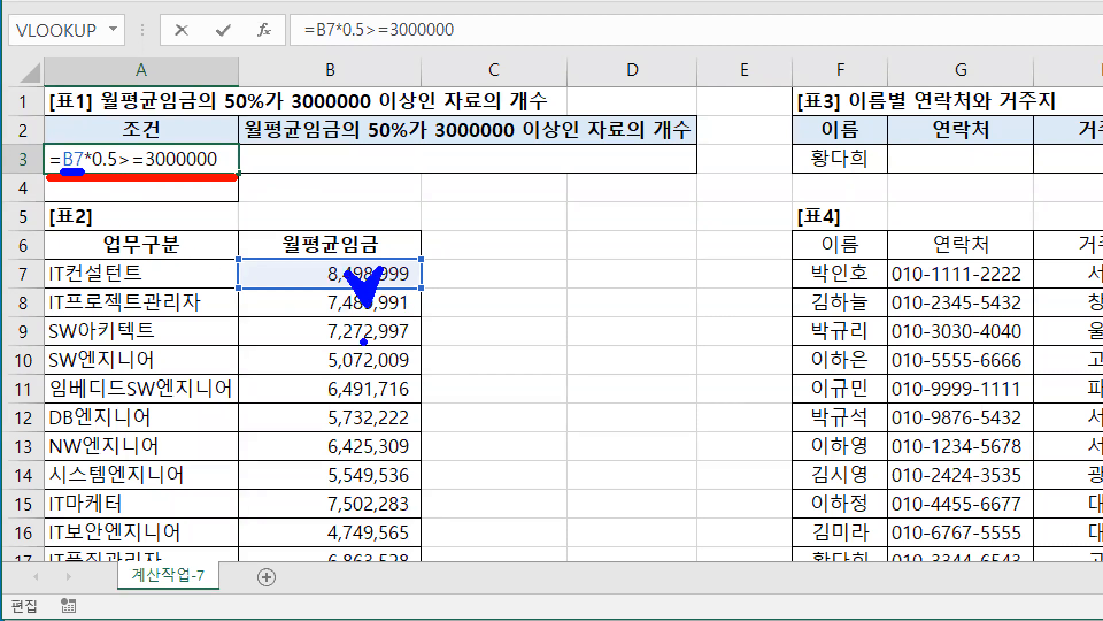
{"action": "left_click_drag", "start_coordinate": [366, 342], "coordinate": [366, 323]}
{"action": "mouse_move", "coordinate": [369, 382]}
{"action": "left_mouse_down"}
{"action": "mouse_move", "coordinate": [367, 363]}
{"action": "mouse_move", "coordinate": [374, 454]}
{"action": "left_mouse_up"}
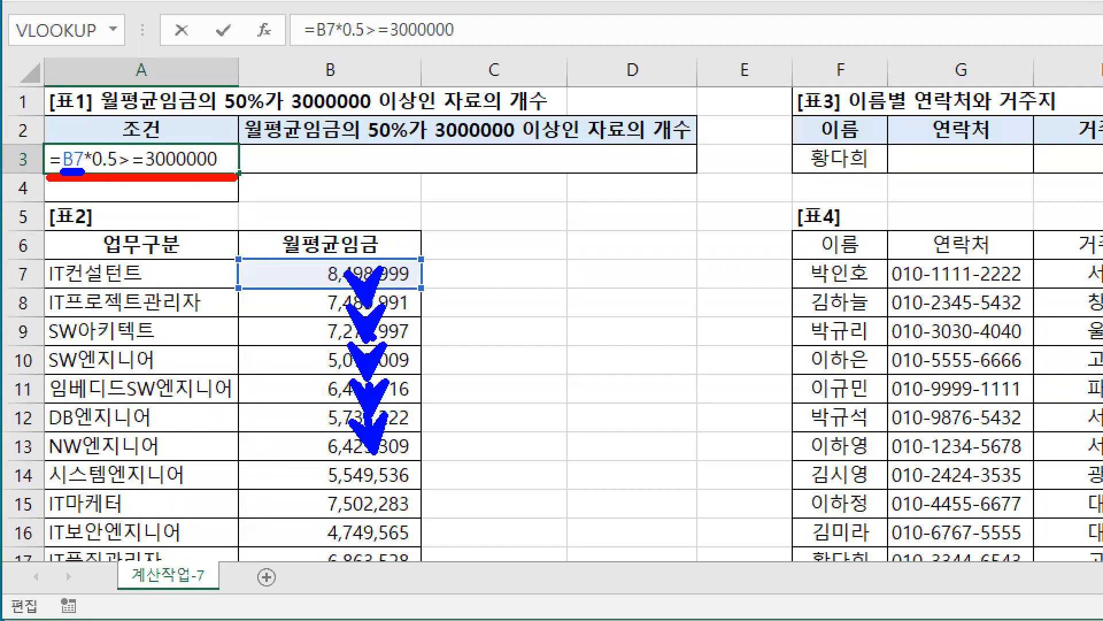
{"action": "mouse_move", "coordinate": [311, 53]}
{"action": "left_mouse_down"}
{"action": "mouse_move", "coordinate": [318, 76]}
{"action": "mouse_move", "coordinate": [284, 89]}
{"action": "mouse_move", "coordinate": [295, 124]}
{"action": "left_mouse_up"}
{"action": "mouse_move", "coordinate": [237, 45]}
{"action": "left_mouse_down"}
{"action": "mouse_move", "coordinate": [335, 562]}
{"action": "mouse_move", "coordinate": [429, 610]}
{"action": "mouse_move", "coordinate": [431, 595]}
{"action": "left_mouse_up"}
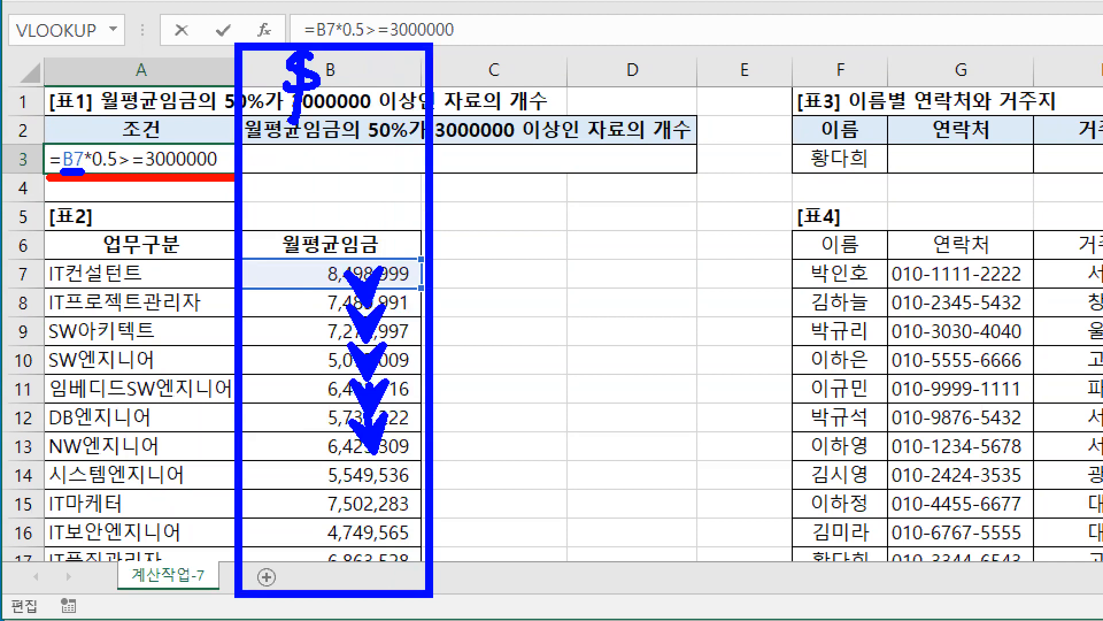
{"action": "key", "text": "e"}
{"action": "left_click_drag", "start_coordinate": [366, 309], "coordinate": [367, 281]}
{"action": "left_click_drag", "start_coordinate": [363, 345], "coordinate": [366, 316]}
{"action": "left_click_drag", "start_coordinate": [370, 389], "coordinate": [370, 392]}
{"action": "left_click_drag", "start_coordinate": [374, 399], "coordinate": [372, 480]}
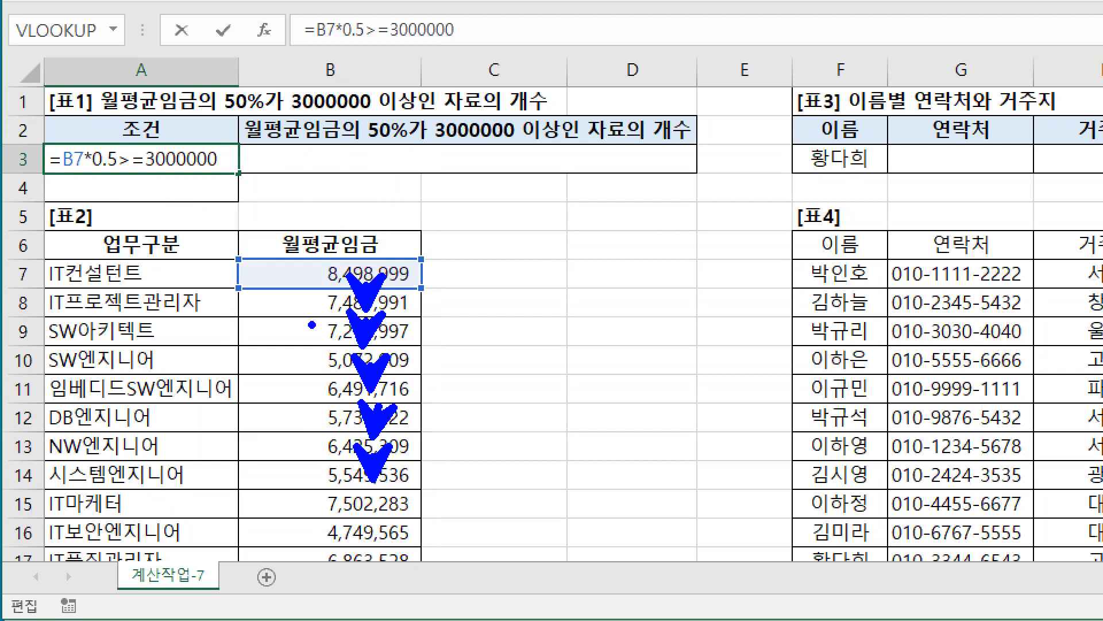
{"action": "left_click_drag", "start_coordinate": [63, 172], "coordinate": [220, 172]}
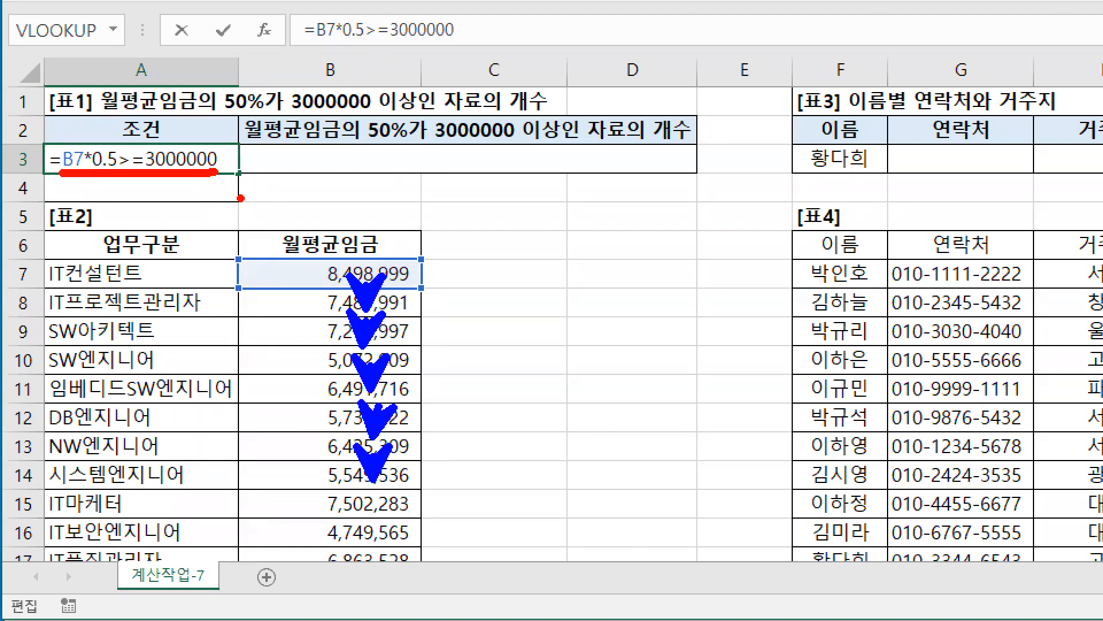
{"action": "type", "text": "ttrue"}
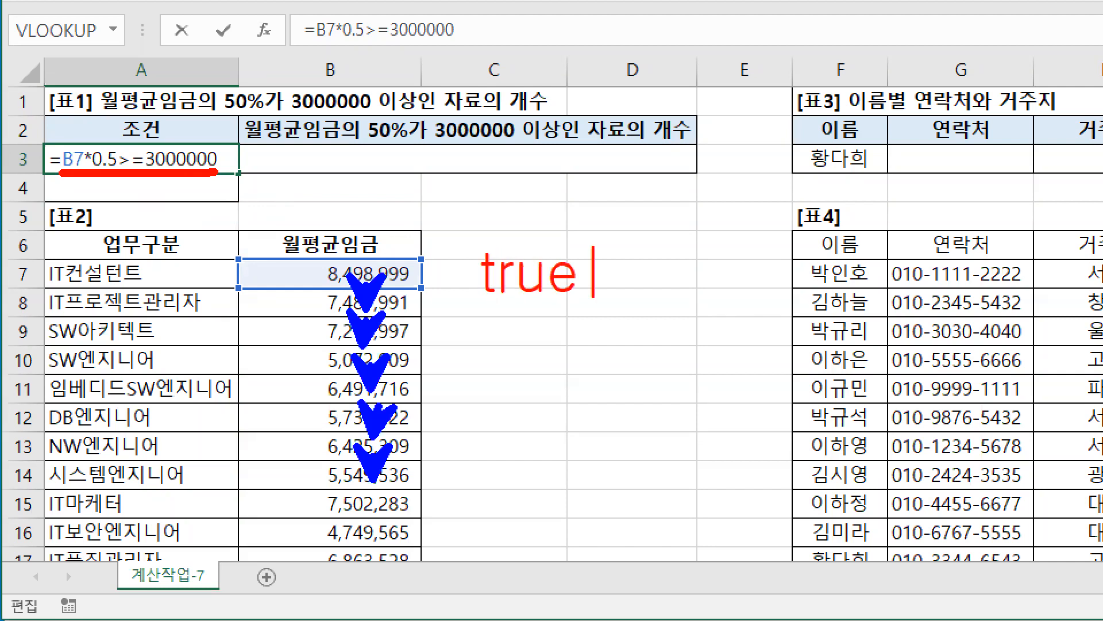
{"action": "key", "text": "Escape"}
{"action": "type", "text": "true false"}
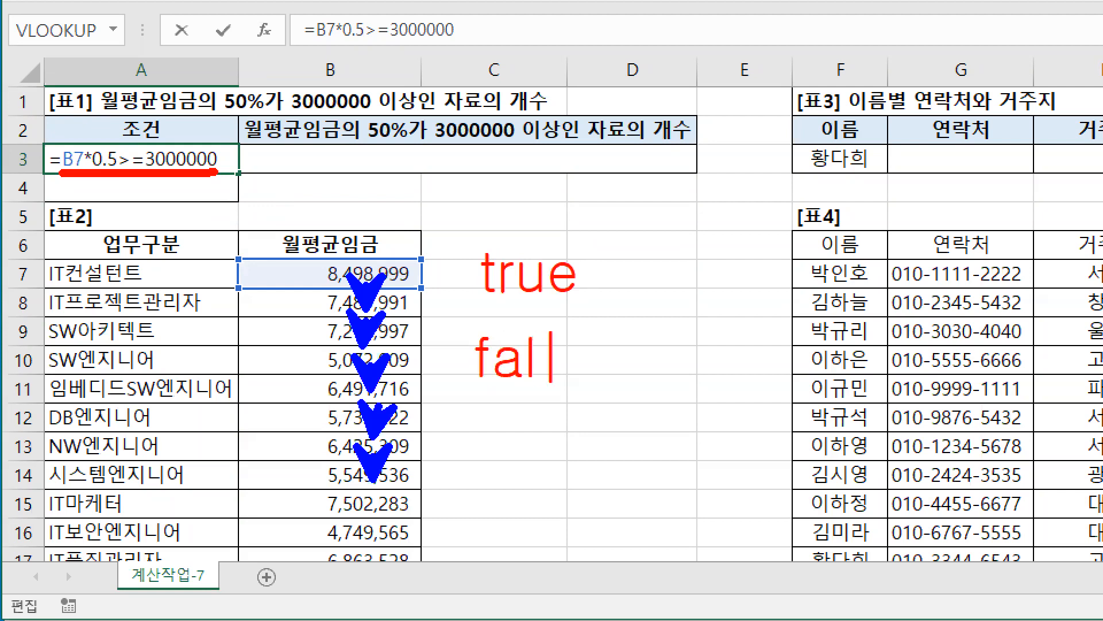
{"action": "key", "text": "Escape"}
{"action": "key", "text": "g"}
{"action": "mouse_move", "coordinate": [454, 347]}
{"action": "left_mouse_down"}
{"action": "mouse_move", "coordinate": [440, 366]}
{"action": "mouse_move", "coordinate": [469, 372]}
{"action": "left_mouse_up"}
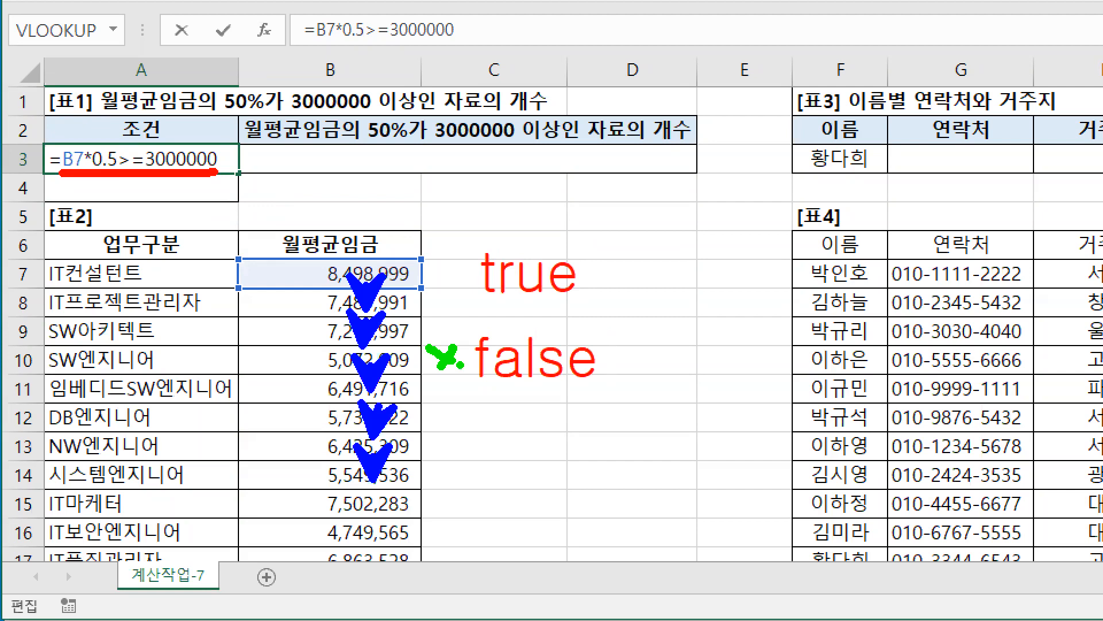
{"action": "left_click_drag", "start_coordinate": [35, 113], "coordinate": [247, 184]}
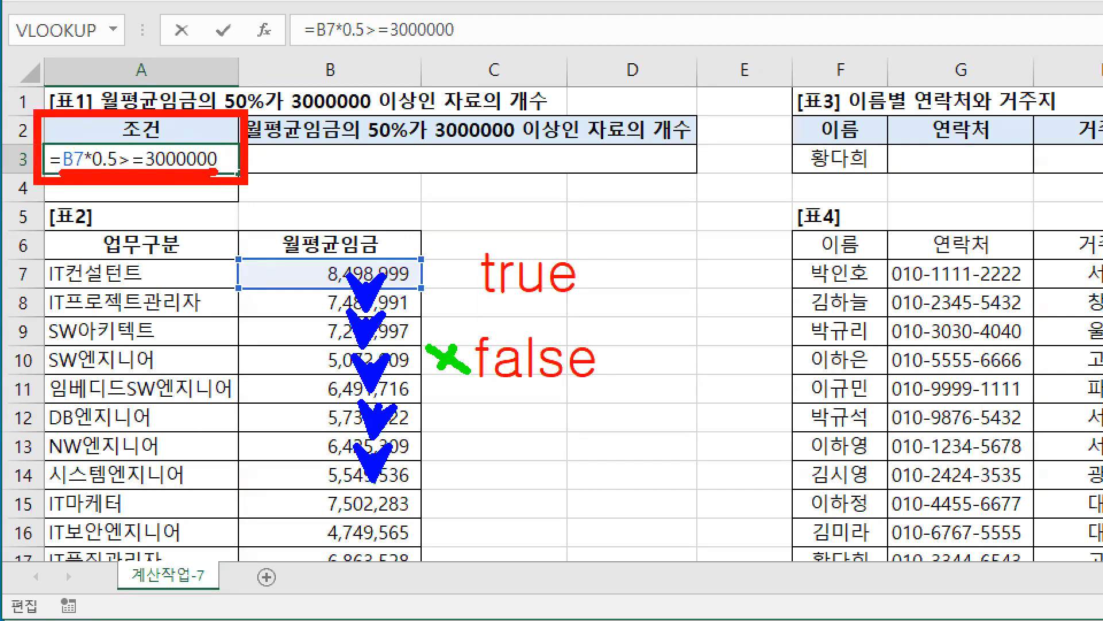
{"action": "key", "text": "g"}
{"action": "left_click_drag", "start_coordinate": [59, 175], "coordinate": [220, 174]}
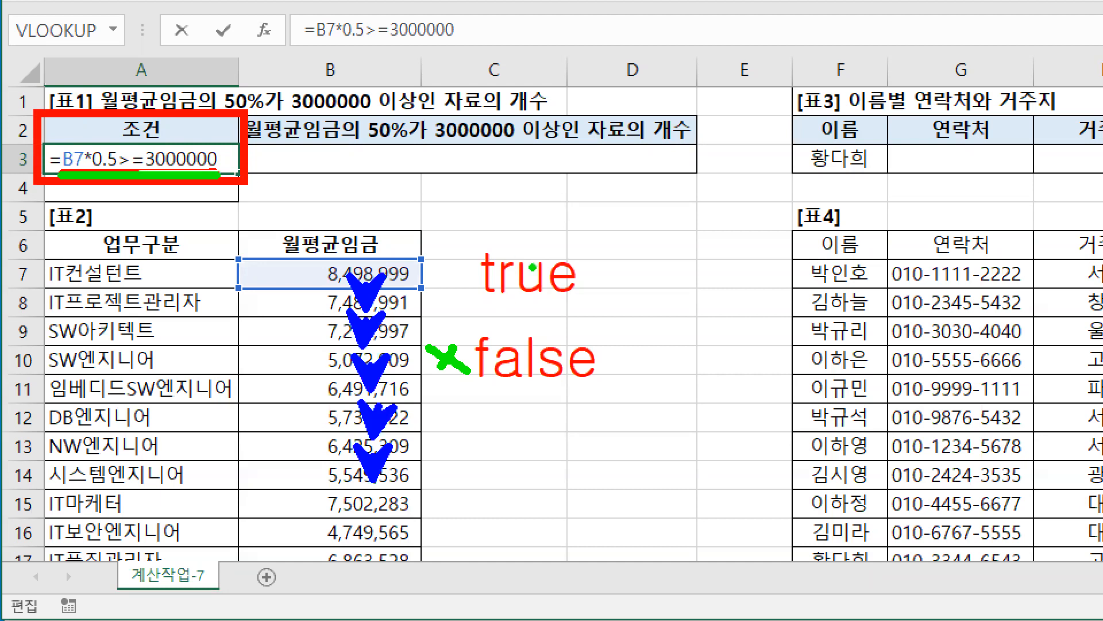
{"action": "left_click_drag", "start_coordinate": [466, 236], "coordinate": [597, 308]}
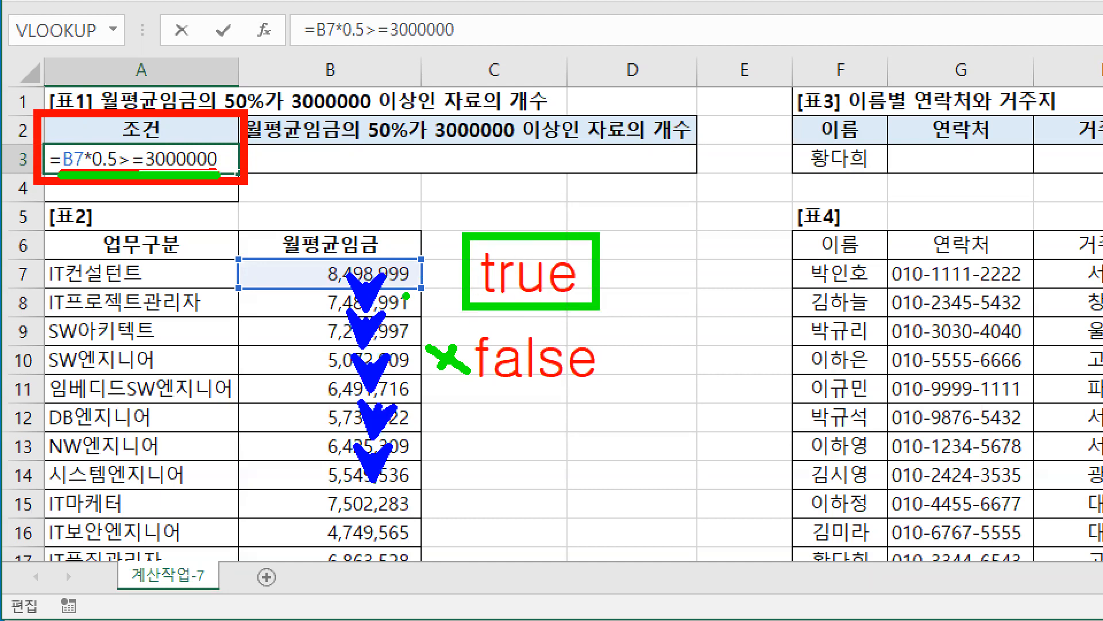
{"action": "key", "text": "Escape"}
{"action": "key", "text": "Escape"}
Step: Start a DCOUNTA formula in merged cell B3 and open its function arguments
{"action": "left_click", "coordinate": [170, 169]}
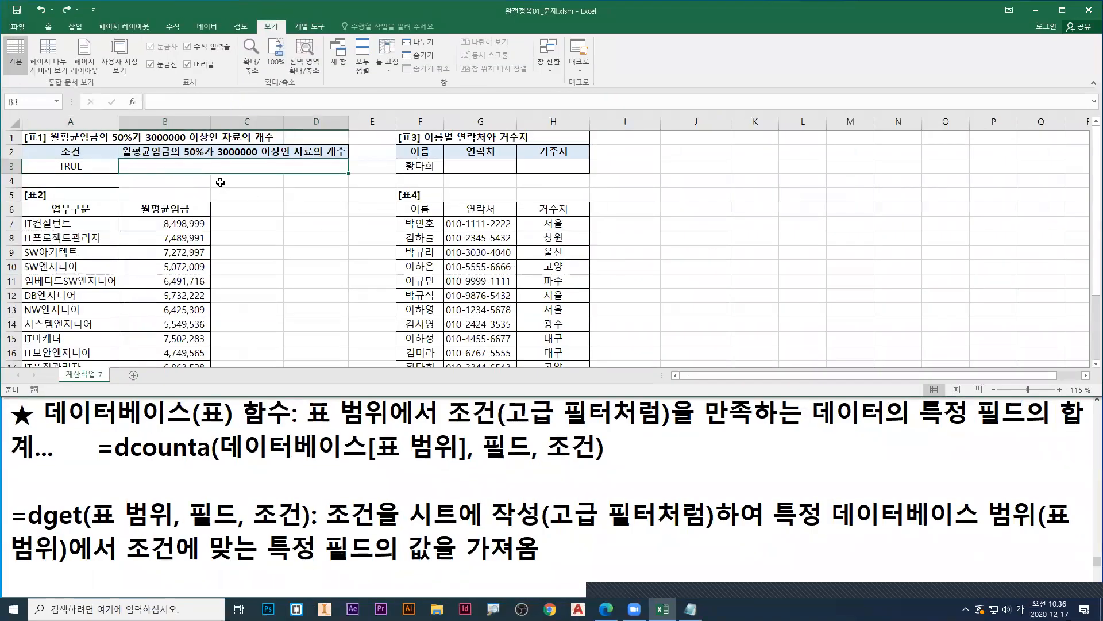
{"action": "left_click_drag", "start_coordinate": [98, 464], "coordinate": [605, 460]}
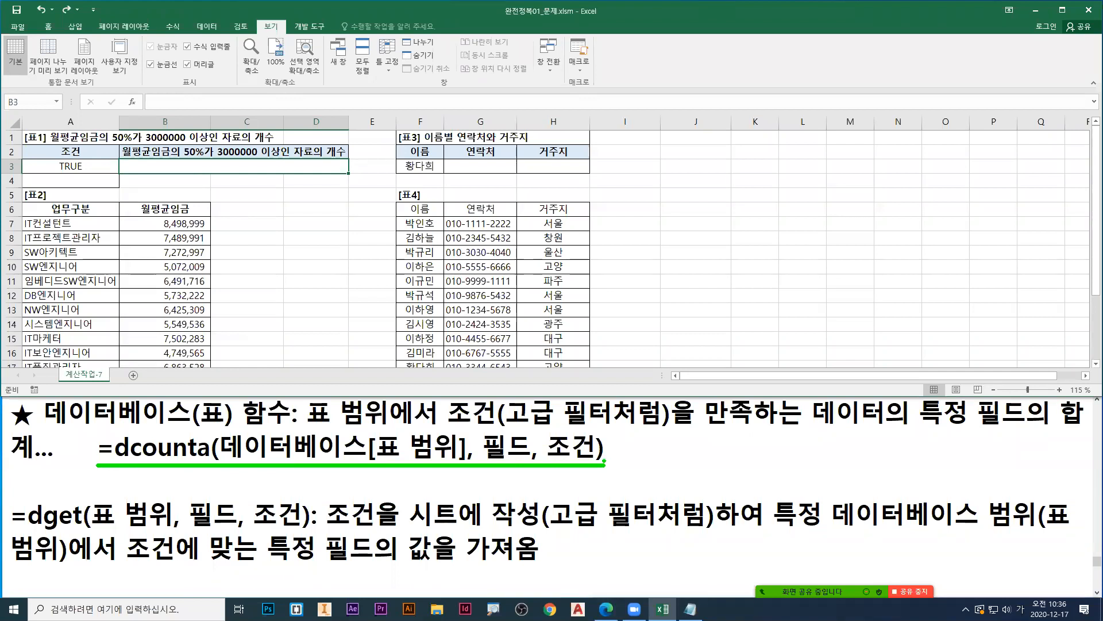
{"action": "key", "text": "Escape"}
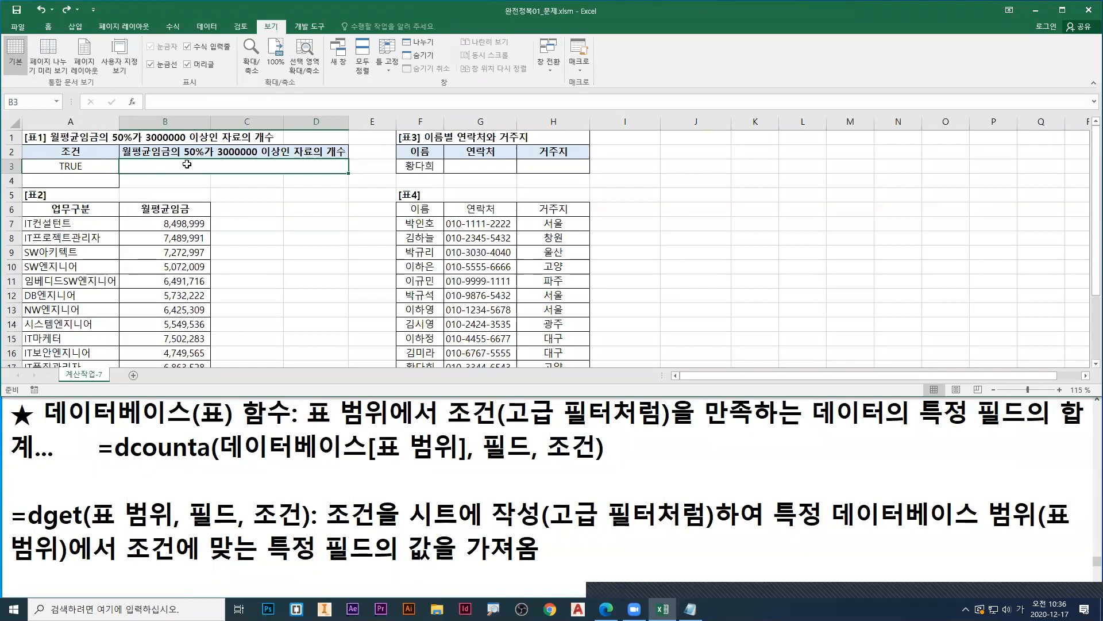
{"action": "type", "text": "=ㅇ"}
{"action": "key", "text": "BackSpace"}
{"action": "key", "text": "Hangul"}
{"action": "type", "text": "dcou"}
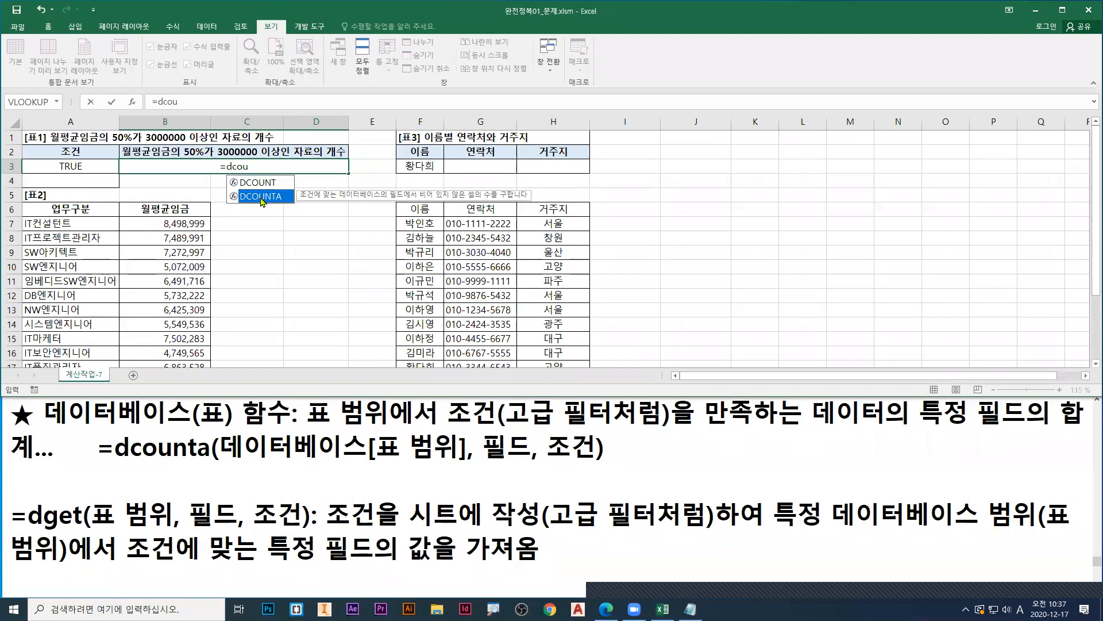
{"action": "double_click", "coordinate": [260, 196]}
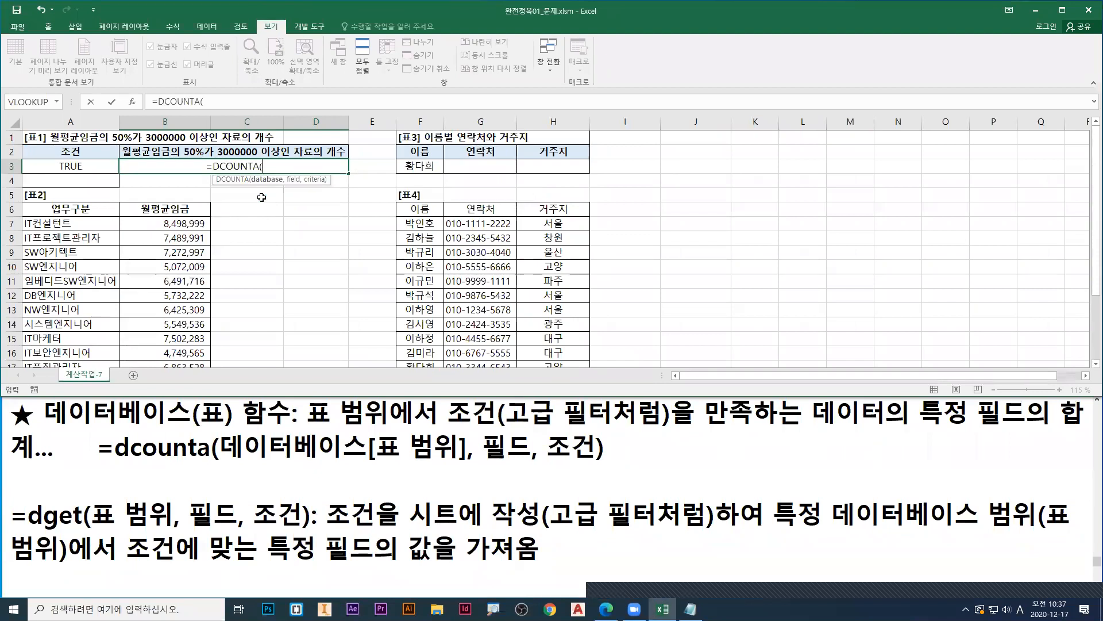
{"action": "left_click", "coordinate": [133, 102]}
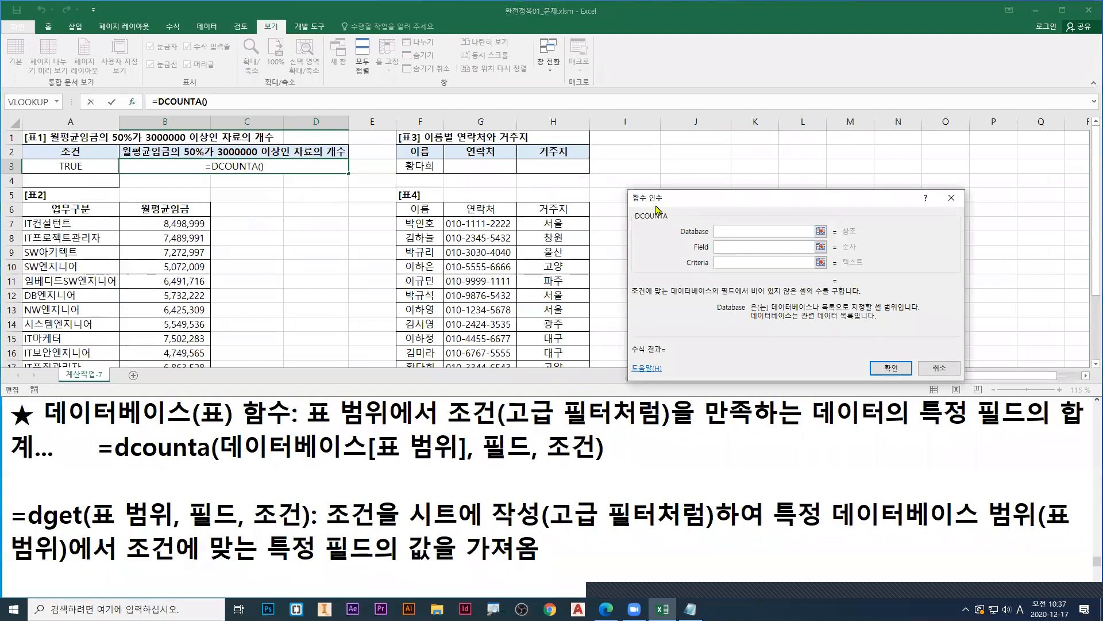
Step: Set the Database argument to the whole of 표2 with its headers, A6:B17
{"action": "mouse_move", "coordinate": [657, 206]}
{"action": "left_mouse_down"}
{"action": "mouse_move", "coordinate": [245, 196]}
{"action": "mouse_move", "coordinate": [368, 230]}
{"action": "left_mouse_up"}
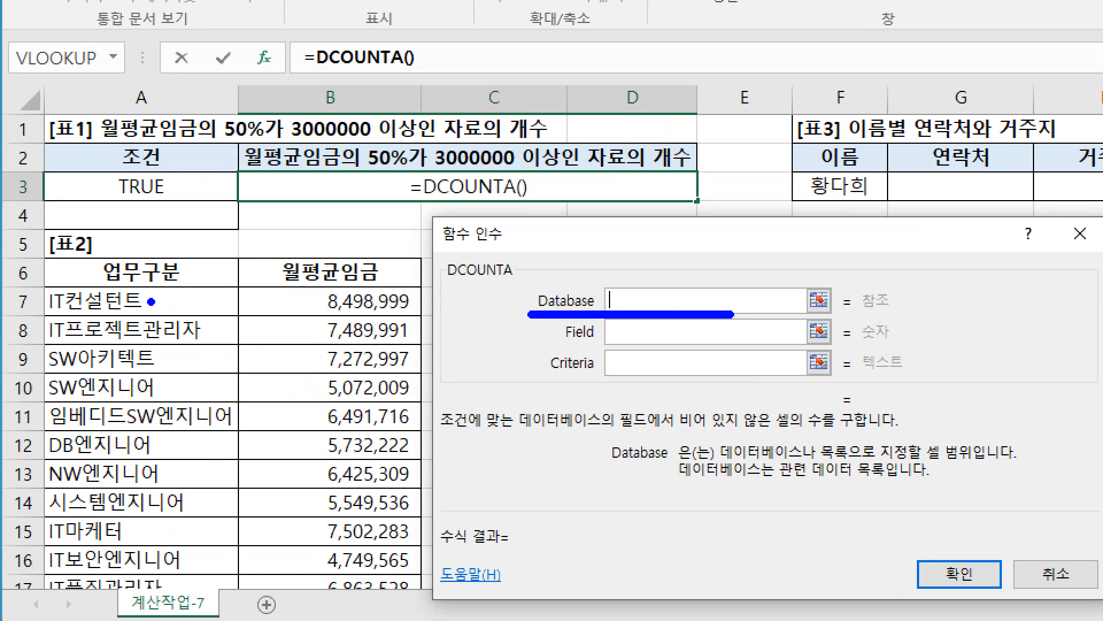
{"action": "mouse_move", "coordinate": [41, 253]}
{"action": "left_mouse_down"}
{"action": "mouse_move", "coordinate": [386, 603]}
{"action": "mouse_move", "coordinate": [419, 603]}
{"action": "left_mouse_up"}
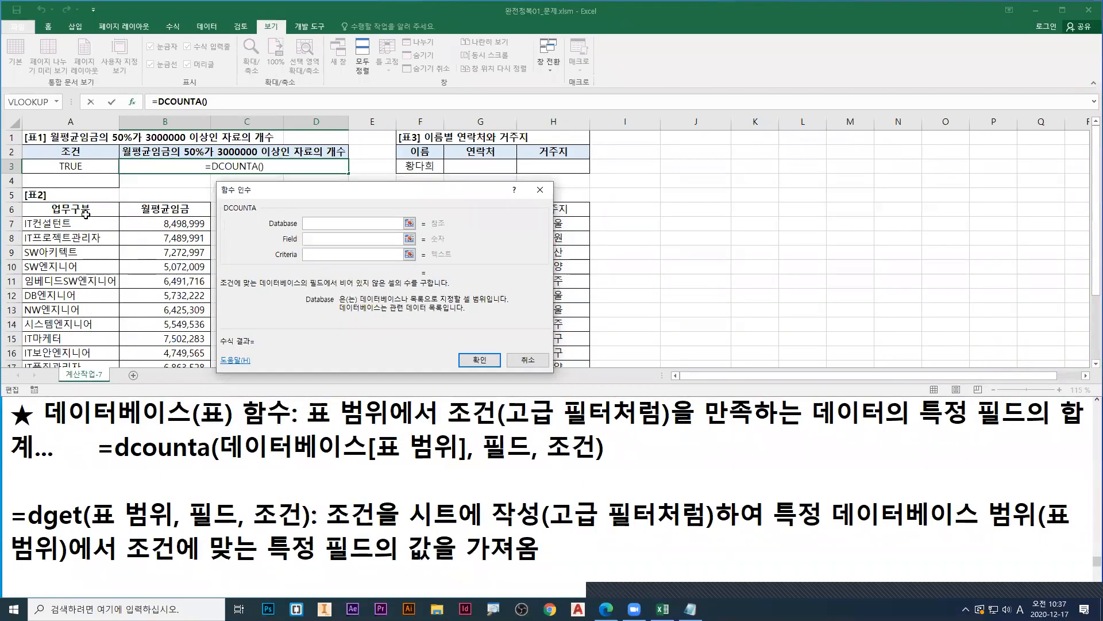
{"action": "left_click", "coordinate": [169, 276]}
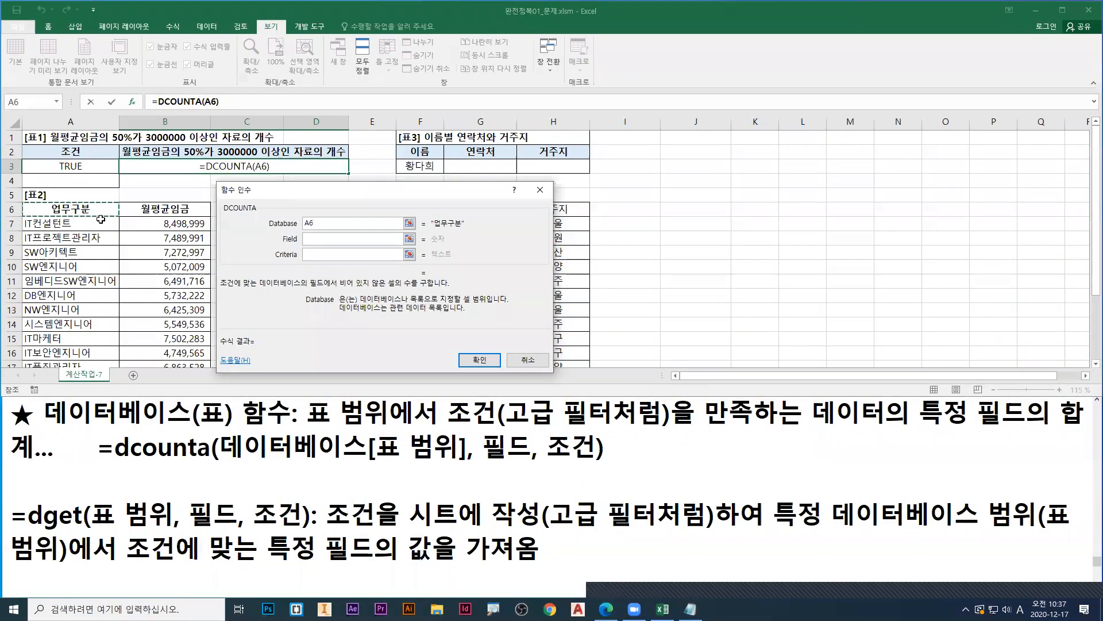
{"action": "key", "text": "ctrl+shift+Right"}
{"action": "key", "text": "ctrl+shift+Up"}
{"action": "left_click", "coordinate": [81, 209]}
{"action": "key", "text": "shift+Right"}
{"action": "key", "text": "ctrl+shift+Down"}
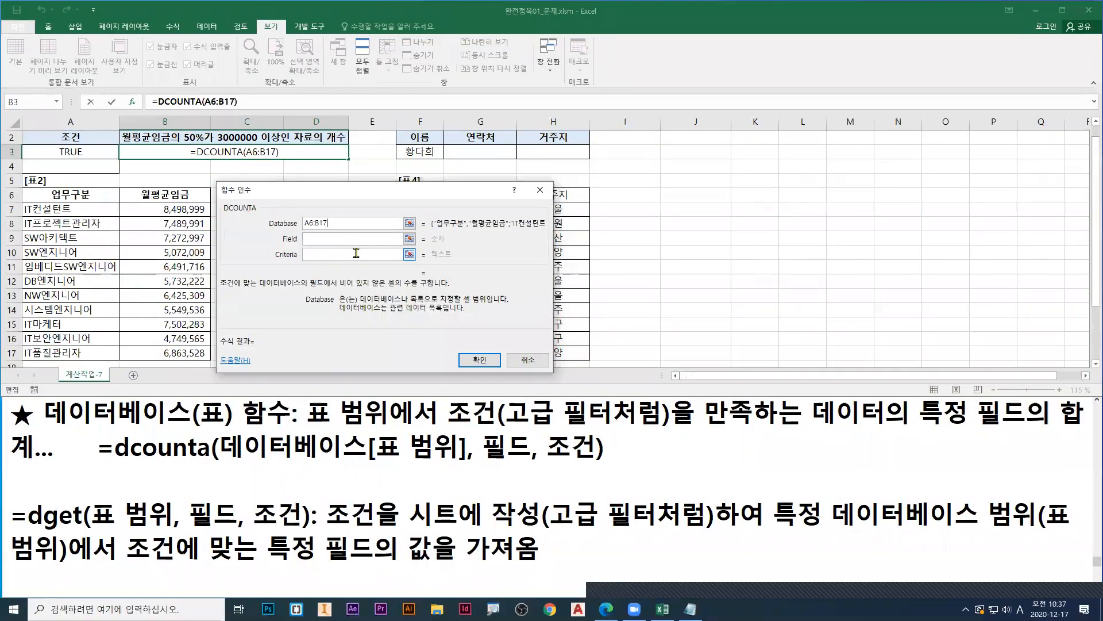
Step: Examine the Field argument's description and compare it with the column positions and header labels of 표2
{"action": "key", "text": "Tab"}
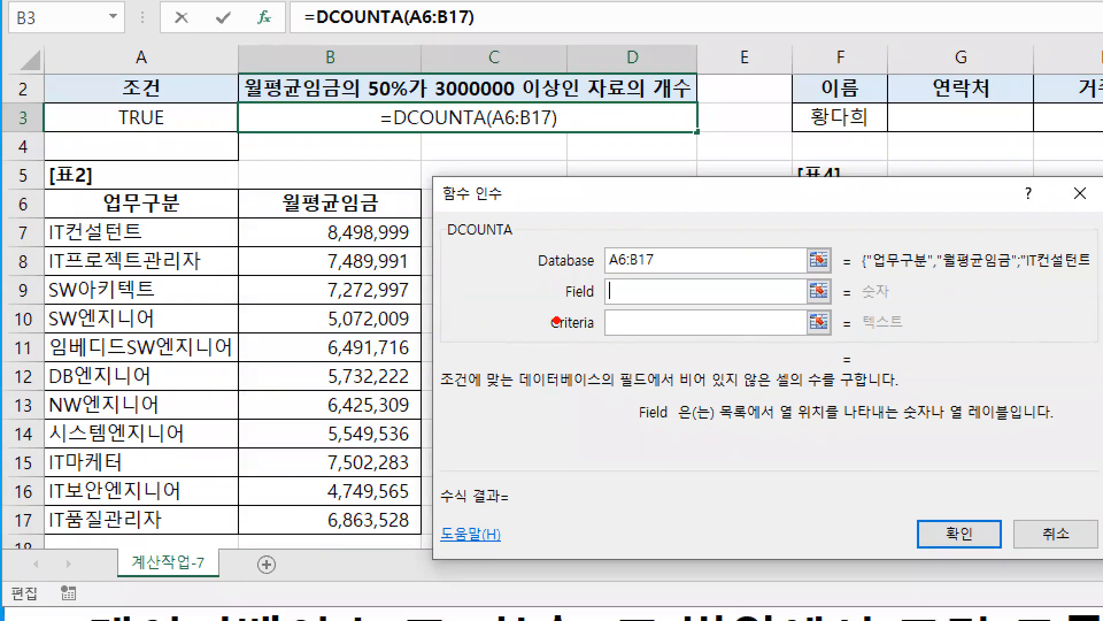
{"action": "left_click_drag", "start_coordinate": [612, 301], "coordinate": [594, 318]}
{"action": "left_click_drag", "start_coordinate": [779, 423], "coordinate": [1011, 428]}
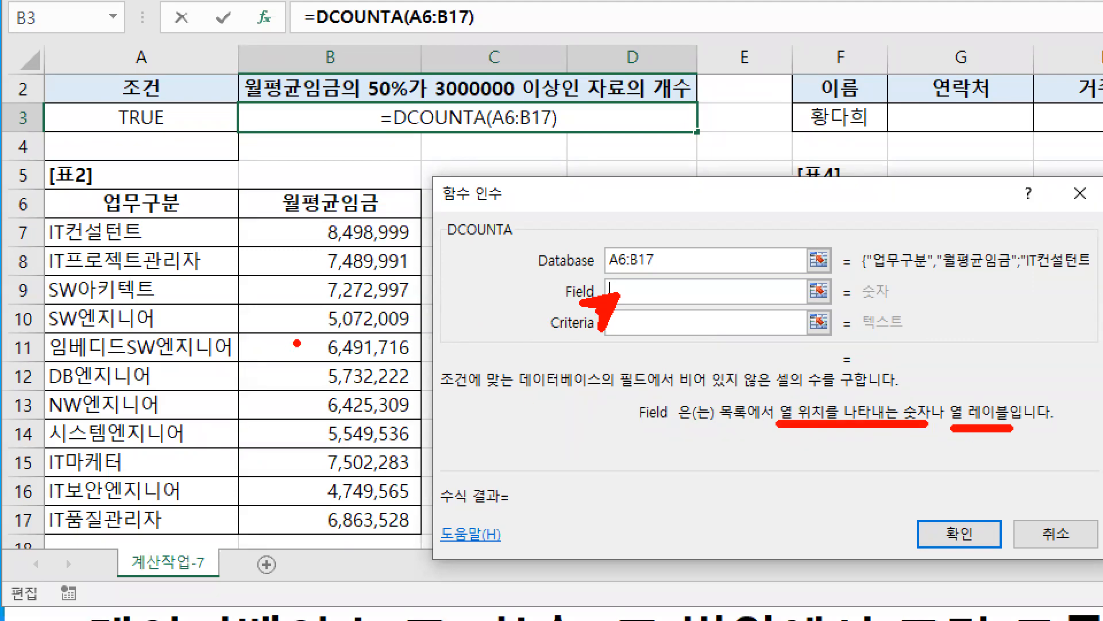
{"action": "left_click_drag", "start_coordinate": [196, 177], "coordinate": [182, 207]}
{"action": "left_click_drag", "start_coordinate": [383, 181], "coordinate": [385, 207]}
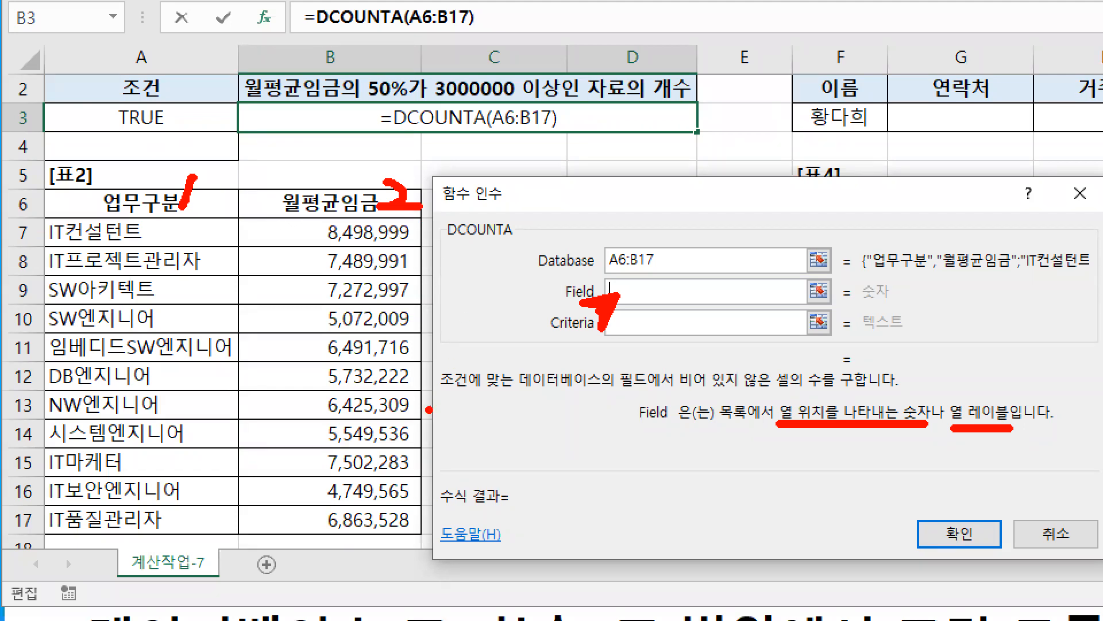
{"action": "mouse_move", "coordinate": [45, 230]}
{"action": "left_mouse_down"}
{"action": "mouse_move", "coordinate": [13, 334]}
{"action": "mouse_move", "coordinate": [38, 505]}
{"action": "mouse_move", "coordinate": [58, 531]}
{"action": "left_mouse_up"}
{"action": "mouse_move", "coordinate": [328, 227]}
{"action": "left_mouse_down"}
{"action": "mouse_move", "coordinate": [307, 357]}
{"action": "mouse_move", "coordinate": [315, 501]}
{"action": "mouse_move", "coordinate": [332, 517]}
{"action": "left_mouse_up"}
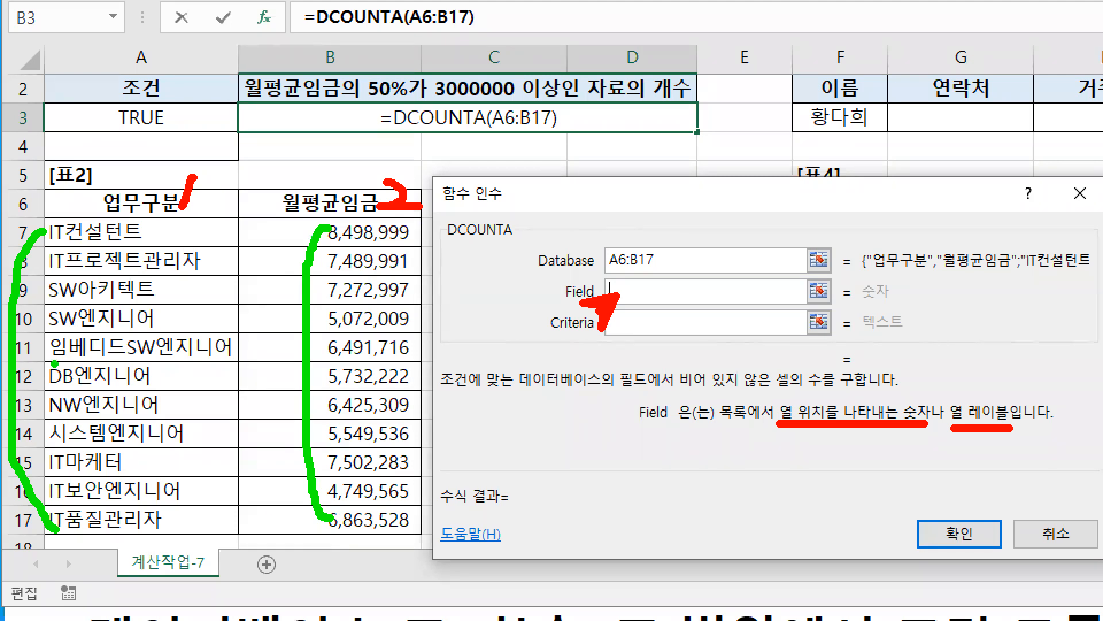
{"action": "left_click_drag", "start_coordinate": [141, 197], "coordinate": [148, 160]}
{"action": "left_click_drag", "start_coordinate": [330, 195], "coordinate": [359, 169]}
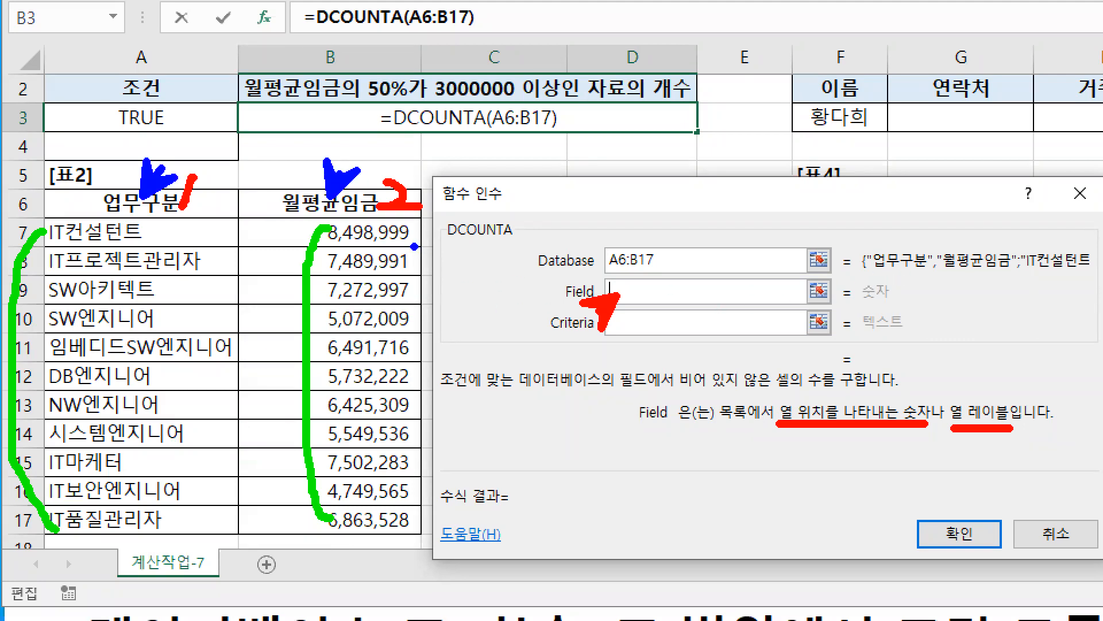
{"action": "left_click_drag", "start_coordinate": [436, 220], "coordinate": [441, 313]}
{"action": "mouse_move", "coordinate": [148, 240]}
{"action": "left_mouse_down"}
{"action": "mouse_move", "coordinate": [198, 277]}
{"action": "mouse_move", "coordinate": [201, 308]}
{"action": "left_mouse_up"}
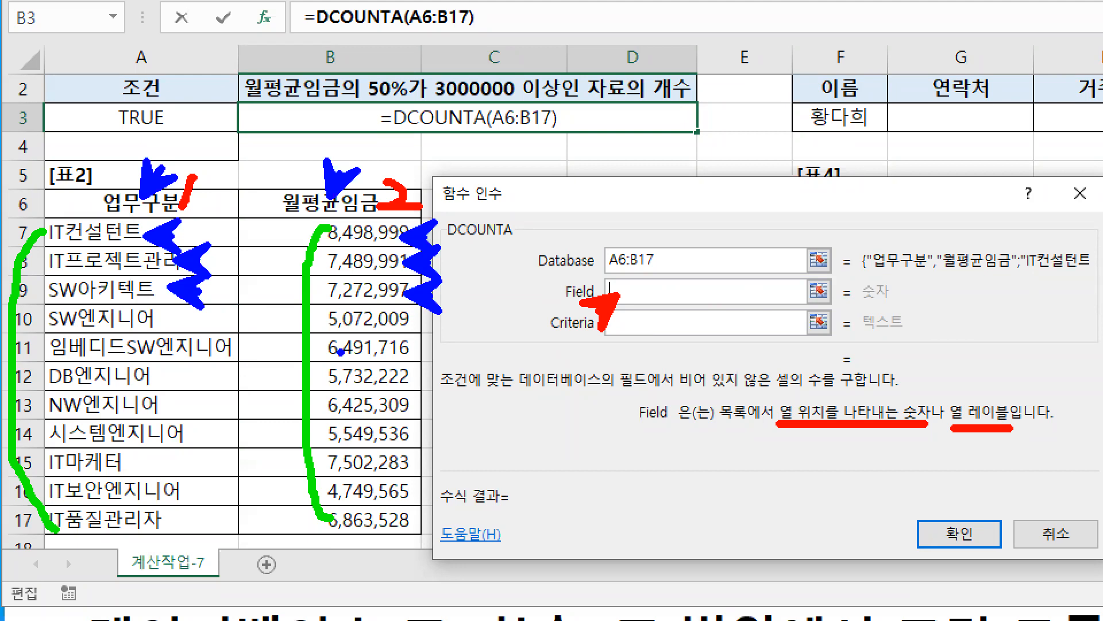
Step: Set the Field argument to the 업무구분 header cell, A6
{"action": "key", "text": "Escape"}
{"action": "left_click", "coordinate": [84, 194]}
{"action": "key", "text": "ctrl+1"}
{"action": "left_click_drag", "start_coordinate": [143, 195], "coordinate": [180, 166]}
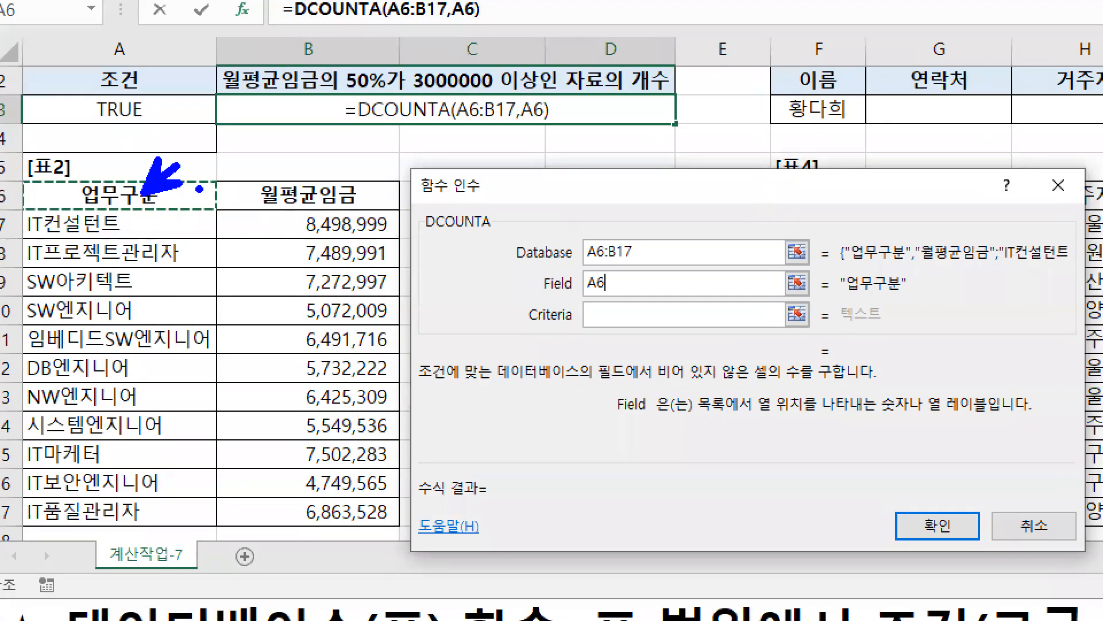
{"action": "left_click_drag", "start_coordinate": [349, 190], "coordinate": [382, 161]}
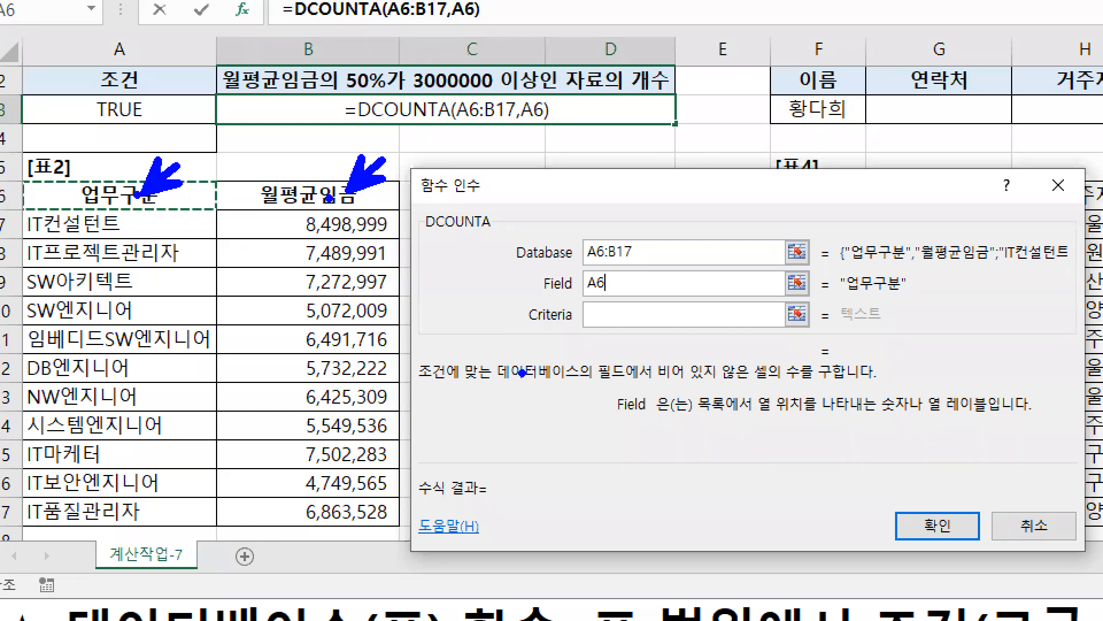
Step: Compare column numbers 1 and 2 as Field alternatives with the filled data cells of both columns in 표2
{"action": "key", "text": "r"}
{"action": "left_click_drag", "start_coordinate": [644, 266], "coordinate": [623, 296]}
{"action": "mouse_move", "coordinate": [693, 275]}
{"action": "left_mouse_down"}
{"action": "mouse_move", "coordinate": [713, 287]}
{"action": "mouse_move", "coordinate": [687, 291]}
{"action": "mouse_move", "coordinate": [723, 291]}
{"action": "left_mouse_up"}
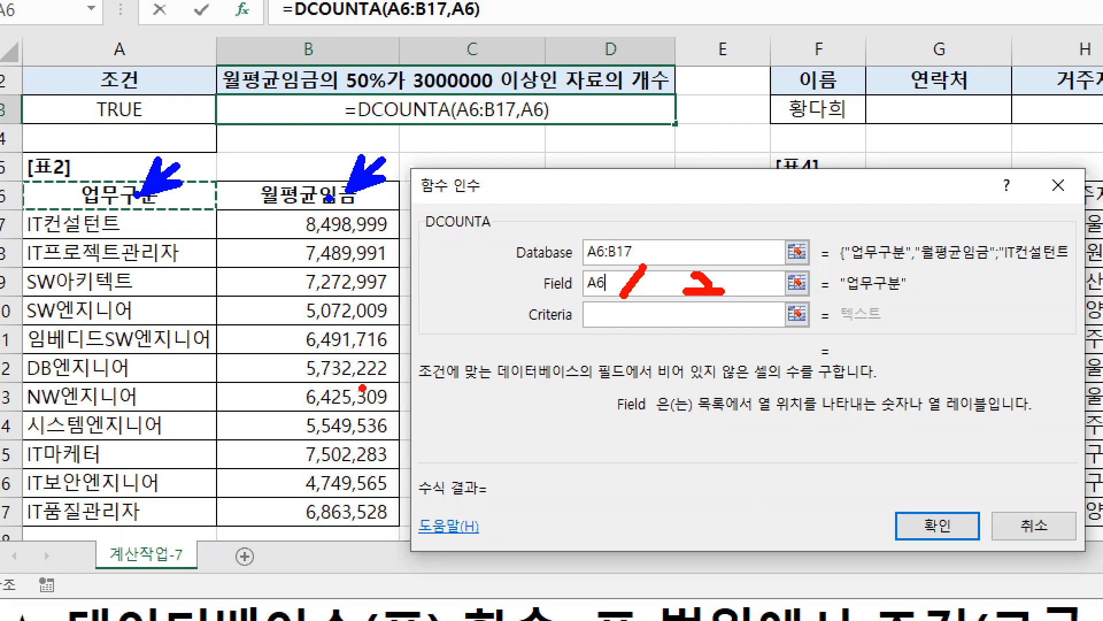
{"action": "mouse_move", "coordinate": [106, 222]}
{"action": "left_mouse_down"}
{"action": "mouse_move", "coordinate": [145, 240]}
{"action": "mouse_move", "coordinate": [158, 270]}
{"action": "left_mouse_up"}
{"action": "left_click_drag", "start_coordinate": [141, 280], "coordinate": [138, 313]}
{"action": "left_click_drag", "start_coordinate": [420, 224], "coordinate": [402, 255]}
{"action": "mouse_move", "coordinate": [405, 246]}
{"action": "left_mouse_down"}
{"action": "mouse_move", "coordinate": [374, 267]}
{"action": "mouse_move", "coordinate": [402, 284]}
{"action": "left_mouse_up"}
{"action": "left_click_drag", "start_coordinate": [409, 285], "coordinate": [394, 313]}
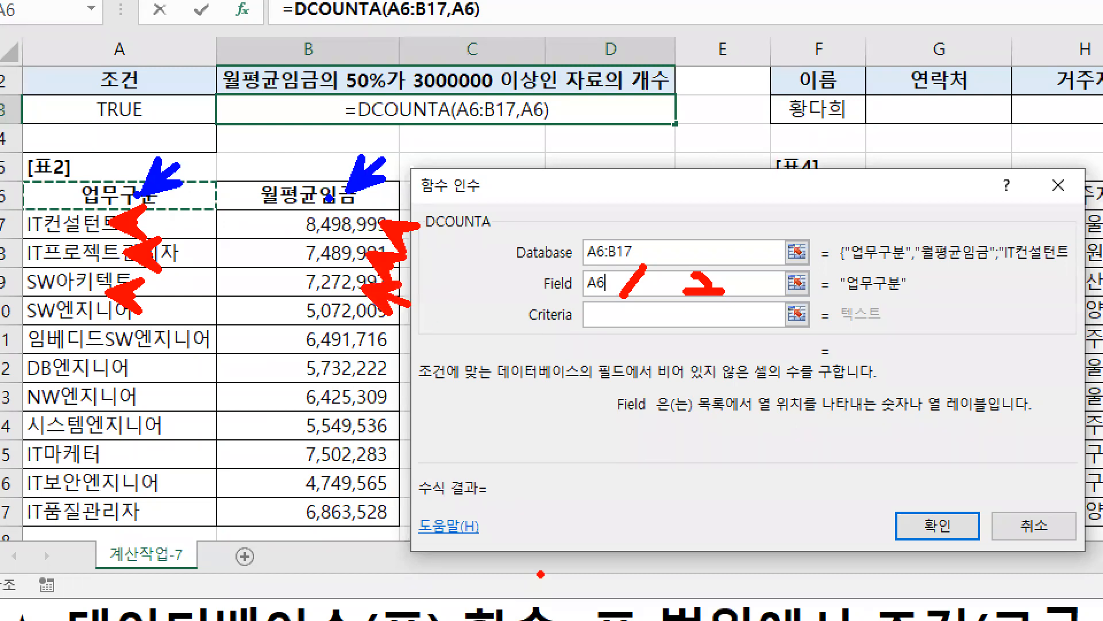
Step: Set the Criteria argument to the condition range A2:A3 and complete the DCOUNTA formula in B3
{"action": "key", "text": "Tab"}
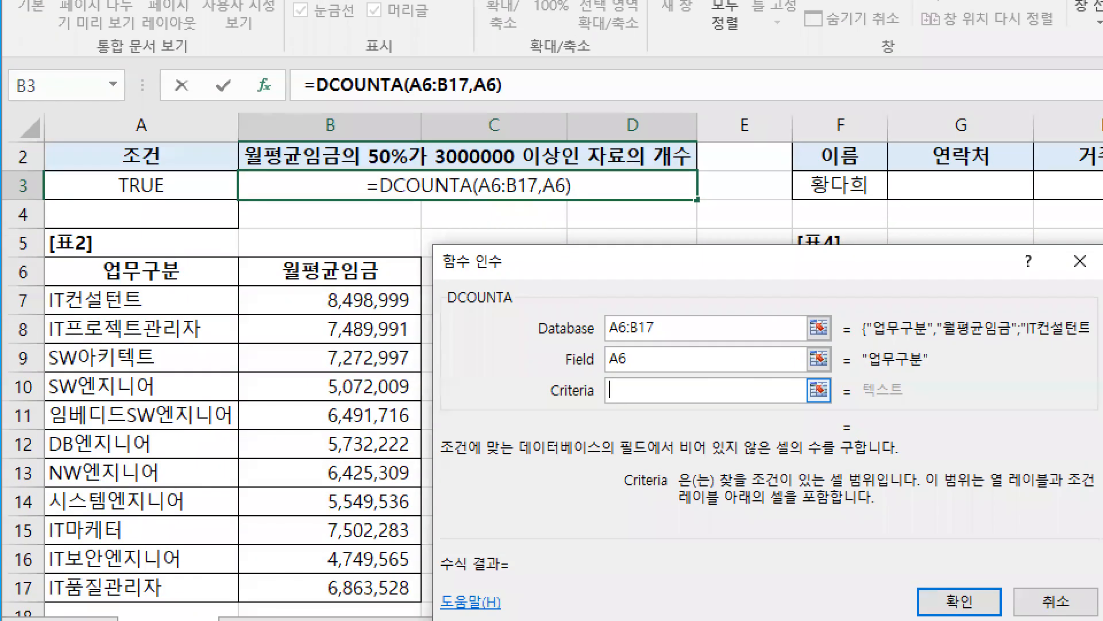
{"action": "left_click_drag", "start_coordinate": [308, 253], "coordinate": [287, 280]}
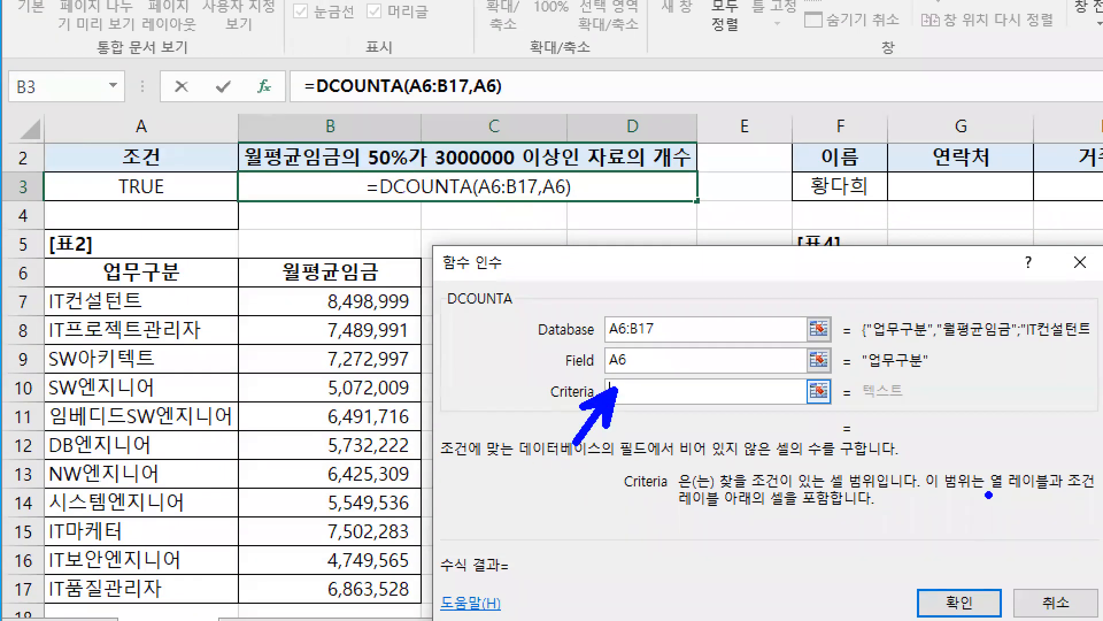
{"action": "left_click_drag", "start_coordinate": [987, 494], "coordinate": [1102, 495]}
{"action": "left_click_drag", "start_coordinate": [661, 510], "coordinate": [839, 510]}
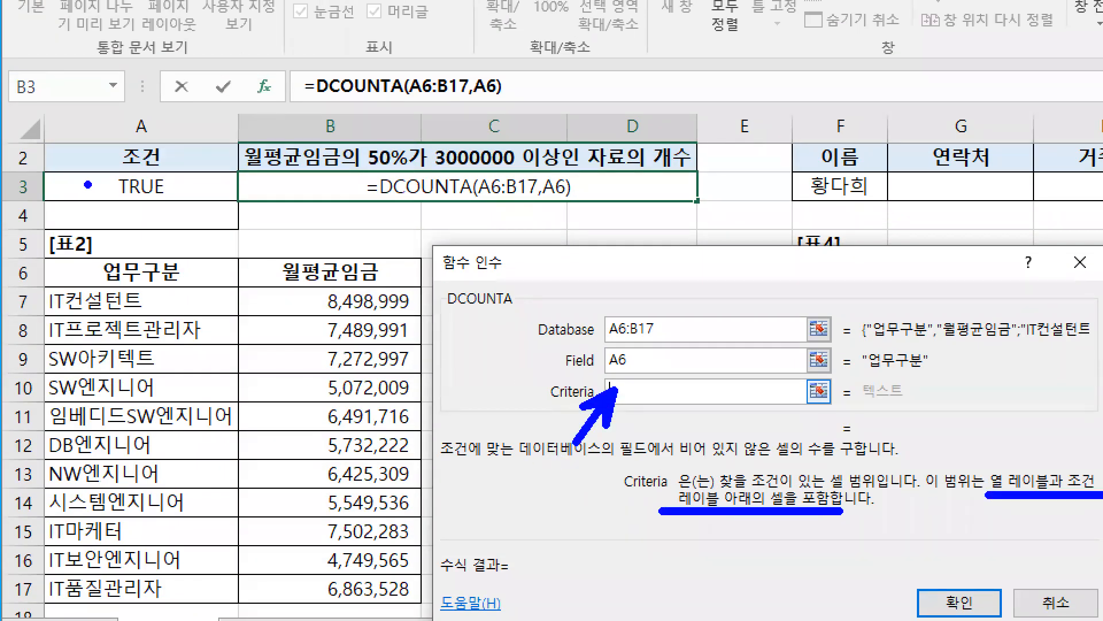
{"action": "mouse_move", "coordinate": [43, 133]}
{"action": "left_mouse_down"}
{"action": "mouse_move", "coordinate": [96, 174]}
{"action": "mouse_move", "coordinate": [236, 205]}
{"action": "left_mouse_up"}
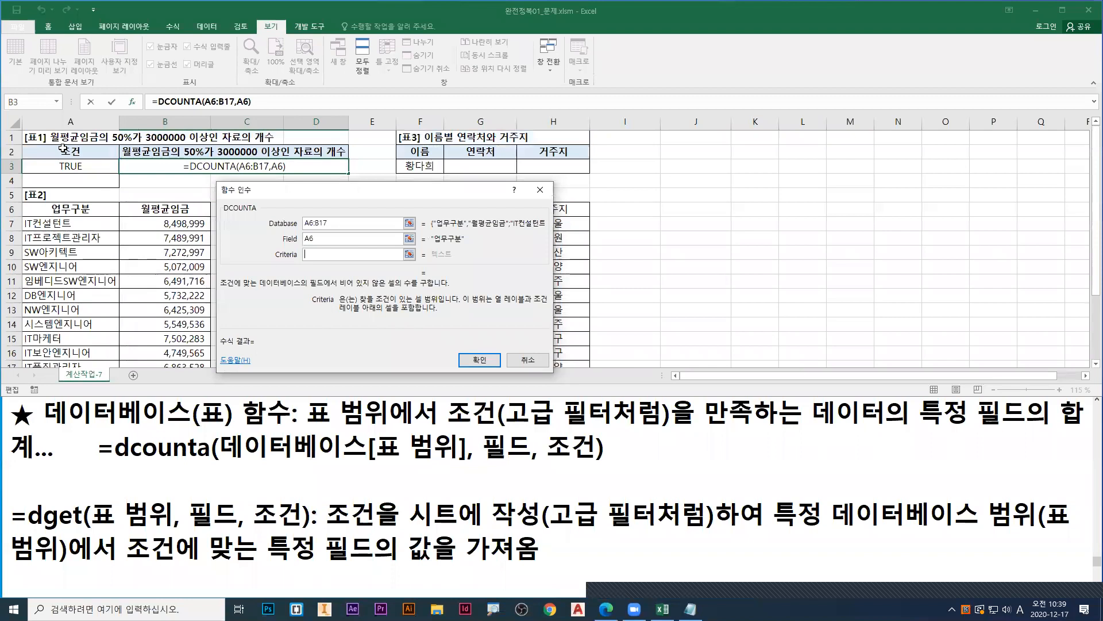
{"action": "left_click_drag", "start_coordinate": [64, 148], "coordinate": [69, 167]}
{"action": "mouse_move", "coordinate": [40, 126]}
{"action": "left_mouse_down"}
{"action": "mouse_move", "coordinate": [182, 196]}
{"action": "mouse_move", "coordinate": [235, 189]}
{"action": "left_mouse_up"}
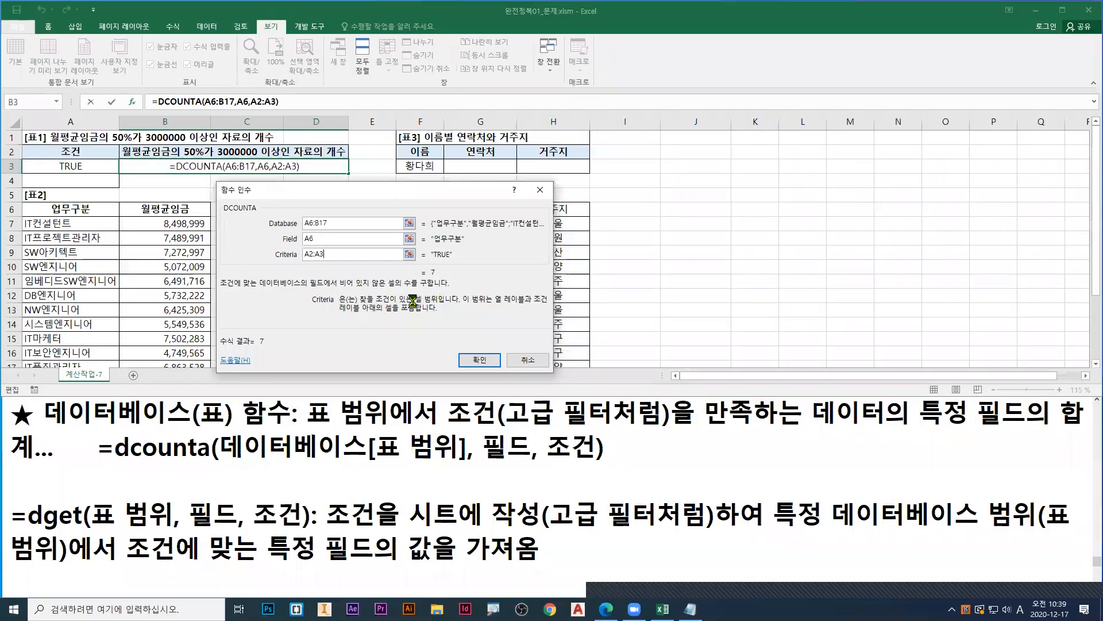
{"action": "key", "text": "Return"}
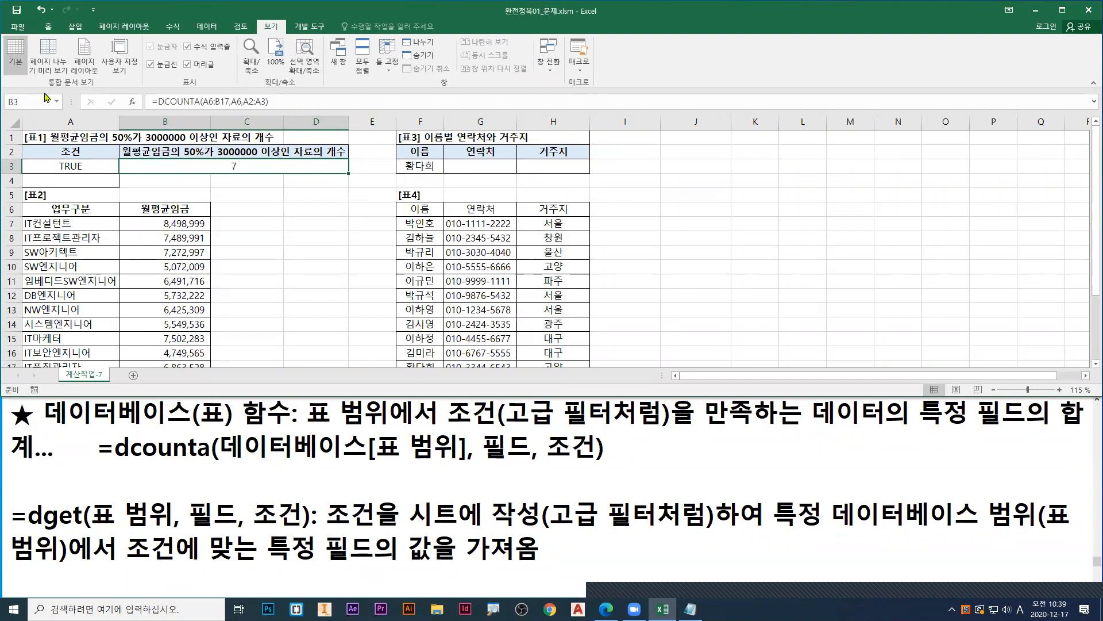
Step: Copy the DCOUNTA formula from B3 into the Notepad notes on its own line above the database function summary, and return to Excel
{"action": "key", "text": "F2"}
{"action": "left_click", "coordinate": [18, 414]}
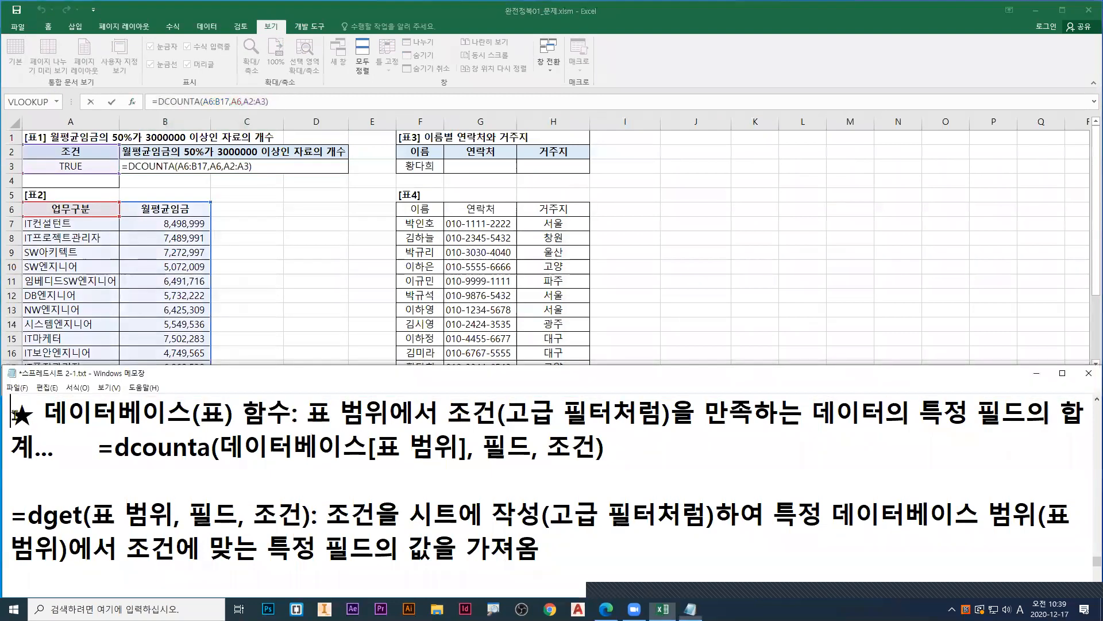
{"action": "key", "text": "ctrl+v"}
{"action": "key", "text": "Return"}
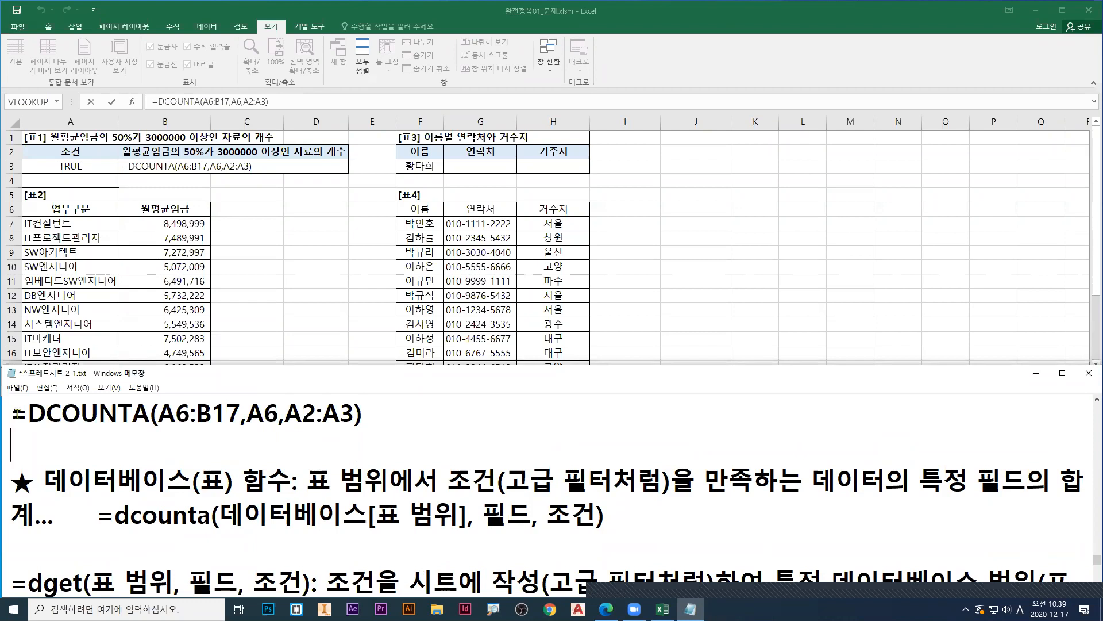
{"action": "left_click", "coordinate": [482, 160]}
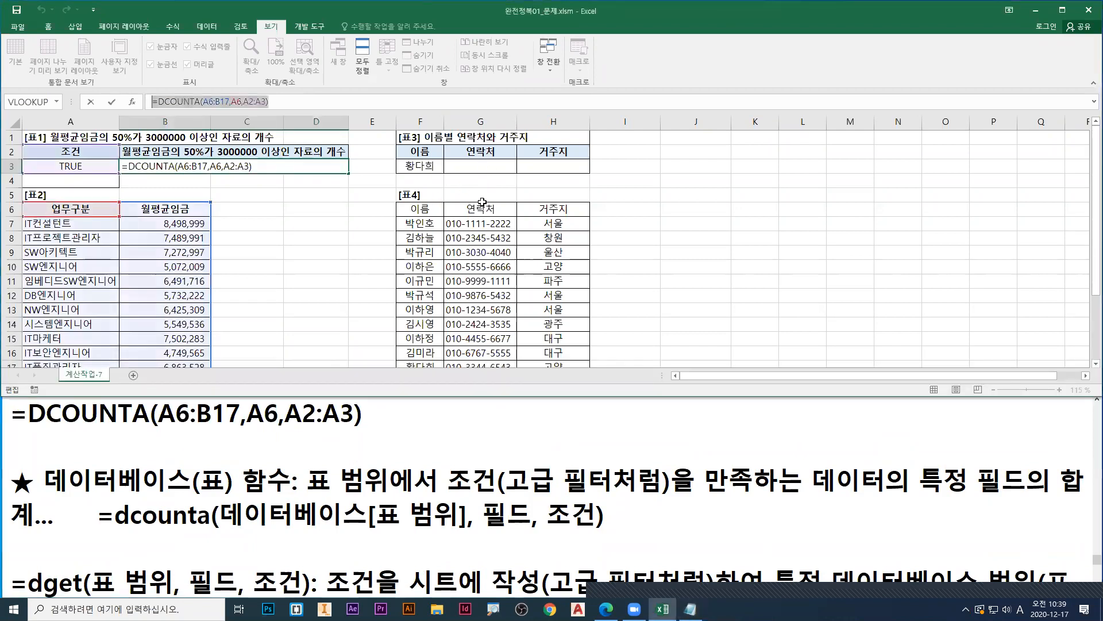
{"action": "key", "text": "ctrl+Return"}
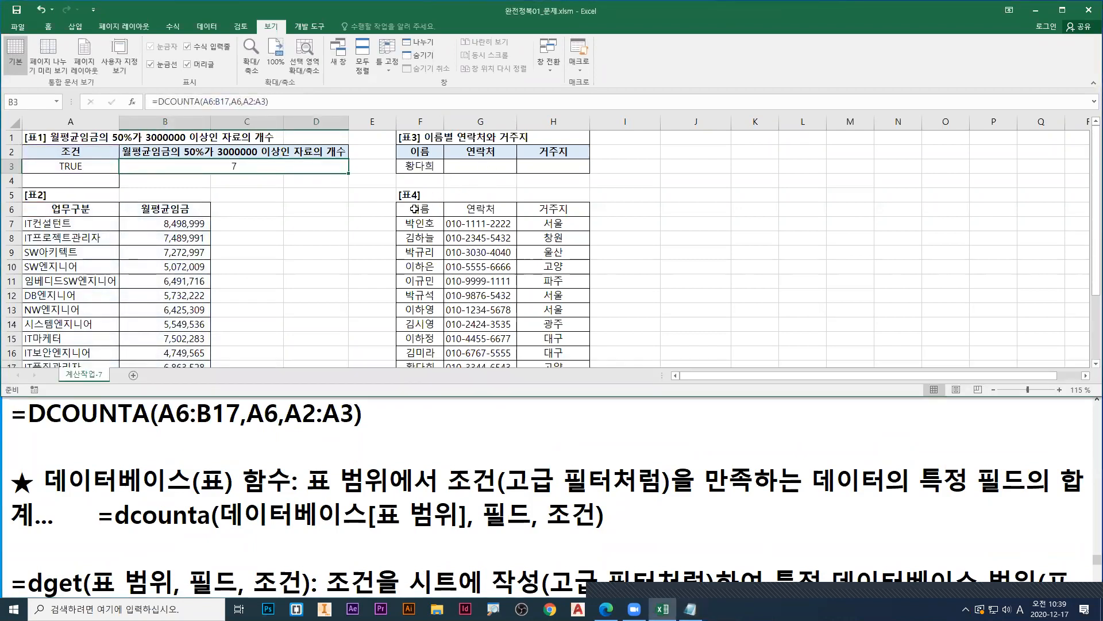
Step: Select the whole of 표4 with its headers, F6:H17, to review the lookup data
{"action": "left_click", "coordinate": [414, 209]}
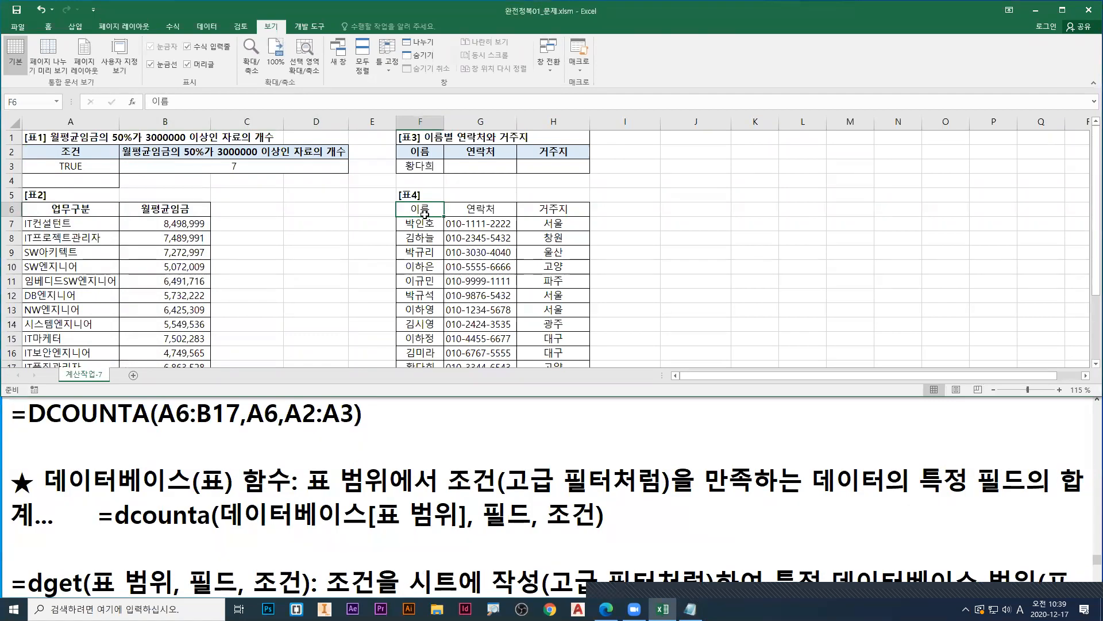
{"action": "key", "text": "ctrl+shift+Right"}
{"action": "key", "text": "ctrl+shift+Down"}
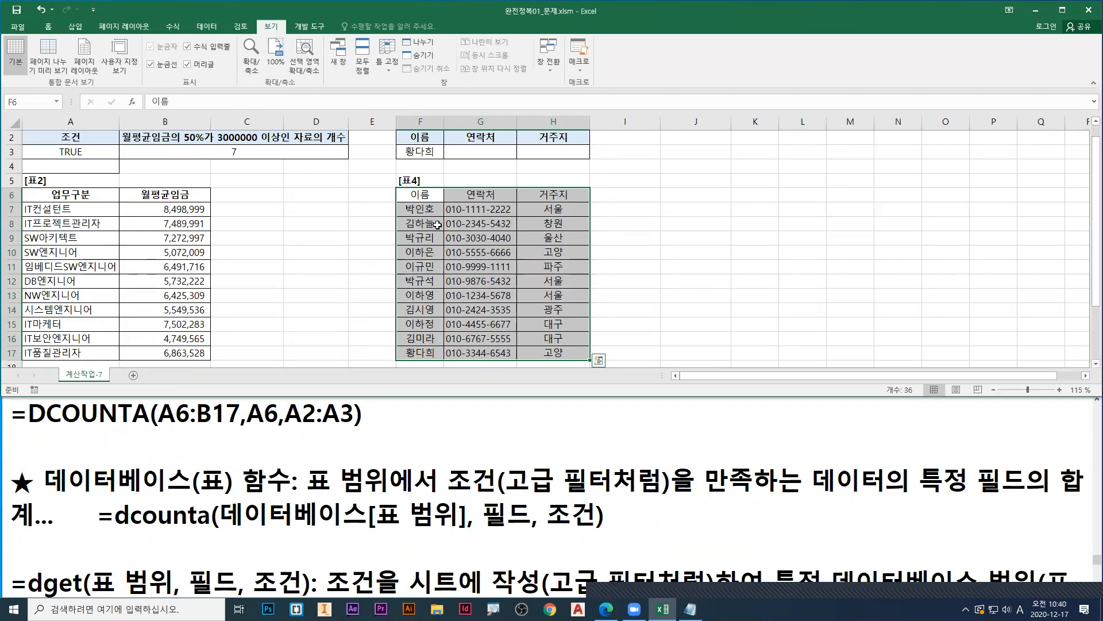
{"action": "scroll", "coordinate": [438, 225], "scroll_direction": "up", "scroll_amount": 1}
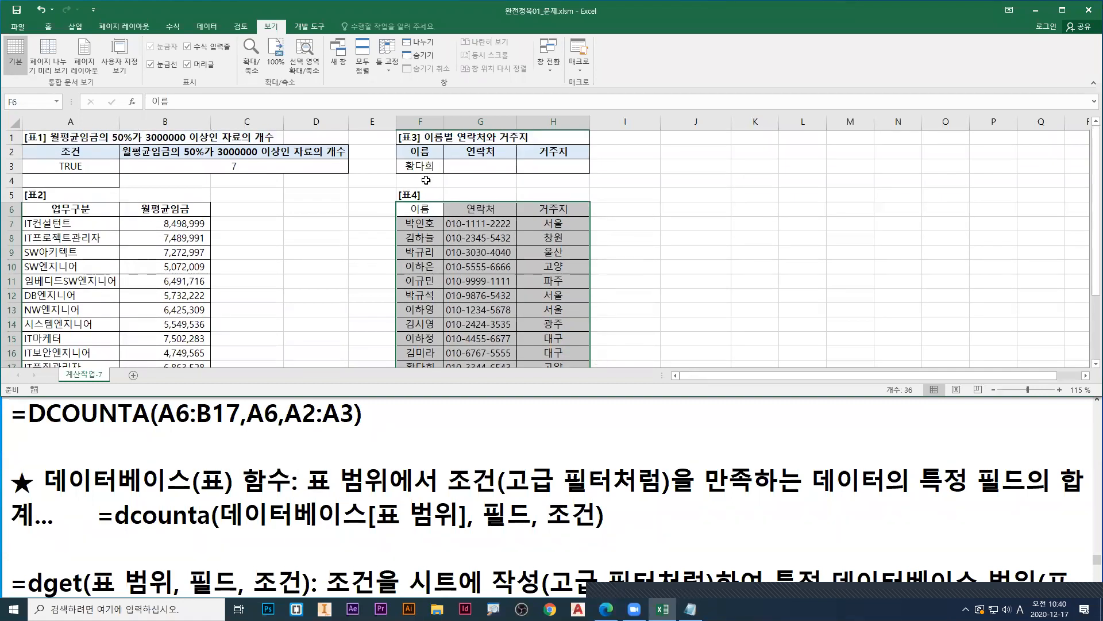
Step: Select the name cell F3 in 표3 and examine its drop-down arrow
{"action": "left_click", "coordinate": [423, 167]}
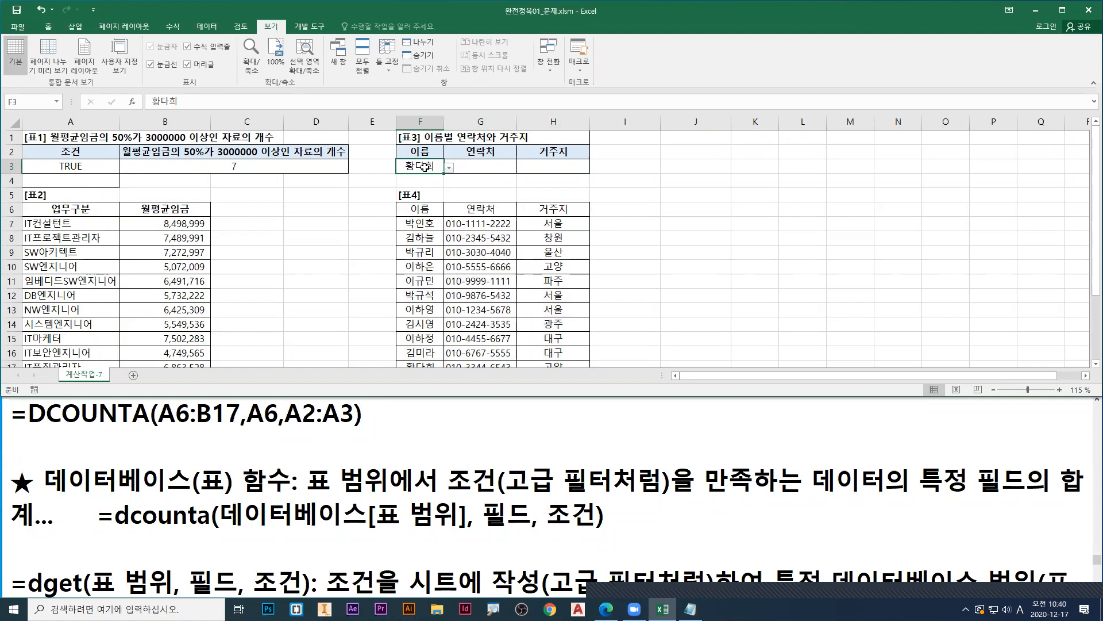
{"action": "key", "text": "ctrl+1"}
{"action": "left_click", "coordinate": [419, 167]}
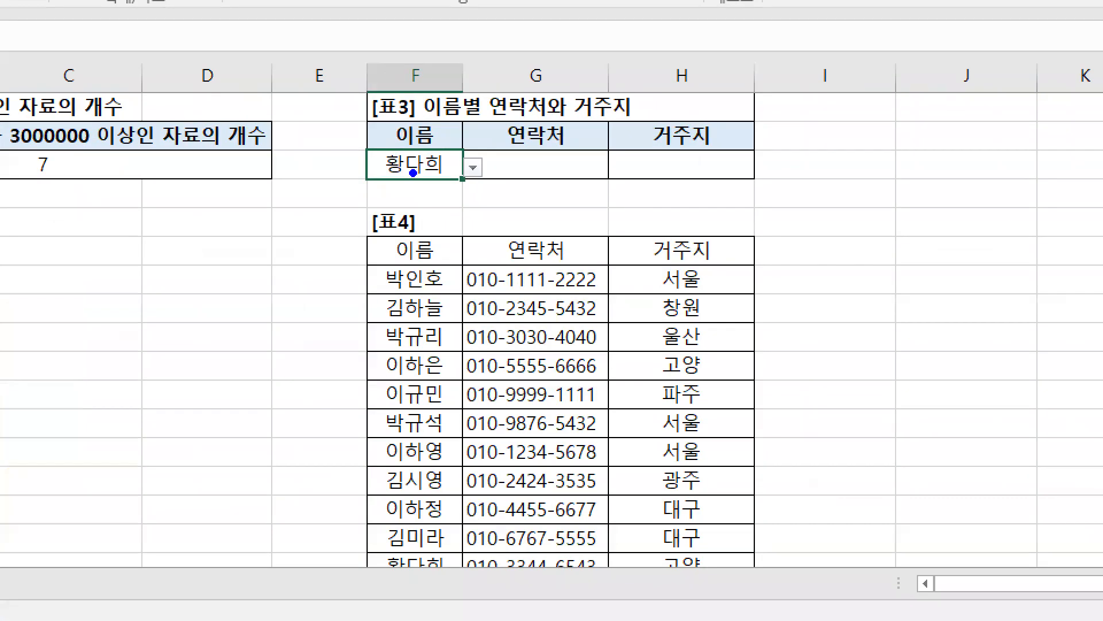
{"action": "left_click_drag", "start_coordinate": [413, 171], "coordinate": [419, 216]}
{"action": "left_click_drag", "start_coordinate": [468, 167], "coordinate": [496, 148]}
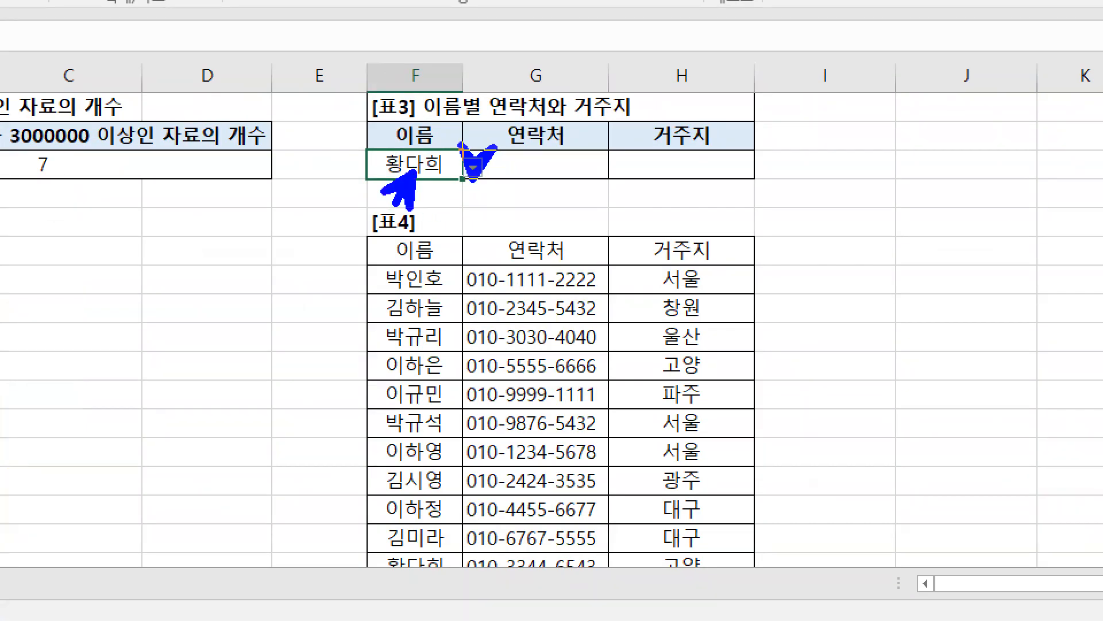
{"action": "key", "text": "Escape"}
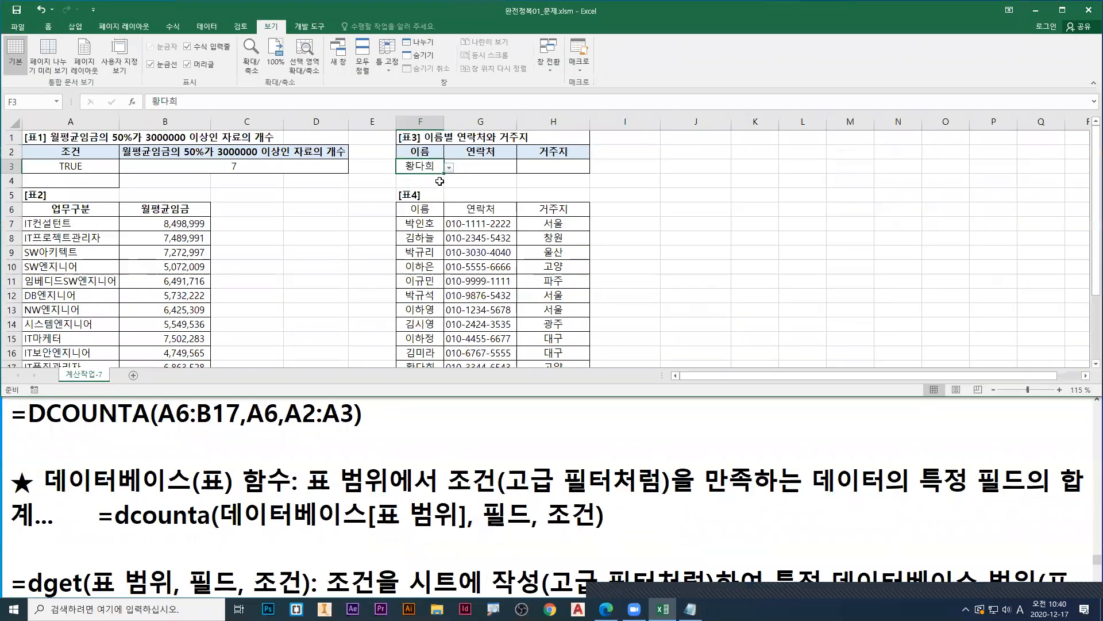
Step: Examine the drop-down list of names offered in cell F3, and close it unchanged
{"action": "left_click", "coordinate": [473, 165]}
{"action": "key", "text": "ctrl+1"}
{"action": "left_click", "coordinate": [447, 177]}
{"action": "key", "text": "r"}
{"action": "mouse_move", "coordinate": [439, 159]}
{"action": "left_mouse_down"}
{"action": "mouse_move", "coordinate": [456, 158]}
{"action": "mouse_move", "coordinate": [444, 163]}
{"action": "left_mouse_up"}
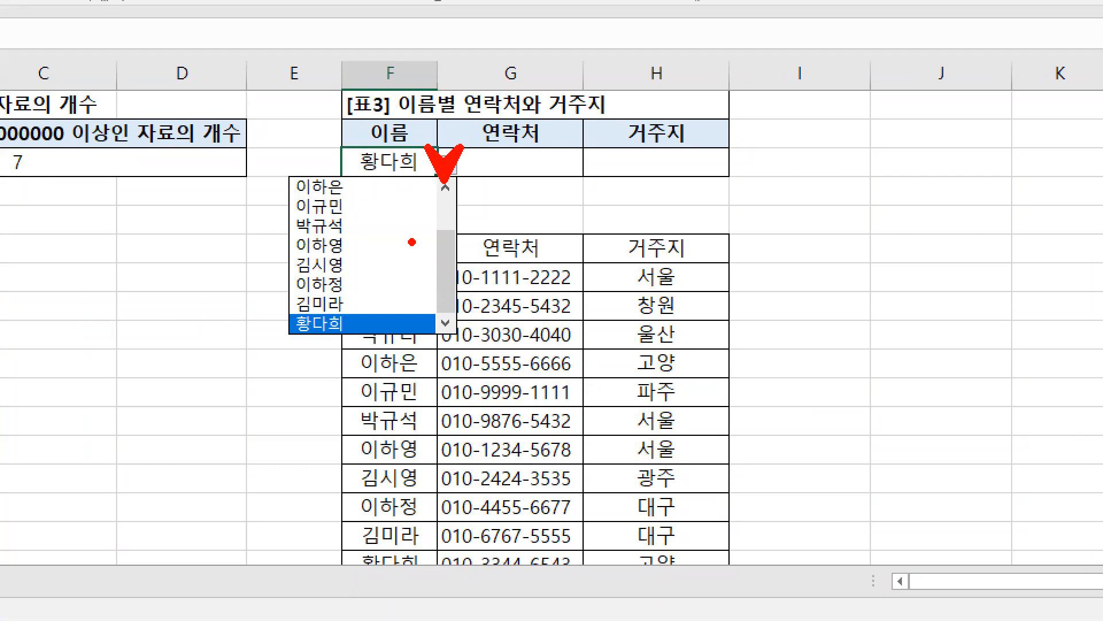
{"action": "left_click_drag", "start_coordinate": [285, 191], "coordinate": [285, 328]}
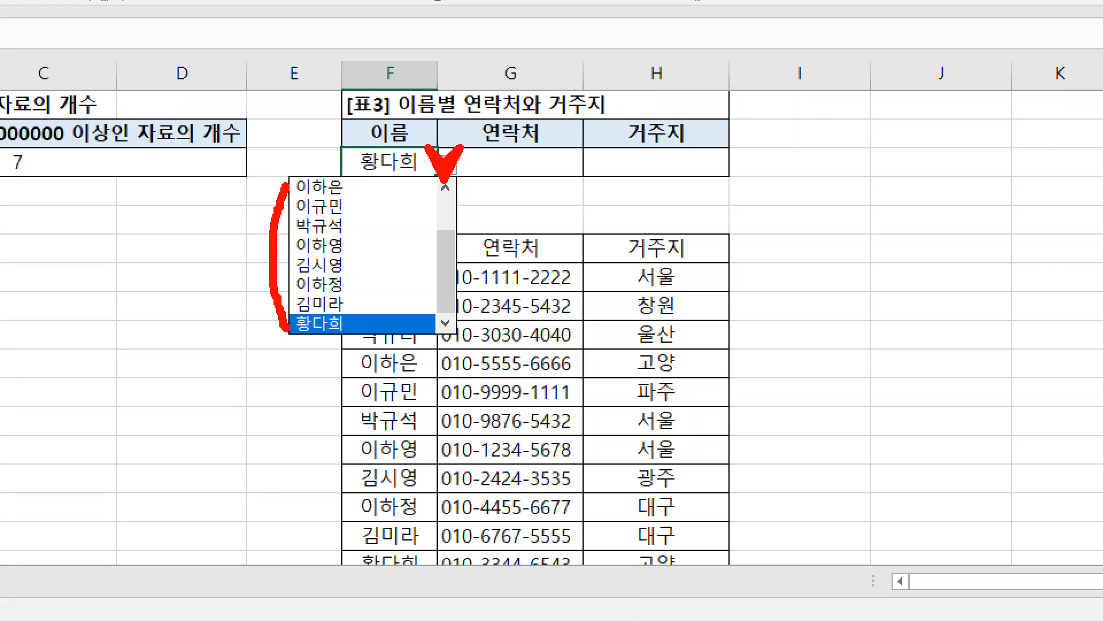
{"action": "key", "text": "Escape"}
{"action": "key", "text": "Escape"}
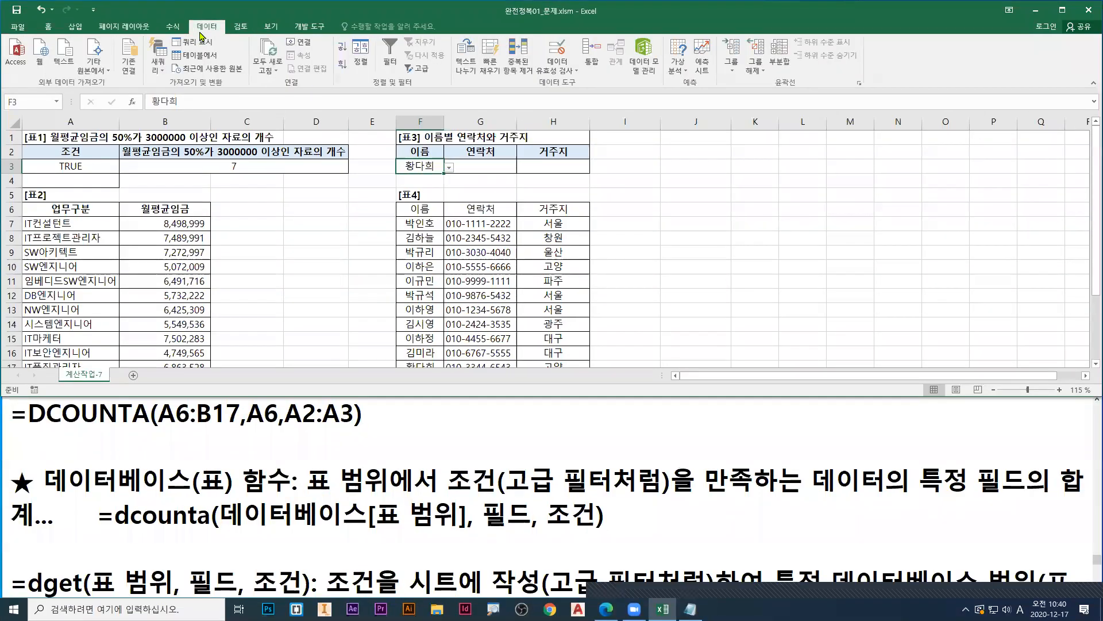
Step: Locate the data validation command for cell F3 and examine the 이름 column of 표4 as its list source
{"action": "key", "text": "ctrl+1"}
{"action": "left_click", "coordinate": [408, 172]}
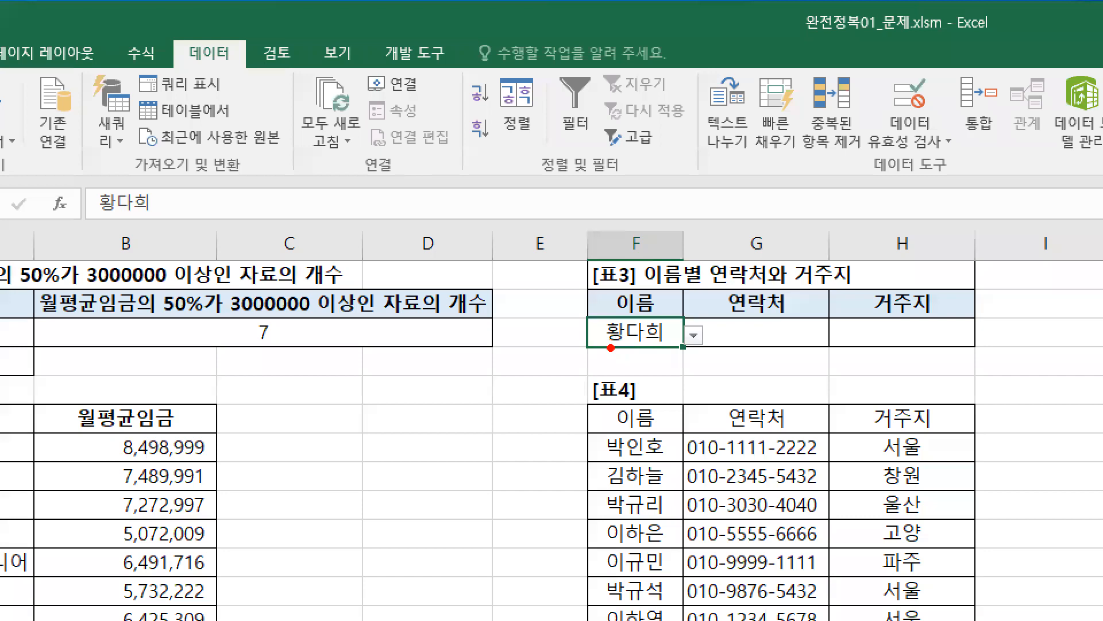
{"action": "left_click_drag", "start_coordinate": [614, 343], "coordinate": [558, 378]}
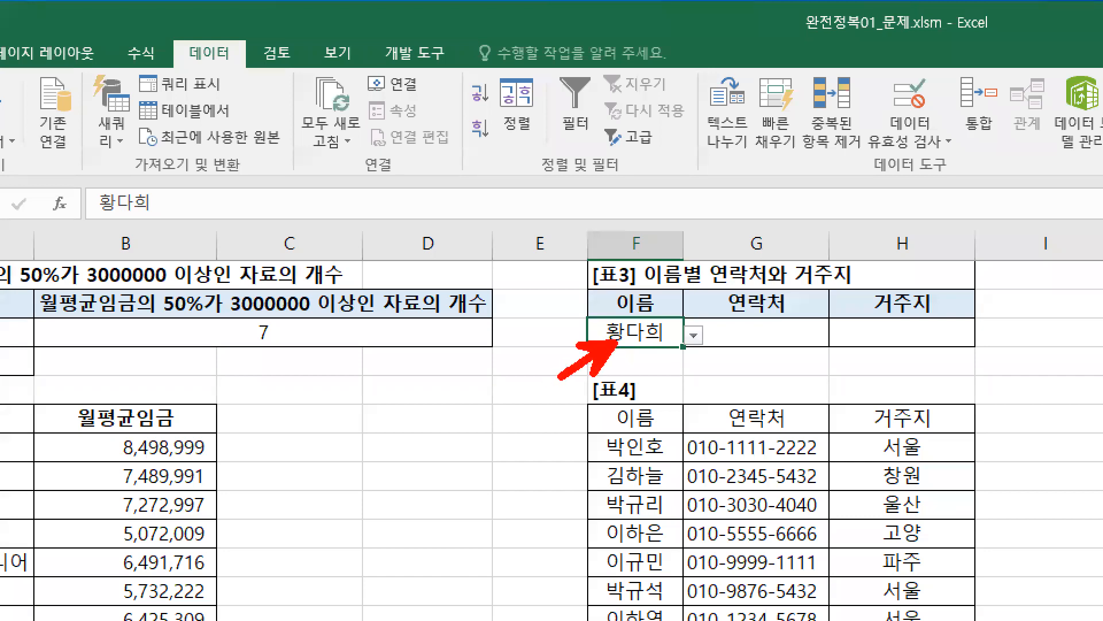
{"action": "left_click_drag", "start_coordinate": [162, 37], "coordinate": [247, 76]}
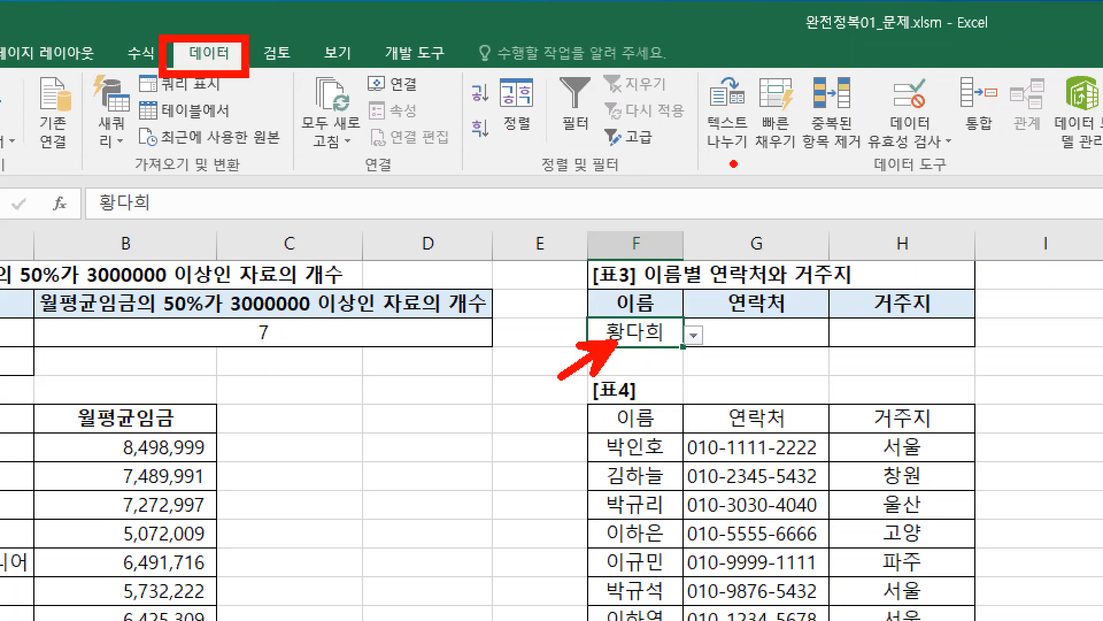
{"action": "mouse_move", "coordinate": [871, 66]}
{"action": "left_mouse_down"}
{"action": "mouse_move", "coordinate": [941, 120]}
{"action": "mouse_move", "coordinate": [996, 123]}
{"action": "left_mouse_up"}
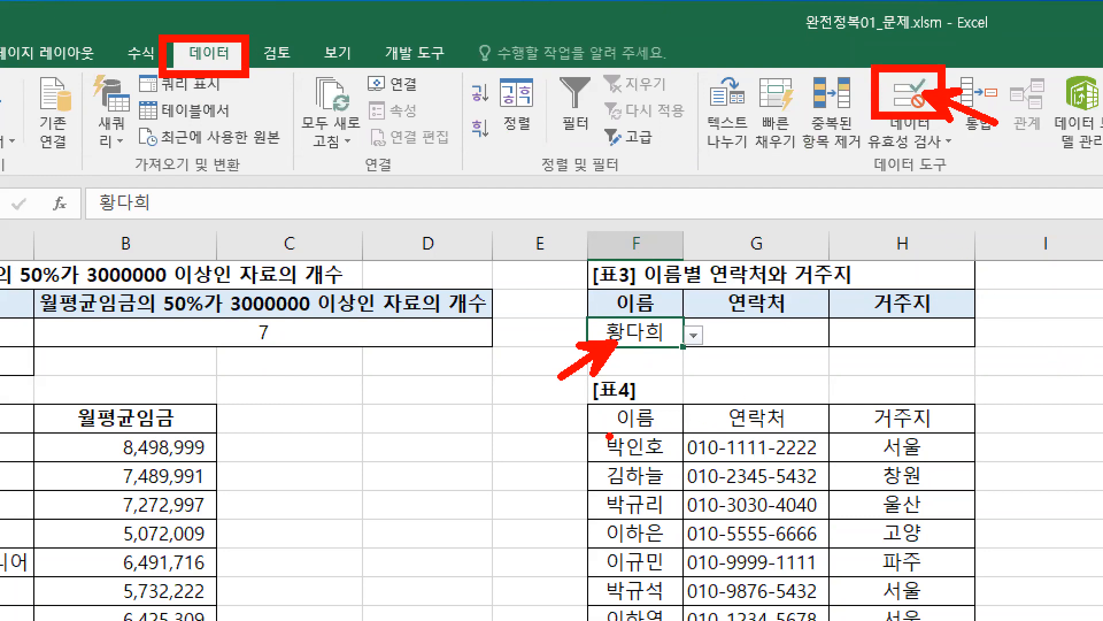
{"action": "left_click_drag", "start_coordinate": [592, 433], "coordinate": [677, 618]}
{"action": "key", "text": "b"}
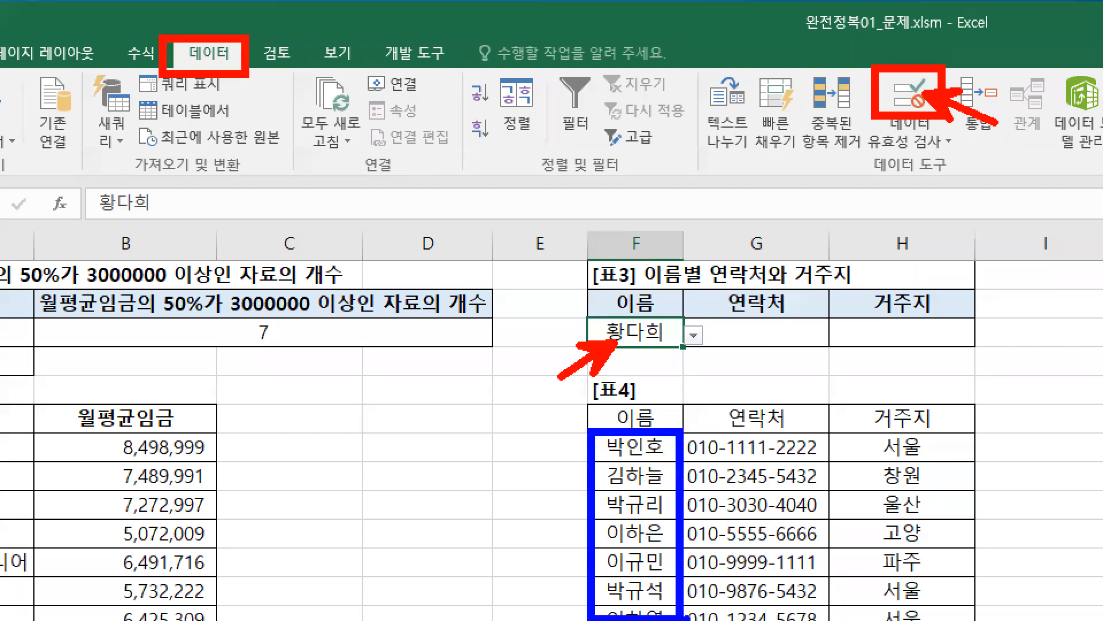
{"action": "key", "text": "Escape"}
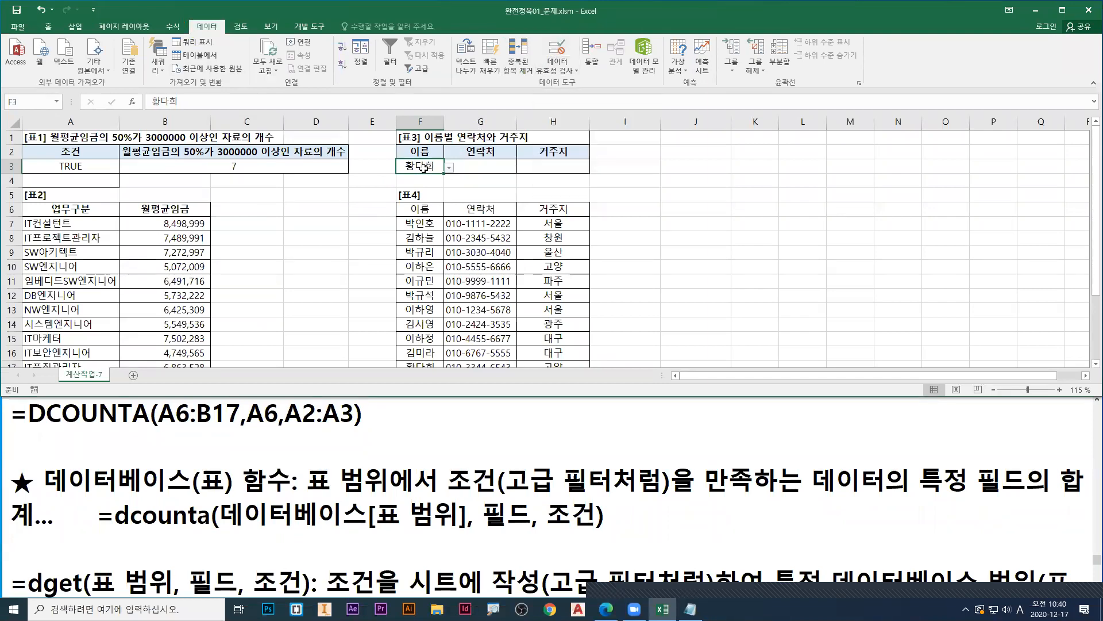
Step: Open the data validation settings of cell F3, uncover 표4 behind the dialog, and examine the 제한 대상 setting
{"action": "key", "text": "ctrl+1"}
{"action": "left_click", "coordinate": [423, 169]}
{"action": "left_click_drag", "start_coordinate": [424, 171], "coordinate": [441, 206]}
{"action": "key", "text": "Escape"}
{"action": "left_click", "coordinate": [561, 53]}
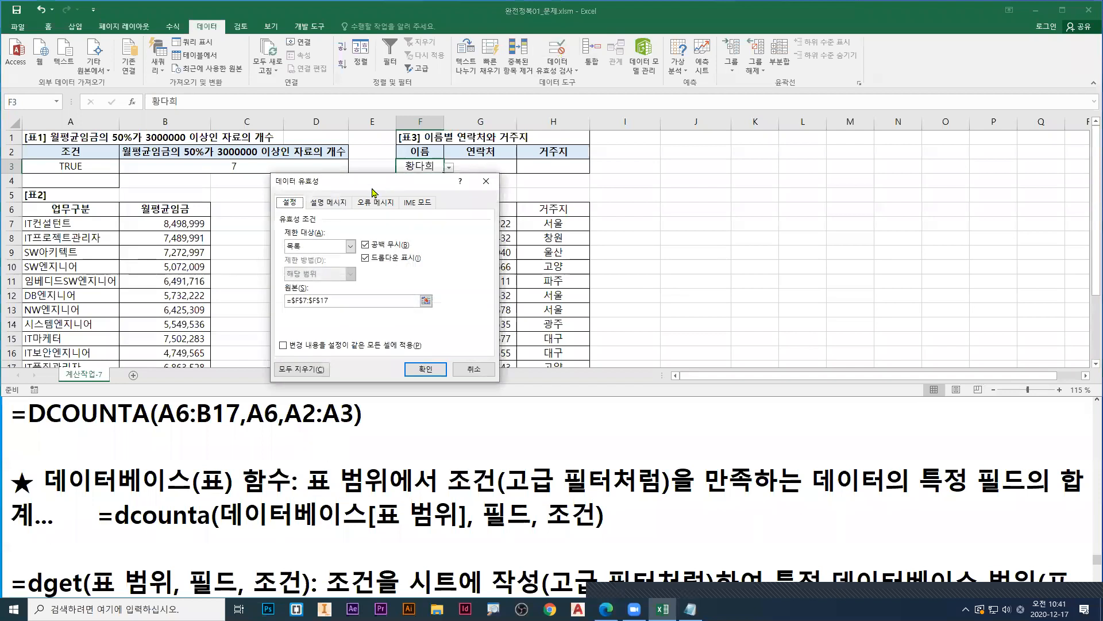
{"action": "left_click_drag", "start_coordinate": [381, 185], "coordinate": [627, 150]}
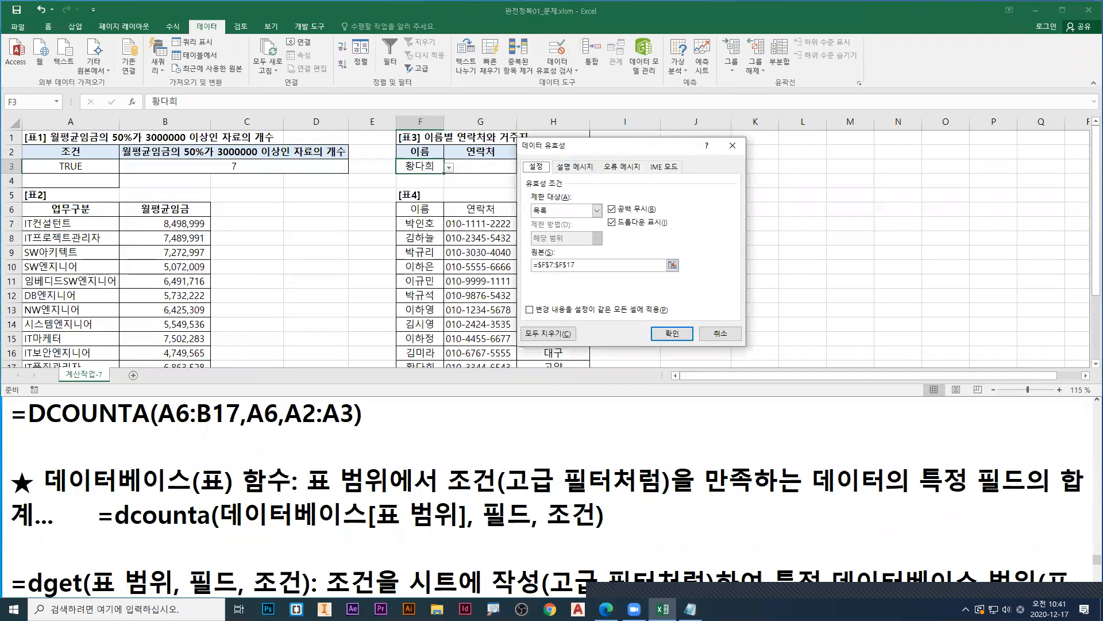
{"action": "key", "text": "ctrl+1"}
{"action": "left_click", "coordinate": [555, 203]}
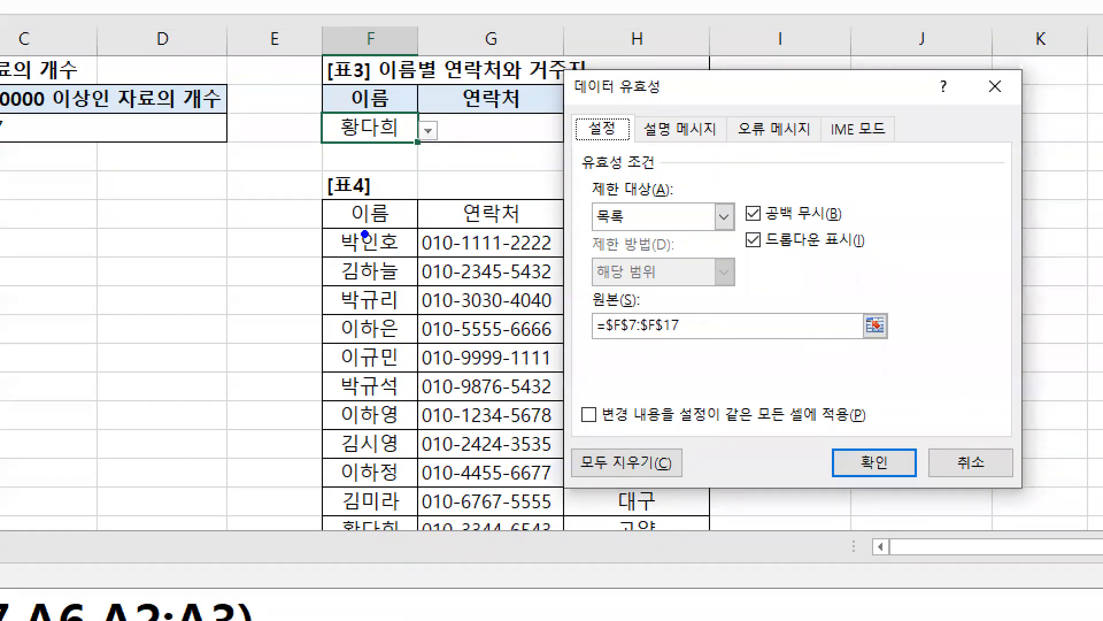
{"action": "left_click_drag", "start_coordinate": [597, 230], "coordinate": [635, 230]}
{"action": "left_click_drag", "start_coordinate": [707, 216], "coordinate": [745, 191]}
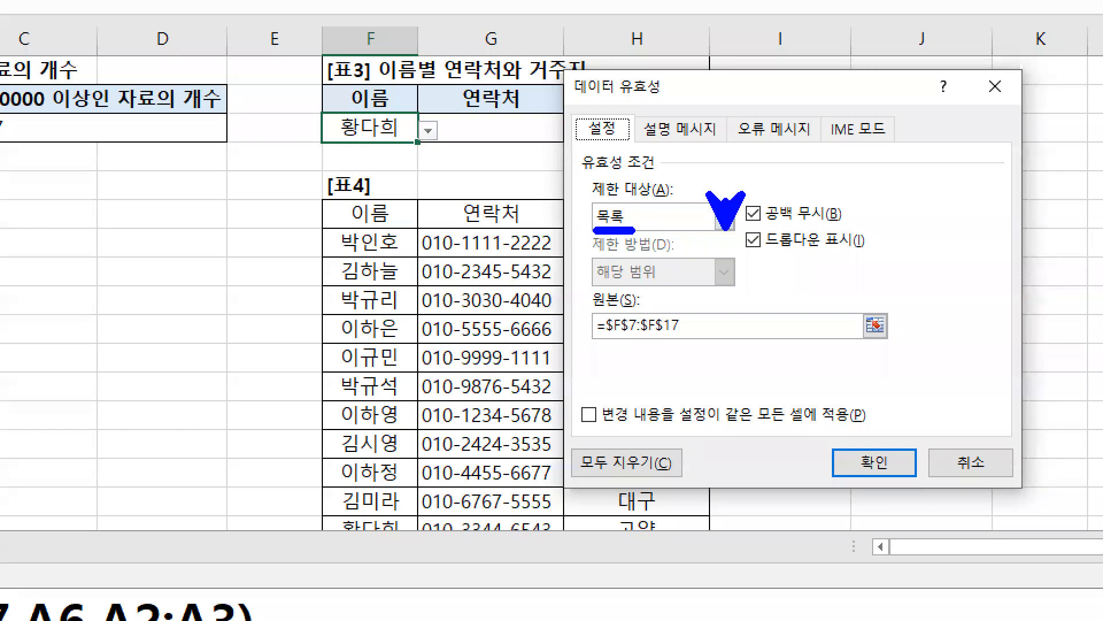
{"action": "key", "text": "Escape"}
Step: Switch the 제한 대상 setting of cell F3's data validation to 모든 값 and back to 목록
{"action": "left_click", "coordinate": [597, 210]}
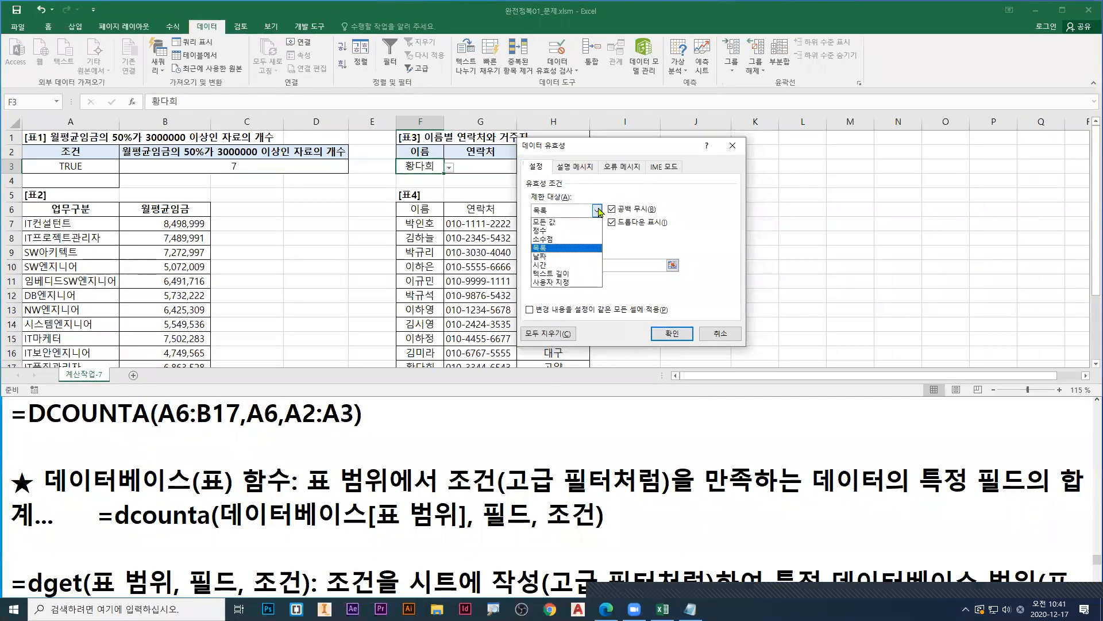
{"action": "left_click", "coordinate": [554, 224]}
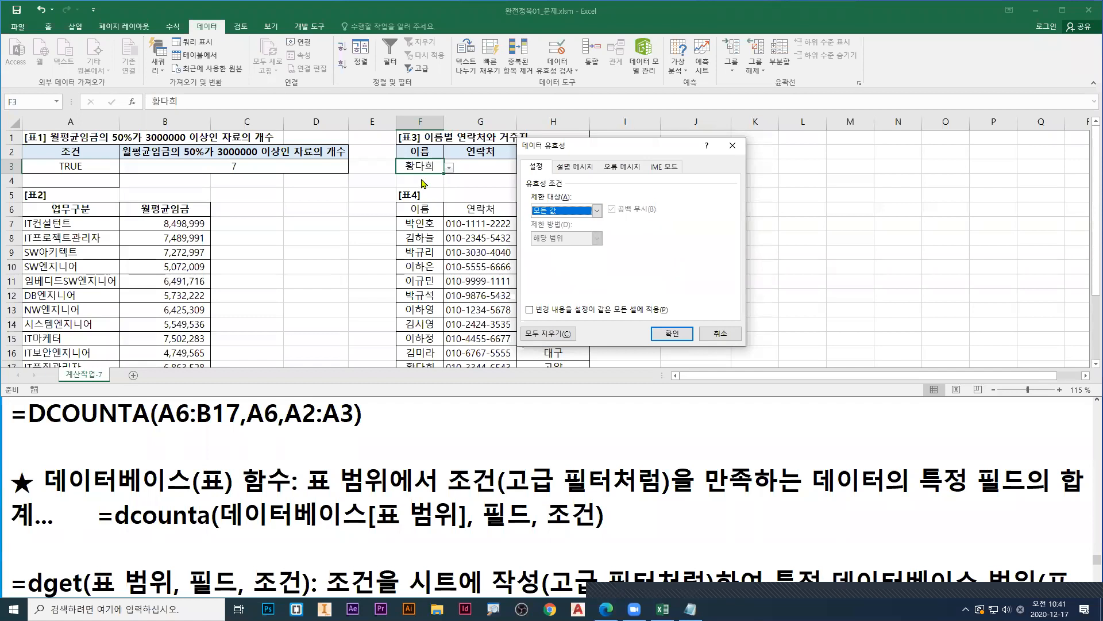
{"action": "left_click", "coordinate": [597, 210]}
{"action": "left_click", "coordinate": [546, 251]}
{"action": "left_click_drag", "start_coordinate": [534, 276], "coordinate": [584, 271]}
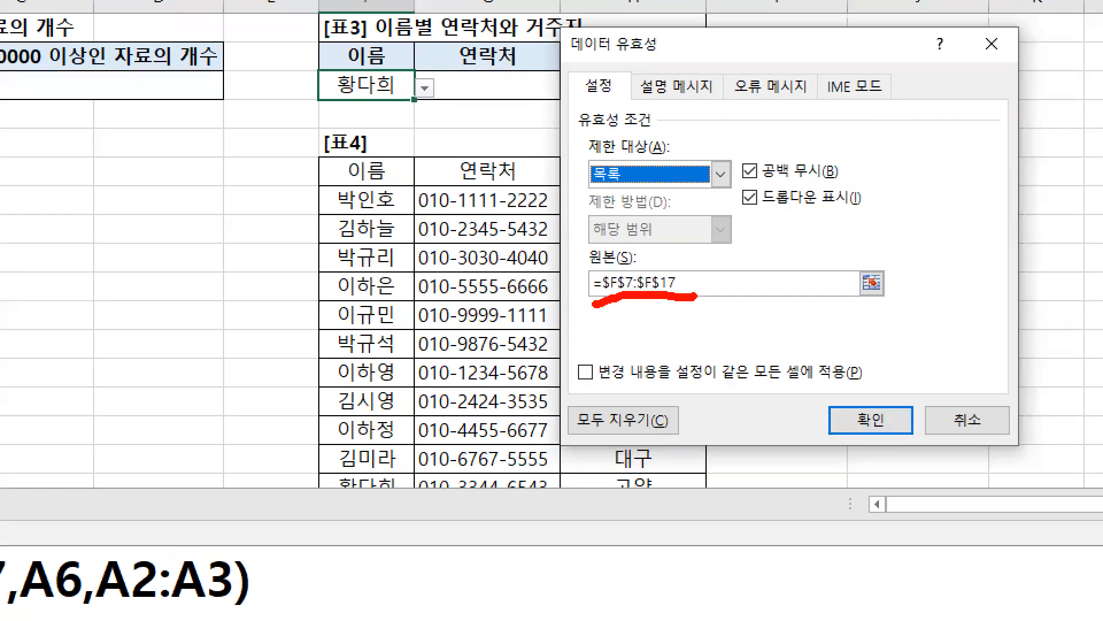
Step: Examine the list source =$F$7:$F$17 and the 오류 메시지 options of F3's validation, and close the dialog by accepting it
{"action": "mouse_move", "coordinate": [320, 197]}
{"action": "left_mouse_down"}
{"action": "mouse_move", "coordinate": [313, 357]}
{"action": "mouse_move", "coordinate": [402, 458]}
{"action": "mouse_move", "coordinate": [418, 185]}
{"action": "left_mouse_up"}
{"action": "mouse_move", "coordinate": [301, 276]}
{"action": "left_mouse_down"}
{"action": "mouse_move", "coordinate": [325, 91]}
{"action": "mouse_move", "coordinate": [307, 120]}
{"action": "left_mouse_up"}
{"action": "left_click_drag", "start_coordinate": [583, 300], "coordinate": [675, 298]}
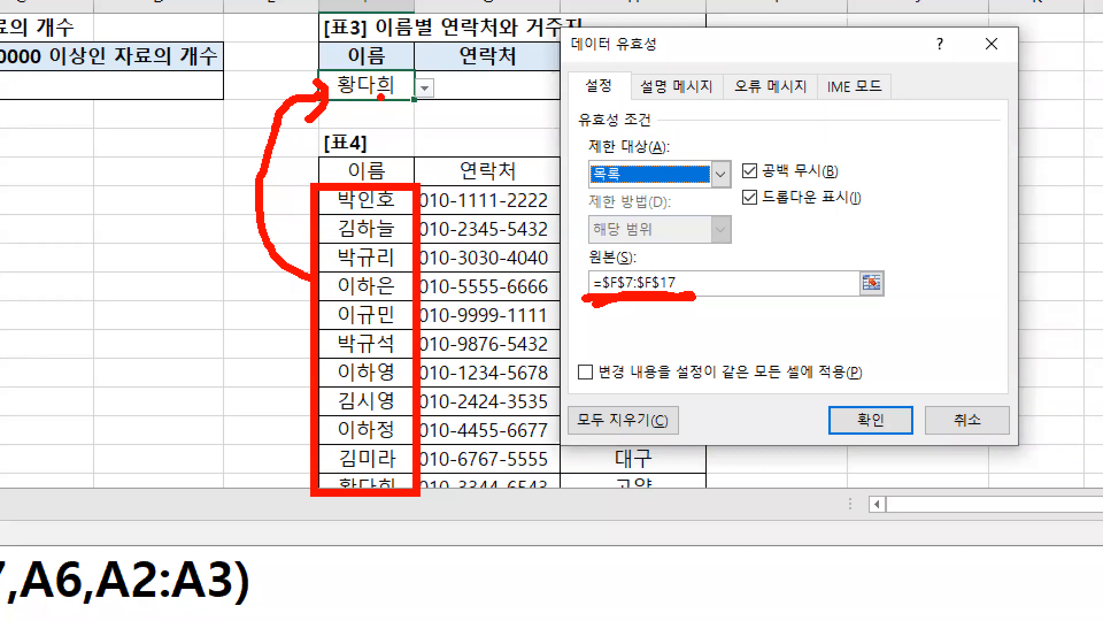
{"action": "mouse_move", "coordinate": [406, 65]}
{"action": "left_mouse_down"}
{"action": "mouse_move", "coordinate": [424, 98]}
{"action": "mouse_move", "coordinate": [441, 65]}
{"action": "left_mouse_up"}
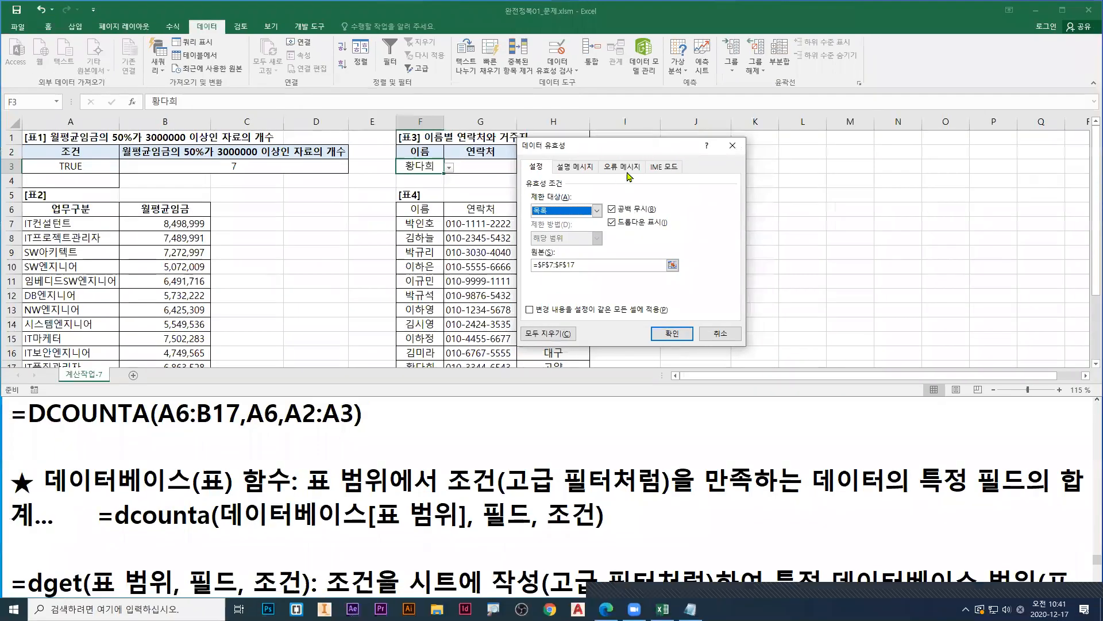
{"action": "left_click", "coordinate": [627, 167]}
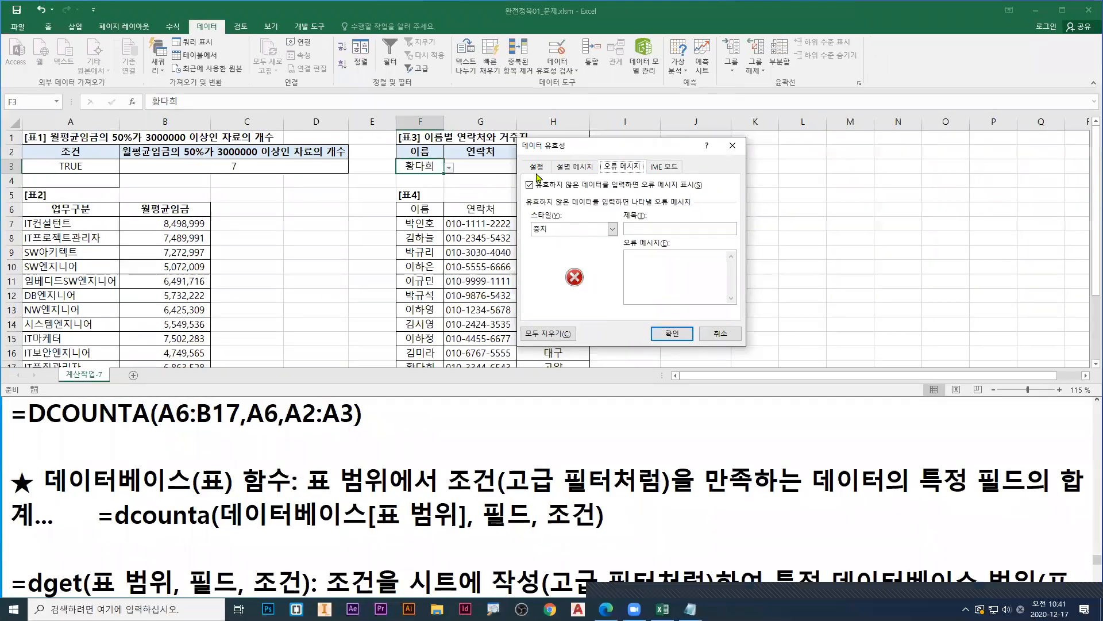
{"action": "left_click", "coordinate": [454, 162]}
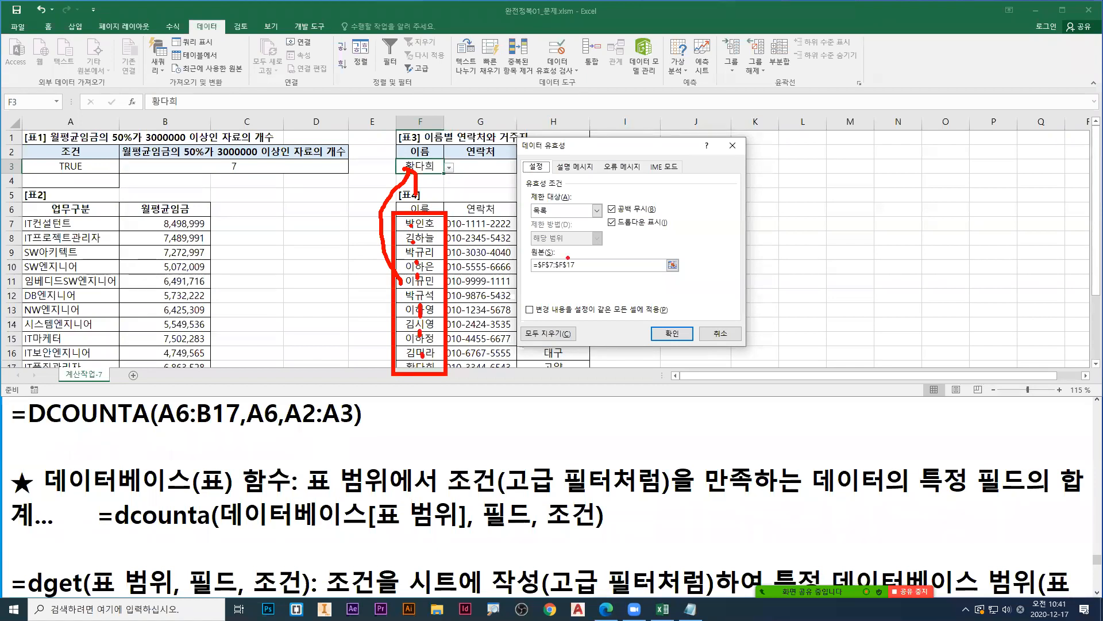
{"action": "left_click", "coordinate": [661, 338]}
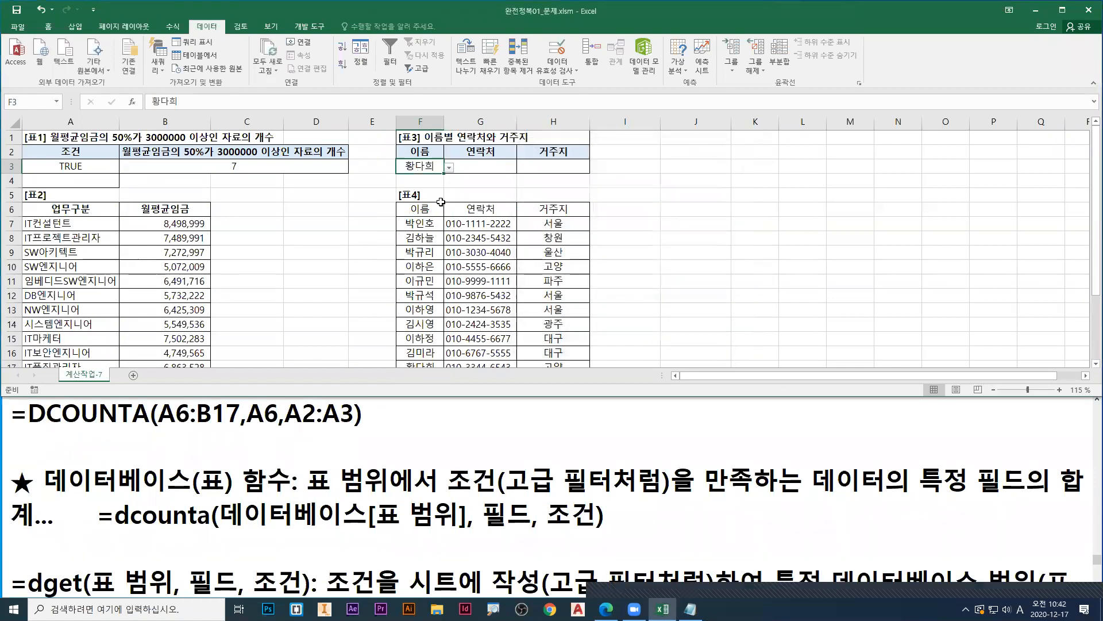
Step: Try the drop-down list of cell F3 by choosing the name listed in row 13 of 표4
{"action": "left_click", "coordinate": [487, 170]}
{"action": "left_click", "coordinate": [550, 167]}
{"action": "left_click", "coordinate": [449, 164]}
{"action": "left_click", "coordinate": [431, 166]}
{"action": "left_click", "coordinate": [449, 167]}
{"action": "left_click", "coordinate": [429, 186]}
Step: Pick the name from row 8 of 표4 in cell F3, and replace it with the last name in the list
{"action": "left_click", "coordinate": [446, 170]}
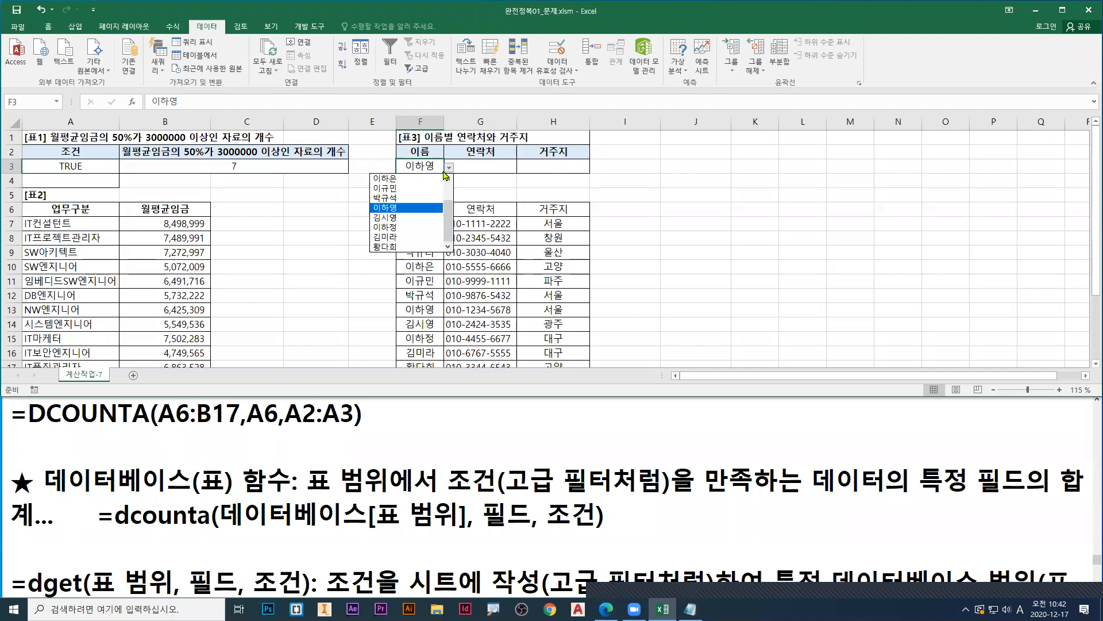
{"action": "scroll", "coordinate": [394, 189], "scroll_direction": "up", "scroll_amount": 1}
{"action": "left_click", "coordinate": [394, 190]}
{"action": "left_click_drag", "start_coordinate": [649, 166], "coordinate": [675, 165]}
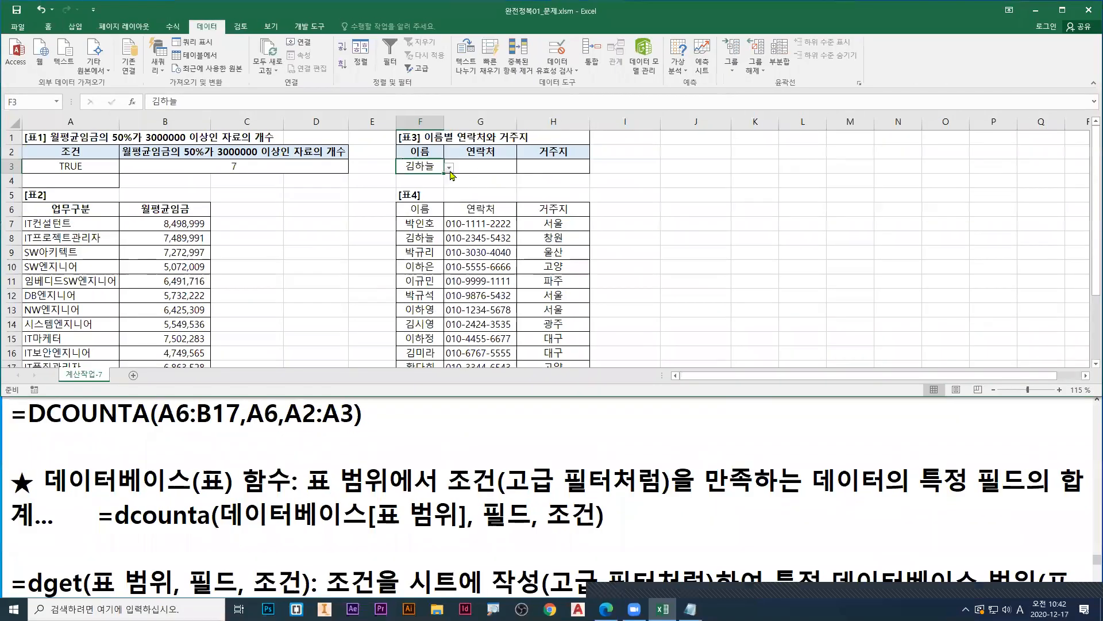
{"action": "left_click", "coordinate": [472, 164]}
{"action": "left_click_drag", "start_coordinate": [446, 205], "coordinate": [446, 233]}
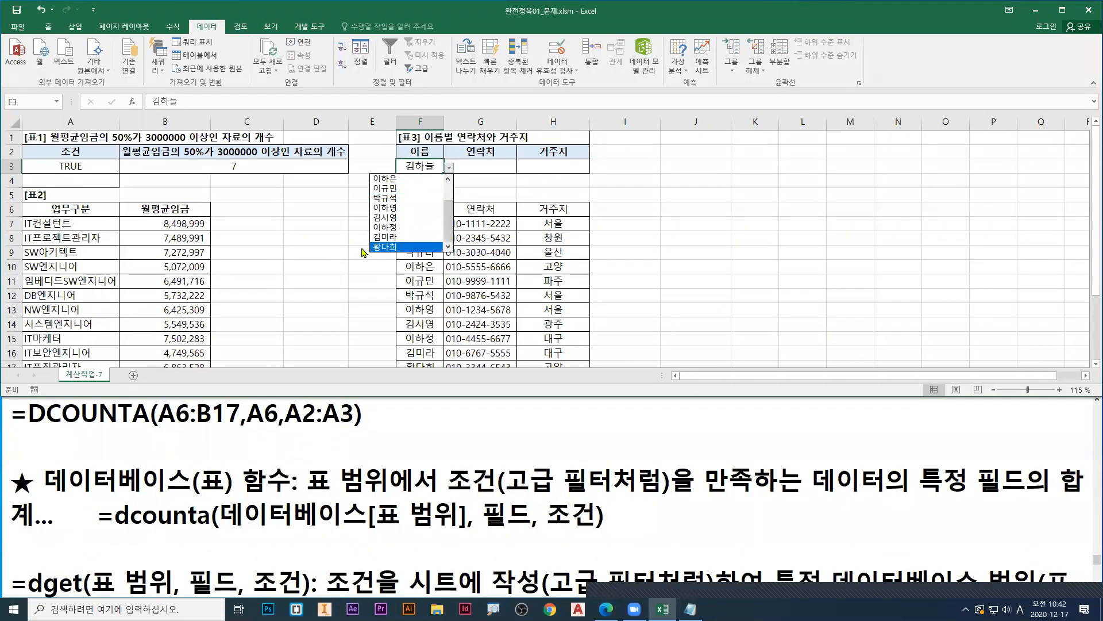
{"action": "left_click", "coordinate": [405, 241]}
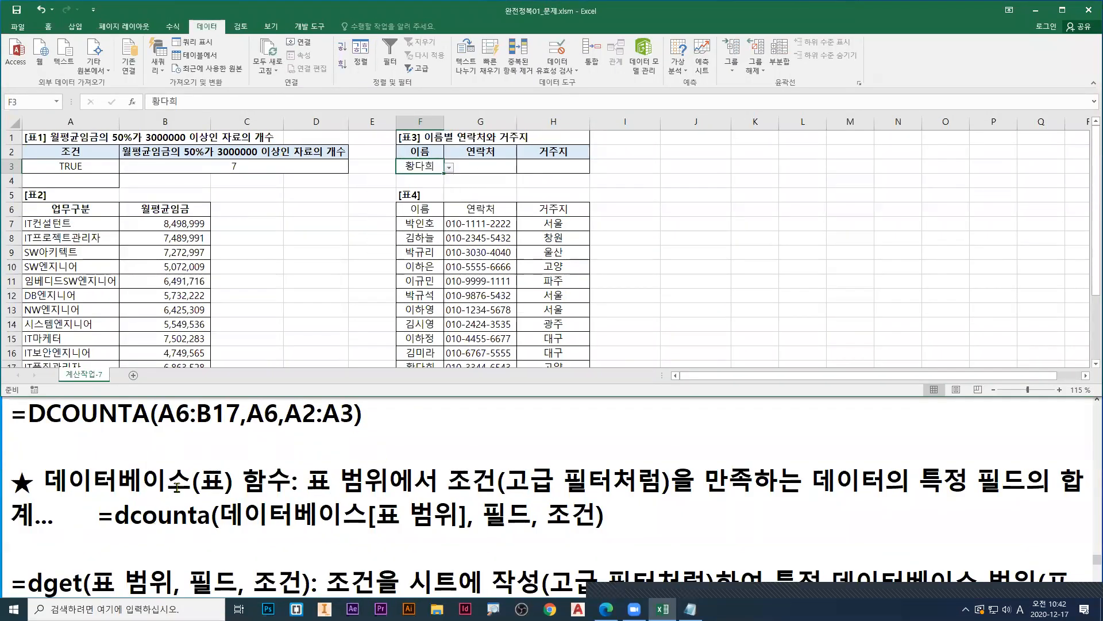
Step: In the Notepad notes, move the =dget(표 범위, 필드, 조건) description directly above the ★ 데이터베이스(표) 함수 line
{"action": "left_click", "coordinate": [79, 556]}
{"action": "left_click_drag", "start_coordinate": [10, 579], "coordinate": [418, 568]}
{"action": "key", "text": "shift+End"}
{"action": "key", "text": "shift+Down"}
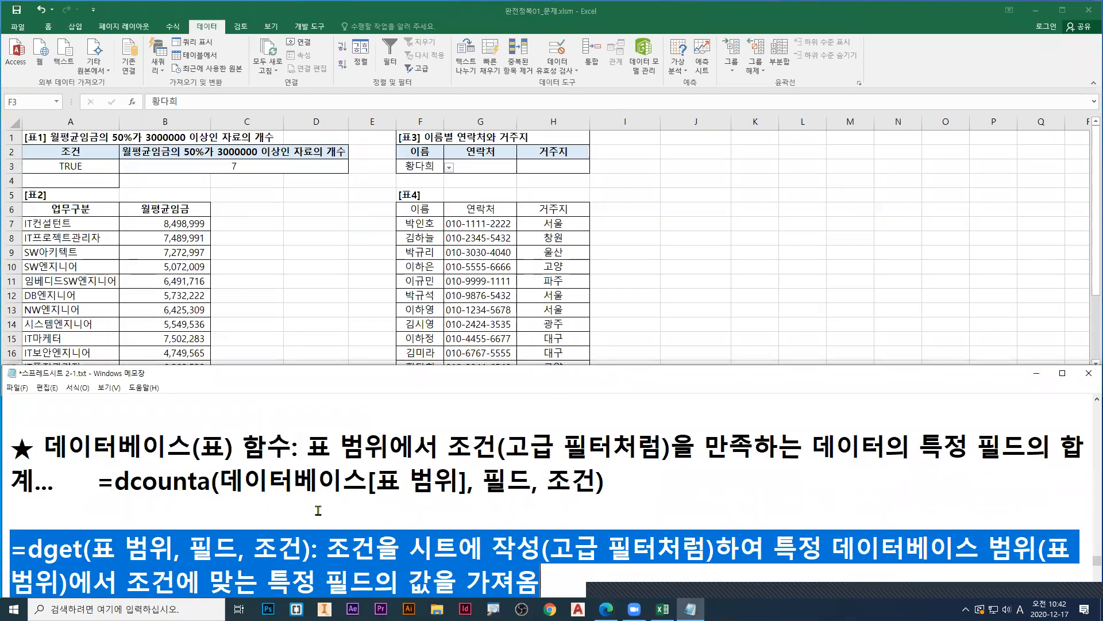
{"action": "key", "text": "ctrl+x"}
{"action": "key", "text": "ctrl+Home"}
{"action": "key", "text": "ctrl+v"}
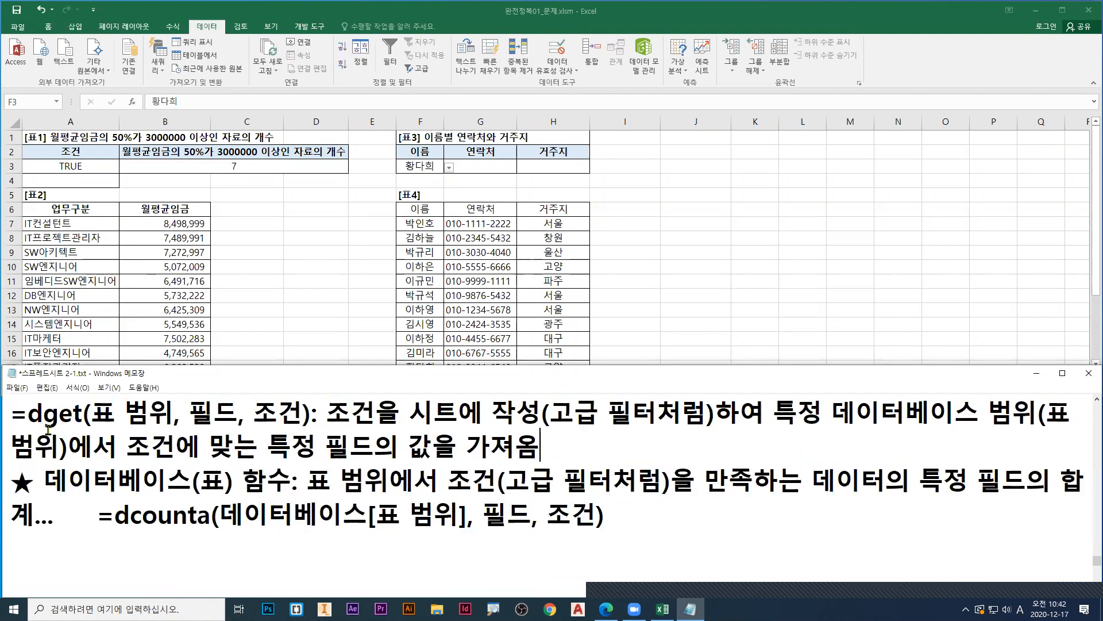
Step: Examine the arguments and the purpose of the dget function in the notes
{"action": "key", "text": "ctrl+2"}
{"action": "left_click_drag", "start_coordinate": [26, 431], "coordinate": [335, 430]}
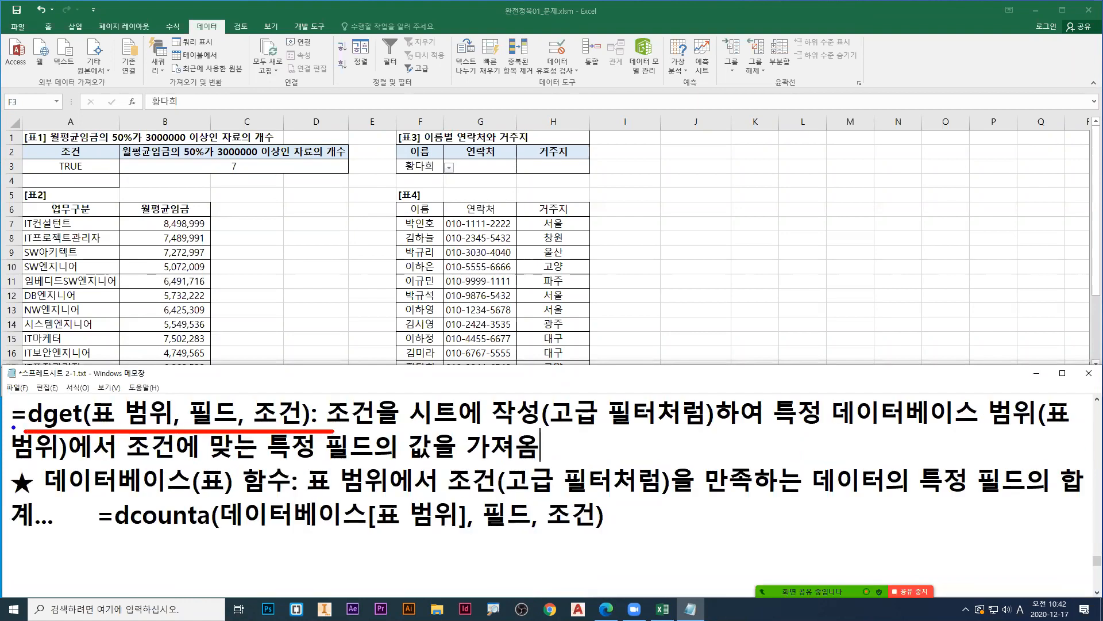
{"action": "key", "text": "g"}
{"action": "left_click_drag", "start_coordinate": [43, 429], "coordinate": [83, 430]}
{"action": "left_click_drag", "start_coordinate": [130, 461], "coordinate": [537, 461]}
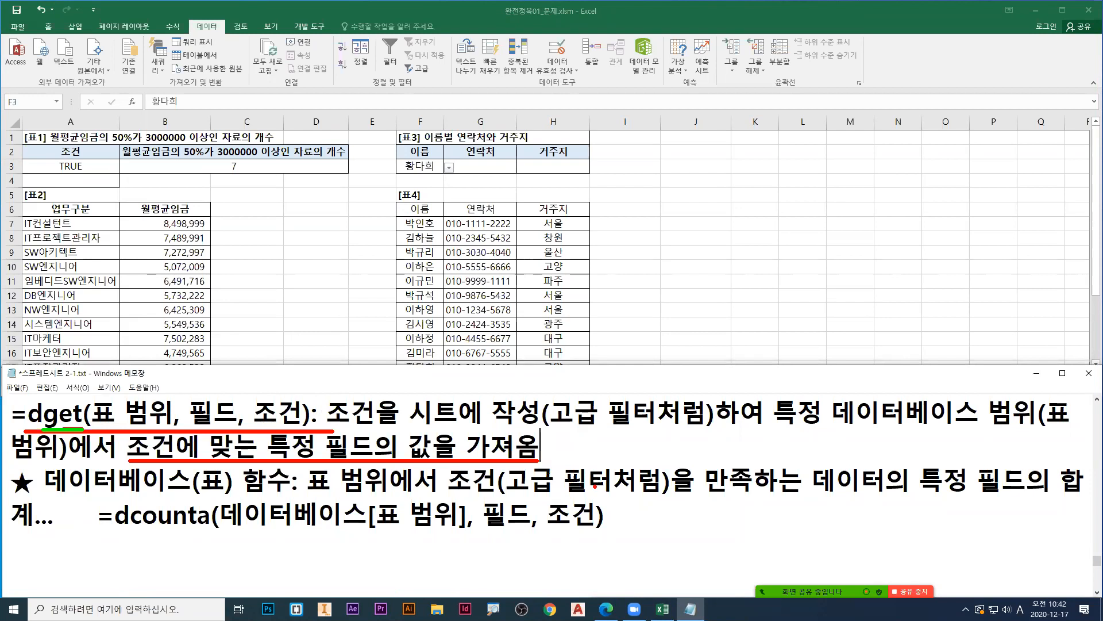
{"action": "key", "text": "Escape"}
Step: Switch to the exercise PDF in Edge and examine the DSTEDEV and DPRODUCT functions offered for task 2
{"action": "left_click", "coordinate": [606, 609]}
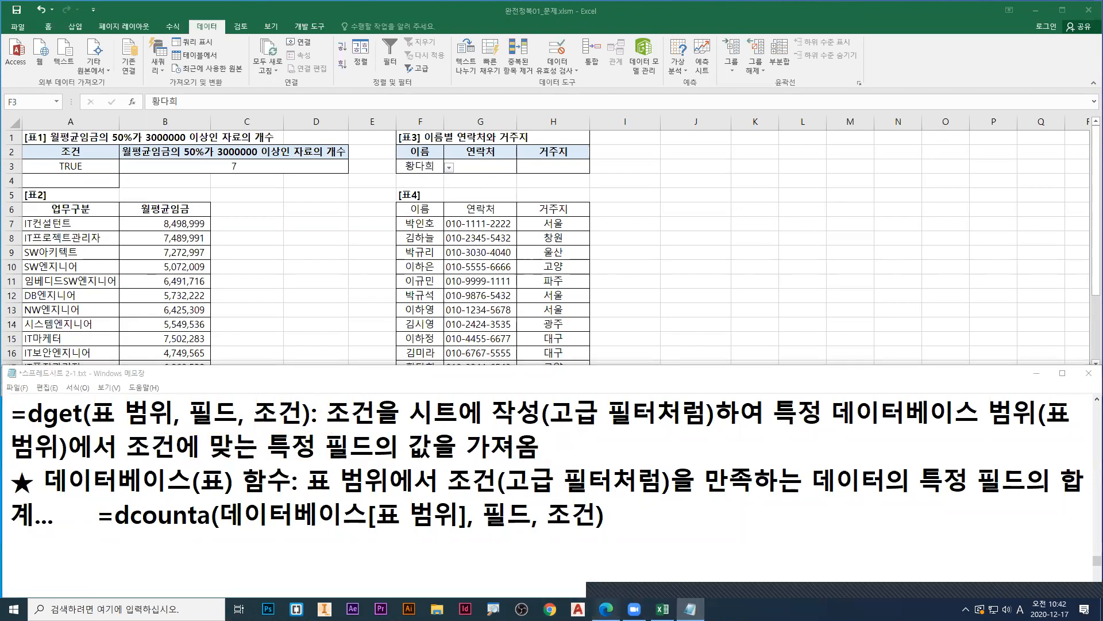
{"action": "scroll", "coordinate": [411, 428], "scroll_direction": "down", "scroll_amount": 5}
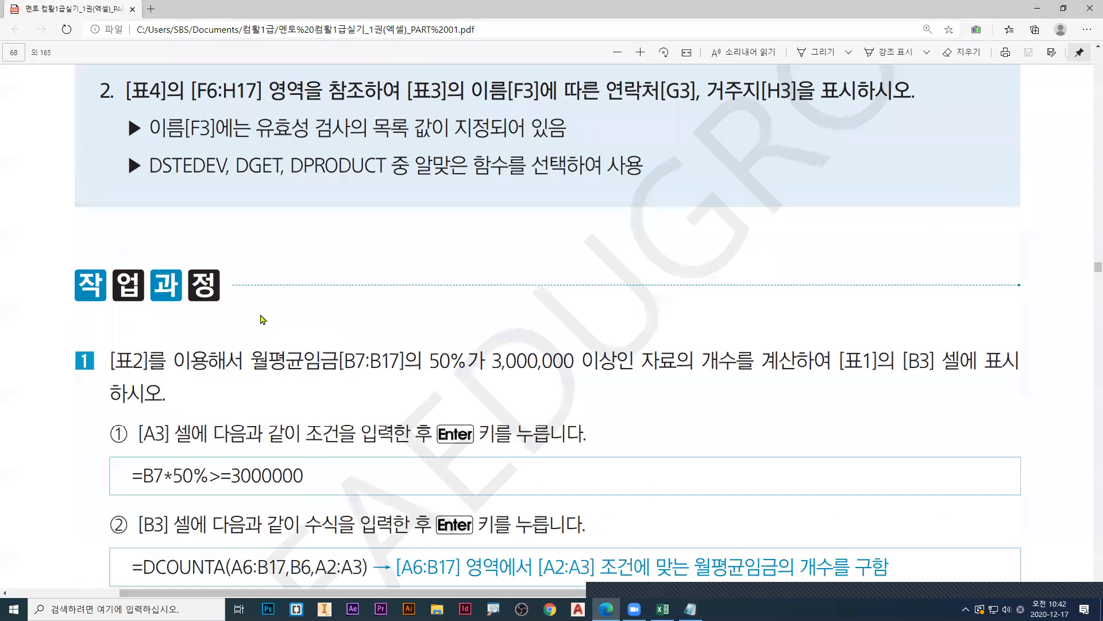
{"action": "scroll", "coordinate": [262, 319], "scroll_direction": "up", "scroll_amount": 3}
{"action": "mouse_move", "coordinate": [160, 341]}
{"action": "left_mouse_down"}
{"action": "mouse_move", "coordinate": [222, 341]}
{"action": "mouse_move", "coordinate": [185, 371]}
{"action": "left_mouse_up"}
{"action": "mouse_move", "coordinate": [170, 371]}
{"action": "left_mouse_down"}
{"action": "mouse_move", "coordinate": [202, 368]}
{"action": "mouse_move", "coordinate": [204, 389]}
{"action": "mouse_move", "coordinate": [213, 365]}
{"action": "mouse_move", "coordinate": [206, 379]}
{"action": "mouse_move", "coordinate": [223, 379]}
{"action": "mouse_move", "coordinate": [221, 388]}
{"action": "left_mouse_up"}
{"action": "left_click_drag", "start_coordinate": [221, 371], "coordinate": [226, 370]}
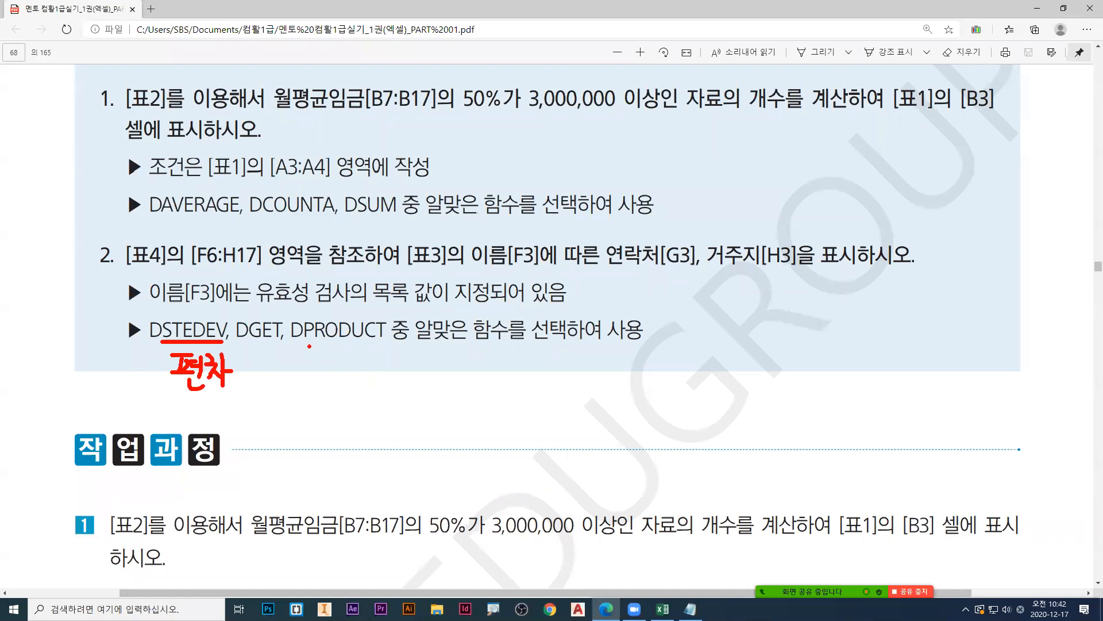
{"action": "mouse_move", "coordinate": [306, 342]}
{"action": "left_mouse_down"}
{"action": "mouse_move", "coordinate": [389, 341]}
{"action": "mouse_move", "coordinate": [331, 366]}
{"action": "mouse_move", "coordinate": [351, 368]}
{"action": "mouse_move", "coordinate": [345, 389]}
{"action": "left_mouse_up"}
{"action": "left_click_drag", "start_coordinate": [332, 382], "coordinate": [343, 381]}
{"action": "left_click_drag", "start_coordinate": [333, 389], "coordinate": [358, 357]}
{"action": "left_click_drag", "start_coordinate": [351, 365], "coordinate": [362, 369]}
{"action": "mouse_move", "coordinate": [357, 371]}
{"action": "left_mouse_down"}
{"action": "mouse_move", "coordinate": [368, 387]}
{"action": "mouse_move", "coordinate": [377, 370]}
{"action": "left_mouse_up"}
{"action": "left_click_drag", "start_coordinate": [373, 363], "coordinate": [378, 384]}
{"action": "left_click_drag", "start_coordinate": [392, 358], "coordinate": [392, 386]}
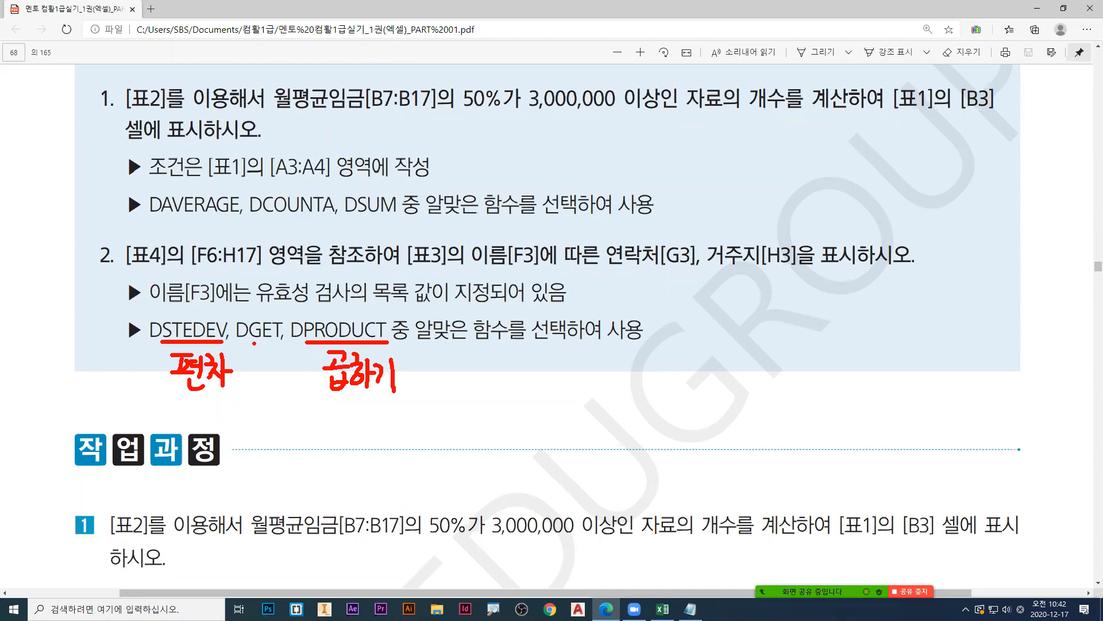
Step: Examine DGET as the suitable function for task 2 in the PDF, and return to the Excel worksheet
{"action": "mouse_move", "coordinate": [249, 343]}
{"action": "left_mouse_down"}
{"action": "mouse_move", "coordinate": [285, 343]}
{"action": "mouse_move", "coordinate": [285, 362]}
{"action": "left_mouse_up"}
{"action": "left_click_drag", "start_coordinate": [232, 311], "coordinate": [288, 350]}
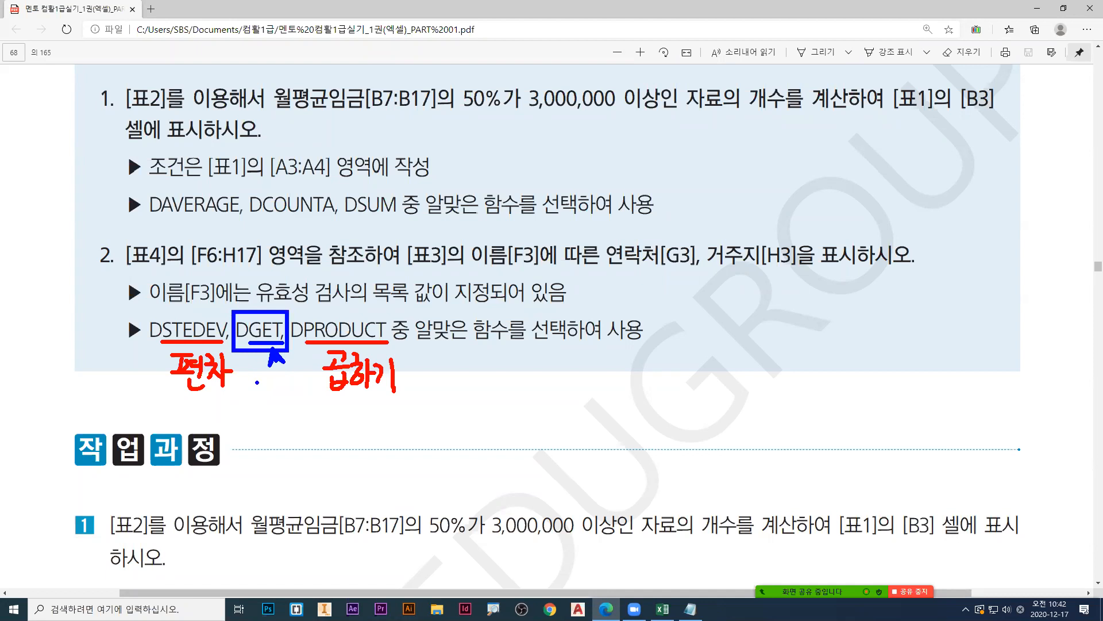
{"action": "mouse_move", "coordinate": [256, 379]}
{"action": "left_mouse_down"}
{"action": "mouse_move", "coordinate": [259, 402]}
{"action": "mouse_move", "coordinate": [276, 398]}
{"action": "mouse_move", "coordinate": [263, 423]}
{"action": "mouse_move", "coordinate": [279, 419]}
{"action": "left_mouse_up"}
{"action": "left_click_drag", "start_coordinate": [280, 390], "coordinate": [285, 410]}
{"action": "mouse_move", "coordinate": [290, 387]}
{"action": "left_mouse_down"}
{"action": "mouse_move", "coordinate": [290, 421]}
{"action": "mouse_move", "coordinate": [309, 388]}
{"action": "mouse_move", "coordinate": [313, 402]}
{"action": "left_mouse_up"}
{"action": "mouse_move", "coordinate": [302, 404]}
{"action": "left_mouse_down"}
{"action": "mouse_move", "coordinate": [325, 402]}
{"action": "mouse_move", "coordinate": [310, 422]}
{"action": "left_mouse_up"}
{"action": "left_click_drag", "start_coordinate": [311, 410], "coordinate": [325, 423]}
{"action": "key", "text": "Escape"}
{"action": "left_click", "coordinate": [1037, 10]}
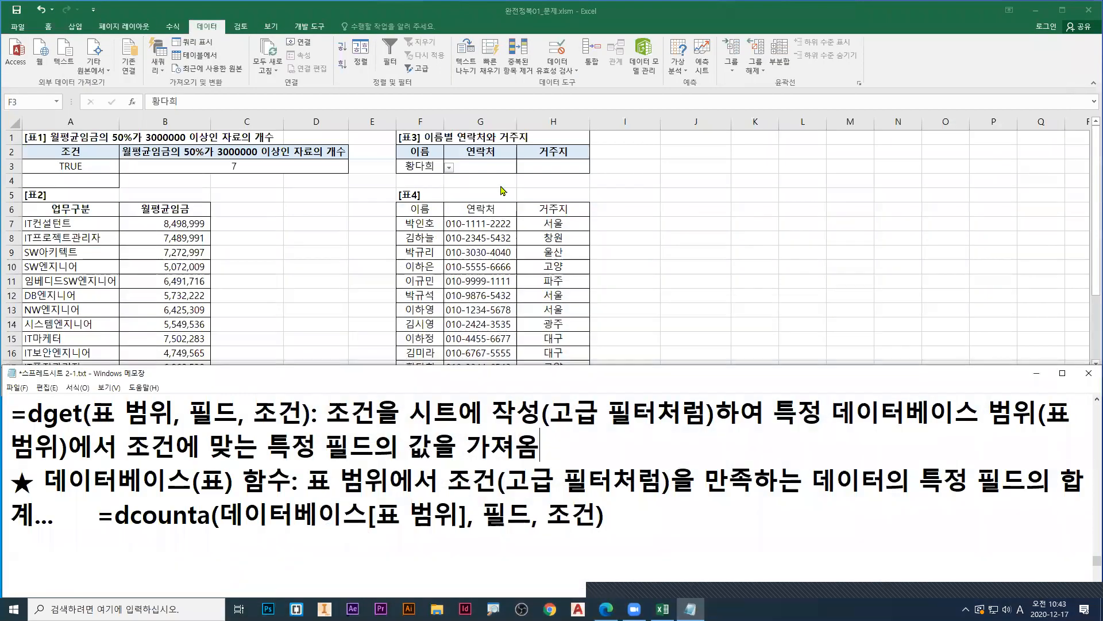
Step: Select the 연락처 cell G3 and examine the 이름 heading and name of 표3 in F2:F3 as the lookup condition
{"action": "left_click", "coordinate": [484, 168]}
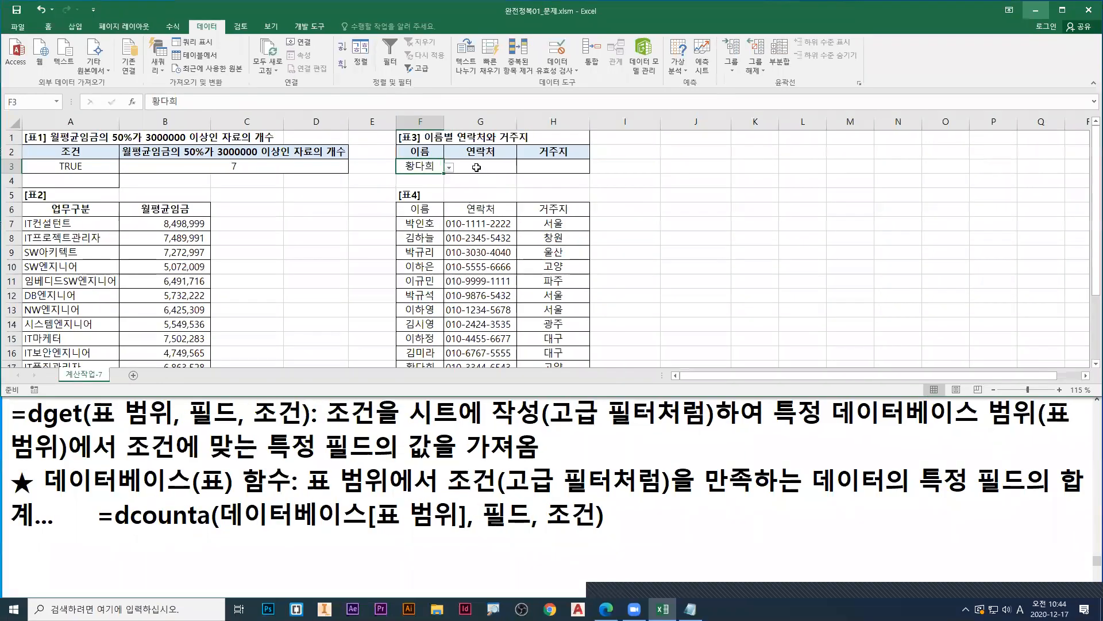
{"action": "left_click", "coordinate": [476, 167]}
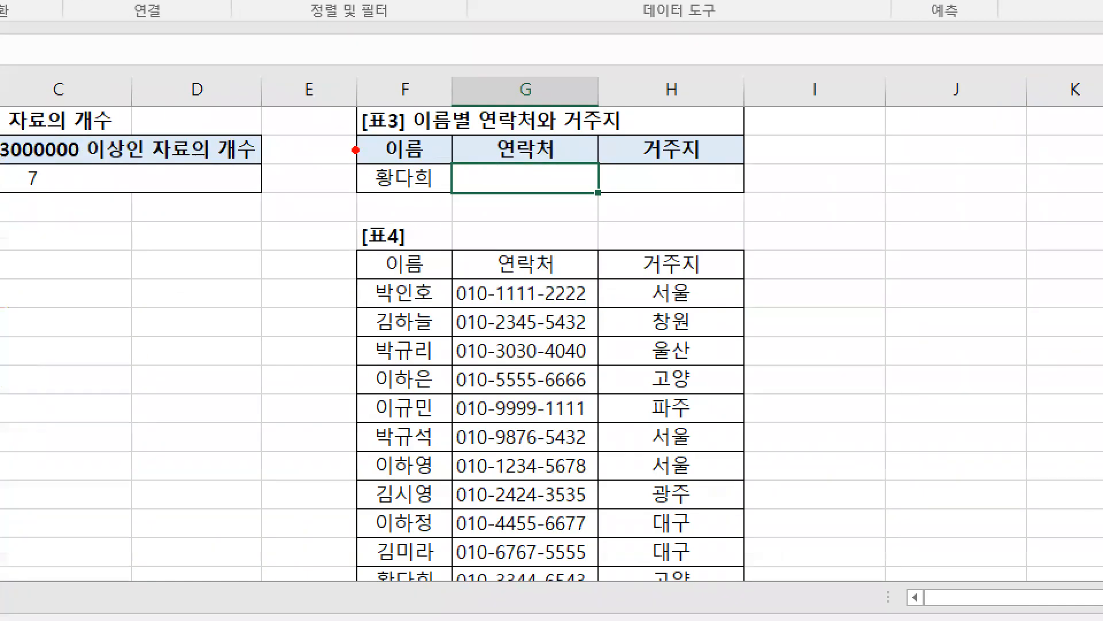
{"action": "mouse_move", "coordinate": [354, 131]}
{"action": "left_mouse_down"}
{"action": "mouse_move", "coordinate": [461, 197]}
{"action": "mouse_move", "coordinate": [447, 167]}
{"action": "left_mouse_up"}
{"action": "key", "text": "b"}
{"action": "key", "text": "Escape"}
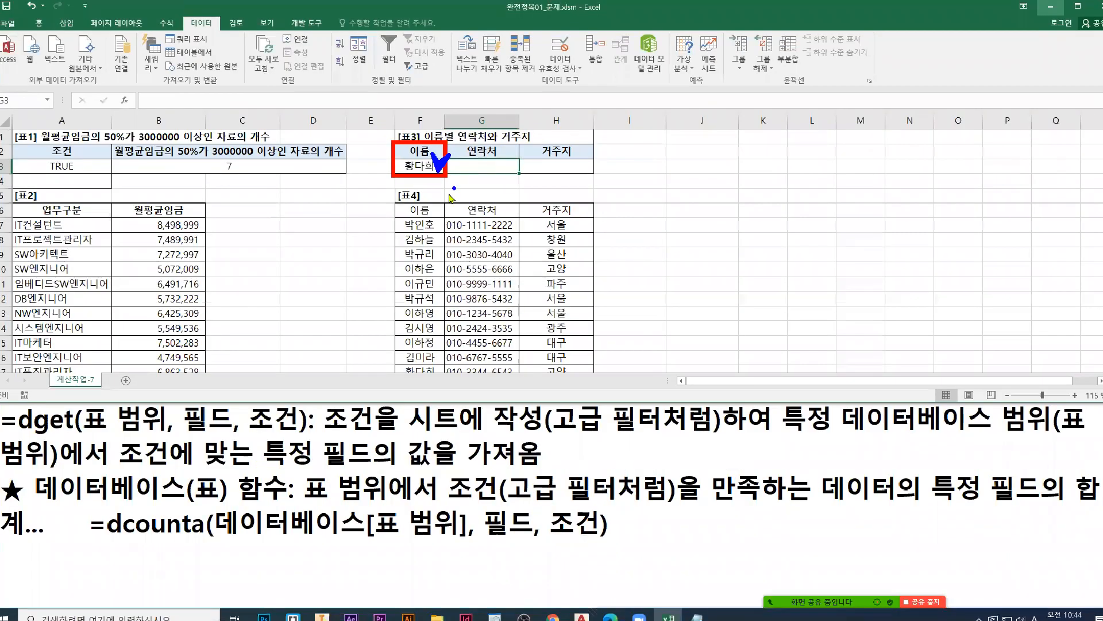
Step: Start a DGET formula in cell G3, open its function arguments dialog, and move the dialog clear of 표4
{"action": "type", "text": "=g"}
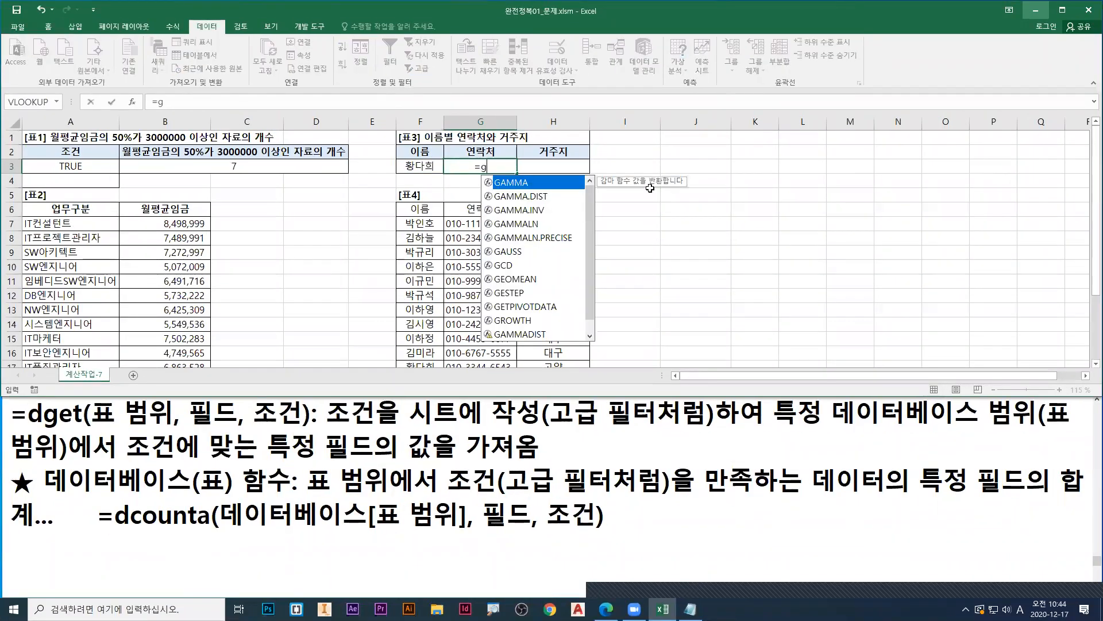
{"action": "key", "text": "BackSpace"}
{"action": "type", "text": "dget"}
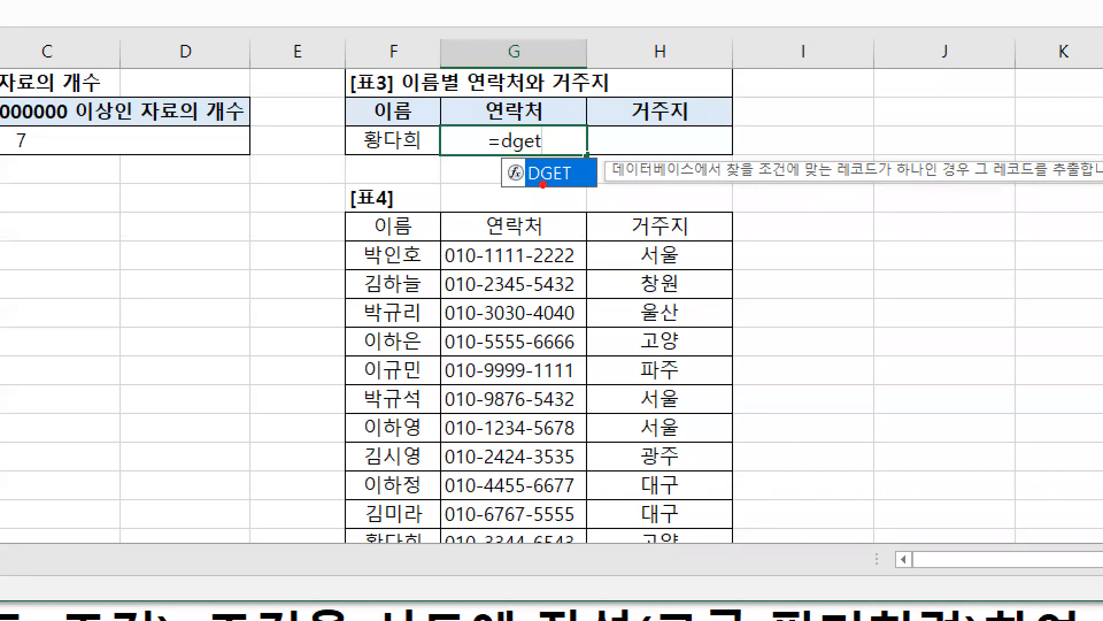
{"action": "mouse_move", "coordinate": [496, 202]}
{"action": "left_mouse_down"}
{"action": "mouse_move", "coordinate": [500, 185]}
{"action": "mouse_move", "coordinate": [562, 224]}
{"action": "left_mouse_up"}
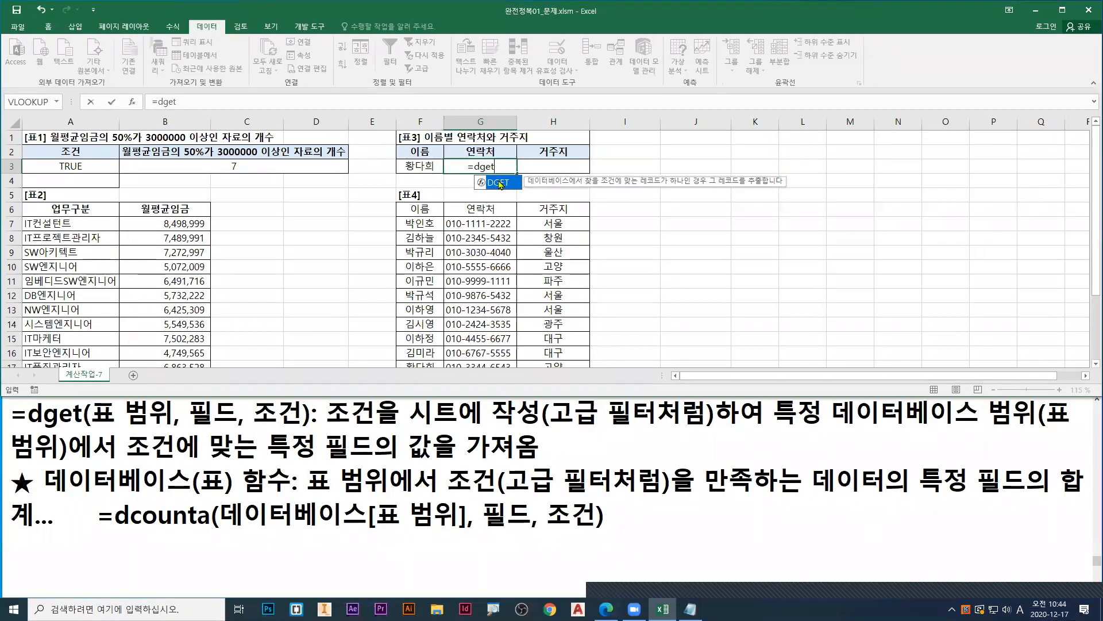
{"action": "double_click", "coordinate": [529, 180]}
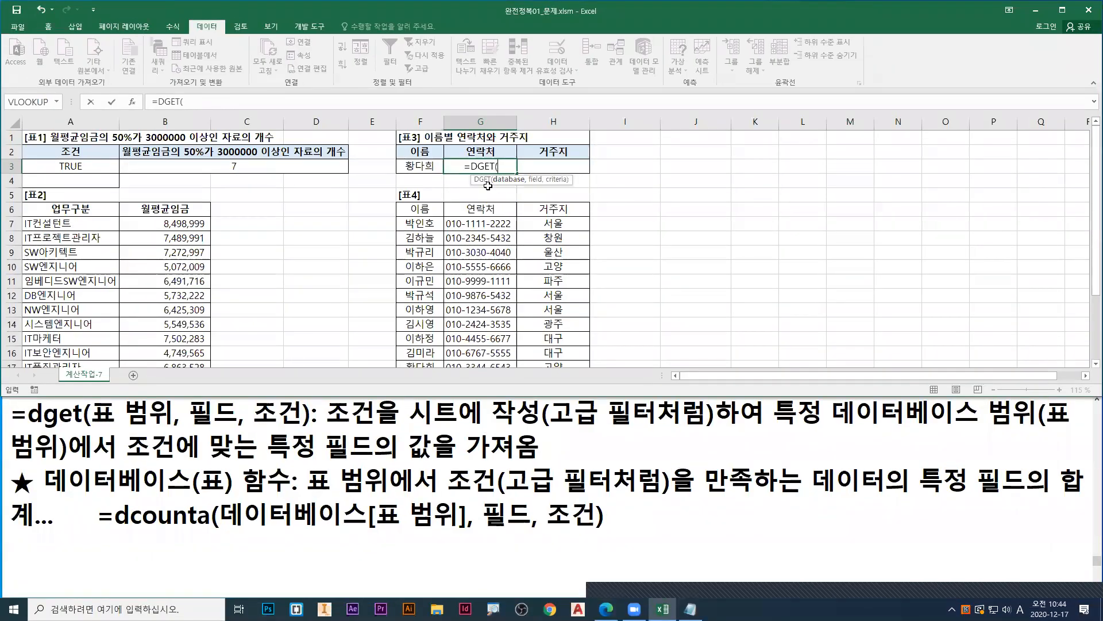
{"action": "left_click", "coordinate": [132, 104]}
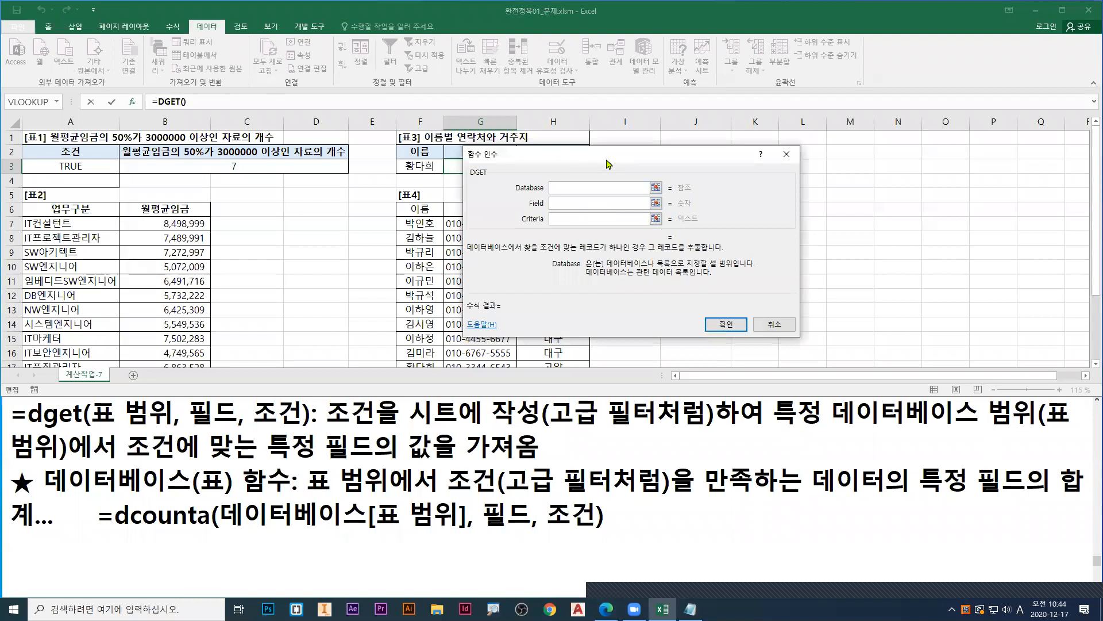
{"action": "left_click_drag", "start_coordinate": [609, 164], "coordinate": [741, 172]}
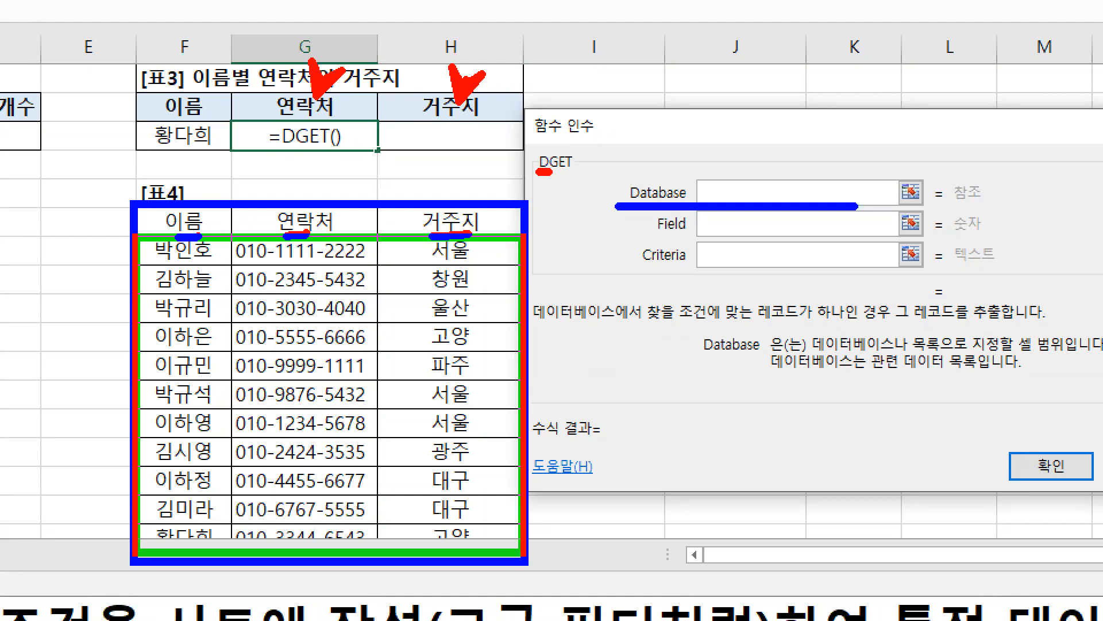
Step: Examine 표4 with its heading row as the range for DGET's Database argument
{"action": "left_click_drag", "start_coordinate": [524, 553], "coordinate": [524, 553]}
{"action": "key", "text": "e"}
{"action": "key", "text": "b"}
{"action": "mouse_move", "coordinate": [133, 206]}
{"action": "left_mouse_down"}
{"action": "mouse_move", "coordinate": [553, 544]}
{"action": "mouse_move", "coordinate": [521, 556]}
{"action": "left_mouse_up"}
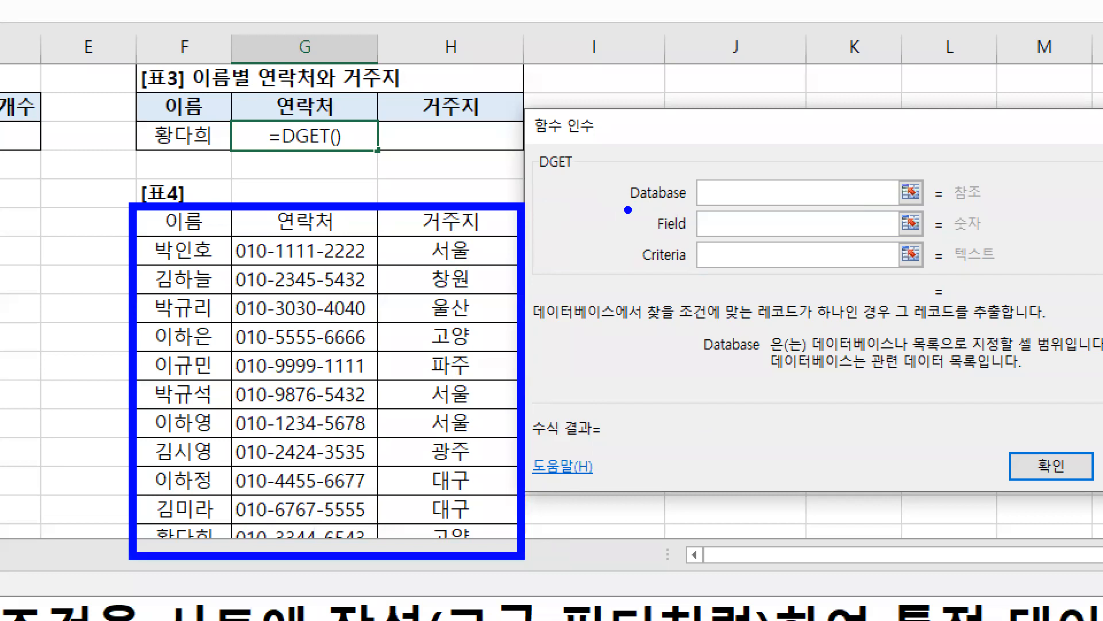
{"action": "left_click_drag", "start_coordinate": [626, 210], "coordinate": [775, 209]}
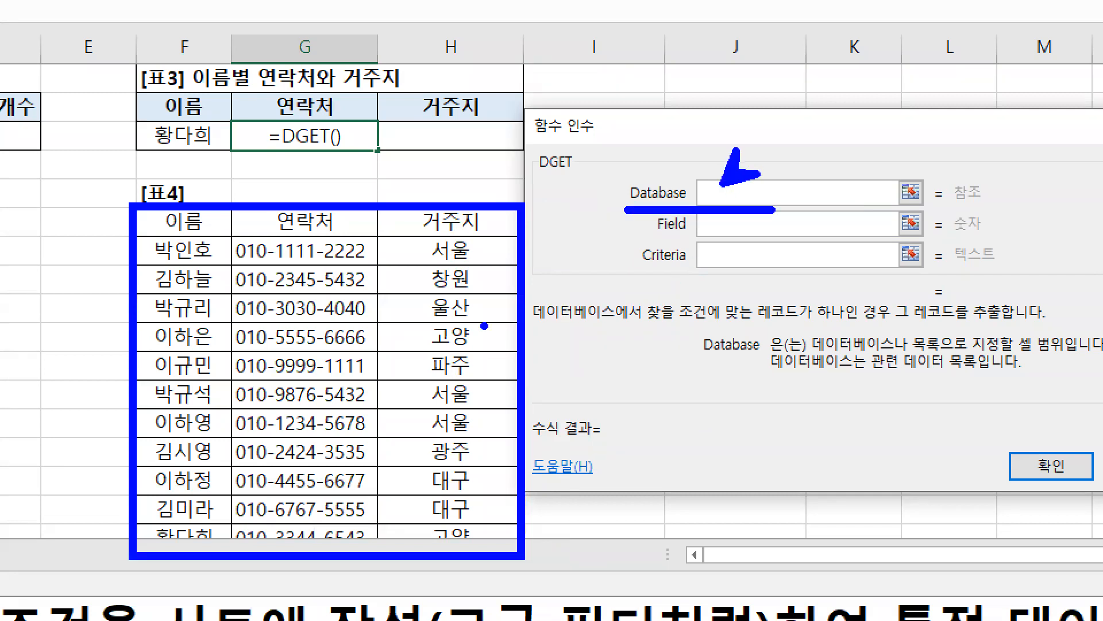
{"action": "key", "text": "Escape"}
Step: Set DGET's Database argument to F6:H17, all of 표4 with its headings, and examine the empty Field argument
{"action": "left_click_drag", "start_coordinate": [420, 208], "coordinate": [554, 338]}
{"action": "key", "text": "ctrl+1"}
{"action": "left_click", "coordinate": [566, 213]}
{"action": "mouse_move", "coordinate": [223, 133]}
{"action": "left_mouse_down"}
{"action": "mouse_move", "coordinate": [614, 499]}
{"action": "mouse_move", "coordinate": [612, 479]}
{"action": "left_mouse_up"}
{"action": "key", "text": "r"}
{"action": "left_click_drag", "start_coordinate": [801, 210], "coordinate": [784, 242]}
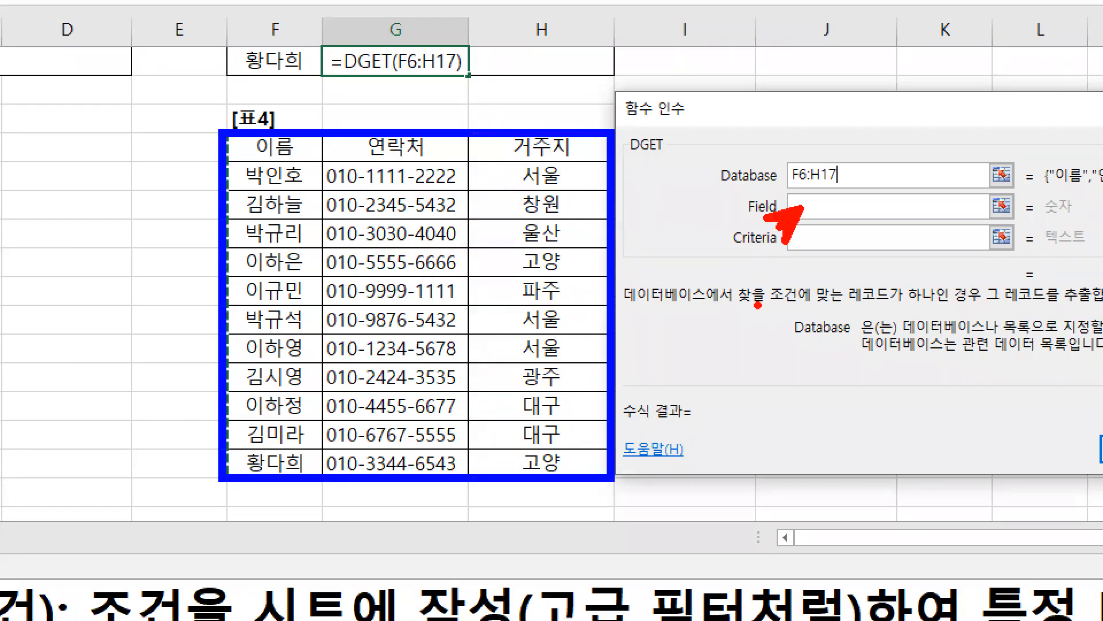
{"action": "key", "text": "Escape"}
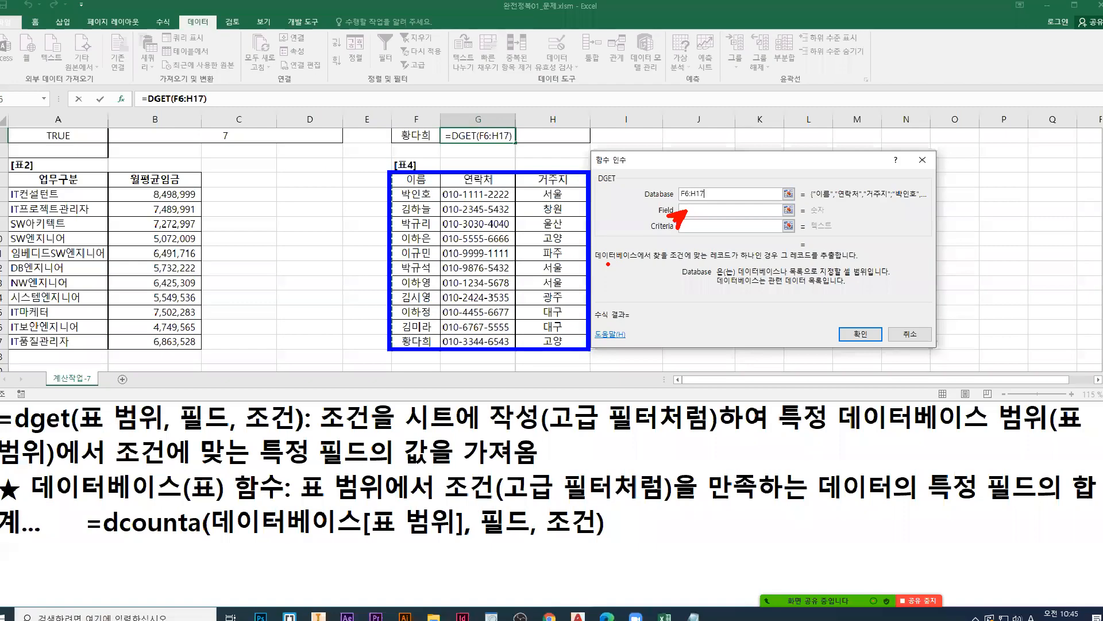
Step: Move to DGET's Field argument and examine the column-number and column-label options against the headings of 표3 and 표4
{"action": "key", "text": "Tab"}
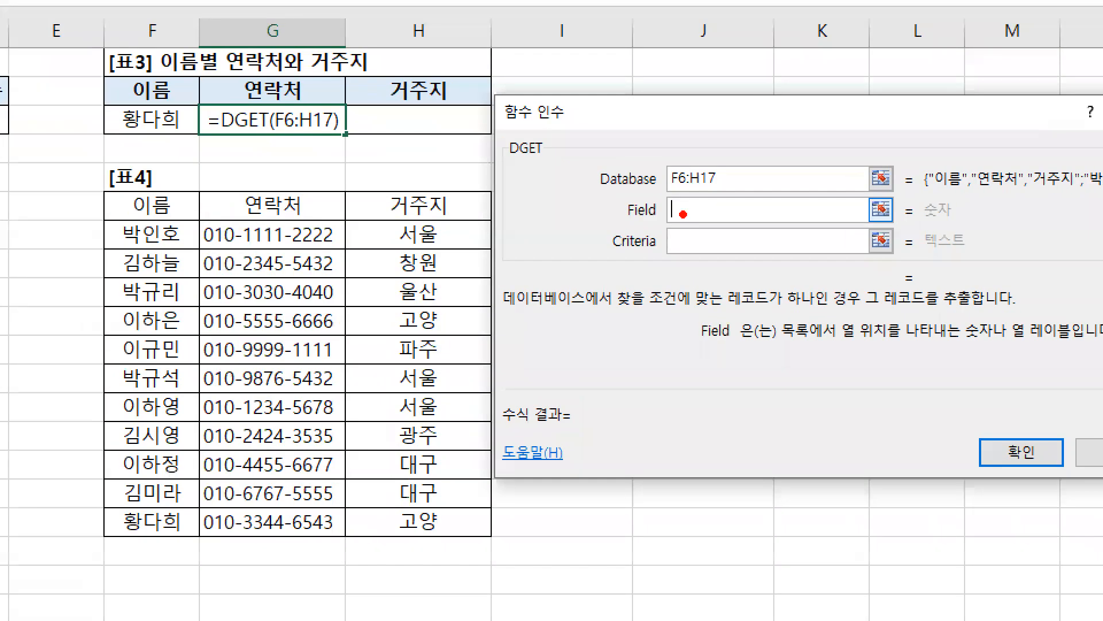
{"action": "left_click_drag", "start_coordinate": [682, 214], "coordinate": [694, 248]}
{"action": "left_click_drag", "start_coordinate": [842, 347], "coordinate": [1077, 345]}
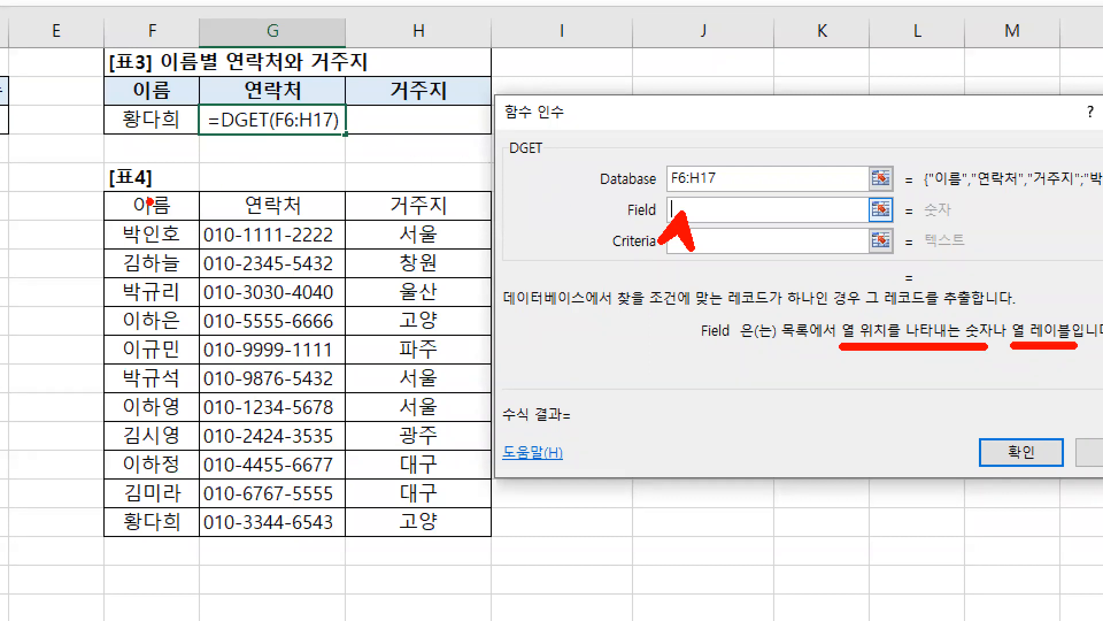
{"action": "left_click_drag", "start_coordinate": [164, 182], "coordinate": [155, 198]}
{"action": "mouse_move", "coordinate": [260, 176]}
{"action": "left_mouse_down"}
{"action": "mouse_move", "coordinate": [279, 175]}
{"action": "mouse_move", "coordinate": [262, 192]}
{"action": "mouse_move", "coordinate": [302, 190]}
{"action": "left_mouse_up"}
{"action": "mouse_move", "coordinate": [421, 169]}
{"action": "left_mouse_down"}
{"action": "mouse_move", "coordinate": [430, 182]}
{"action": "mouse_move", "coordinate": [399, 198]}
{"action": "left_mouse_up"}
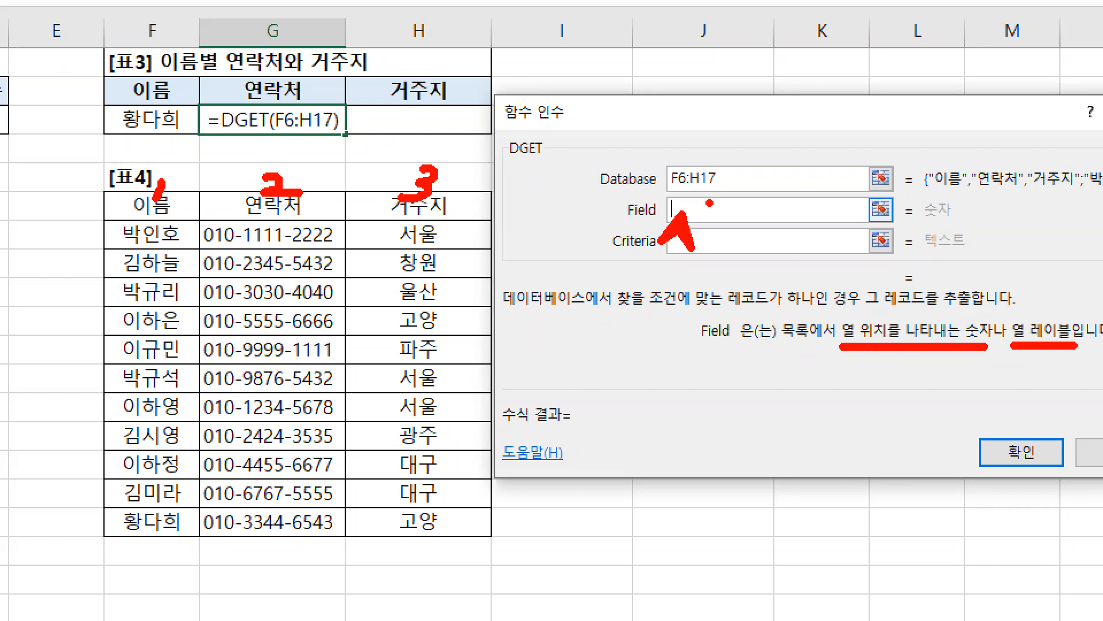
{"action": "mouse_move", "coordinate": [685, 195]}
{"action": "left_mouse_down"}
{"action": "mouse_move", "coordinate": [689, 211]}
{"action": "mouse_move", "coordinate": [711, 208]}
{"action": "left_mouse_up"}
{"action": "mouse_move", "coordinate": [742, 195]}
{"action": "left_mouse_down"}
{"action": "mouse_move", "coordinate": [763, 201]}
{"action": "mouse_move", "coordinate": [740, 220]}
{"action": "left_mouse_up"}
{"action": "key", "text": "g"}
{"action": "mouse_move", "coordinate": [926, 351]}
{"action": "left_mouse_down"}
{"action": "mouse_move", "coordinate": [908, 374]}
{"action": "mouse_move", "coordinate": [940, 376]}
{"action": "left_mouse_up"}
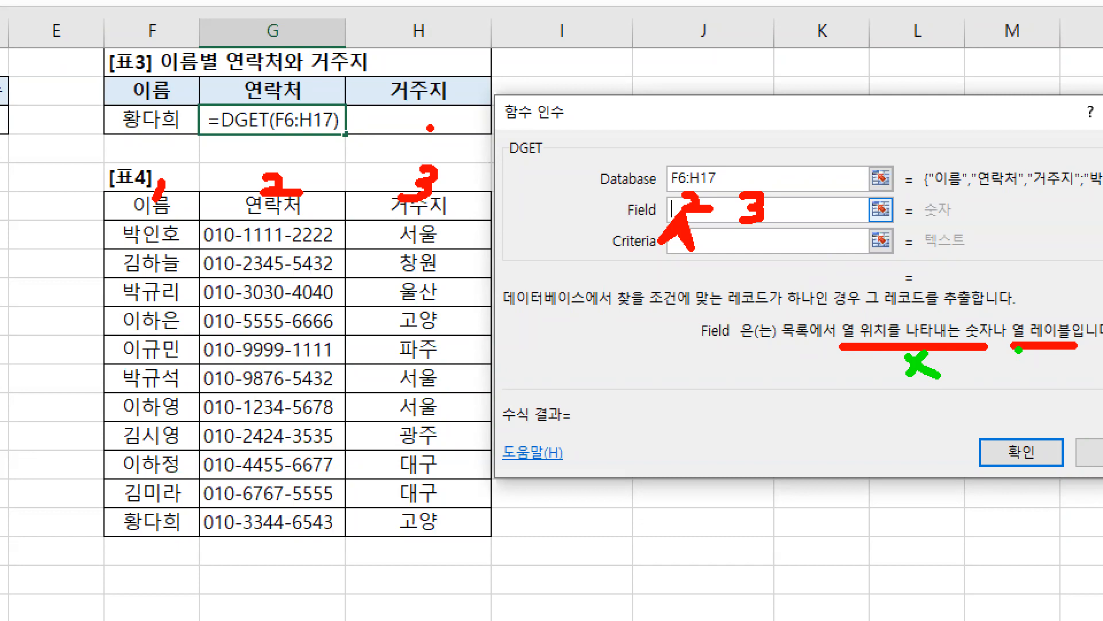
{"action": "left_click_drag", "start_coordinate": [1014, 349], "coordinate": [1084, 348]}
{"action": "mouse_move", "coordinate": [310, 48]}
{"action": "left_mouse_down"}
{"action": "mouse_move", "coordinate": [294, 86]}
{"action": "mouse_move", "coordinate": [332, 71]}
{"action": "mouse_move", "coordinate": [256, 89]}
{"action": "mouse_move", "coordinate": [296, 73]}
{"action": "left_mouse_up"}
{"action": "left_click_drag", "start_coordinate": [293, 222], "coordinate": [294, 195]}
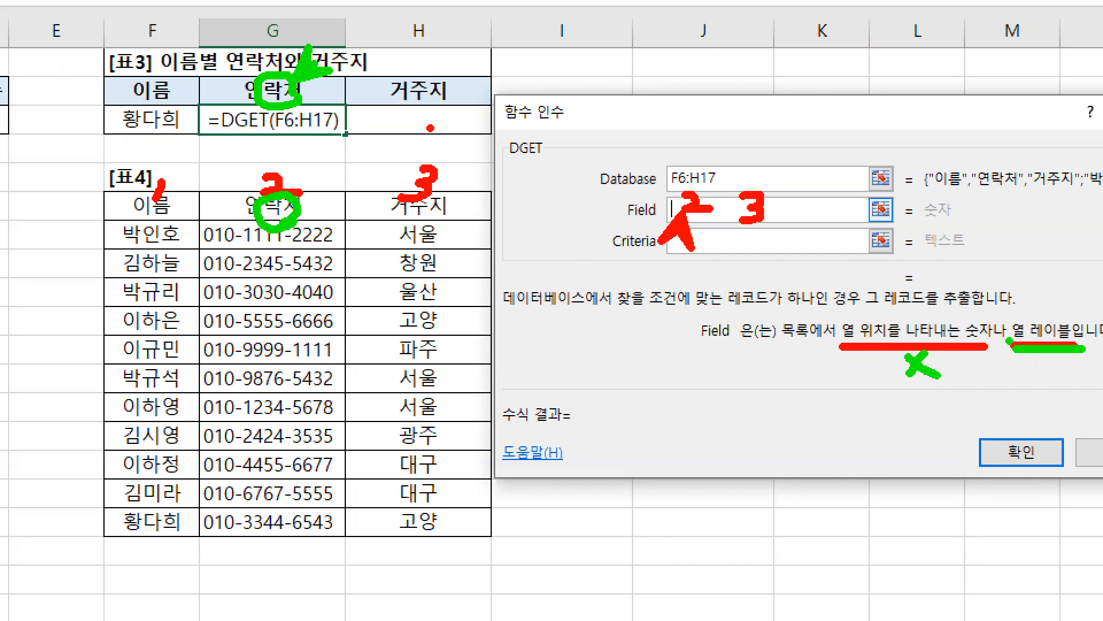
{"action": "key", "text": "Escape"}
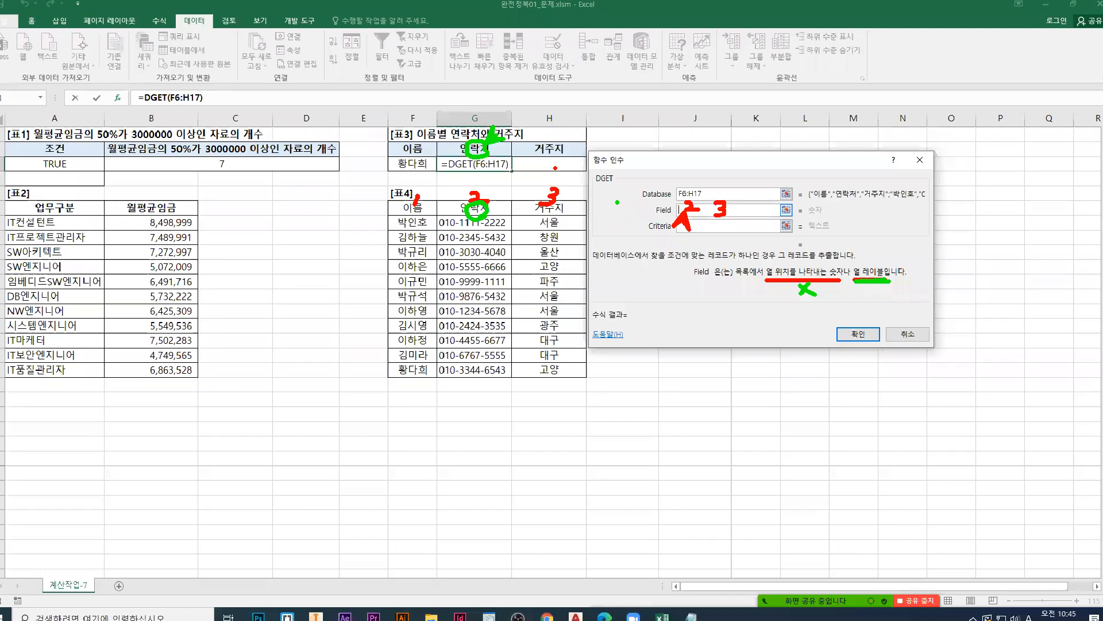
Step: Set DGET's Field argument to G2, the 연락처 heading of 표3, and compare it with the same heading in 표4
{"action": "left_click", "coordinate": [486, 209]}
{"action": "left_click", "coordinate": [489, 151]}
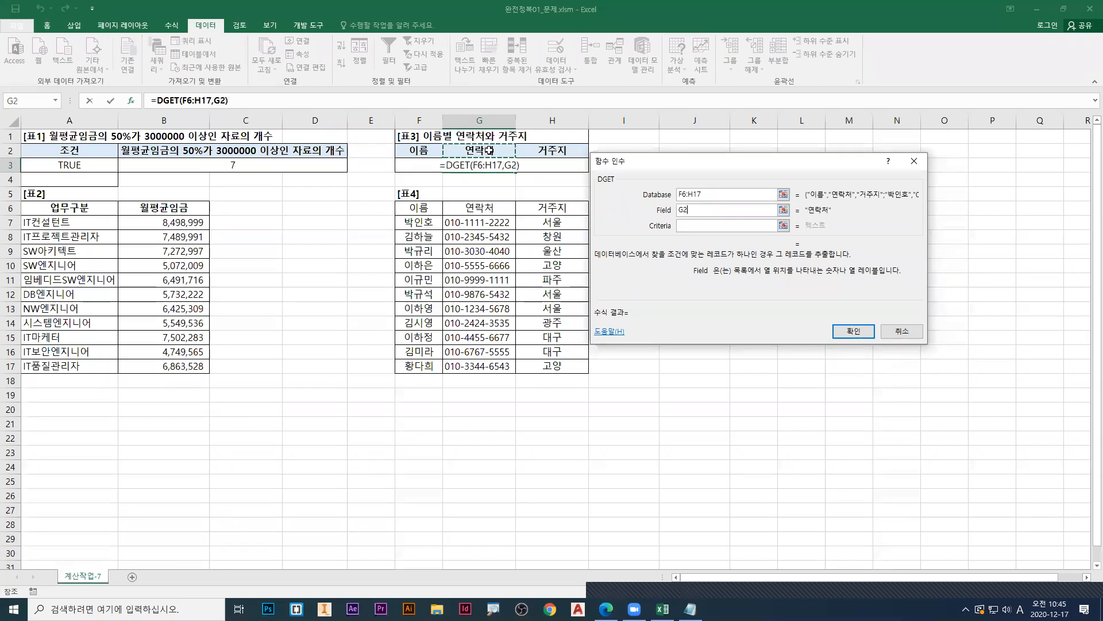
{"action": "key", "text": "ctrl+1"}
{"action": "left_click_drag", "start_coordinate": [487, 149], "coordinate": [513, 135]}
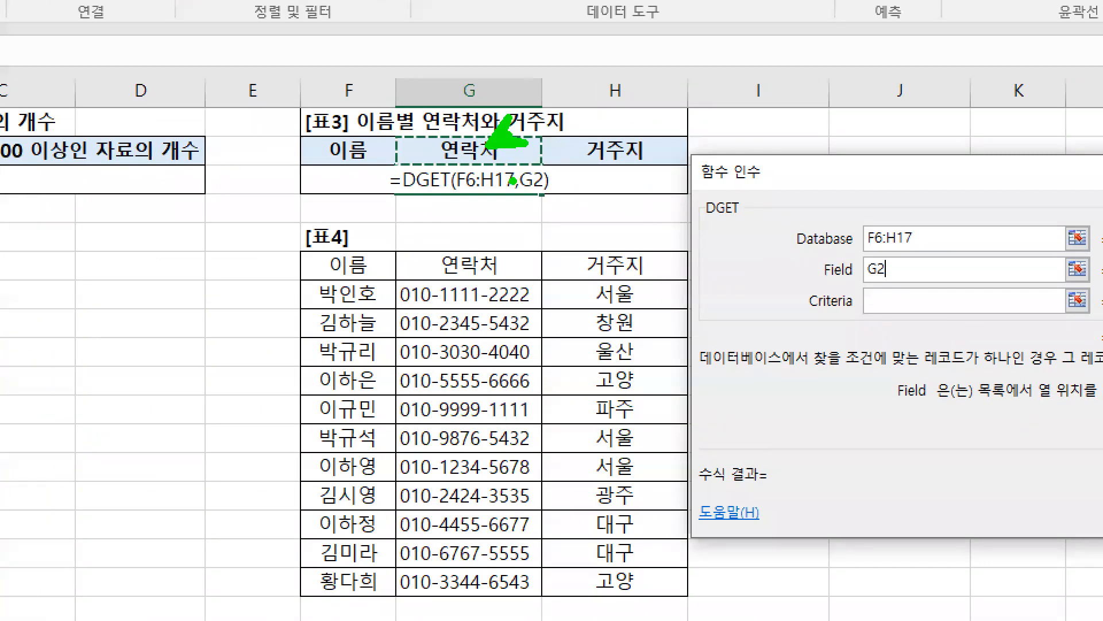
{"action": "left_click_drag", "start_coordinate": [491, 267], "coordinate": [532, 262]}
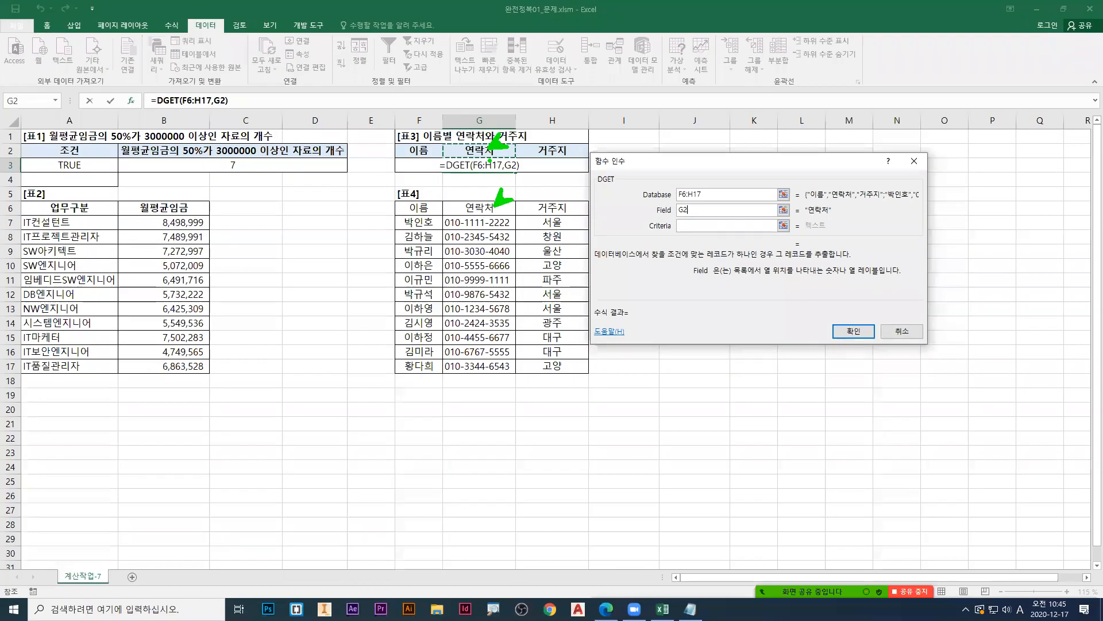
{"action": "key", "text": "Escape"}
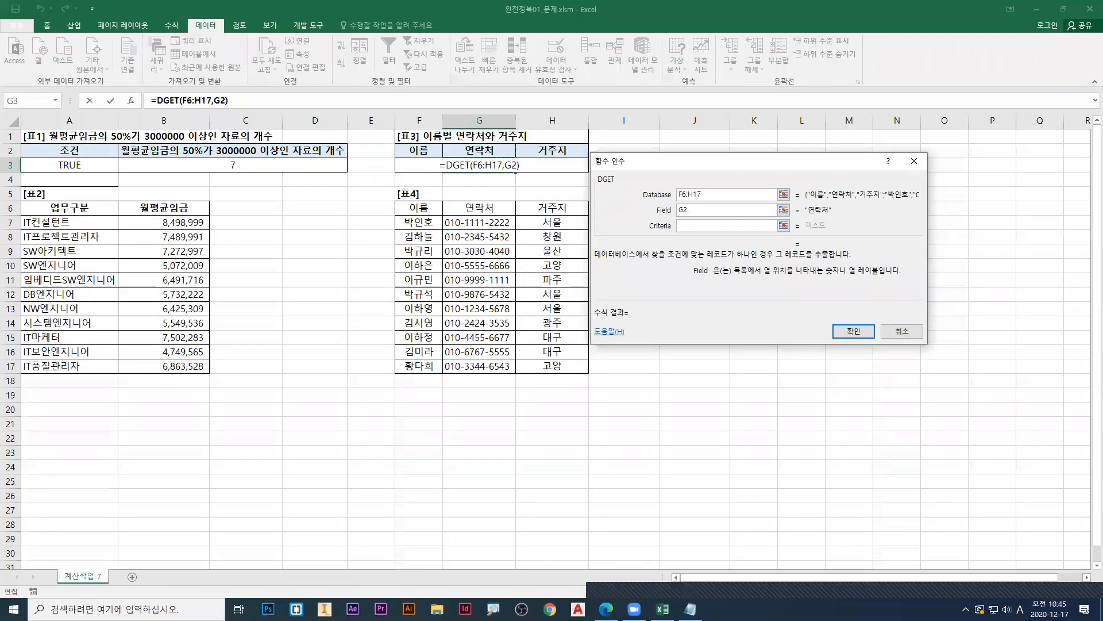
Step: Examine how the relative Field reference G2 shifts to the 거주지 heading when the formula is filled one cell across
{"action": "key", "text": "ctrl+1"}
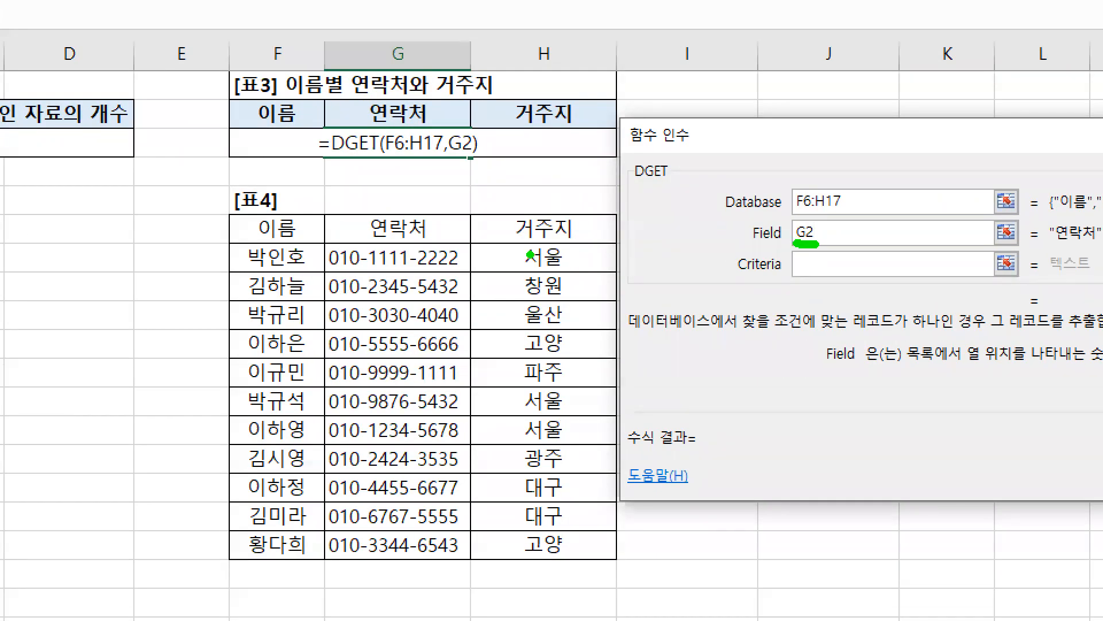
{"action": "left_click_drag", "start_coordinate": [412, 118], "coordinate": [402, 105]}
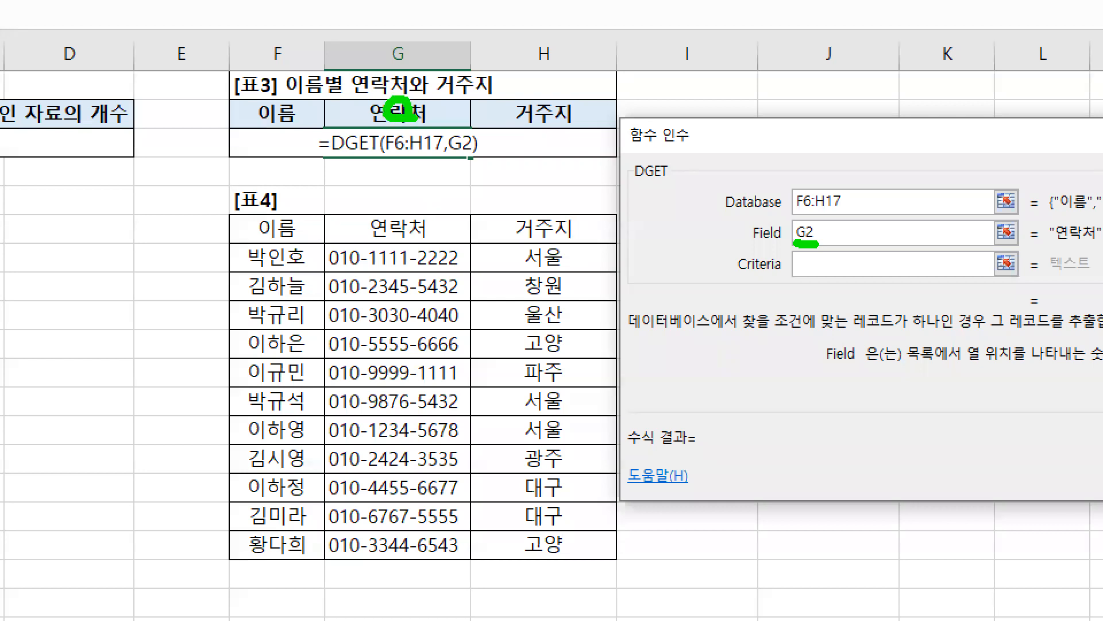
{"action": "key", "text": "r"}
{"action": "mouse_move", "coordinate": [476, 158]}
{"action": "left_mouse_down"}
{"action": "mouse_move", "coordinate": [591, 157]}
{"action": "mouse_move", "coordinate": [595, 181]}
{"action": "left_mouse_up"}
{"action": "key", "text": "g"}
{"action": "mouse_move", "coordinate": [419, 108]}
{"action": "left_mouse_down"}
{"action": "mouse_move", "coordinate": [484, 104]}
{"action": "mouse_move", "coordinate": [485, 121]}
{"action": "left_mouse_up"}
{"action": "mouse_move", "coordinate": [564, 122]}
{"action": "left_mouse_down"}
{"action": "mouse_move", "coordinate": [546, 119]}
{"action": "mouse_move", "coordinate": [566, 118]}
{"action": "left_mouse_up"}
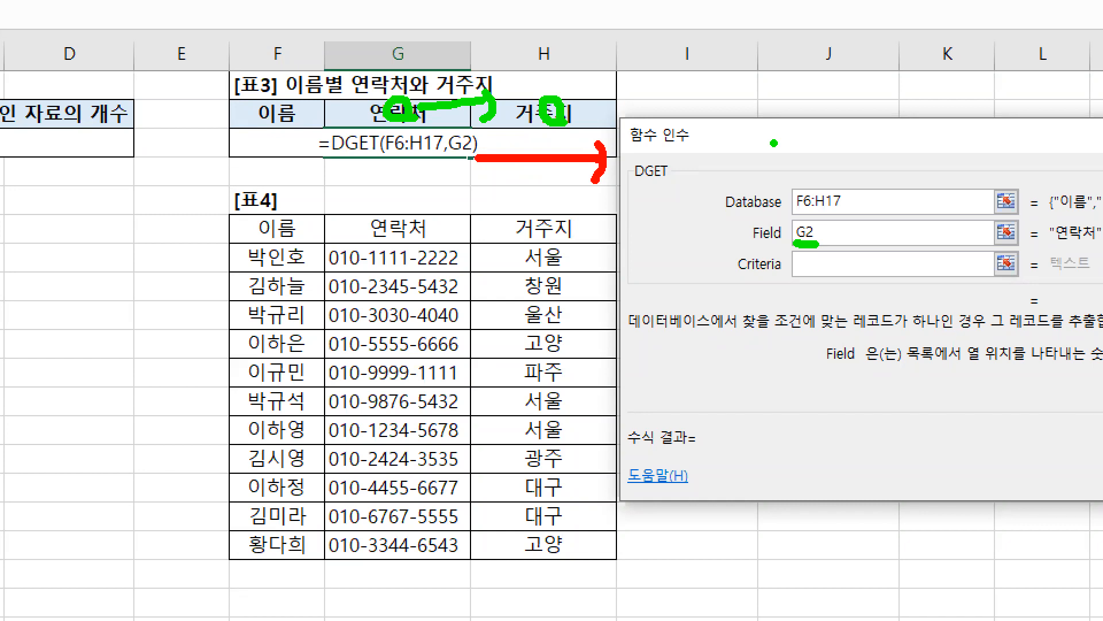
{"action": "key", "text": "Escape"}
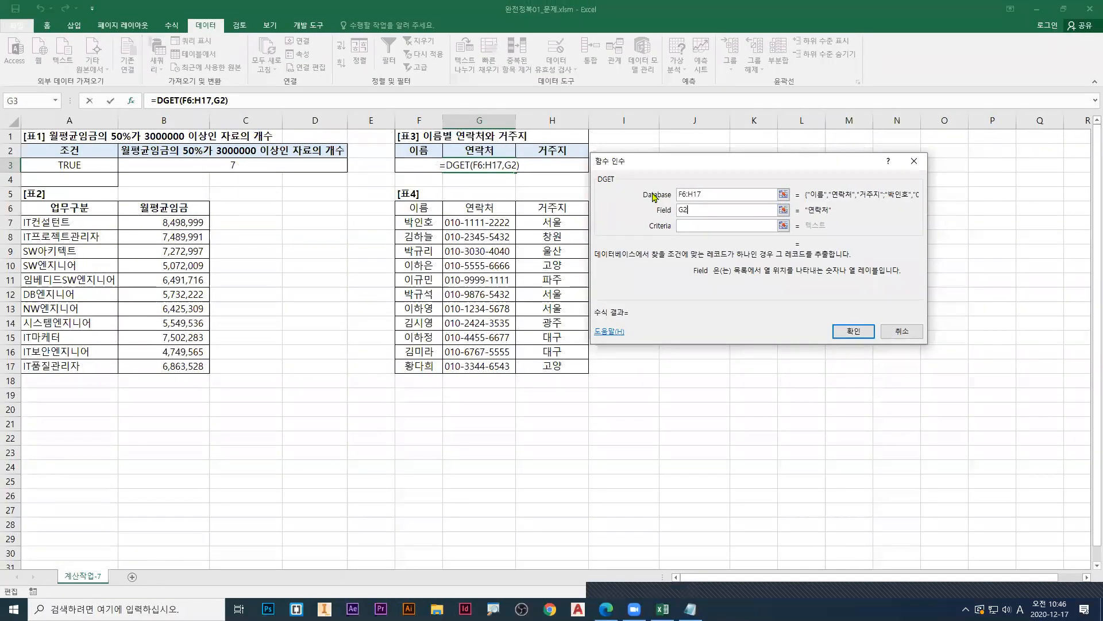
Step: Make DGET's Database range absolute as $F$6:$H$17
{"action": "left_click_drag", "start_coordinate": [712, 198], "coordinate": [668, 201]}
{"action": "key", "text": "F4"}
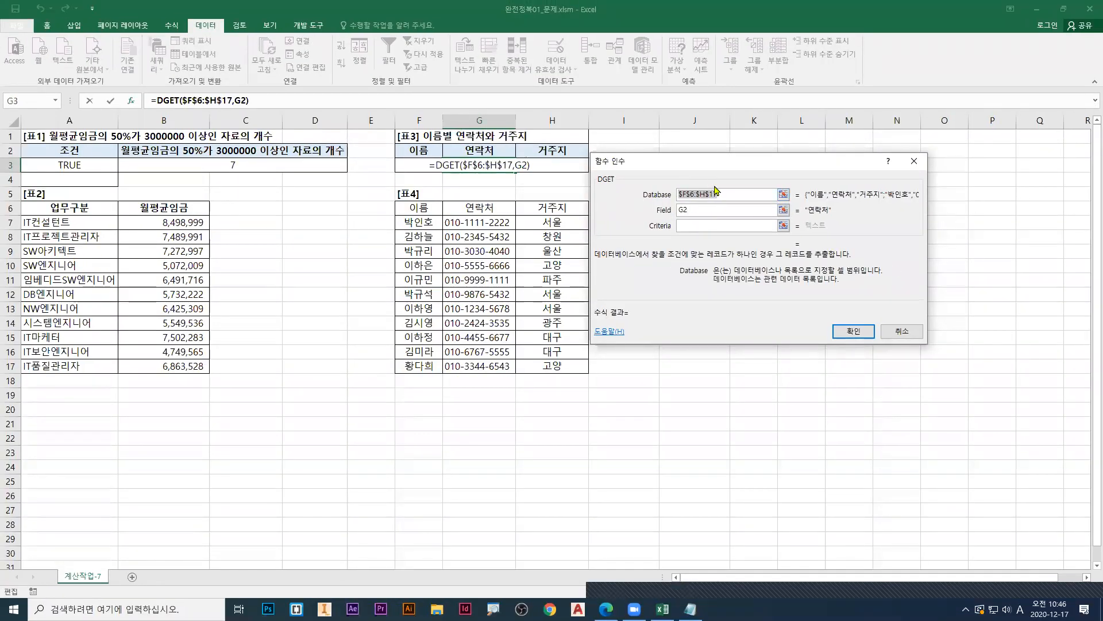
{"action": "left_click_drag", "start_coordinate": [711, 173], "coordinate": [730, 173]}
Step: Examine why the 표4 range in the Database argument has to stay fixed when the formula is filled to H3
{"action": "key", "text": "ctrl+1"}
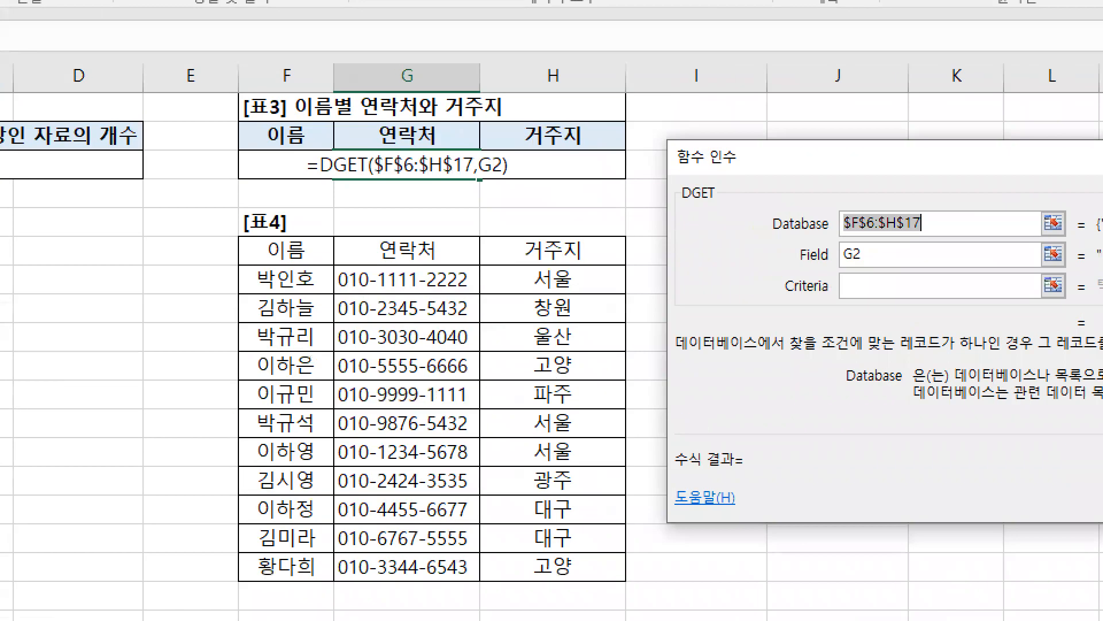
{"action": "left_click_drag", "start_coordinate": [844, 237], "coordinate": [942, 236]}
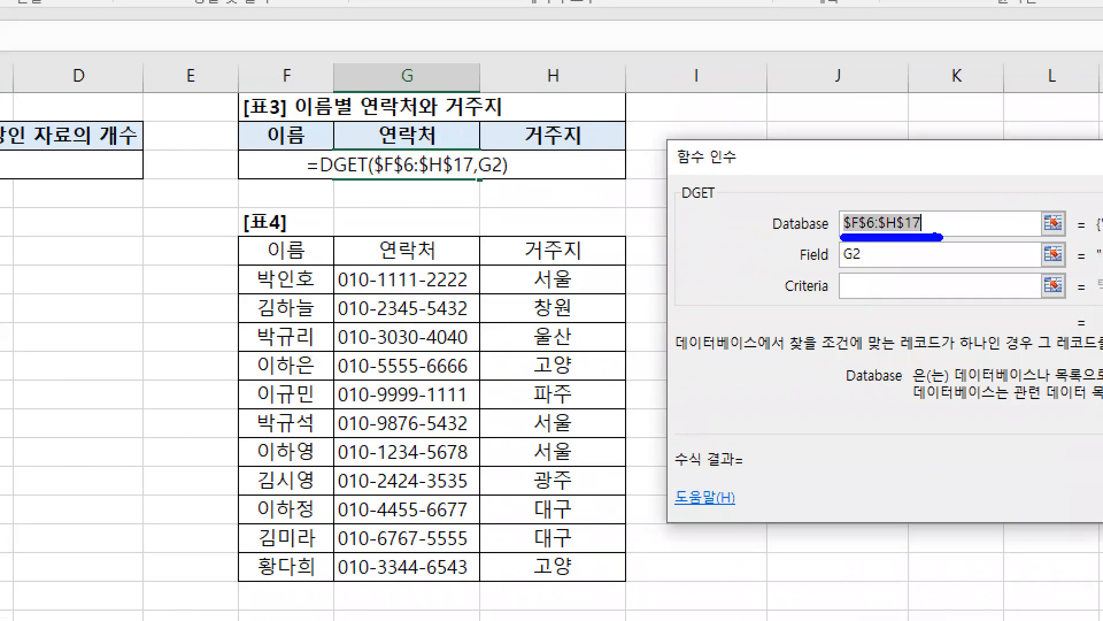
{"action": "left_click_drag", "start_coordinate": [233, 230], "coordinate": [626, 583]}
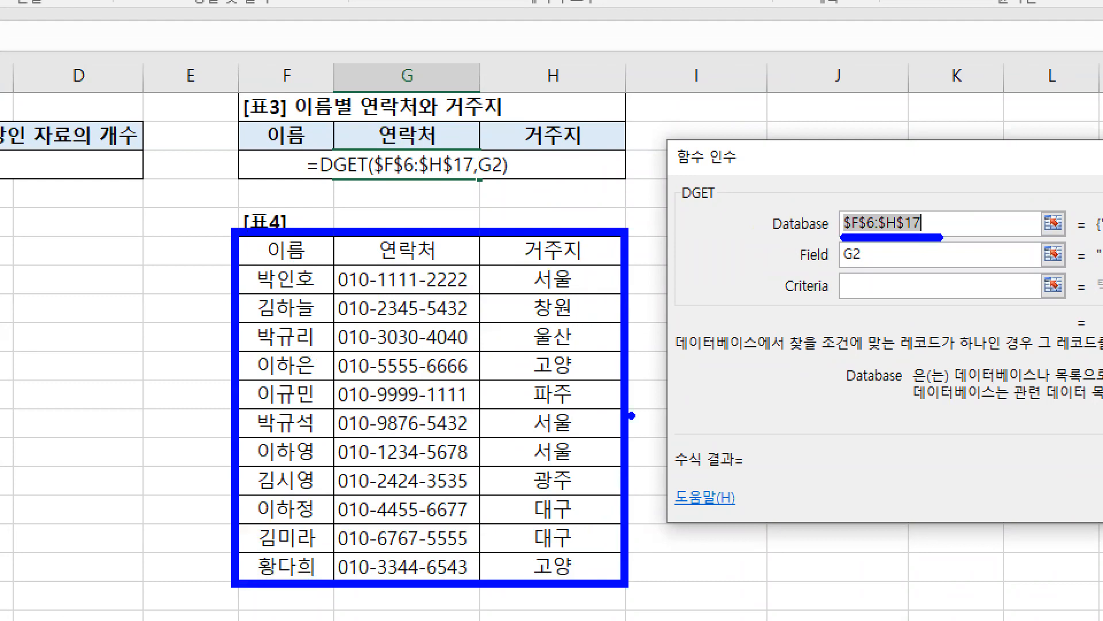
{"action": "mouse_move", "coordinate": [618, 385]}
{"action": "left_mouse_down"}
{"action": "mouse_move", "coordinate": [687, 385]}
{"action": "mouse_move", "coordinate": [681, 415]}
{"action": "left_mouse_up"}
{"action": "key", "text": "r"}
{"action": "left_click_drag", "start_coordinate": [666, 359], "coordinate": [648, 414]}
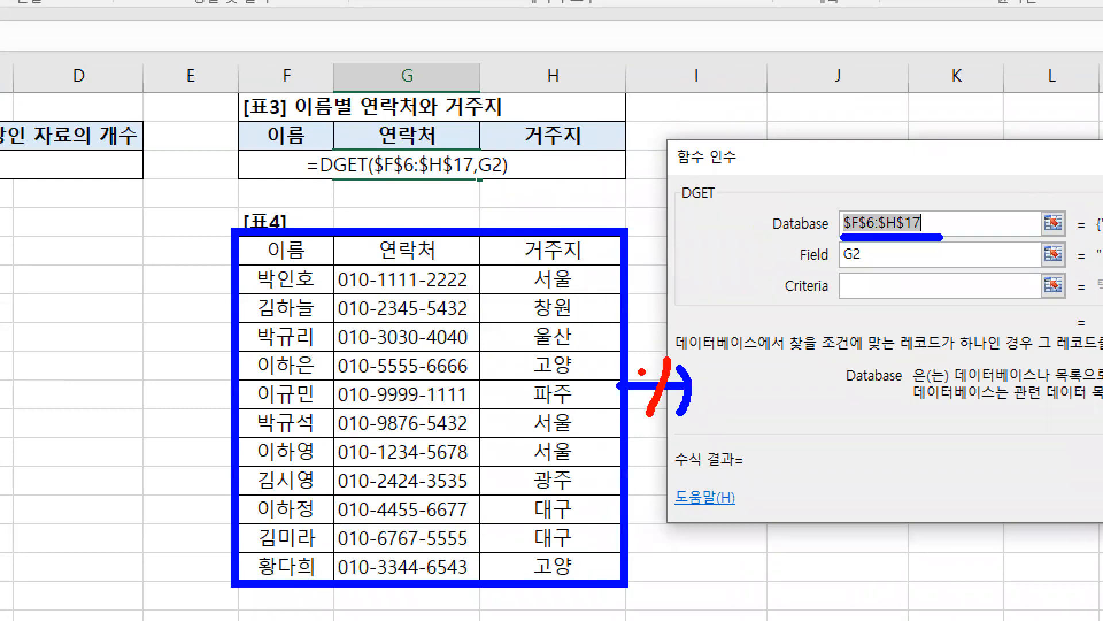
{"action": "left_click_drag", "start_coordinate": [641, 372], "coordinate": [689, 418]}
{"action": "mouse_move", "coordinate": [484, 178]}
{"action": "left_mouse_down"}
{"action": "mouse_move", "coordinate": [599, 179]}
{"action": "mouse_move", "coordinate": [598, 194]}
{"action": "left_mouse_up"}
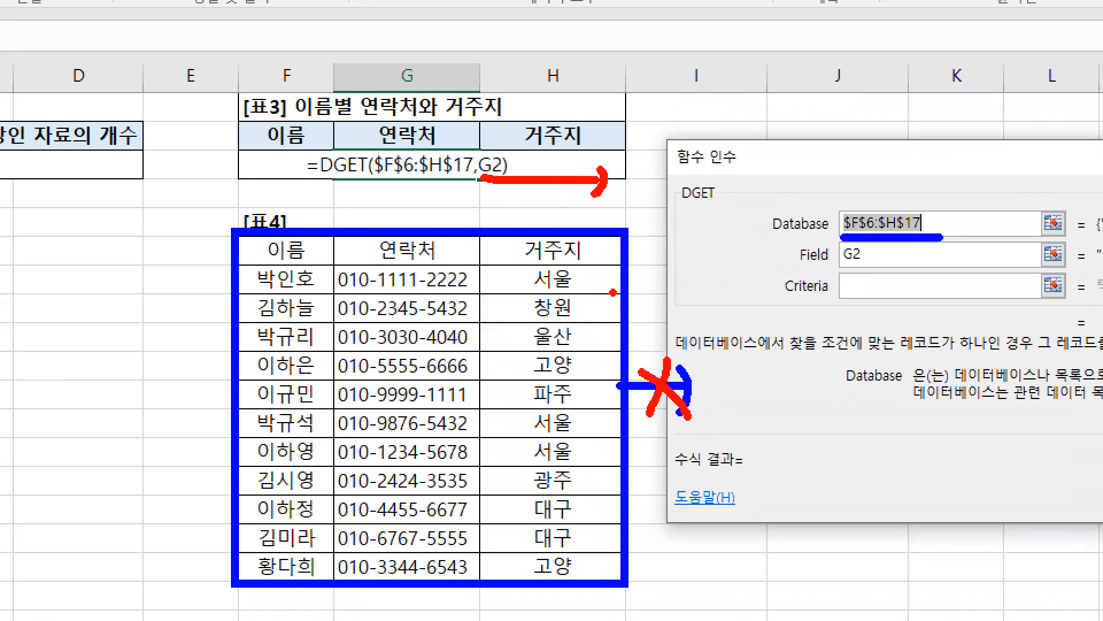
Step: Examine how Field G2 moves from 연락처 to 거주지 in 표3 and matches the corresponding headings in 표4
{"action": "key", "text": "g"}
{"action": "left_click_drag", "start_coordinate": [843, 270], "coordinate": [870, 271]}
{"action": "left_click_drag", "start_coordinate": [405, 131], "coordinate": [397, 141]}
{"action": "left_click_drag", "start_coordinate": [417, 253], "coordinate": [428, 255]}
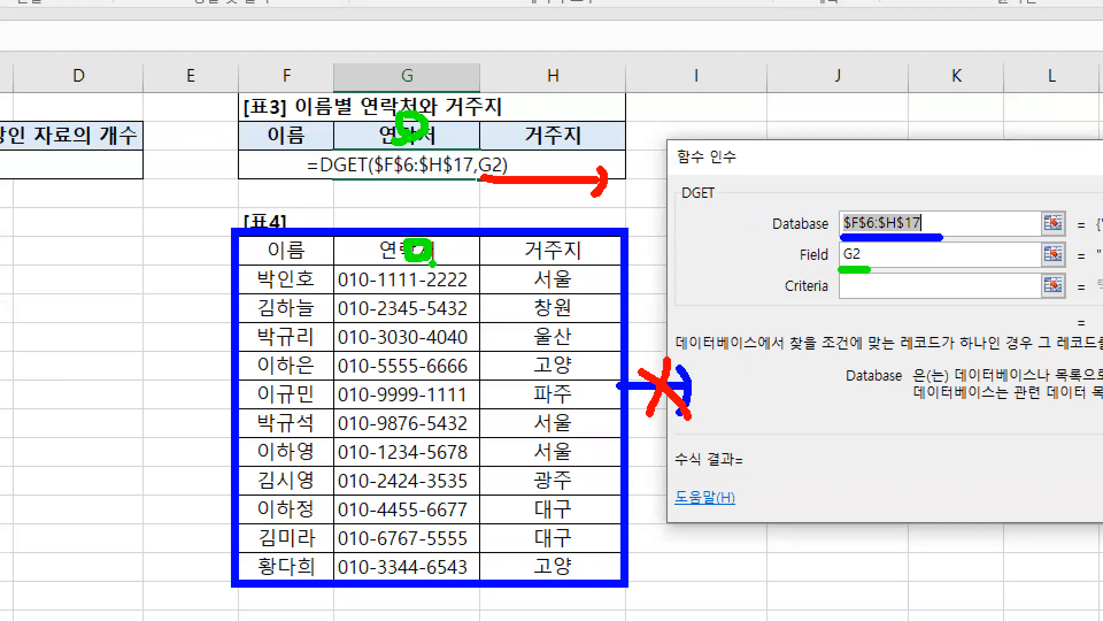
{"action": "mouse_move", "coordinate": [455, 252]}
{"action": "left_mouse_down"}
{"action": "mouse_move", "coordinate": [508, 247]}
{"action": "mouse_move", "coordinate": [506, 270]}
{"action": "left_mouse_up"}
{"action": "left_click_drag", "start_coordinate": [452, 134], "coordinate": [517, 133]}
{"action": "mouse_move", "coordinate": [501, 122]}
{"action": "left_mouse_down"}
{"action": "mouse_move", "coordinate": [510, 128]}
{"action": "mouse_move", "coordinate": [500, 150]}
{"action": "left_mouse_up"}
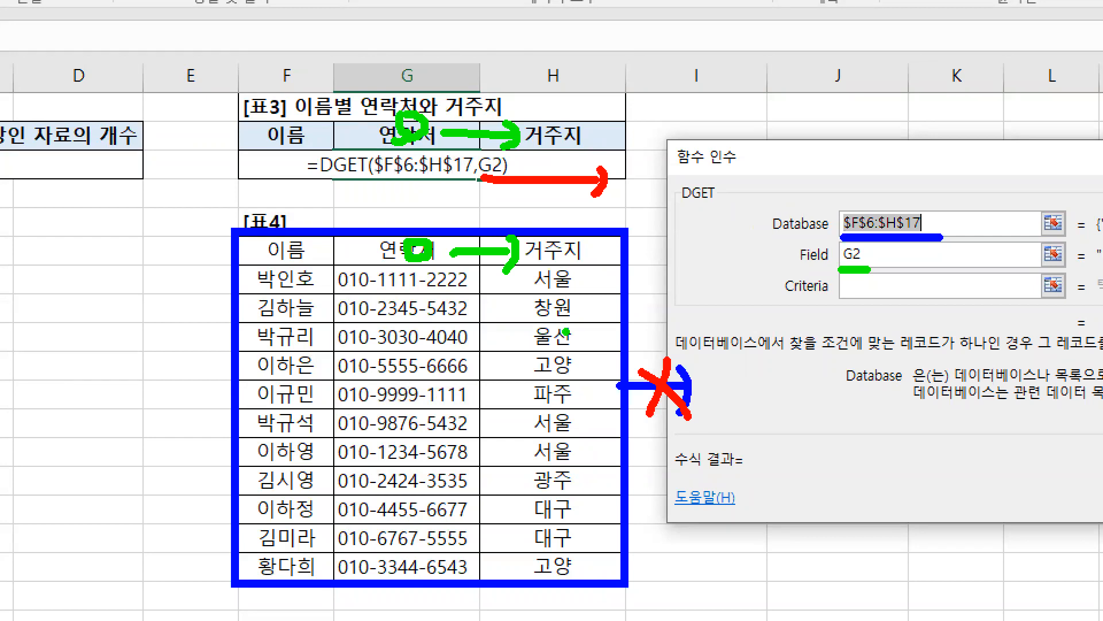
{"action": "left_click_drag", "start_coordinate": [553, 258], "coordinate": [560, 259]}
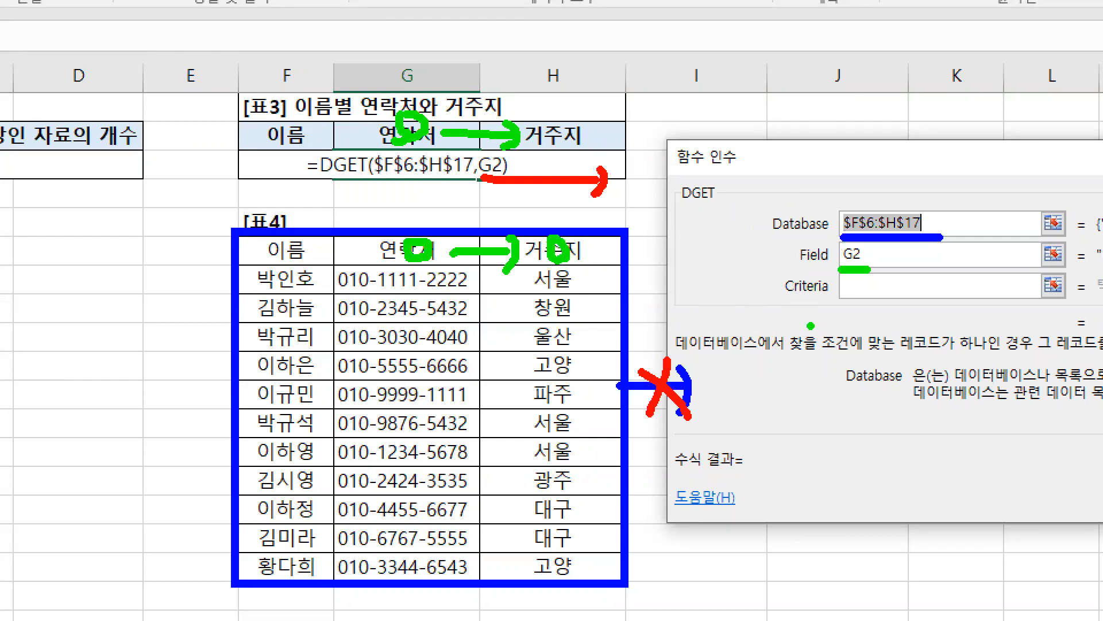
{"action": "key", "text": "Escape"}
Step: Activate DGET's Criteria argument and examine F2:F3 as the condition range that must not shift when filled across
{"action": "left_click", "coordinate": [713, 226]}
{"action": "key", "text": "ctrl+1"}
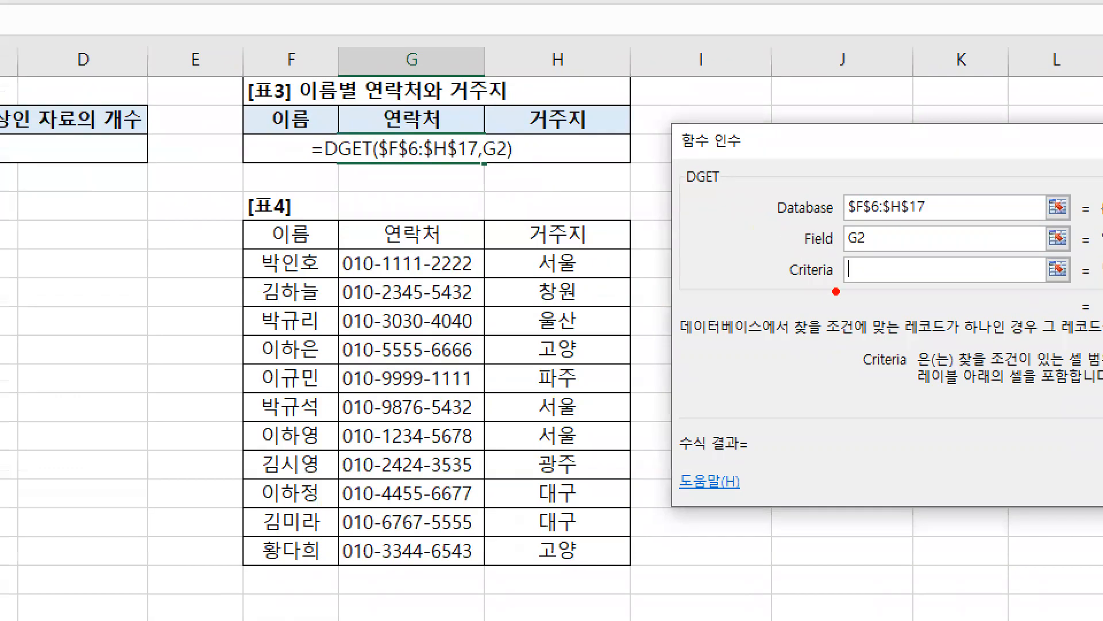
{"action": "left_click_drag", "start_coordinate": [691, 239], "coordinate": [698, 226]}
{"action": "left_click_drag", "start_coordinate": [237, 102], "coordinate": [340, 166]}
{"action": "key", "text": "b"}
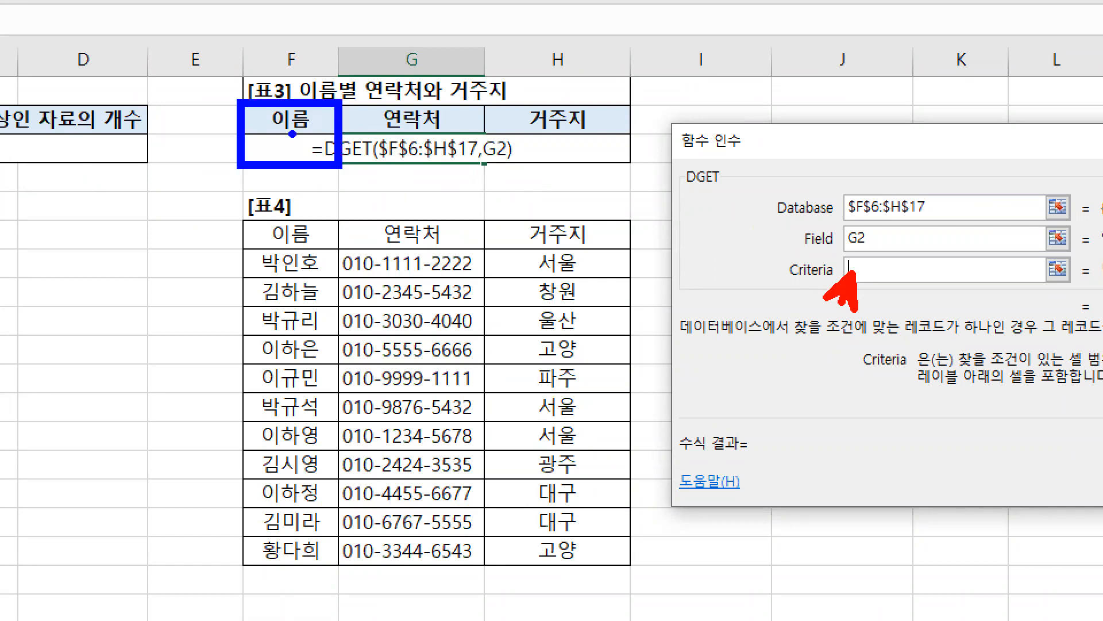
{"action": "mouse_move", "coordinate": [295, 122]}
{"action": "left_mouse_down"}
{"action": "mouse_move", "coordinate": [295, 150]}
{"action": "mouse_move", "coordinate": [310, 138]}
{"action": "left_mouse_up"}
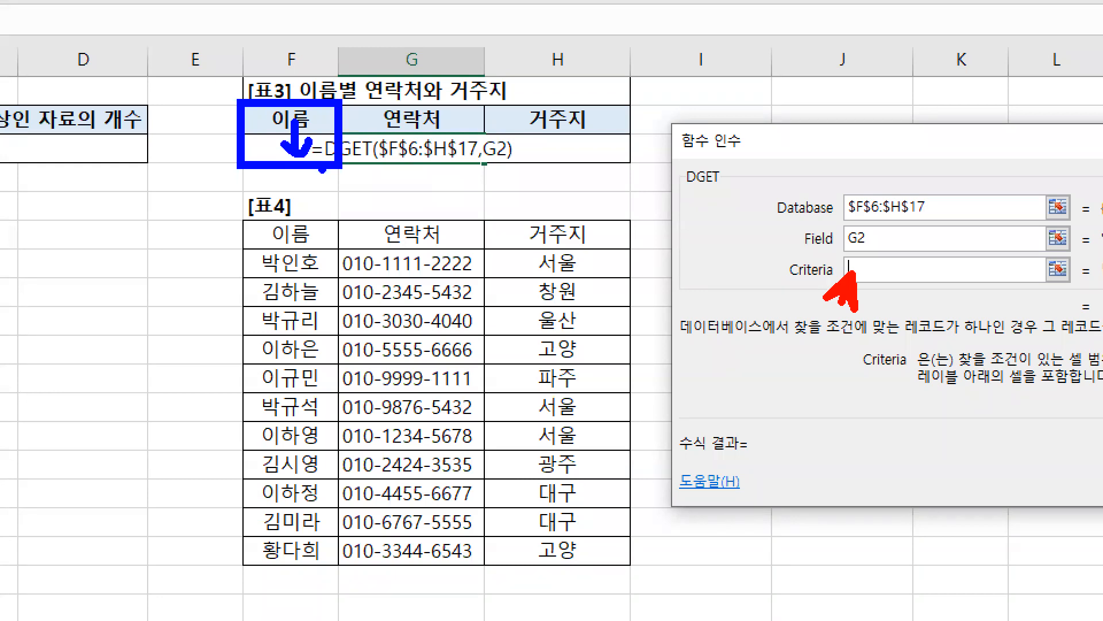
{"action": "key", "text": "r"}
{"action": "mouse_move", "coordinate": [483, 162]}
{"action": "left_mouse_down"}
{"action": "mouse_move", "coordinate": [534, 152]}
{"action": "mouse_move", "coordinate": [528, 183]}
{"action": "left_mouse_up"}
{"action": "left_click_drag", "start_coordinate": [337, 130], "coordinate": [397, 131]}
{"action": "mouse_move", "coordinate": [386, 120]}
{"action": "left_mouse_down"}
{"action": "mouse_move", "coordinate": [399, 132]}
{"action": "mouse_move", "coordinate": [390, 147]}
{"action": "mouse_move", "coordinate": [353, 149]}
{"action": "mouse_move", "coordinate": [380, 151]}
{"action": "left_mouse_up"}
{"action": "key", "text": "g"}
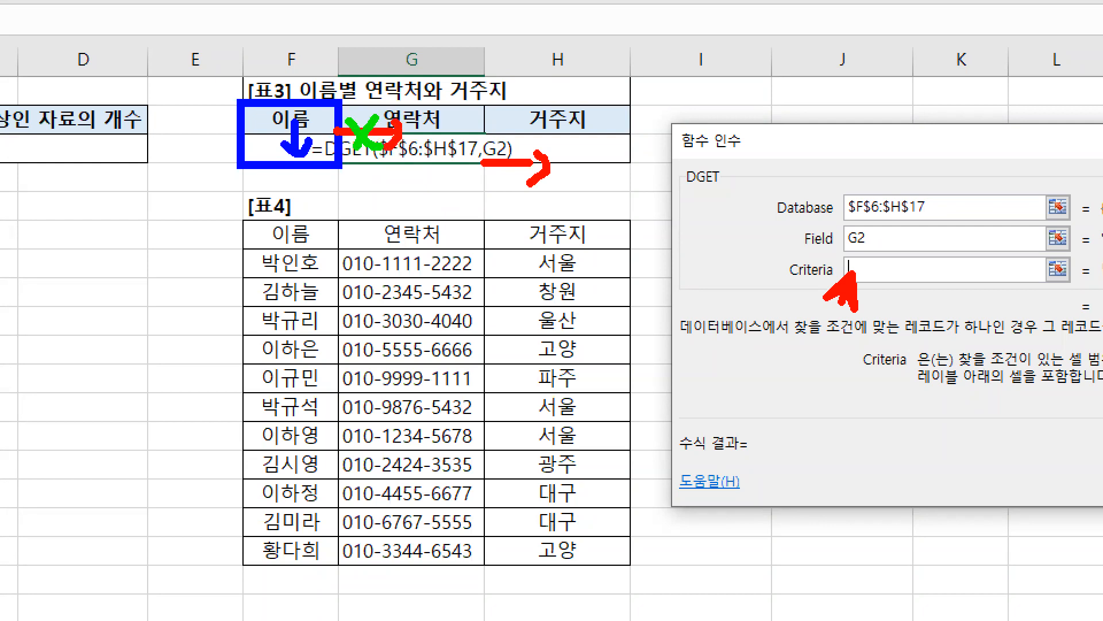
Step: Set DGET's Criteria argument to the absolute range $F$2:$F$3
{"action": "key", "text": "Escape"}
{"action": "left_click", "coordinate": [425, 152]}
{"action": "left_click_drag", "start_coordinate": [428, 162], "coordinate": [428, 164]}
{"action": "key", "text": "F4"}
Step: Review the absolute Database range $F$6:$H$17 against 표4 and the Criteria range $F$2:$F$3 against the name condition in 표3
{"action": "key", "text": "ctrl+1"}
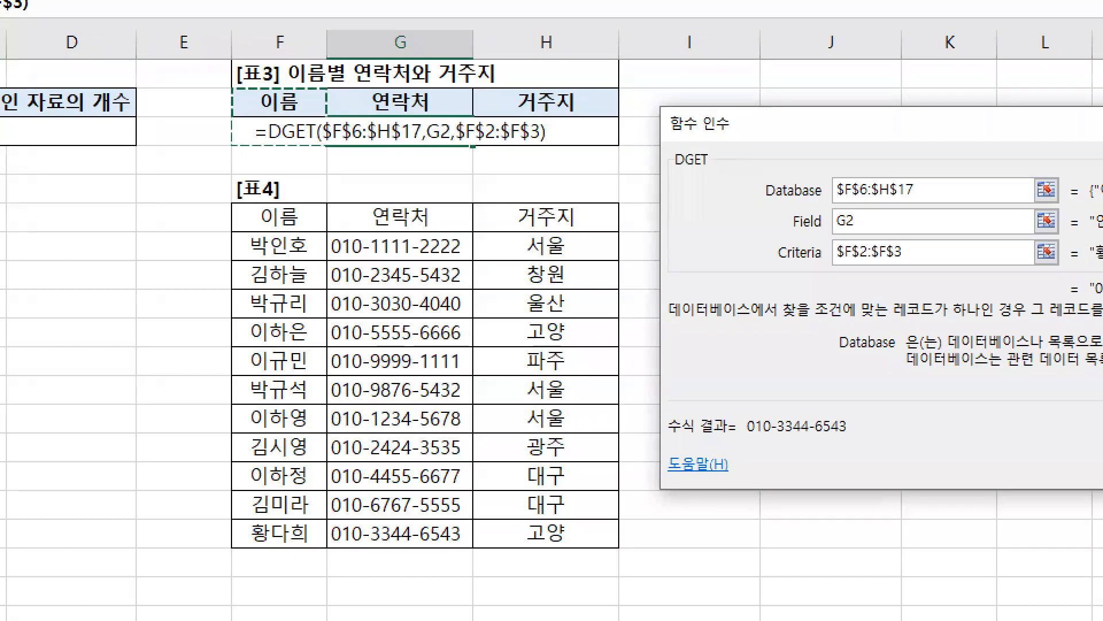
{"action": "left_click", "coordinate": [580, 202]}
{"action": "left_click_drag", "start_coordinate": [210, 200], "coordinate": [595, 543]}
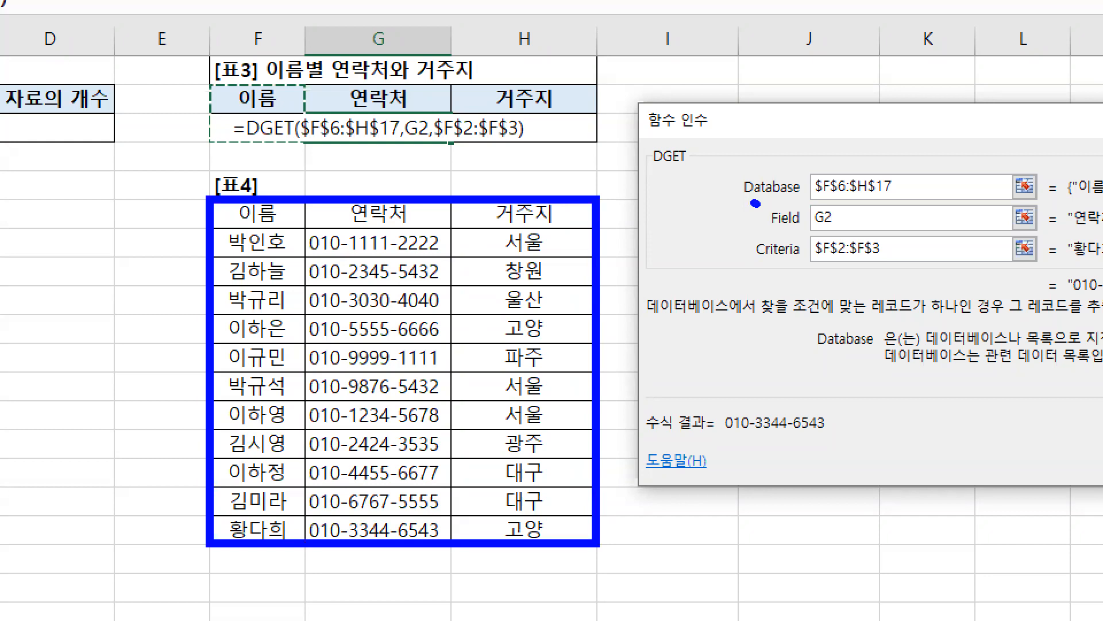
{"action": "left_click_drag", "start_coordinate": [753, 203], "coordinate": [904, 203]}
{"action": "left_click_drag", "start_coordinate": [209, 84], "coordinate": [305, 147]}
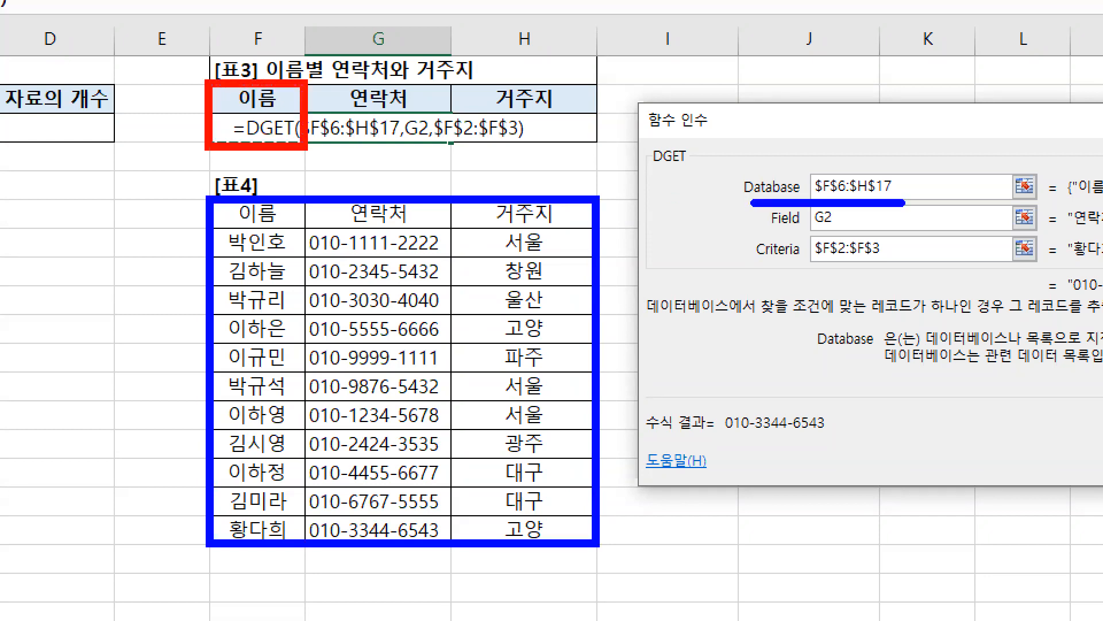
{"action": "left_click_drag", "start_coordinate": [753, 266], "coordinate": [895, 267]}
{"action": "key", "text": "g"}
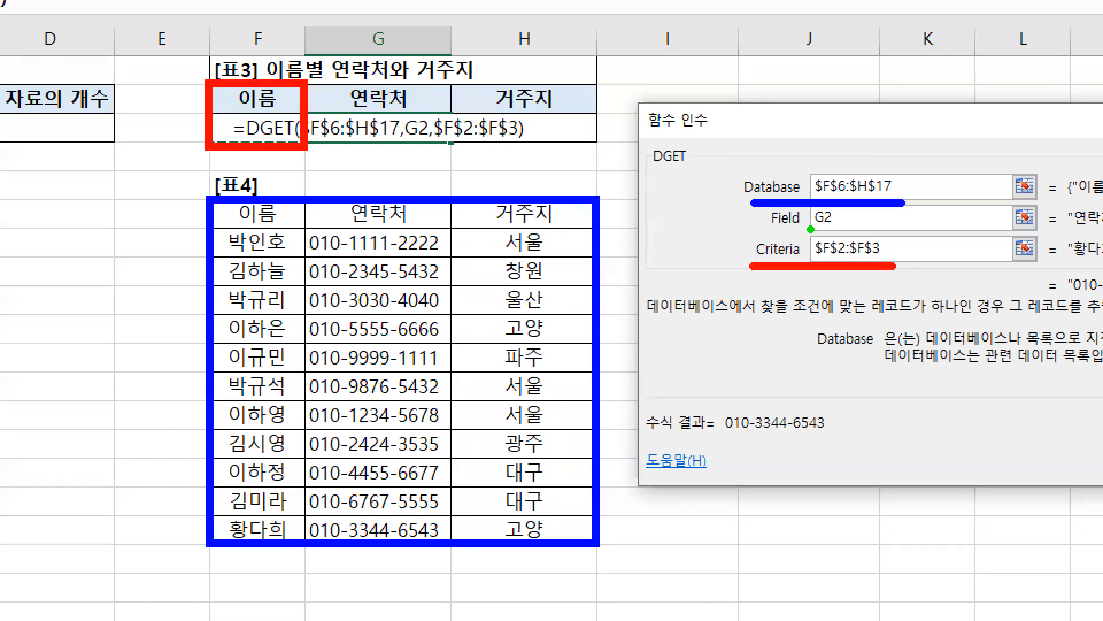
Step: Check the relative Field reference G2 against the 연락처 and 거주지 headings, and confirm the DGET formula in G3
{"action": "left_click_drag", "start_coordinate": [811, 233], "coordinate": [839, 230]}
{"action": "left_click_drag", "start_coordinate": [666, 168], "coordinate": [687, 169]}
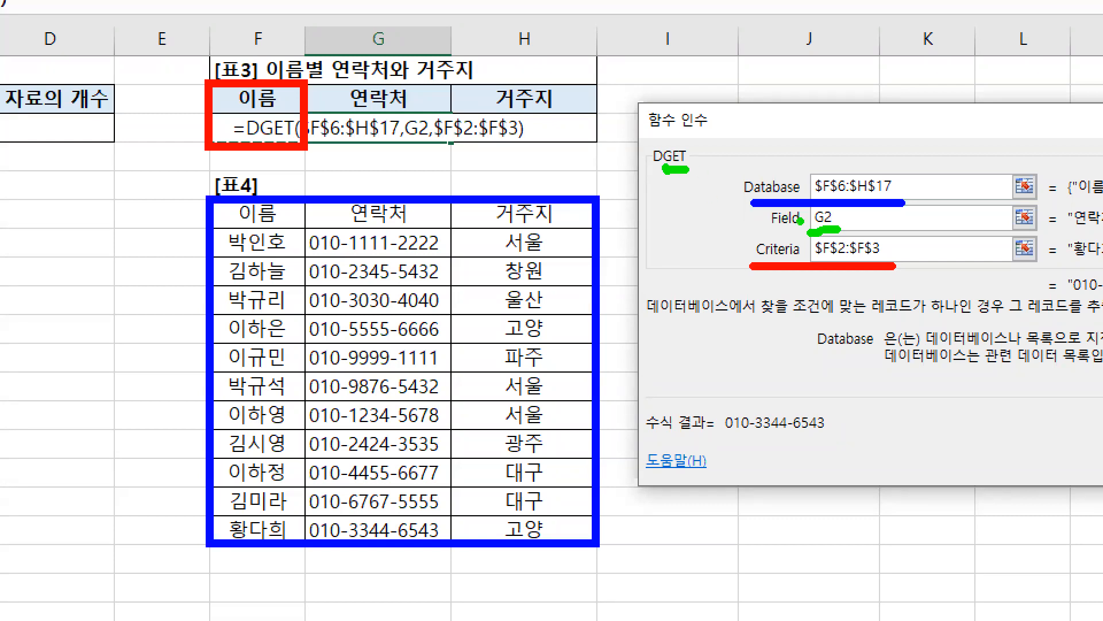
{"action": "left_click_drag", "start_coordinate": [383, 222], "coordinate": [385, 224]}
{"action": "left_click_drag", "start_coordinate": [399, 99], "coordinate": [397, 96]}
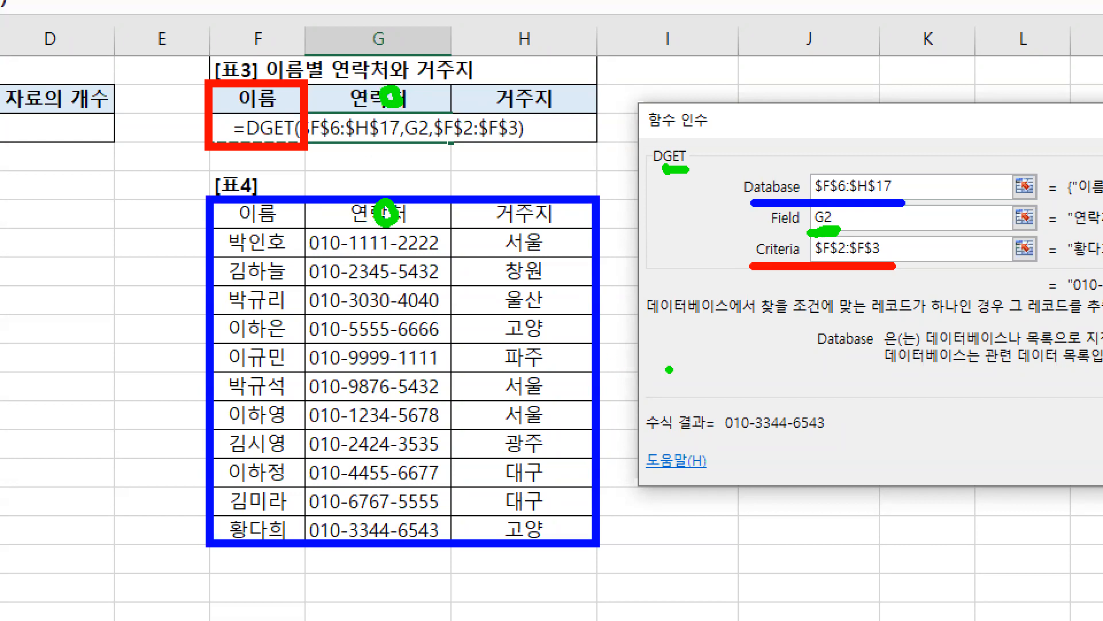
{"action": "mouse_move", "coordinate": [430, 94]}
{"action": "left_mouse_down"}
{"action": "mouse_move", "coordinate": [497, 101]}
{"action": "mouse_move", "coordinate": [495, 111]}
{"action": "left_mouse_up"}
{"action": "left_click_drag", "start_coordinate": [425, 213], "coordinate": [485, 222]}
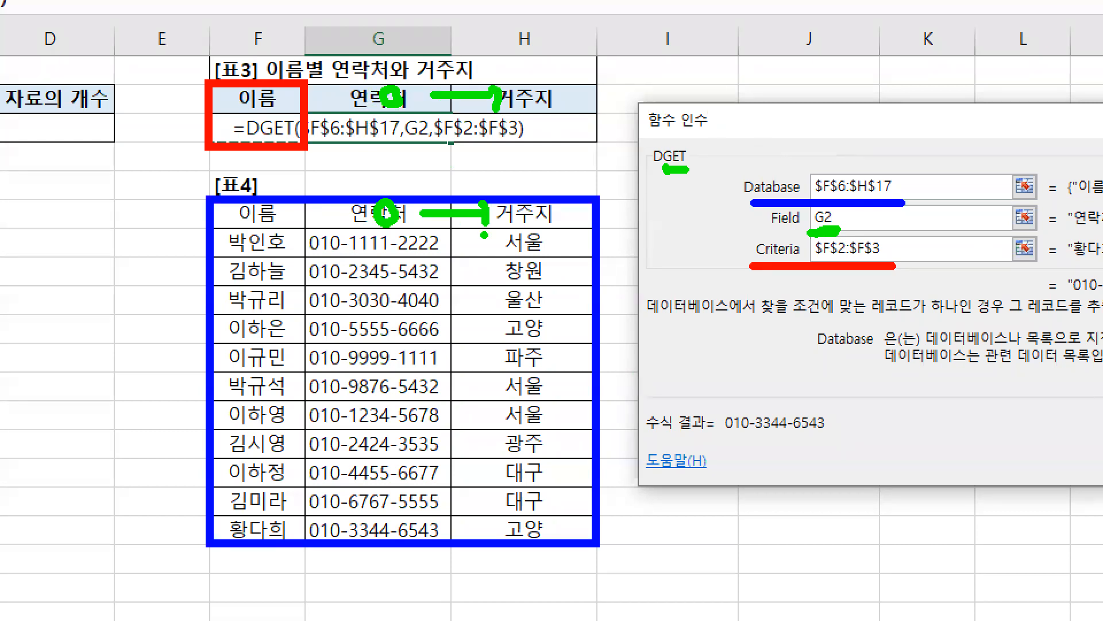
{"action": "key", "text": "Escape"}
{"action": "key", "text": "Return"}
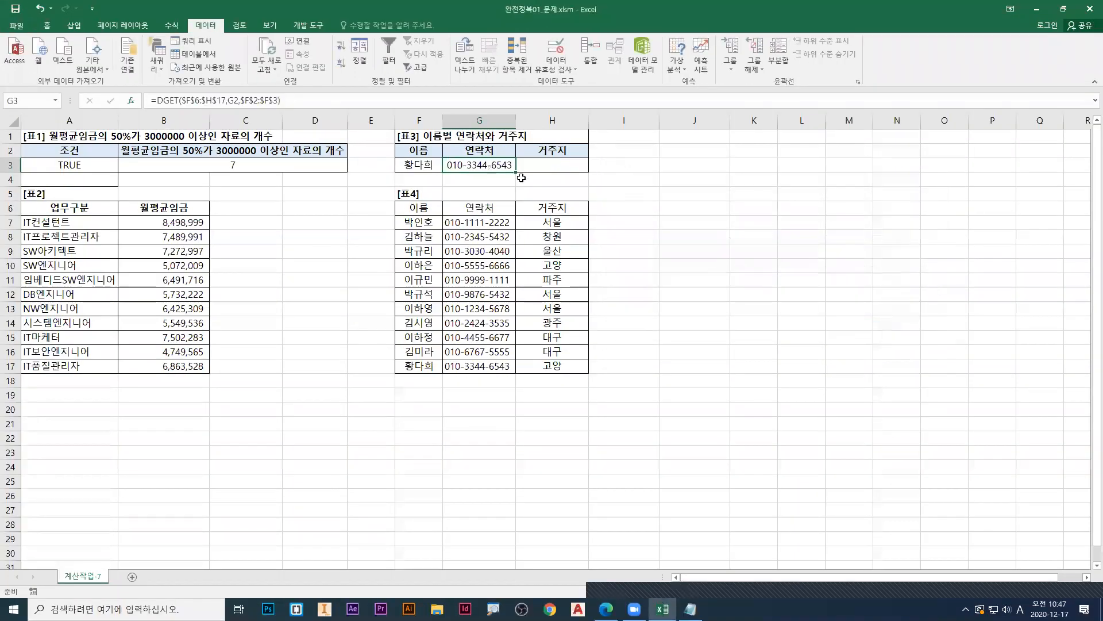
Step: Fill the DGET formula from G3 across to H3 and compare both results with the matching person's row in 표4
{"action": "left_click_drag", "start_coordinate": [516, 171], "coordinate": [575, 171]}
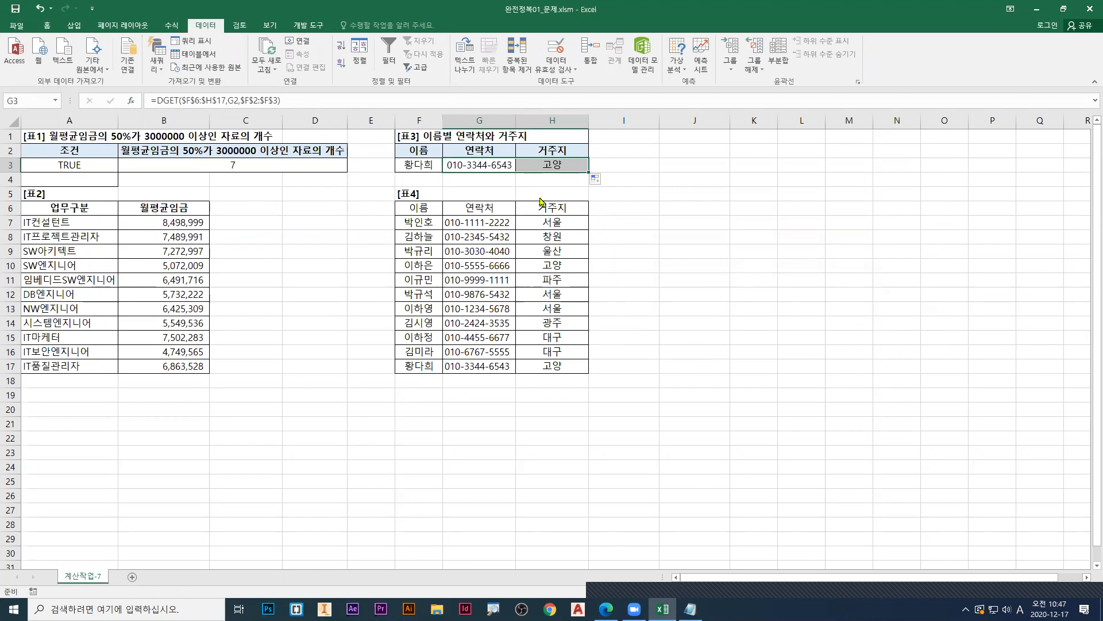
{"action": "key", "text": "ctrl+1"}
{"action": "left_click", "coordinate": [403, 175]}
{"action": "left_click_drag", "start_coordinate": [320, 129], "coordinate": [649, 128]}
{"action": "left_click_drag", "start_coordinate": [379, 534], "coordinate": [647, 535]}
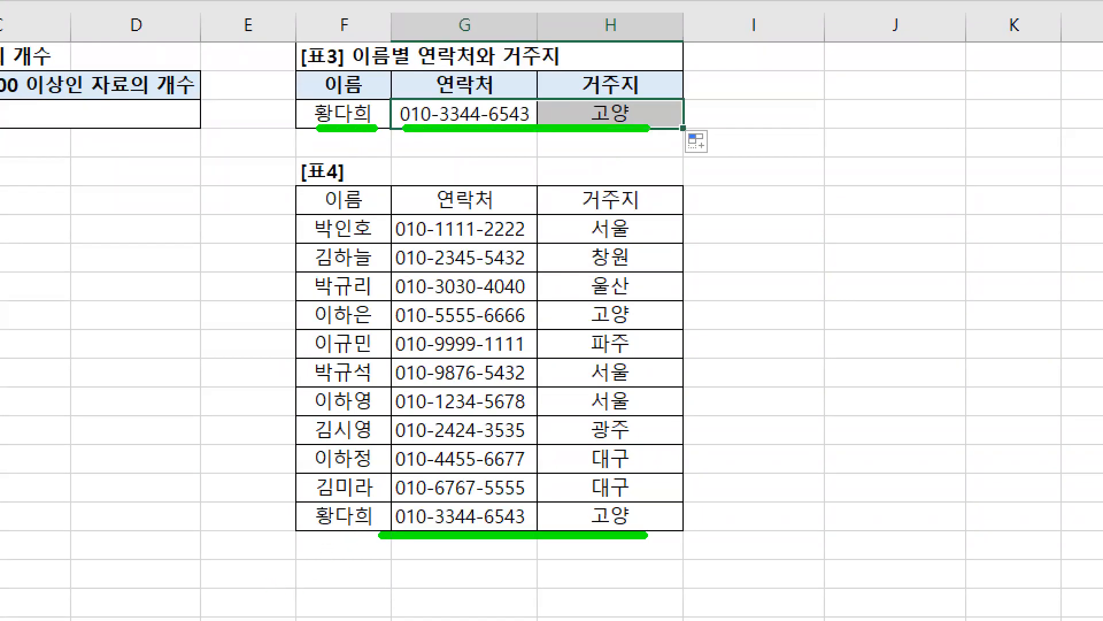
{"action": "key", "text": "r"}
{"action": "left_click_drag", "start_coordinate": [370, 122], "coordinate": [399, 145]}
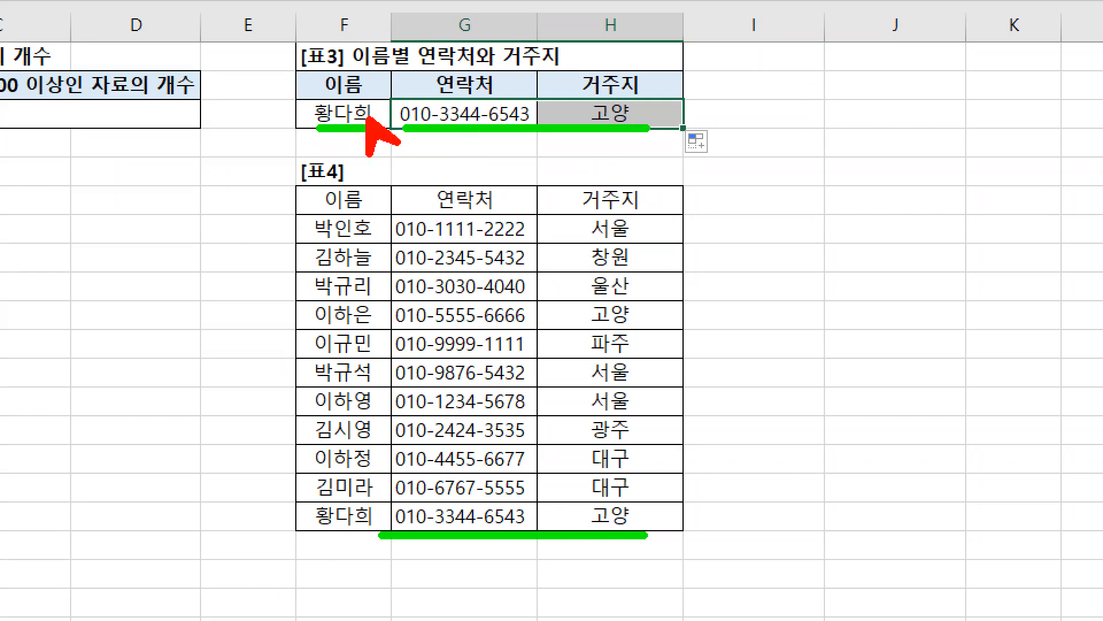
{"action": "key", "text": "Escape"}
Step: Select the name from row 12 of 표4 in F3 and compare the returned contact and residence with that row
{"action": "left_click", "coordinate": [422, 165]}
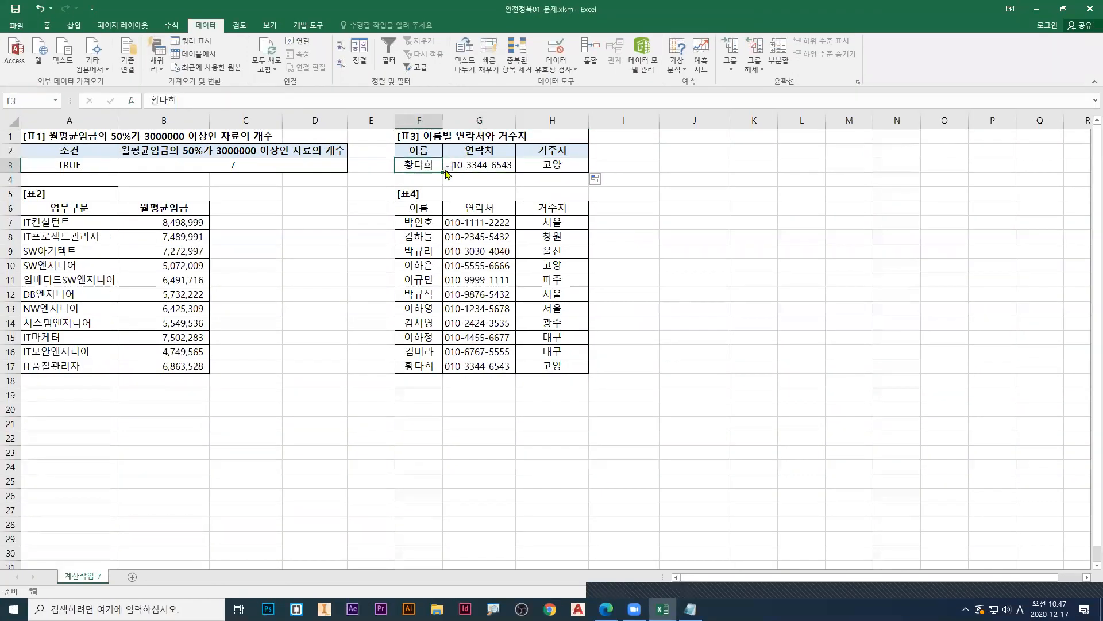
{"action": "left_click", "coordinate": [447, 165]}
{"action": "left_click", "coordinate": [388, 196]}
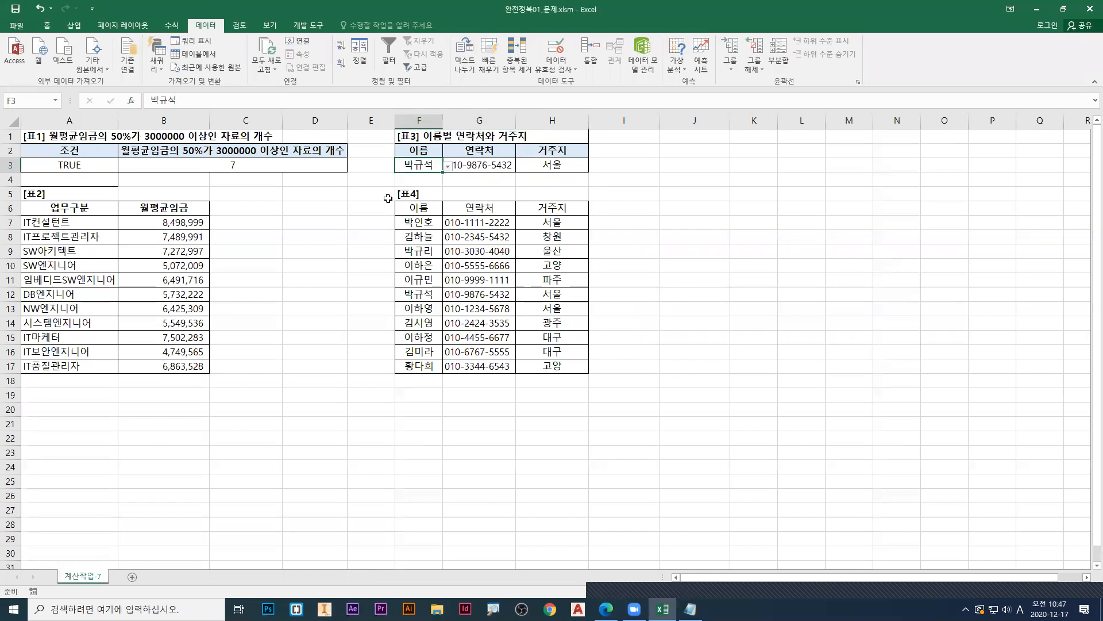
{"action": "key", "text": "ctrl+1"}
{"action": "left_click_drag", "start_coordinate": [405, 403], "coordinate": [782, 405]}
{"action": "left_click_drag", "start_coordinate": [510, 148], "coordinate": [805, 149]}
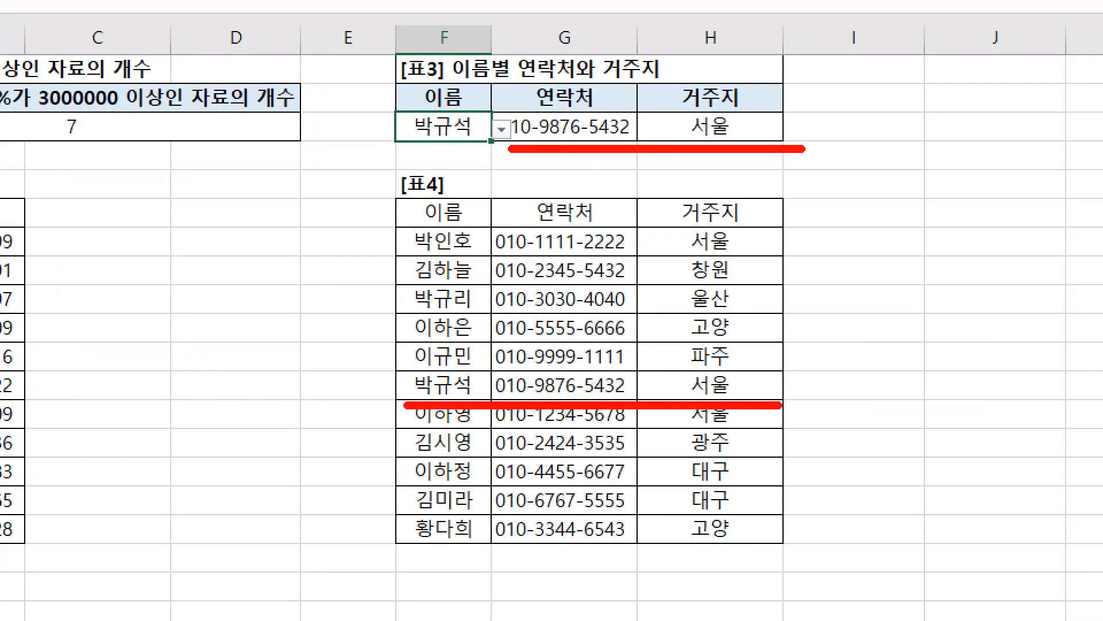
{"action": "key", "text": "Escape"}
Step: Change the name in F3 to the one in row 13 of 표4 and check the looked-up contact and residence
{"action": "left_click", "coordinate": [447, 166]}
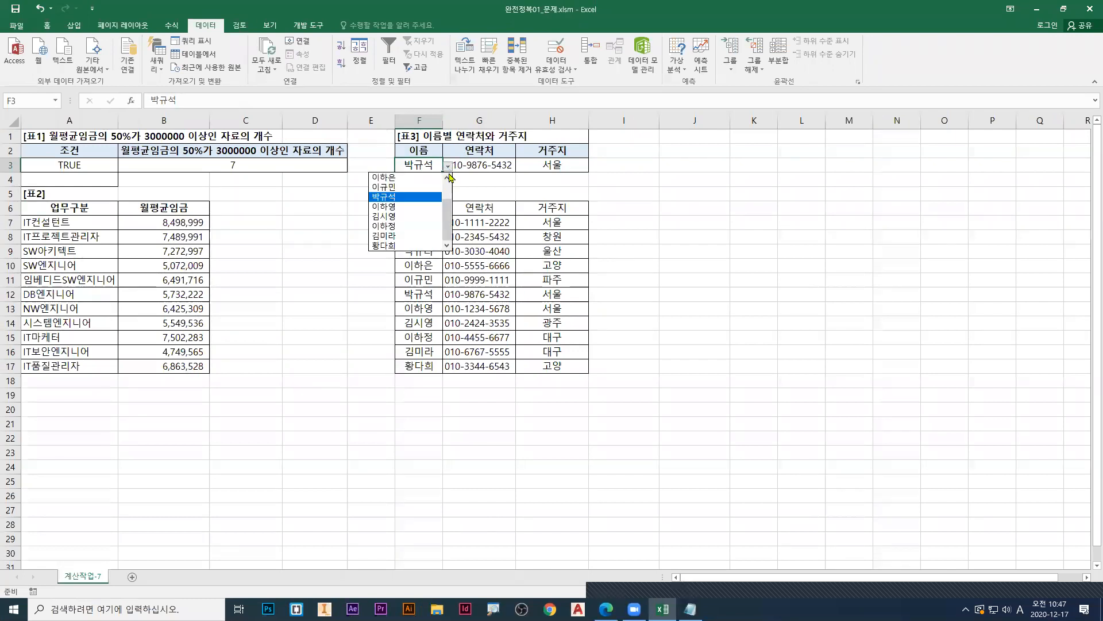
{"action": "left_click", "coordinate": [395, 206]}
{"action": "key", "text": "ctrl+1"}
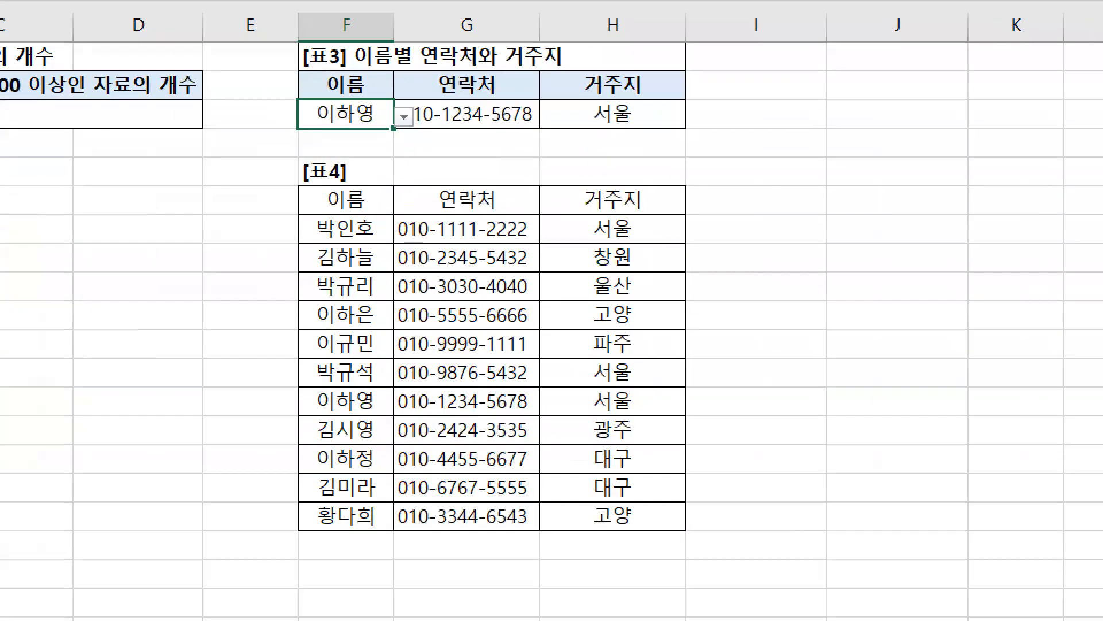